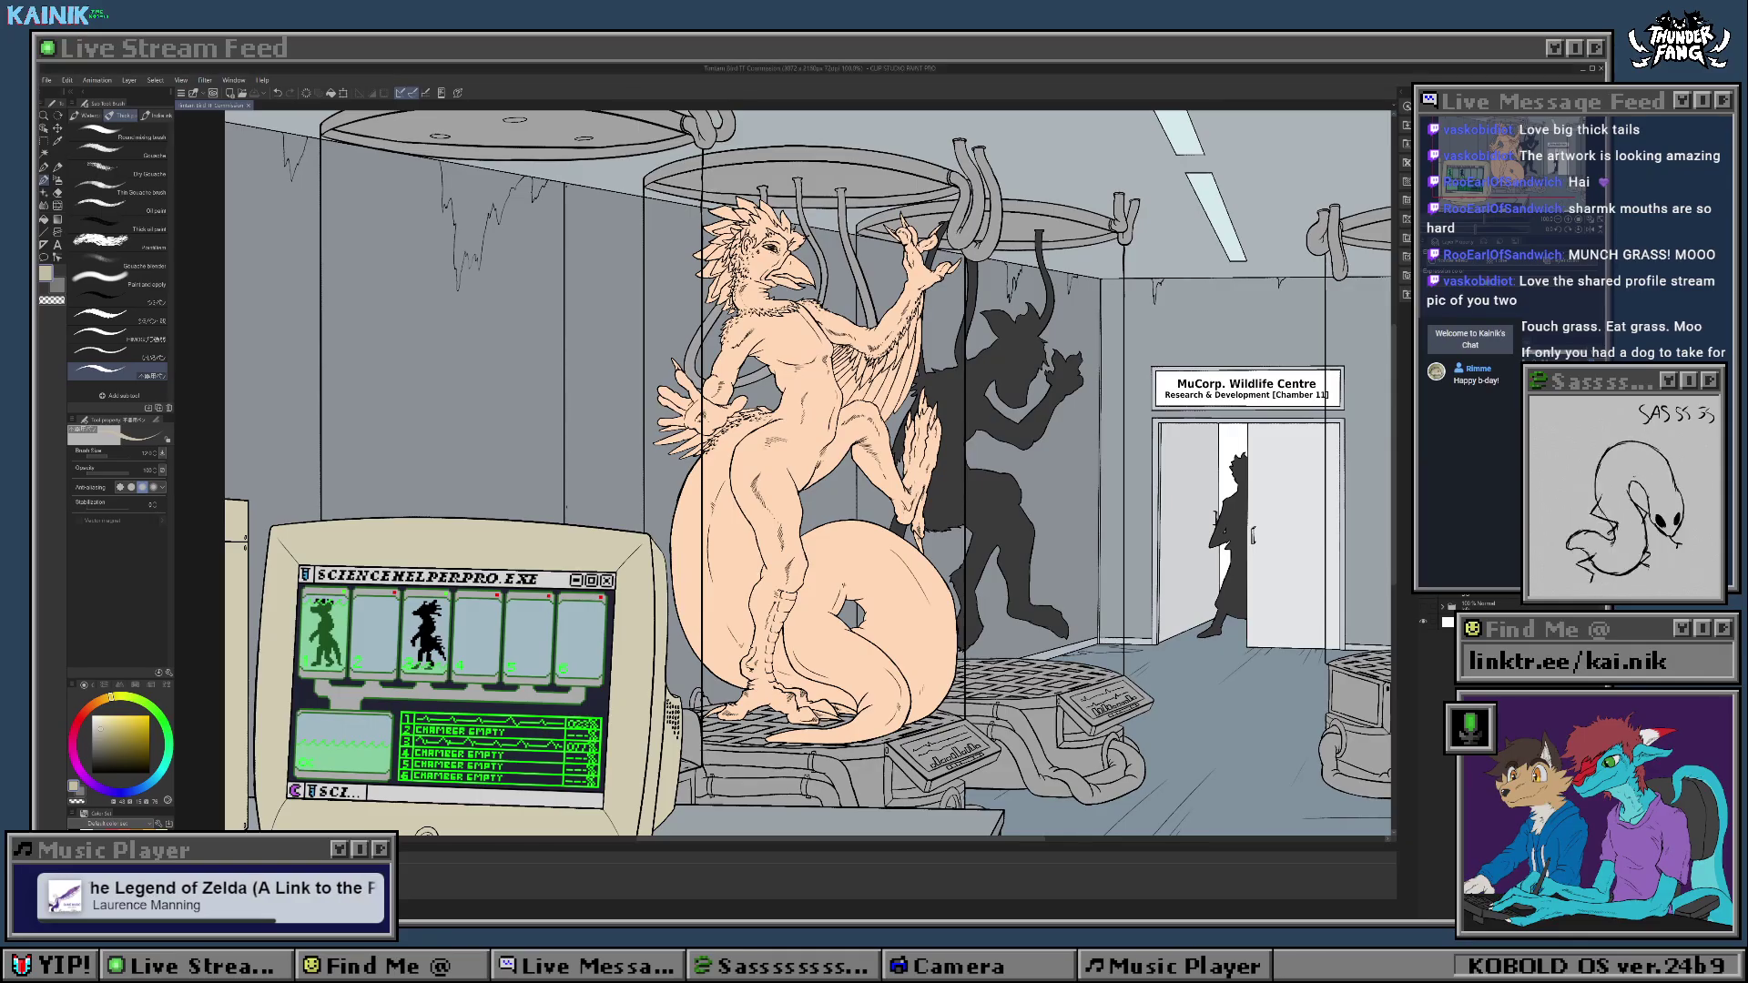
Step: Auto-select the areas of the long crest feathers at the back of the bird character's head
{"action": "key", "text": "ctrl+minus"}
{"action": "key", "text": "ctrl+plus"}
{"action": "key", "text": "ctrl+plus"}
{"action": "key", "text": "ctrl+plus"}
{"action": "left_click_drag", "start_coordinate": [849, 567], "coordinate": [816, 663]}
{"action": "scroll", "coordinate": [783, 473], "scroll_direction": "up", "scroll_amount": 3}
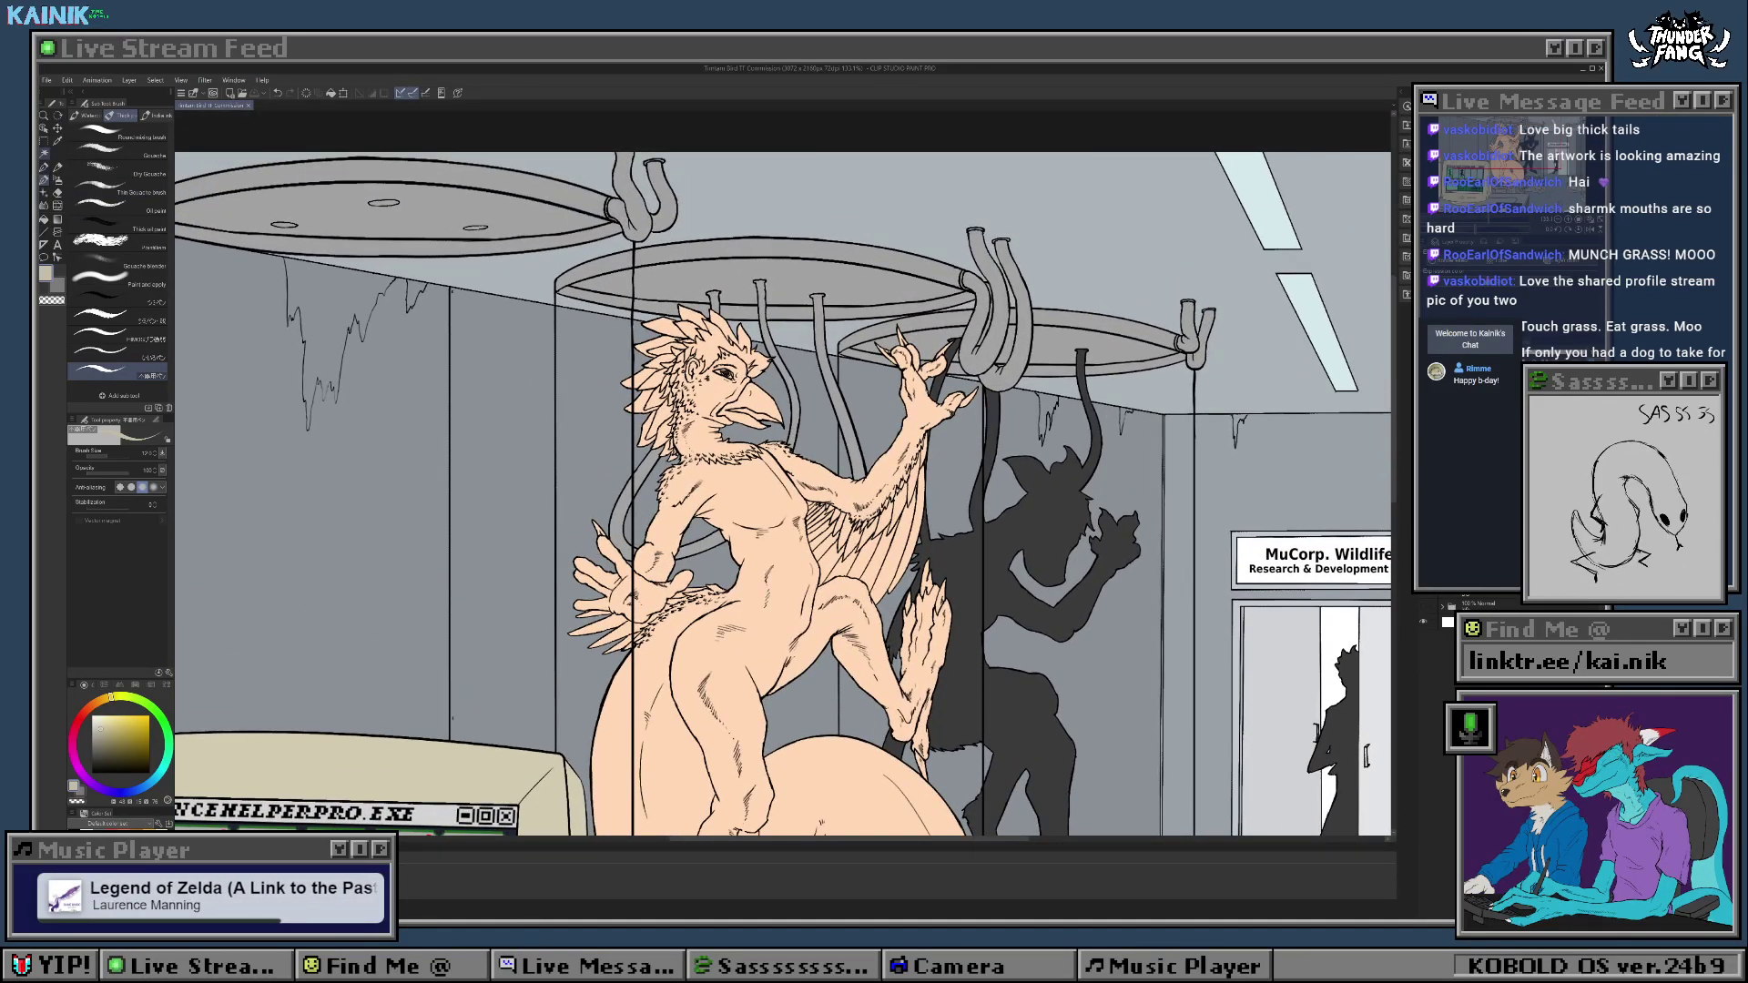
{"action": "left_click", "coordinate": [44, 154]}
{"action": "left_click_drag", "start_coordinate": [783, 583], "coordinate": [805, 470]}
{"action": "scroll", "coordinate": [783, 474], "scroll_direction": "up", "scroll_amount": 5}
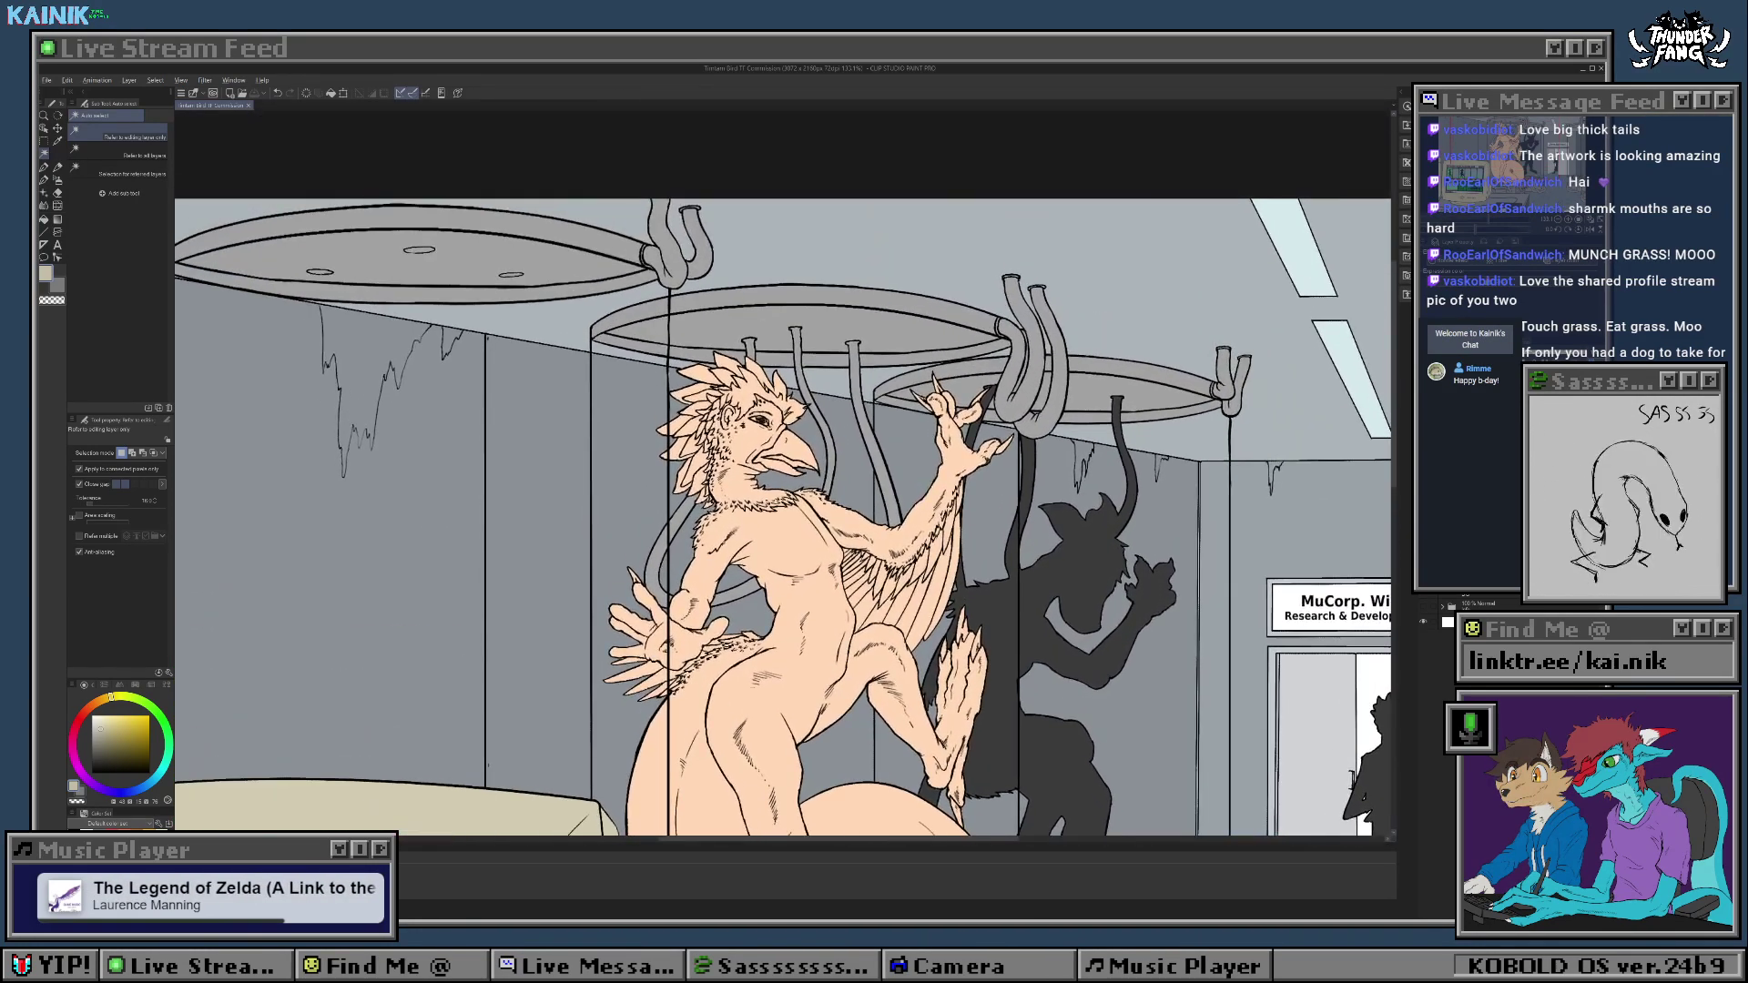
{"action": "scroll", "coordinate": [719, 413], "scroll_direction": "up", "scroll_amount": 7}
{"action": "left_click_drag", "start_coordinate": [720, 412], "coordinate": [717, 401]}
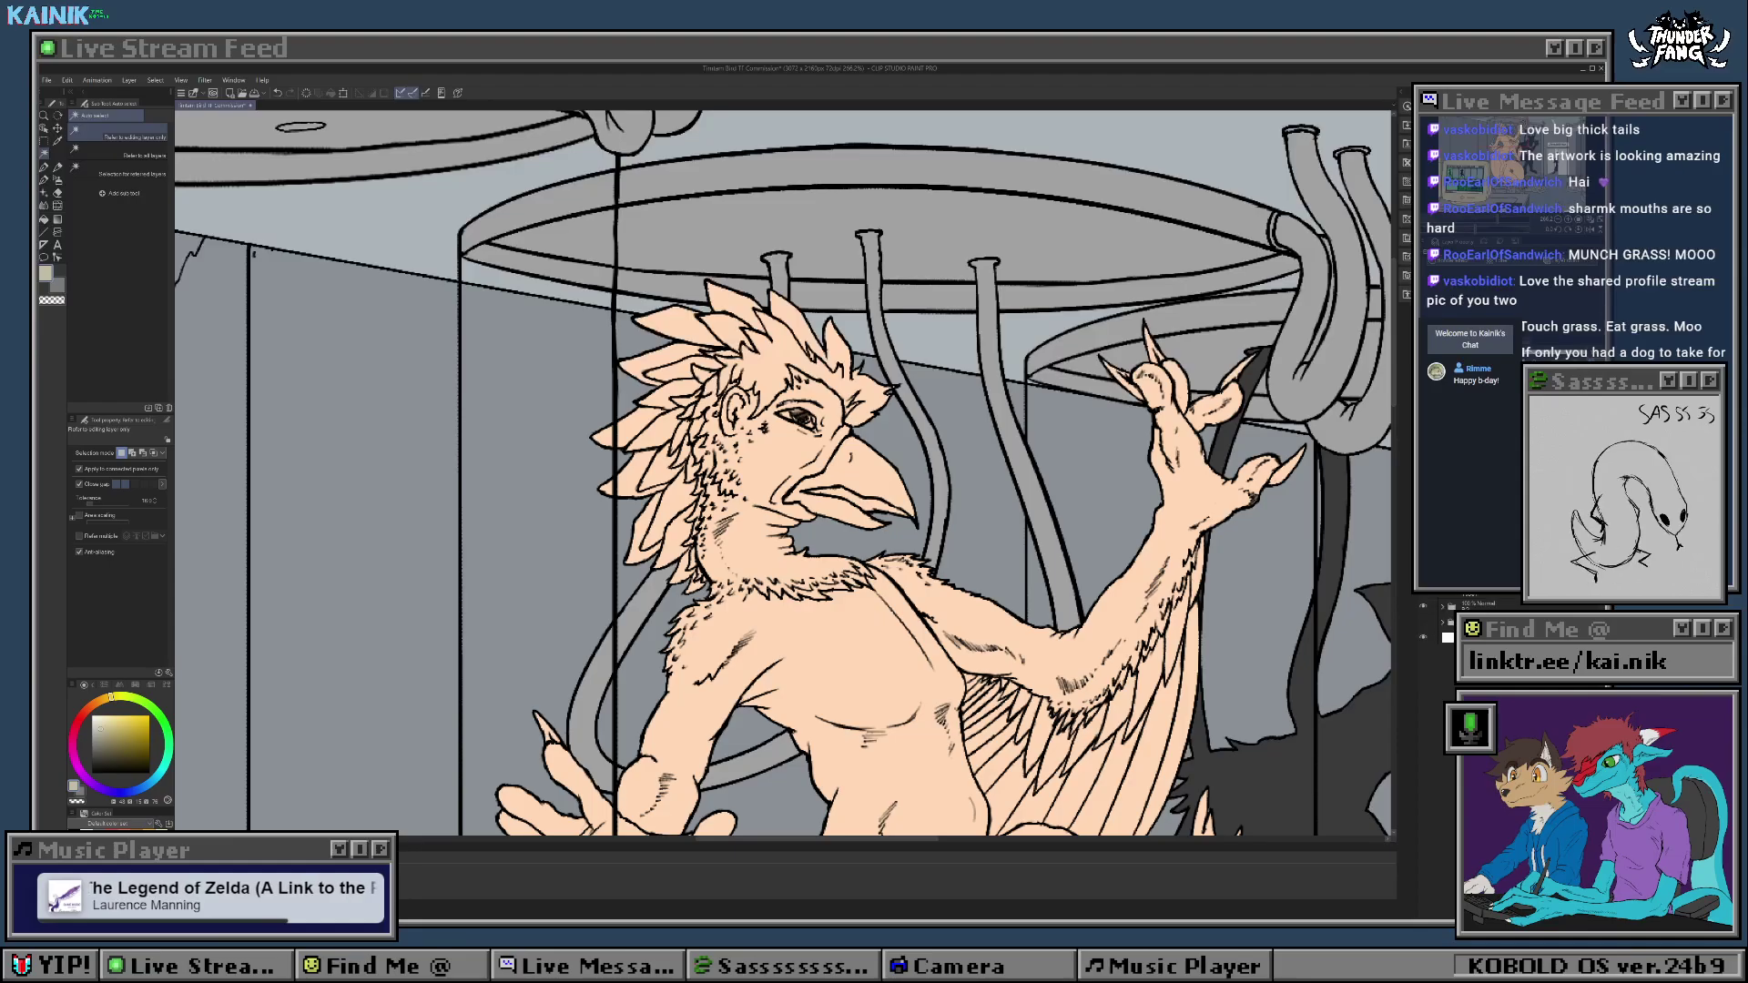
{"action": "left_click_drag", "start_coordinate": [783, 474], "coordinate": [768, 525]}
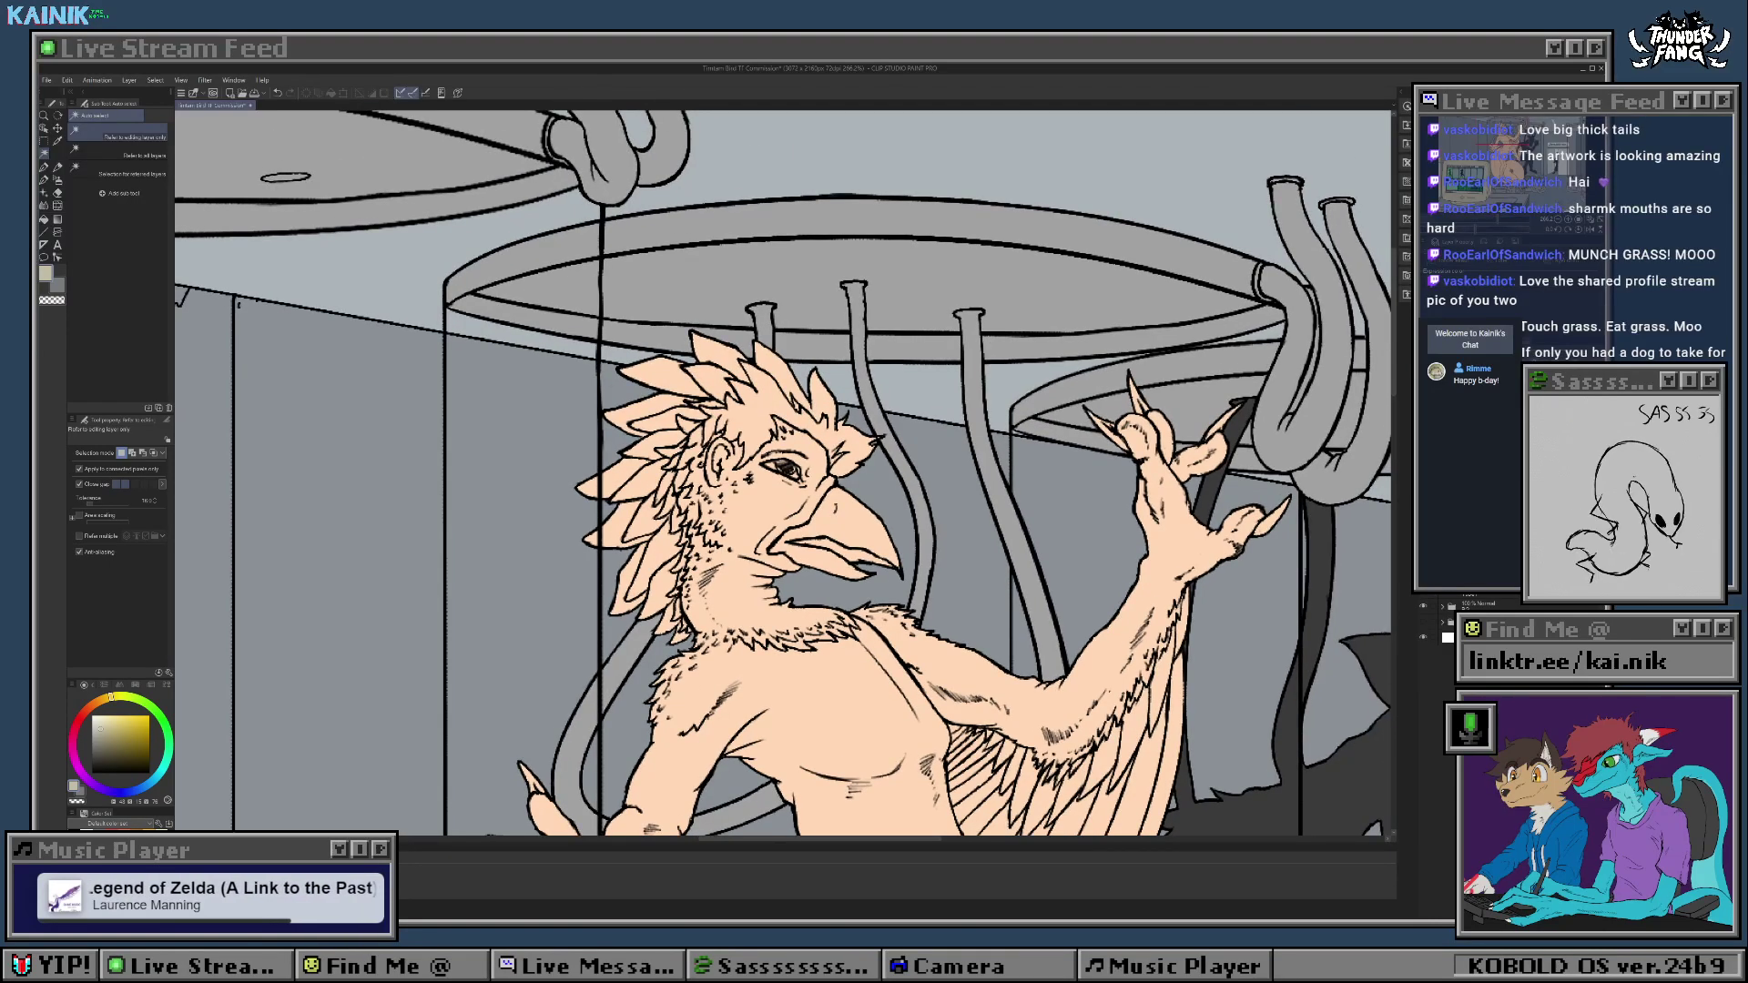
{"action": "scroll", "coordinate": [619, 528], "scroll_direction": "up", "scroll_amount": 3}
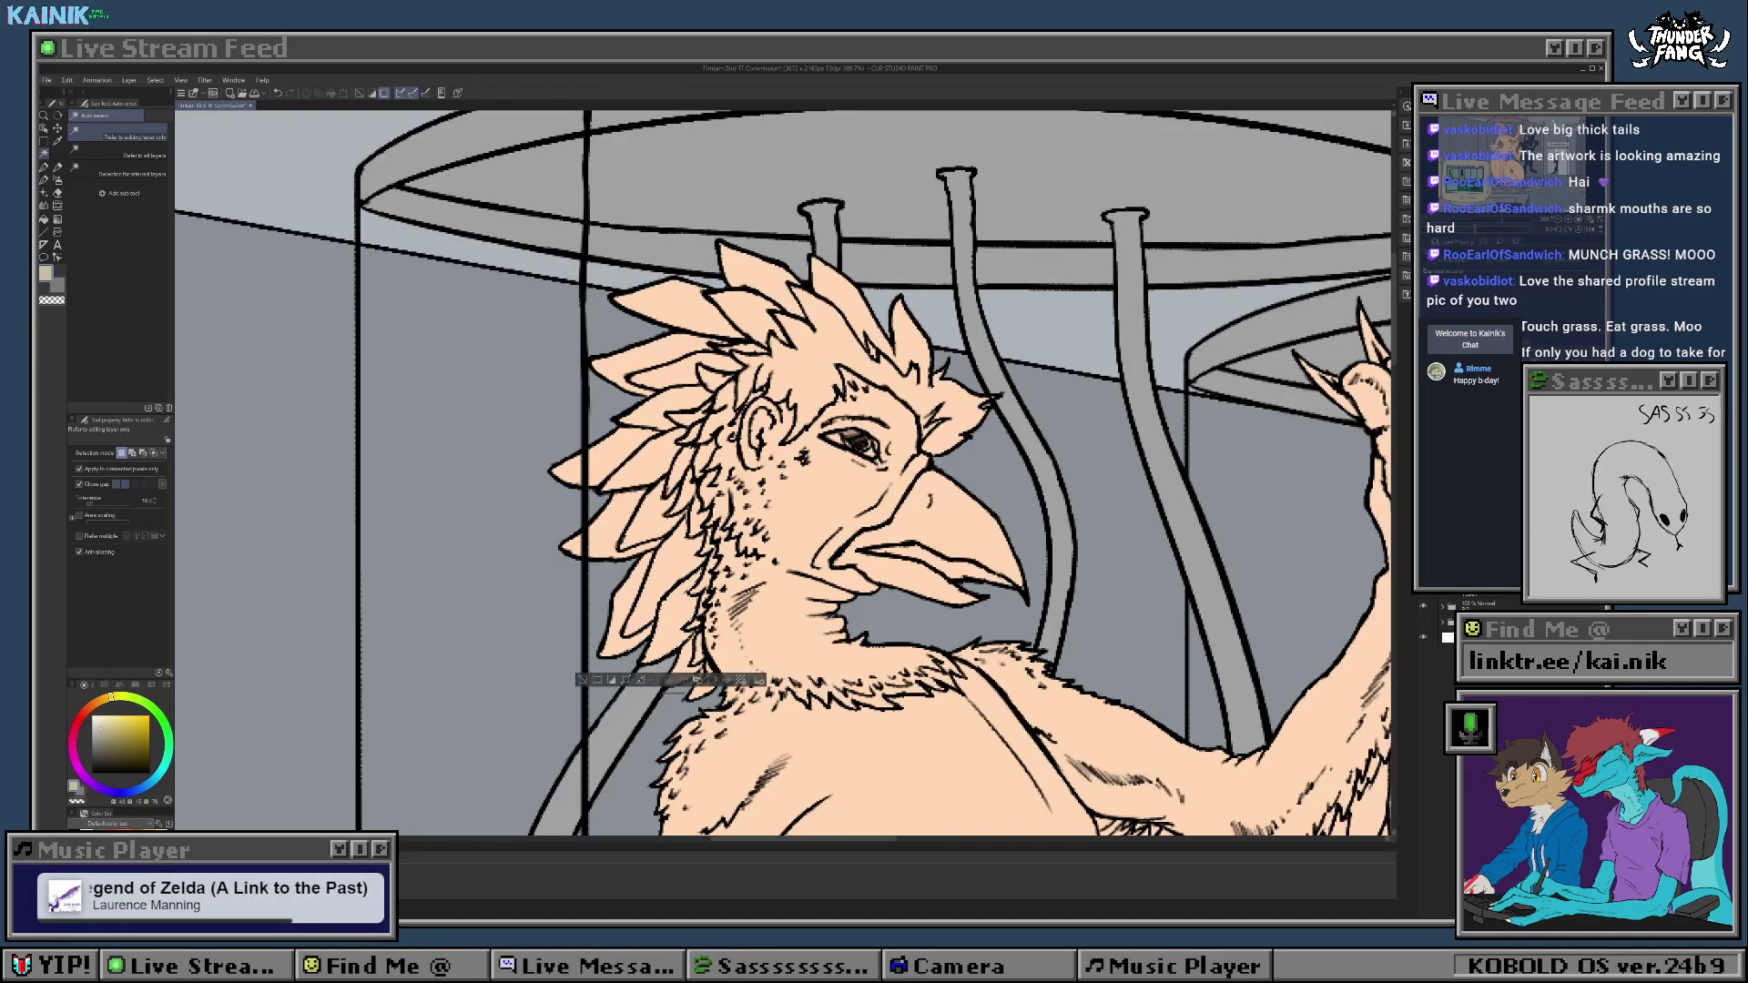
{"action": "left_click", "coordinate": [693, 677], "text": "shift"}
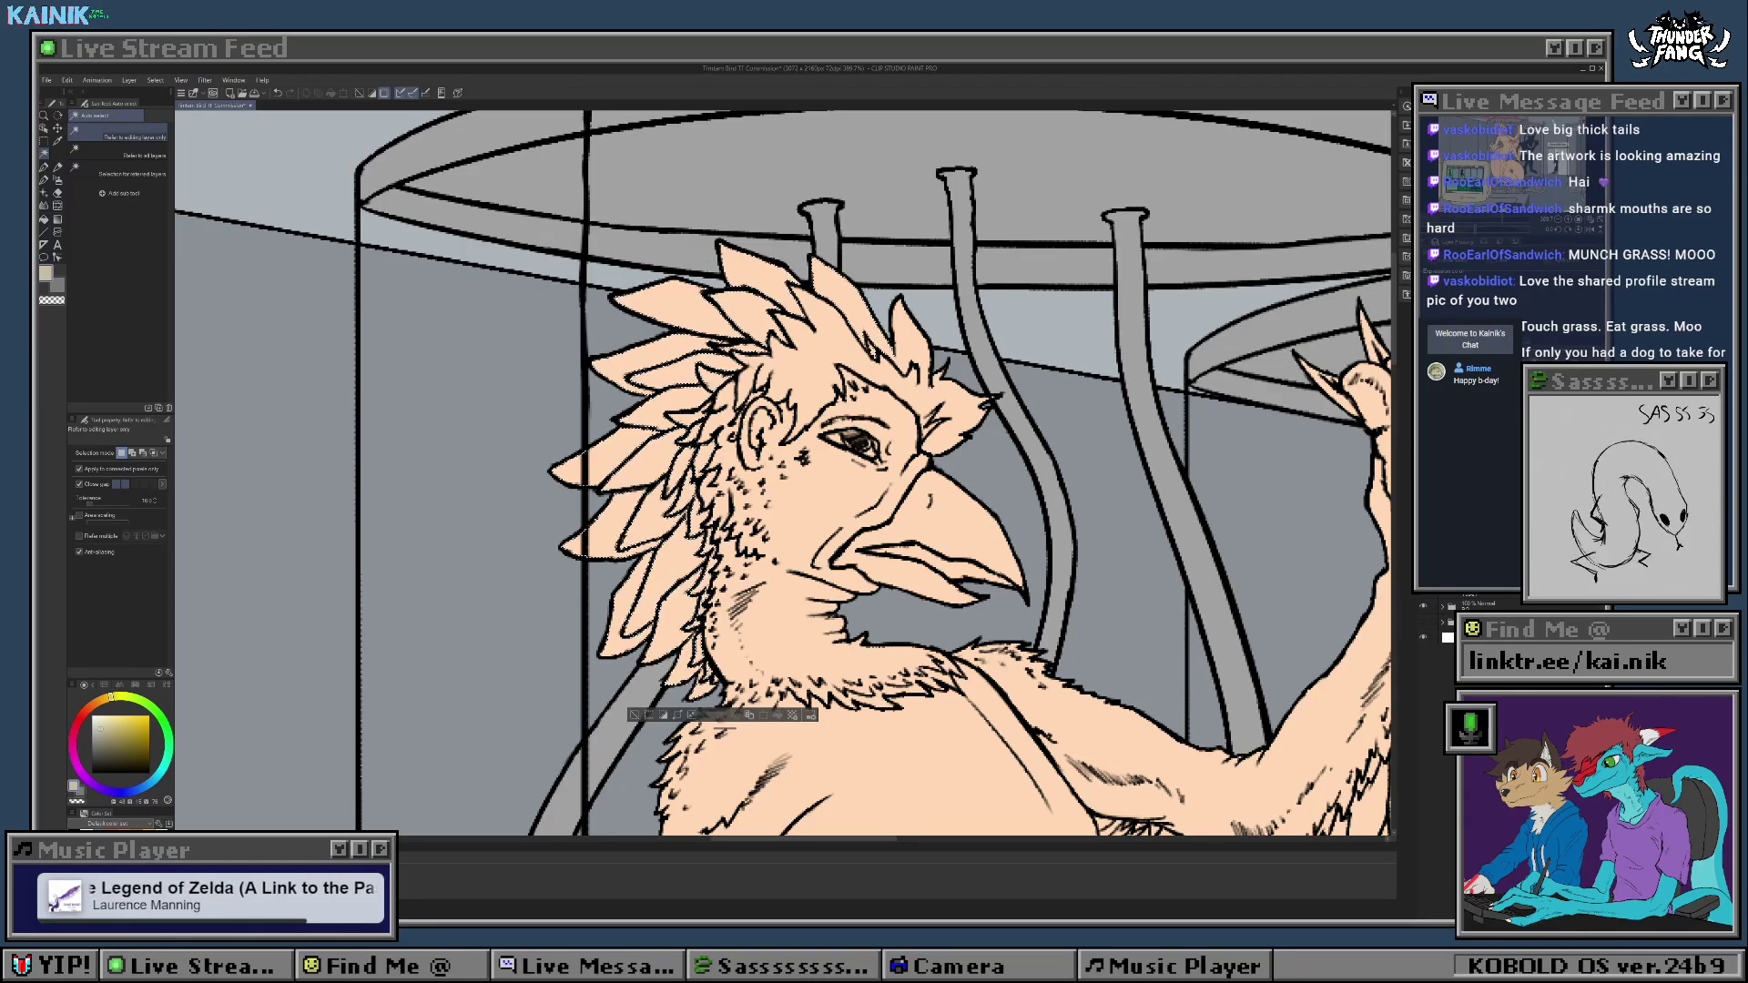
Step: Fill the selected crest feathers with a dark desaturated blue using the Fill tool
{"action": "scroll", "coordinate": [647, 512], "scroll_direction": "down", "scroll_amount": 3}
{"action": "left_click_drag", "start_coordinate": [647, 512], "coordinate": [549, 268]}
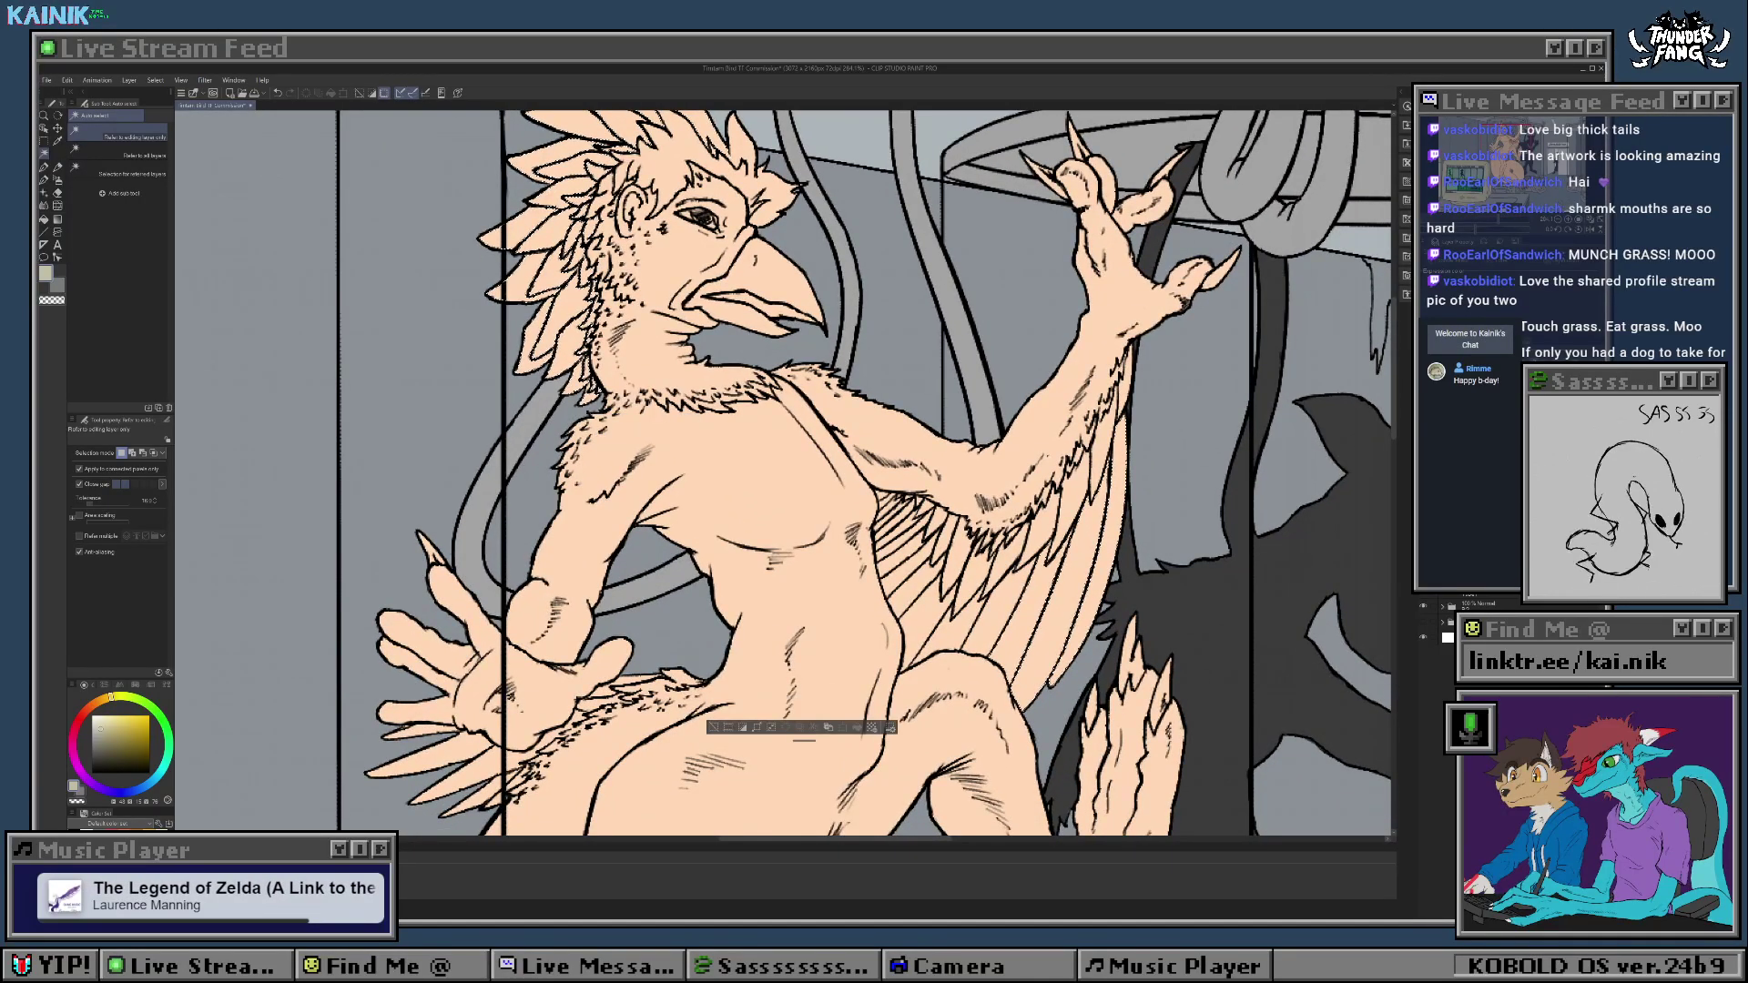
{"action": "scroll", "coordinate": [783, 473], "scroll_direction": "down", "scroll_amount": 3}
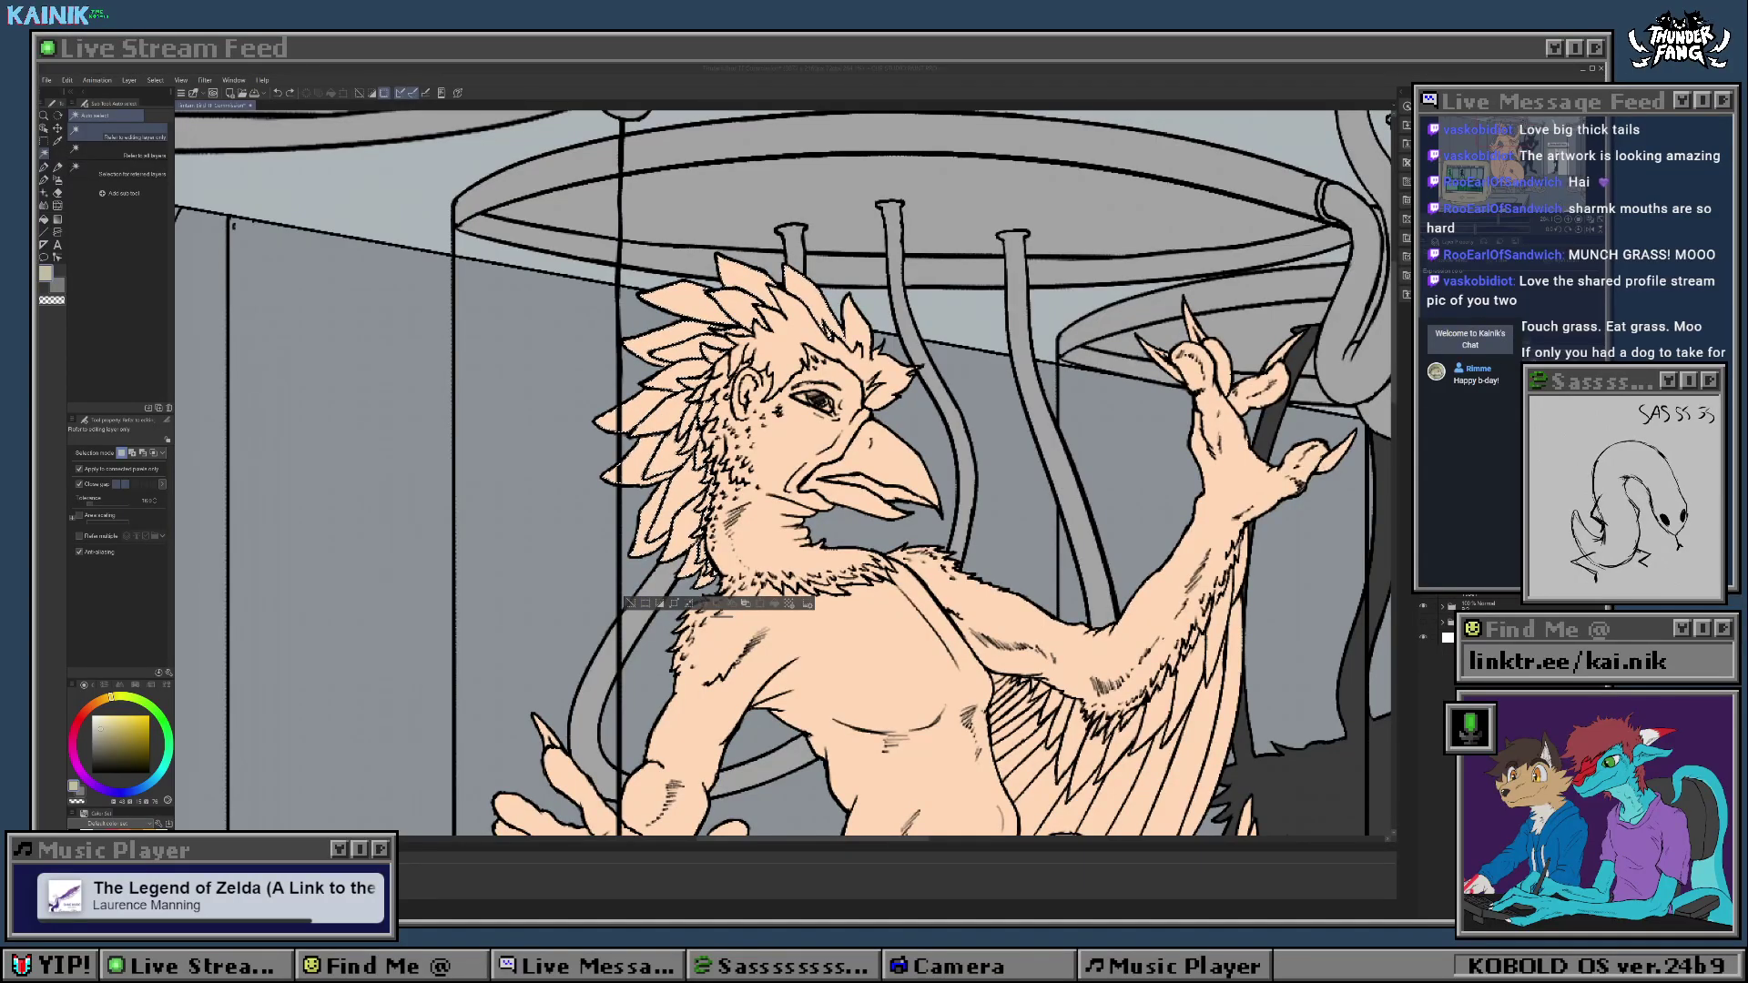
{"action": "key", "text": "alt+Tab"}
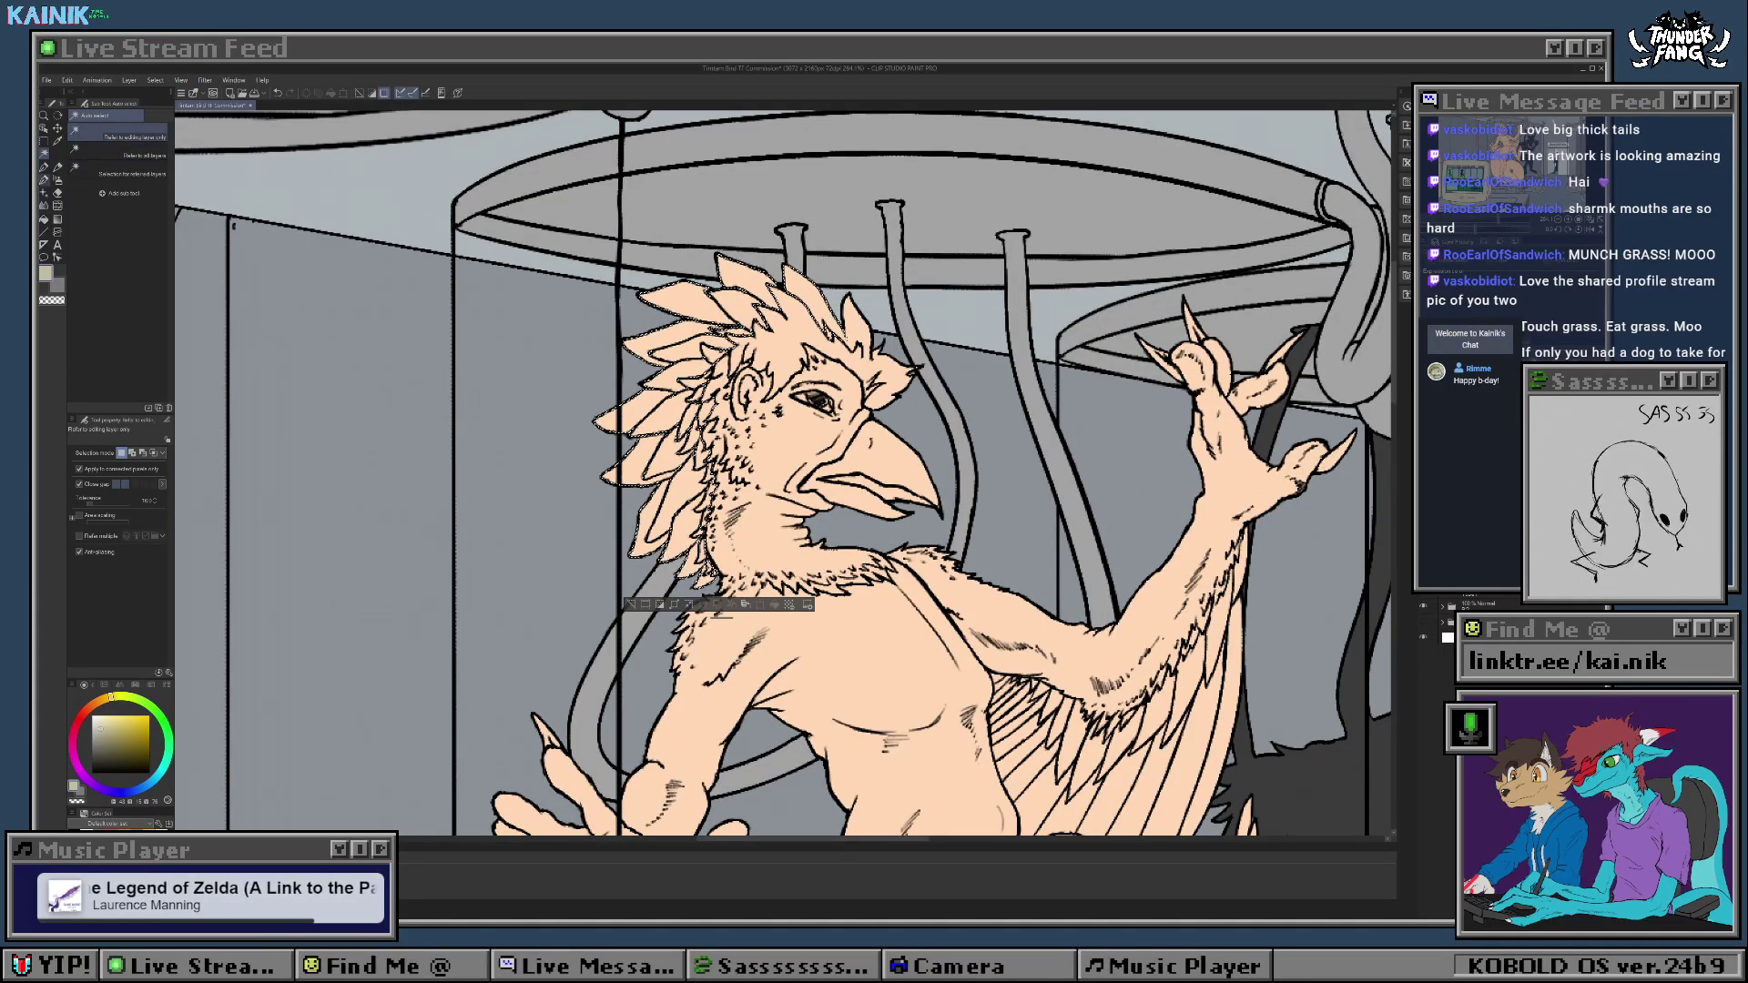
{"action": "key", "text": "g"}
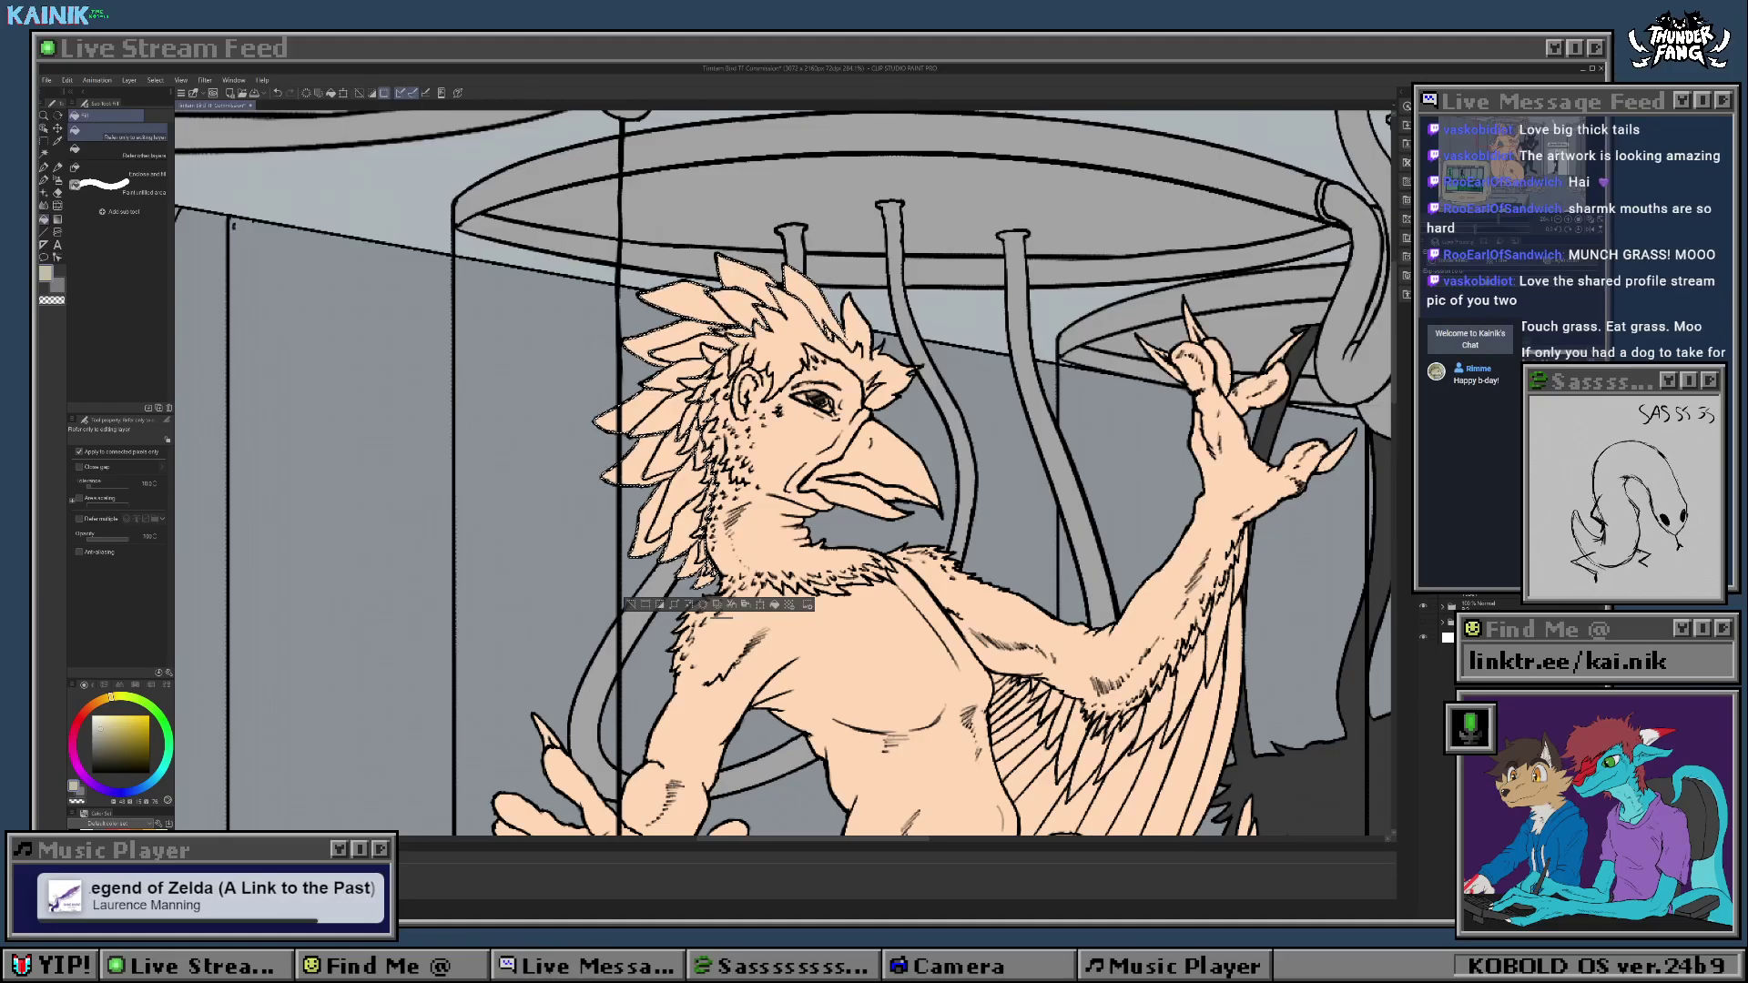
{"action": "left_click", "coordinate": [161, 773]}
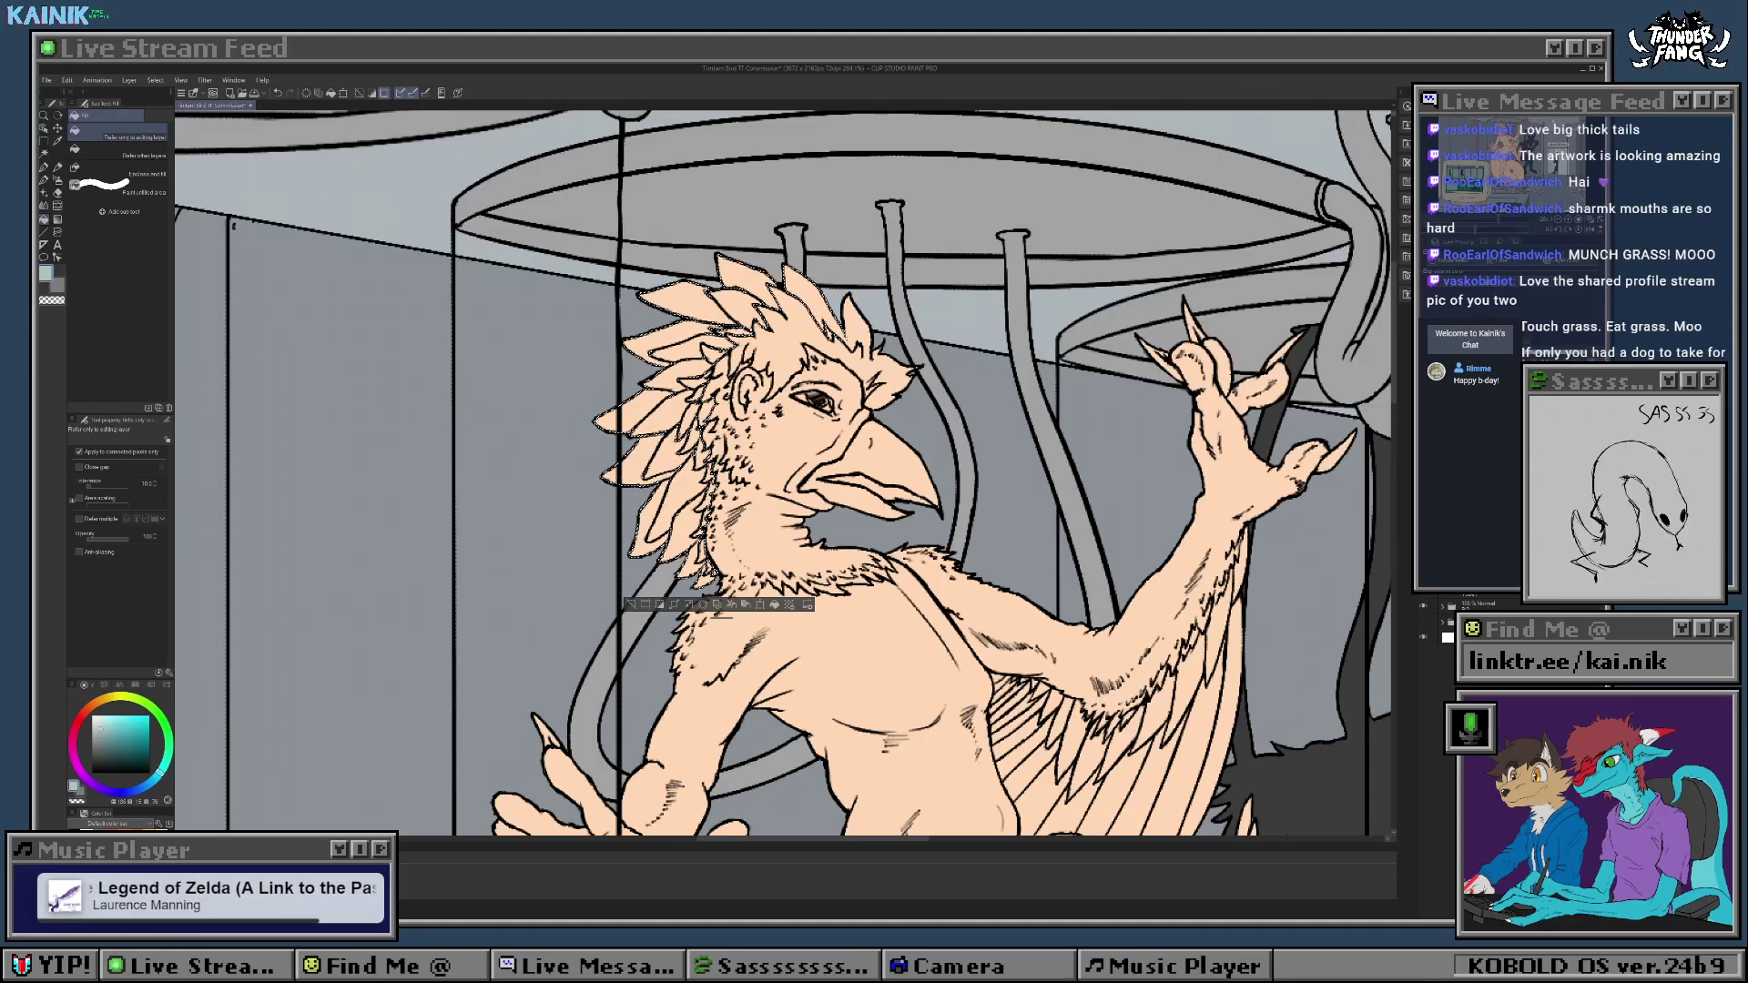
{"action": "mouse_move", "coordinate": [162, 771]}
{"action": "left_mouse_down"}
{"action": "mouse_move", "coordinate": [125, 792]}
{"action": "mouse_move", "coordinate": [123, 742]}
{"action": "left_mouse_up"}
{"action": "left_click", "coordinate": [126, 750]}
{"action": "left_click", "coordinate": [669, 453]}
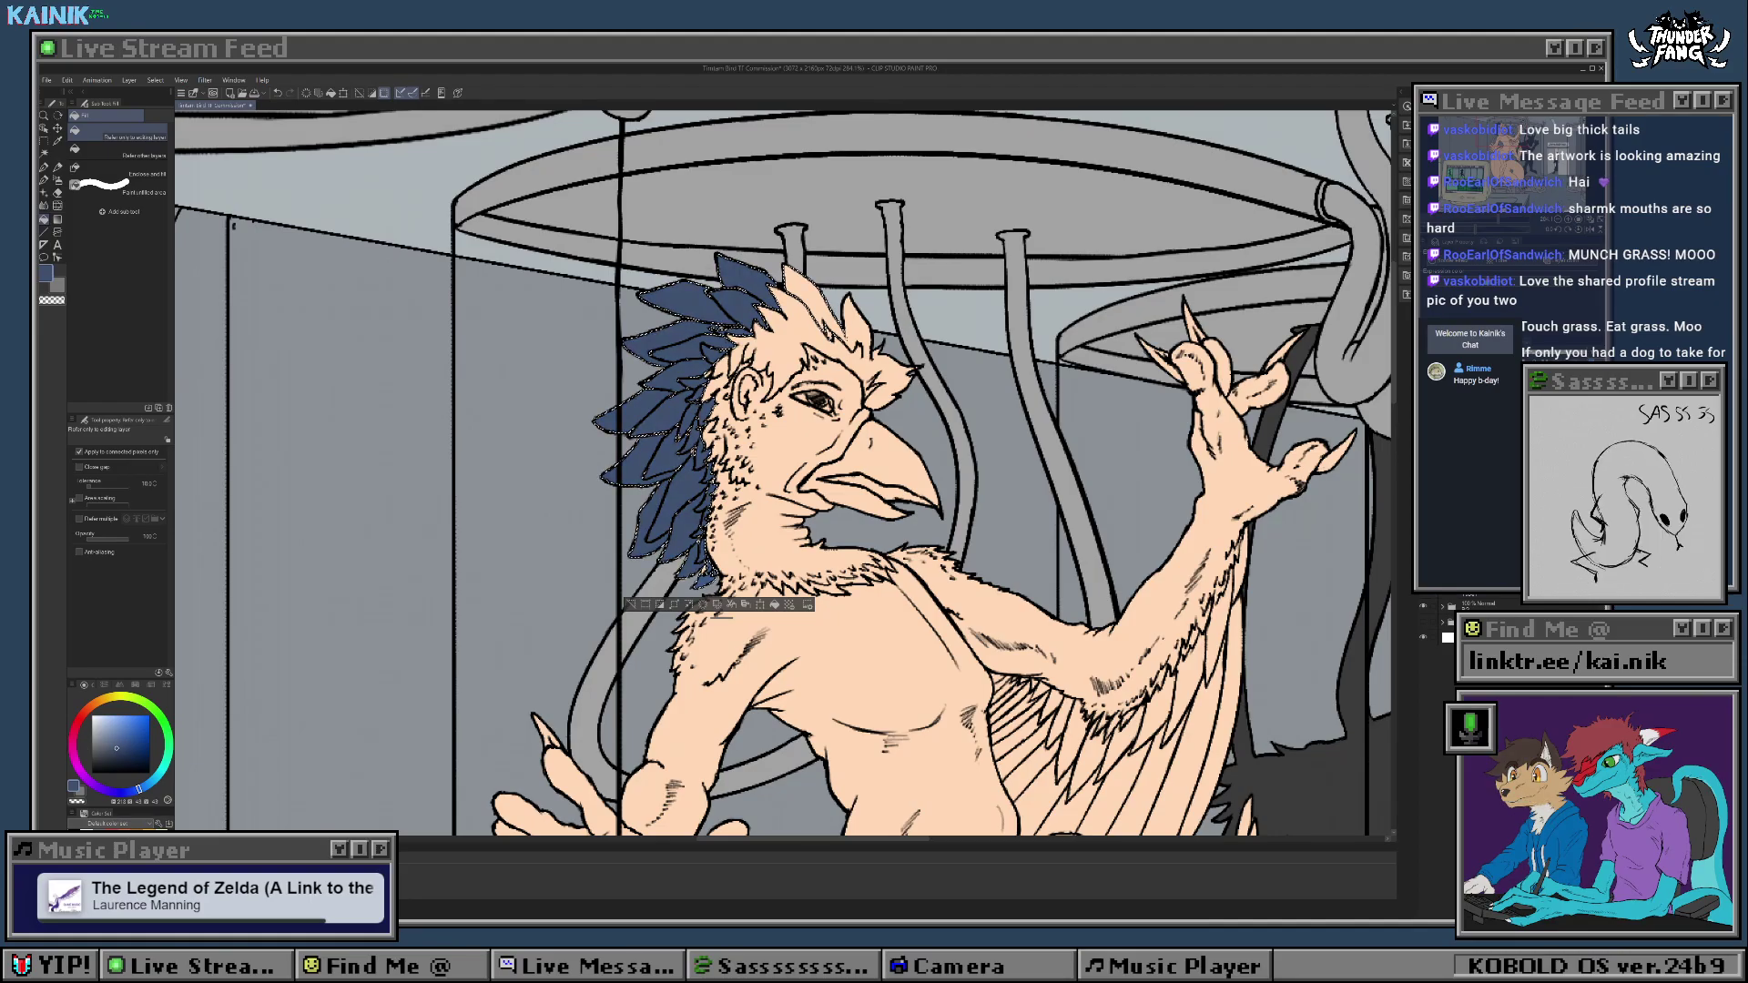
Step: Try alternative steel blue, green, purple, teal and greyish blue fills on the selected crest feathers
{"action": "left_click", "coordinate": [144, 786]}
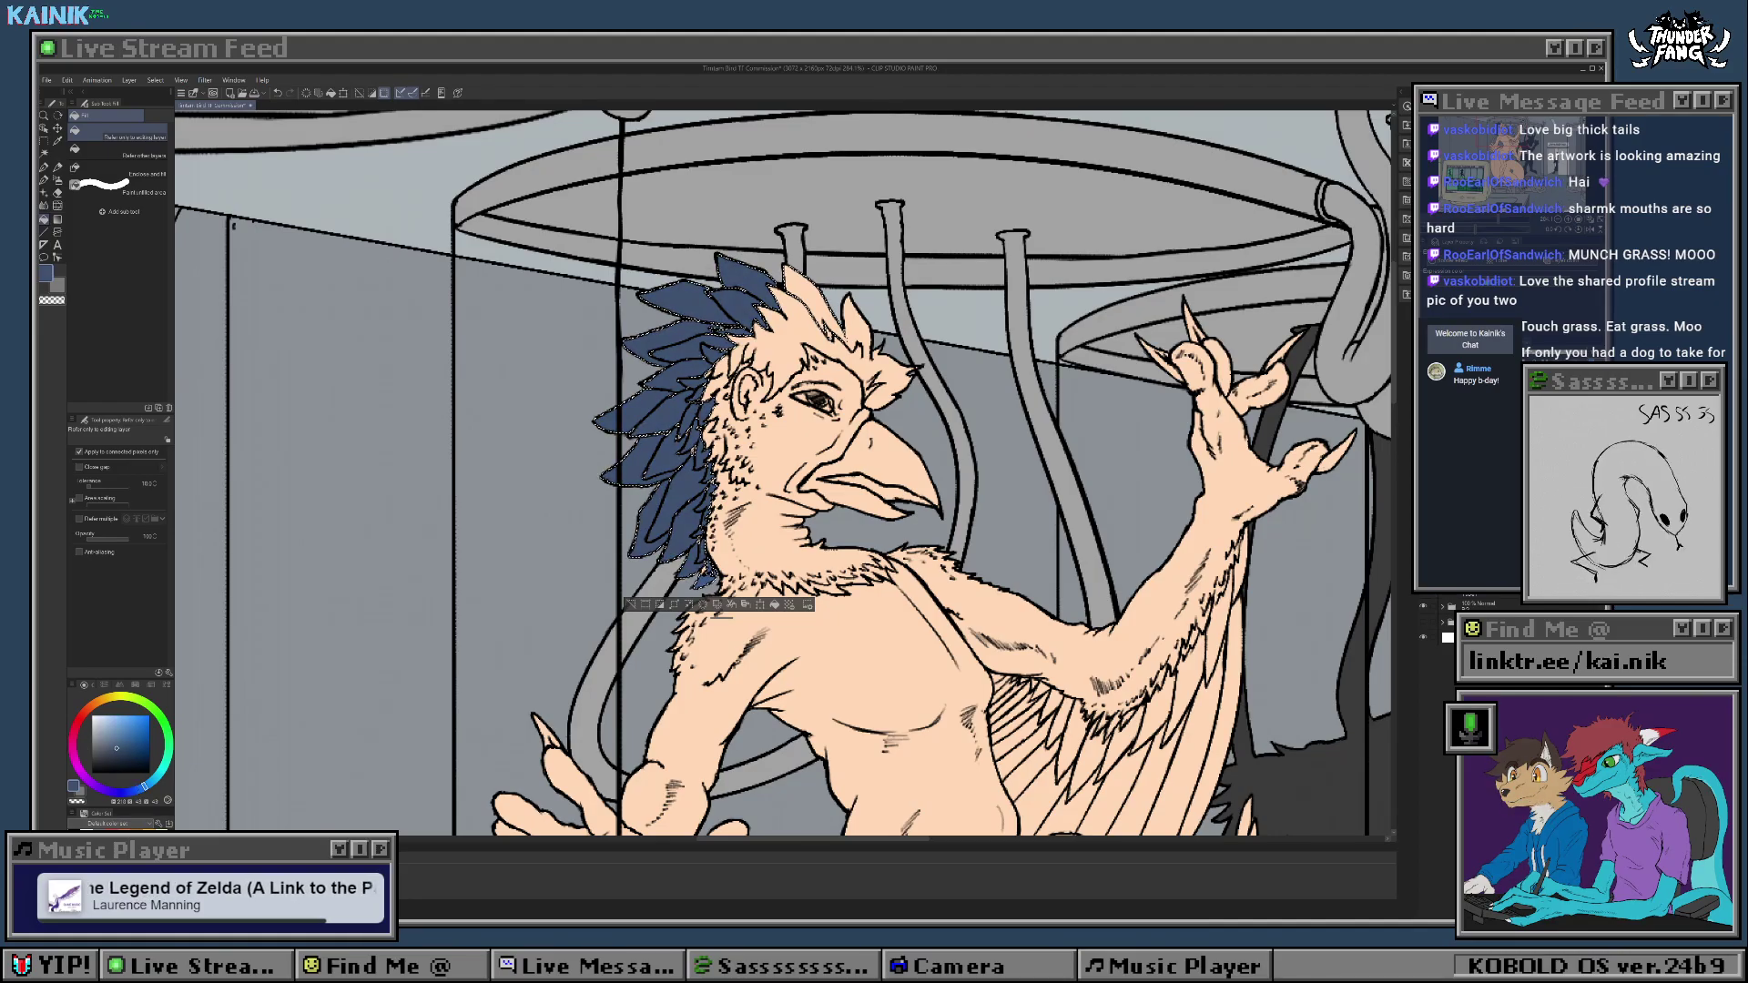
{"action": "left_click", "coordinate": [113, 746]}
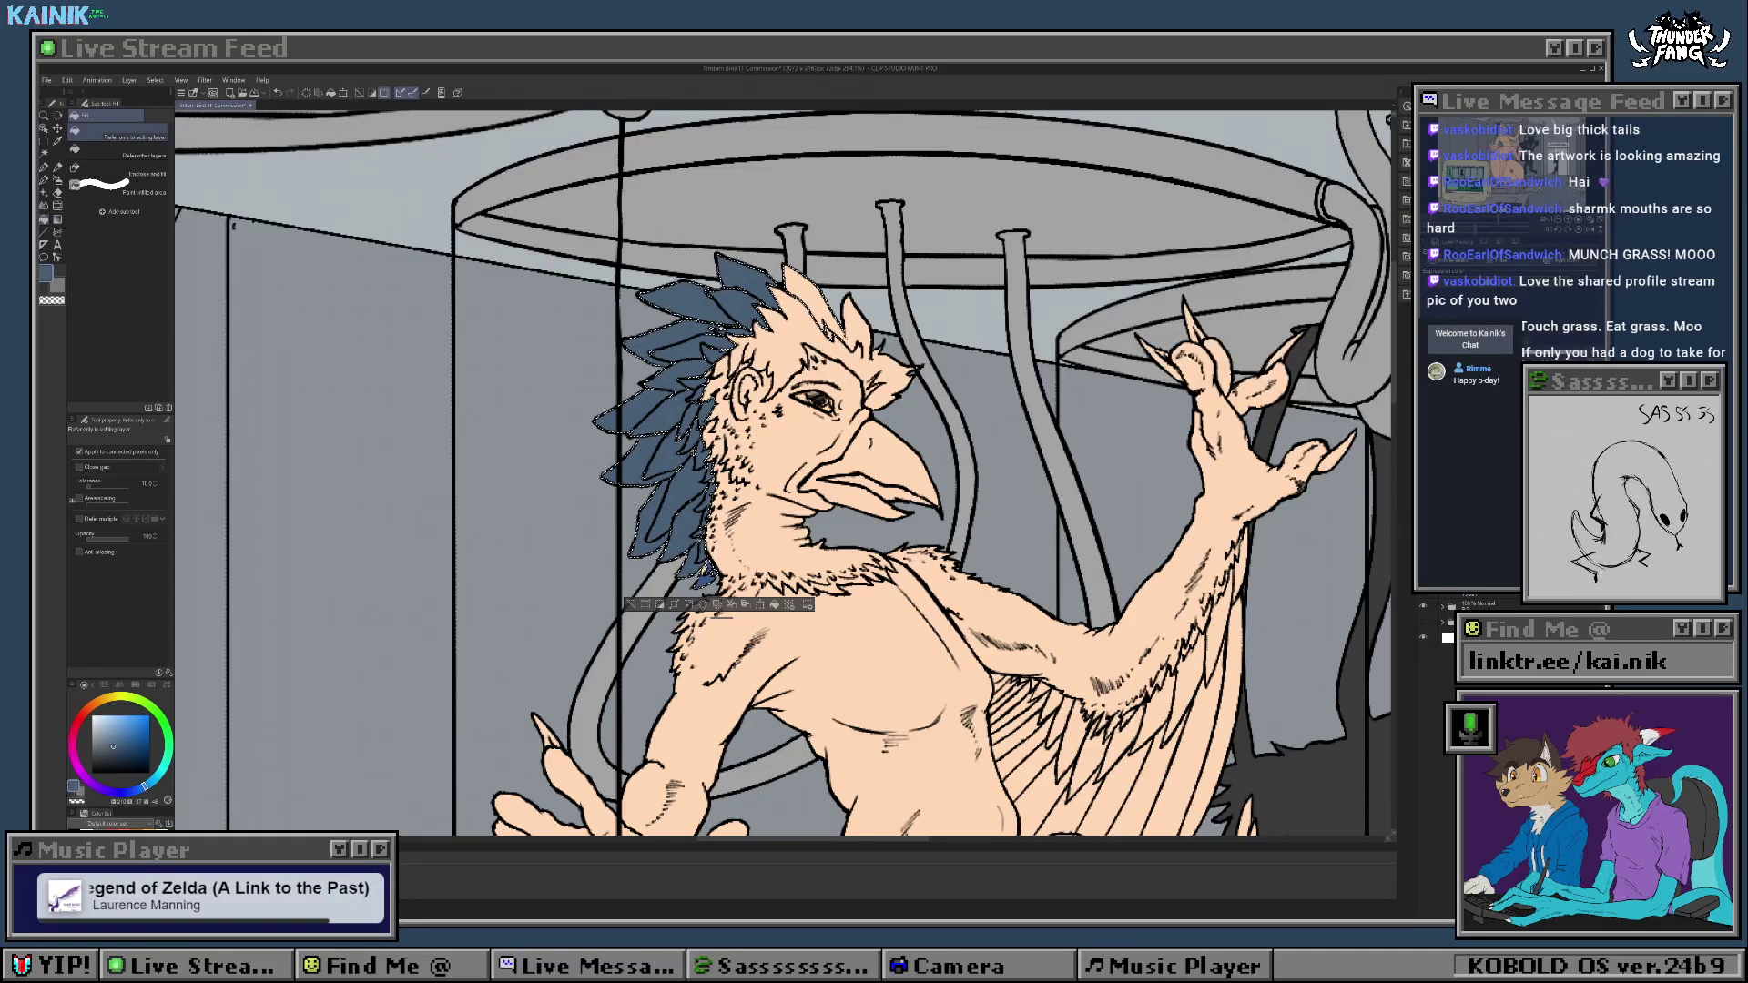
{"action": "left_click", "coordinate": [169, 742]}
{"action": "left_click", "coordinate": [106, 747]}
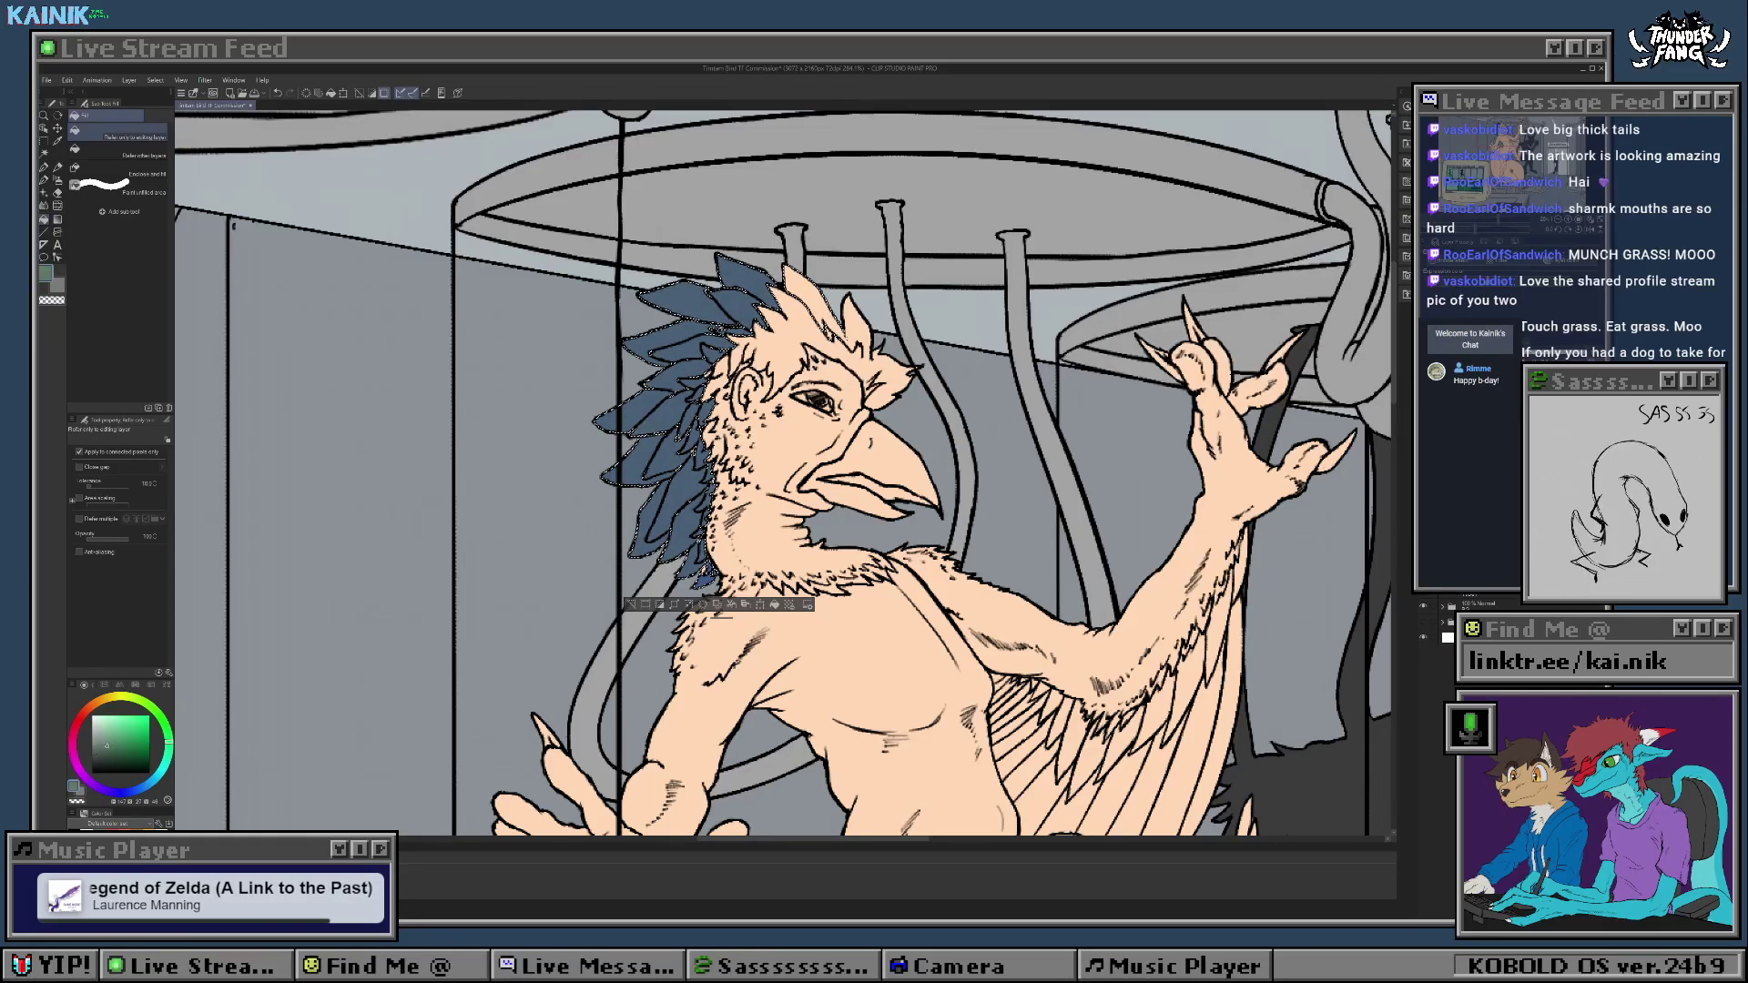
{"action": "left_click", "coordinate": [672, 414]}
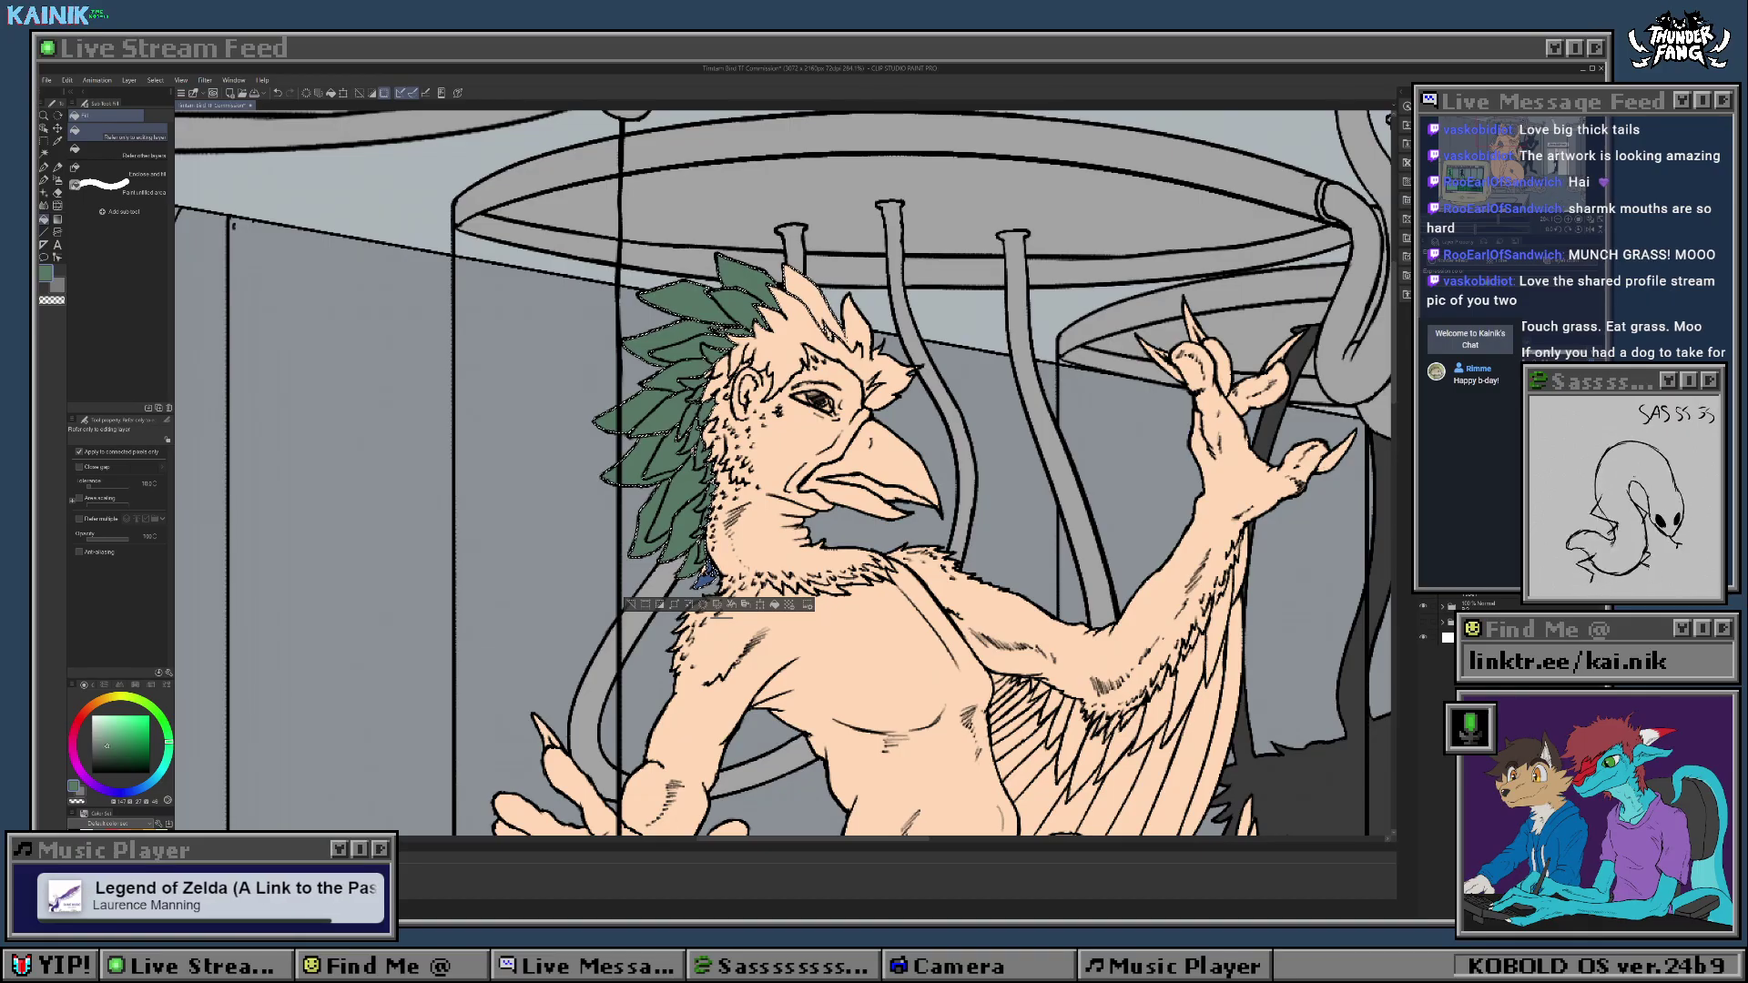
{"action": "left_click", "coordinate": [123, 792]}
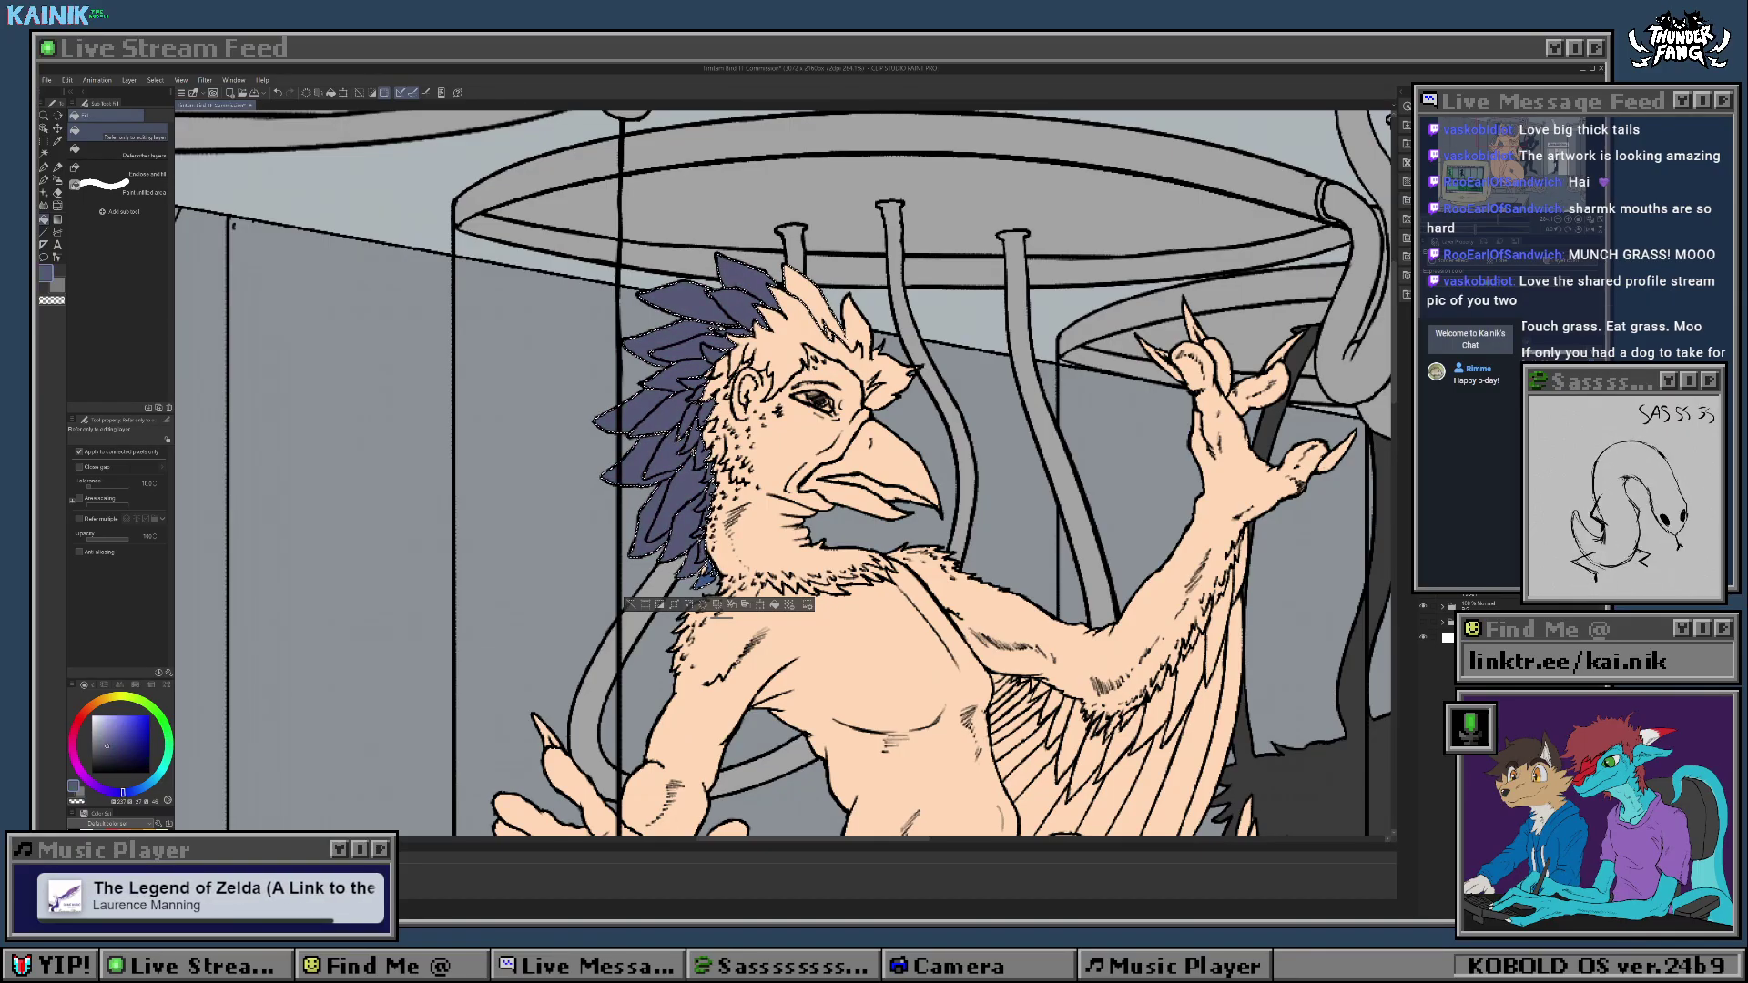
{"action": "left_click", "coordinate": [156, 777]}
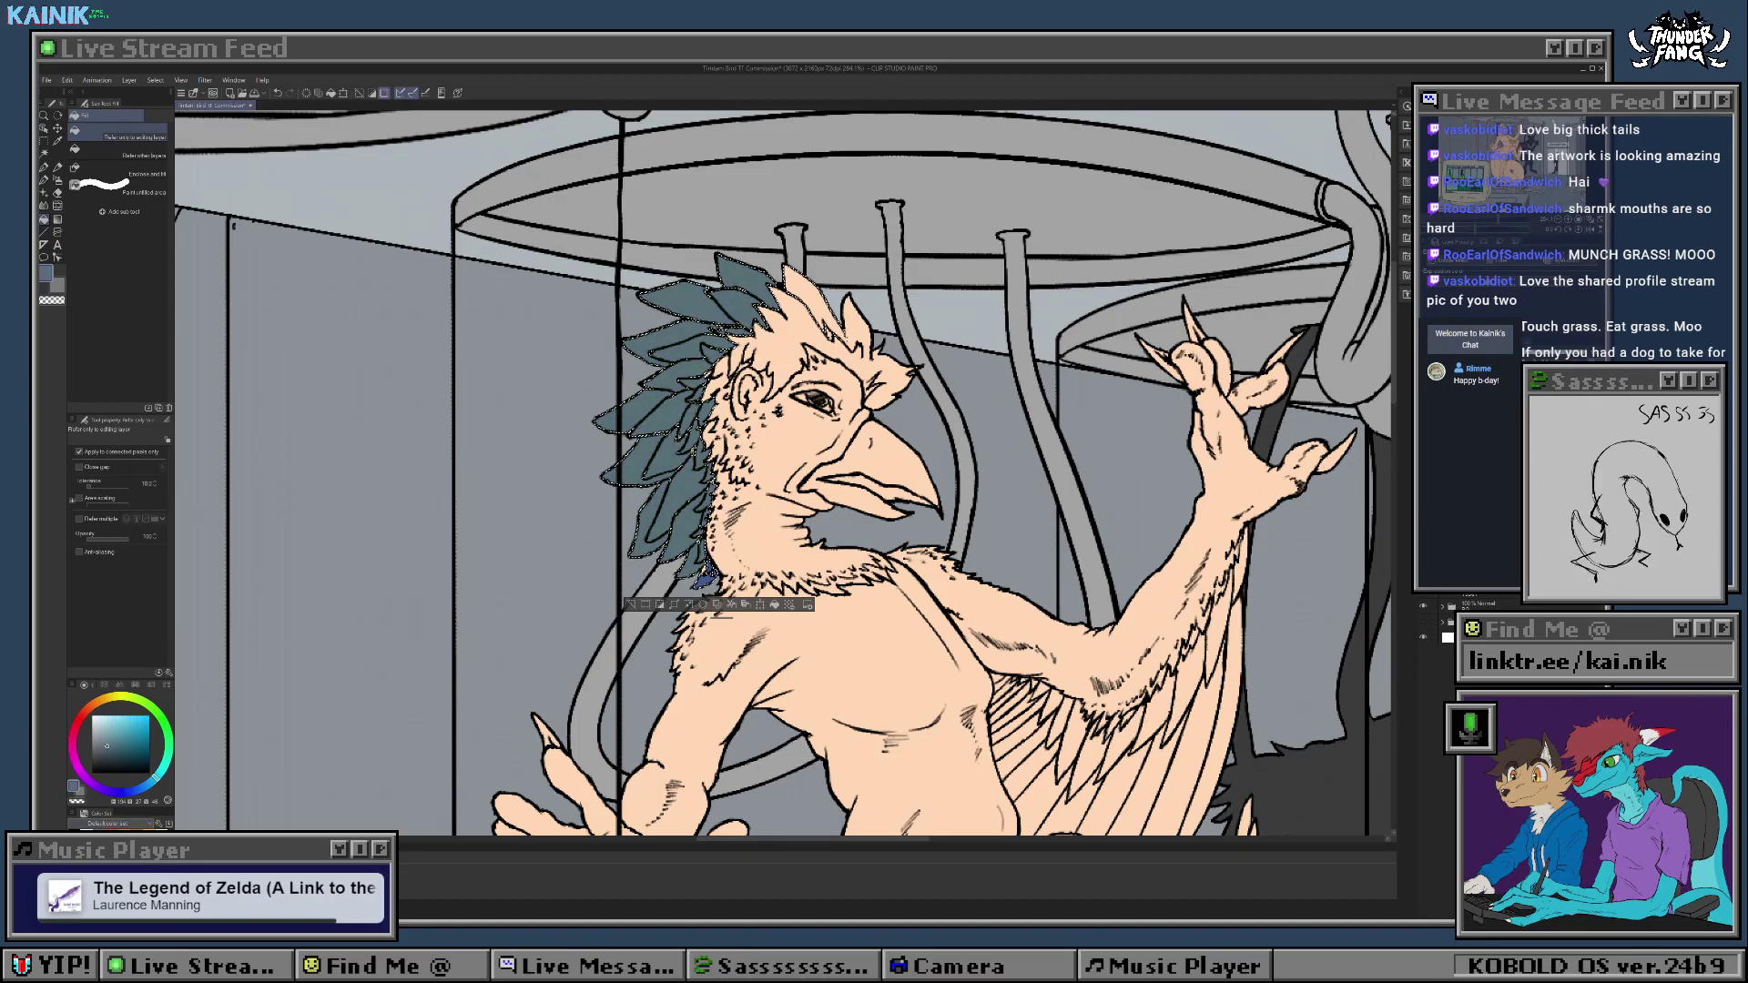
{"action": "left_click", "coordinate": [151, 783]}
{"action": "left_click", "coordinate": [138, 790]}
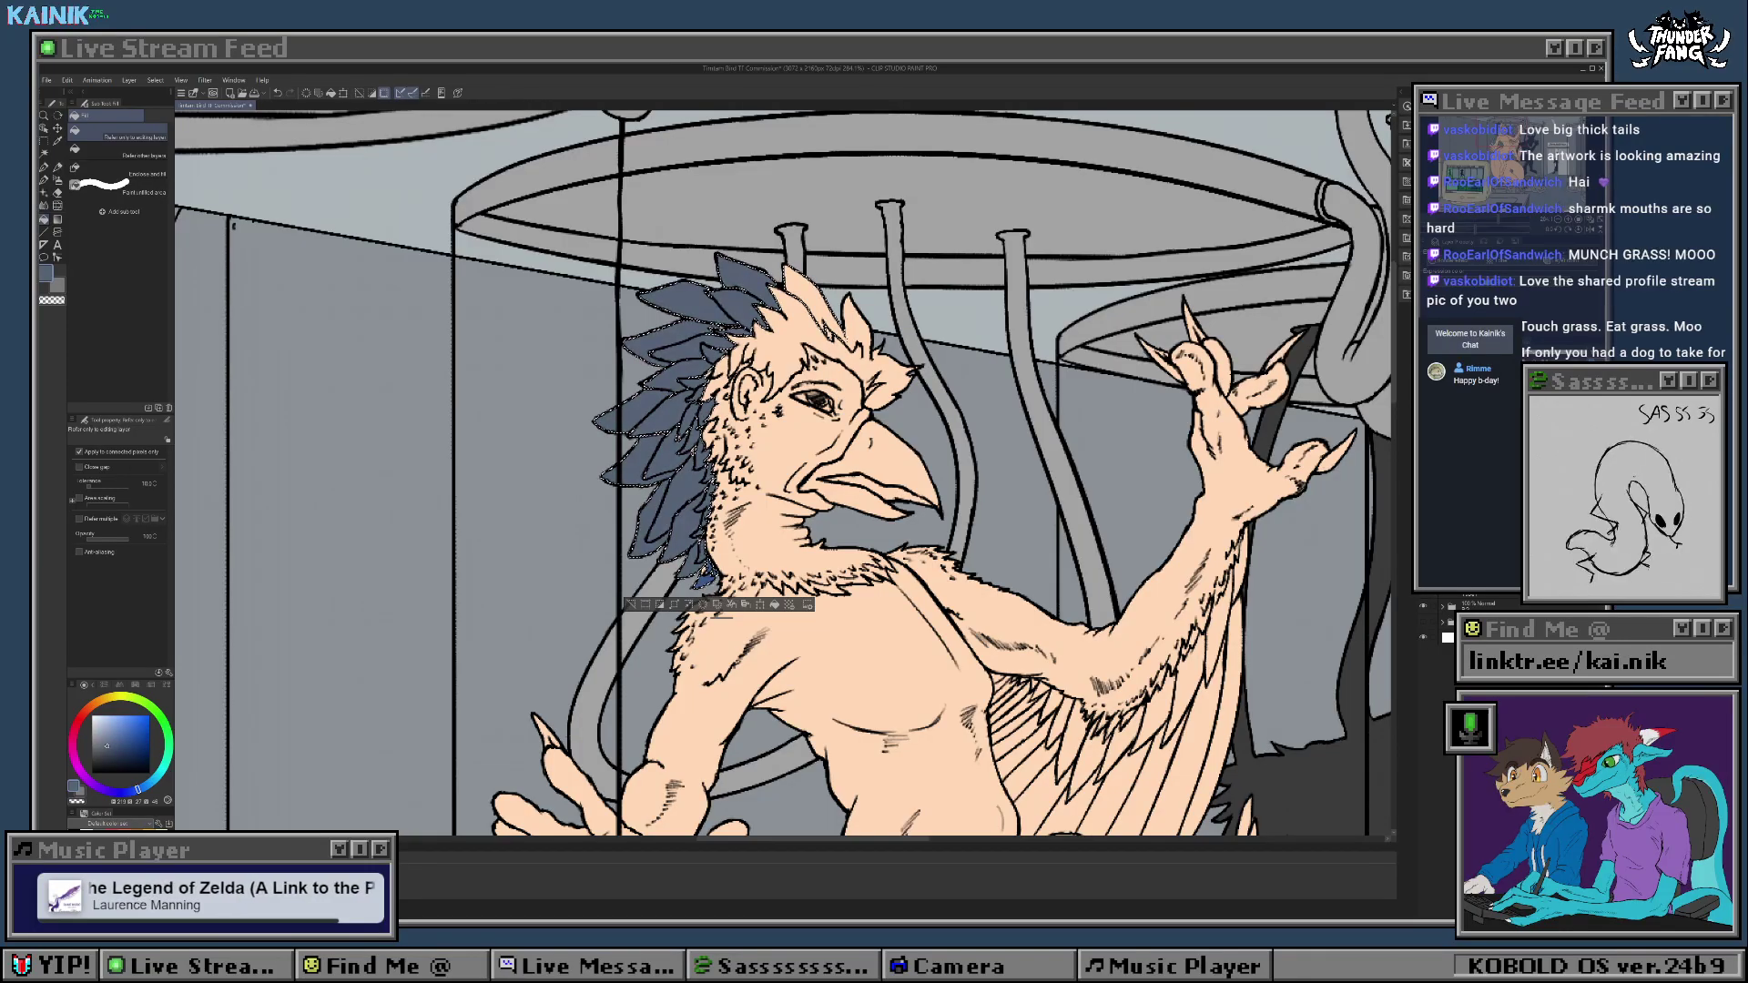
Step: Recolour the selected crest feathers with a deeper, slightly greenish navy blue and clear the selection
{"action": "left_click", "coordinate": [119, 750]}
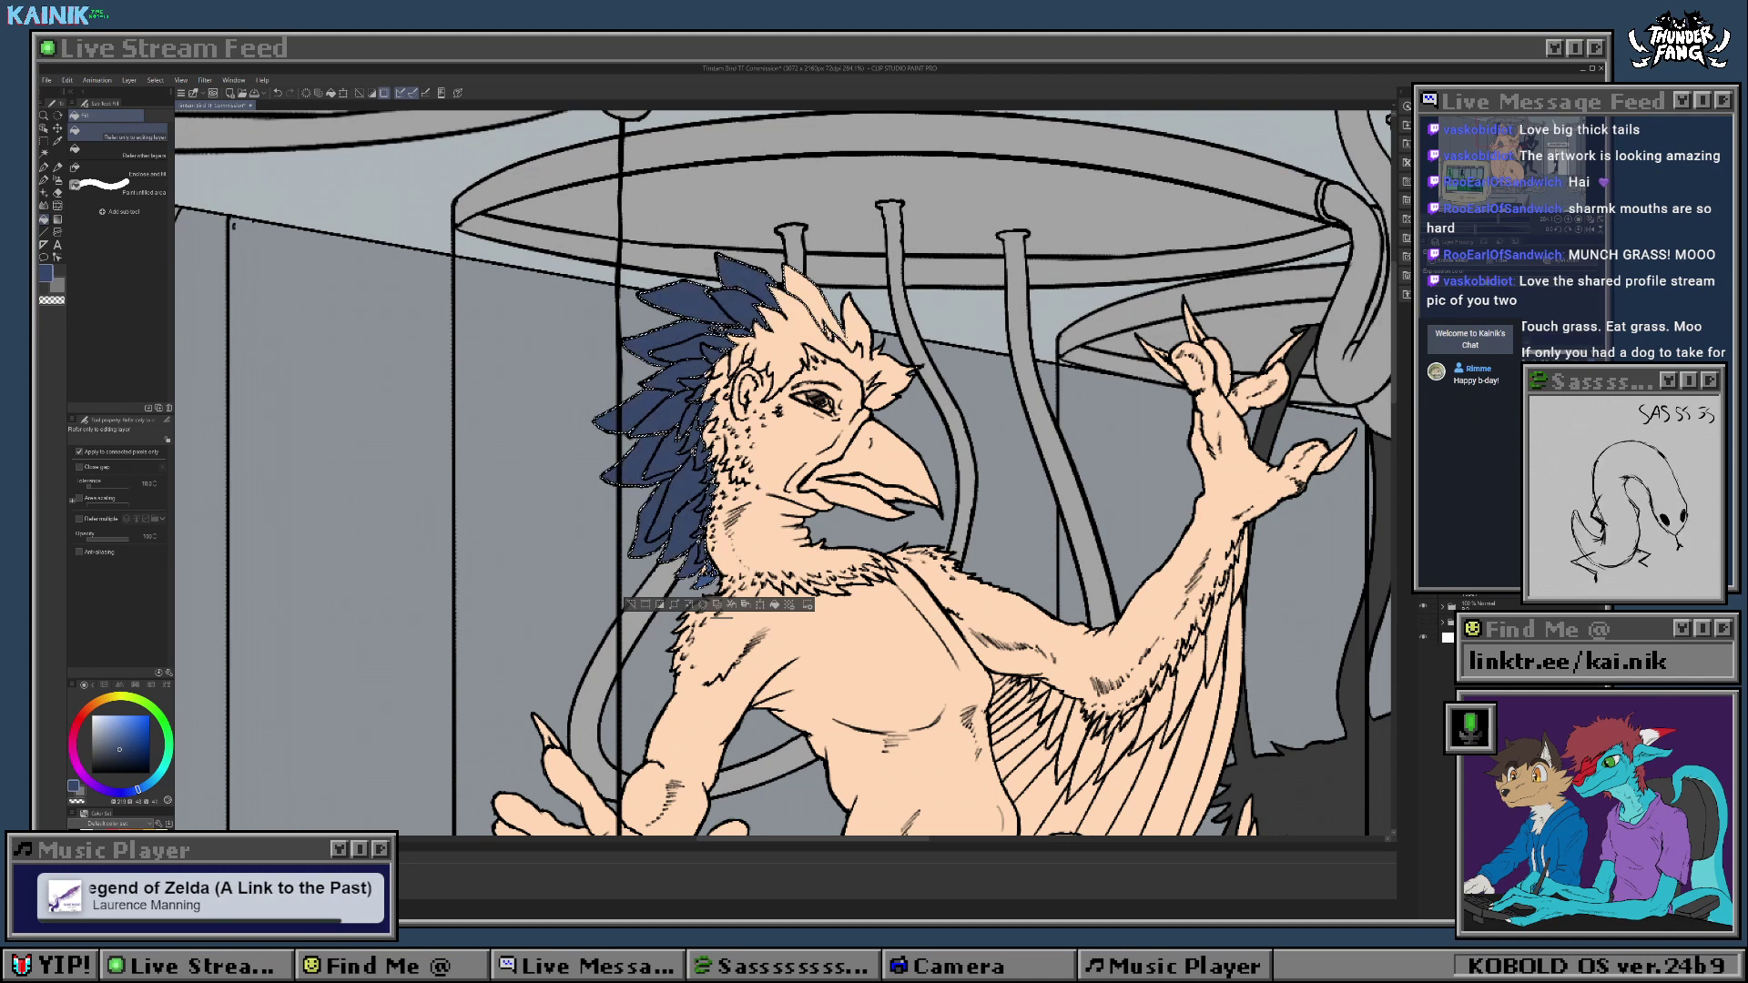
{"action": "left_click", "coordinate": [146, 785]}
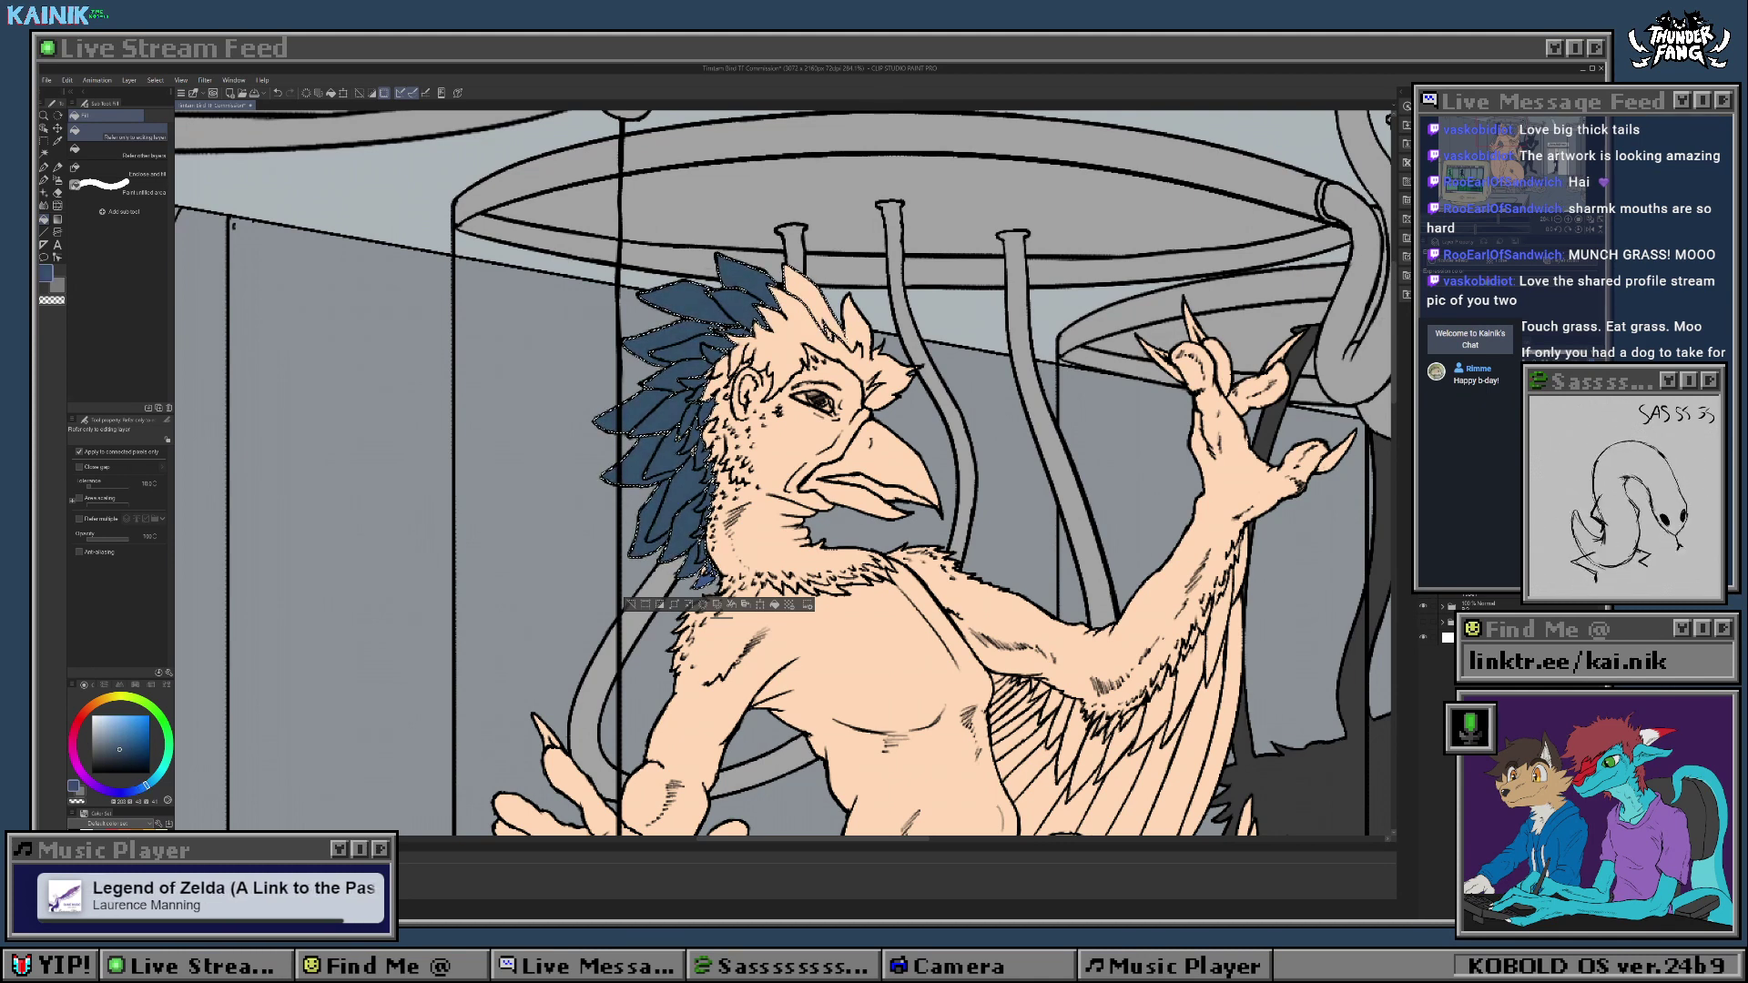
{"action": "key", "text": "ctrl+d"}
Step: Paint the missed spots along the inner and lower crest feathers dark blue, and reduce the eraser size
{"action": "scroll", "coordinate": [699, 584], "scroll_direction": "up", "scroll_amount": 4}
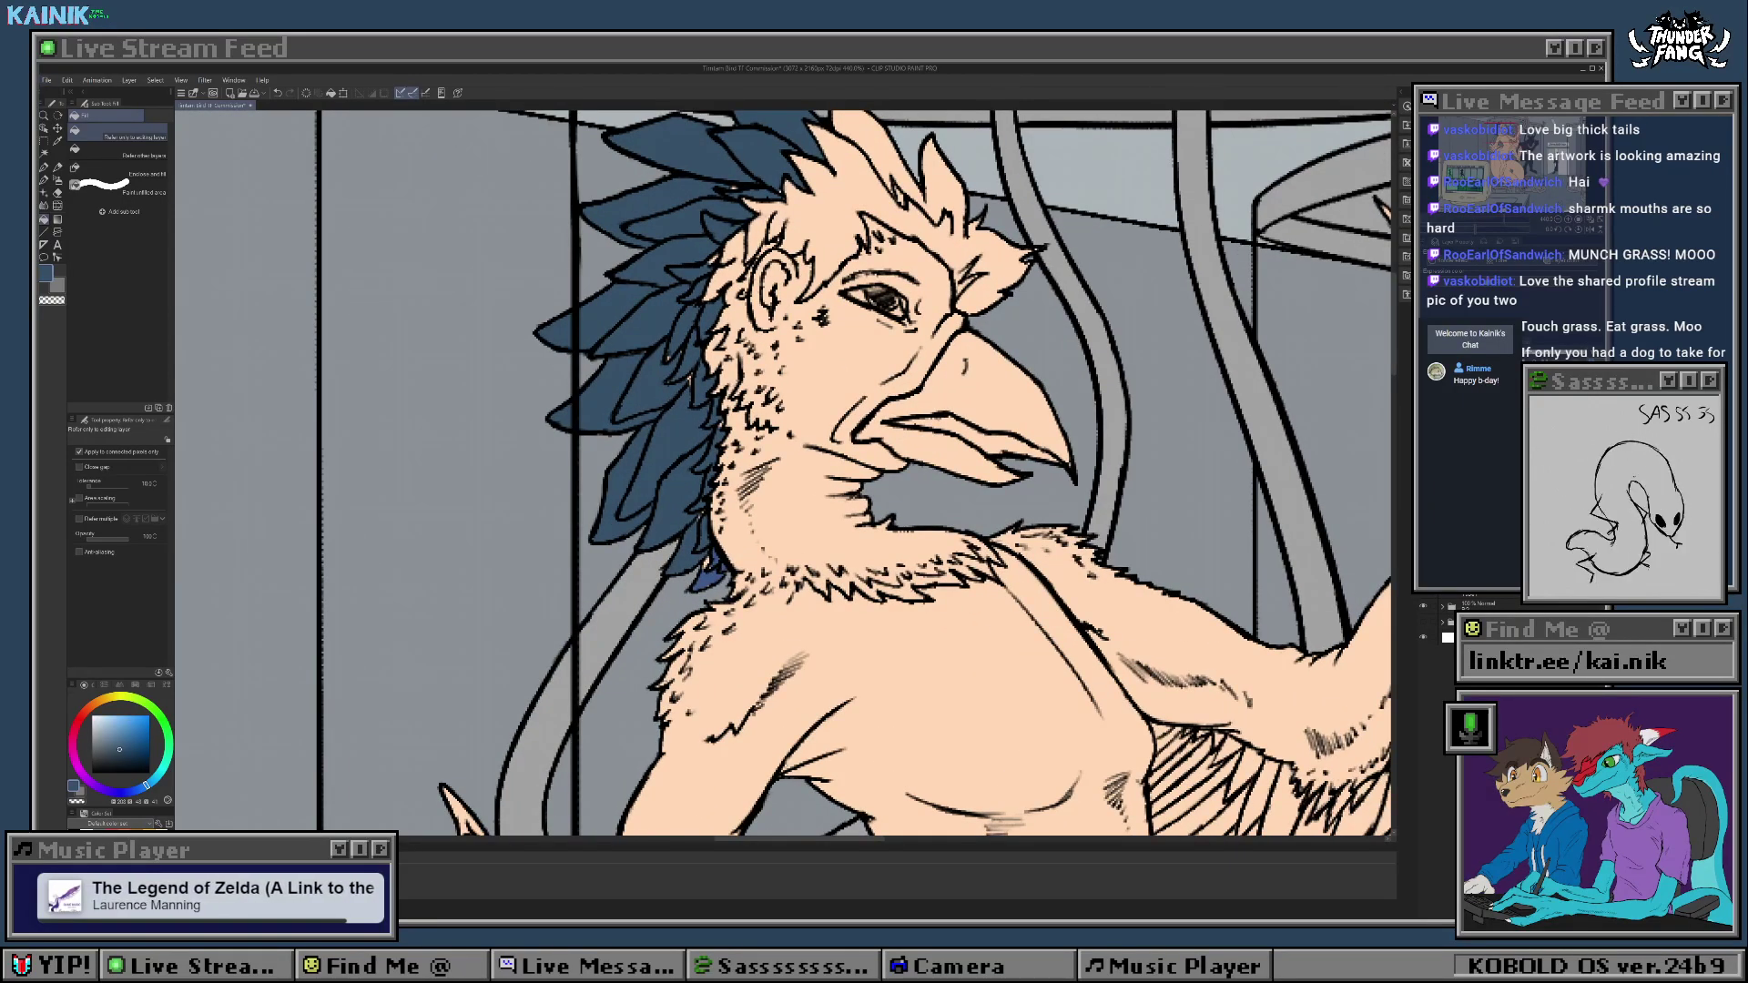
{"action": "left_click_drag", "start_coordinate": [628, 360], "coordinate": [663, 503]}
{"action": "key", "text": "b"}
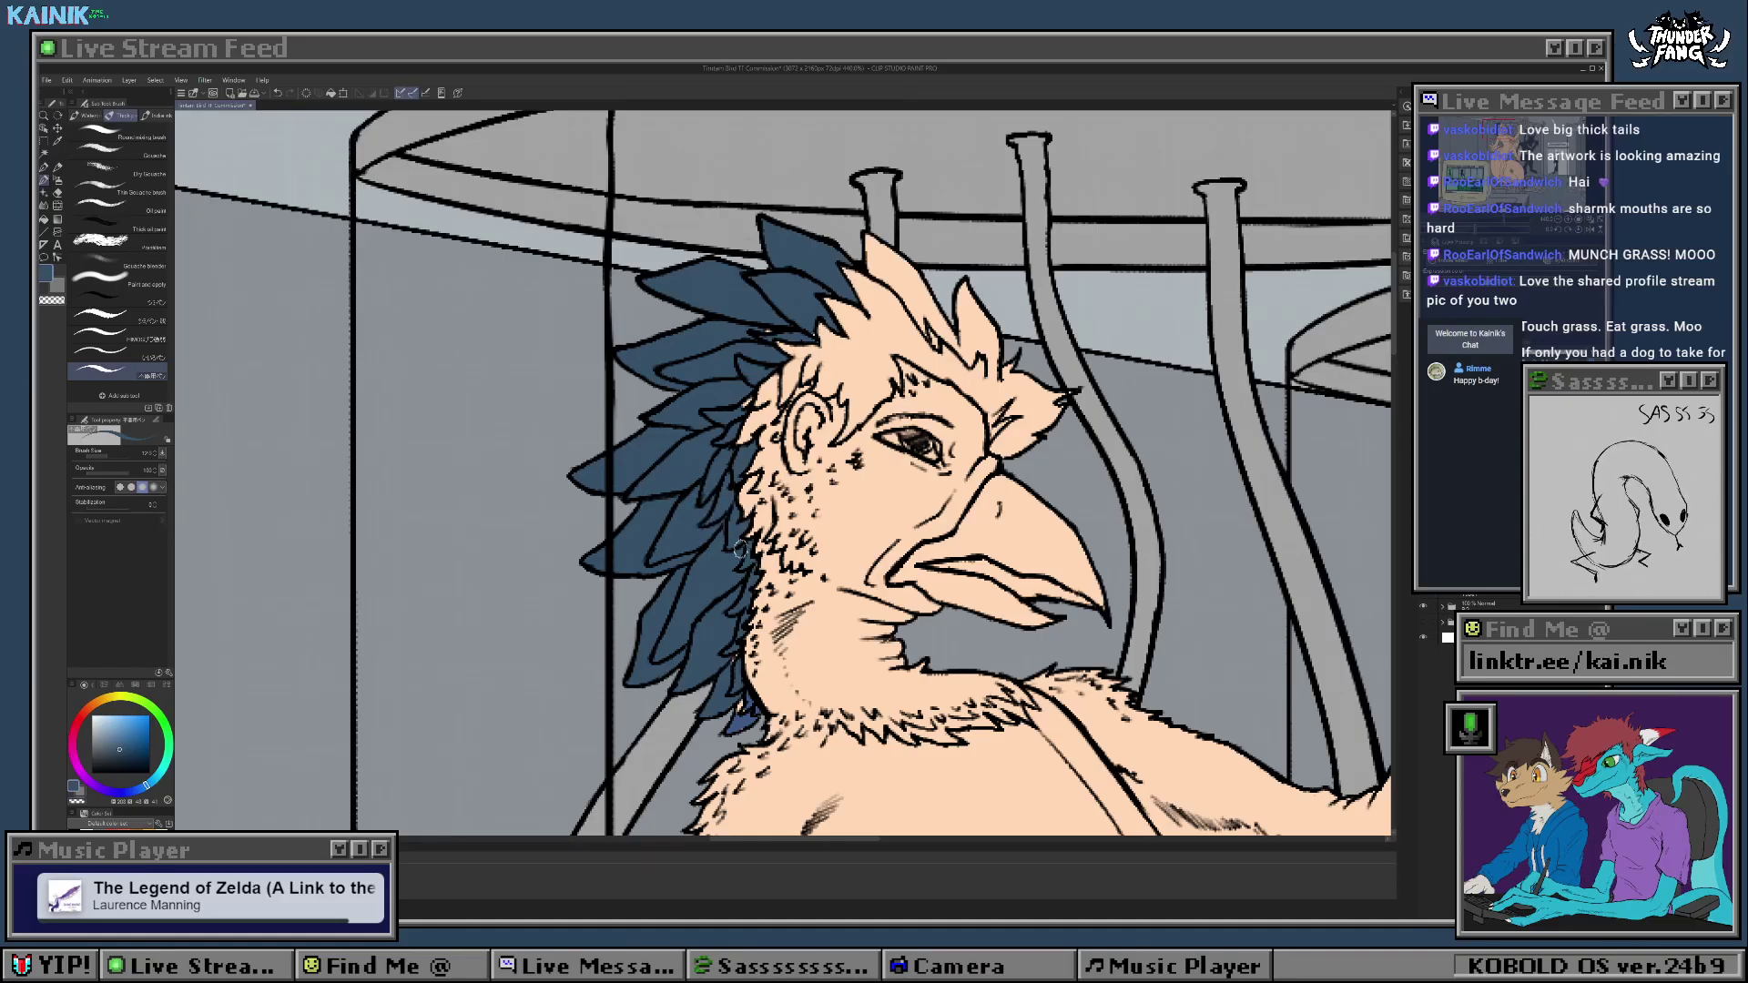
{"action": "left_click_drag", "start_coordinate": [739, 546], "coordinate": [745, 454]}
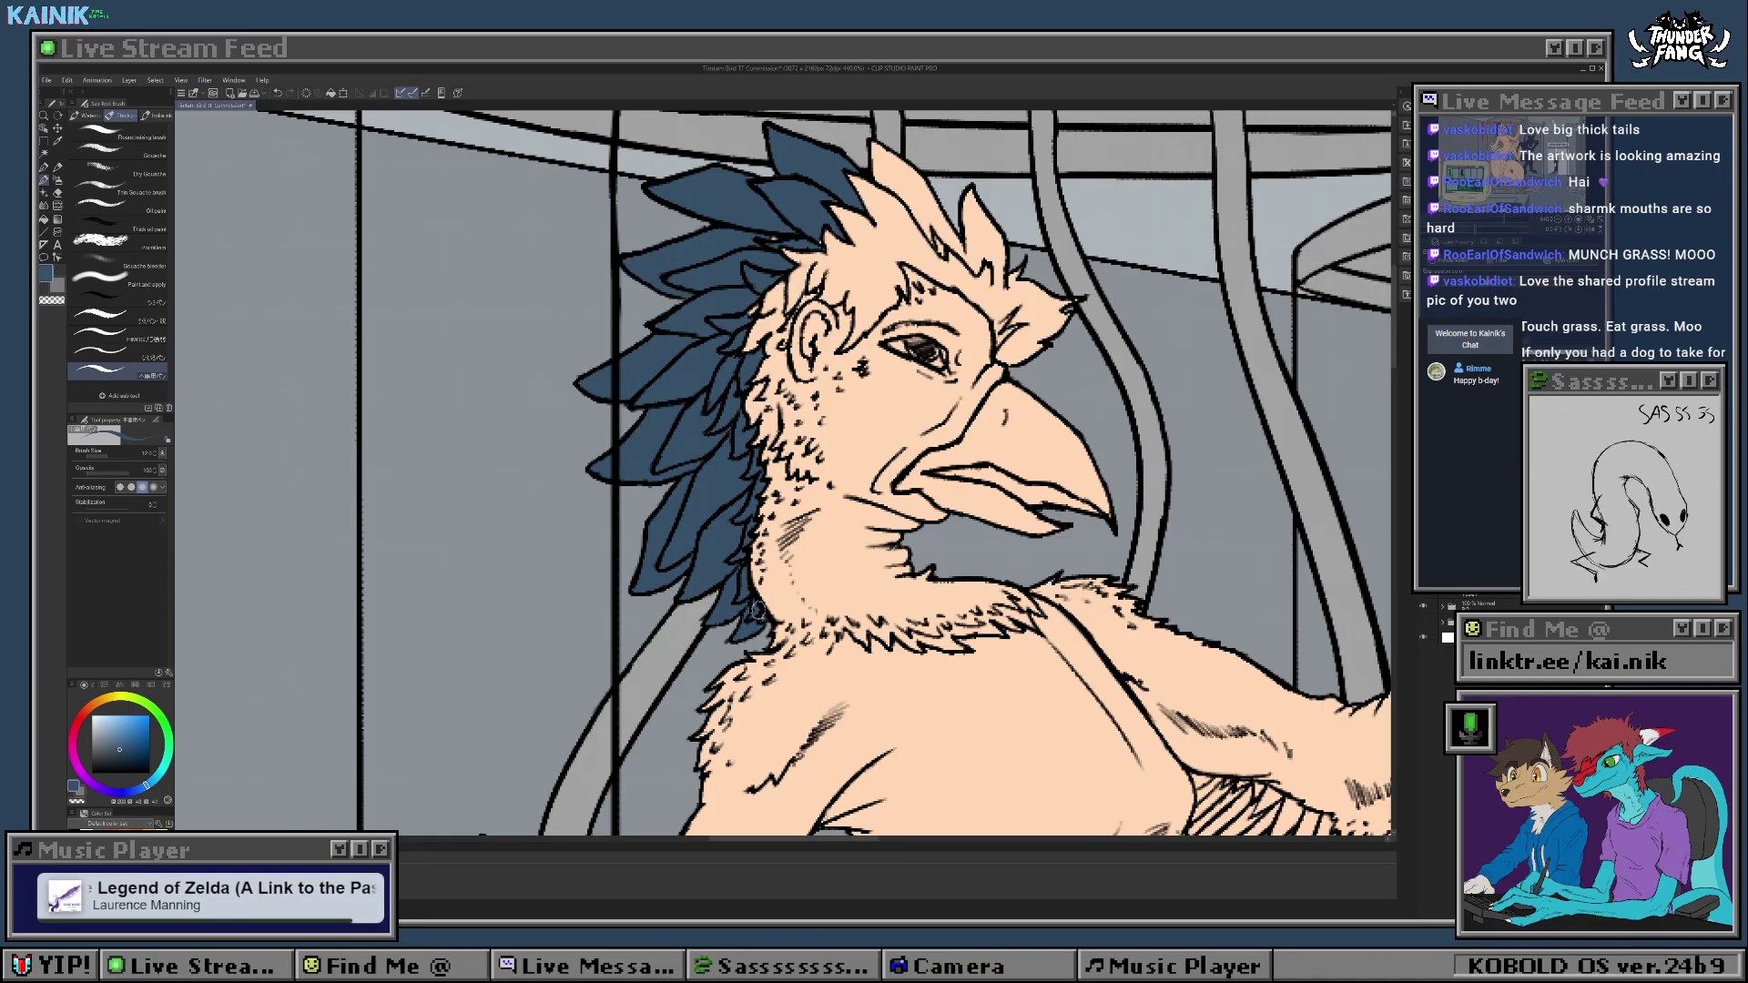
{"action": "key", "text": "e"}
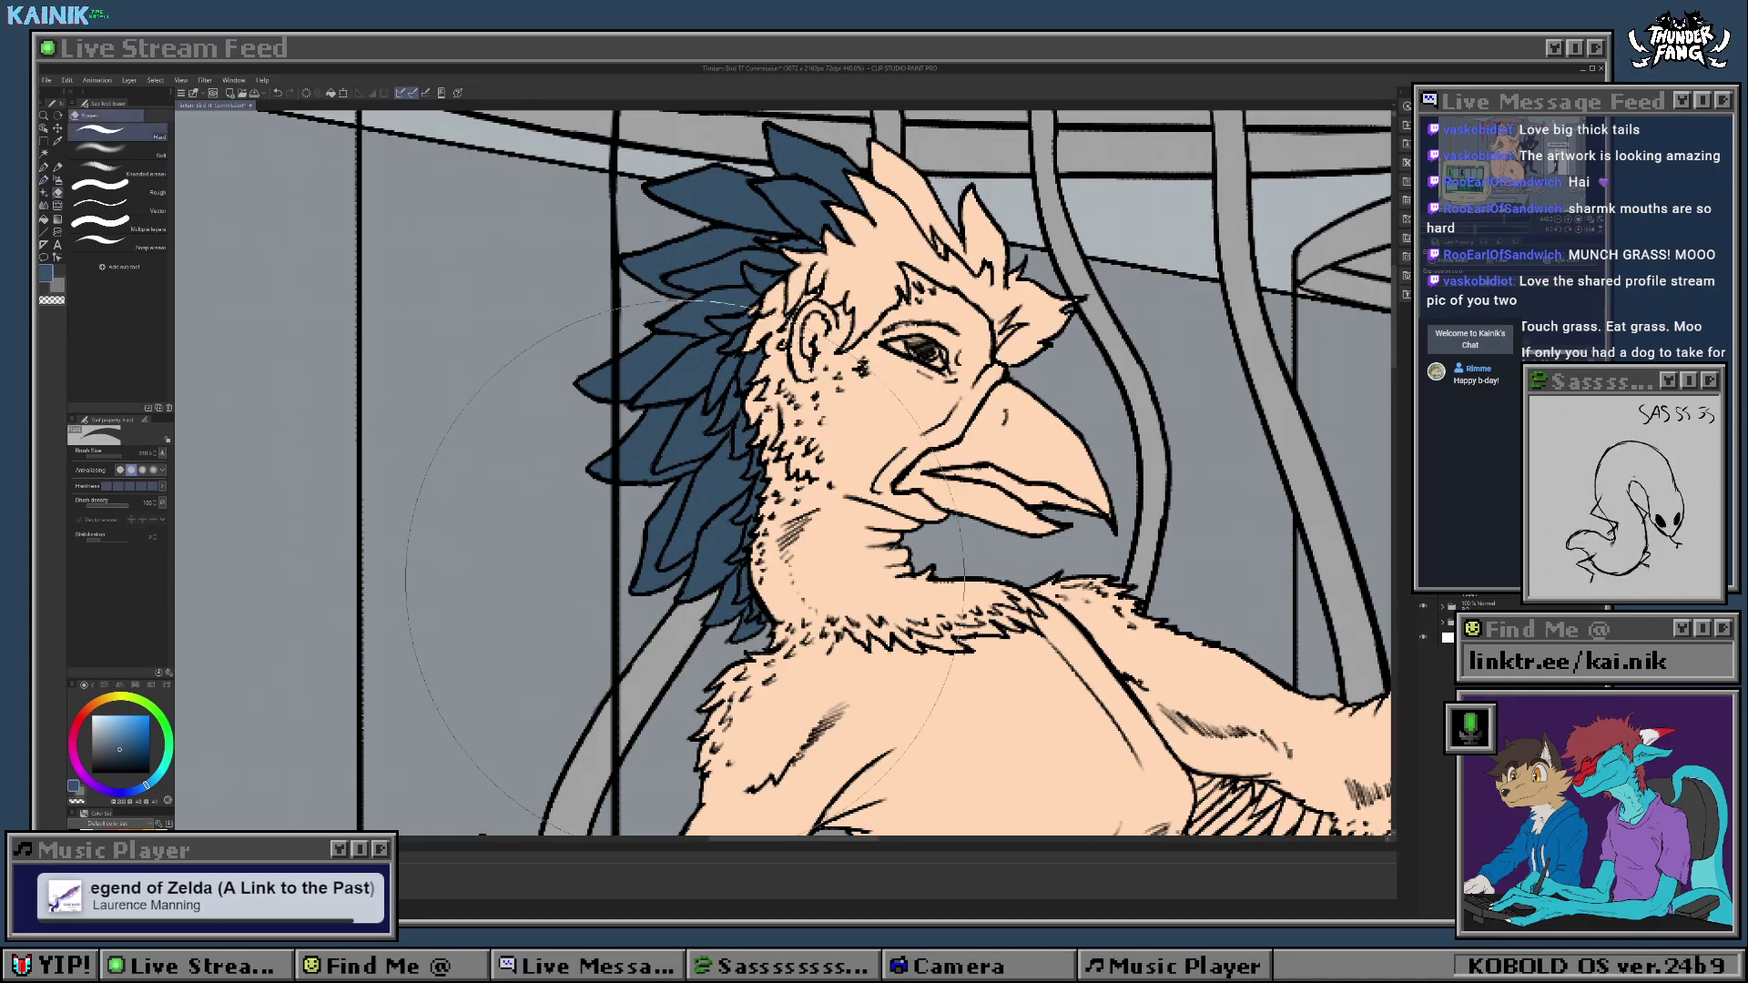
{"action": "key", "text": "bracketleft"}
{"action": "key", "text": "bracketleft"}
{"action": "key", "text": "bracketleft"}
{"action": "key", "text": "bracketleft"}
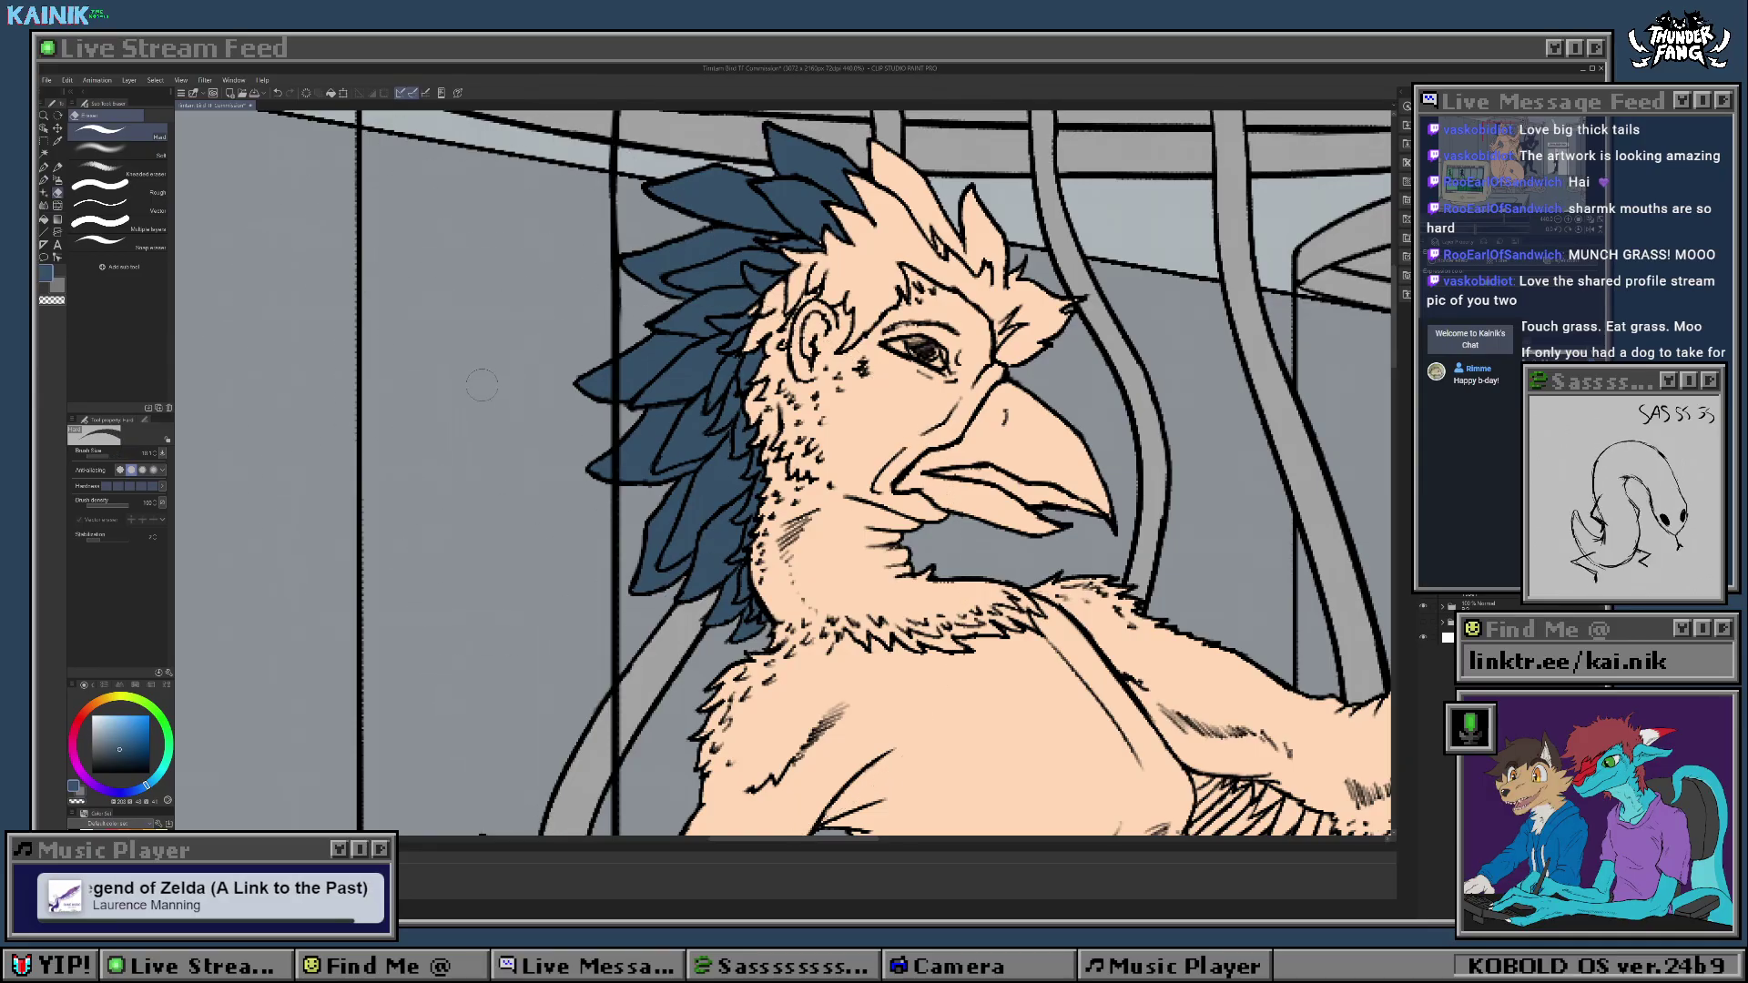
{"action": "key", "text": "b"}
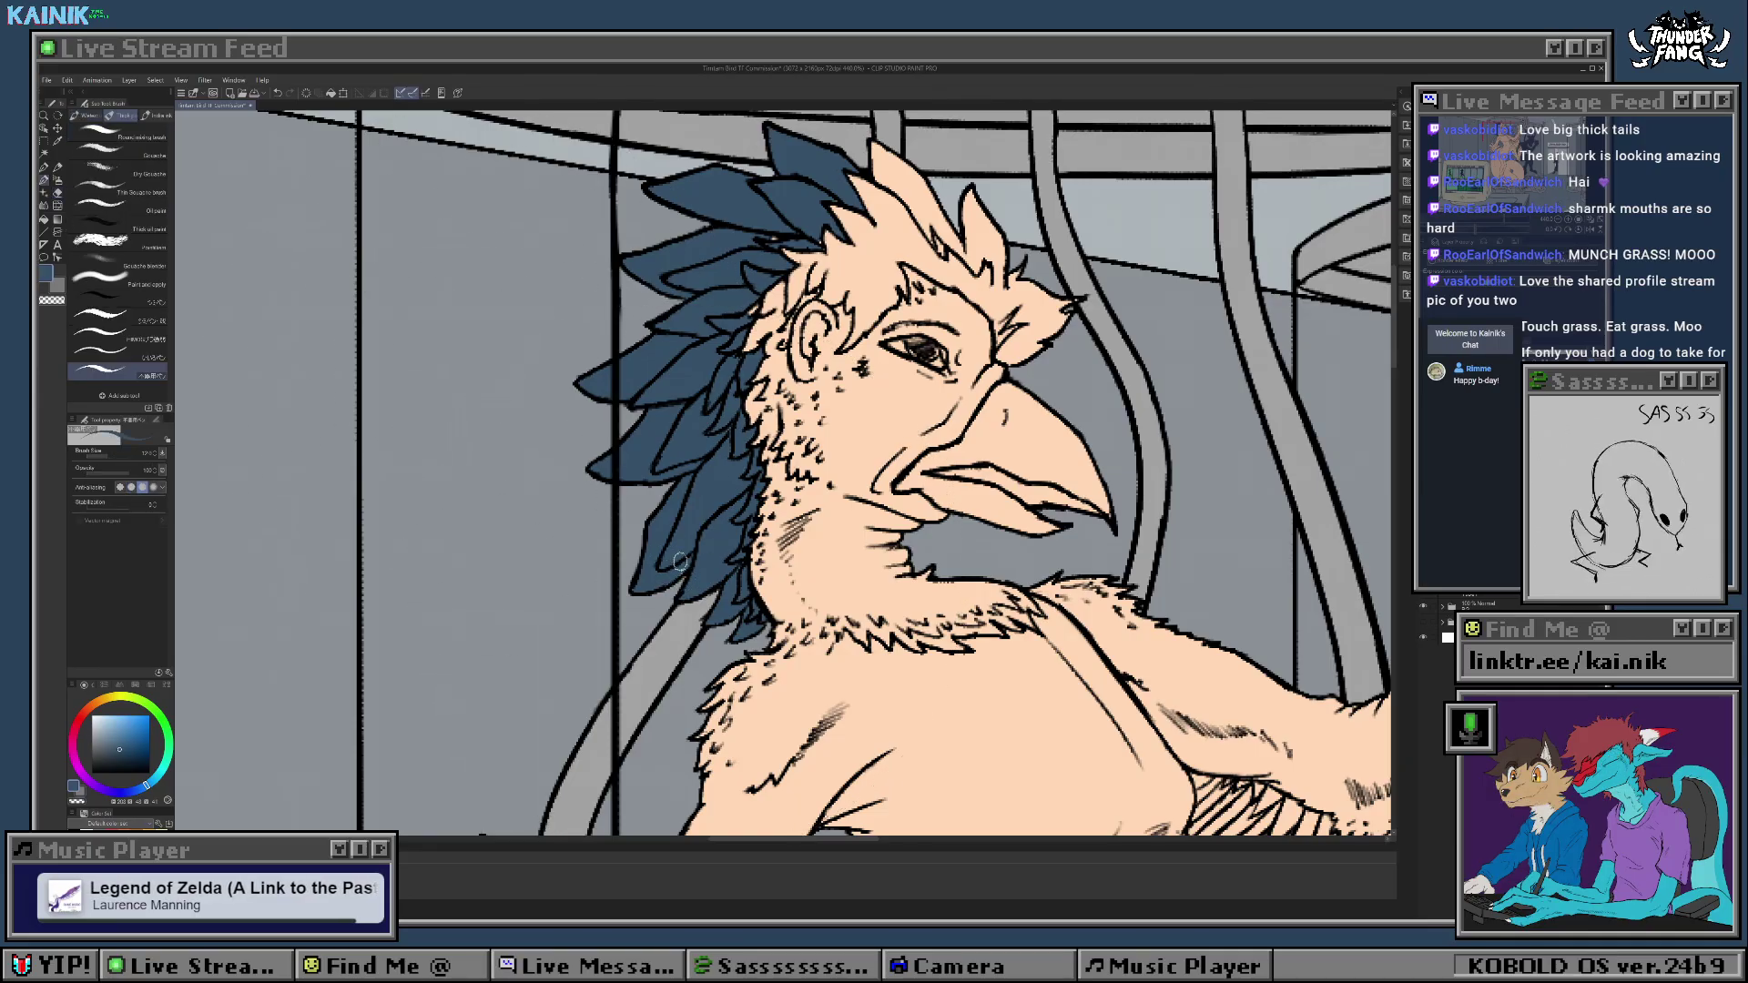
{"action": "scroll", "coordinate": [713, 438], "scroll_direction": "up", "scroll_amount": 3}
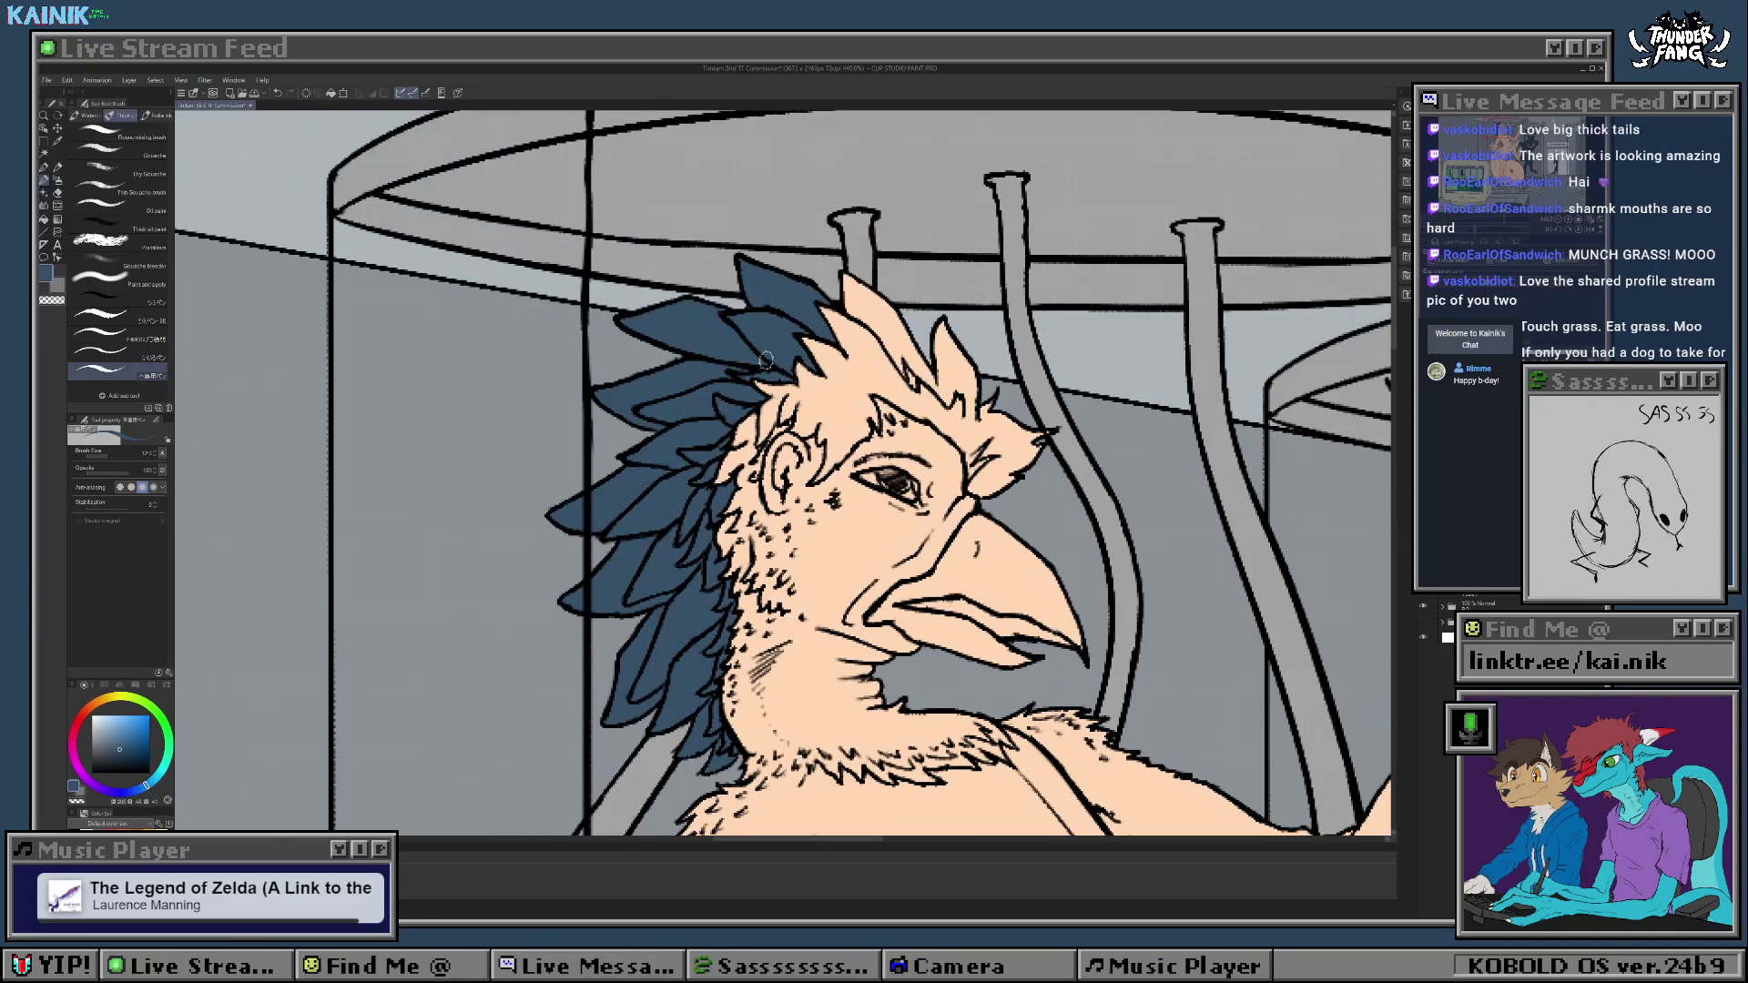
{"action": "scroll", "coordinate": [752, 314], "scroll_direction": "down", "scroll_amount": 3}
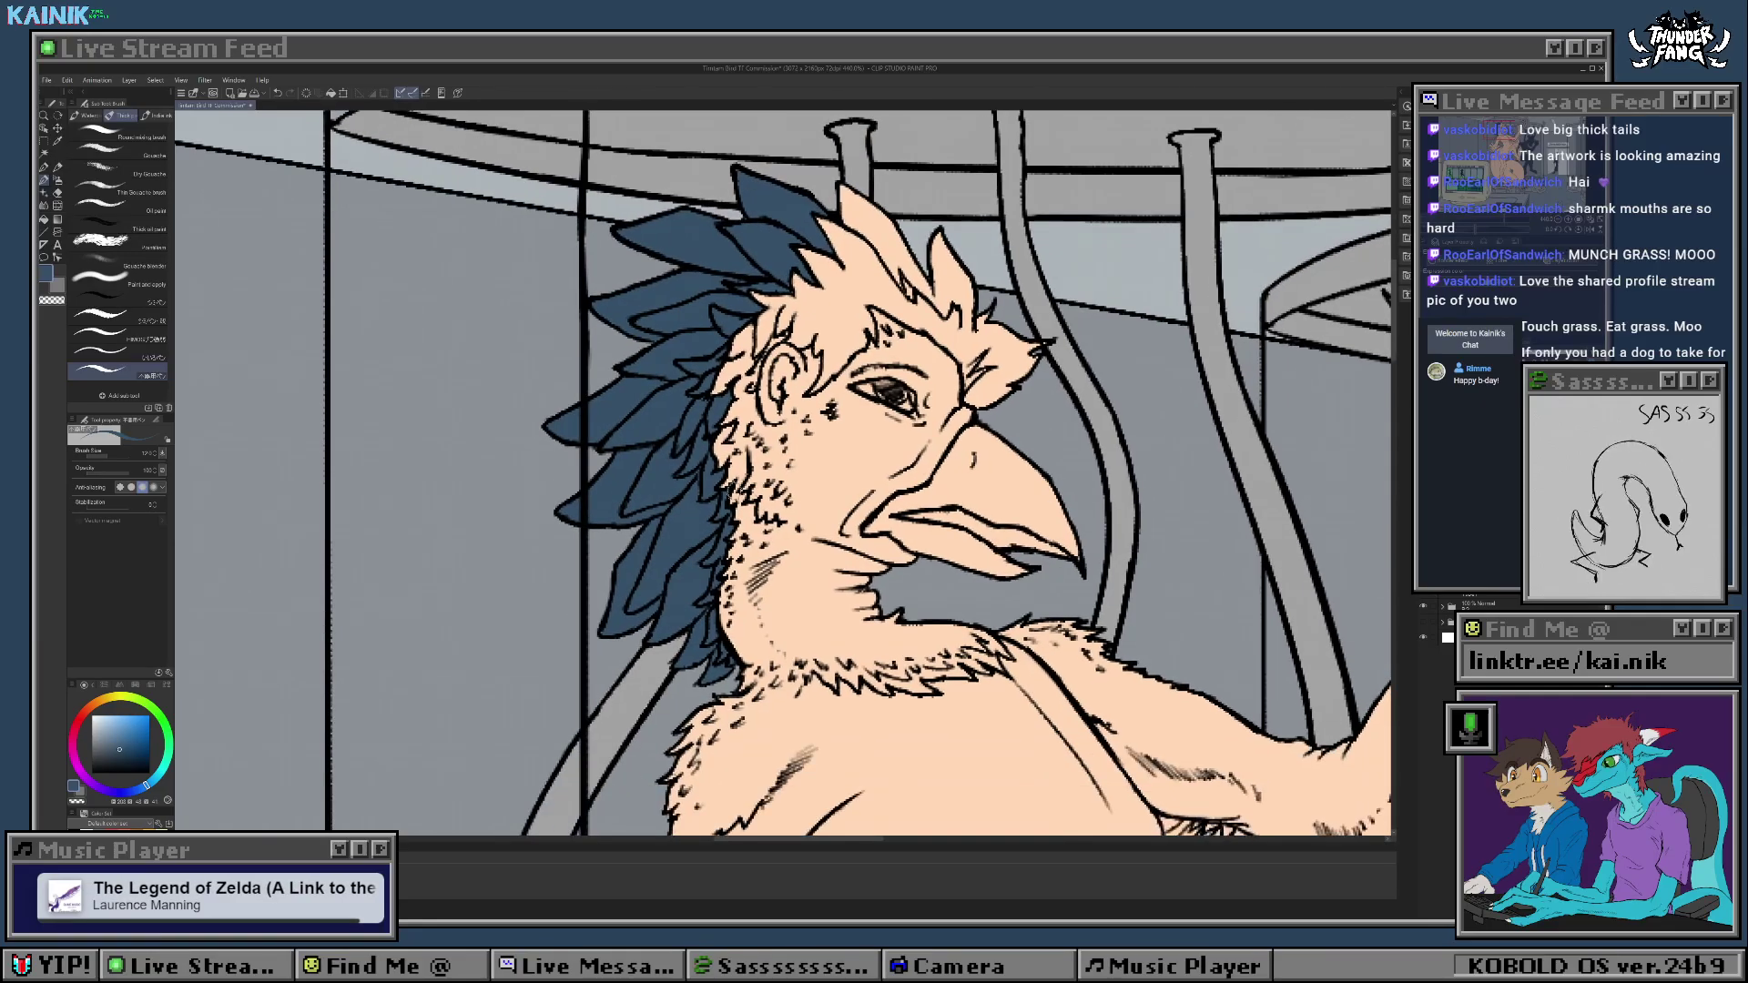
{"action": "scroll", "coordinate": [737, 388], "scroll_direction": "down", "scroll_amount": 6}
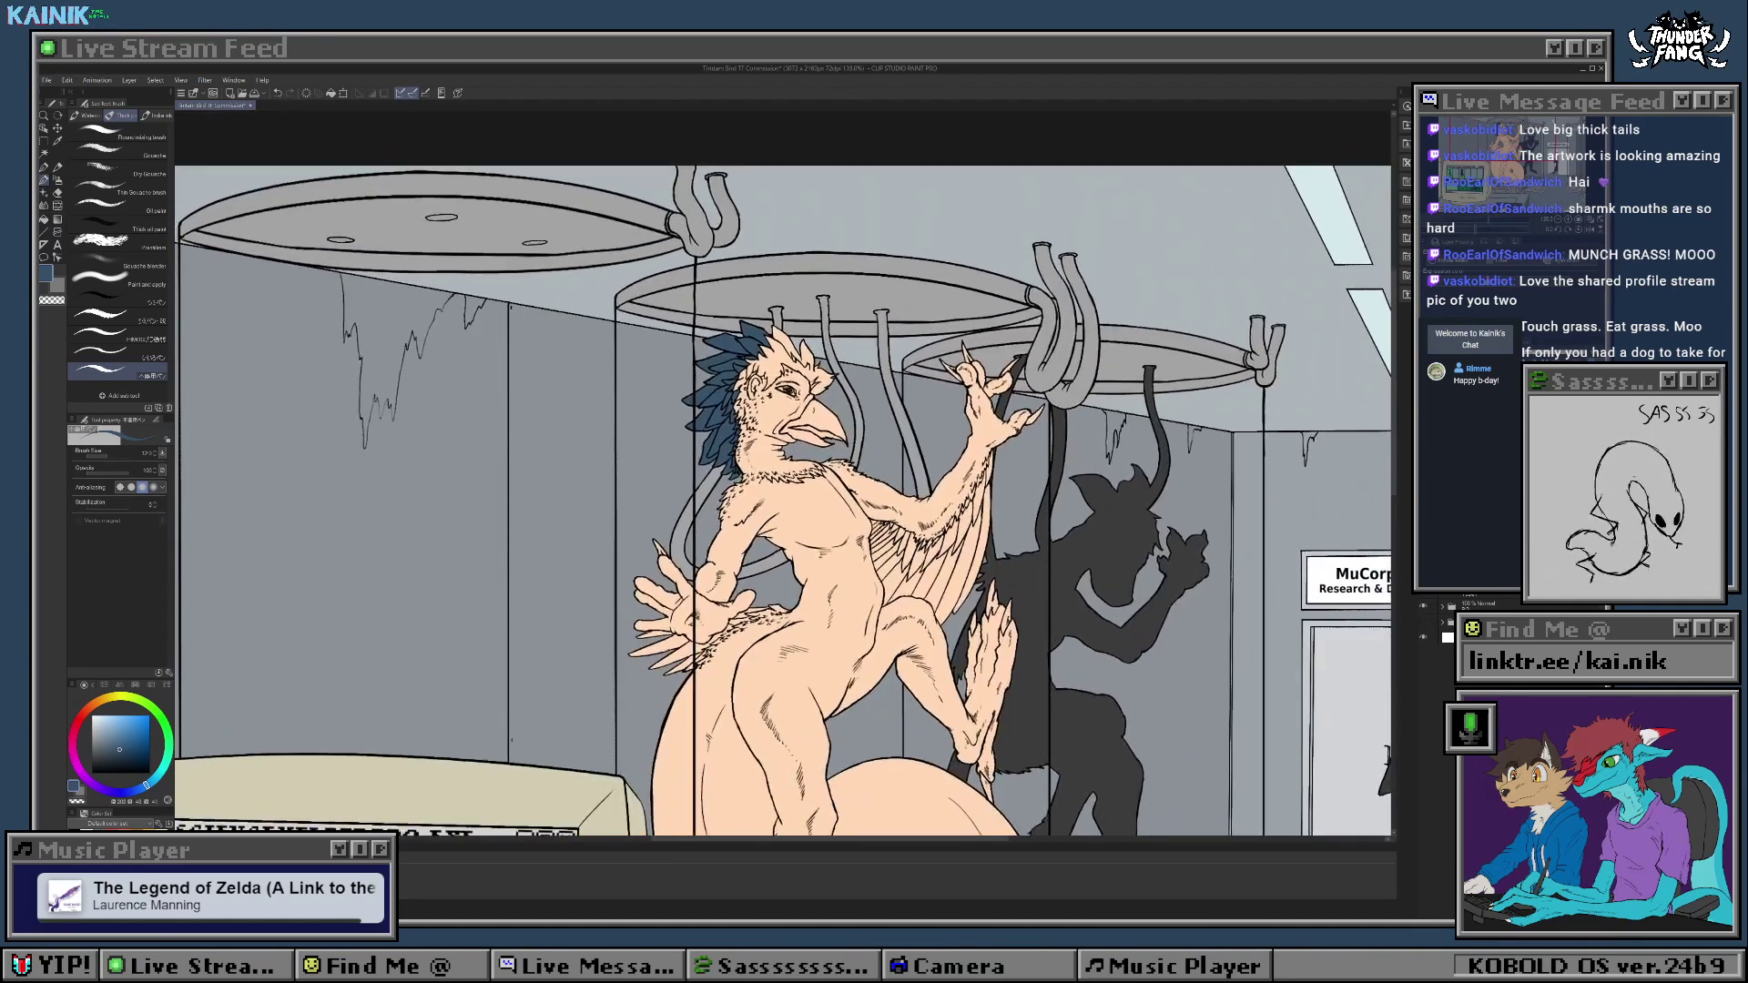
{"action": "scroll", "coordinate": [769, 340], "scroll_direction": "up", "scroll_amount": 3}
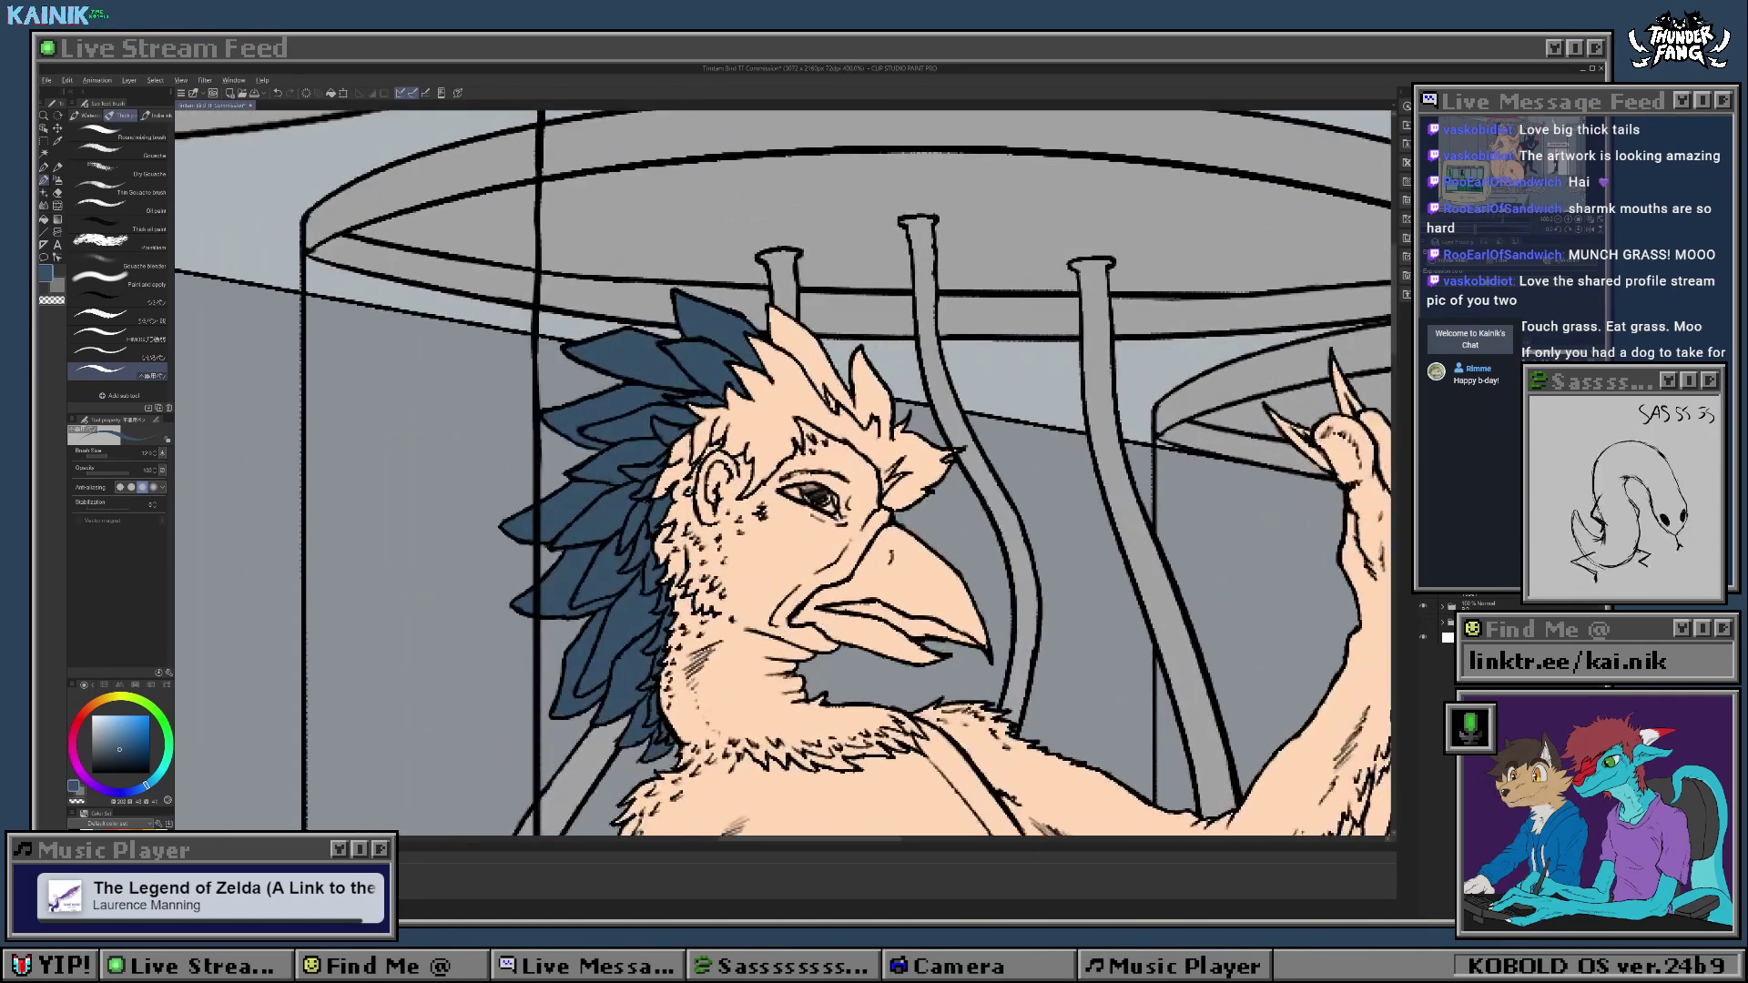
{"action": "scroll", "coordinate": [828, 242], "scroll_direction": "up", "scroll_amount": 4}
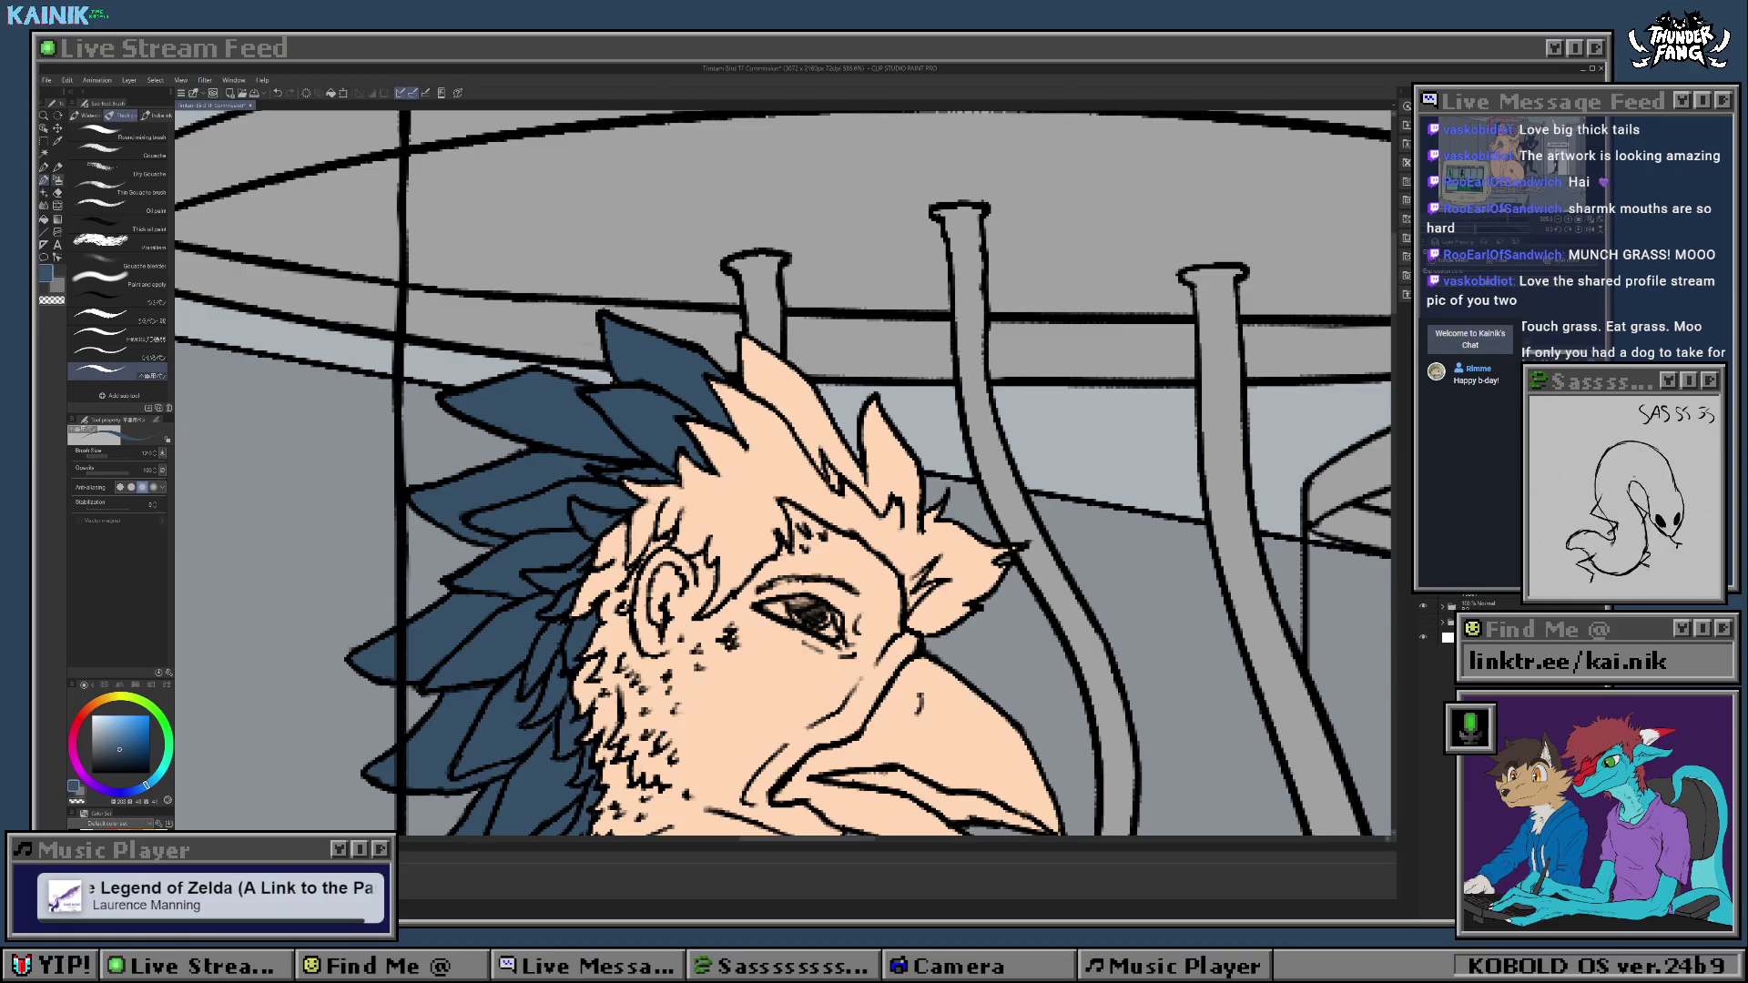
{"action": "left_click", "coordinate": [43, 154]}
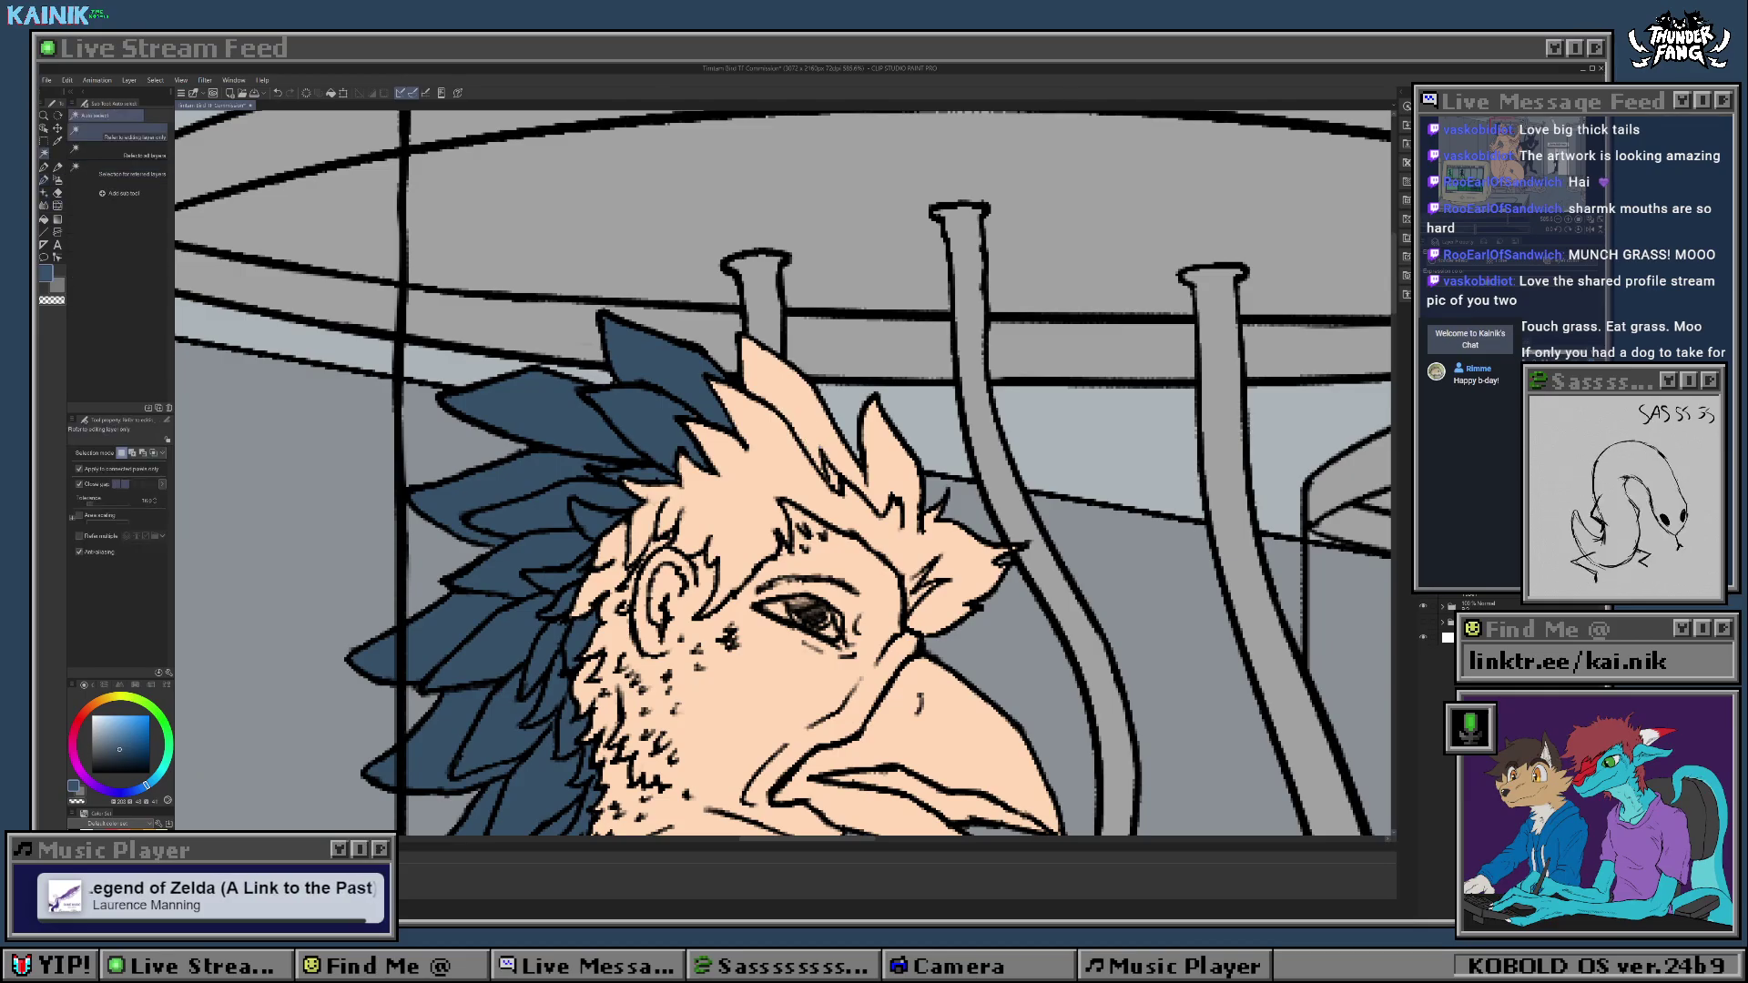
{"action": "left_click", "coordinate": [758, 492]}
{"action": "key", "text": "ctrl+d"}
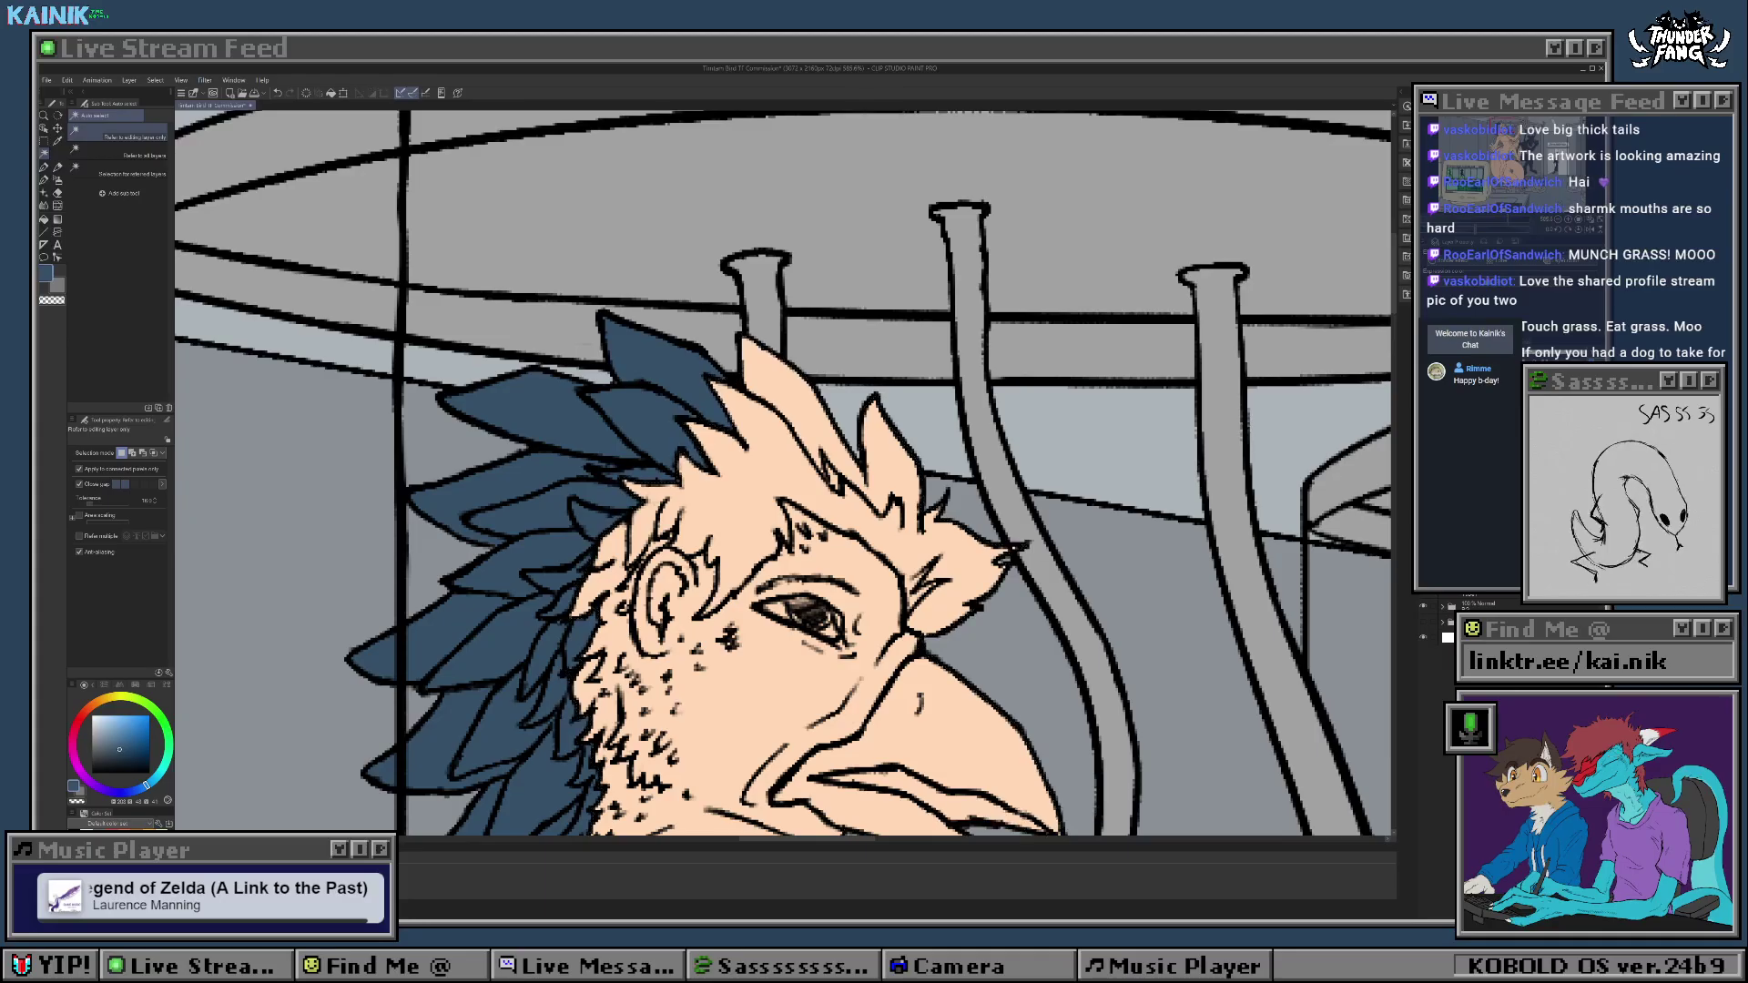
Step: Select the long crest feather at the top of the forehead, fill it with the crest's dark blue, and clear the selection
{"action": "scroll", "coordinate": [742, 392], "scroll_direction": "down", "scroll_amount": 5}
{"action": "scroll", "coordinate": [741, 391], "scroll_direction": "up", "scroll_amount": 2}
{"action": "left_click", "coordinate": [1493, 473]}
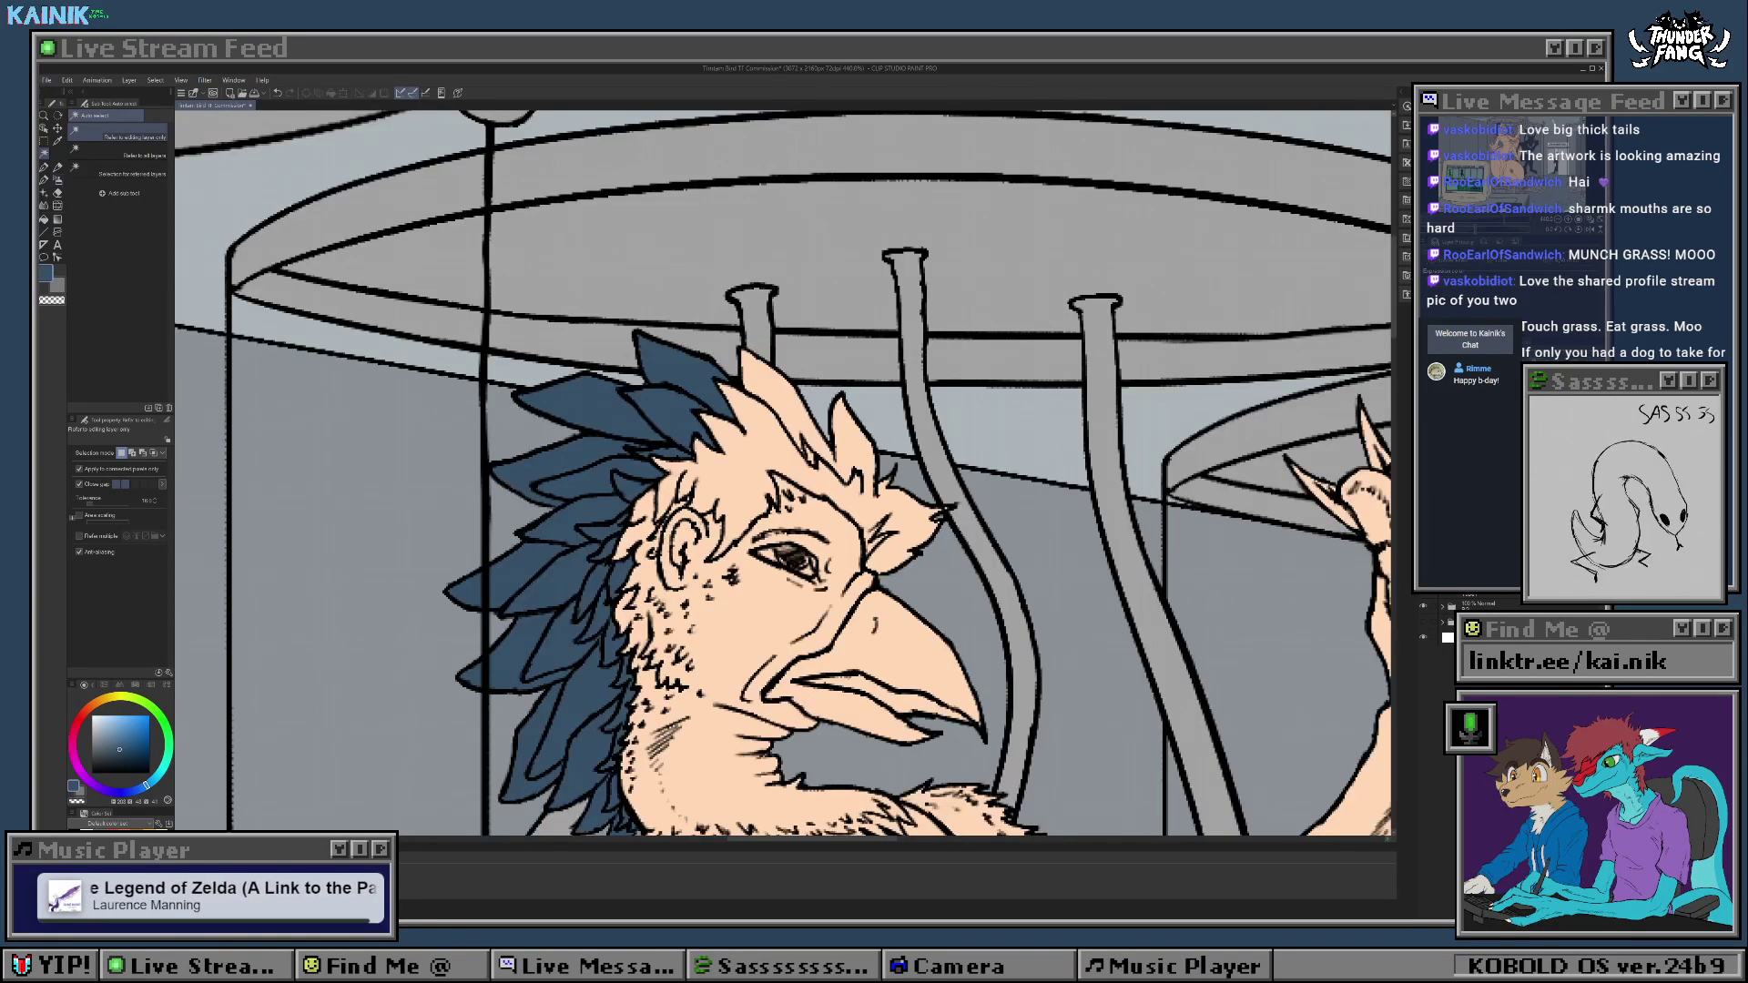
{"action": "left_click", "coordinate": [776, 399]}
{"action": "left_click", "coordinate": [742, 483]}
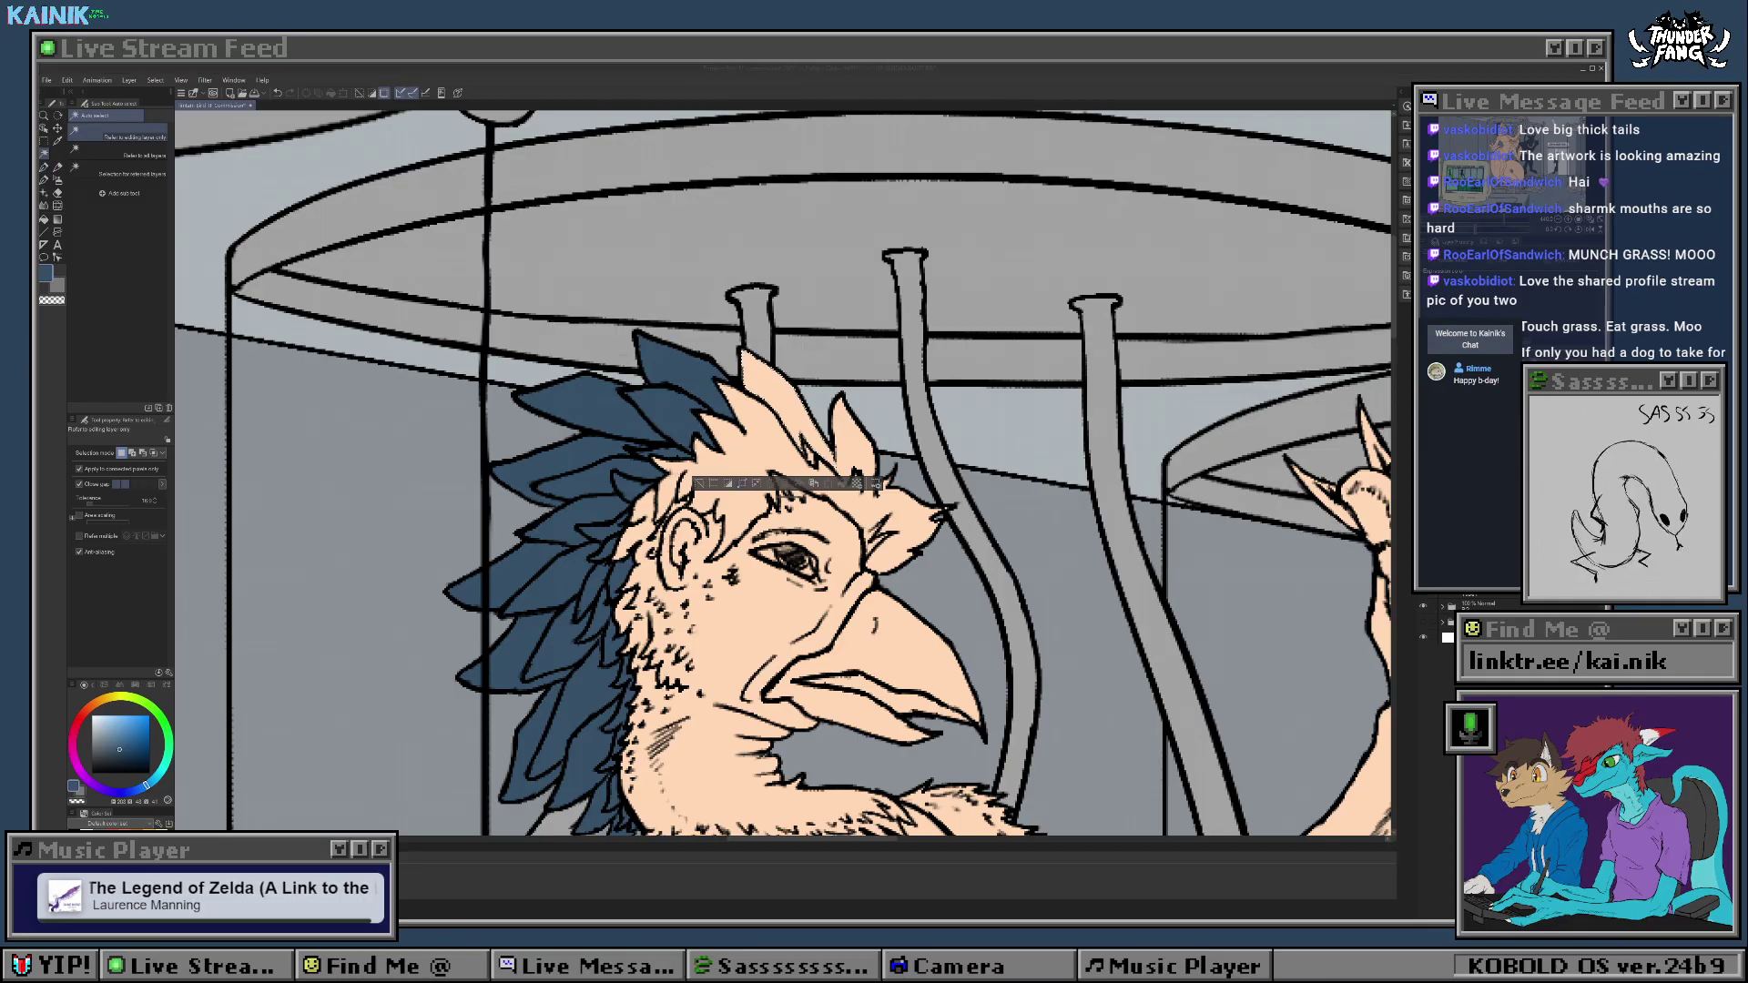
{"action": "key", "text": "Return"}
{"action": "left_click", "coordinate": [44, 219]}
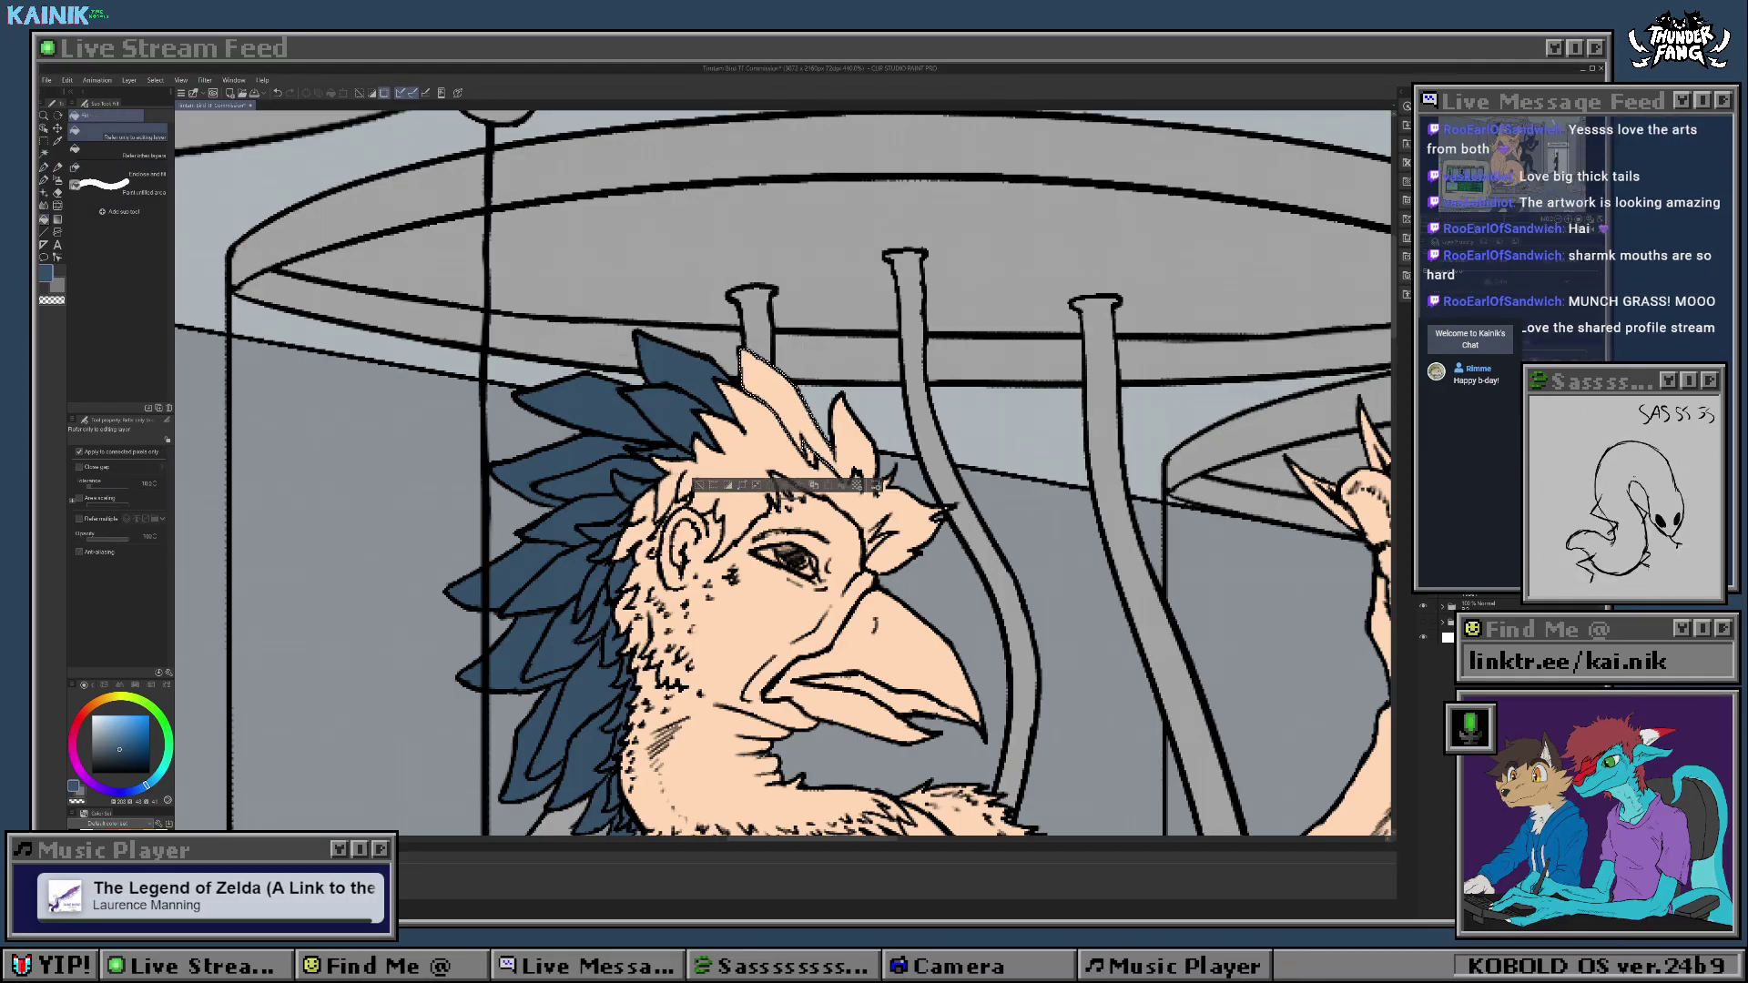
{"action": "left_click", "coordinate": [785, 399]}
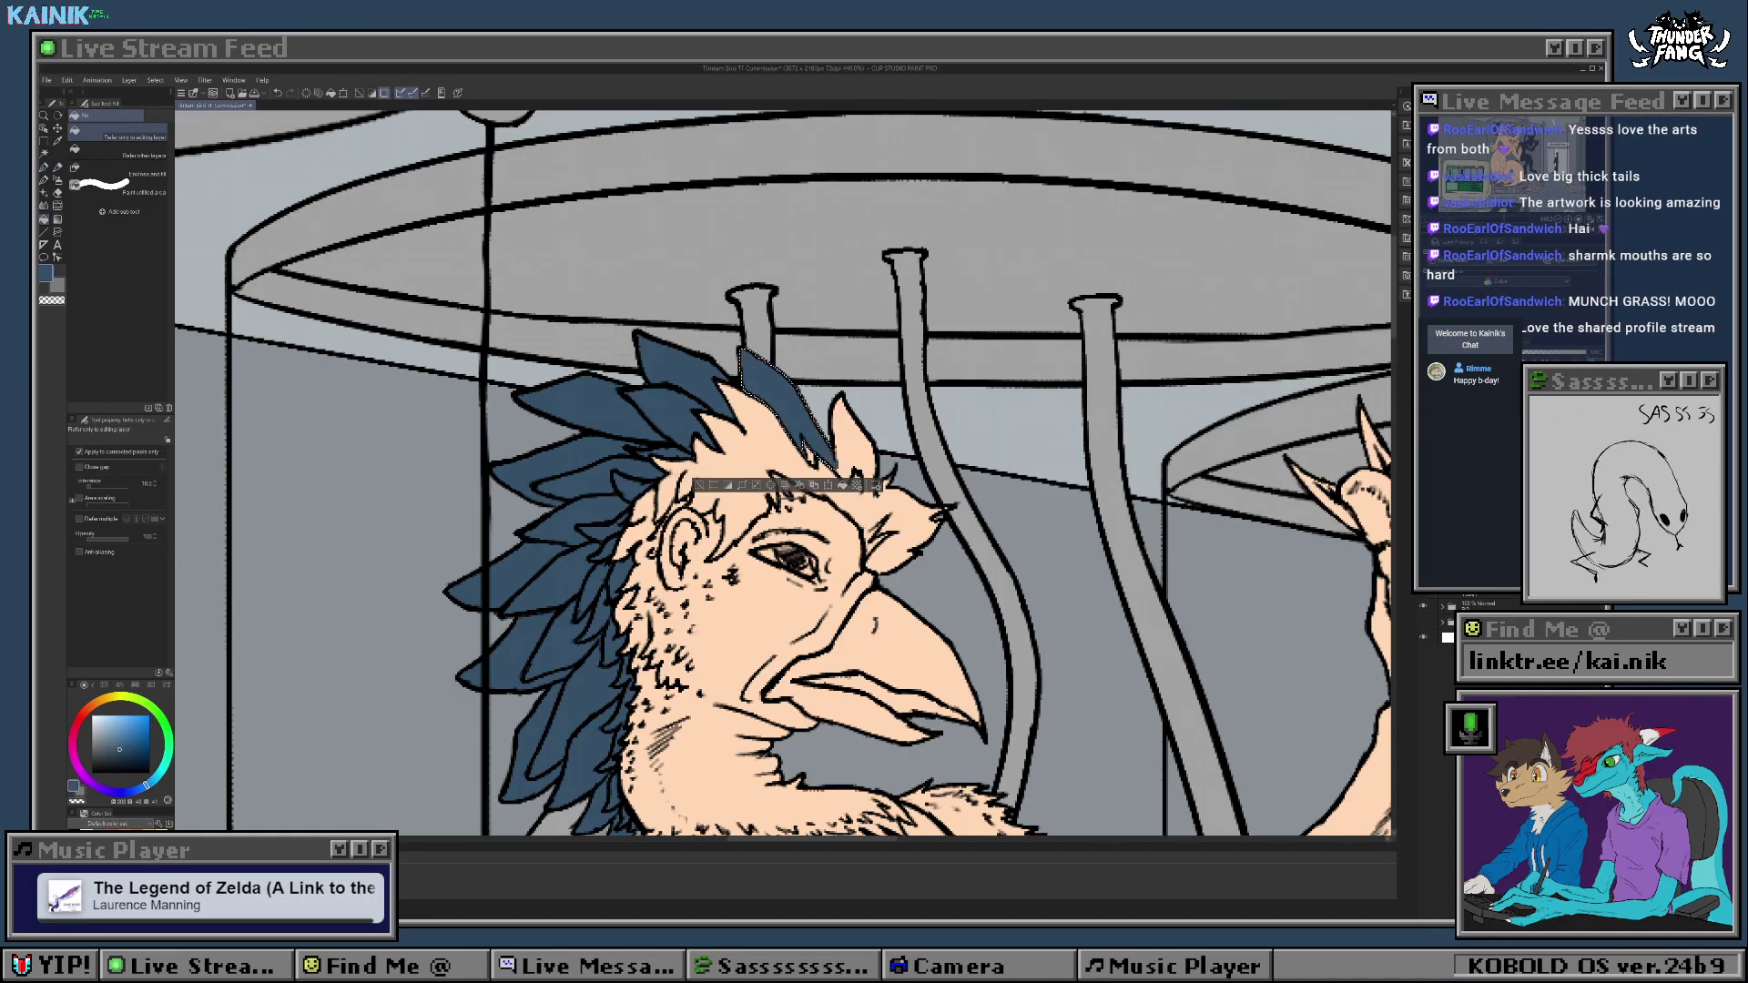
{"action": "key", "text": "ctrl+d"}
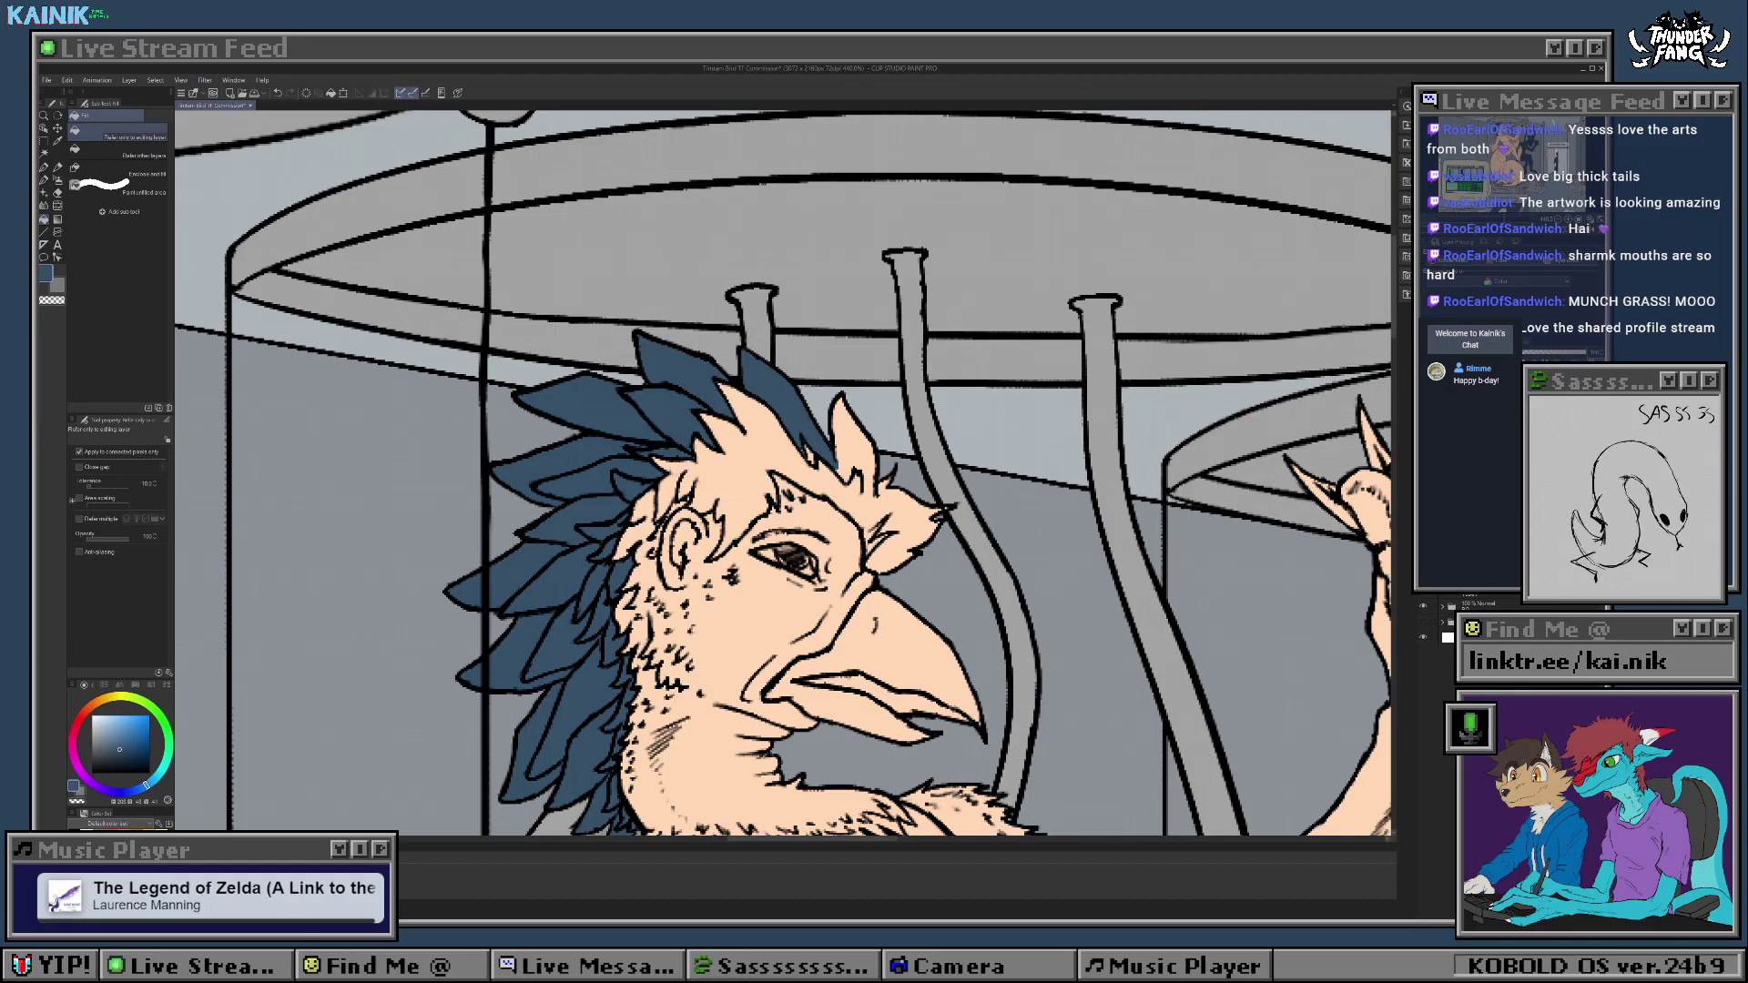
Step: Paint the remaining upright feather at the front of the crest dark blue with the brush
{"action": "key", "text": "b"}
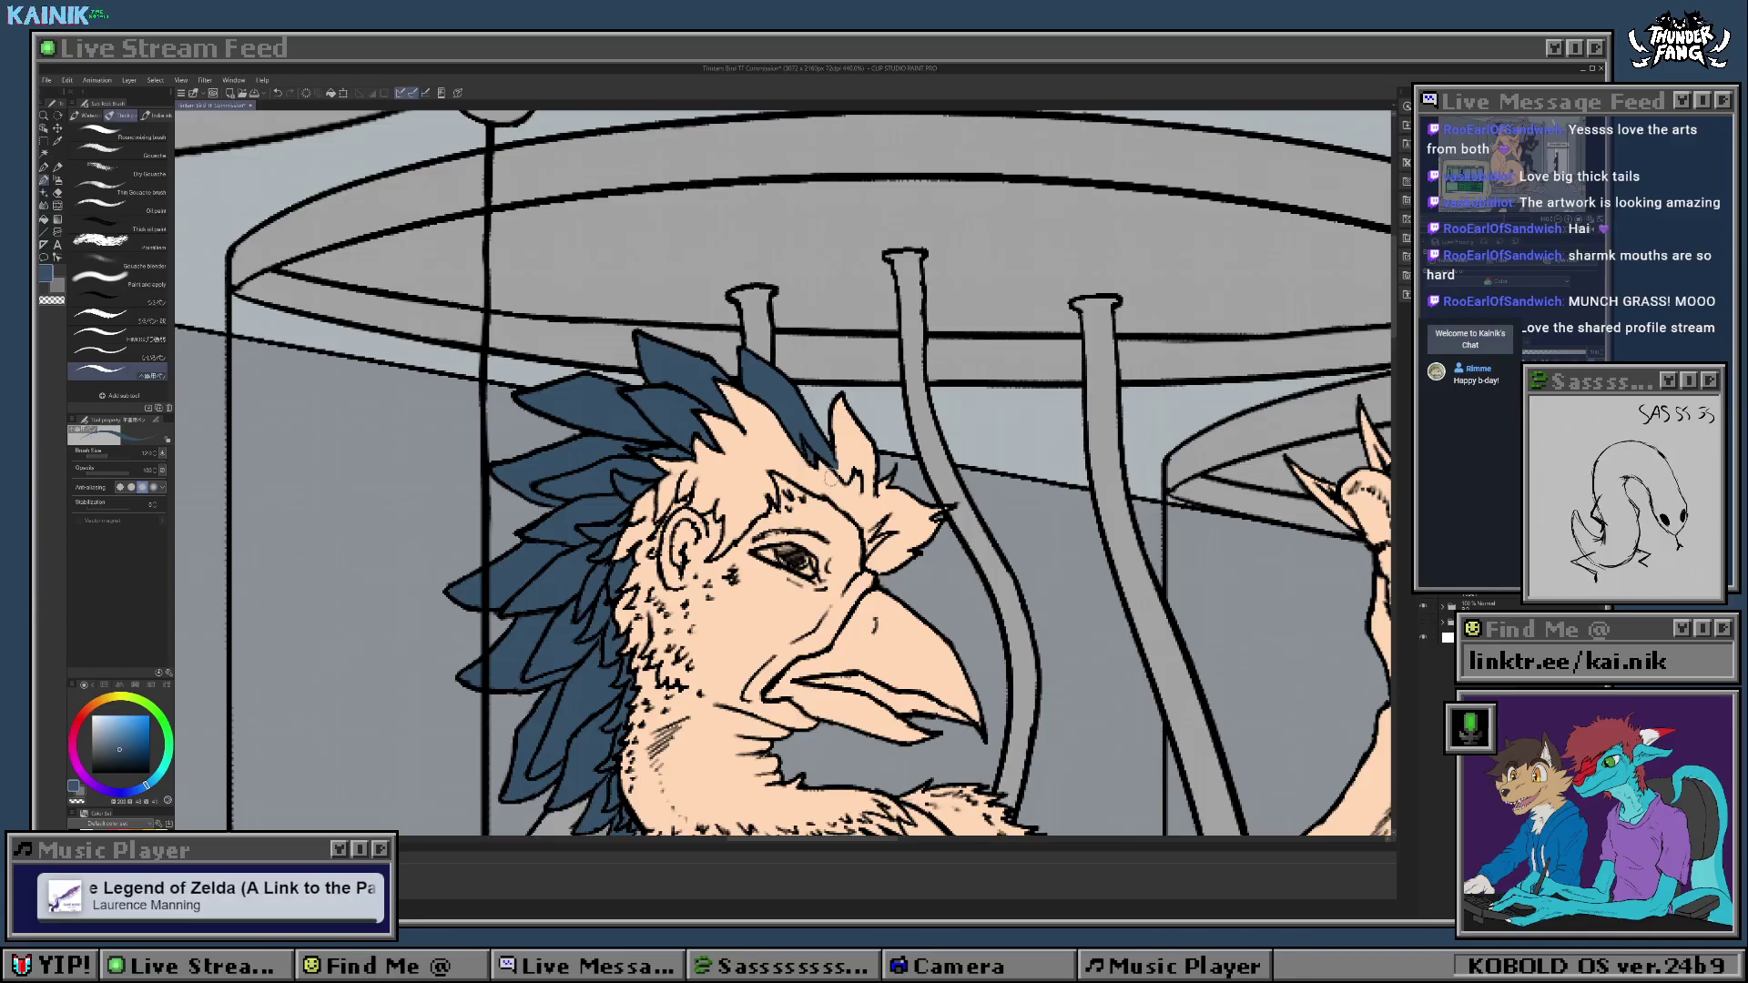
{"action": "mouse_move", "coordinate": [838, 466]}
{"action": "left_mouse_down"}
{"action": "mouse_move", "coordinate": [873, 486]}
{"action": "mouse_move", "coordinate": [838, 424]}
{"action": "mouse_move", "coordinate": [845, 375]}
{"action": "mouse_move", "coordinate": [836, 424]}
{"action": "mouse_move", "coordinate": [840, 403]}
{"action": "mouse_move", "coordinate": [871, 467]}
{"action": "left_mouse_up"}
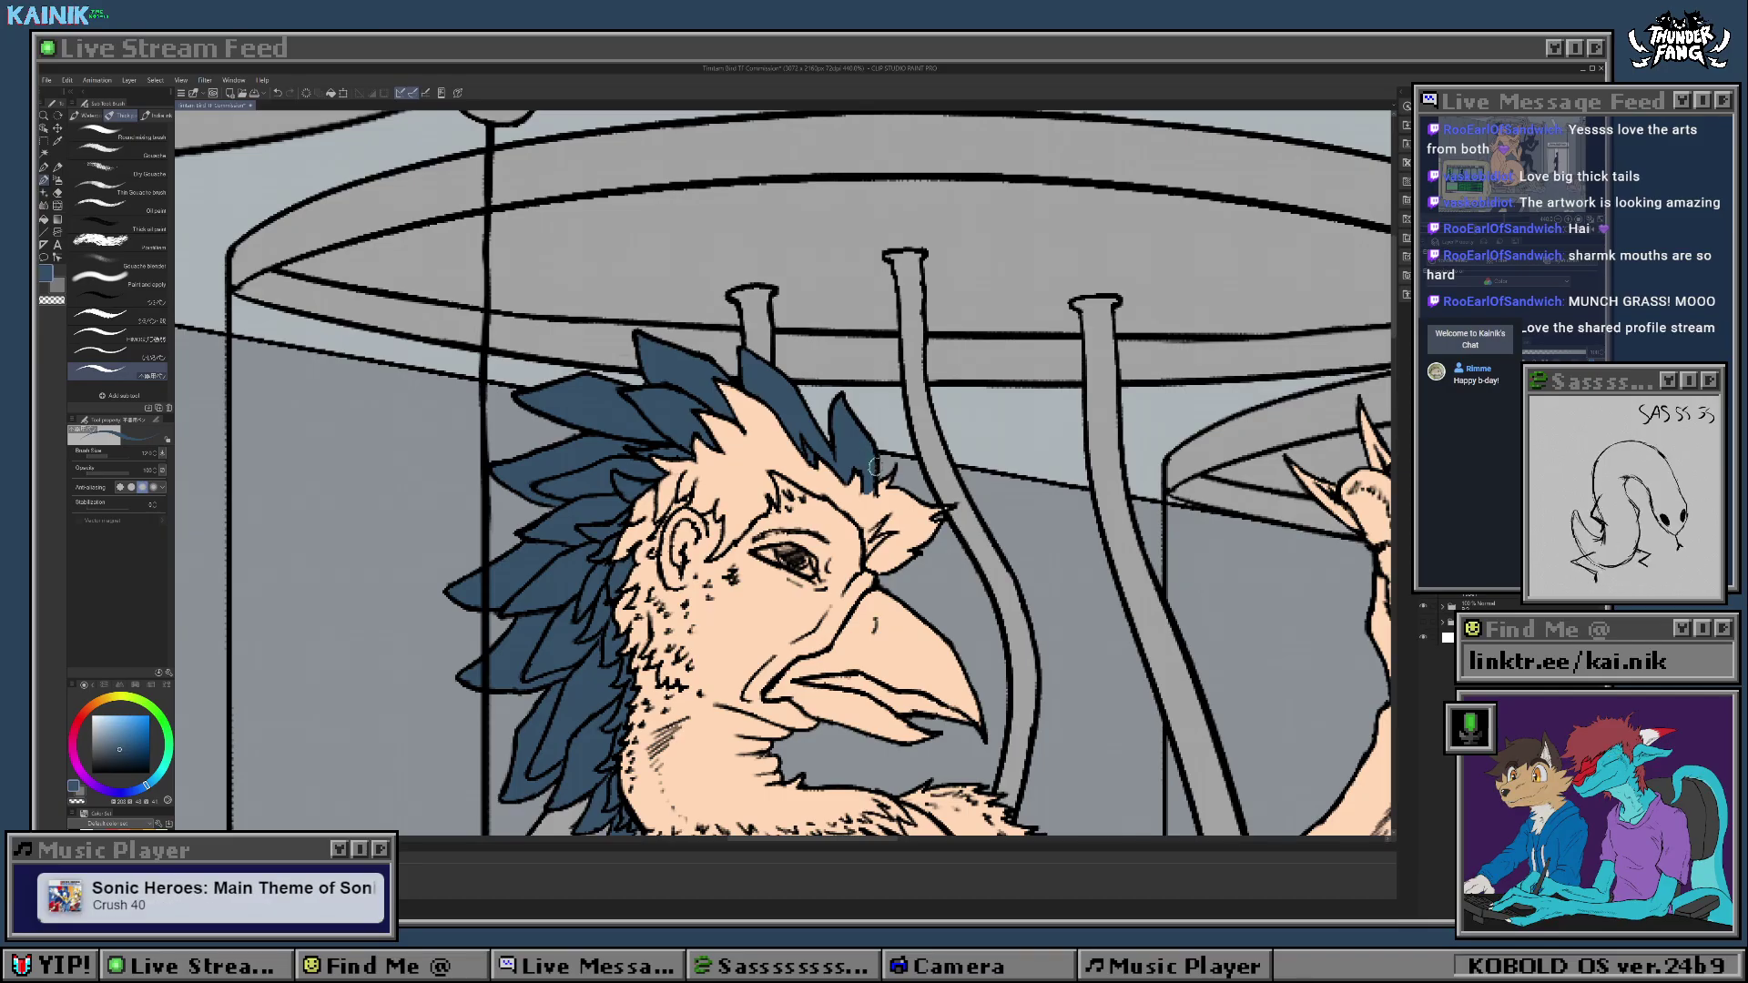
{"action": "left_click_drag", "start_coordinate": [879, 373], "coordinate": [893, 332]}
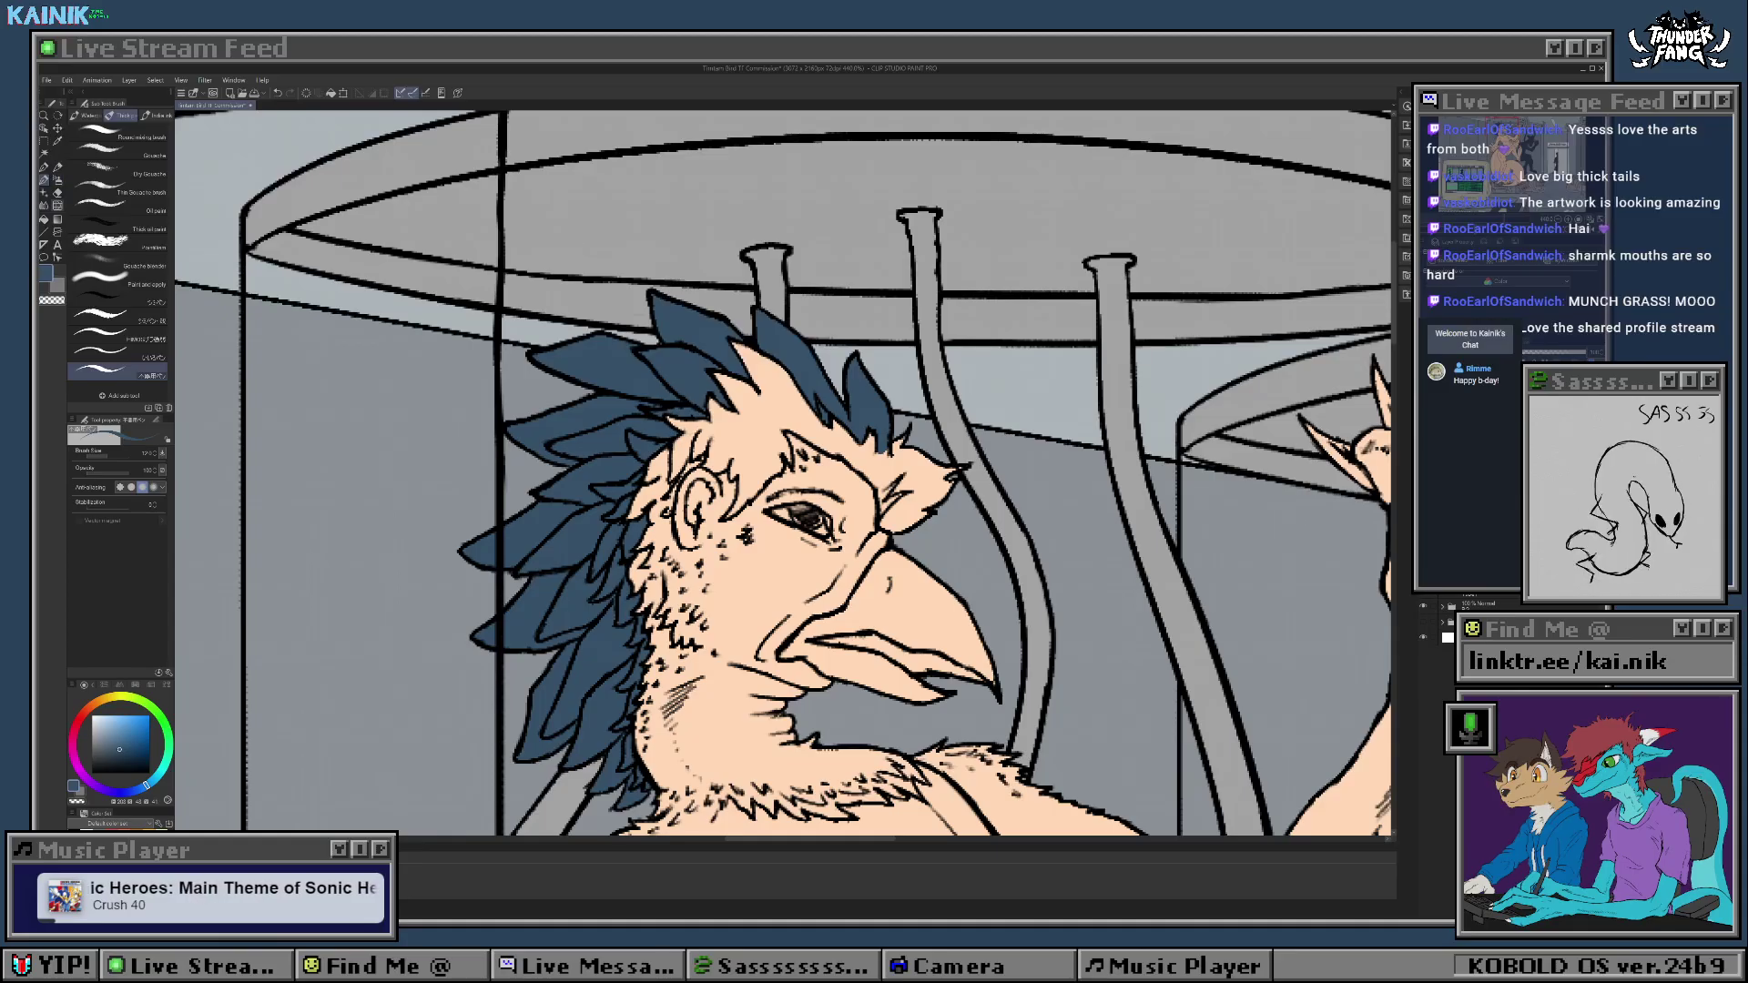
Step: Select the short, hair-like feathers on top of the head, fill them with dark grey, and clear the selection
{"action": "key", "text": "w"}
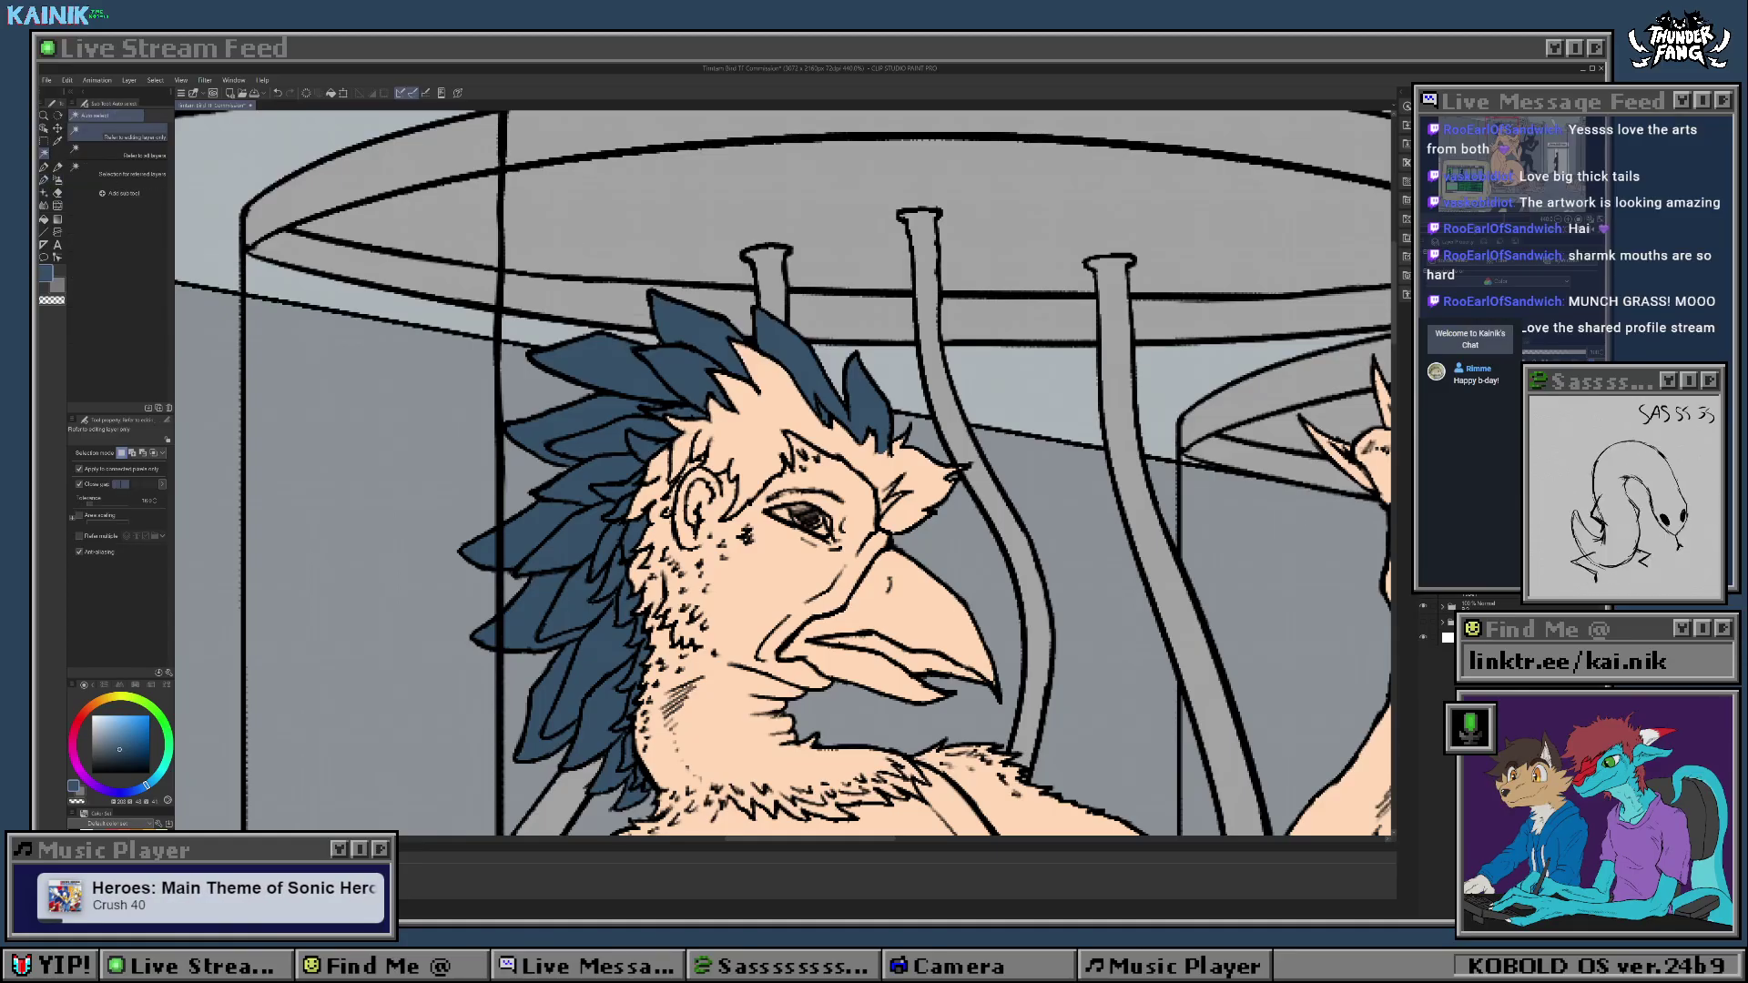
{"action": "left_click", "coordinate": [865, 410]}
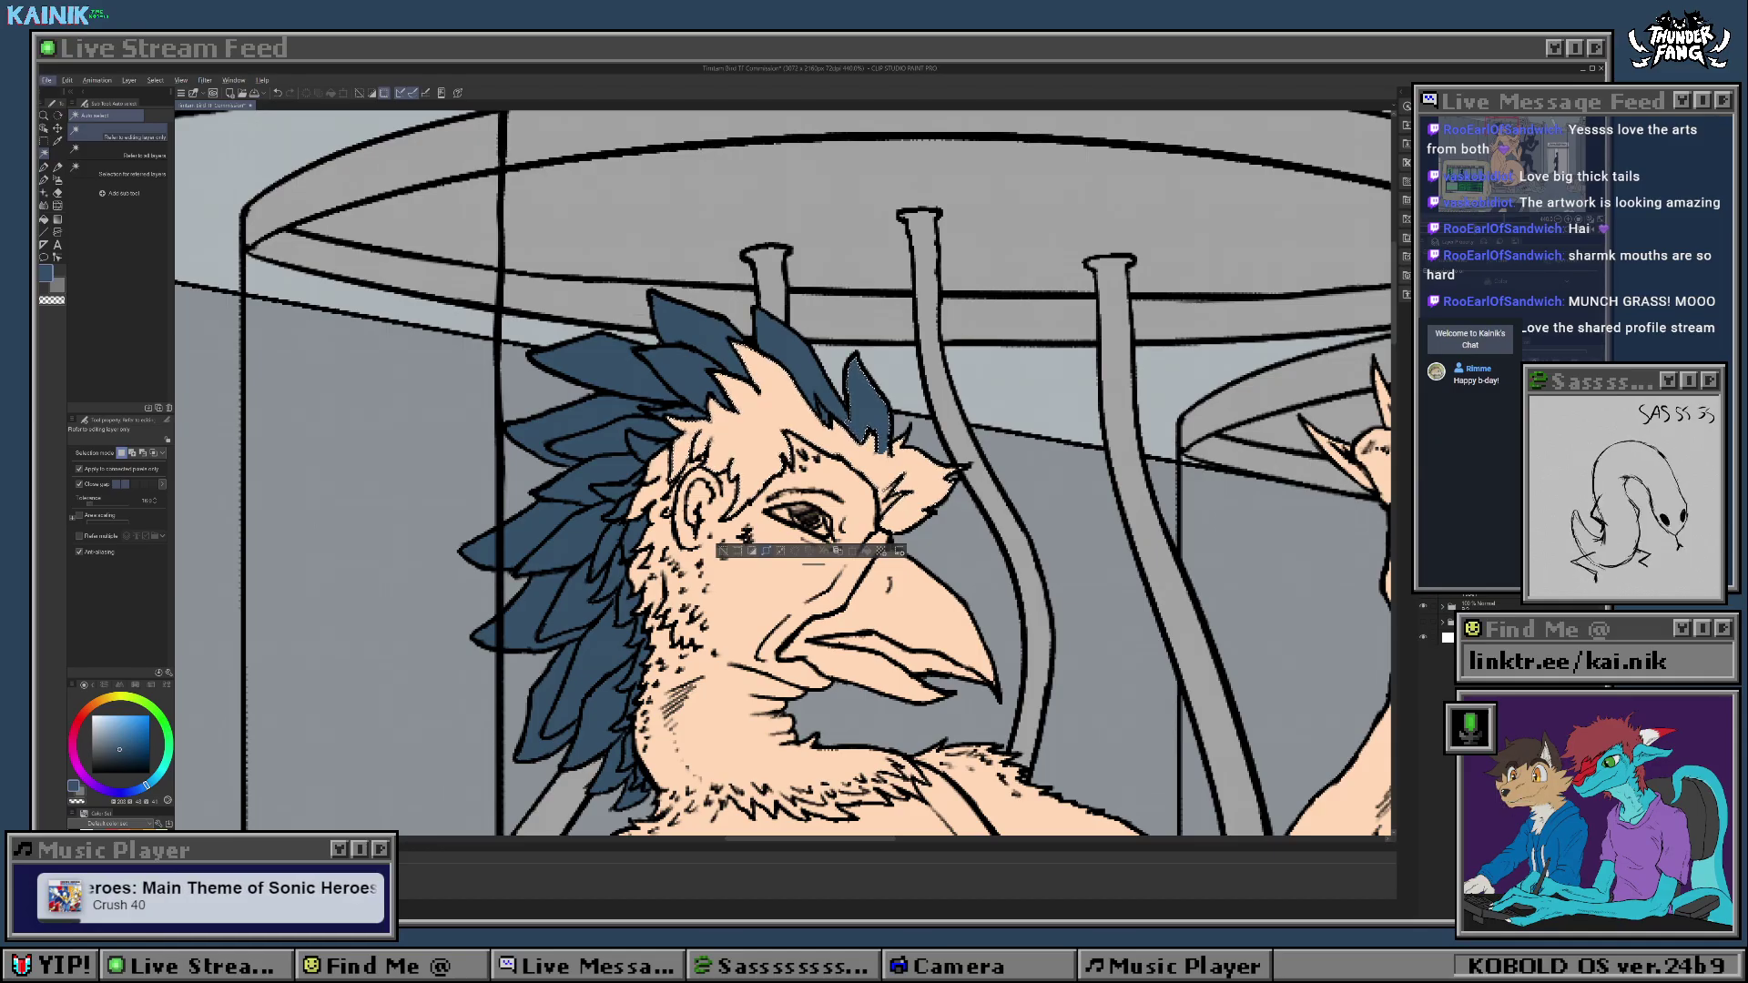
{"action": "left_click", "coordinate": [767, 550]}
{"action": "key", "text": "Return"}
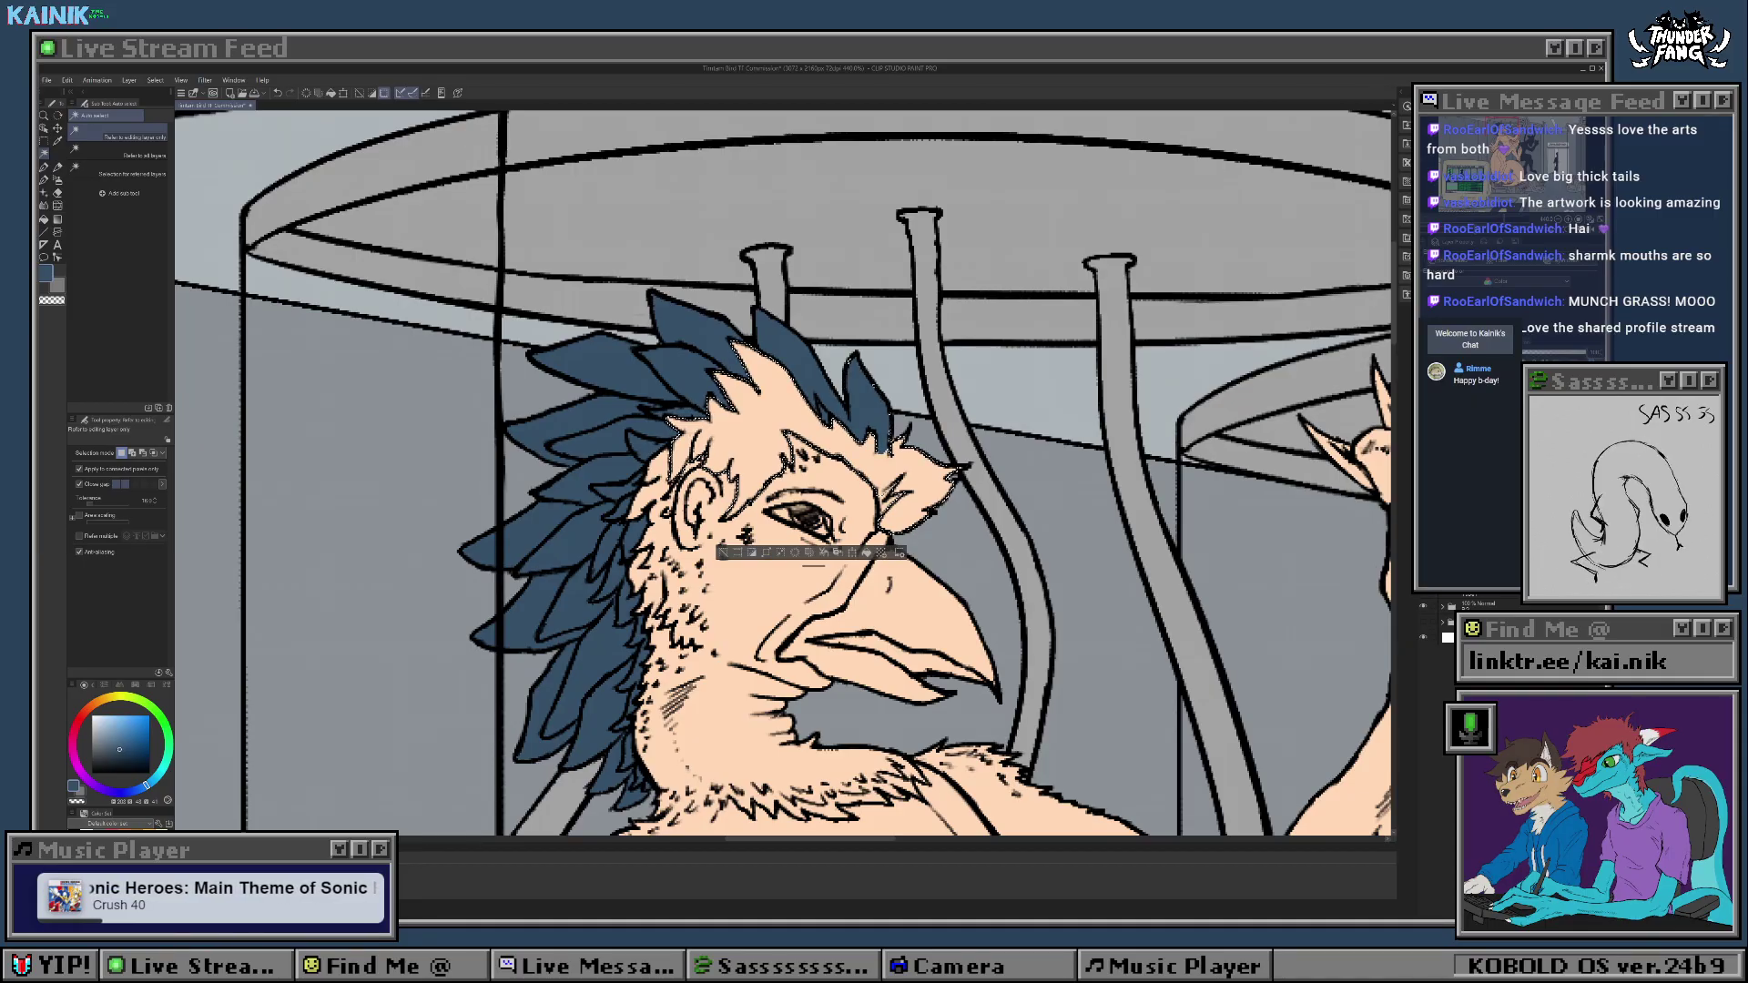
{"action": "key", "text": "g"}
{"action": "left_click", "coordinate": [96, 759]}
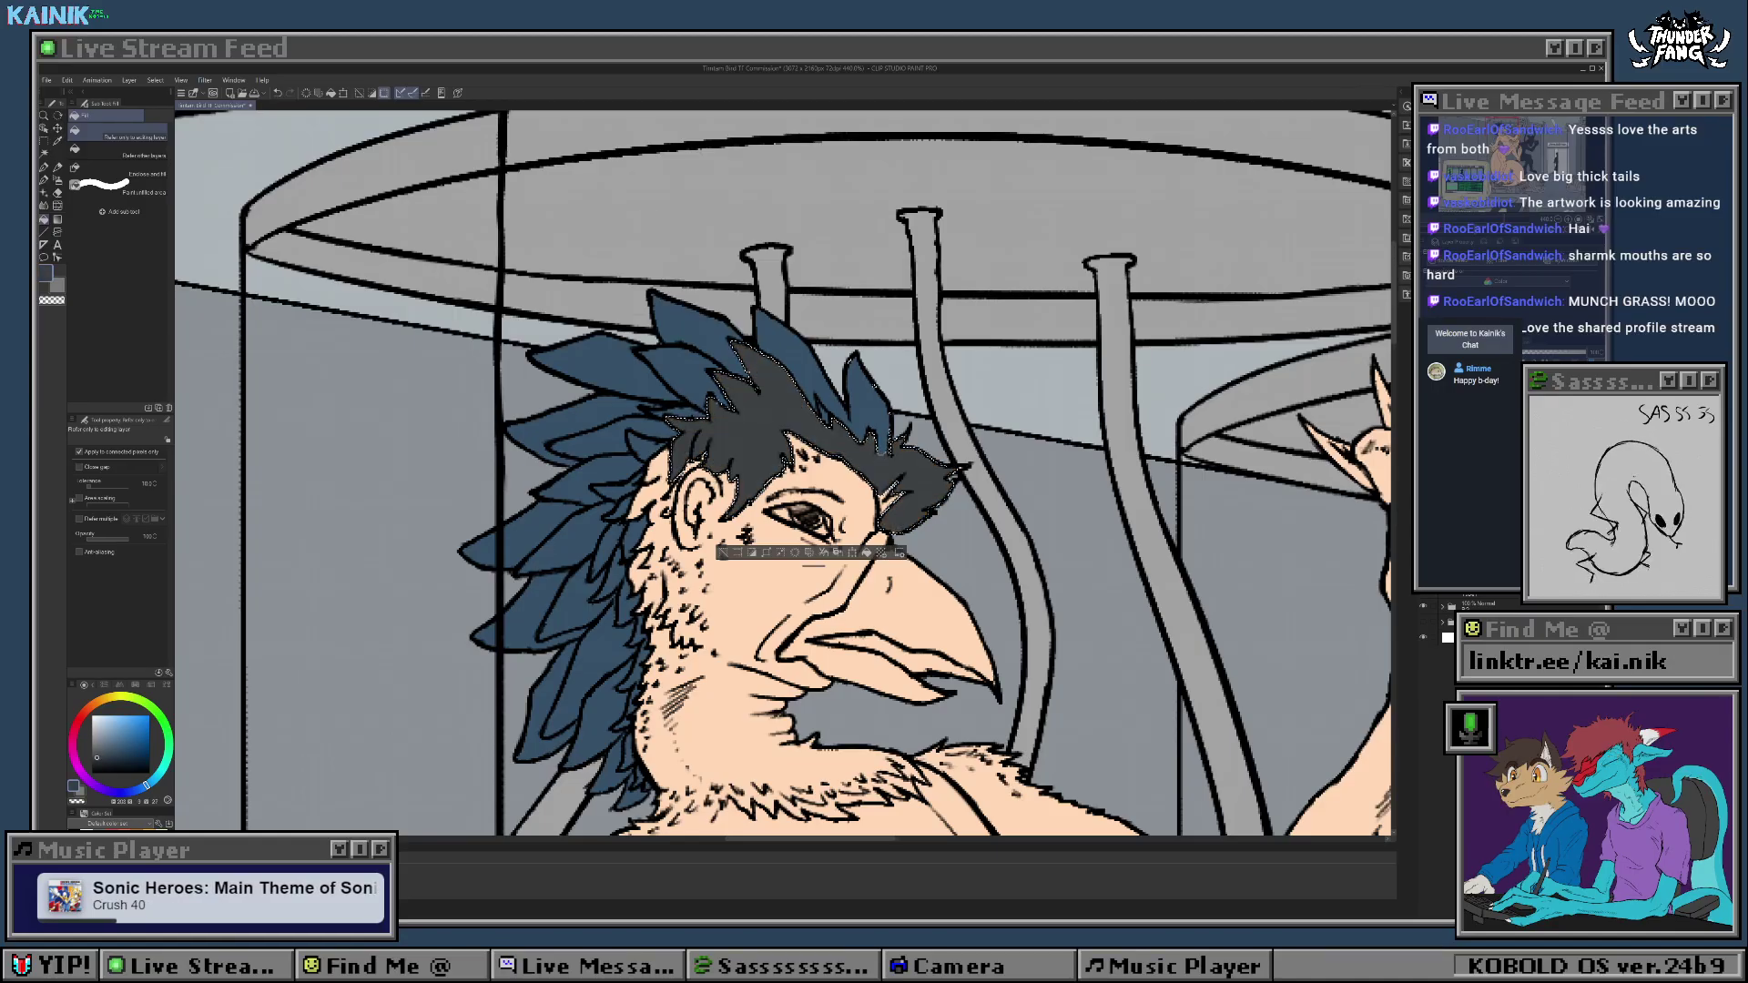
{"action": "key", "text": "ctrl+d"}
Step: Paint the missed edges of the head tuft and the small feathers behind the ear dark grey
{"action": "scroll", "coordinate": [911, 556], "scroll_direction": "up", "scroll_amount": 2}
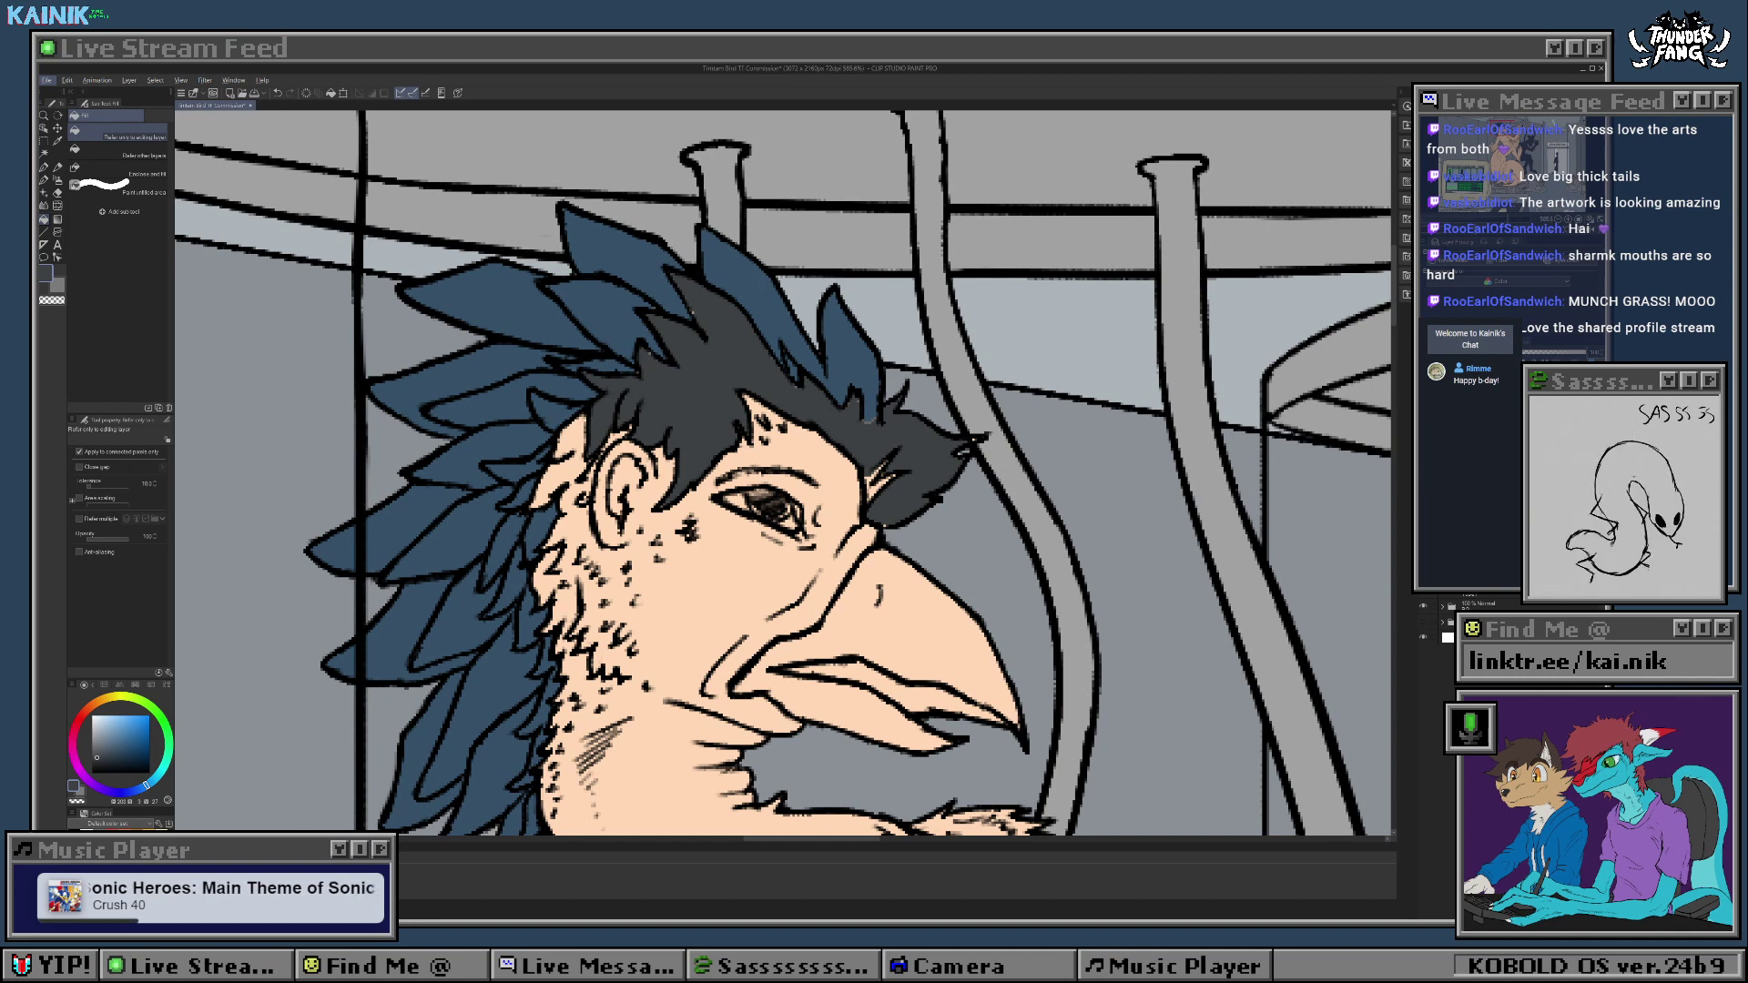
{"action": "key", "text": "b"}
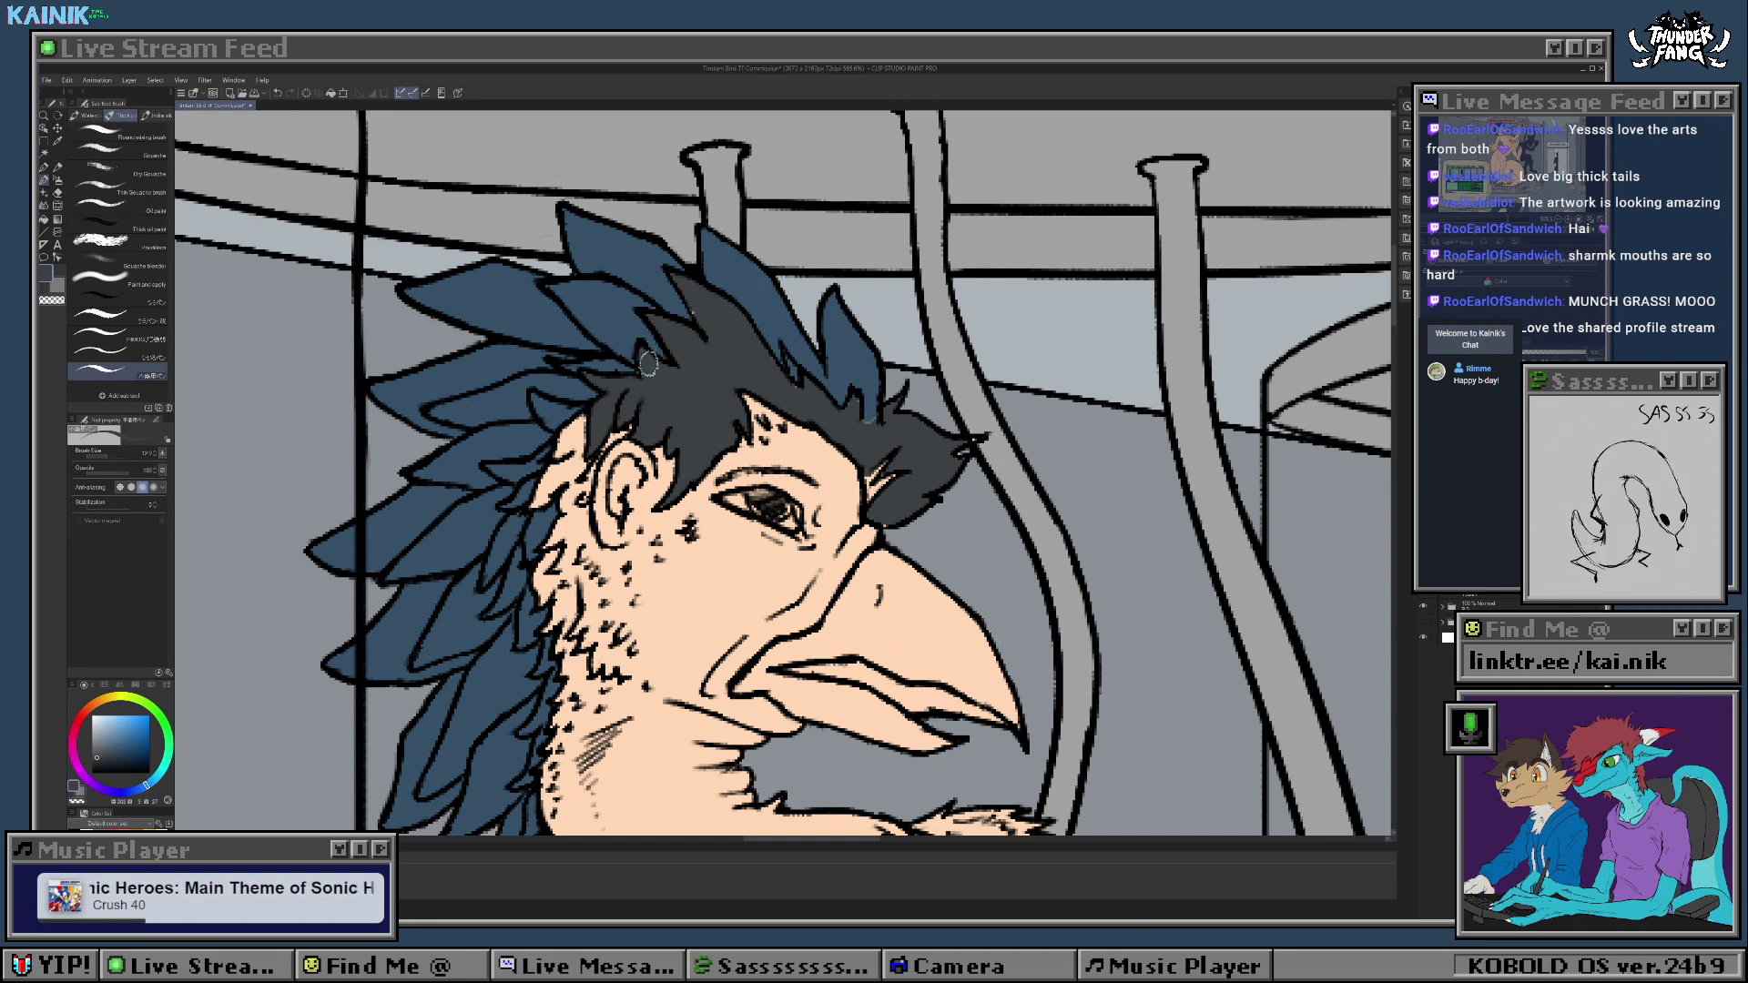
{"action": "left_click", "coordinate": [620, 340], "text": "alt"}
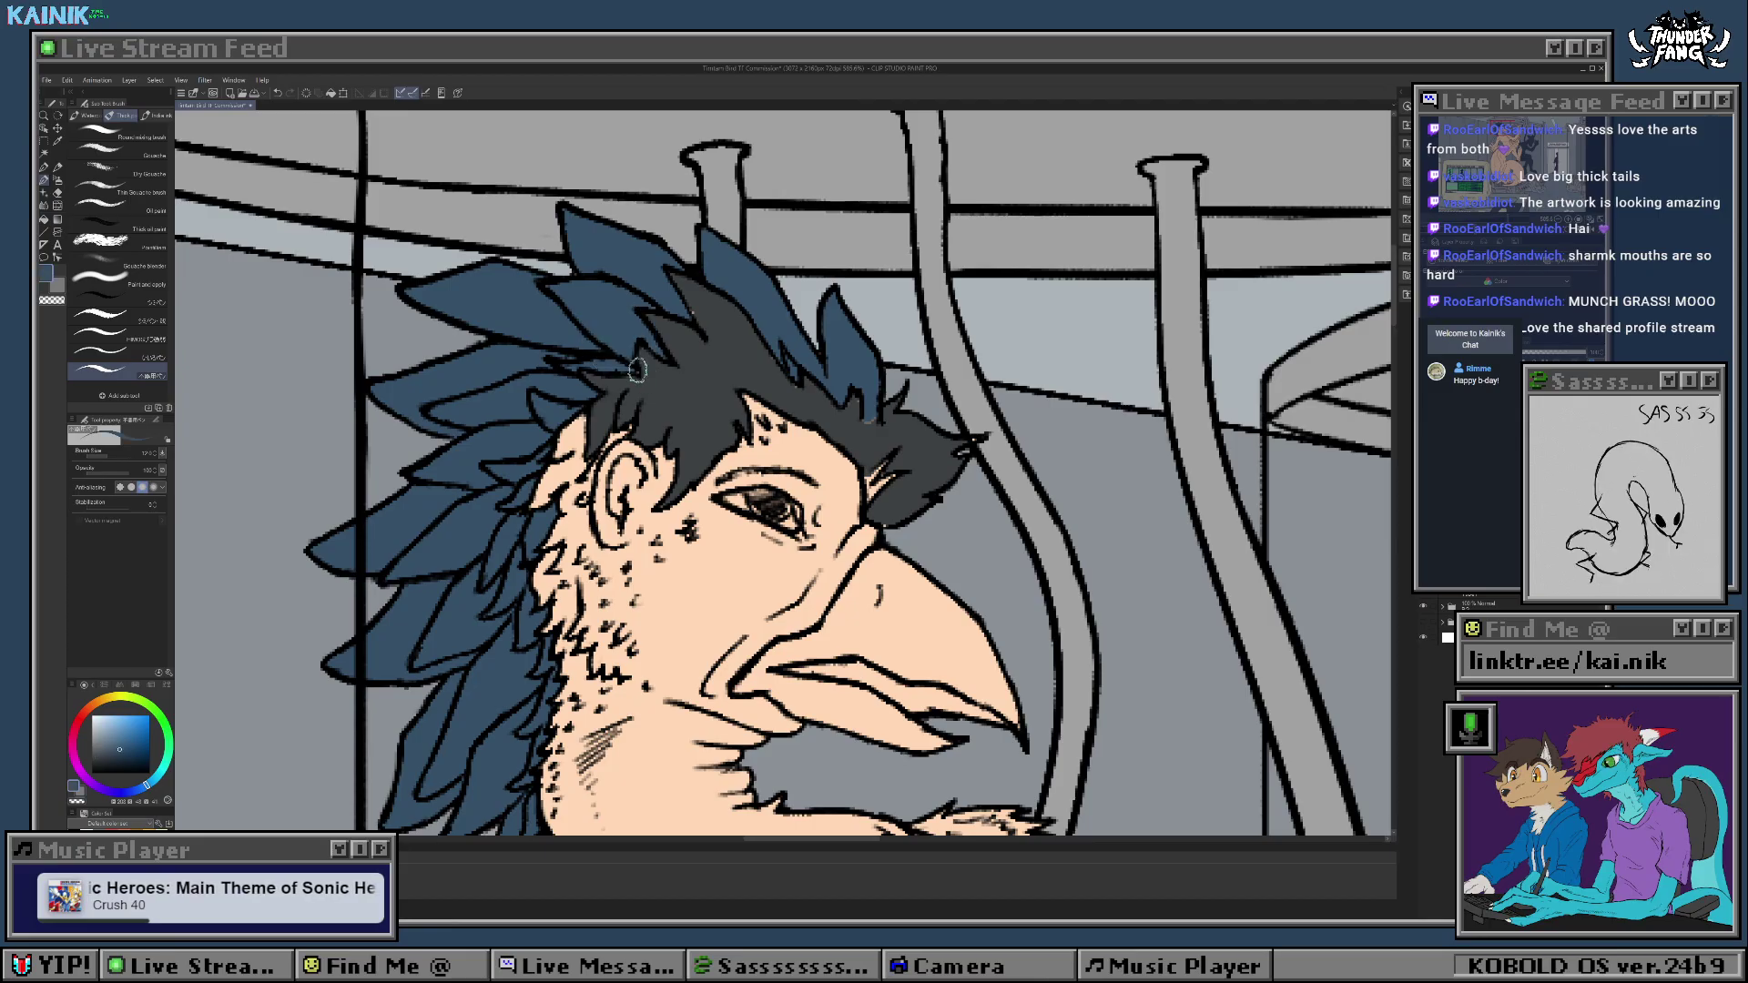
{"action": "left_click", "coordinate": [675, 340], "text": "alt"}
{"action": "left_click_drag", "start_coordinate": [700, 317], "coordinate": [697, 311]}
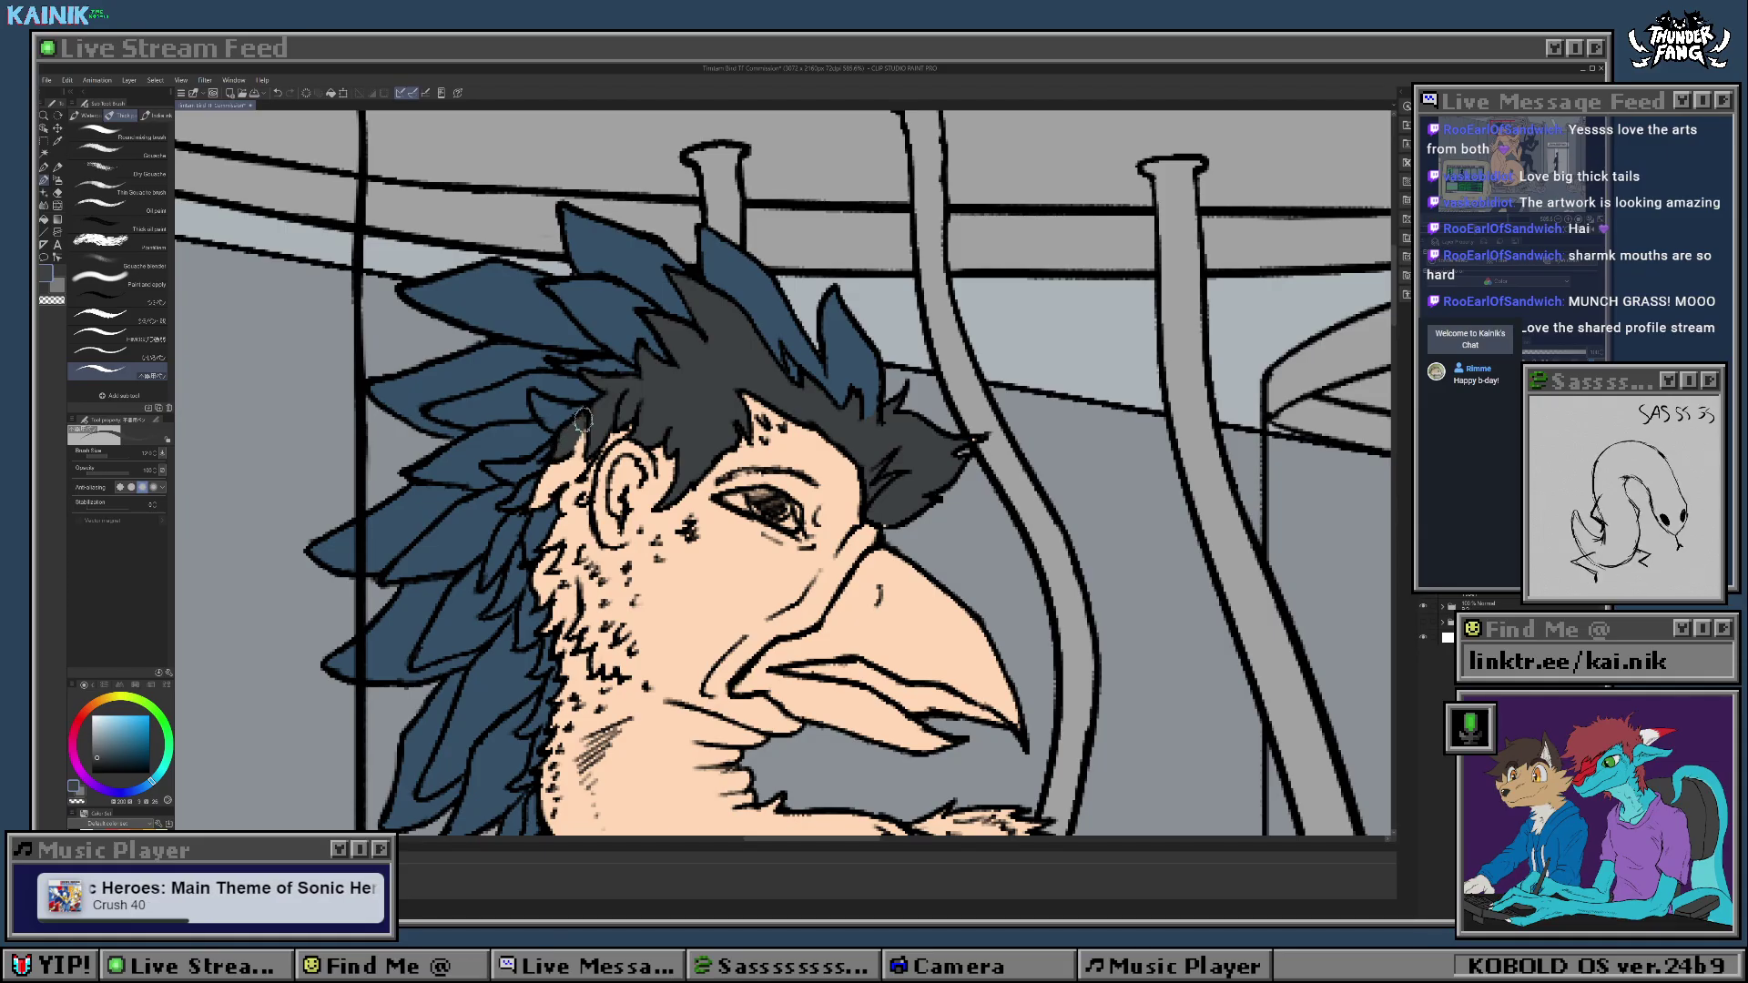
{"action": "mouse_move", "coordinate": [579, 465]}
{"action": "left_mouse_down"}
{"action": "mouse_move", "coordinate": [639, 416]}
{"action": "mouse_move", "coordinate": [614, 419]}
{"action": "mouse_move", "coordinate": [546, 542]}
{"action": "mouse_move", "coordinate": [576, 504]}
{"action": "mouse_move", "coordinate": [558, 526]}
{"action": "mouse_move", "coordinate": [560, 458]}
{"action": "mouse_move", "coordinate": [543, 493]}
{"action": "mouse_move", "coordinate": [571, 471]}
{"action": "mouse_move", "coordinate": [542, 489]}
{"action": "mouse_move", "coordinate": [584, 504]}
{"action": "mouse_move", "coordinate": [585, 524]}
{"action": "mouse_move", "coordinate": [600, 484]}
{"action": "mouse_move", "coordinate": [583, 532]}
{"action": "mouse_move", "coordinate": [609, 494]}
{"action": "mouse_move", "coordinate": [584, 566]}
{"action": "mouse_move", "coordinate": [623, 436]}
{"action": "mouse_move", "coordinate": [612, 572]}
{"action": "mouse_move", "coordinate": [629, 412]}
{"action": "mouse_move", "coordinate": [584, 548]}
{"action": "mouse_move", "coordinate": [594, 522]}
{"action": "mouse_move", "coordinate": [574, 505]}
{"action": "mouse_move", "coordinate": [593, 547]}
{"action": "left_mouse_up"}
{"action": "left_click_drag", "start_coordinate": [909, 443], "coordinate": [848, 524]}
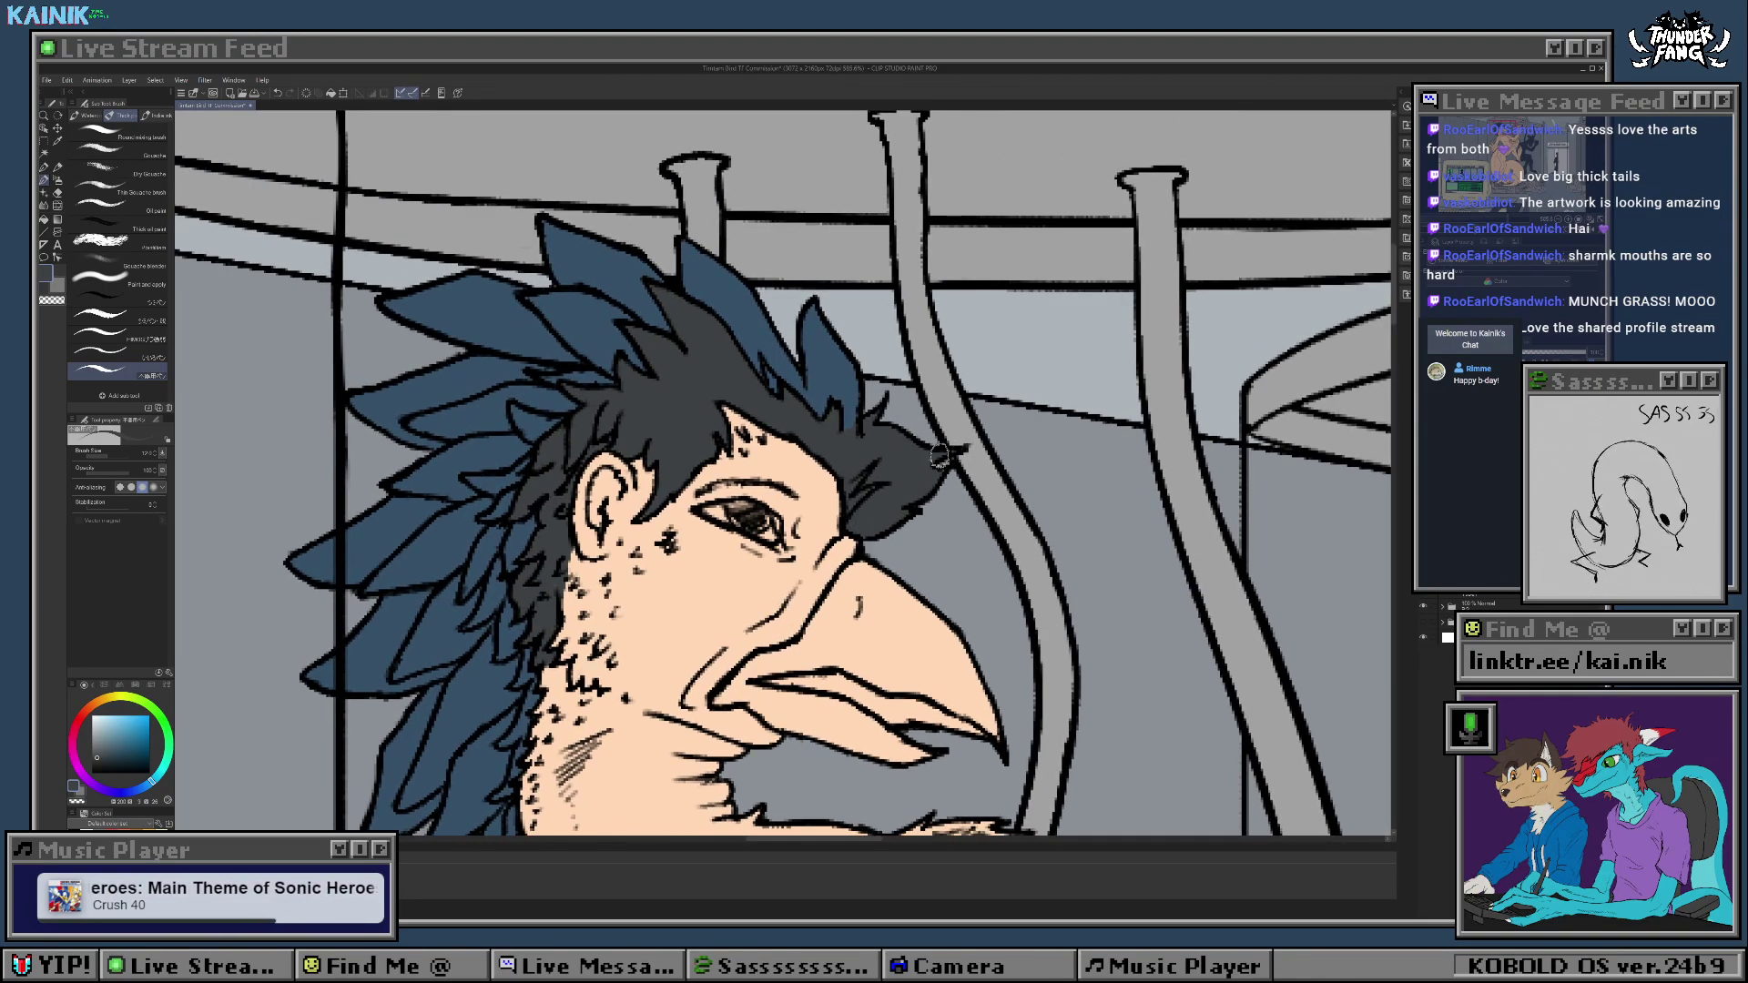
Step: Tidy the dark grey colour around the pointed tip of the forehead tuft with the eraser and brush
{"action": "key", "text": "e"}
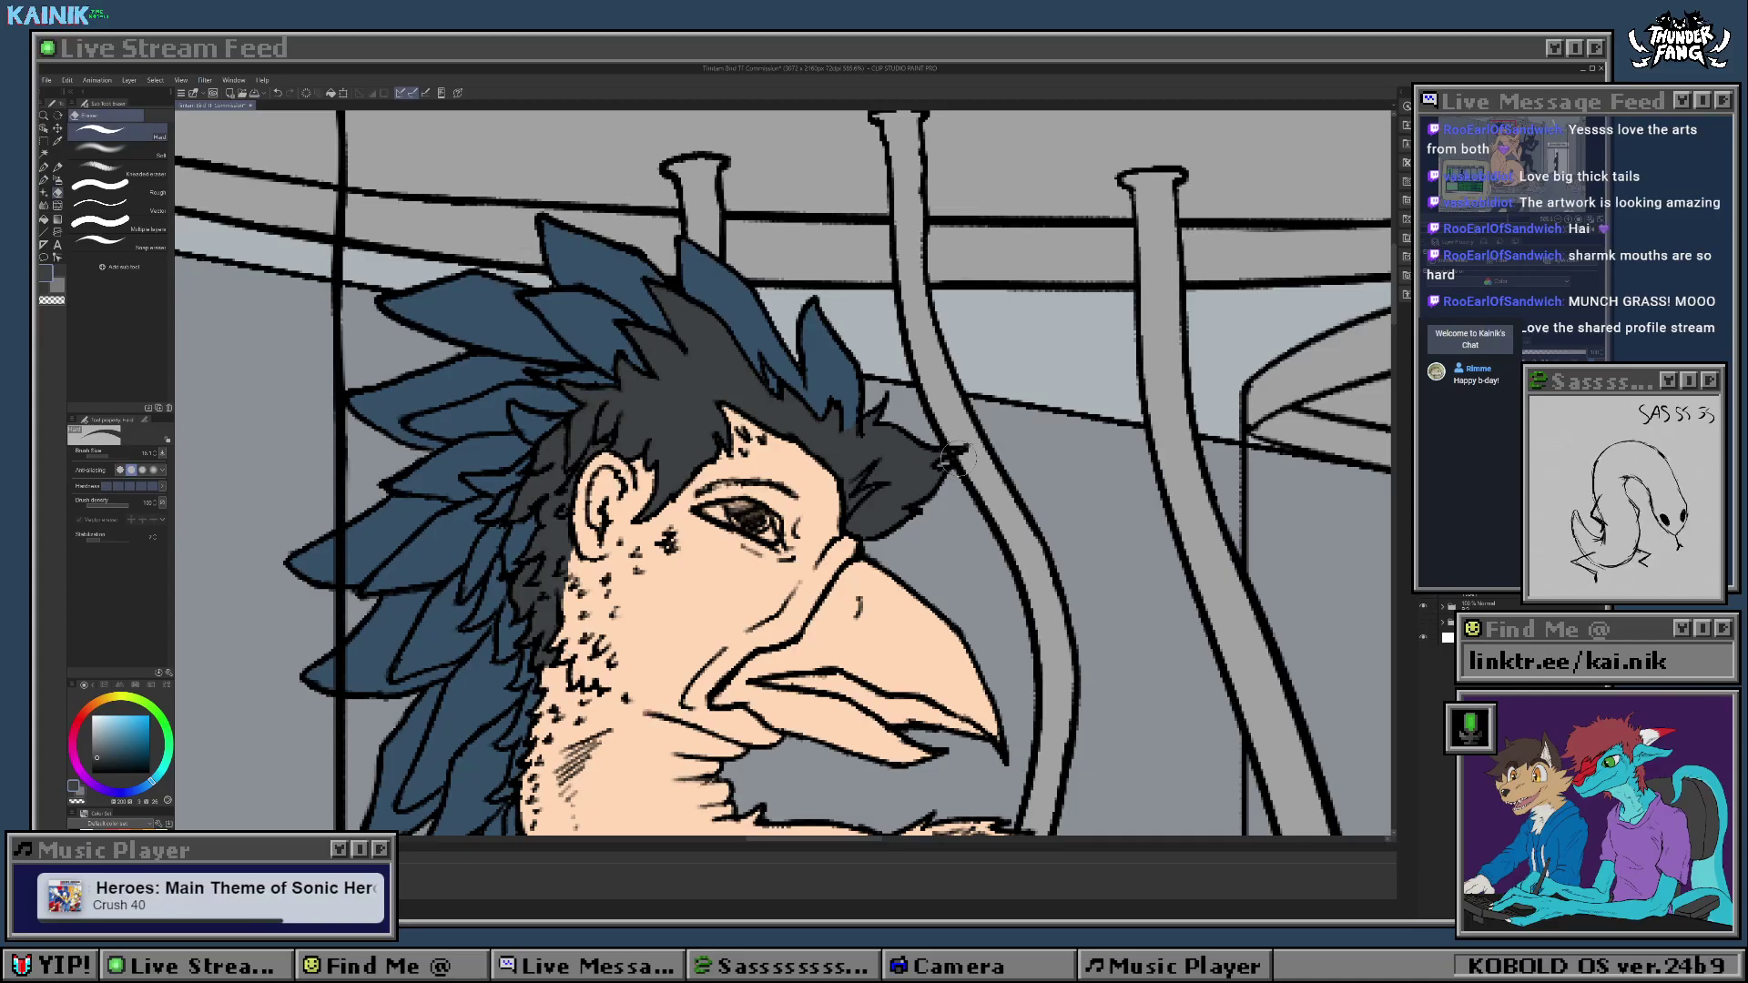
{"action": "key", "text": "b"}
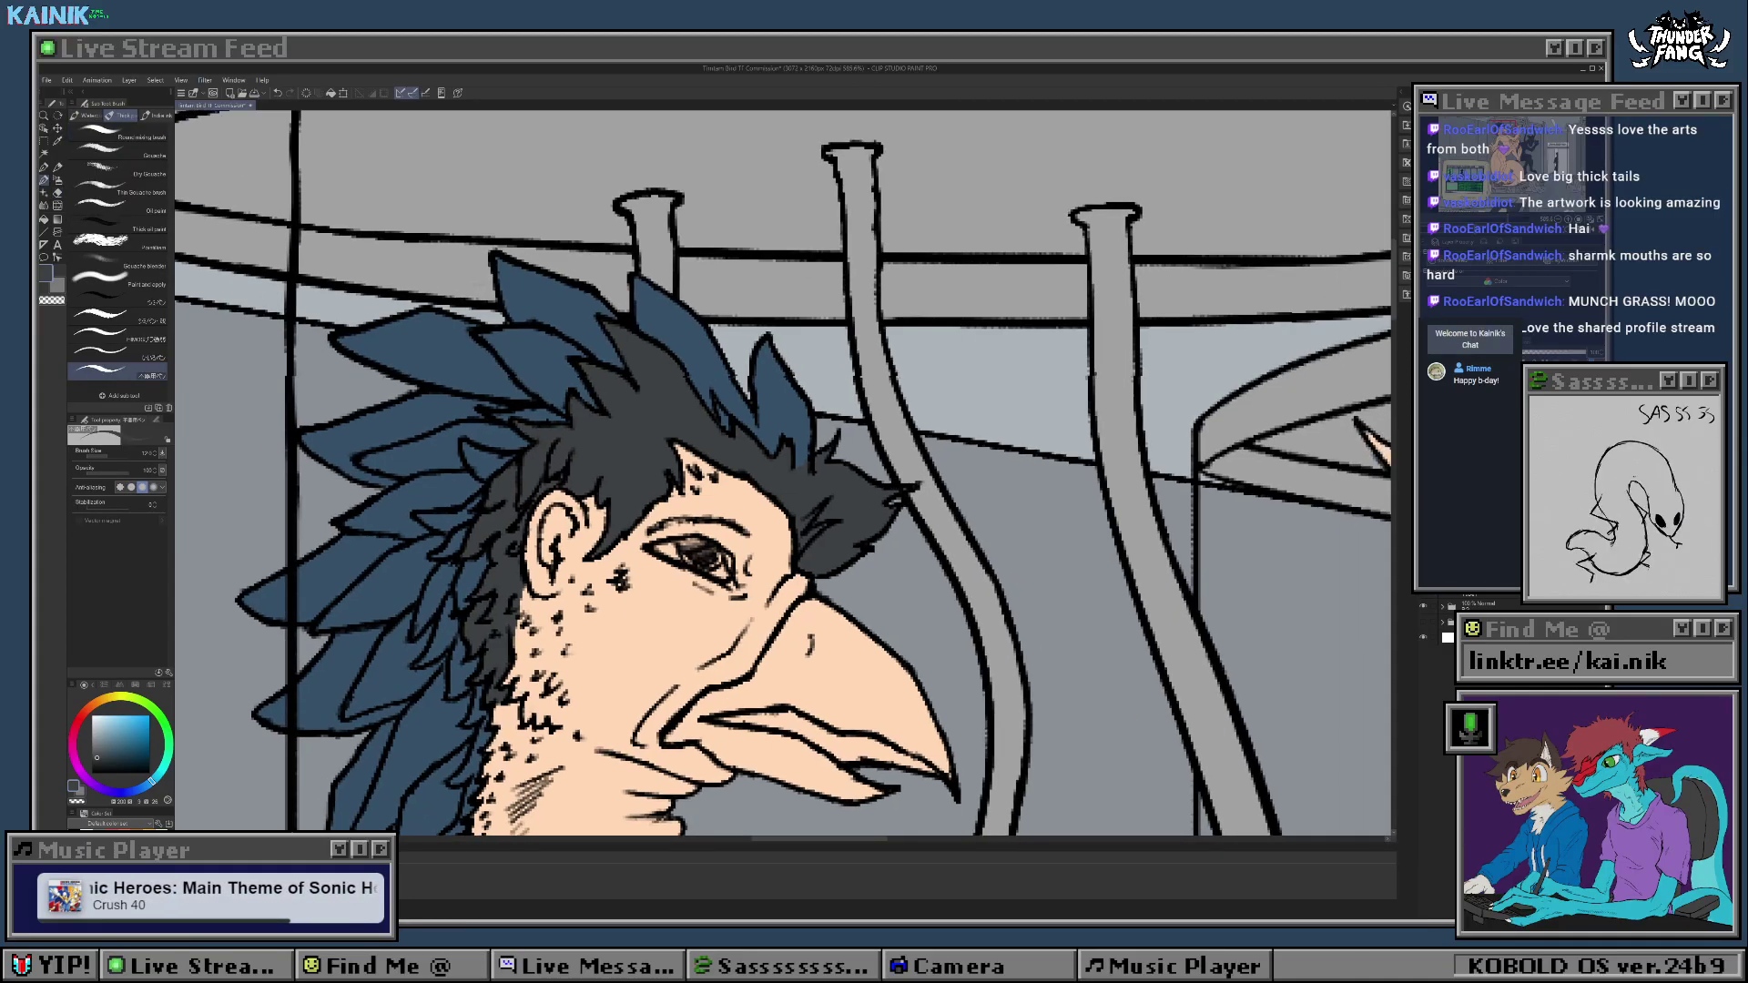
{"action": "left_click_drag", "start_coordinate": [955, 448], "coordinate": [905, 486]}
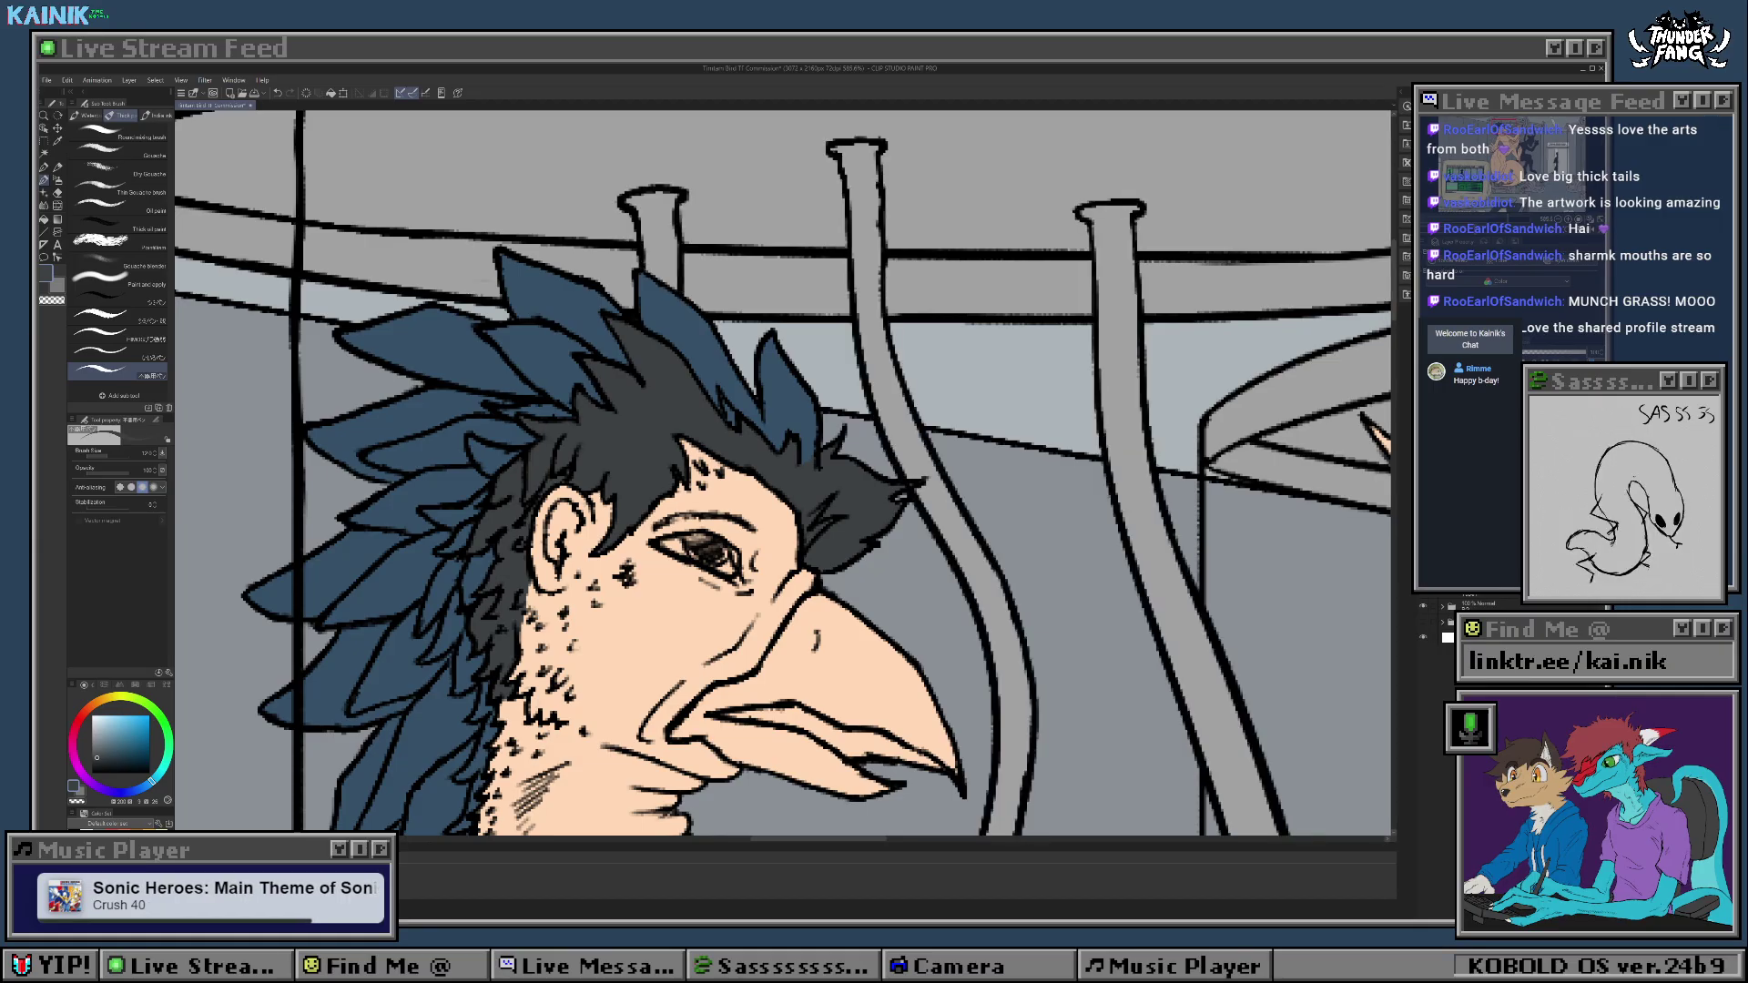
{"action": "left_click_drag", "start_coordinate": [1035, 510], "coordinate": [1175, 453]}
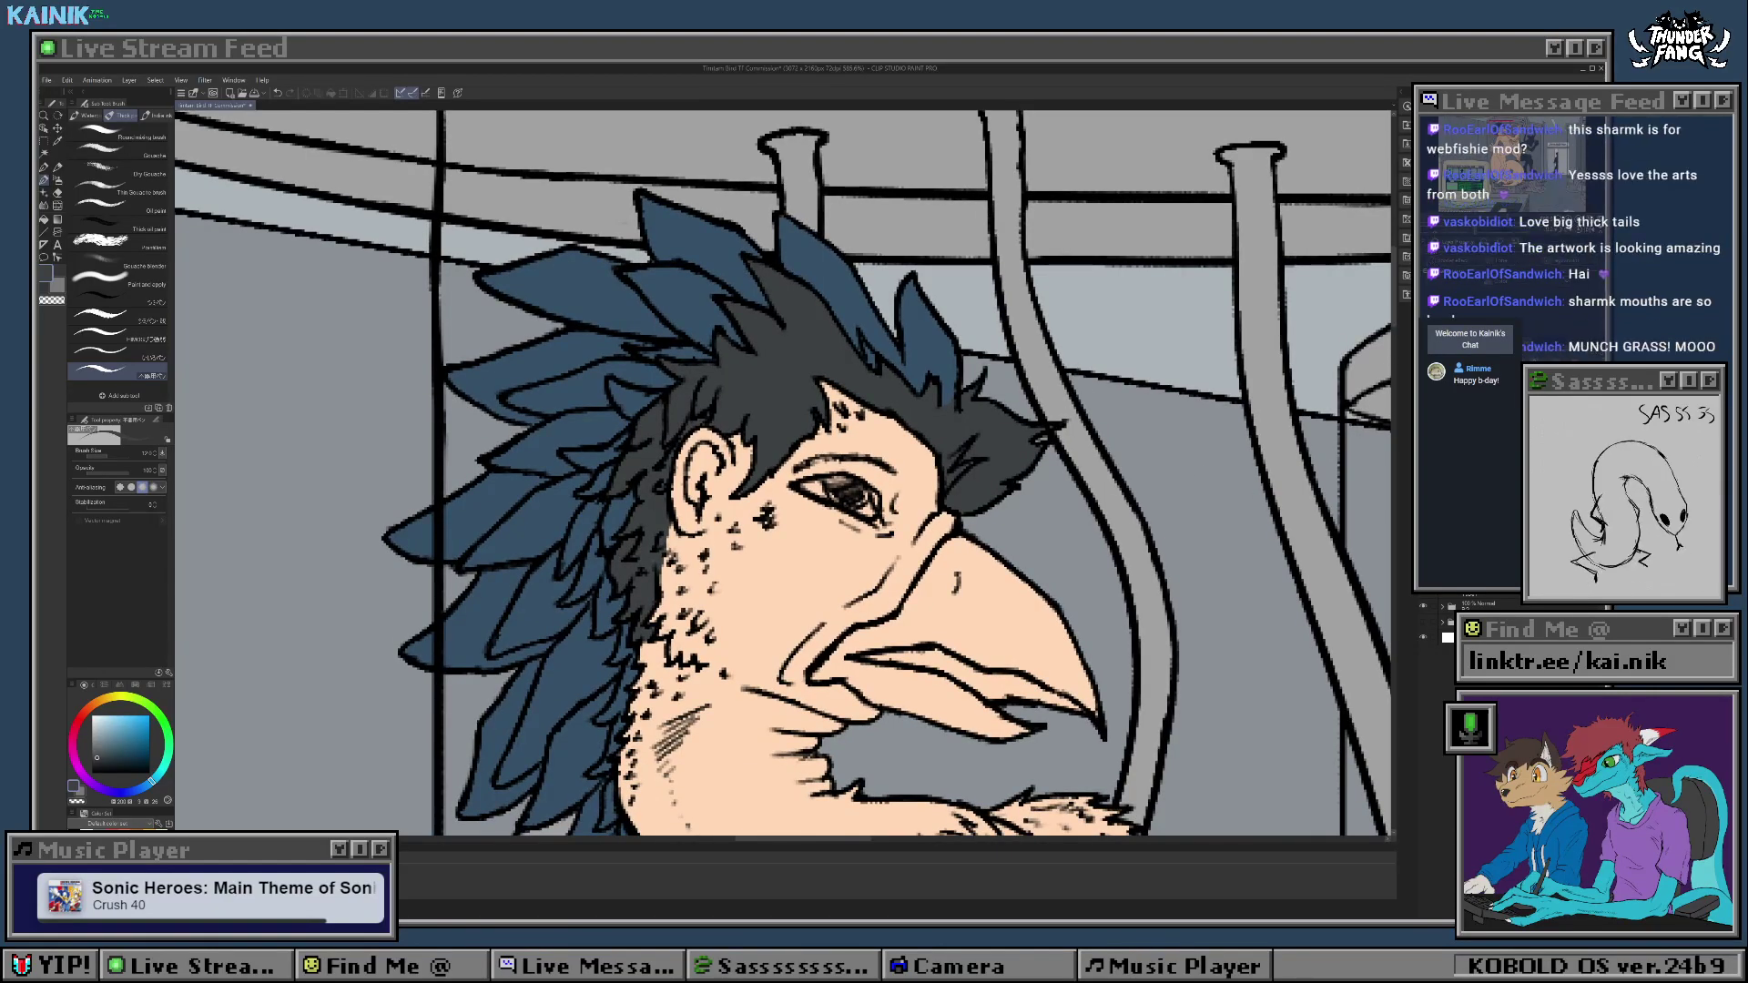
Step: Sample the crest's dark blue and clean up the colour edges between the two front crest feathers
{"action": "key", "text": "e"}
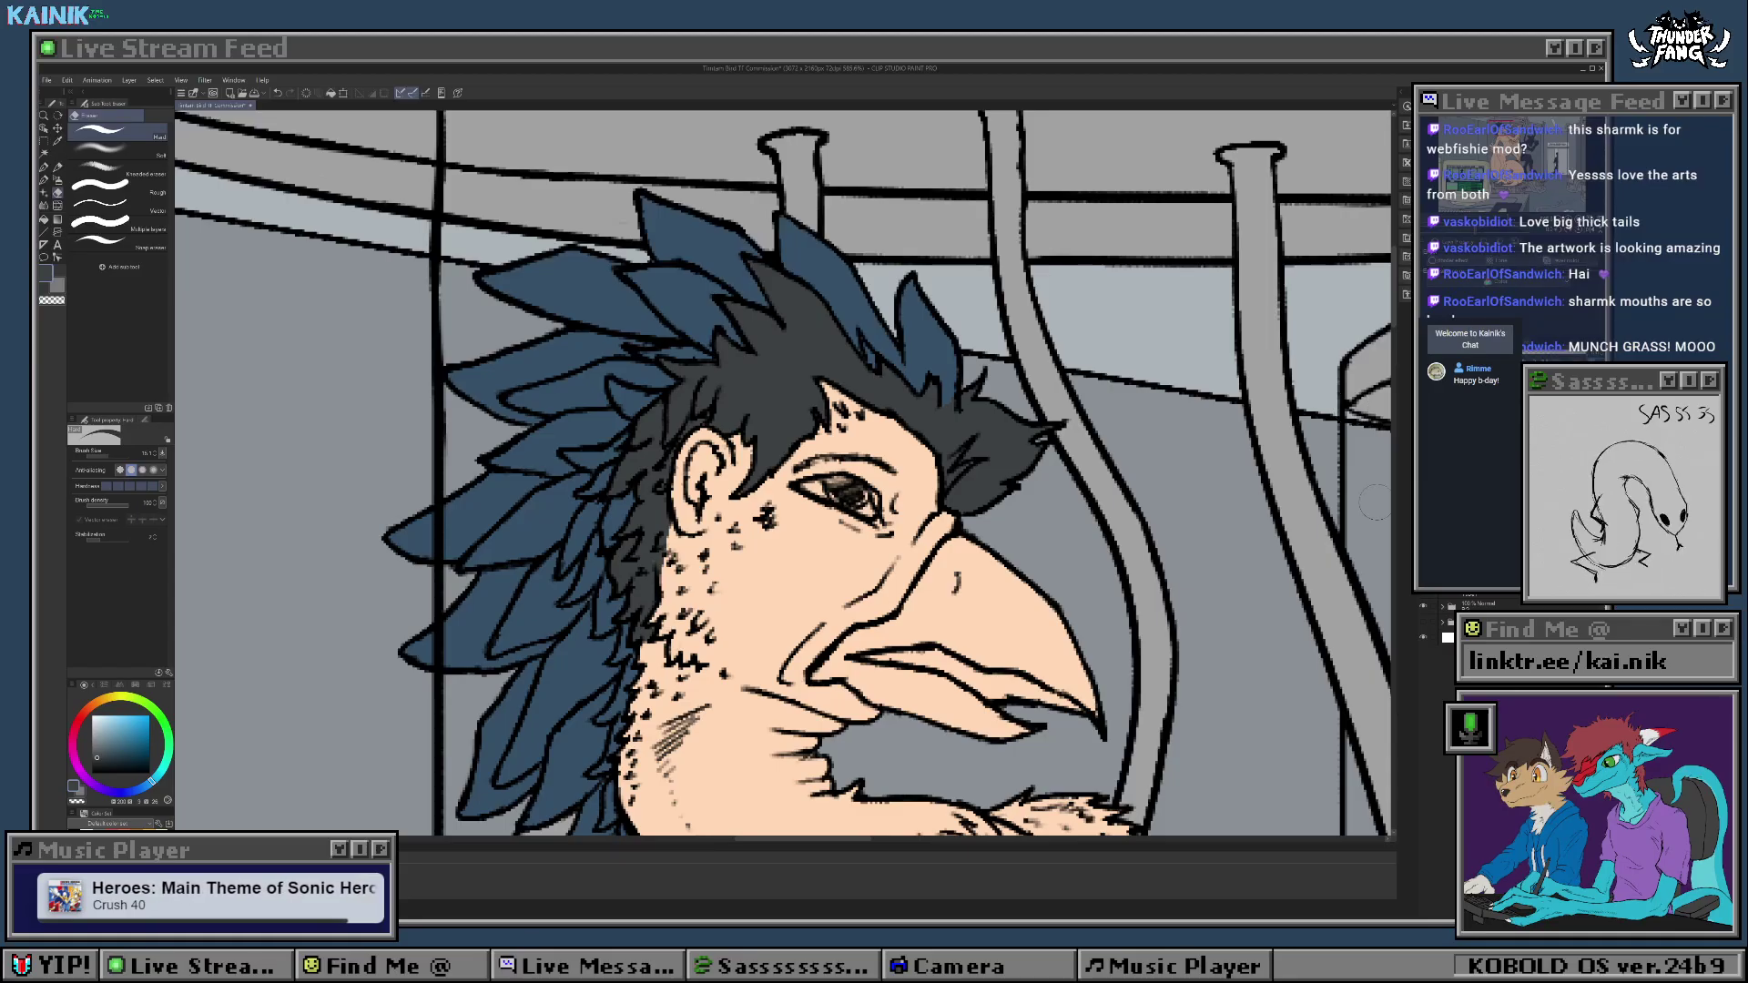
{"action": "mouse_move", "coordinate": [838, 318]}
{"action": "left_mouse_down"}
{"action": "mouse_move", "coordinate": [868, 374]}
{"action": "mouse_move", "coordinate": [882, 354]}
{"action": "left_mouse_up"}
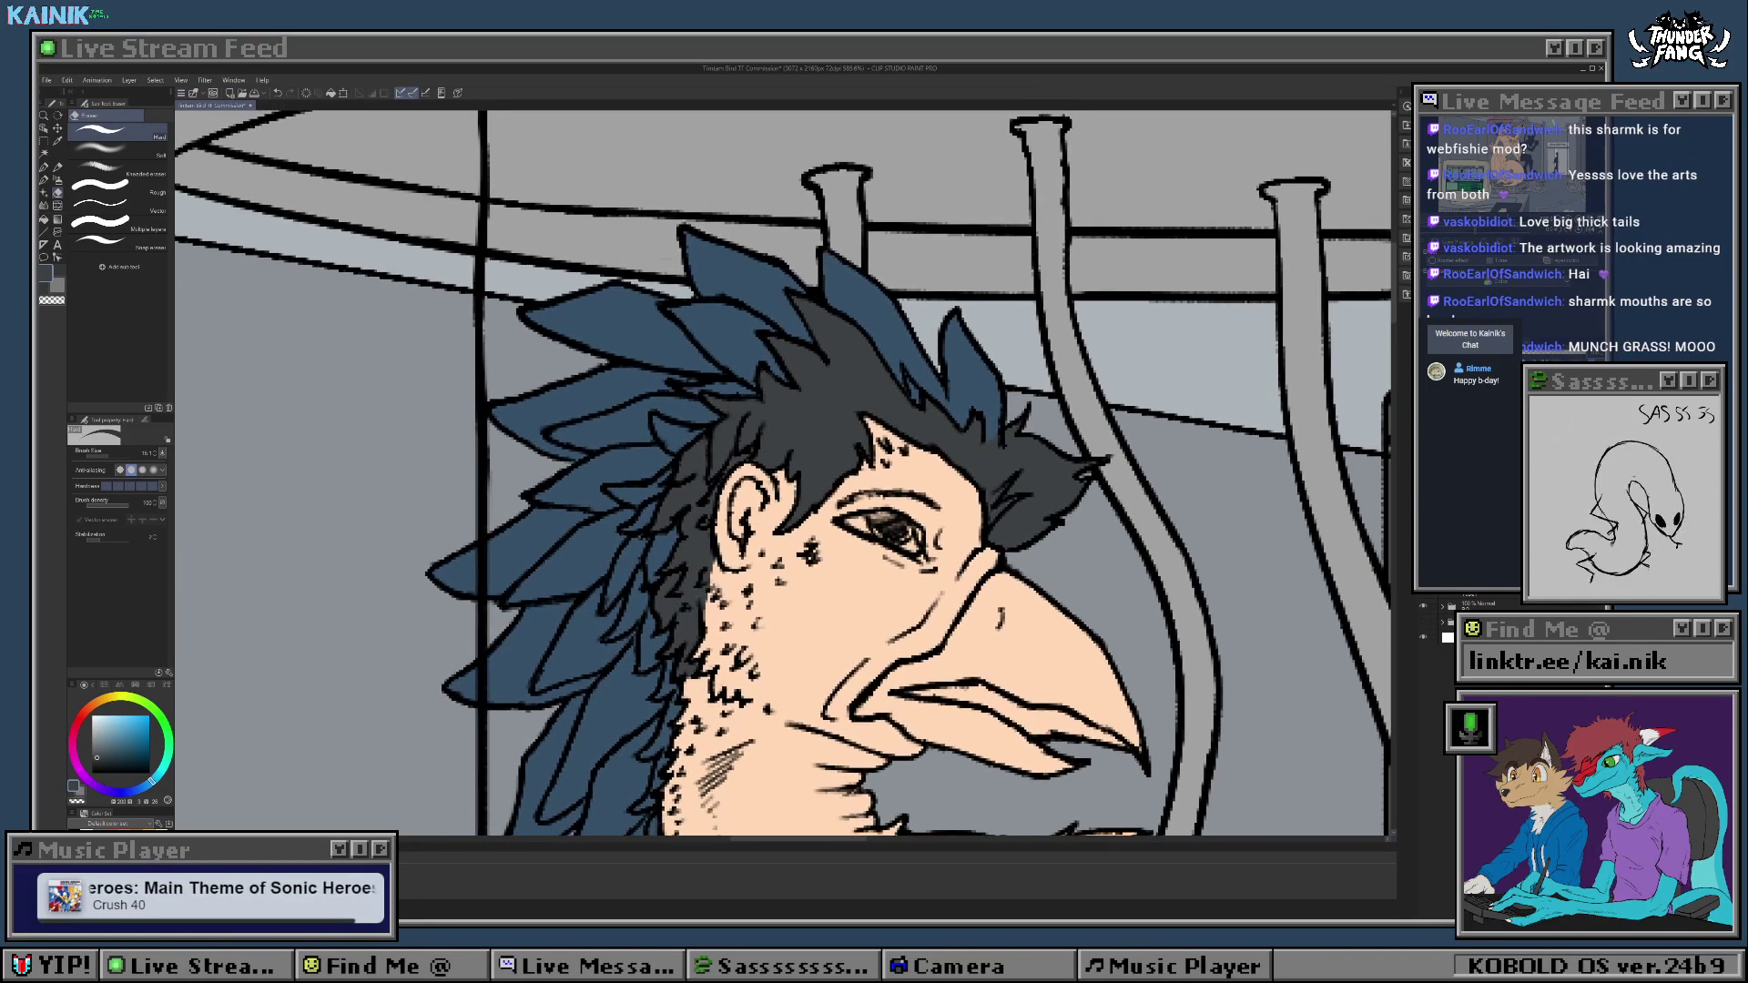
{"action": "left_click", "coordinate": [920, 424], "text": "alt"}
{"action": "left_click", "coordinate": [912, 366], "text": "alt"}
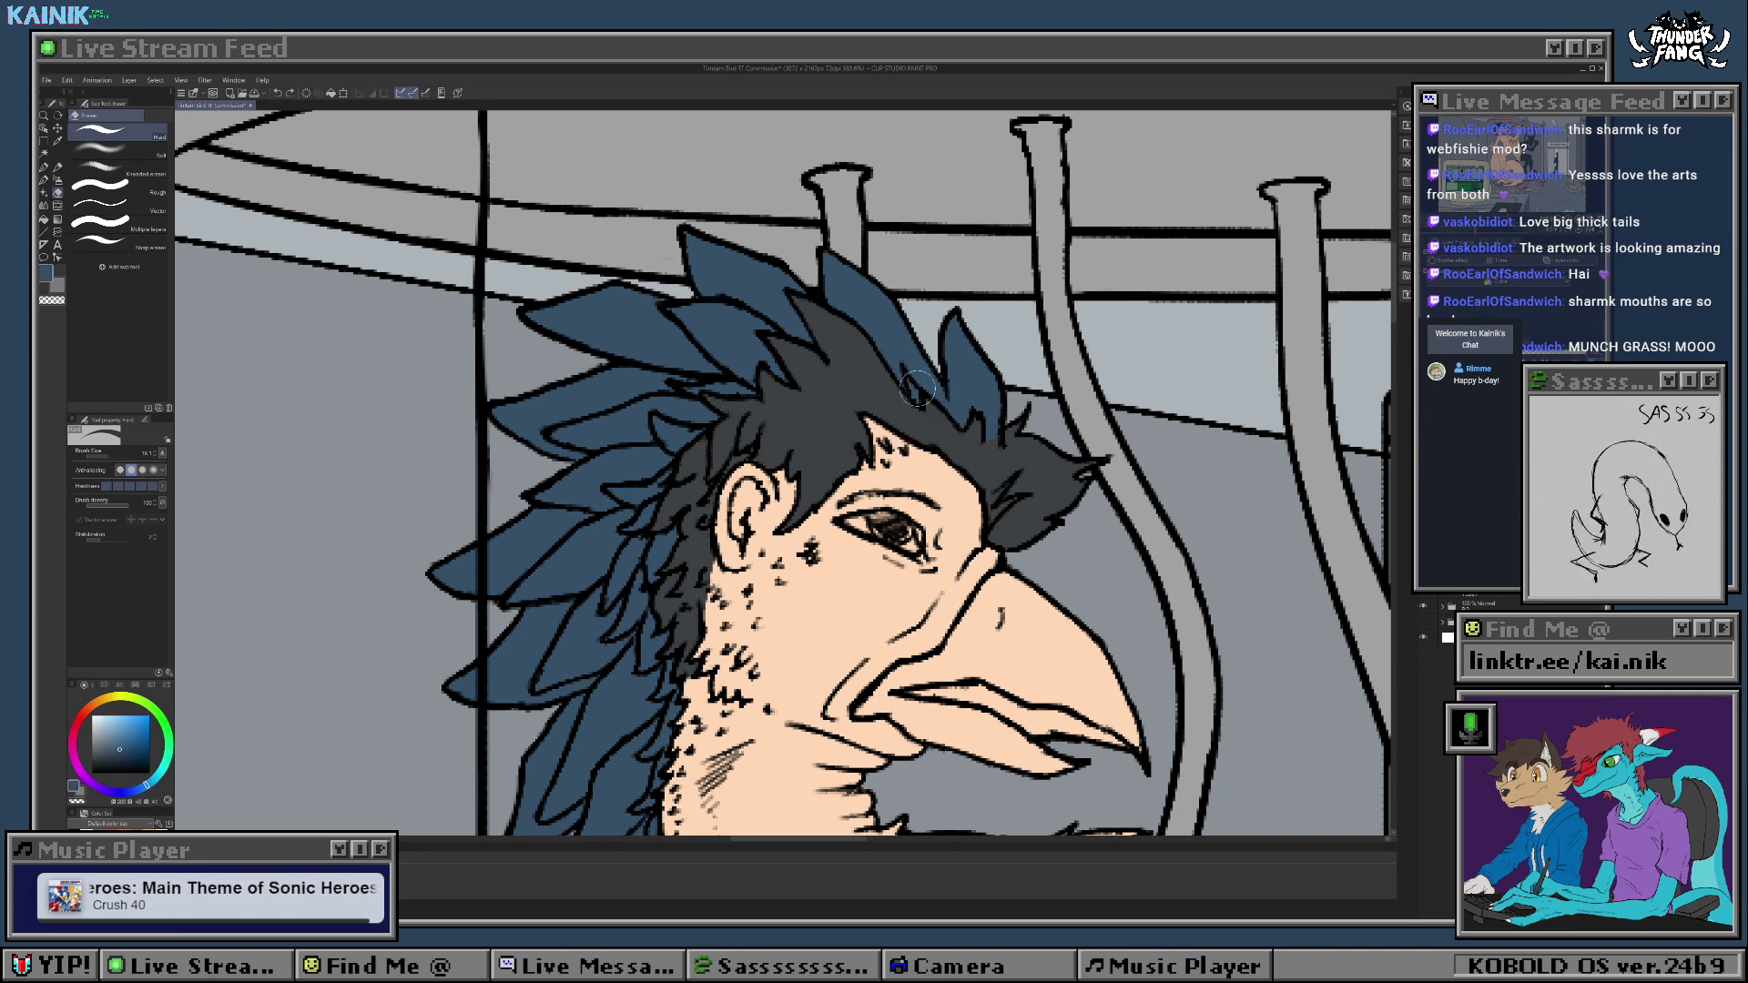
{"action": "key", "text": "b"}
{"action": "key", "text": "e"}
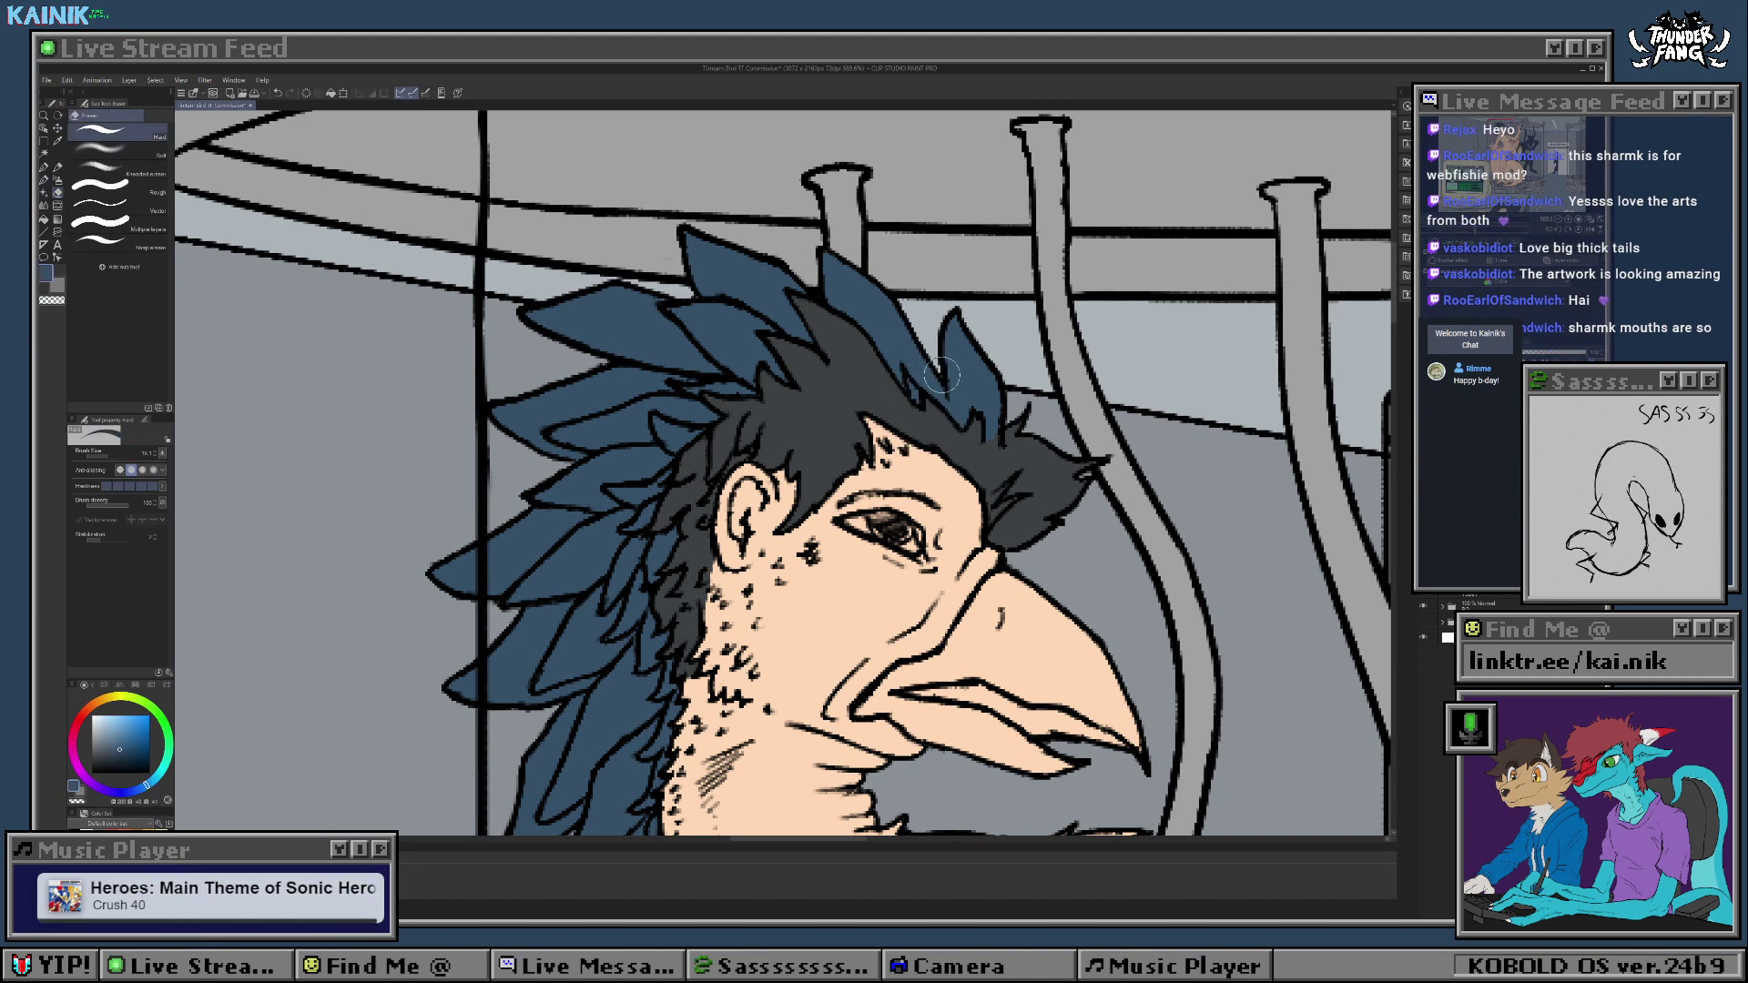
{"action": "key", "text": "b"}
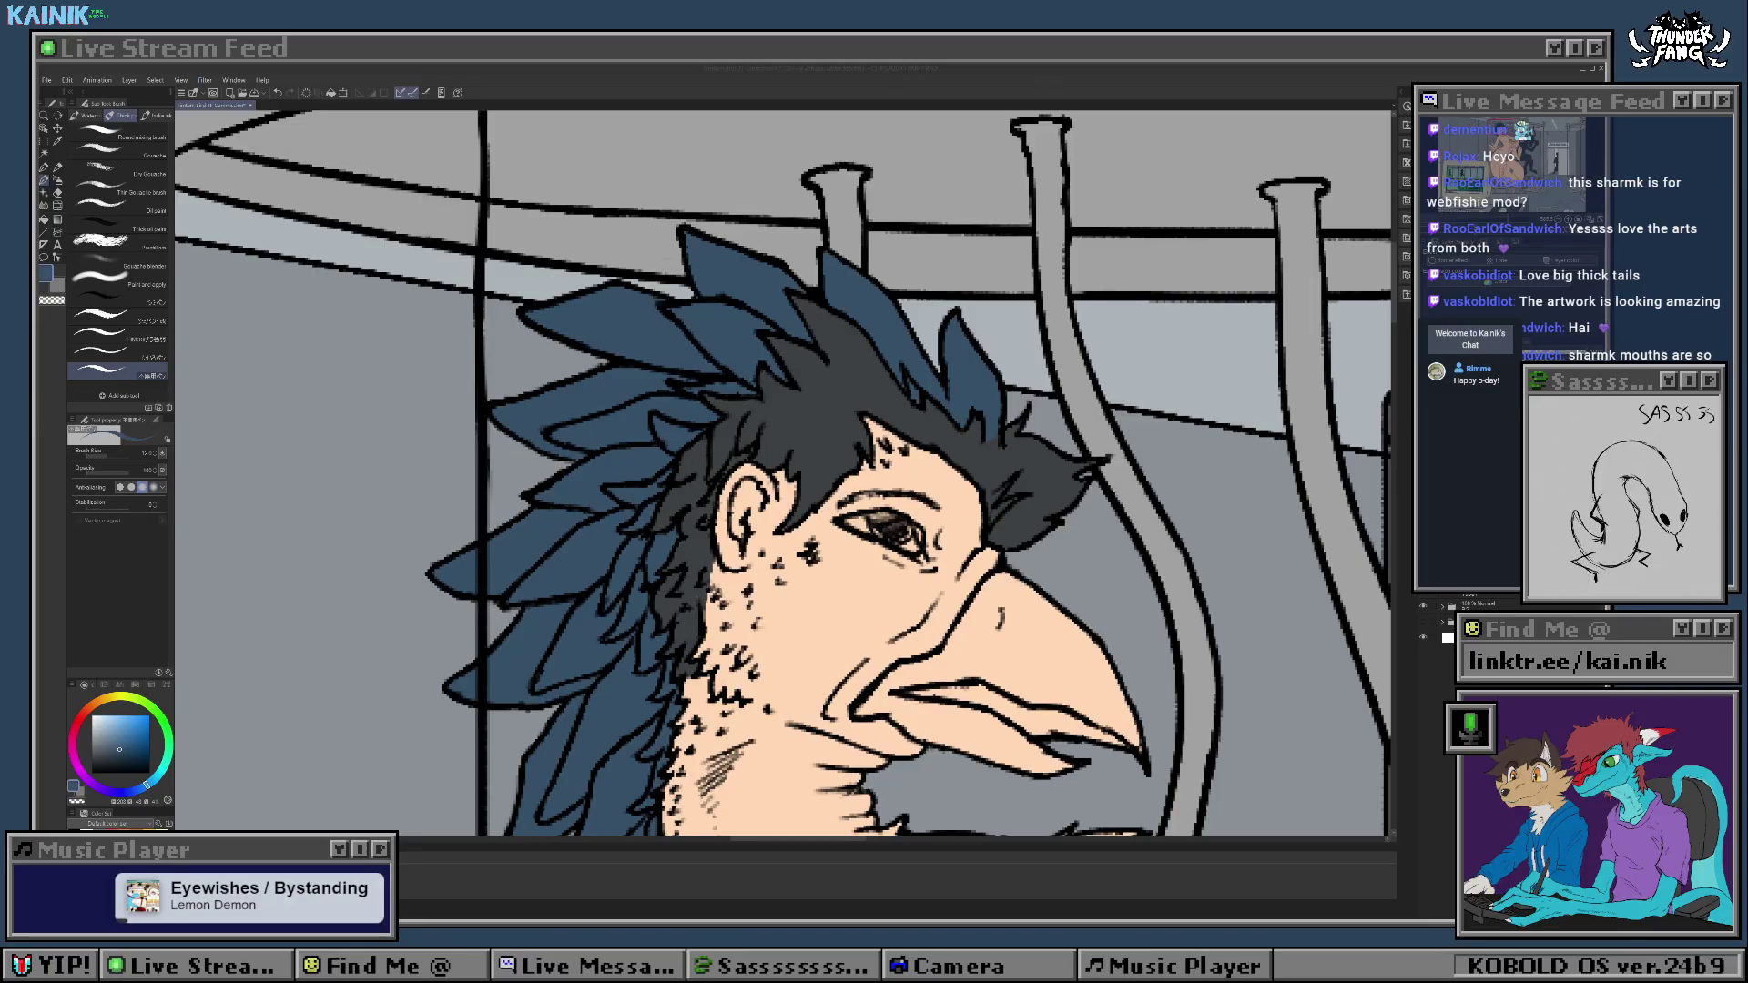
Step: Touch up the dark blue edges where the upper rear crest feathers overlap
{"action": "left_click", "coordinate": [779, 322]}
{"action": "scroll", "coordinate": [640, 280], "scroll_direction": "up", "scroll_amount": 2}
{"action": "scroll", "coordinate": [692, 382], "scroll_direction": "up", "scroll_amount": 1}
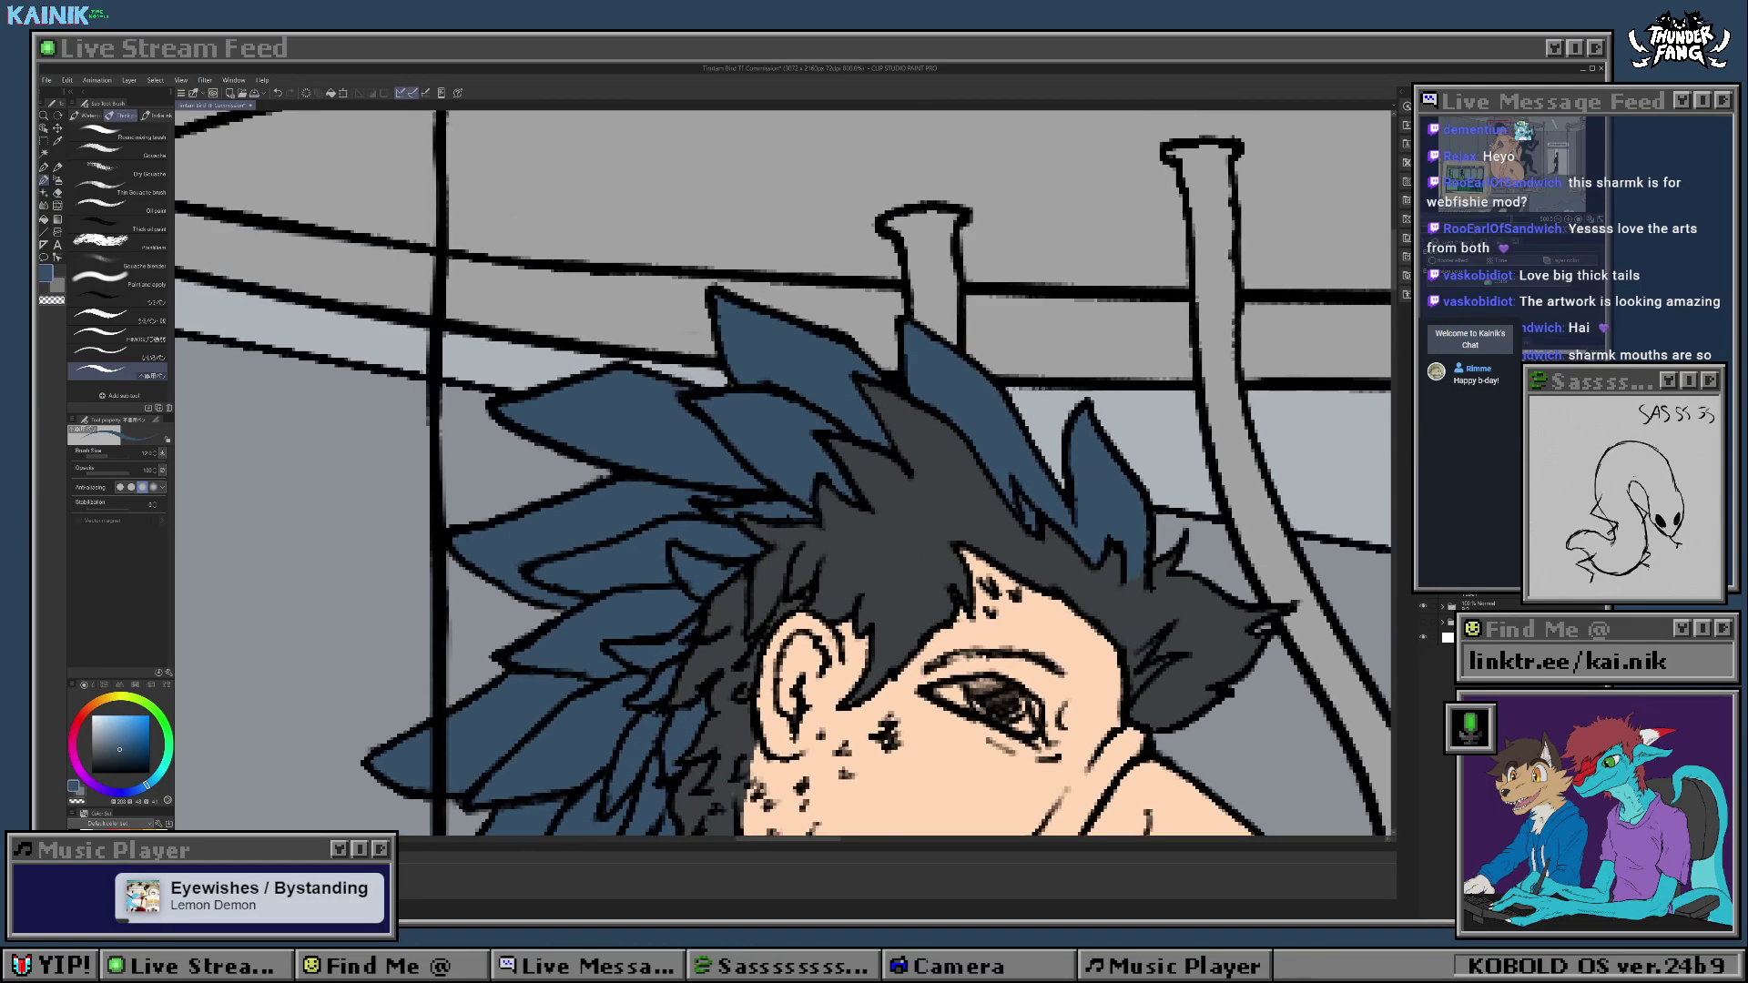
{"action": "key", "text": "e"}
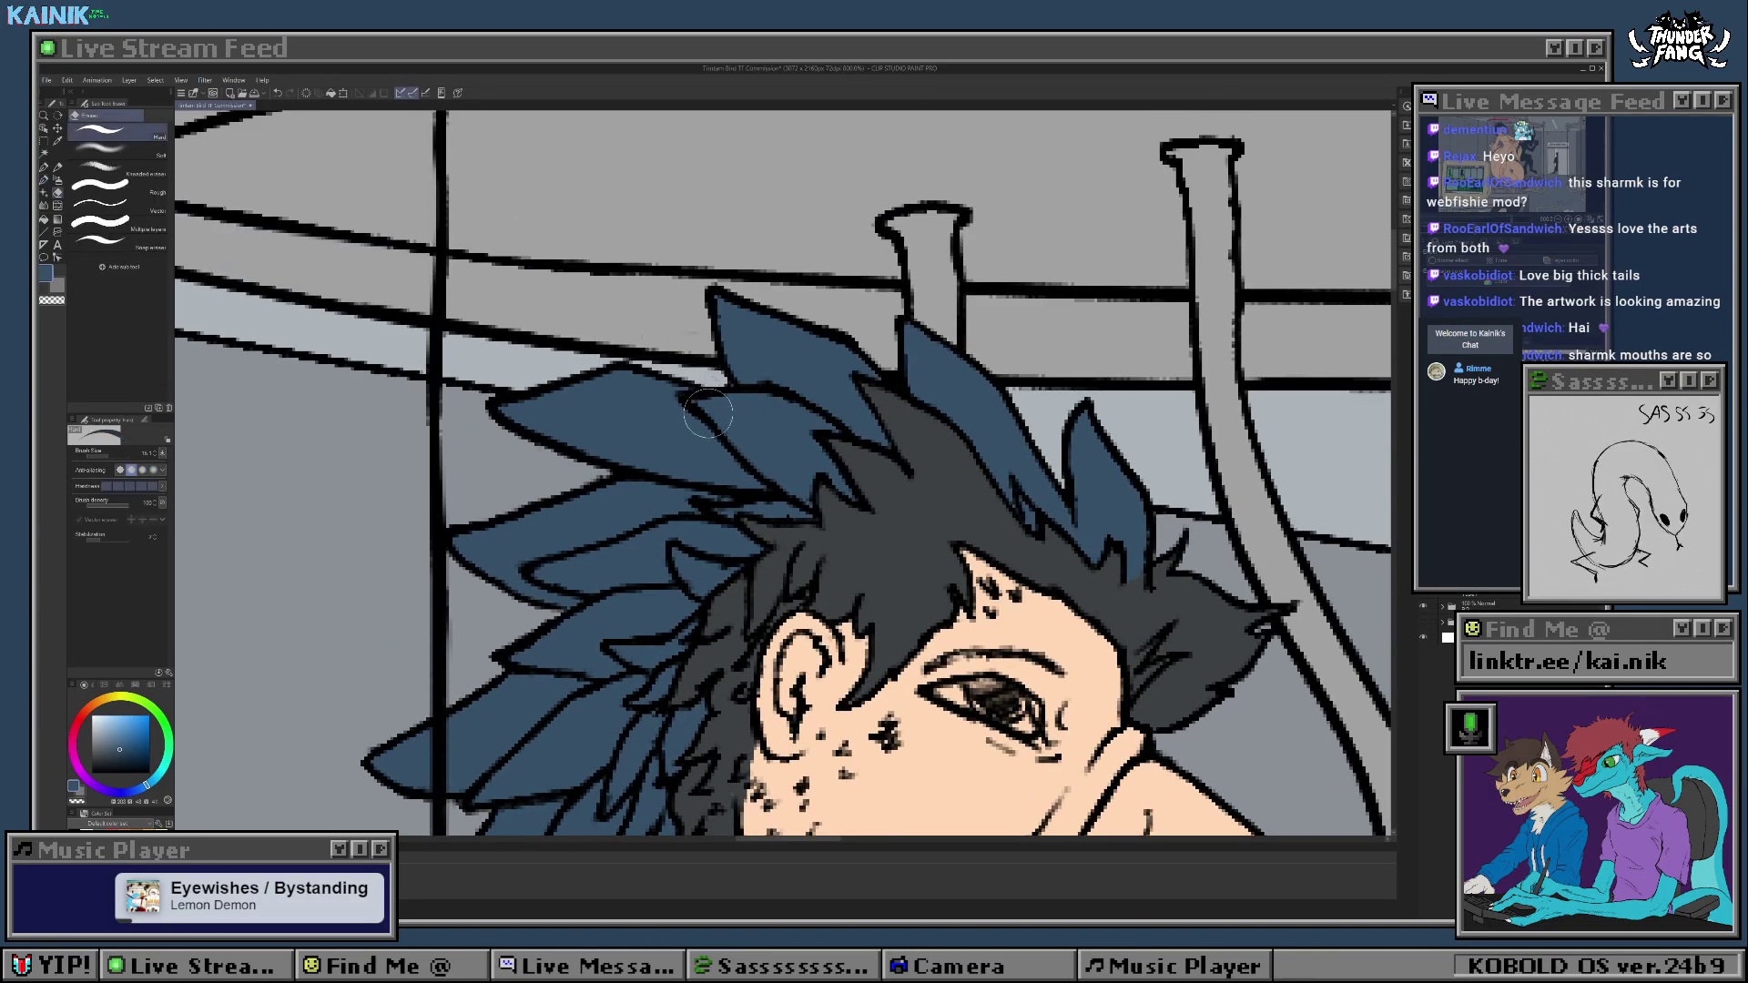
{"action": "key", "text": "b"}
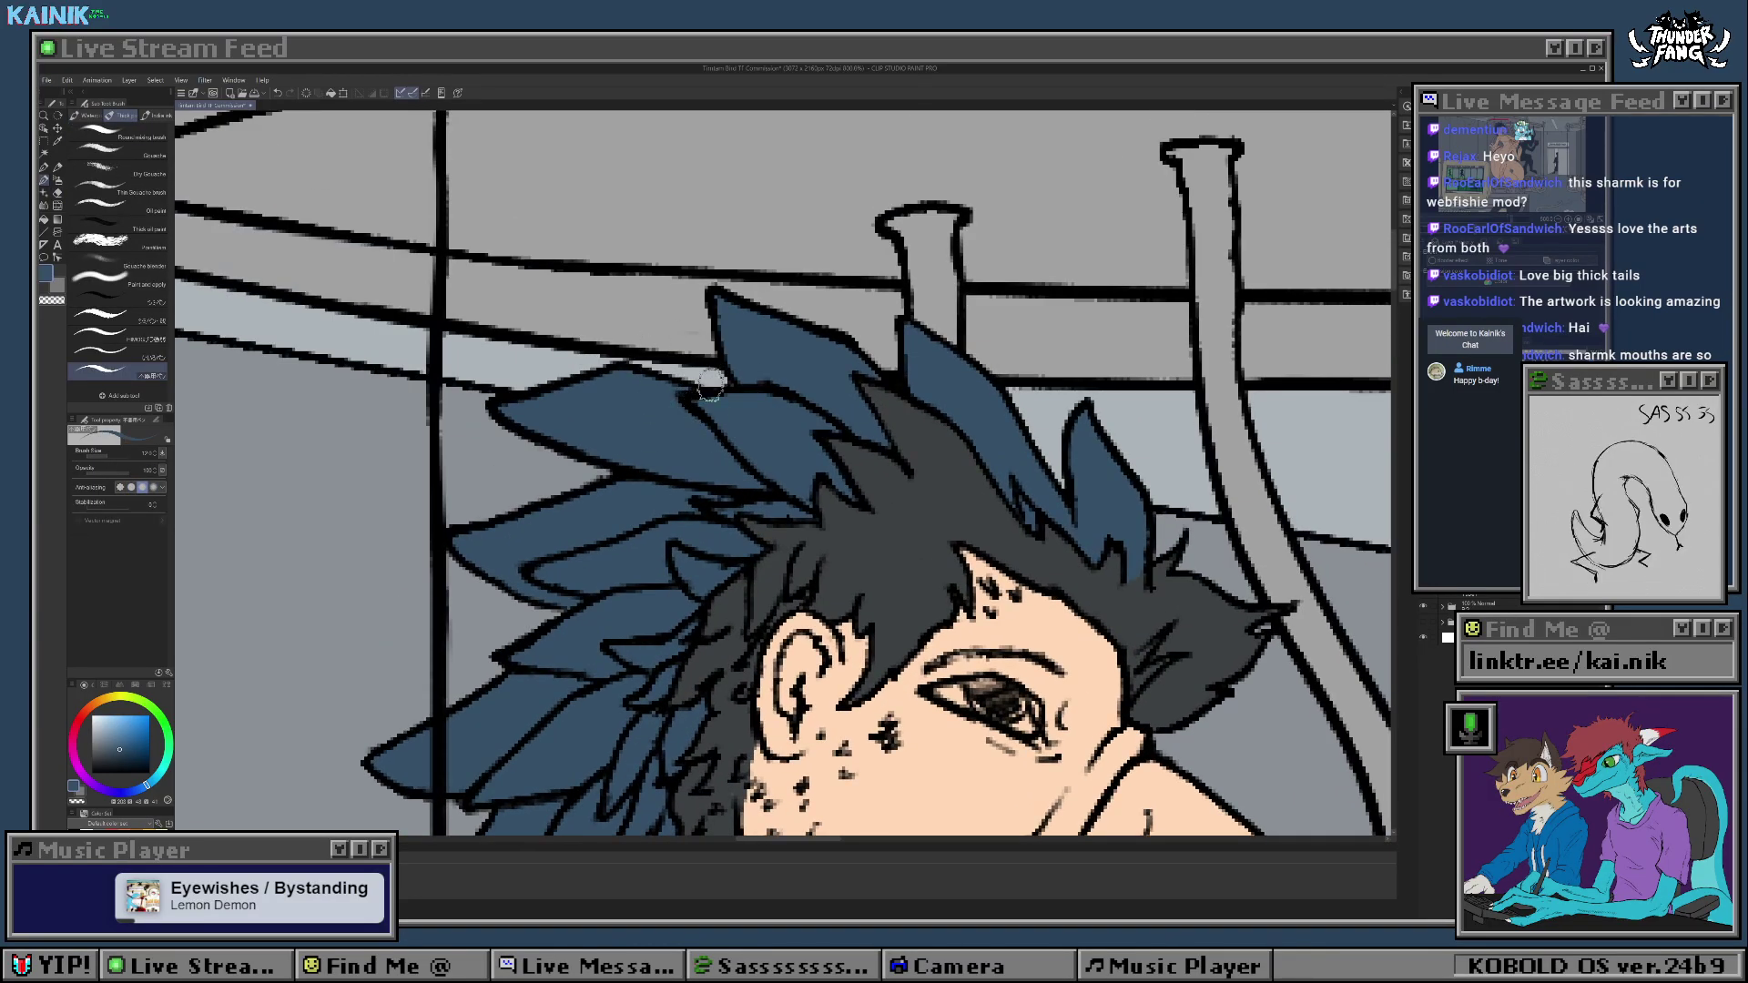
{"action": "scroll", "coordinate": [790, 419], "scroll_direction": "down", "scroll_amount": 6}
{"action": "left_click_drag", "start_coordinate": [792, 455], "coordinate": [759, 338]}
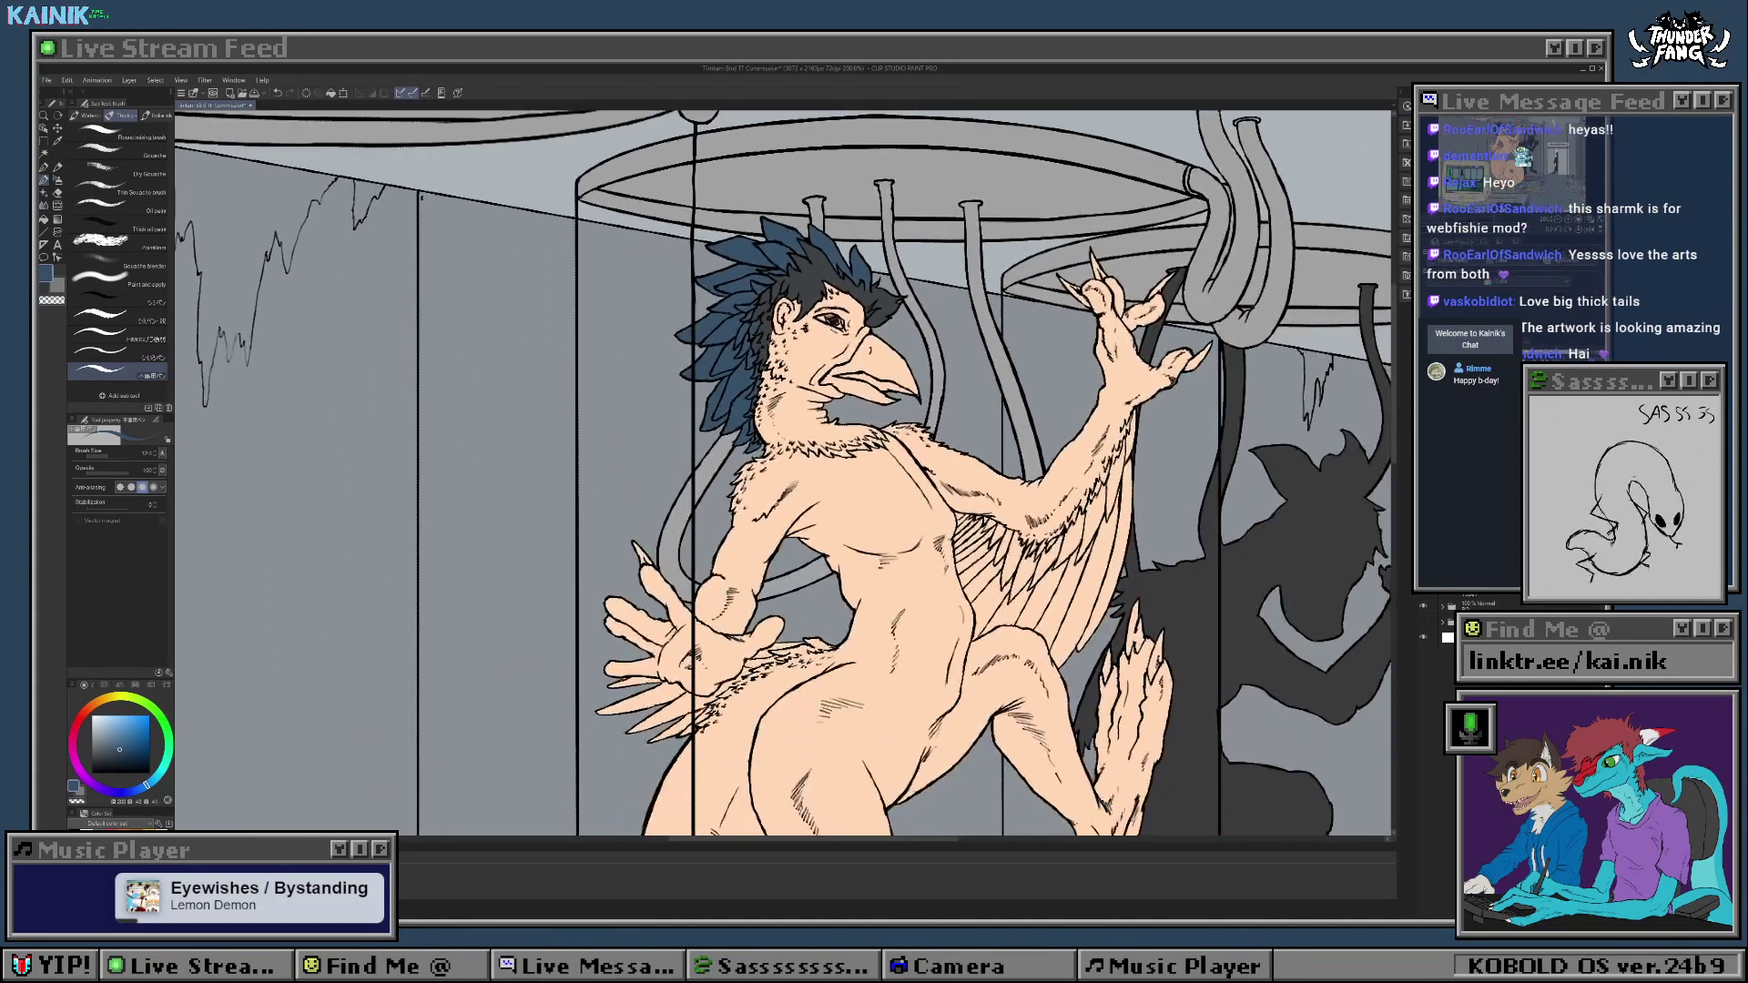
Step: Review the dark blue crest and dark grey head feathers against the whole laboratory illustration
{"action": "scroll", "coordinate": [875, 510], "scroll_direction": "down", "scroll_amount": 1}
{"action": "scroll", "coordinate": [1158, 533], "scroll_direction": "down", "scroll_amount": 2}
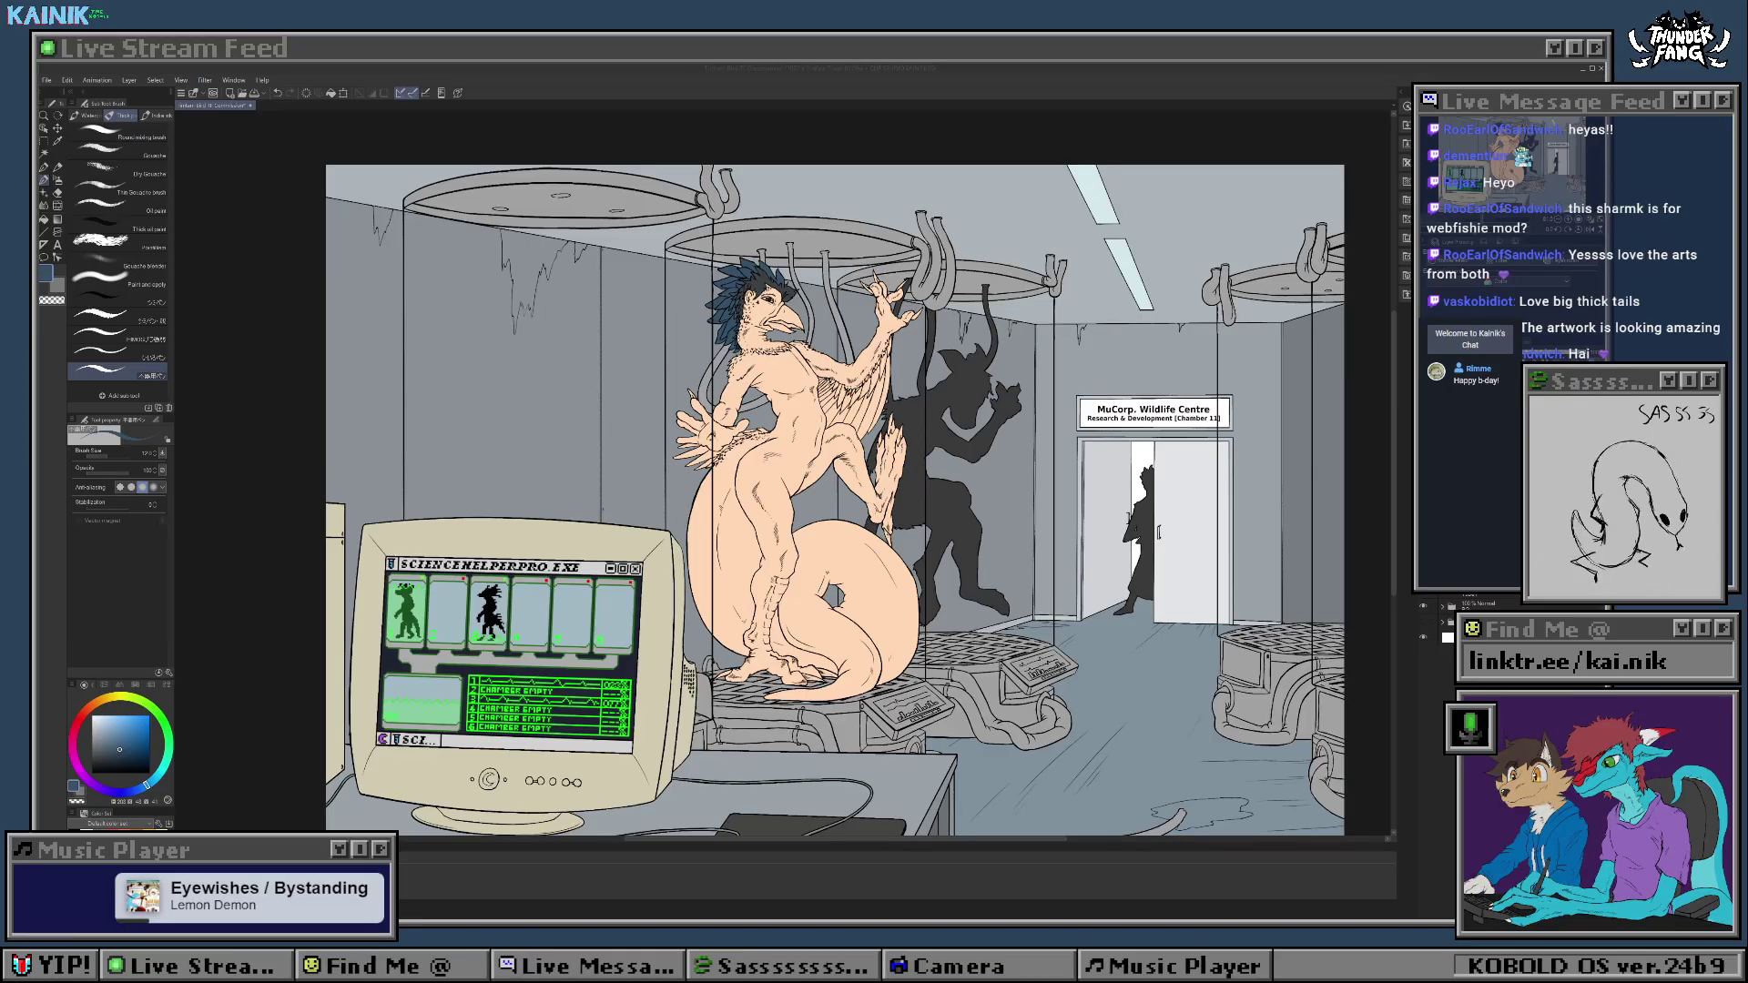
{"action": "scroll", "coordinate": [758, 535], "scroll_direction": "up", "scroll_amount": 2}
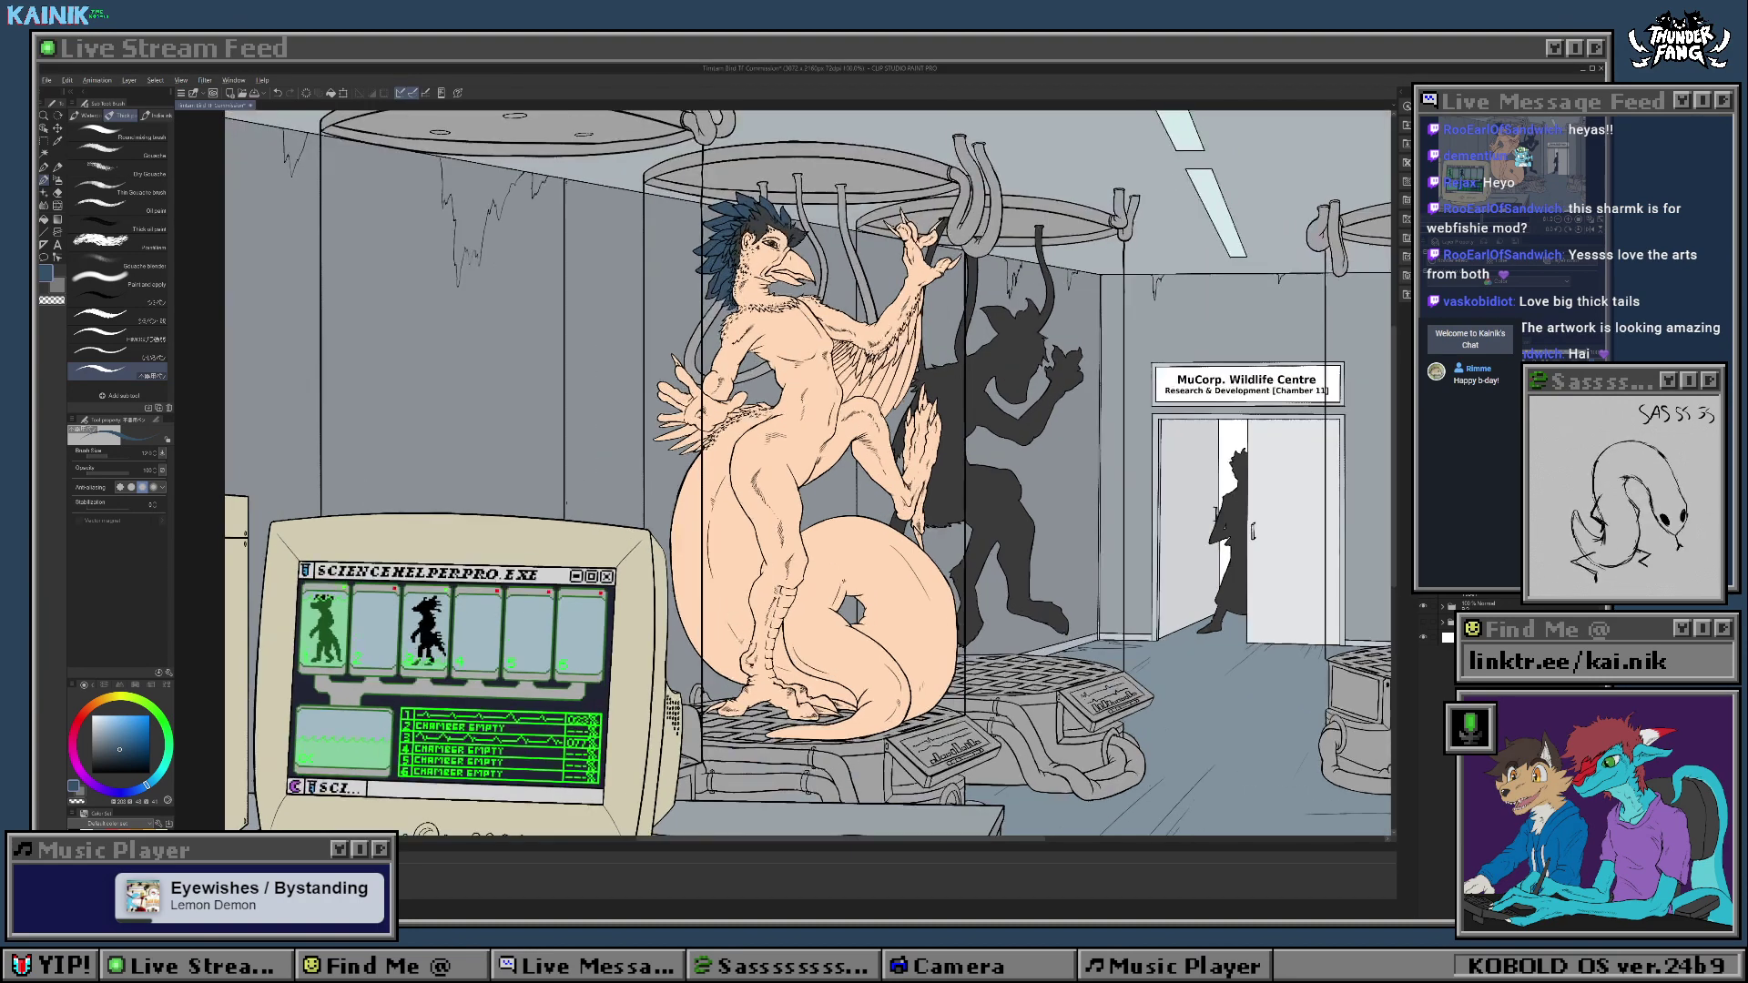
{"action": "scroll", "coordinate": [810, 473], "scroll_direction": "up", "scroll_amount": 2}
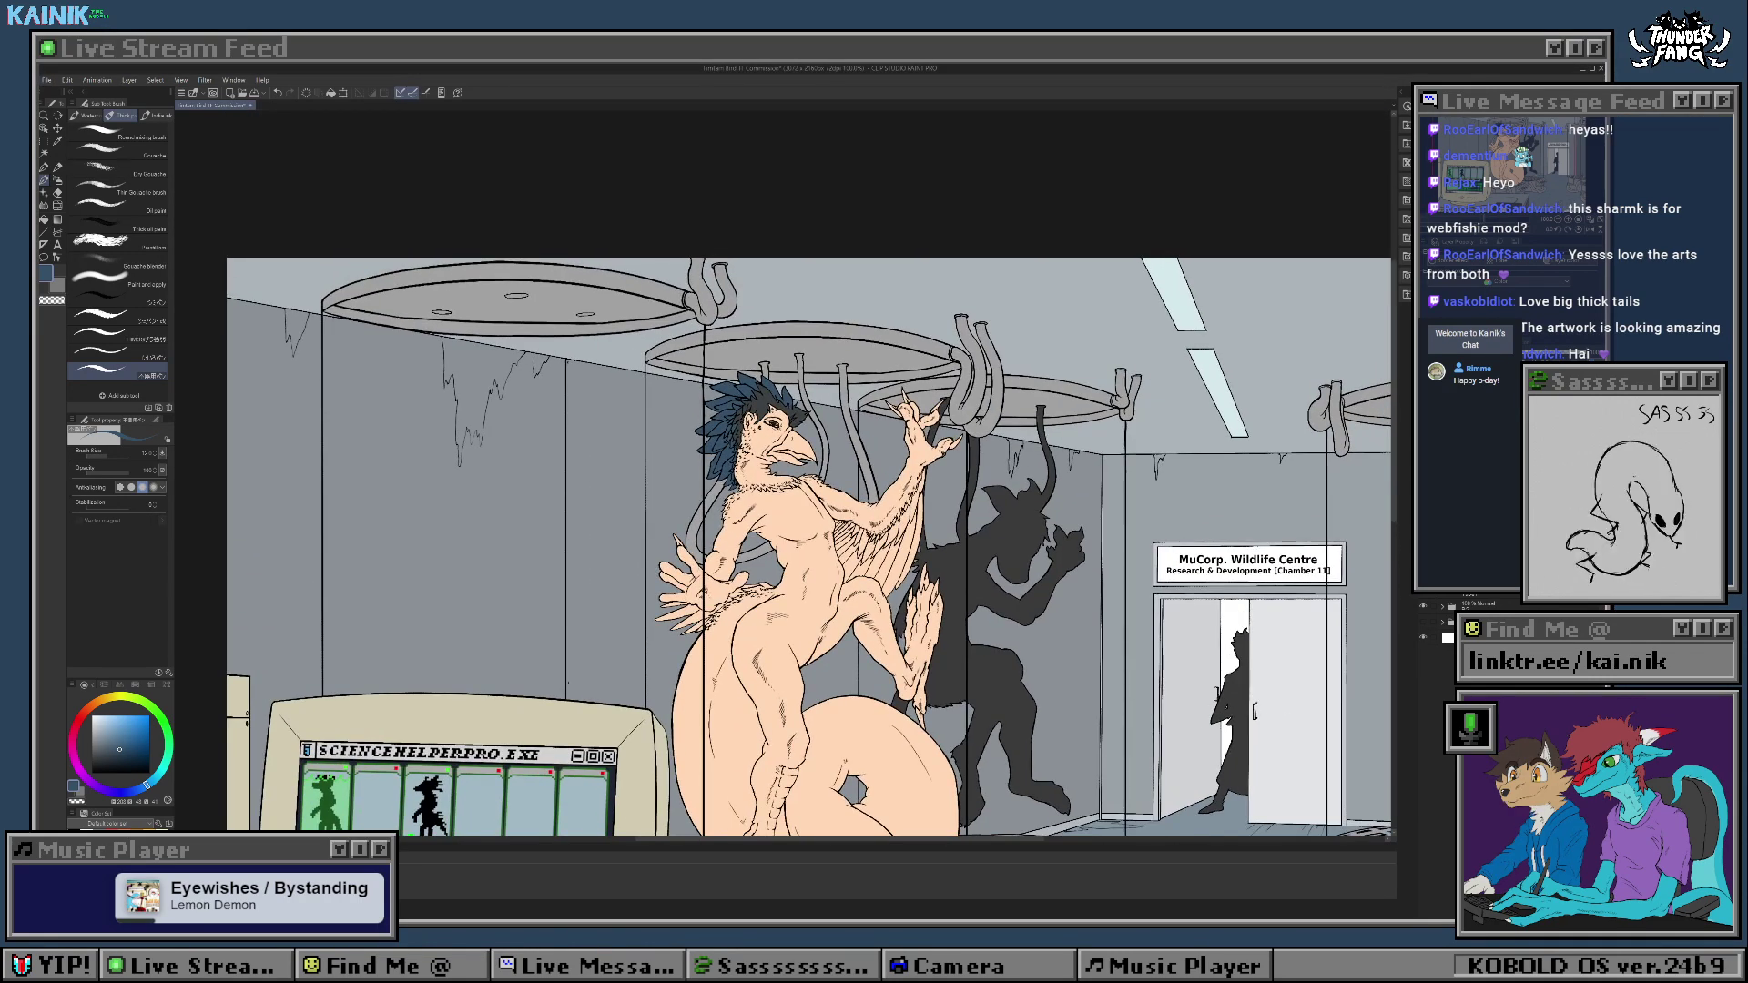
{"action": "scroll", "coordinate": [737, 536], "scroll_direction": "up", "scroll_amount": 4}
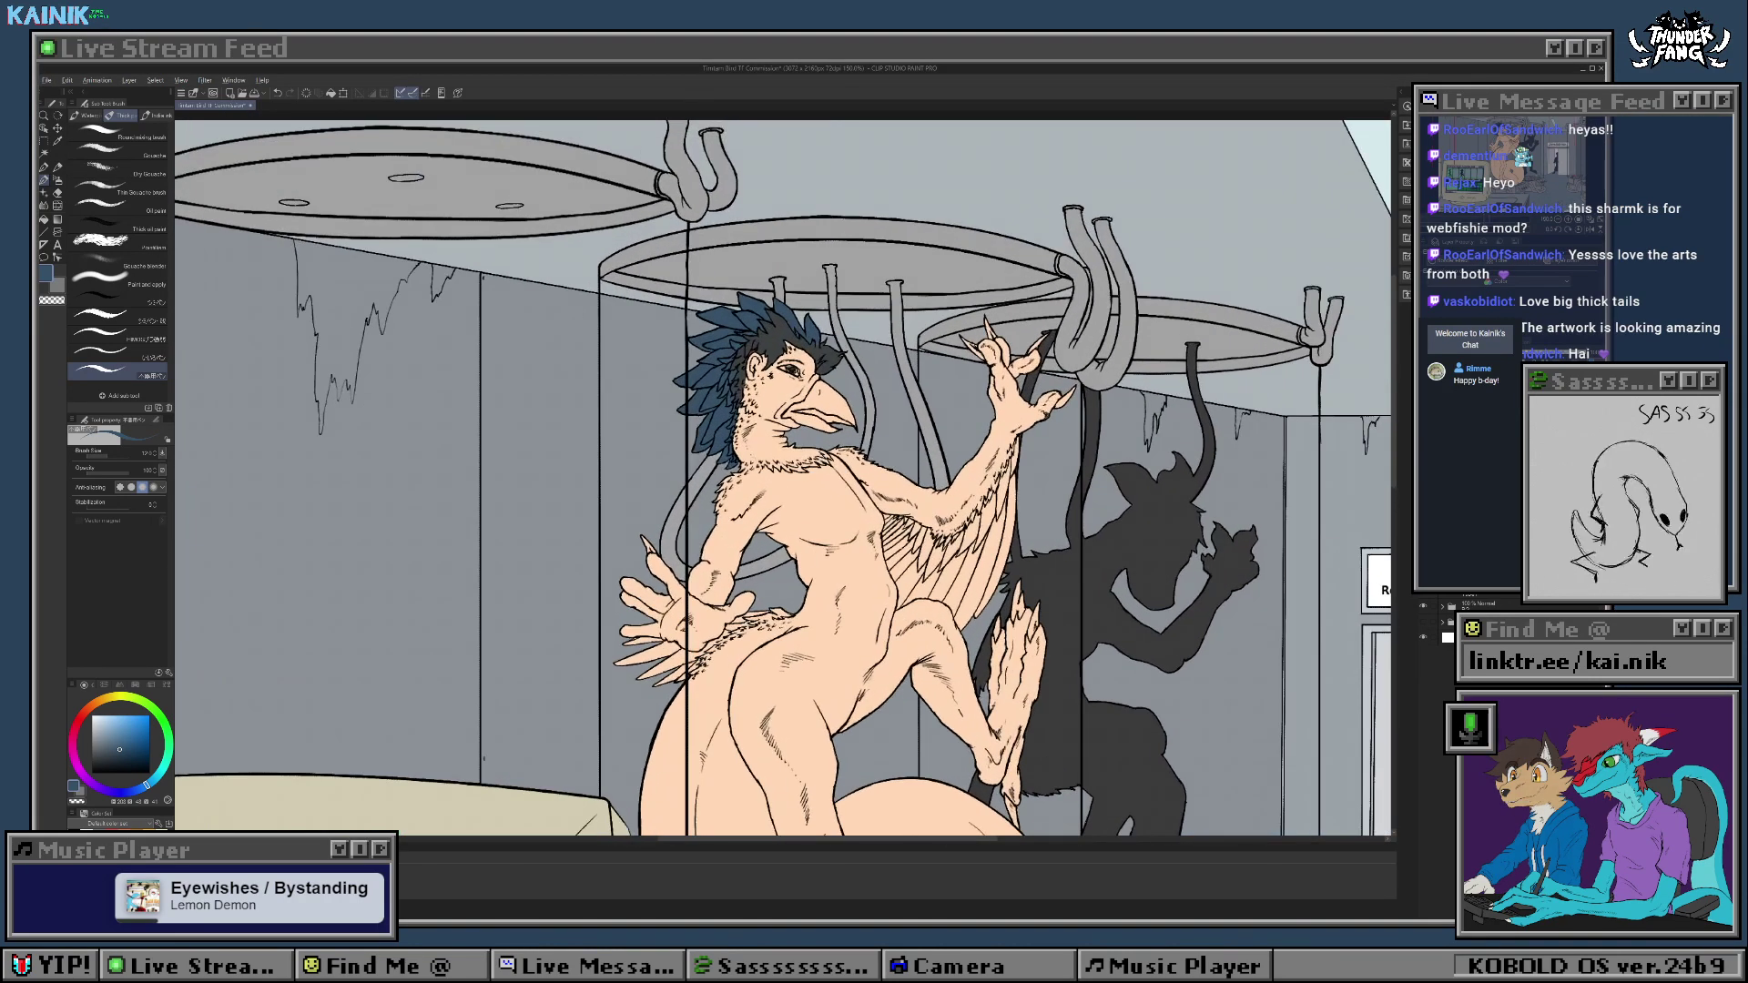
{"action": "left_click_drag", "start_coordinate": [738, 536], "coordinate": [691, 504]}
{"action": "scroll", "coordinate": [785, 473], "scroll_direction": "up", "scroll_amount": 3}
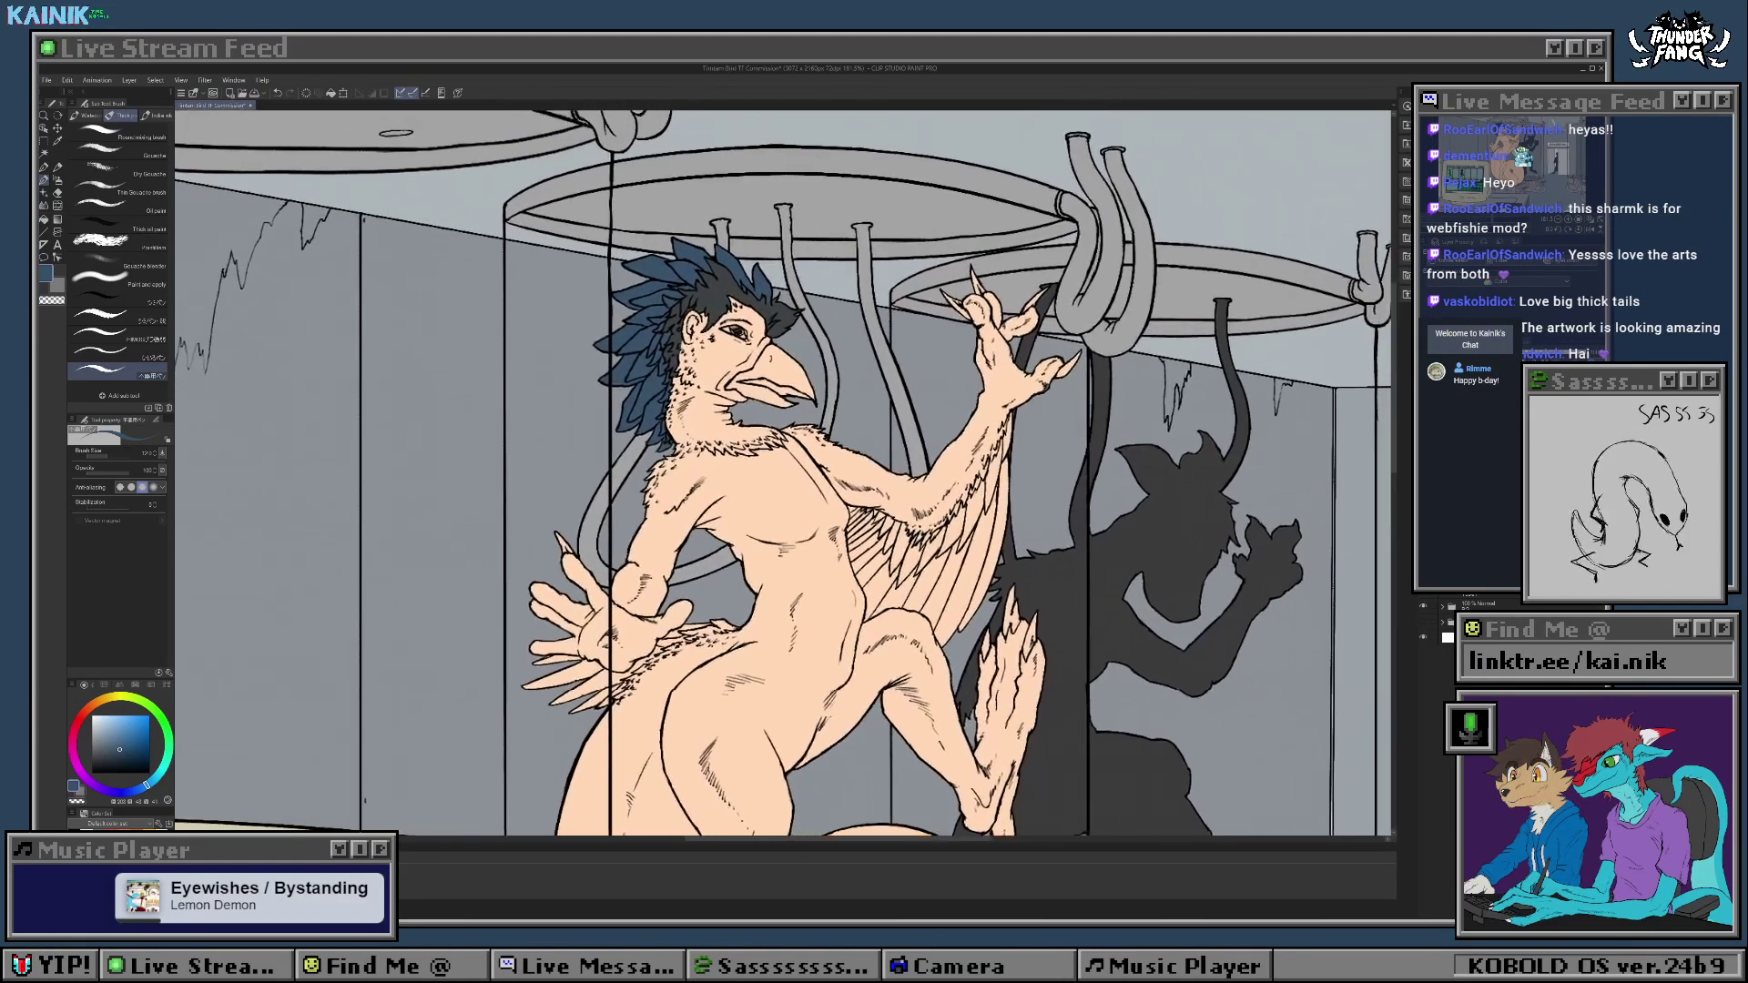
{"action": "scroll", "coordinate": [785, 474], "scroll_direction": "up", "scroll_amount": 2}
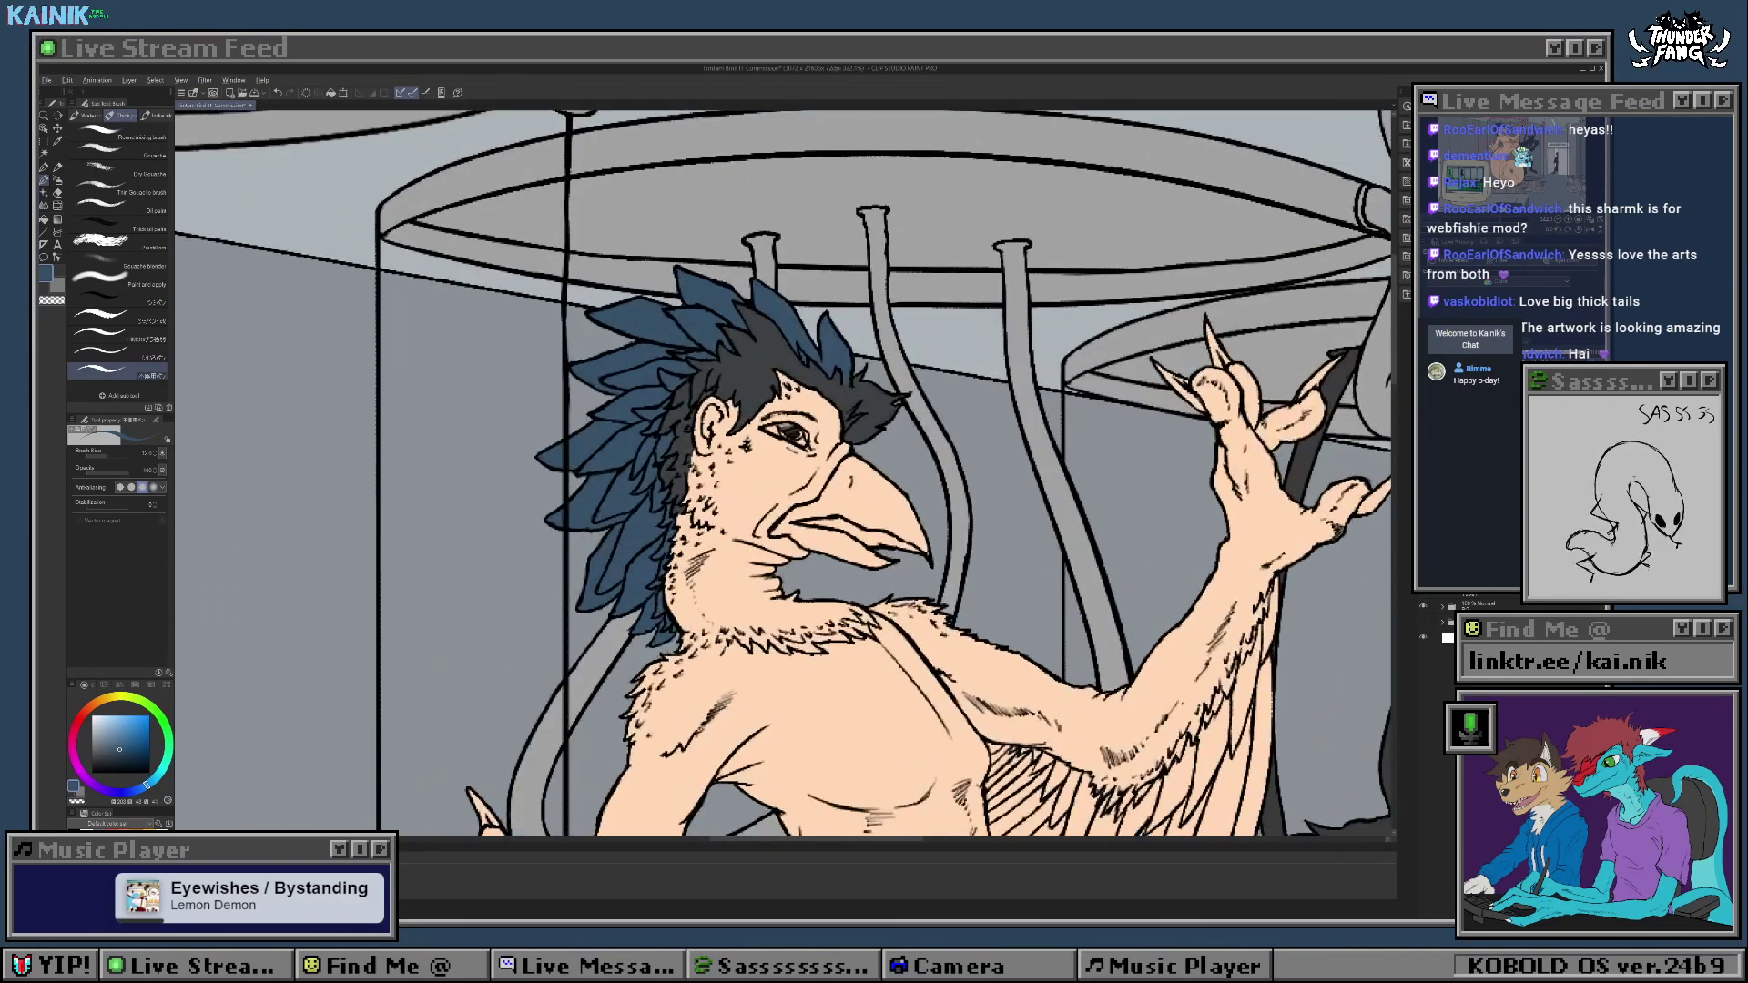
Step: Choose a dark green, select the four large outer feathers at the rear of the crest, fill them and clear the selection
{"action": "left_click", "coordinate": [161, 772]}
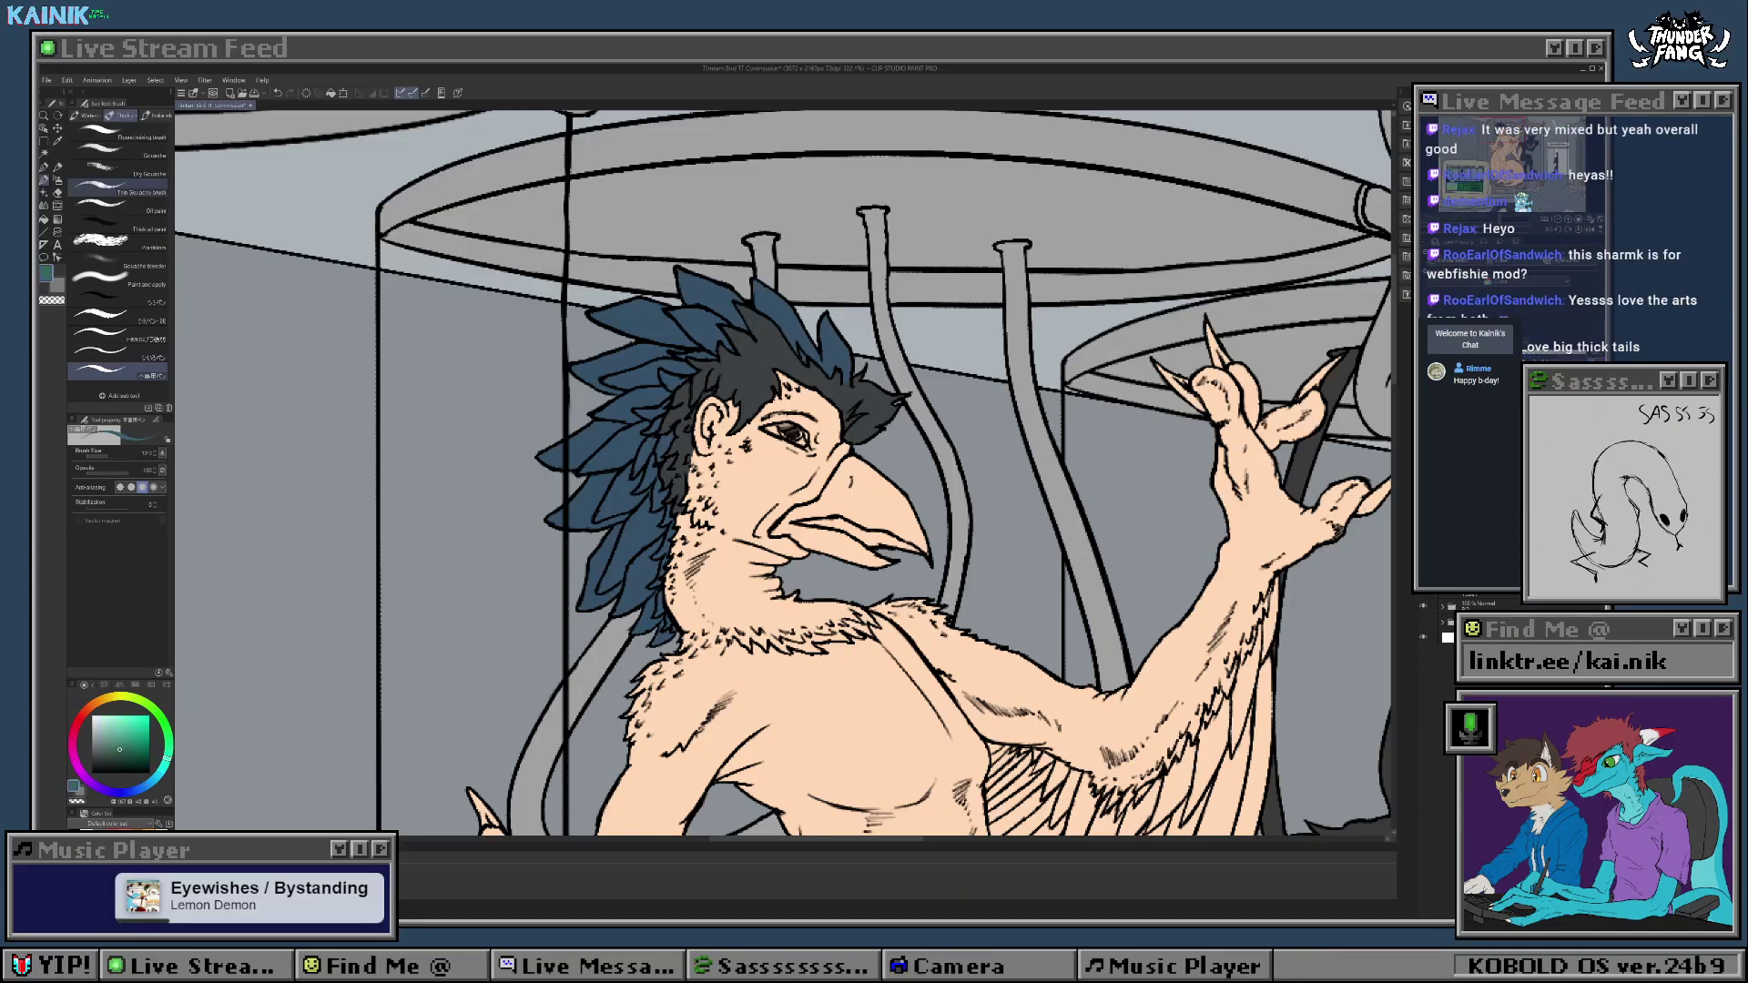
{"action": "key", "text": "w"}
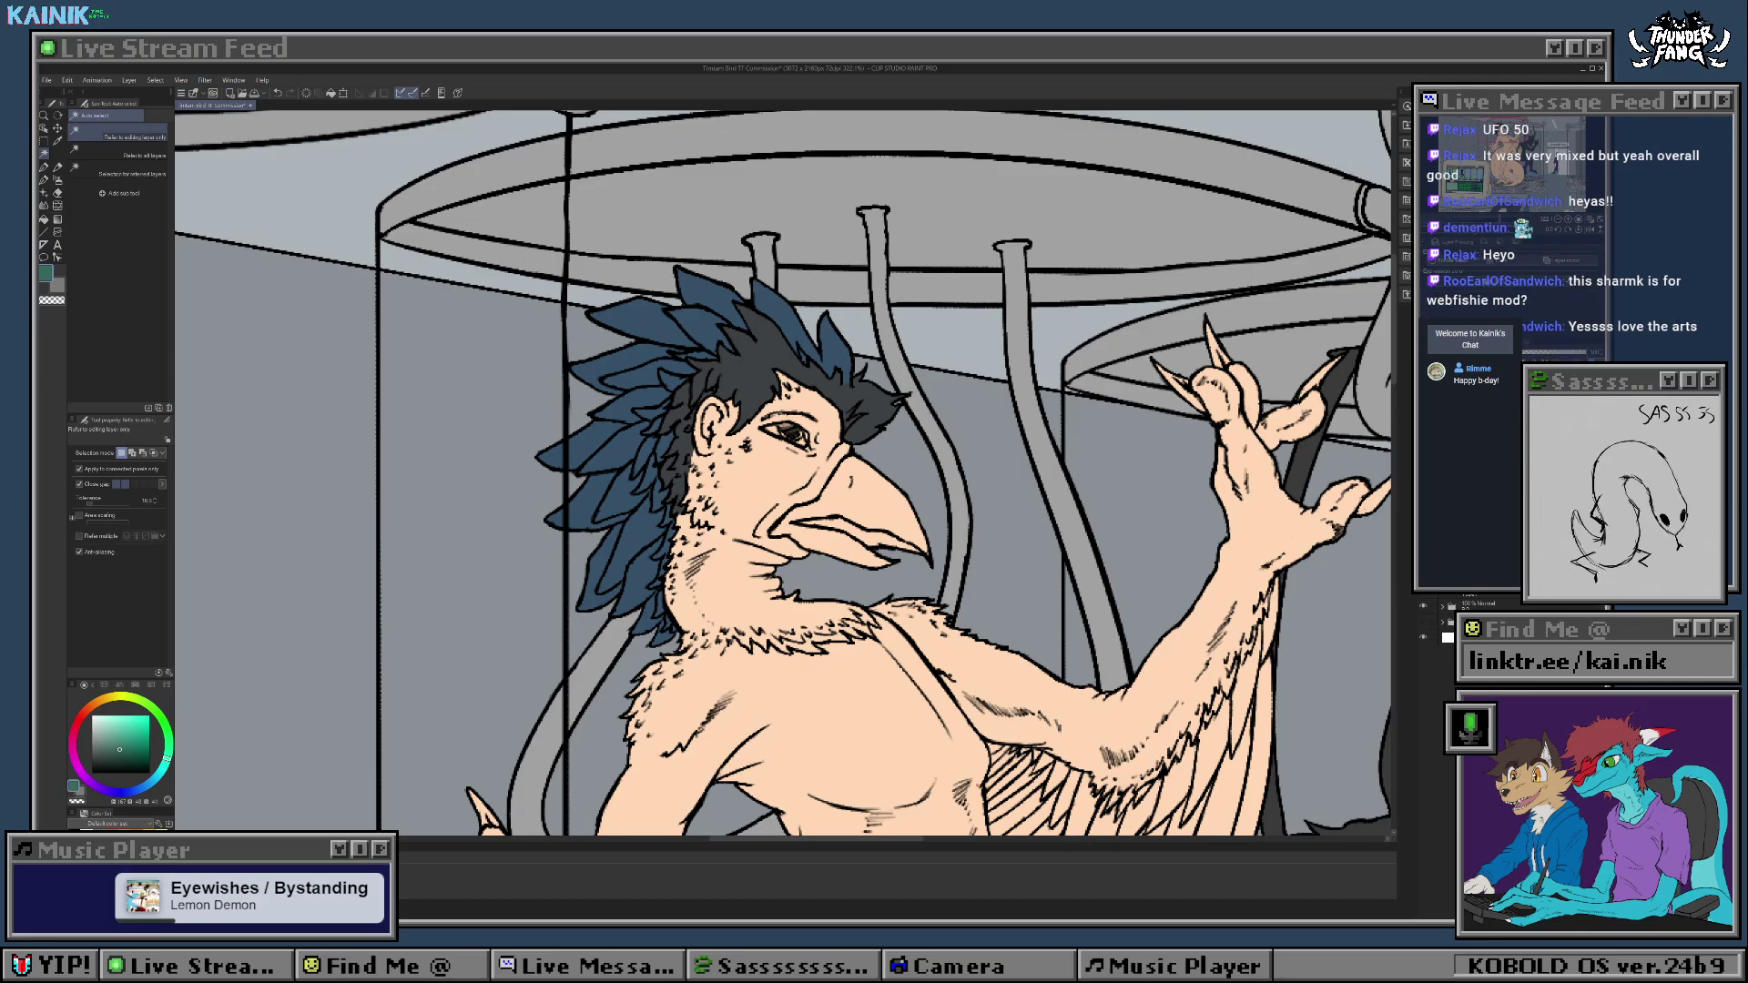
{"action": "left_click", "coordinate": [729, 364]}
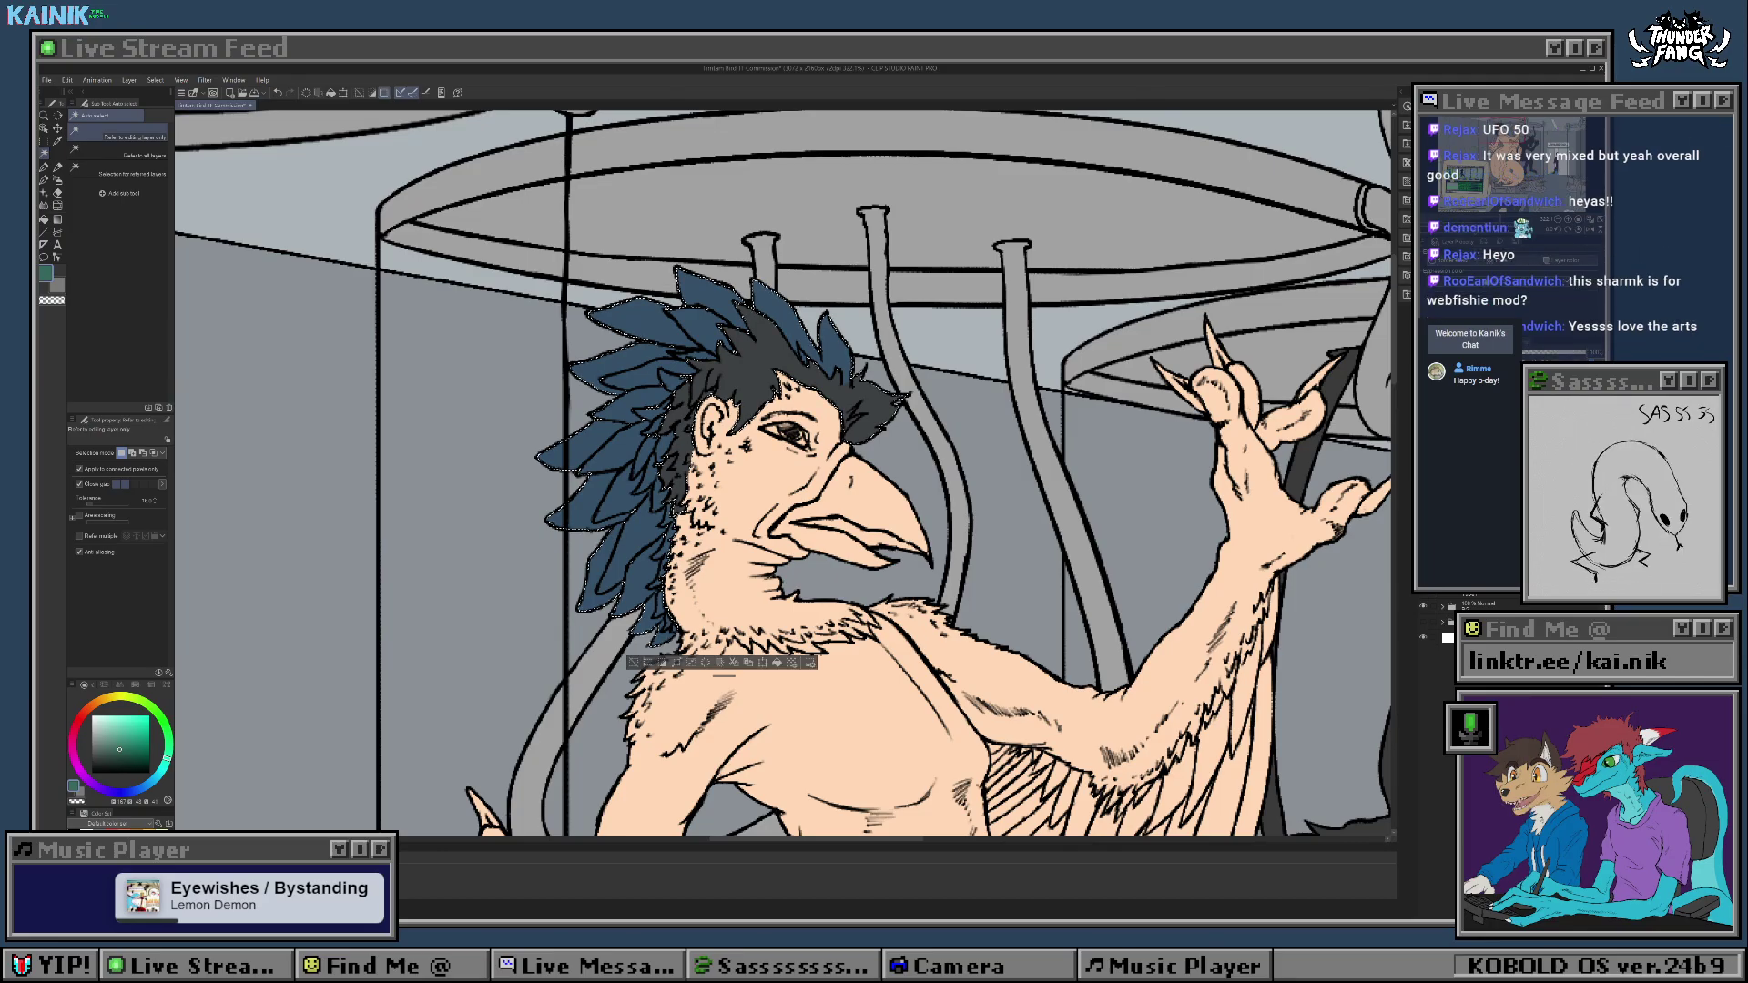
{"action": "key", "text": "ctrl+d"}
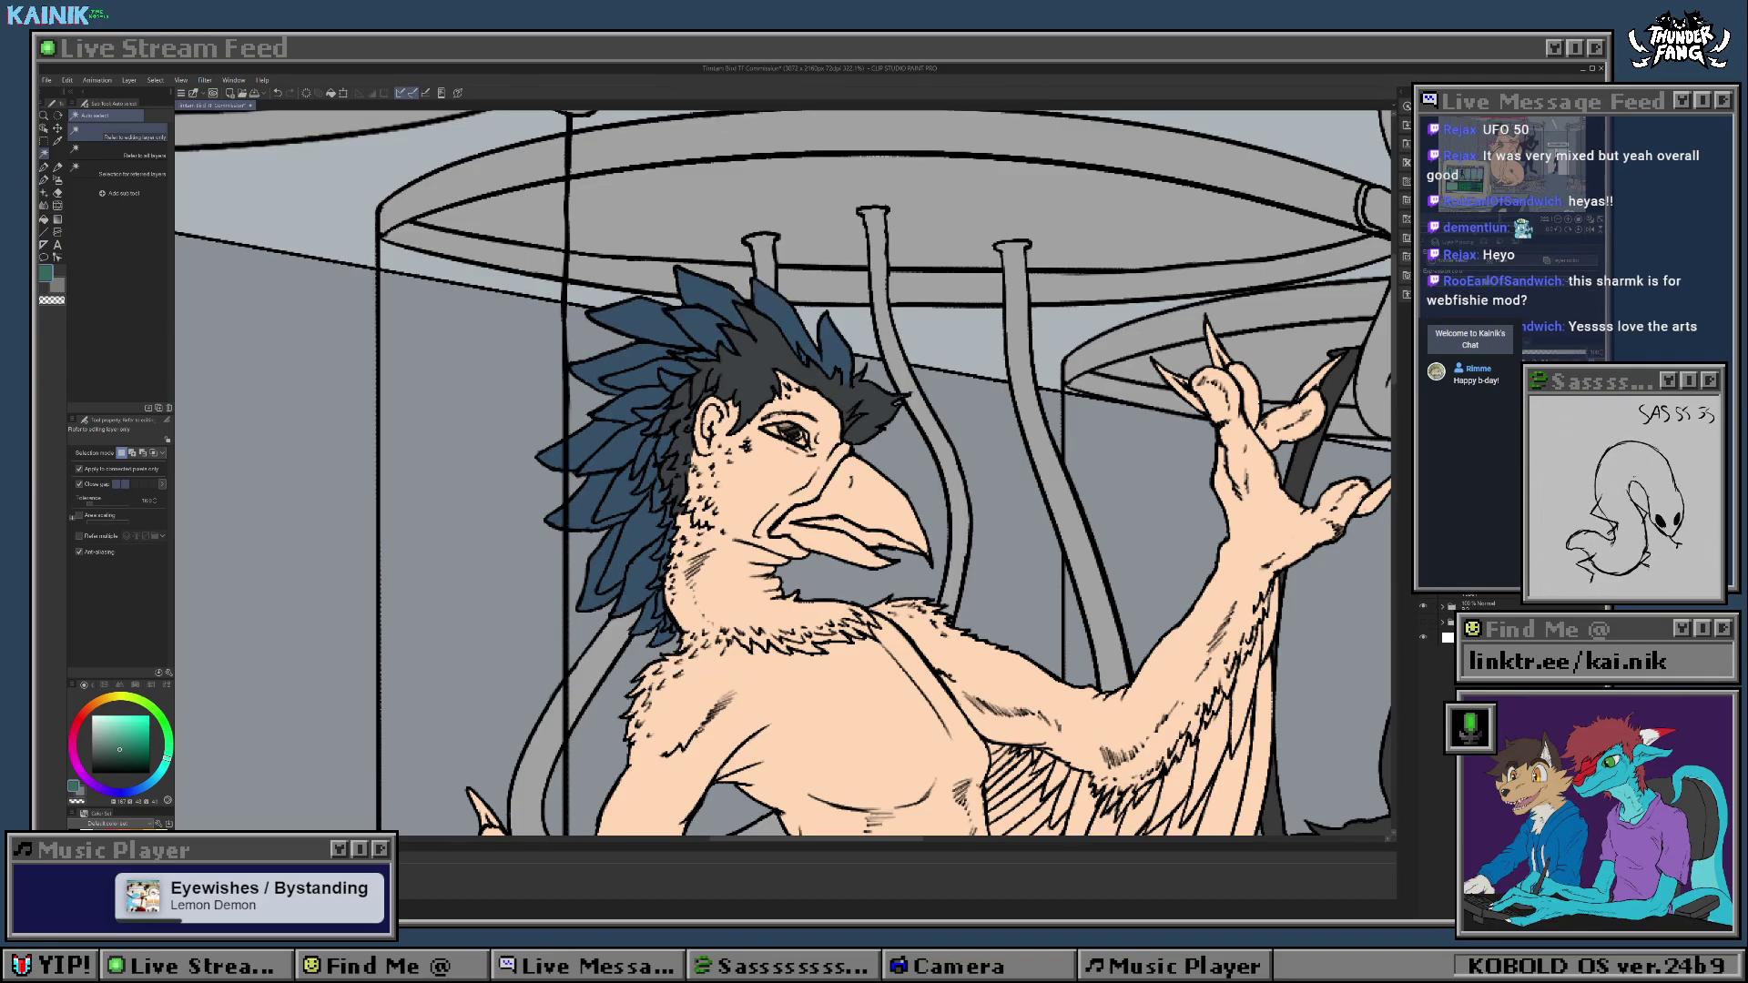
{"action": "left_click", "coordinate": [602, 364]}
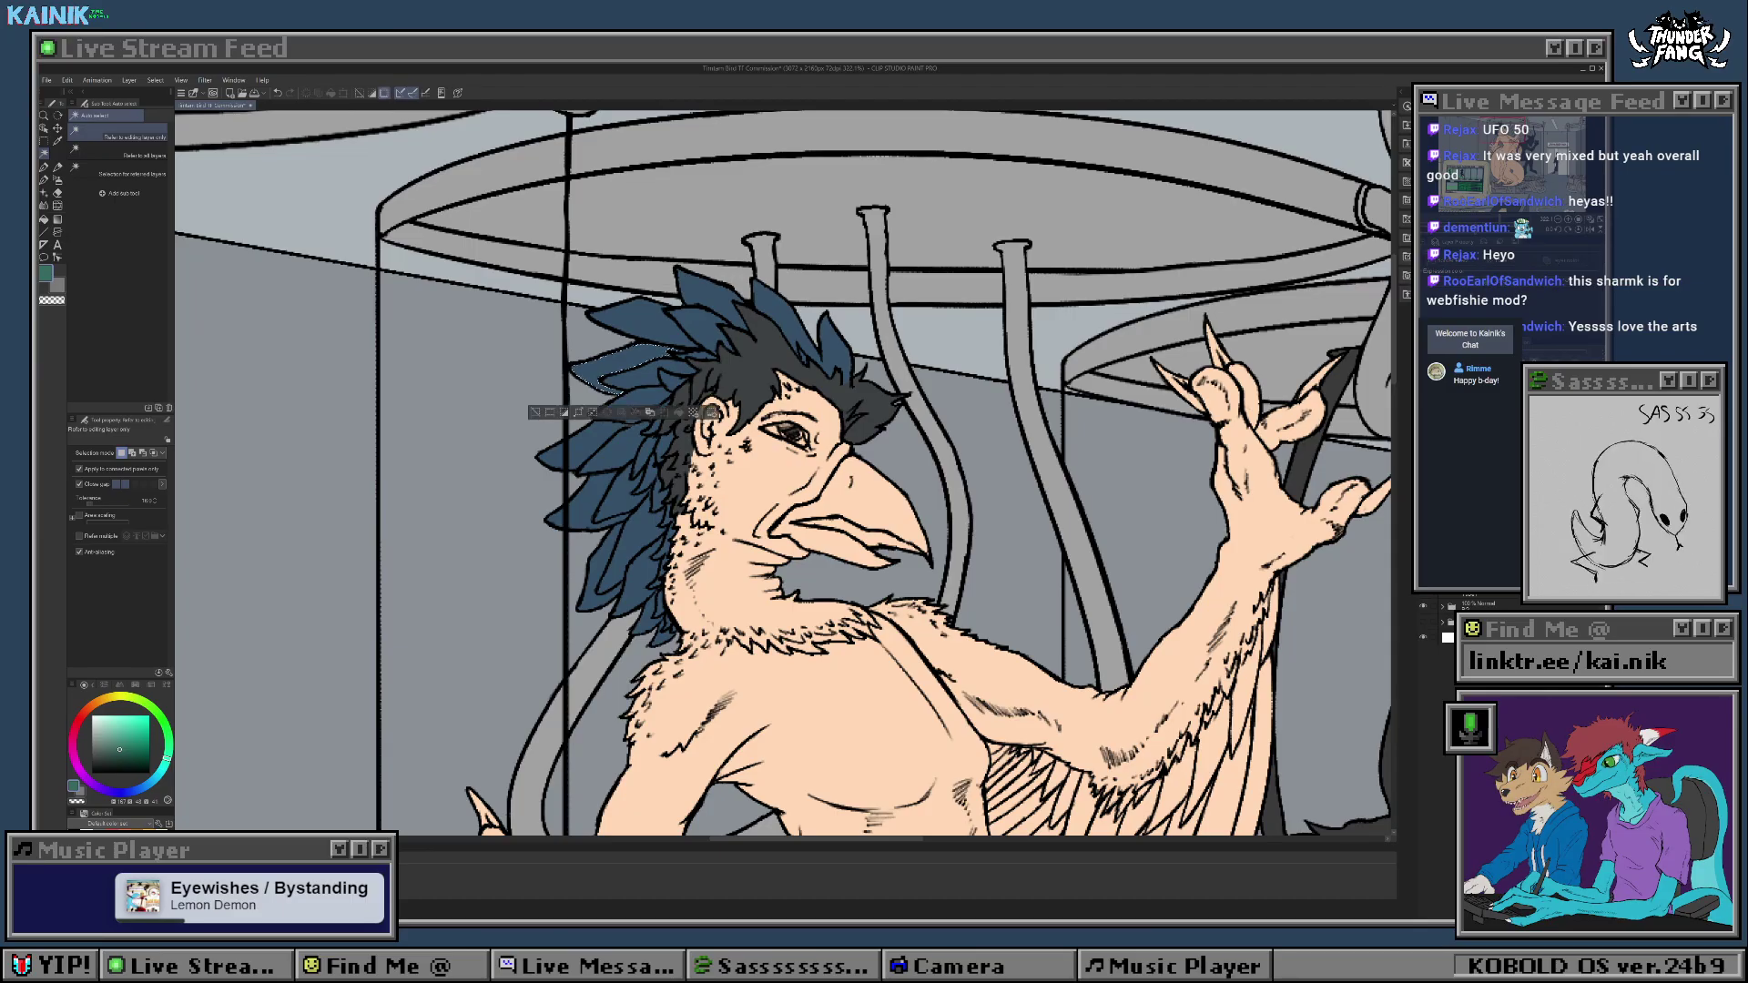
{"action": "left_click", "coordinate": [576, 447], "text": "shift"}
{"action": "left_click", "coordinate": [579, 508], "text": "shift"}
{"action": "left_click", "coordinate": [600, 570], "text": "shift"}
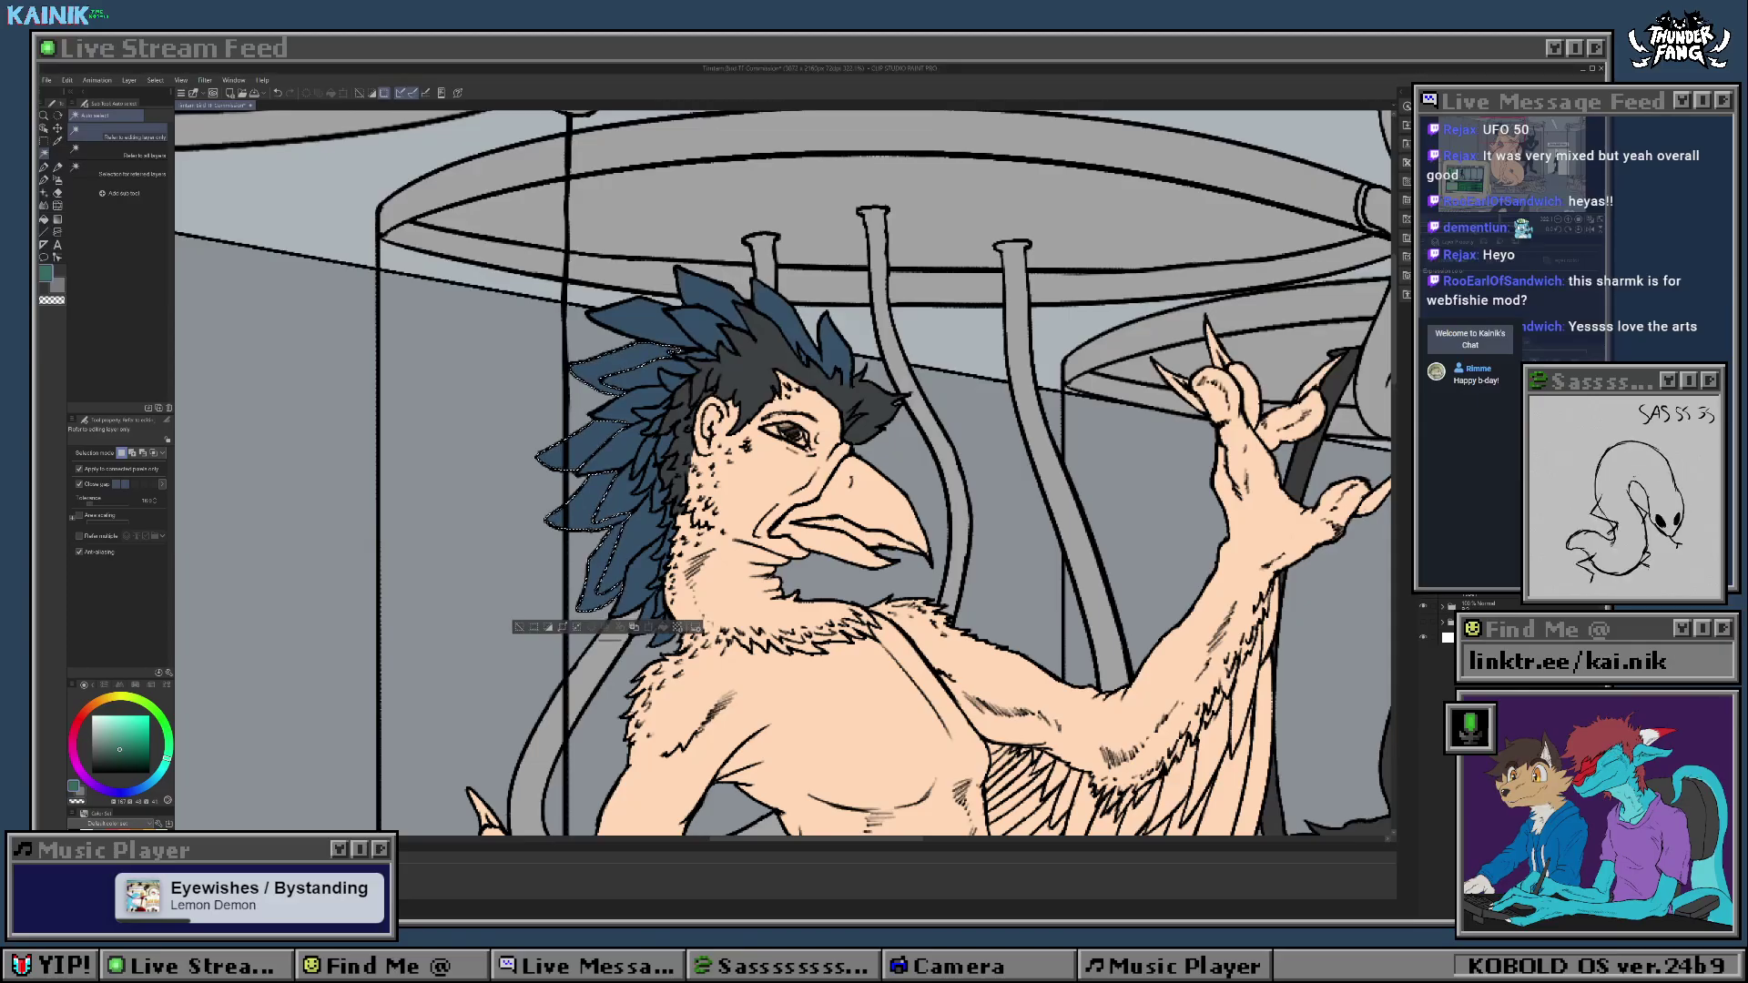
{"action": "key", "text": "g"}
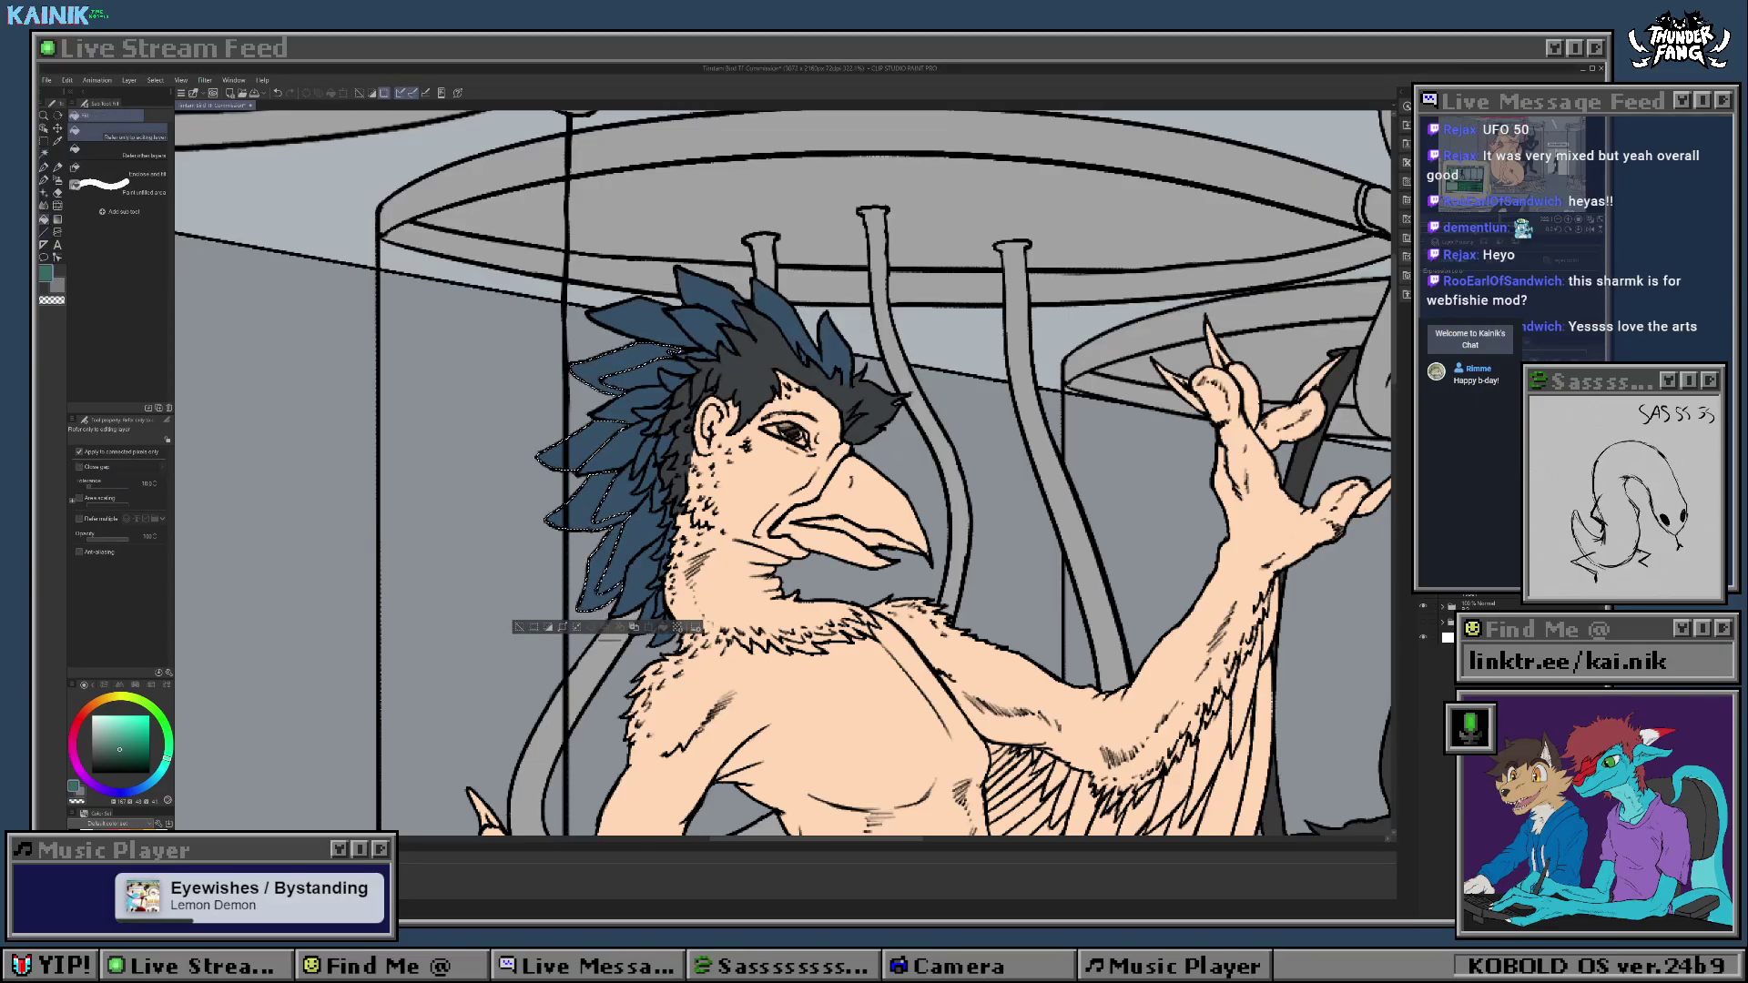
{"action": "left_click", "coordinate": [586, 447]}
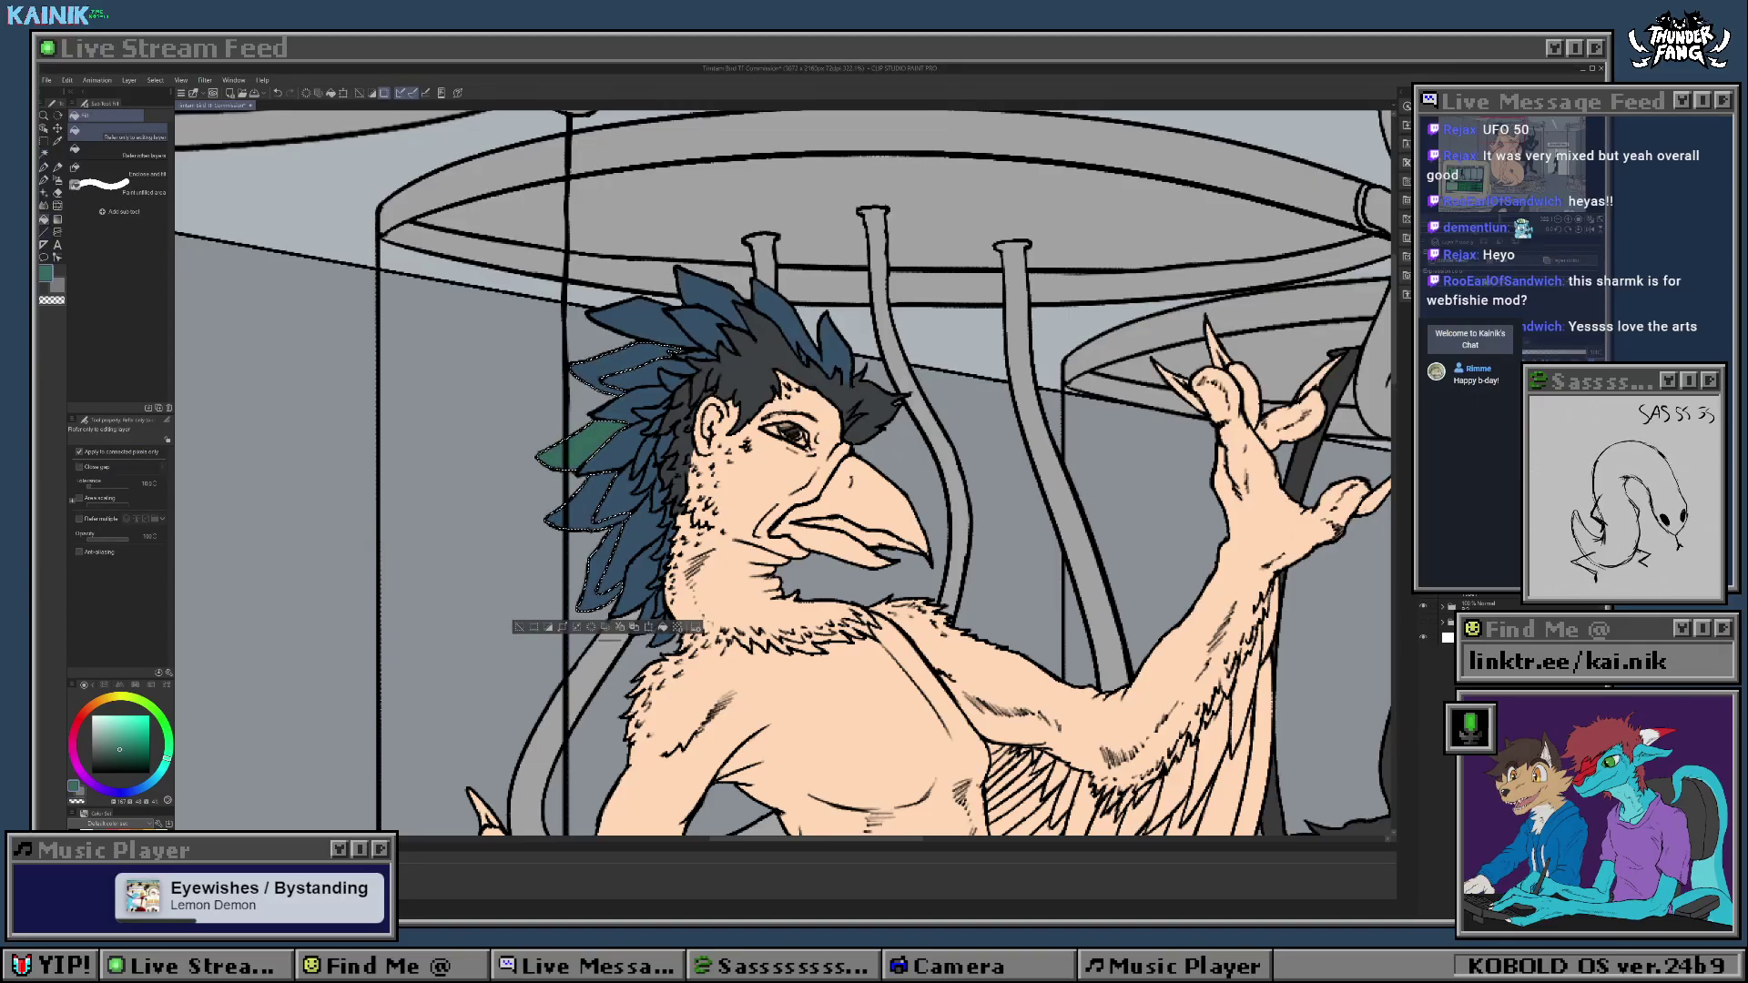
{"action": "left_click", "coordinate": [603, 367]}
{"action": "left_click", "coordinate": [585, 506]}
{"action": "left_click", "coordinate": [601, 569]}
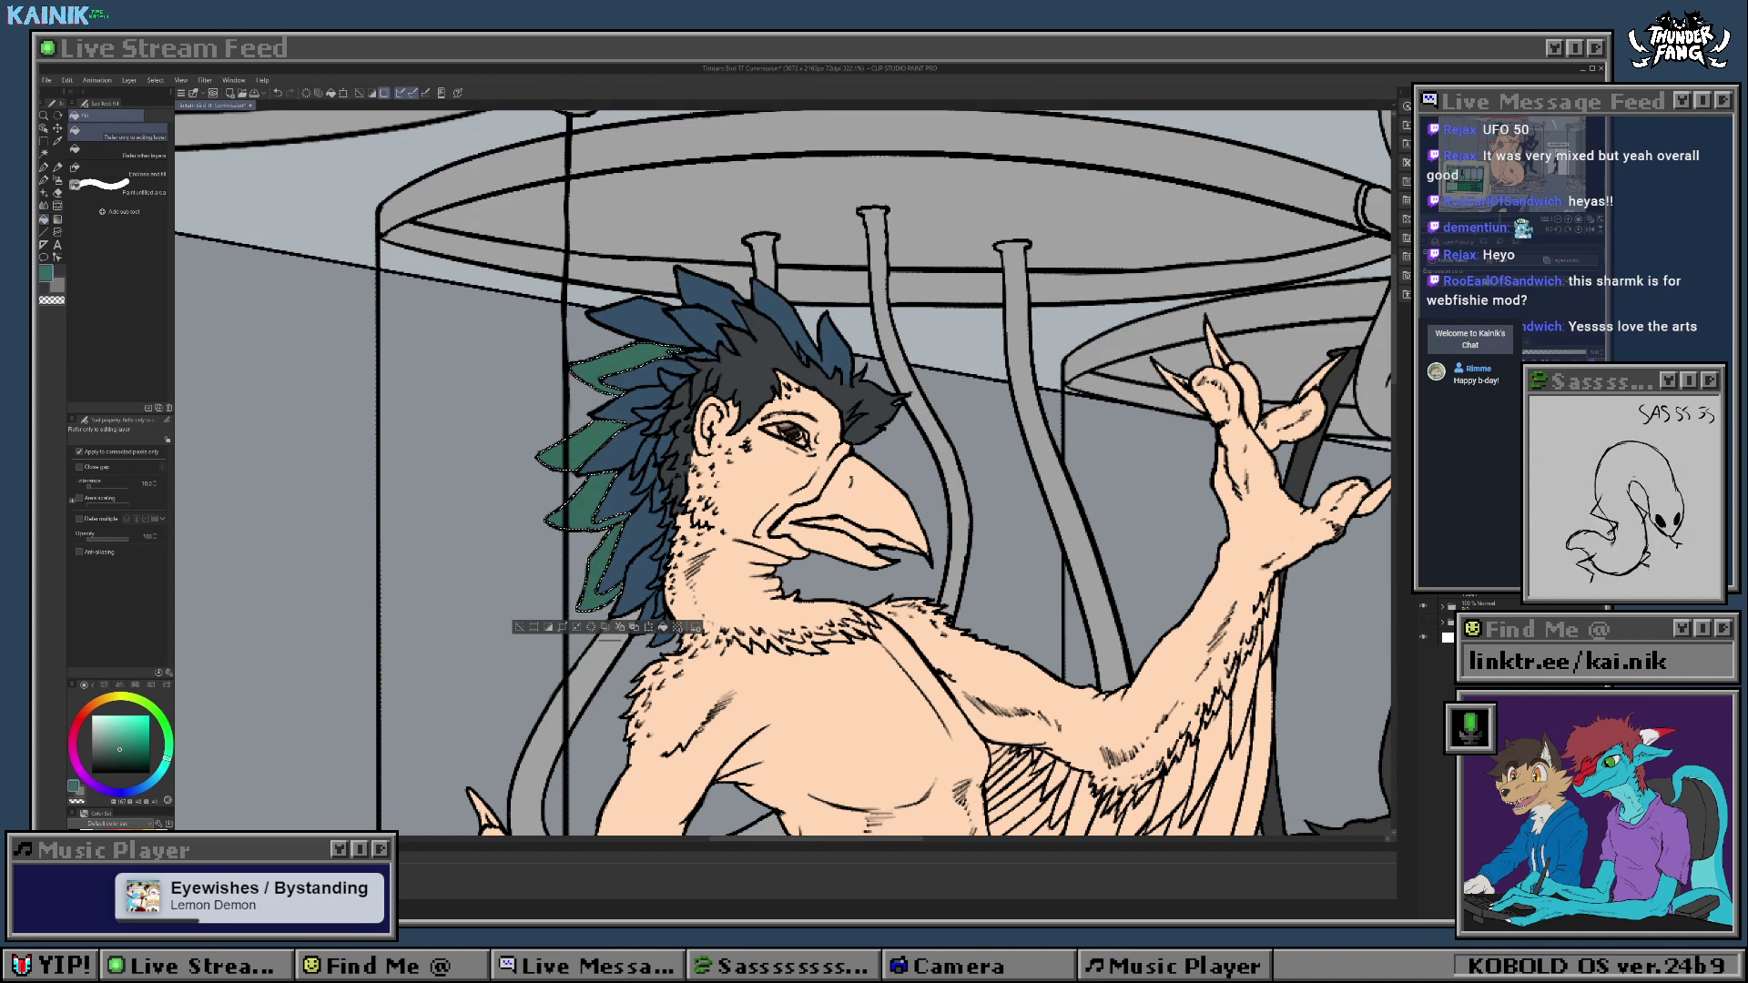
{"action": "key", "text": "ctrl+d"}
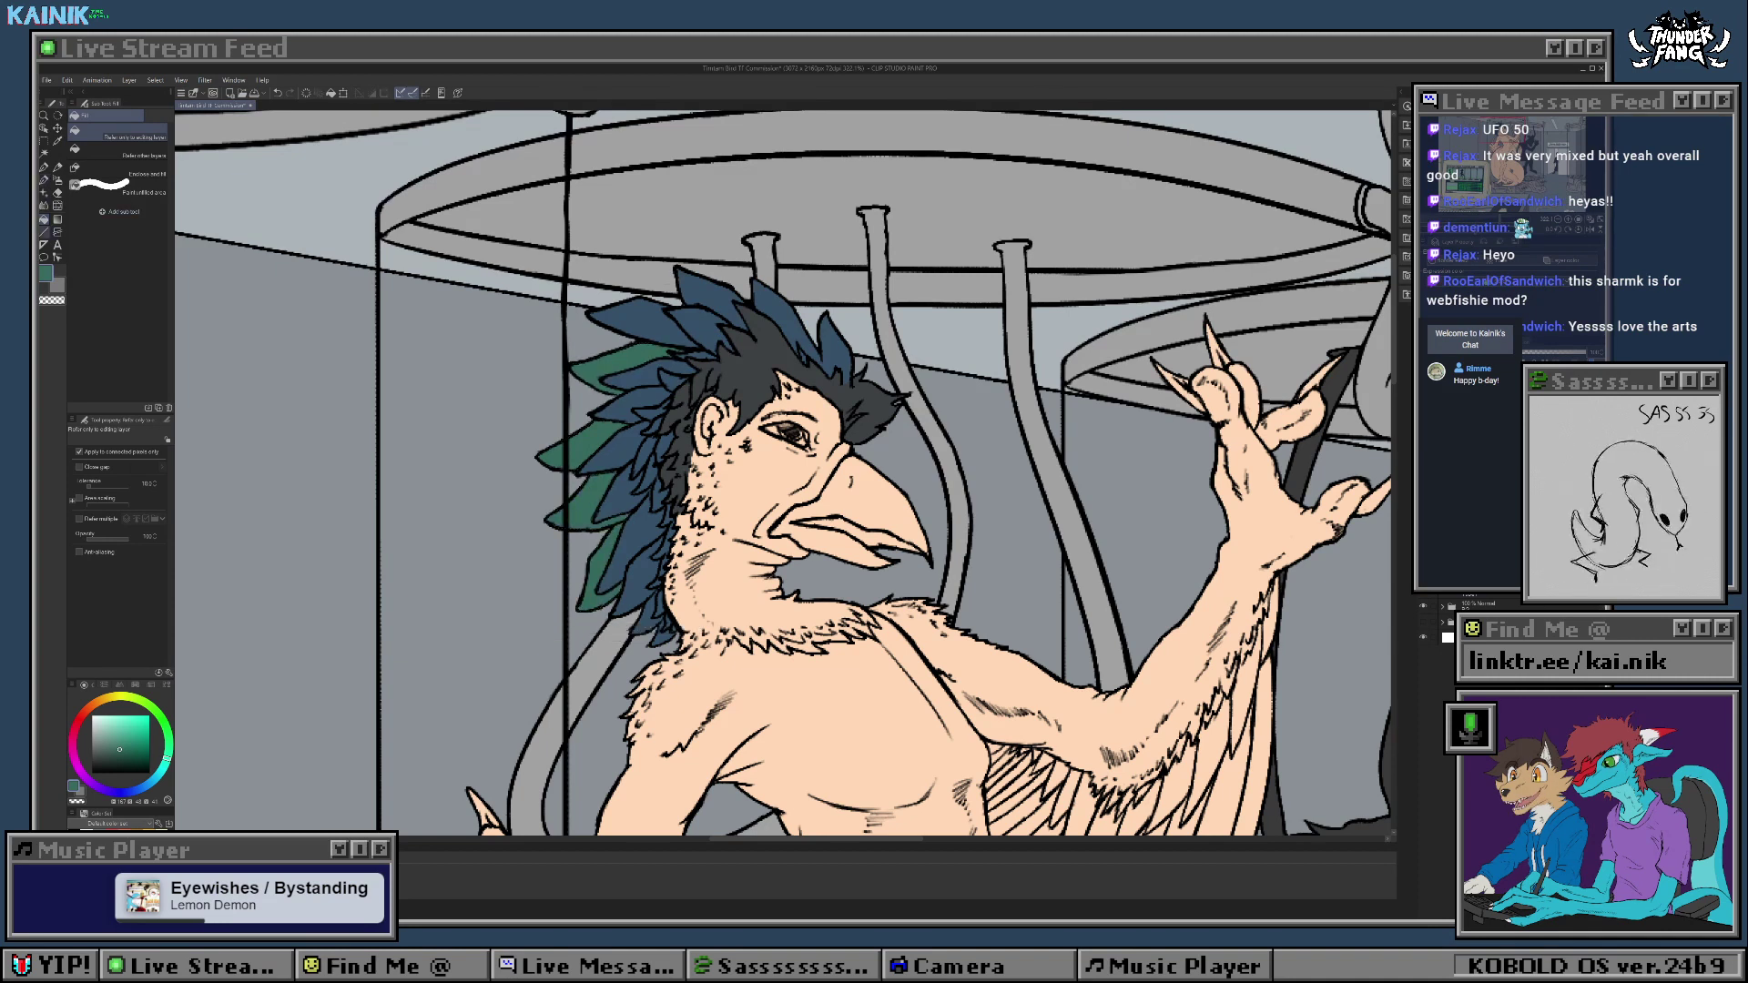
Step: Select the two upper crest feathers, fill them with the same dark green and clear the selection
{"action": "key", "text": "w"}
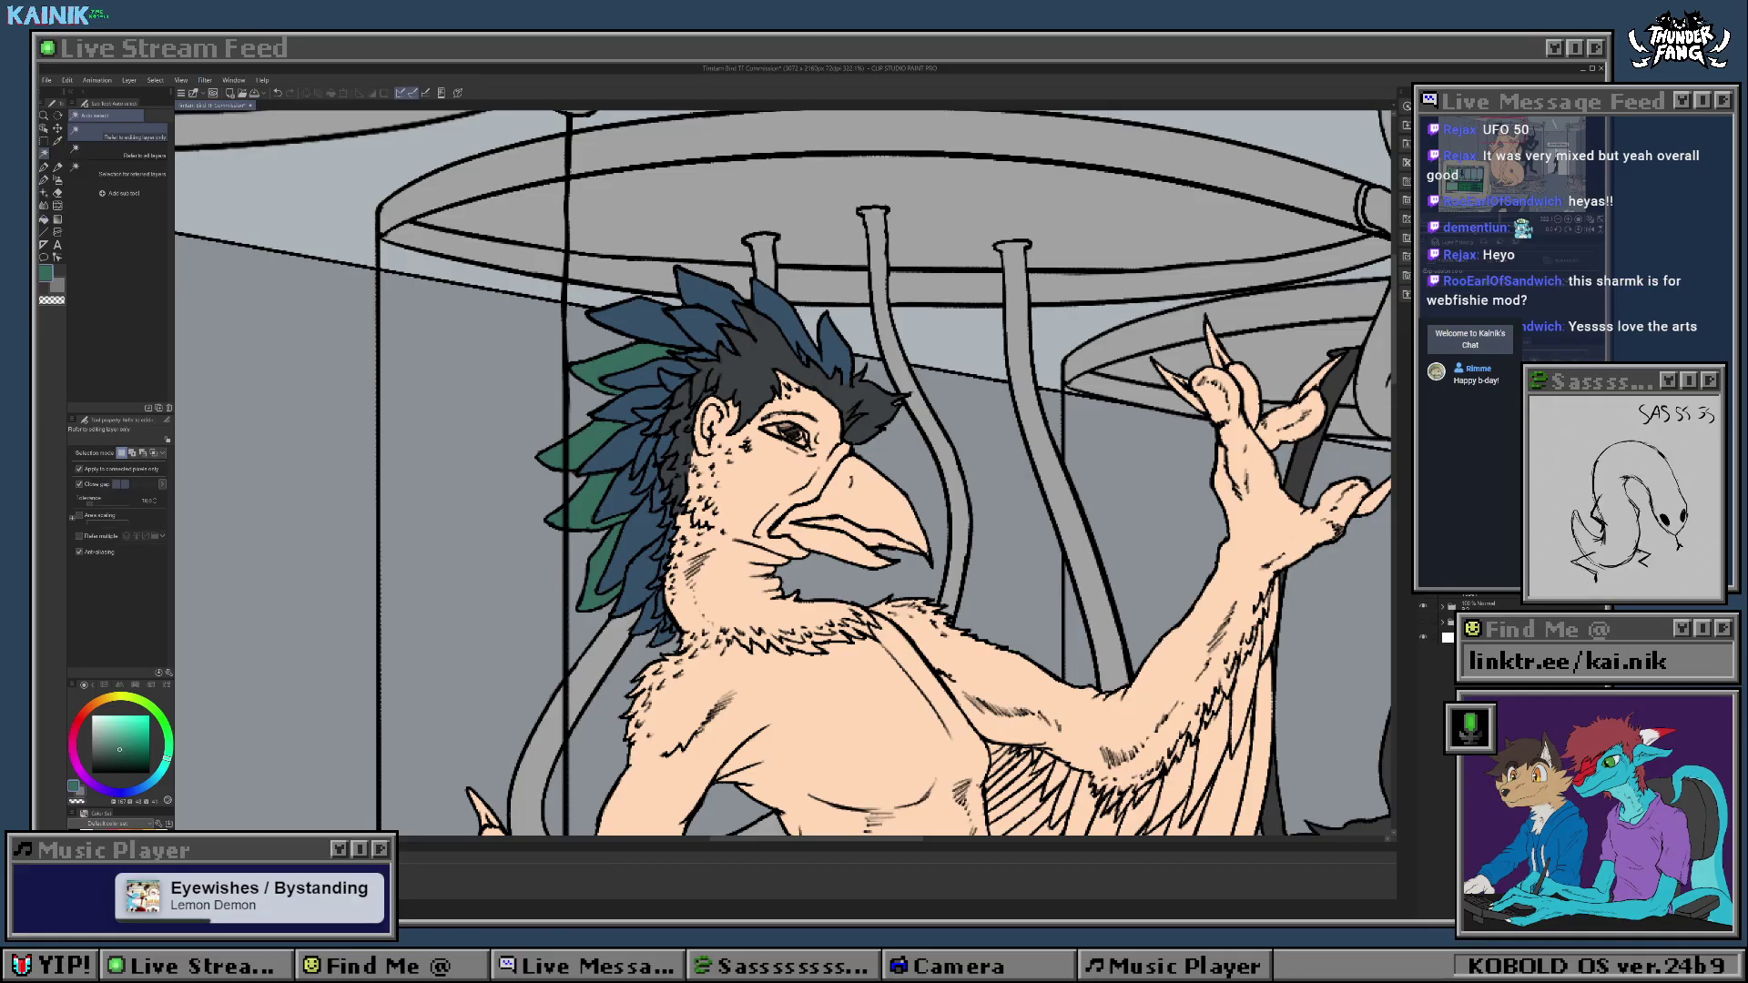
{"action": "left_click", "coordinate": [641, 322]}
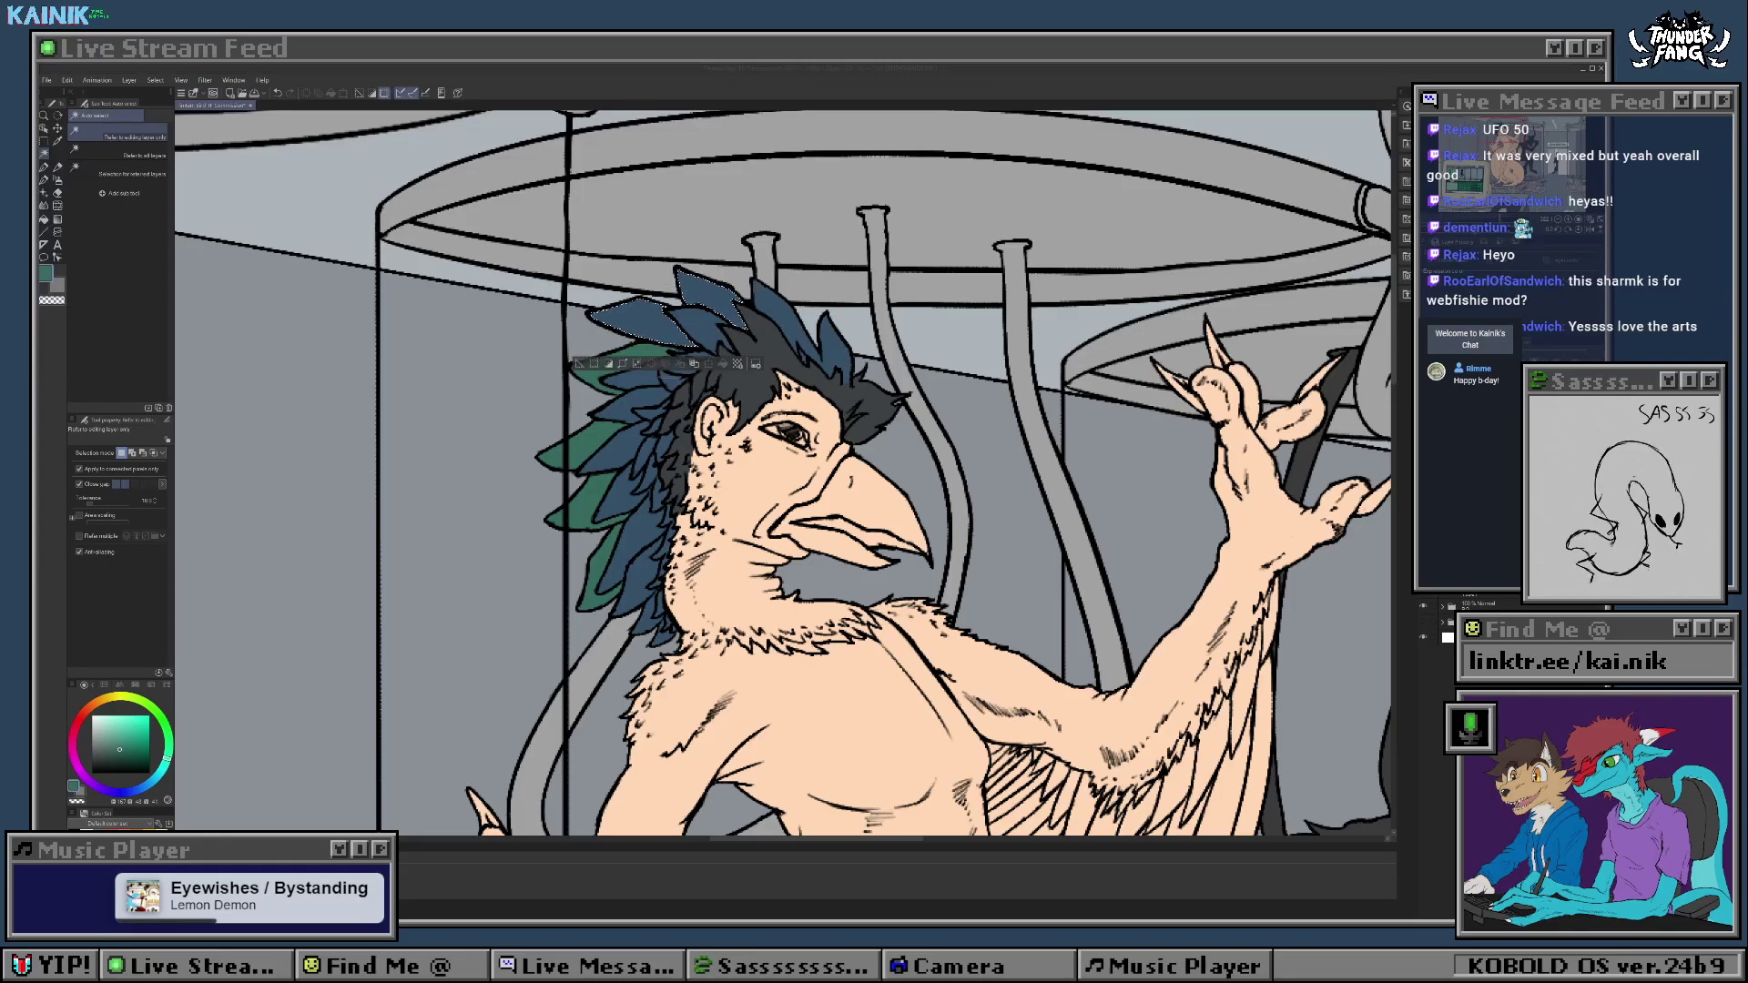
{"action": "key", "text": "Return"}
{"action": "left_click", "coordinate": [45, 220]}
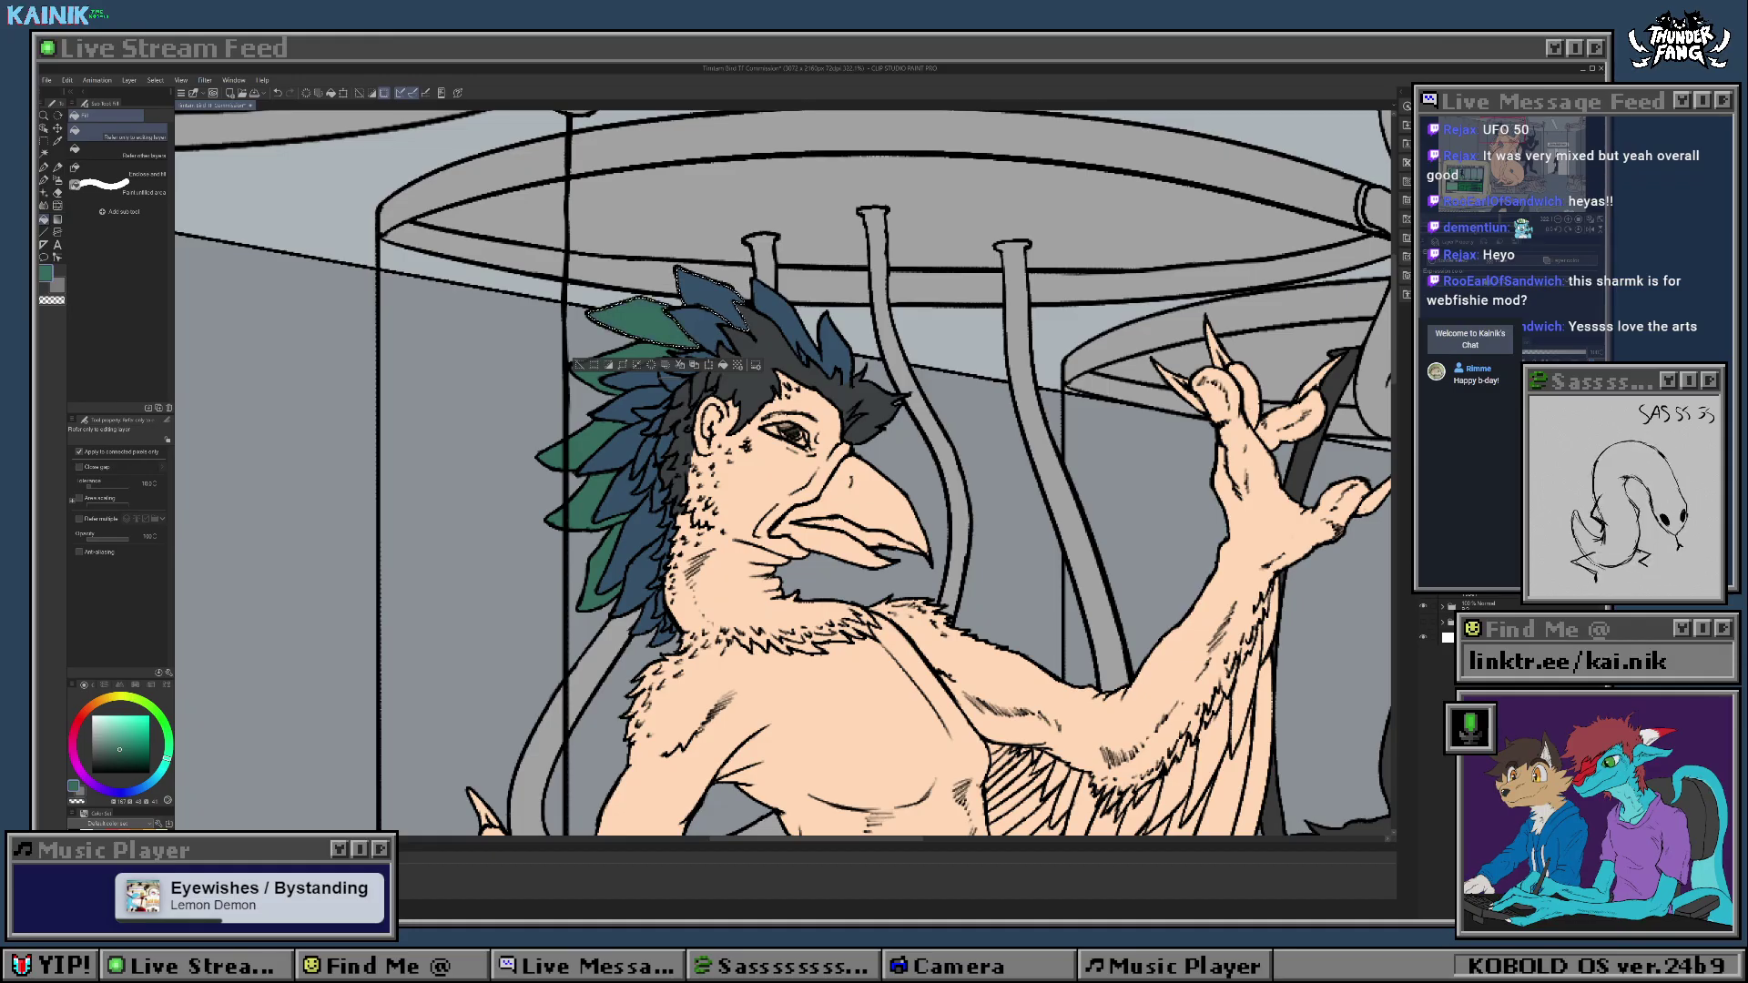
{"action": "left_click", "coordinate": [711, 297]}
{"action": "key", "text": "ctrl+d"}
Step: Fill the two front crest feathers above the head tuft with the same dark green
{"action": "scroll", "coordinate": [778, 442], "scroll_direction": "down", "scroll_amount": 10}
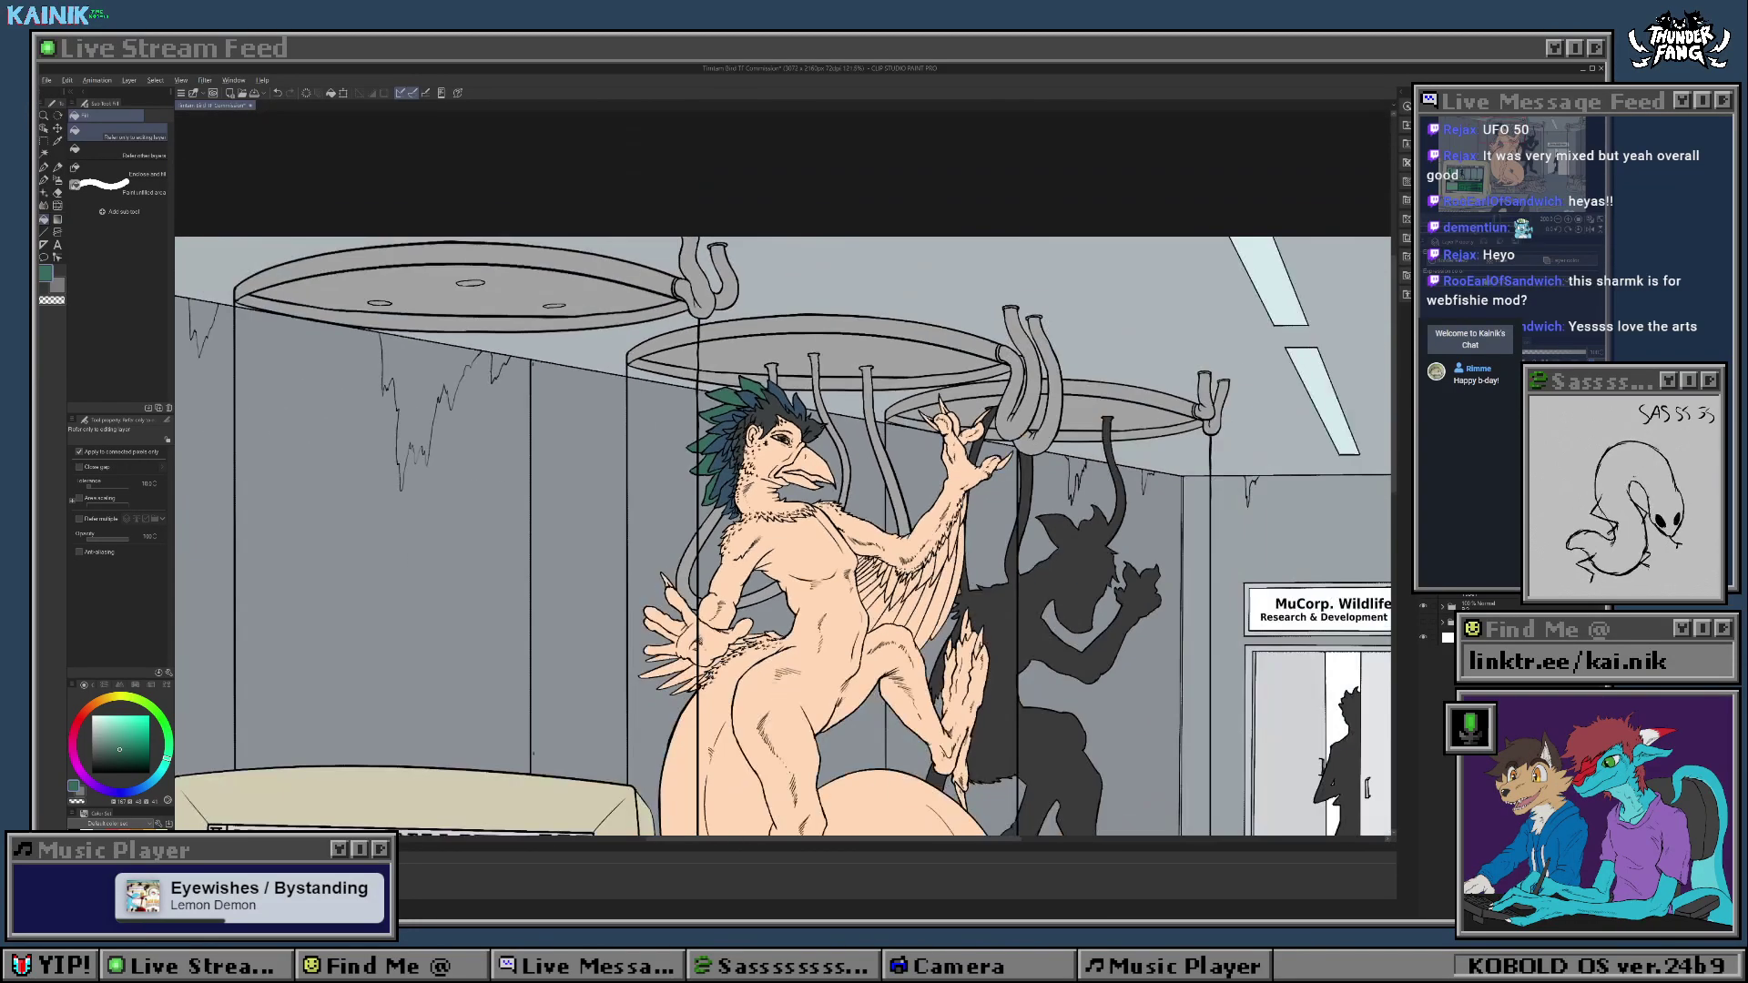
{"action": "scroll", "coordinate": [728, 417], "scroll_direction": "down", "scroll_amount": 6}
{"action": "scroll", "coordinate": [747, 405], "scroll_direction": "up", "scroll_amount": 9}
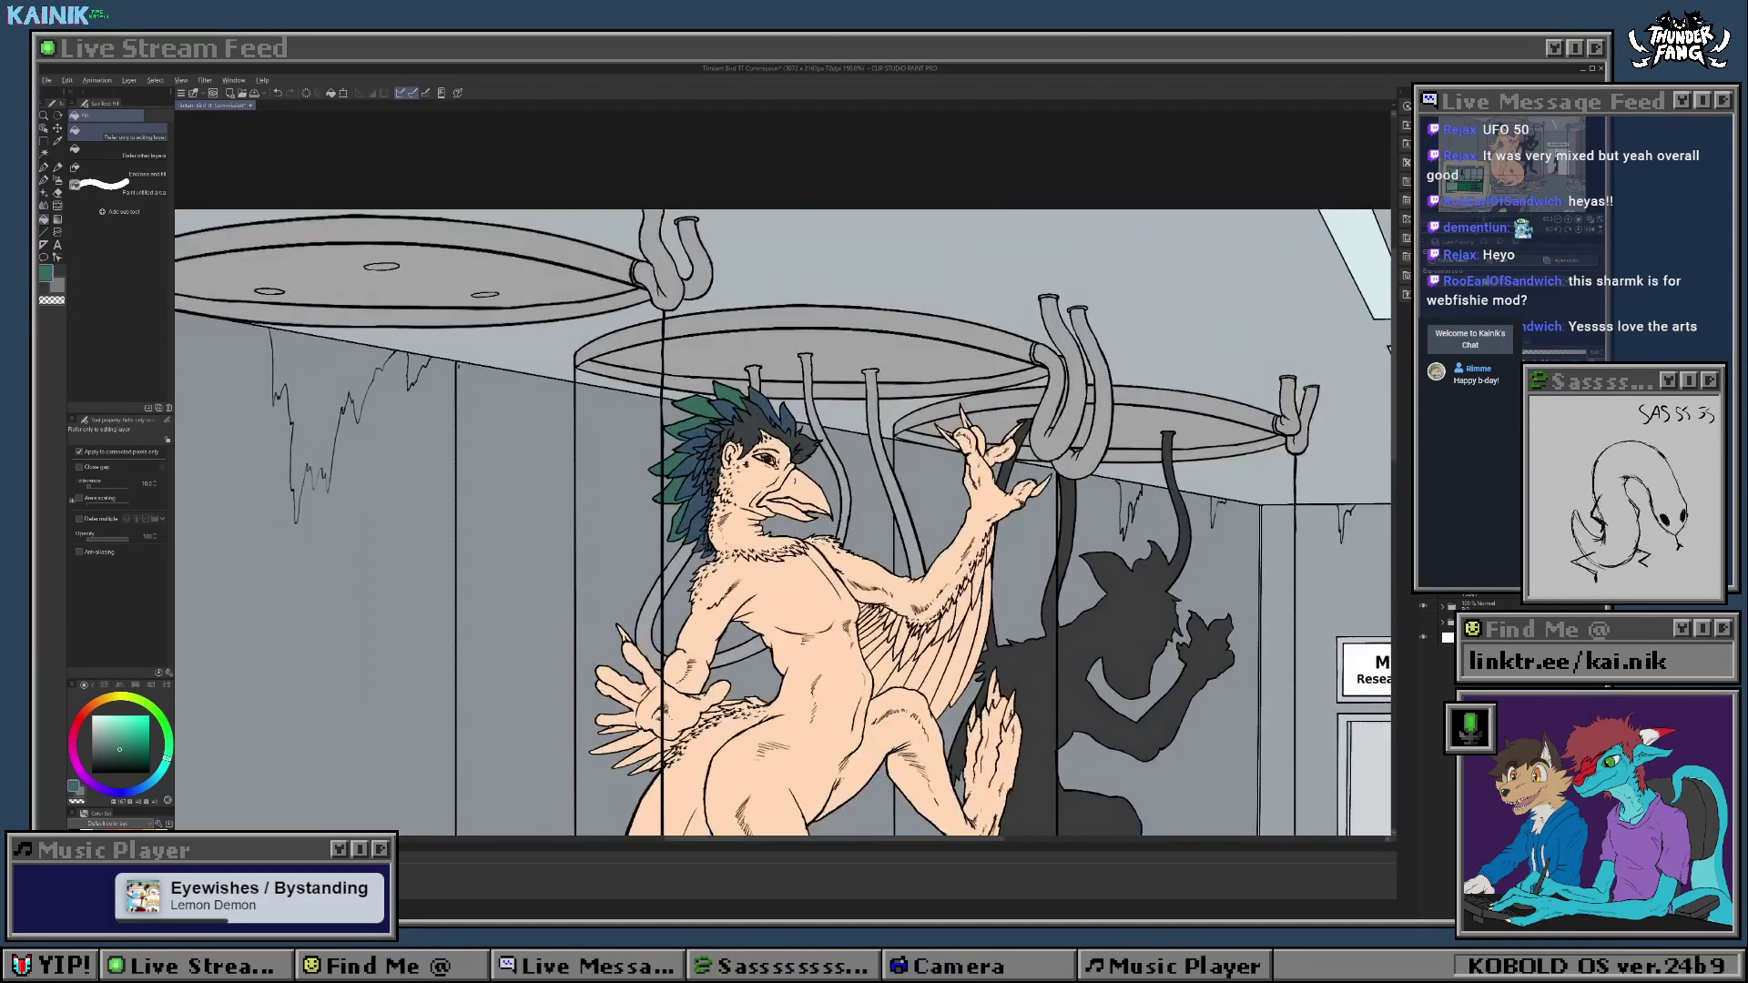
{"action": "key", "text": "ctrl+plus"}
{"action": "key", "text": "ctrl+plus"}
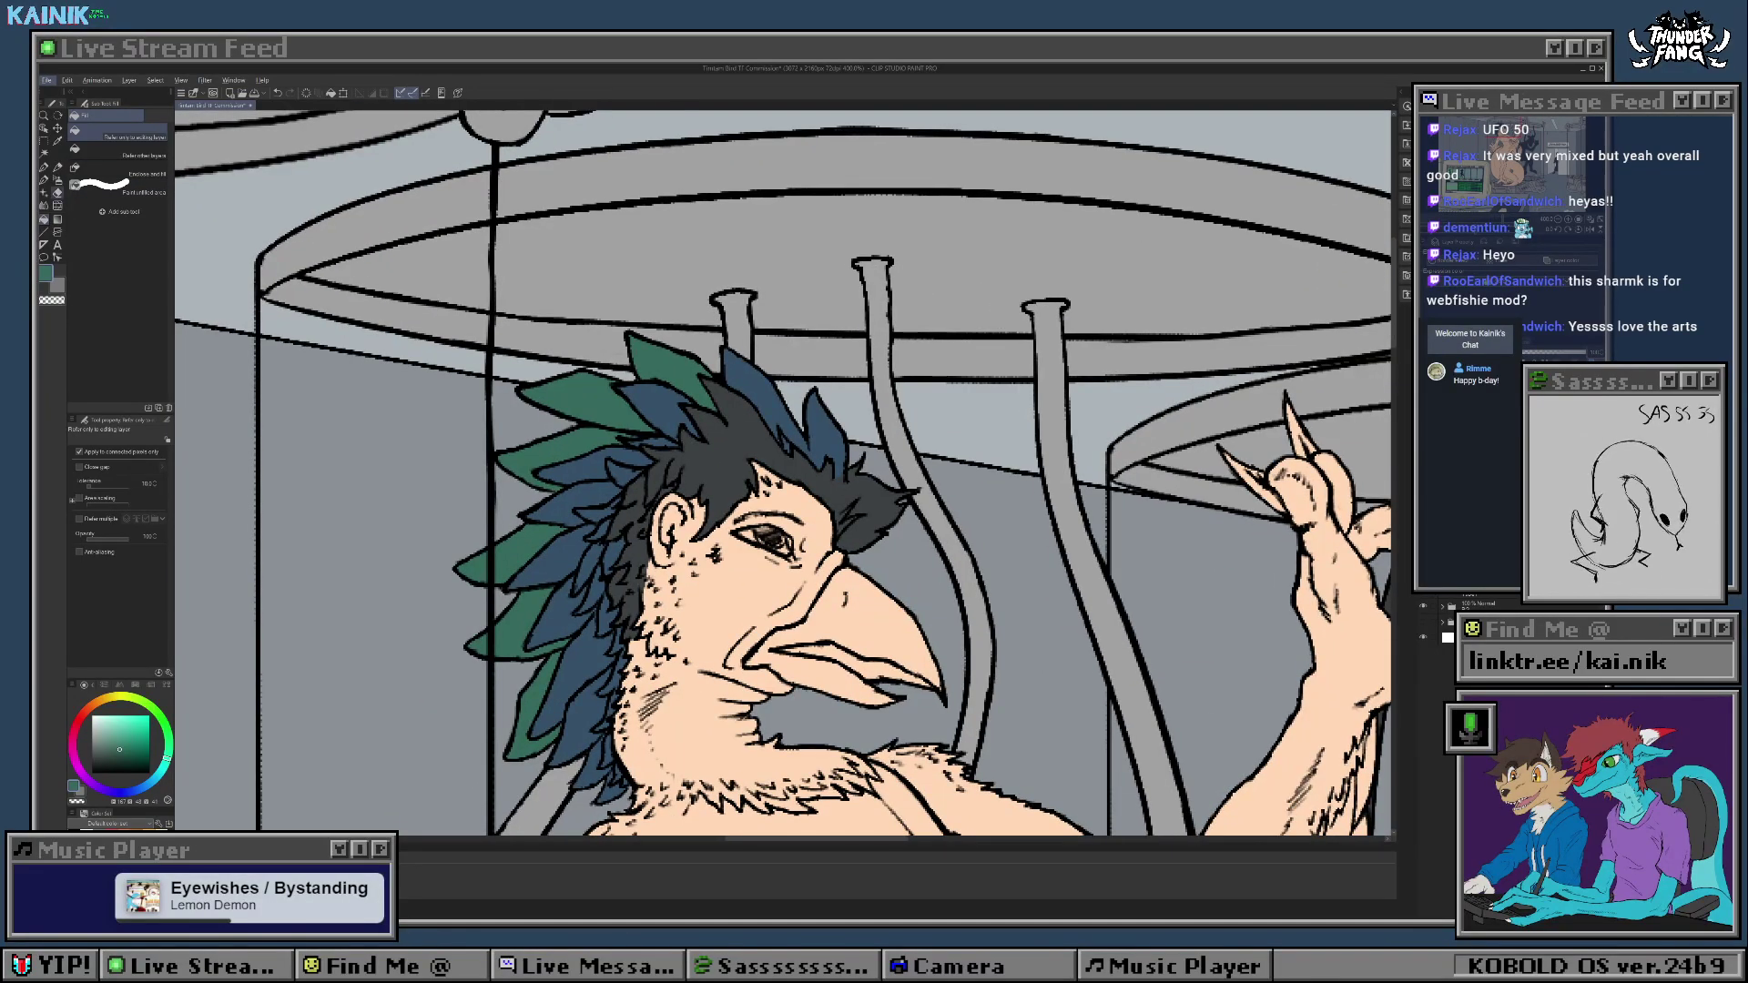
{"action": "left_click", "coordinate": [774, 408]}
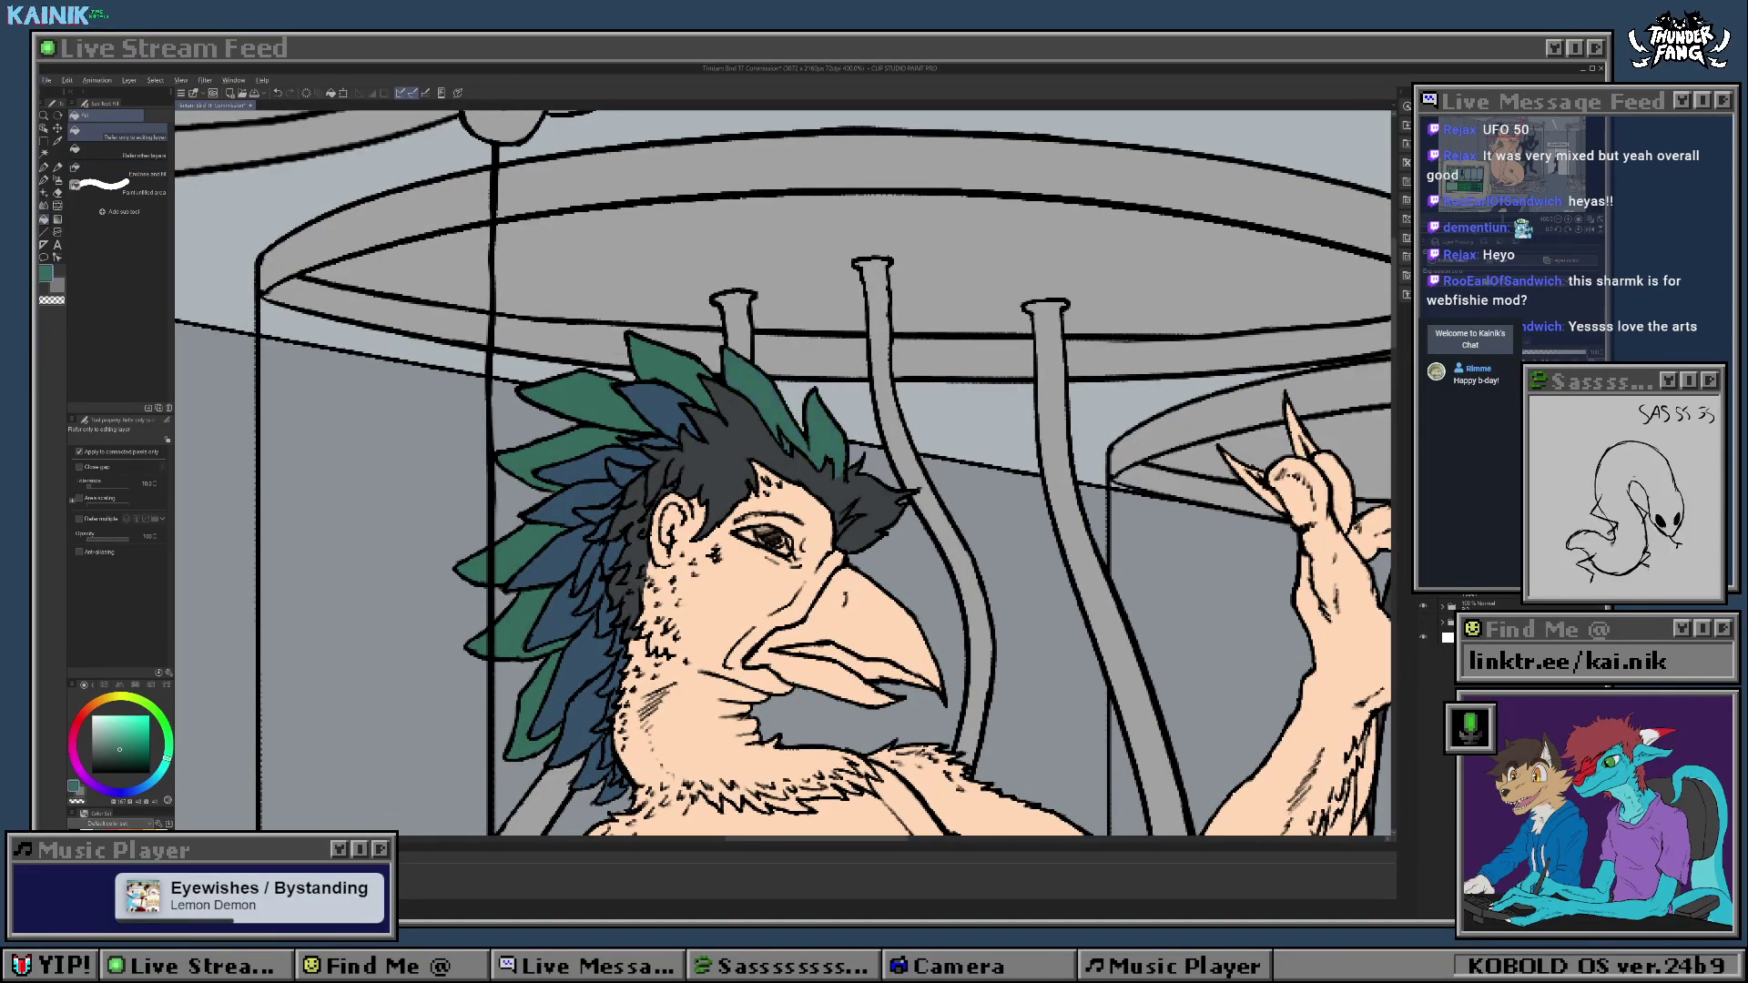
Step: Check how the green outer crest feathers look in the full picture and up close
{"action": "key", "text": "ctrl+minus"}
{"action": "key", "text": "ctrl+minus"}
{"action": "key", "text": "ctrl+minus"}
{"action": "key", "text": "ctrl+plus"}
{"action": "key", "text": "ctrl+plus"}
{"action": "key", "text": "ctrl+plus"}
{"action": "key", "text": "ctrl+plus"}
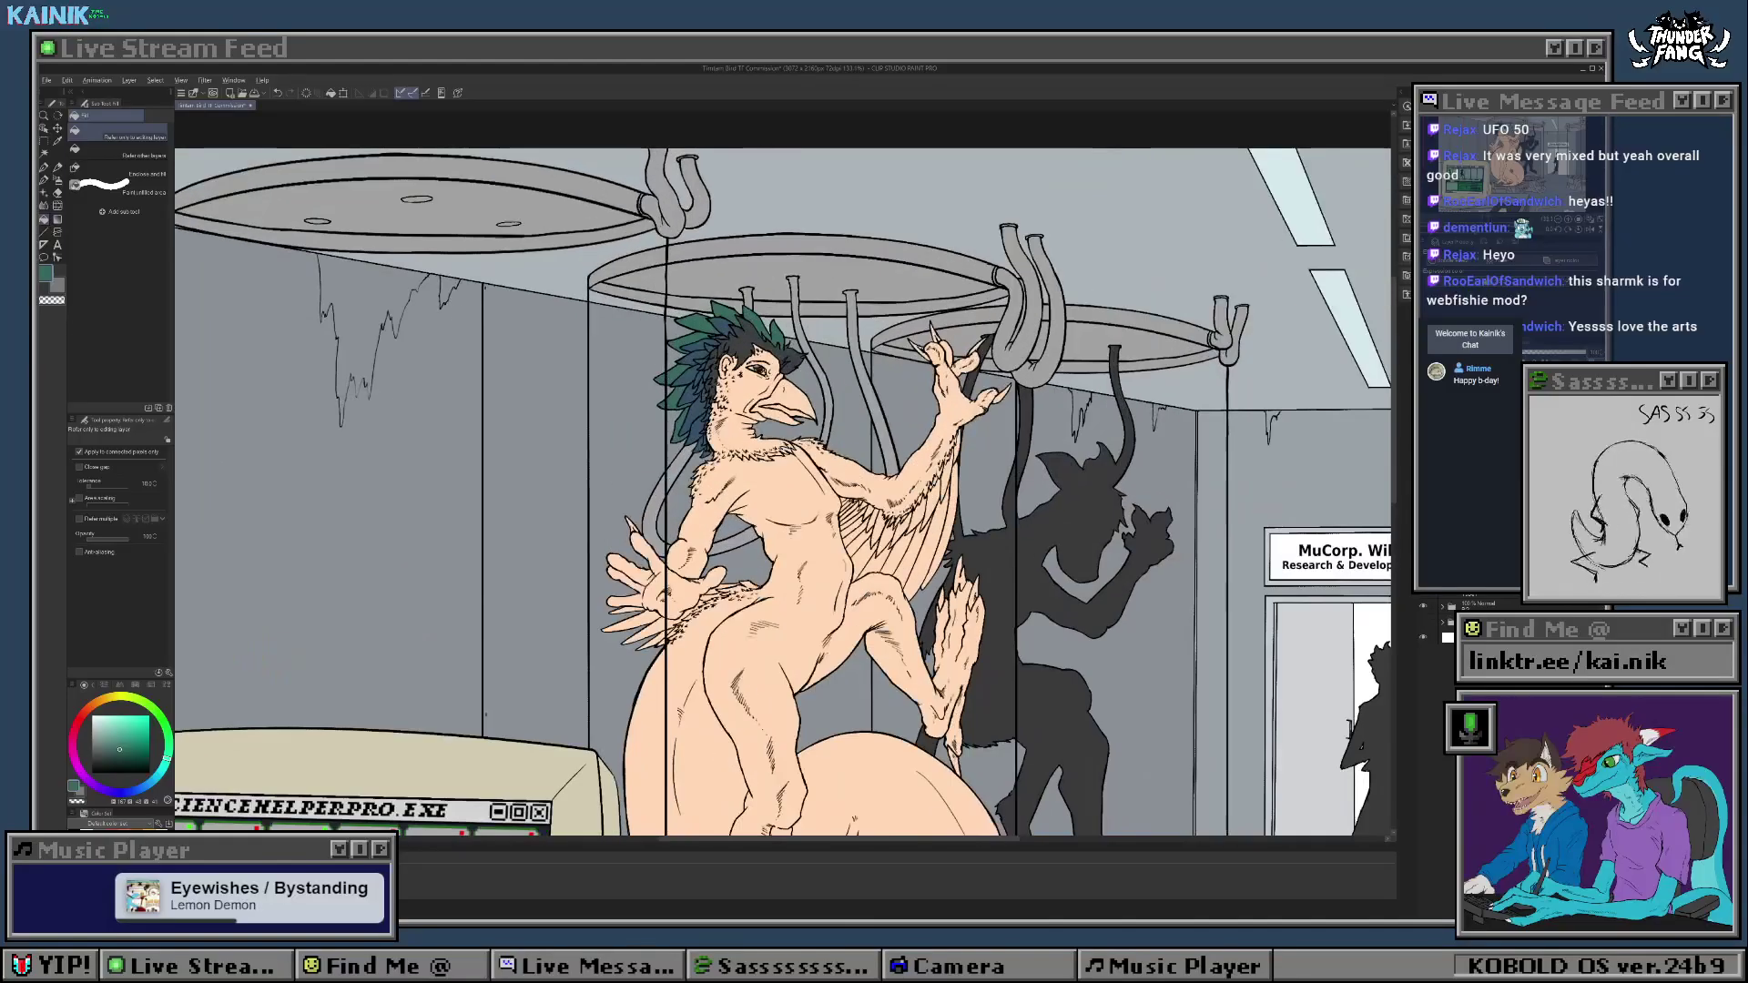
{"action": "key", "text": "ctrl+plus"}
{"action": "key", "text": "ctrl+plus"}
{"action": "key", "text": "ctrl+plus"}
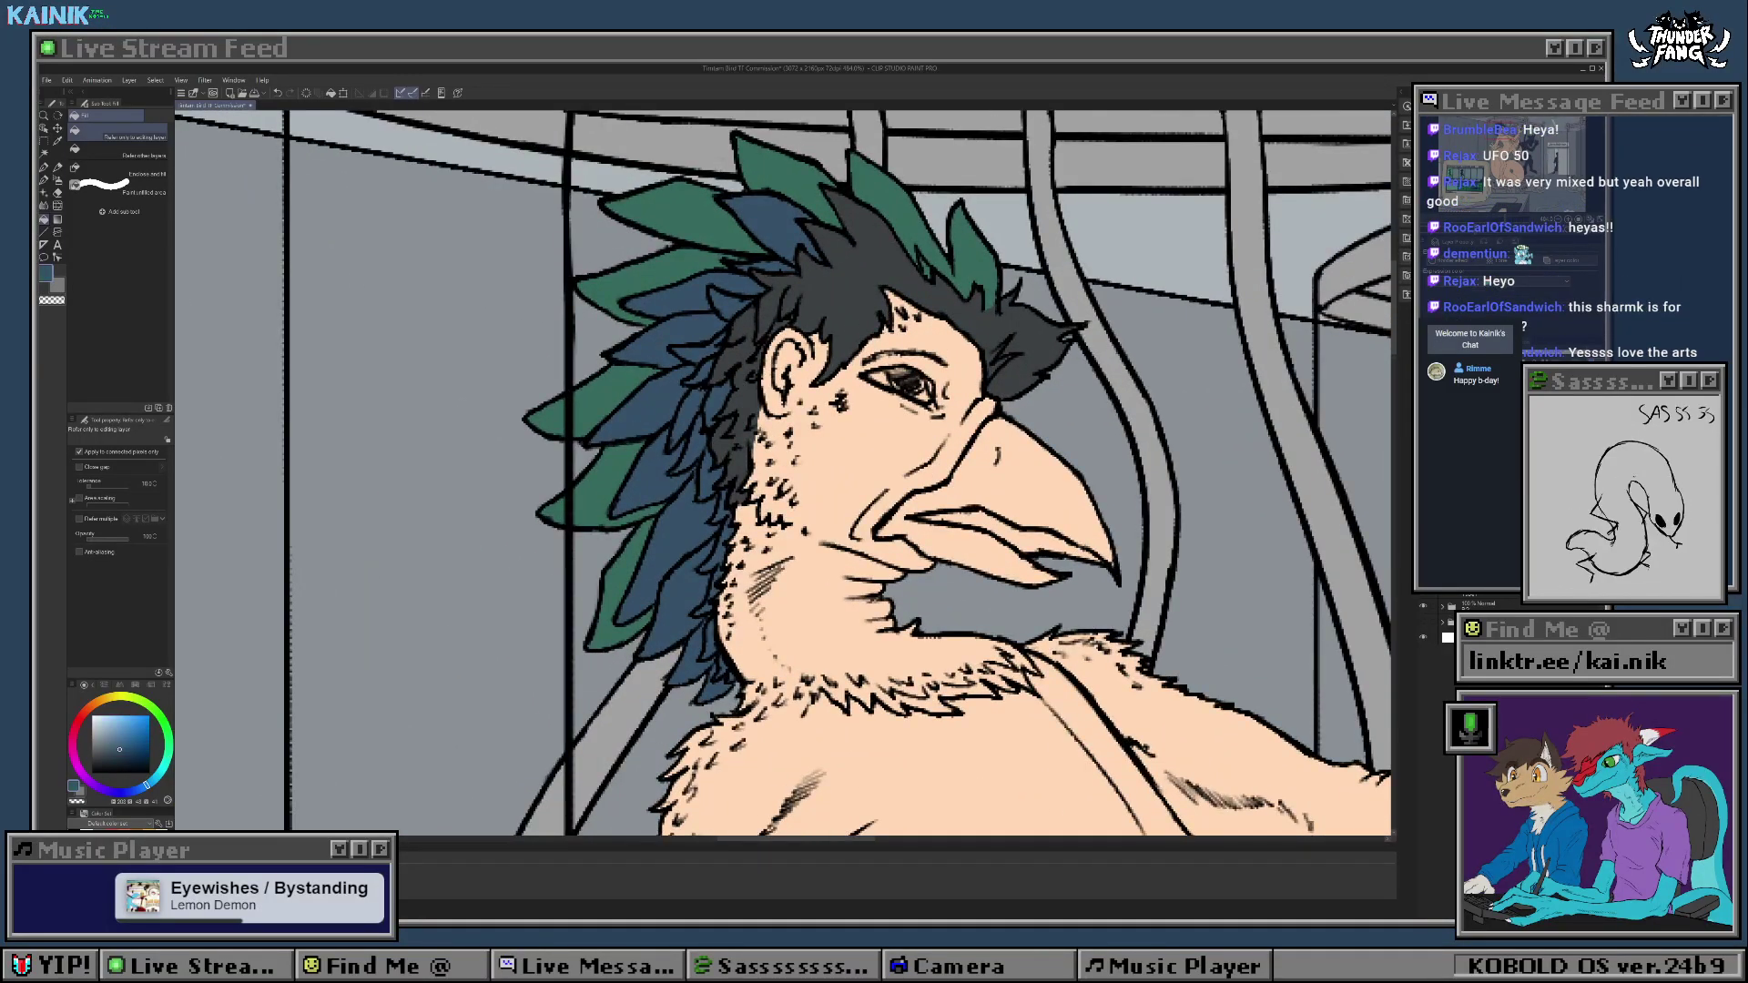
Step: Choose a more violet blue and select the small innermost crest feathers along the back of the head and neck
{"action": "left_click_drag", "start_coordinate": [146, 785], "coordinate": [138, 790]}
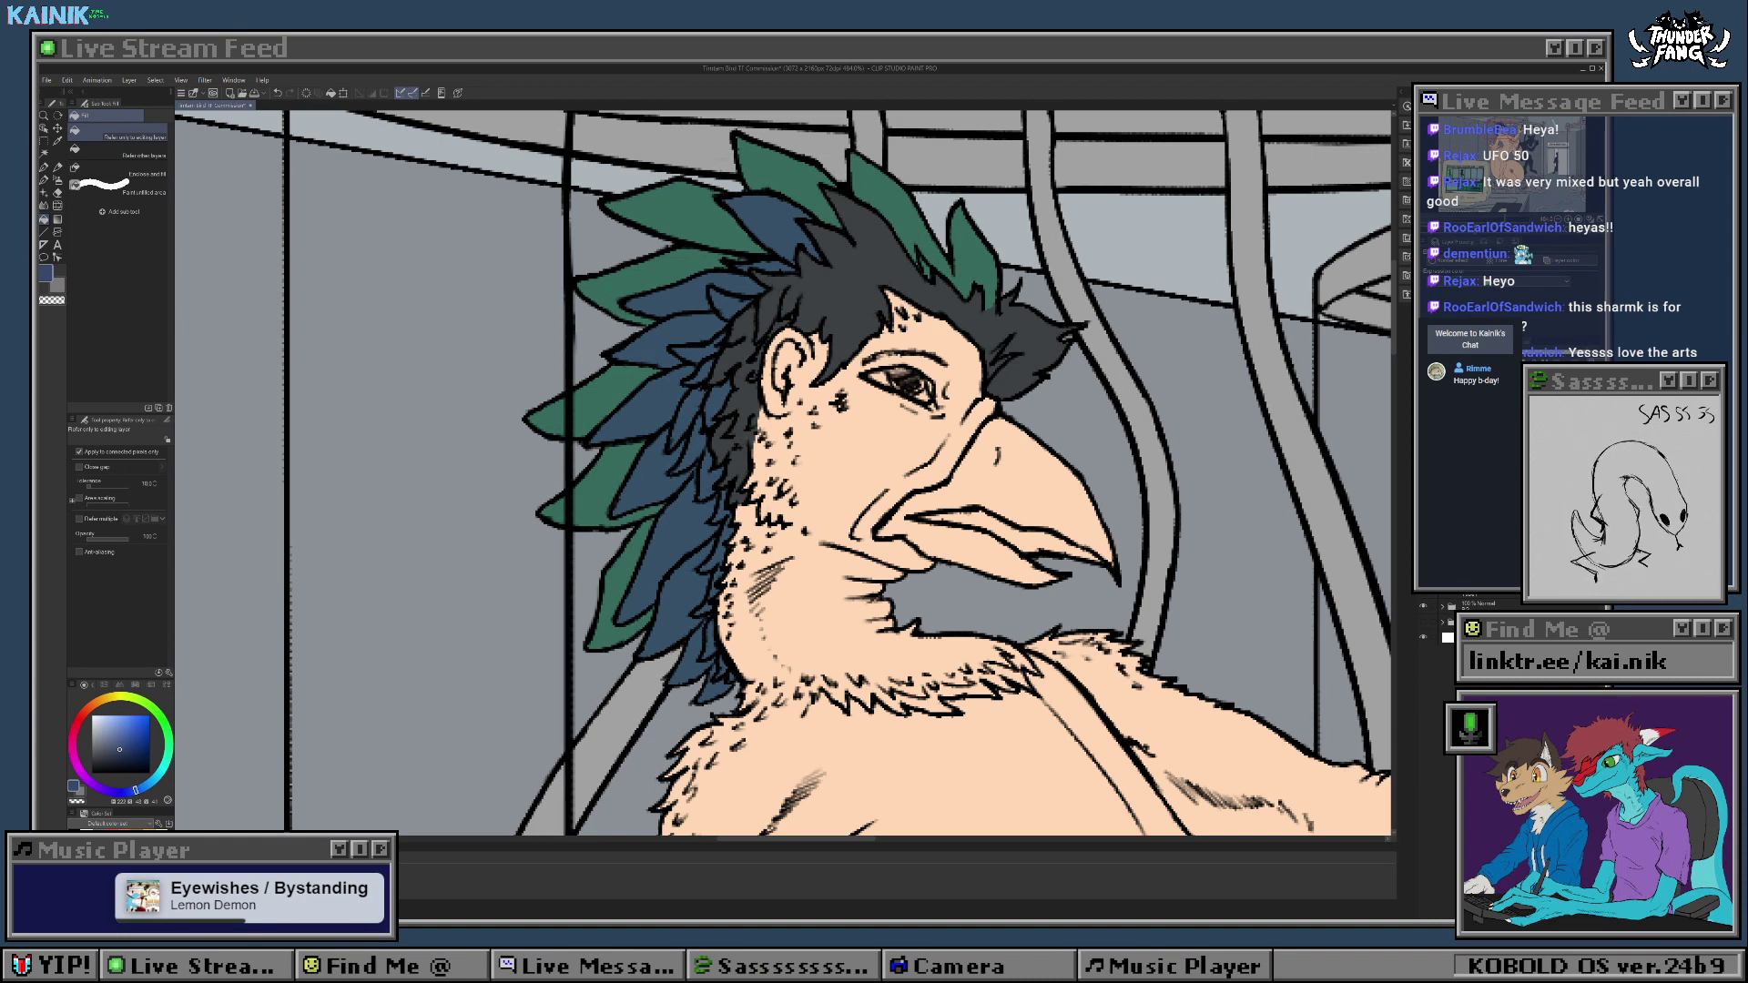
{"action": "key", "text": "w"}
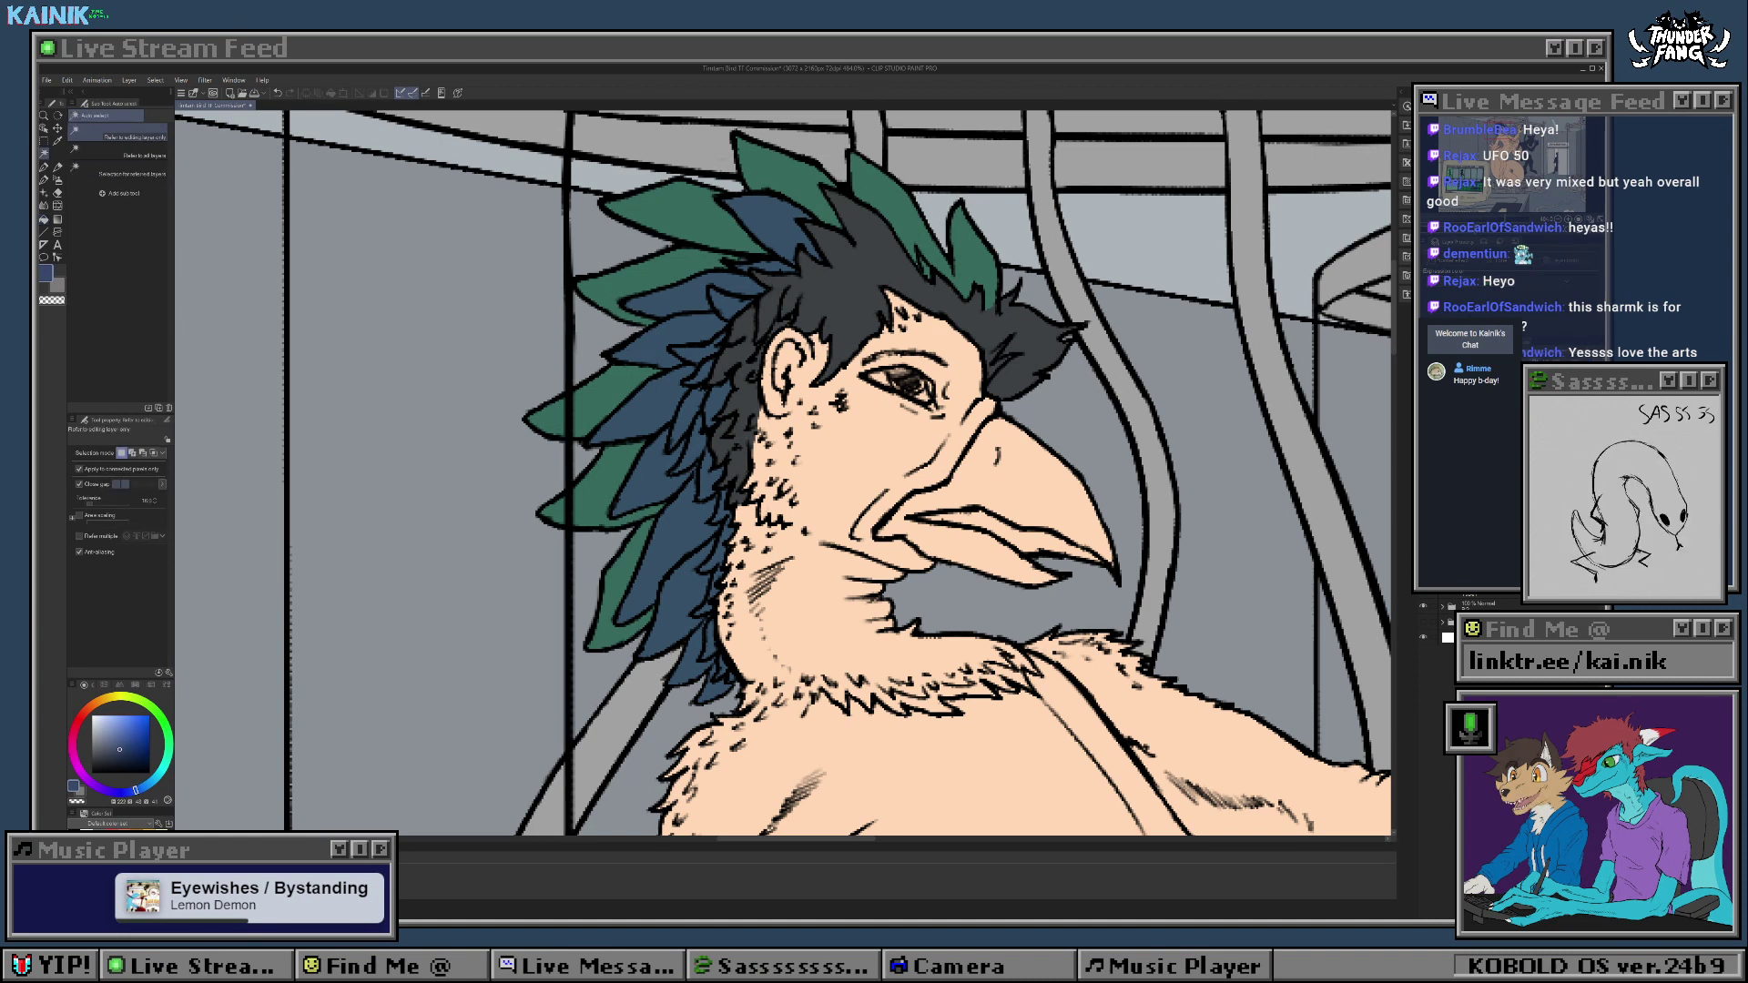
{"action": "left_click", "coordinate": [688, 417]}
{"action": "left_click", "coordinate": [716, 403], "text": "shift"}
{"action": "left_click", "coordinate": [696, 449], "text": "shift"}
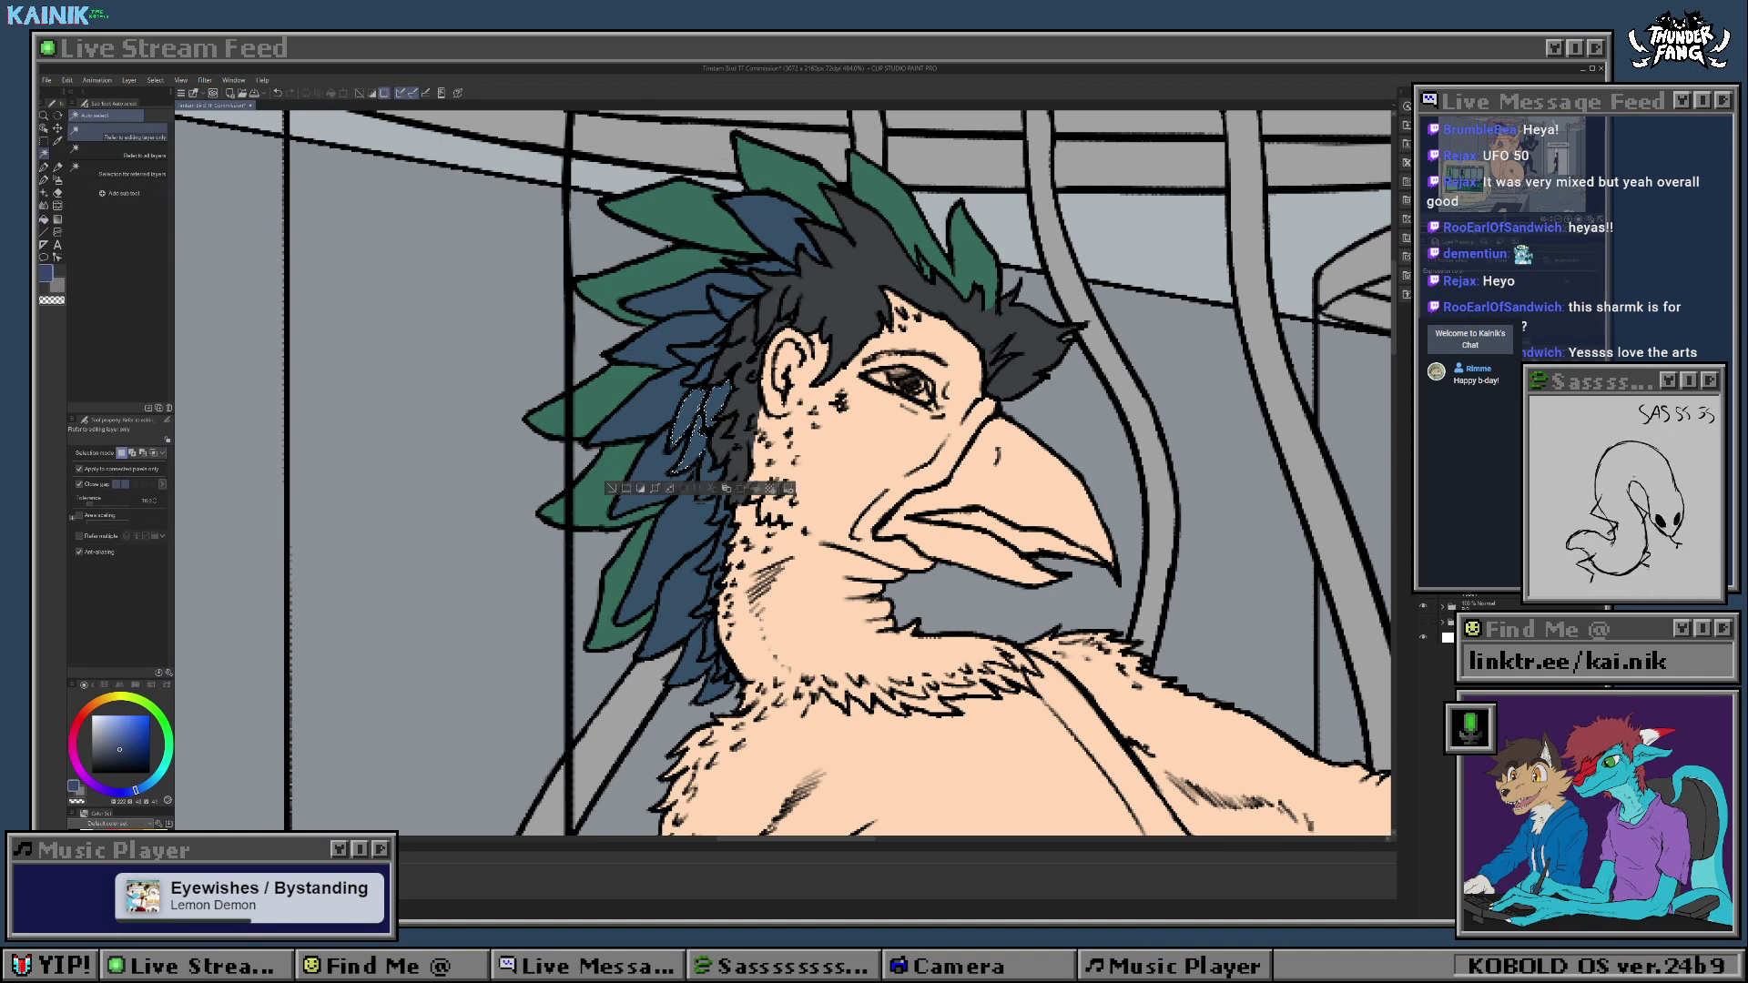
{"action": "left_click", "coordinate": [707, 480], "text": "shift"}
{"action": "left_click", "coordinate": [722, 505], "text": "shift"}
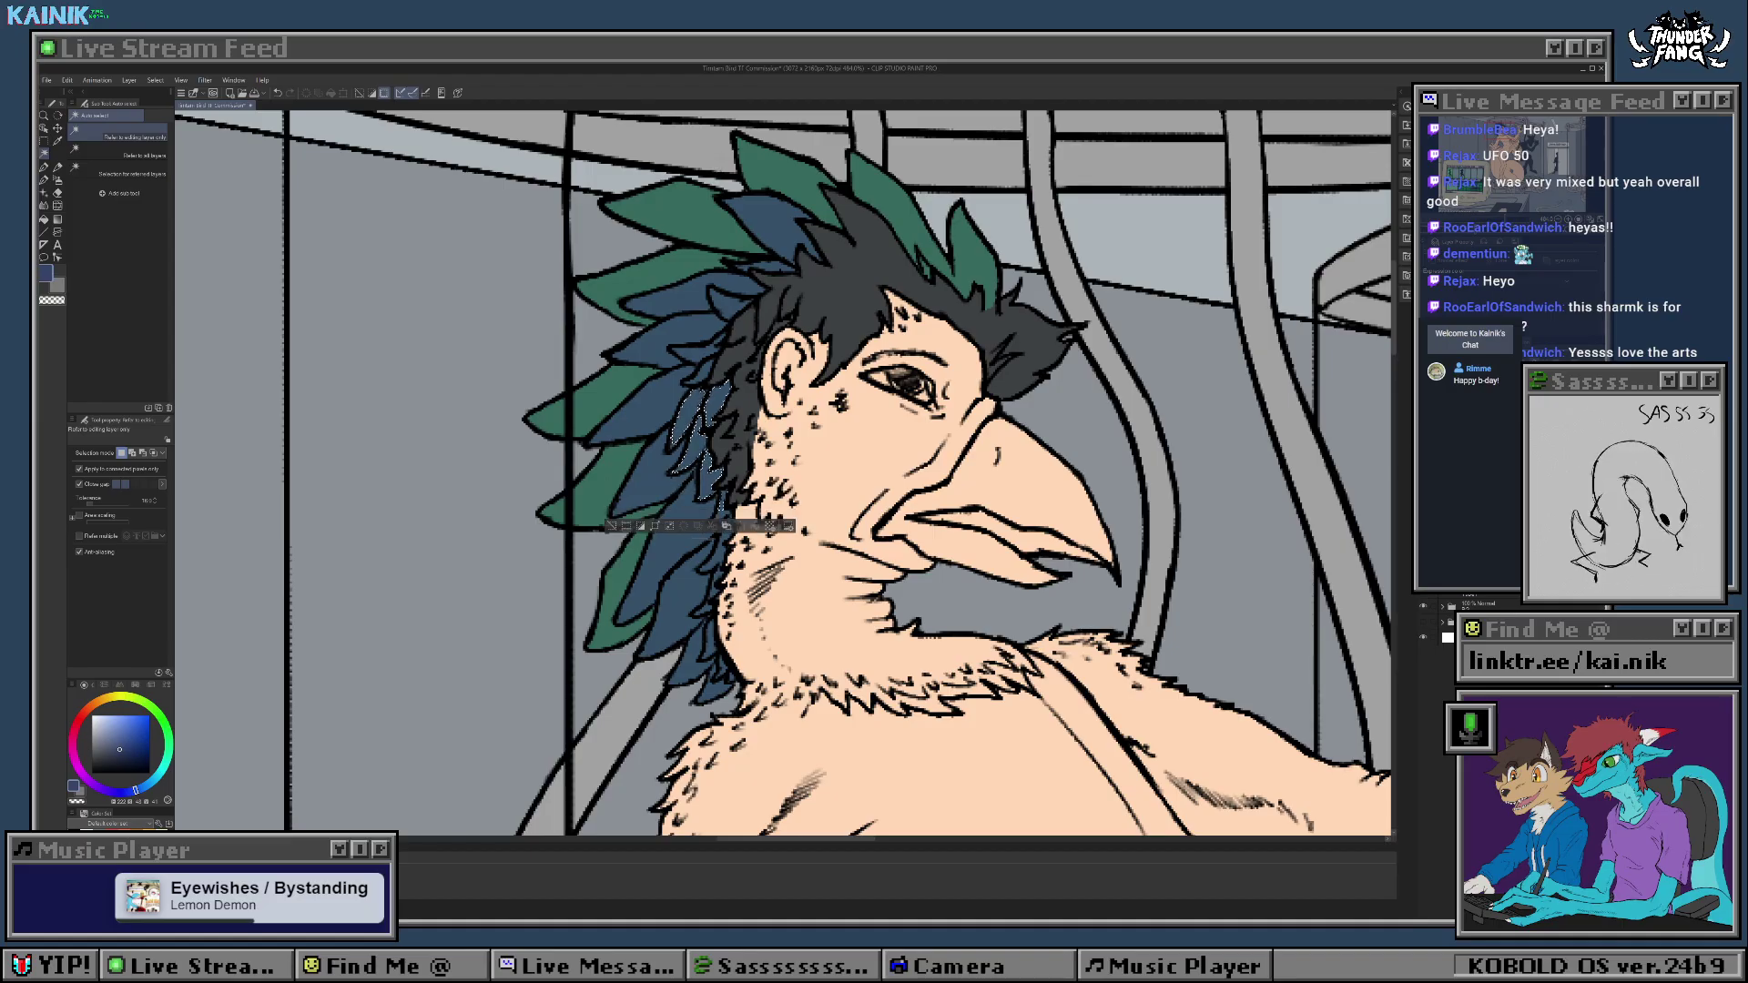
{"action": "left_click", "coordinate": [721, 548], "text": "shift"}
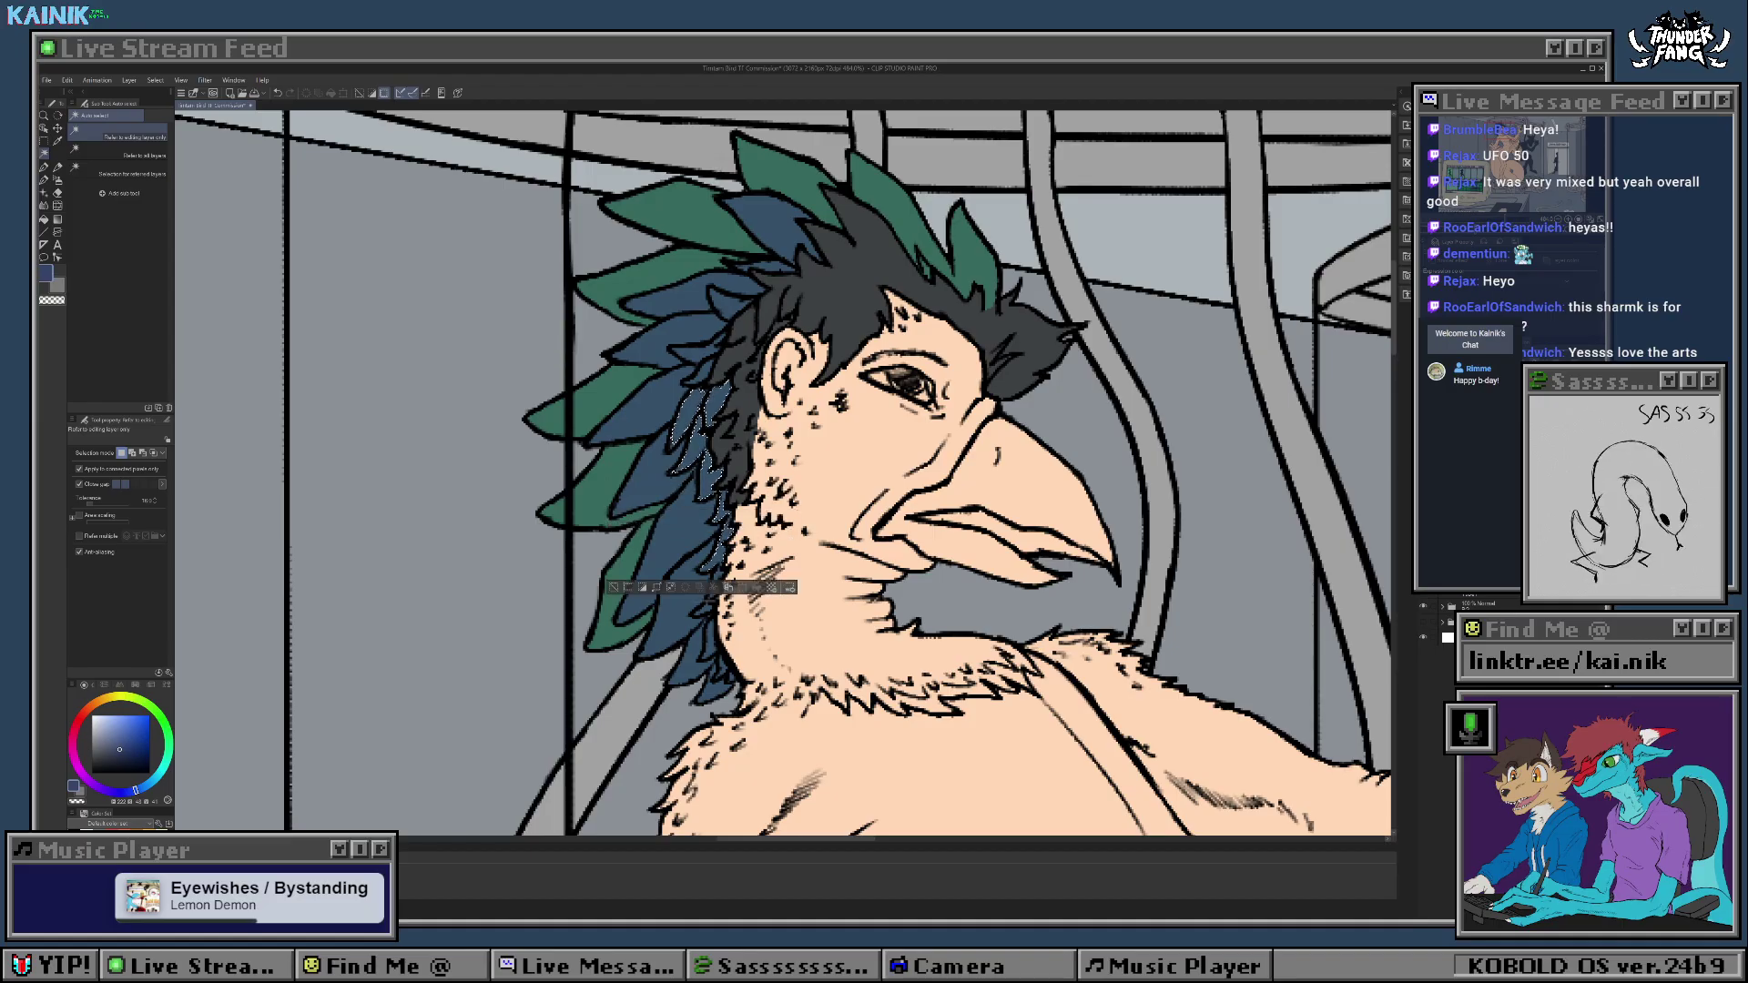
{"action": "left_click", "coordinate": [727, 303], "text": "shift"}
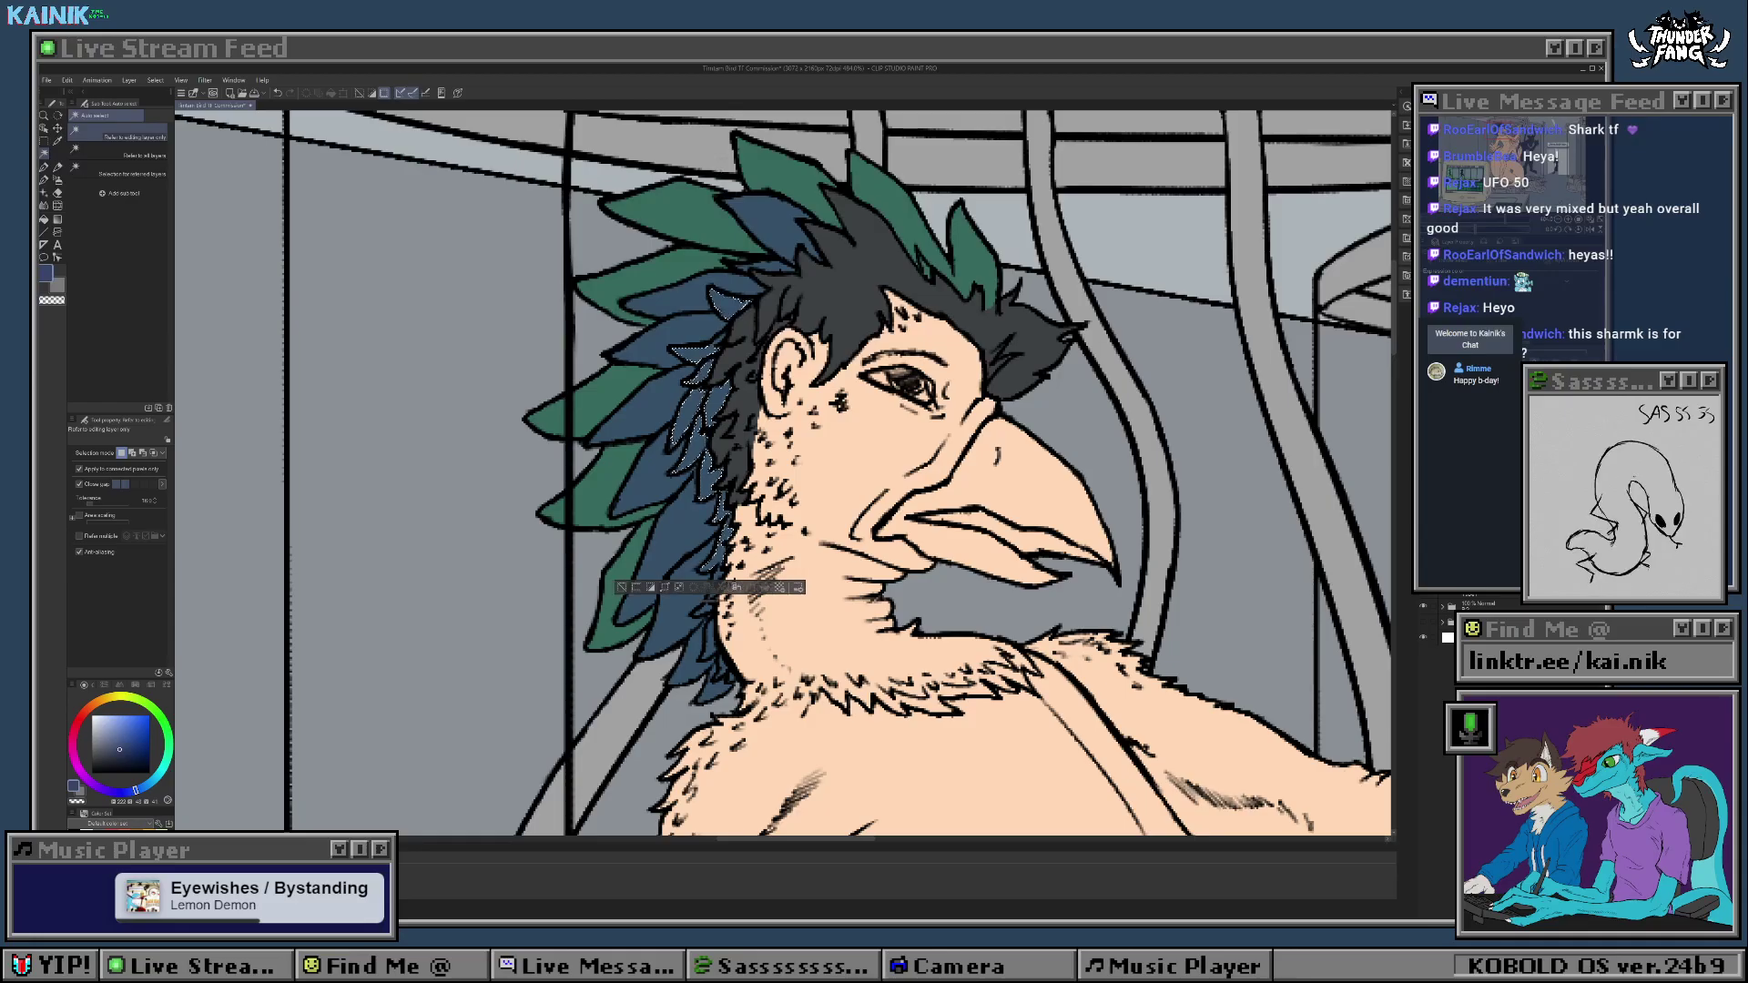
{"action": "left_click", "coordinate": [705, 608], "text": "shift"}
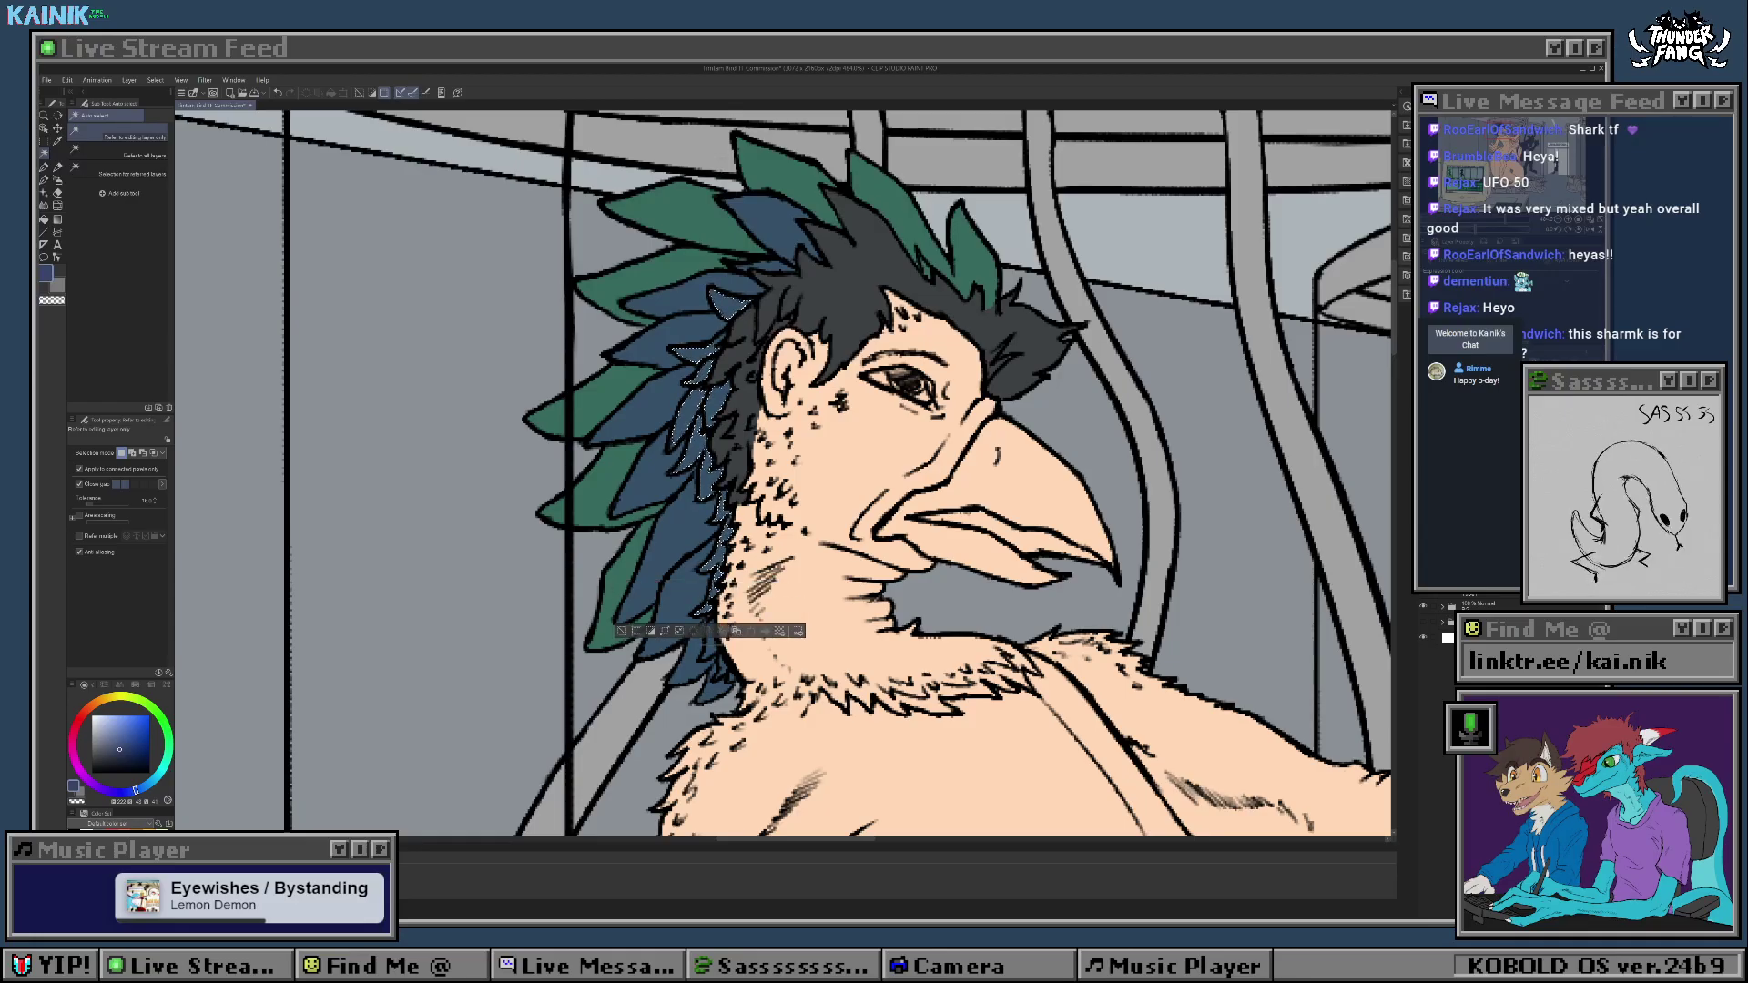
{"action": "left_click", "coordinate": [709, 645], "text": "shift"}
{"action": "left_click", "coordinate": [717, 655], "text": "shift"}
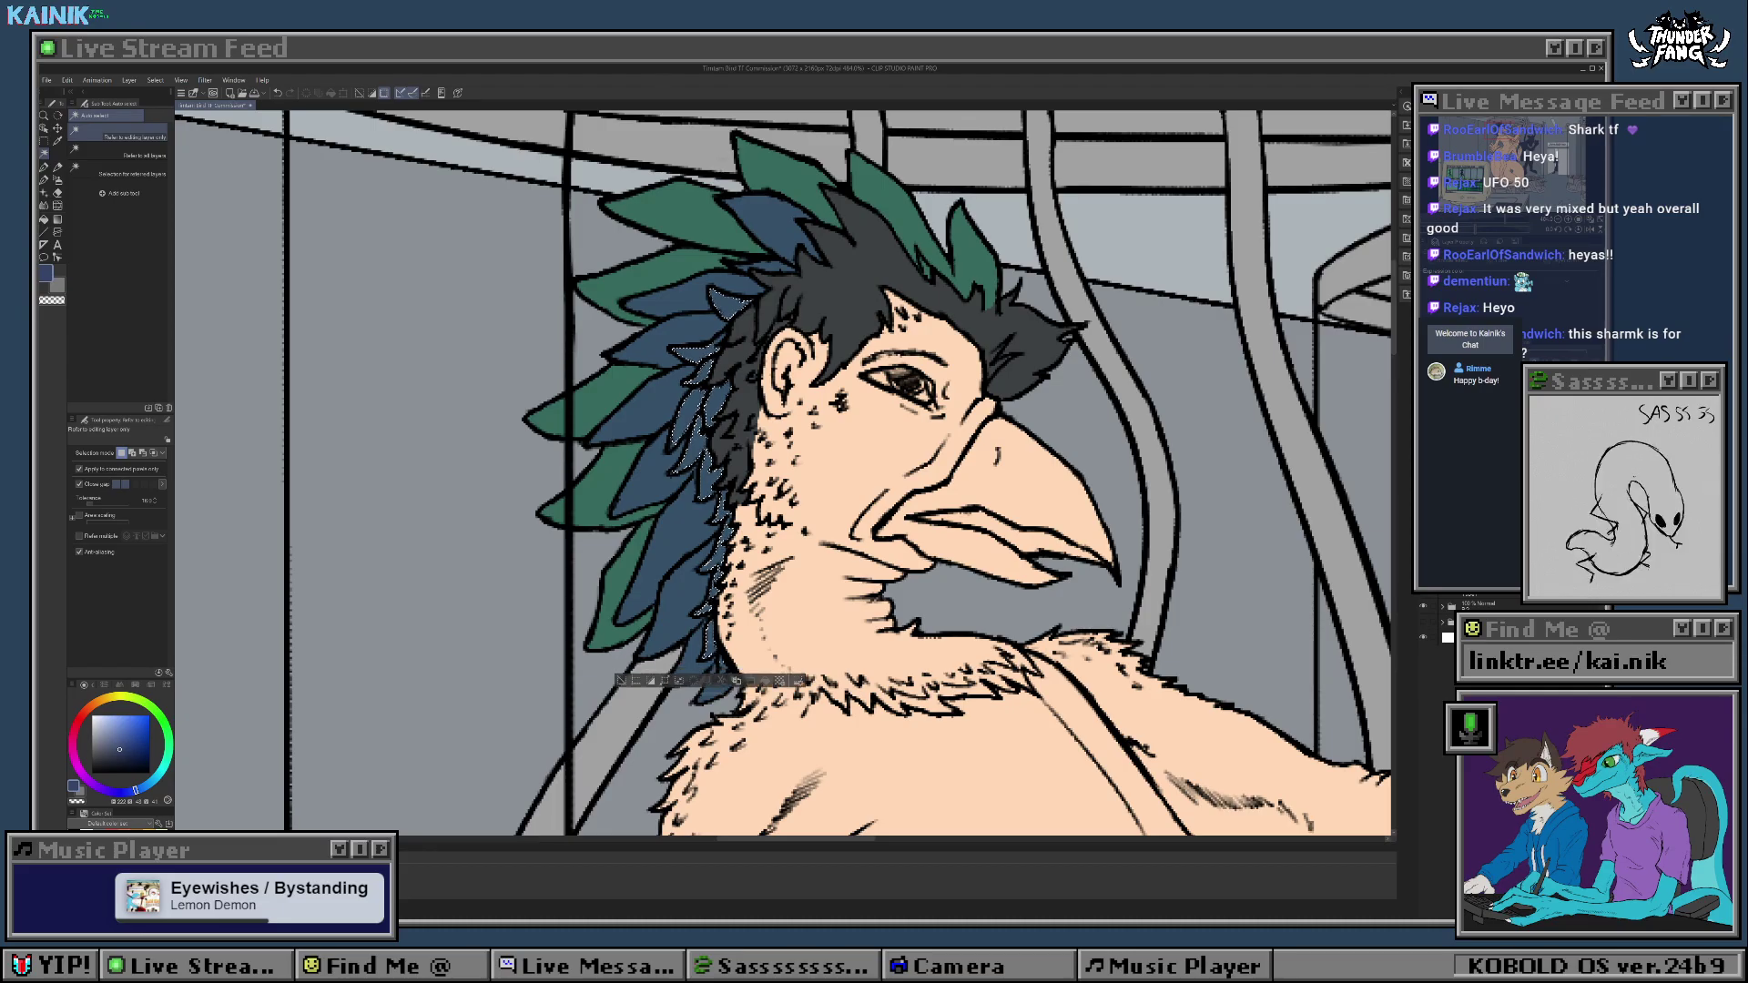
{"action": "left_click", "coordinate": [724, 671], "text": "shift"}
{"action": "left_click", "coordinate": [733, 677], "text": "shift"}
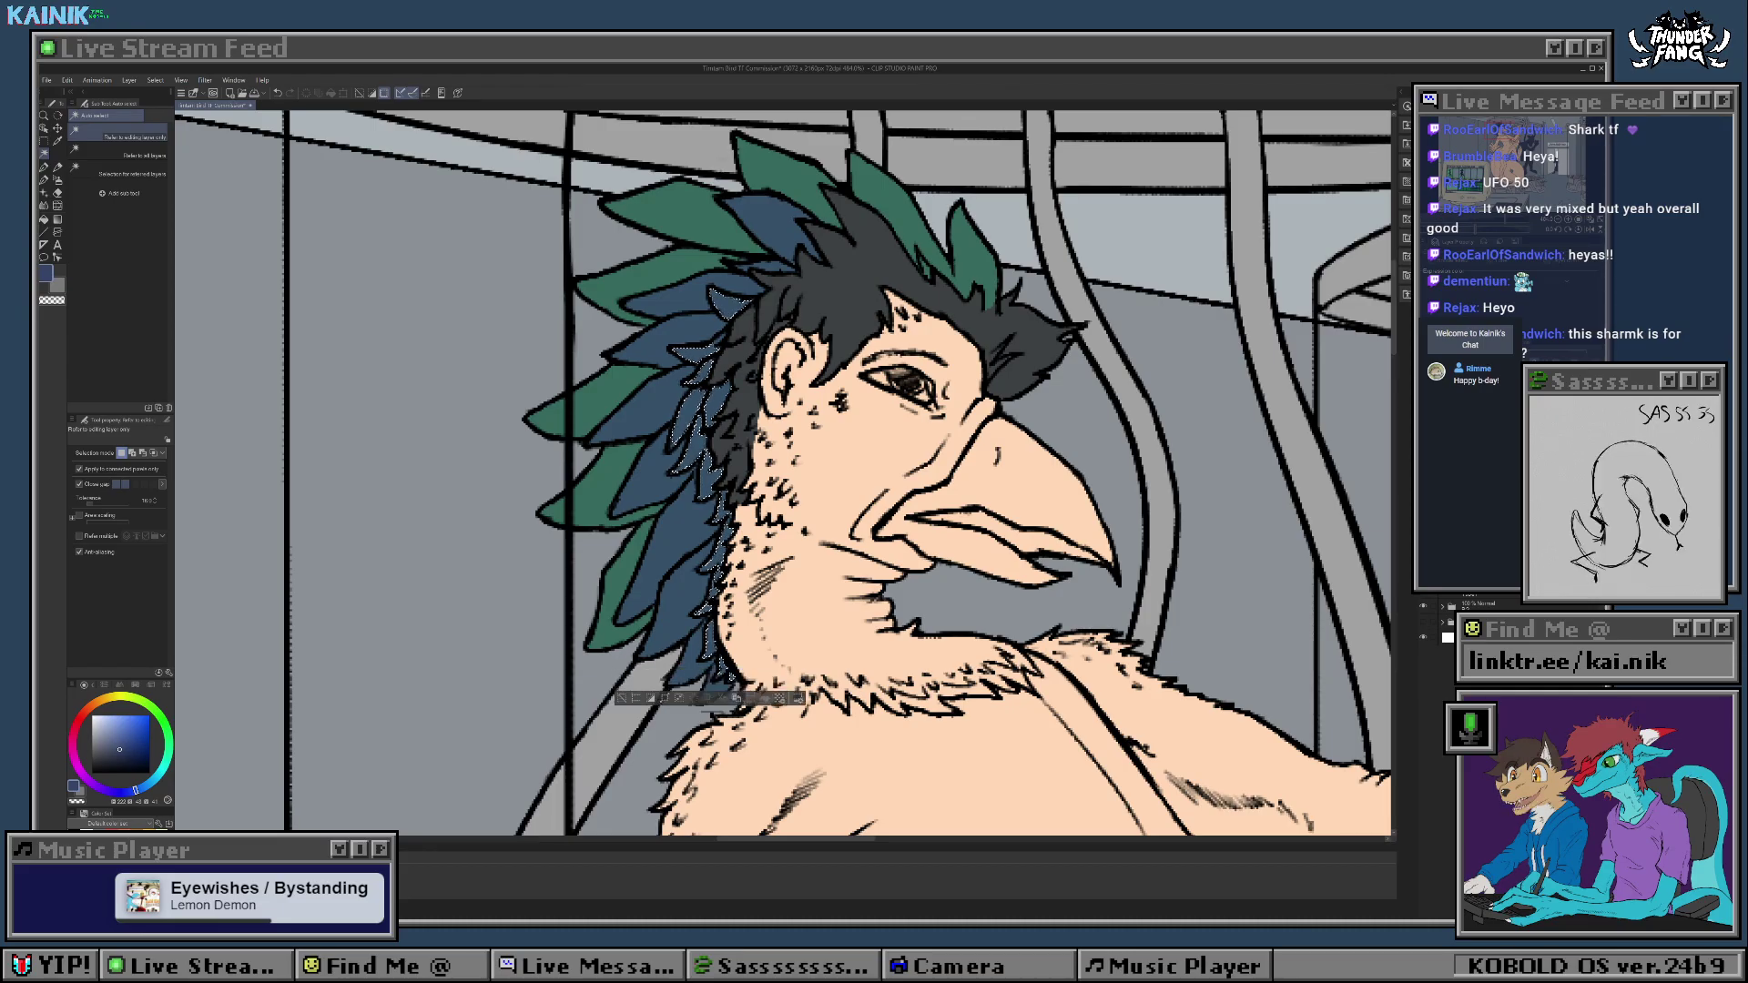
Step: Expand the selection, fill the innermost crest feathers with a darker blue based on the neighbouring feathers and clear the selection
{"action": "left_click", "coordinate": [665, 699]}
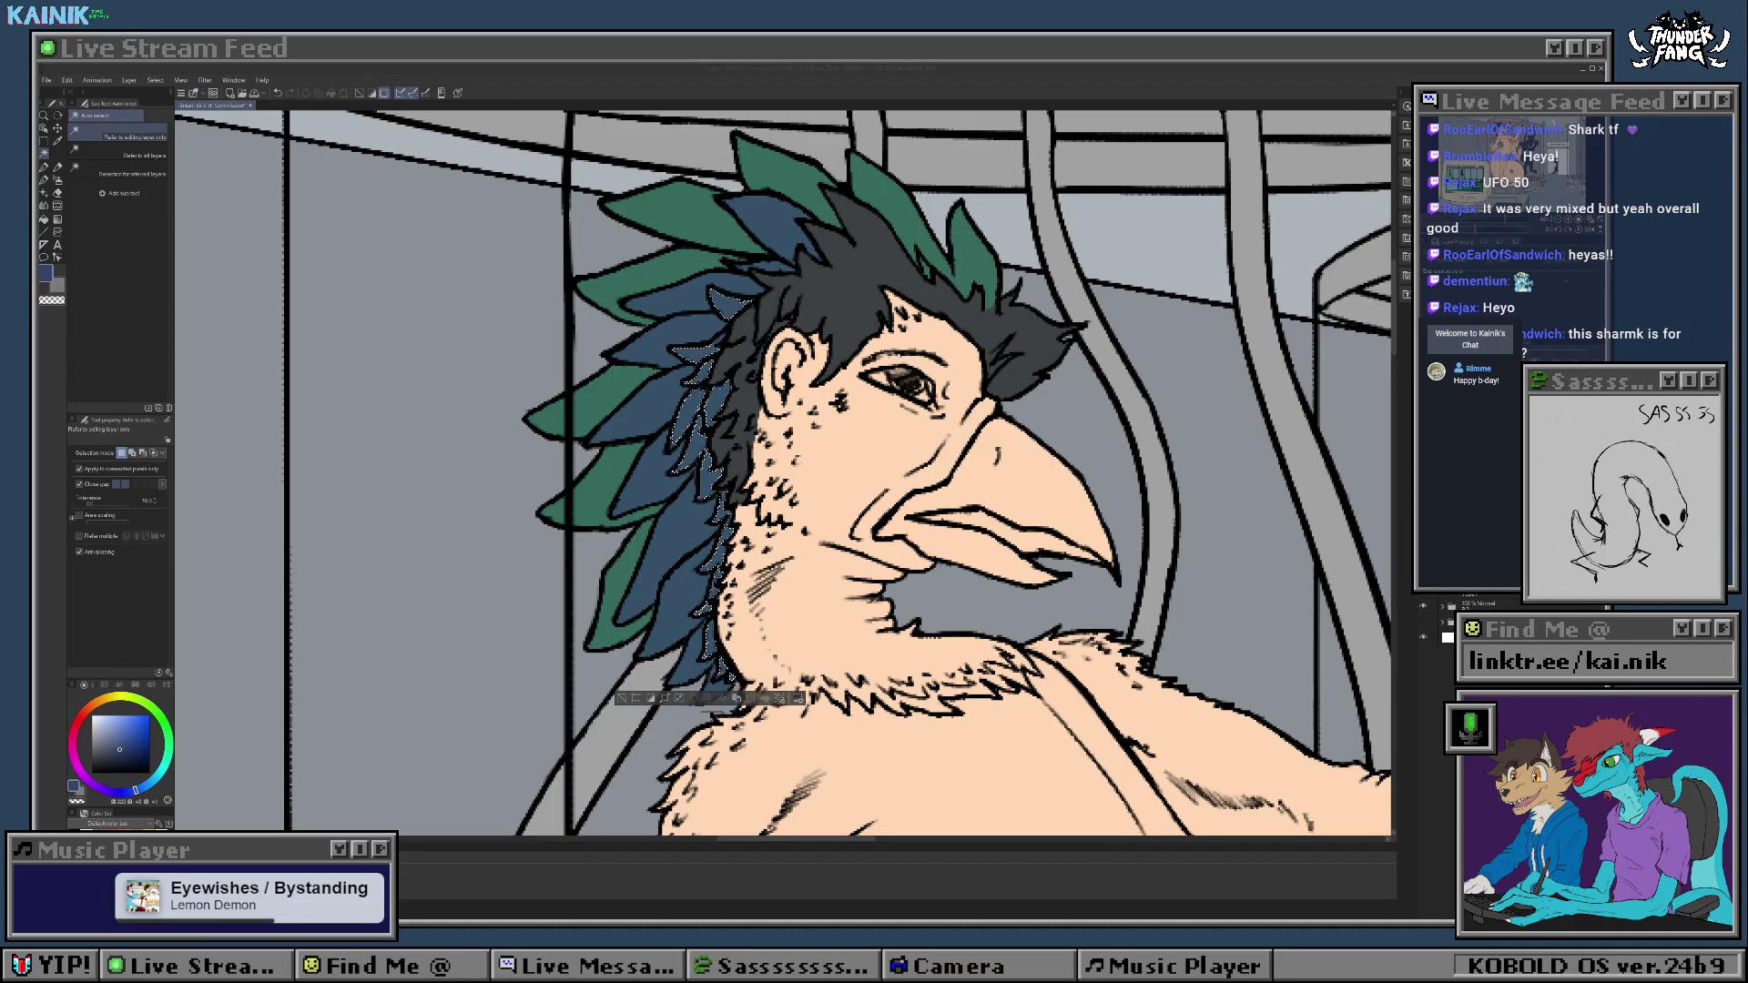
{"action": "key", "text": "Return"}
{"action": "key", "text": "g"}
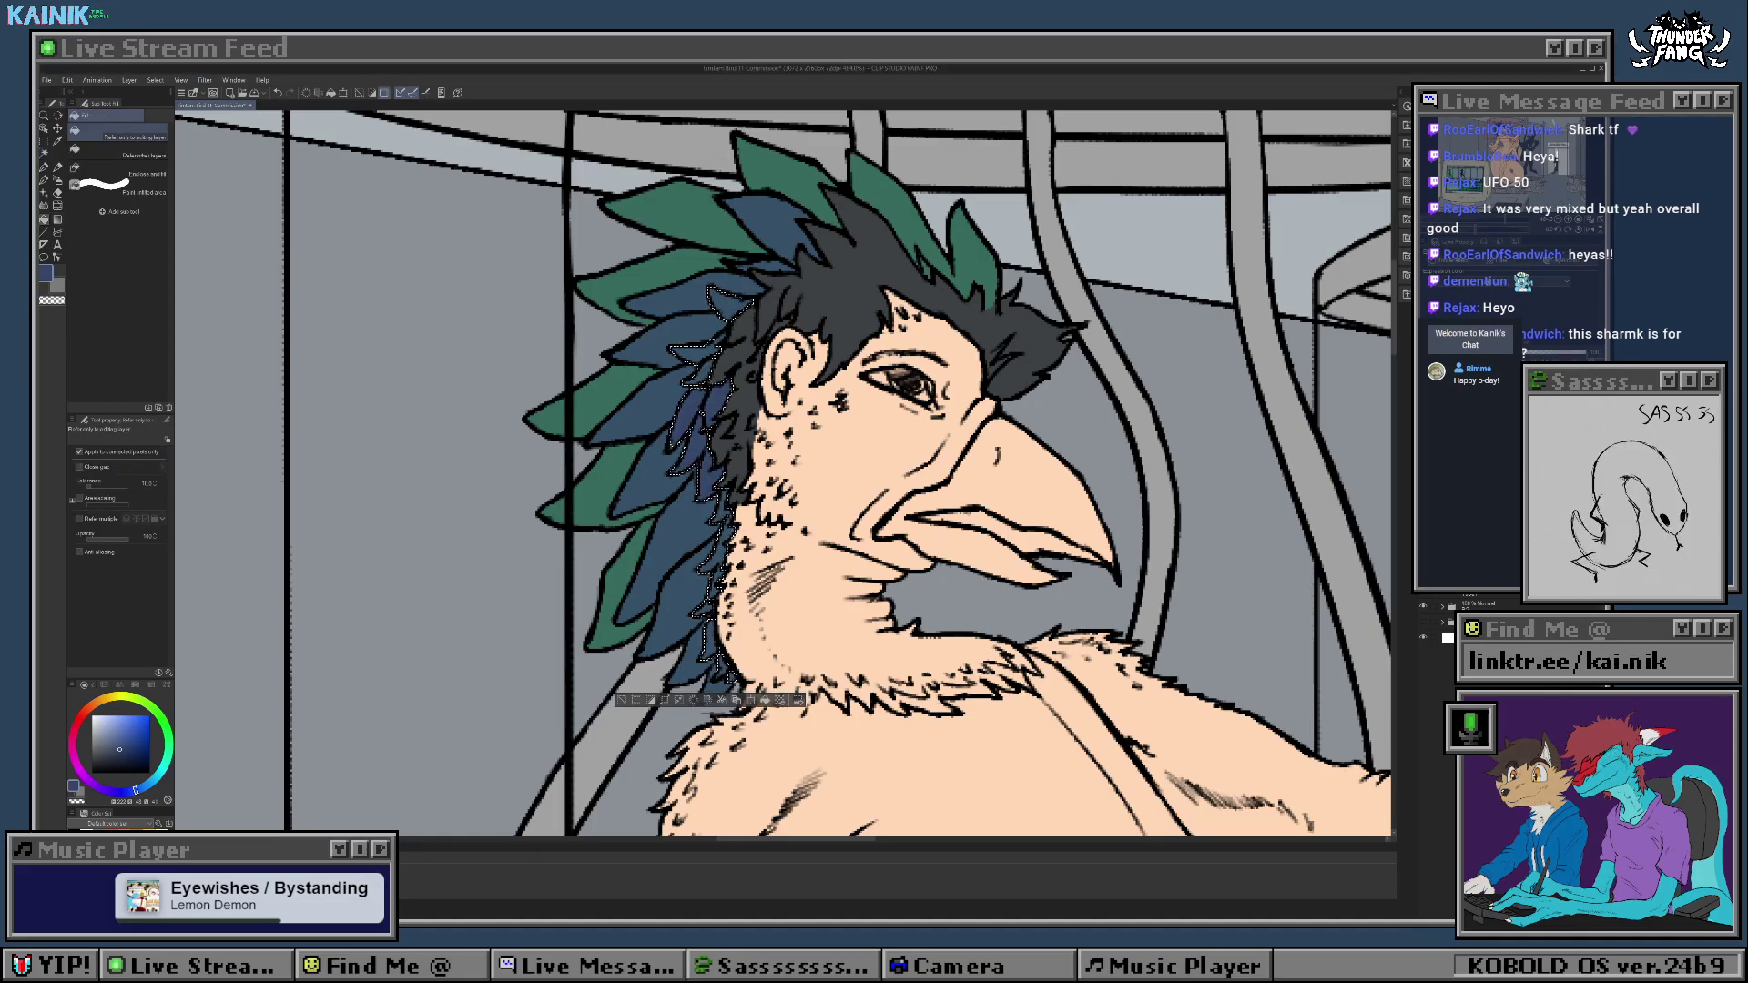
{"action": "left_click", "coordinate": [650, 548], "text": "alt"}
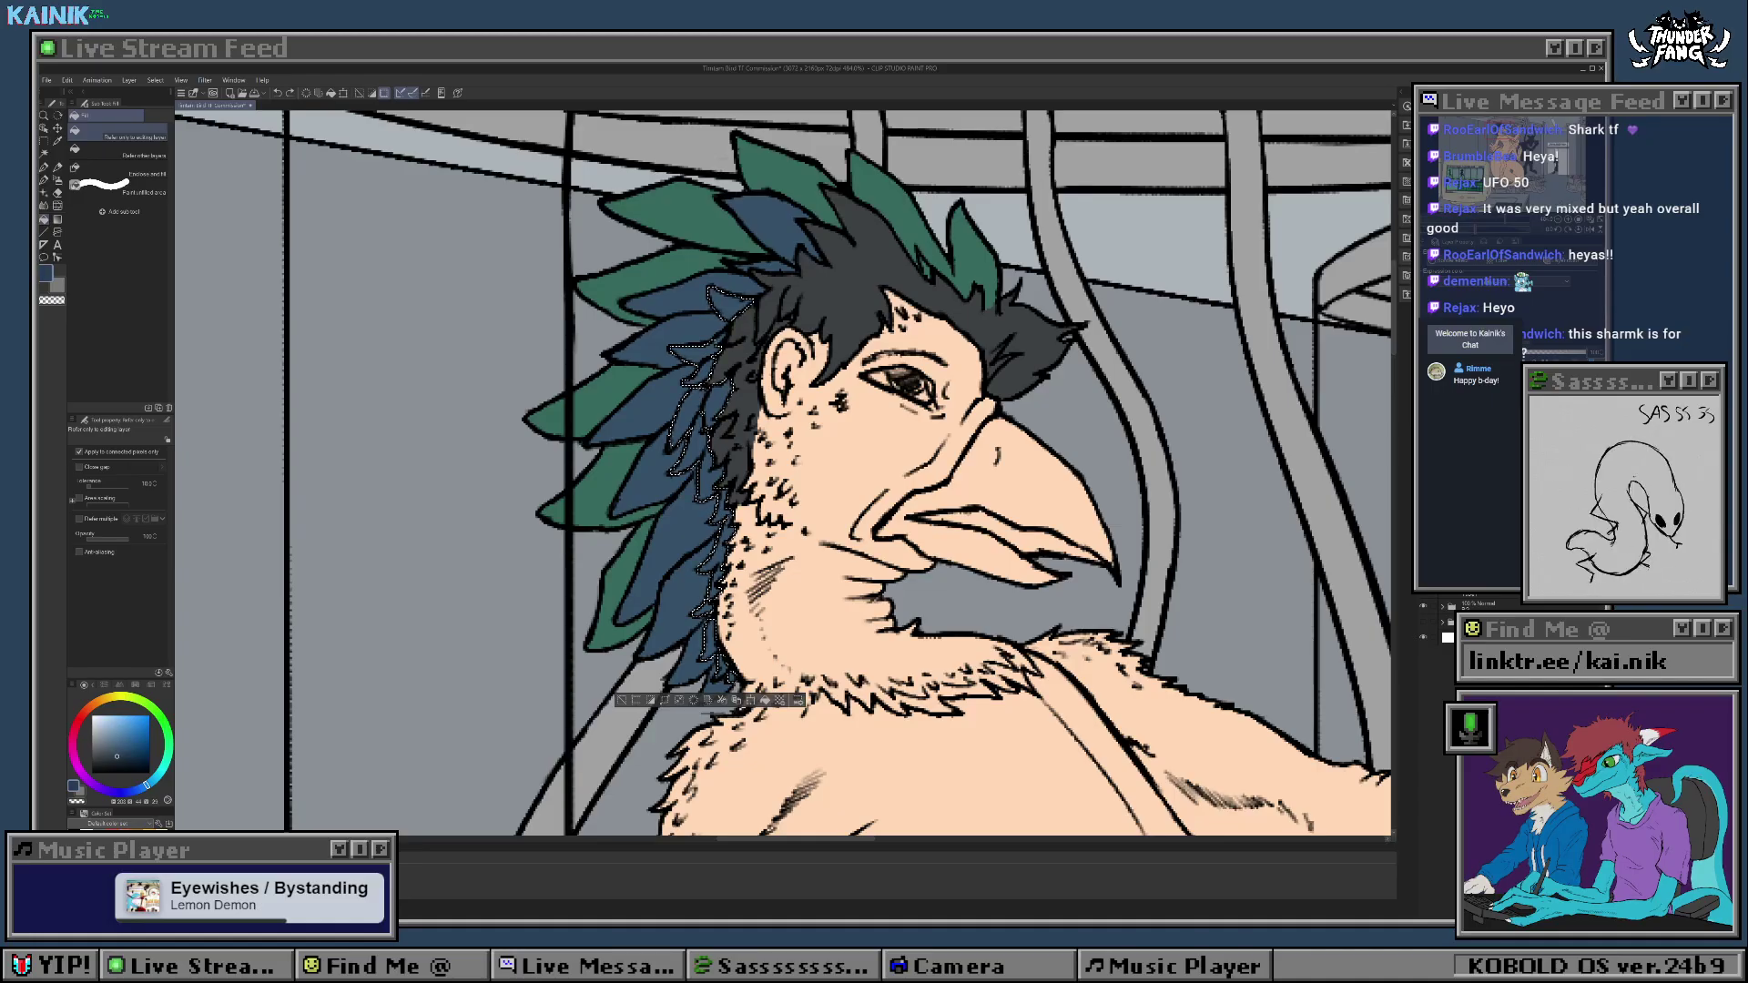
{"action": "left_click_drag", "start_coordinate": [147, 785], "coordinate": [143, 787]}
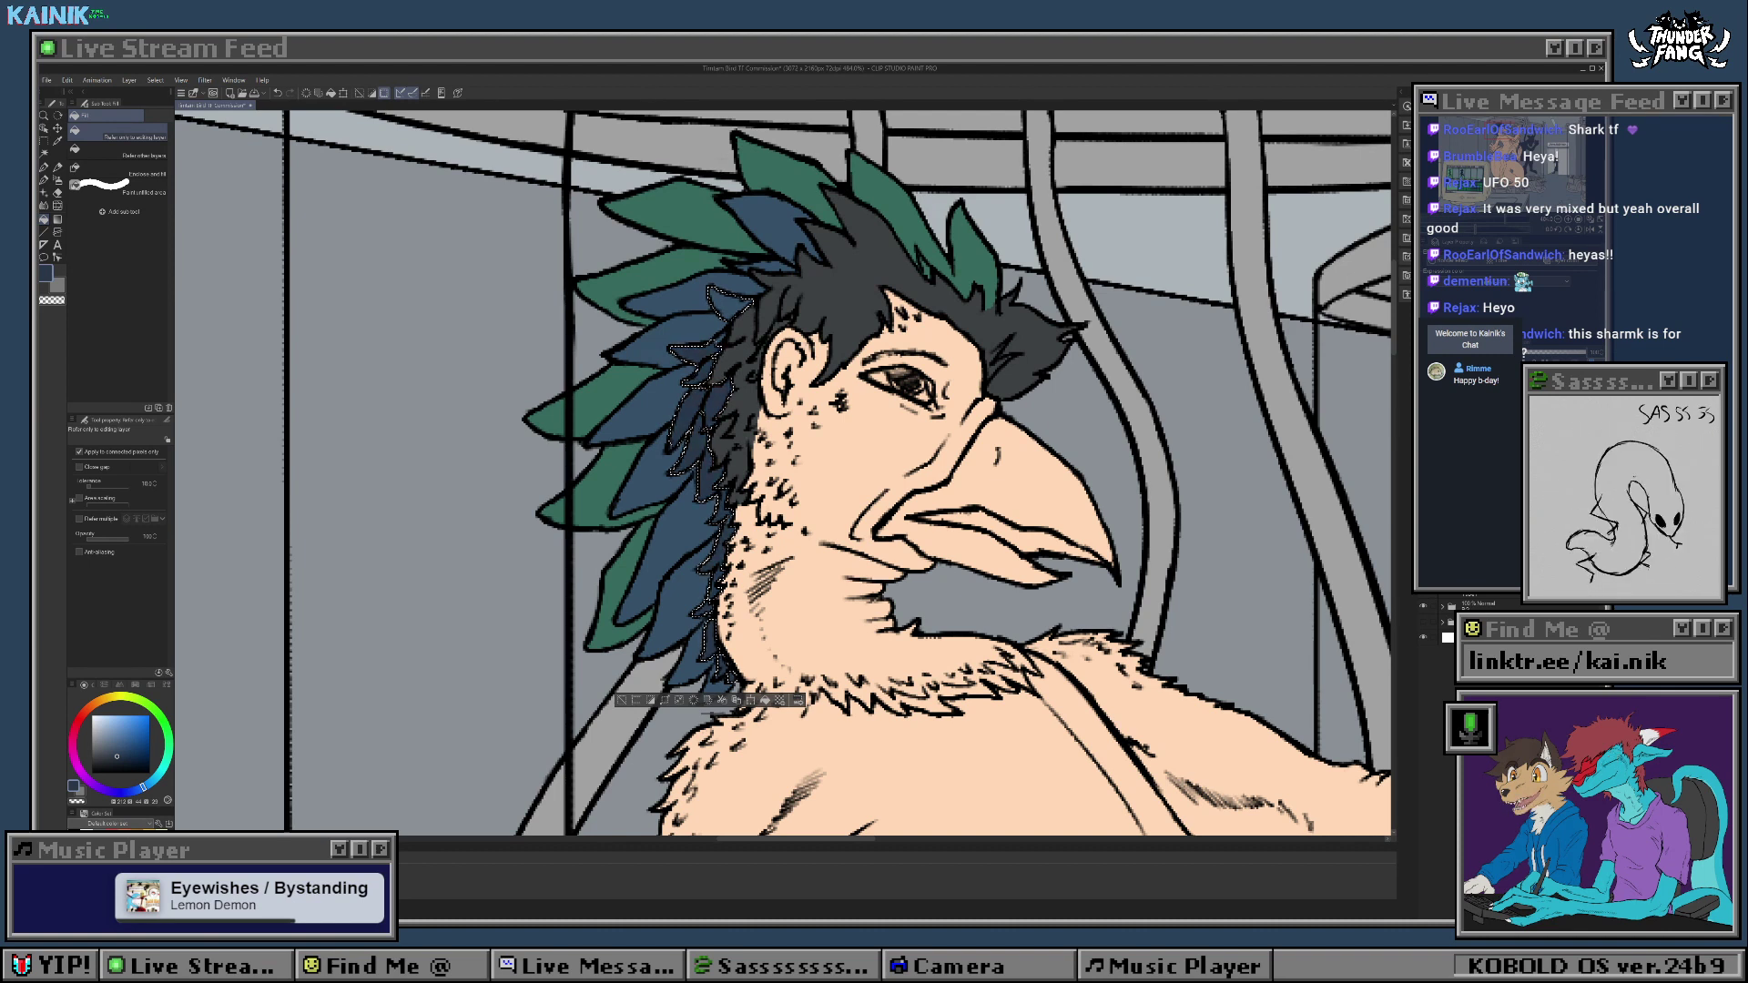
{"action": "key", "text": "ctrl+d"}
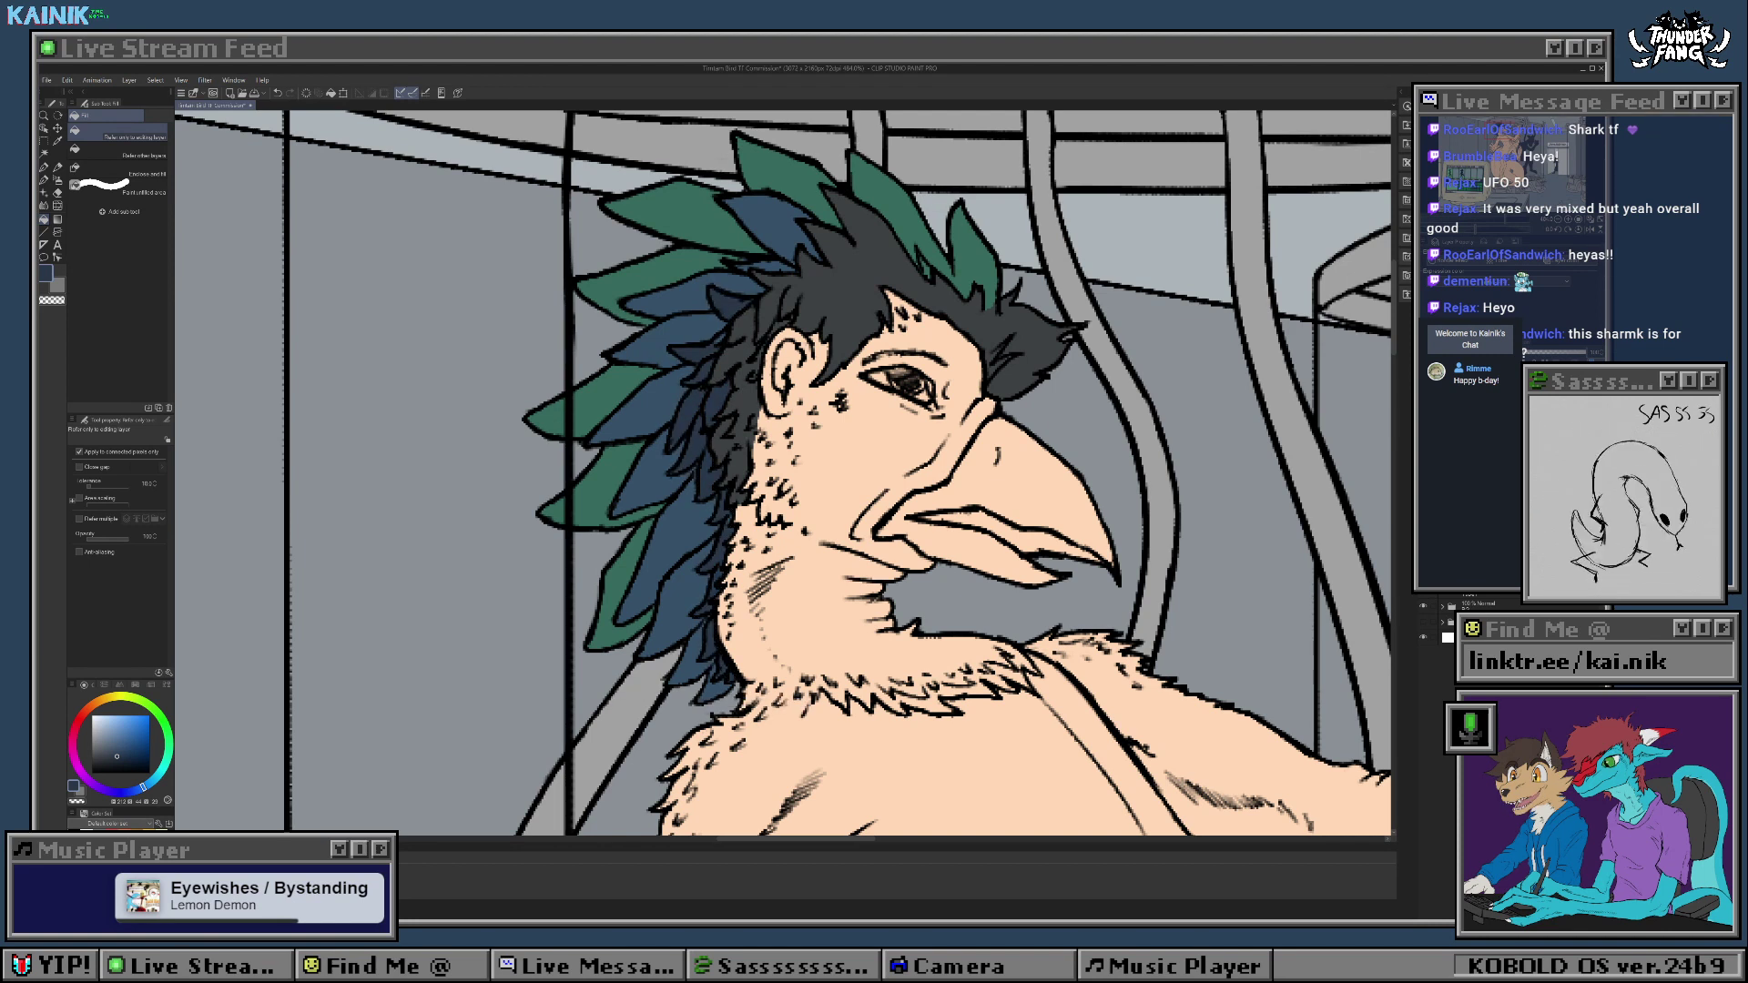
Step: Sample the crest's green and blue feathers and shift the colour to a teal between them
{"action": "key", "text": "b"}
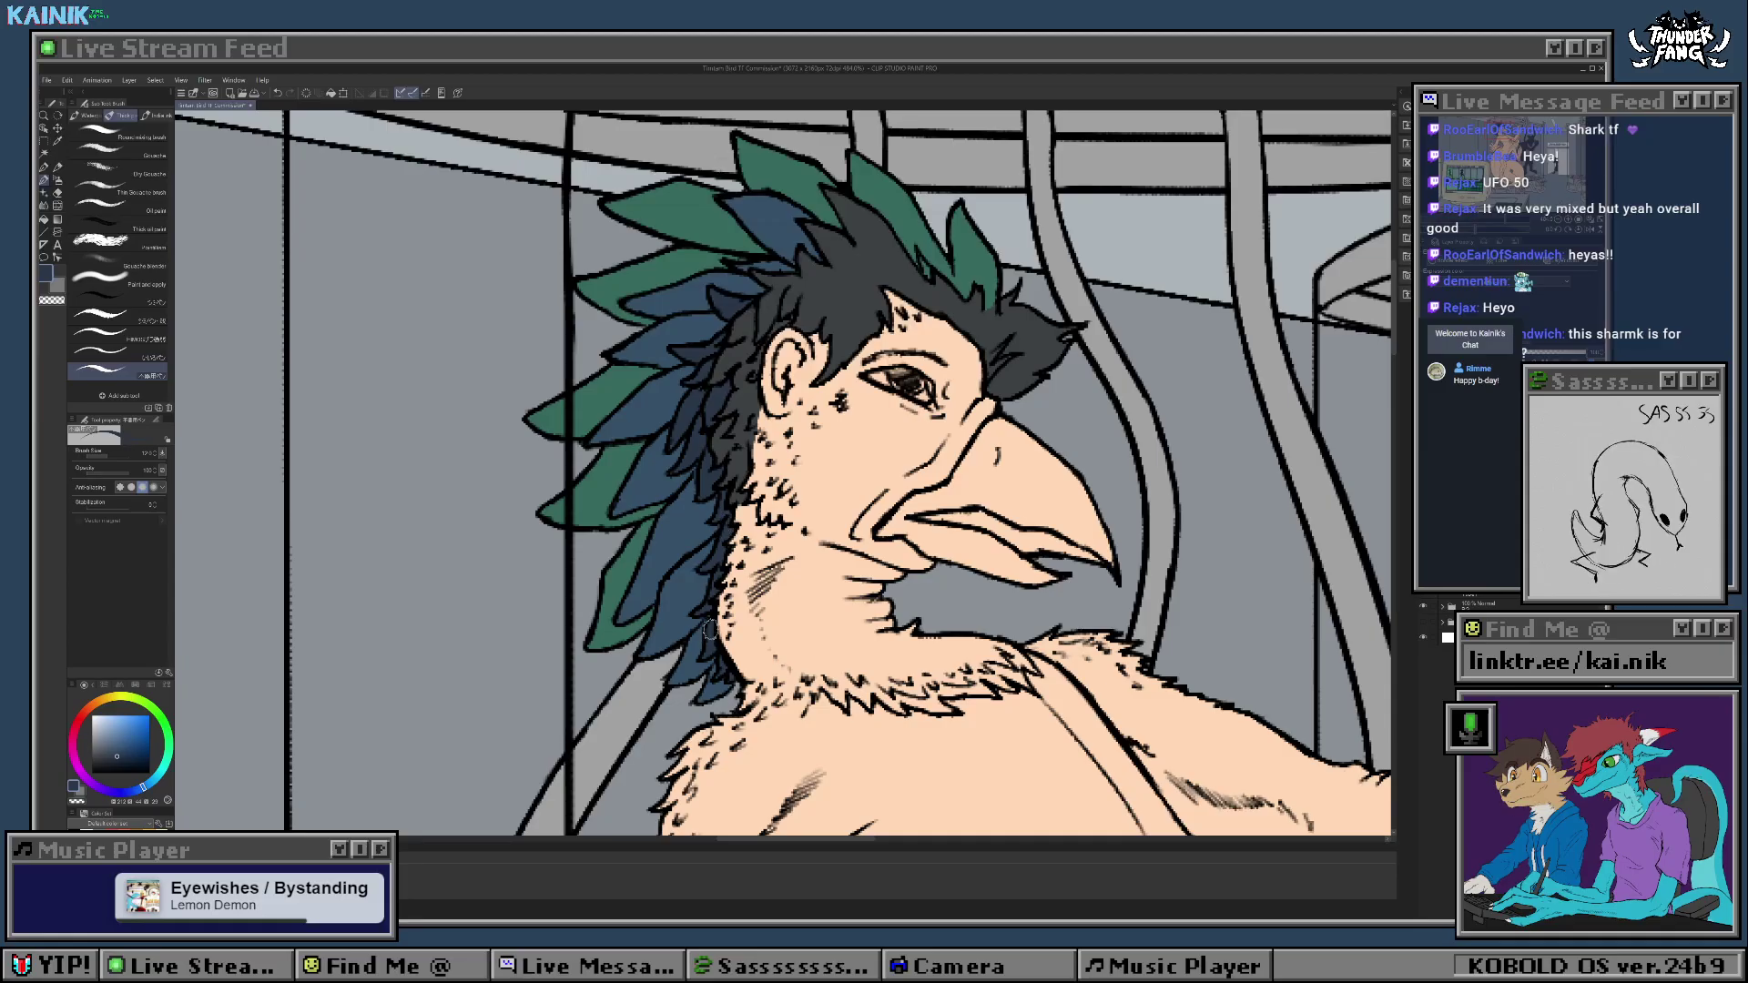
{"action": "scroll", "coordinate": [770, 403], "scroll_direction": "down", "scroll_amount": 8}
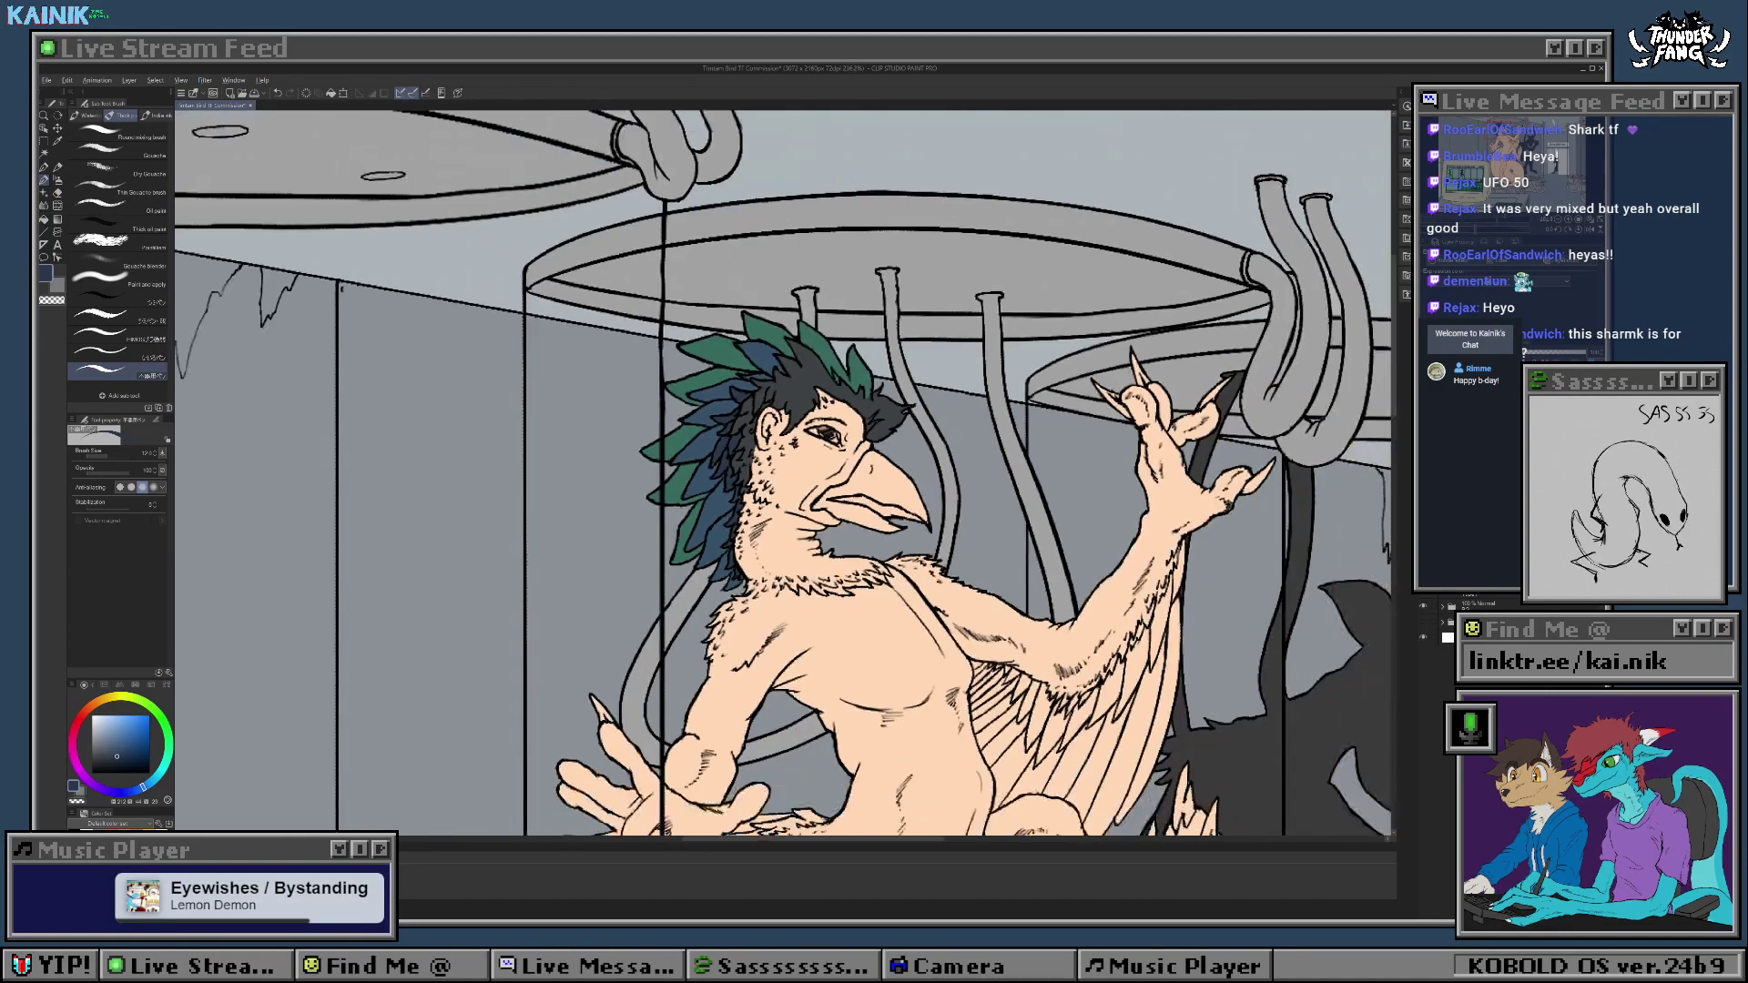
{"action": "scroll", "coordinate": [747, 423], "scroll_direction": "up", "scroll_amount": 6}
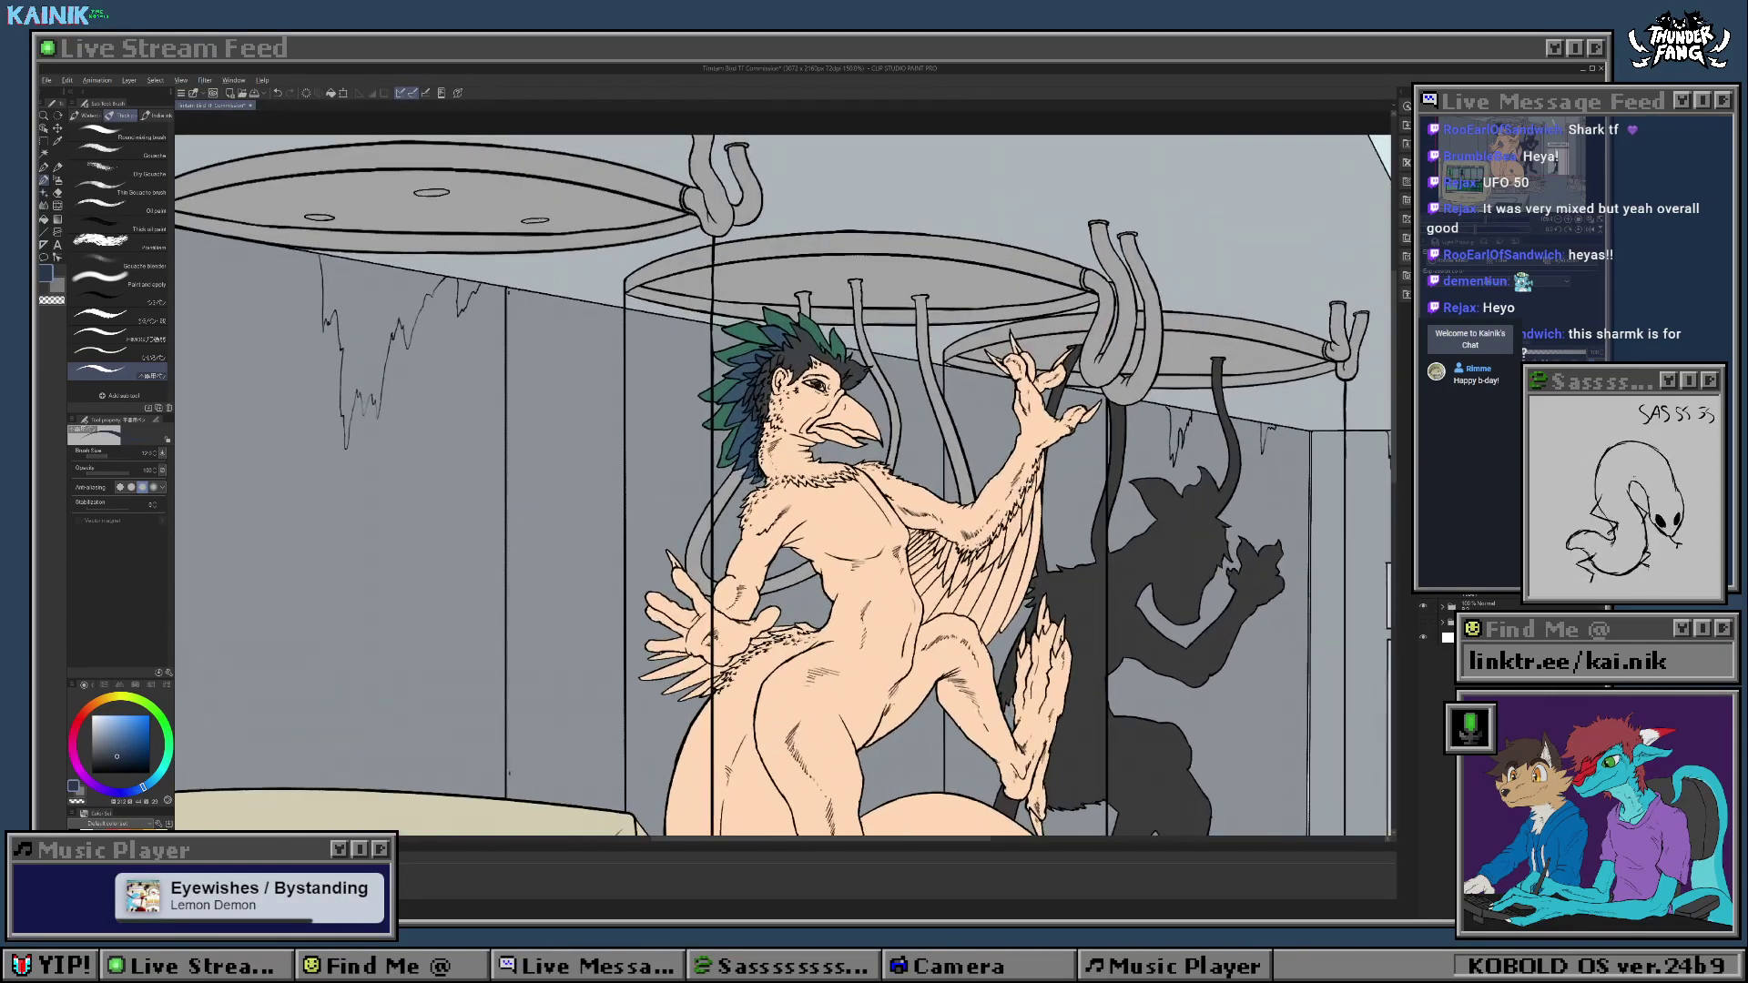
{"action": "left_click", "coordinate": [710, 376], "text": "alt"}
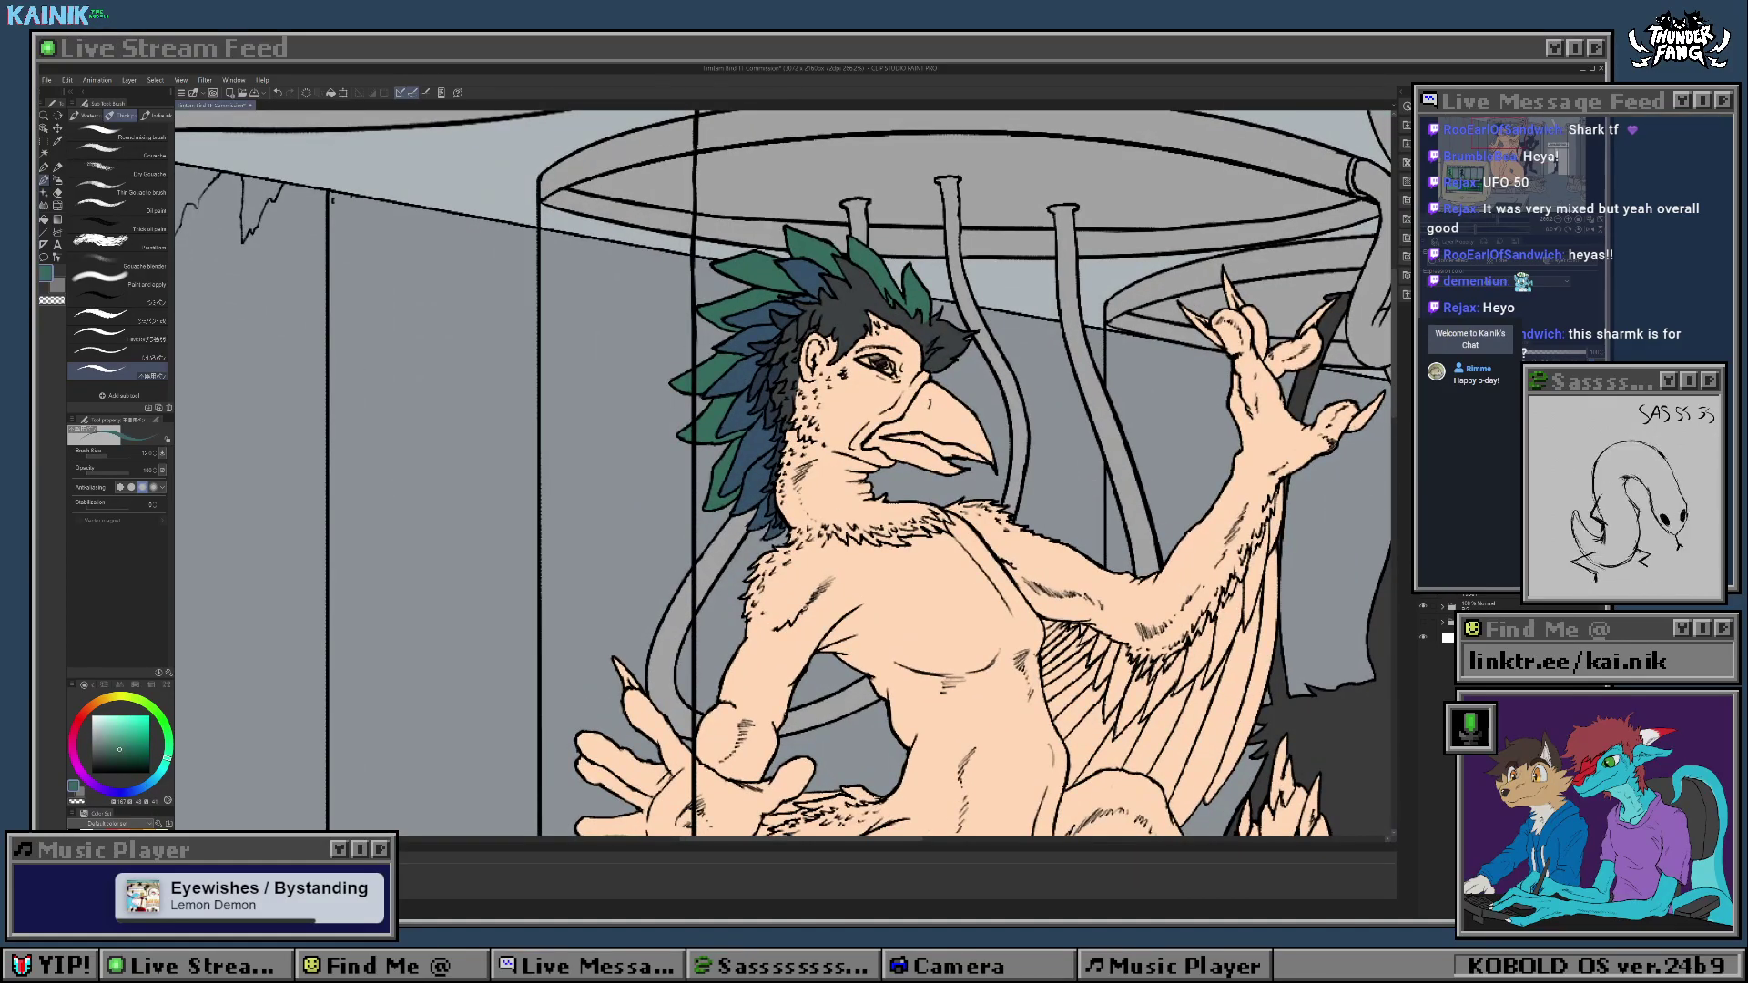
{"action": "left_click", "coordinate": [755, 446], "text": "alt"}
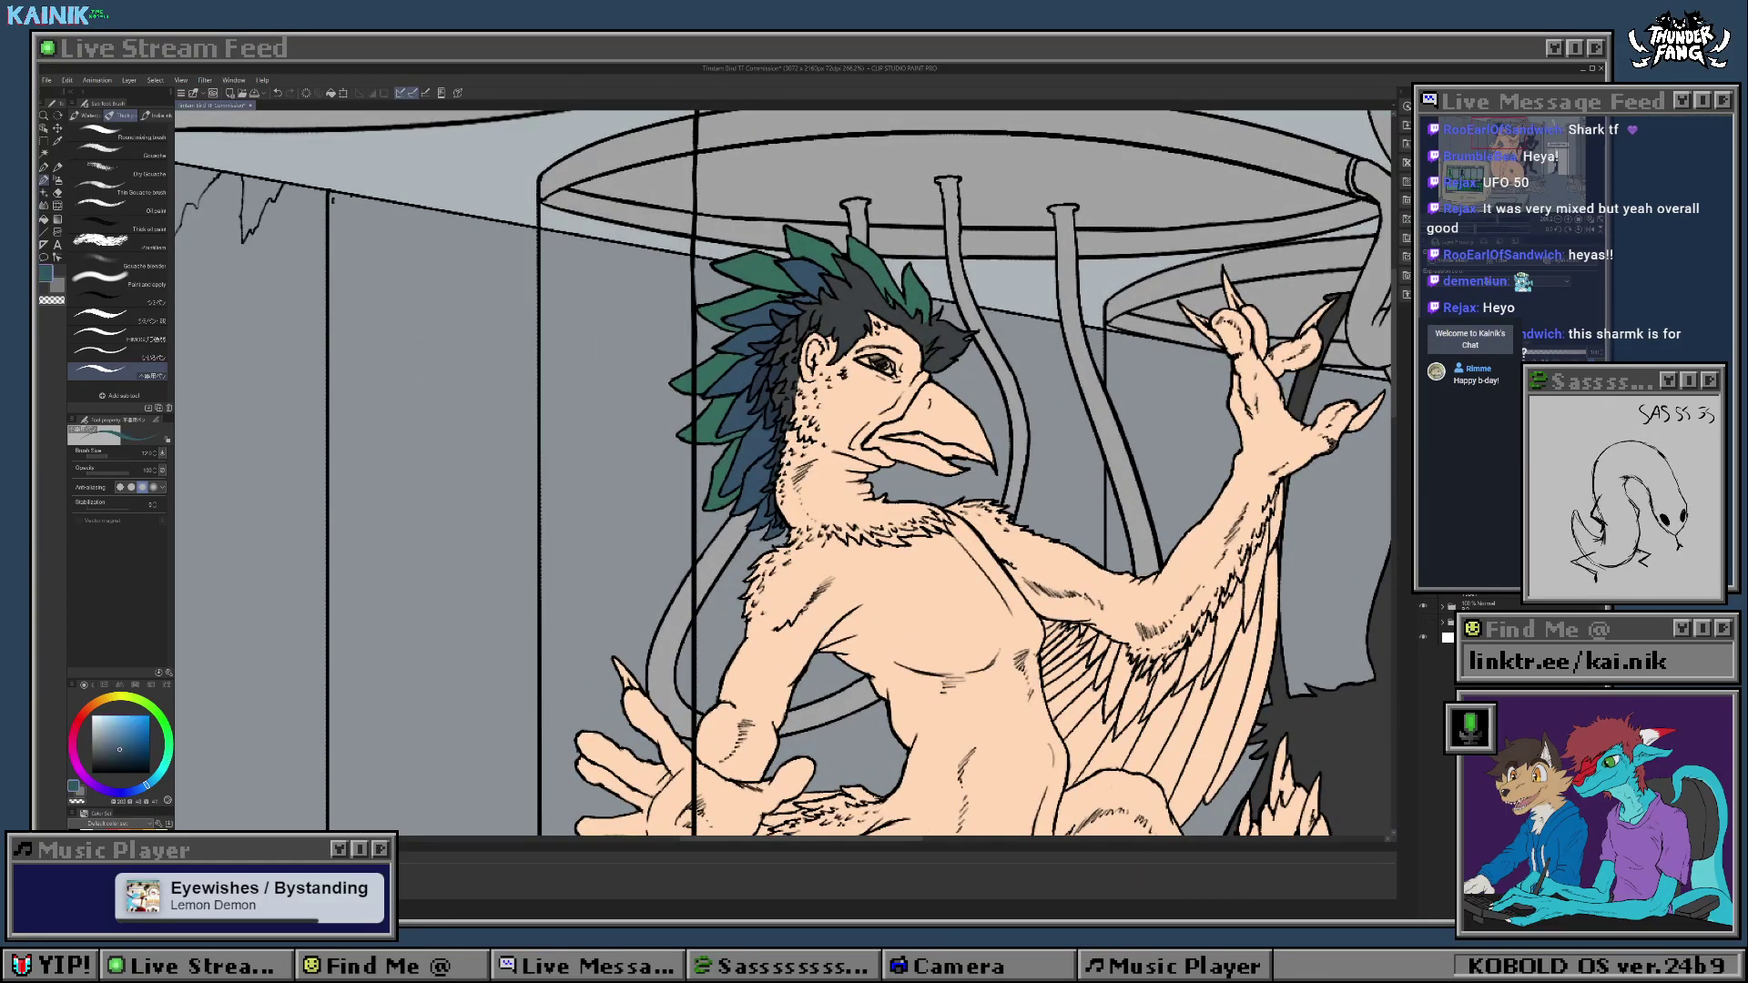
{"action": "left_click", "coordinate": [159, 774]}
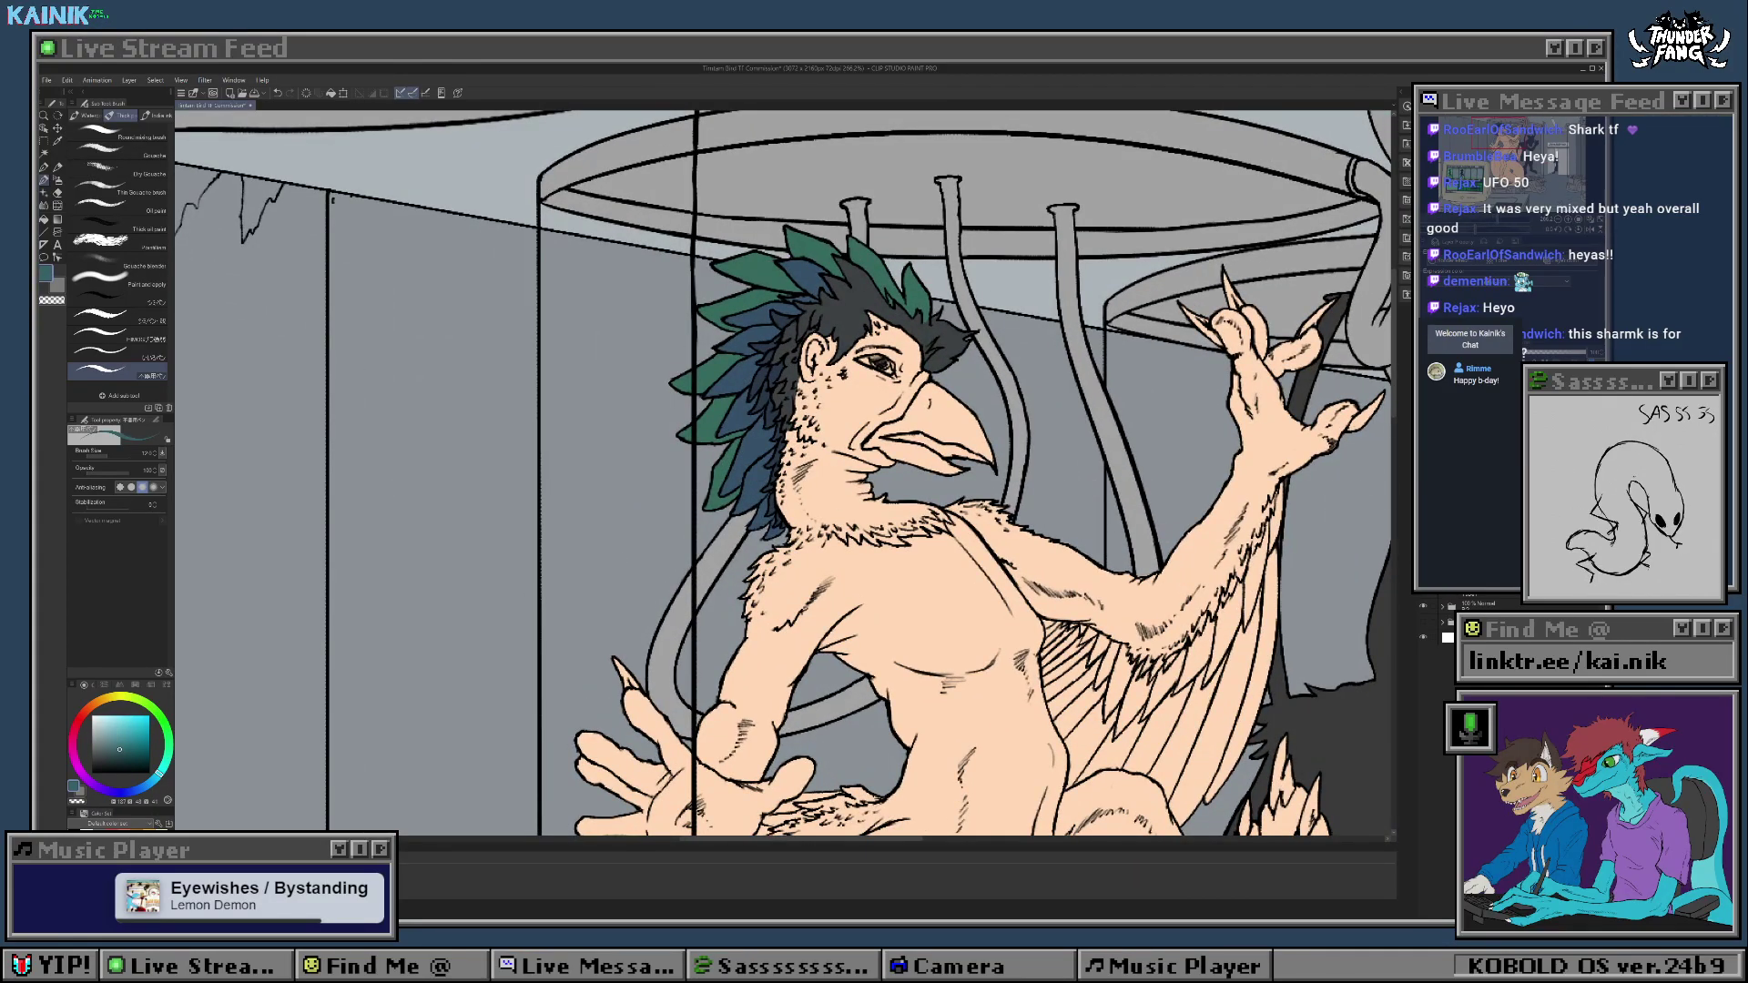
Step: Try filling the blue inner crest feathers with the teal, compare with the previous colour and undo it
{"action": "left_click", "coordinate": [43, 219]}
{"action": "left_click", "coordinate": [752, 450]}
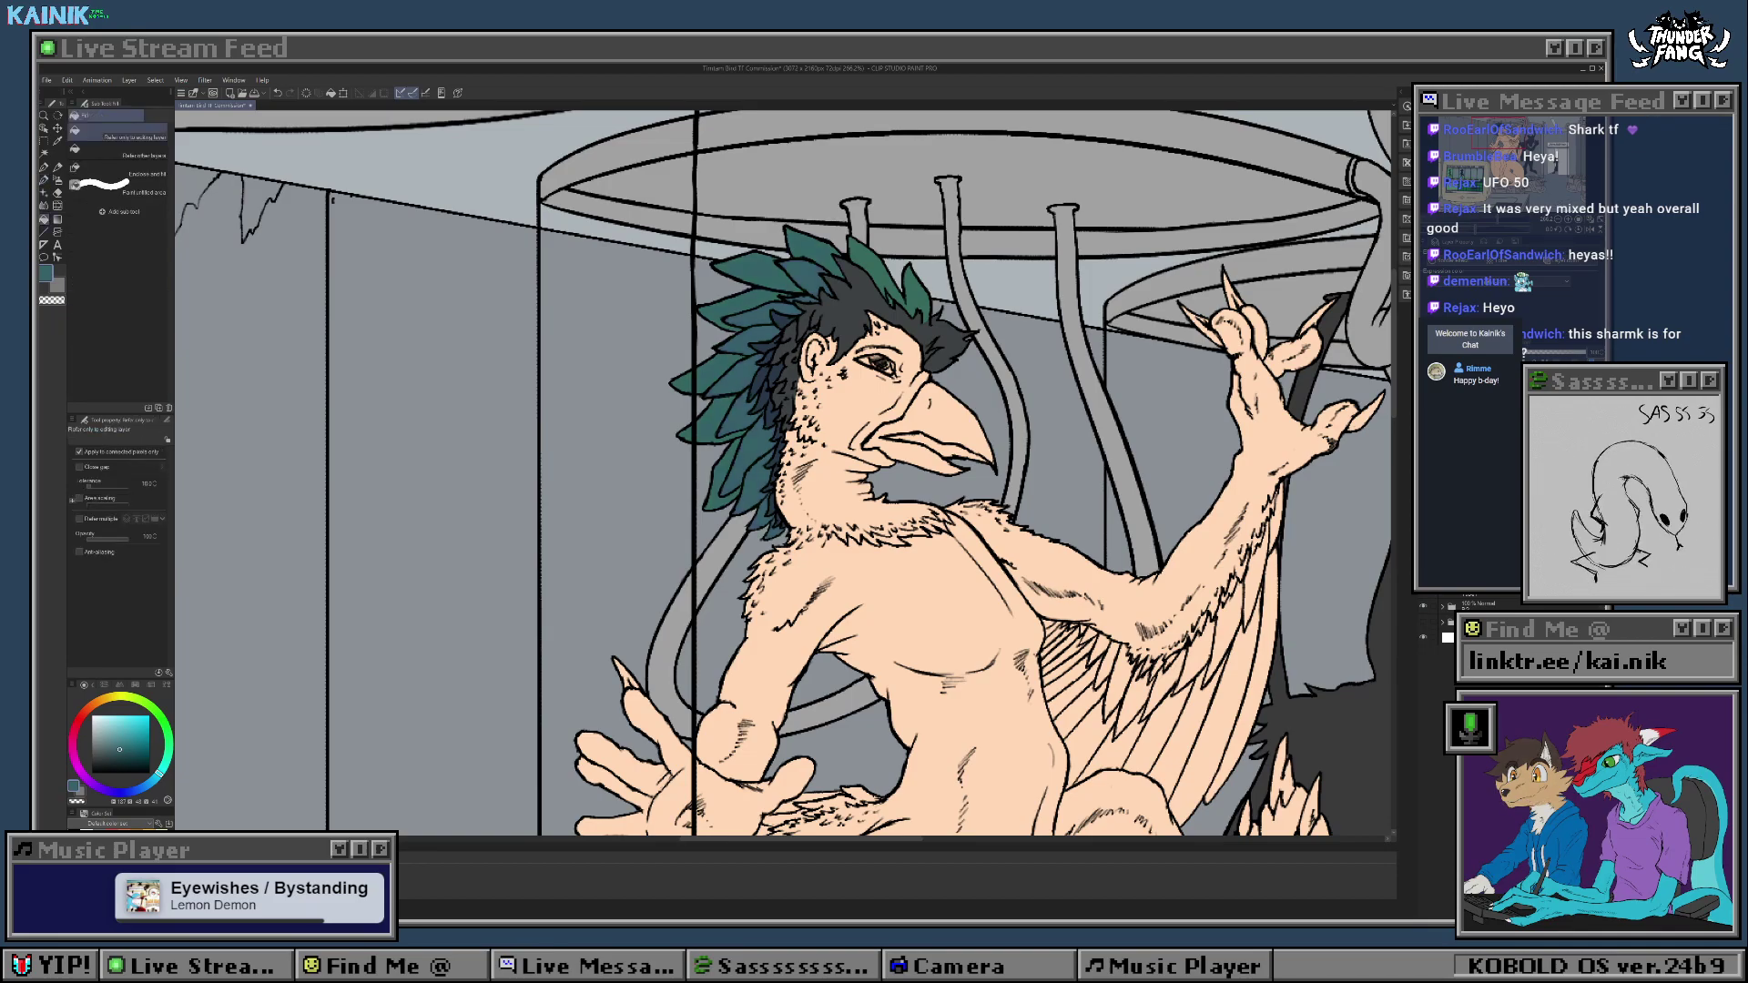
{"action": "key", "text": "ctrl+z"}
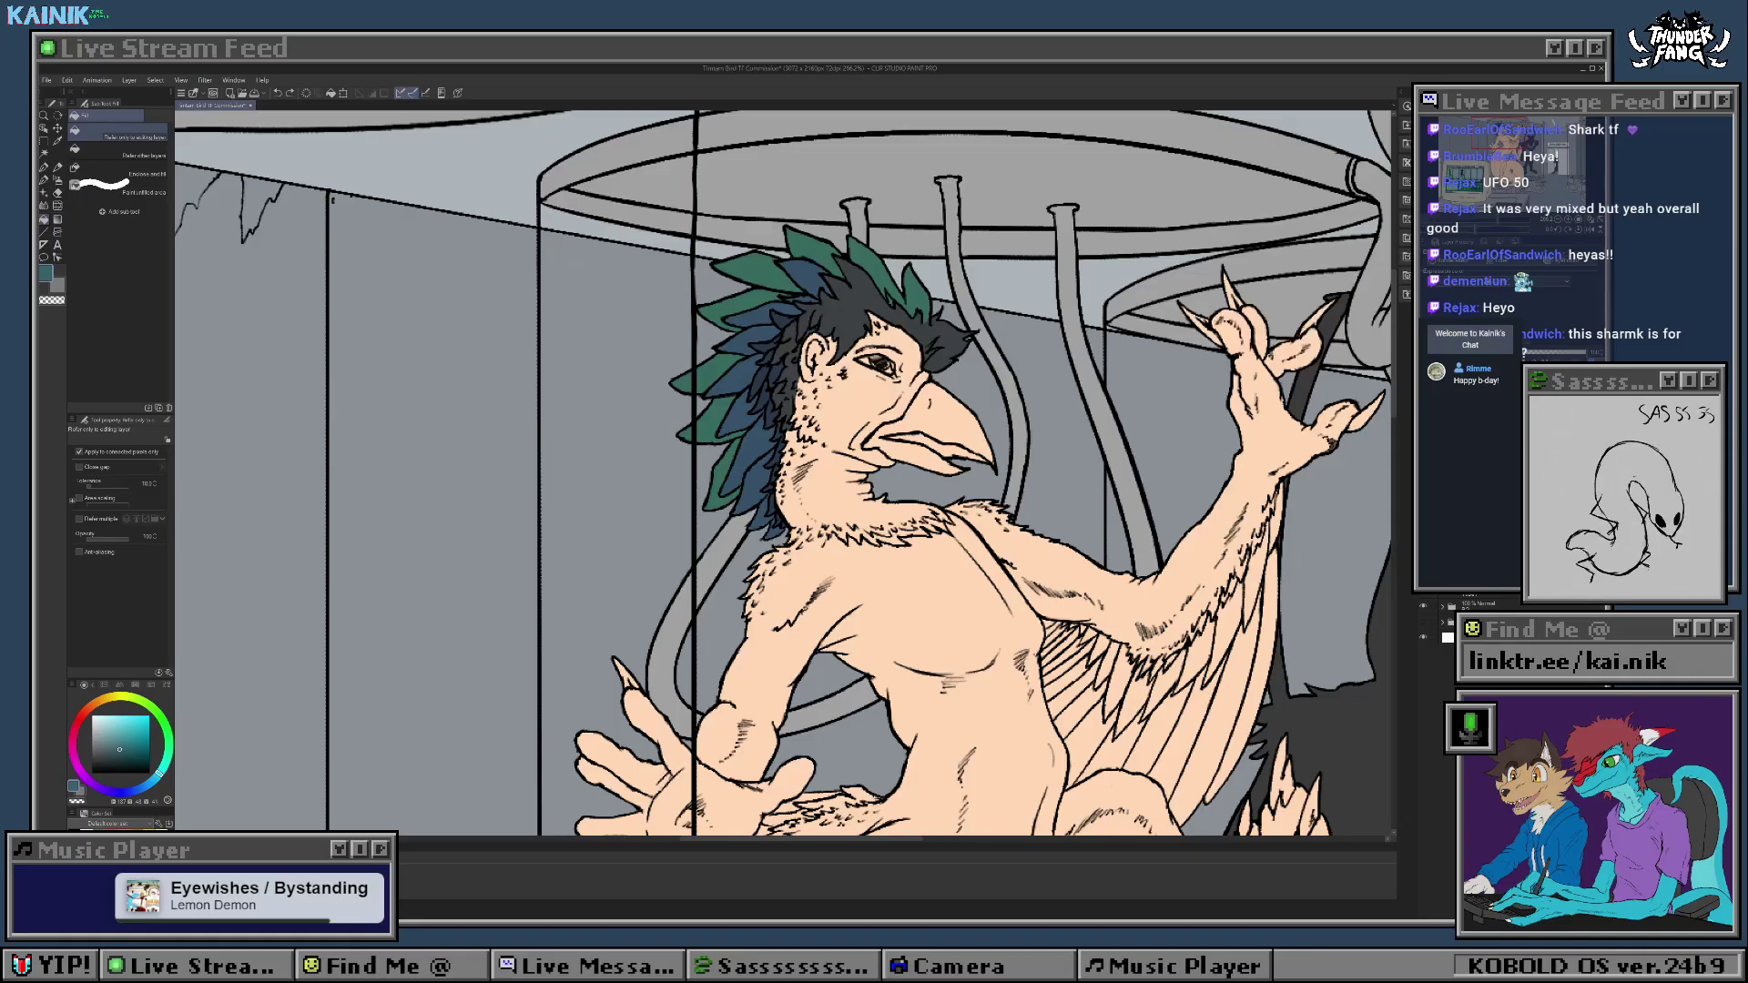
{"action": "key", "text": "ctrl+y"}
{"action": "scroll", "coordinate": [820, 353], "scroll_direction": "up", "scroll_amount": 2}
{"action": "key", "text": "ctrl+z"}
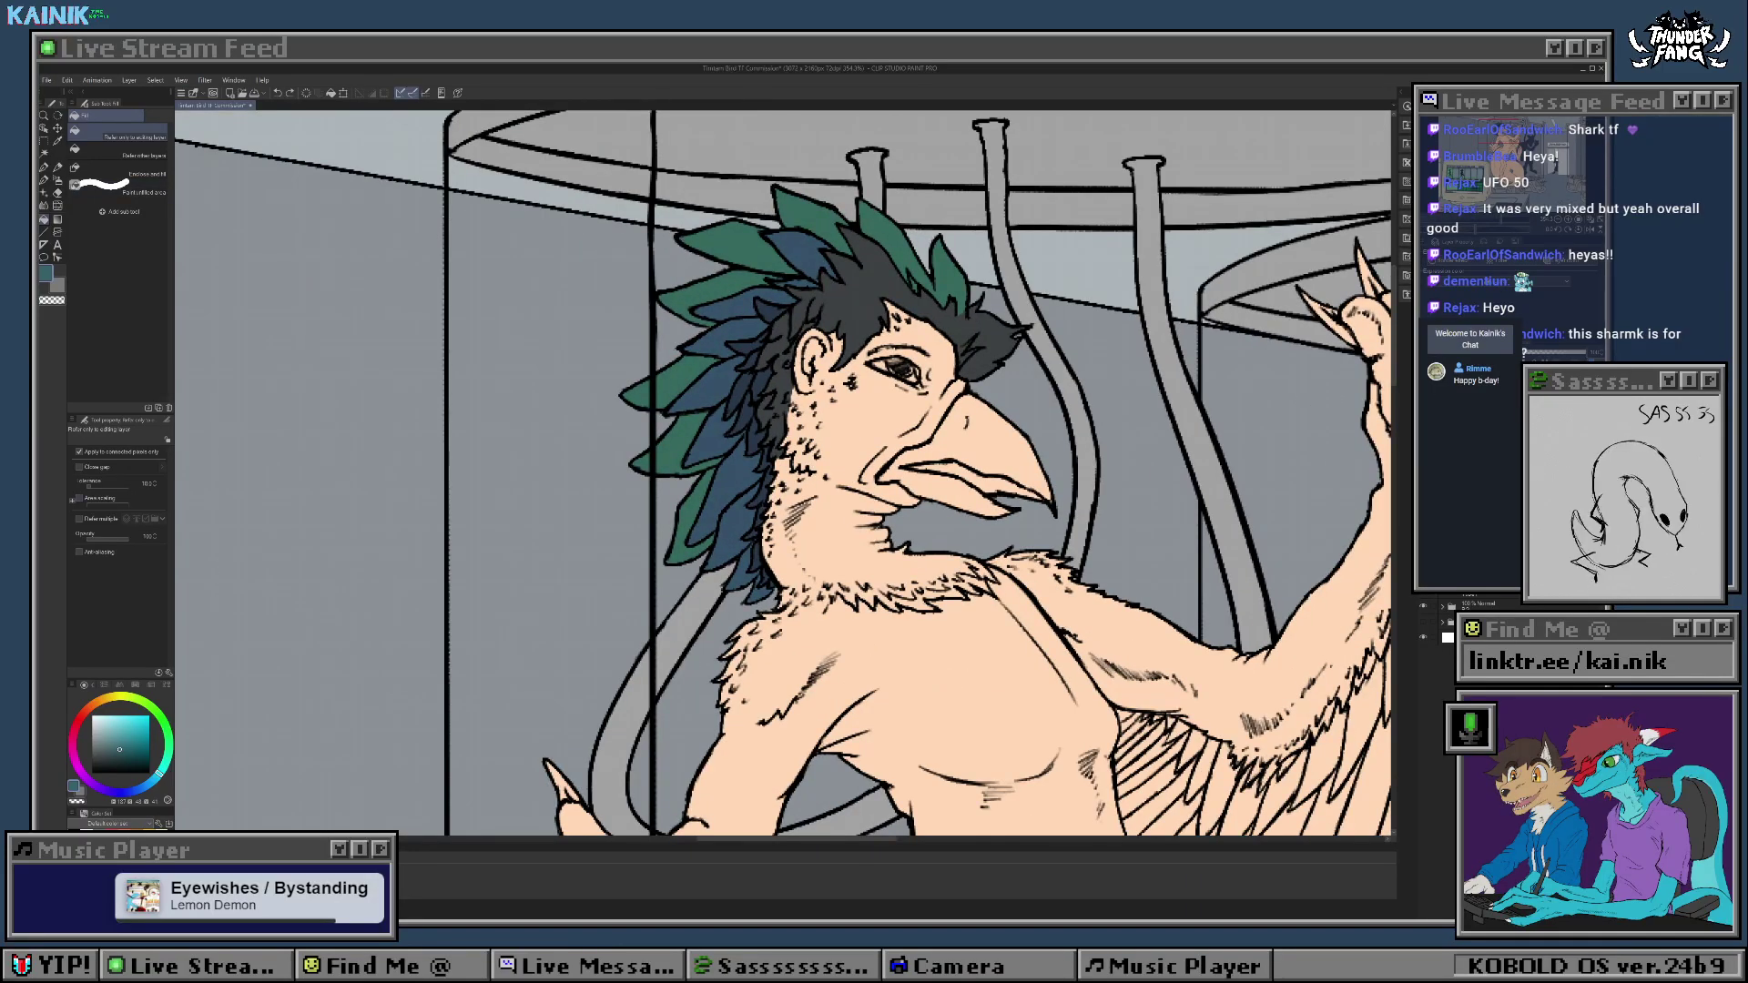
Step: Recolour the green outer crest feathers with the teal, removing the stray fill over the background
{"action": "left_click", "coordinate": [196, 145]}
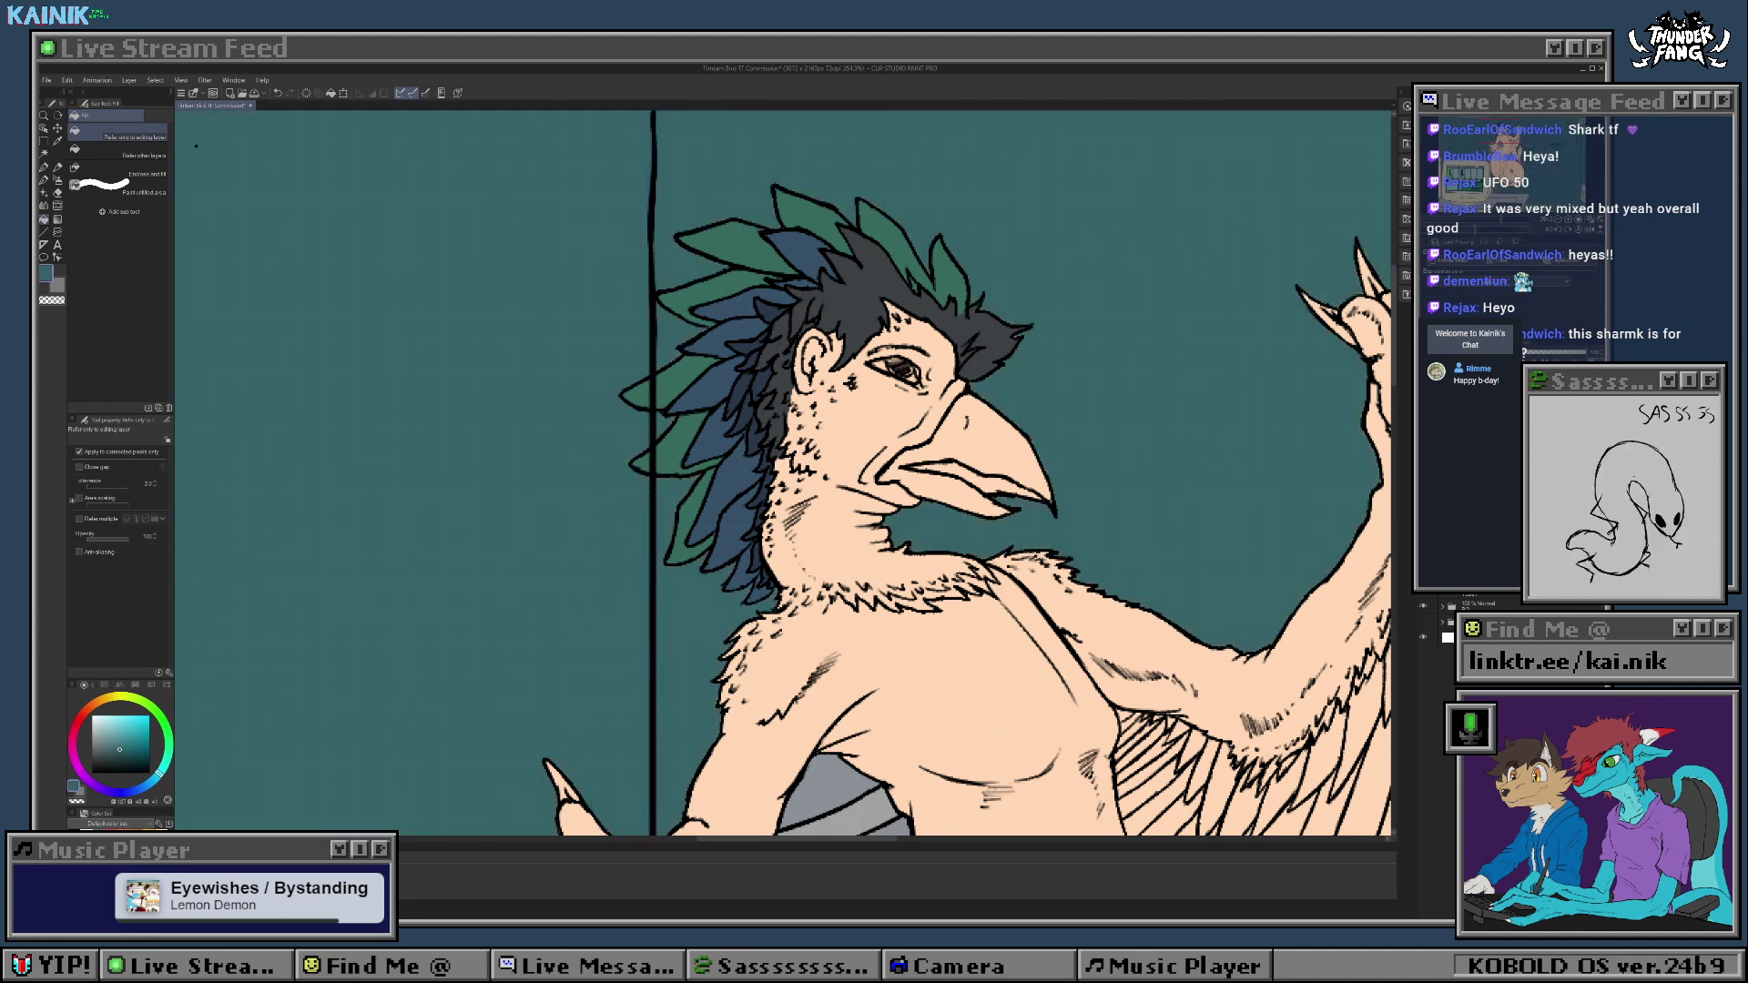
{"action": "key", "text": "ctrl+z"}
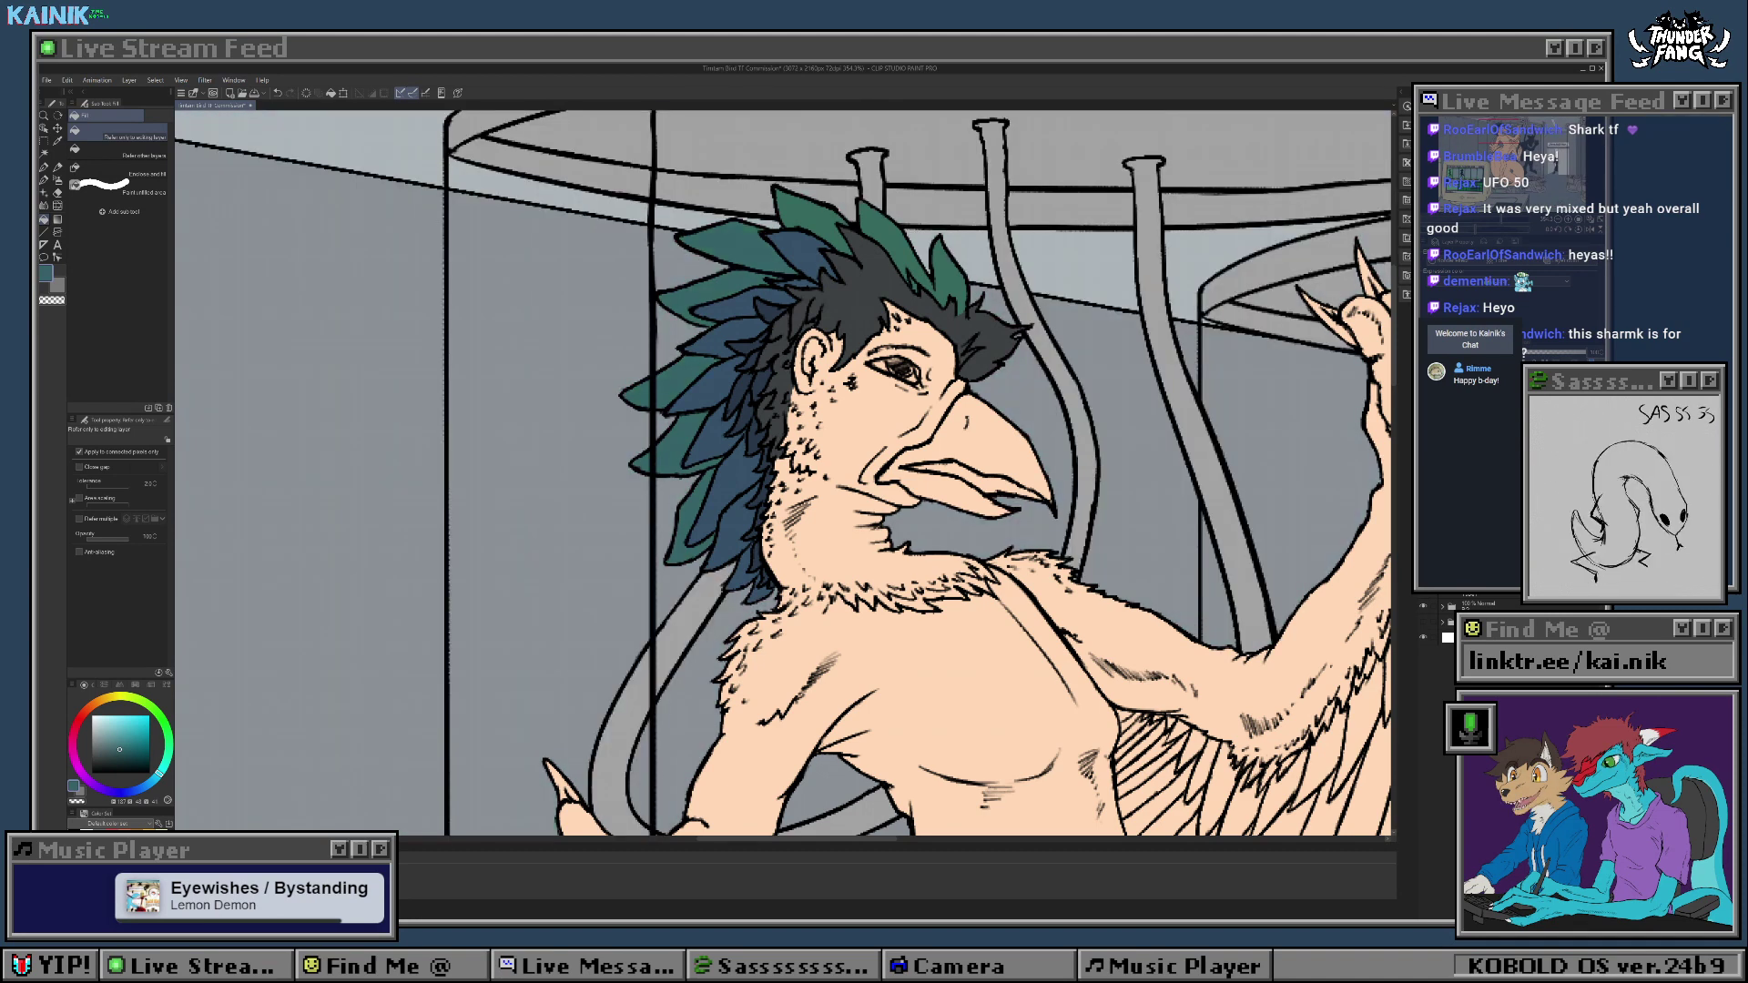
Step: Examine the teal and blue crest within the whole laboratory illustration and up close
{"action": "scroll", "coordinate": [680, 394], "scroll_direction": "down", "scroll_amount": 4}
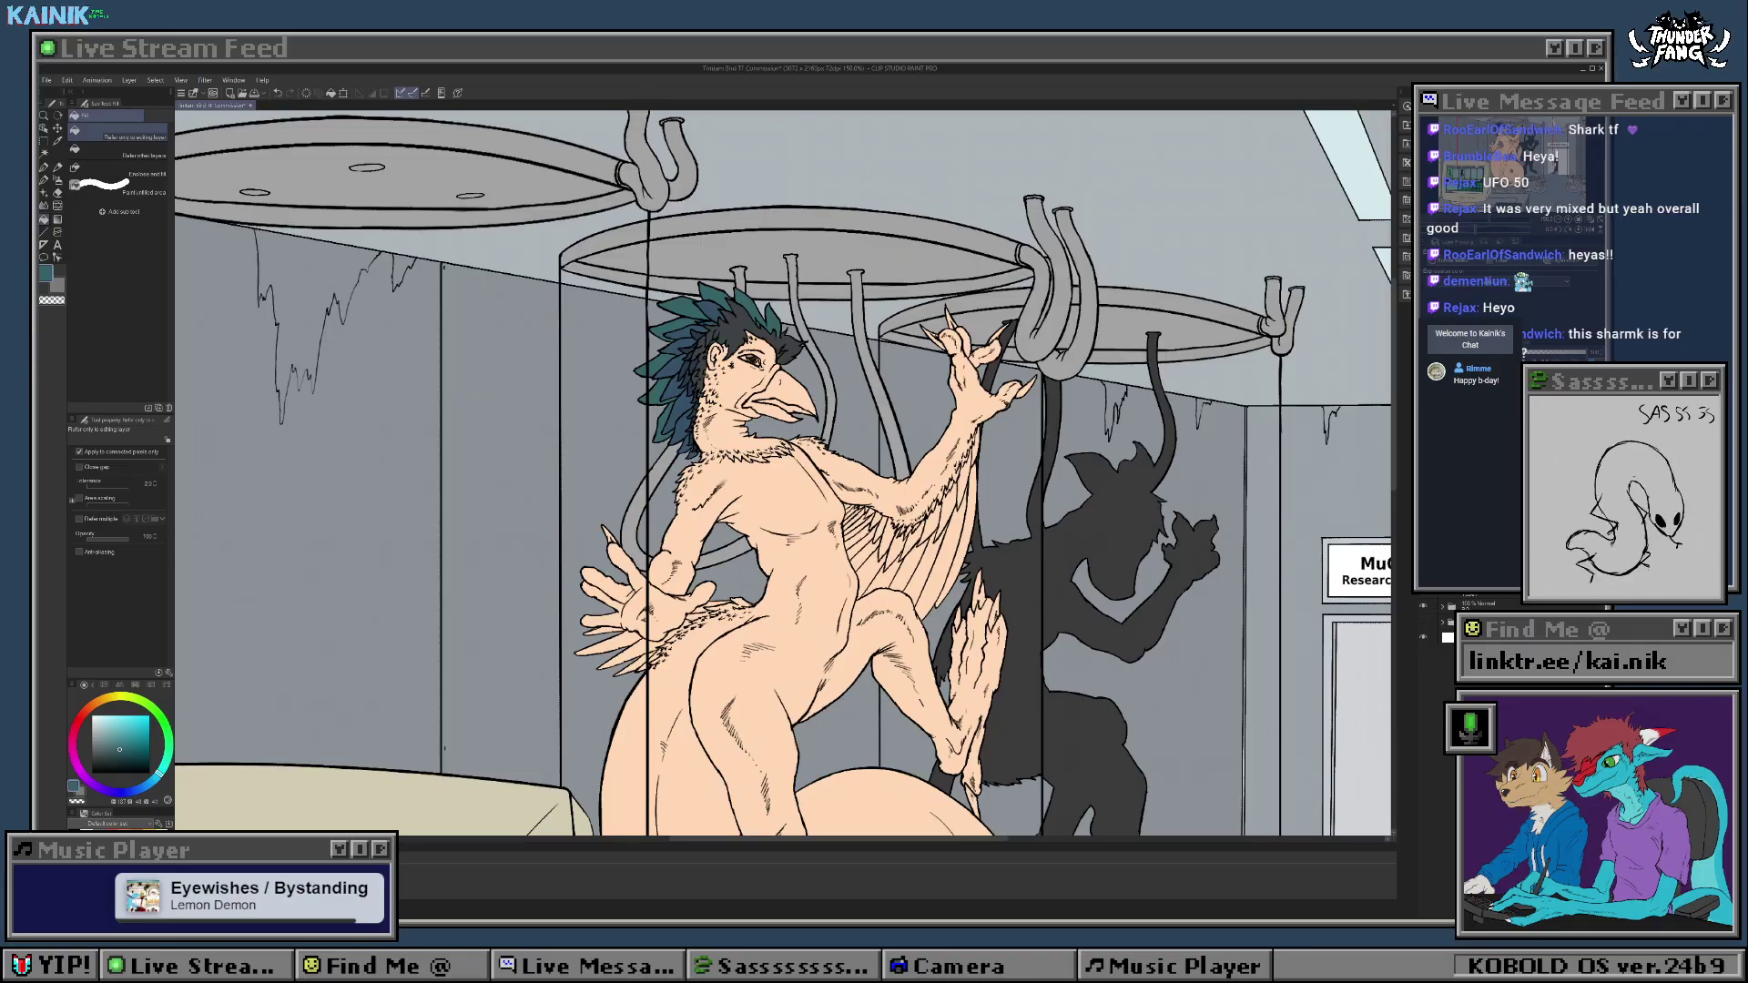
{"action": "scroll", "coordinate": [708, 405], "scroll_direction": "up", "scroll_amount": 3}
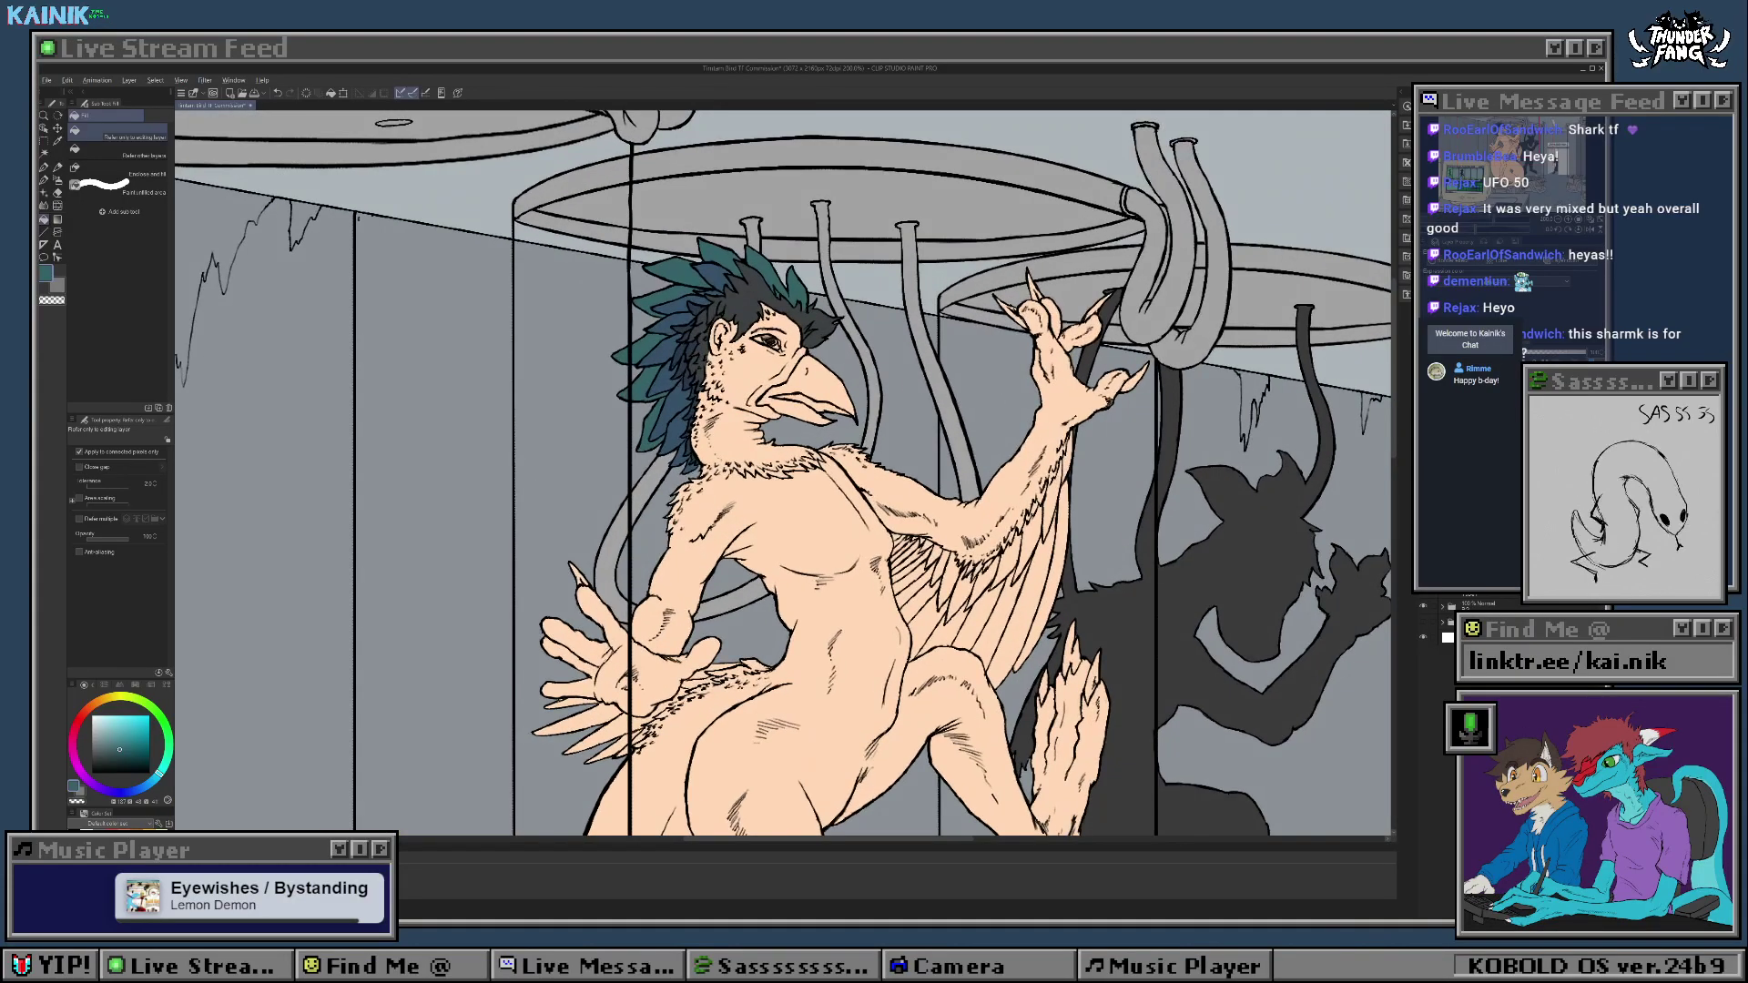
{"action": "left_click_drag", "start_coordinate": [708, 403], "coordinate": [662, 442]}
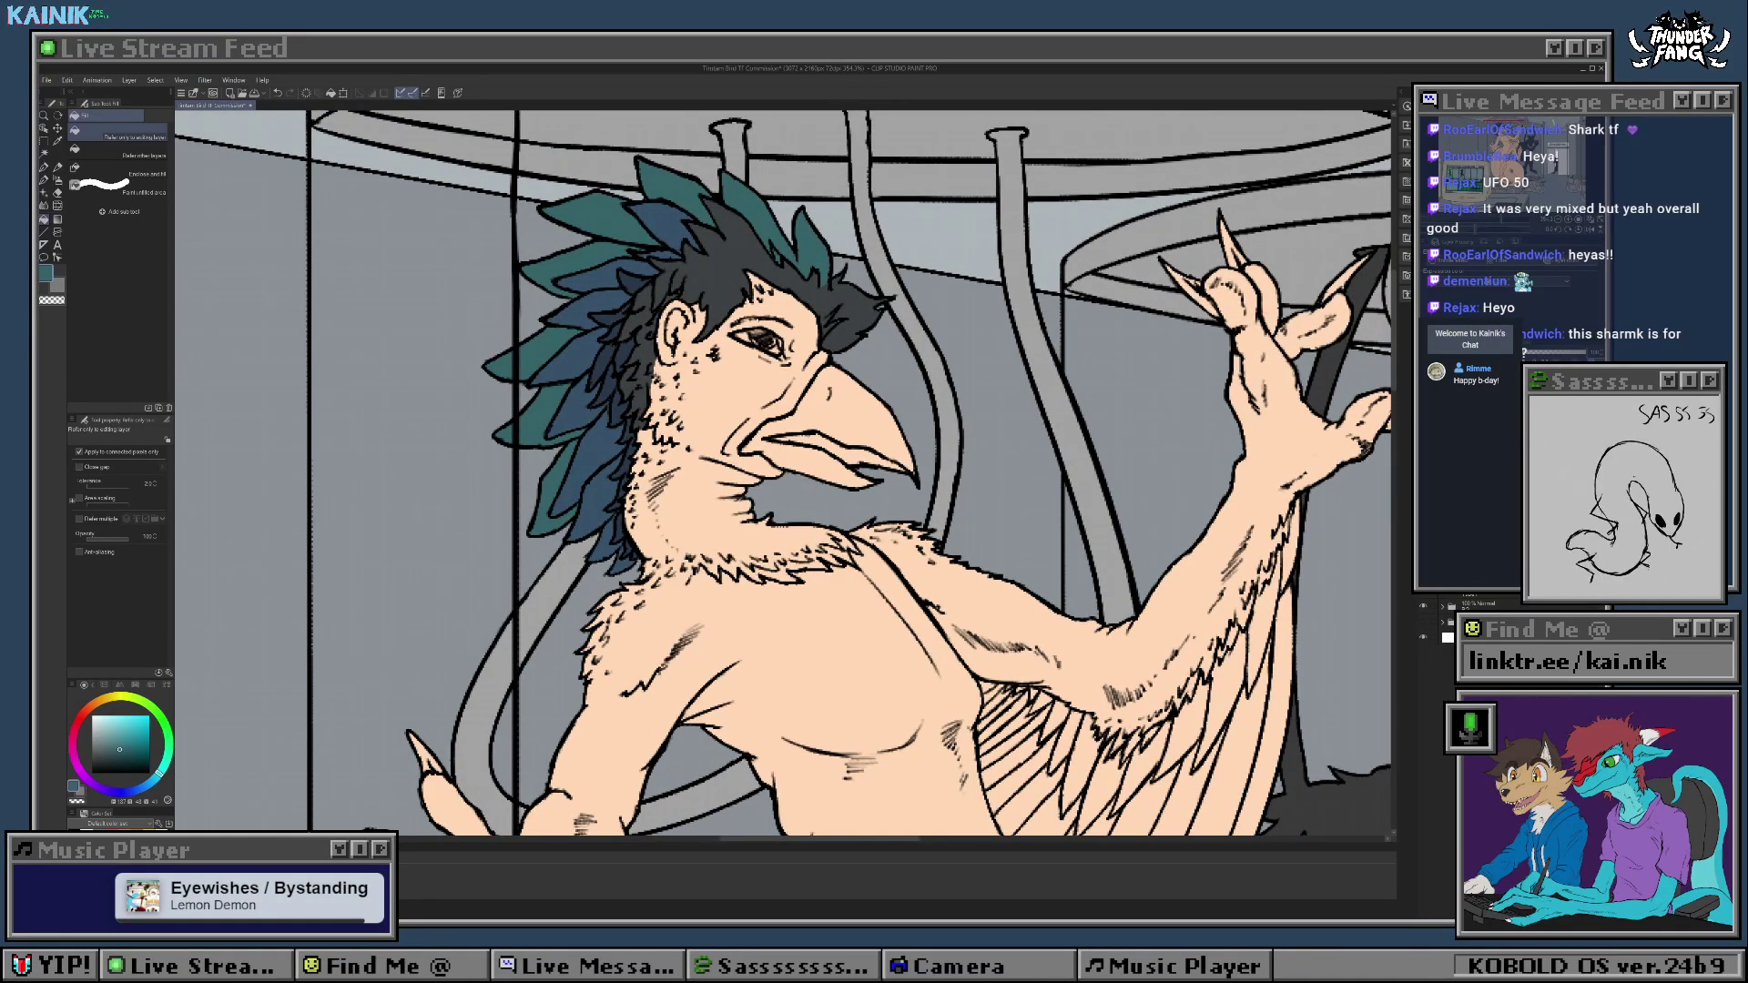
{"action": "scroll", "coordinate": [708, 406], "scroll_direction": "down", "scroll_amount": 3}
{"action": "left_click_drag", "start_coordinate": [709, 405], "coordinate": [674, 454]}
{"action": "scroll", "coordinate": [675, 454], "scroll_direction": "down", "scroll_amount": 1}
{"action": "scroll", "coordinate": [728, 401], "scroll_direction": "down", "scroll_amount": 4}
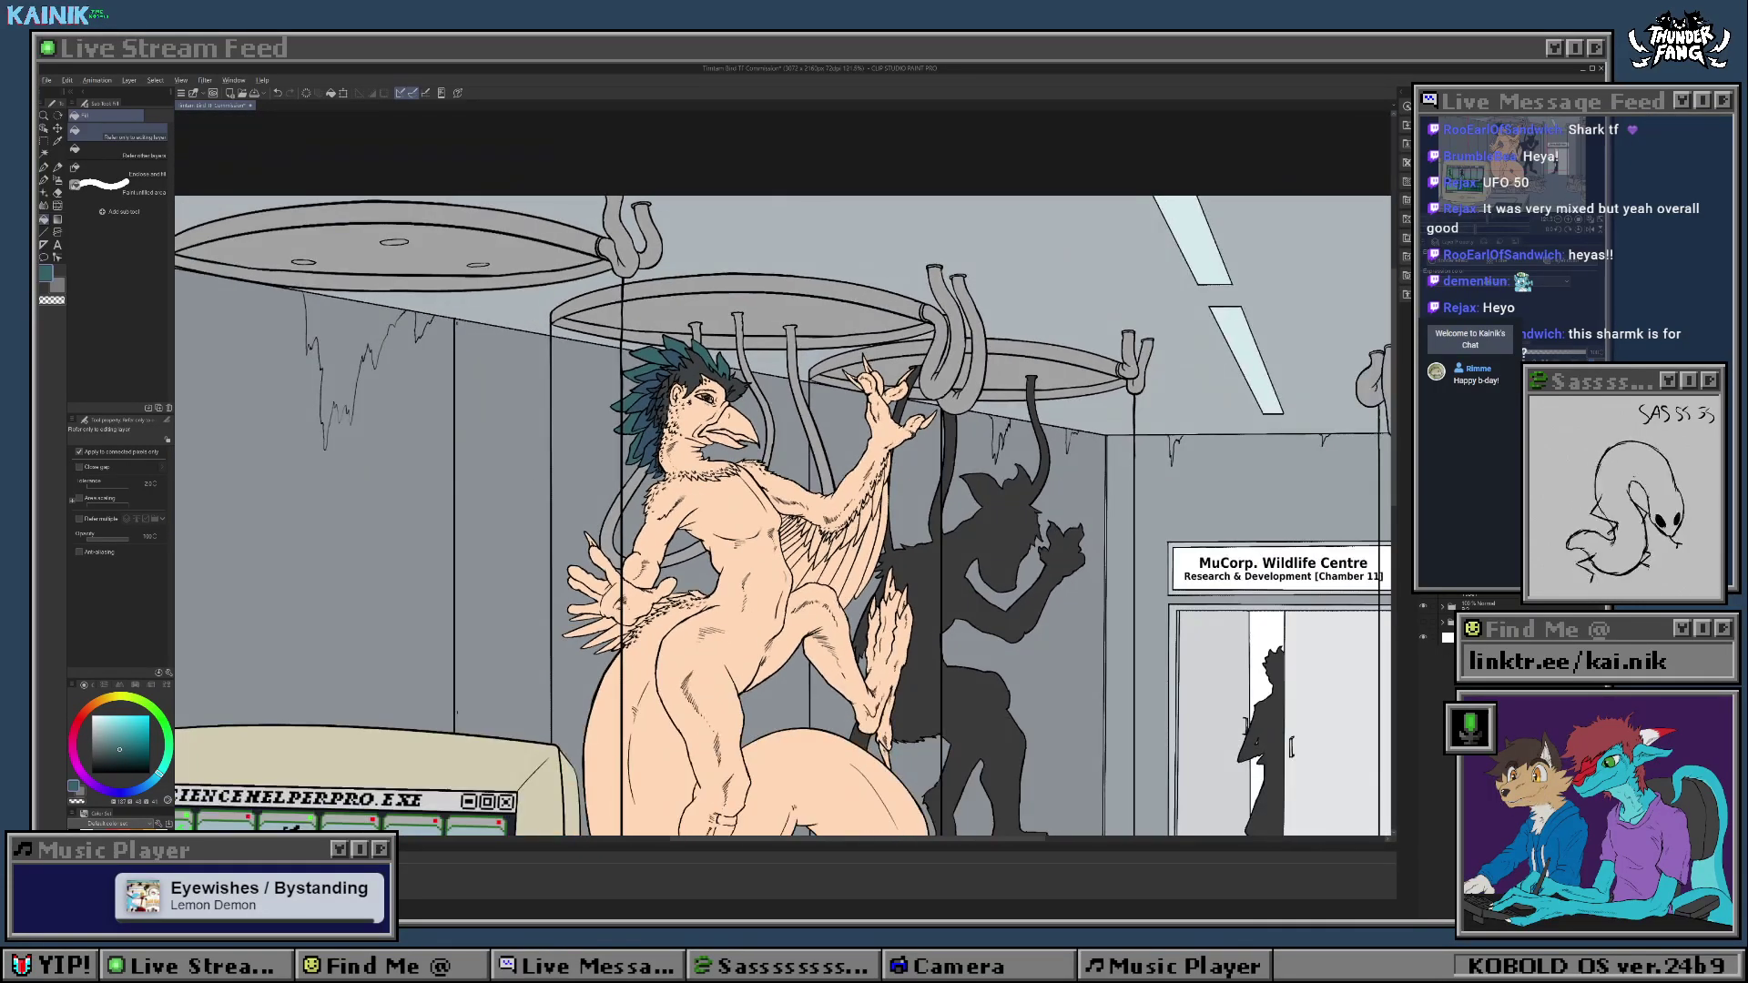
{"action": "scroll", "coordinate": [715, 614], "scroll_direction": "up", "scroll_amount": 2}
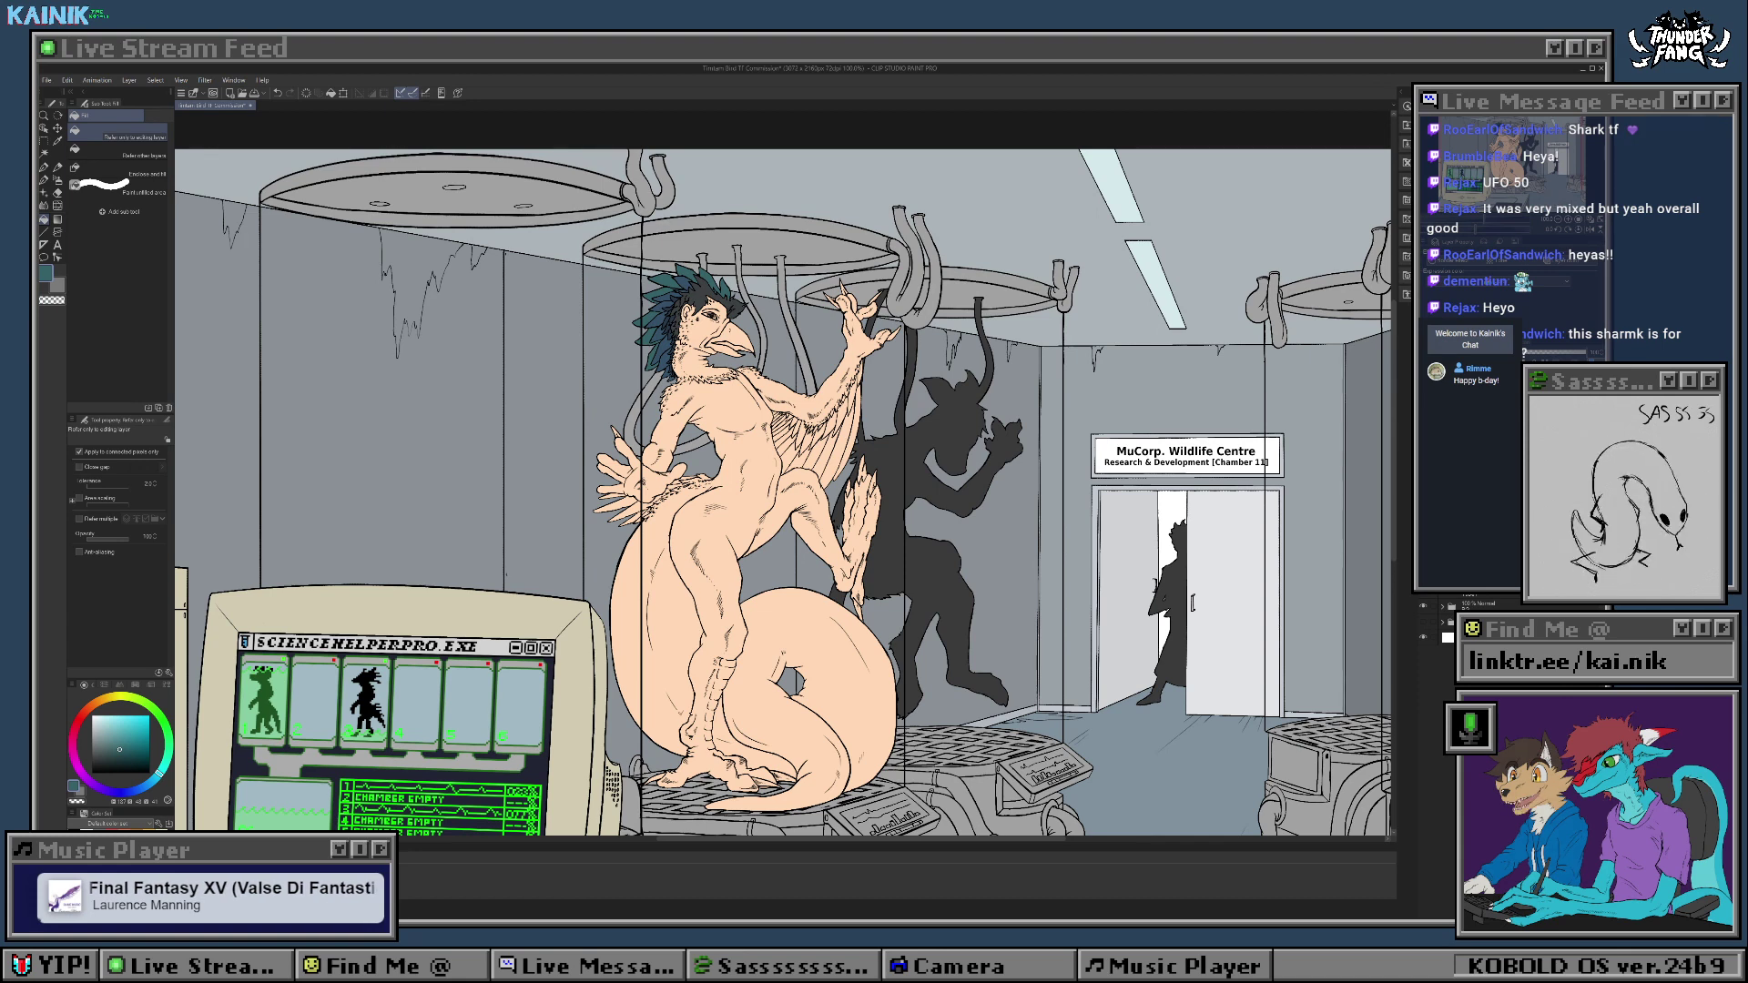
{"action": "left_click_drag", "start_coordinate": [783, 510], "coordinate": [786, 482]}
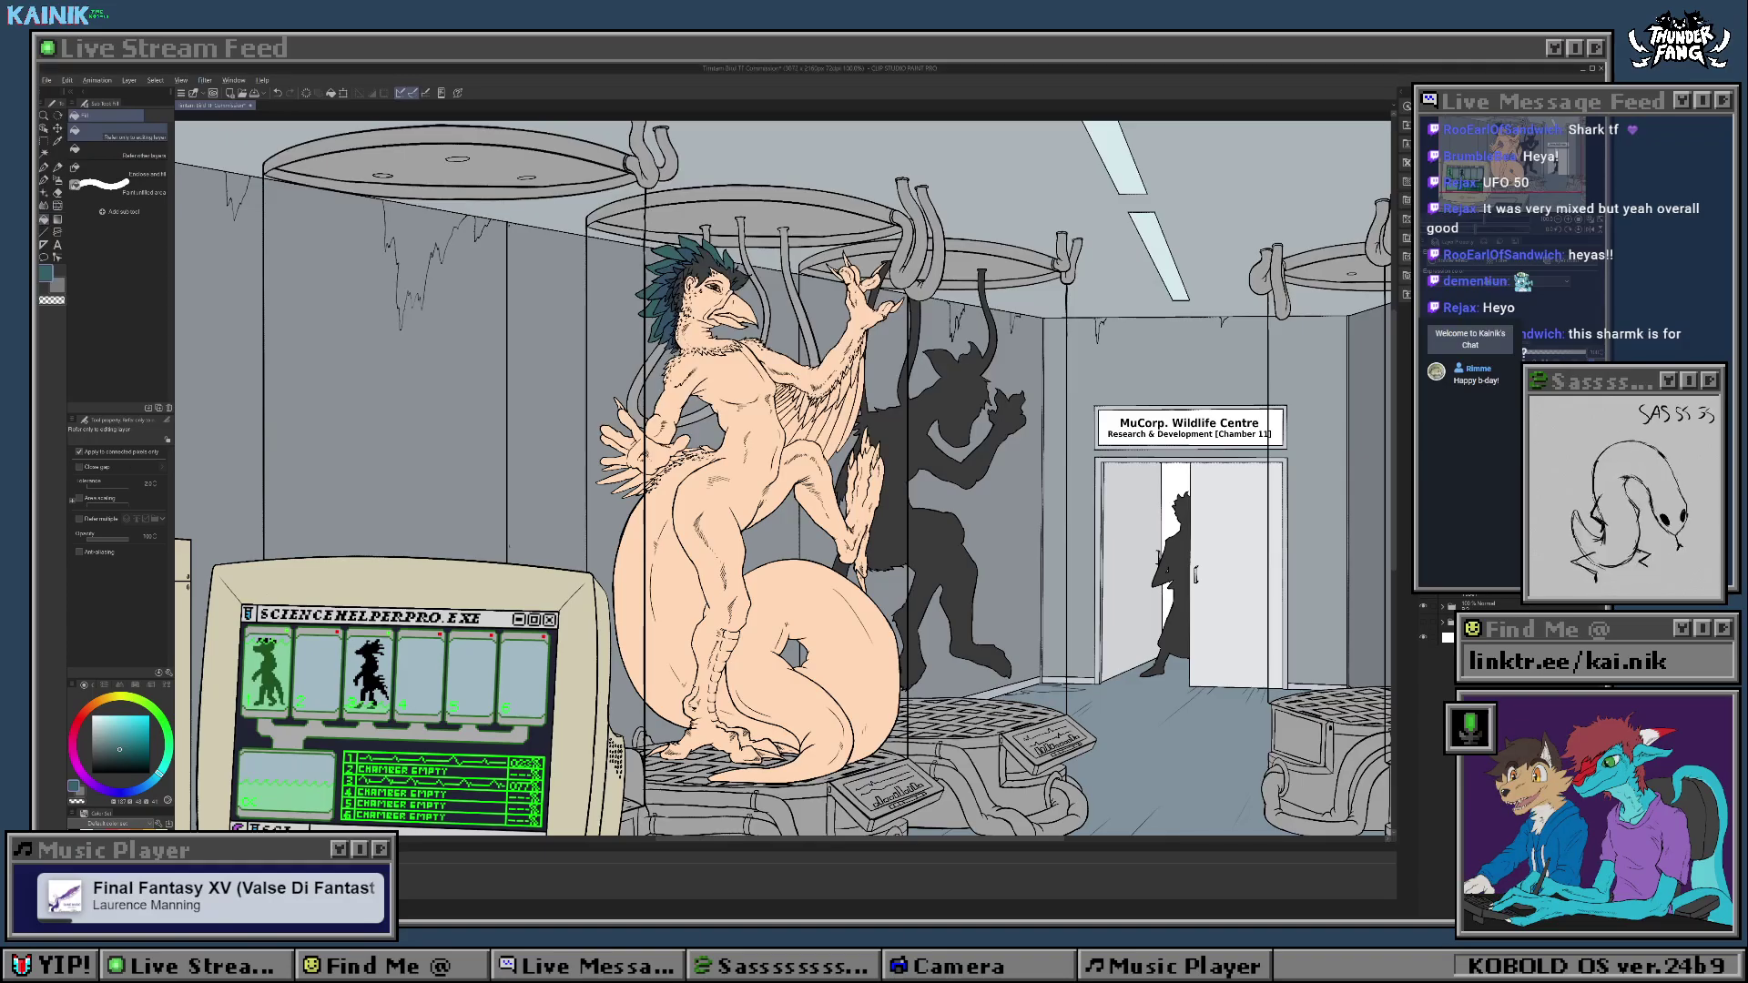
{"action": "scroll", "coordinate": [669, 326], "scroll_direction": "up", "scroll_amount": 5}
{"action": "left_click_drag", "start_coordinate": [692, 346], "coordinate": [612, 519]}
{"action": "scroll", "coordinate": [612, 519], "scroll_direction": "up", "scroll_amount": 1}
{"action": "left_click_drag", "start_coordinate": [783, 510], "coordinate": [747, 410]}
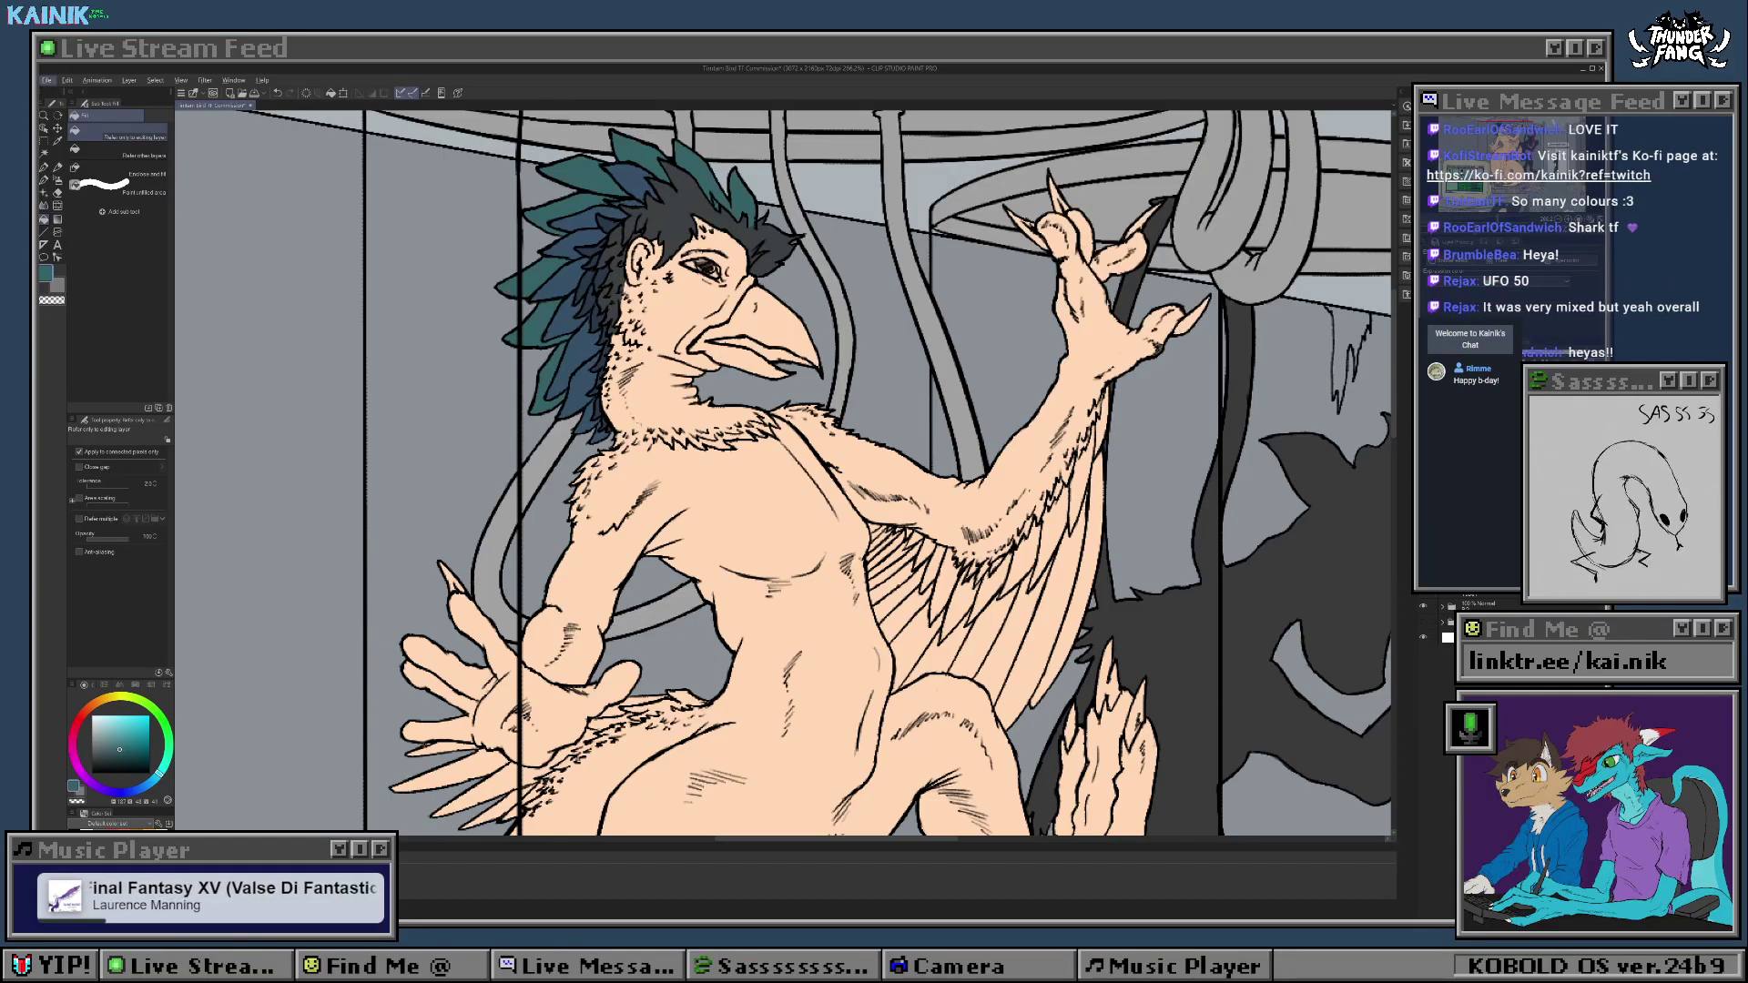
Step: Fill the short upper feathers along the wing's forearm with the blue sampled from the crest
{"action": "left_click_drag", "start_coordinate": [783, 474], "coordinate": [765, 452]}
{"action": "left_click", "coordinate": [561, 371], "text": "alt"}
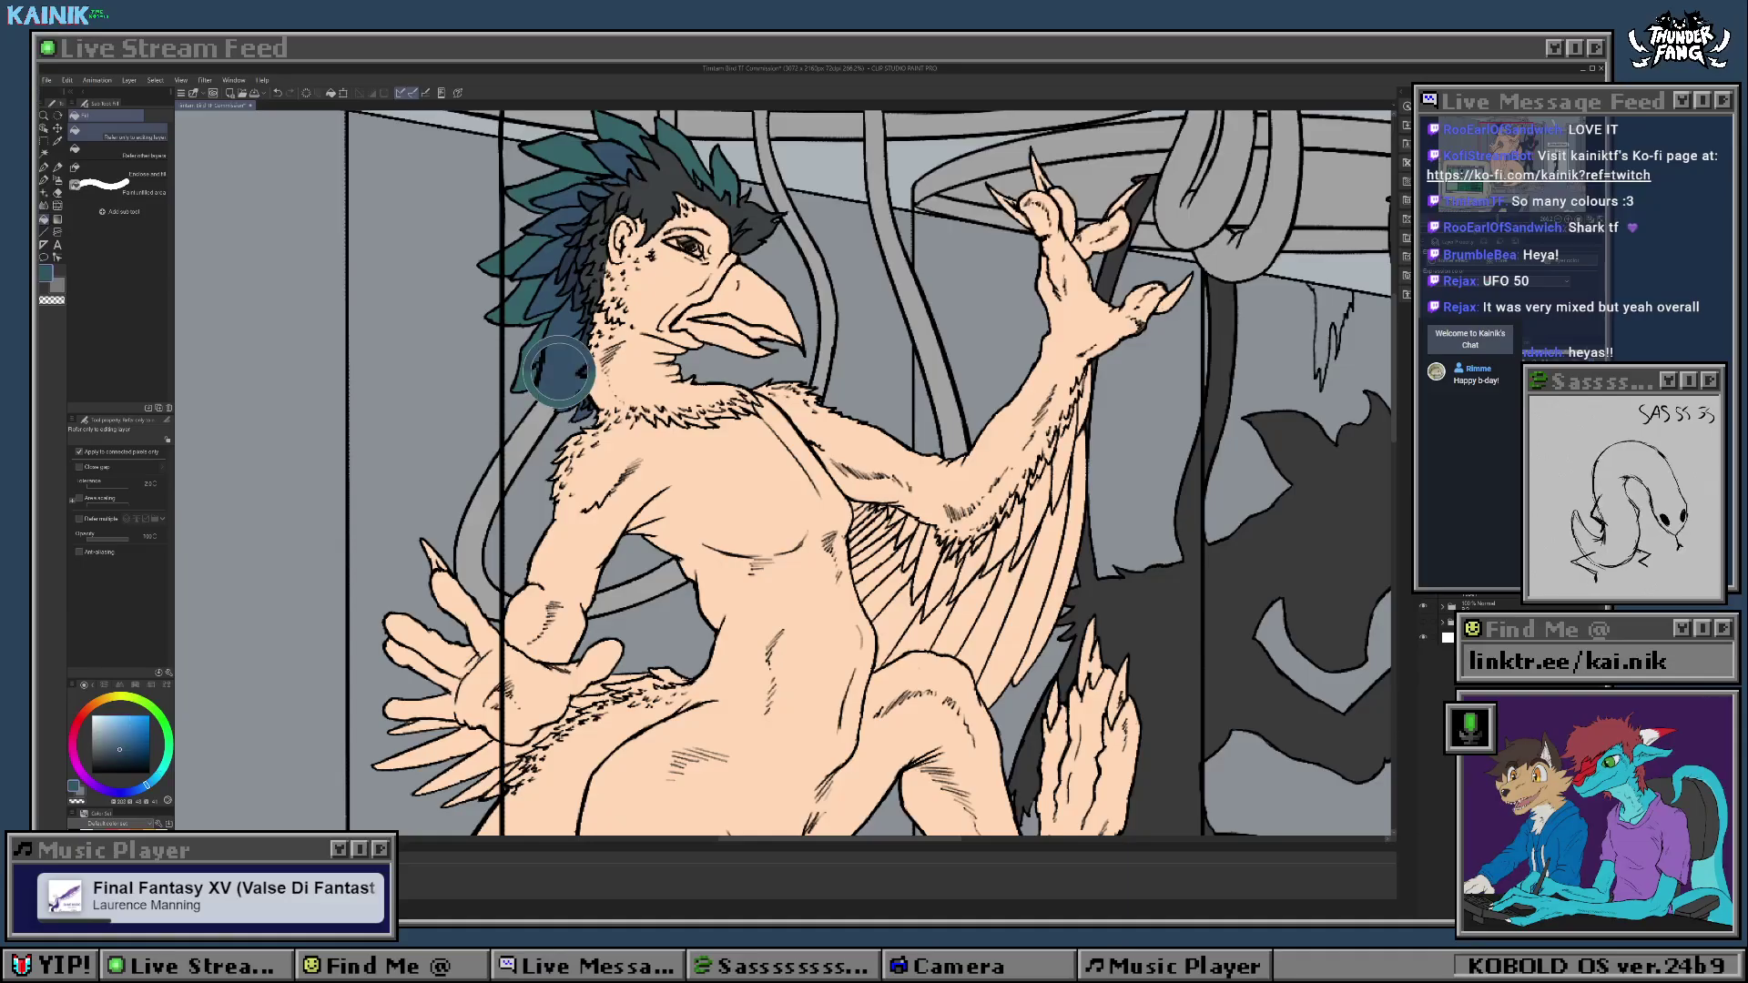
{"action": "left_click_drag", "start_coordinate": [983, 531], "coordinate": [801, 463]}
{"action": "scroll", "coordinate": [802, 463], "scroll_direction": "up", "scroll_amount": 3}
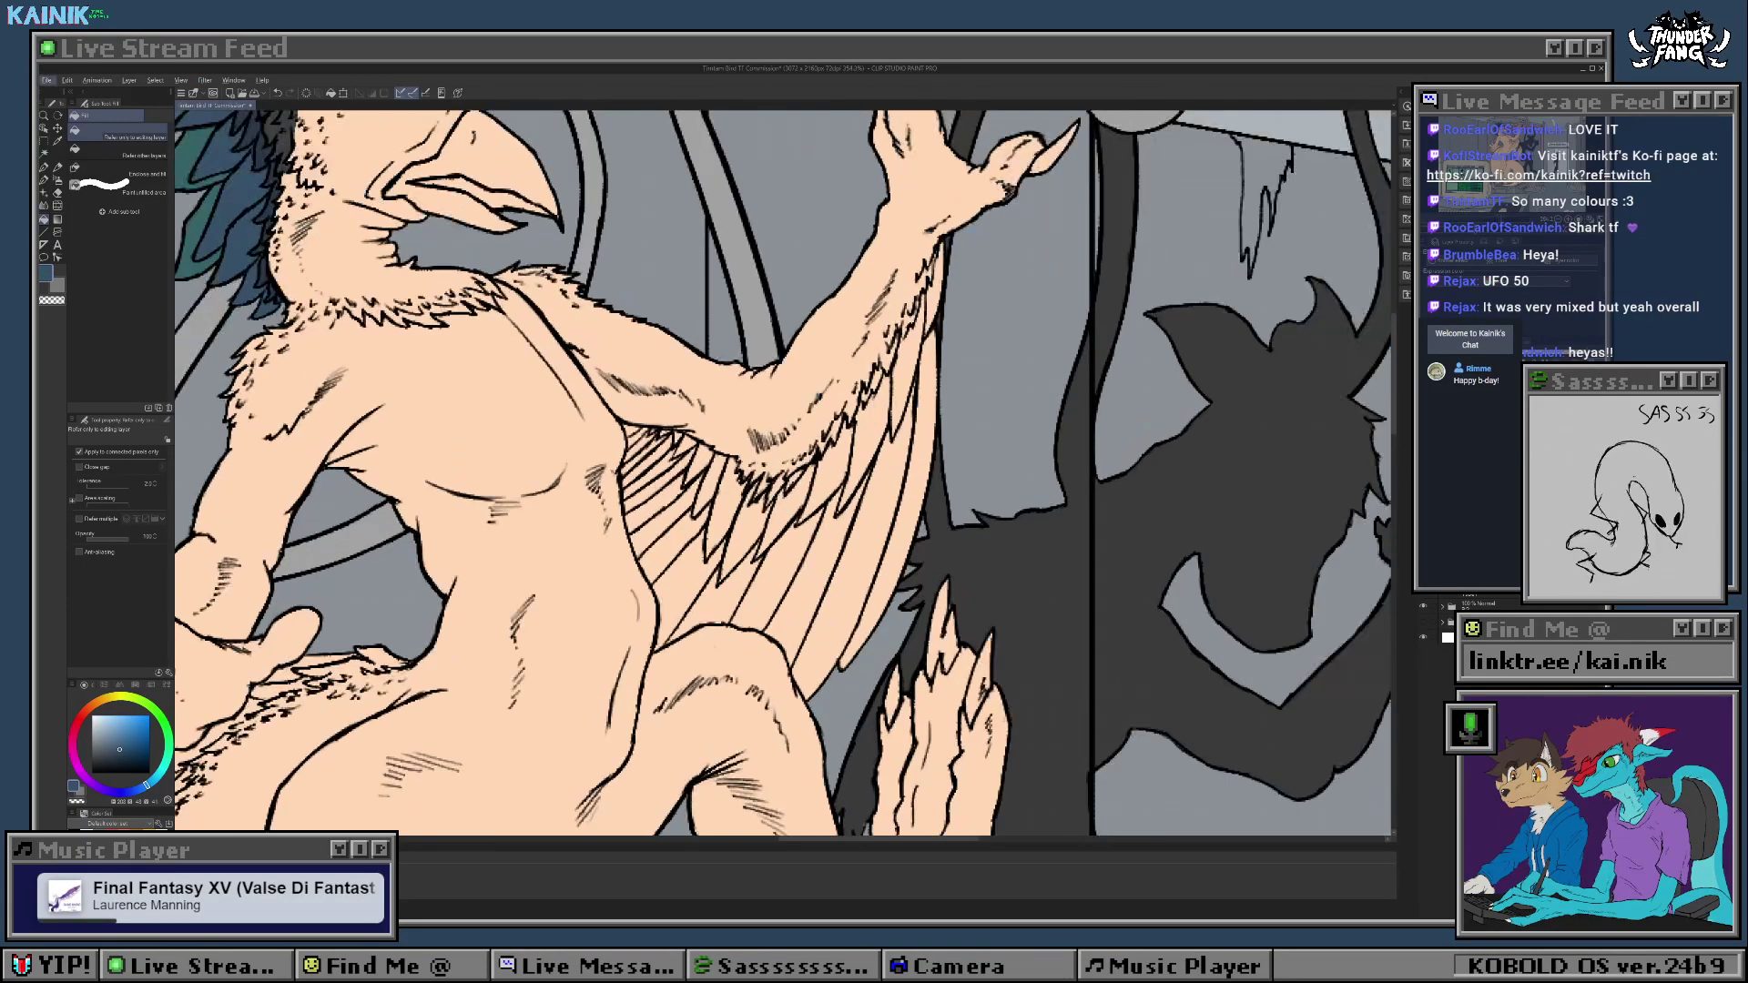
{"action": "key", "text": "w"}
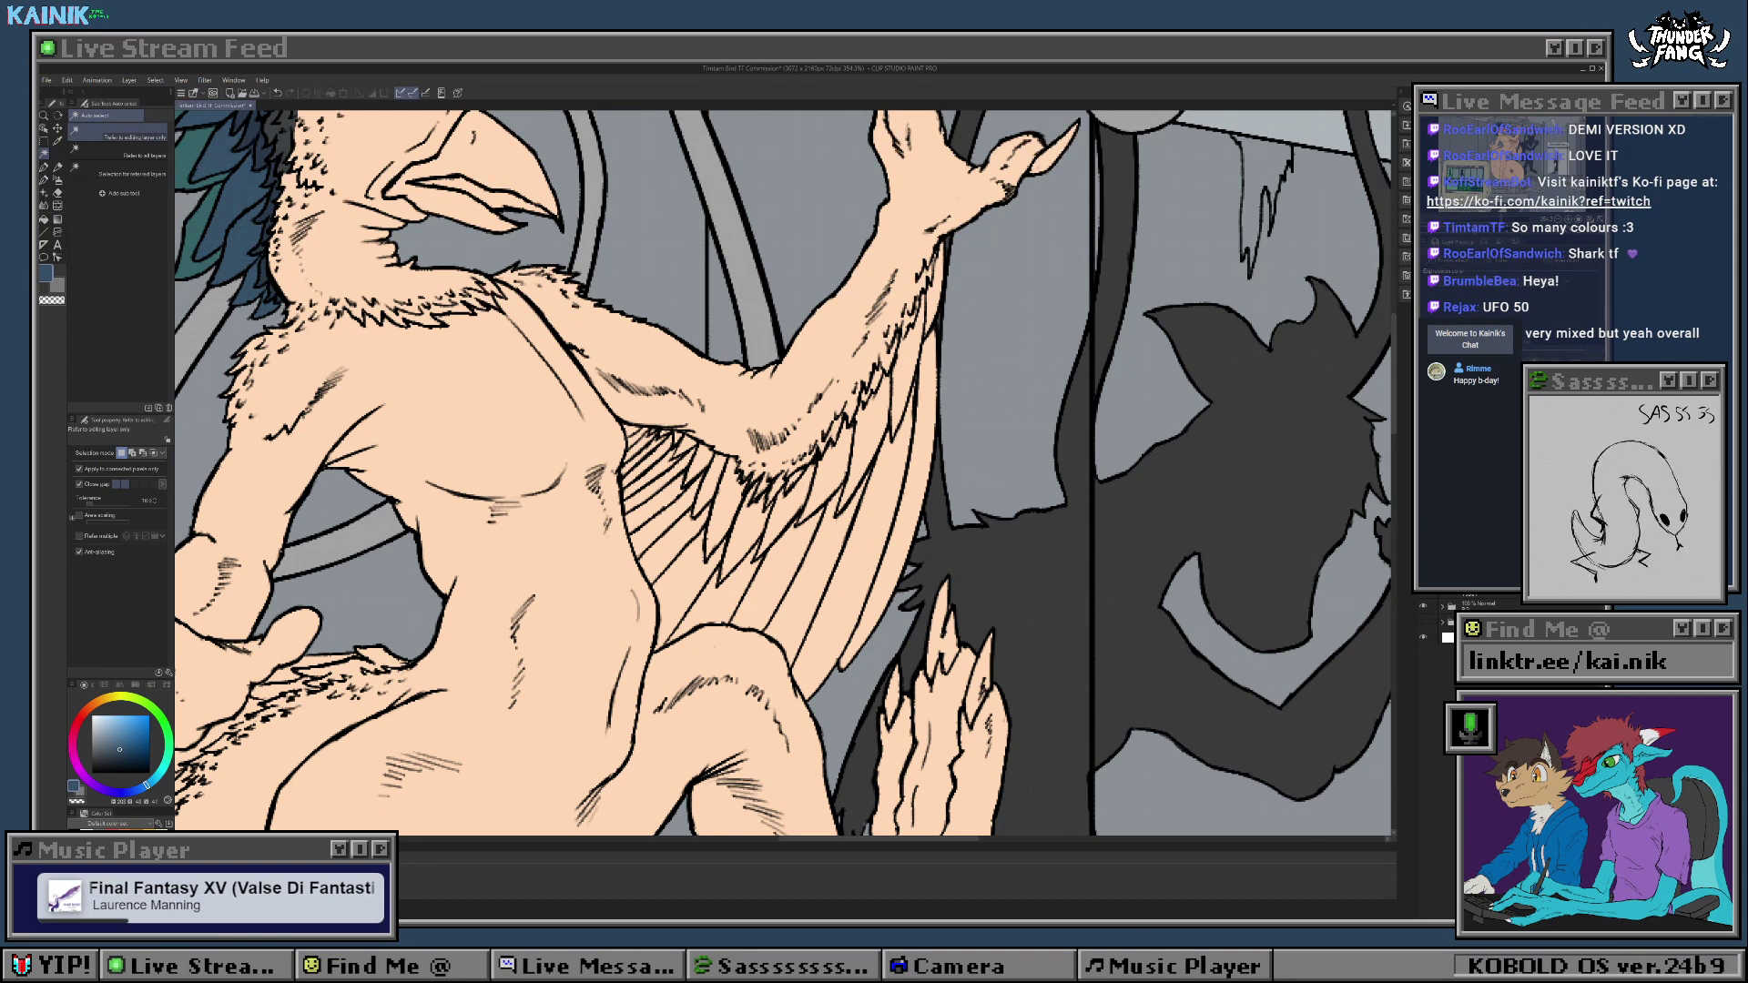
{"action": "left_click", "coordinate": [929, 308]}
{"action": "left_click", "coordinate": [905, 382], "text": "shift"}
{"action": "left_click", "coordinate": [869, 439], "text": "shift"}
{"action": "left_click", "coordinate": [833, 478], "text": "shift"}
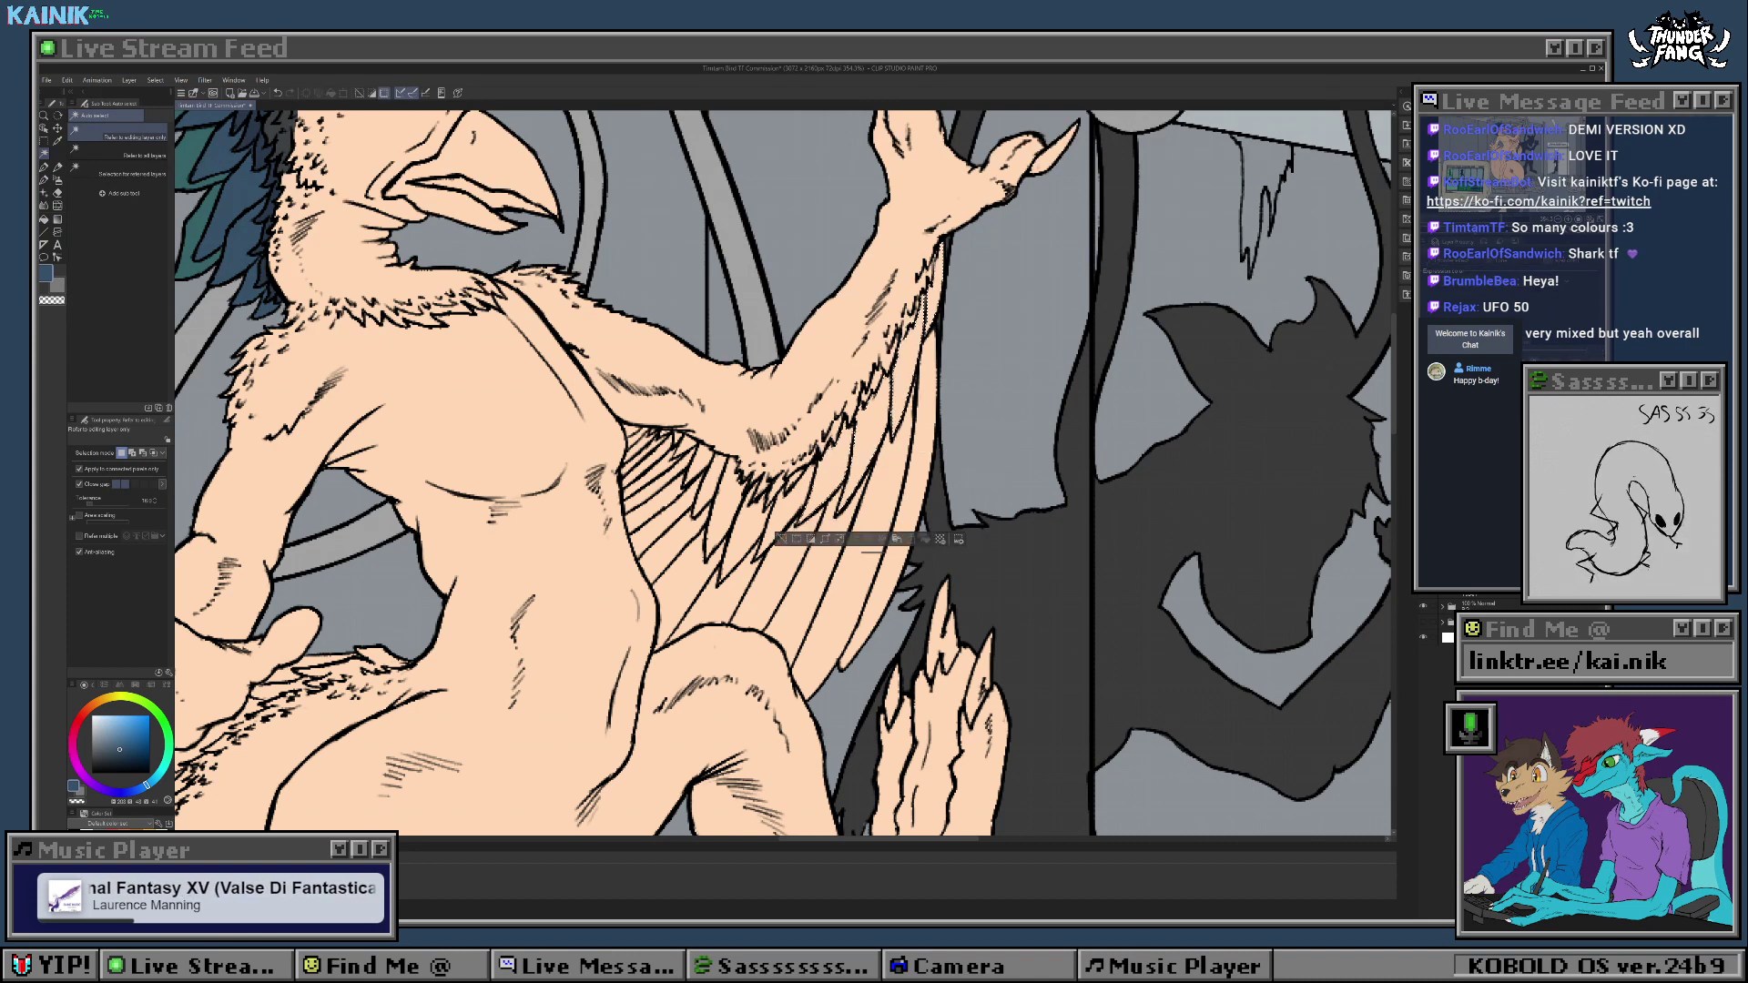
{"action": "left_click", "coordinate": [790, 512], "text": "shift"}
{"action": "left_click", "coordinate": [743, 535], "text": "shift"}
{"action": "left_click", "coordinate": [718, 499], "text": "shift"}
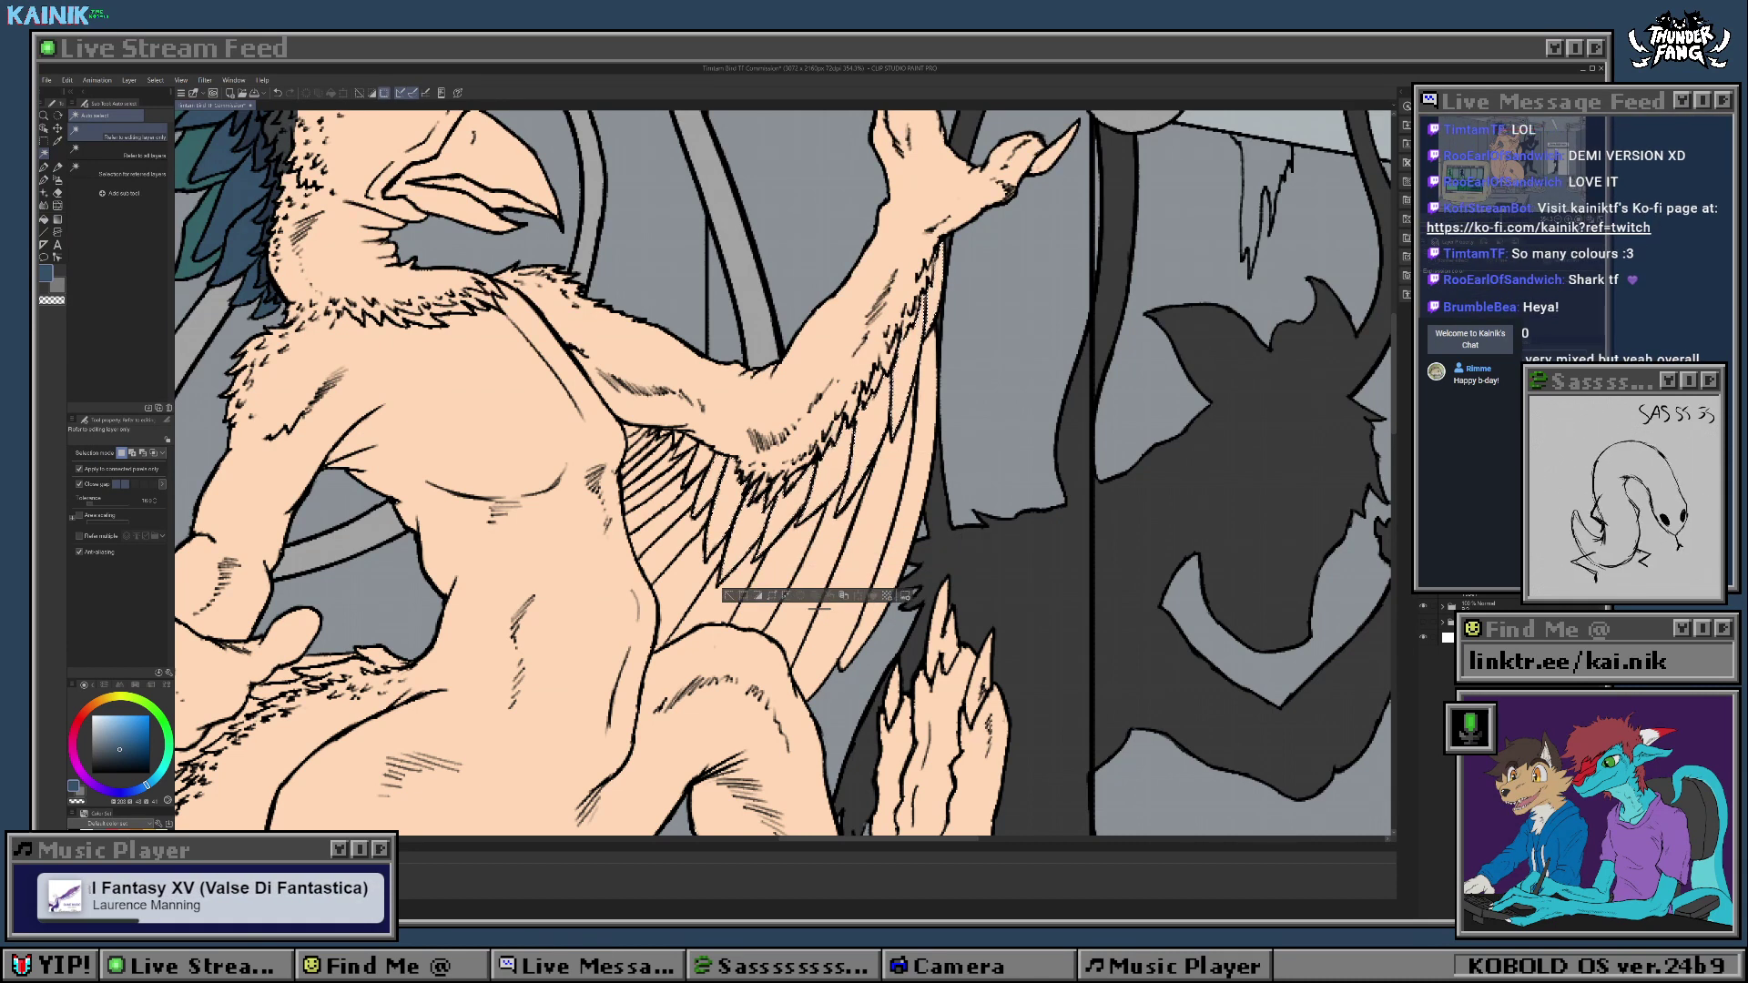
{"action": "left_click", "coordinate": [697, 481], "text": "shift"}
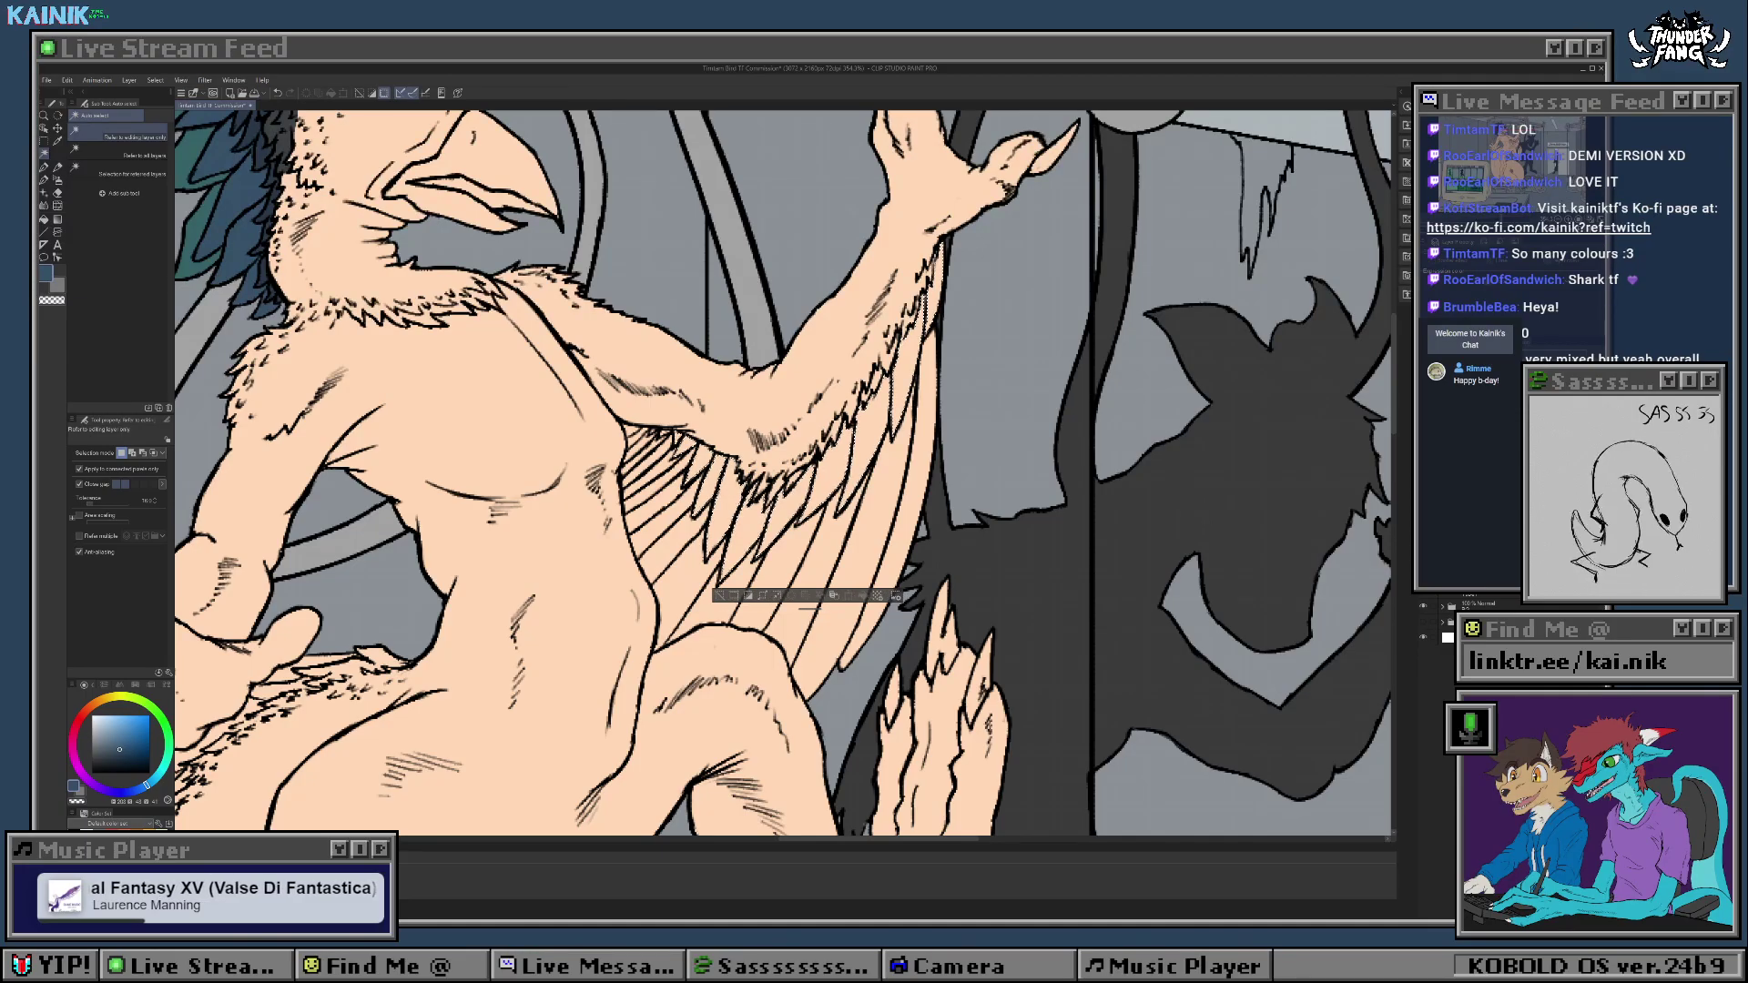
{"action": "left_click", "coordinate": [681, 463], "text": "shift"}
{"action": "scroll", "coordinate": [678, 432], "scroll_direction": "up", "scroll_amount": 3}
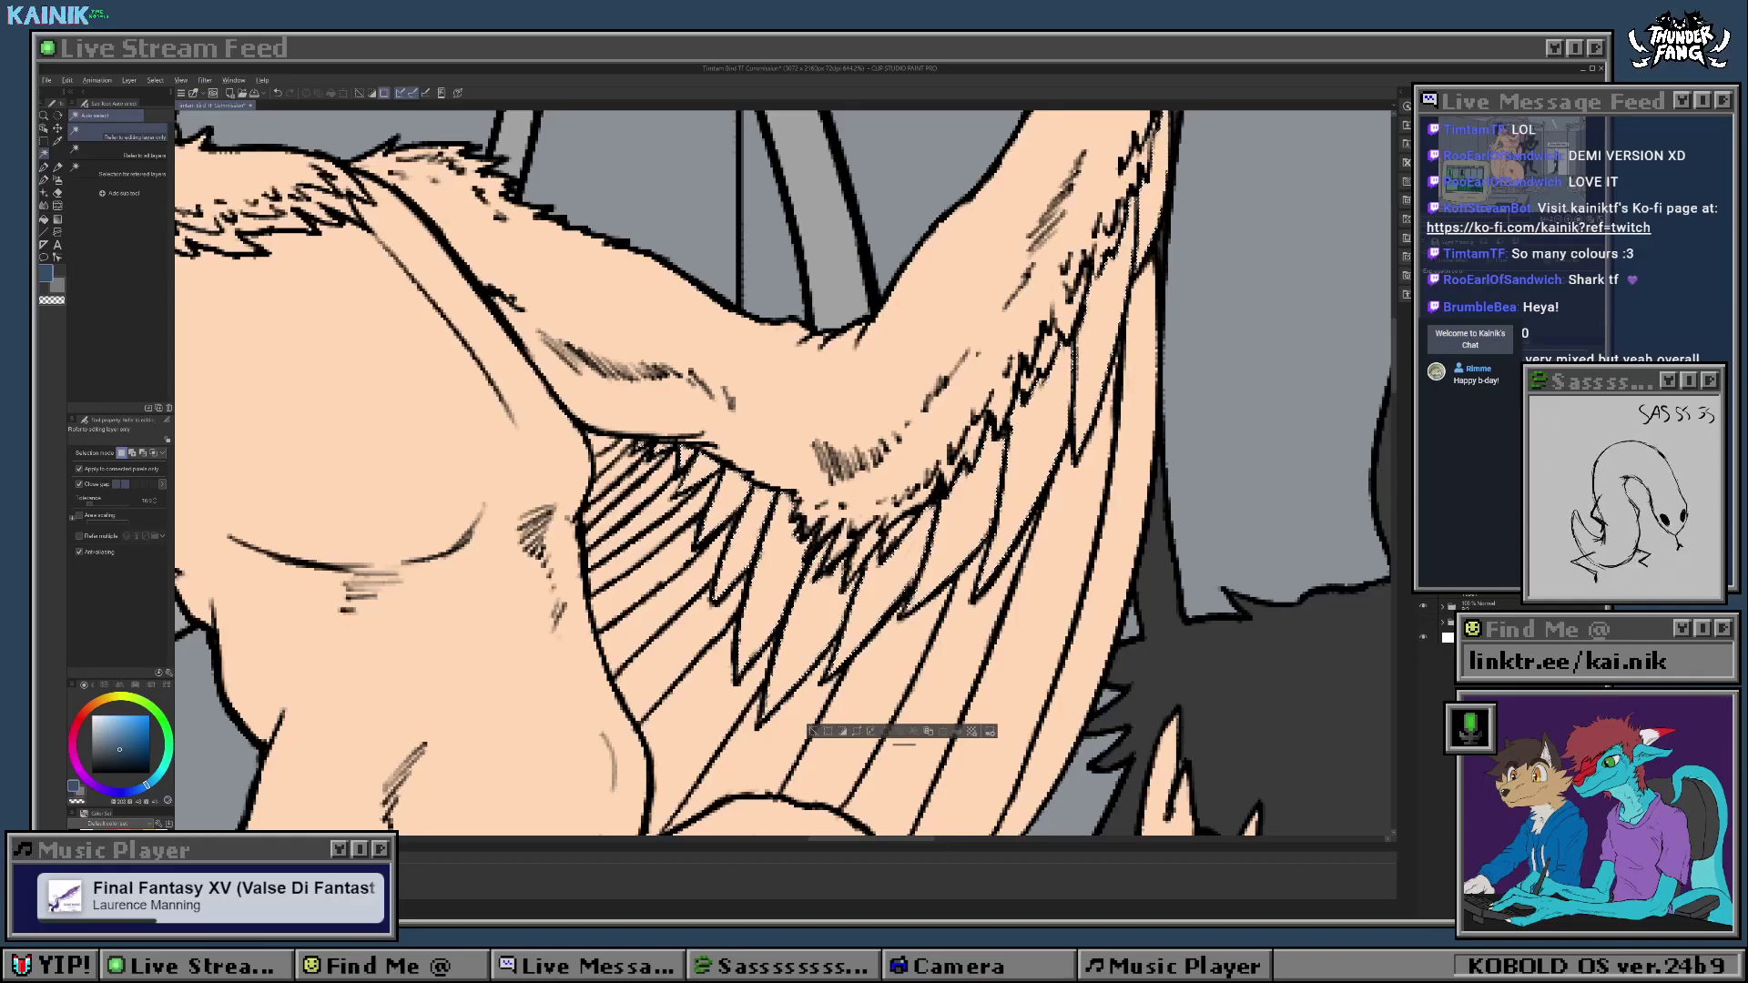
{"action": "scroll", "coordinate": [698, 484], "scroll_direction": "down", "scroll_amount": 2}
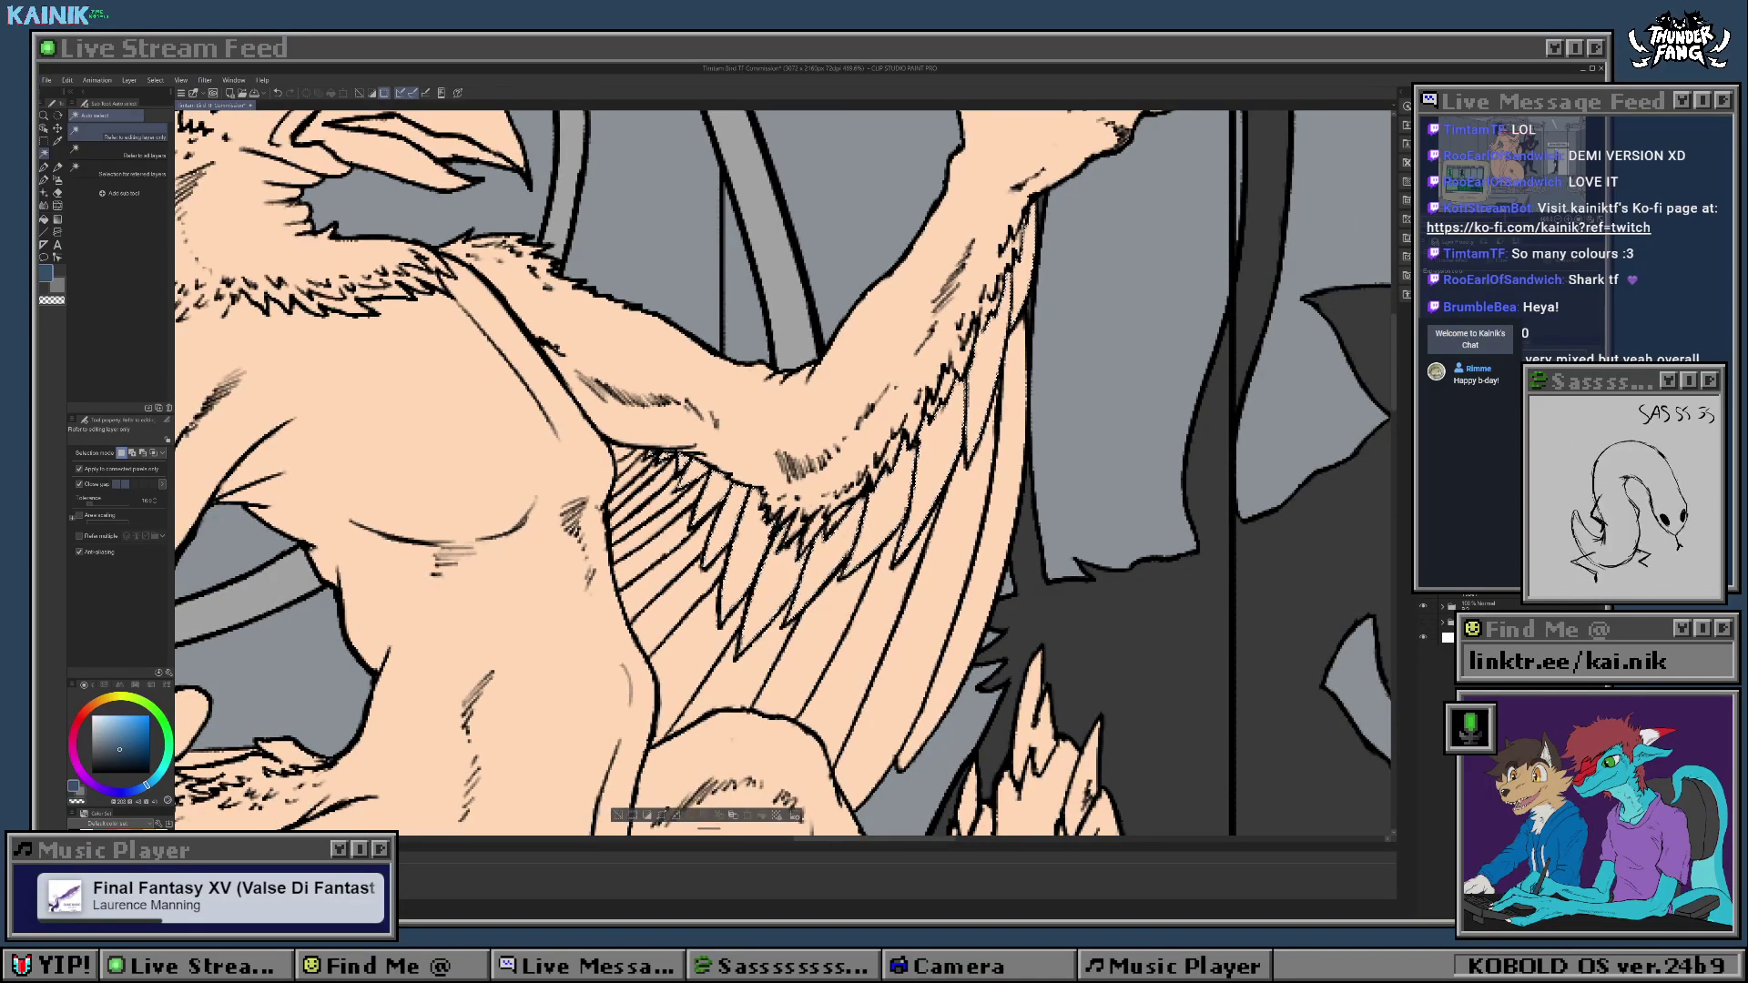
{"action": "scroll", "coordinate": [860, 719], "scroll_direction": "down", "scroll_amount": 2}
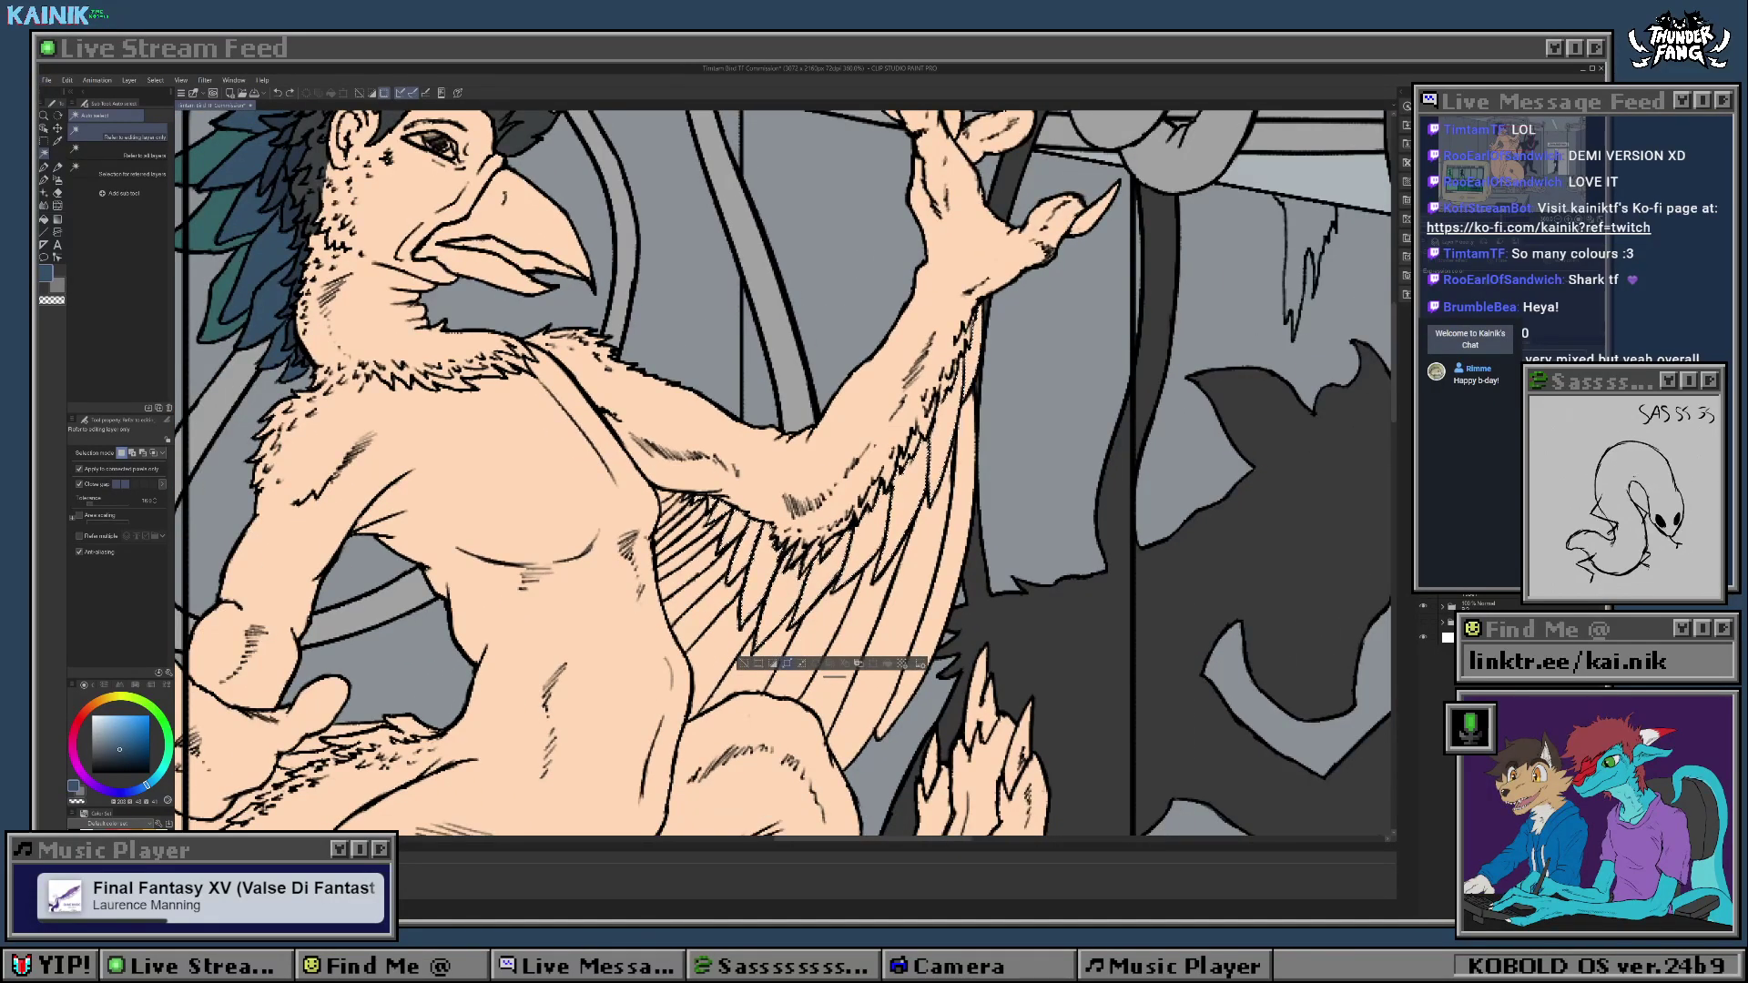
{"action": "left_click", "coordinate": [787, 664]}
{"action": "key", "text": "Return"}
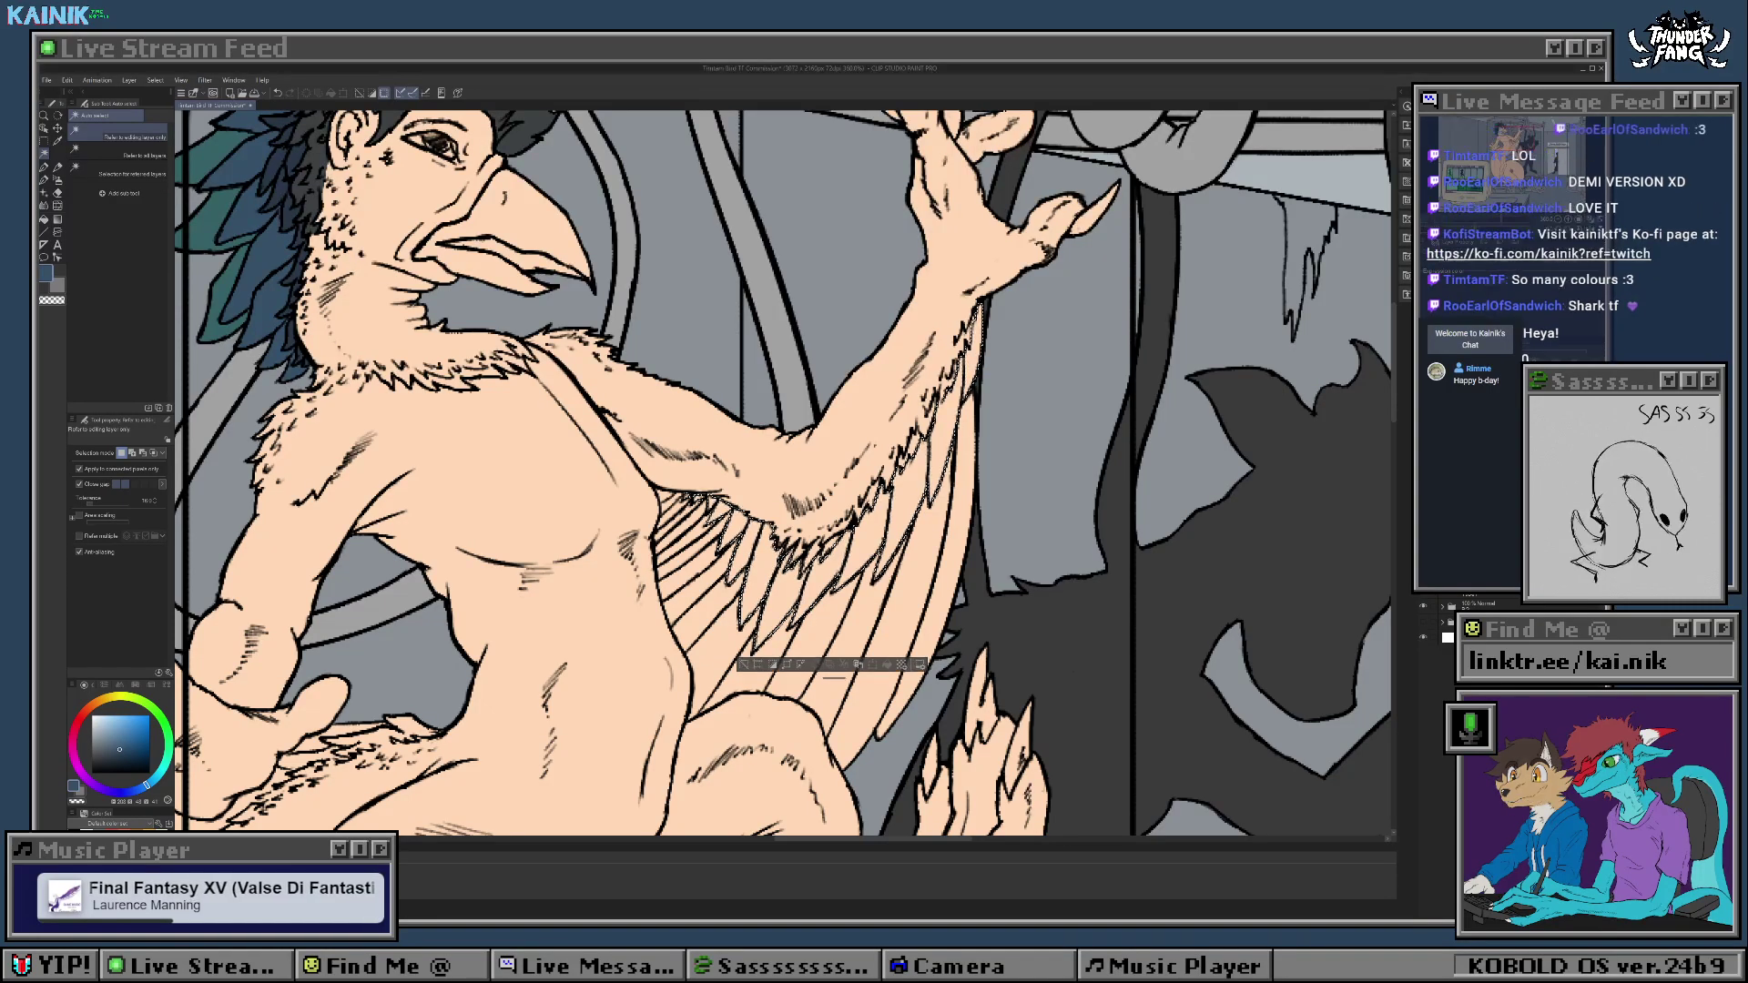
{"action": "key", "text": "g"}
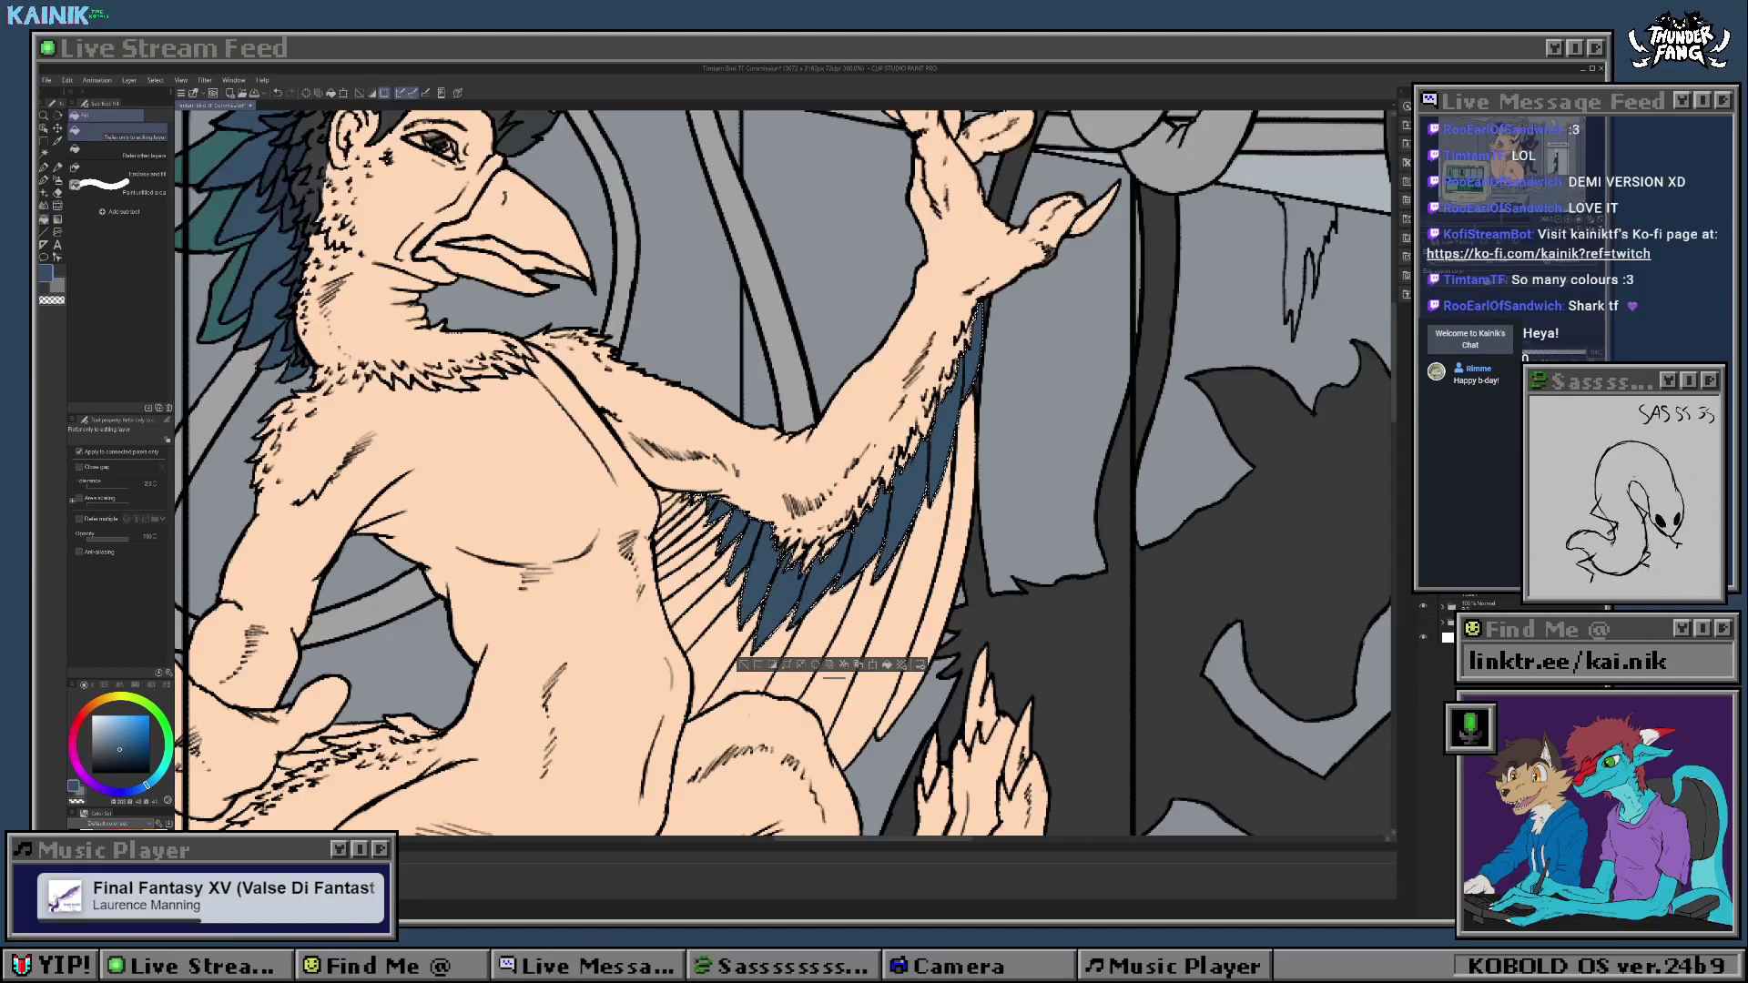
Step: Touch up missed spots in the blue wing feathers along the forearm's ragged edge with the brush
{"action": "scroll", "coordinate": [825, 559], "scroll_direction": "up", "scroll_amount": 3}
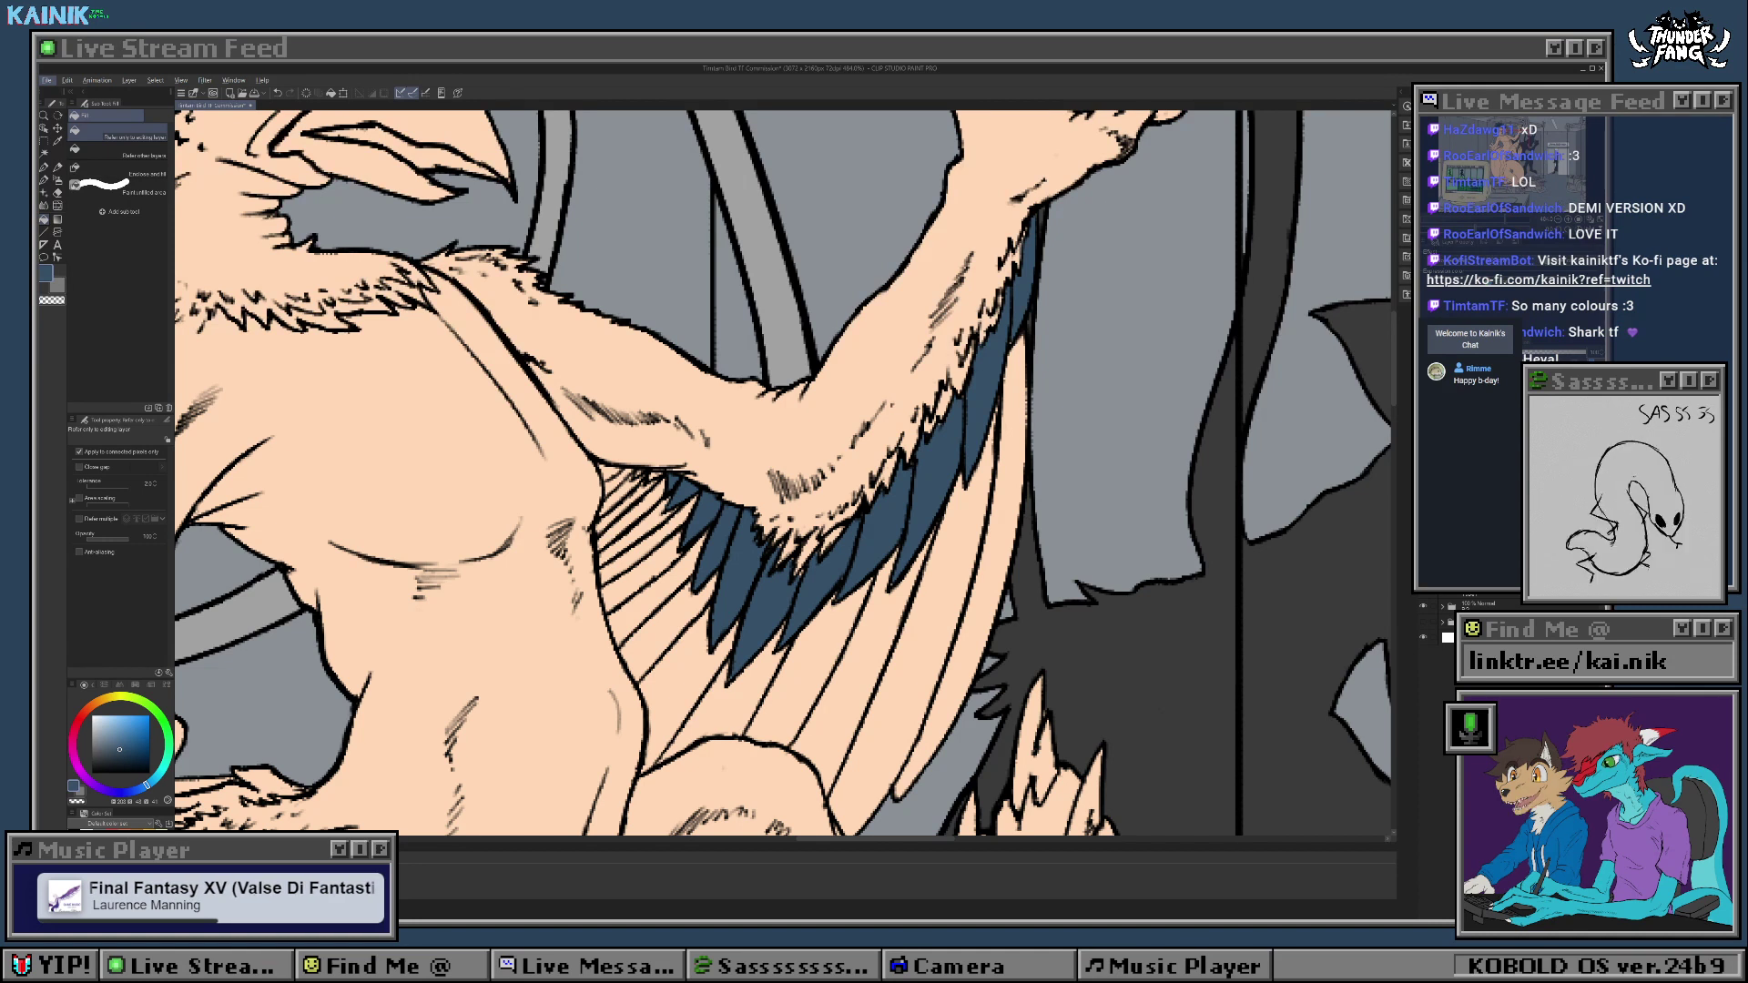
{"action": "key", "text": "b"}
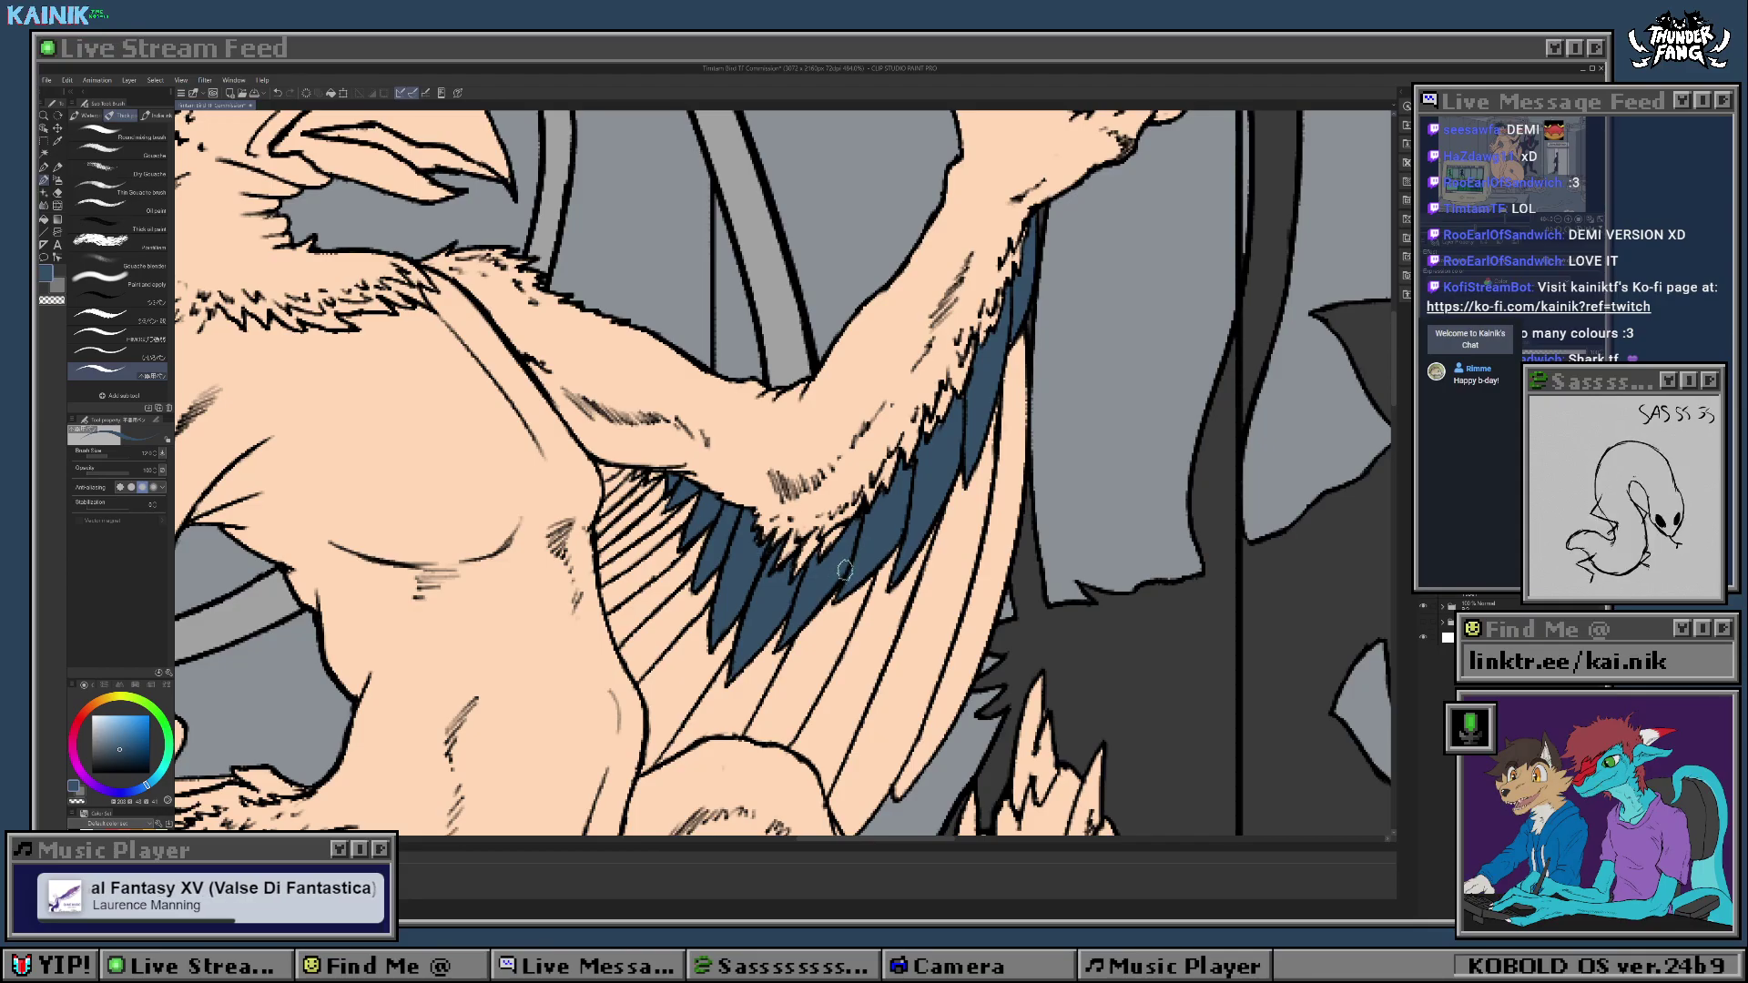
{"action": "left_click_drag", "start_coordinate": [949, 467], "coordinate": [863, 489]}
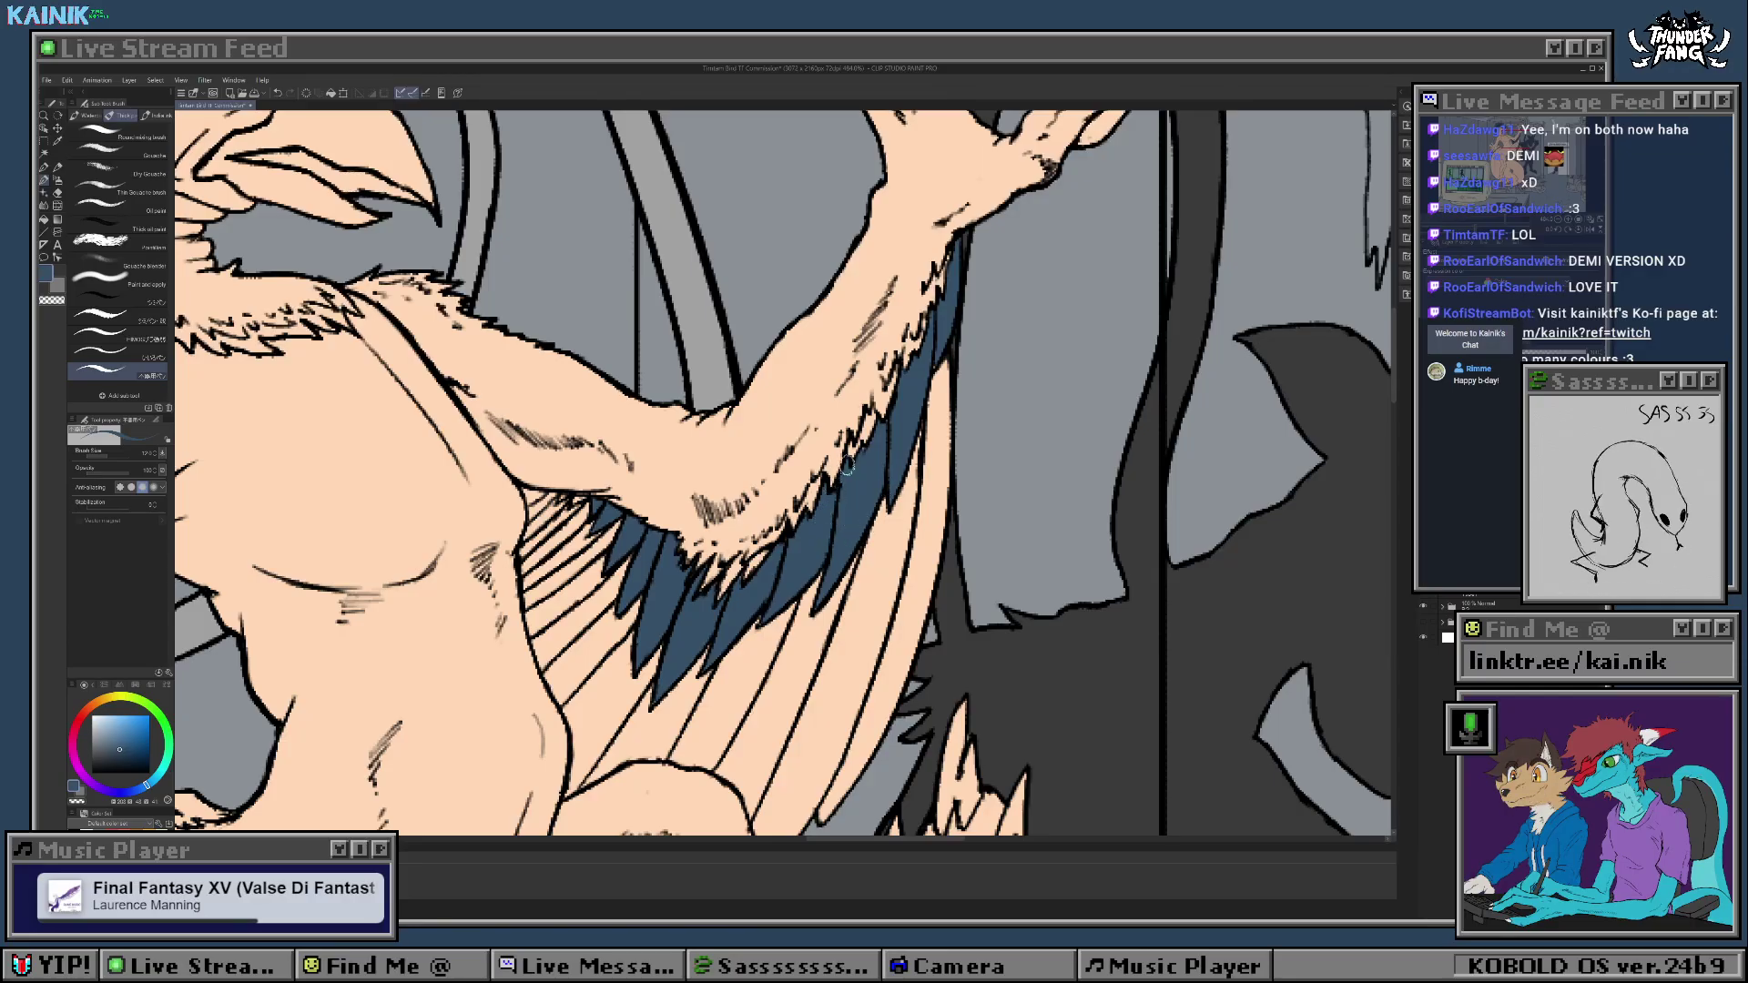
{"action": "left_click_drag", "start_coordinate": [891, 415], "coordinate": [845, 429]}
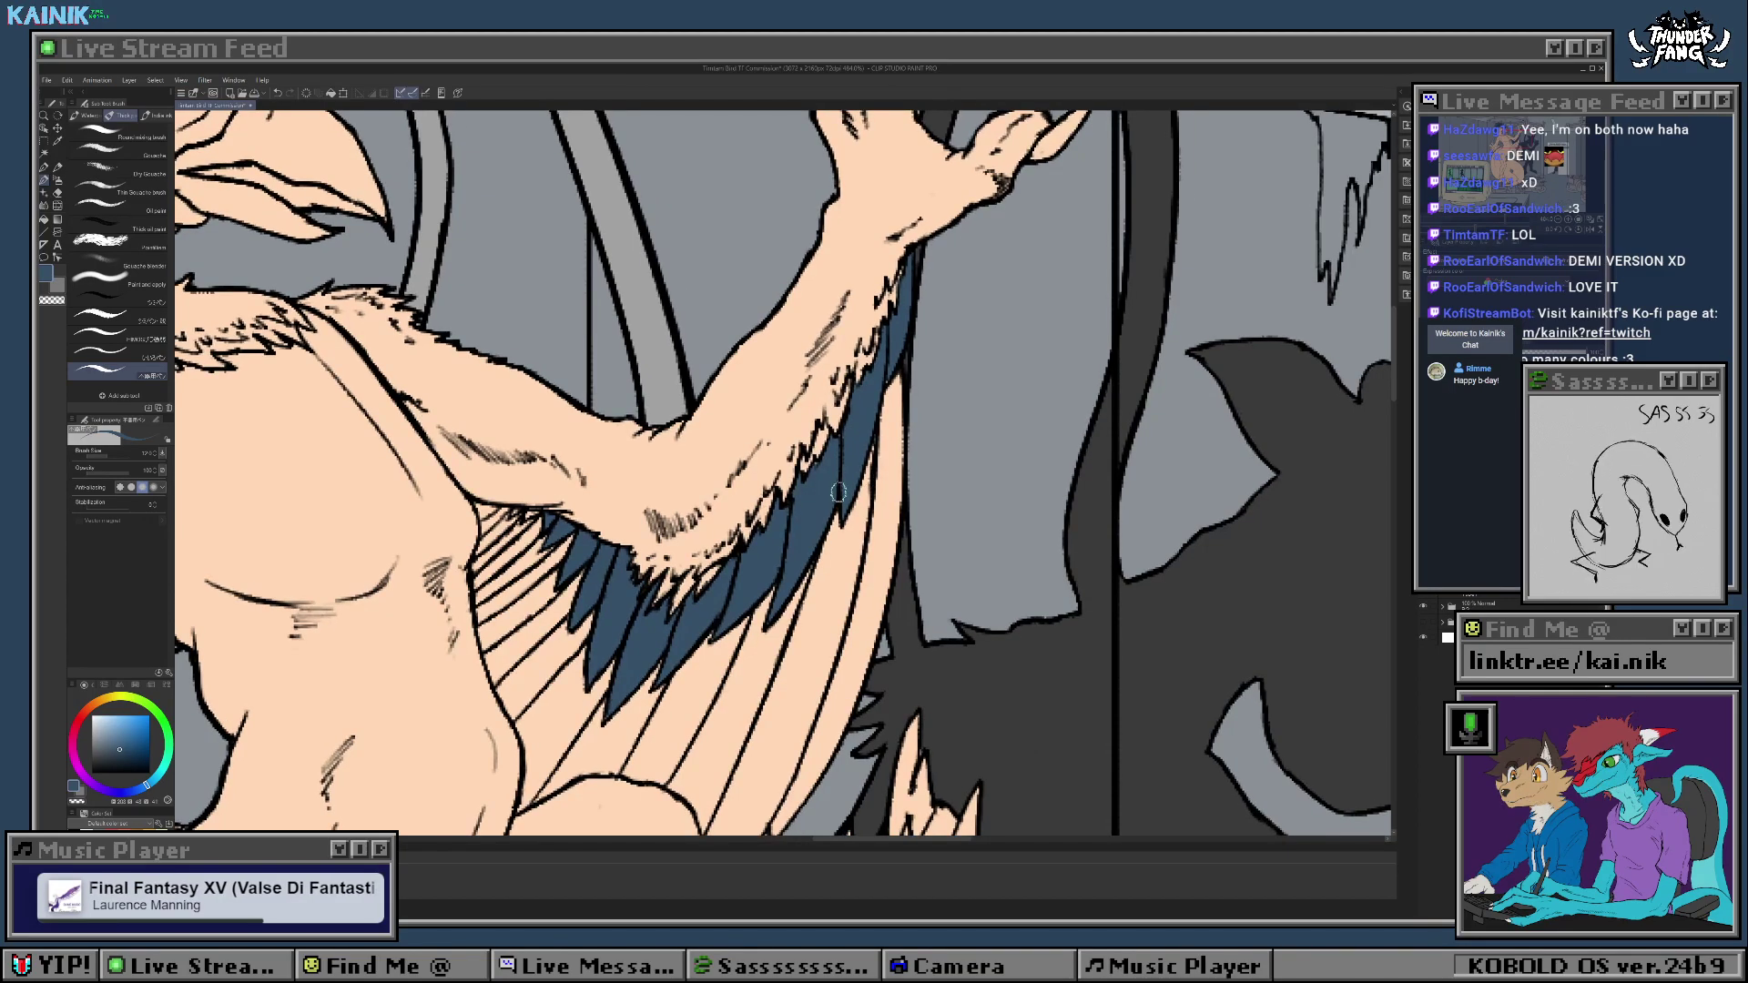
{"action": "left_click_drag", "start_coordinate": [815, 469], "coordinate": [788, 537]}
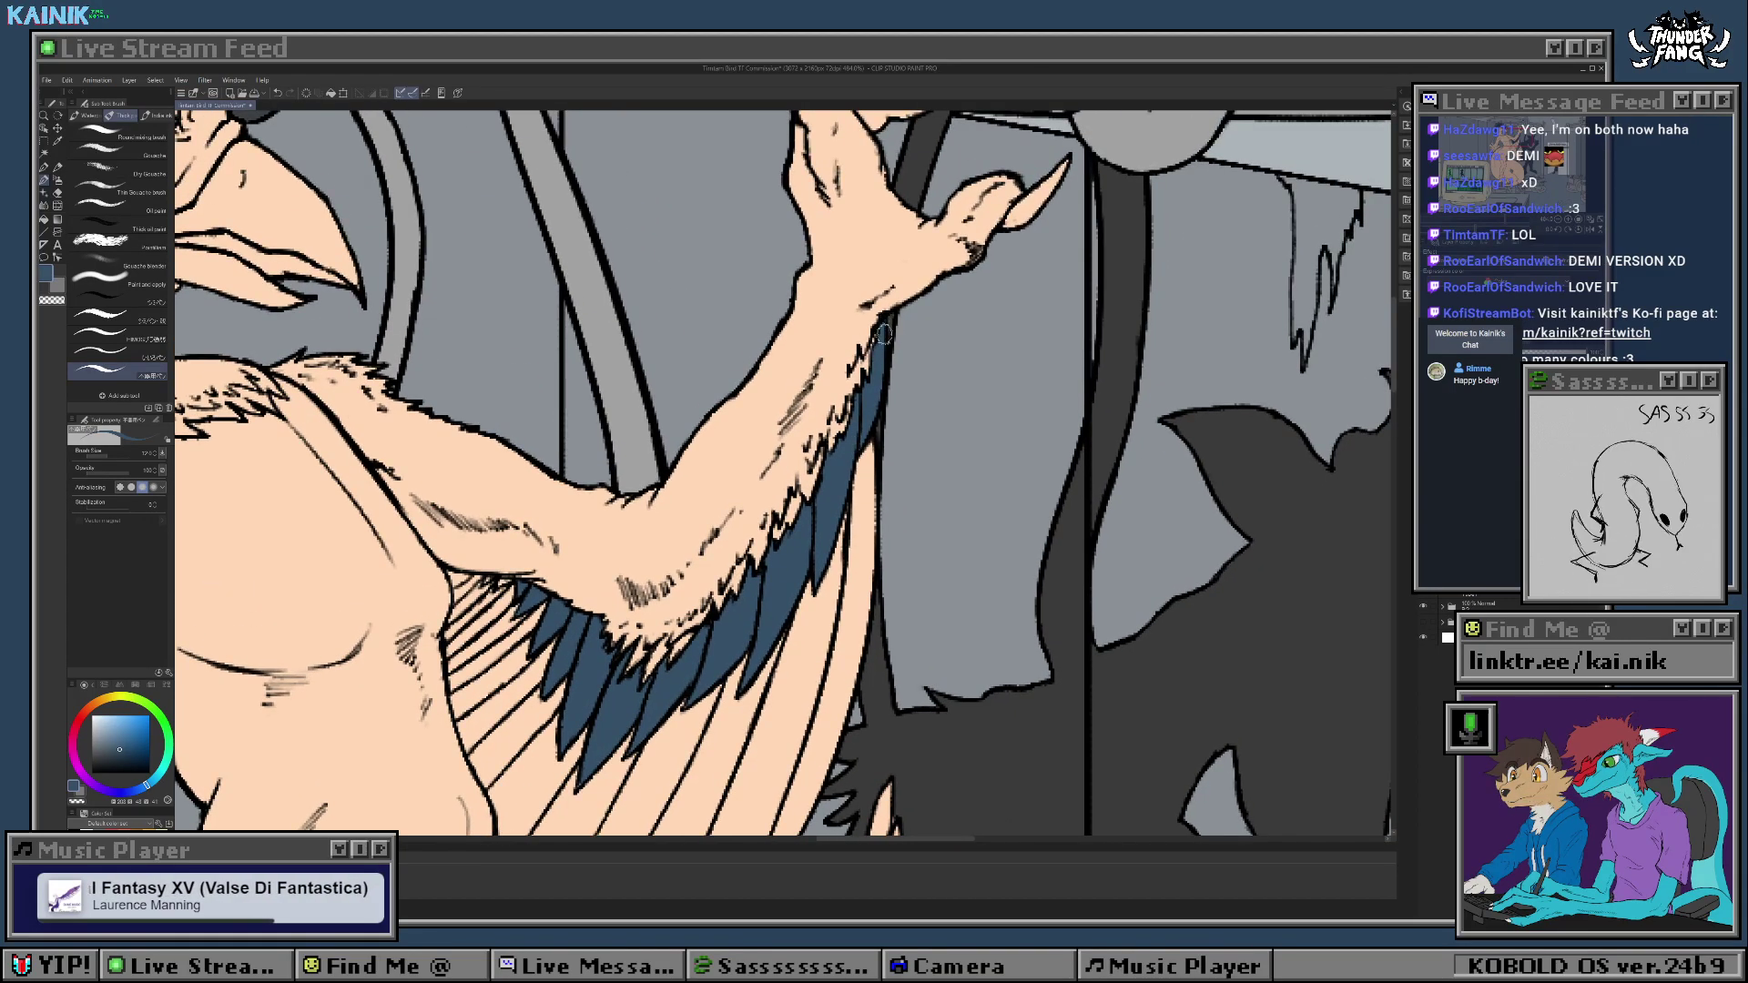
{"action": "left_click_drag", "start_coordinate": [877, 358], "coordinate": [980, 286]}
{"action": "left_click_drag", "start_coordinate": [779, 425], "coordinate": [814, 431]}
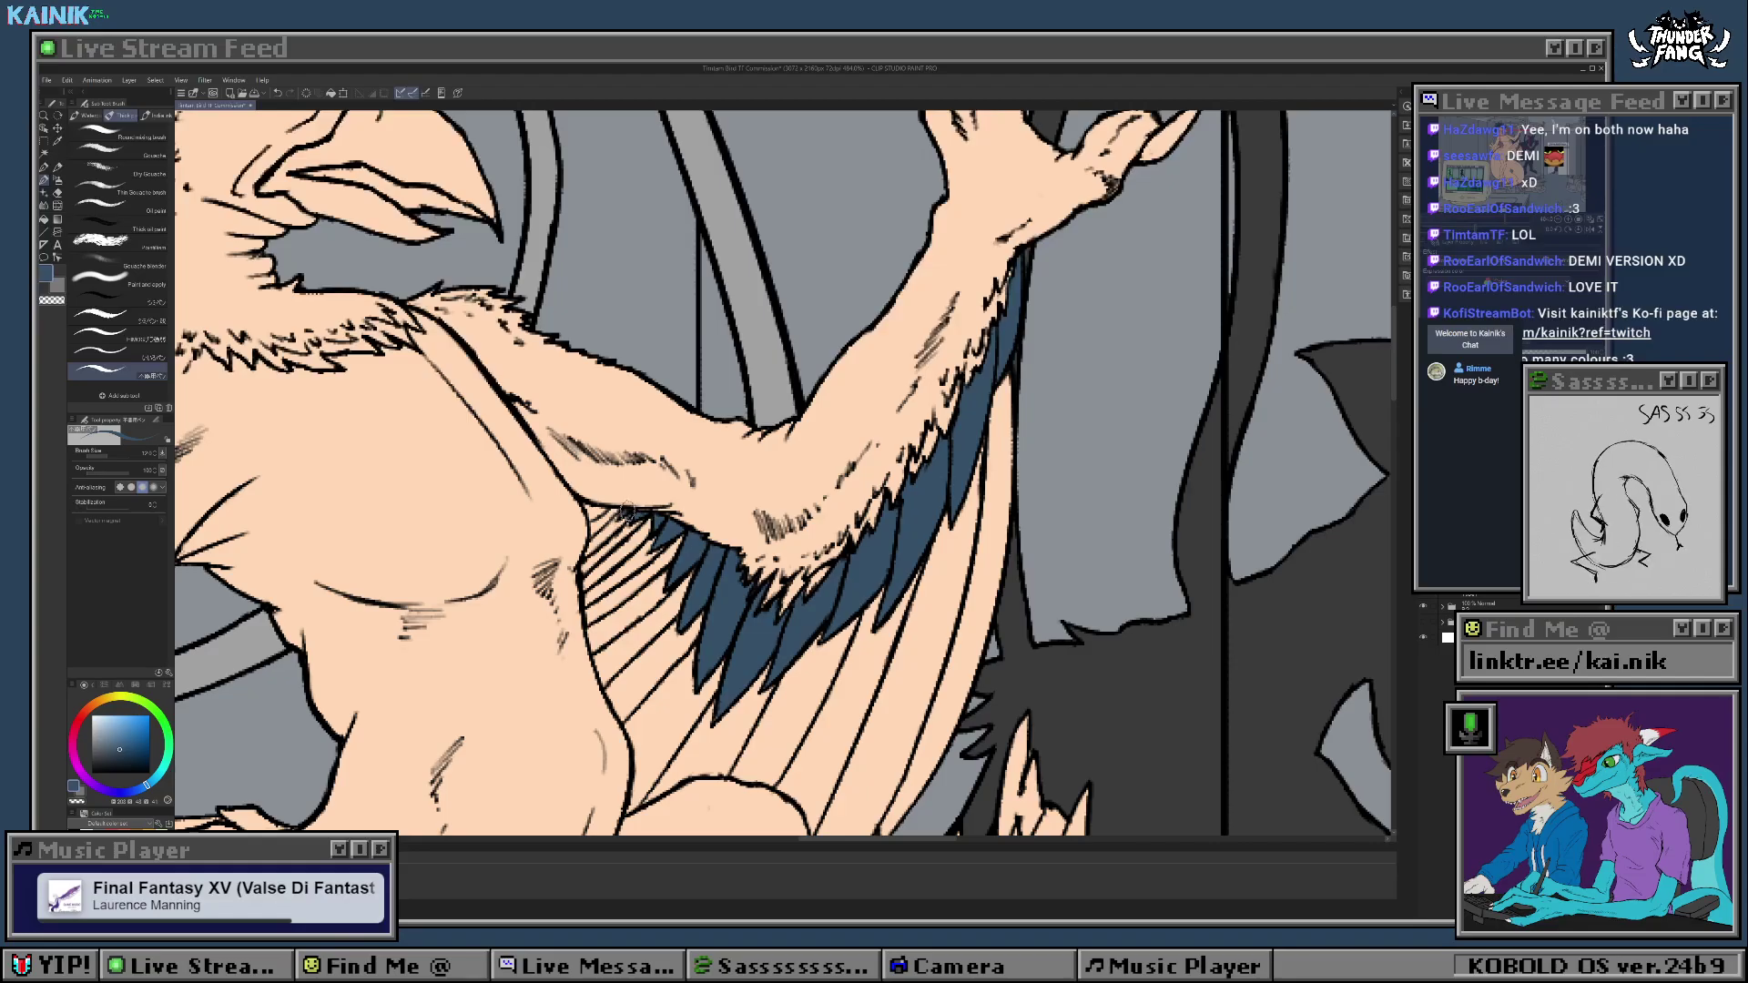
{"action": "mouse_move", "coordinate": [690, 477]}
{"action": "left_mouse_down"}
{"action": "mouse_move", "coordinate": [676, 426]}
{"action": "mouse_move", "coordinate": [674, 488]}
{"action": "left_mouse_up"}
Step: Fill the long lower wing feathers with the crest's teal and clear the selection
{"action": "scroll", "coordinate": [837, 579], "scroll_direction": "down", "scroll_amount": 3}
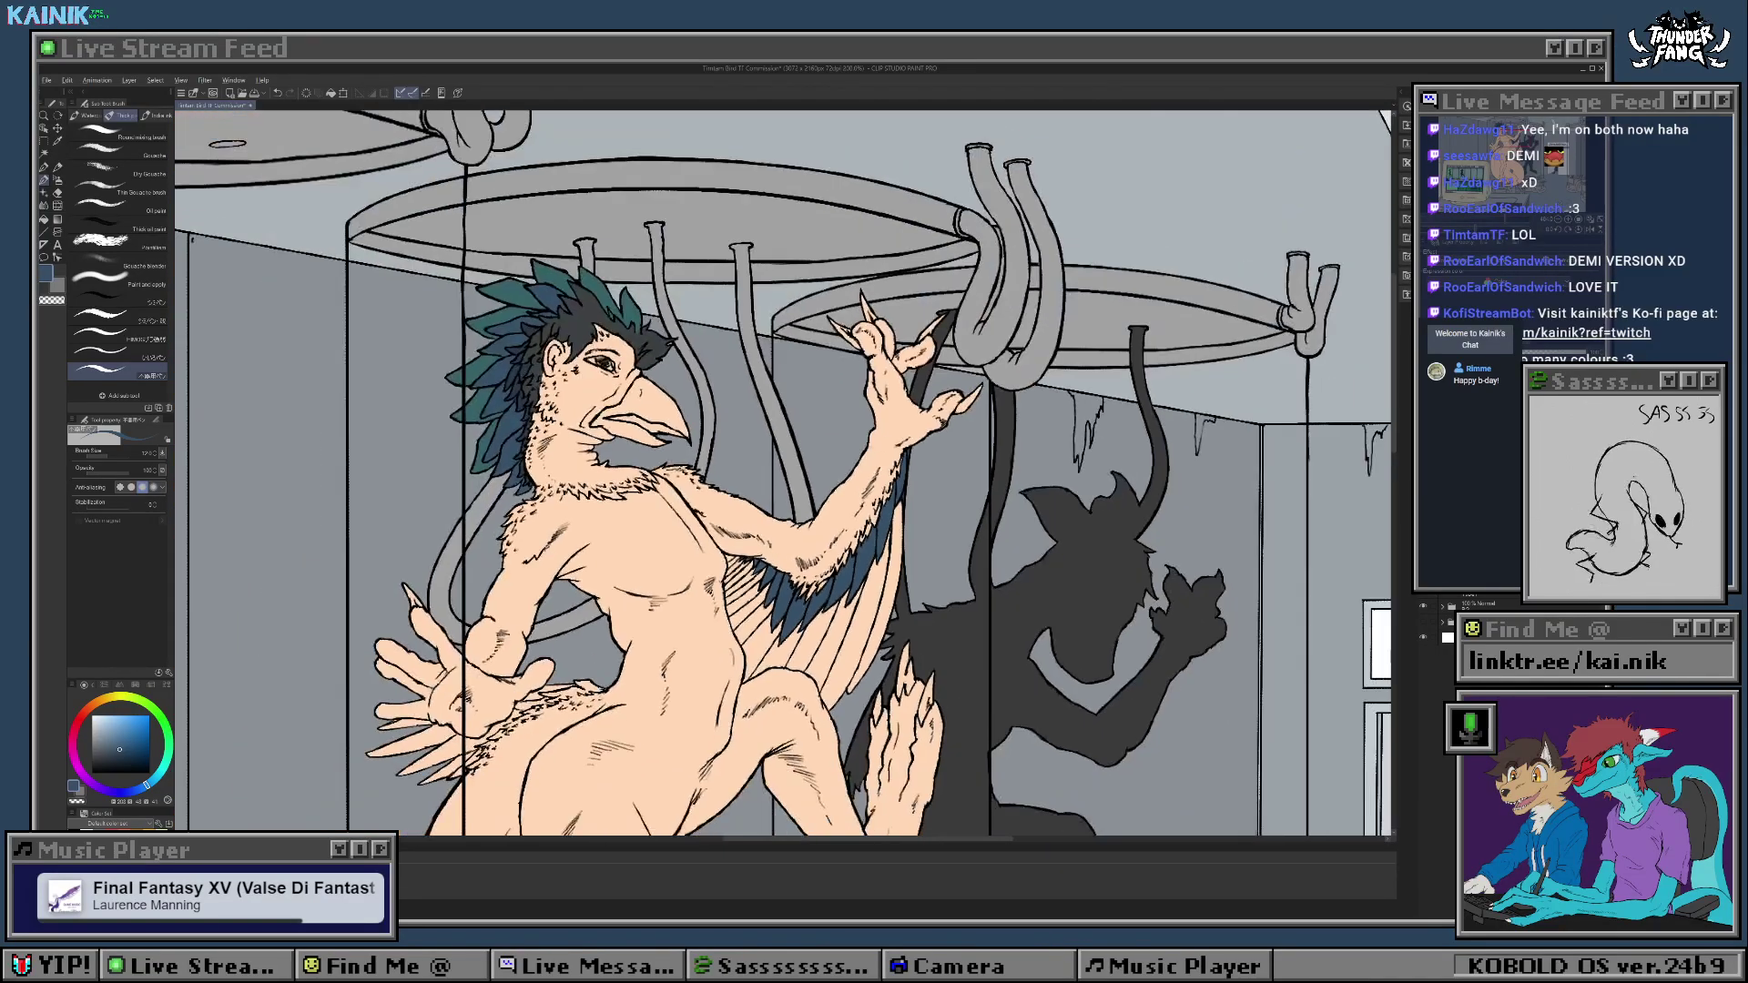
{"action": "scroll", "coordinate": [785, 476], "scroll_direction": "up", "scroll_amount": 2}
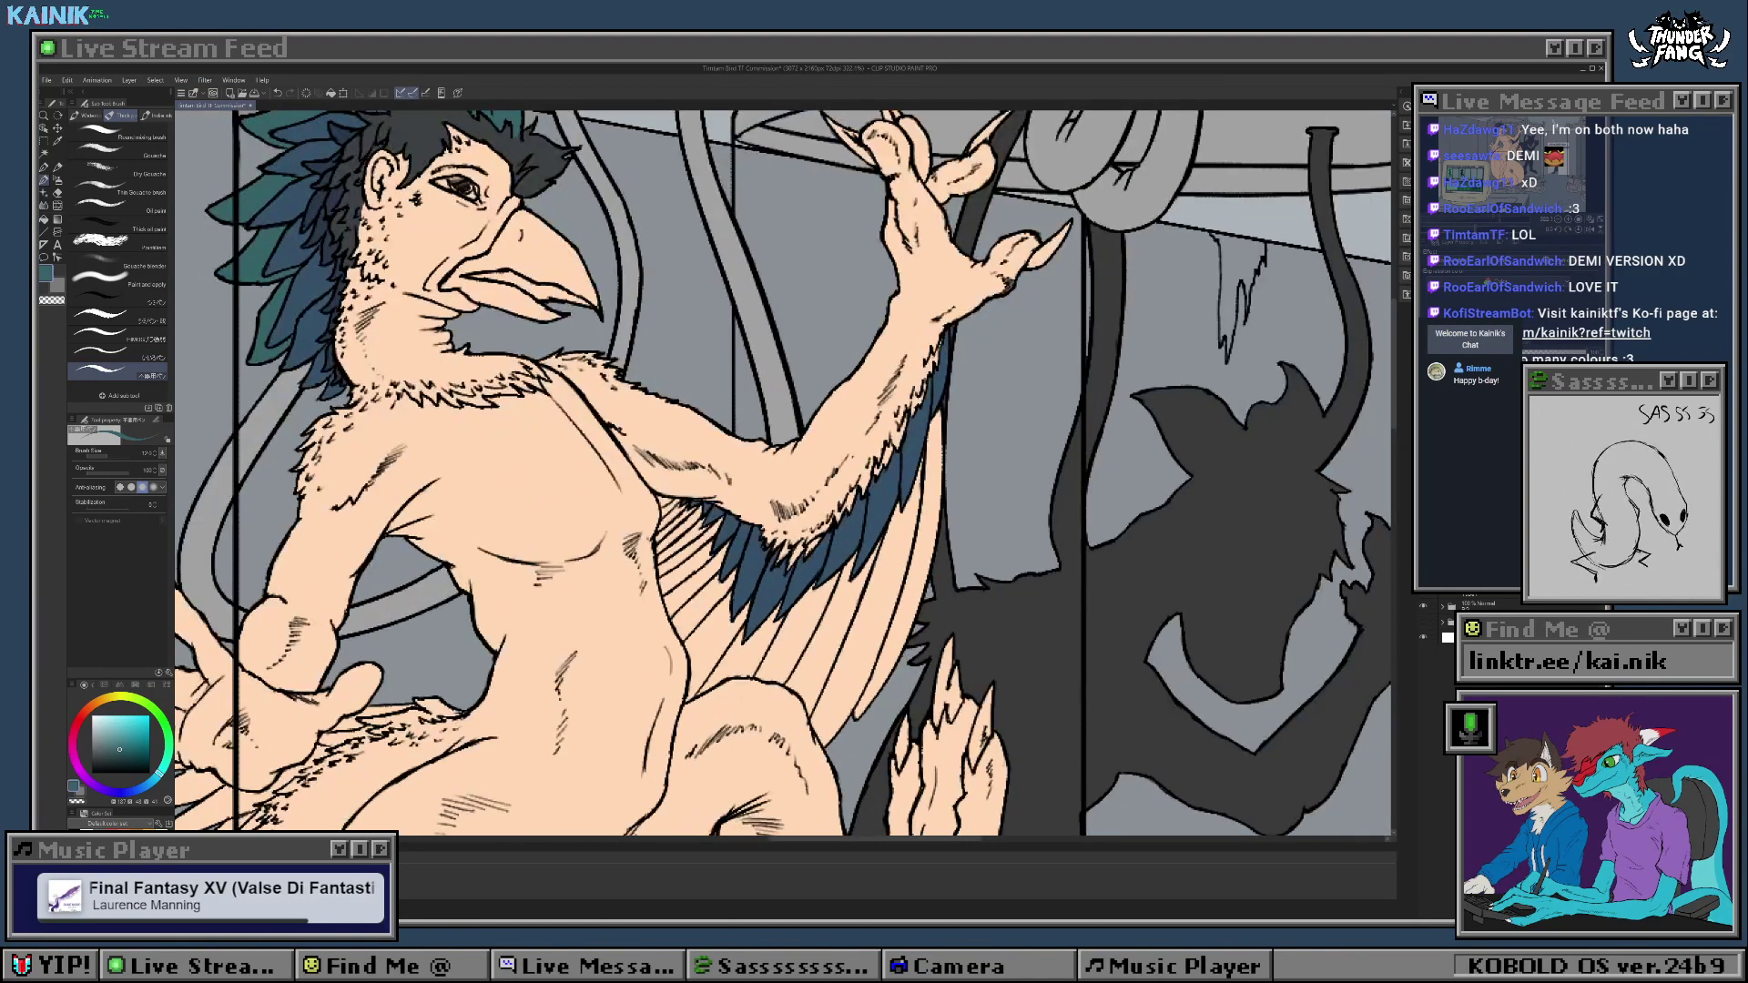
{"action": "left_click", "coordinate": [44, 154]}
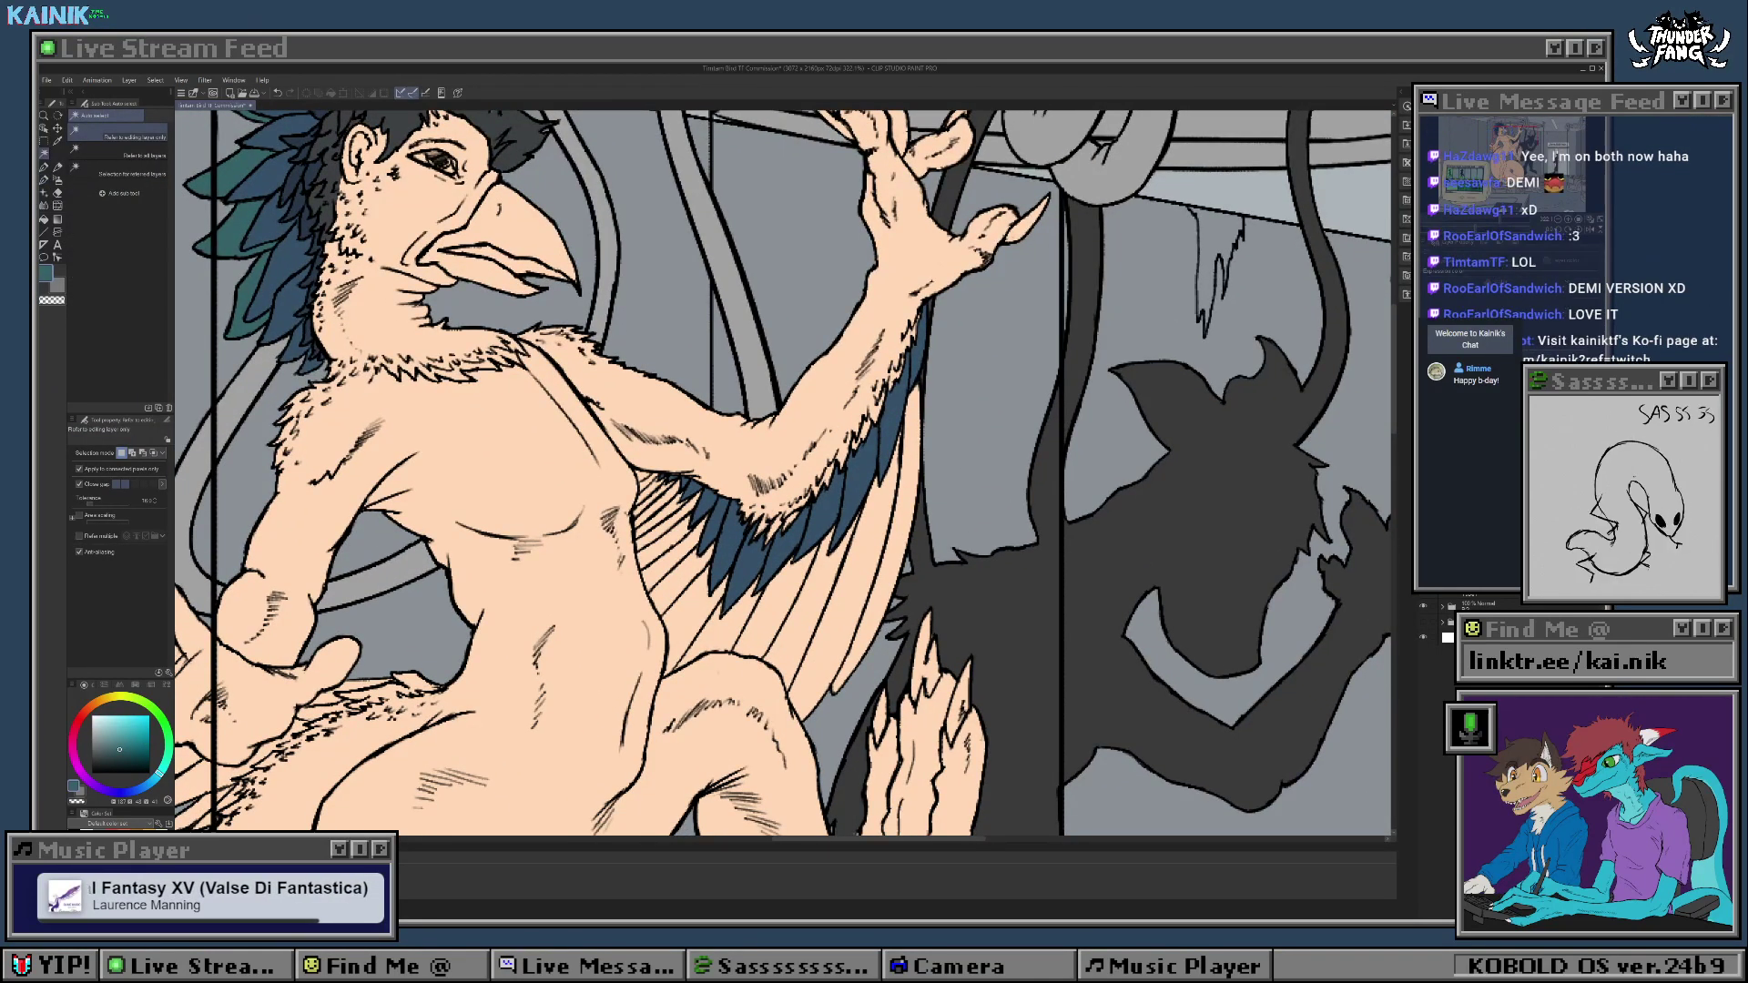
{"action": "left_click", "coordinate": [803, 621]}
{"action": "left_click", "coordinate": [830, 629], "text": "shift"}
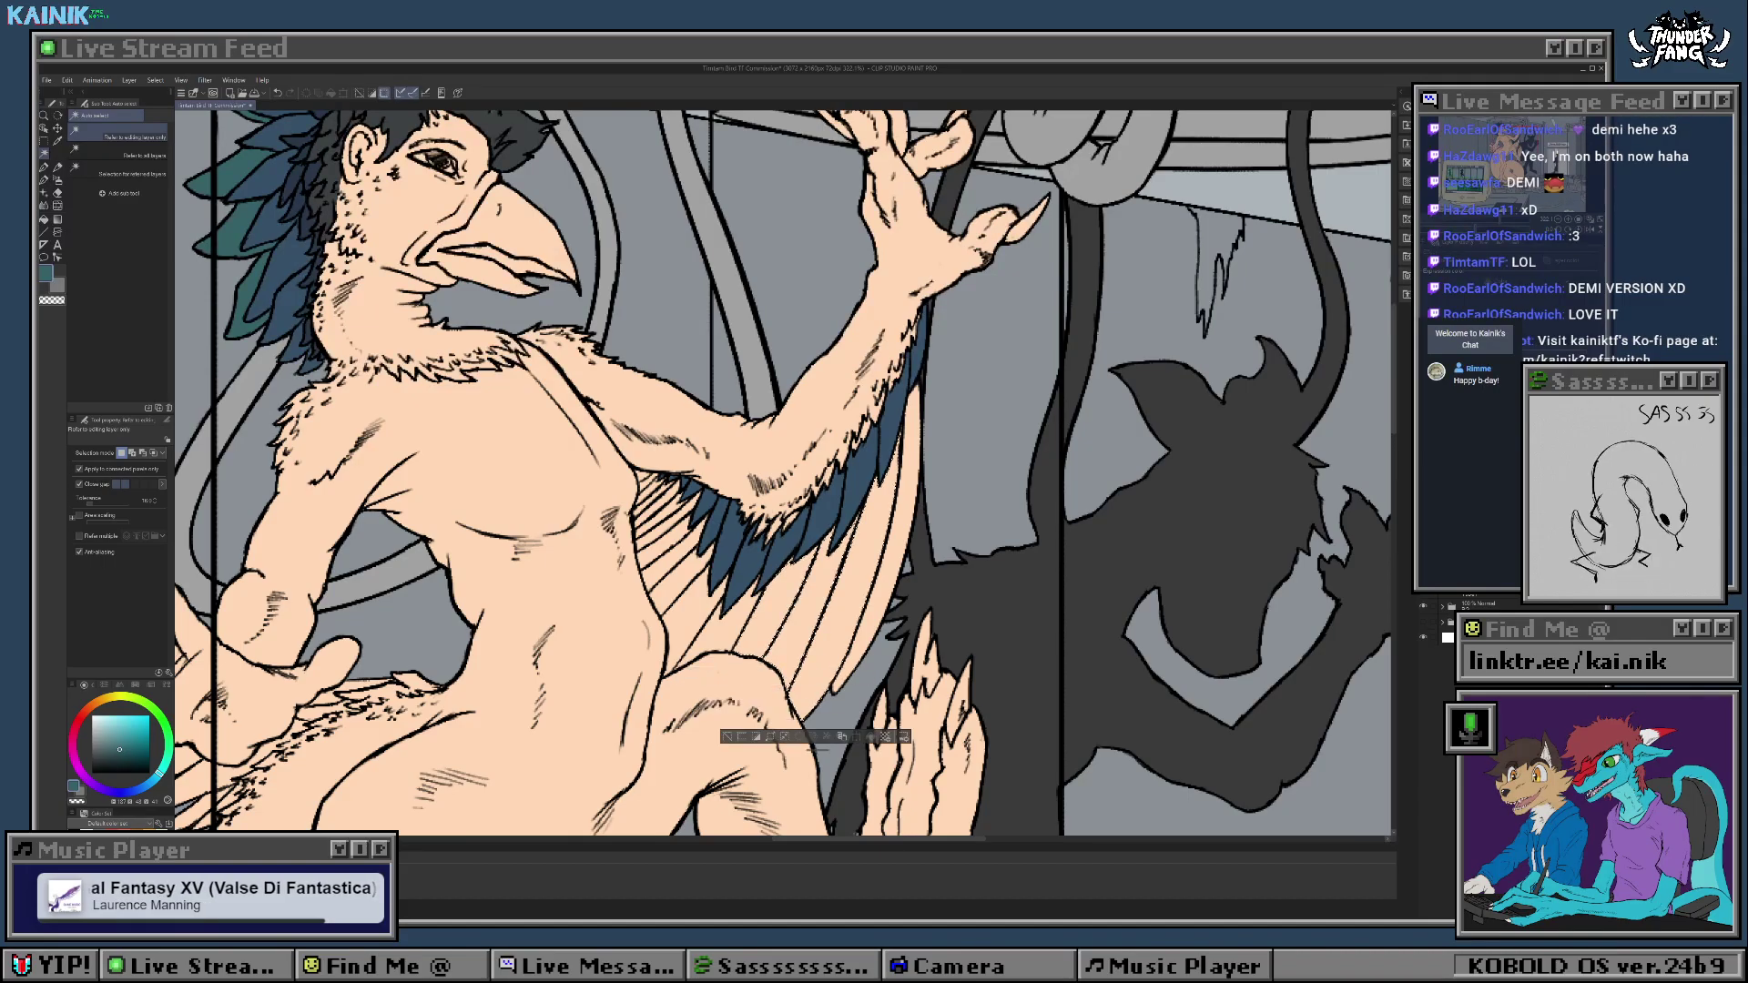
{"action": "left_click", "coordinate": [872, 601], "text": "shift"}
{"action": "left_click", "coordinate": [720, 632], "text": "shift"}
{"action": "left_click", "coordinate": [685, 619], "text": "shift"}
{"action": "left_click", "coordinate": [658, 572], "text": "shift"}
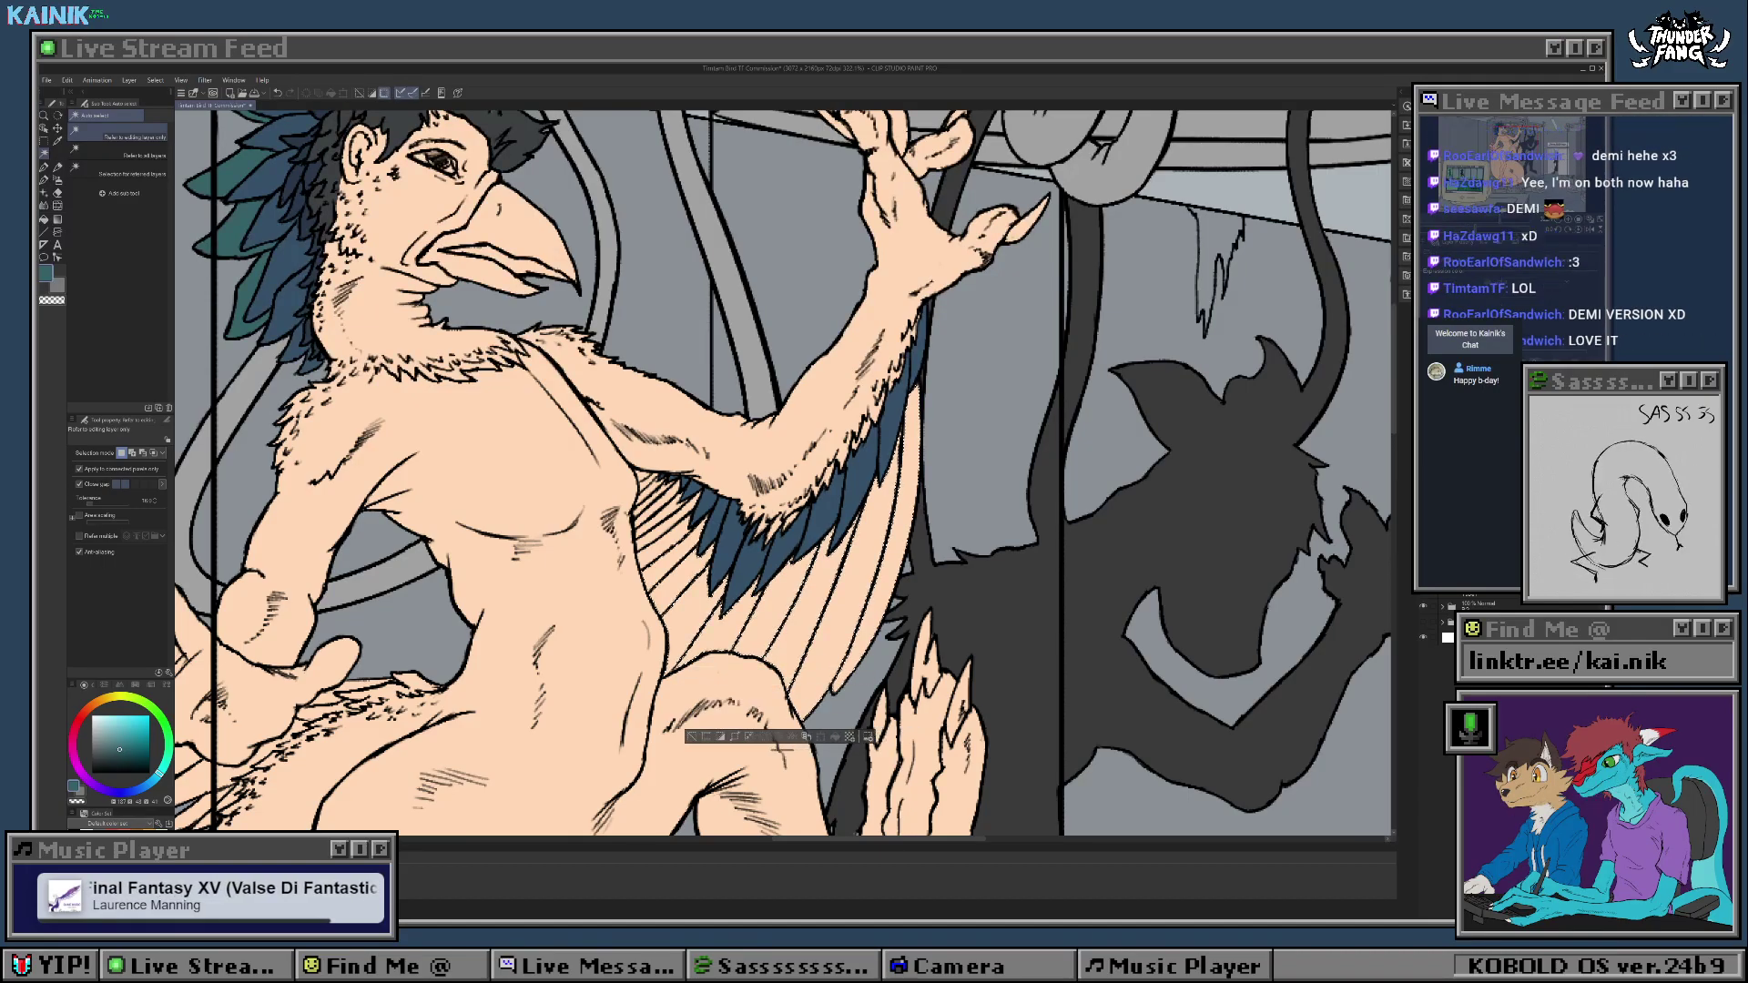
{"action": "scroll", "coordinate": [643, 572], "scroll_direction": "up", "scroll_amount": 3}
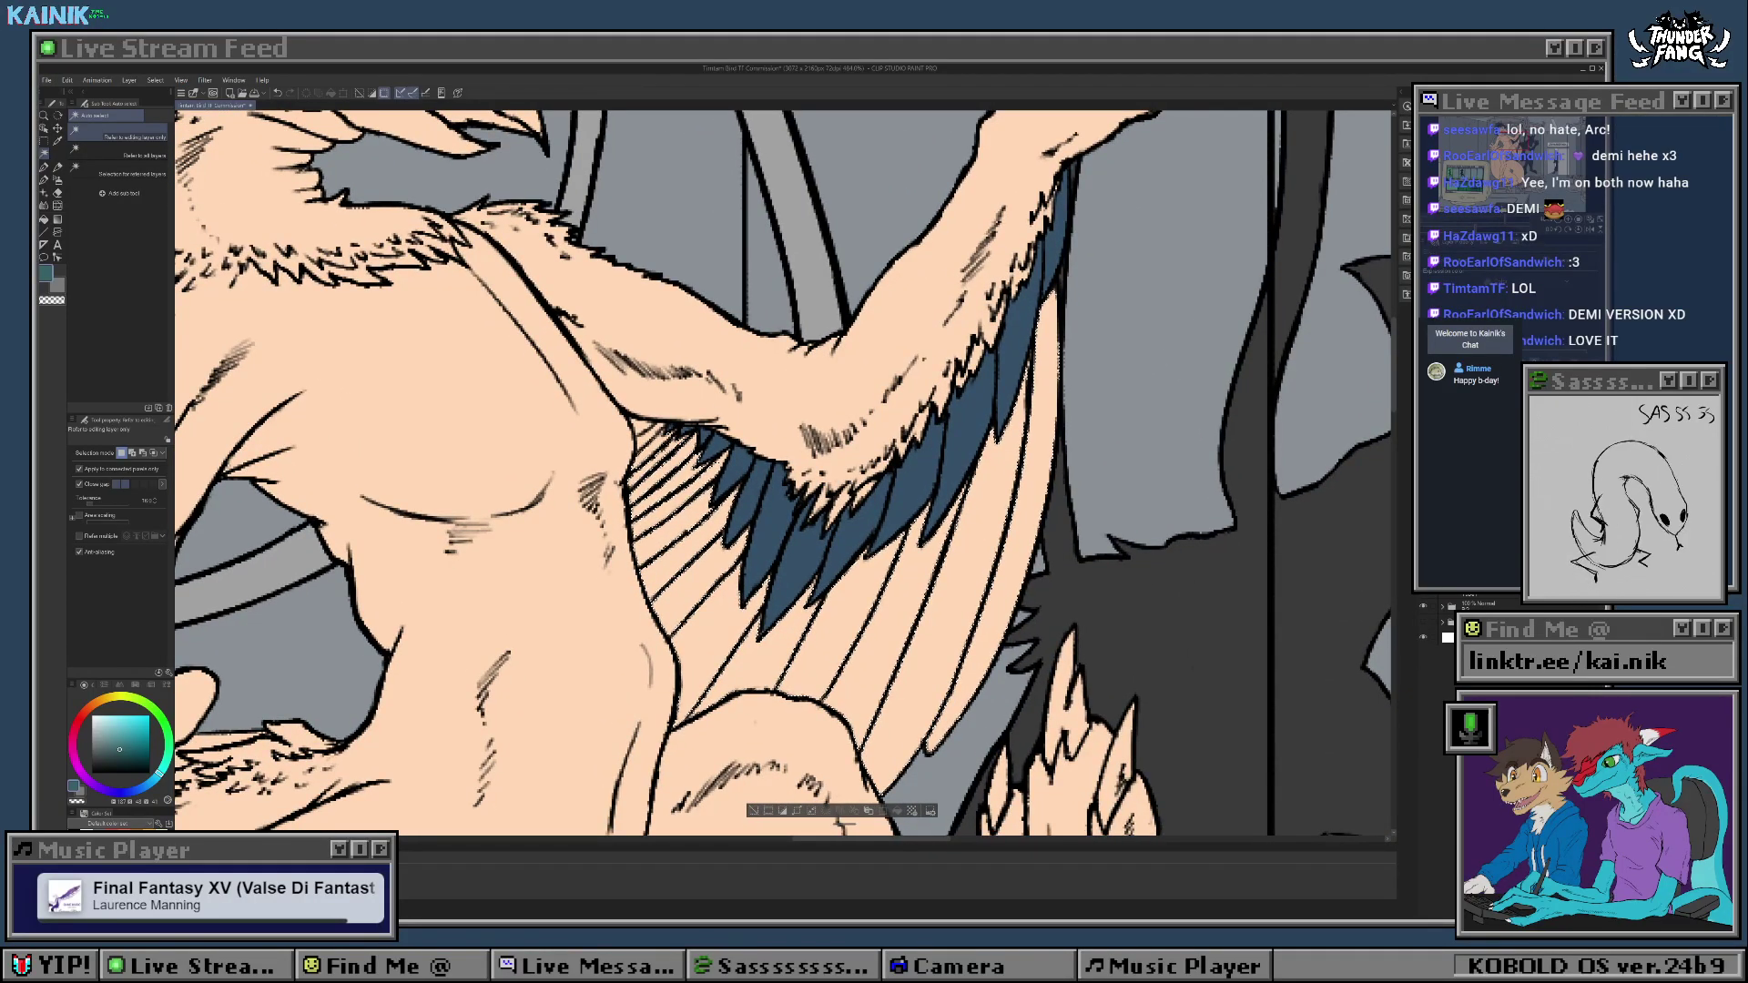
{"action": "scroll", "coordinate": [845, 826], "scroll_direction": "down", "scroll_amount": 2}
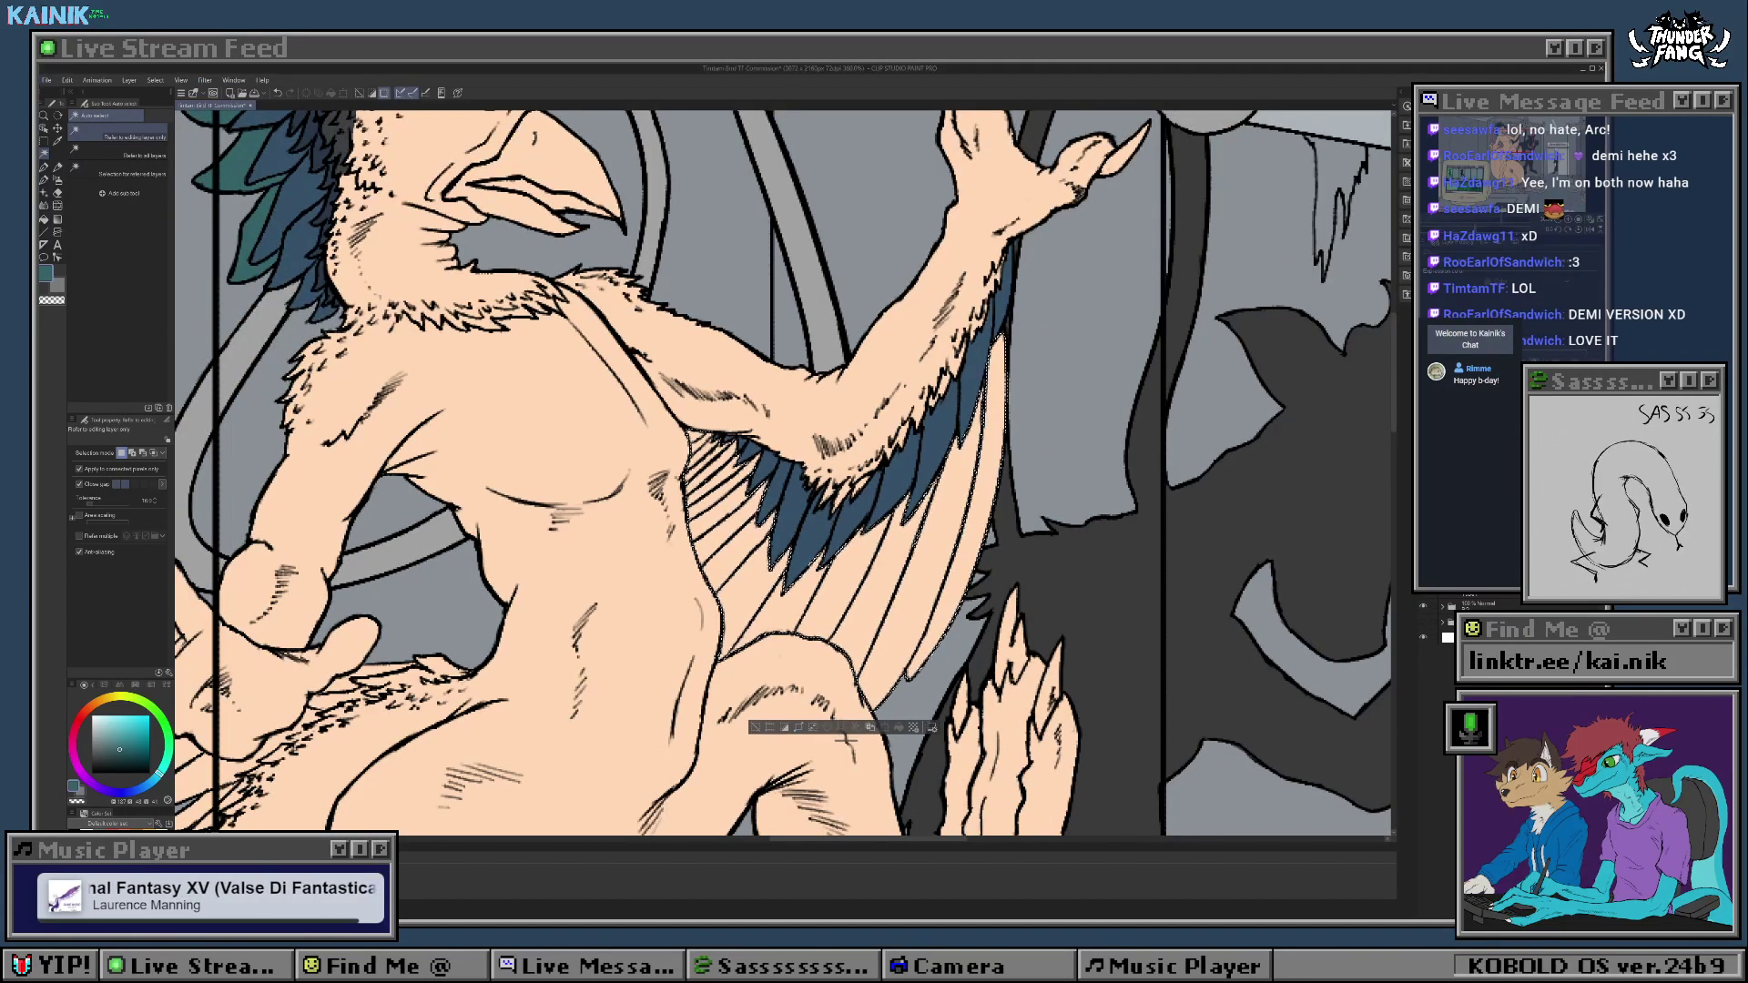
{"action": "key", "text": "g"}
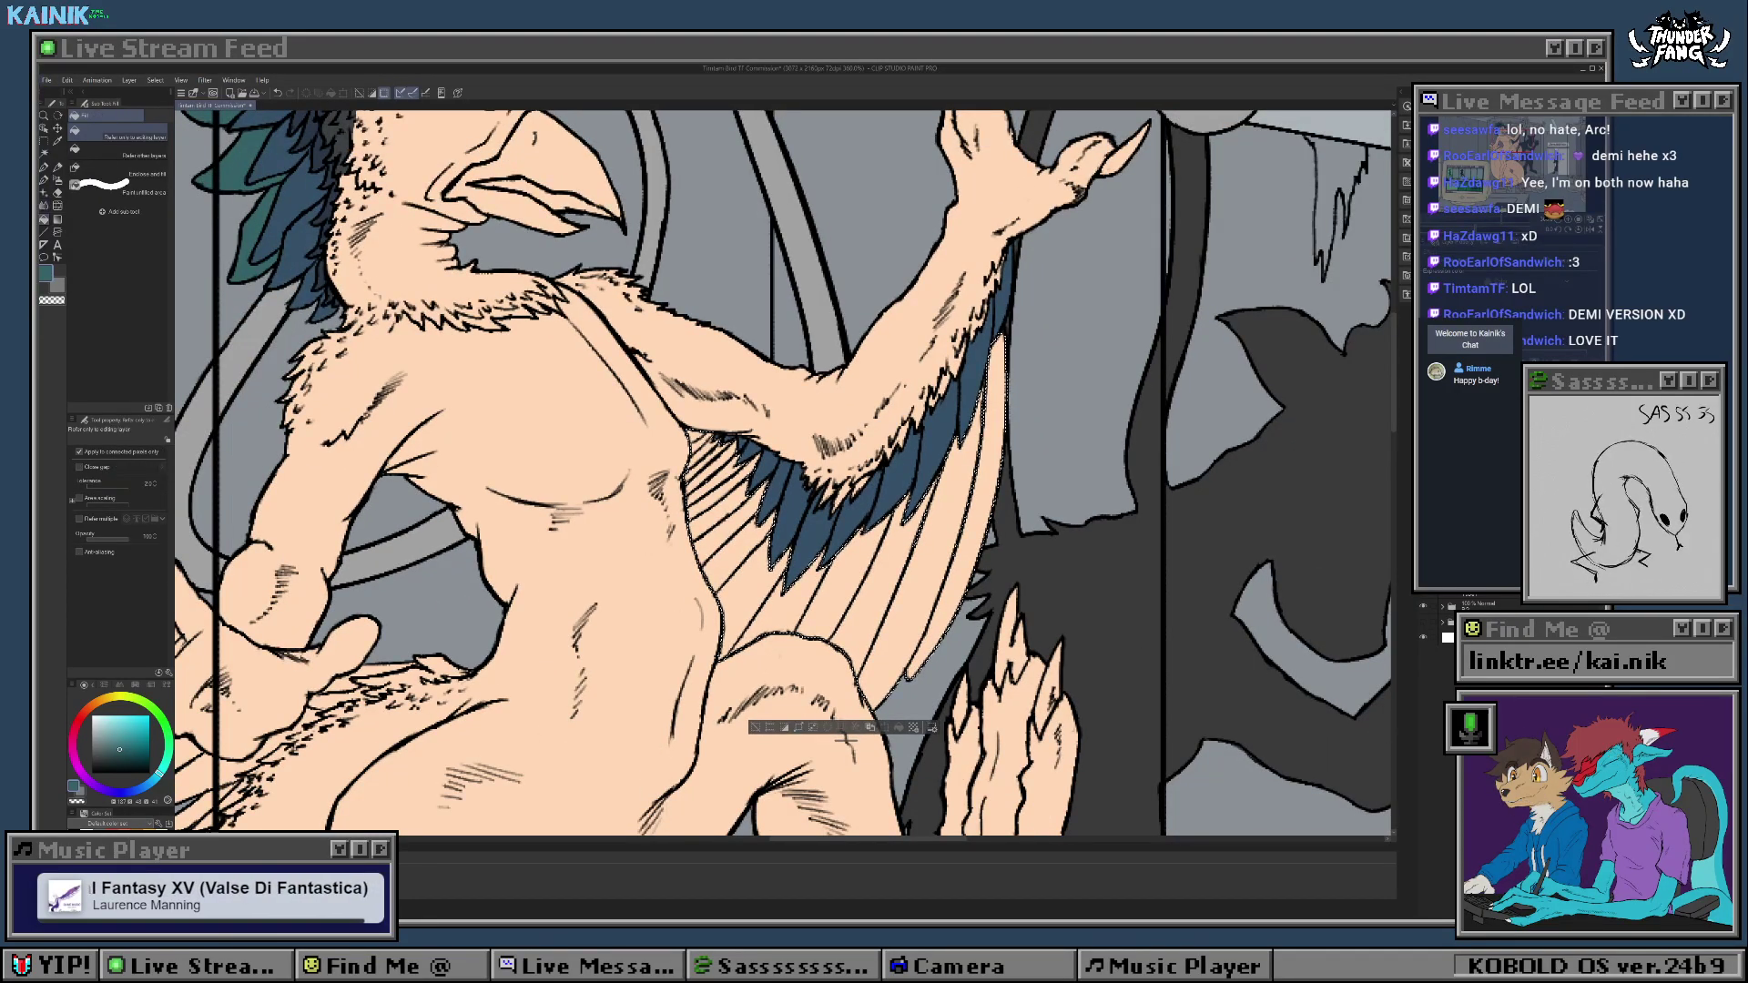
{"action": "left_click", "coordinate": [851, 601]}
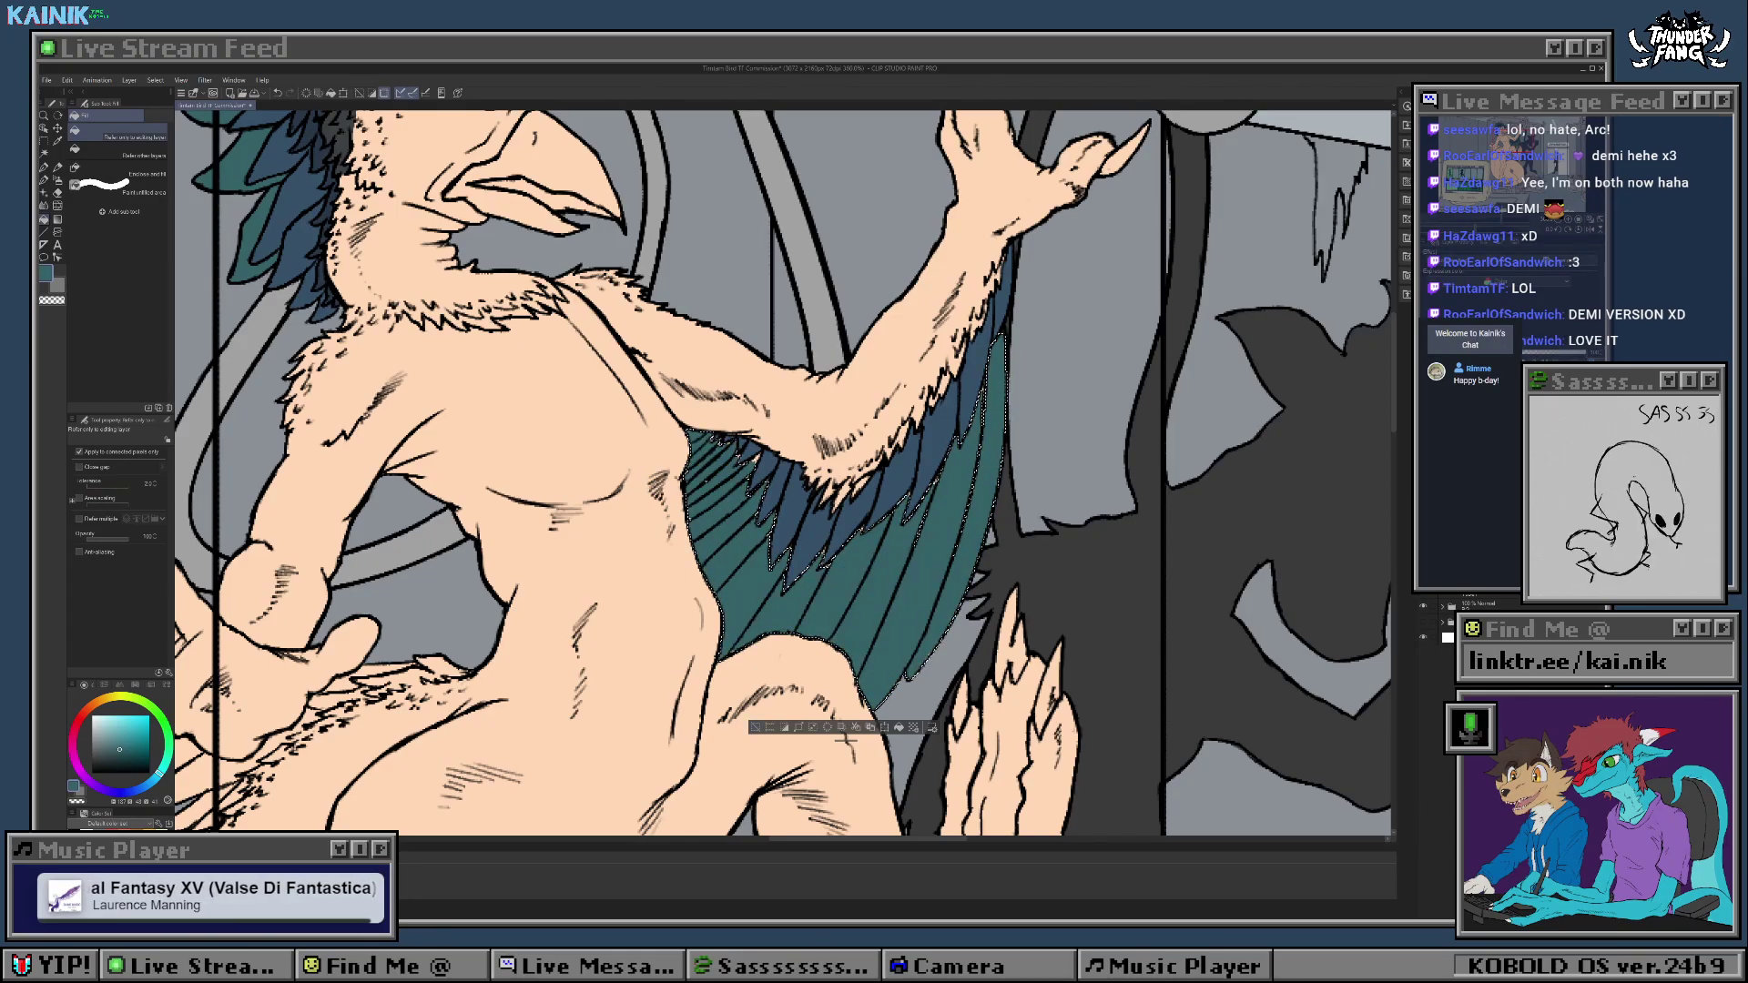
{"action": "key", "text": "ctrl+d"}
{"action": "scroll", "coordinate": [847, 738], "scroll_direction": "up", "scroll_amount": 1}
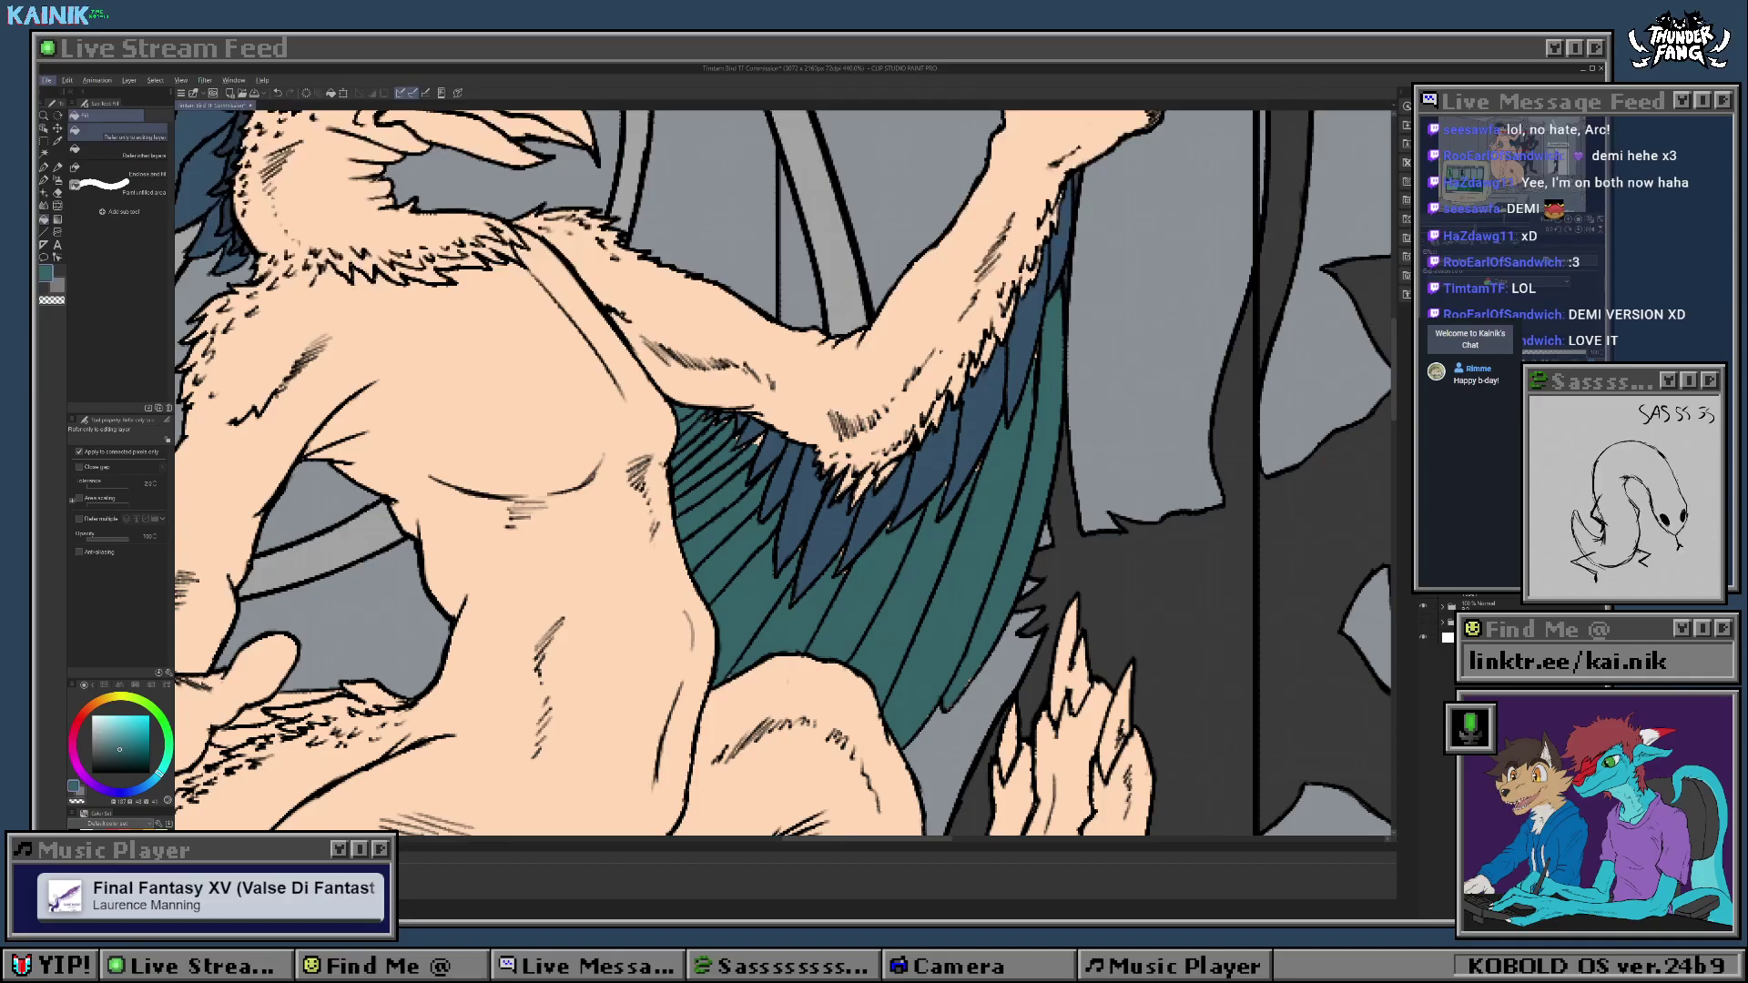
Step: Brush teal into the gaps near the armpit and along the wing's outer edge
{"action": "key", "text": "b"}
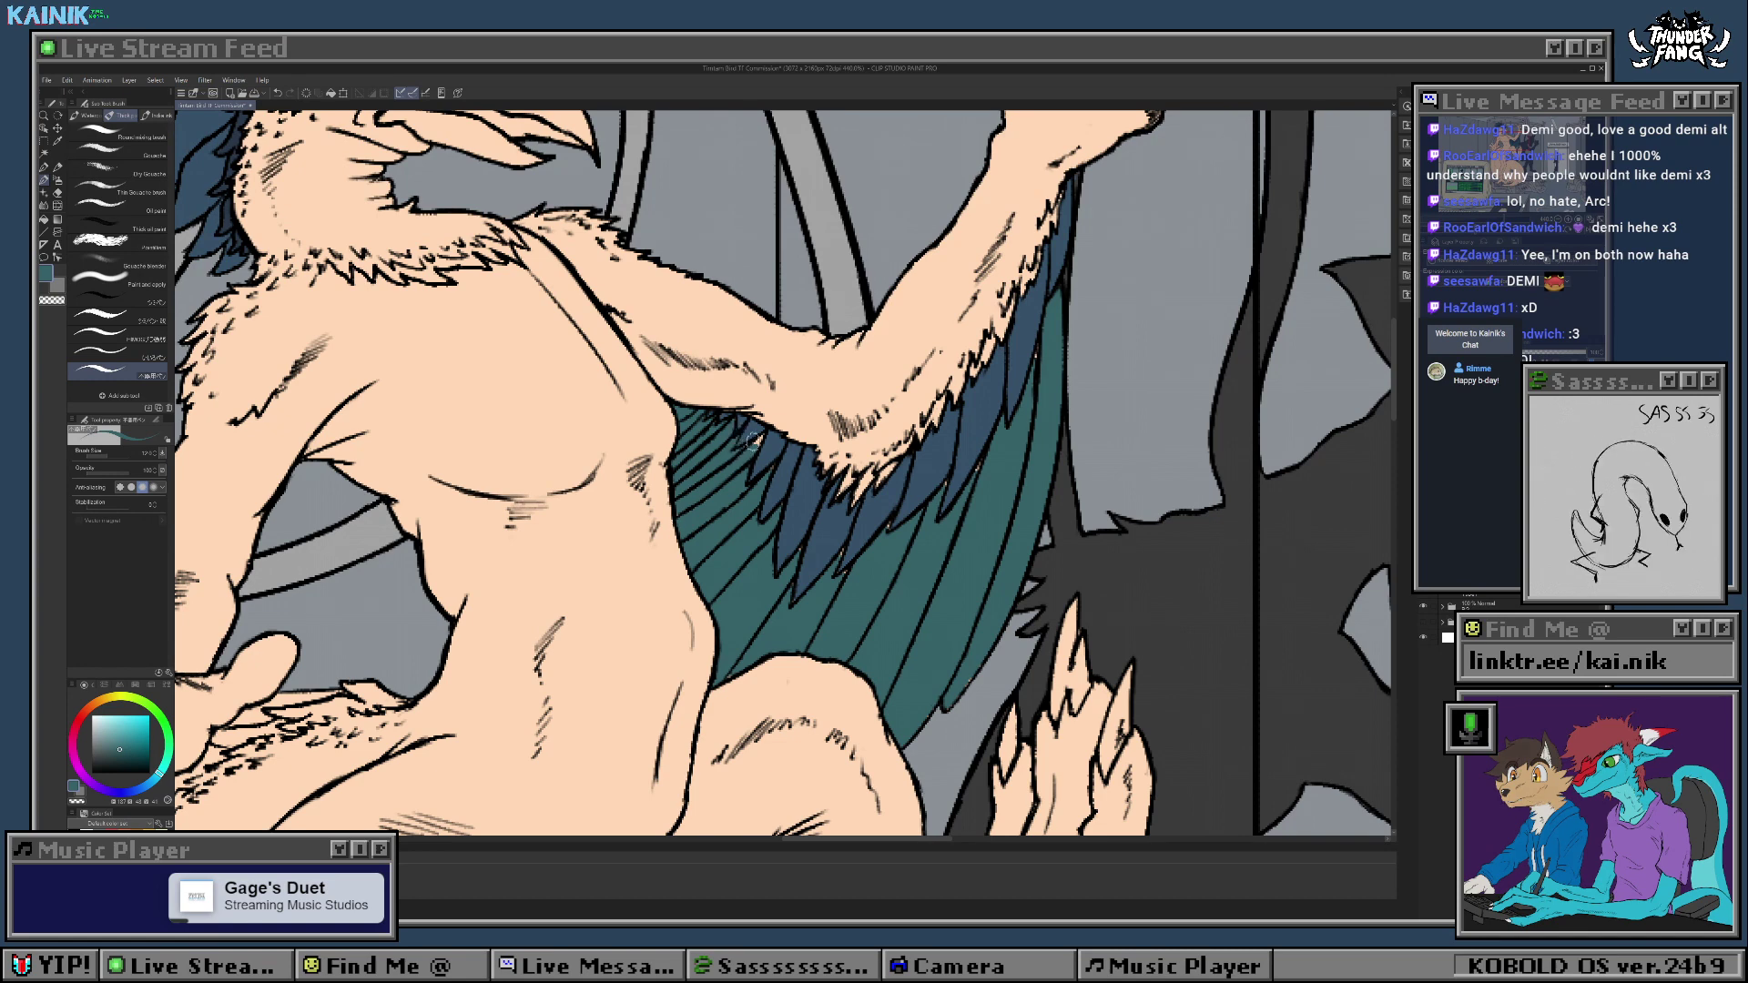
{"action": "left_click_drag", "start_coordinate": [752, 428], "coordinate": [728, 400]}
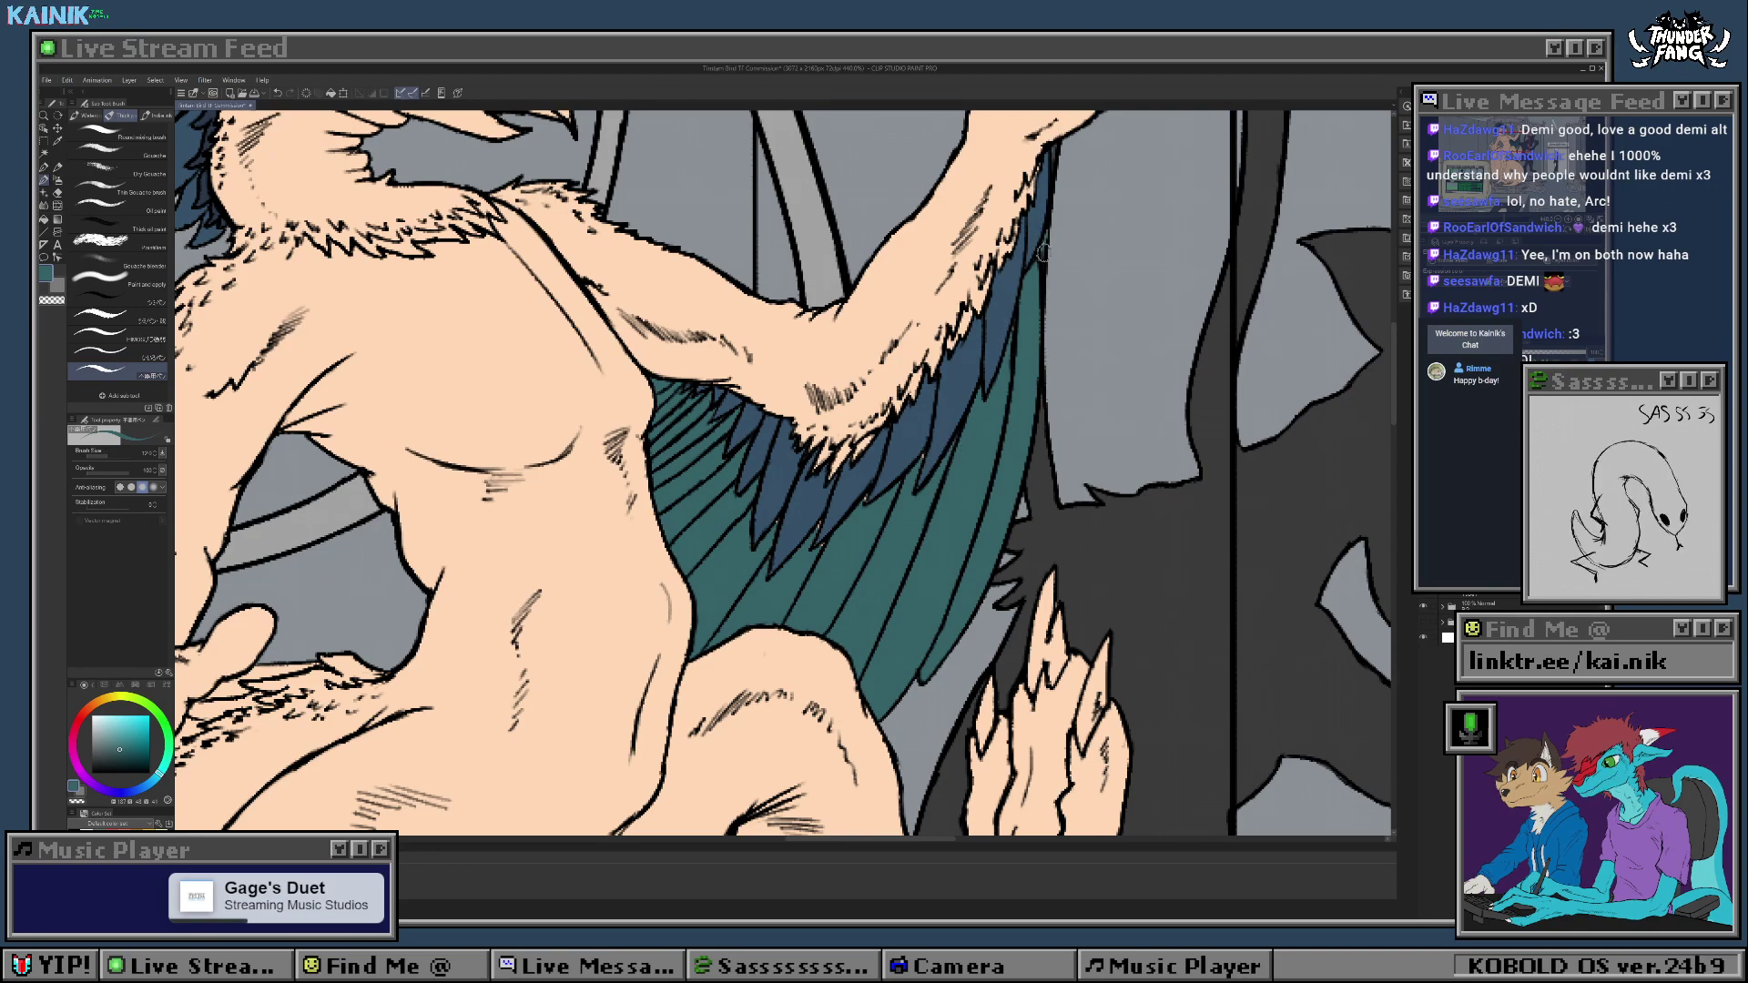
{"action": "left_click_drag", "start_coordinate": [1044, 253], "coordinate": [981, 390]}
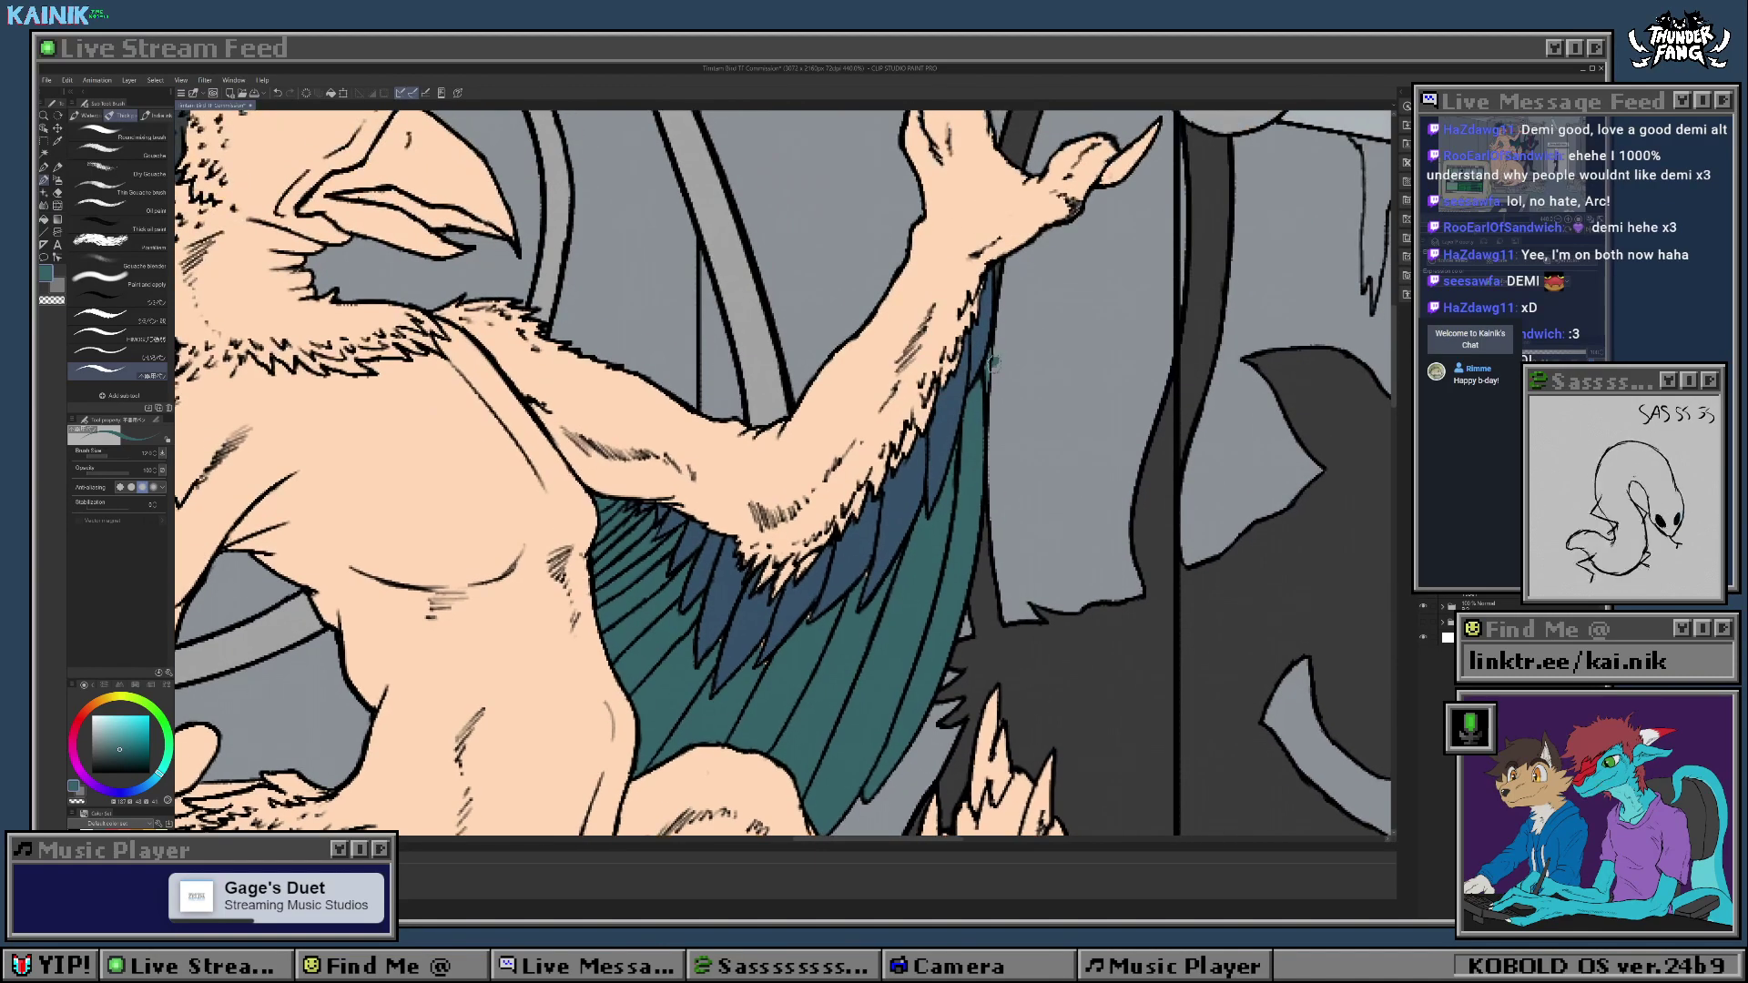
{"action": "left_click_drag", "start_coordinate": [991, 328], "coordinate": [1004, 342]}
{"action": "left_click_drag", "start_coordinate": [993, 402], "coordinate": [981, 444]}
Step: Touch up the border between the wing's blue upper and teal lower feathers with the pen, sampling each colour from the wing
{"action": "key", "text": "e"}
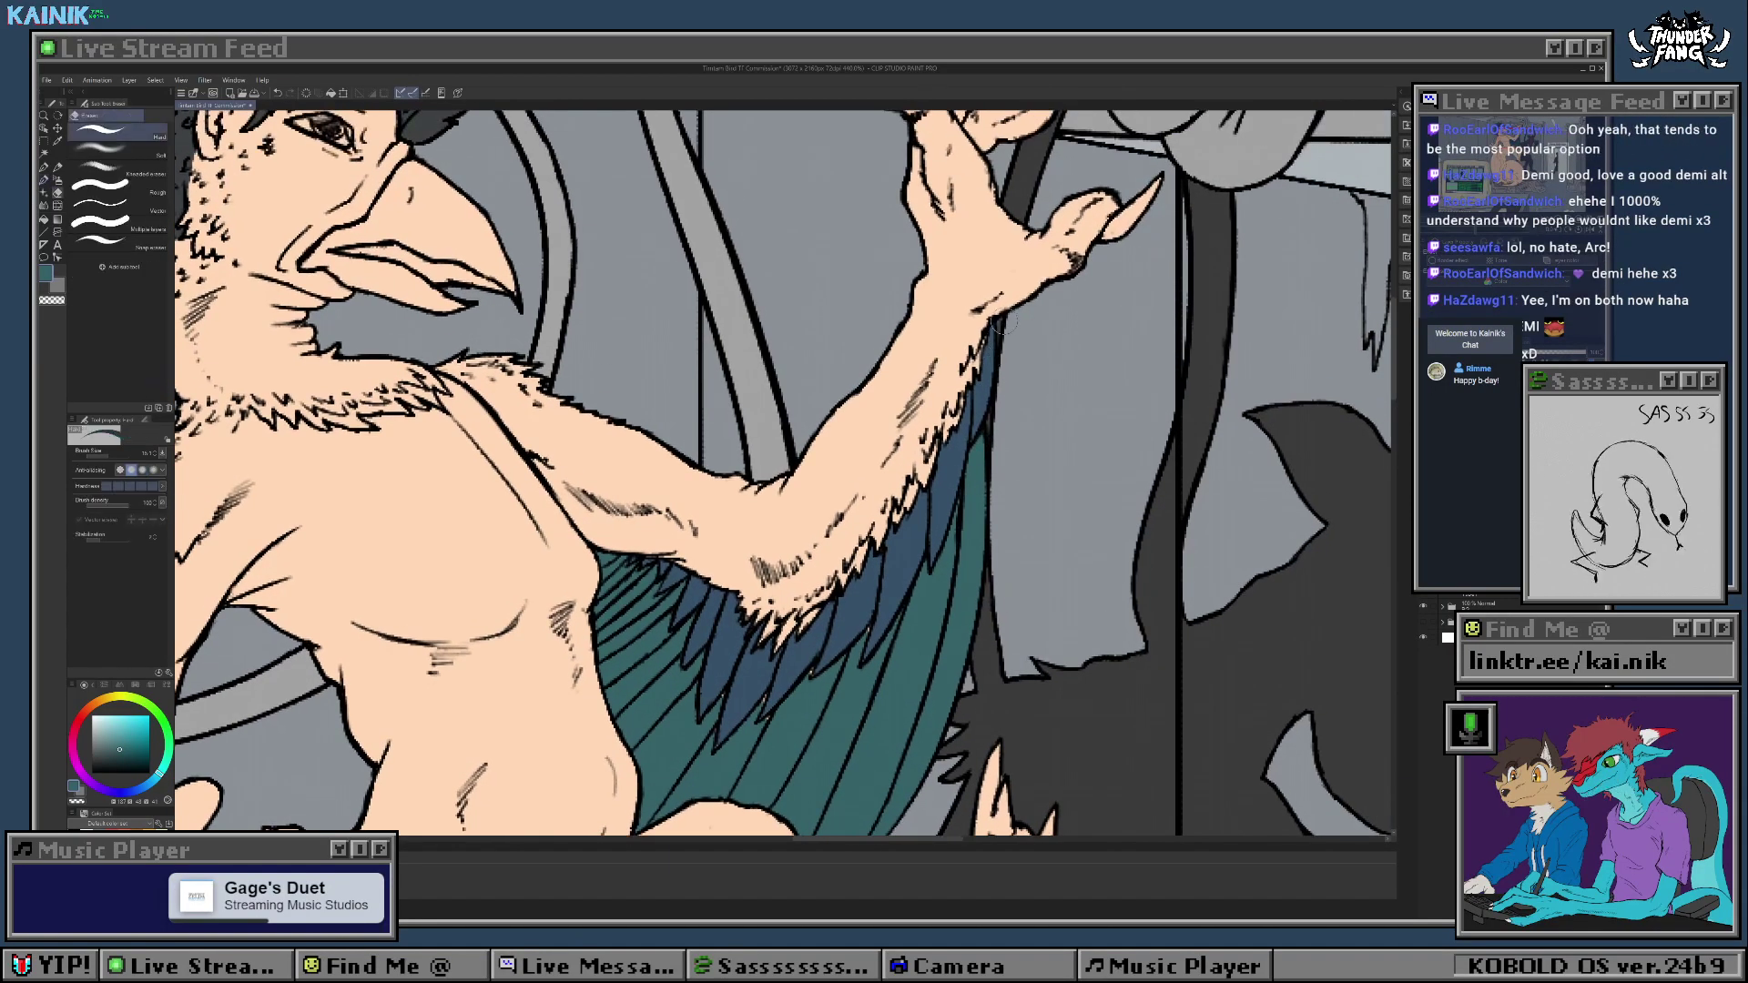
{"action": "key", "text": "p"}
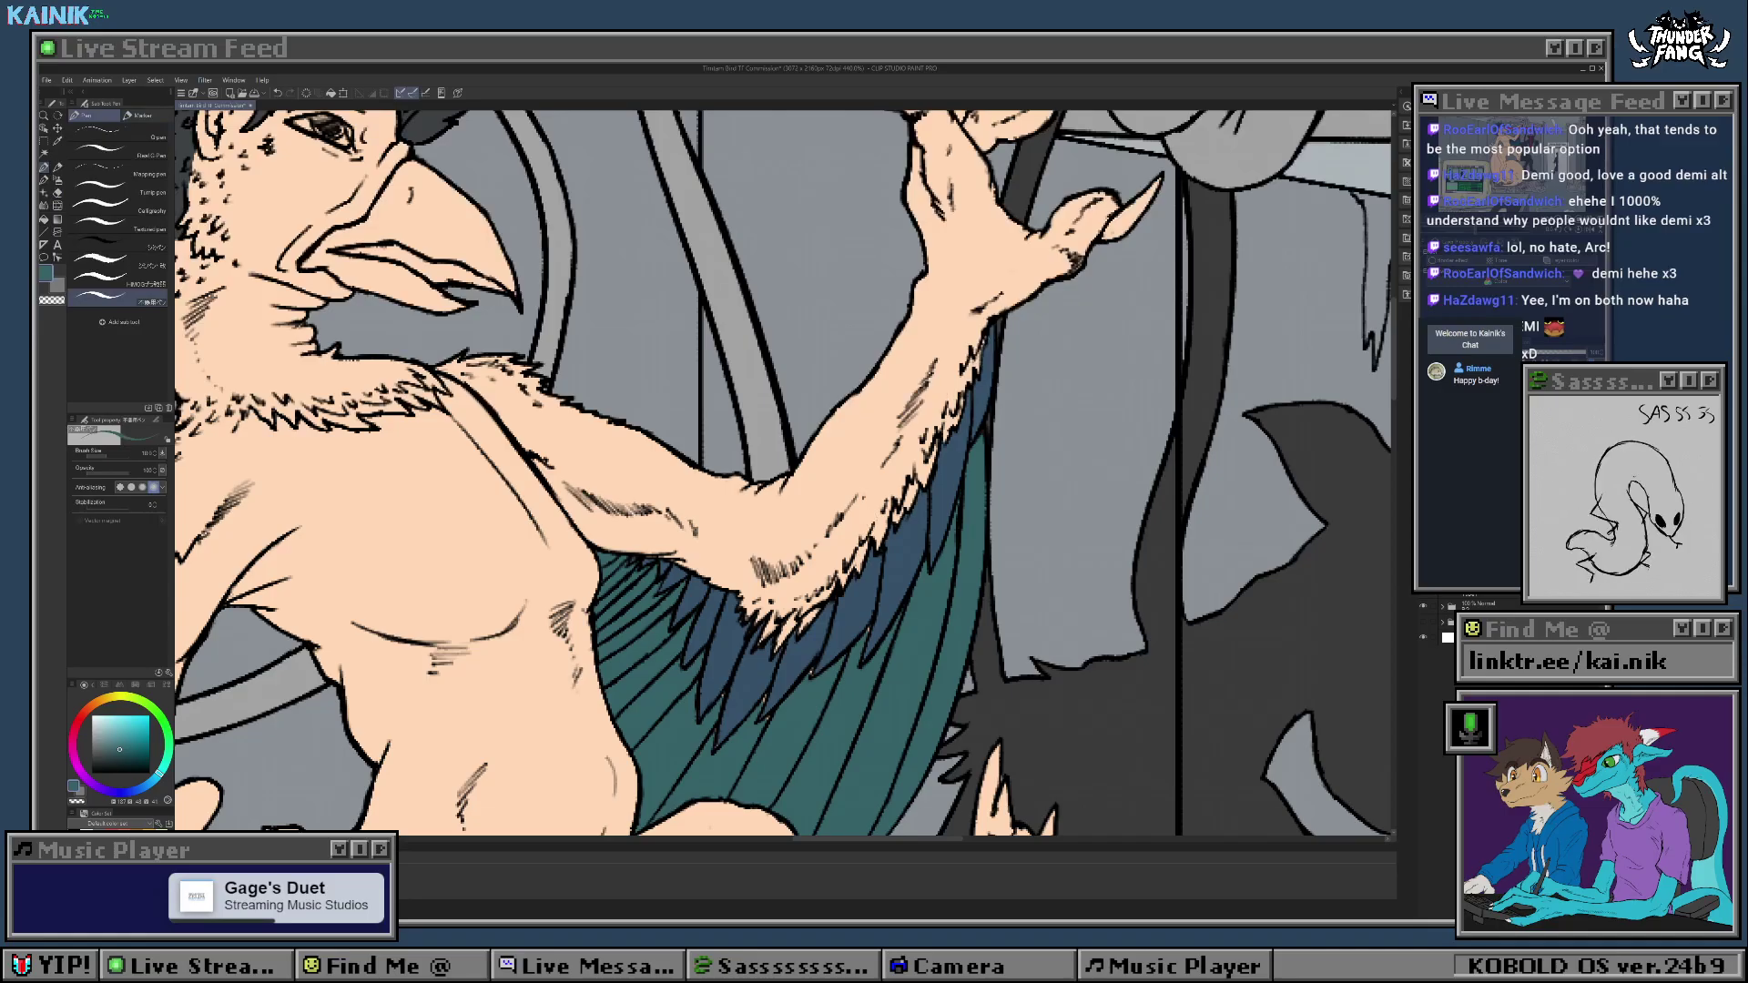
{"action": "left_click_drag", "start_coordinate": [866, 618], "coordinate": [903, 462]}
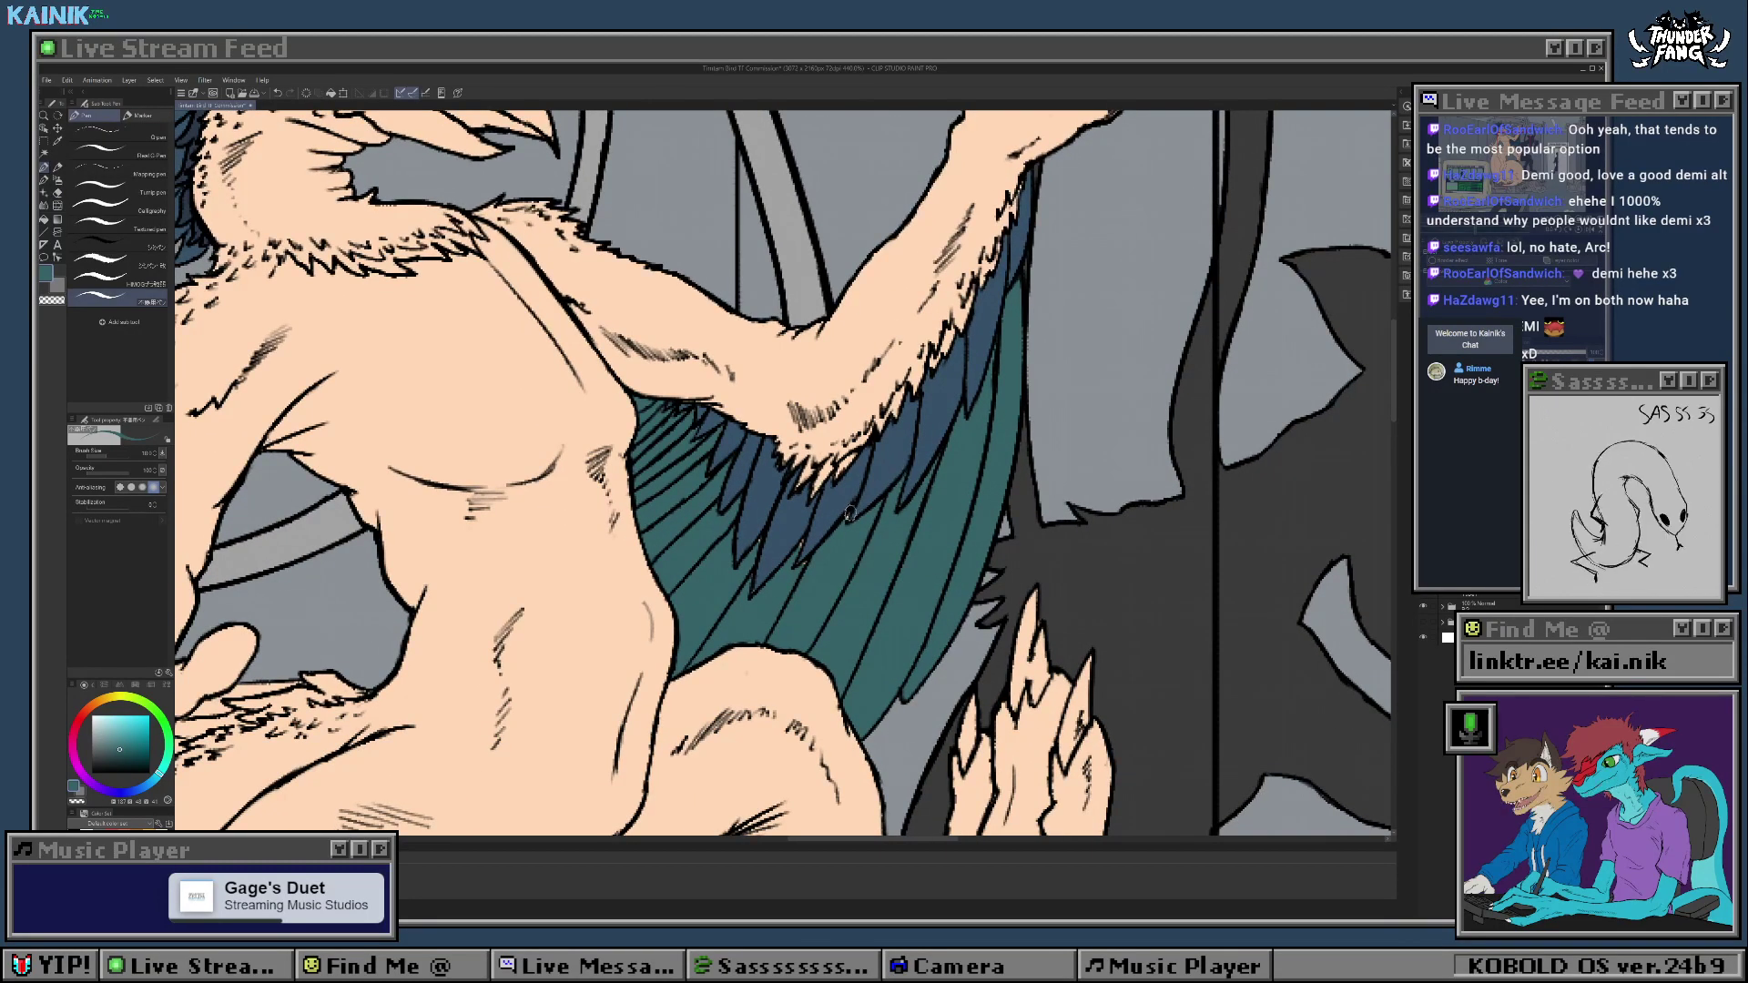
{"action": "left_click", "coordinate": [866, 491], "text": "alt"}
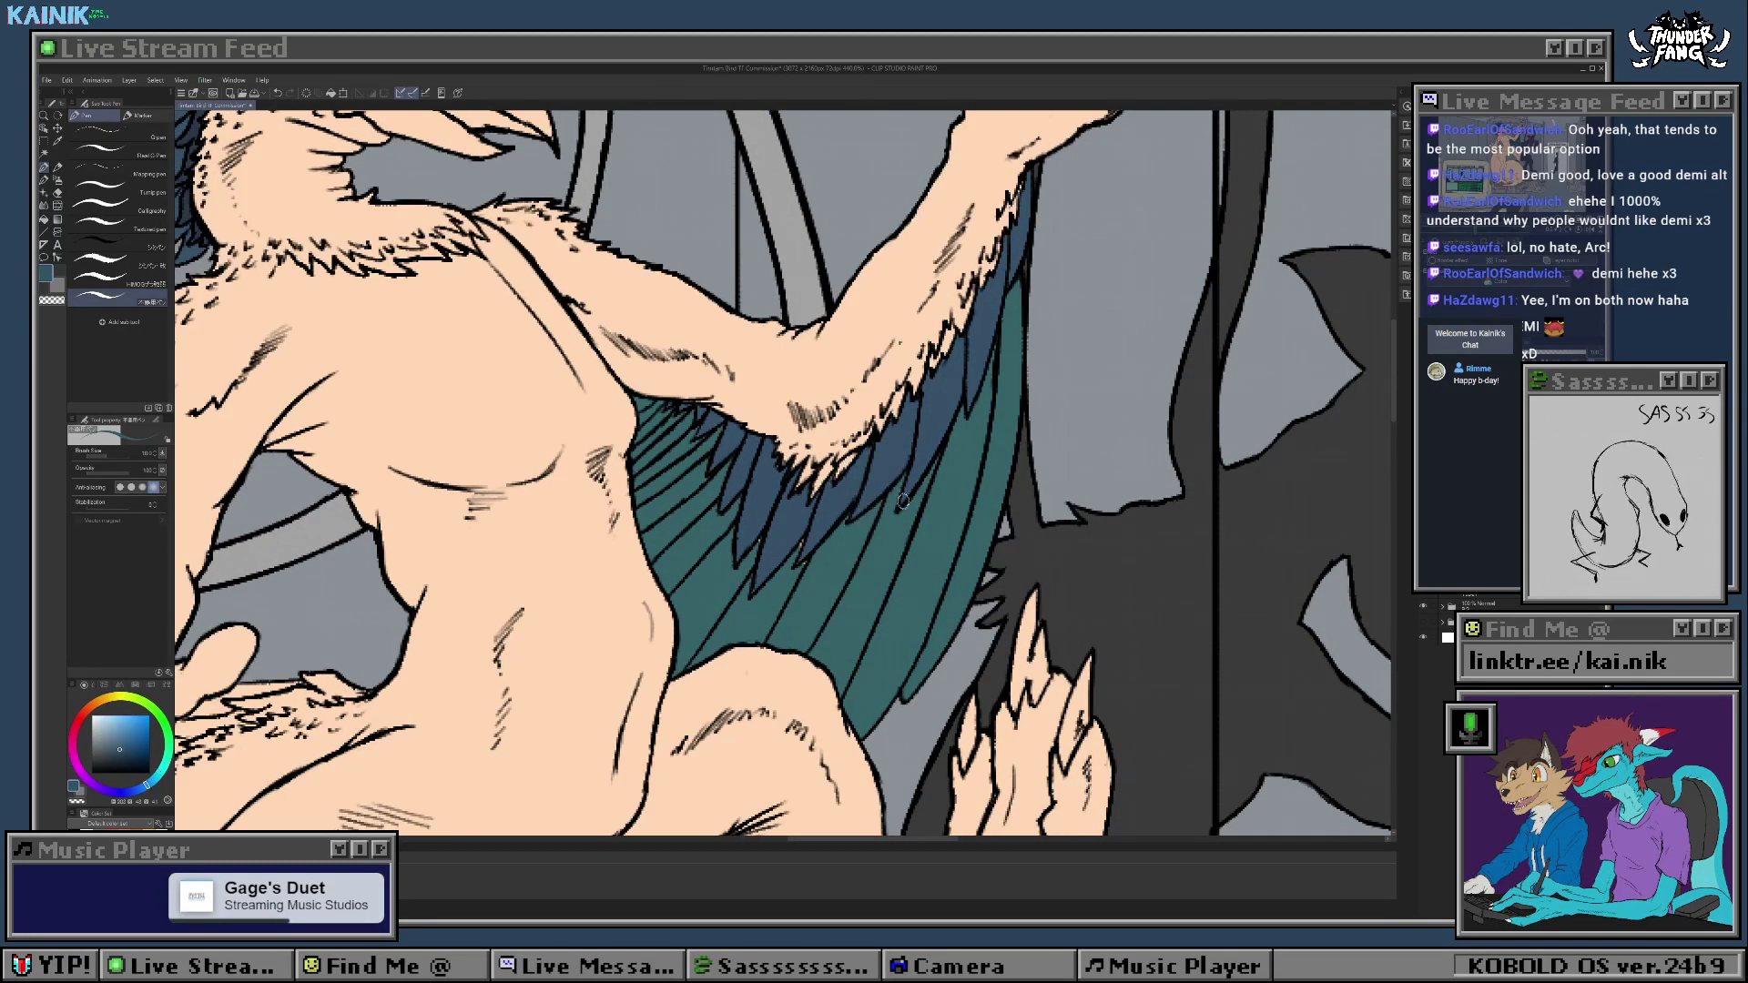
{"action": "left_click", "coordinate": [896, 508], "text": "alt"}
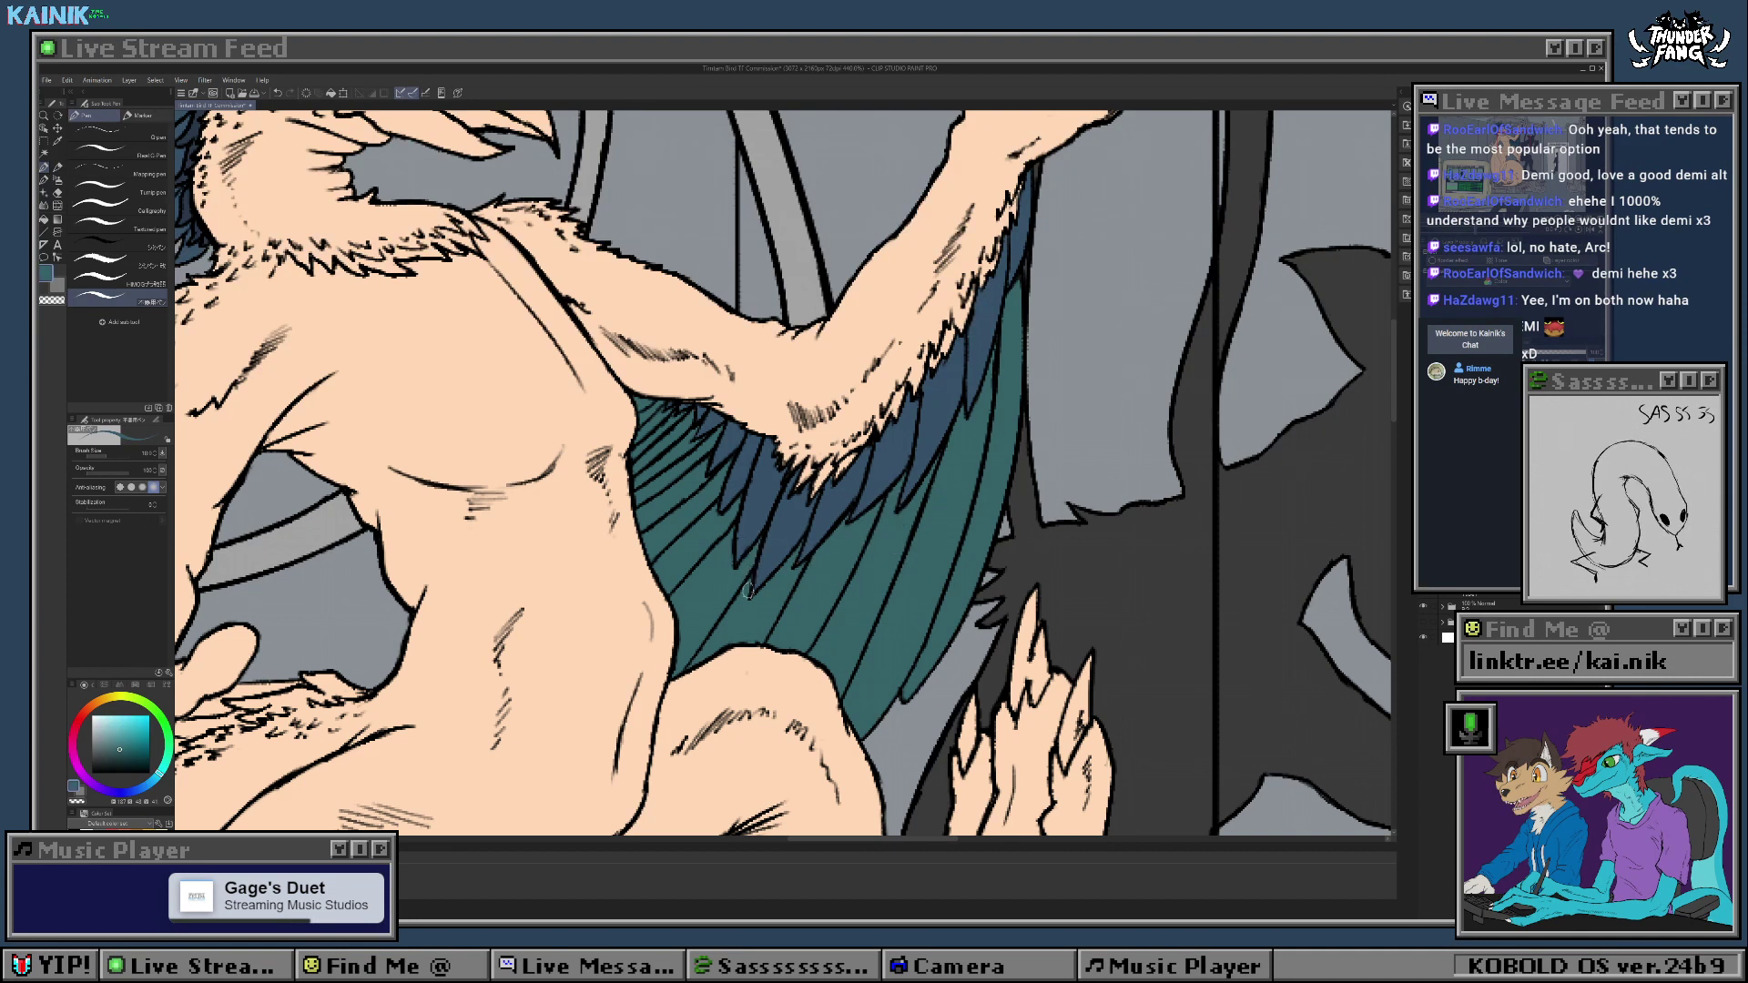
{"action": "left_click", "coordinate": [765, 553], "text": "alt"}
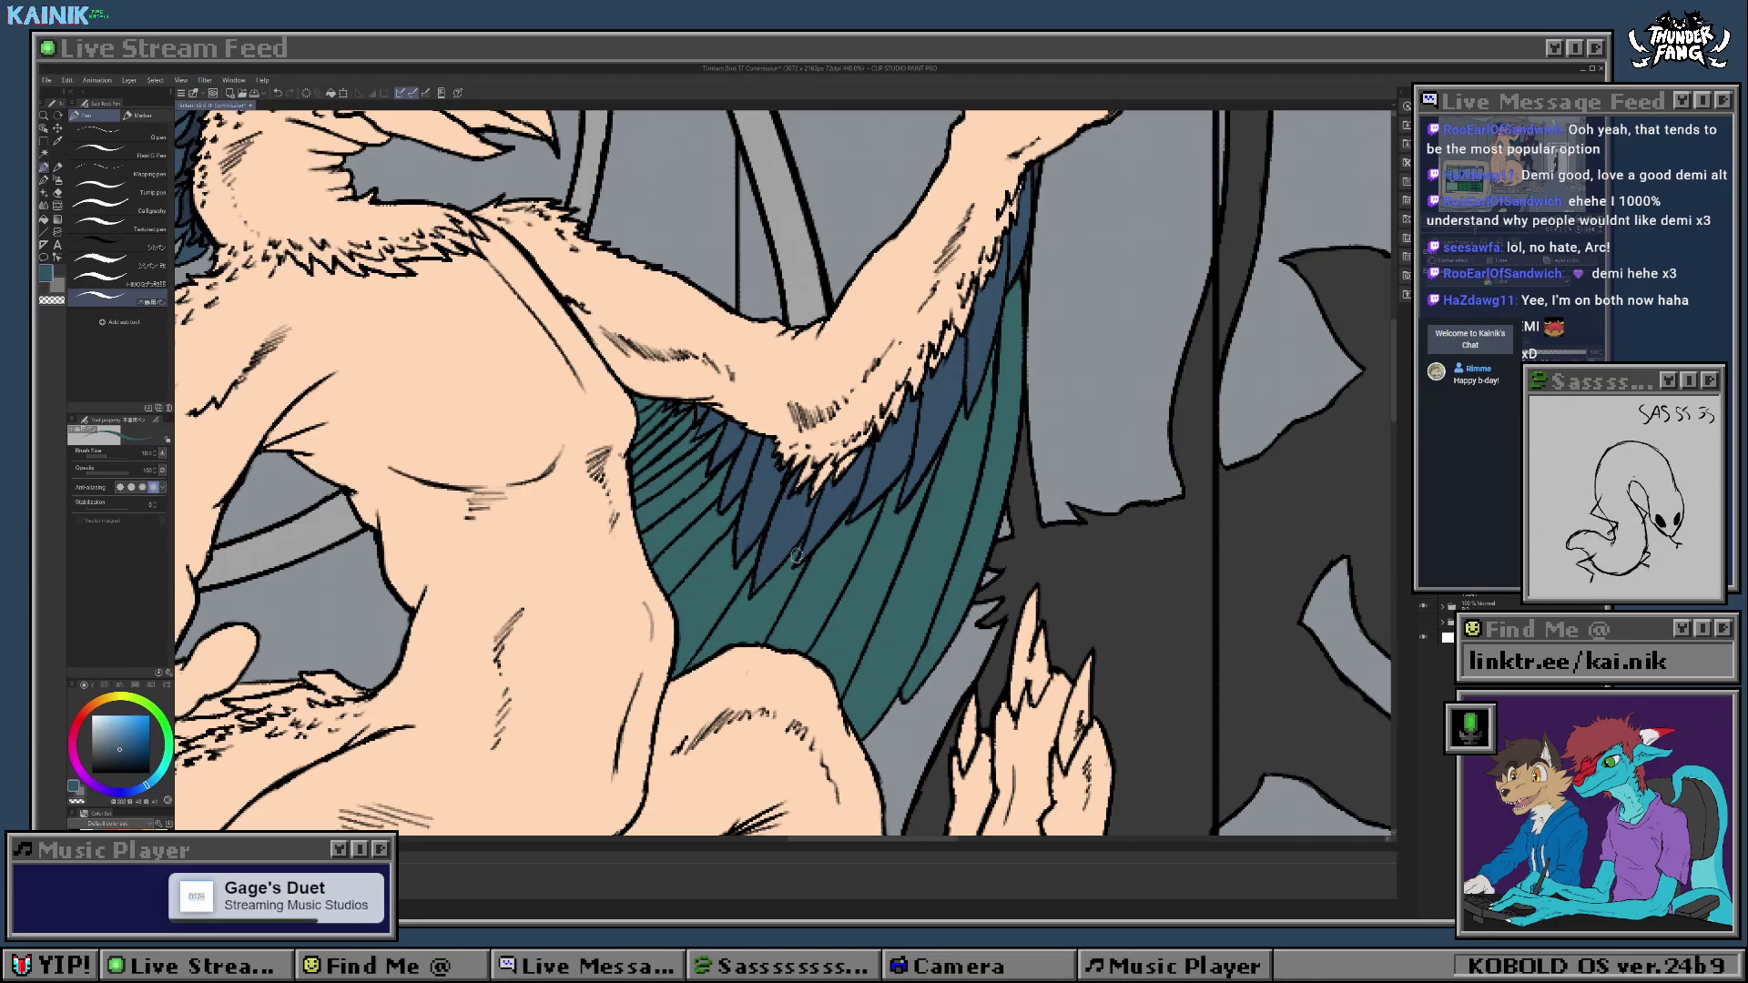
{"action": "left_click", "coordinate": [792, 555], "text": "alt"}
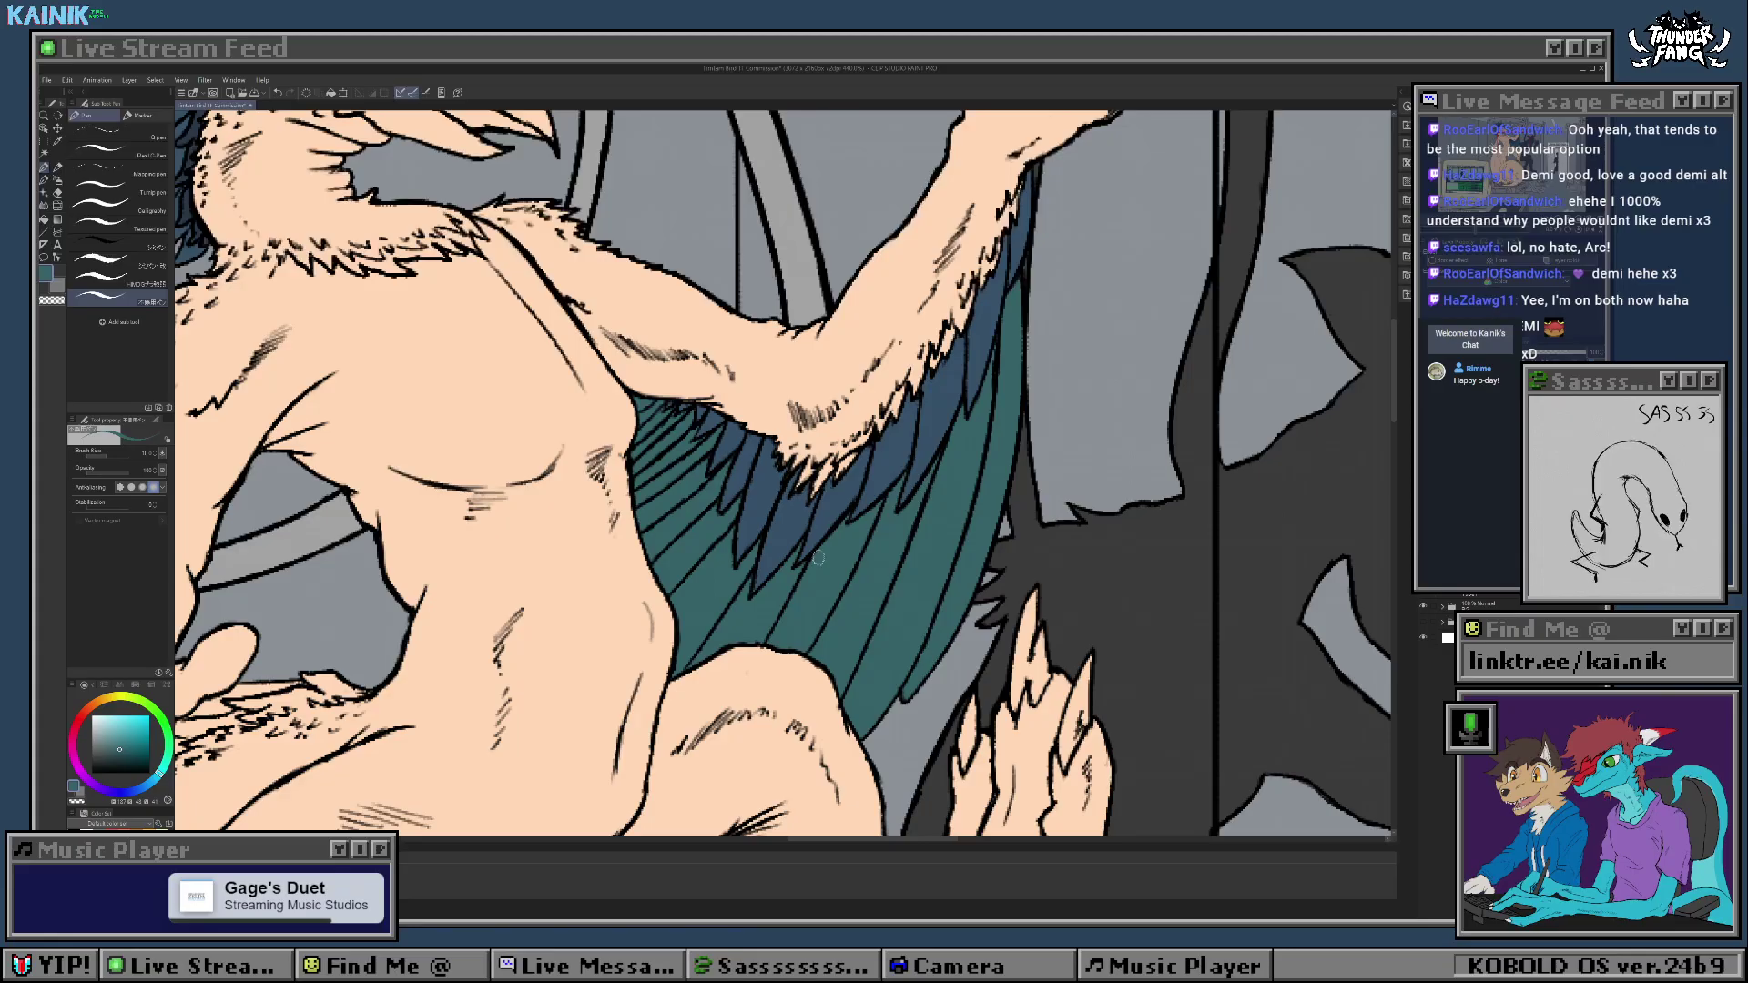
Step: Paint the shortest feather tufts under the elbow a darker blue, resampling the blues from the wing
{"action": "scroll", "coordinate": [818, 557], "scroll_direction": "down", "scroll_amount": 5}
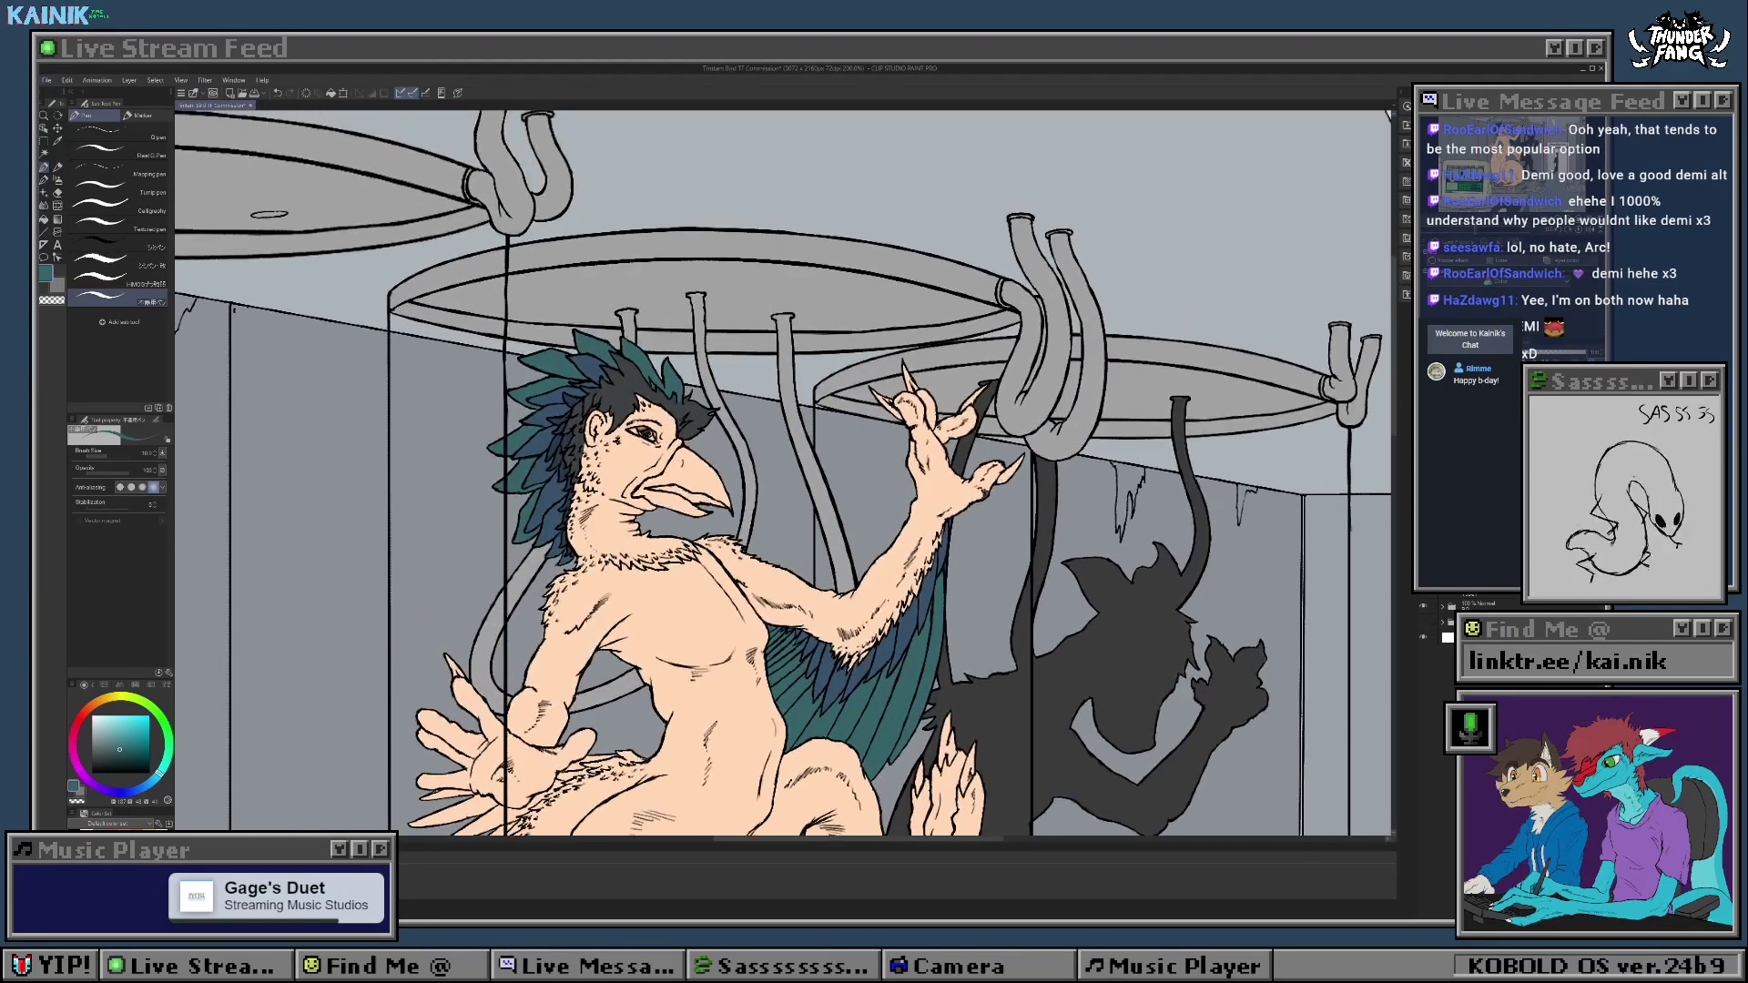
{"action": "left_click_drag", "start_coordinate": [820, 582], "coordinate": [858, 431]}
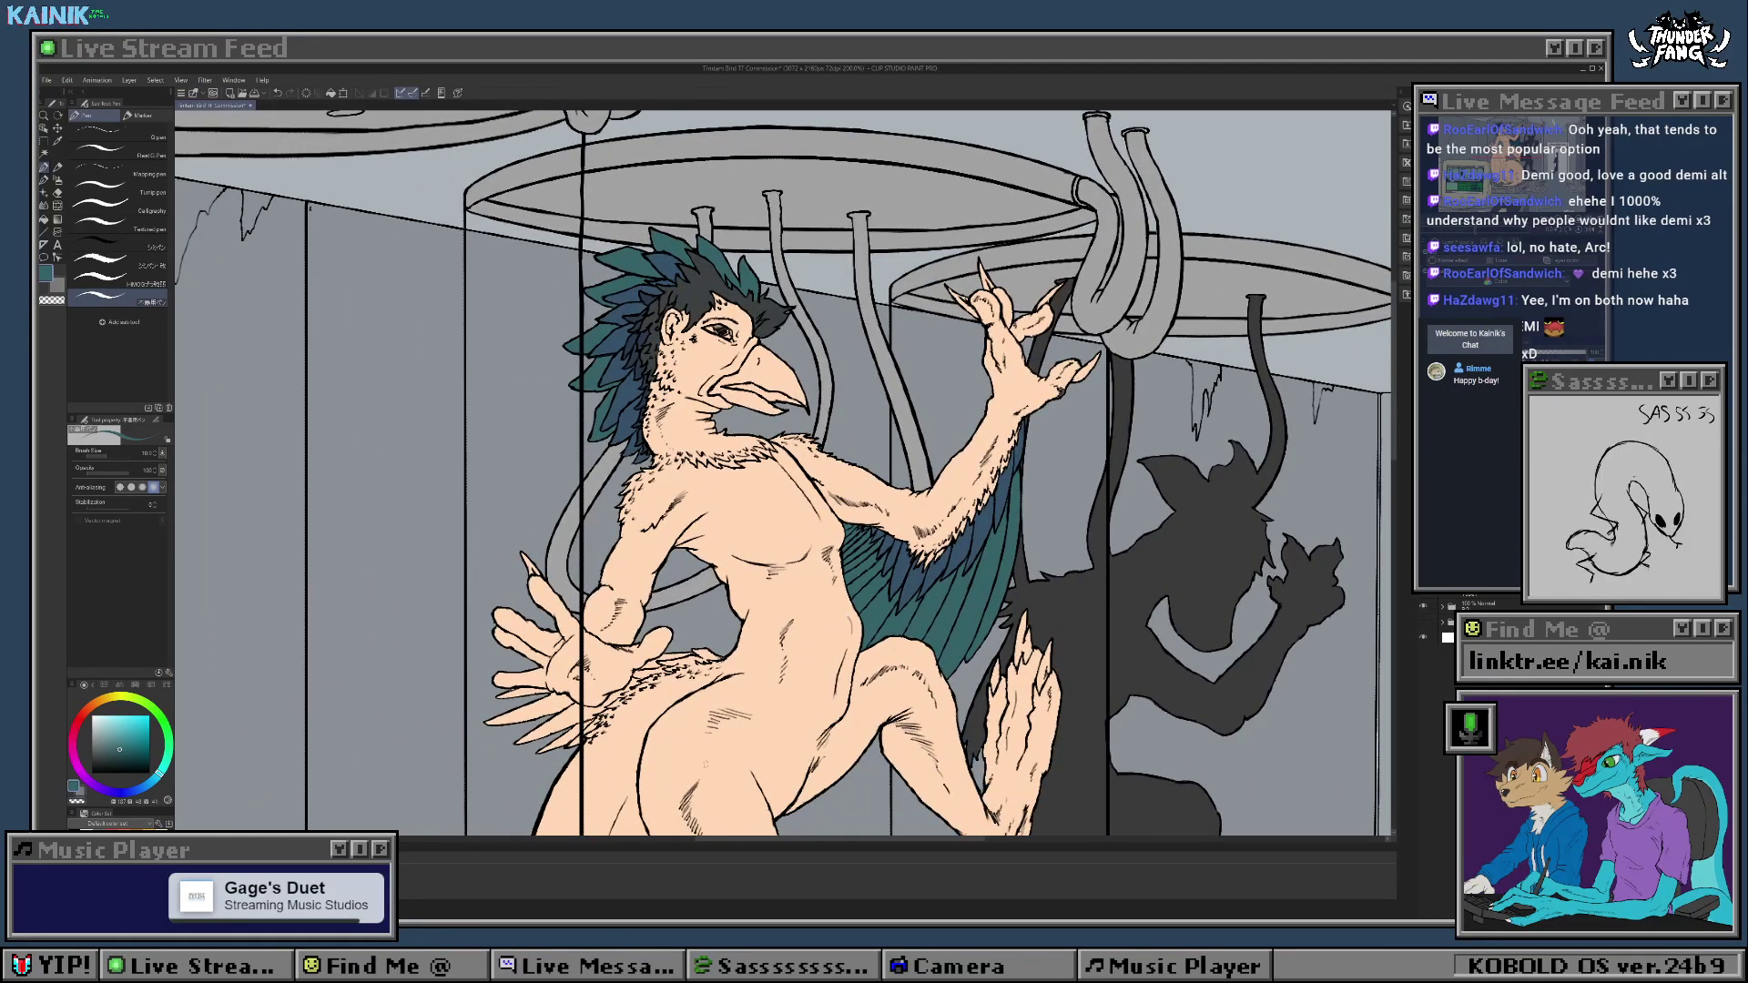
{"action": "left_click_drag", "start_coordinate": [820, 583], "coordinate": [767, 590]}
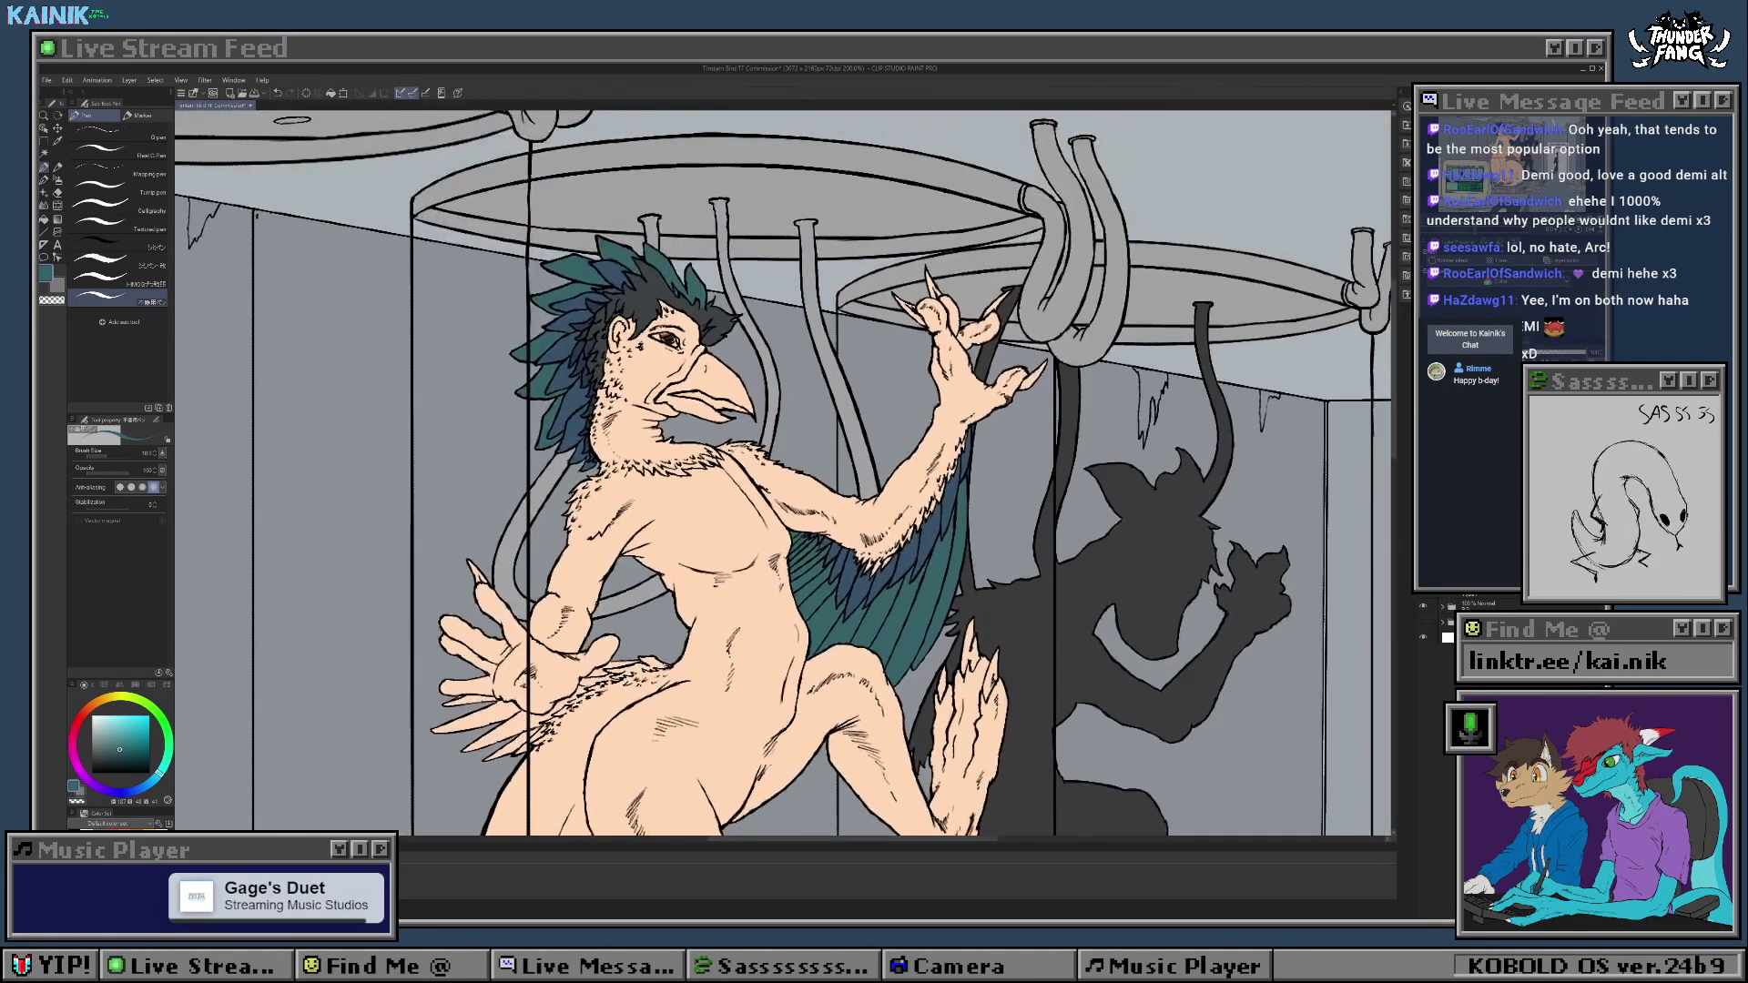
{"action": "scroll", "coordinate": [920, 383], "scroll_direction": "up", "scroll_amount": 4}
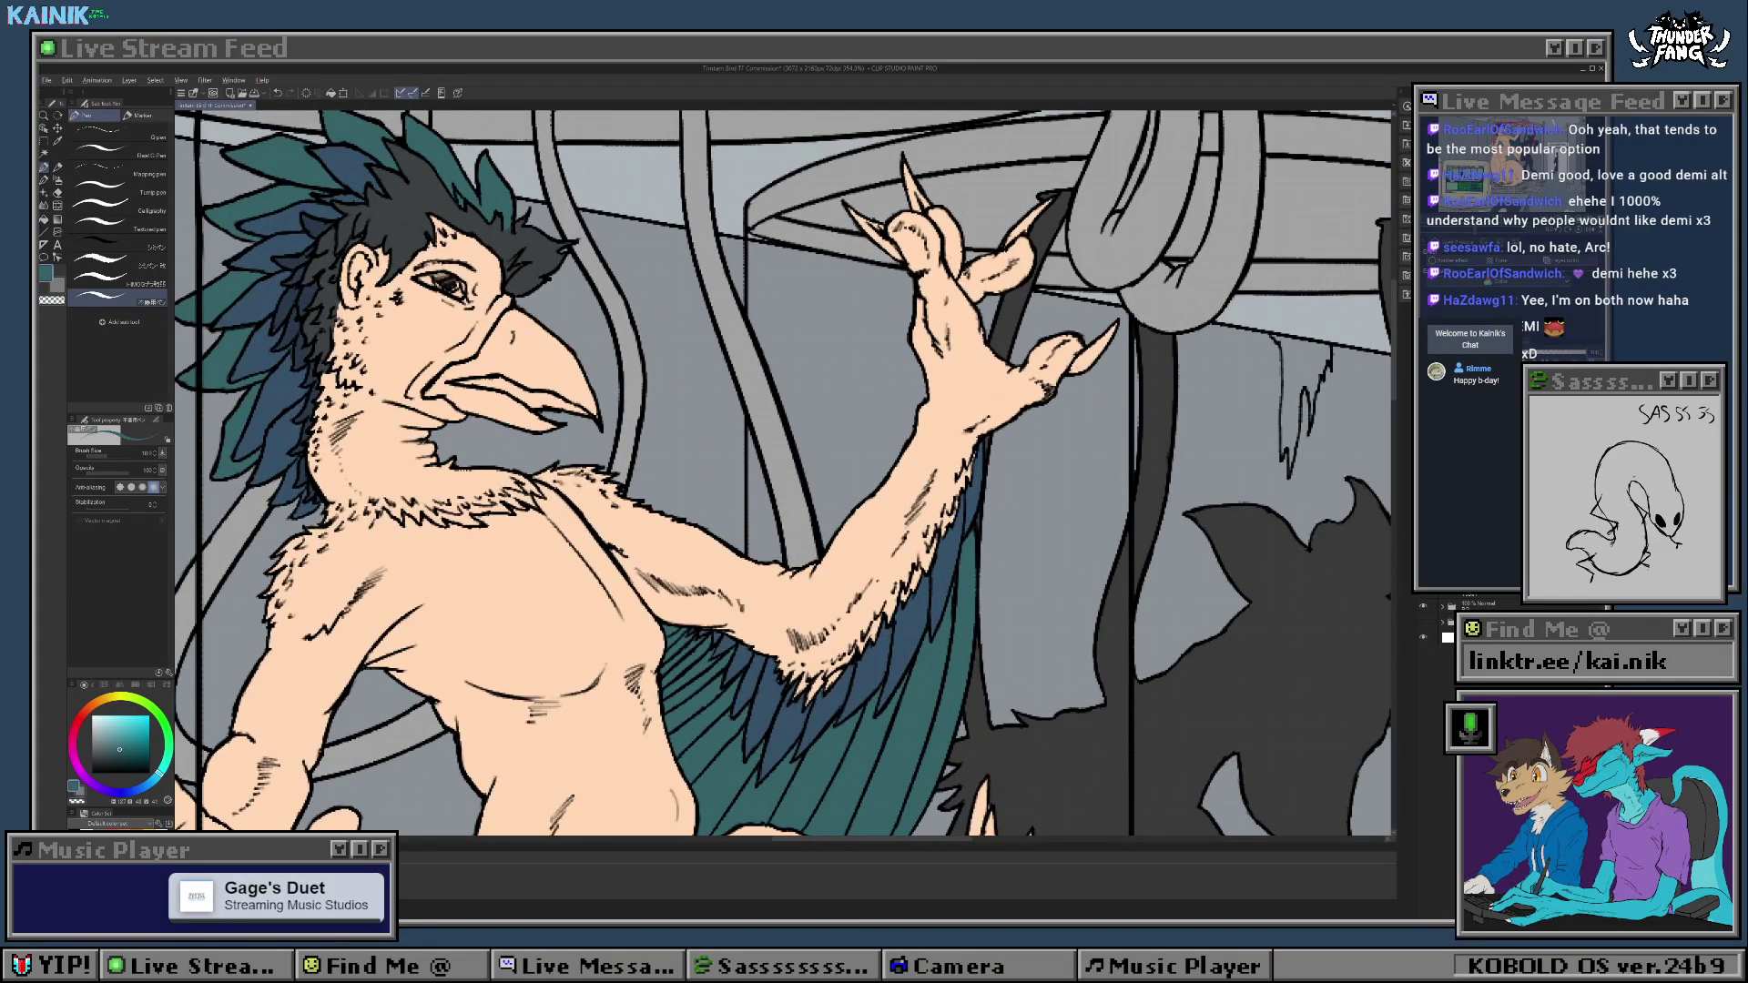
{"action": "scroll", "coordinate": [910, 547], "scroll_direction": "up", "scroll_amount": 3}
{"action": "mouse_move", "coordinate": [758, 611]}
{"action": "left_mouse_down"}
{"action": "mouse_move", "coordinate": [781, 489]}
{"action": "mouse_move", "coordinate": [745, 555]}
{"action": "mouse_move", "coordinate": [753, 526]}
{"action": "mouse_move", "coordinate": [761, 566]}
{"action": "mouse_move", "coordinate": [809, 524]}
{"action": "left_mouse_up"}
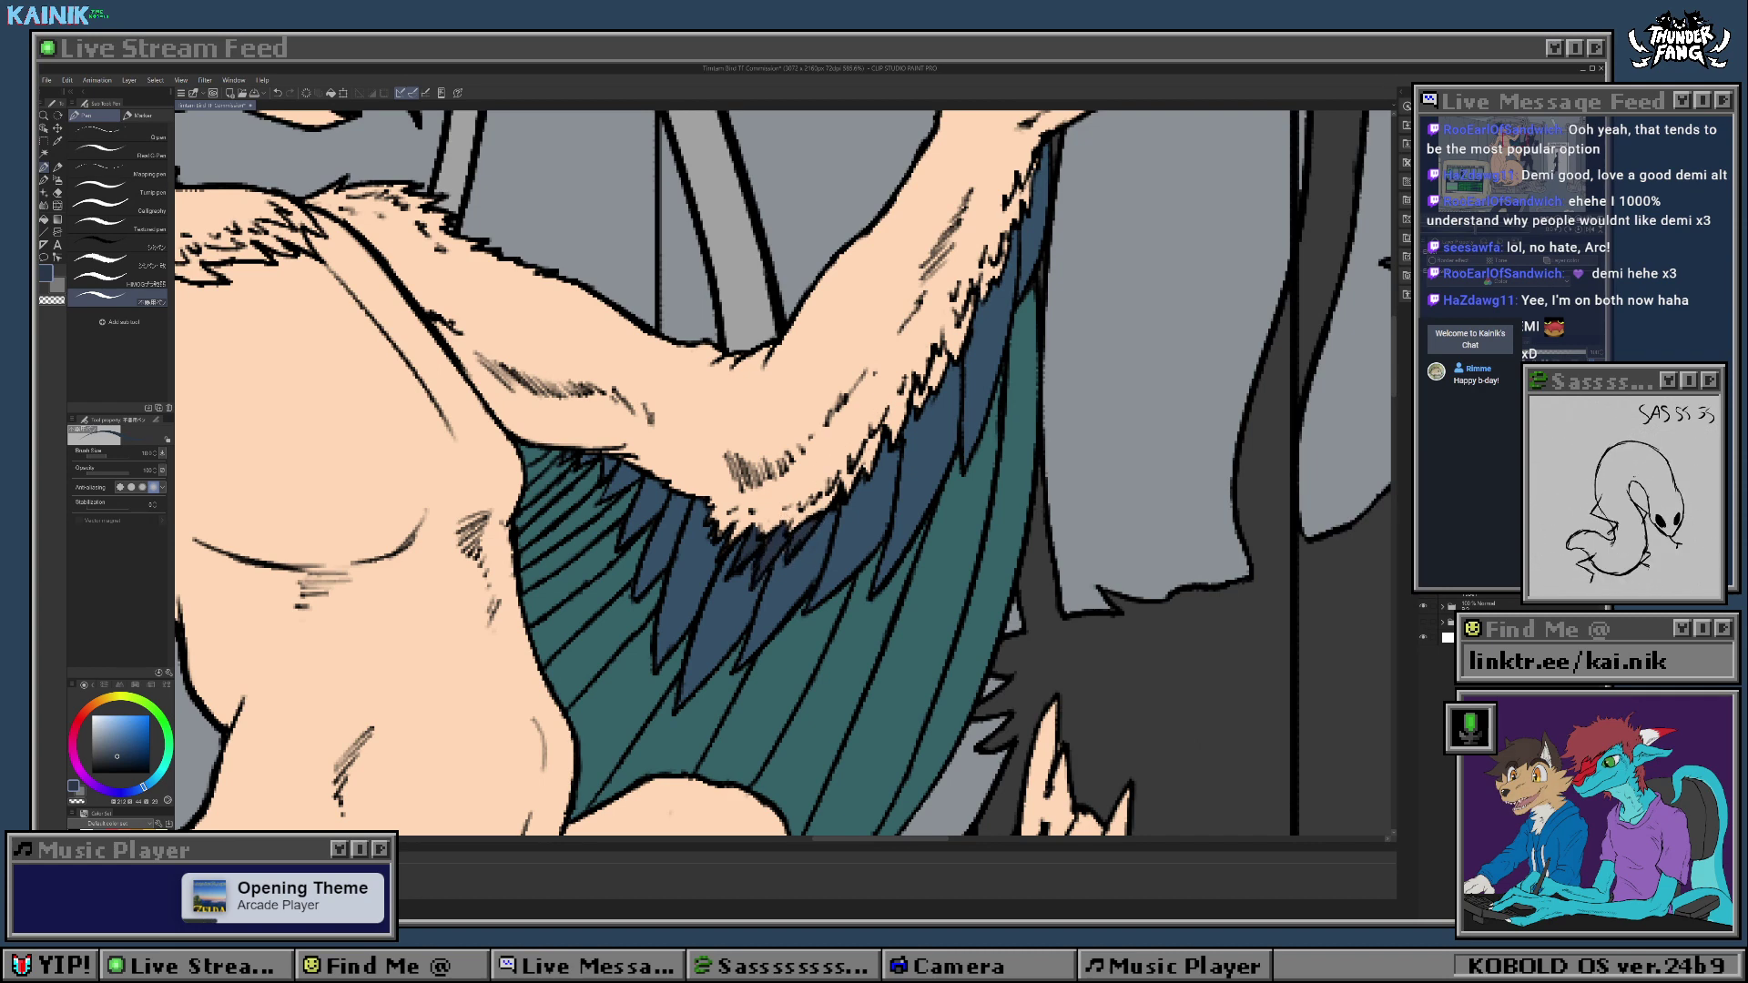
{"action": "mouse_move", "coordinate": [914, 395]}
{"action": "left_mouse_down"}
{"action": "mouse_move", "coordinate": [889, 482]}
{"action": "mouse_move", "coordinate": [897, 464]}
{"action": "mouse_move", "coordinate": [836, 542]}
{"action": "mouse_move", "coordinate": [846, 512]}
{"action": "left_mouse_up"}
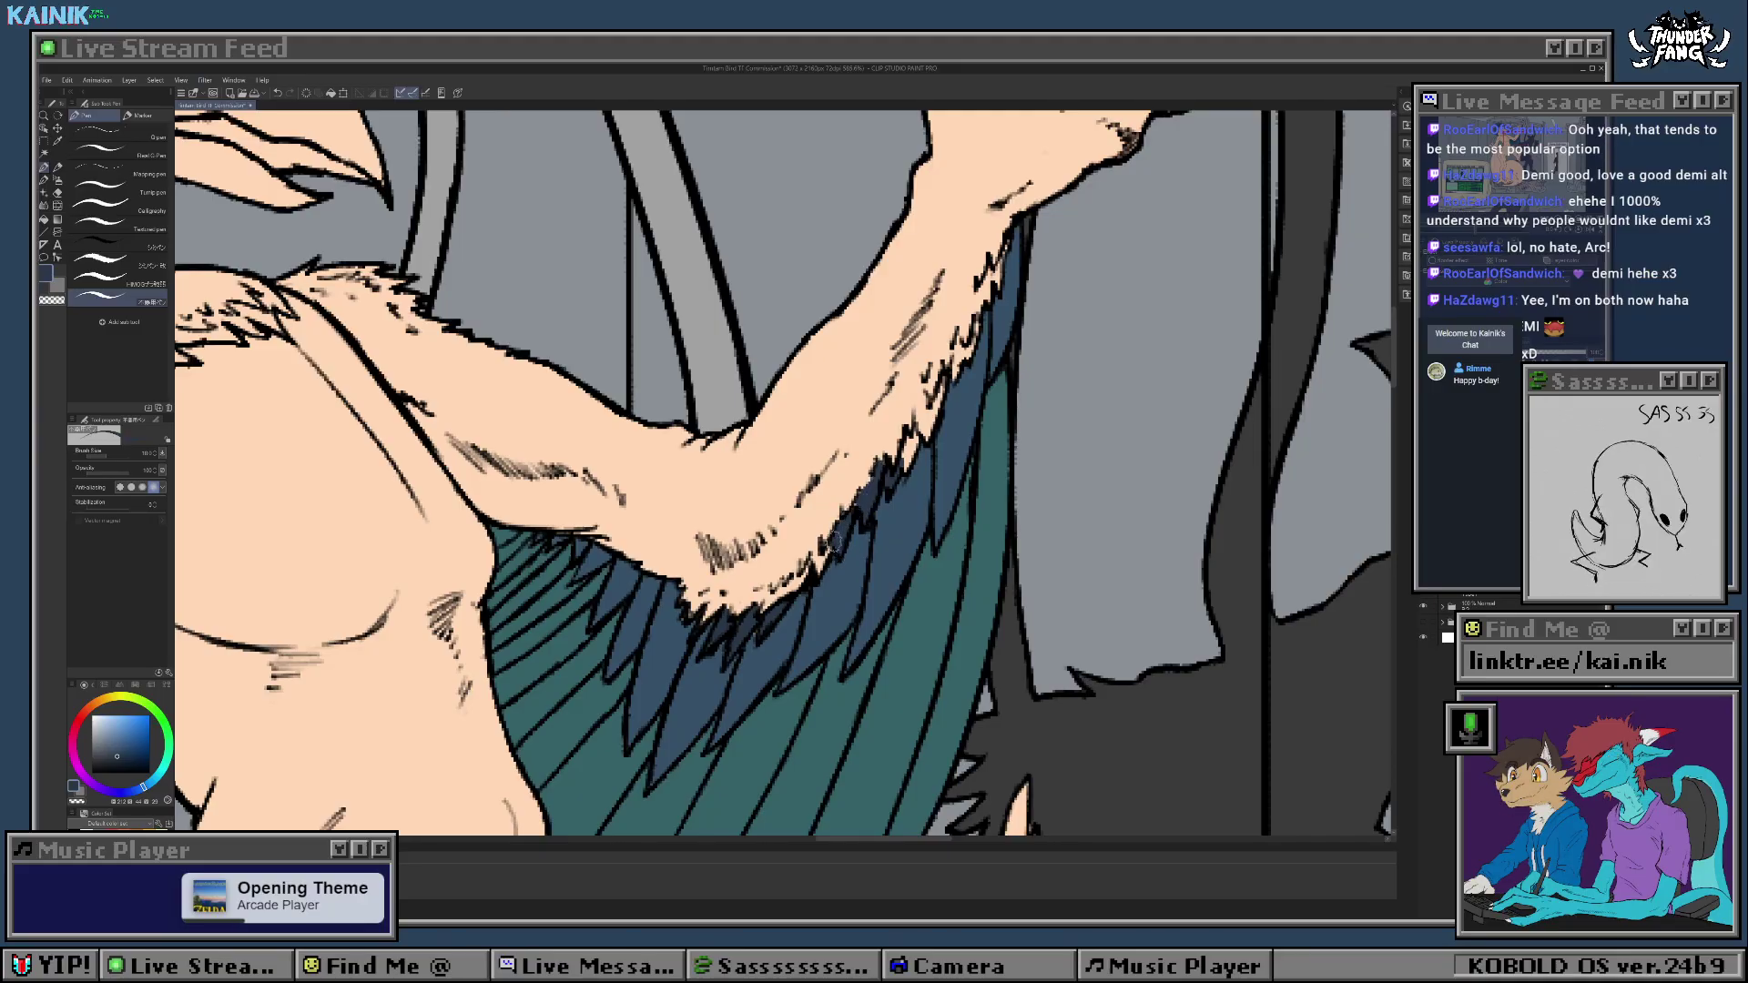
{"action": "mouse_move", "coordinate": [811, 570]}
{"action": "left_mouse_down"}
{"action": "mouse_move", "coordinate": [824, 552]}
{"action": "mouse_move", "coordinate": [807, 575]}
{"action": "left_mouse_up"}
{"action": "left_click_drag", "start_coordinate": [756, 628], "coordinate": [748, 647]}
{"action": "left_click", "coordinate": [756, 656], "text": "alt"}
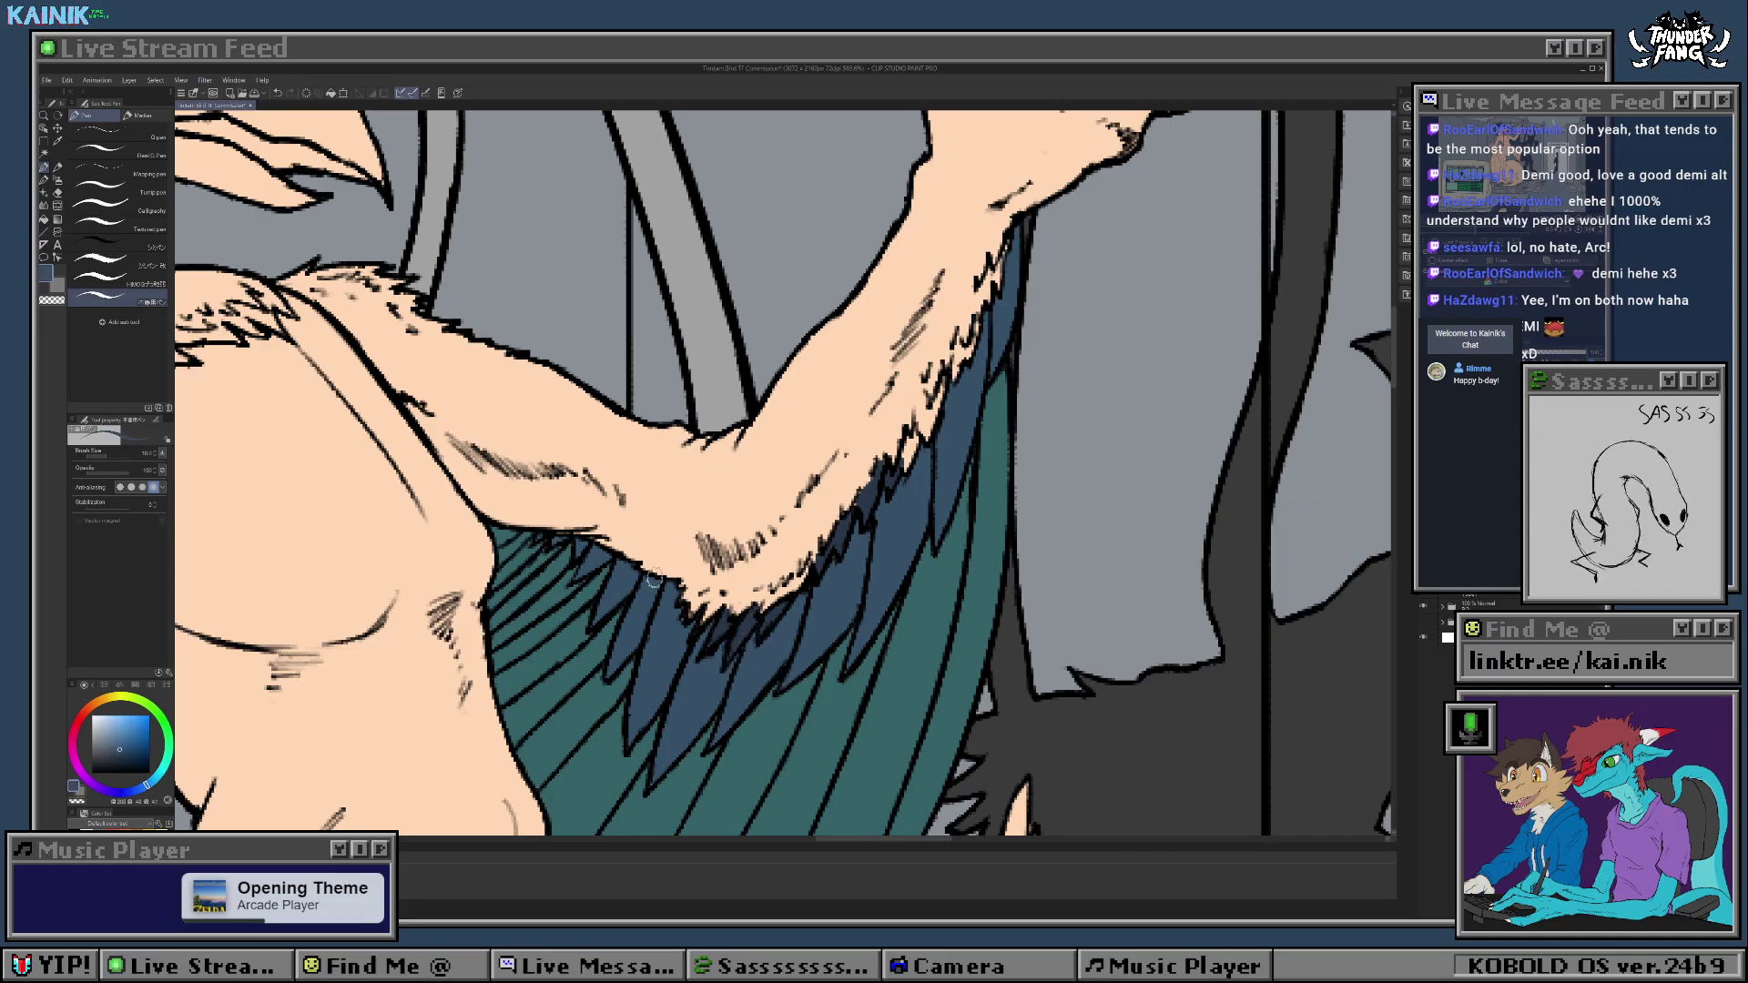
{"action": "left_click", "coordinate": [745, 629], "text": "alt"}
Step: Extend the darker blue through the short tufts along the forearm's ragged edge up towards the wrist
{"action": "left_click_drag", "start_coordinate": [915, 433], "coordinate": [877, 497]}
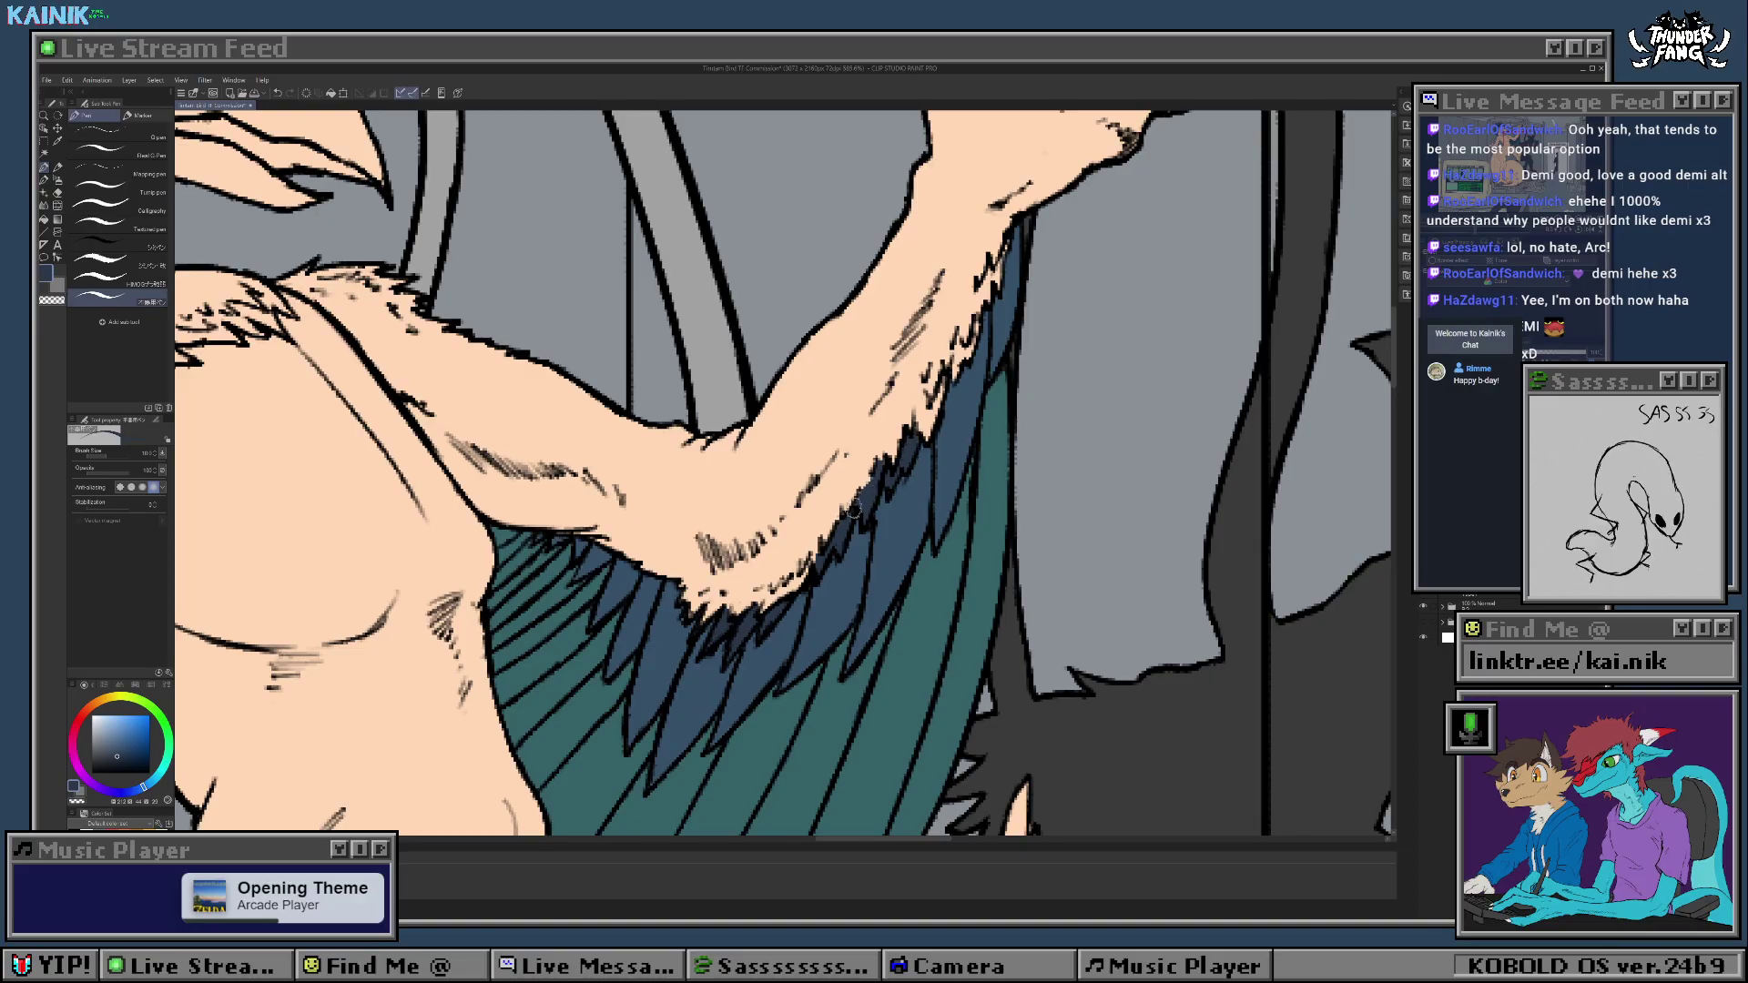
{"action": "left_click_drag", "start_coordinate": [930, 424], "coordinate": [916, 444]}
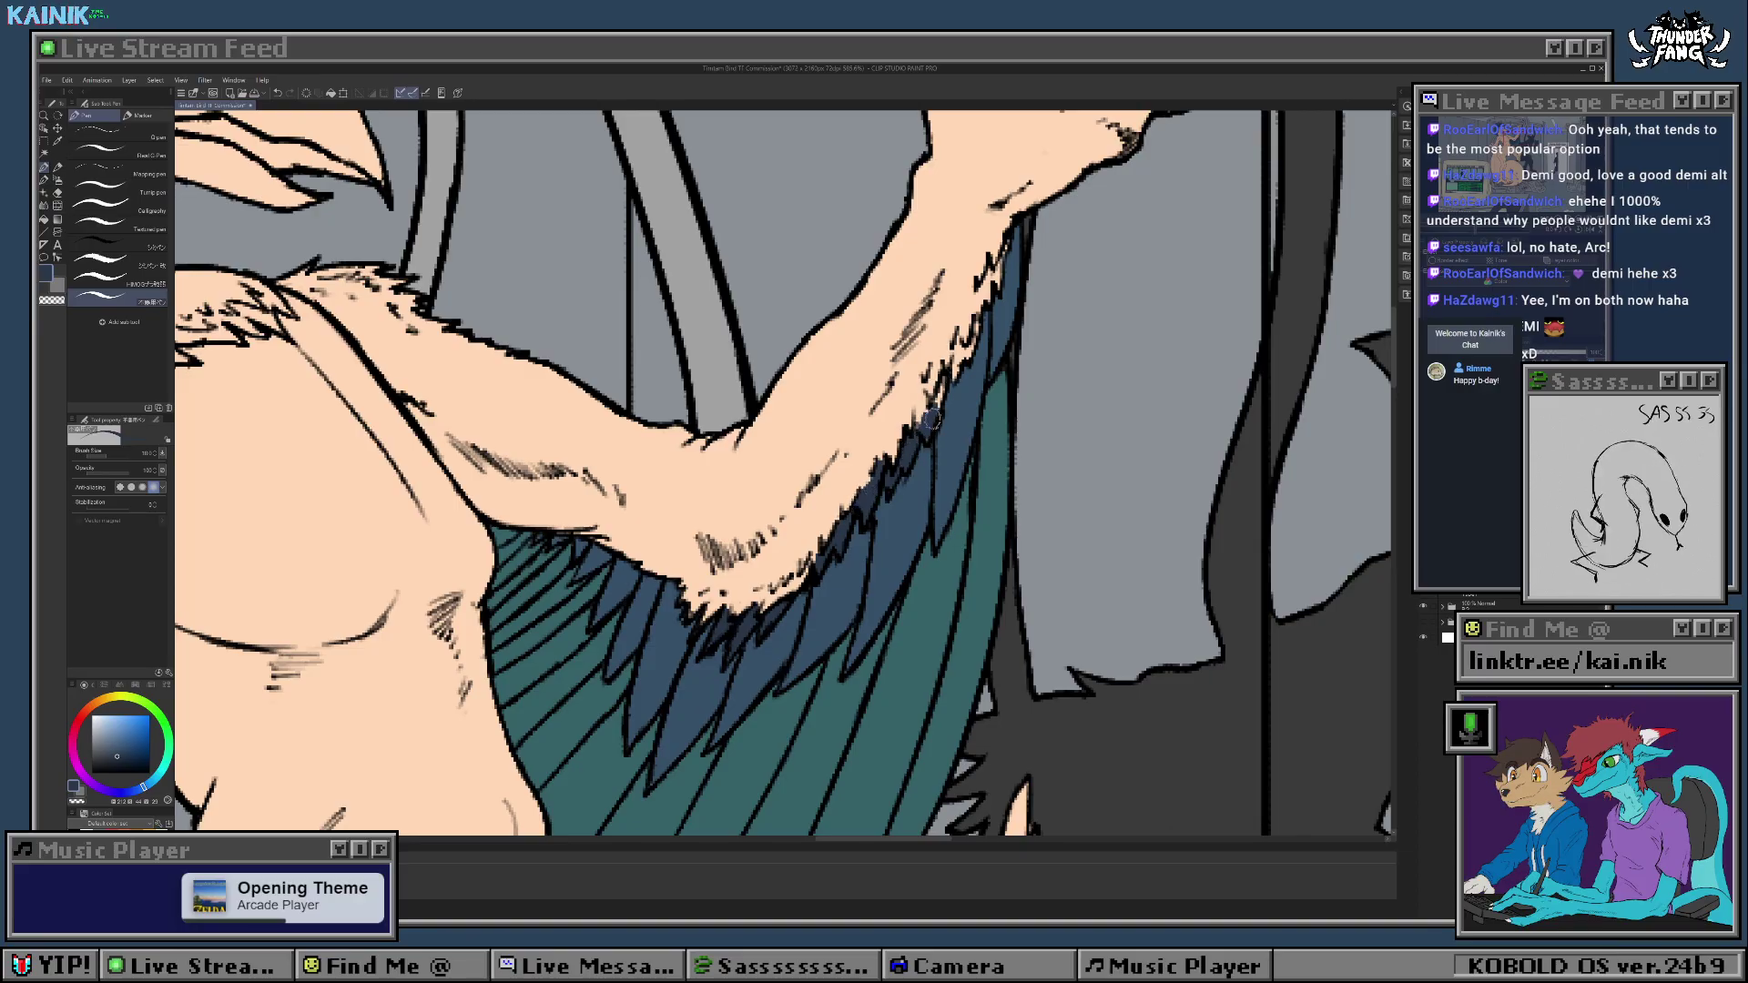
{"action": "left_click_drag", "start_coordinate": [945, 383], "coordinate": [926, 430]}
{"action": "left_click_drag", "start_coordinate": [751, 533], "coordinate": [679, 642]}
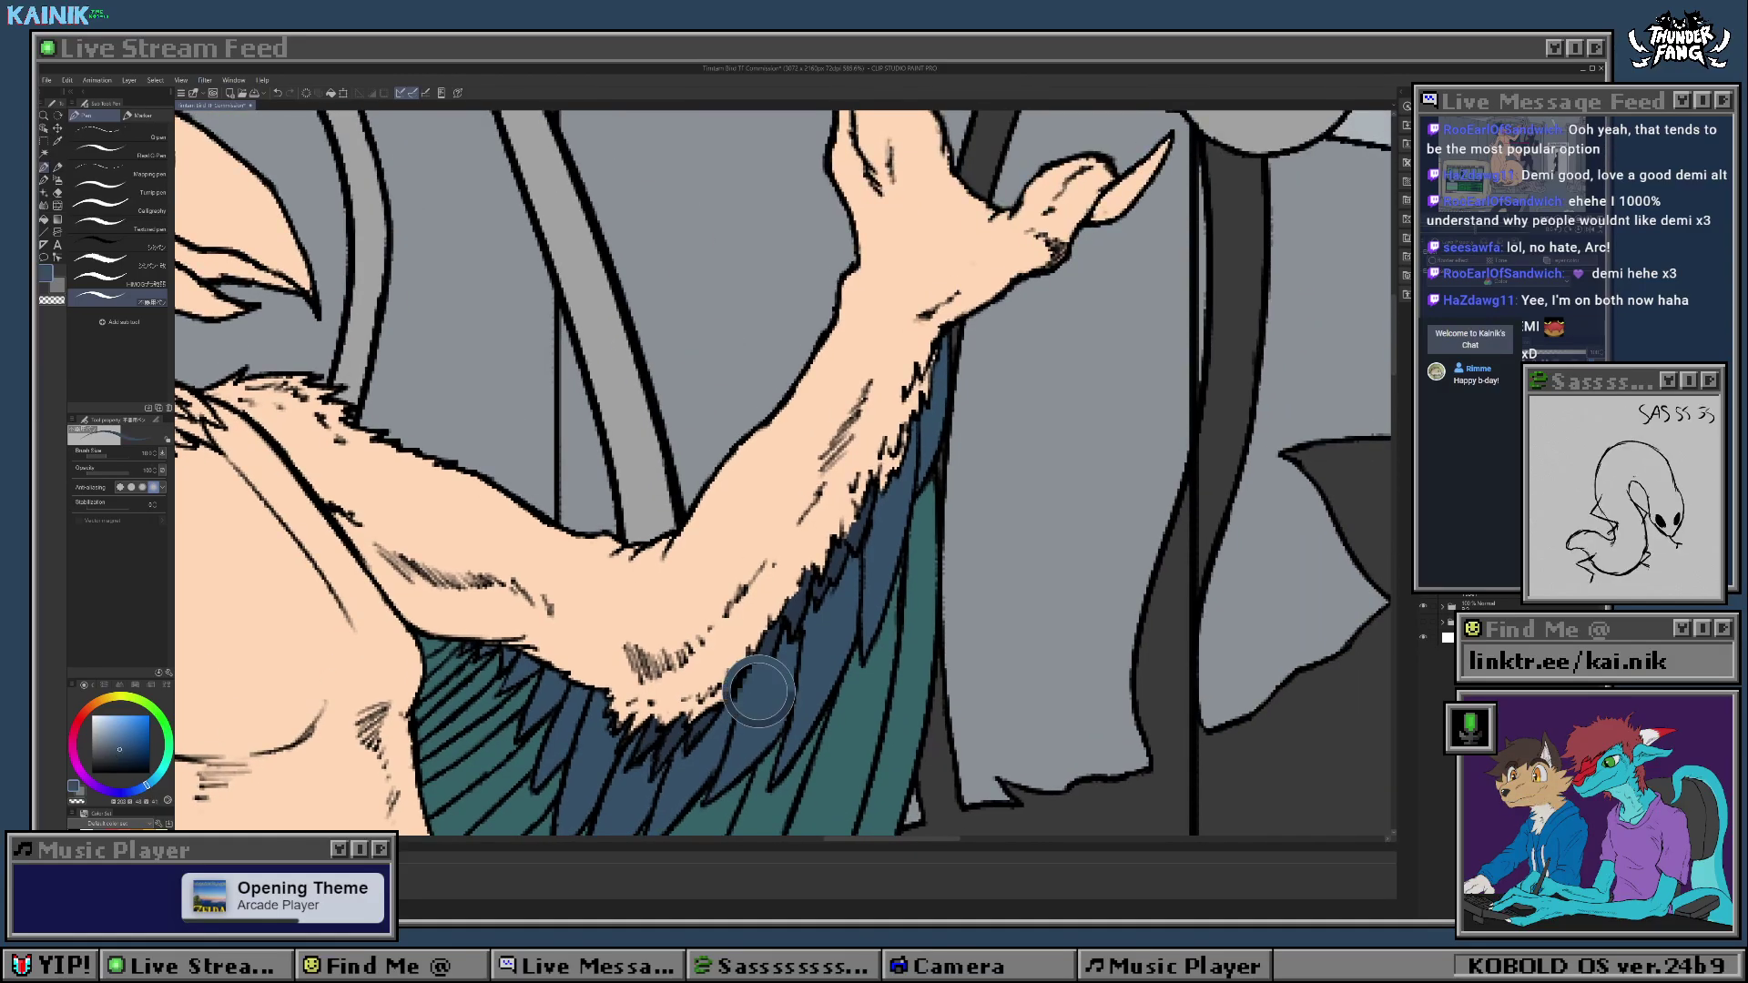
{"action": "left_click", "coordinate": [790, 612], "text": "alt"}
{"action": "mouse_move", "coordinate": [891, 457]}
{"action": "left_mouse_down"}
{"action": "mouse_move", "coordinate": [882, 484]}
{"action": "mouse_move", "coordinate": [897, 462]}
{"action": "left_mouse_up"}
{"action": "mouse_move", "coordinate": [928, 385]}
{"action": "left_mouse_down"}
{"action": "mouse_move", "coordinate": [937, 349]}
{"action": "mouse_move", "coordinate": [880, 487]}
{"action": "left_mouse_up"}
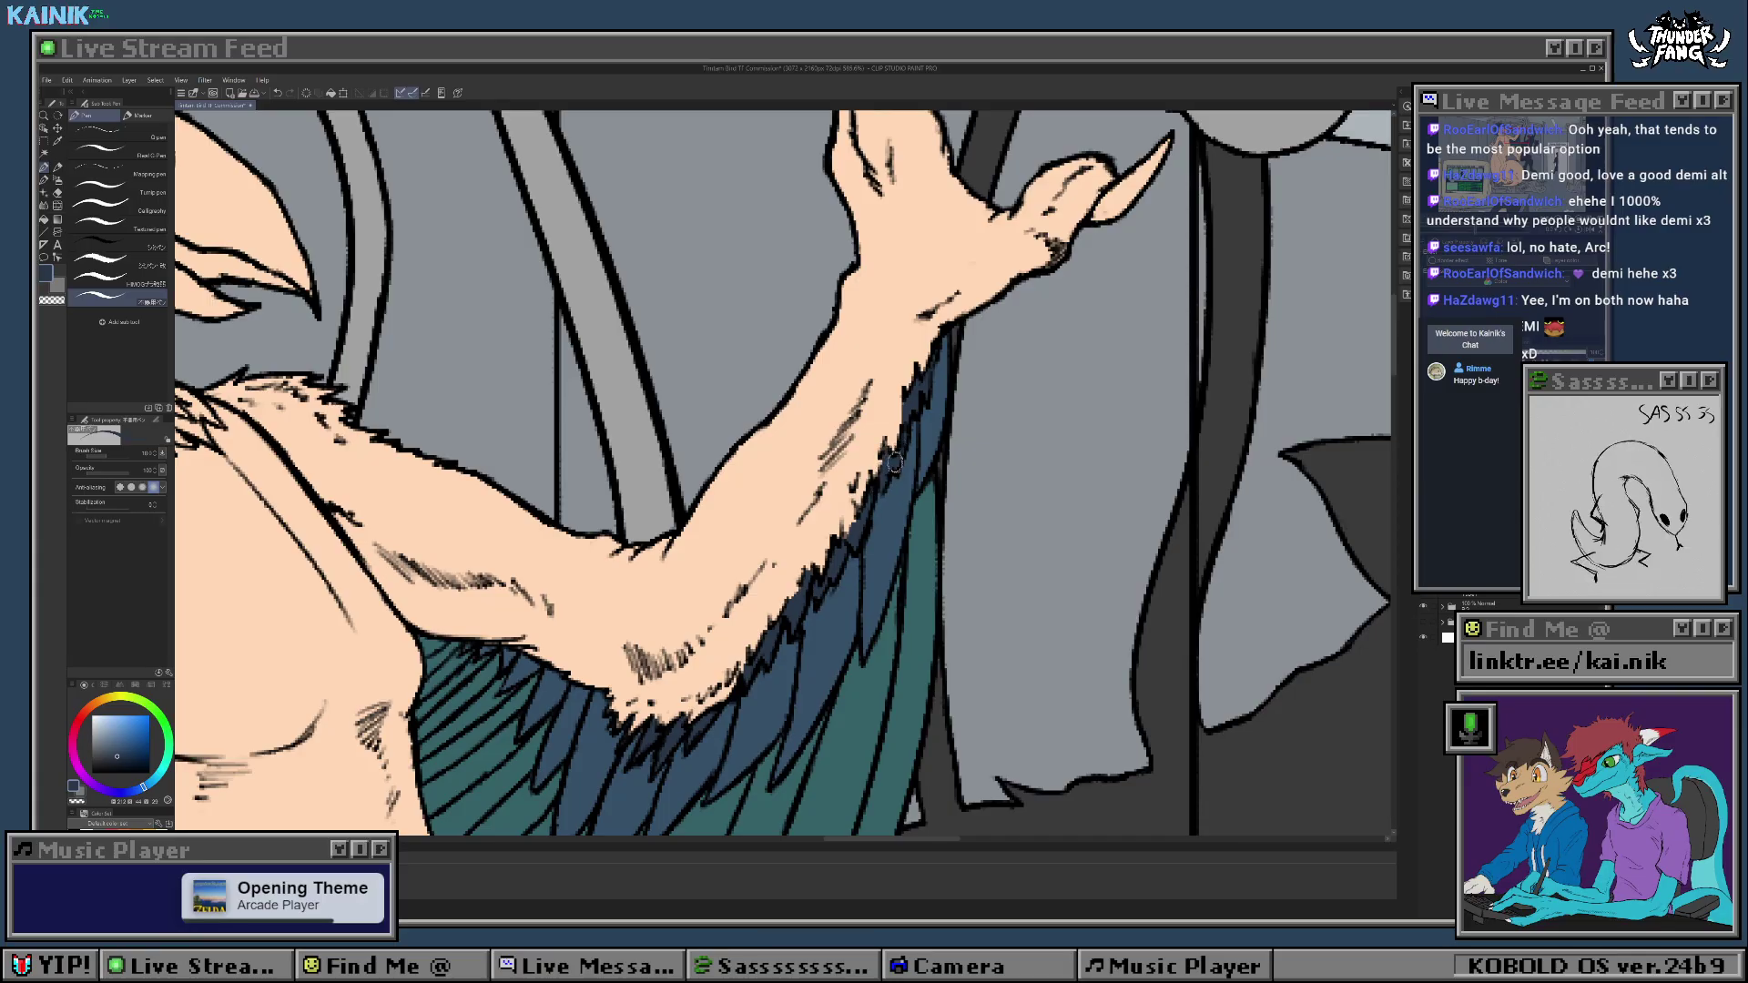
Step: Review the coloured wing against the whole figure and examine the uncoloured feathers behind the lowered hand
{"action": "mouse_move", "coordinate": [634, 749]}
{"action": "left_mouse_down"}
{"action": "mouse_move", "coordinate": [732, 632]}
{"action": "mouse_move", "coordinate": [695, 623]}
{"action": "mouse_move", "coordinate": [706, 584]}
{"action": "mouse_move", "coordinate": [924, 455]}
{"action": "mouse_move", "coordinate": [1038, 456]}
{"action": "mouse_move", "coordinate": [1114, 489]}
{"action": "left_mouse_up"}
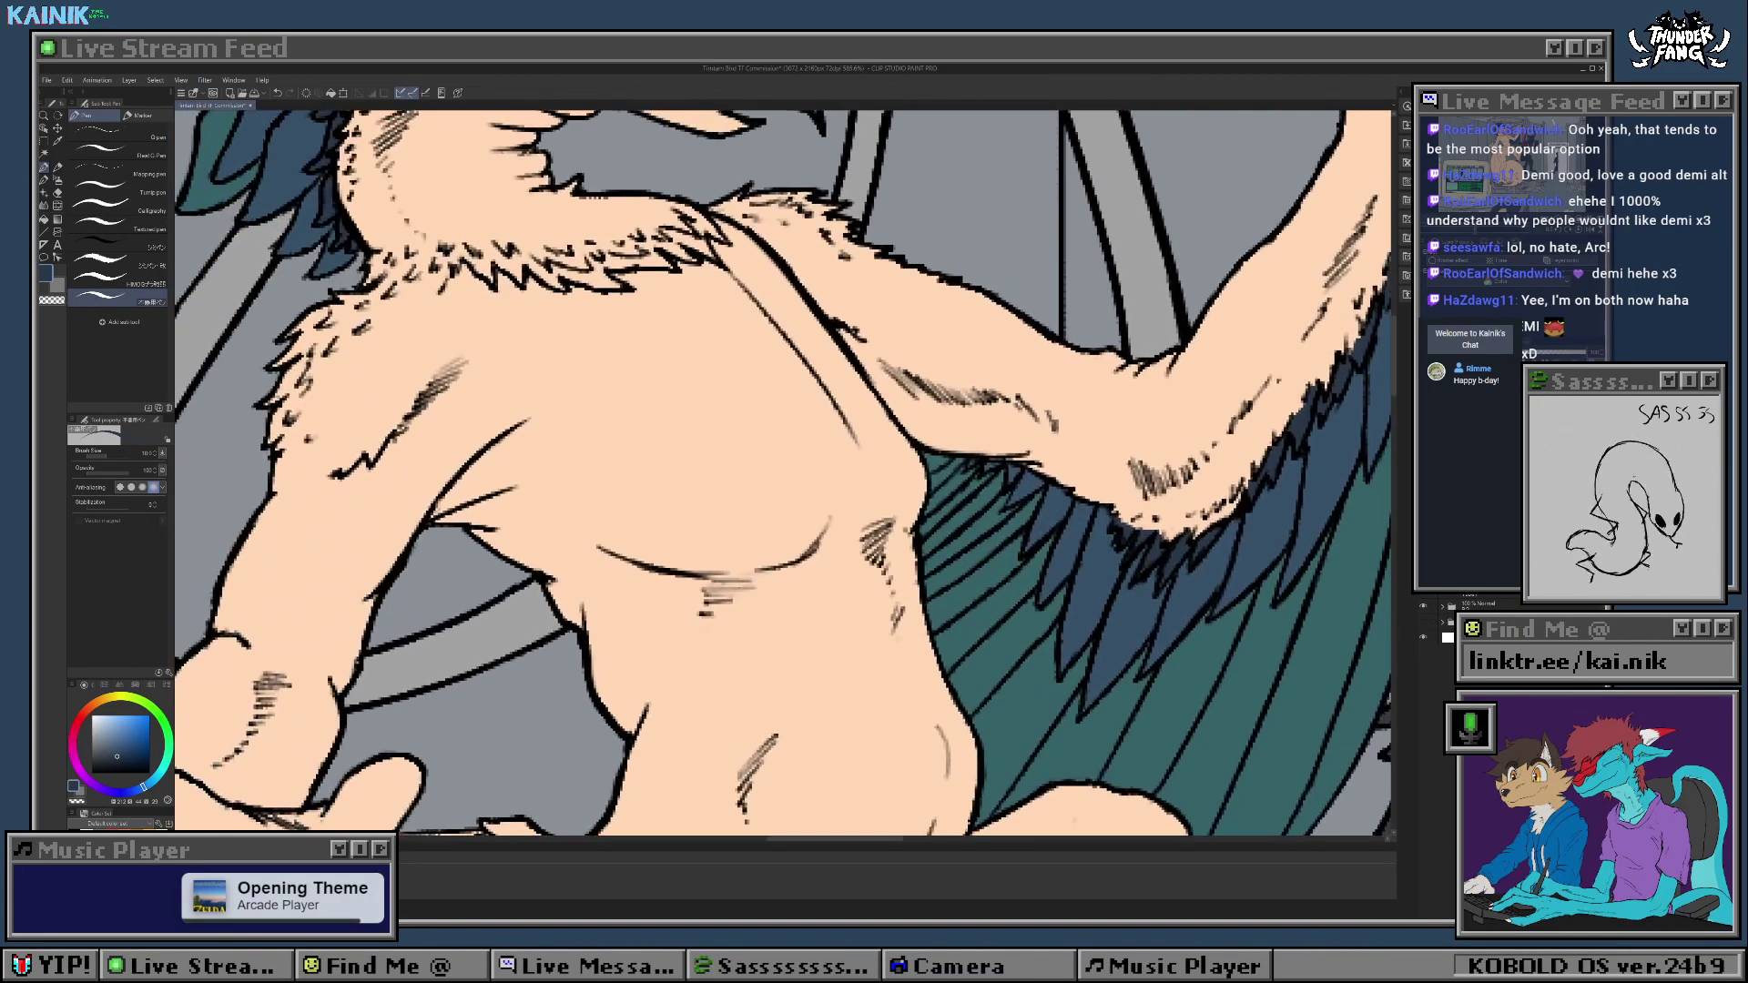
{"action": "scroll", "coordinate": [910, 477], "scroll_direction": "down", "scroll_amount": 8}
{"action": "left_click_drag", "start_coordinate": [910, 477], "coordinate": [798, 357]}
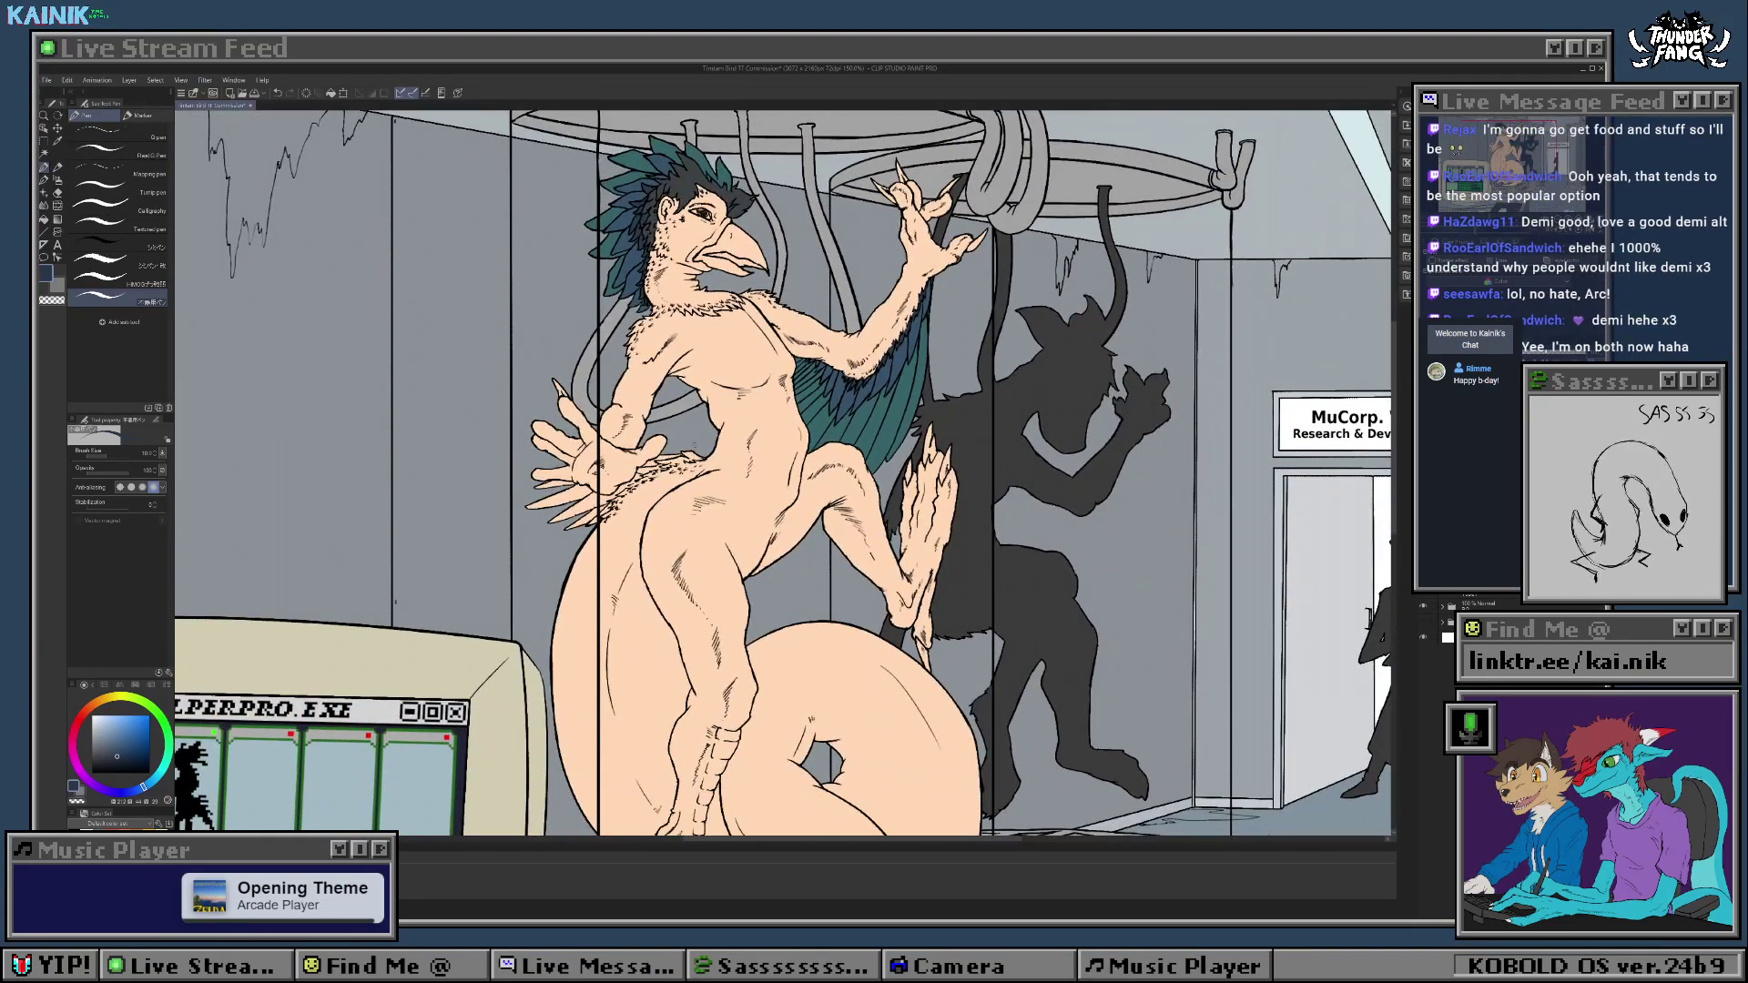
{"action": "scroll", "coordinate": [692, 369], "scroll_direction": "up", "scroll_amount": 5}
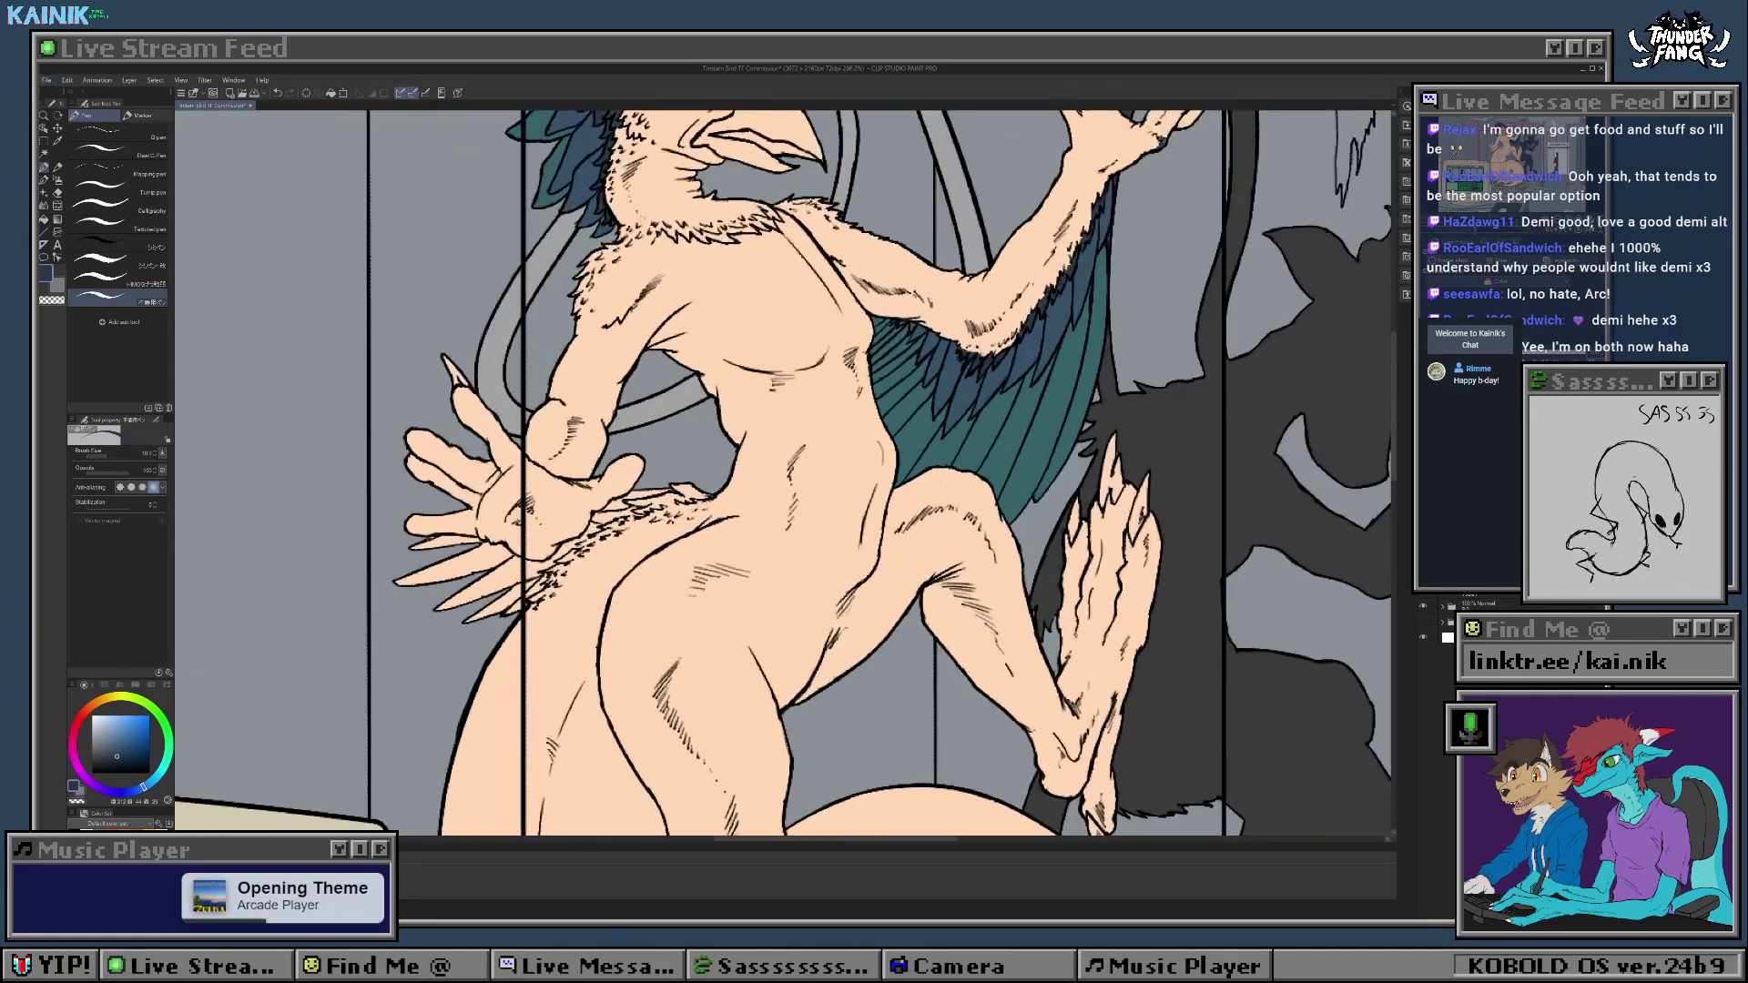
{"action": "left_click_drag", "start_coordinate": [692, 368], "coordinate": [689, 317]}
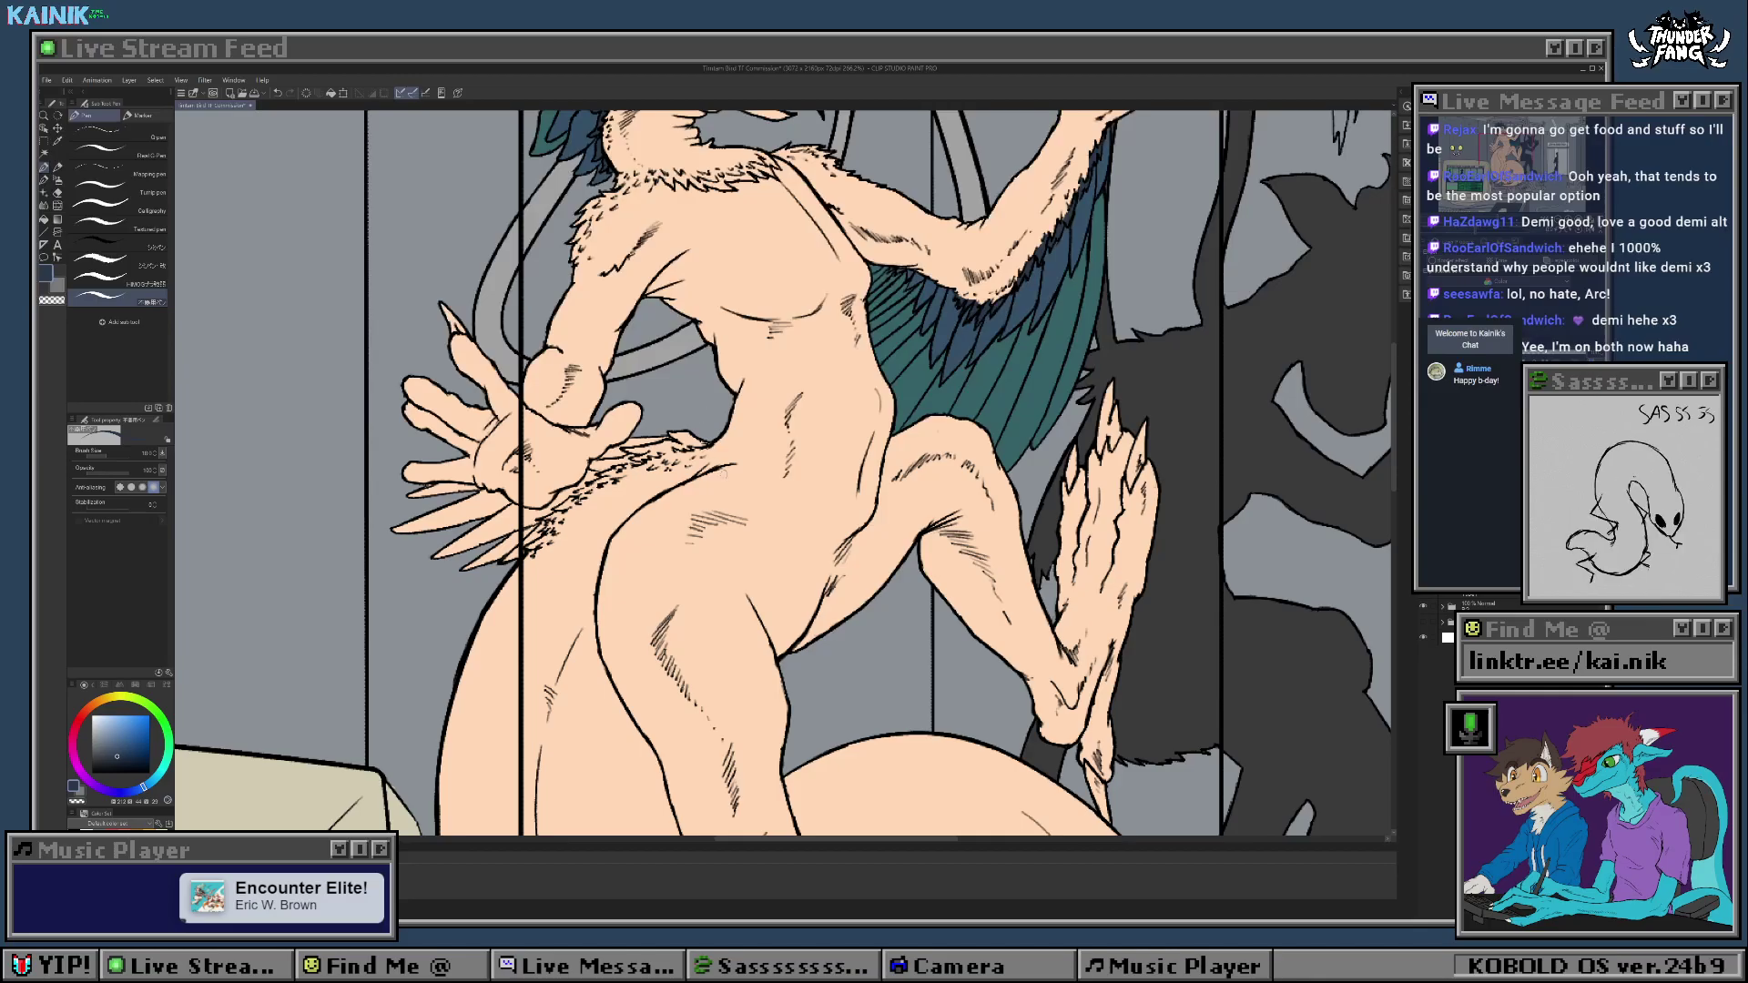
{"action": "scroll", "coordinate": [676, 416], "scroll_direction": "up", "scroll_amount": 4}
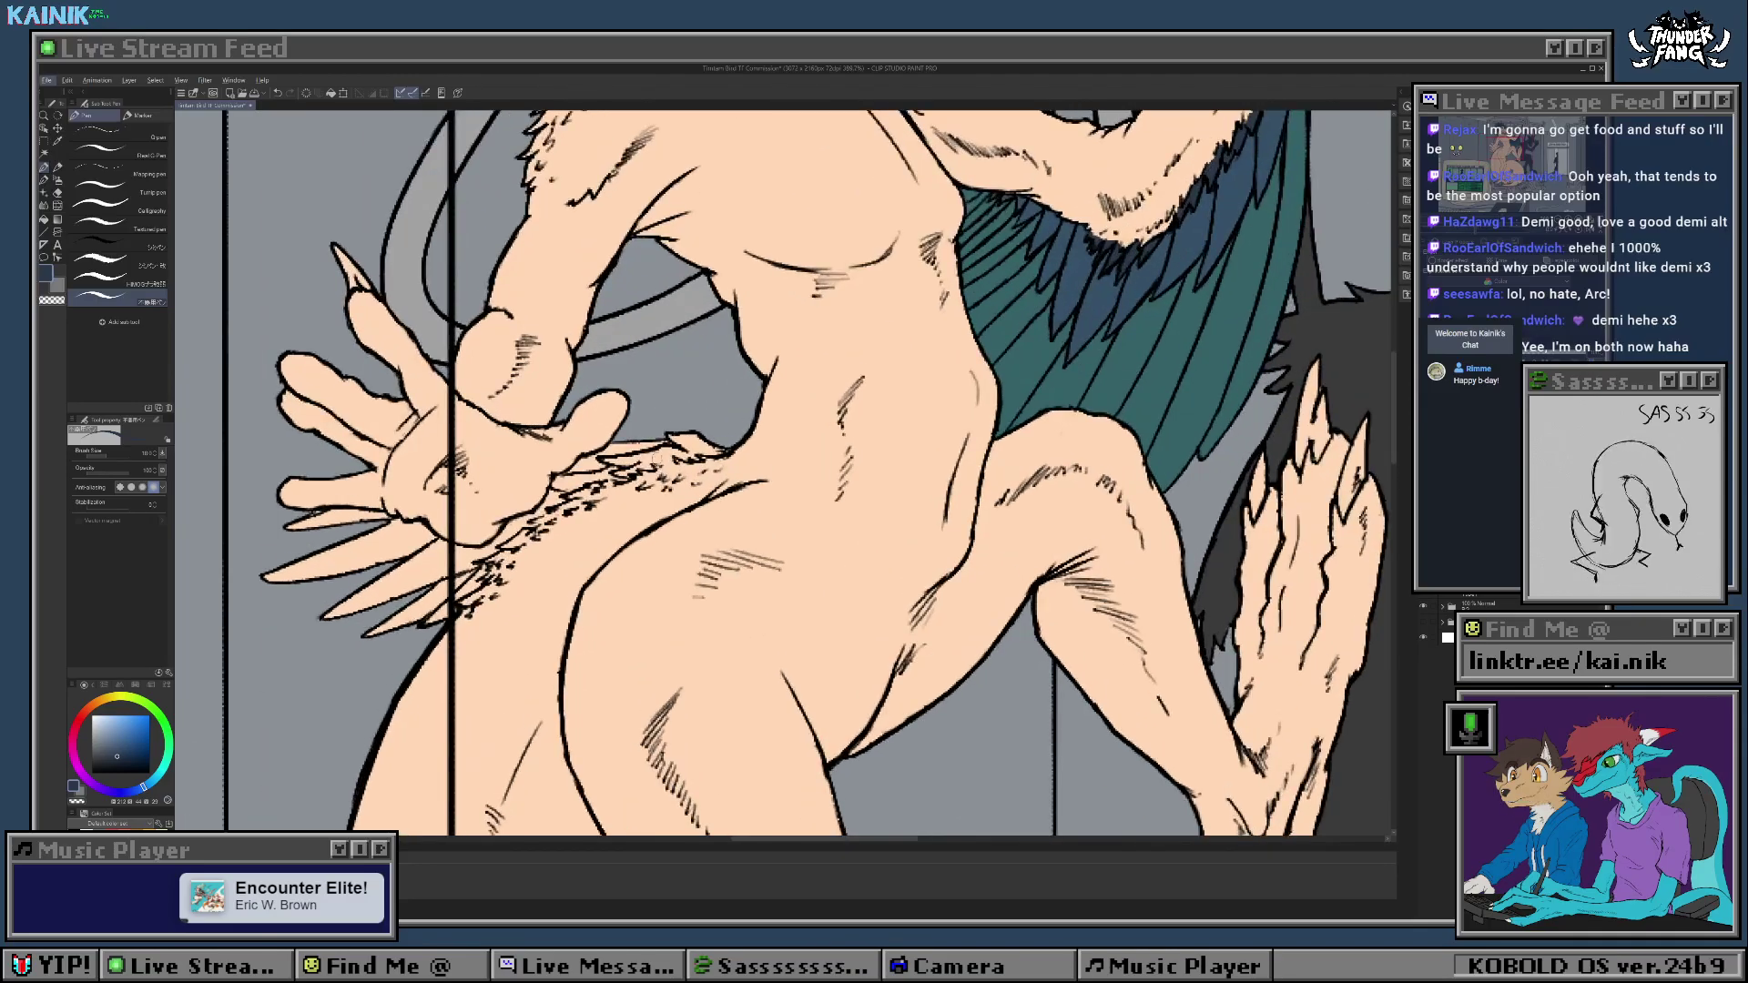
{"action": "left_click_drag", "start_coordinate": [676, 415], "coordinate": [656, 544]}
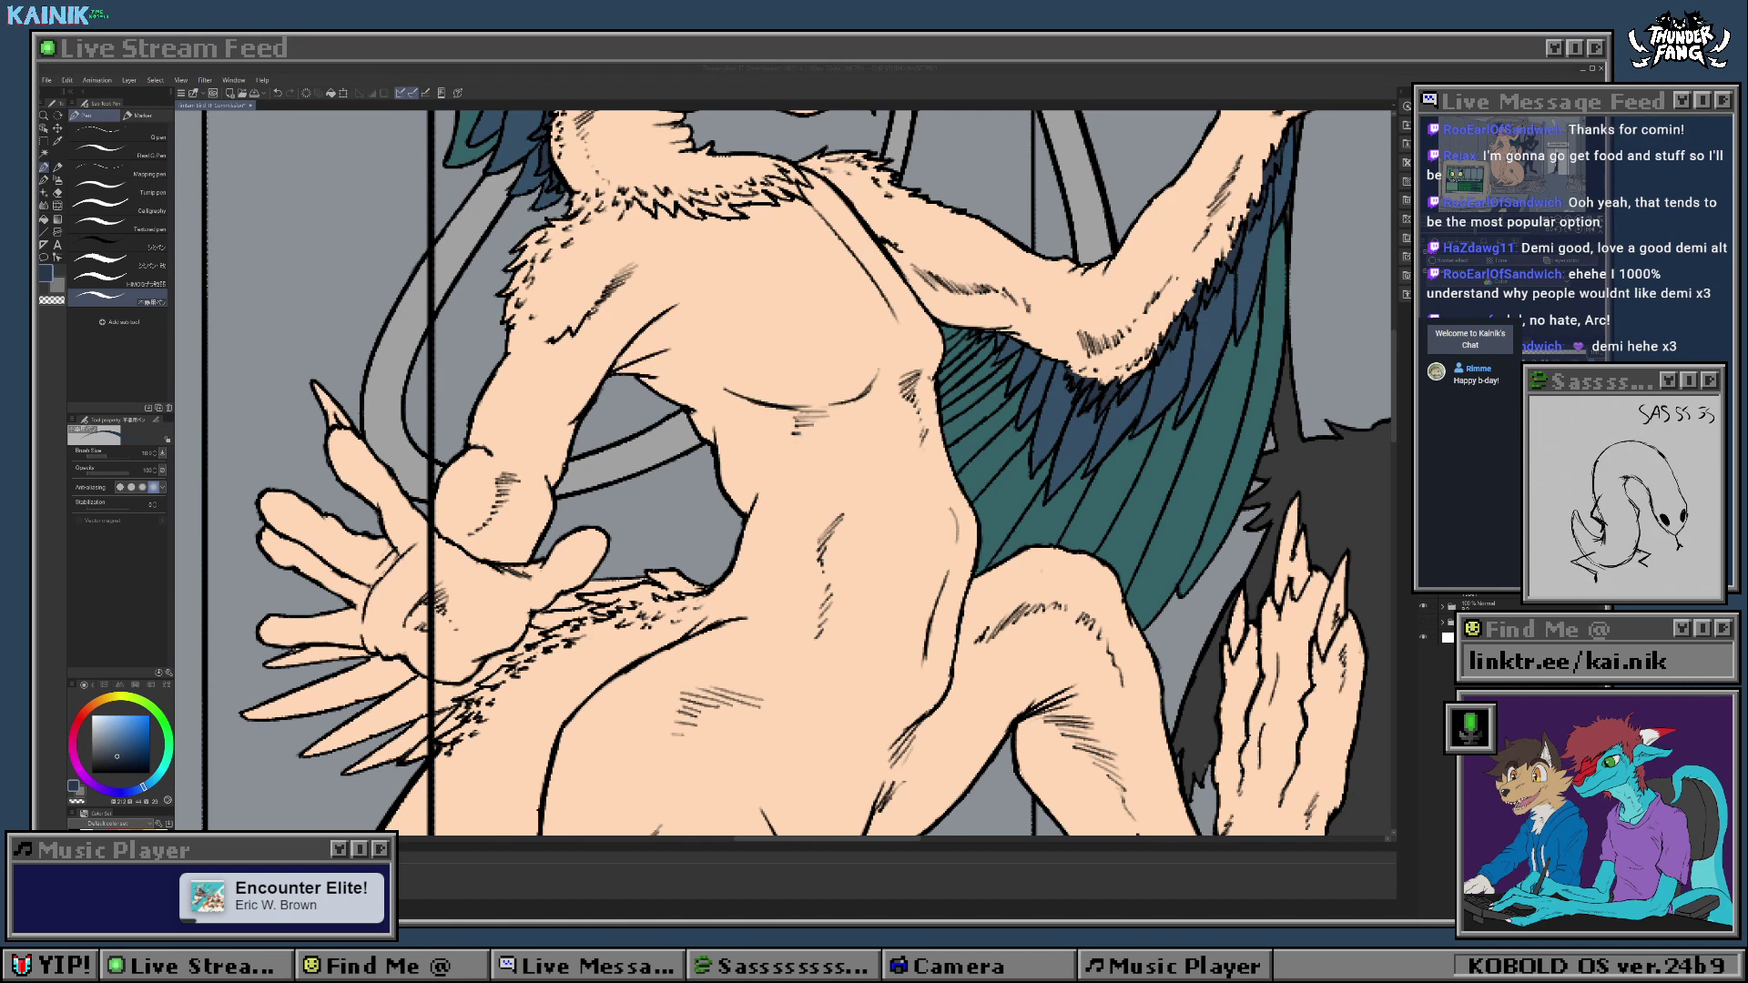
{"action": "scroll", "coordinate": [712, 568], "scroll_direction": "down", "scroll_amount": 7}
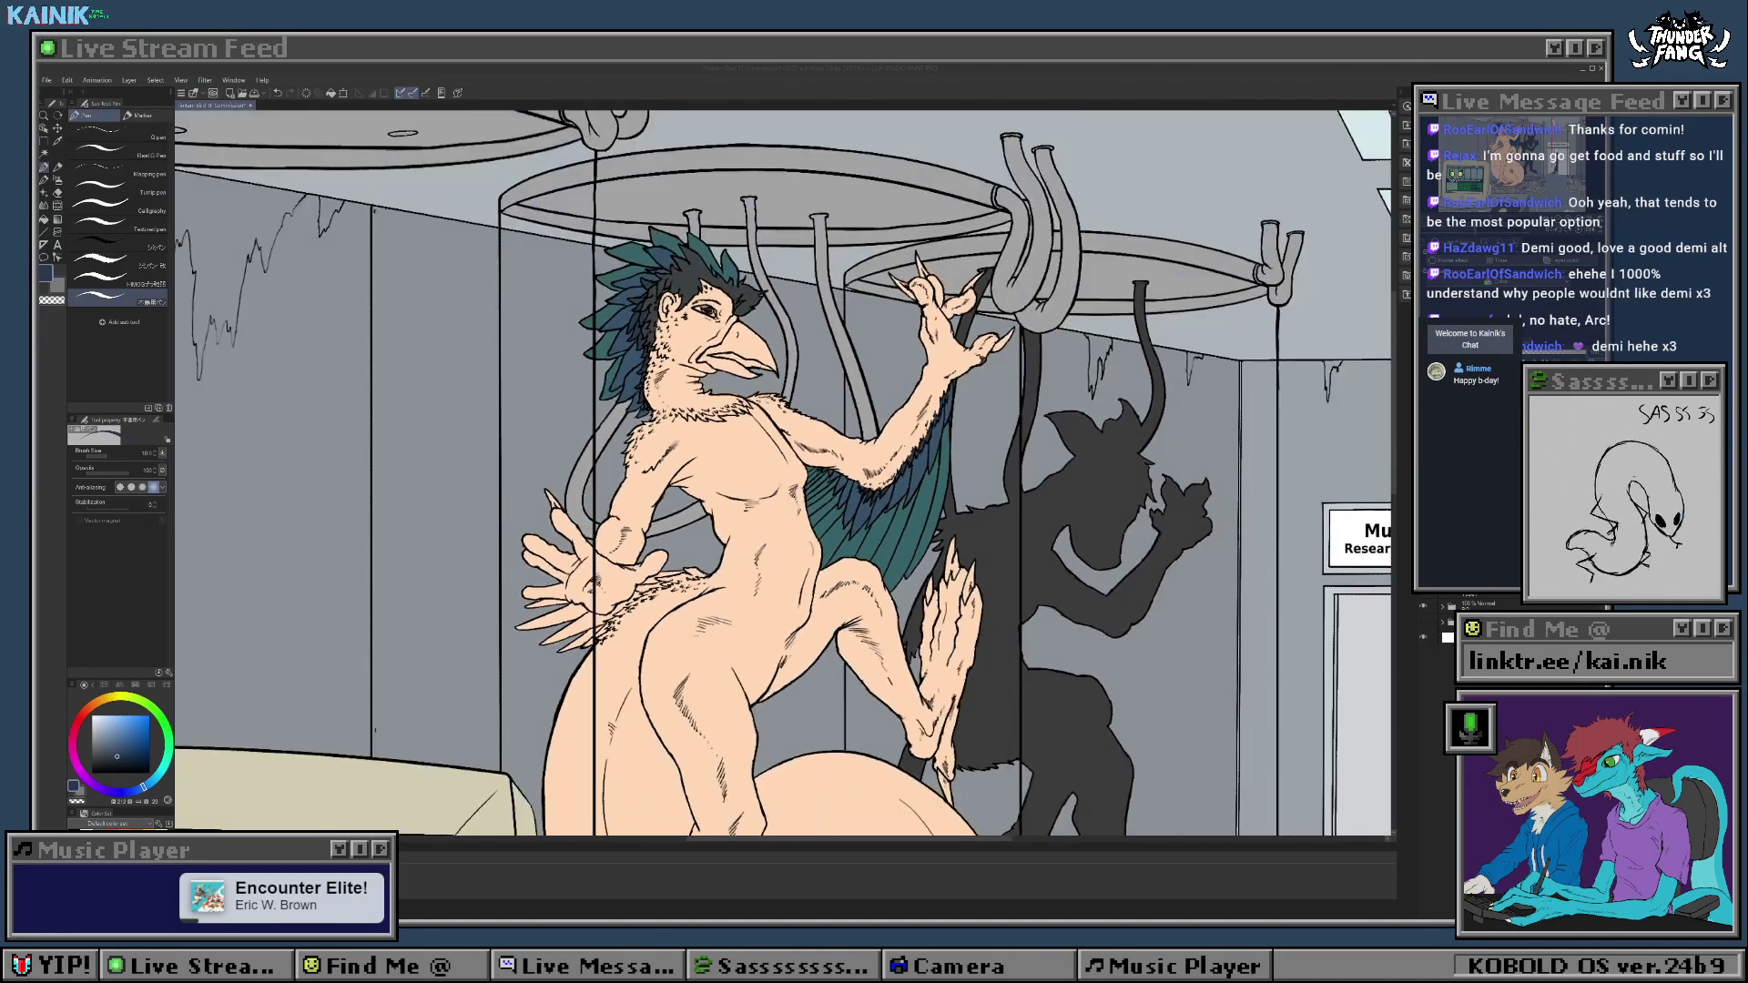
{"action": "left_click", "coordinate": [736, 469]}
{"action": "left_click_drag", "start_coordinate": [736, 470], "coordinate": [737, 407]}
{"action": "scroll", "coordinate": [735, 469], "scroll_direction": "up", "scroll_amount": 4}
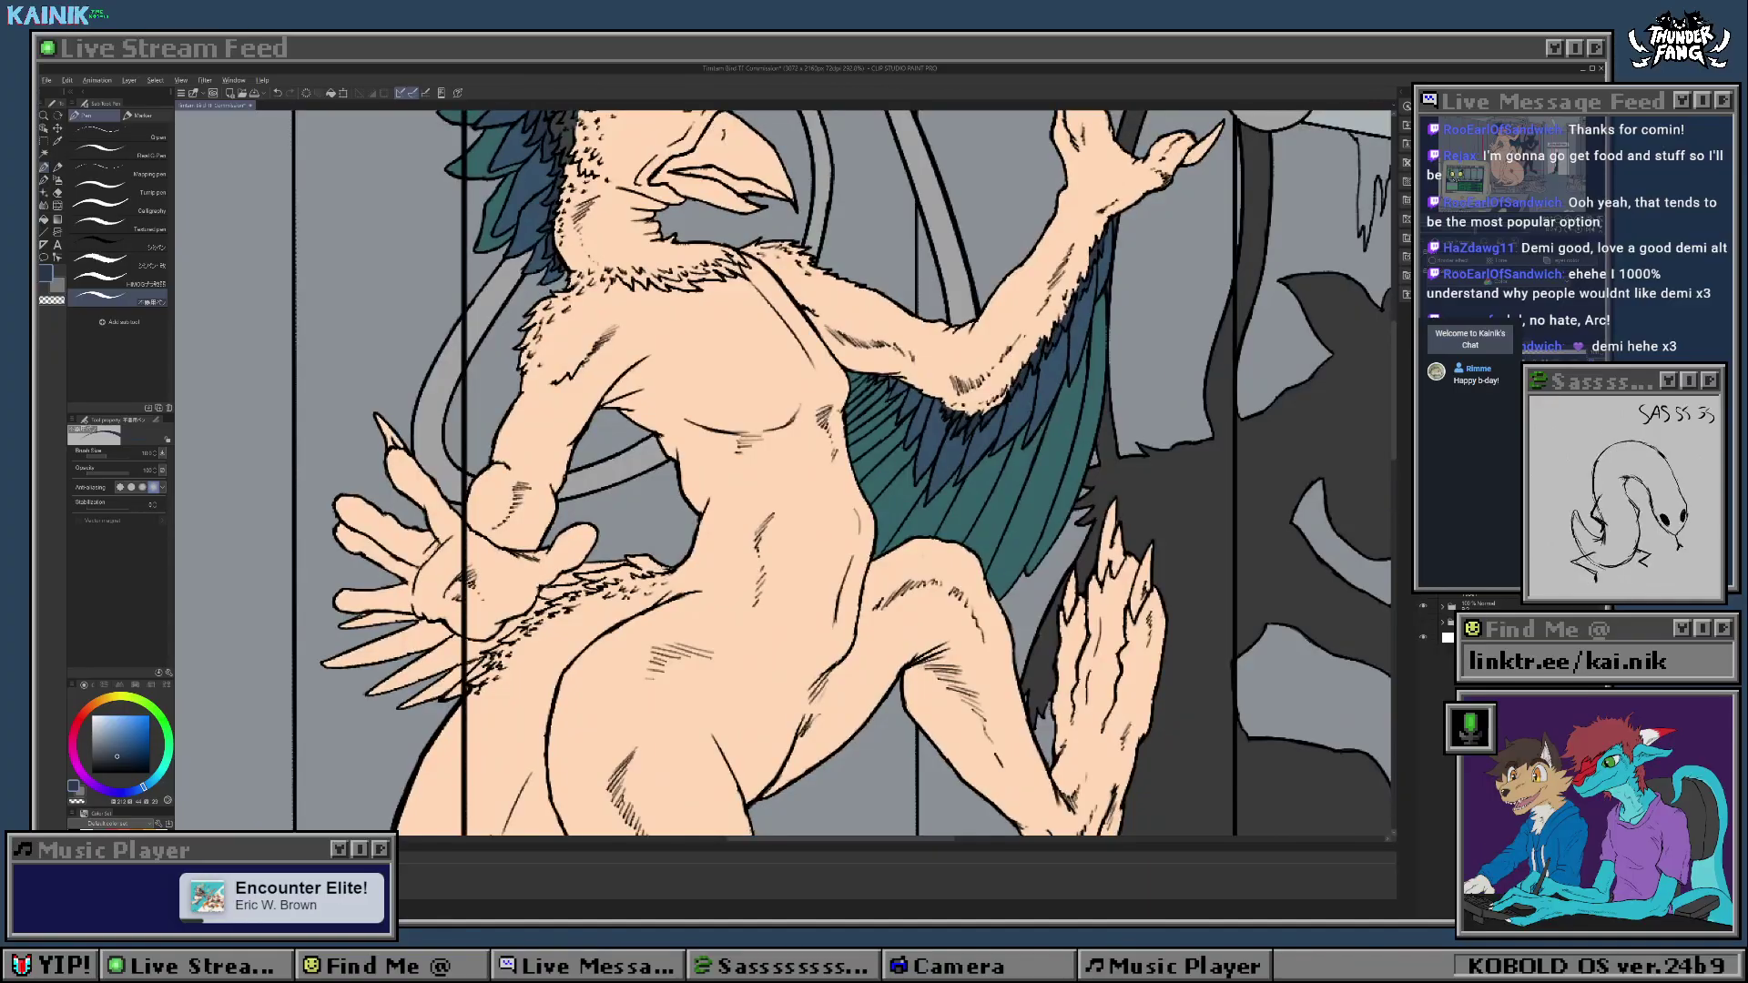
Step: Select the two uppermost pointed feathers behind the lowered hand, fill them with the wing's teal, and clear the selection
{"action": "scroll", "coordinate": [735, 469], "scroll_direction": "up", "scroll_amount": 3}
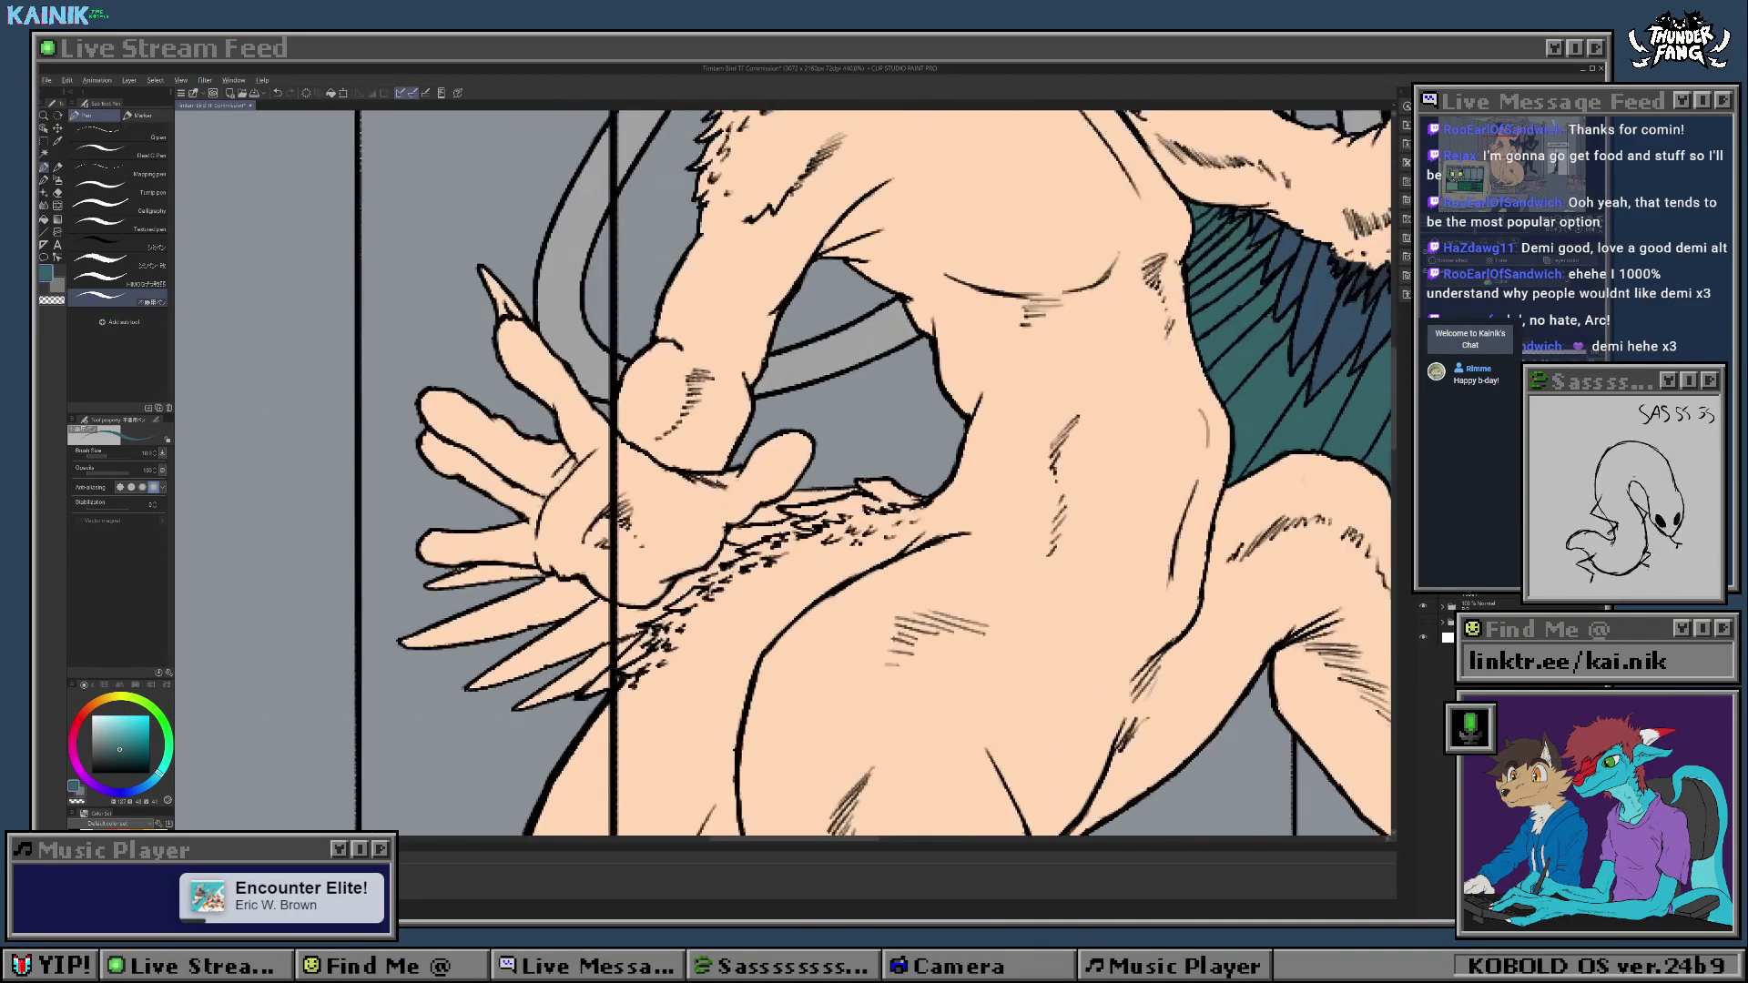
{"action": "left_click_drag", "start_coordinate": [736, 469], "coordinate": [749, 497]}
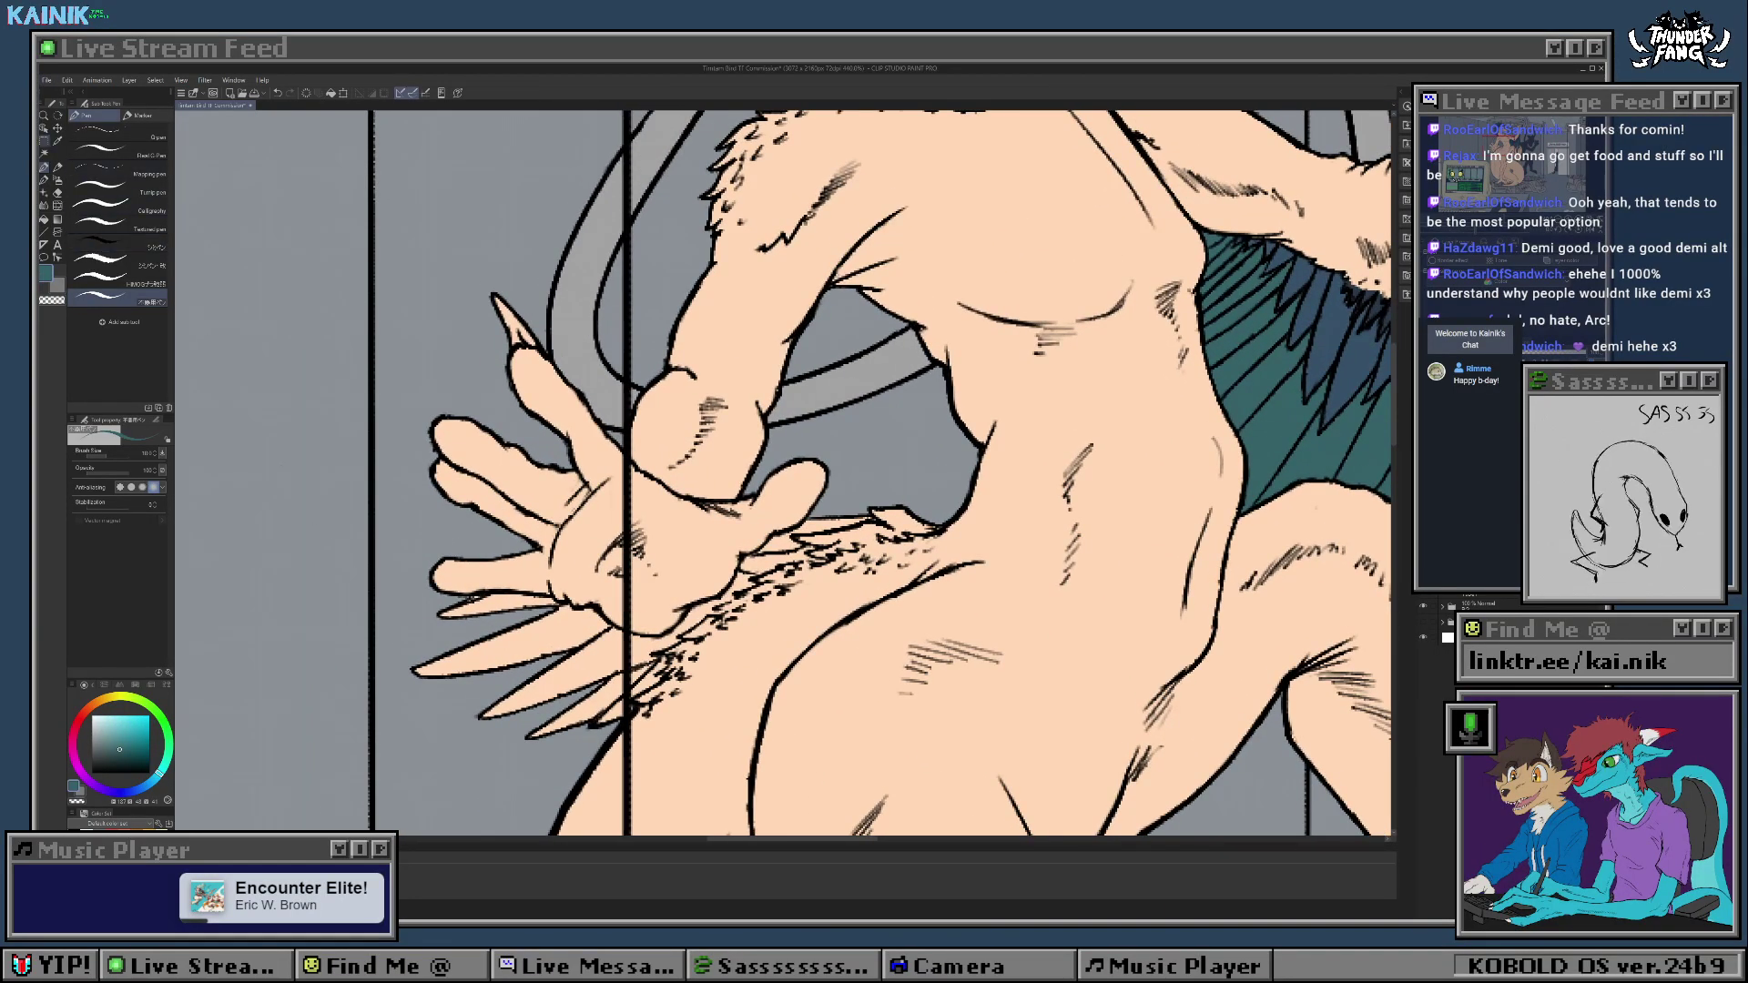
{"action": "left_click", "coordinate": [45, 154]}
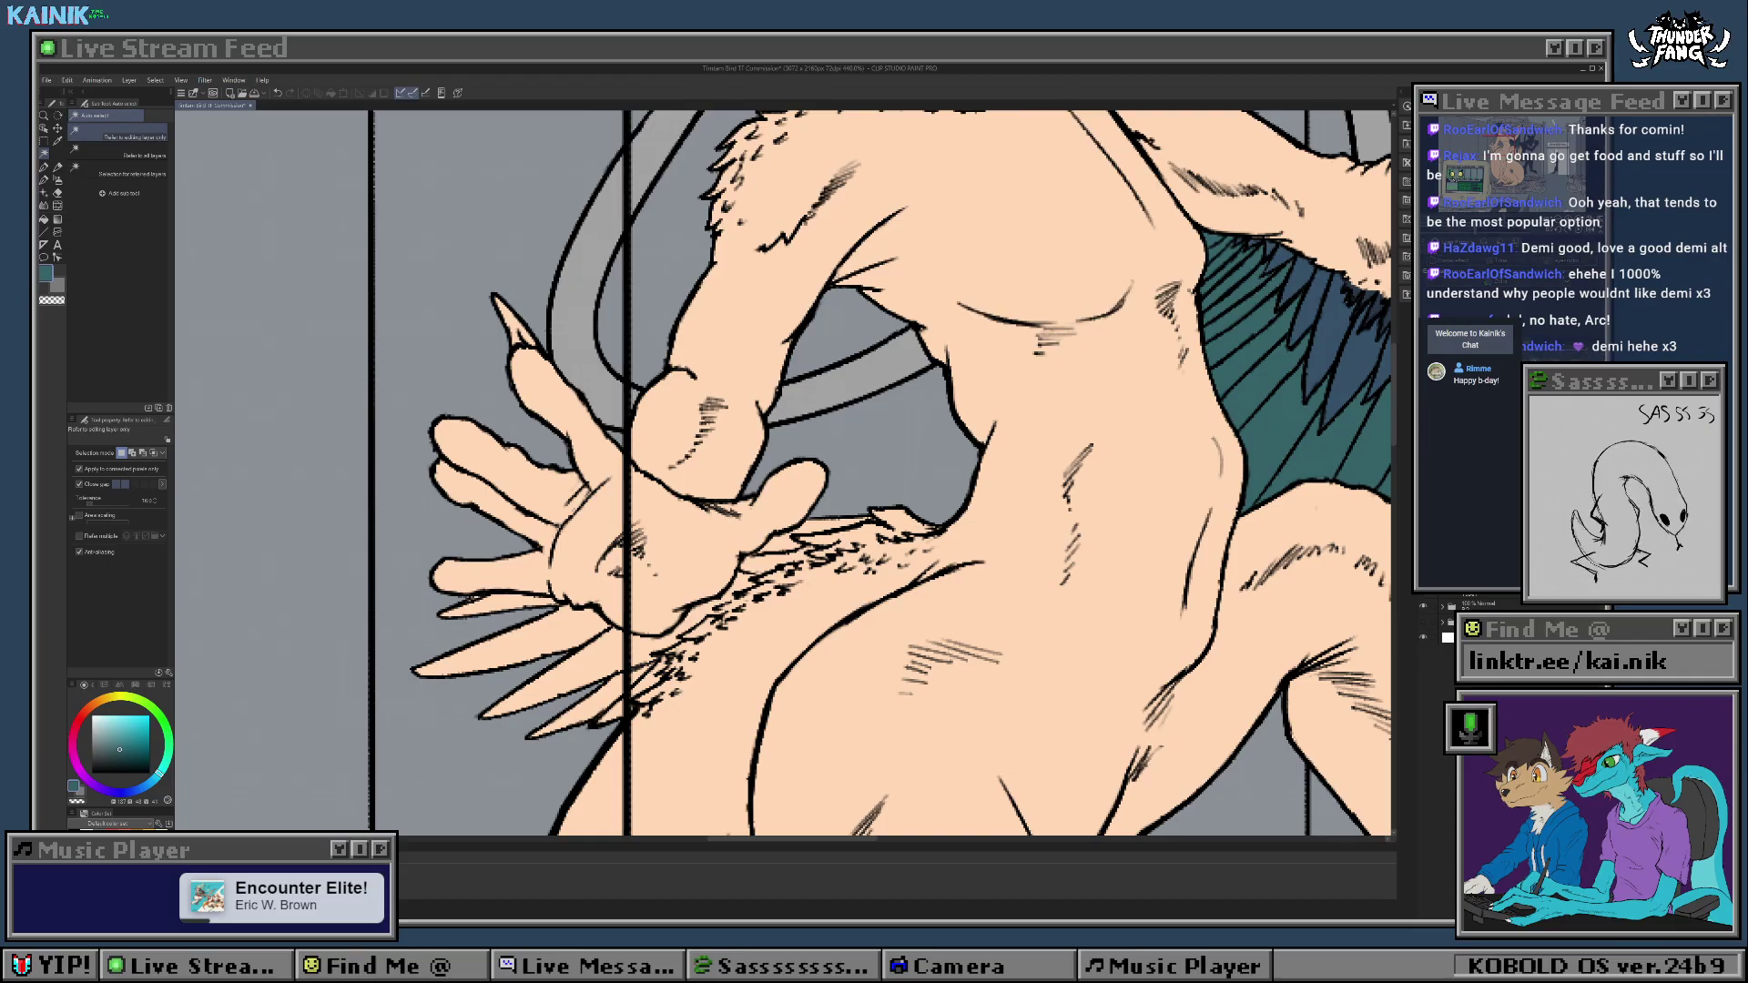
{"action": "left_click", "coordinate": [537, 641]}
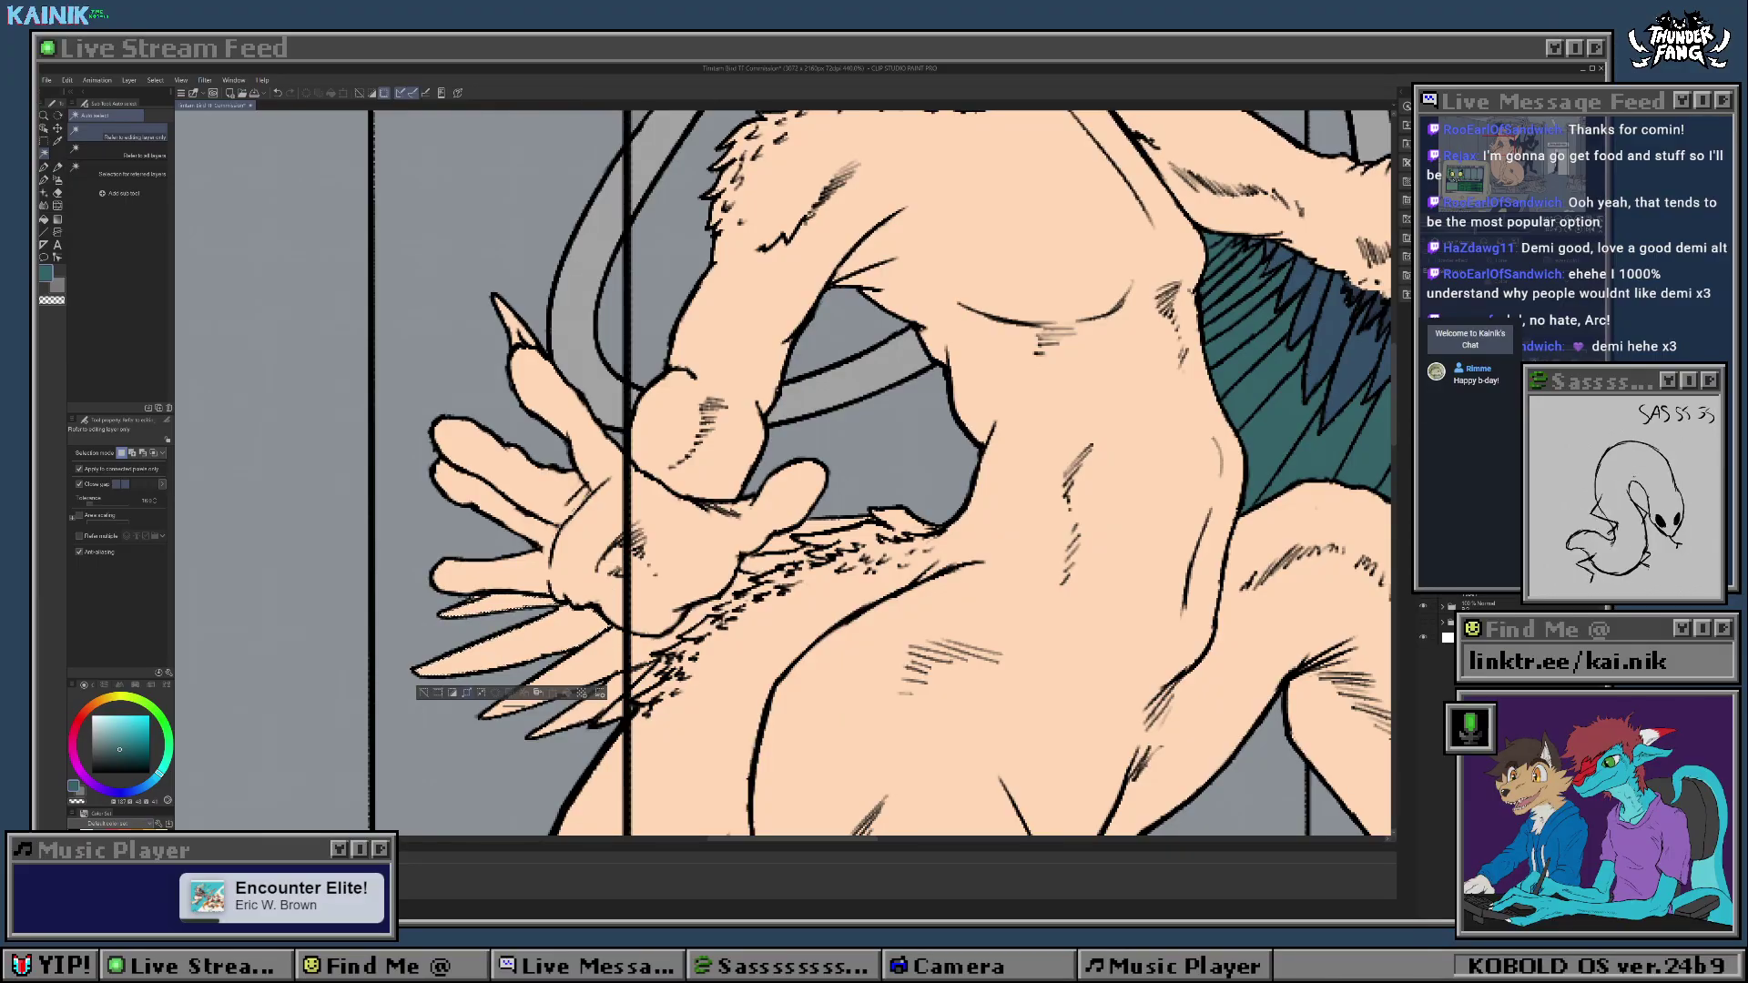
{"action": "left_click", "coordinate": [467, 693]}
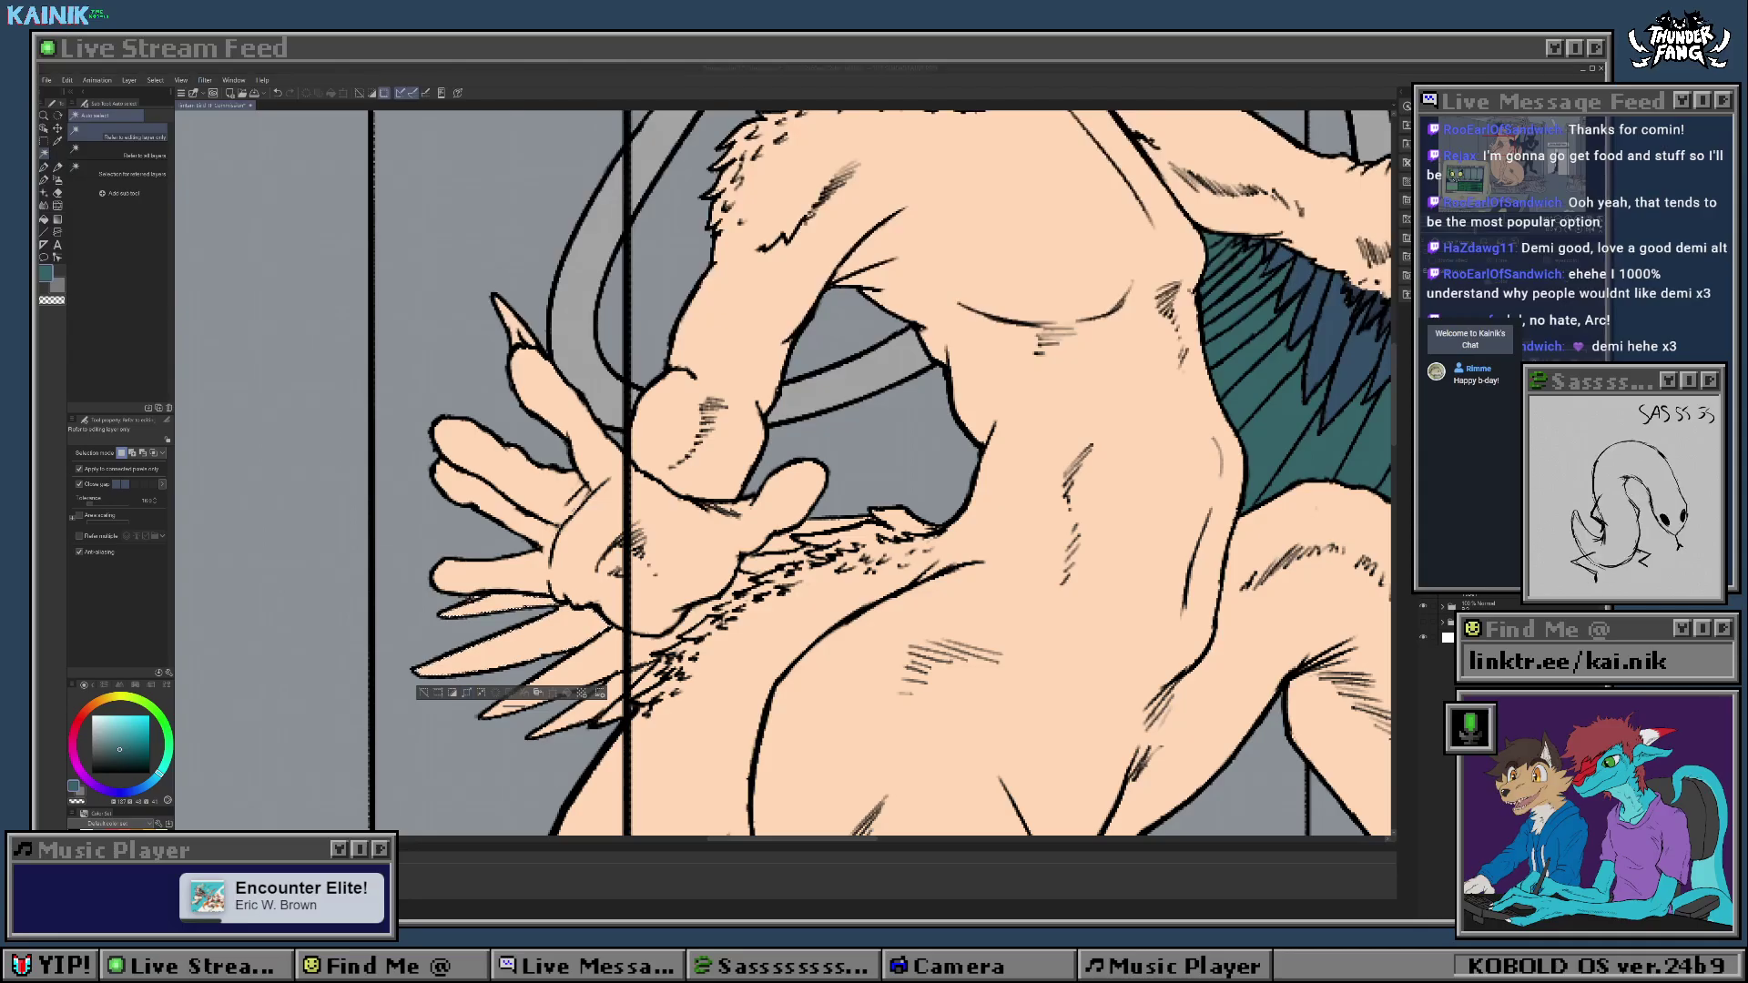
{"action": "key", "text": "Return"}
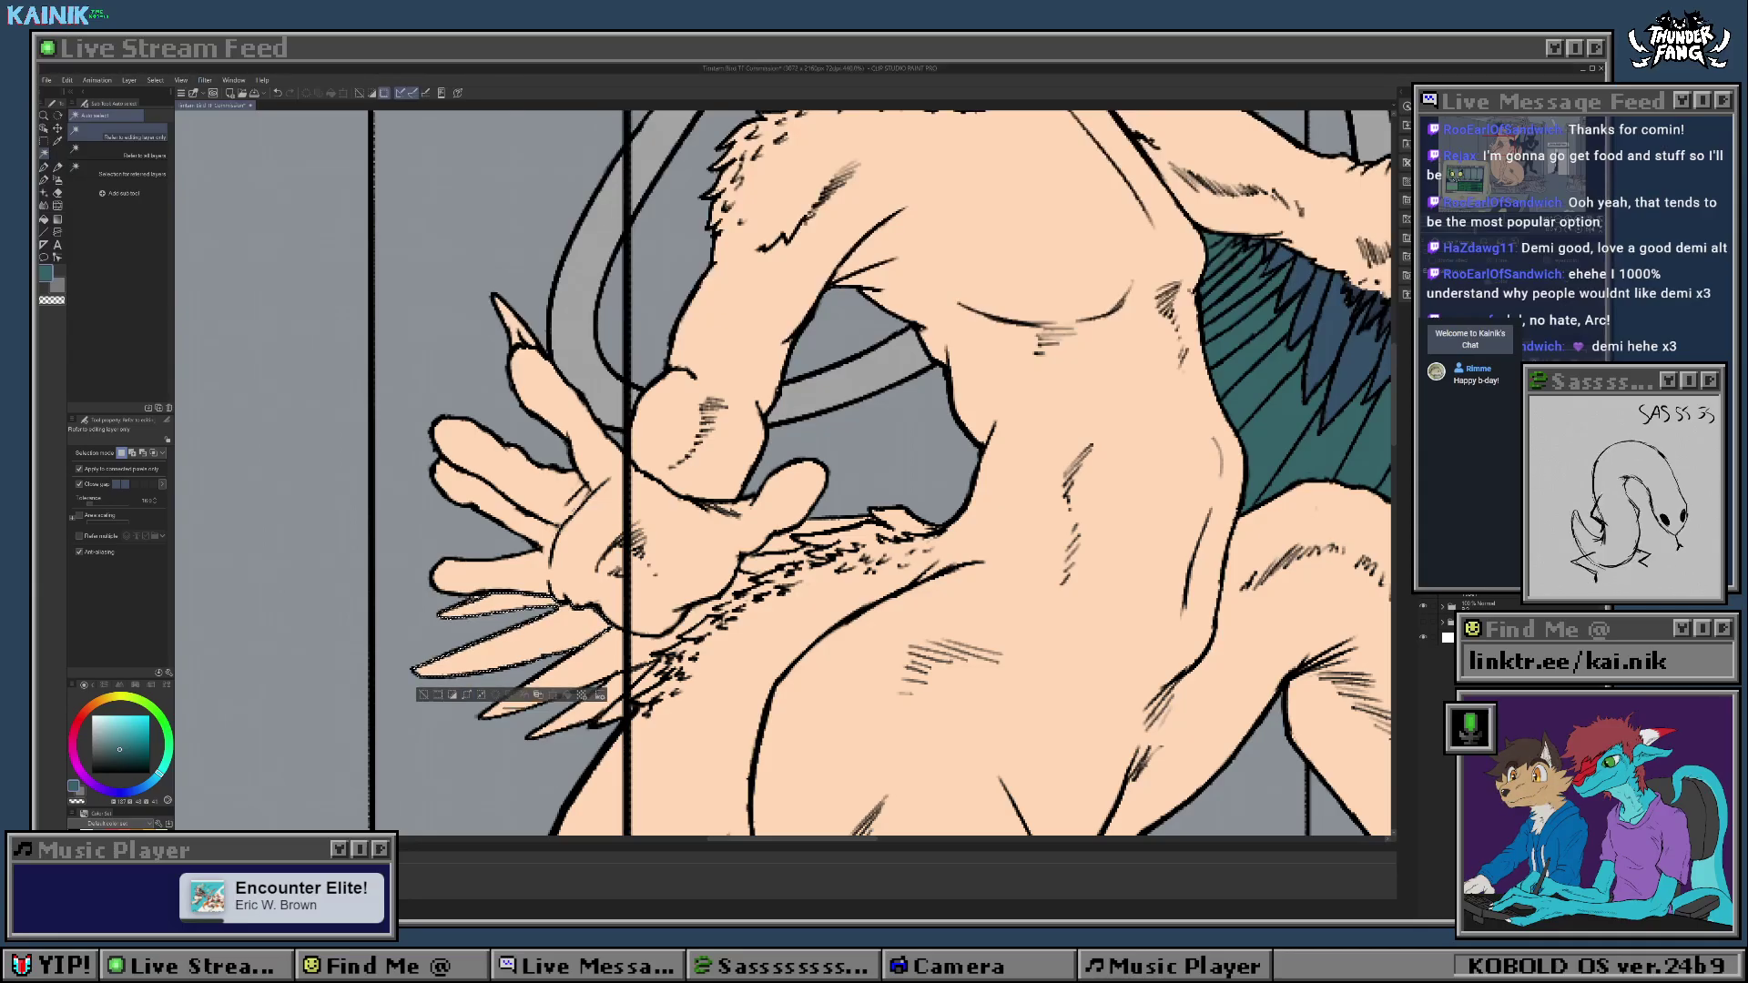
{"action": "key", "text": "b"}
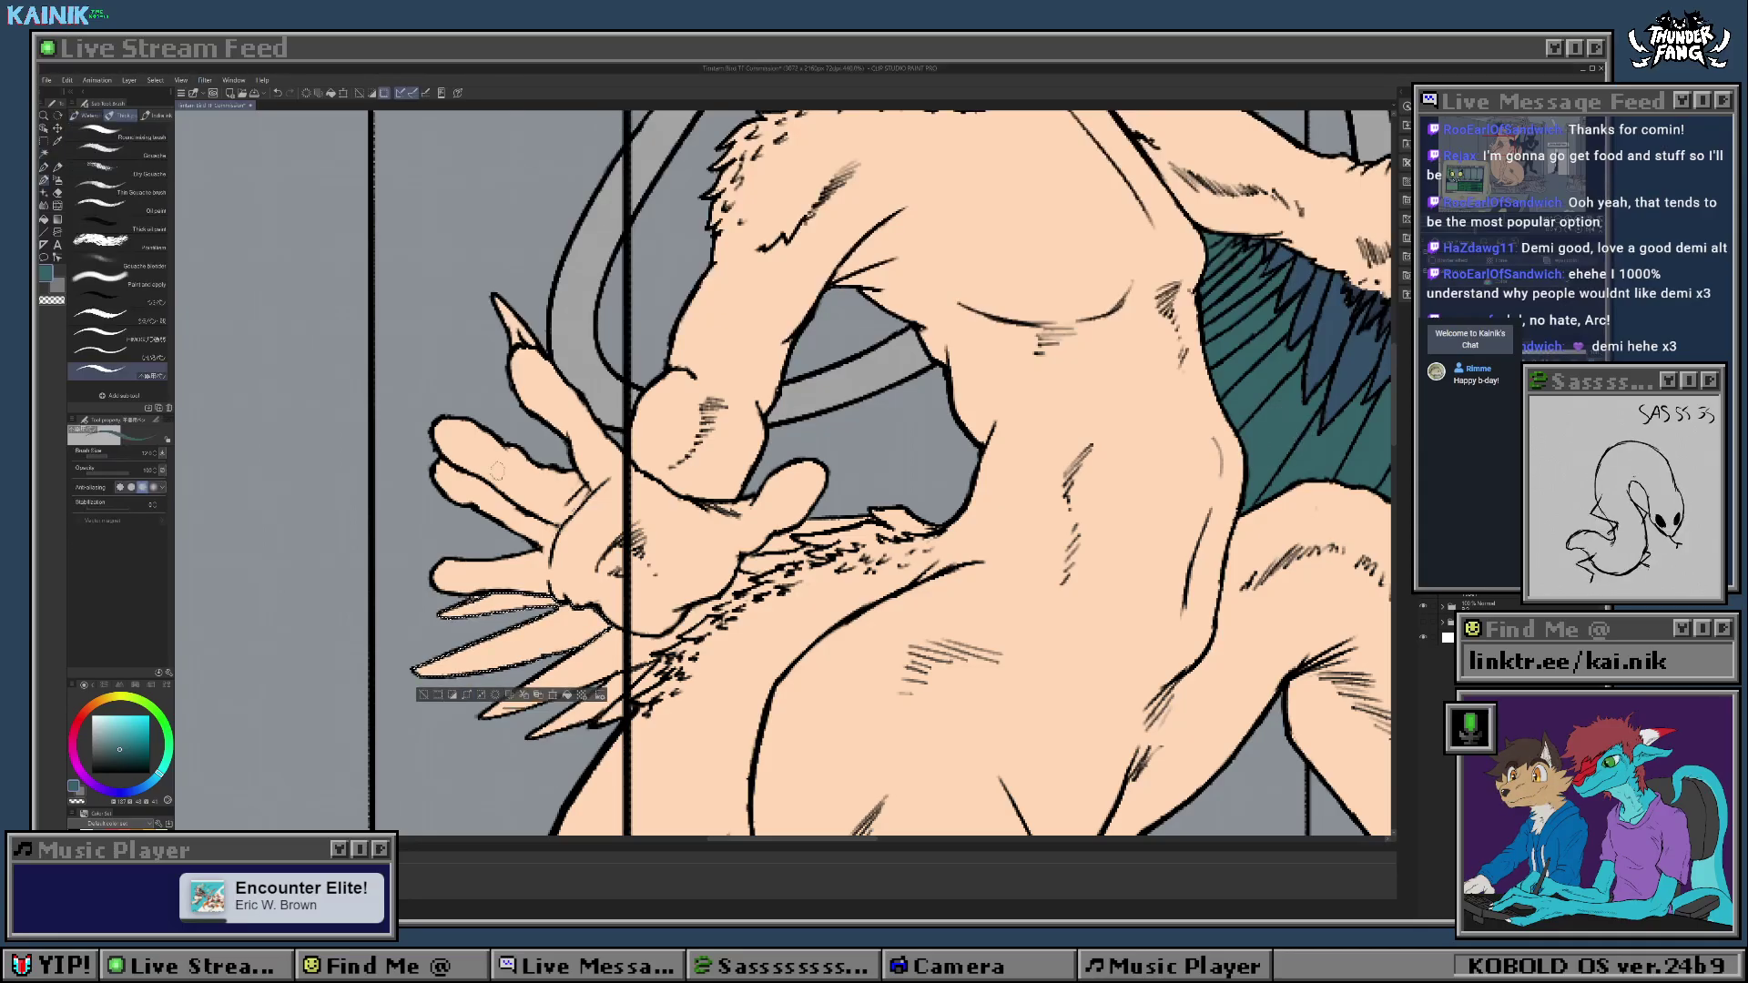
{"action": "key", "text": "g"}
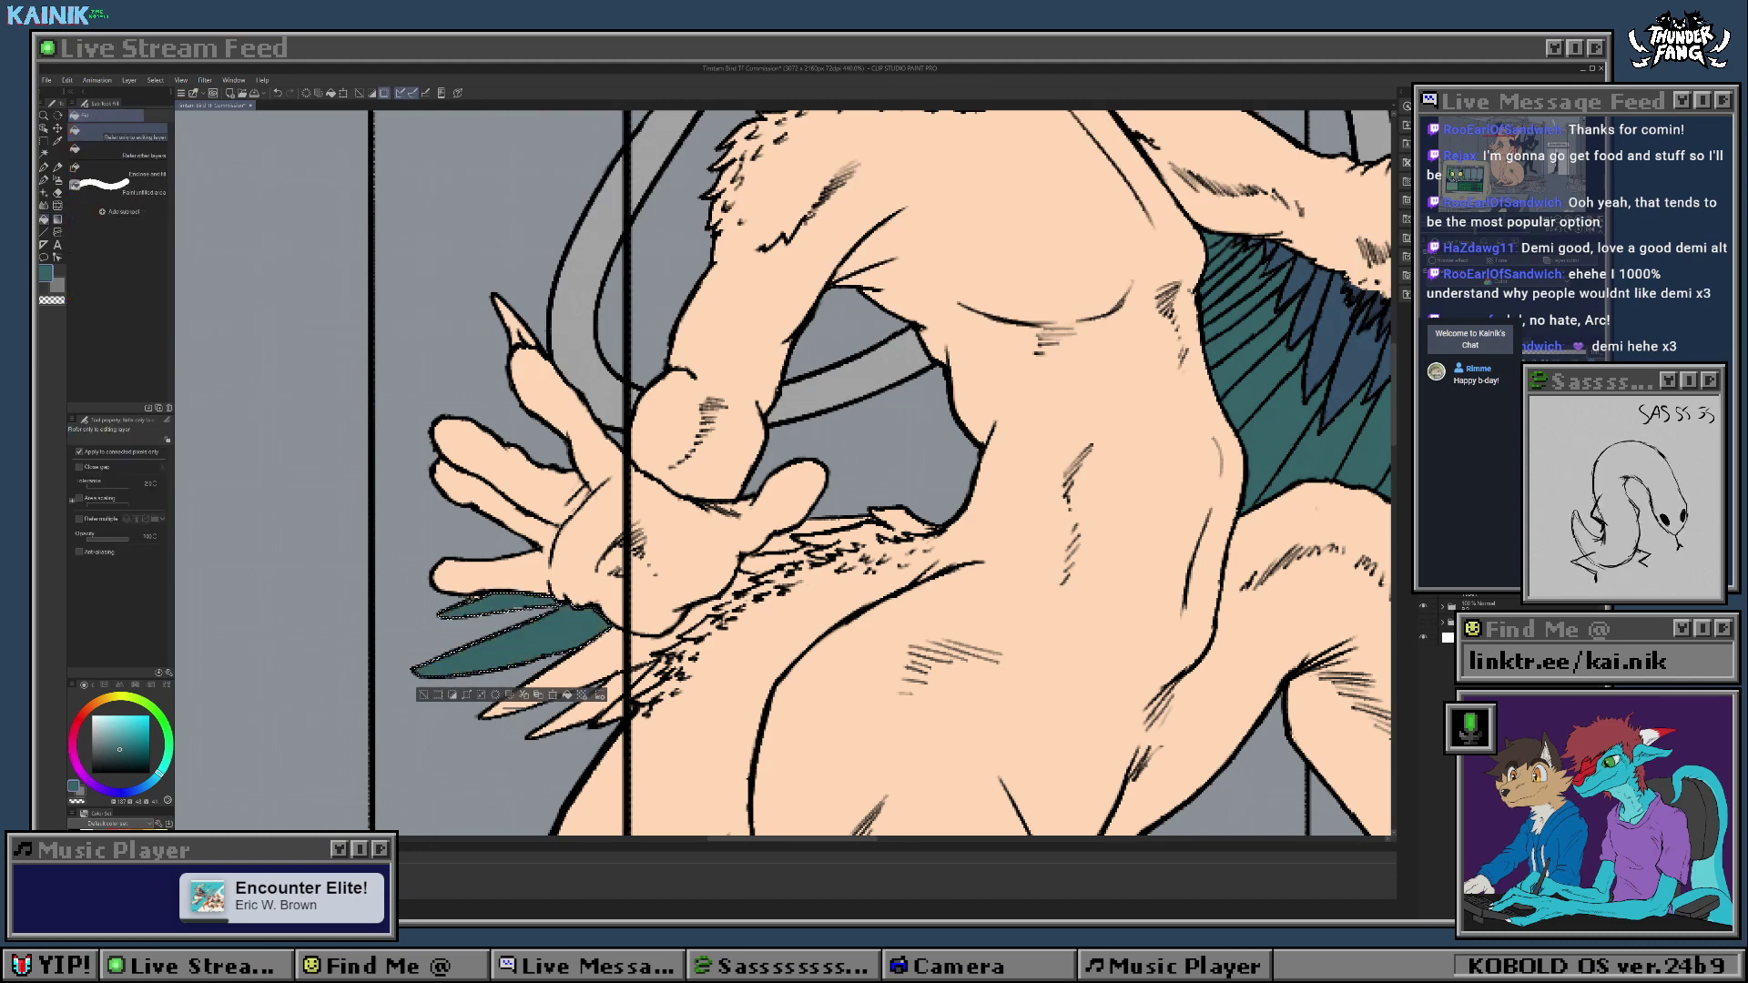
{"action": "key", "text": "ctrl+d"}
{"action": "scroll", "coordinate": [432, 672], "scroll_direction": "up", "scroll_amount": 3}
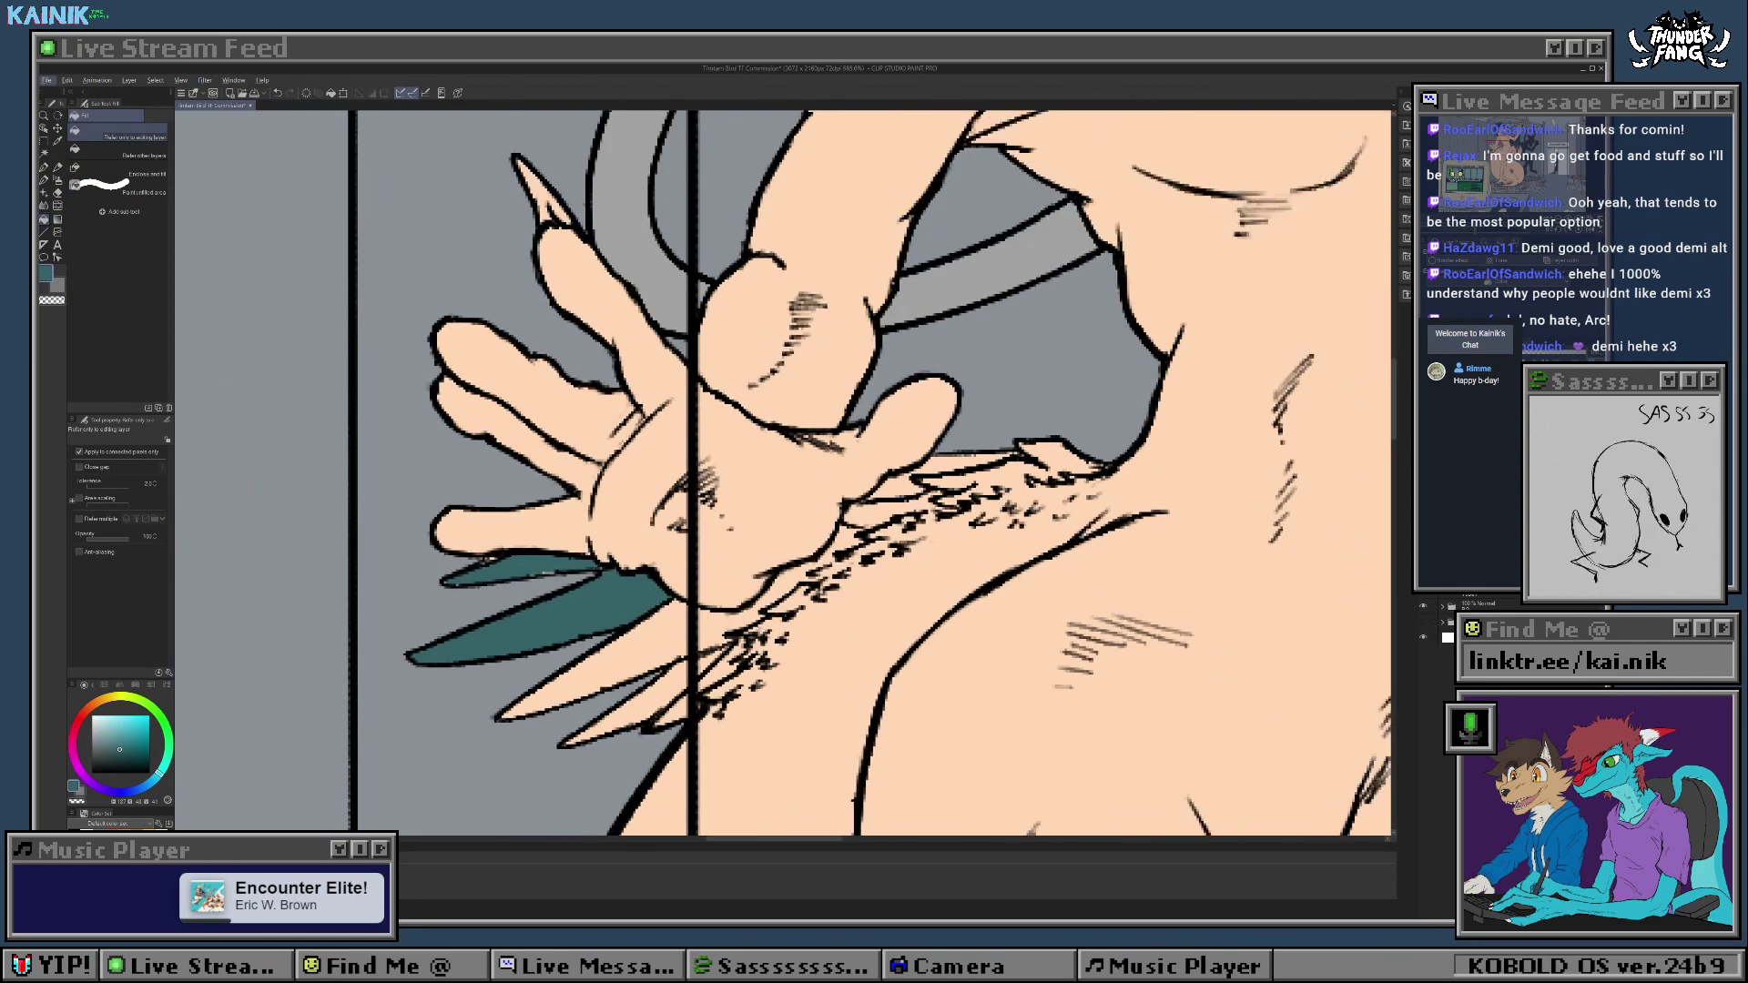
Step: Clean up the edges of the two teal feathers behind the lowered hand, alternating between eraser and brush
{"action": "left_click_drag", "start_coordinate": [432, 672], "coordinate": [496, 627]}
{"action": "key", "text": "e"}
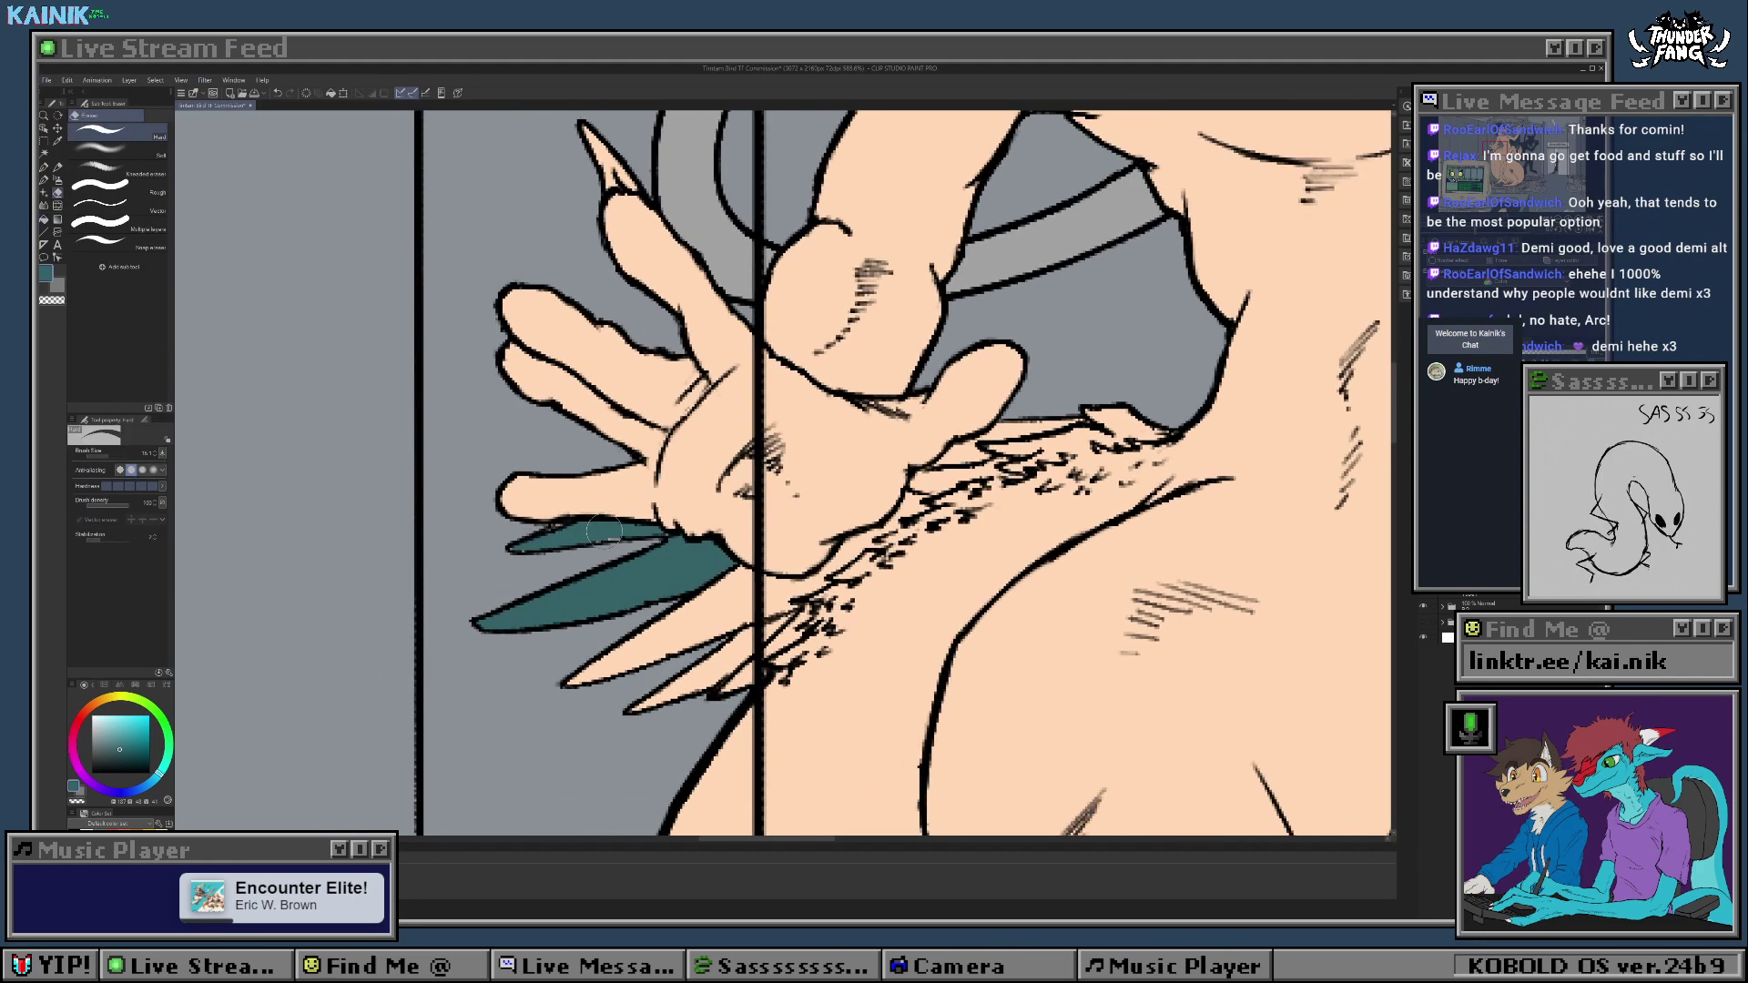
{"action": "key", "text": "b"}
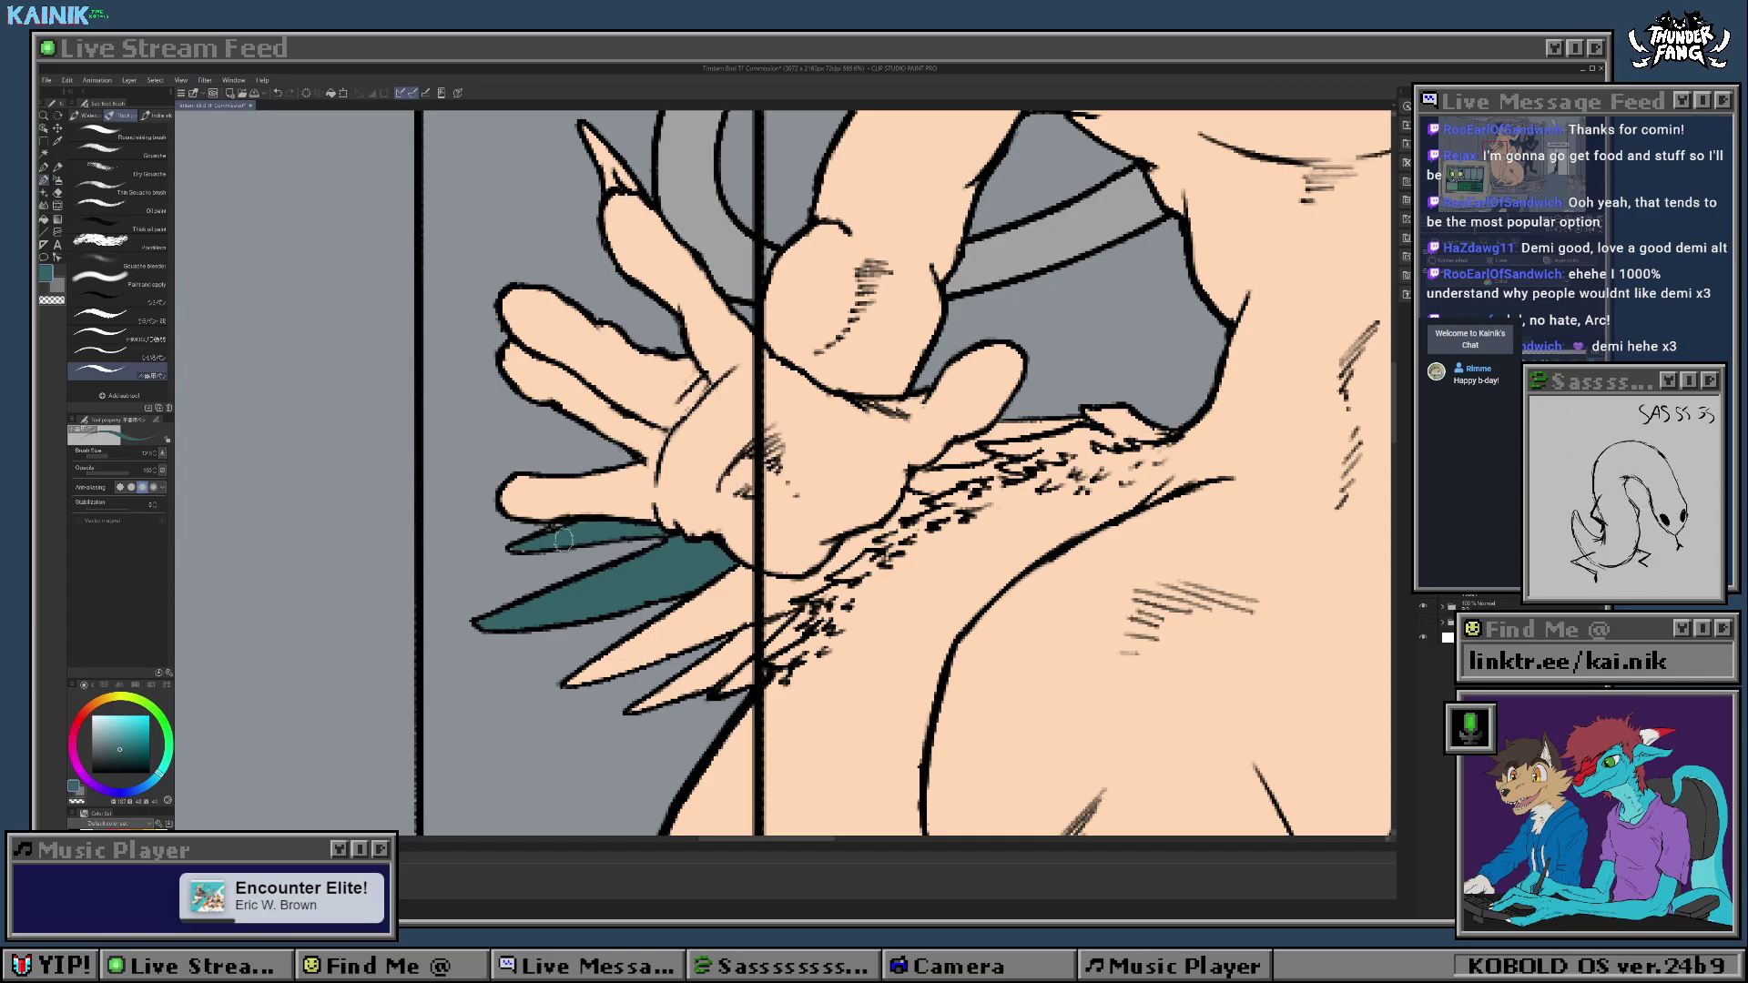
{"action": "mouse_move", "coordinate": [644, 525]}
{"action": "left_mouse_down"}
{"action": "mouse_move", "coordinate": [676, 448]}
{"action": "mouse_move", "coordinate": [669, 465]}
{"action": "left_mouse_up"}
{"action": "key", "text": "e"}
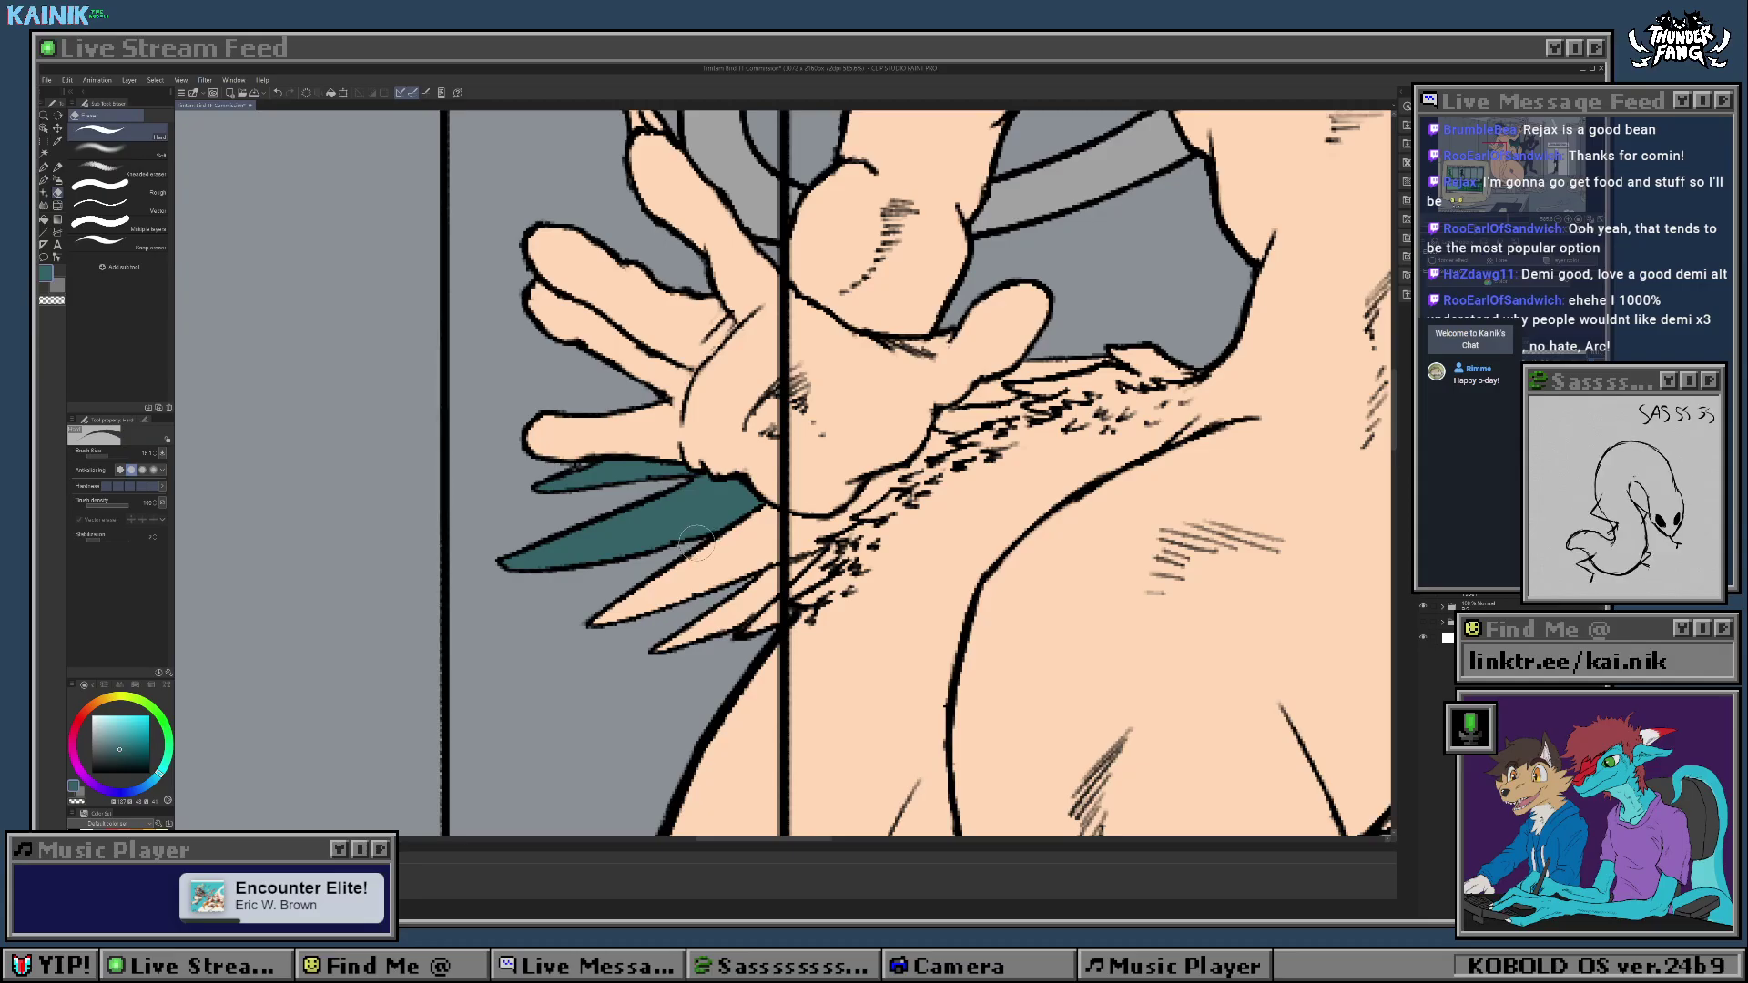
{"action": "left_click_drag", "start_coordinate": [829, 391], "coordinate": [634, 521]}
Step: Sample the blue from the head crest, fill the remaining selected feathers behind the lowered hand with it, and clear the selection
{"action": "scroll", "coordinate": [642, 515], "scroll_direction": "down", "scroll_amount": 1}
{"action": "scroll", "coordinate": [512, 598], "scroll_direction": "down", "scroll_amount": 12}
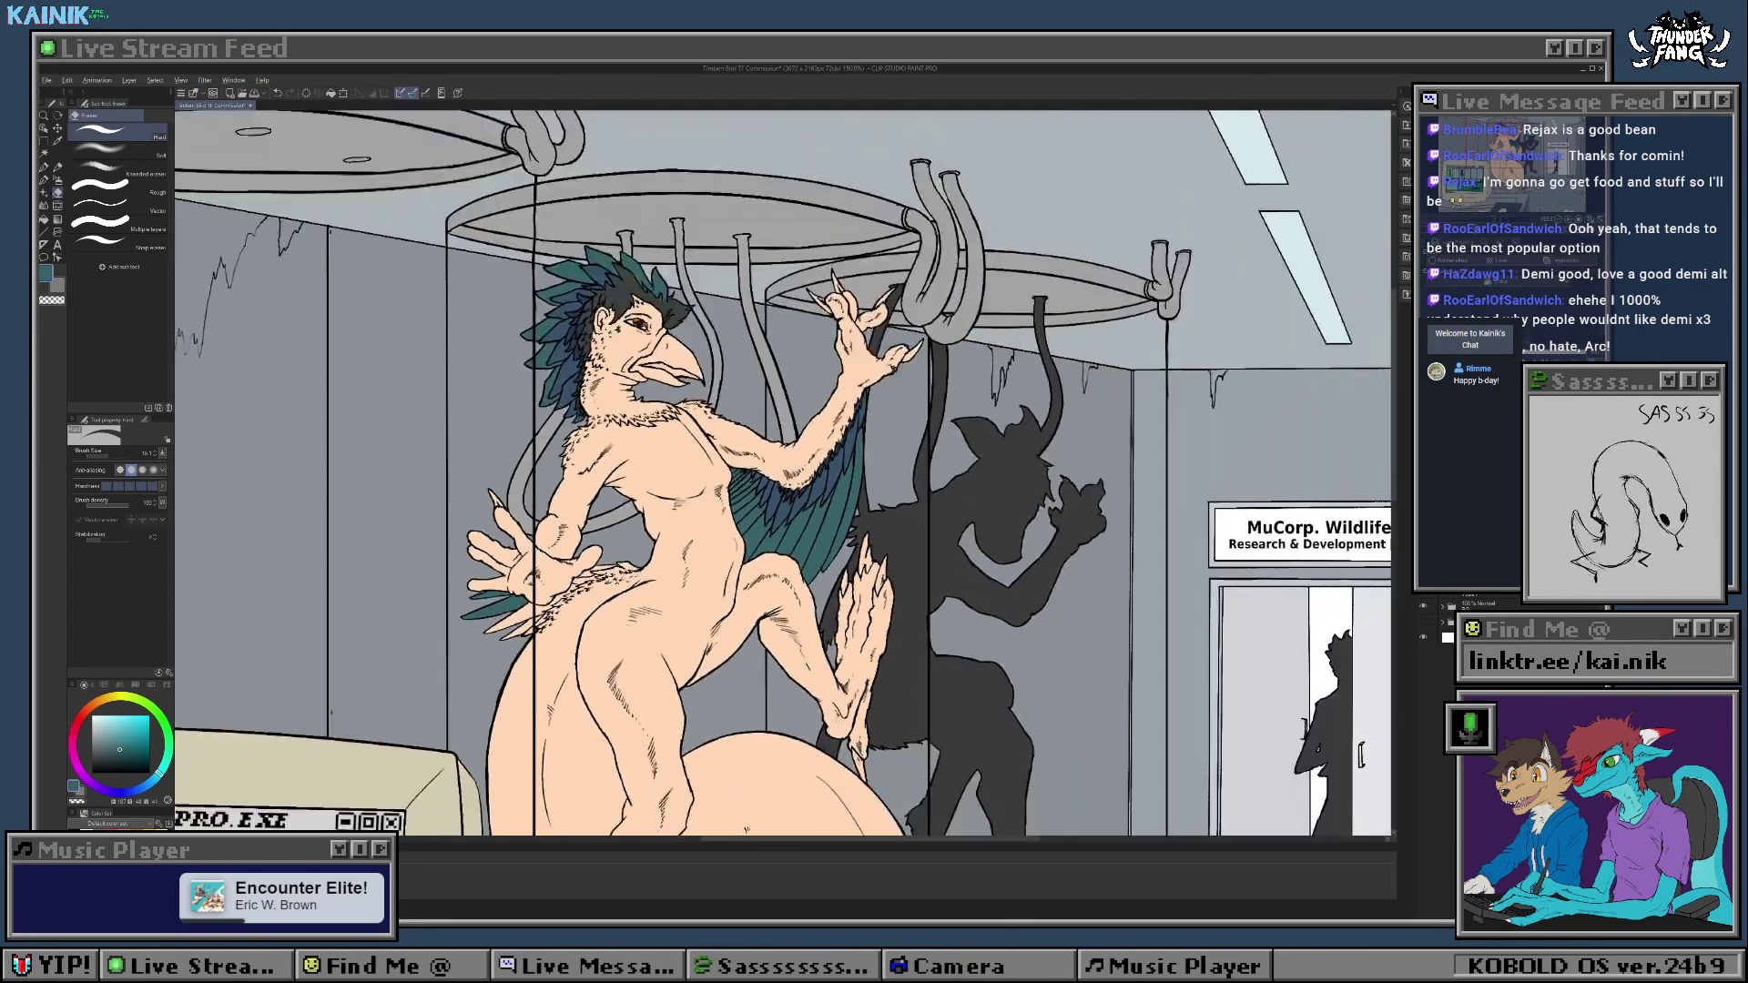
{"action": "scroll", "coordinate": [652, 501], "scroll_direction": "up", "scroll_amount": 3}
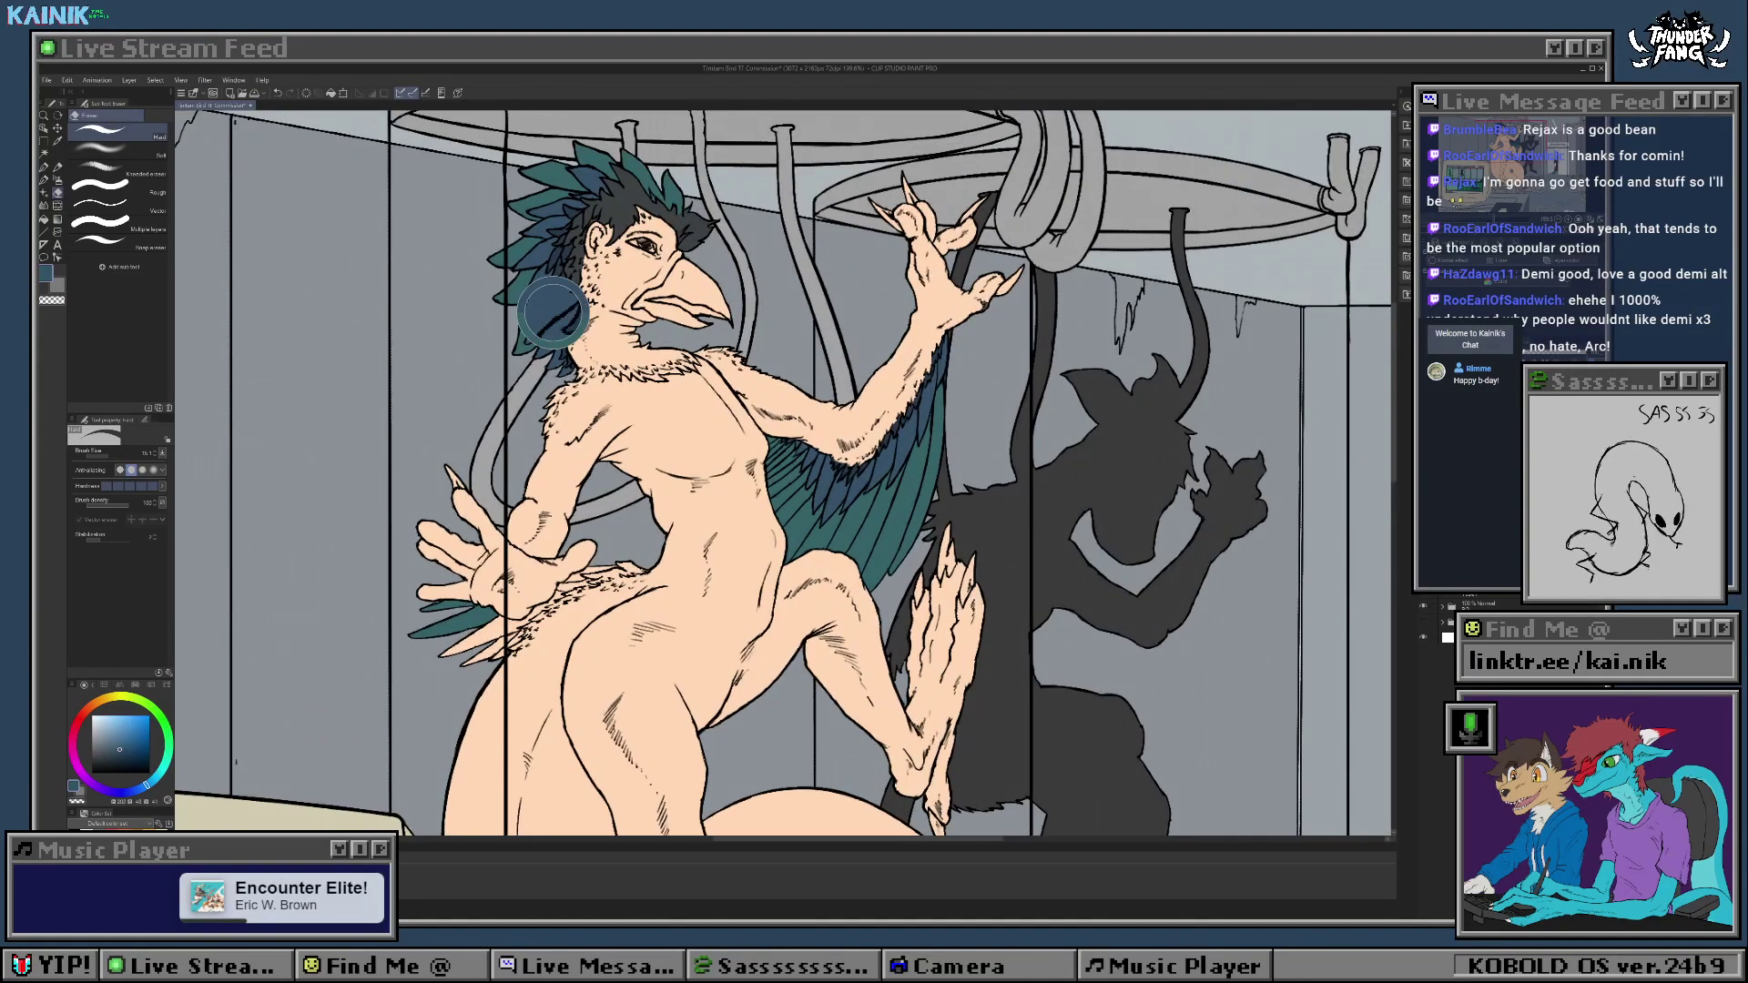
{"action": "scroll", "coordinate": [497, 637], "scroll_direction": "up", "scroll_amount": 4}
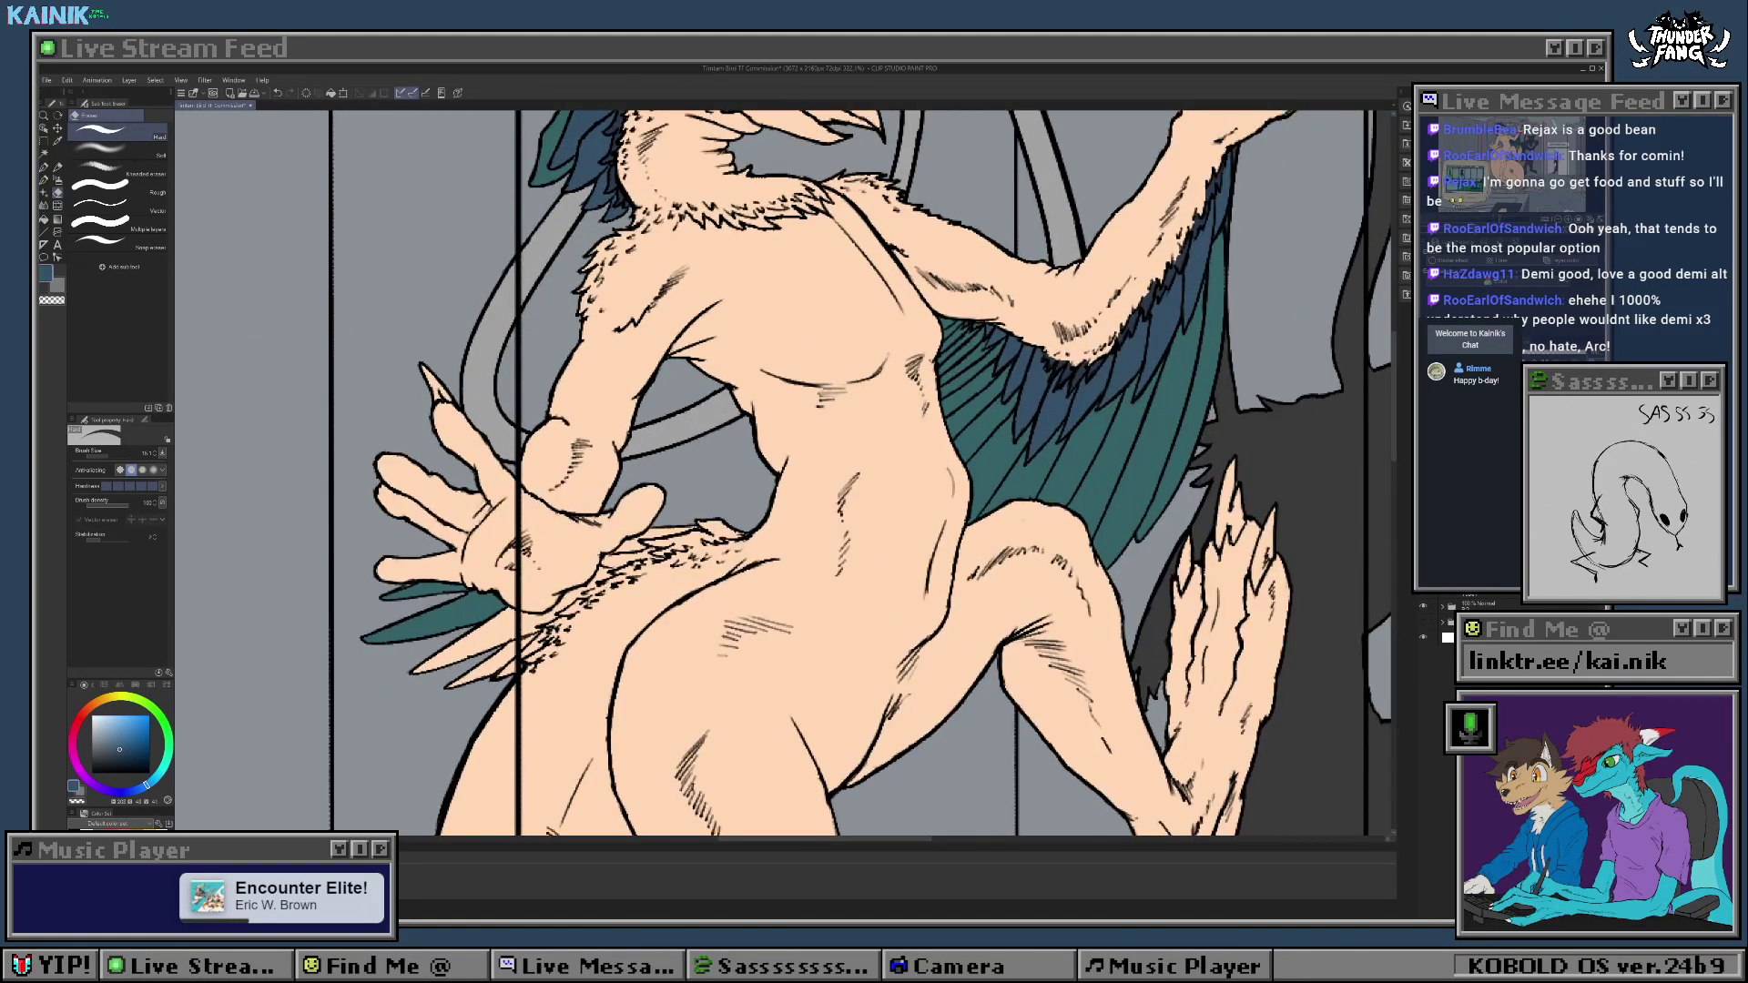
{"action": "key", "text": "w"}
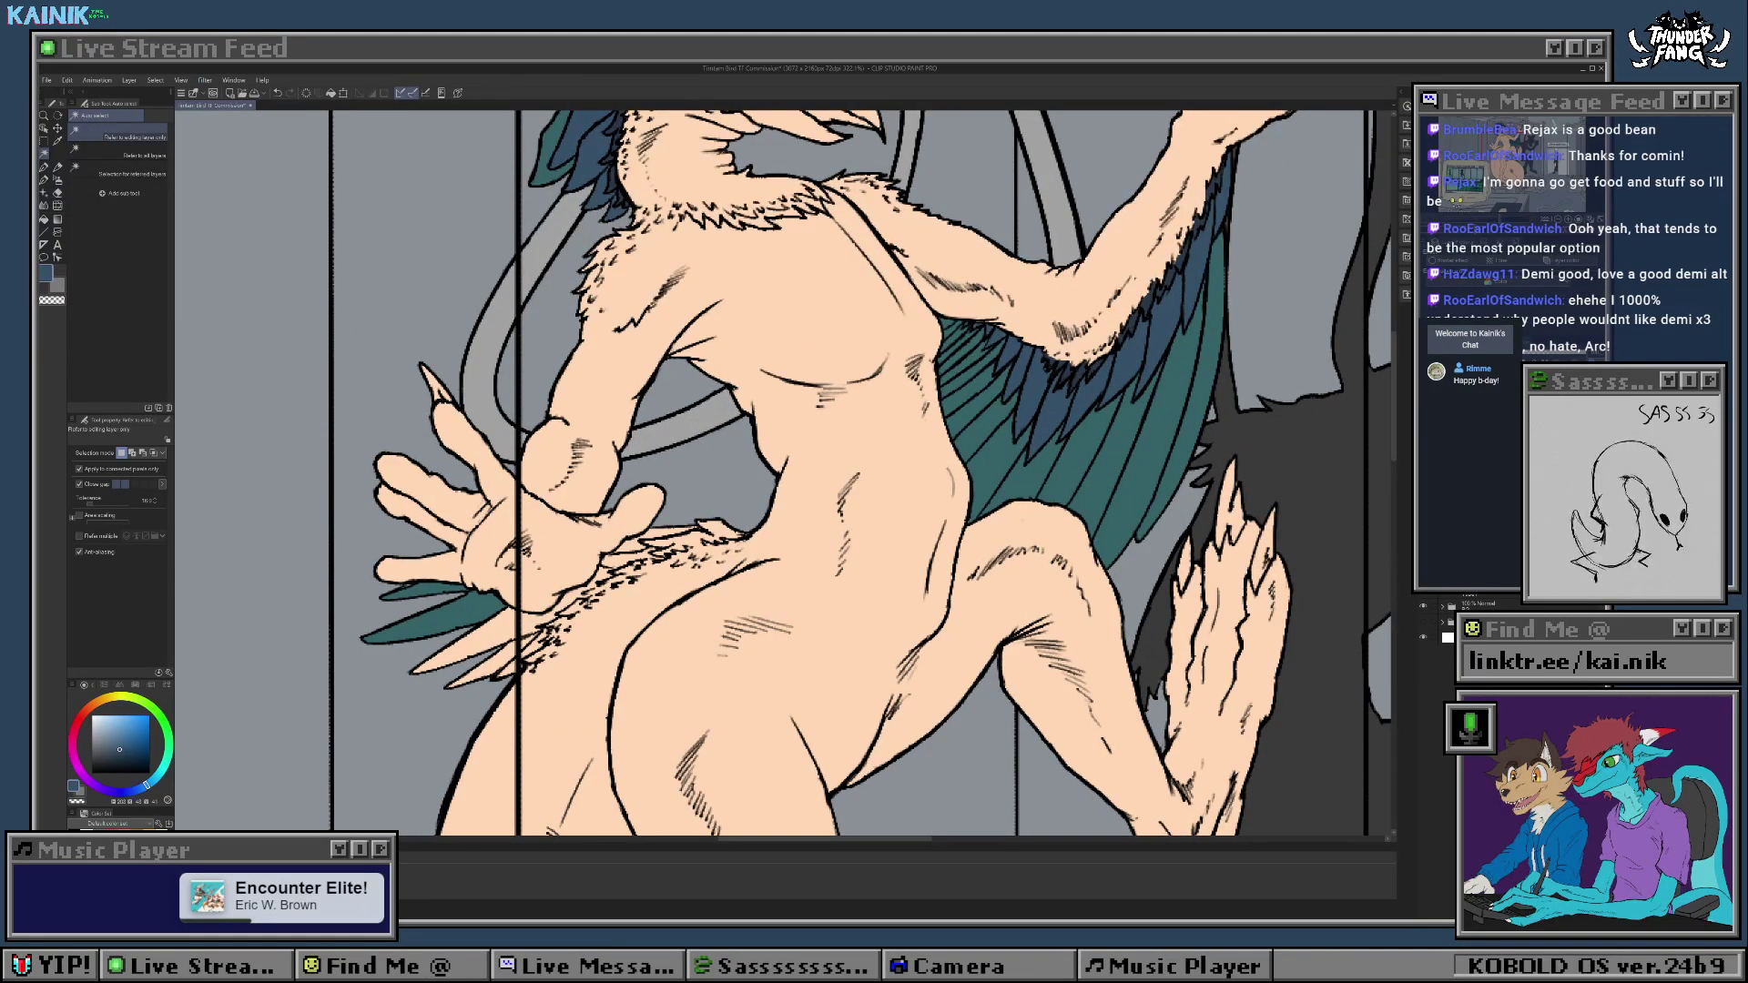
{"action": "left_click", "coordinate": [493, 638]}
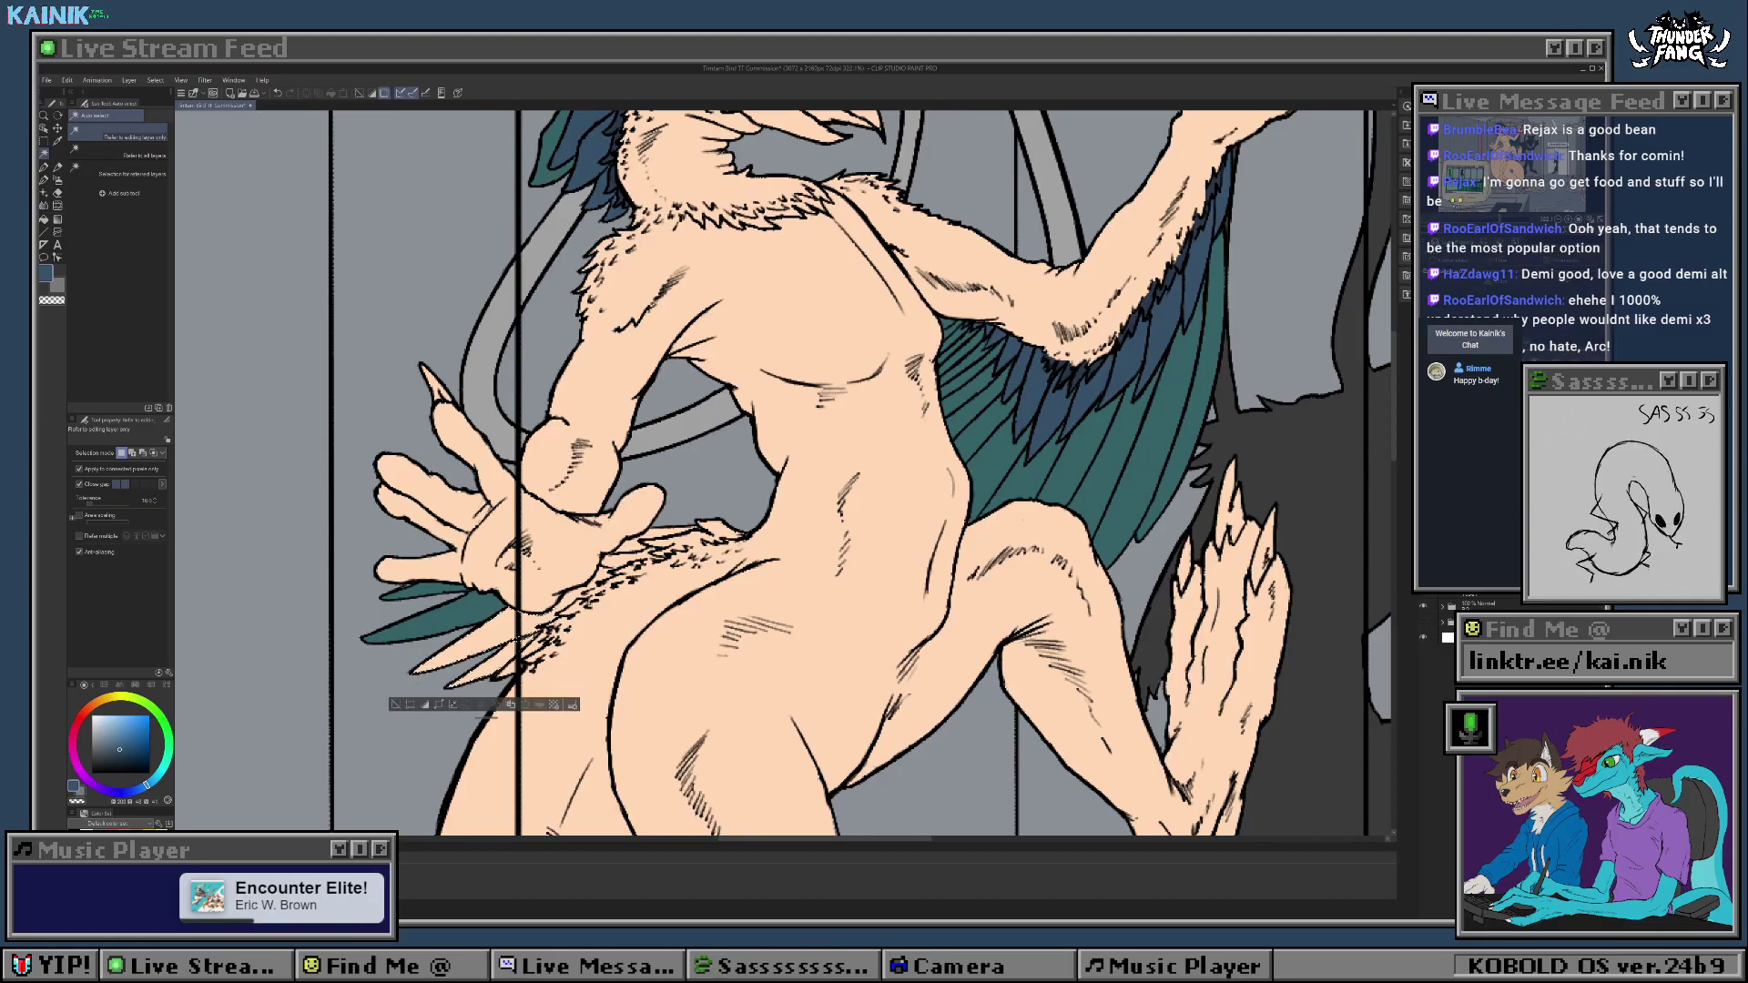
{"action": "left_click", "coordinate": [585, 594], "text": "shift"}
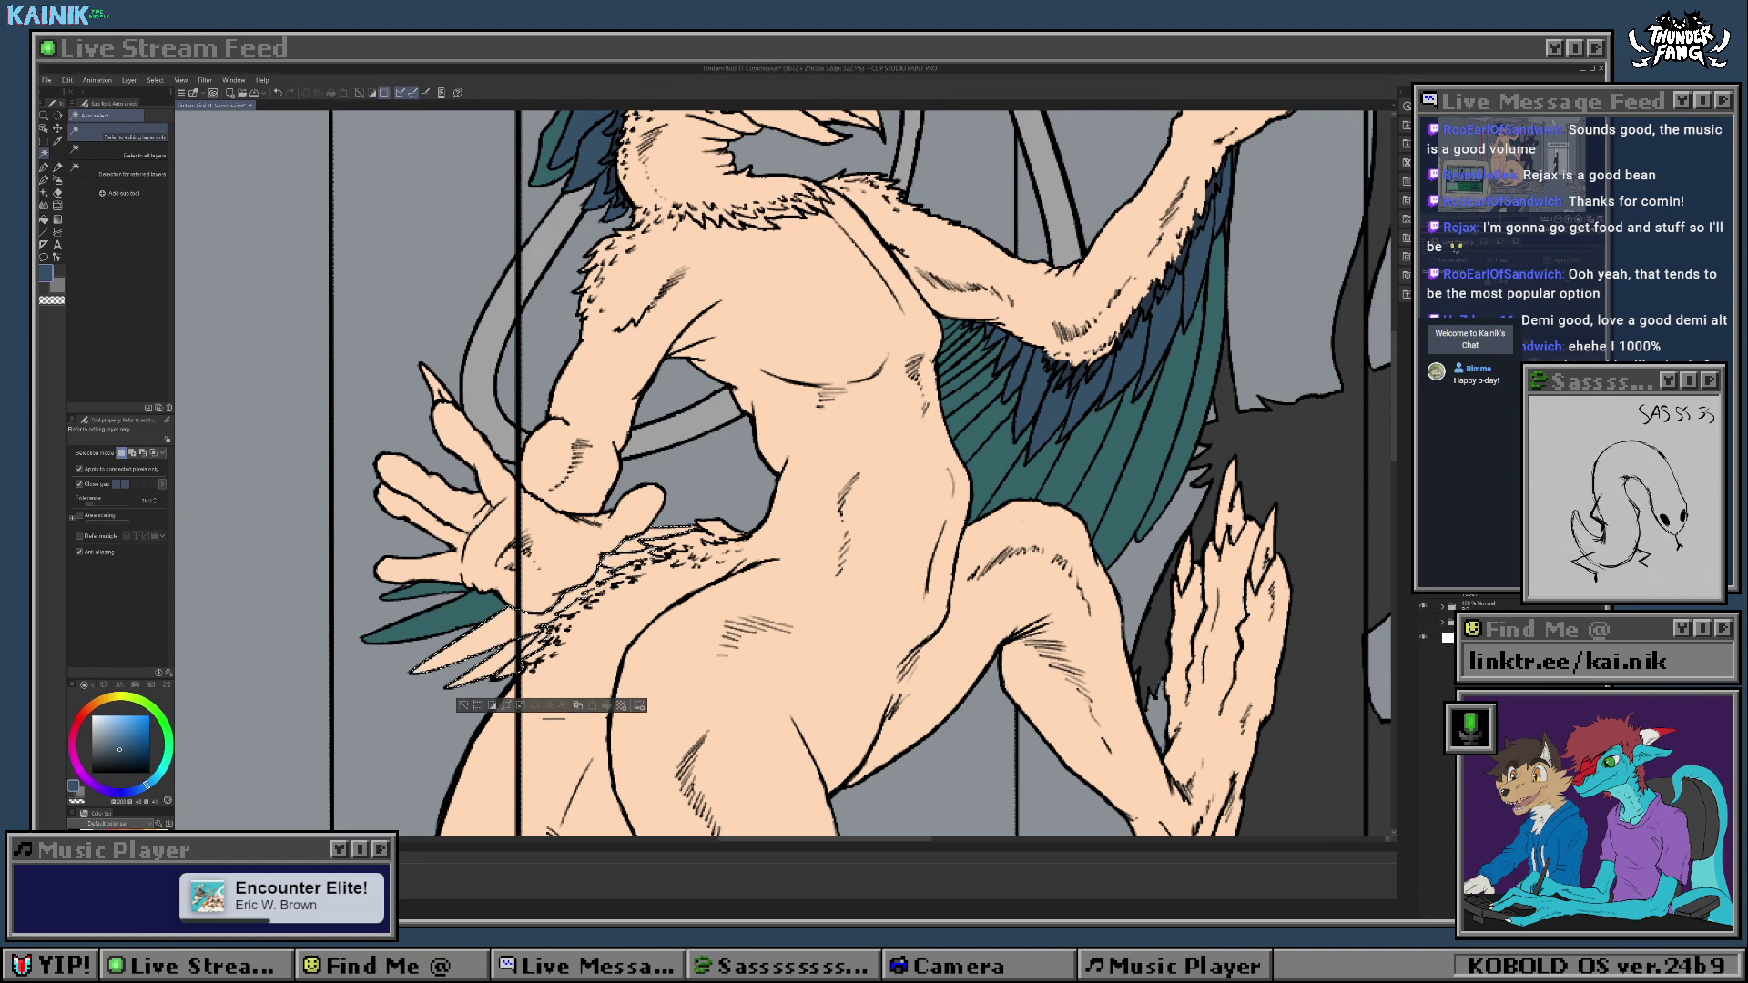
{"action": "key", "text": "g"}
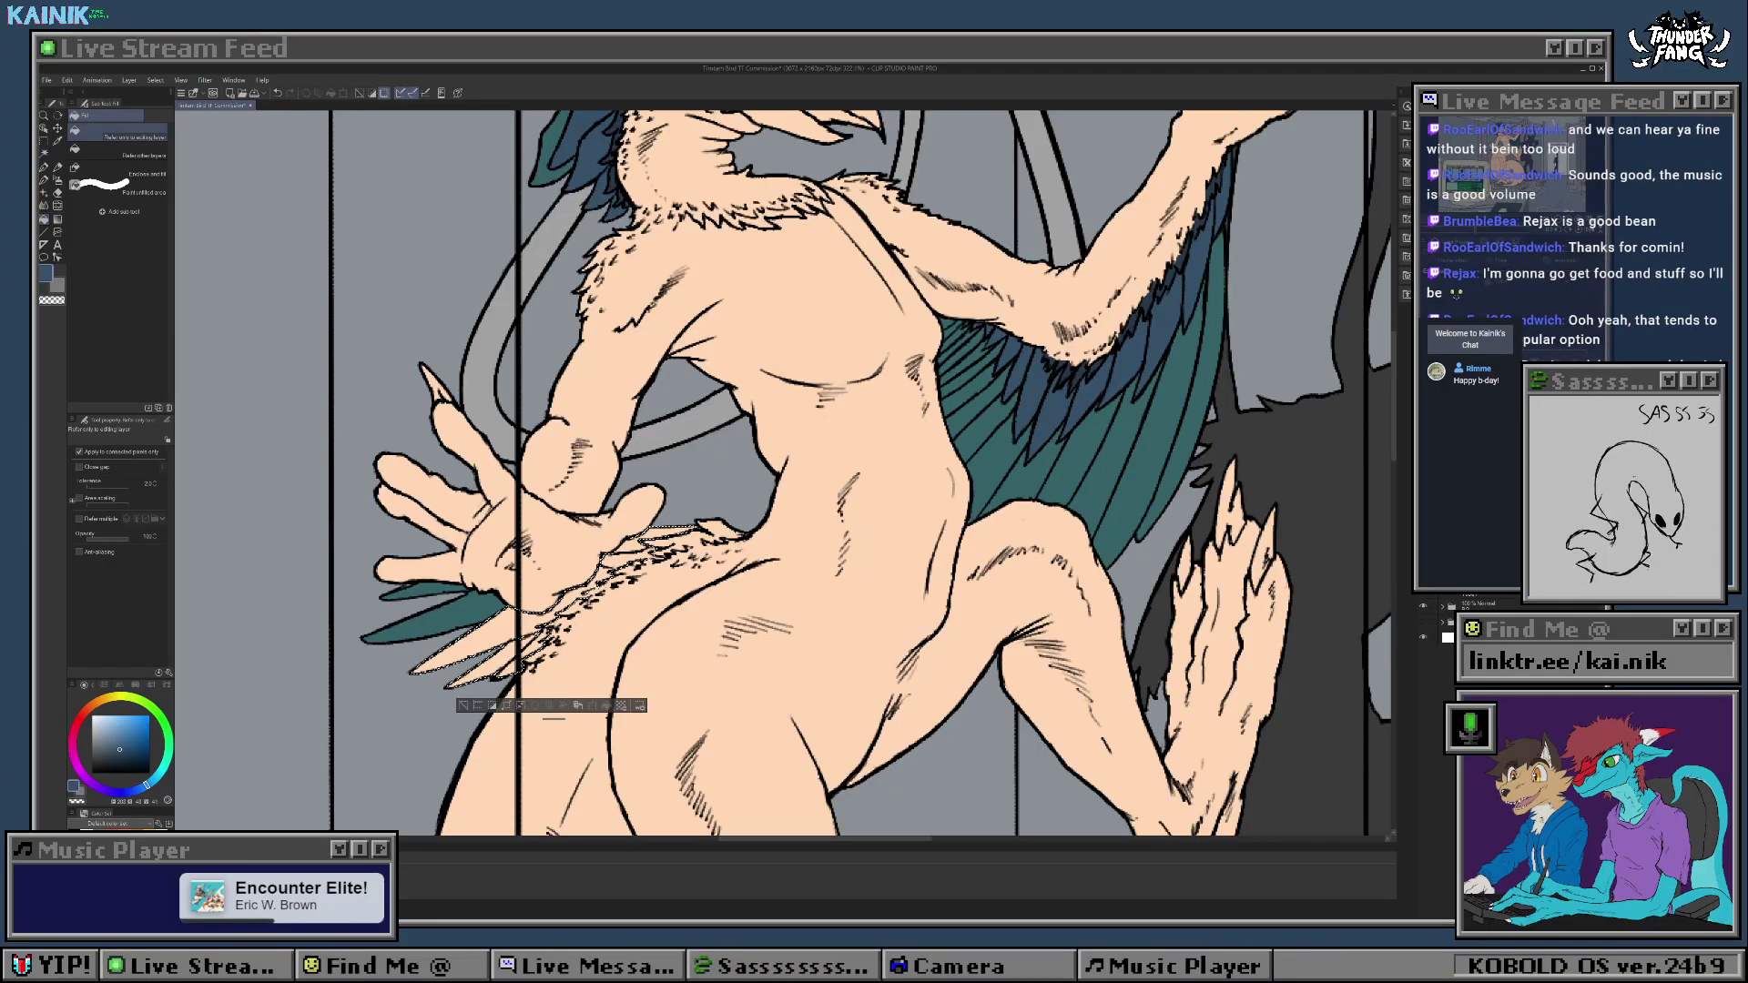
{"action": "left_click", "coordinate": [499, 636]}
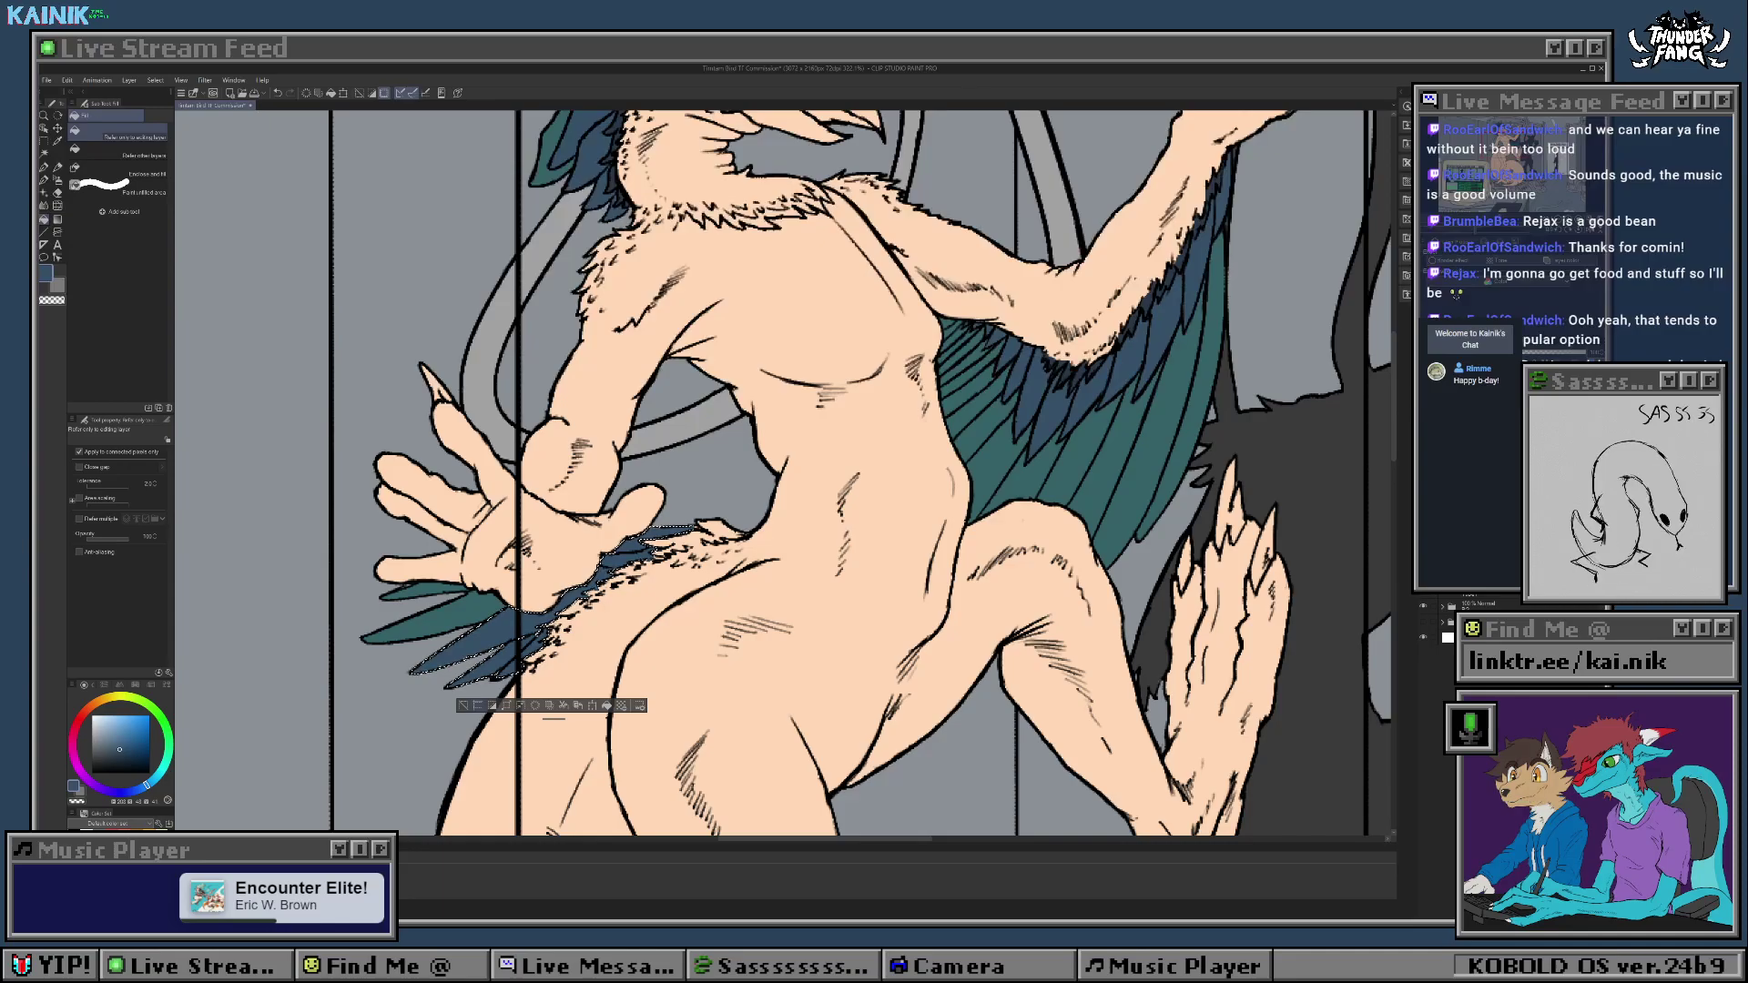
{"action": "key", "text": "ctrl+d"}
Step: Touch up the tips and inner edges of the blue feathers below the lowered hand with the brush and eraser
{"action": "scroll", "coordinate": [393, 721], "scroll_direction": "up", "scroll_amount": 3}
{"action": "left_click_drag", "start_coordinate": [453, 649], "coordinate": [507, 615]}
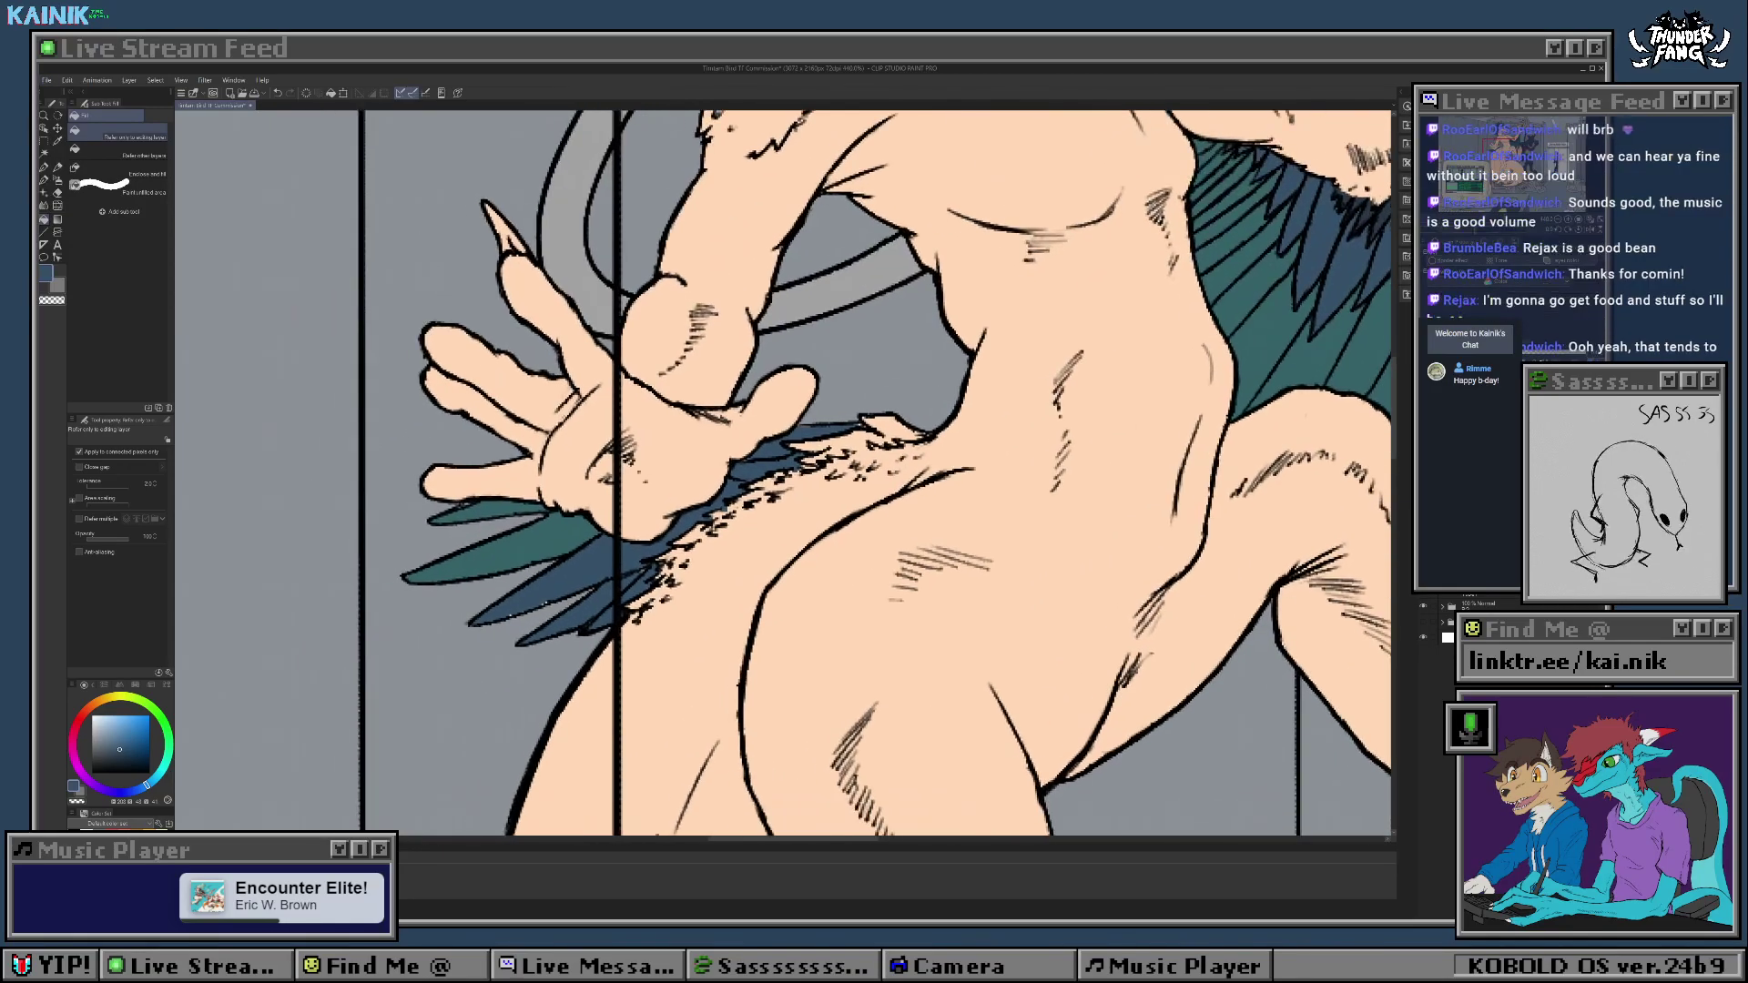
{"action": "key", "text": "b"}
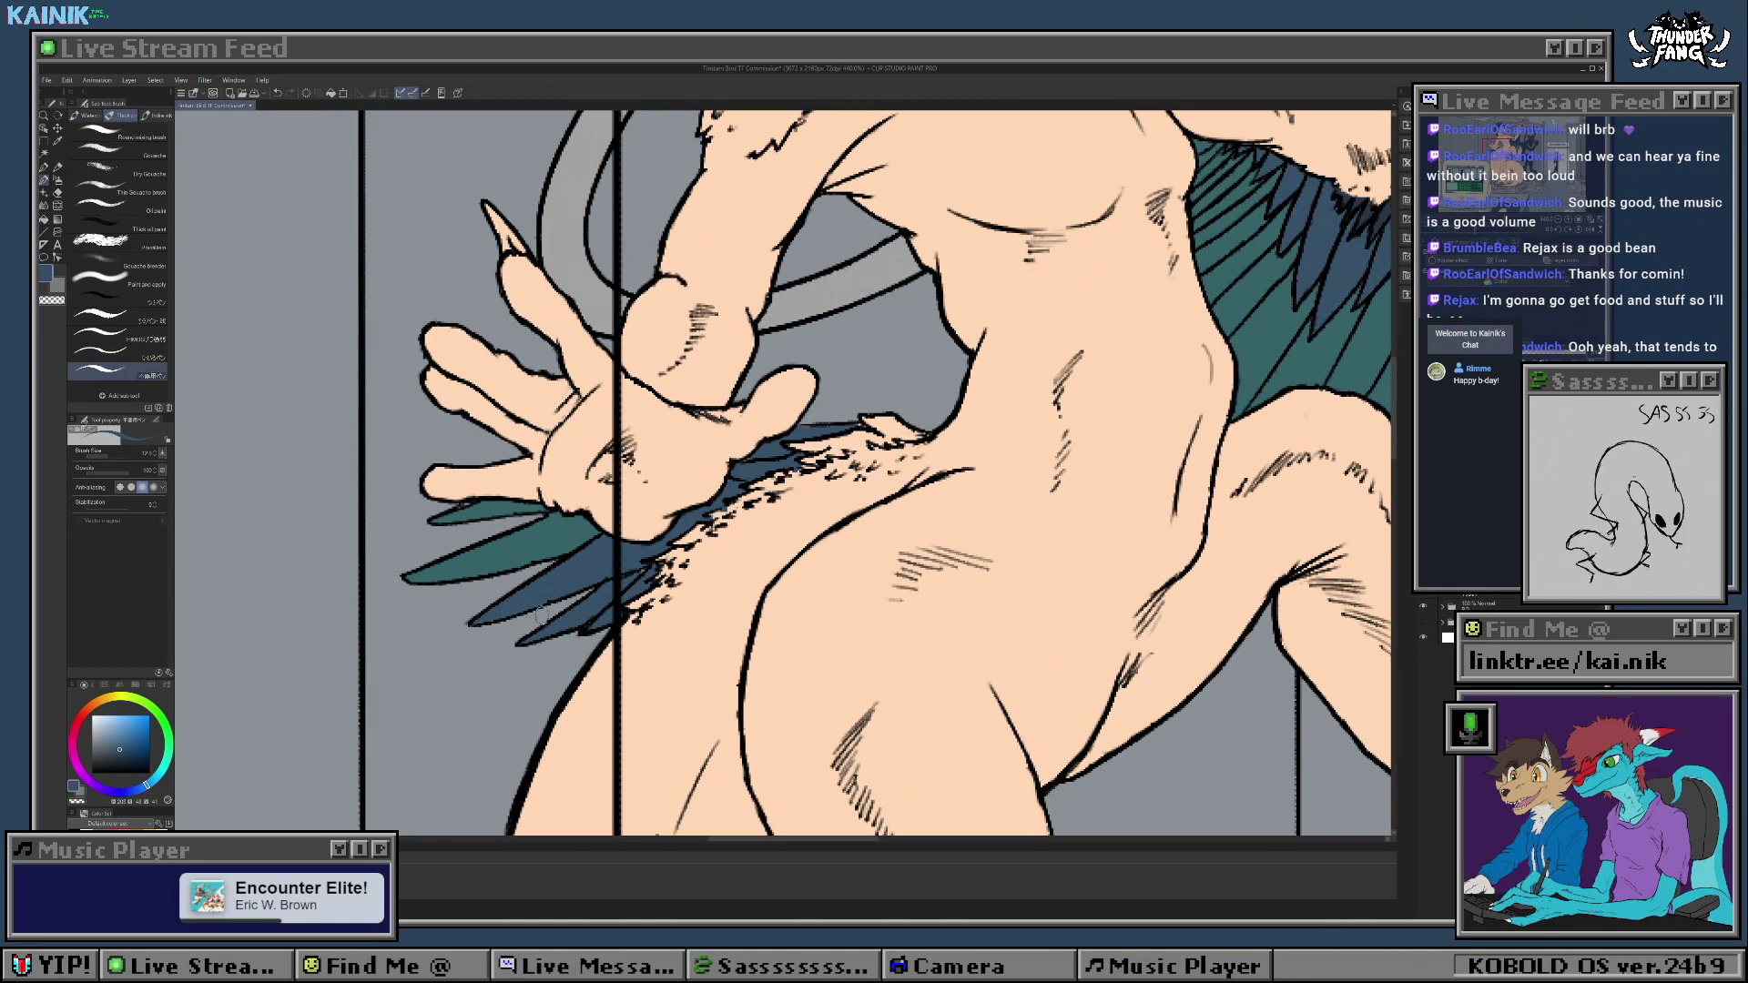
{"action": "key", "text": "e"}
{"action": "key", "text": "b"}
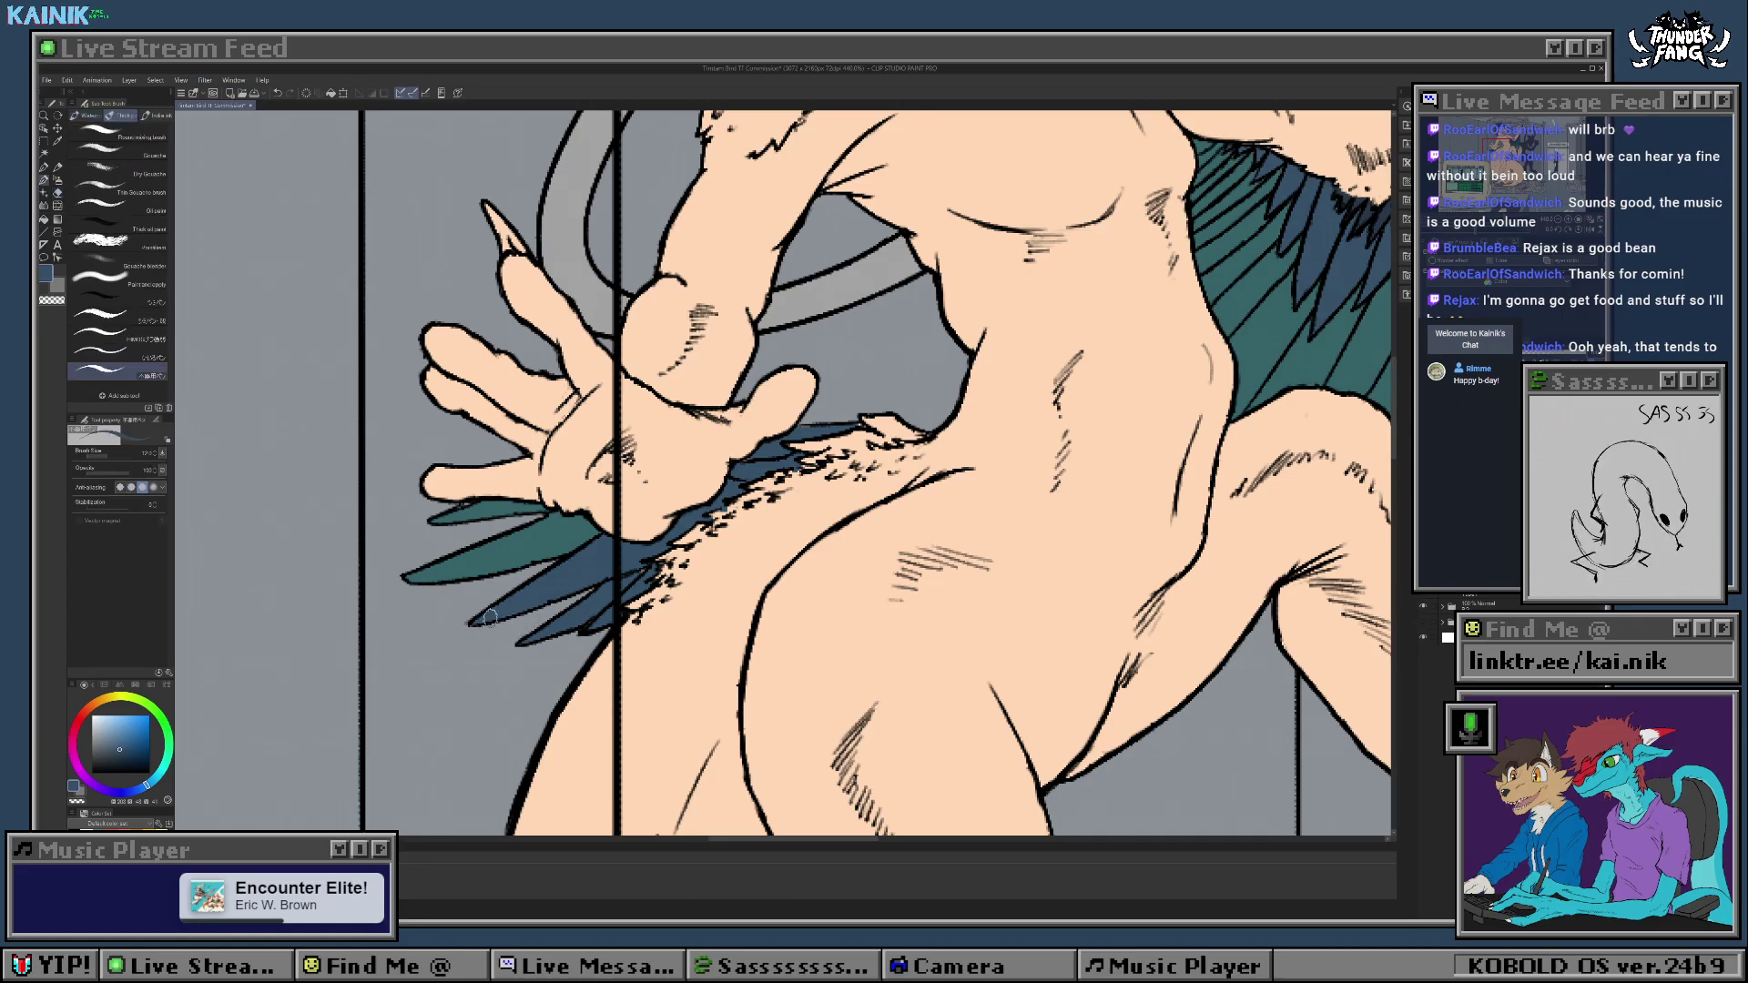
{"action": "key", "text": "e"}
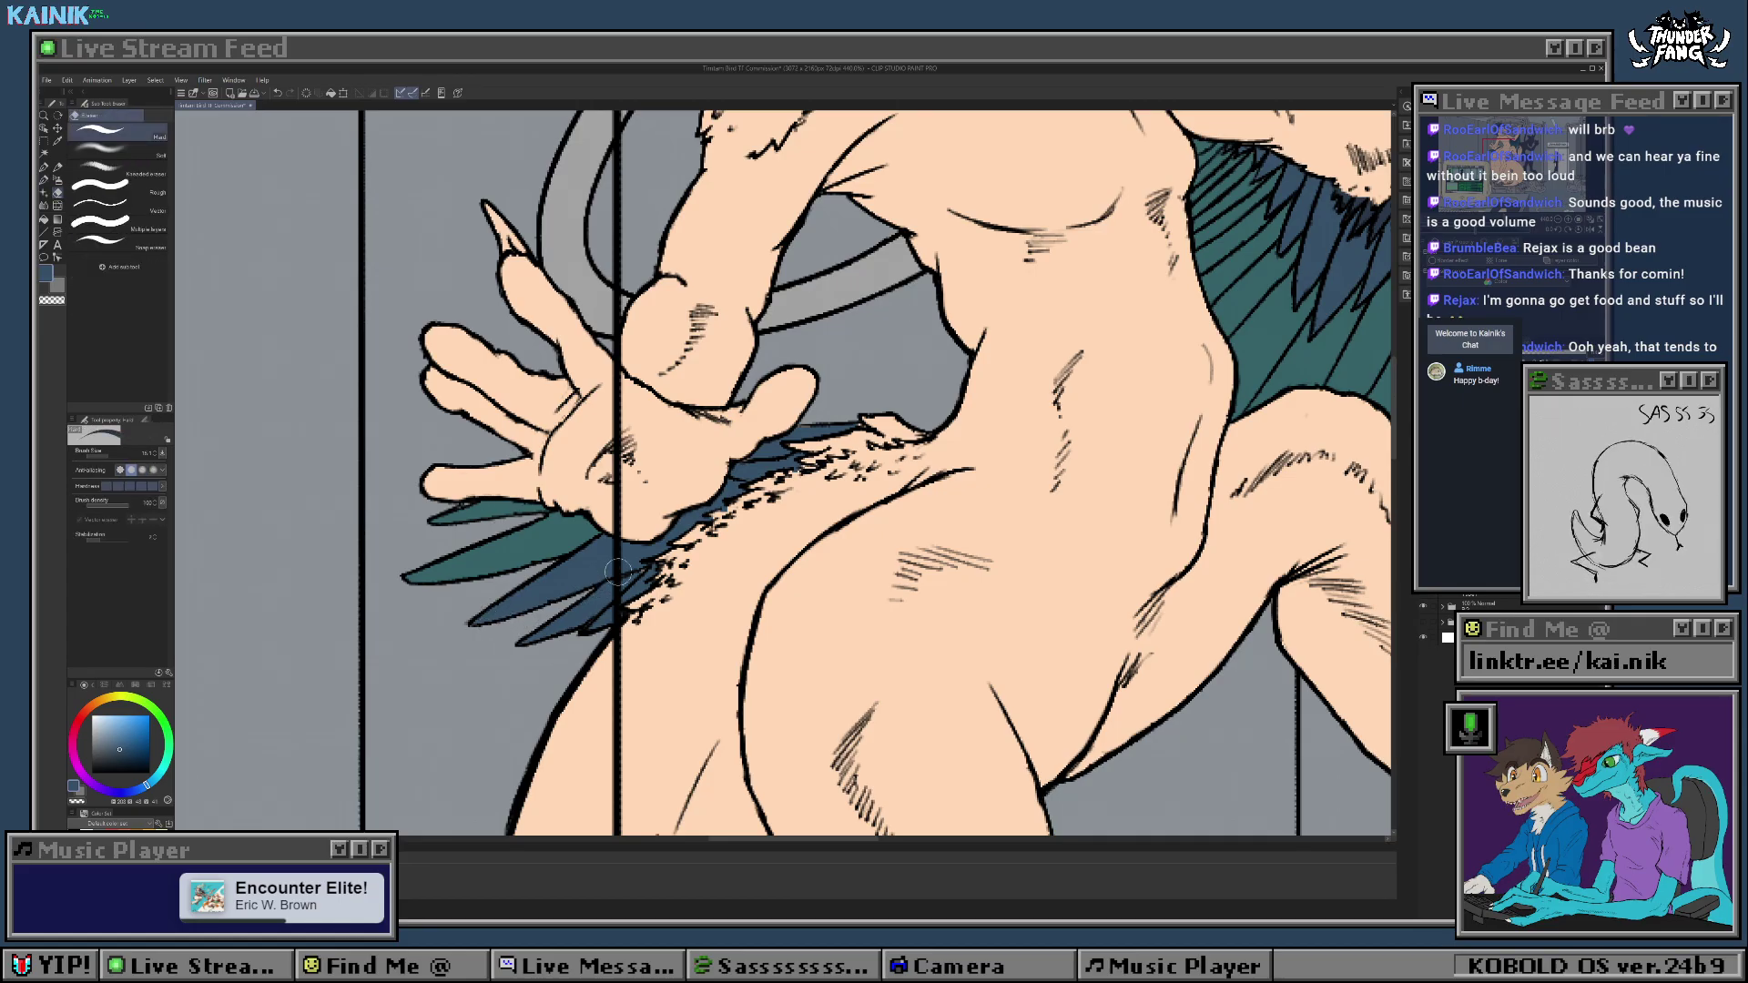
{"action": "key", "text": "b"}
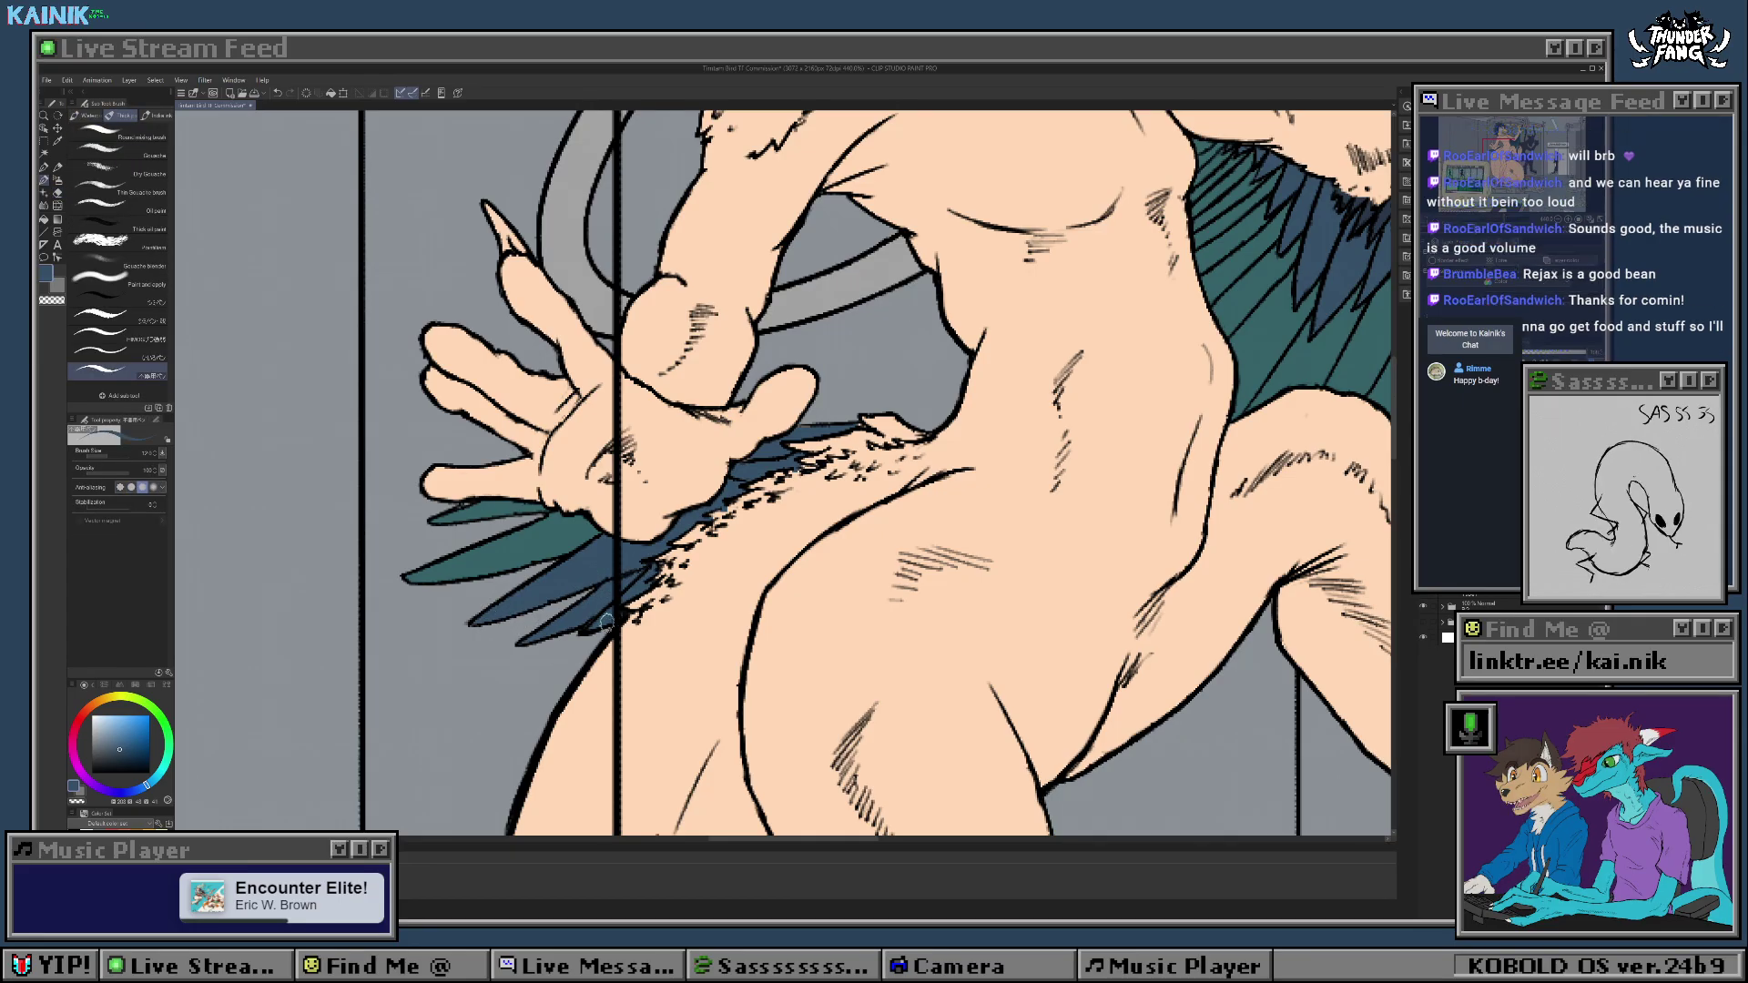
{"action": "left_click_drag", "start_coordinate": [592, 617], "coordinate": [559, 651]}
Step: Sample the dark grey from behind the ear and paint the short ragged tufts above the hip and along the lowered forearm's feathers
{"action": "left_click_drag", "start_coordinate": [732, 464], "coordinate": [681, 522]}
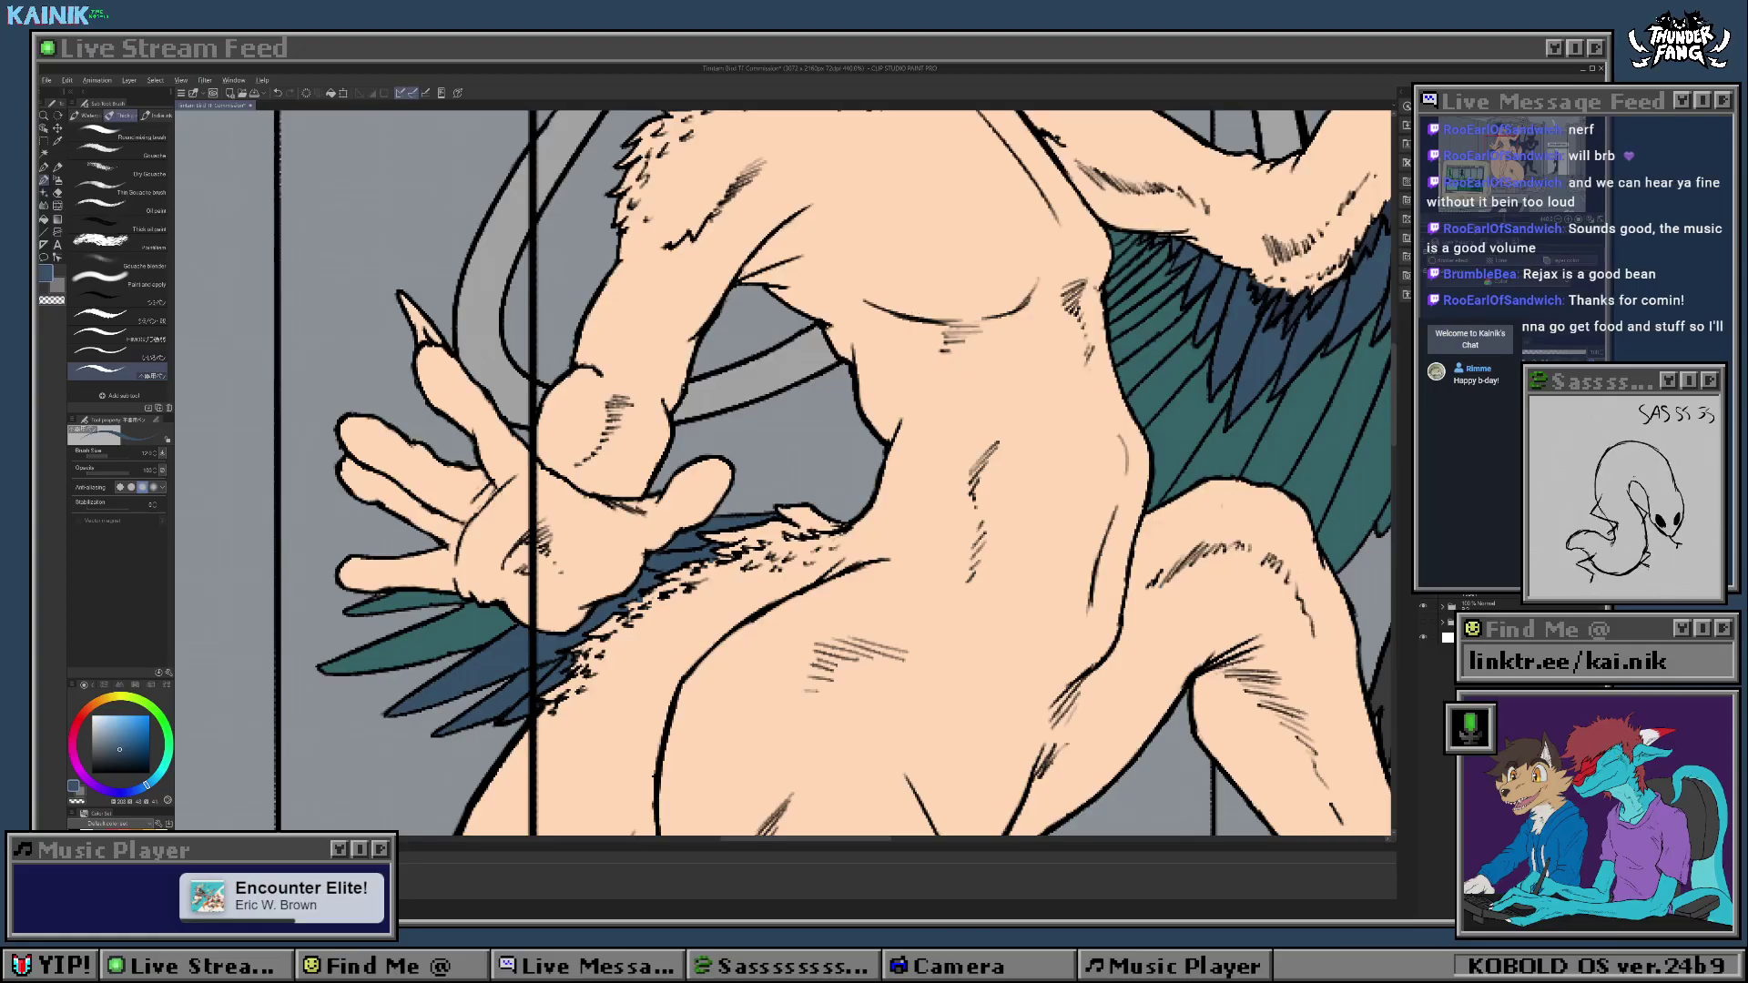
{"action": "scroll", "coordinate": [763, 516], "scroll_direction": "down", "scroll_amount": 5}
{"action": "scroll", "coordinate": [783, 519], "scroll_direction": "down", "scroll_amount": 1}
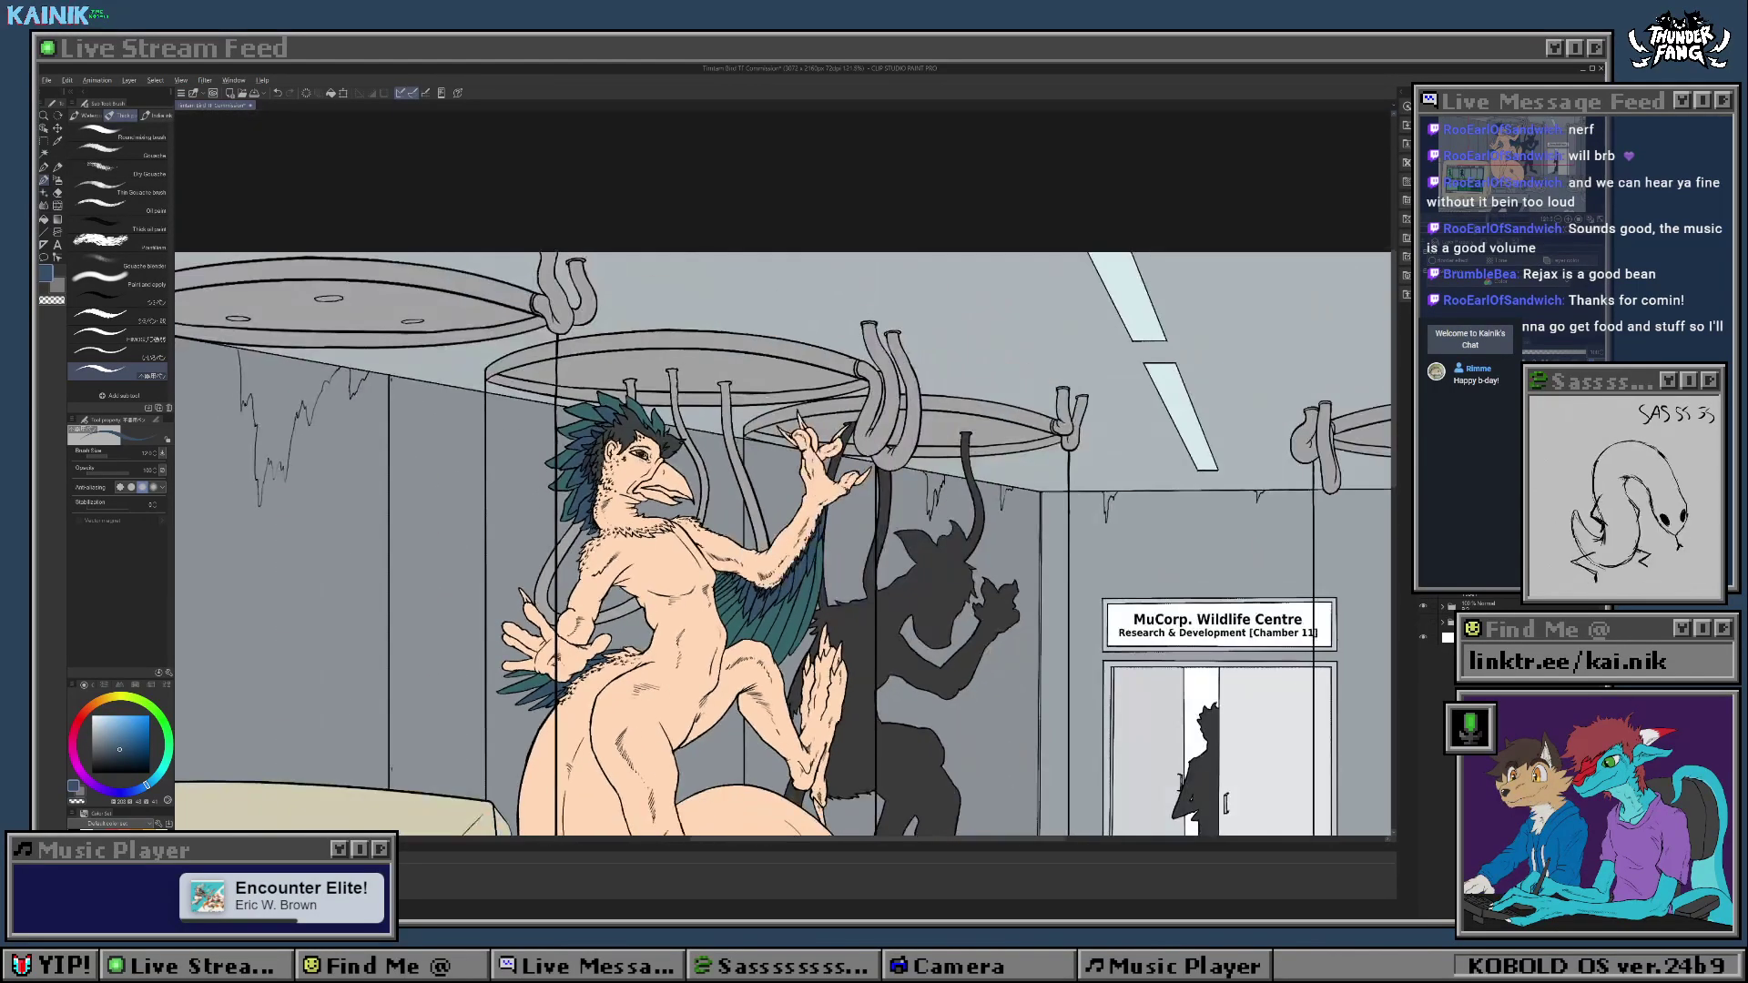
{"action": "scroll", "coordinate": [528, 465], "scroll_direction": "up", "scroll_amount": 5}
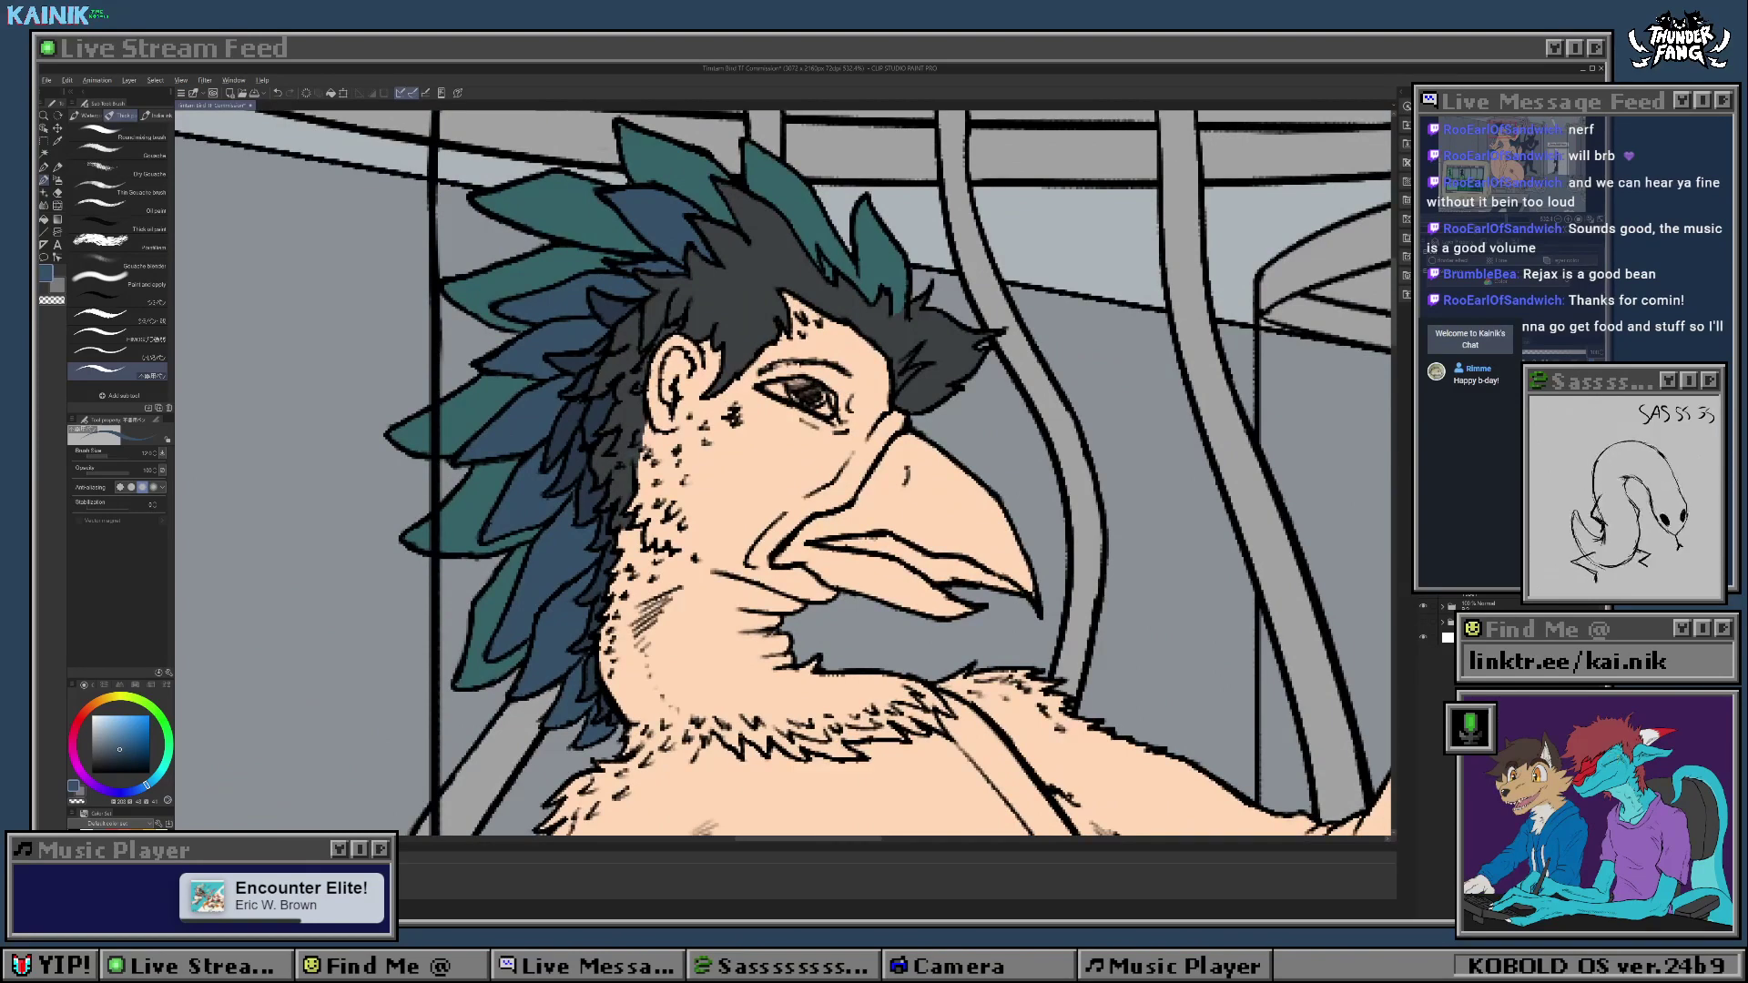
{"action": "left_click", "coordinate": [628, 412], "text": "alt"}
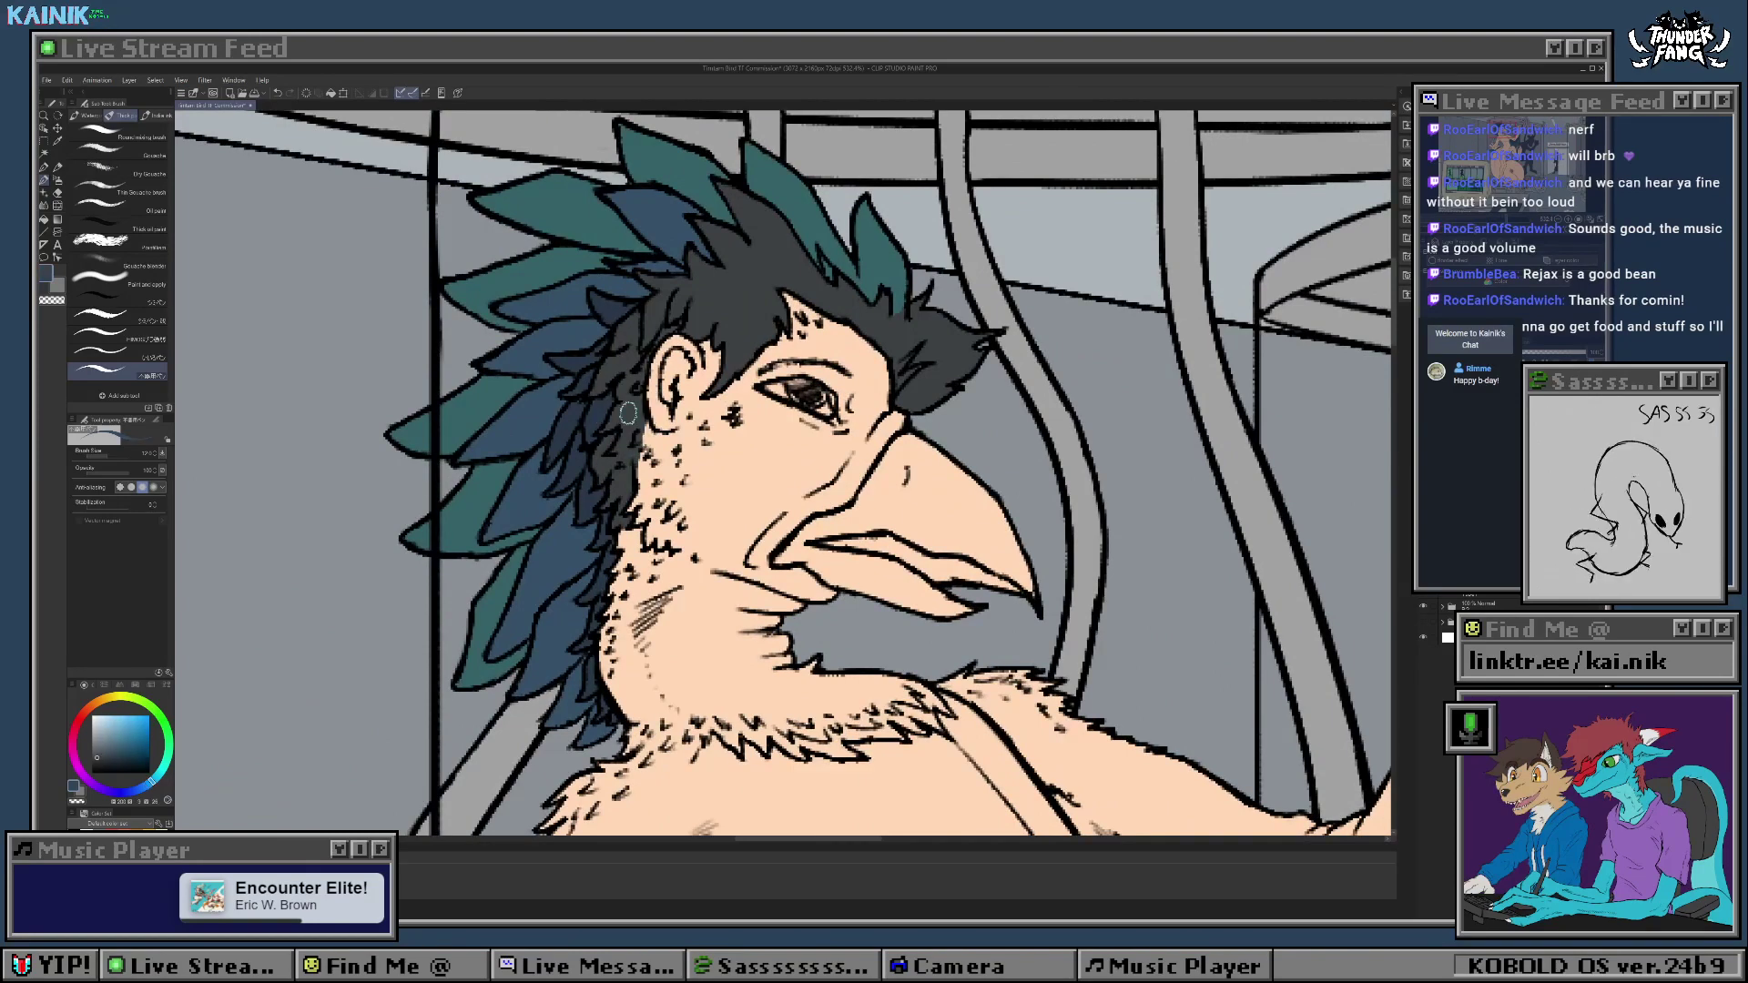
{"action": "left_click_drag", "start_coordinate": [806, 458], "coordinate": [851, 116]}
{"action": "mouse_move", "coordinate": [637, 728]}
{"action": "left_mouse_down"}
{"action": "mouse_move", "coordinate": [669, 346]}
{"action": "mouse_move", "coordinate": [717, 168]}
{"action": "left_mouse_up"}
{"action": "mouse_move", "coordinate": [593, 514]}
{"action": "left_mouse_down"}
{"action": "mouse_move", "coordinate": [584, 569]}
{"action": "mouse_move", "coordinate": [628, 498]}
{"action": "mouse_move", "coordinate": [608, 511]}
{"action": "mouse_move", "coordinate": [618, 538]}
{"action": "mouse_move", "coordinate": [633, 493]}
{"action": "mouse_move", "coordinate": [685, 450]}
{"action": "mouse_move", "coordinate": [672, 461]}
{"action": "mouse_move", "coordinate": [820, 381]}
{"action": "mouse_move", "coordinate": [770, 371]}
{"action": "mouse_move", "coordinate": [835, 362]}
{"action": "mouse_move", "coordinate": [833, 382]}
{"action": "mouse_move", "coordinate": [875, 368]}
{"action": "mouse_move", "coordinate": [885, 355]}
{"action": "mouse_move", "coordinate": [861, 350]}
{"action": "mouse_move", "coordinate": [876, 341]}
{"action": "mouse_move", "coordinate": [929, 359]}
{"action": "mouse_move", "coordinate": [888, 369]}
{"action": "left_mouse_up"}
{"action": "mouse_move", "coordinate": [588, 562]}
{"action": "left_mouse_down"}
{"action": "mouse_move", "coordinate": [620, 526]}
{"action": "mouse_move", "coordinate": [537, 505]}
{"action": "mouse_move", "coordinate": [585, 543]}
{"action": "left_mouse_up"}
{"action": "left_click", "coordinate": [604, 526], "text": "alt"}
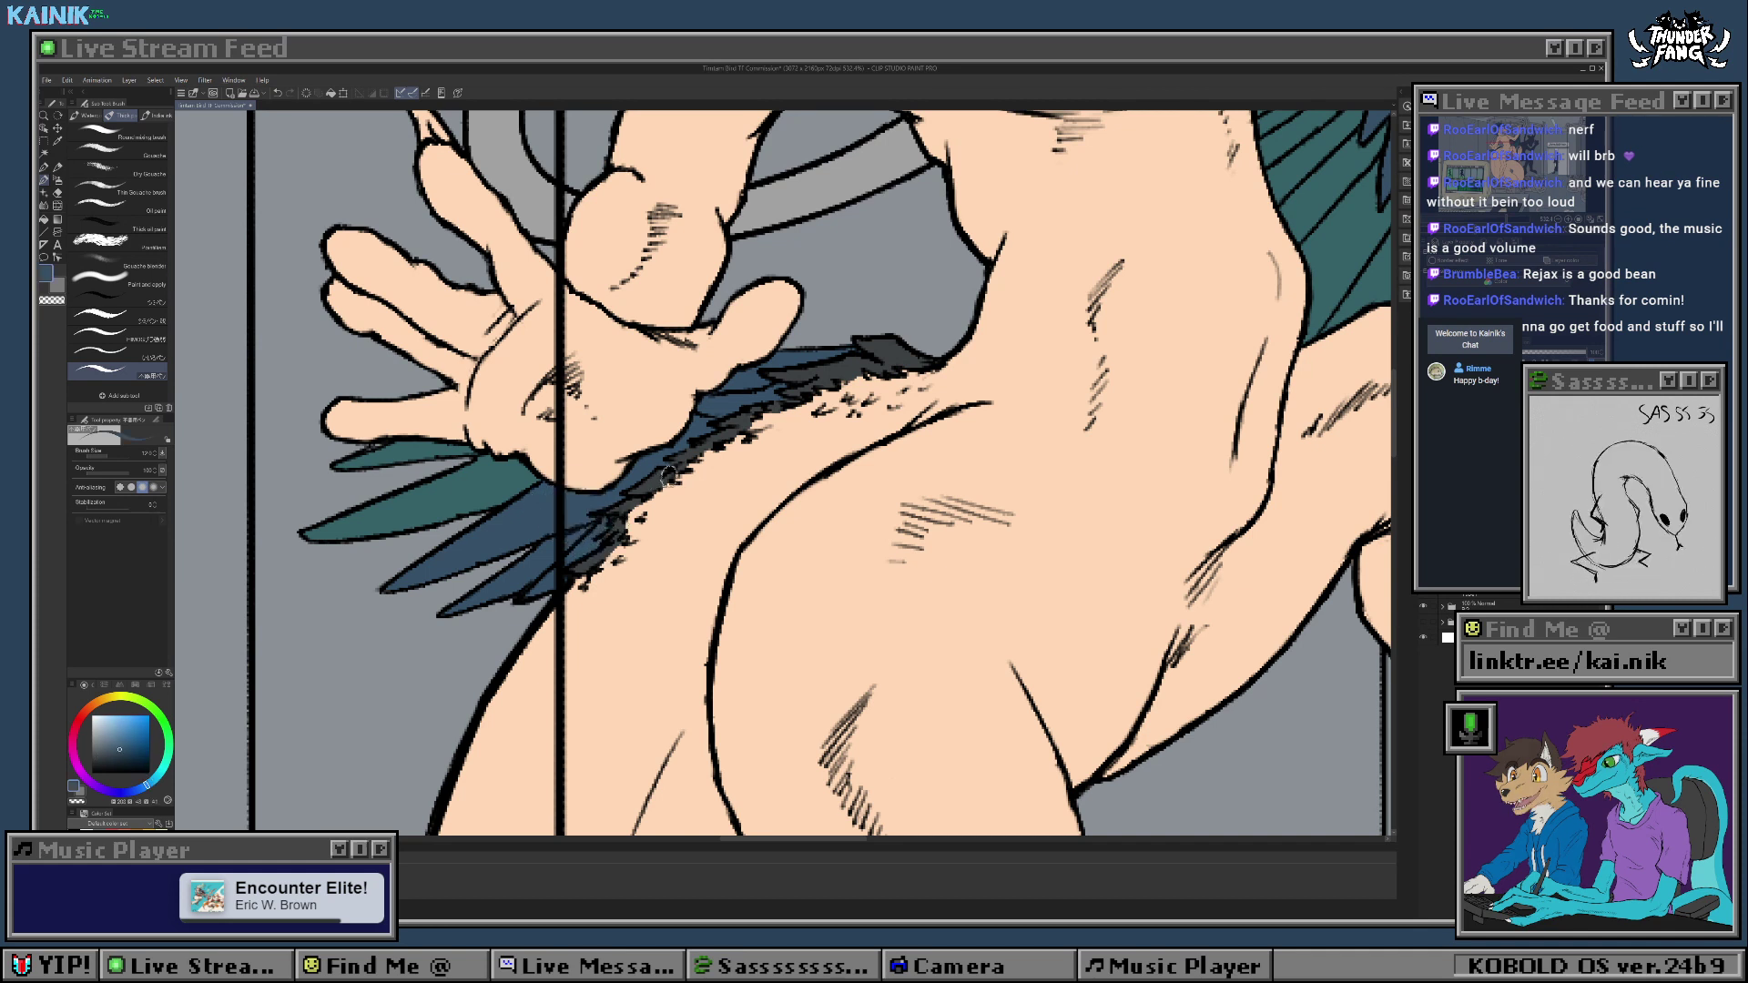
{"action": "left_click", "coordinate": [840, 370], "text": "alt"}
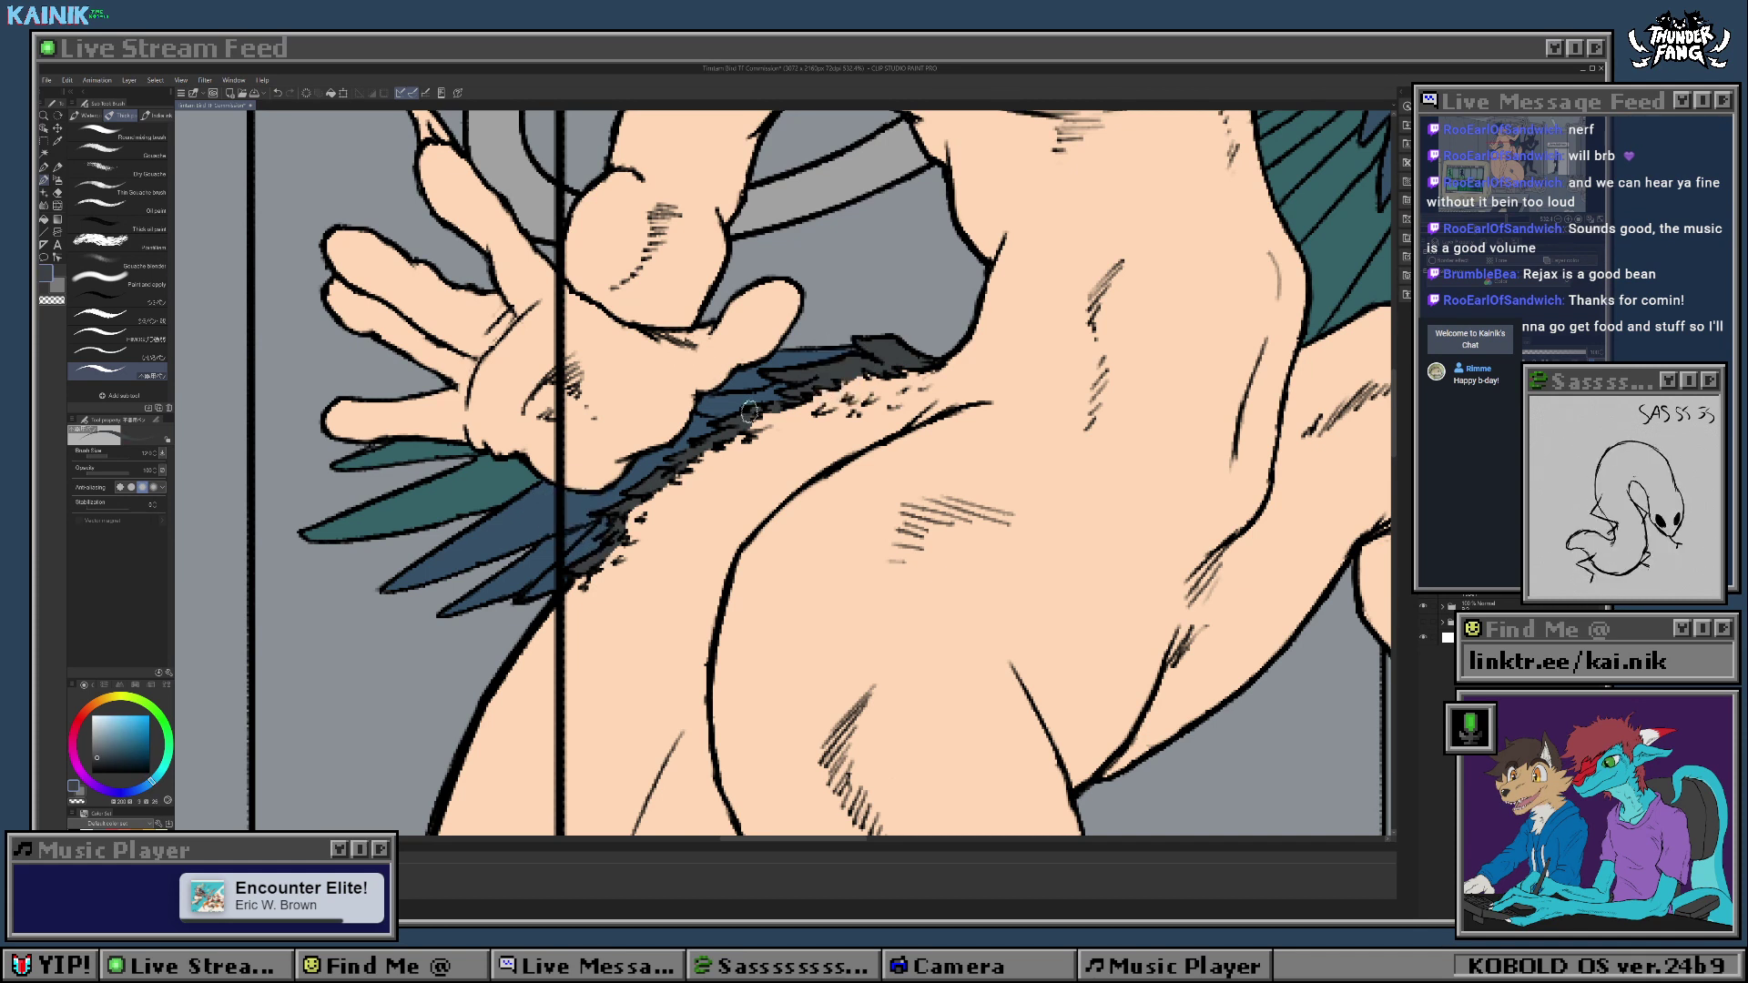
Step: Review the coloured feathers against the whole illustration, switching briefly to another window and back
{"action": "scroll", "coordinate": [735, 478], "scroll_direction": "down", "scroll_amount": 17}
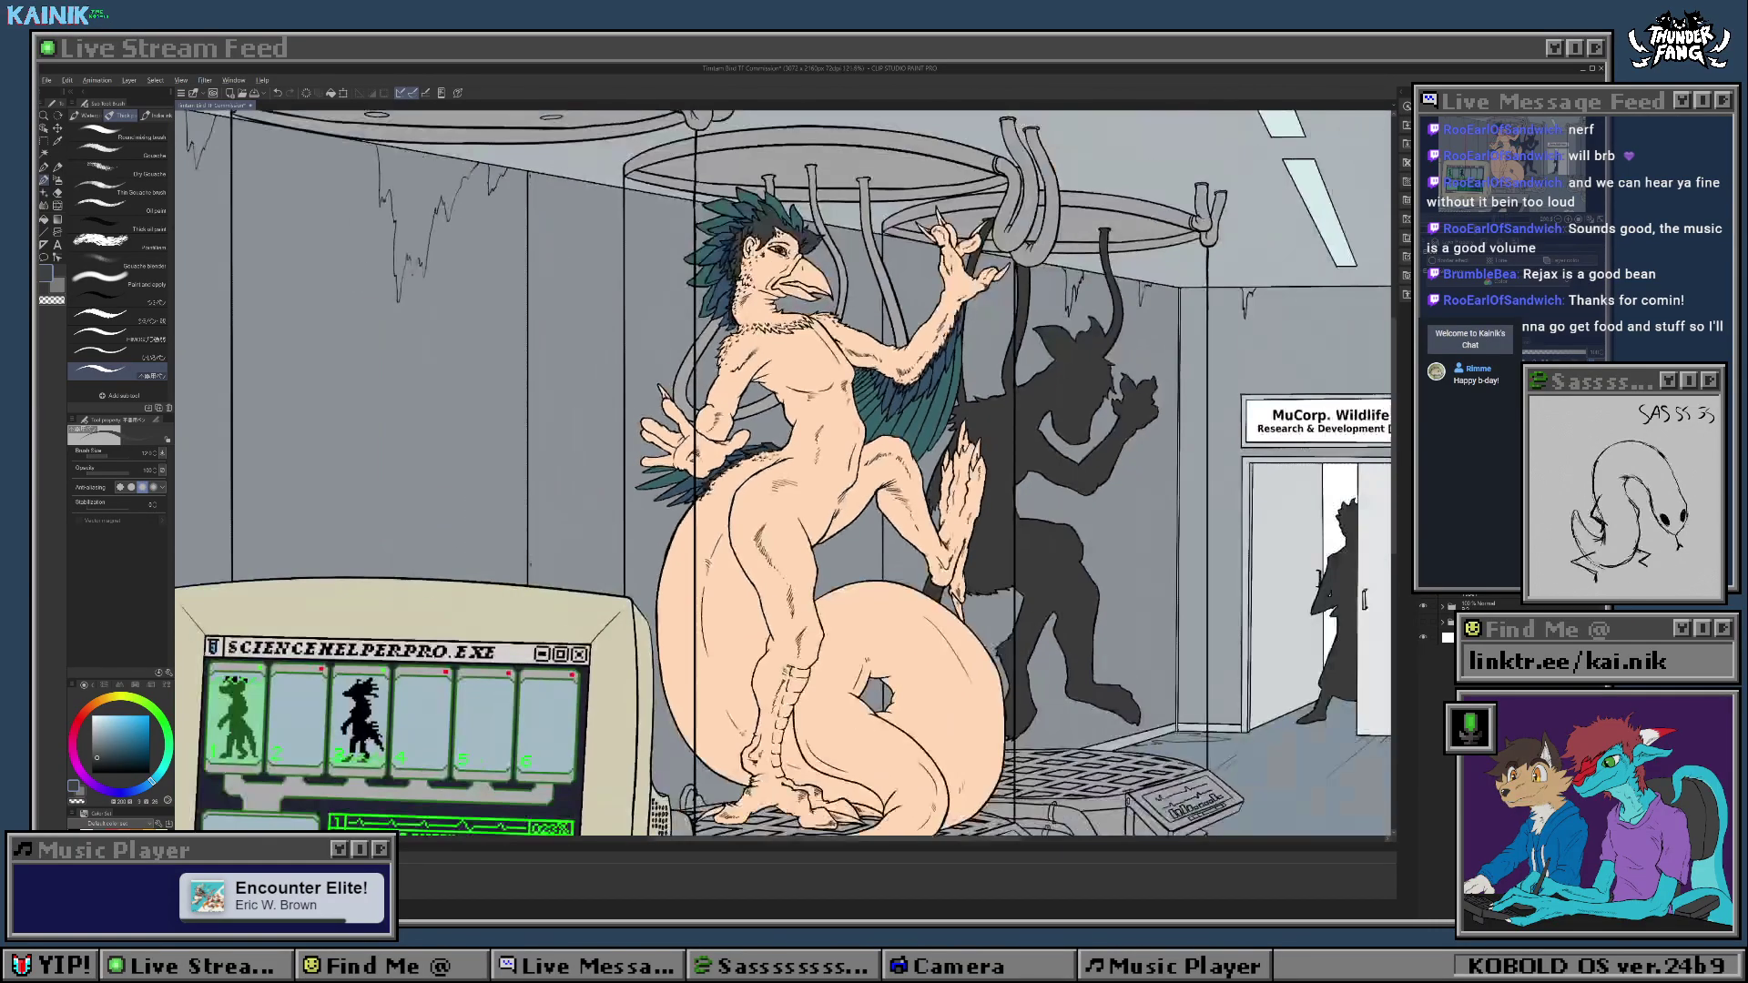
{"action": "key", "text": "alt+Tab"}
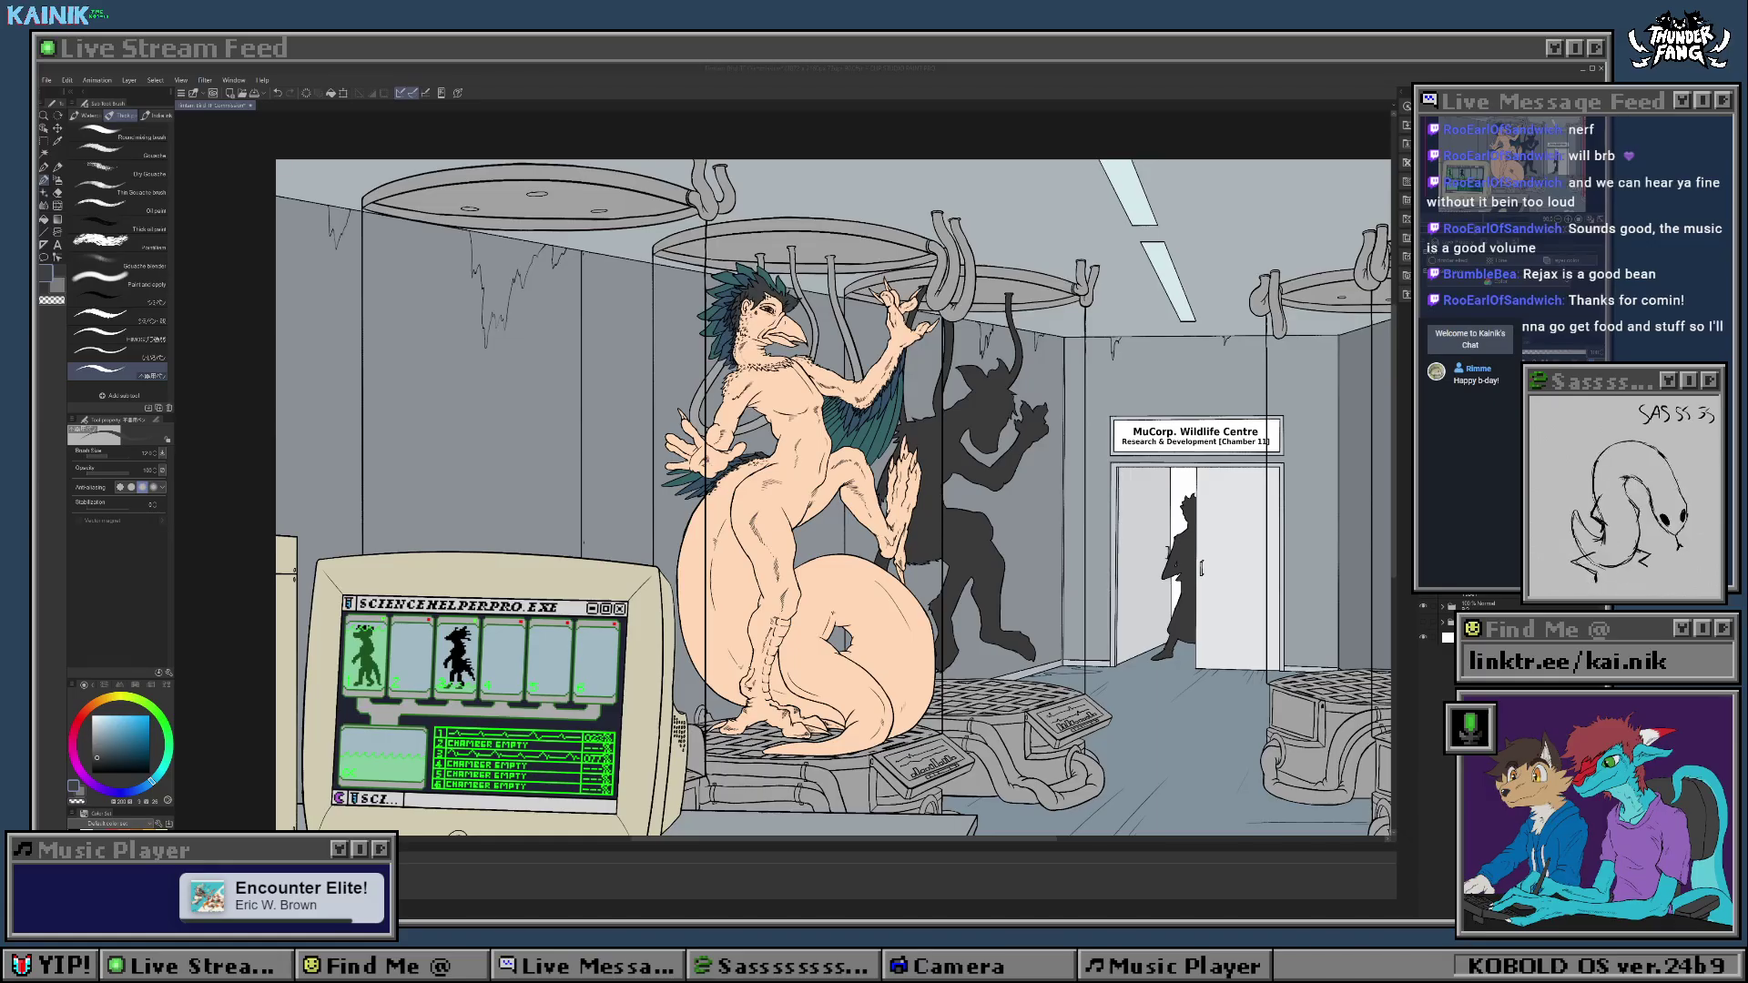
{"action": "key", "text": "alt+Tab"}
{"action": "left_click_drag", "start_coordinate": [783, 455], "coordinate": [707, 551]}
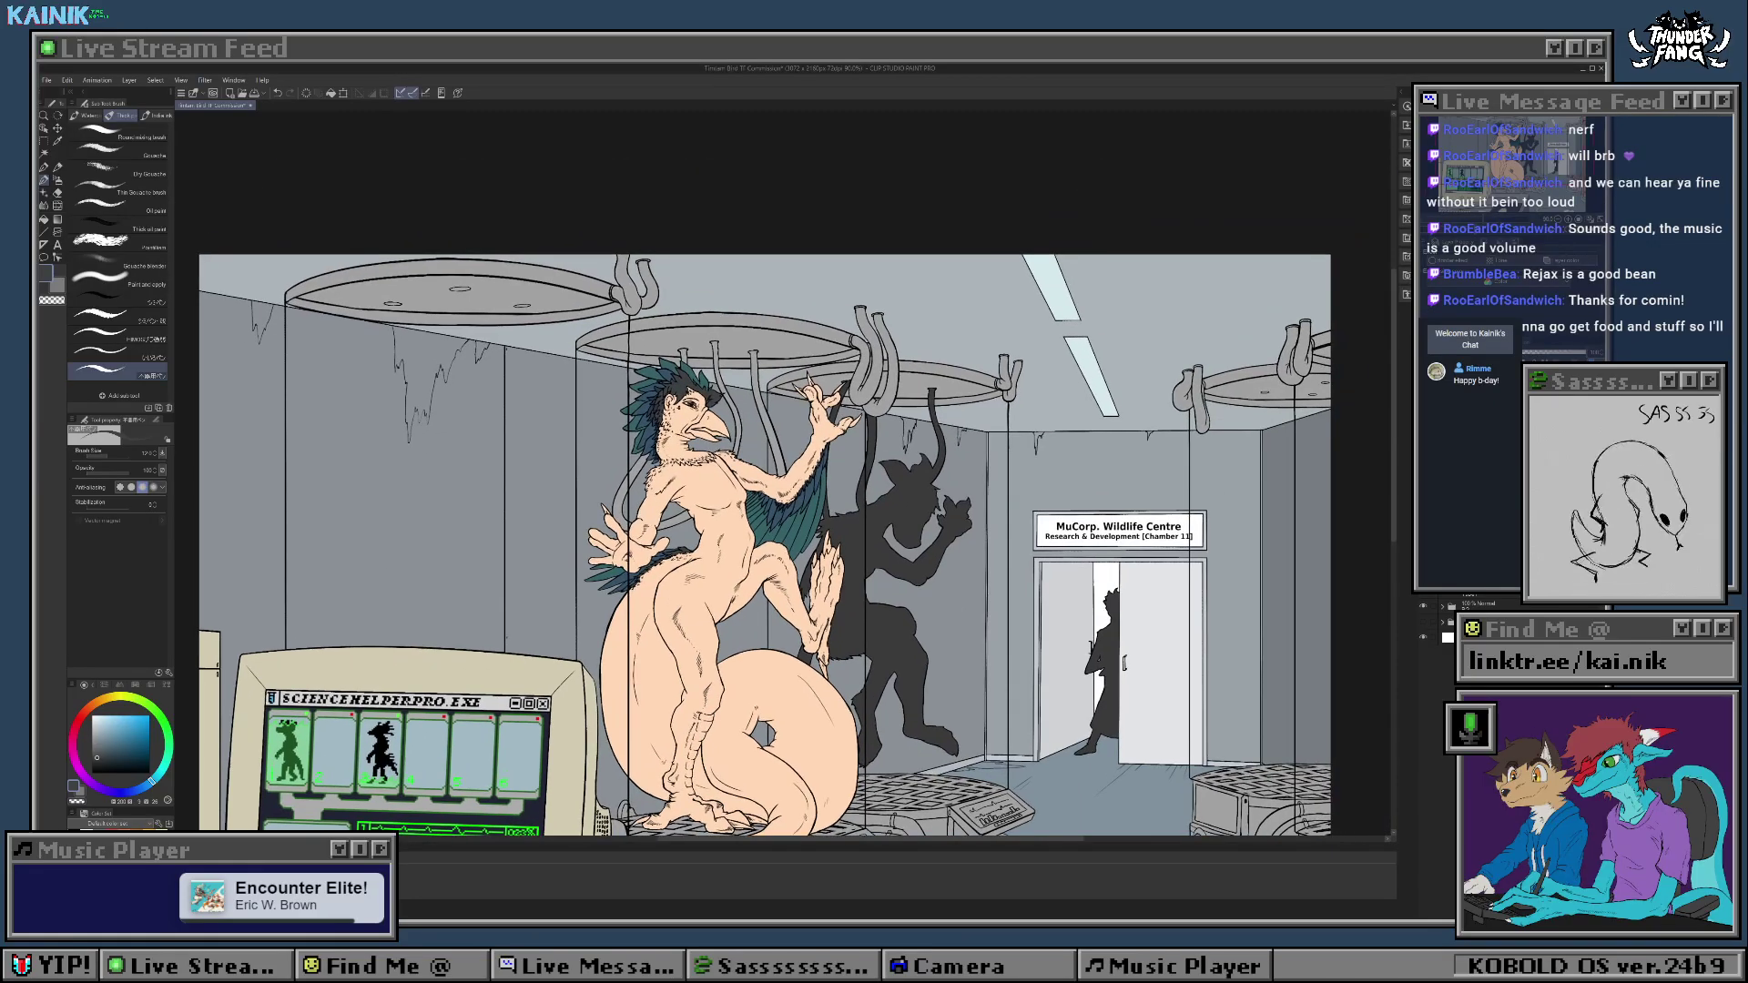
{"action": "key", "text": "alt+Tab"}
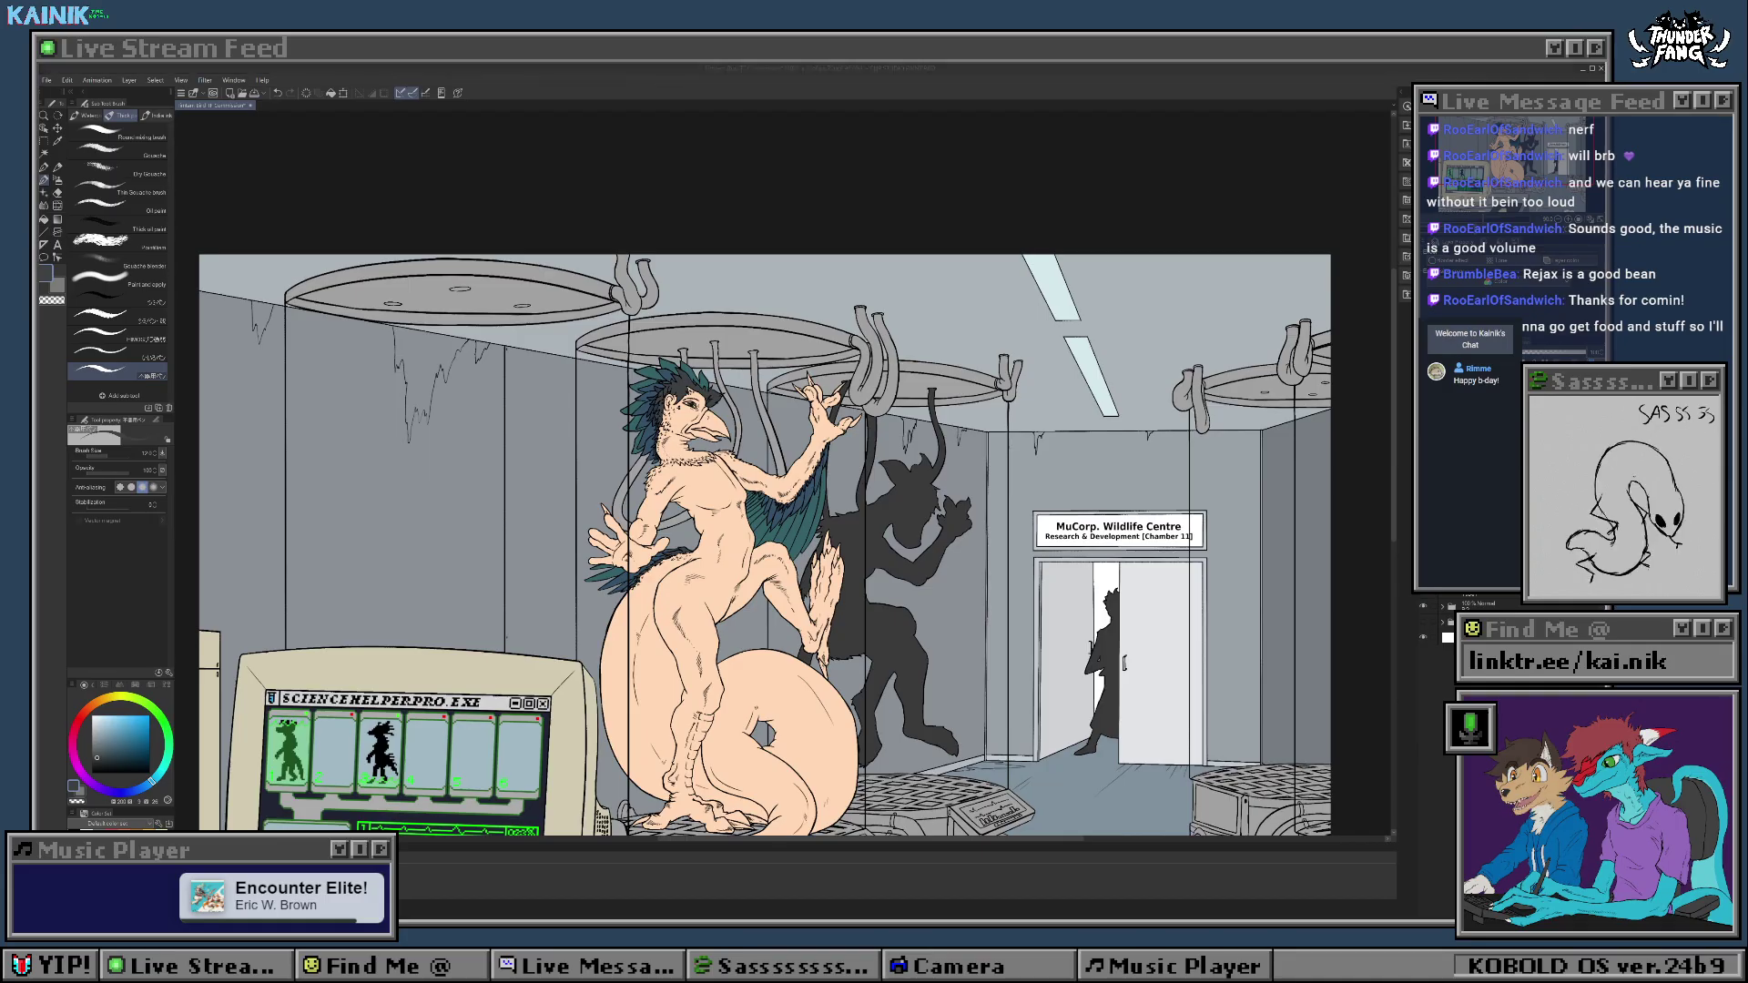
Step: Select the upper and lower beak and fill both parts with a light, bright yellow
{"action": "scroll", "coordinate": [698, 412], "scroll_direction": "up", "scroll_amount": 7}
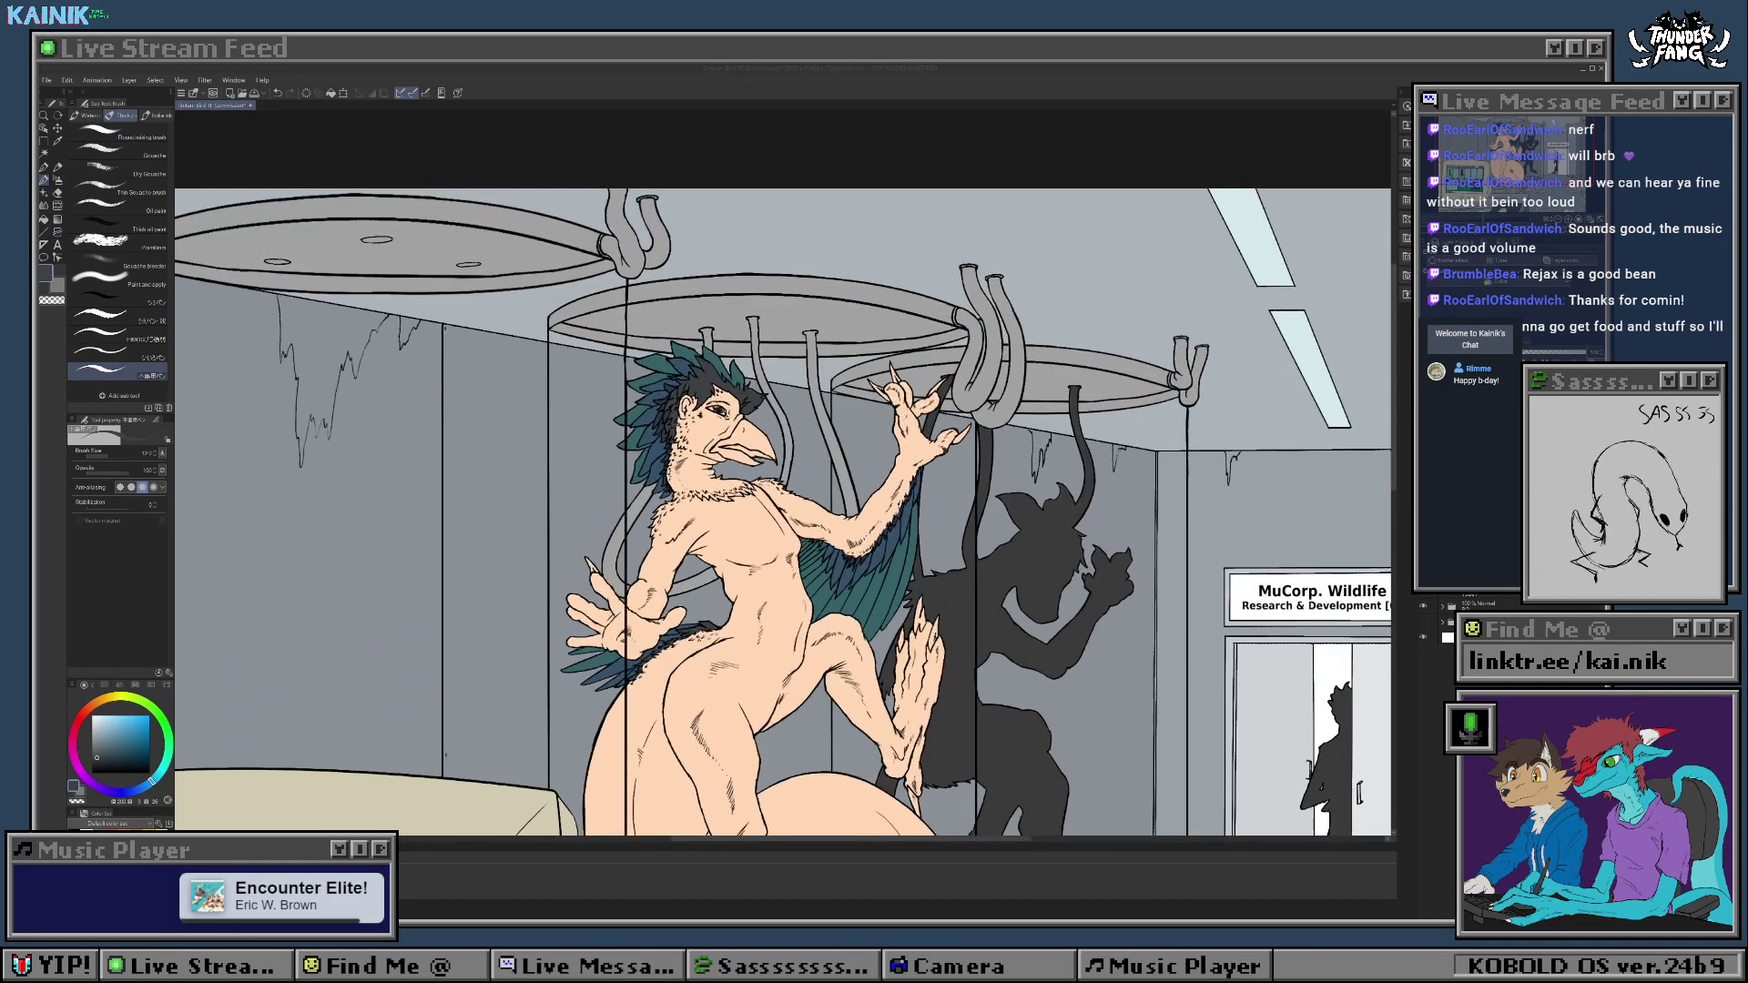
{"action": "scroll", "coordinate": [694, 411], "scroll_direction": "up", "scroll_amount": 4}
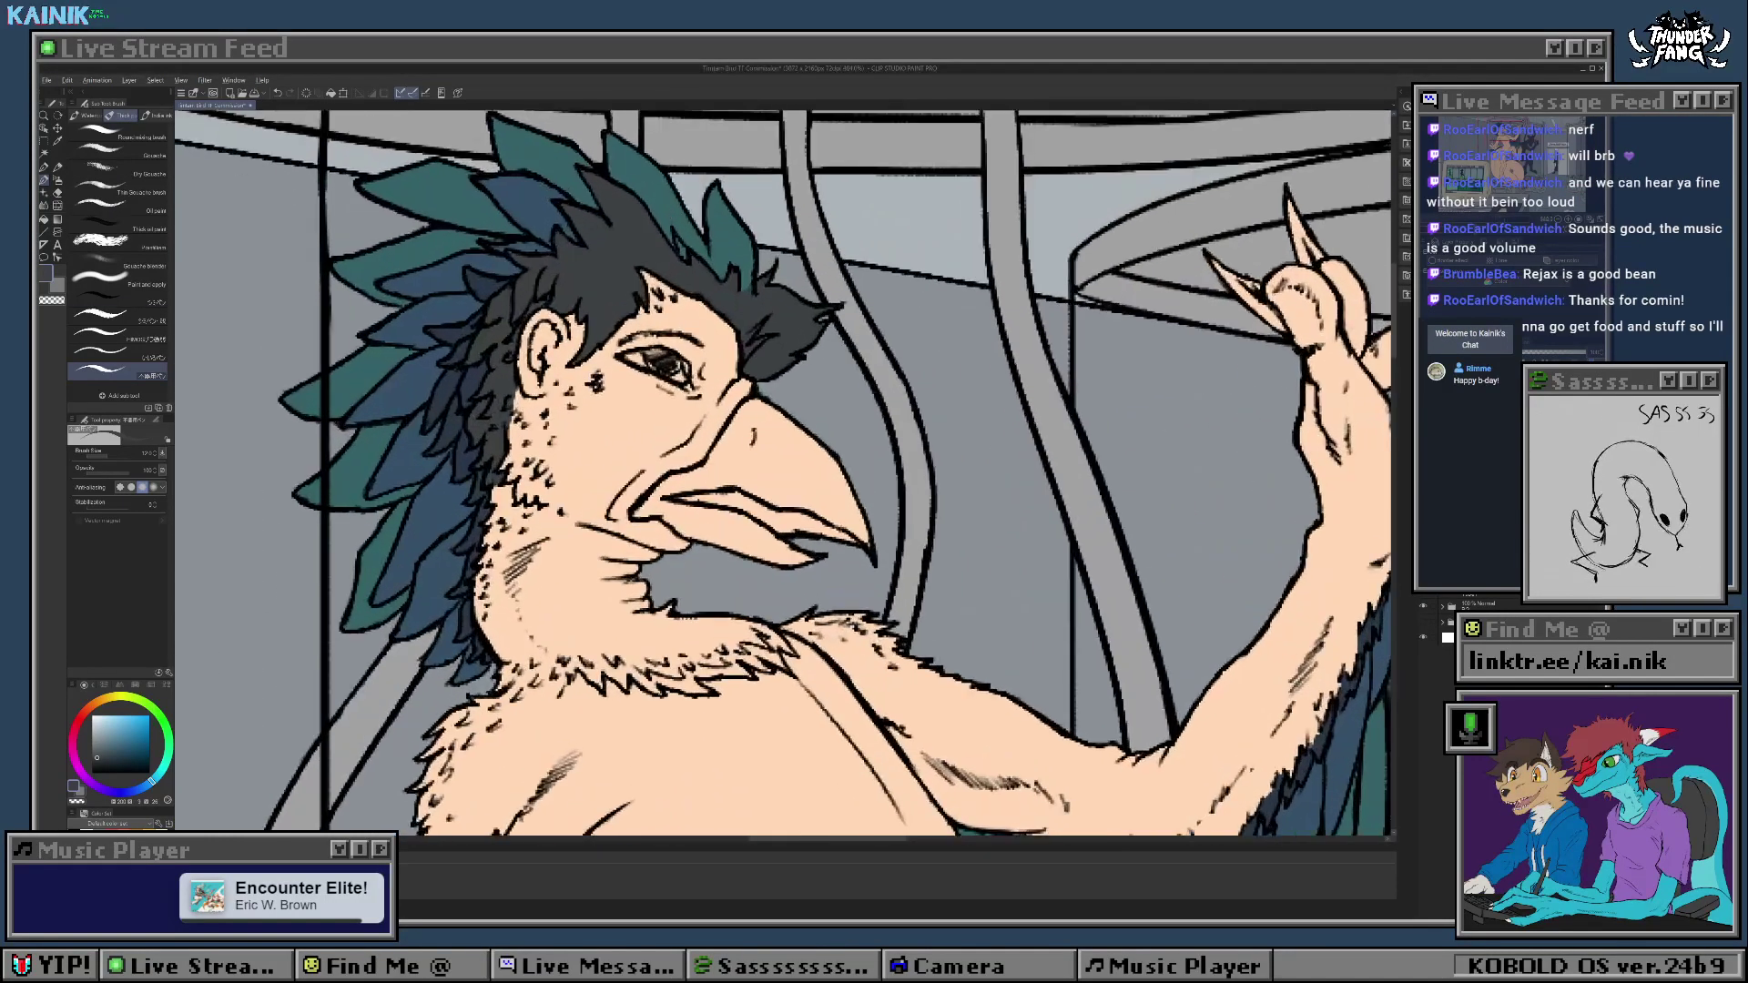
{"action": "key", "text": "w"}
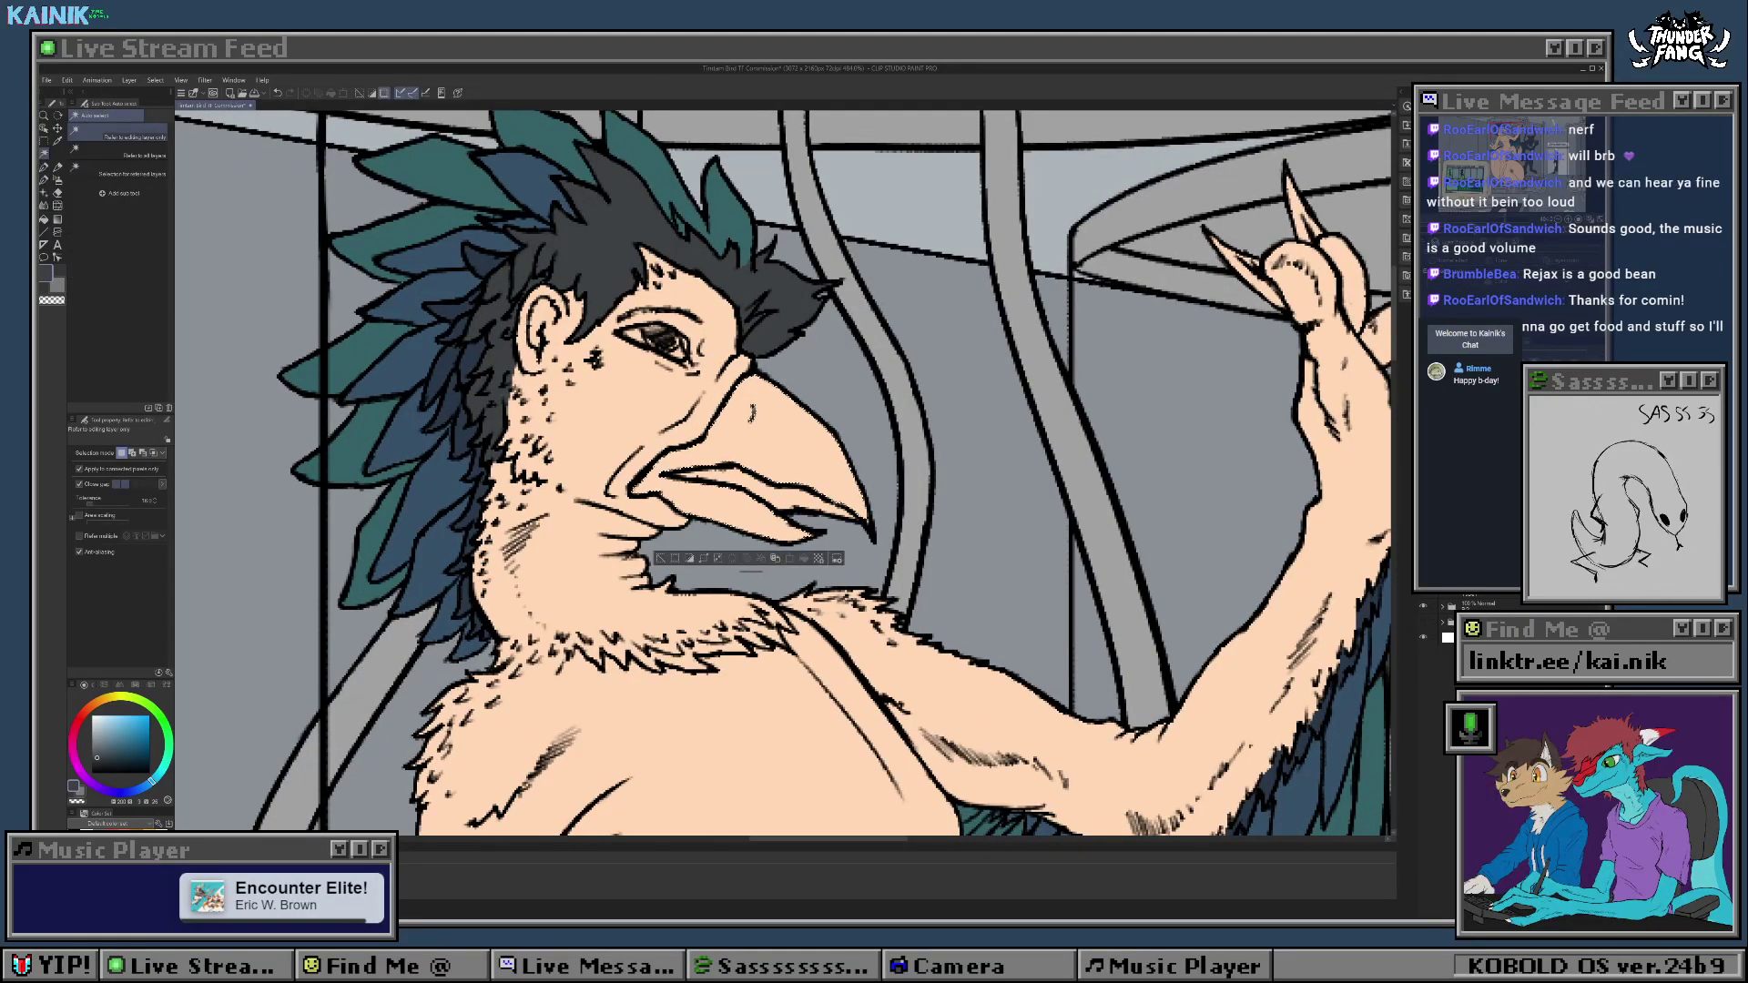
{"action": "left_click", "coordinate": [704, 558]}
{"action": "key", "text": "Return"}
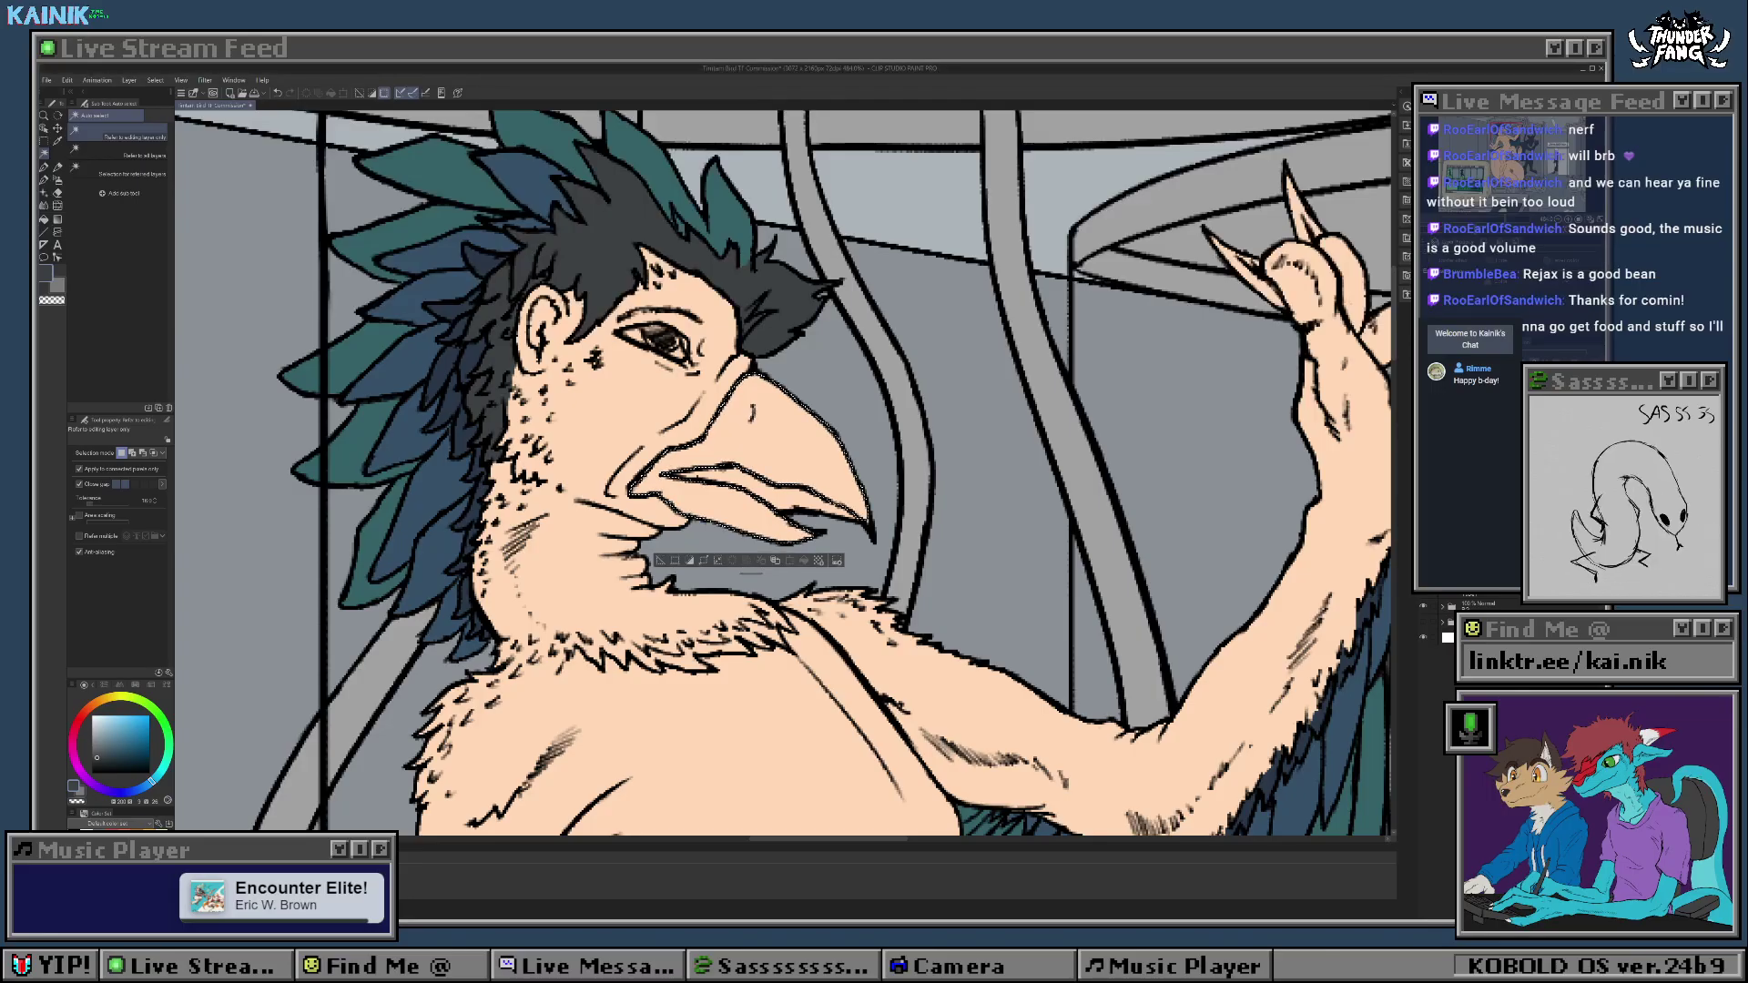
{"action": "left_click_drag", "start_coordinate": [123, 696], "coordinate": [114, 727]}
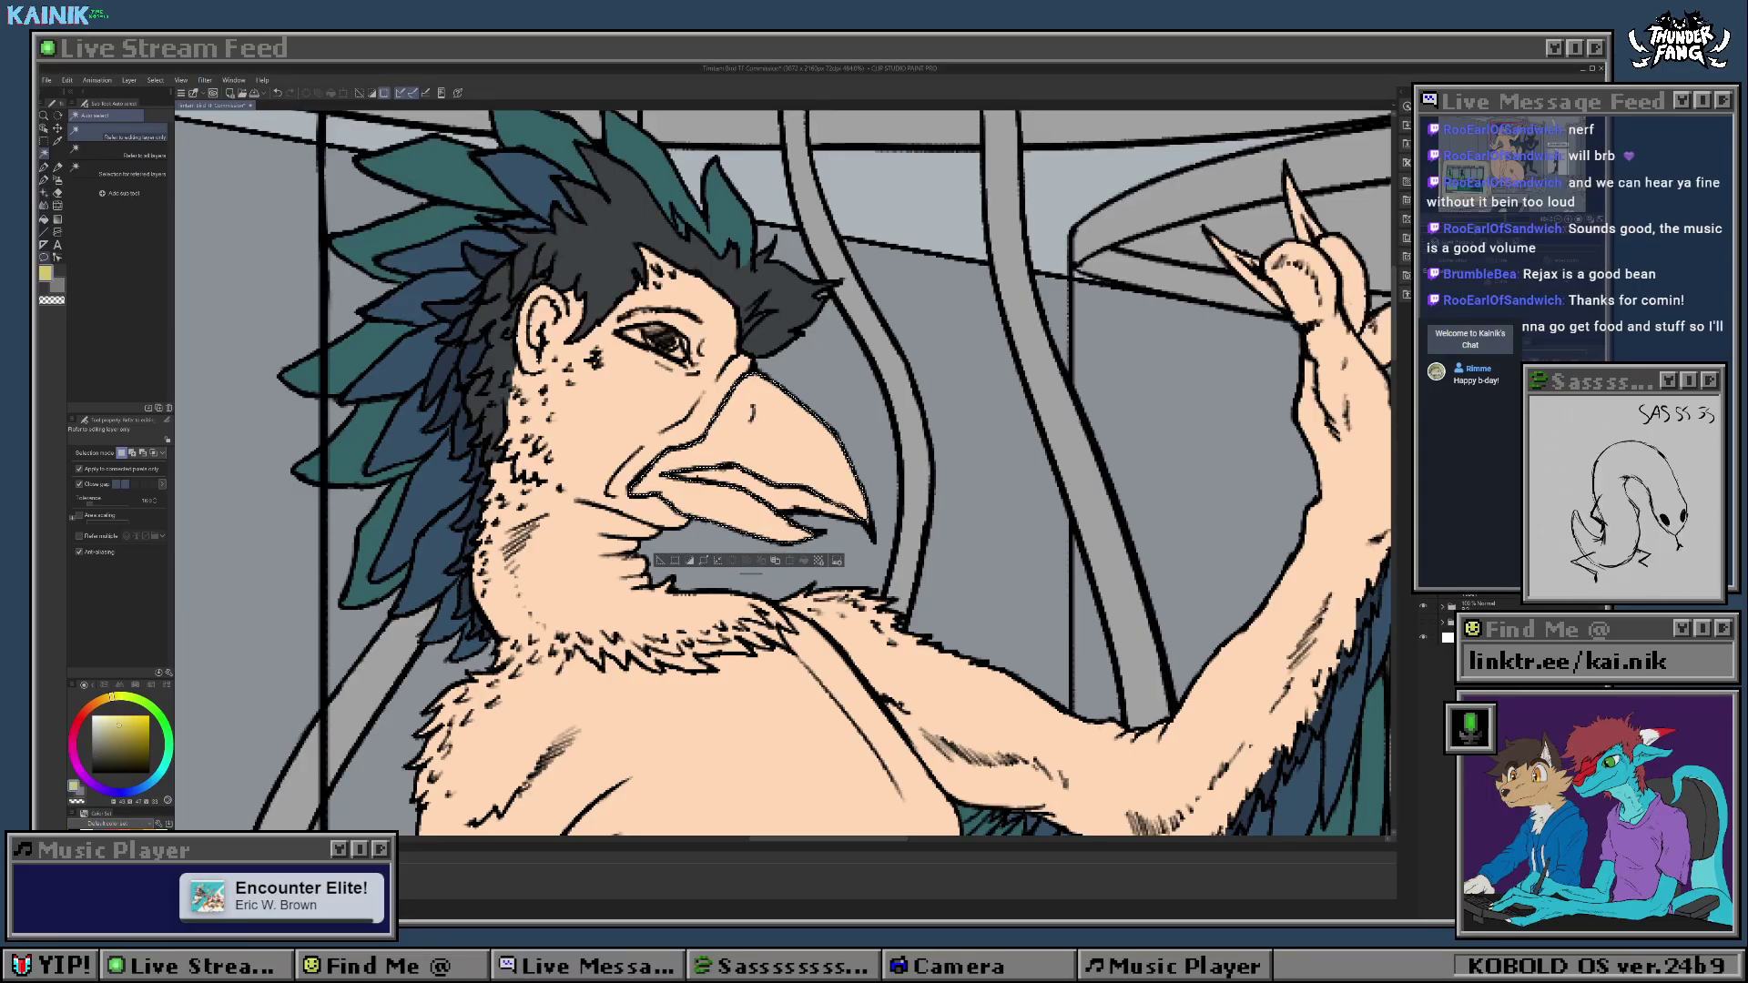
{"action": "key", "text": "g"}
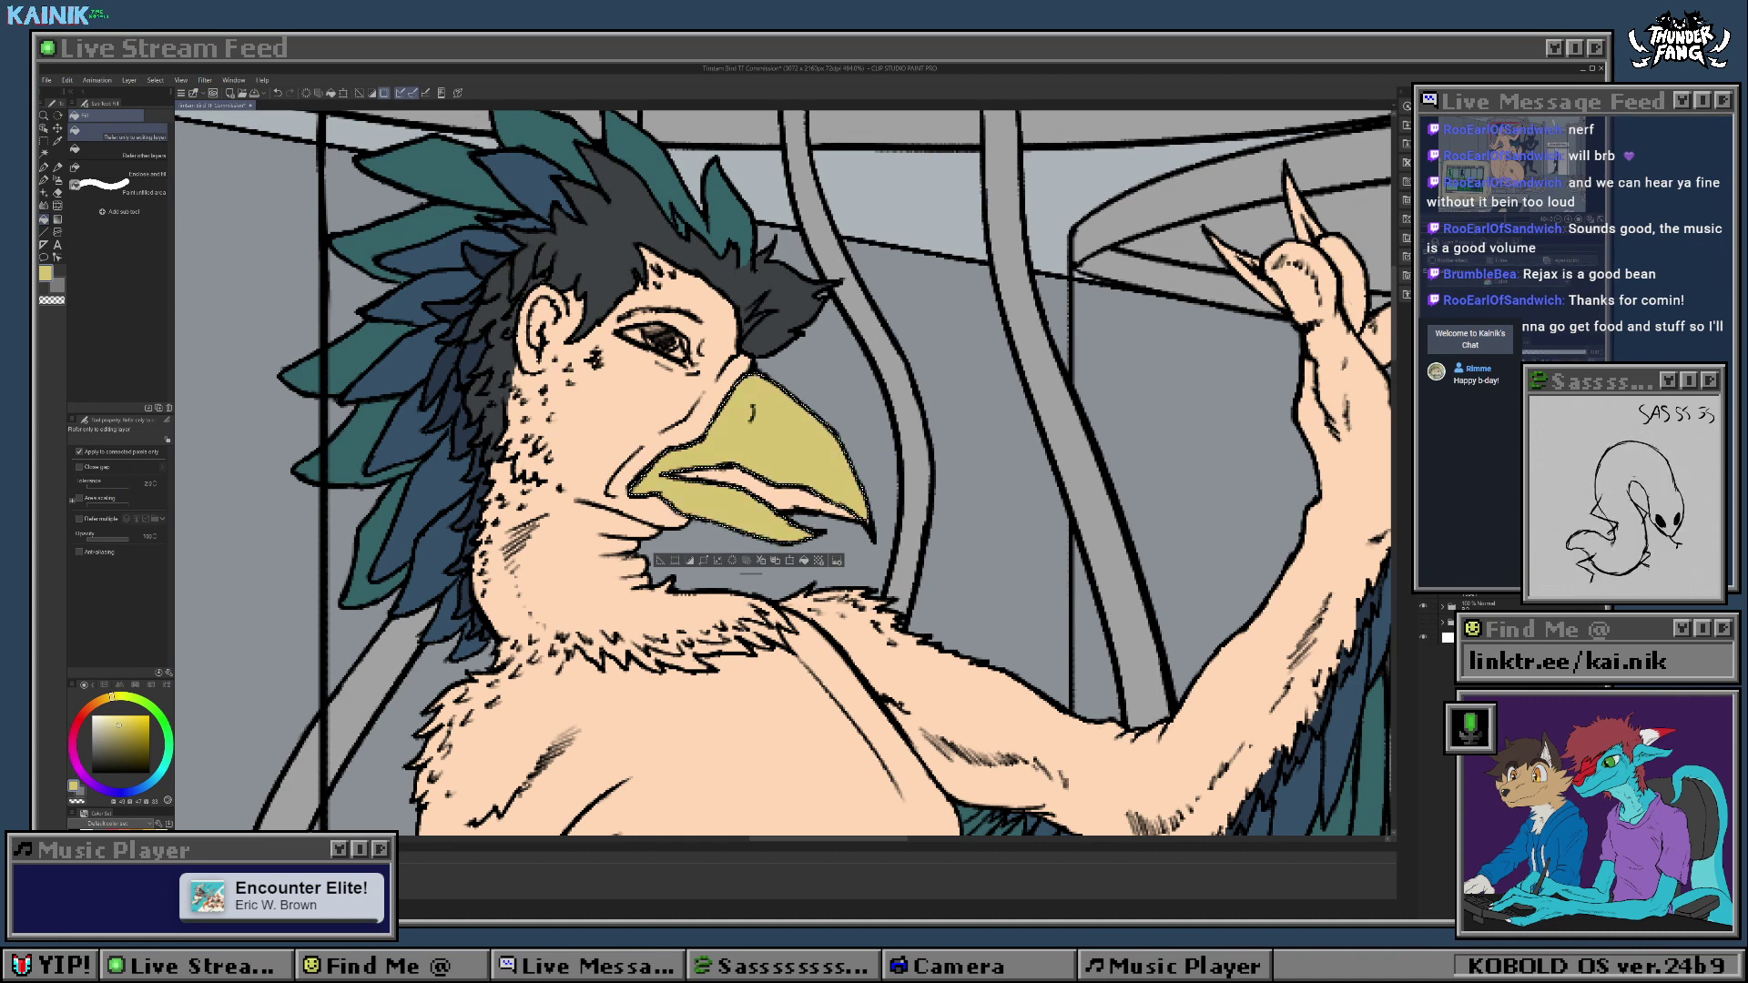
{"action": "left_click_drag", "start_coordinate": [116, 696], "coordinate": [116, 697]}
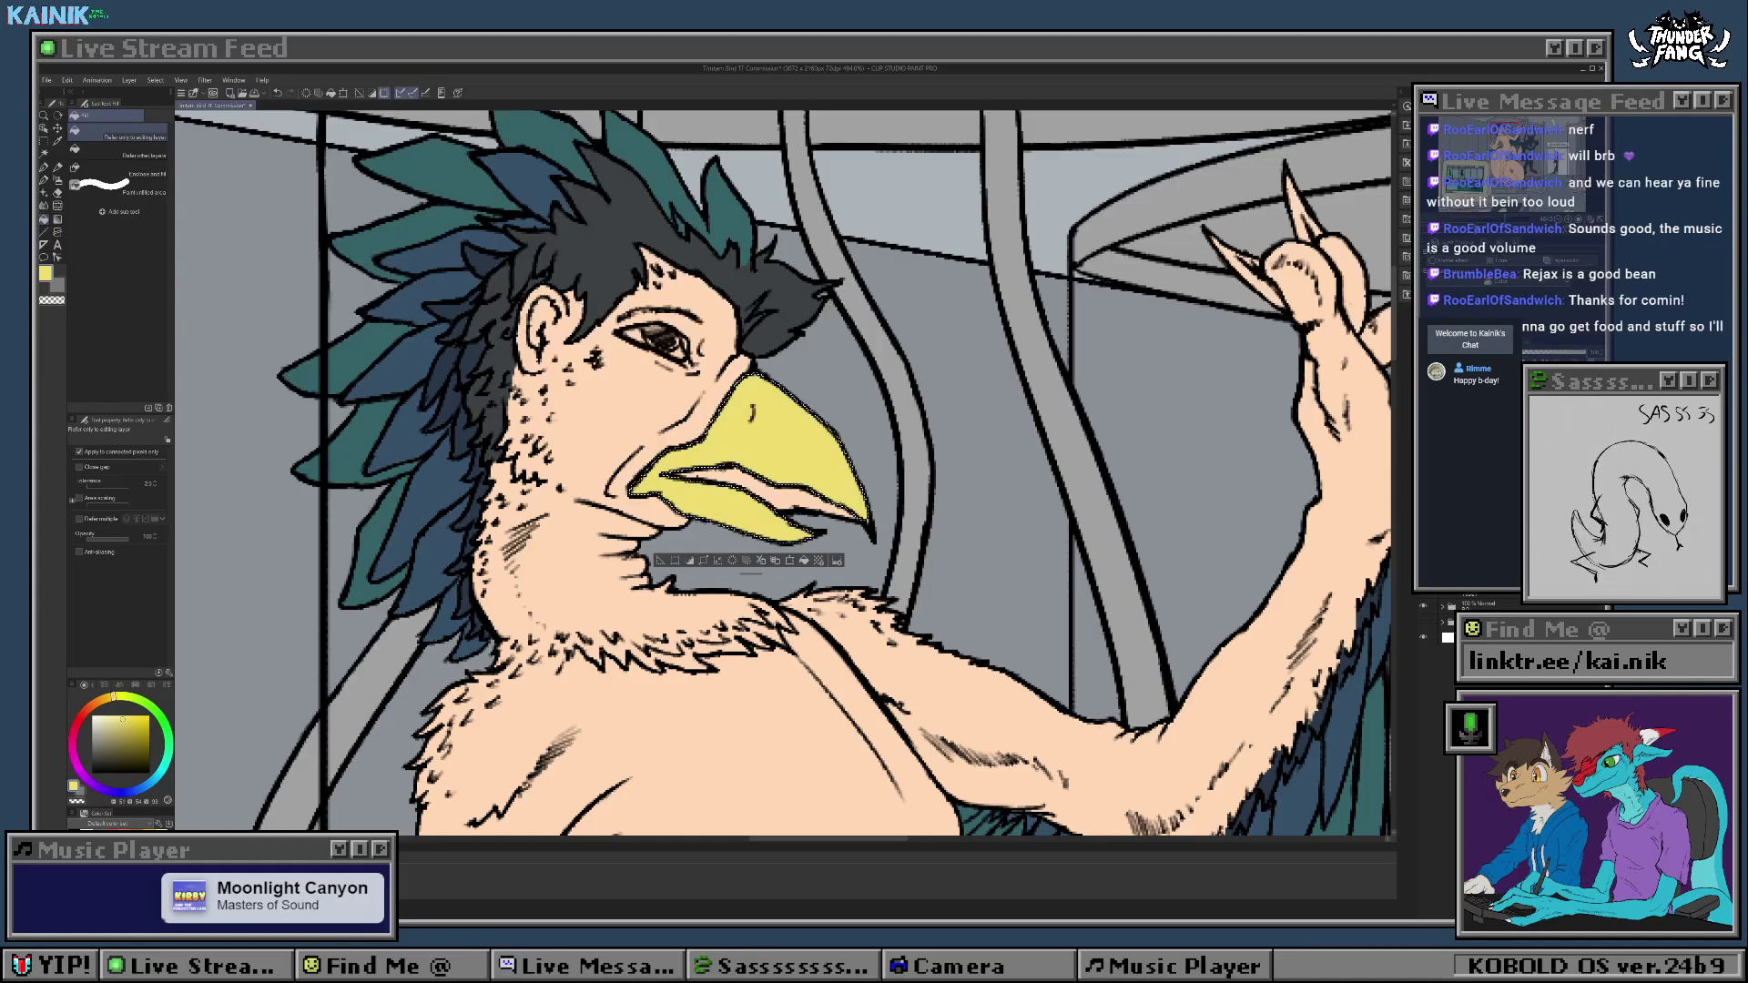
Step: Pick a dark, muted reddish brown and fill the inside of the open beak with it
{"action": "scroll", "coordinate": [842, 524], "scroll_direction": "up", "scroll_amount": 3}
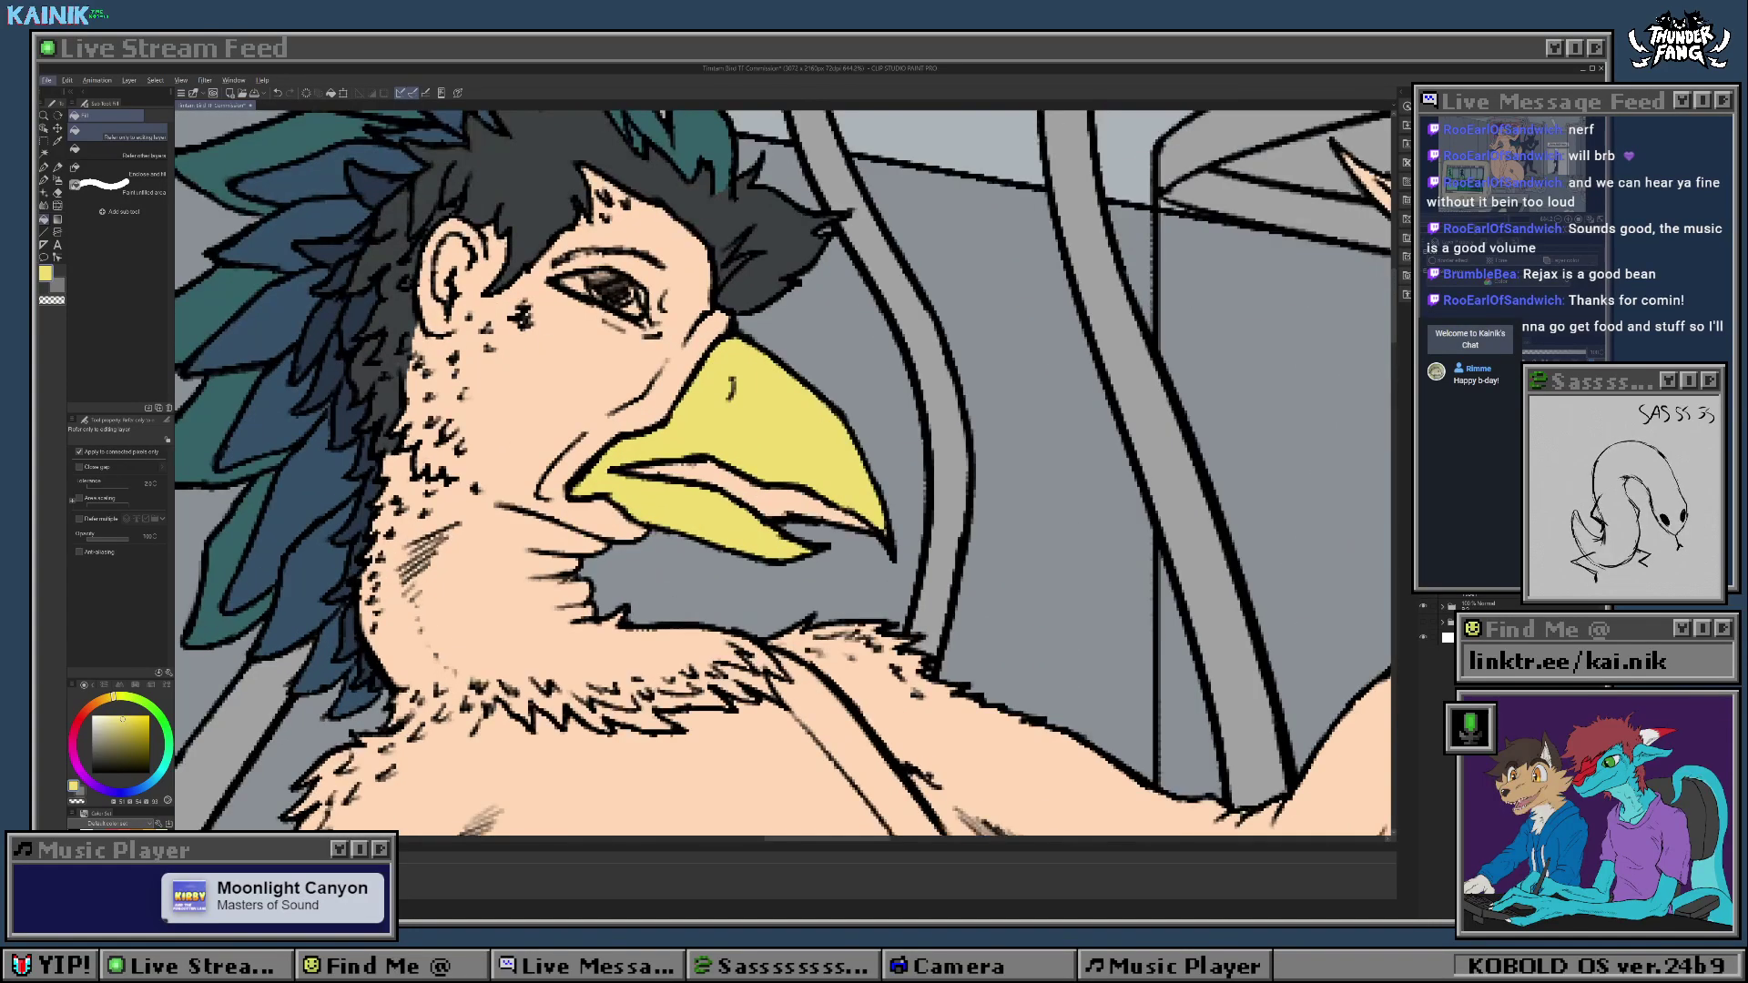
{"action": "left_click_drag", "start_coordinate": [842, 524], "coordinate": [818, 620]}
{"action": "key", "text": "b"}
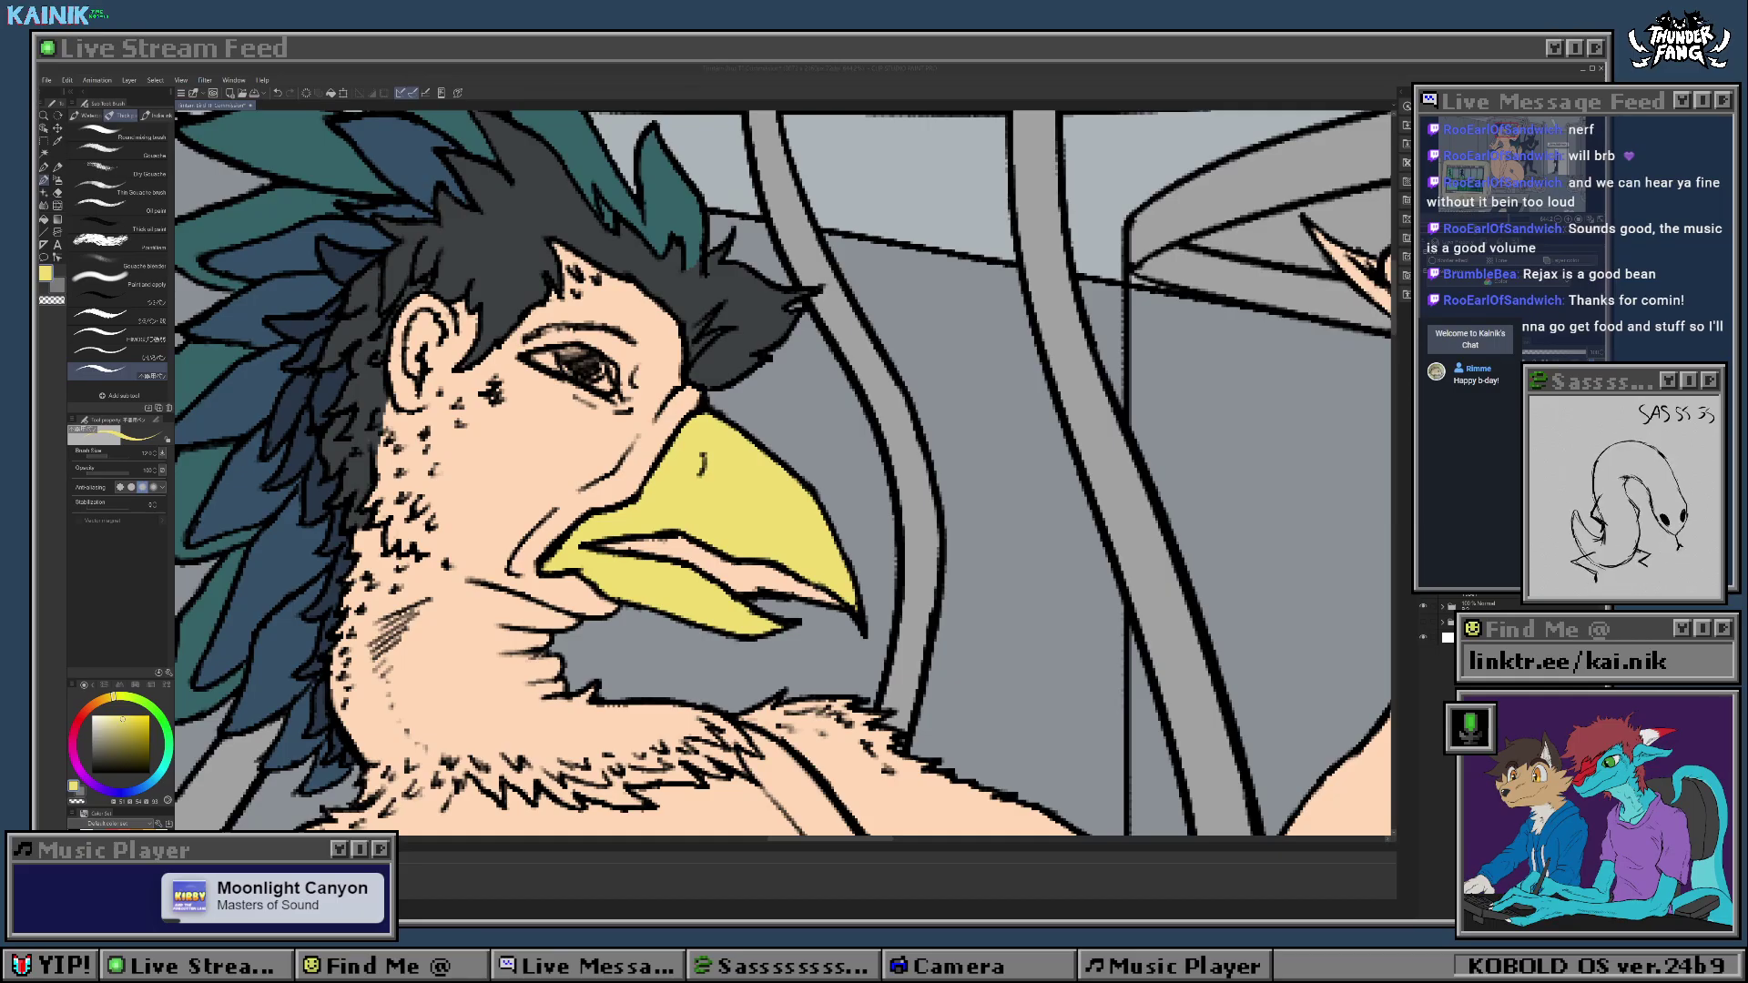
{"action": "left_click", "coordinate": [78, 720]}
{"action": "left_click", "coordinate": [109, 753]}
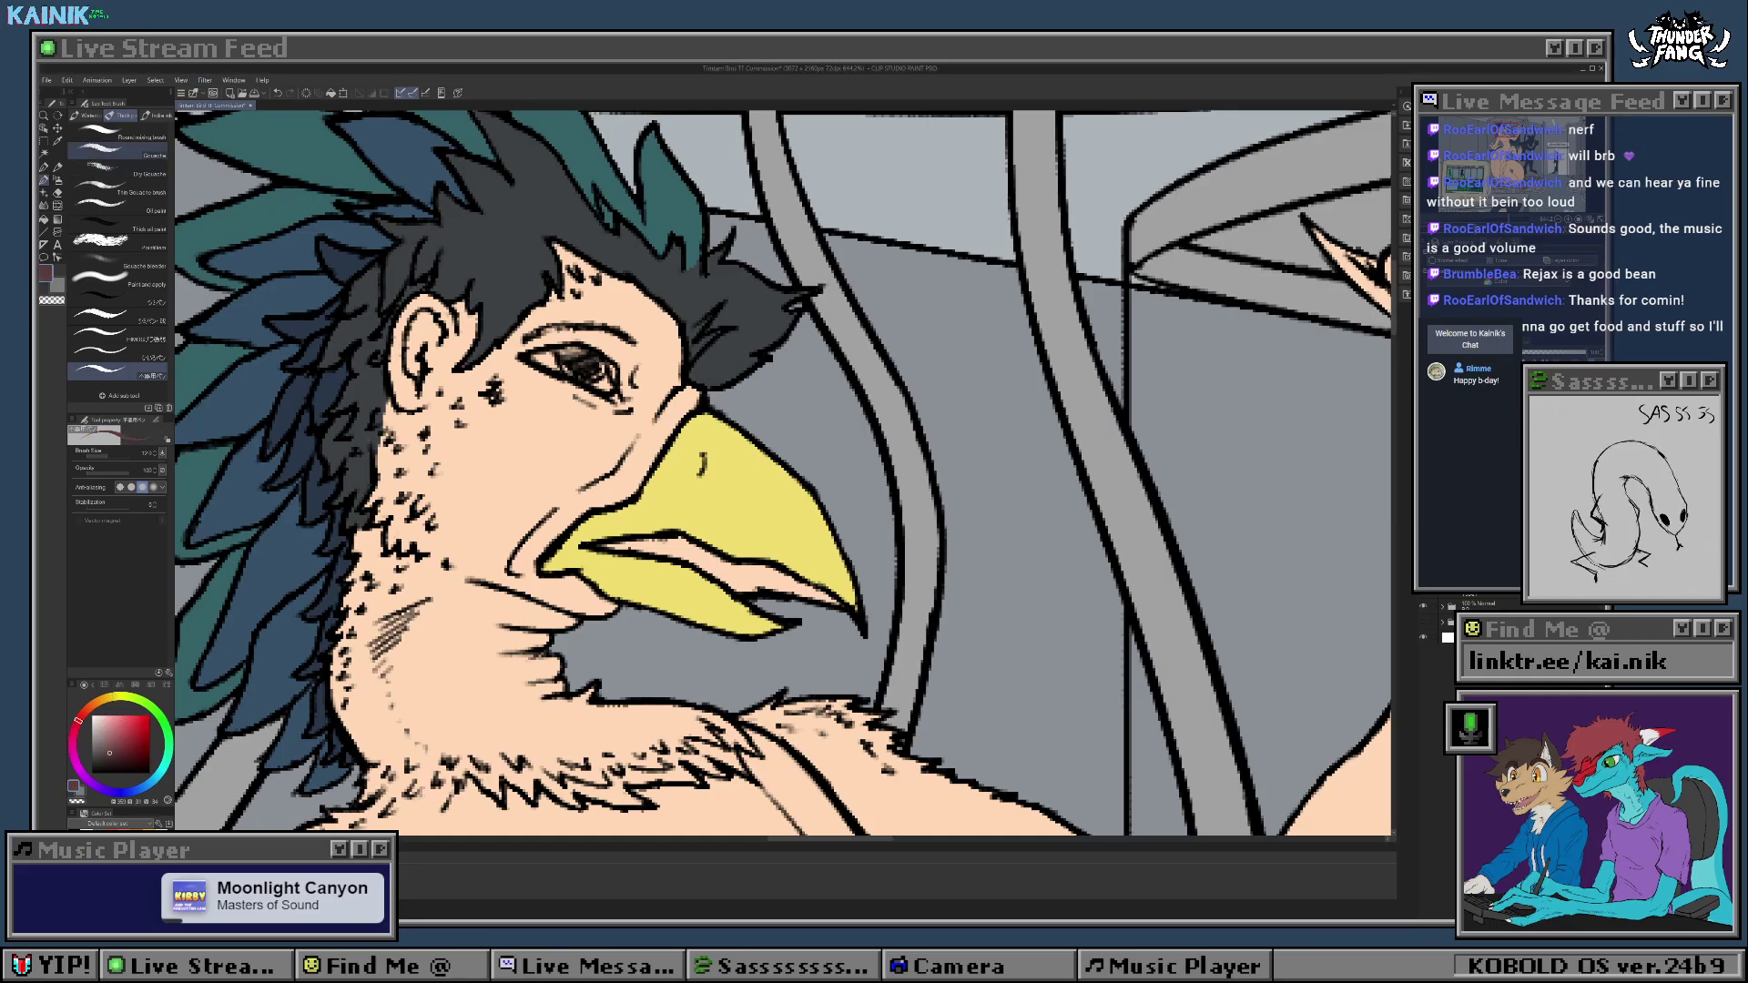
{"action": "left_click", "coordinate": [44, 154]}
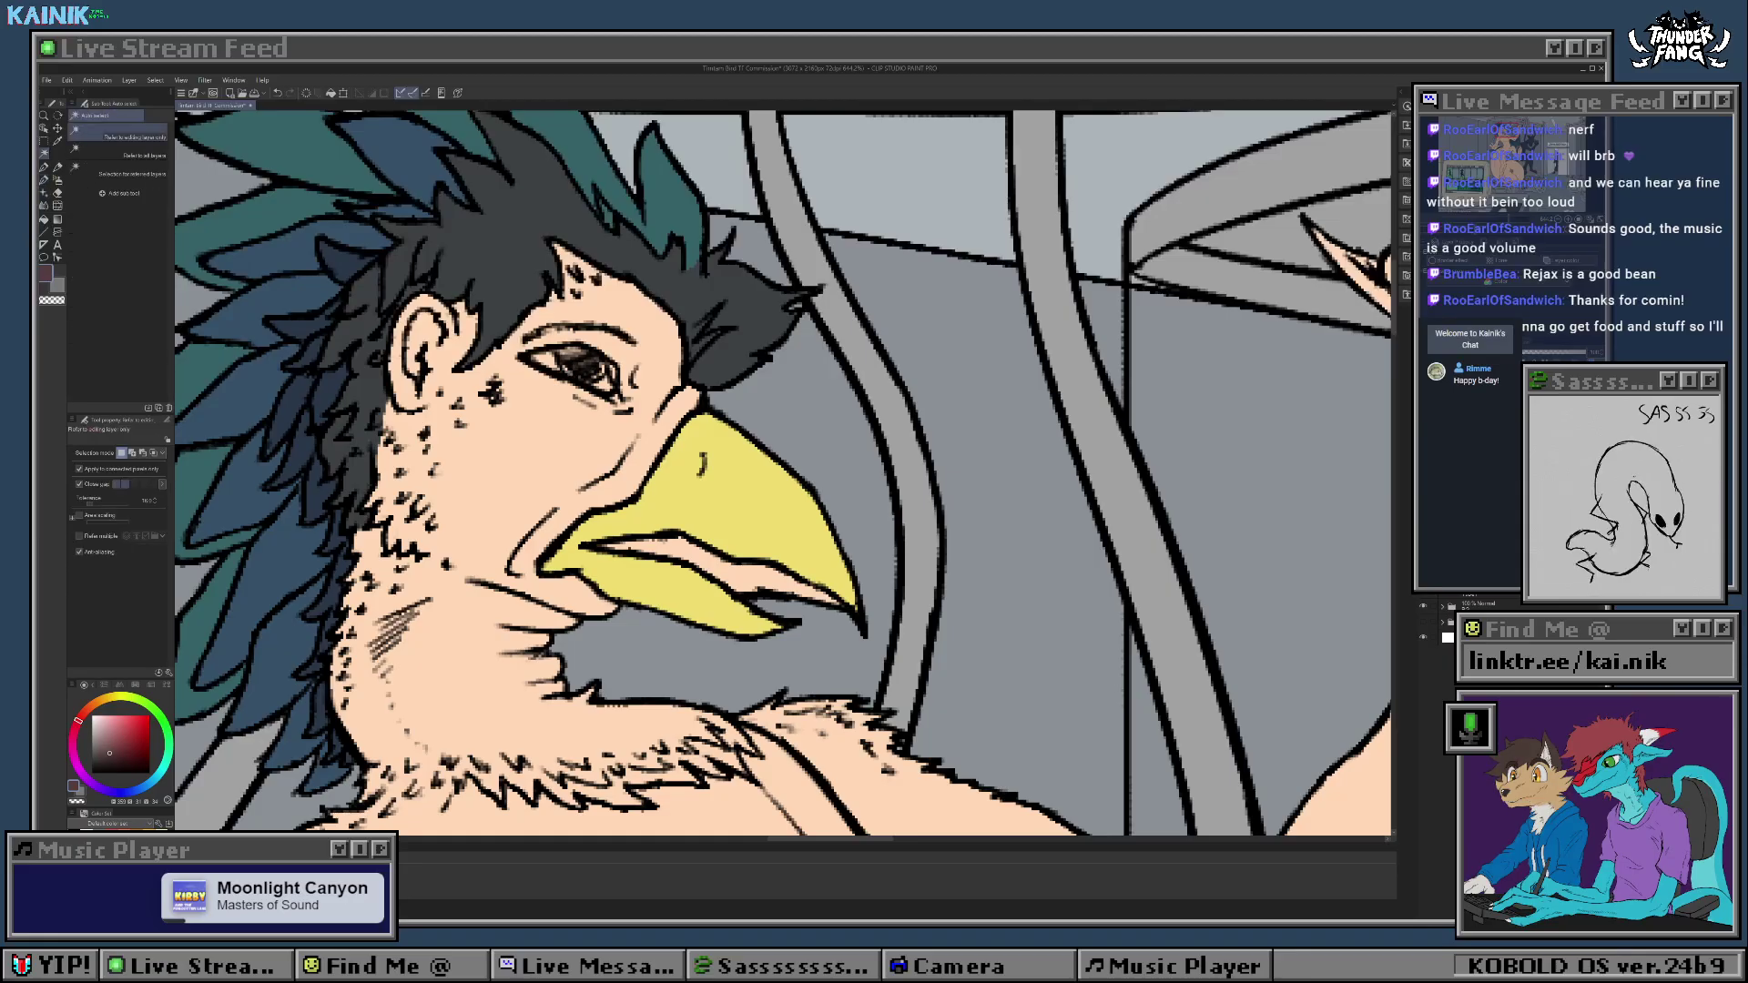
{"action": "key", "text": "g"}
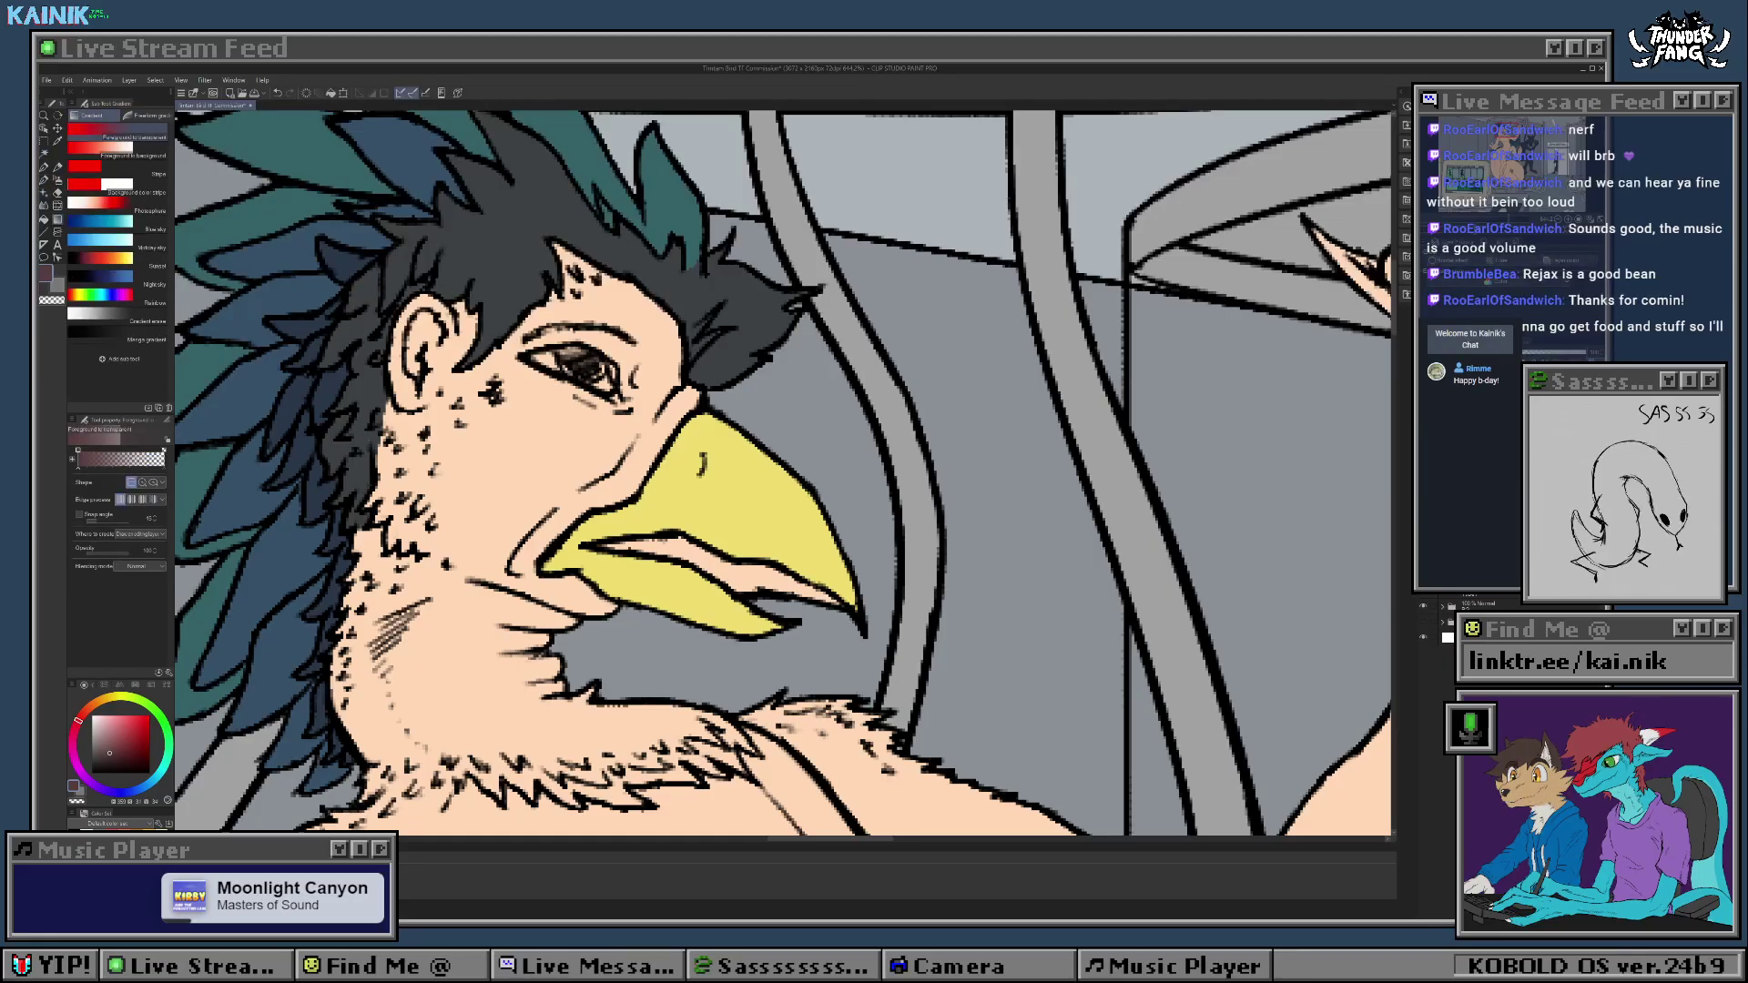
{"action": "key", "text": "g"}
{"action": "left_click", "coordinate": [748, 577]}
{"action": "scroll", "coordinate": [712, 637], "scroll_direction": "down", "scroll_amount": 5}
{"action": "scroll", "coordinate": [613, 672], "scroll_direction": "up", "scroll_amount": 3}
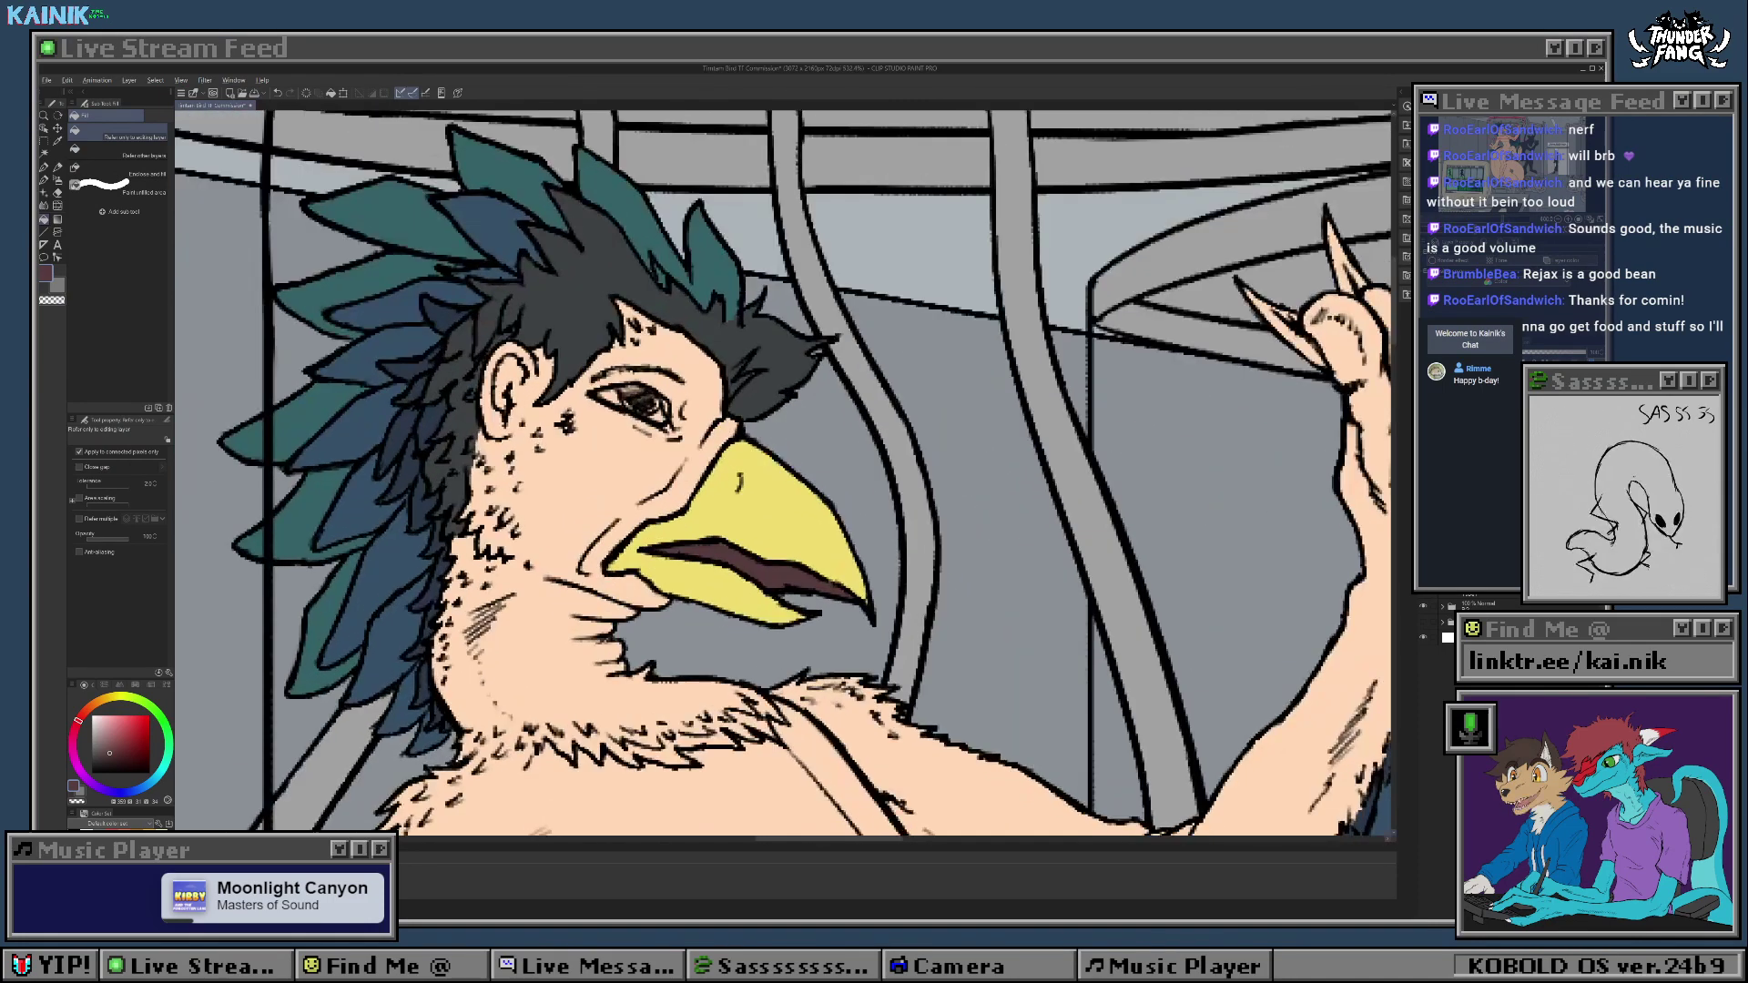
{"action": "key", "text": "alt"}
{"action": "left_click", "coordinate": [774, 574]}
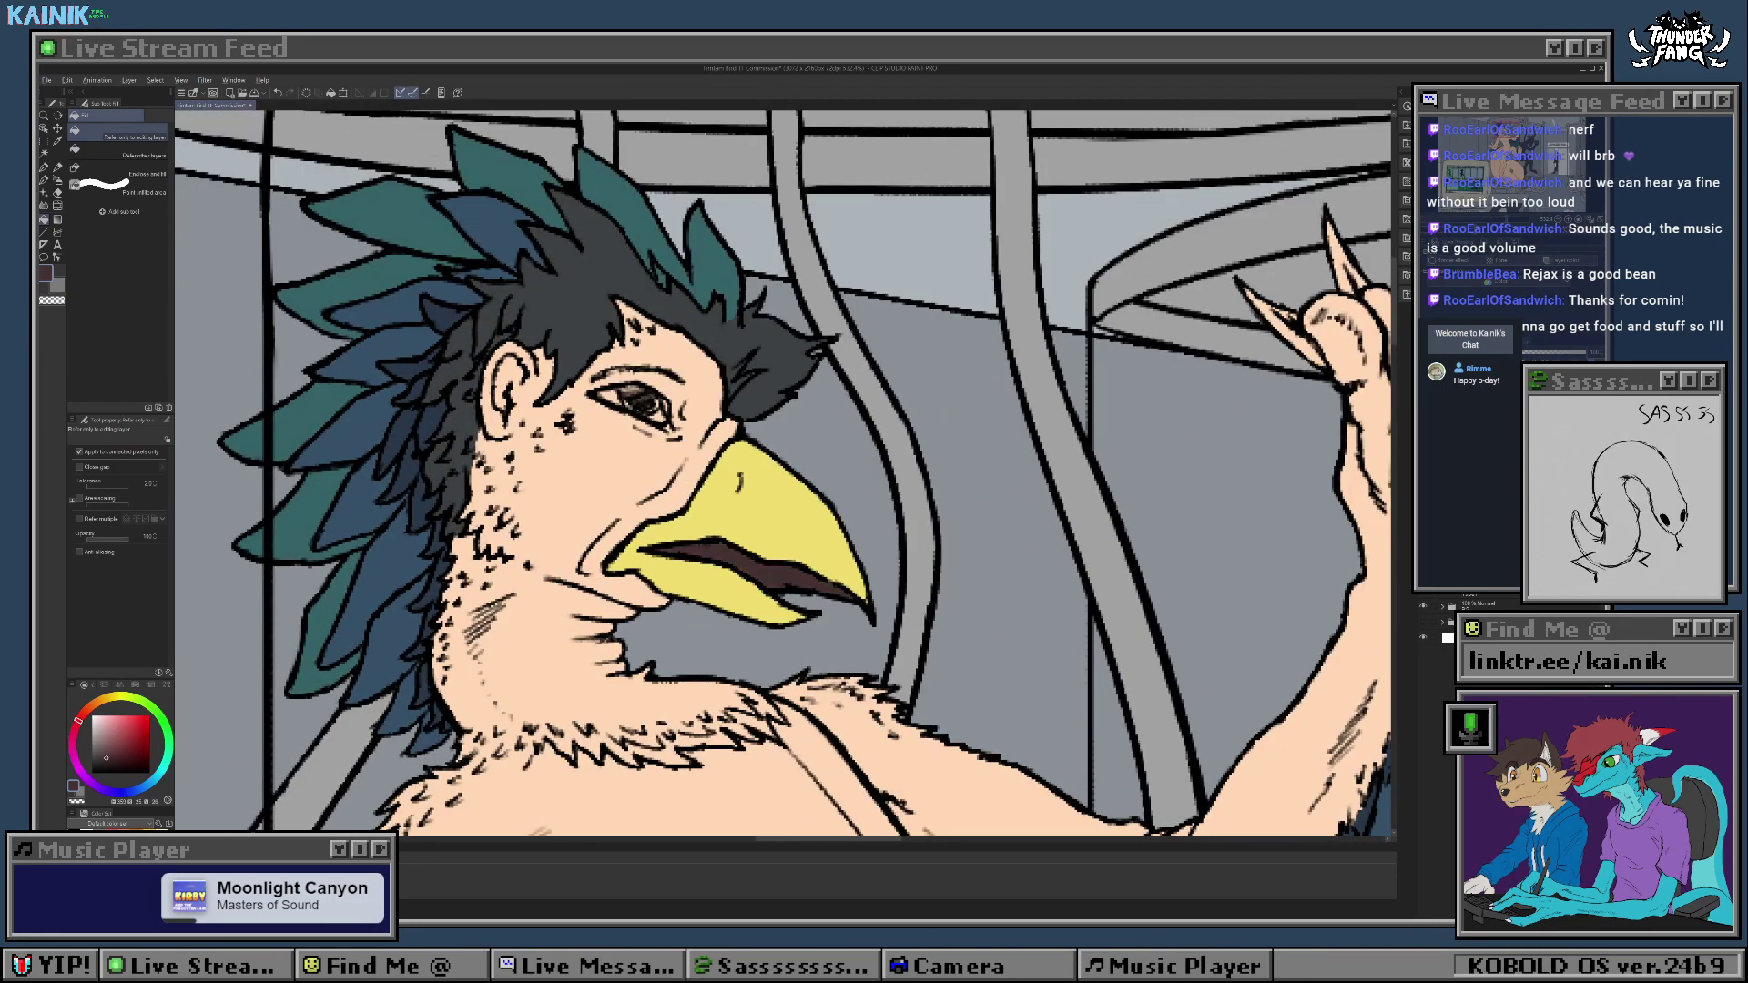
Step: Check the coloured beak and its dark interior against the whole illustration
{"action": "scroll", "coordinate": [732, 464], "scroll_direction": "down", "scroll_amount": 14}
{"action": "scroll", "coordinate": [783, 528], "scroll_direction": "down", "scroll_amount": 2}
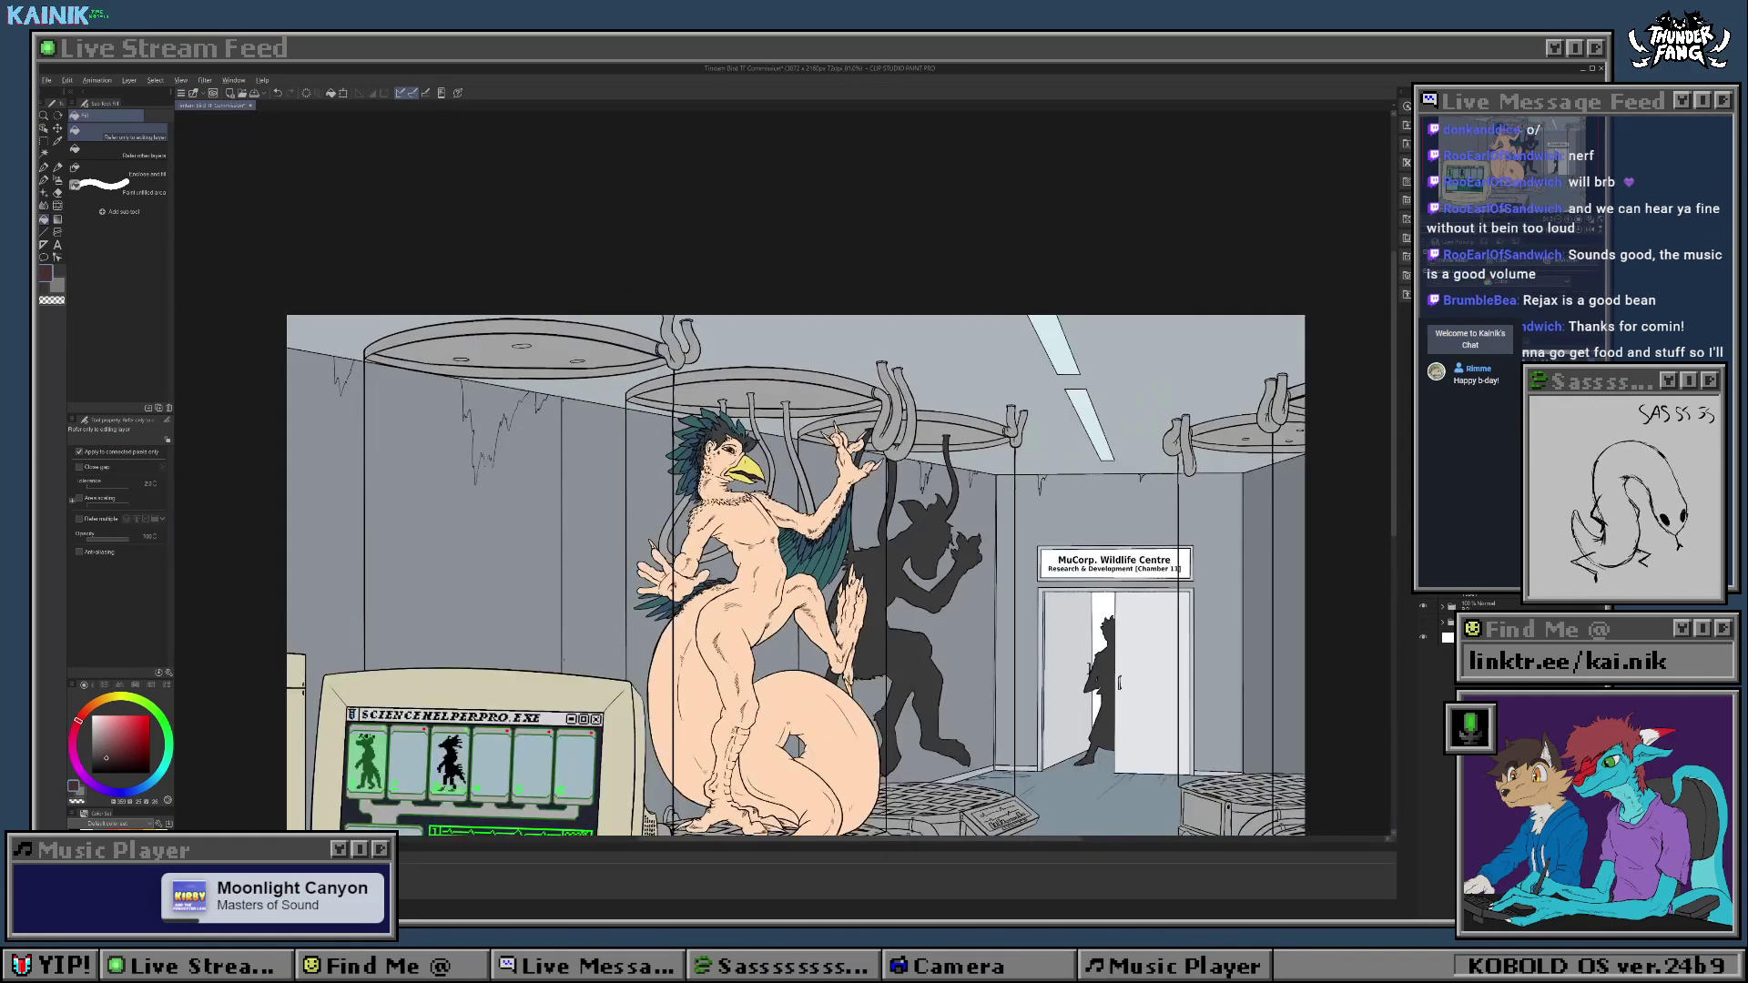
{"action": "scroll", "coordinate": [764, 483], "scroll_direction": "up", "scroll_amount": 4}
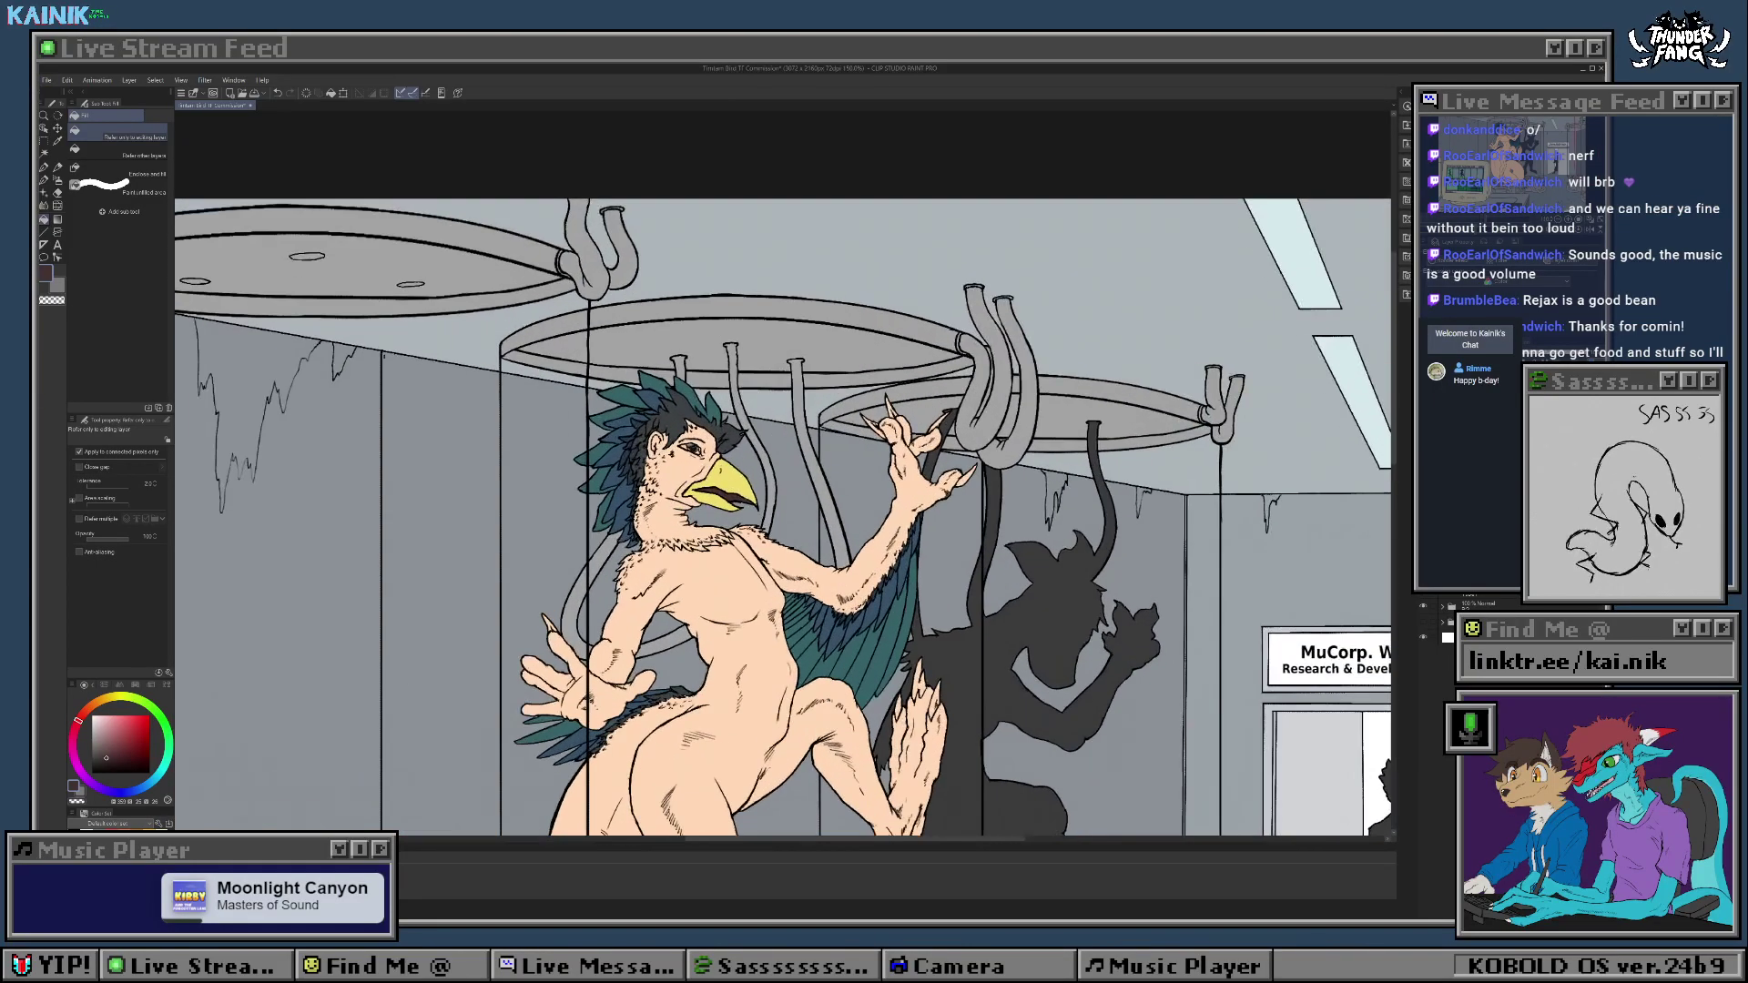
{"action": "scroll", "coordinate": [740, 501], "scroll_direction": "up", "scroll_amount": 4}
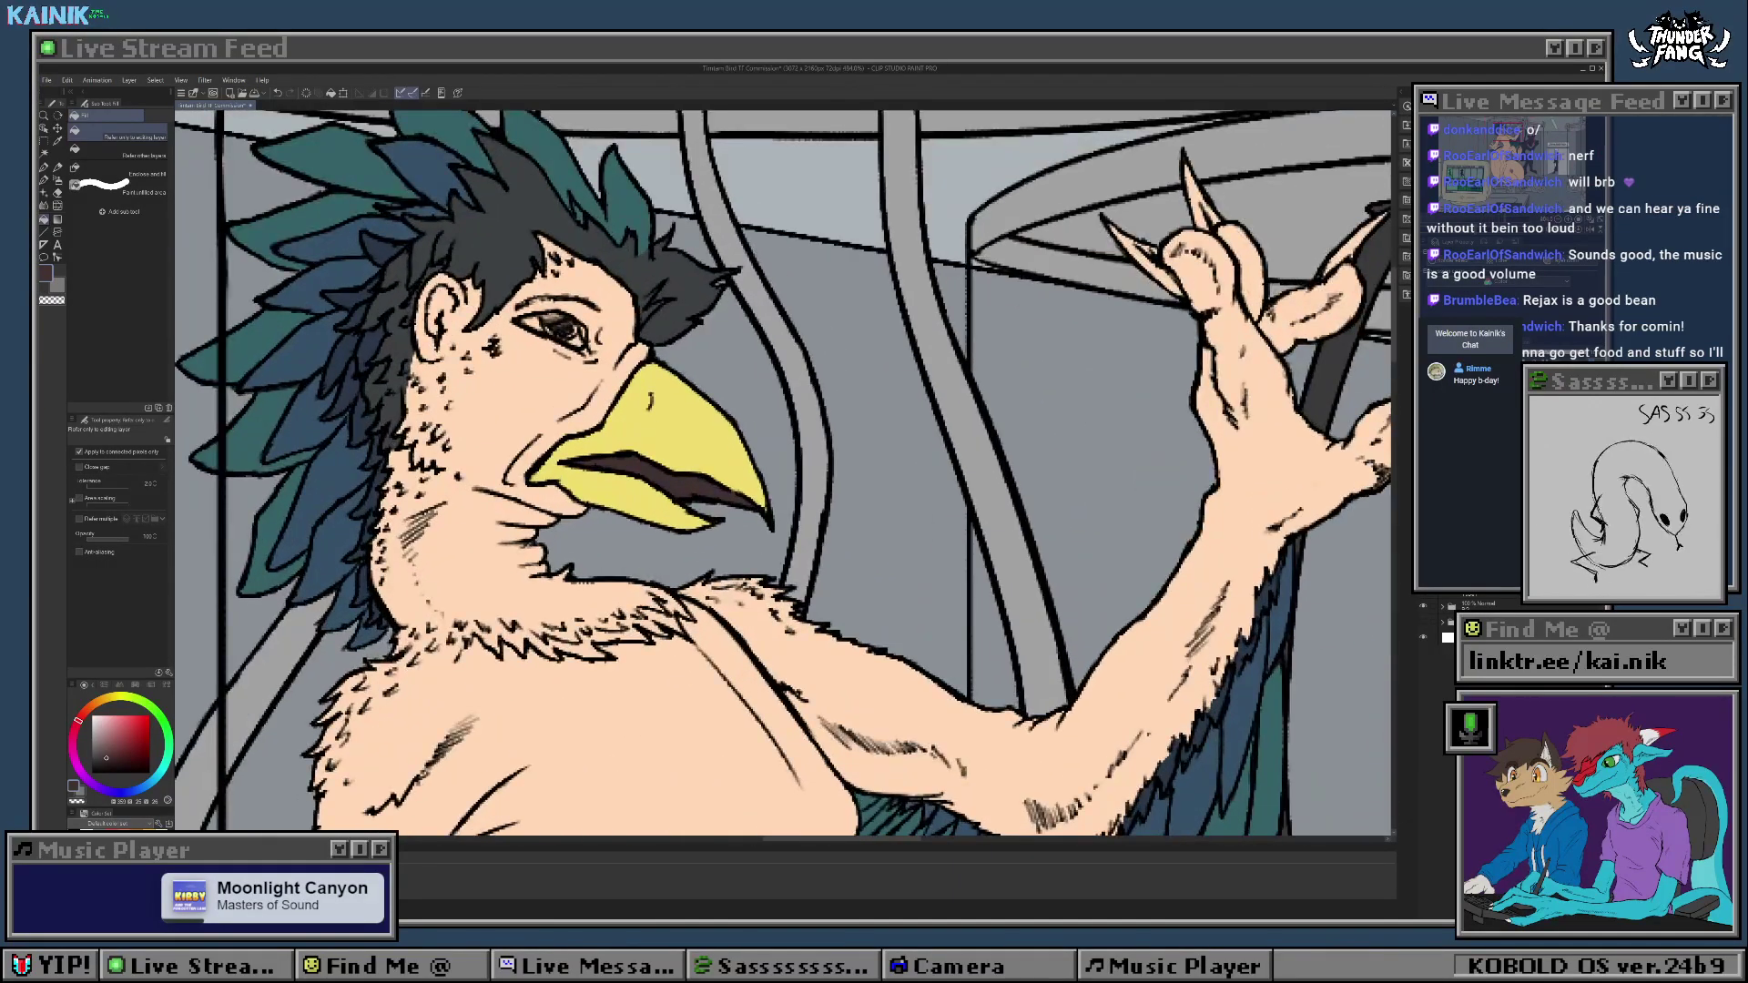
{"action": "scroll", "coordinate": [741, 501], "scroll_direction": "down", "scroll_amount": 8}
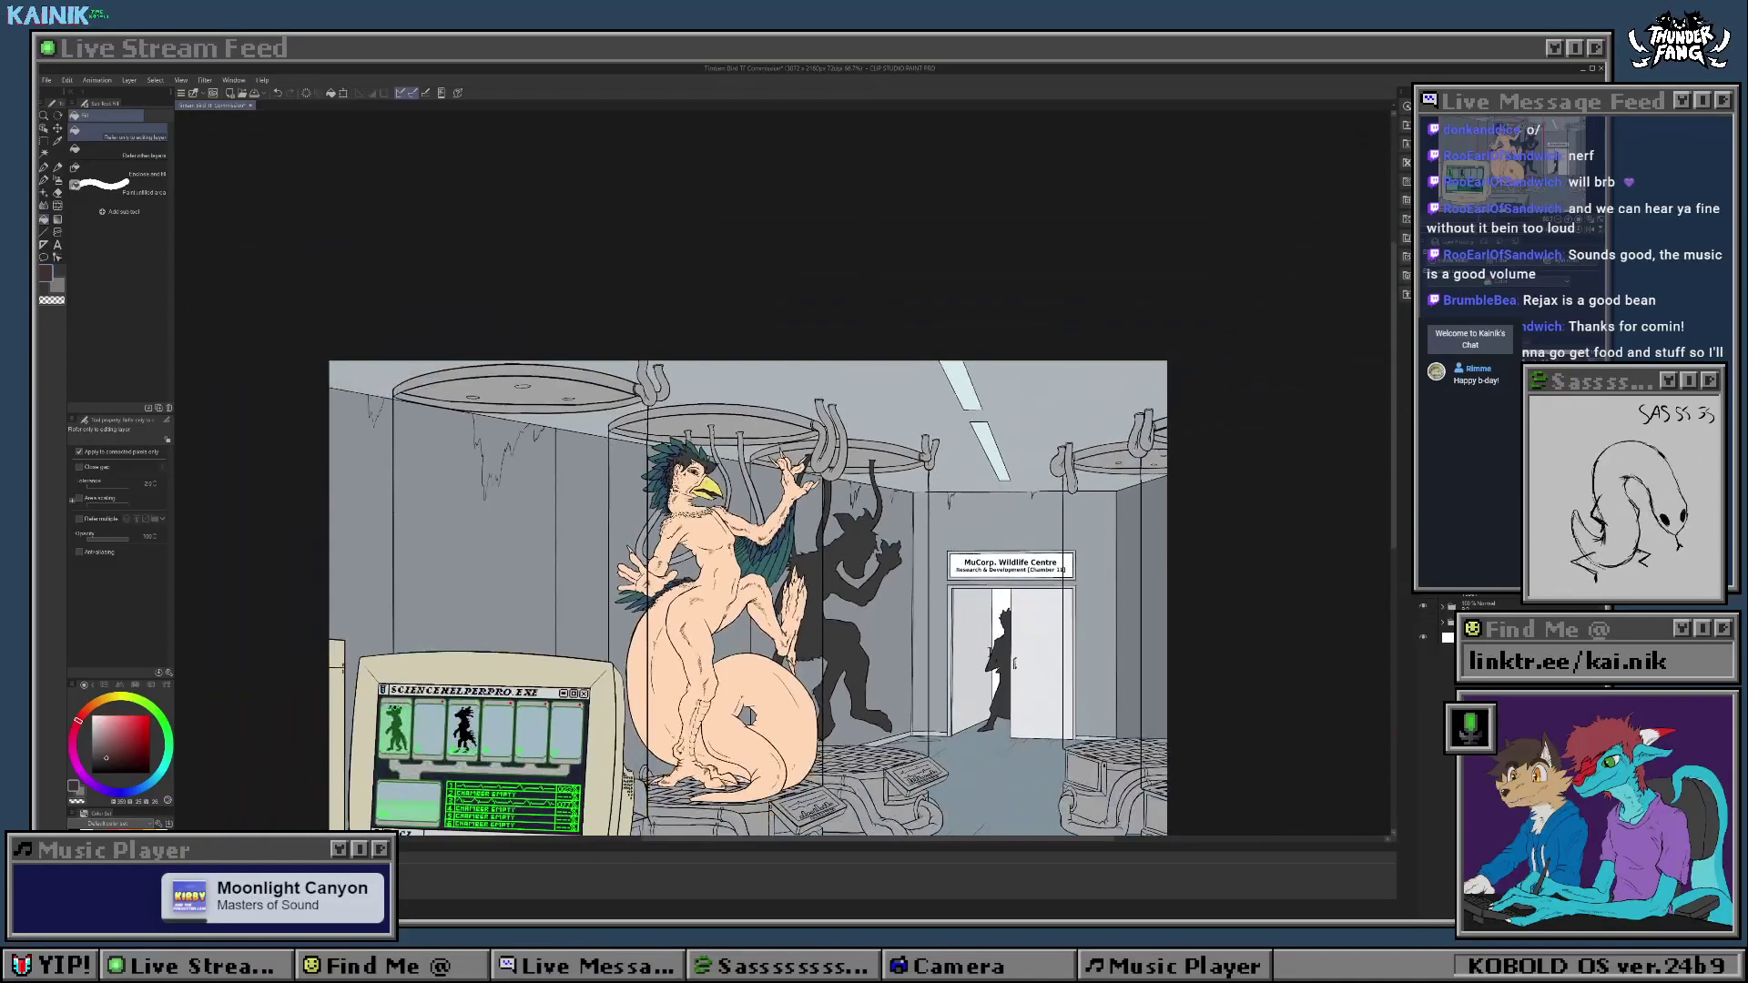
{"action": "scroll", "coordinate": [749, 598], "scroll_direction": "down", "scroll_amount": 1}
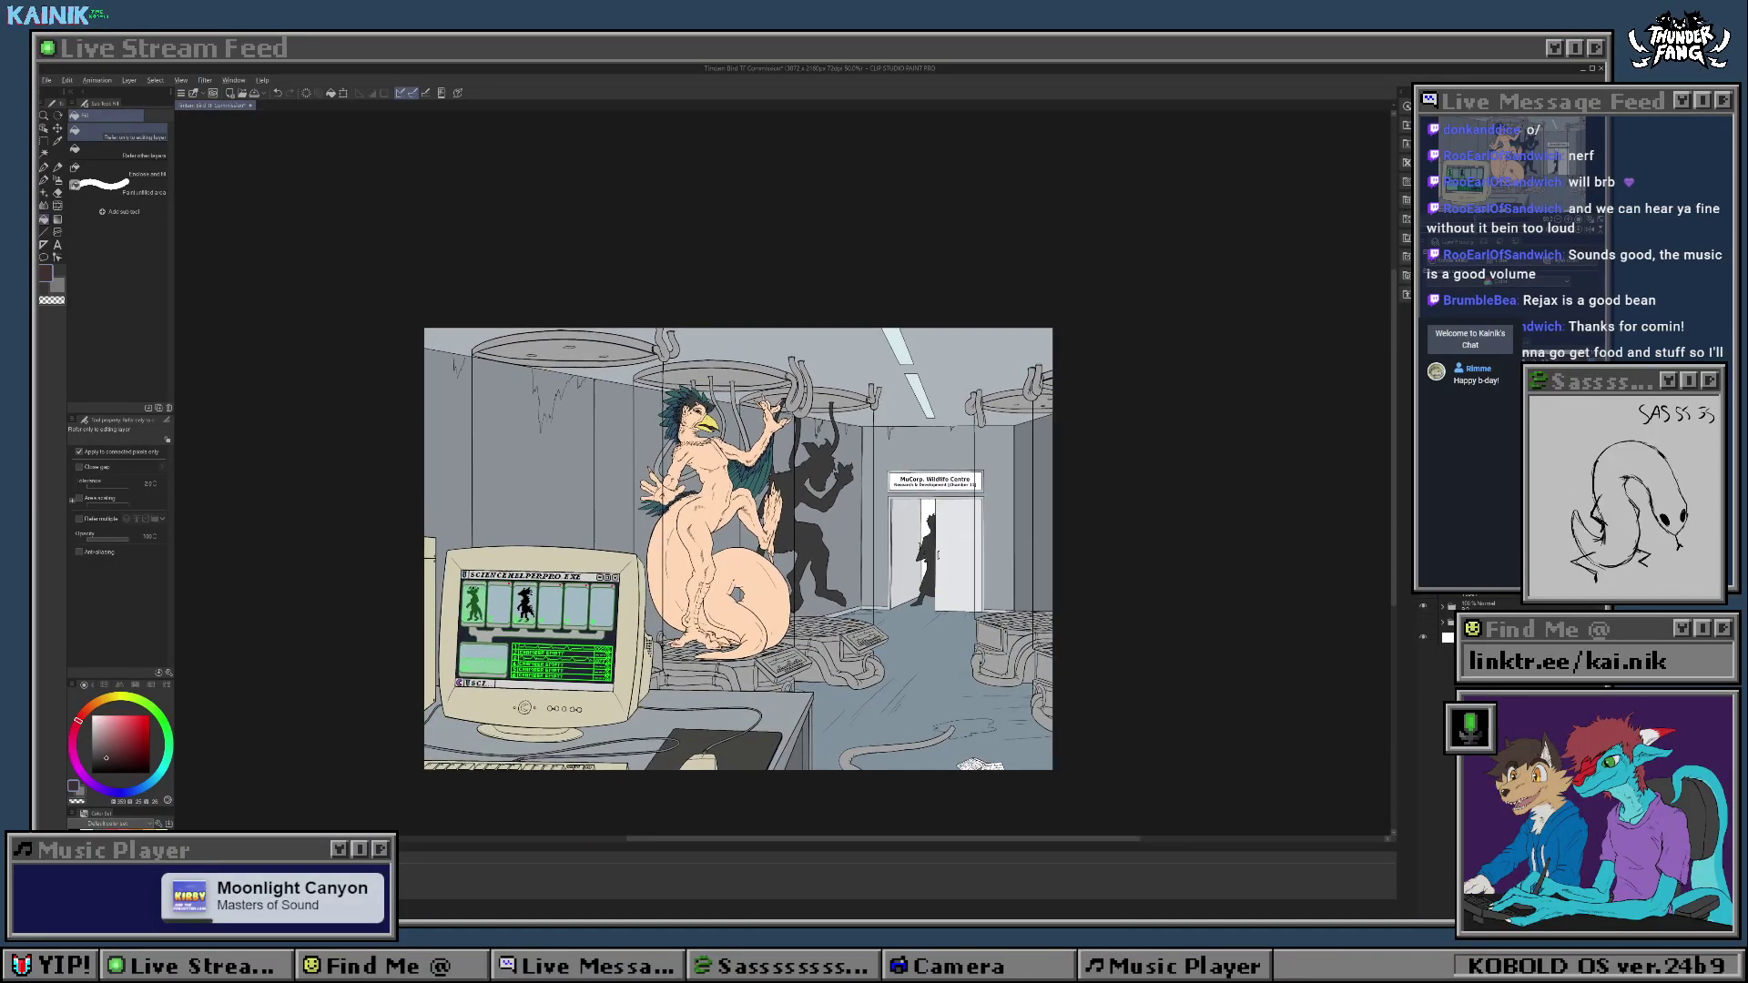
{"action": "scroll", "coordinate": [705, 407], "scroll_direction": "up", "scroll_amount": 6}
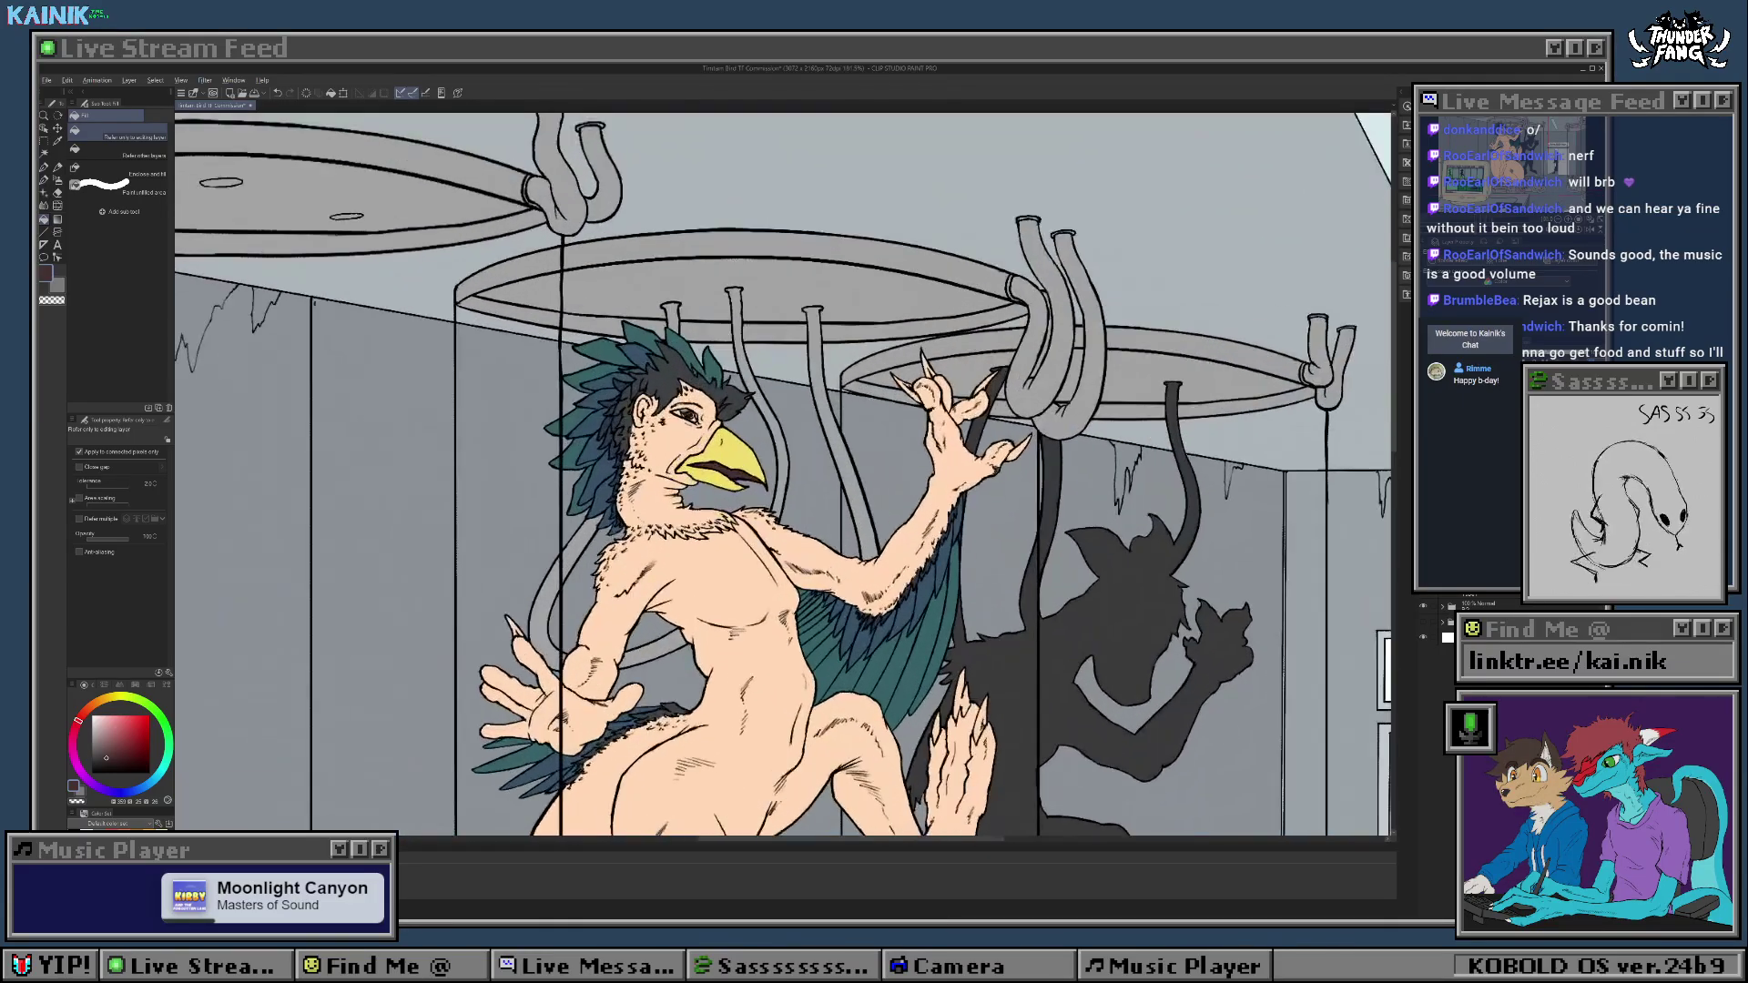
Step: Paint the whole eye in a dark slate tone with the brush
{"action": "scroll", "coordinate": [703, 414], "scroll_direction": "up", "scroll_amount": 4}
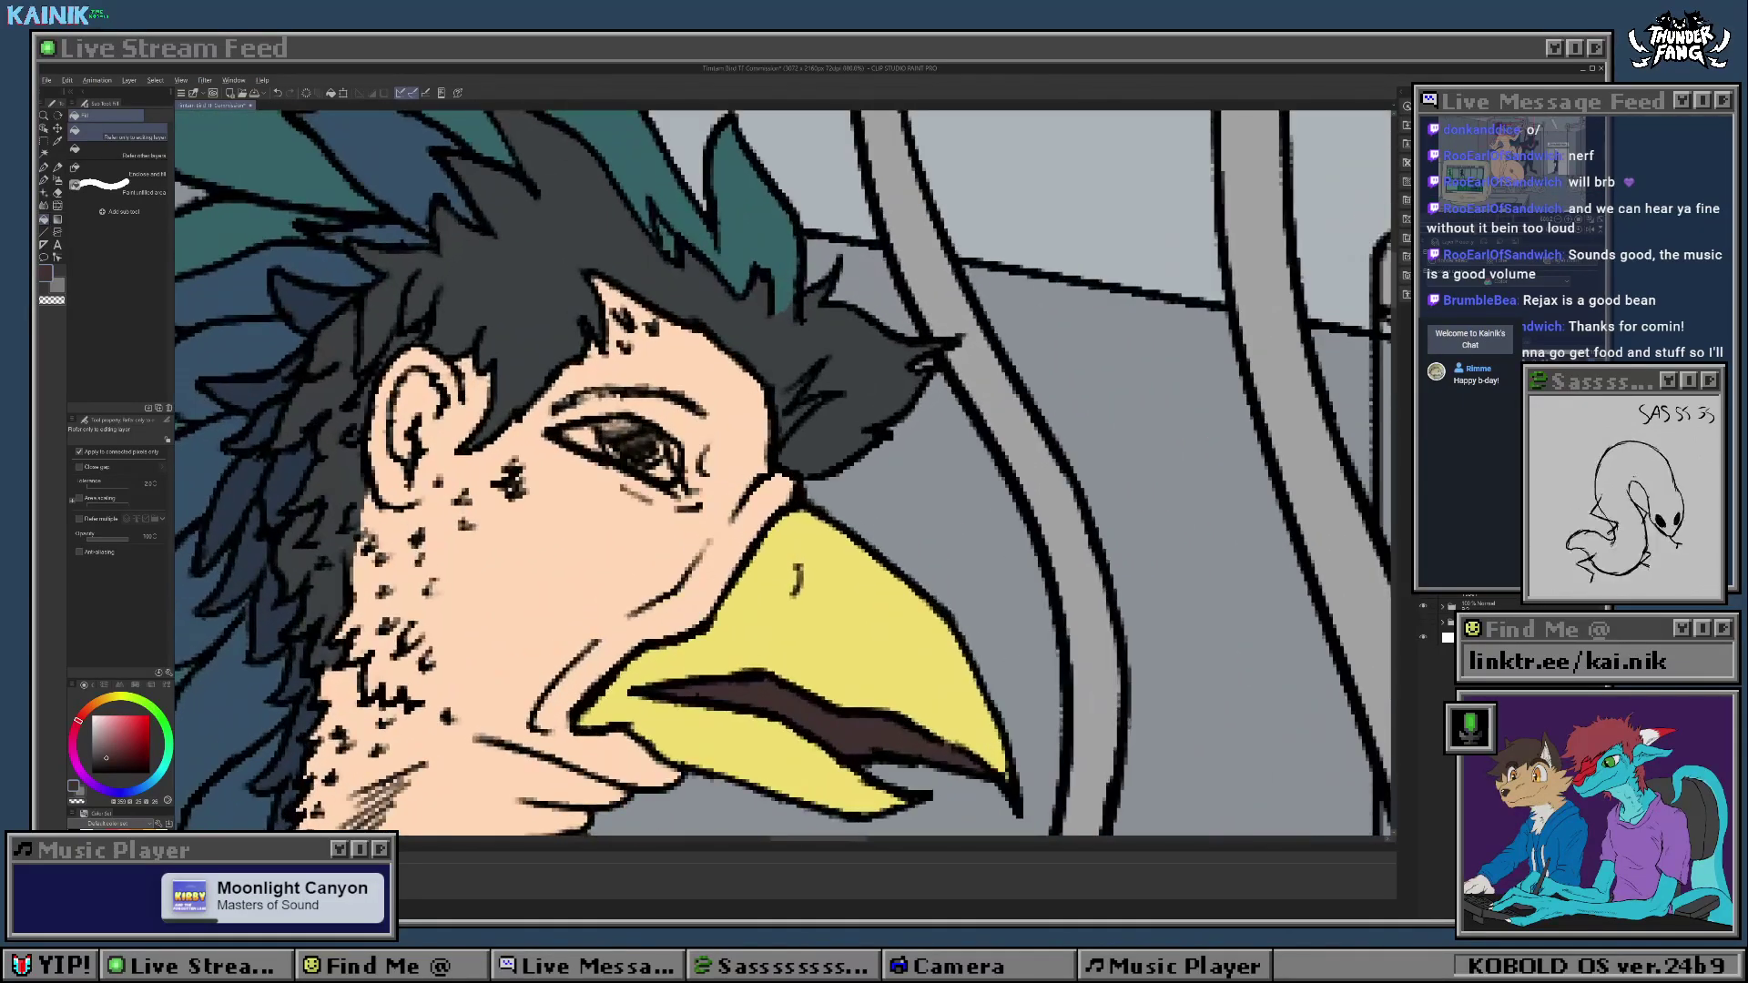
{"action": "key", "text": "b"}
{"action": "mouse_move", "coordinate": [620, 449]}
{"action": "left_mouse_down"}
{"action": "mouse_move", "coordinate": [608, 428]}
{"action": "mouse_move", "coordinate": [643, 448]}
{"action": "left_mouse_up"}
{"action": "left_click_drag", "start_coordinate": [722, 361], "coordinate": [749, 405]}
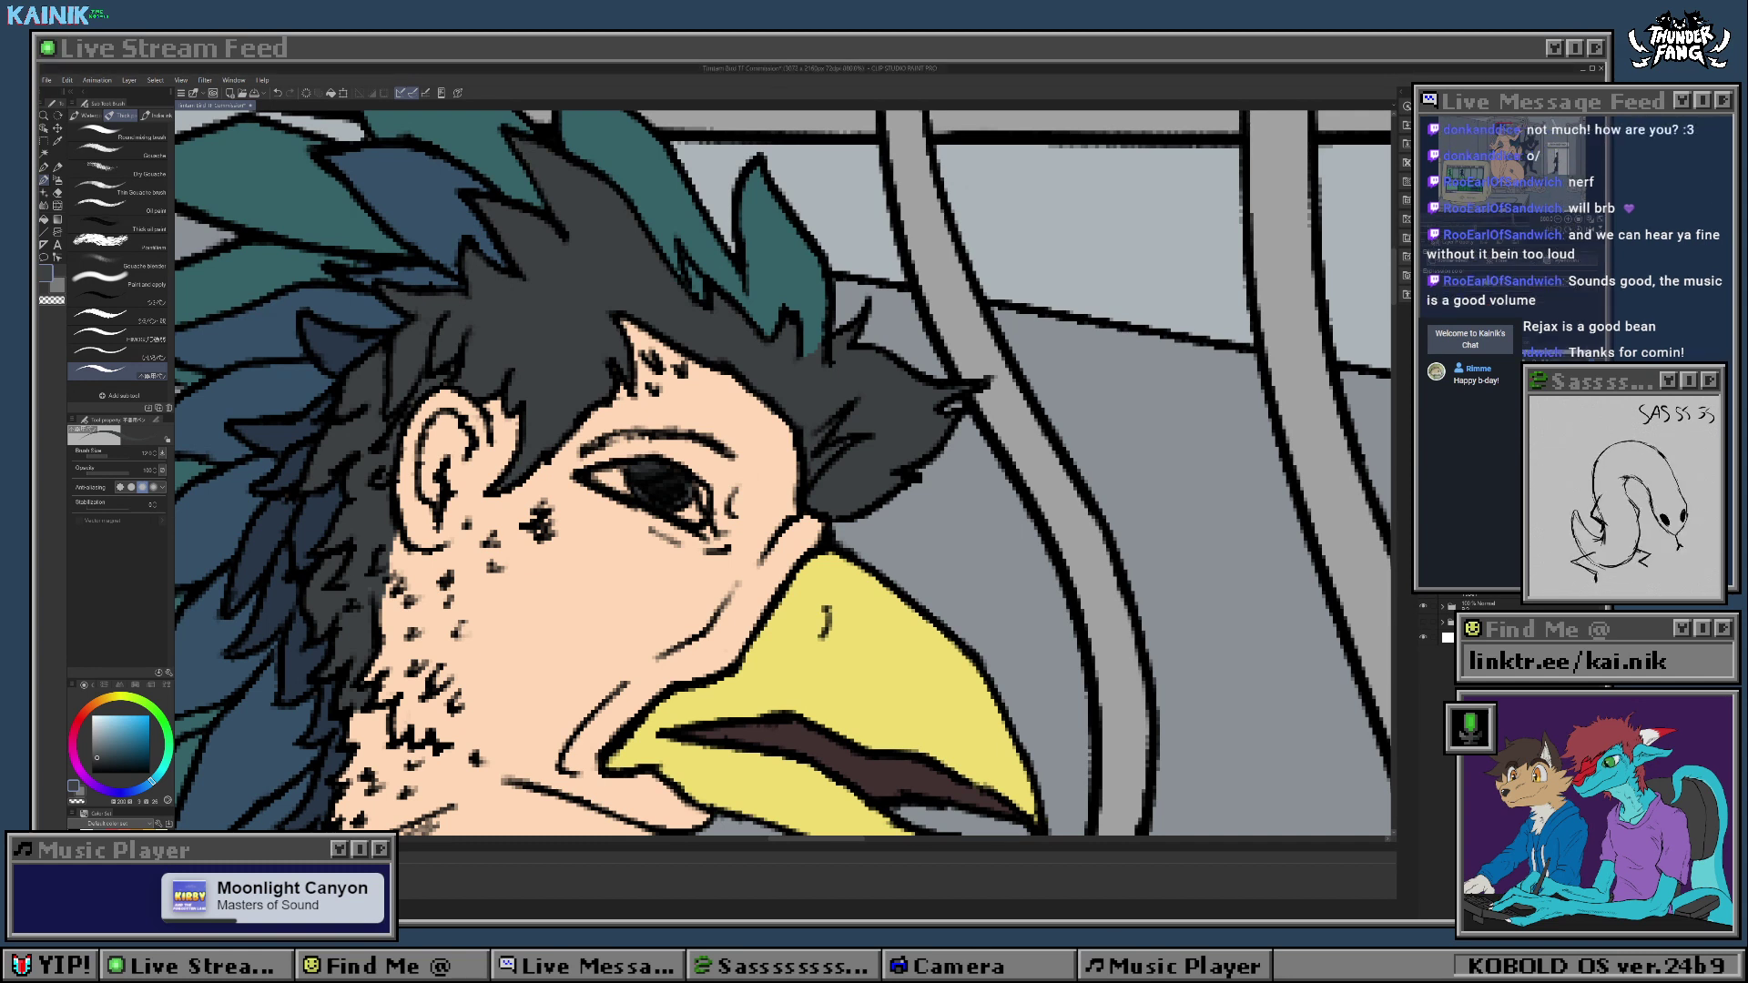
Step: Shift the brush colour to a muted blue-violet and paint the eye around the dark centre
{"action": "left_click", "coordinate": [126, 792]}
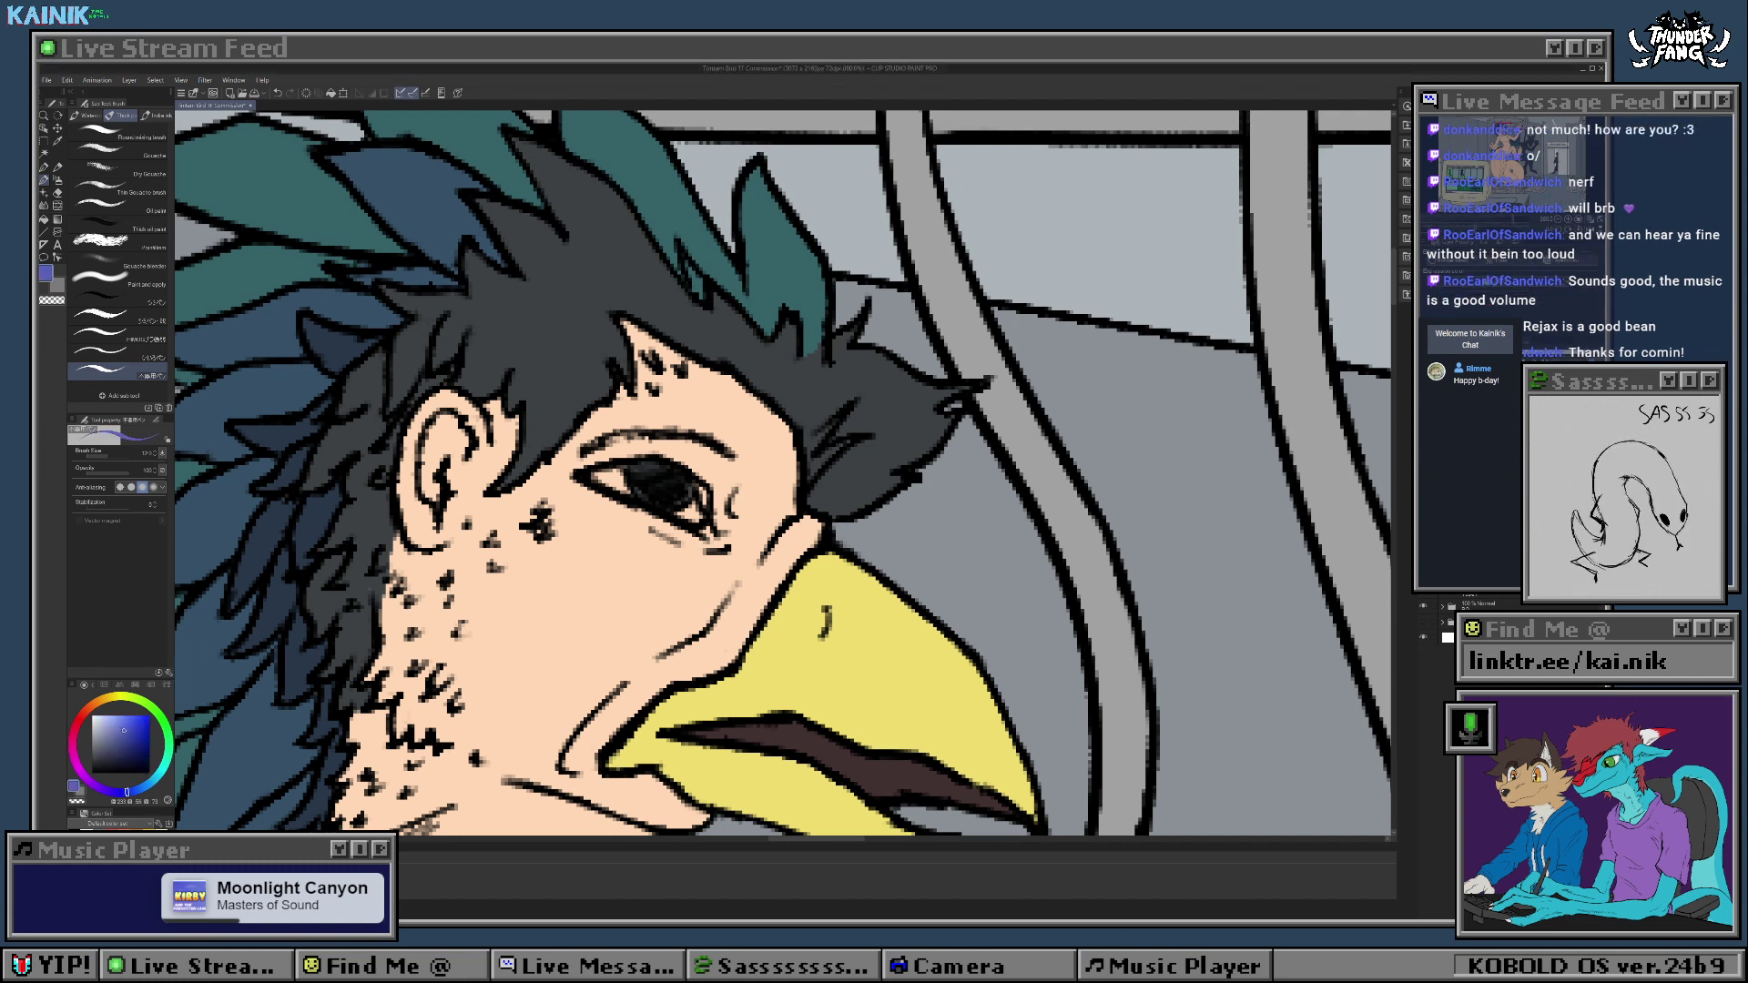
{"action": "left_click_drag", "start_coordinate": [614, 473], "coordinate": [626, 491]}
{"action": "mouse_move", "coordinate": [619, 472]}
{"action": "left_mouse_down"}
{"action": "mouse_move", "coordinate": [621, 486]}
{"action": "mouse_move", "coordinate": [597, 475]}
{"action": "mouse_move", "coordinate": [628, 466]}
{"action": "mouse_move", "coordinate": [701, 517]}
{"action": "left_mouse_up"}
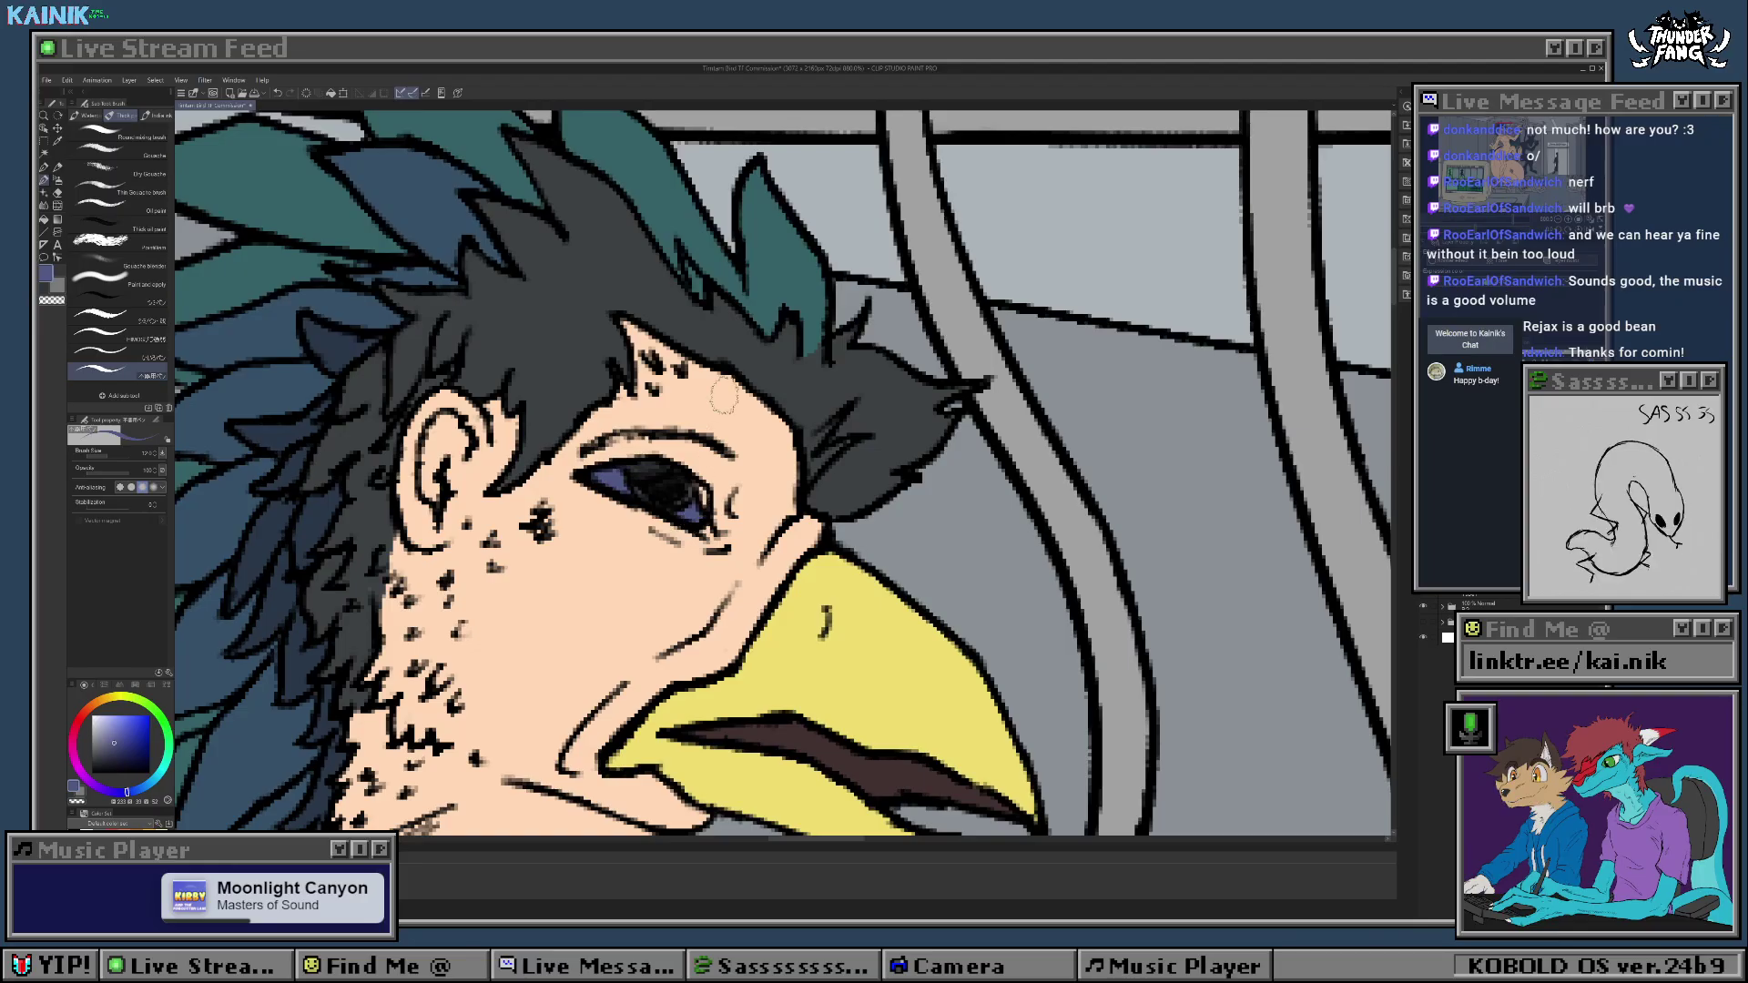
Step: Try a near-white accent along the front edge of the eye
{"action": "left_click_drag", "start_coordinate": [103, 732], "coordinate": [92, 724]}
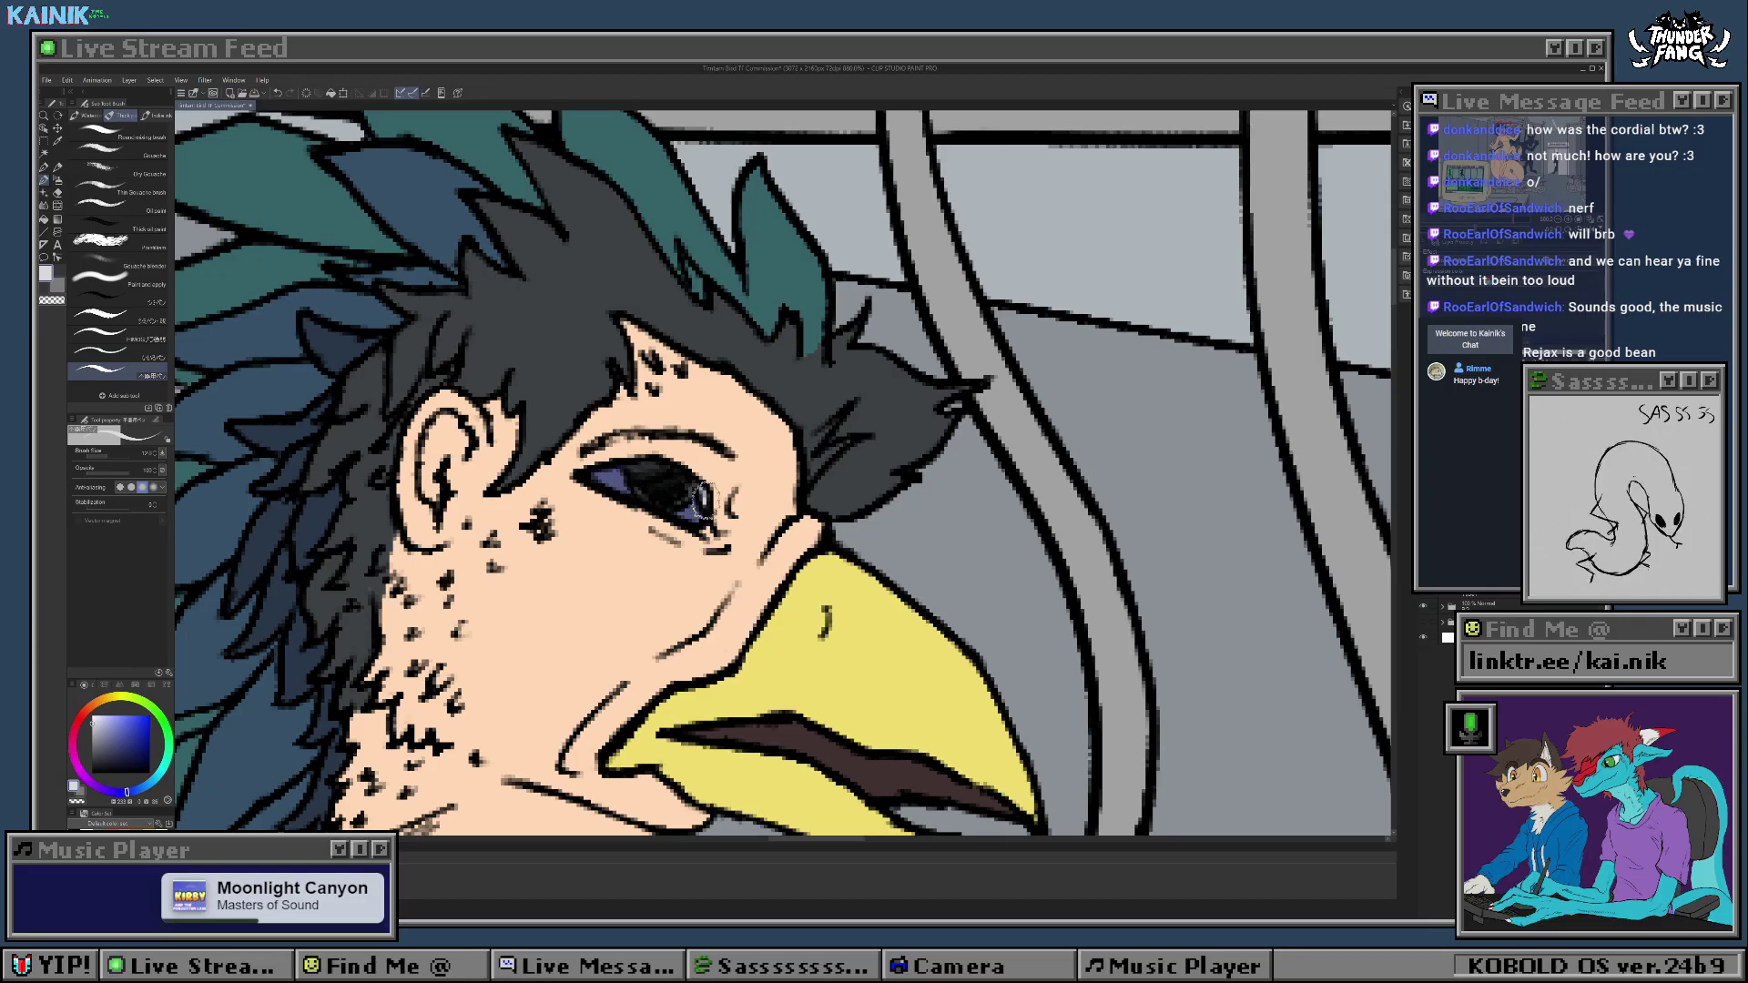
{"action": "left_click", "coordinate": [611, 481], "text": "alt"}
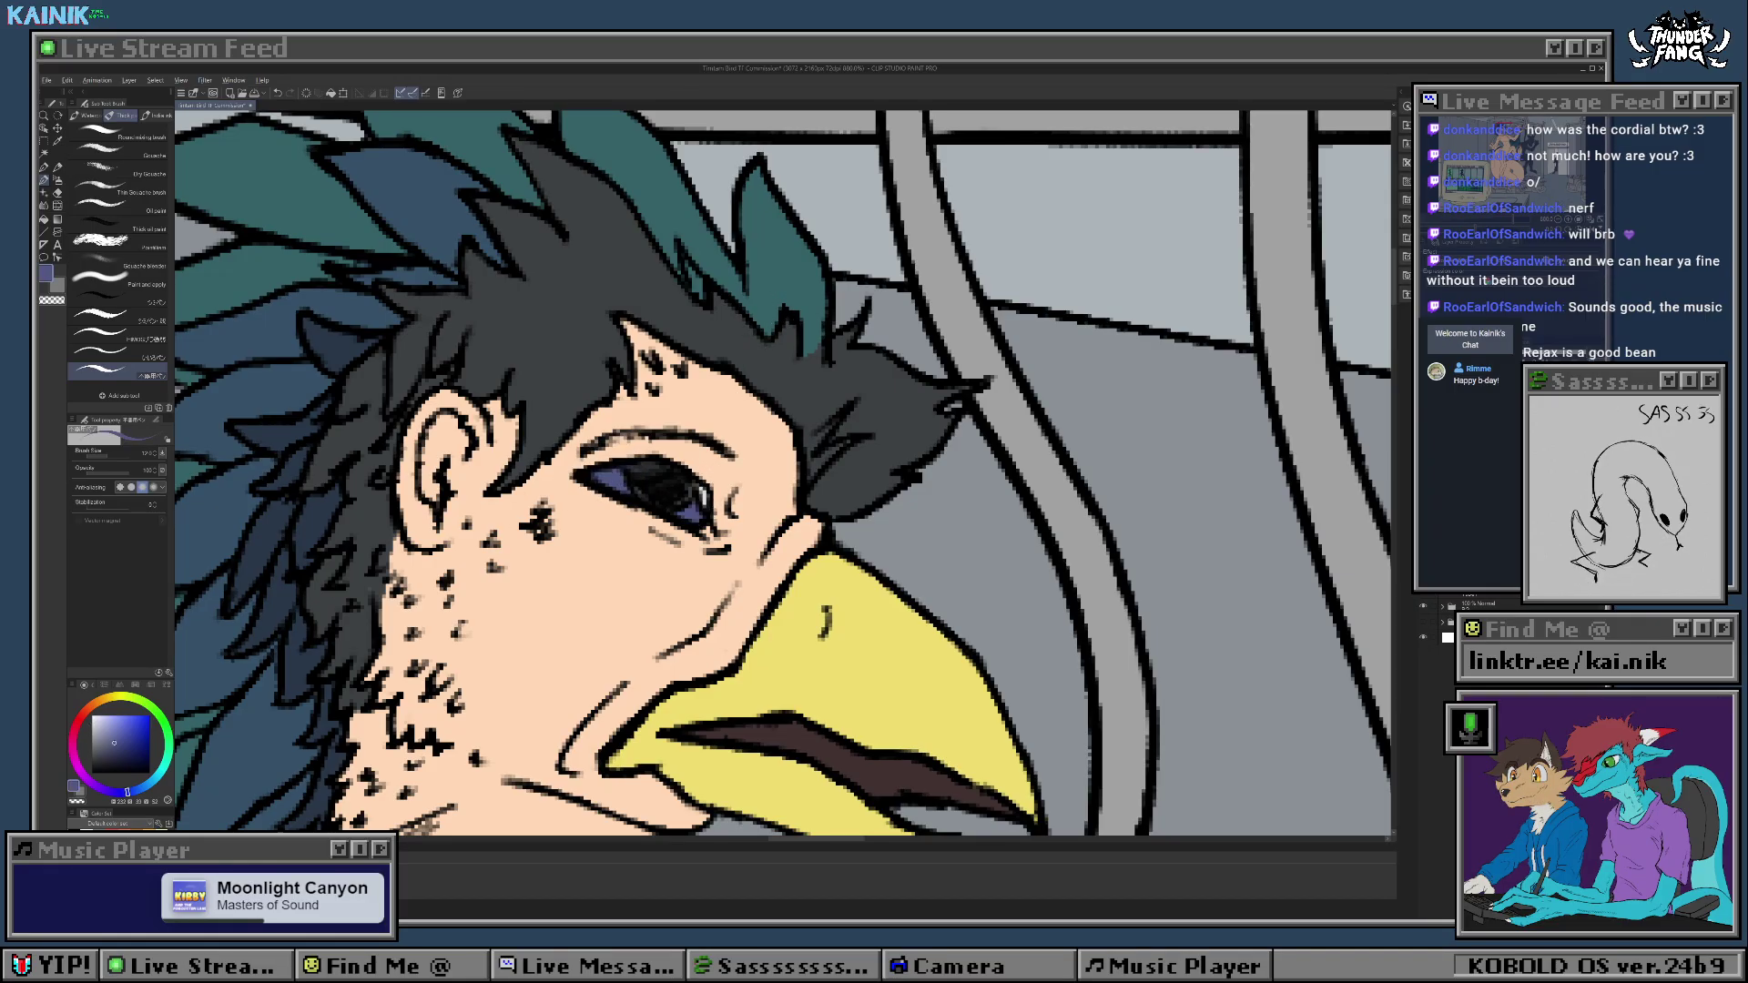
{"action": "left_click", "coordinate": [749, 350], "text": "alt"}
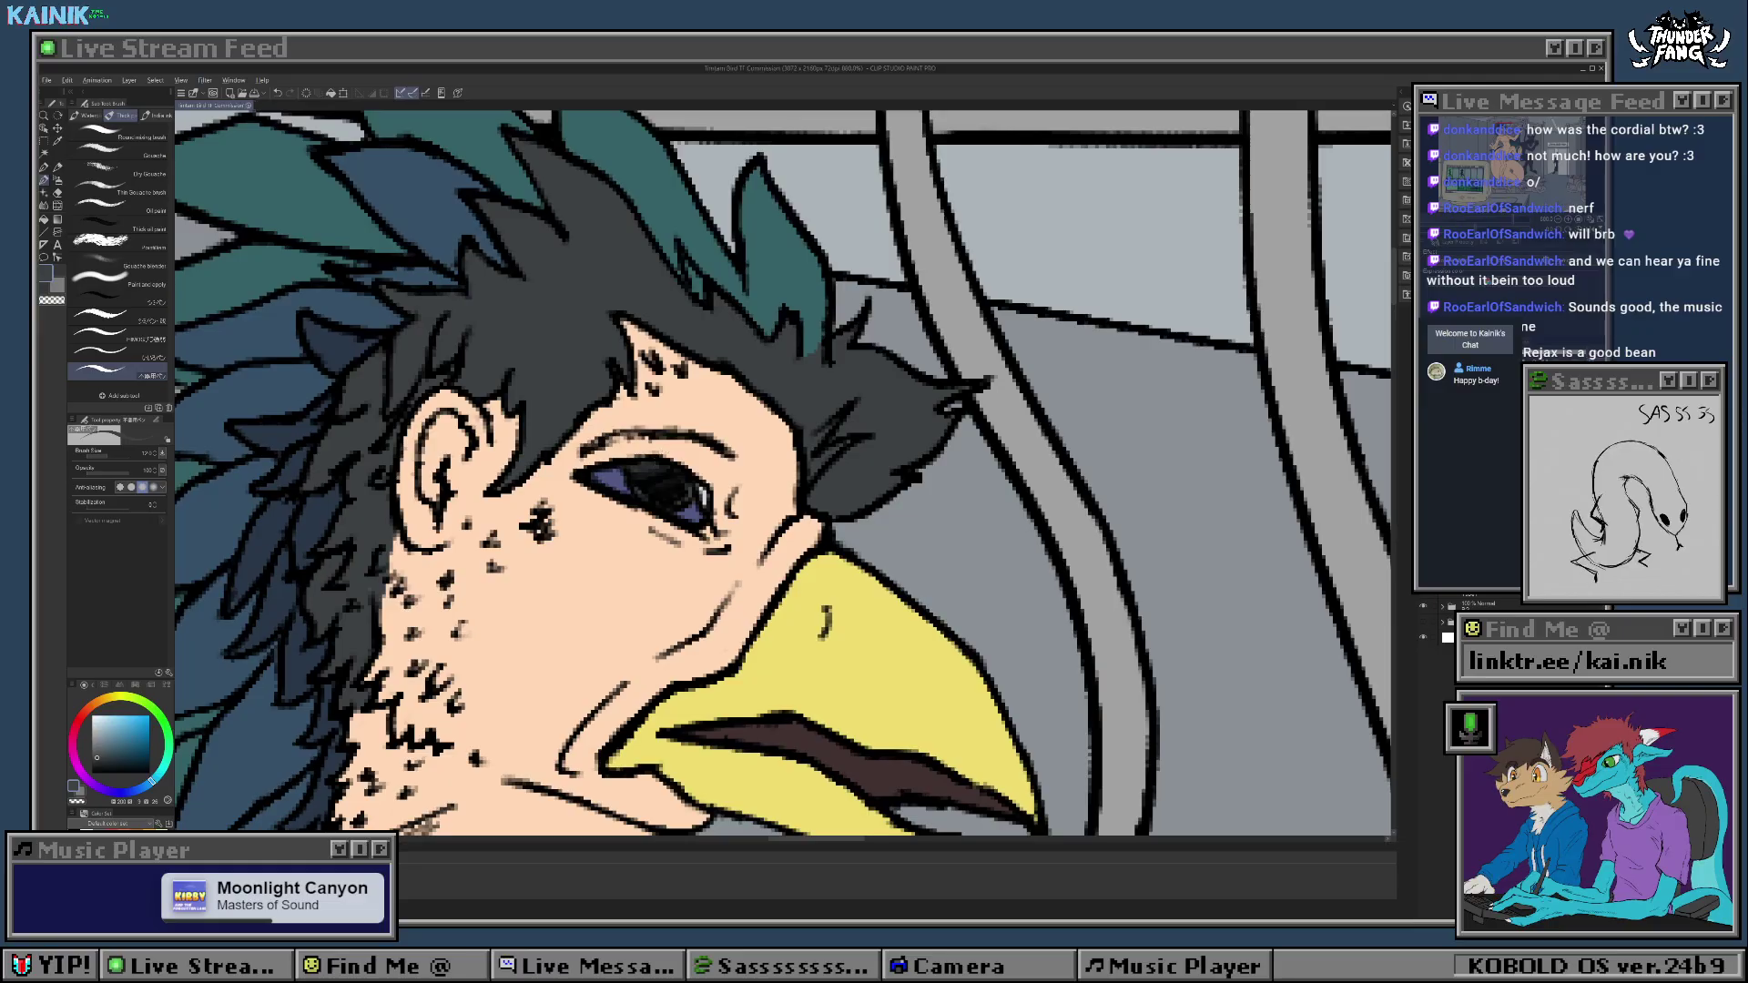
Step: Review the coloured eye and head against the rest of the illustration, switching briefly to another window and back
{"action": "scroll", "coordinate": [712, 407], "scroll_direction": "down", "scroll_amount": 10}
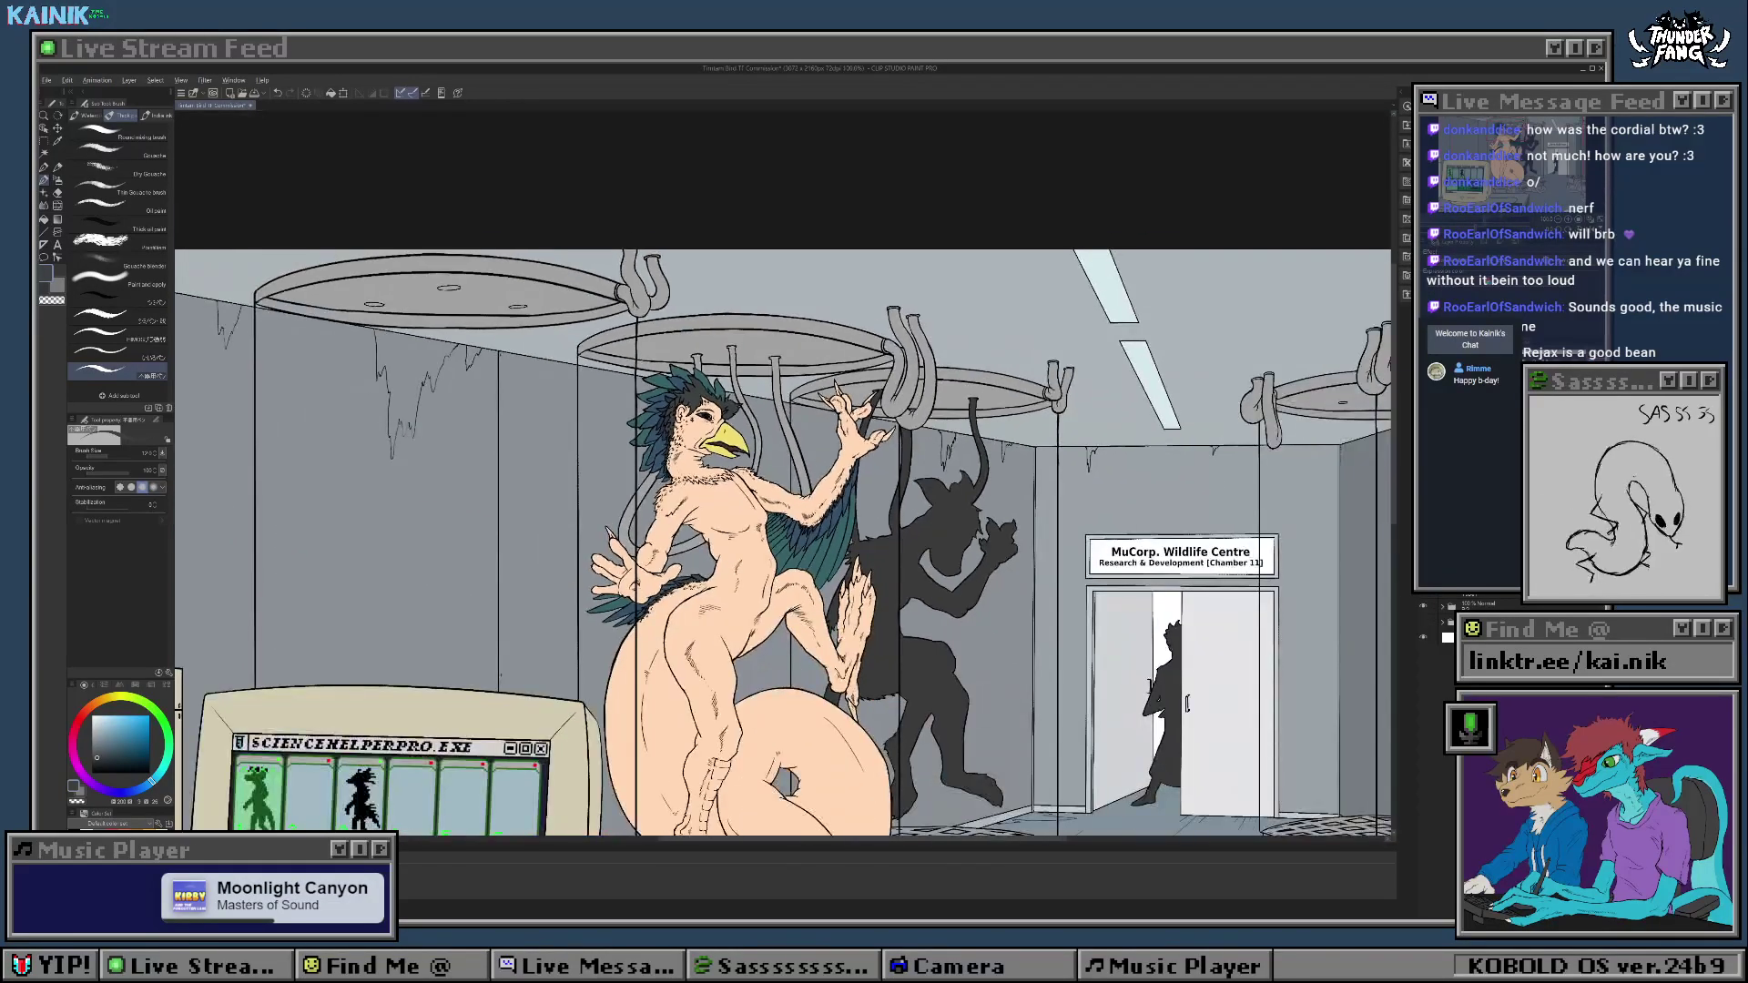
{"action": "scroll", "coordinate": [718, 404], "scroll_direction": "up", "scroll_amount": 8}
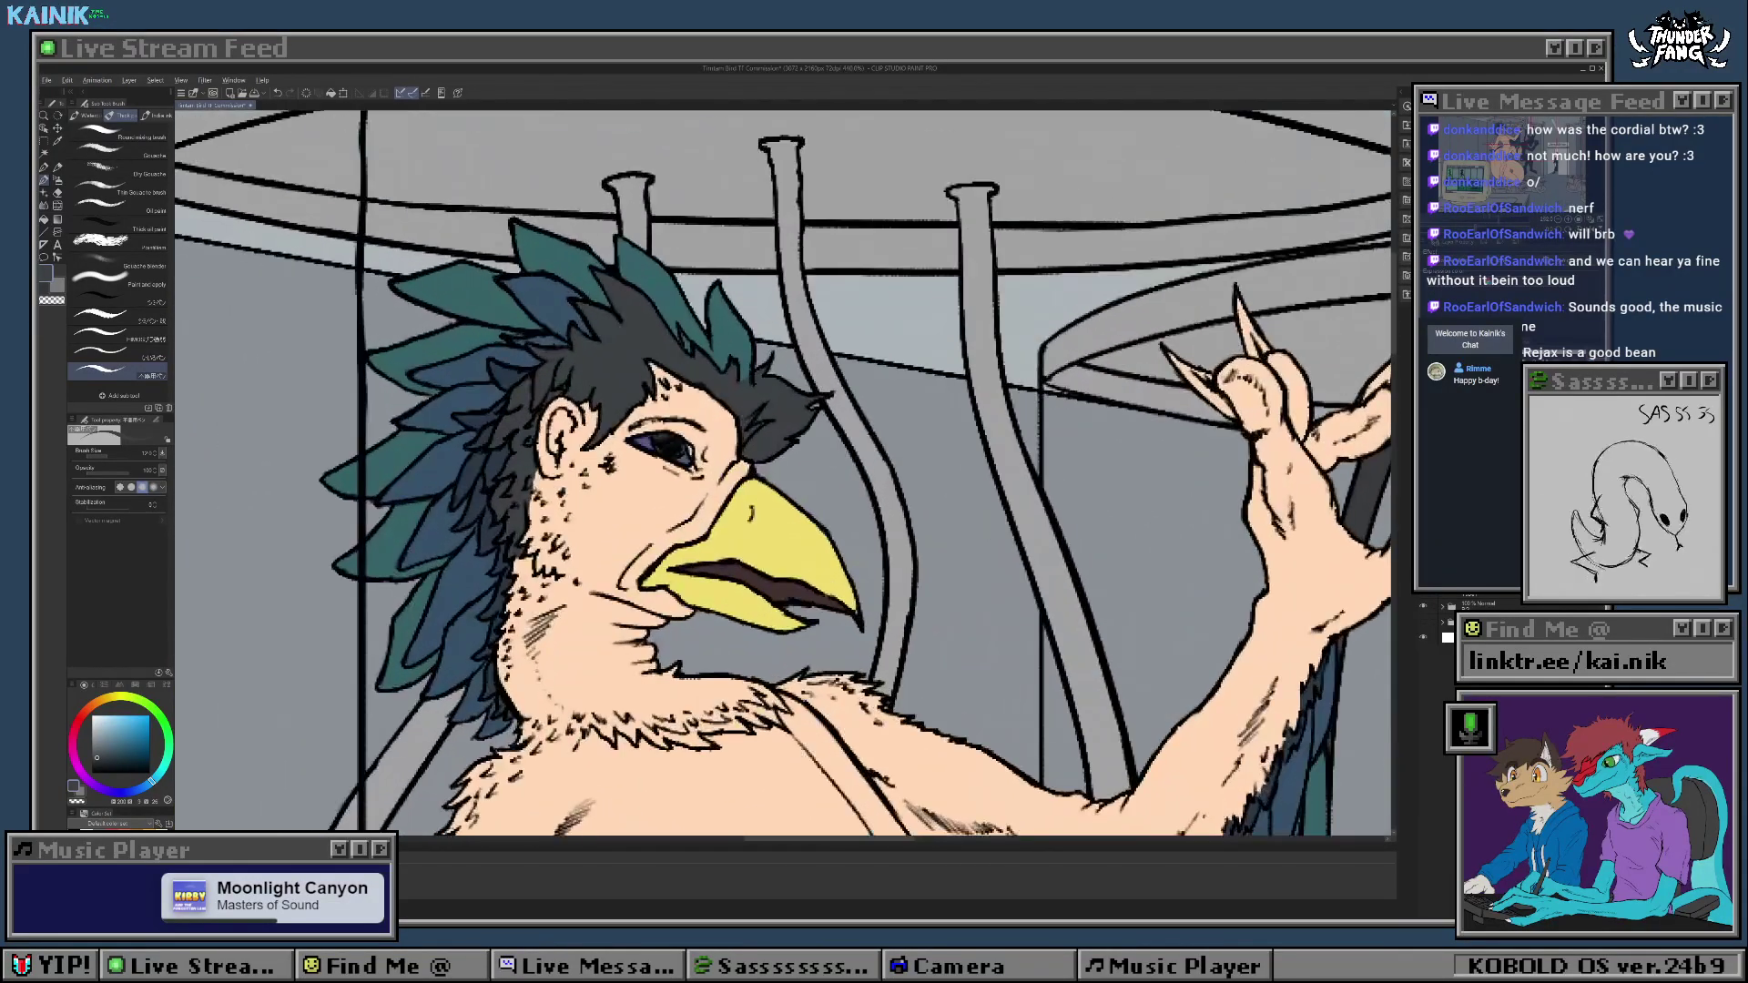
{"action": "key", "text": "alt+Tab"}
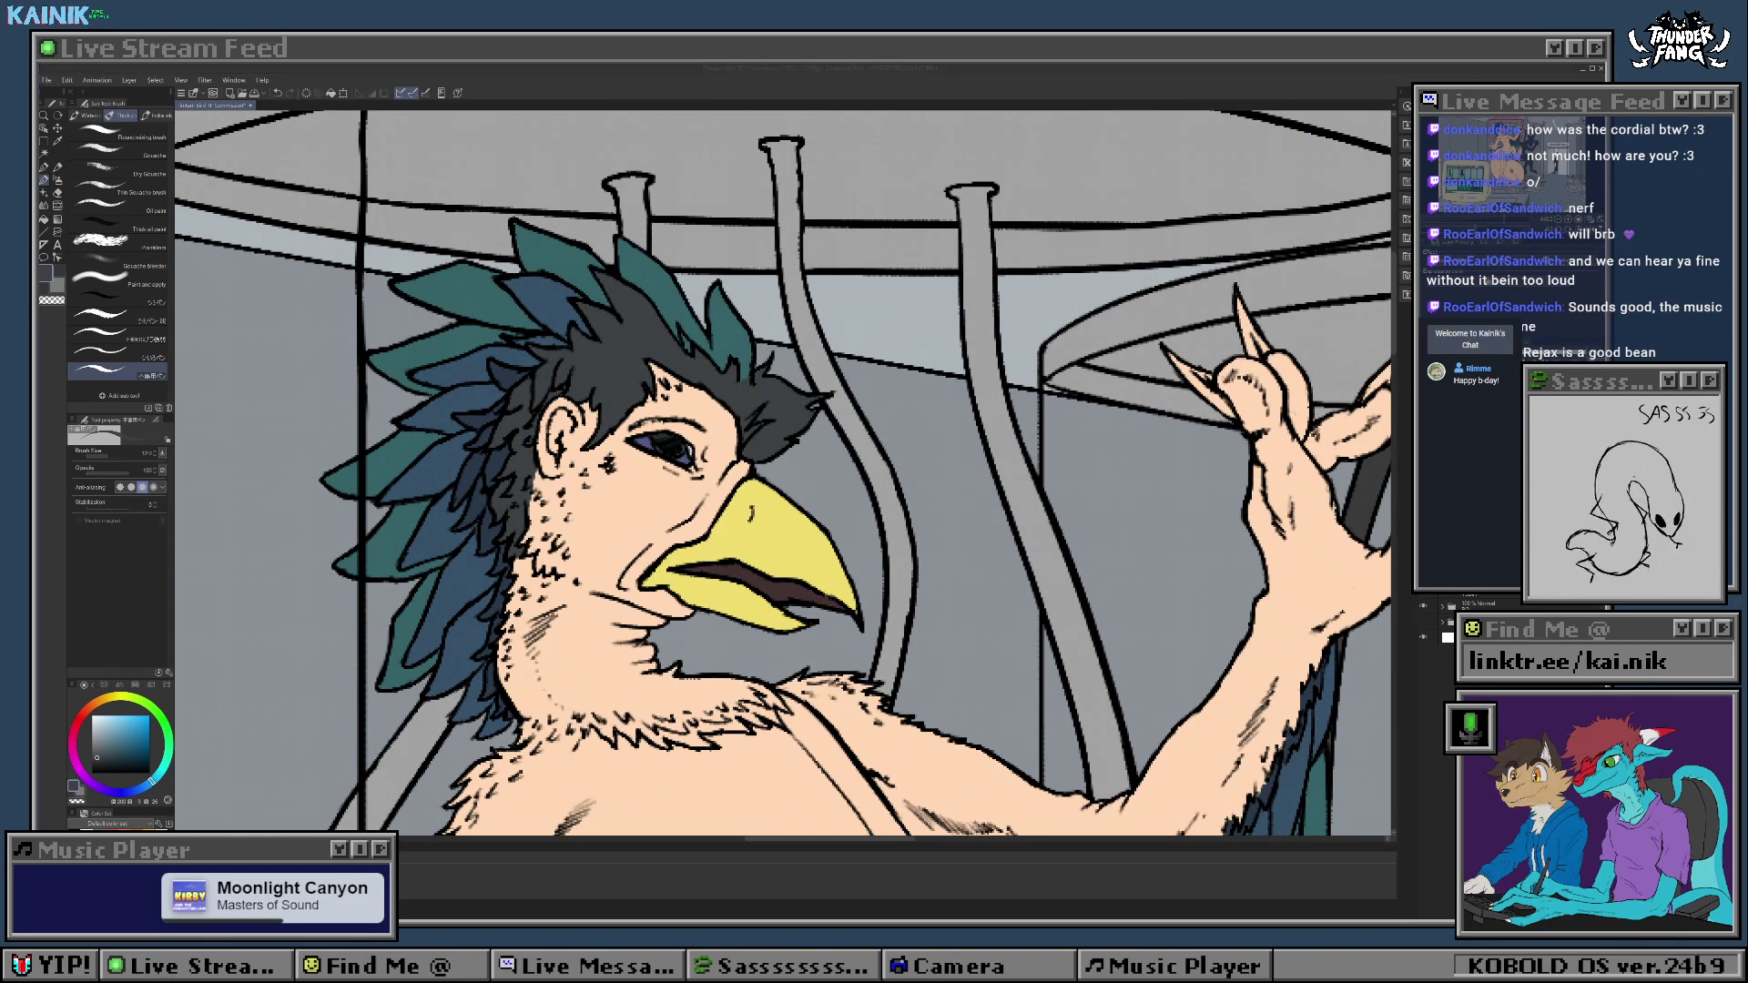
{"action": "key", "text": "alt+Tab"}
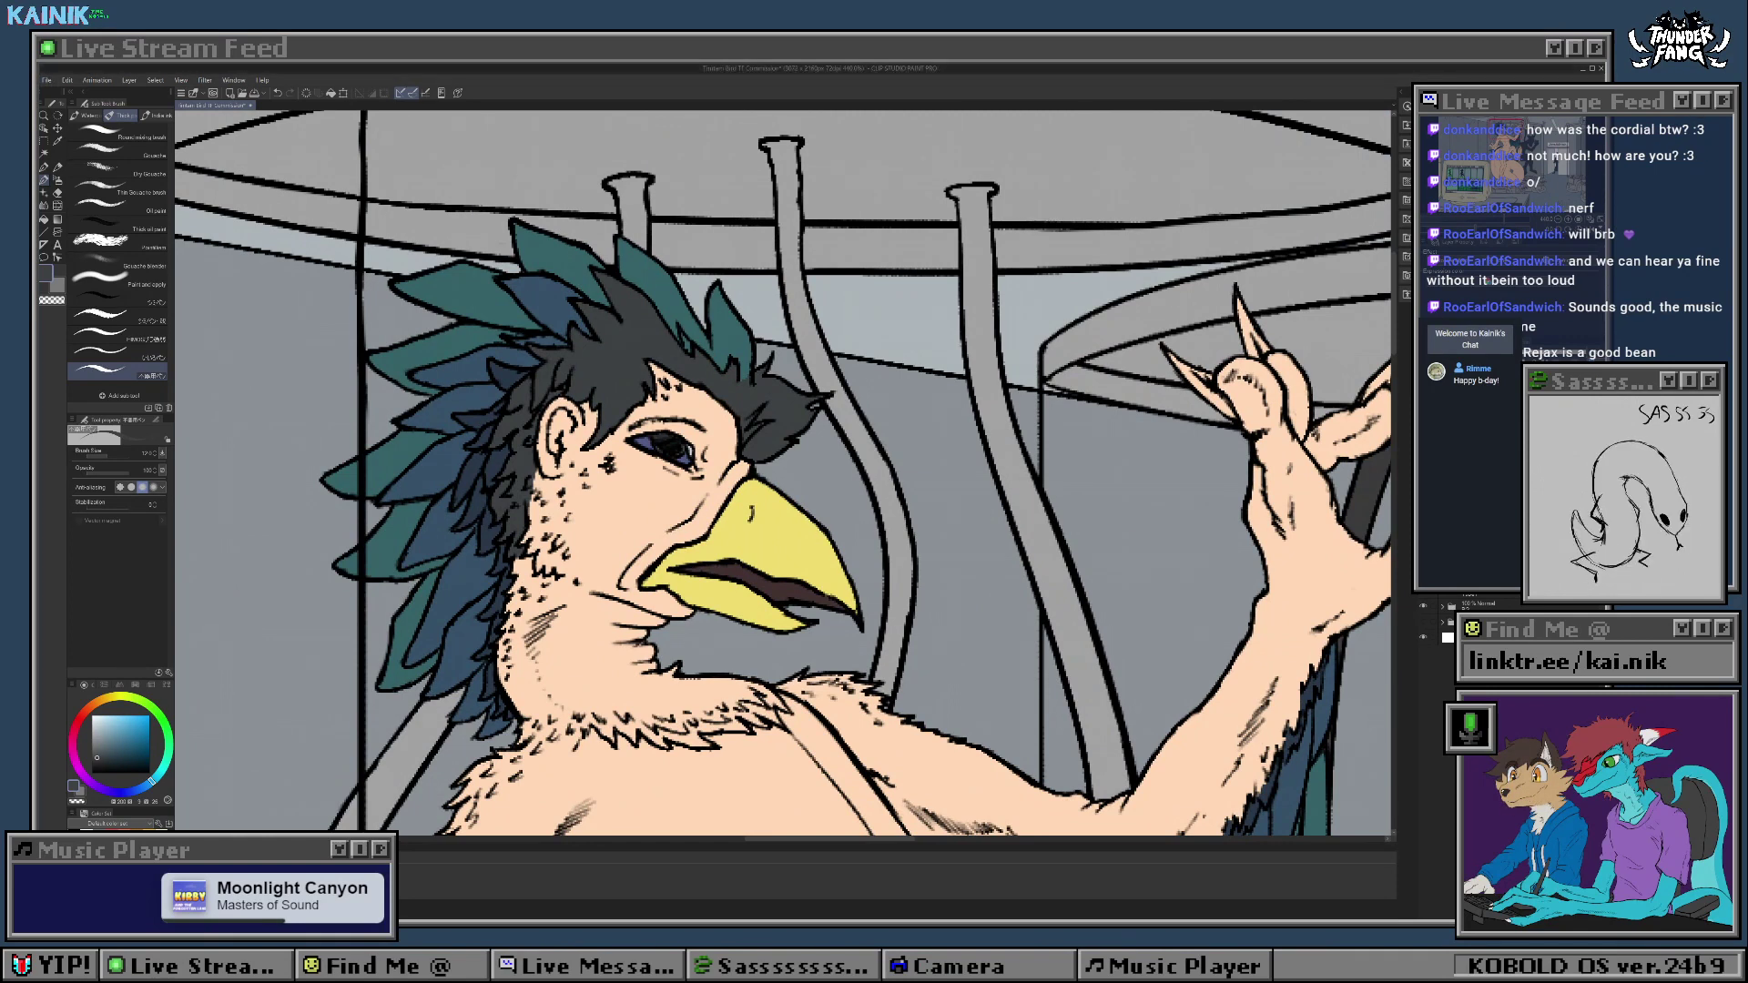
{"action": "scroll", "coordinate": [638, 418], "scroll_direction": "down", "scroll_amount": 4}
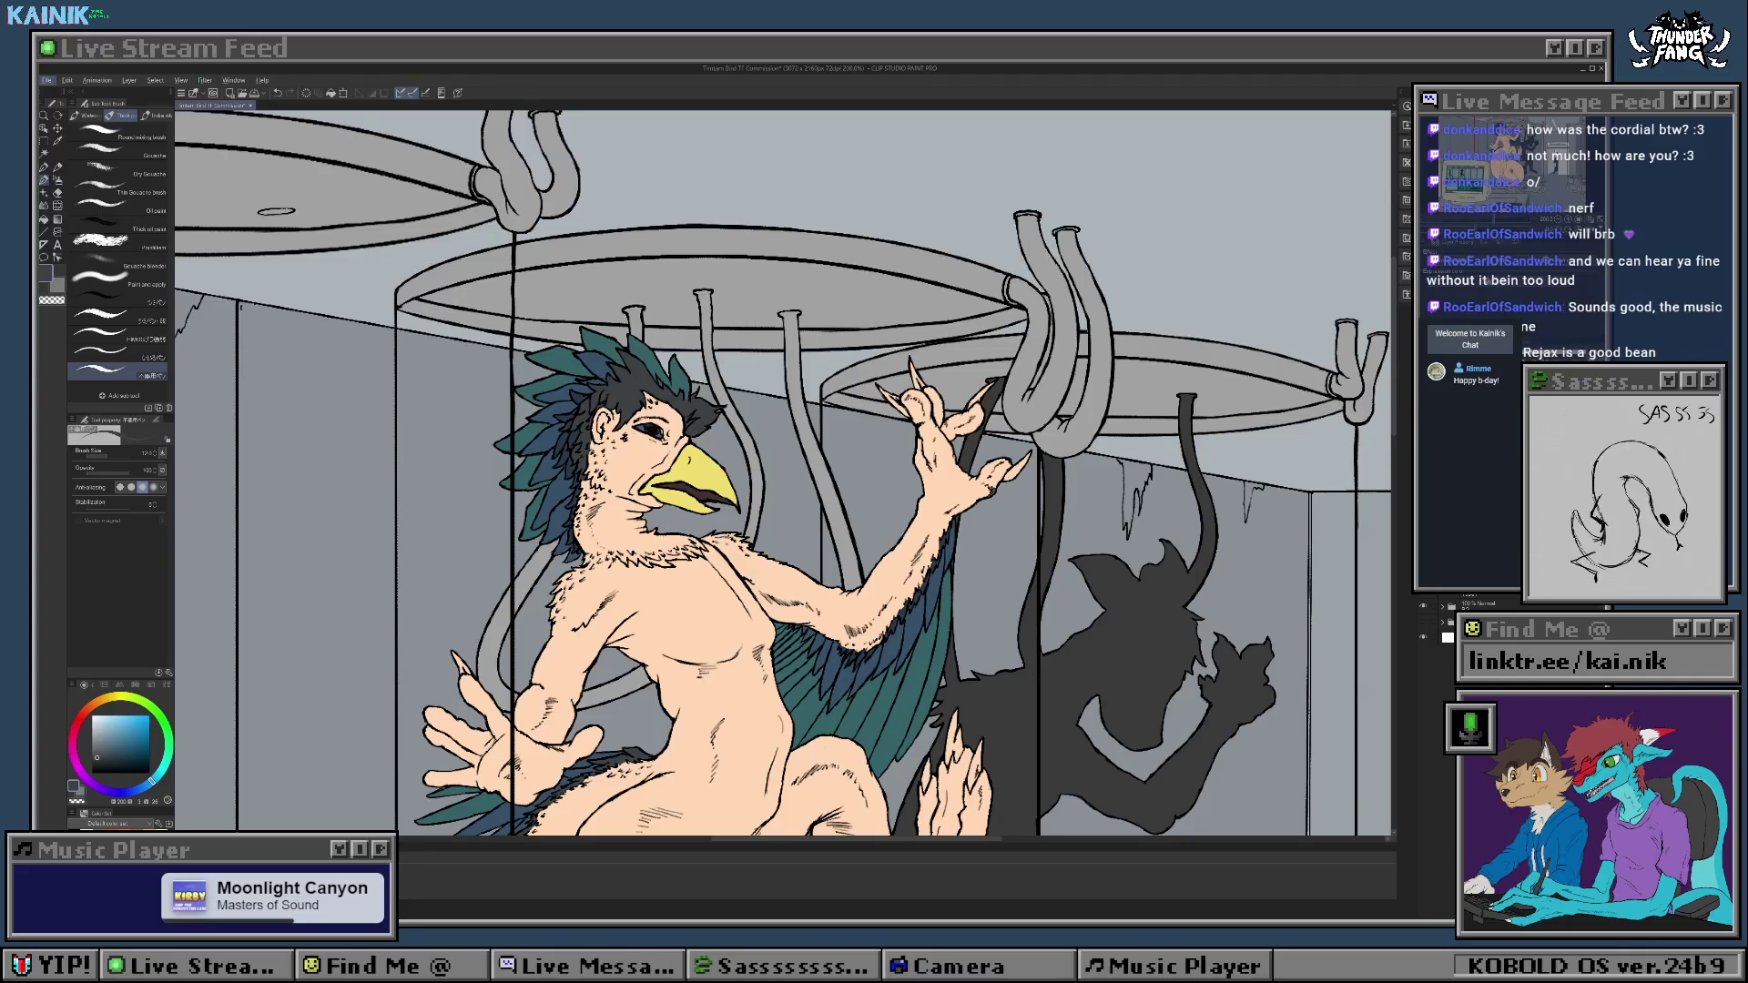
{"action": "scroll", "coordinate": [641, 358], "scroll_direction": "up", "scroll_amount": 4}
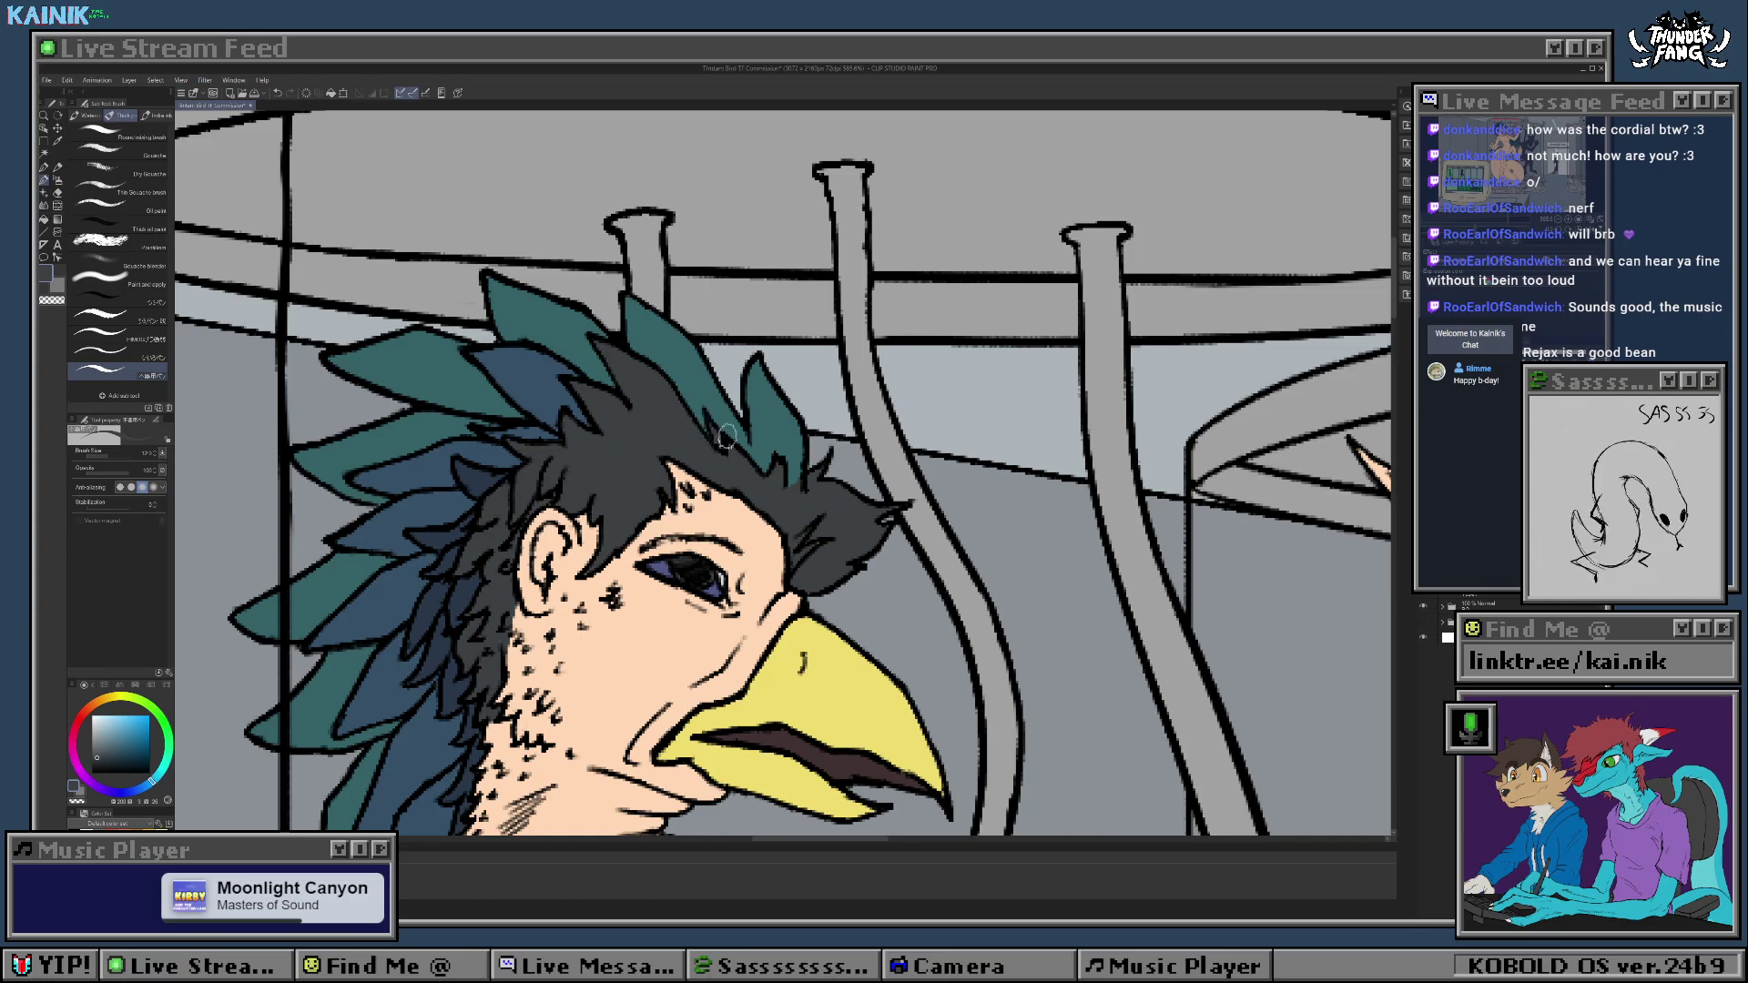
{"action": "left_click_drag", "start_coordinate": [726, 438], "coordinate": [839, 339]}
{"action": "scroll", "coordinate": [729, 339], "scroll_direction": "down", "scroll_amount": 2}
{"action": "scroll", "coordinate": [729, 339], "scroll_direction": "down", "scroll_amount": 3}
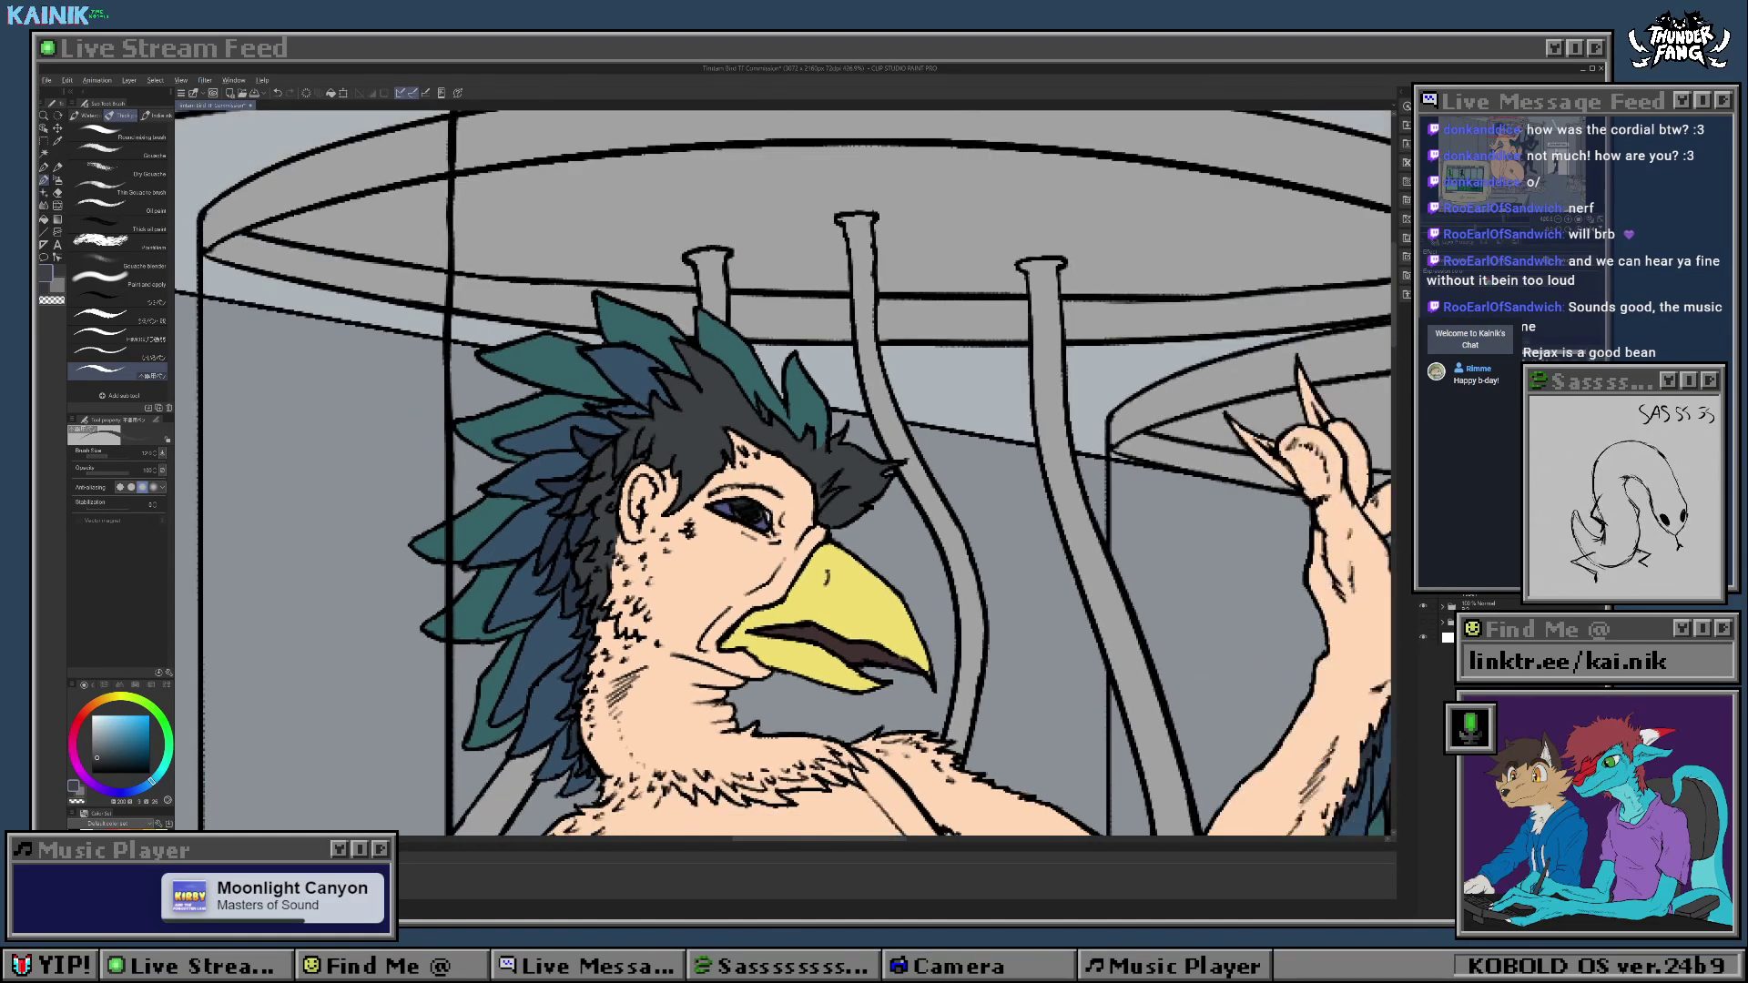
Step: Sample the dark tone from the feathers behind the neck and touch up the ragged tufts down the nape
{"action": "scroll", "coordinate": [729, 339], "scroll_direction": "up", "scroll_amount": 6}
{"action": "left_click", "coordinate": [544, 637], "text": "alt"}
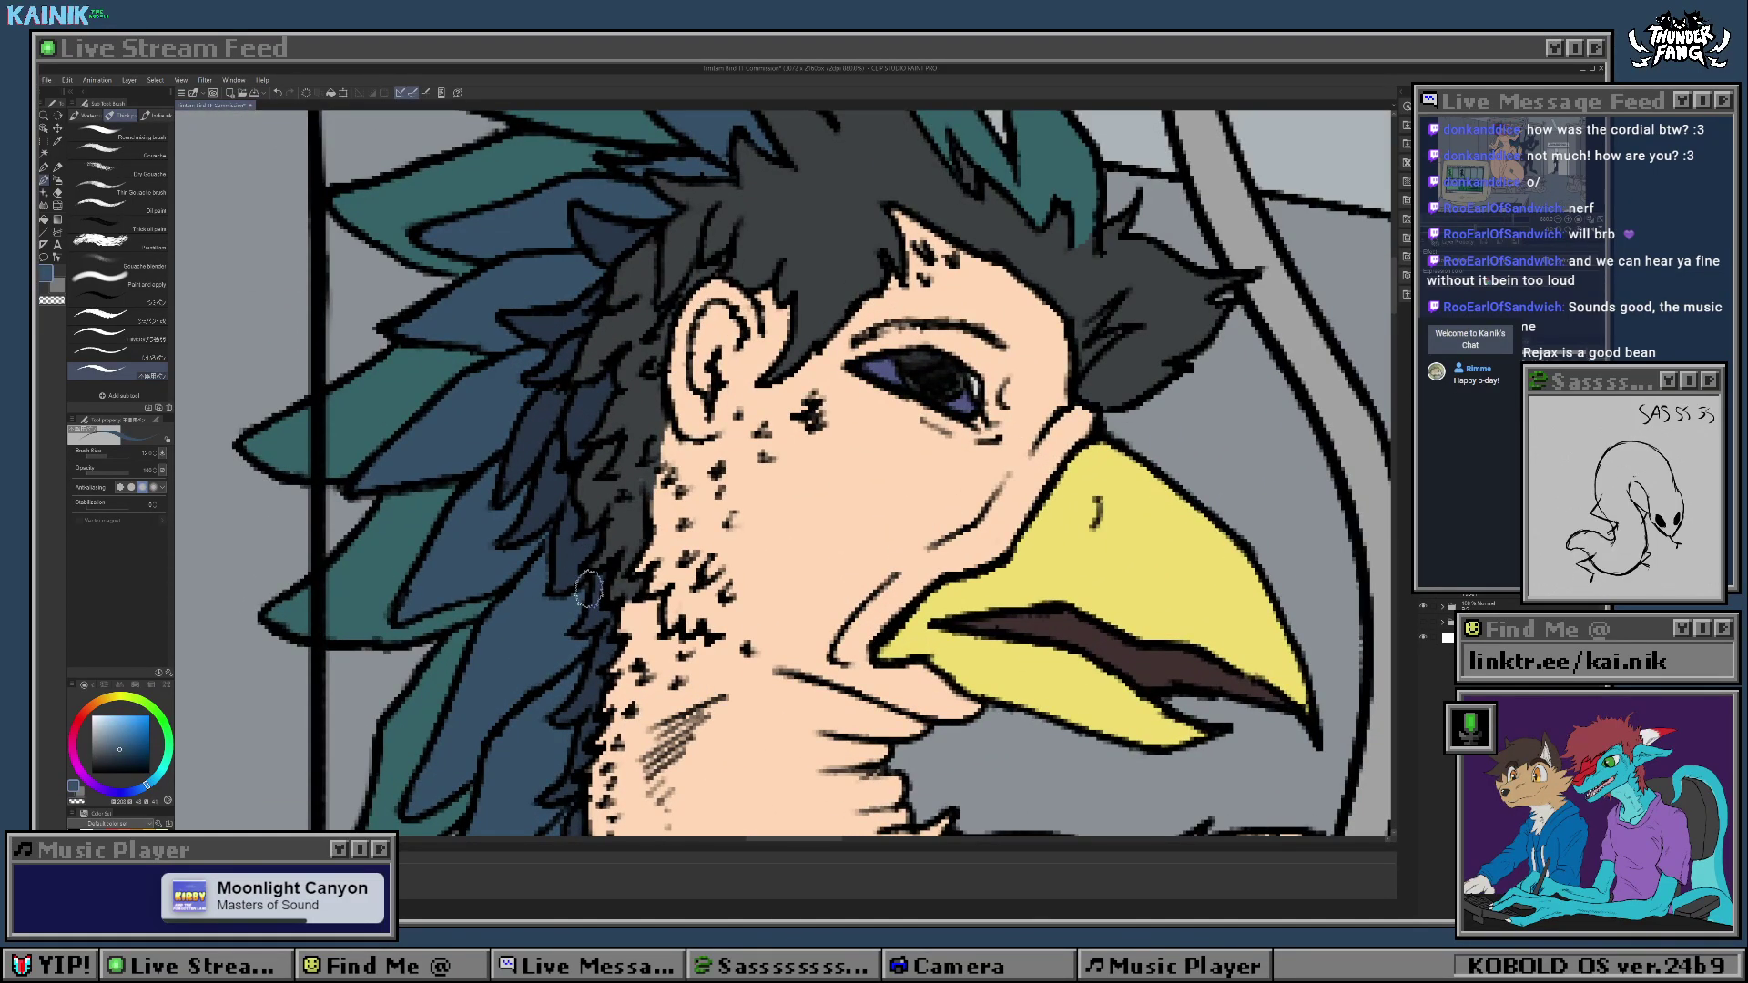
{"action": "scroll", "coordinate": [587, 578], "scroll_direction": "down", "scroll_amount": 2}
{"action": "scroll", "coordinate": [587, 578], "scroll_direction": "down", "scroll_amount": 3}
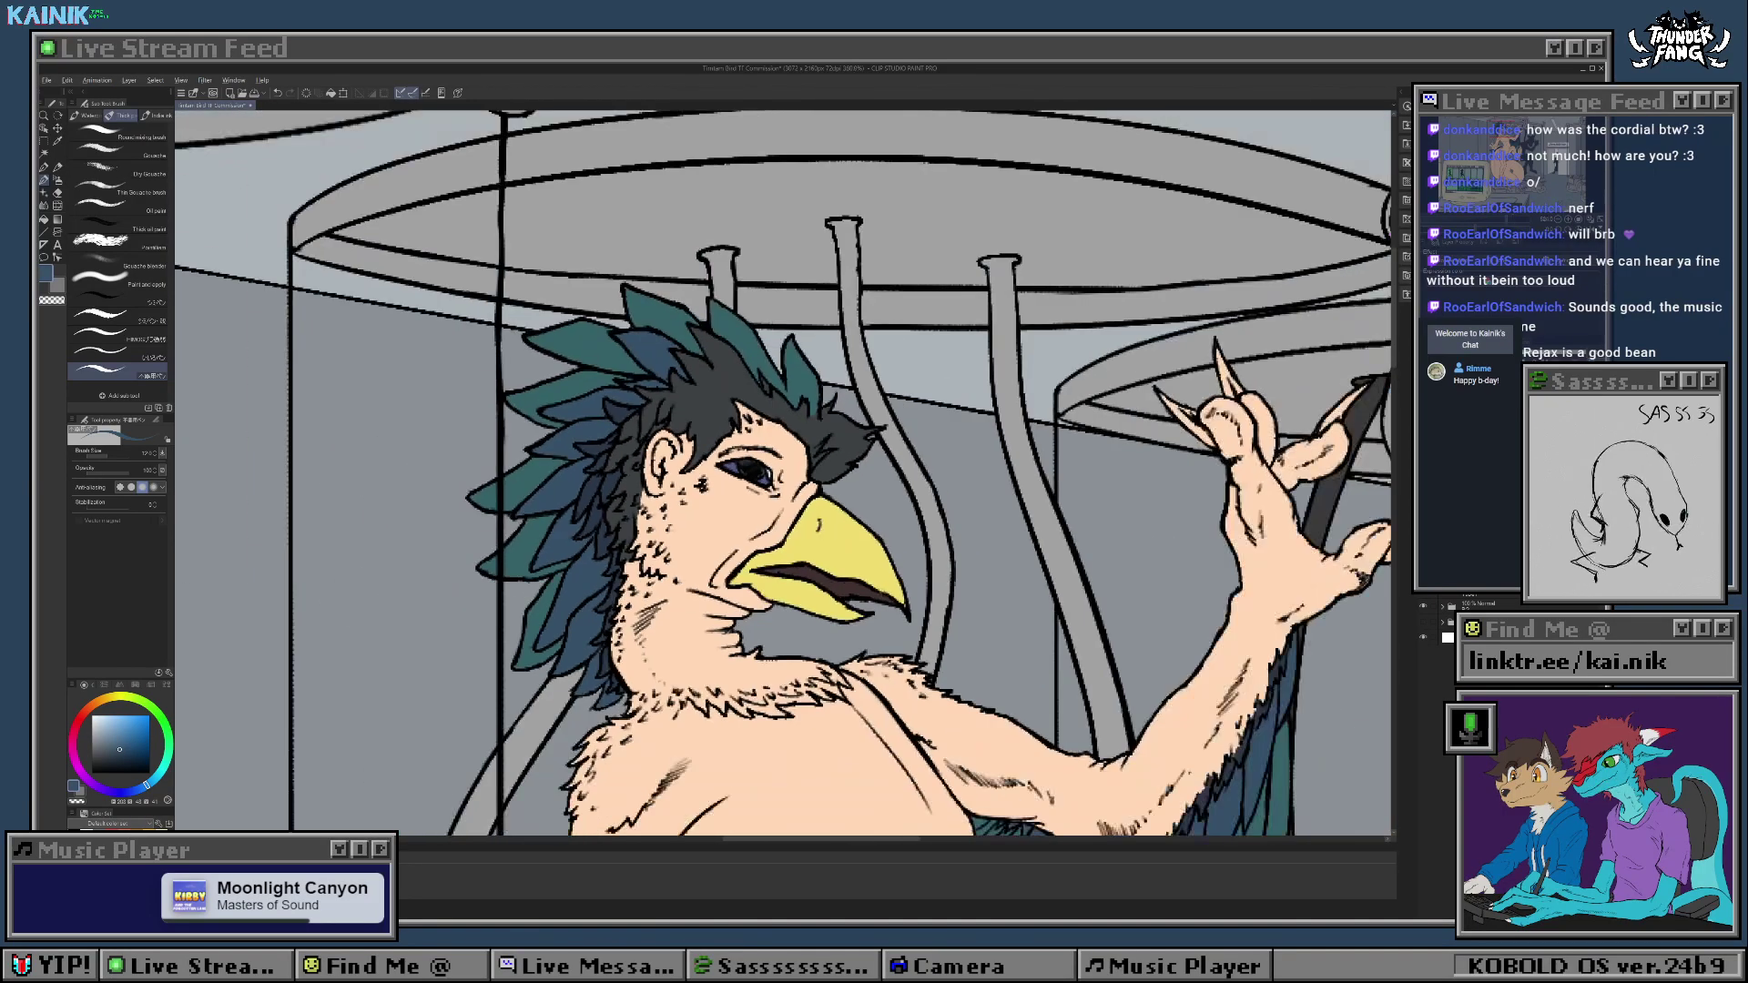
{"action": "scroll", "coordinate": [587, 578], "scroll_direction": "up", "scroll_amount": 3}
{"action": "left_click", "coordinate": [634, 488], "text": "alt"}
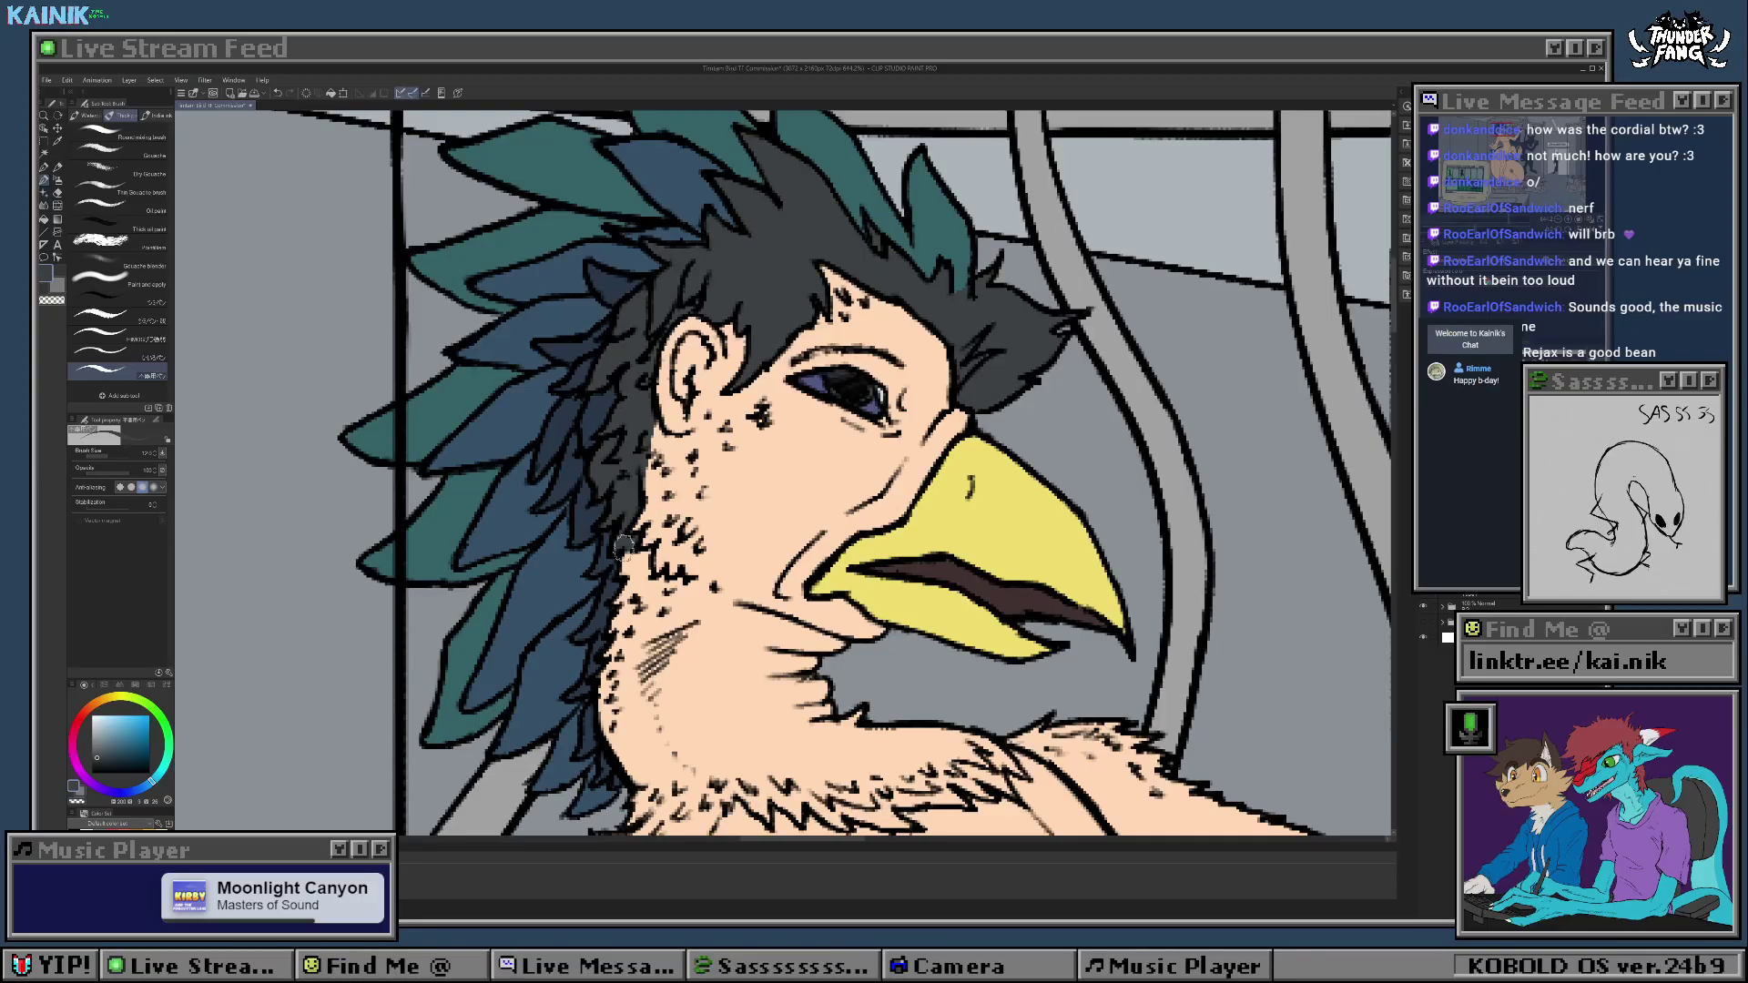
{"action": "mouse_move", "coordinate": [622, 578]}
{"action": "left_mouse_down"}
{"action": "mouse_move", "coordinate": [627, 552]}
{"action": "mouse_move", "coordinate": [612, 650]}
{"action": "left_mouse_up"}
{"action": "mouse_move", "coordinate": [676, 535]}
{"action": "left_mouse_down"}
{"action": "mouse_move", "coordinate": [622, 586]}
{"action": "mouse_move", "coordinate": [628, 570]}
{"action": "mouse_move", "coordinate": [601, 683]}
{"action": "left_mouse_up"}
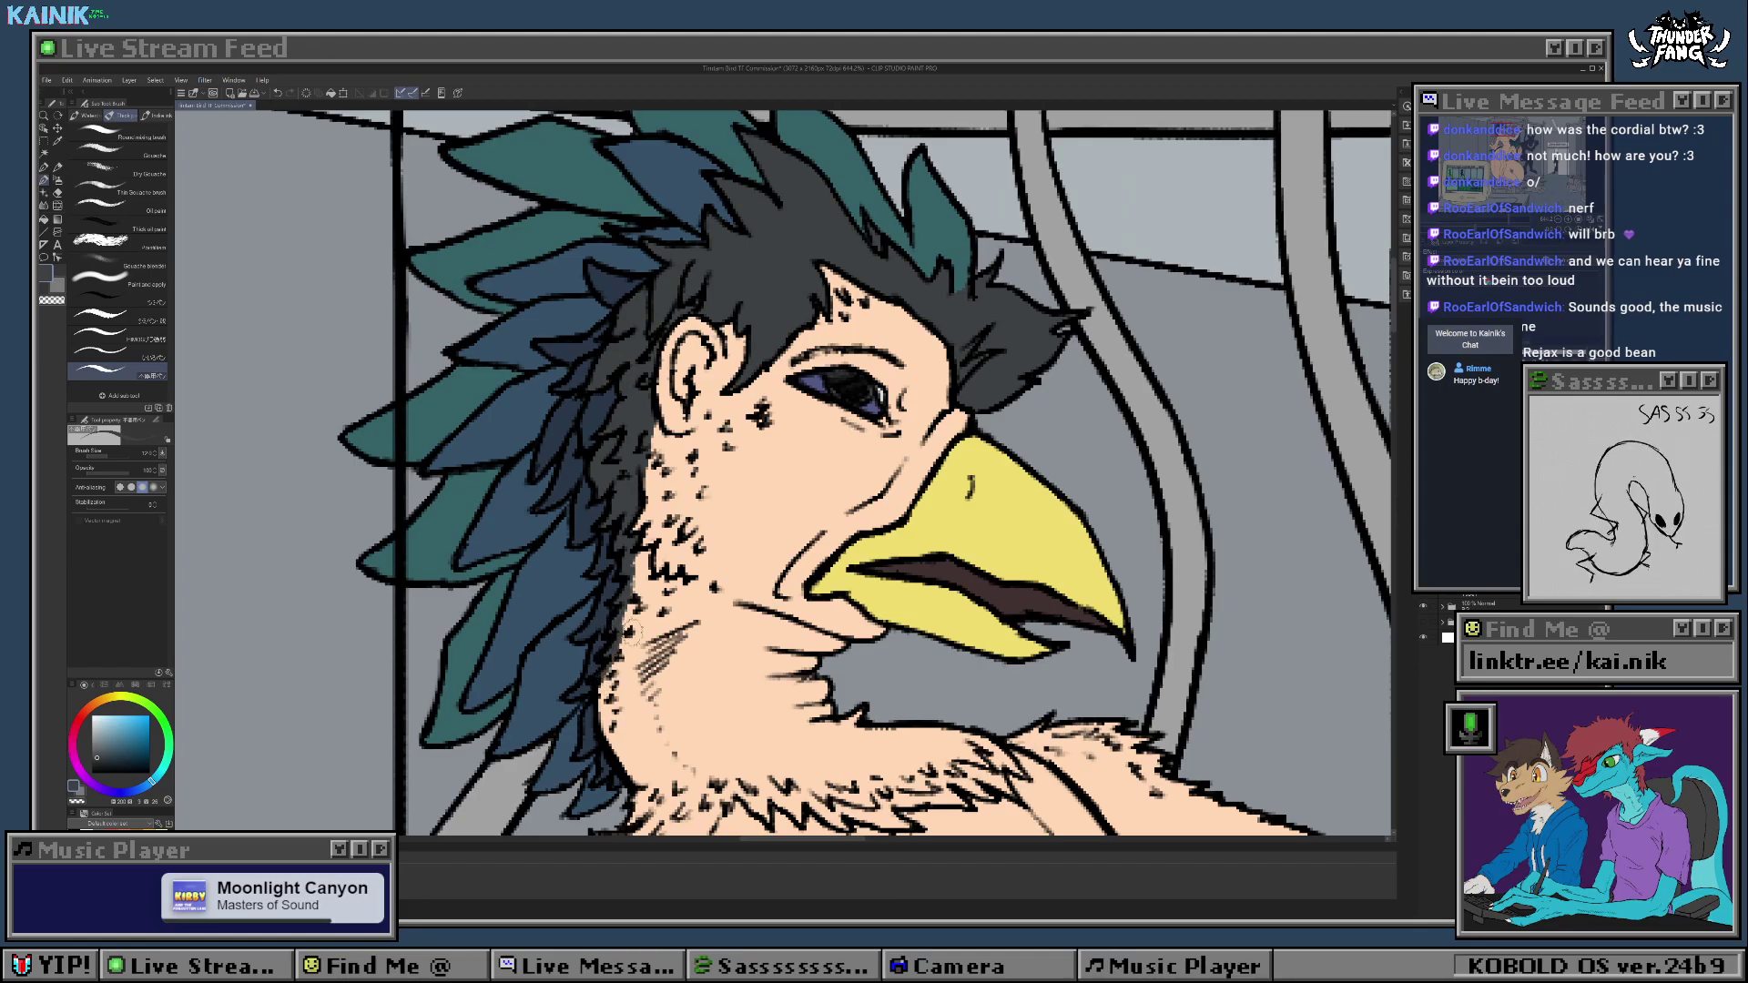
{"action": "left_click_drag", "start_coordinate": [692, 510], "coordinate": [680, 594]}
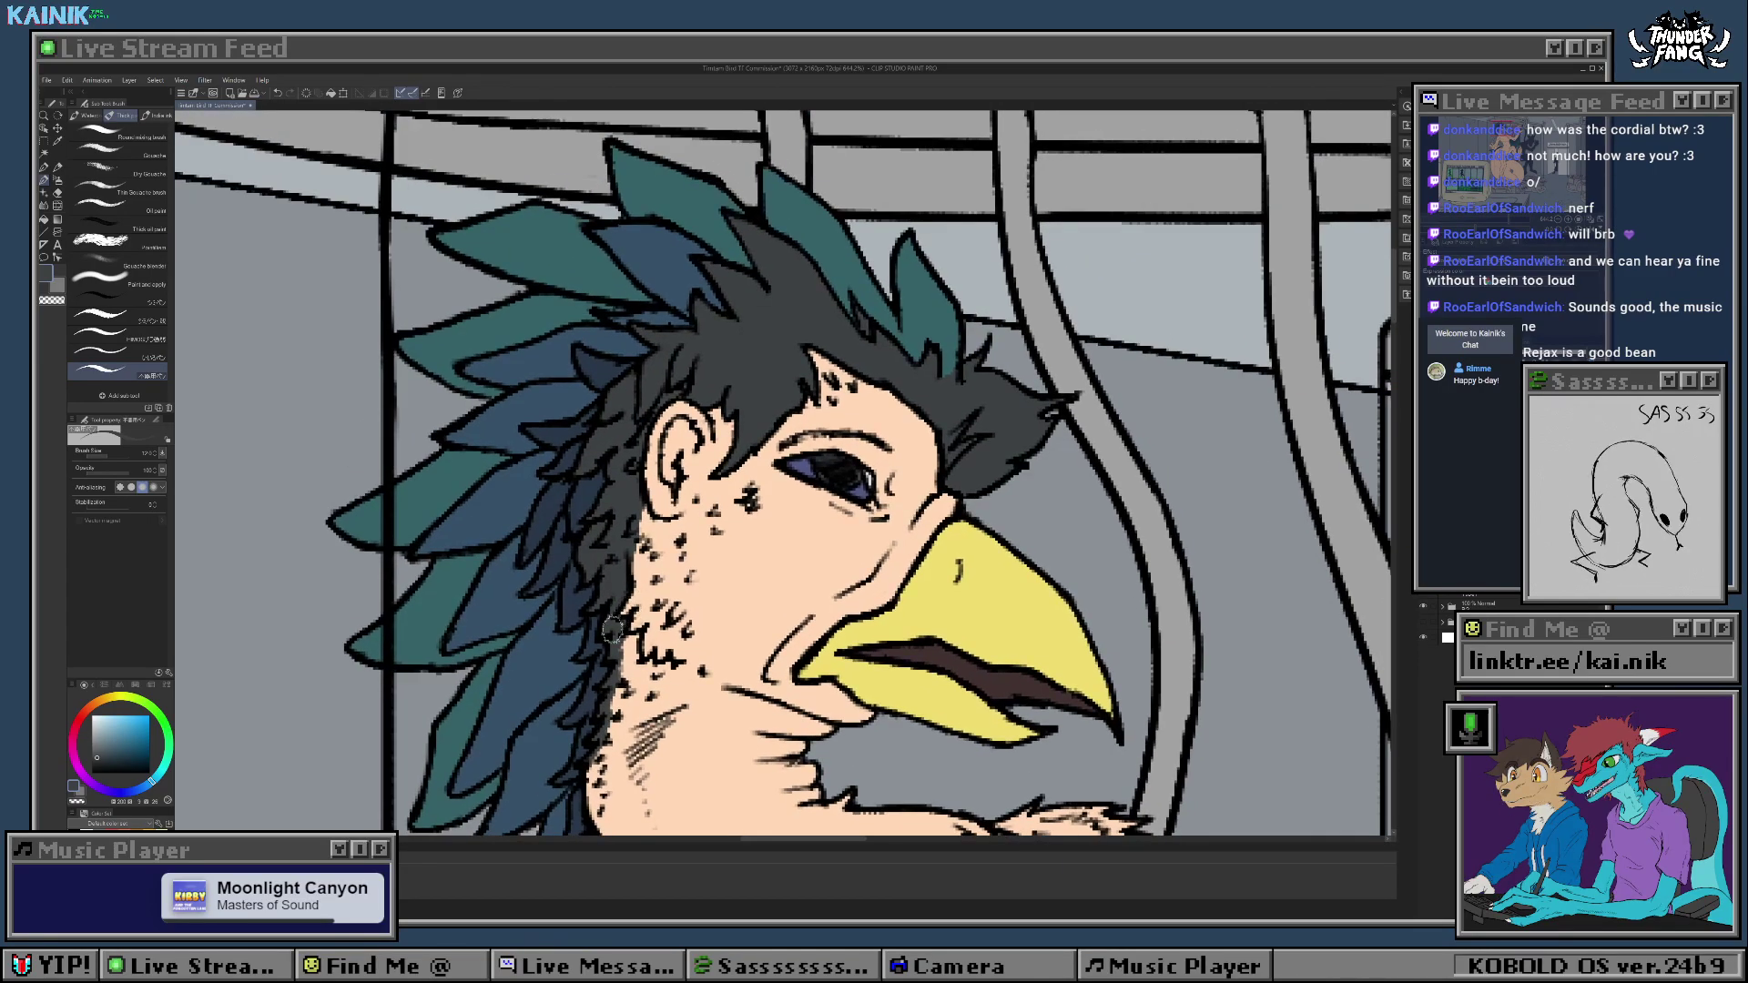
Step: Sample the dark blue behind the head and touch up the small feathers behind the ear
{"action": "scroll", "coordinate": [677, 545], "scroll_direction": "down", "scroll_amount": 3}
{"action": "scroll", "coordinate": [696, 428], "scroll_direction": "up", "scroll_amount": 4}
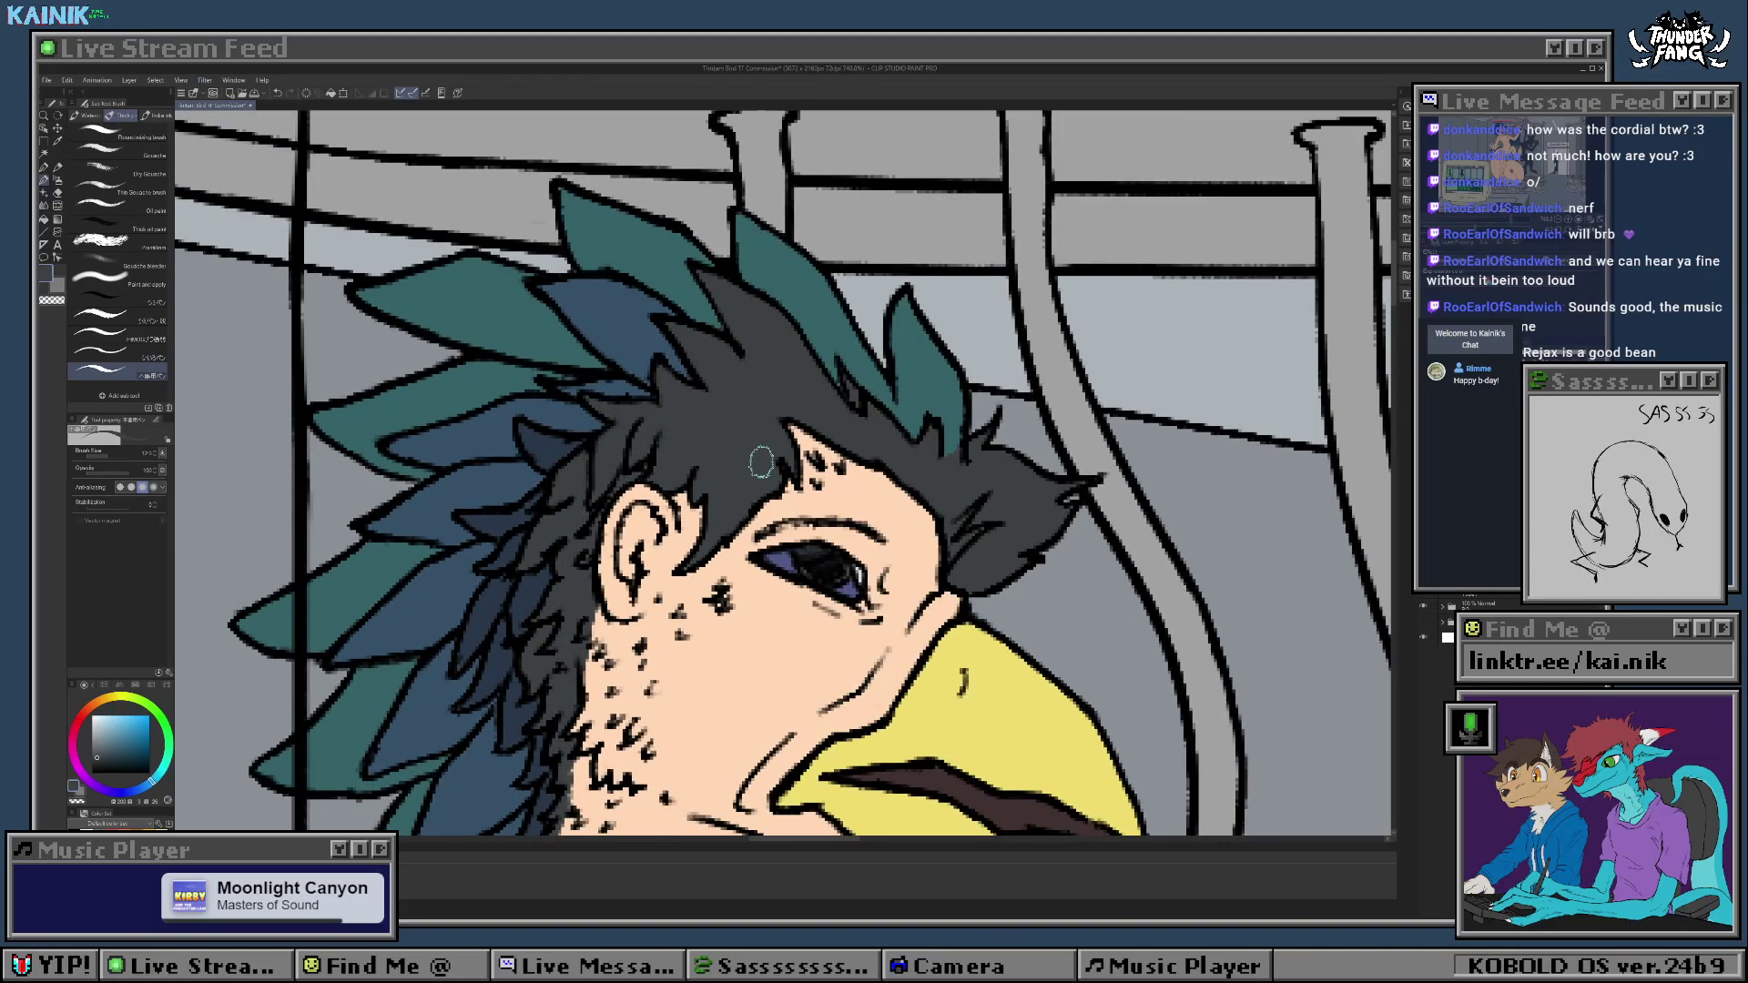
{"action": "left_click_drag", "start_coordinate": [762, 463], "coordinate": [710, 509]}
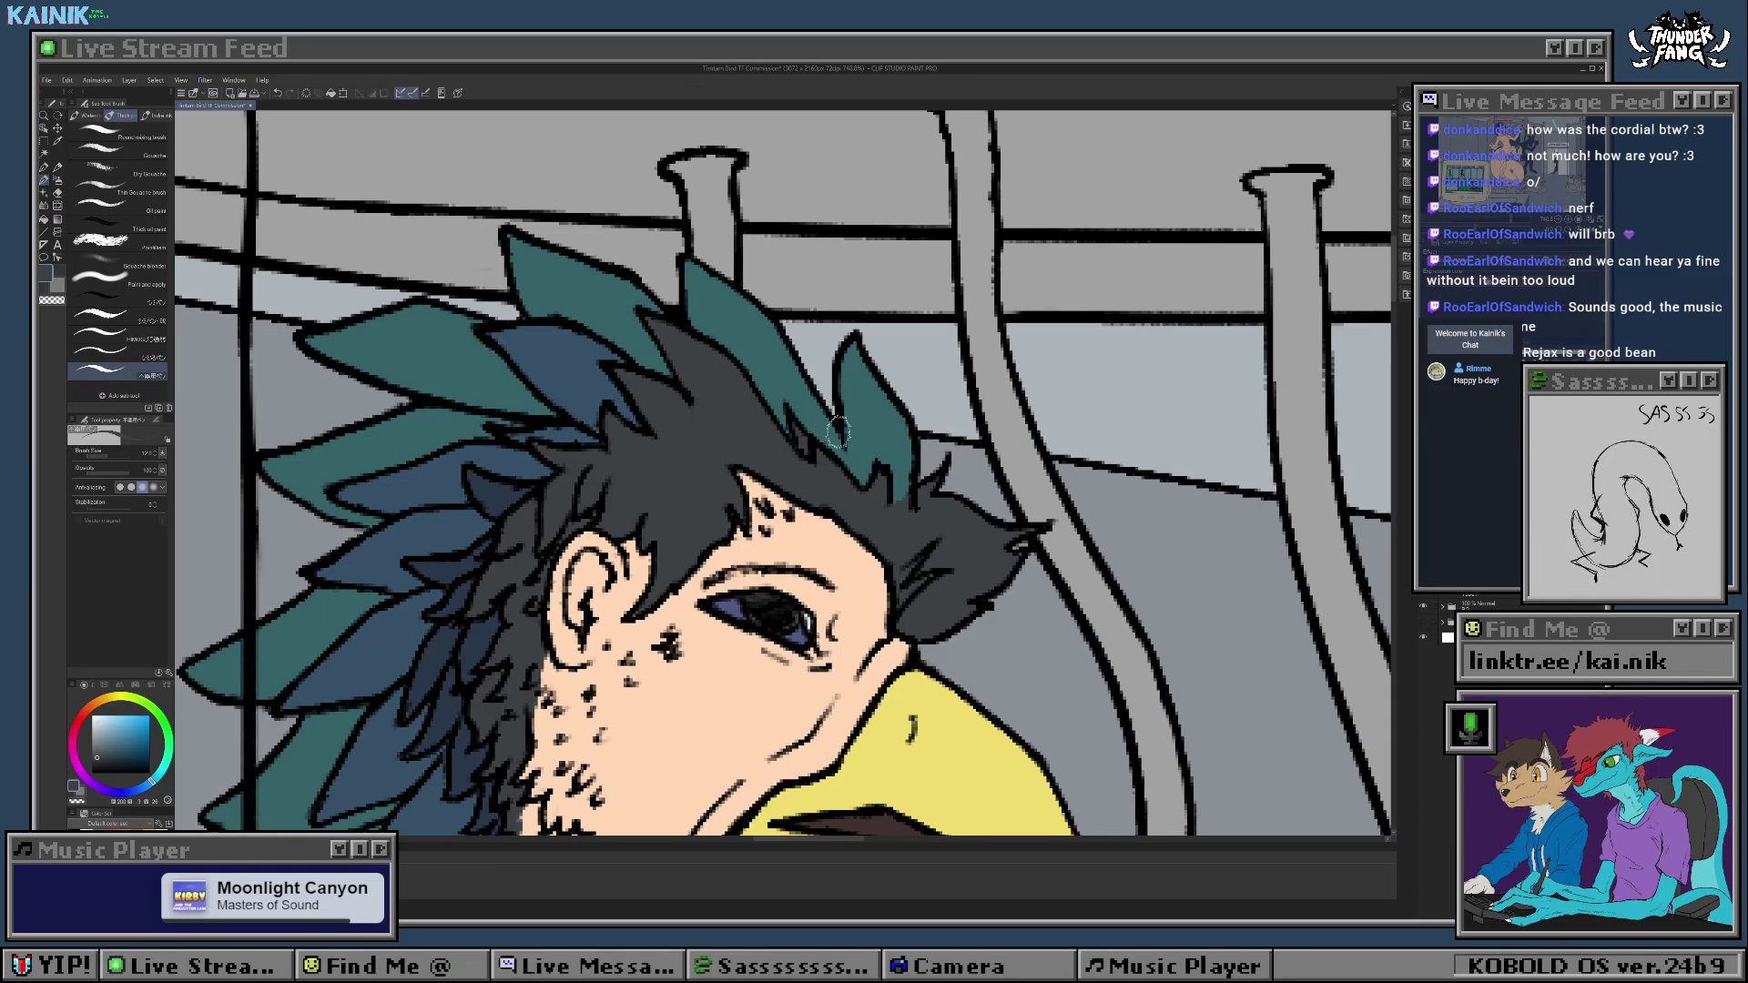
{"action": "left_click_drag", "start_coordinate": [559, 517], "coordinate": [714, 441]}
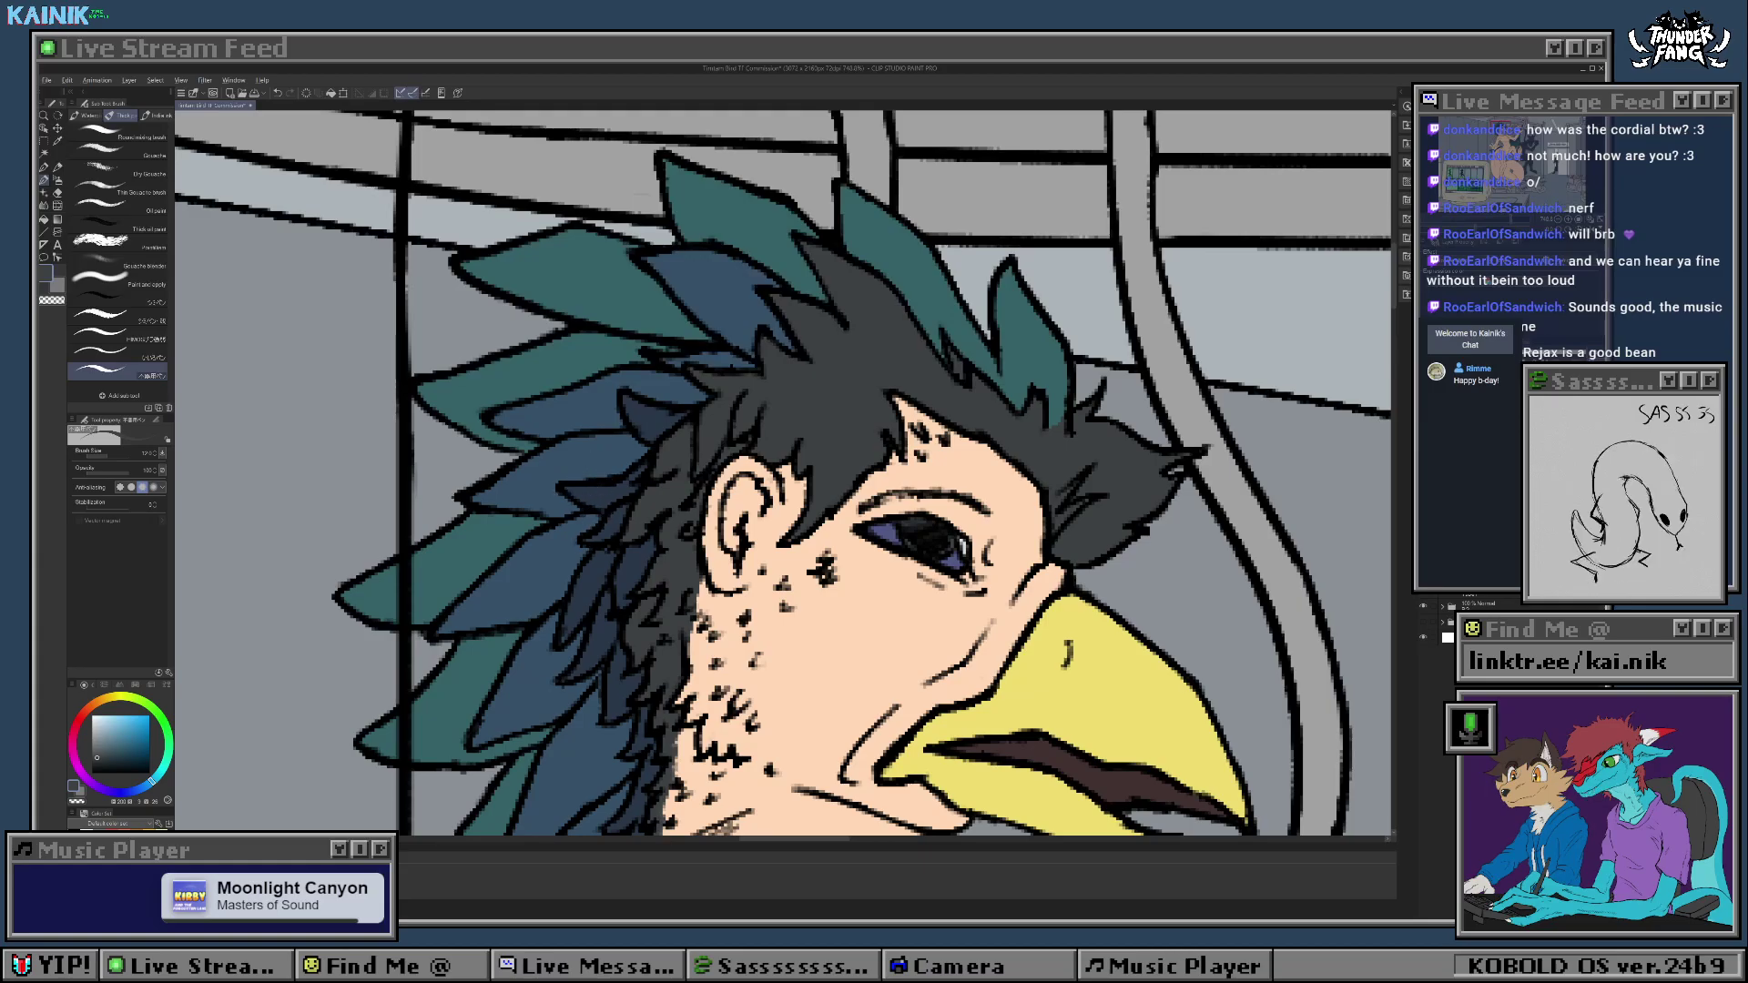
{"action": "left_click", "coordinate": [587, 574], "text": "alt"}
{"action": "left_click_drag", "start_coordinate": [606, 552], "coordinate": [543, 591]}
{"action": "mouse_move", "coordinate": [994, 493]}
{"action": "left_mouse_down"}
{"action": "mouse_move", "coordinate": [873, 549]}
{"action": "mouse_move", "coordinate": [824, 527]}
{"action": "left_mouse_up"}
Step: Examine the character's head, feathers and body at different zoom levels to judge the flat colours
{"action": "scroll", "coordinate": [830, 504], "scroll_direction": "down", "scroll_amount": 8}
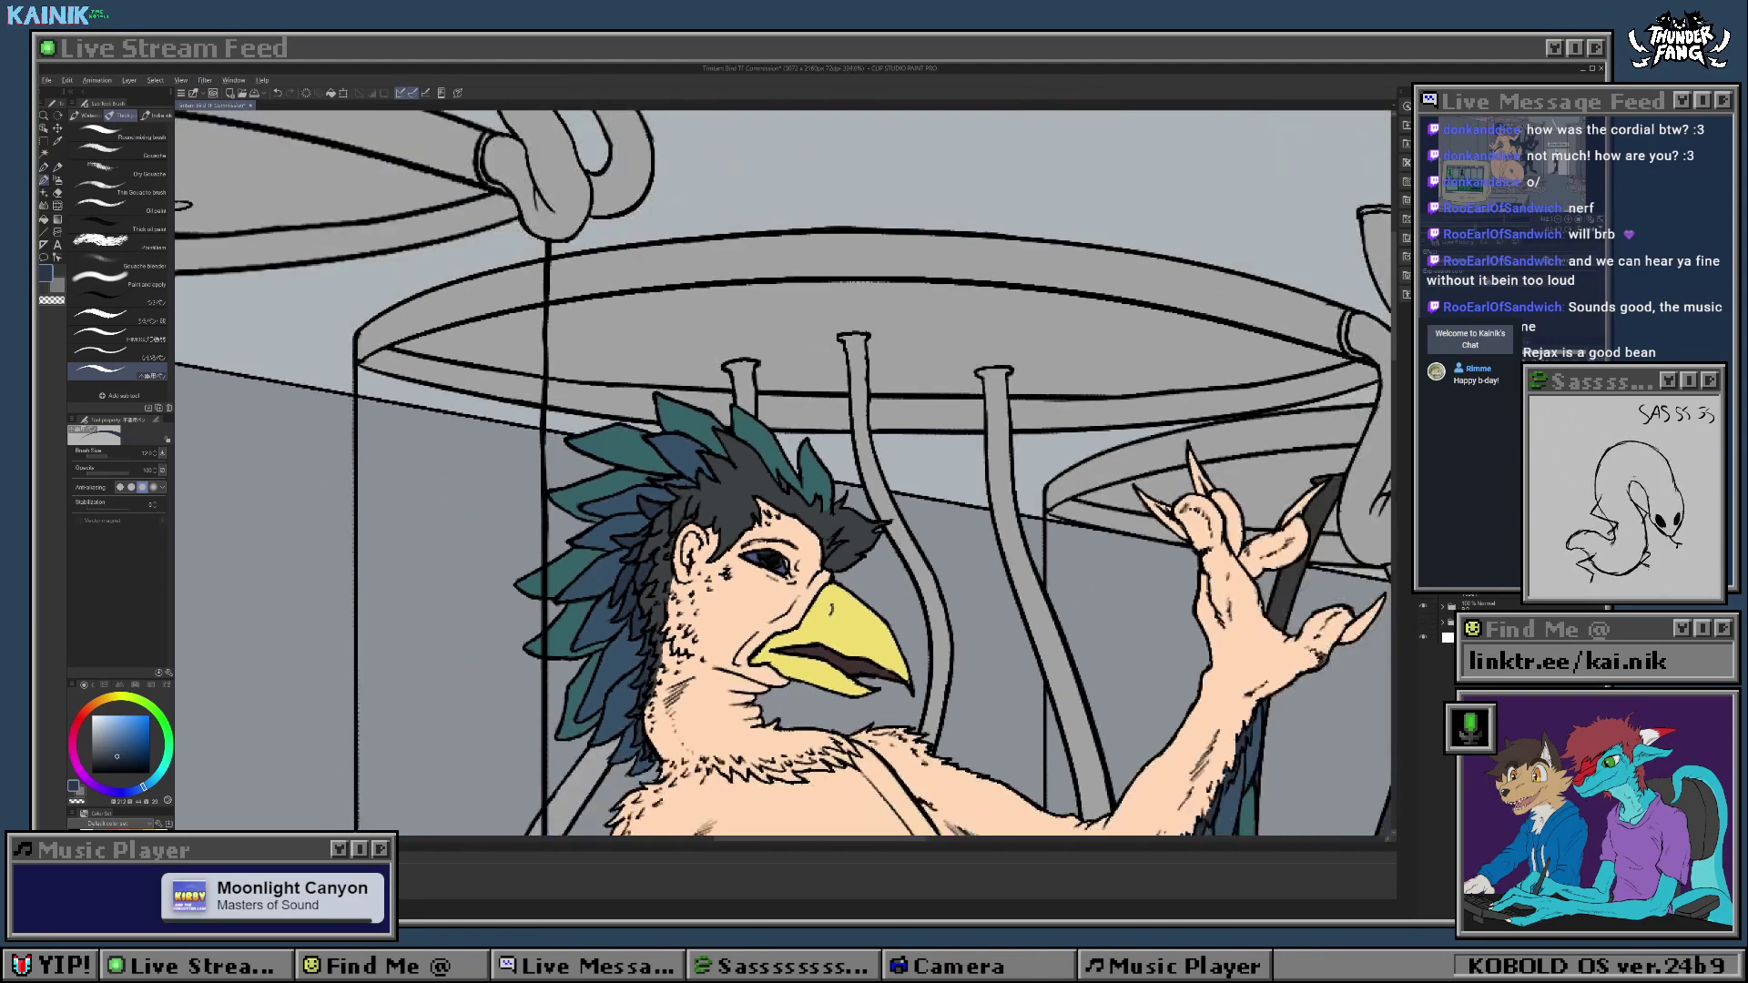
{"action": "scroll", "coordinate": [830, 505], "scroll_direction": "up", "scroll_amount": 1}
{"action": "left_click_drag", "start_coordinate": [806, 654], "coordinate": [794, 561]}
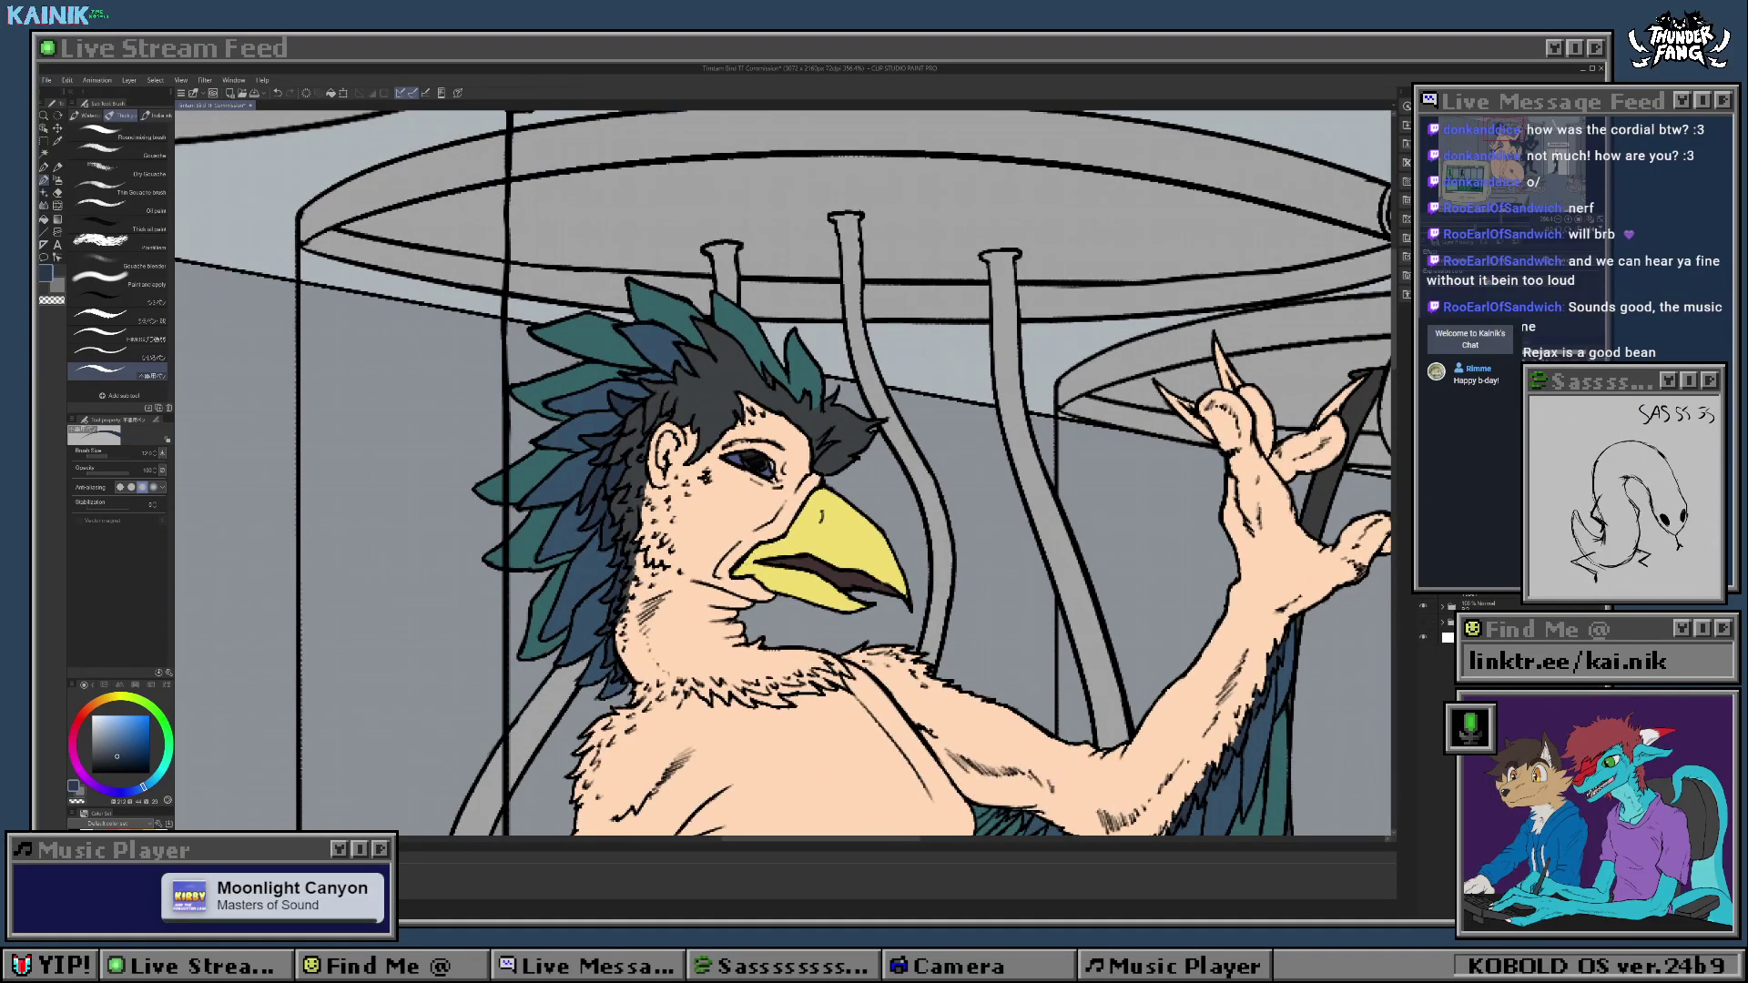
{"action": "left_click_drag", "start_coordinate": [731, 735], "coordinate": [670, 391]}
{"action": "scroll", "coordinate": [684, 514], "scroll_direction": "down", "scroll_amount": 4}
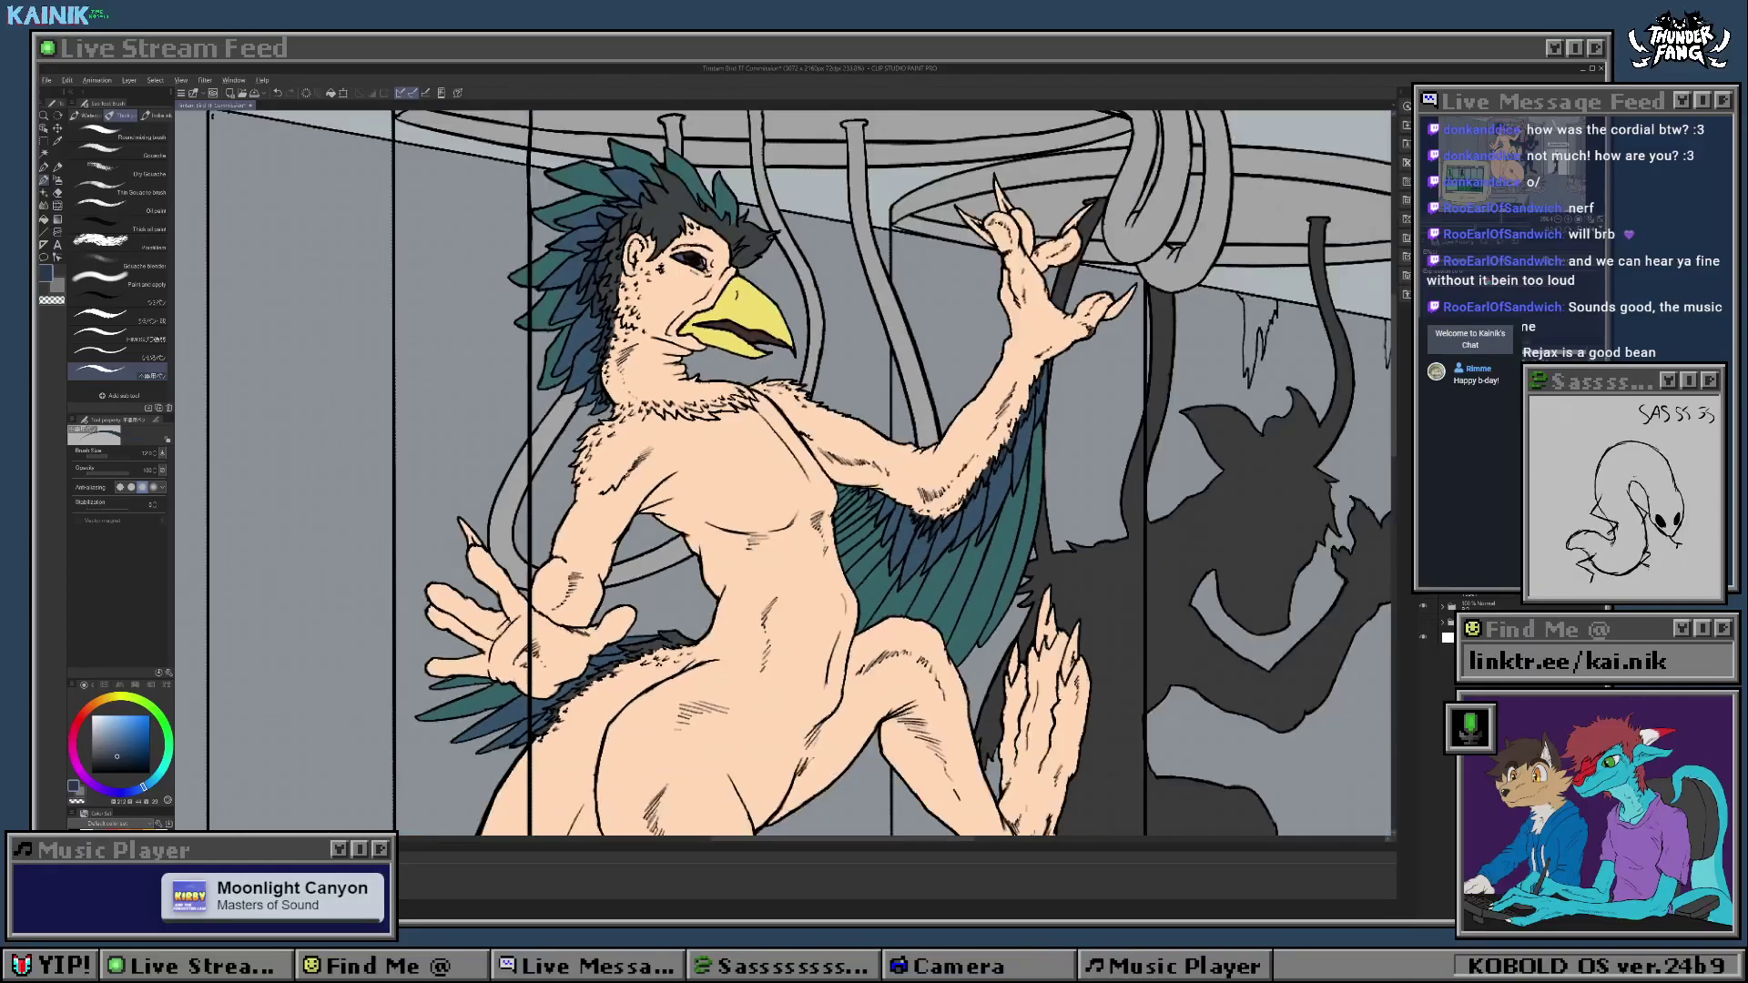
{"action": "scroll", "coordinate": [785, 474], "scroll_direction": "down", "scroll_amount": 4}
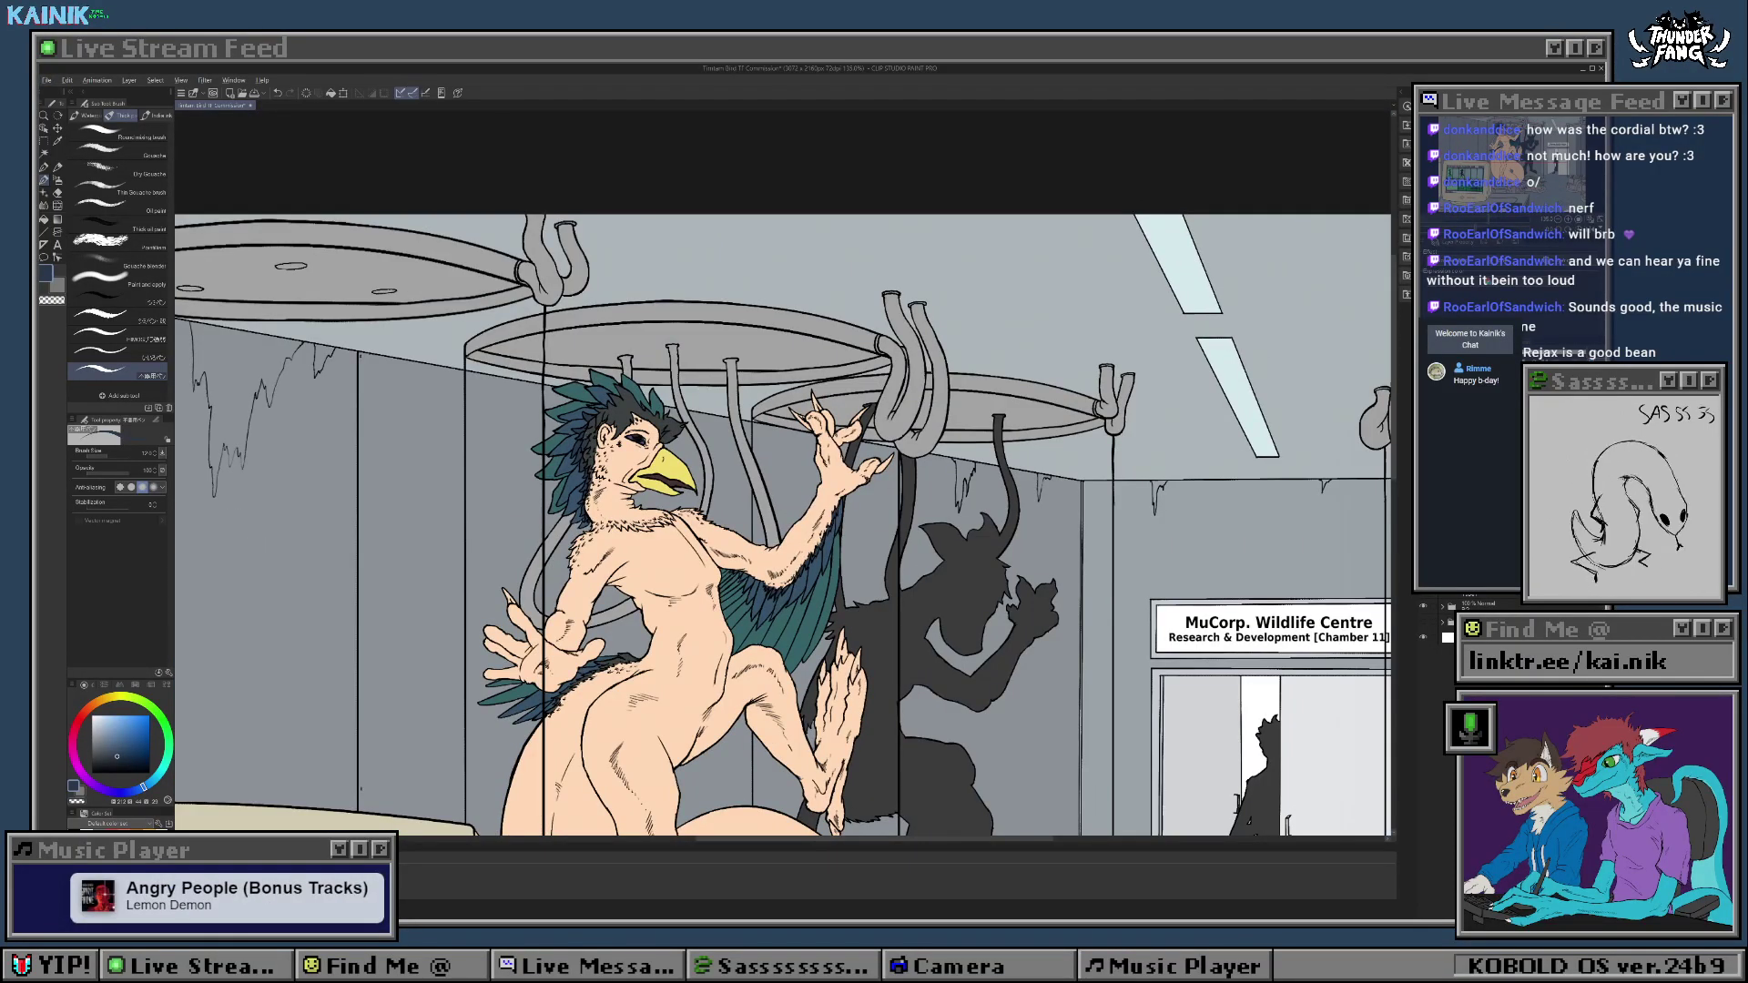
{"action": "scroll", "coordinate": [615, 419], "scroll_direction": "up", "scroll_amount": 2}
{"action": "scroll", "coordinate": [767, 535], "scroll_direction": "up", "scroll_amount": 3}
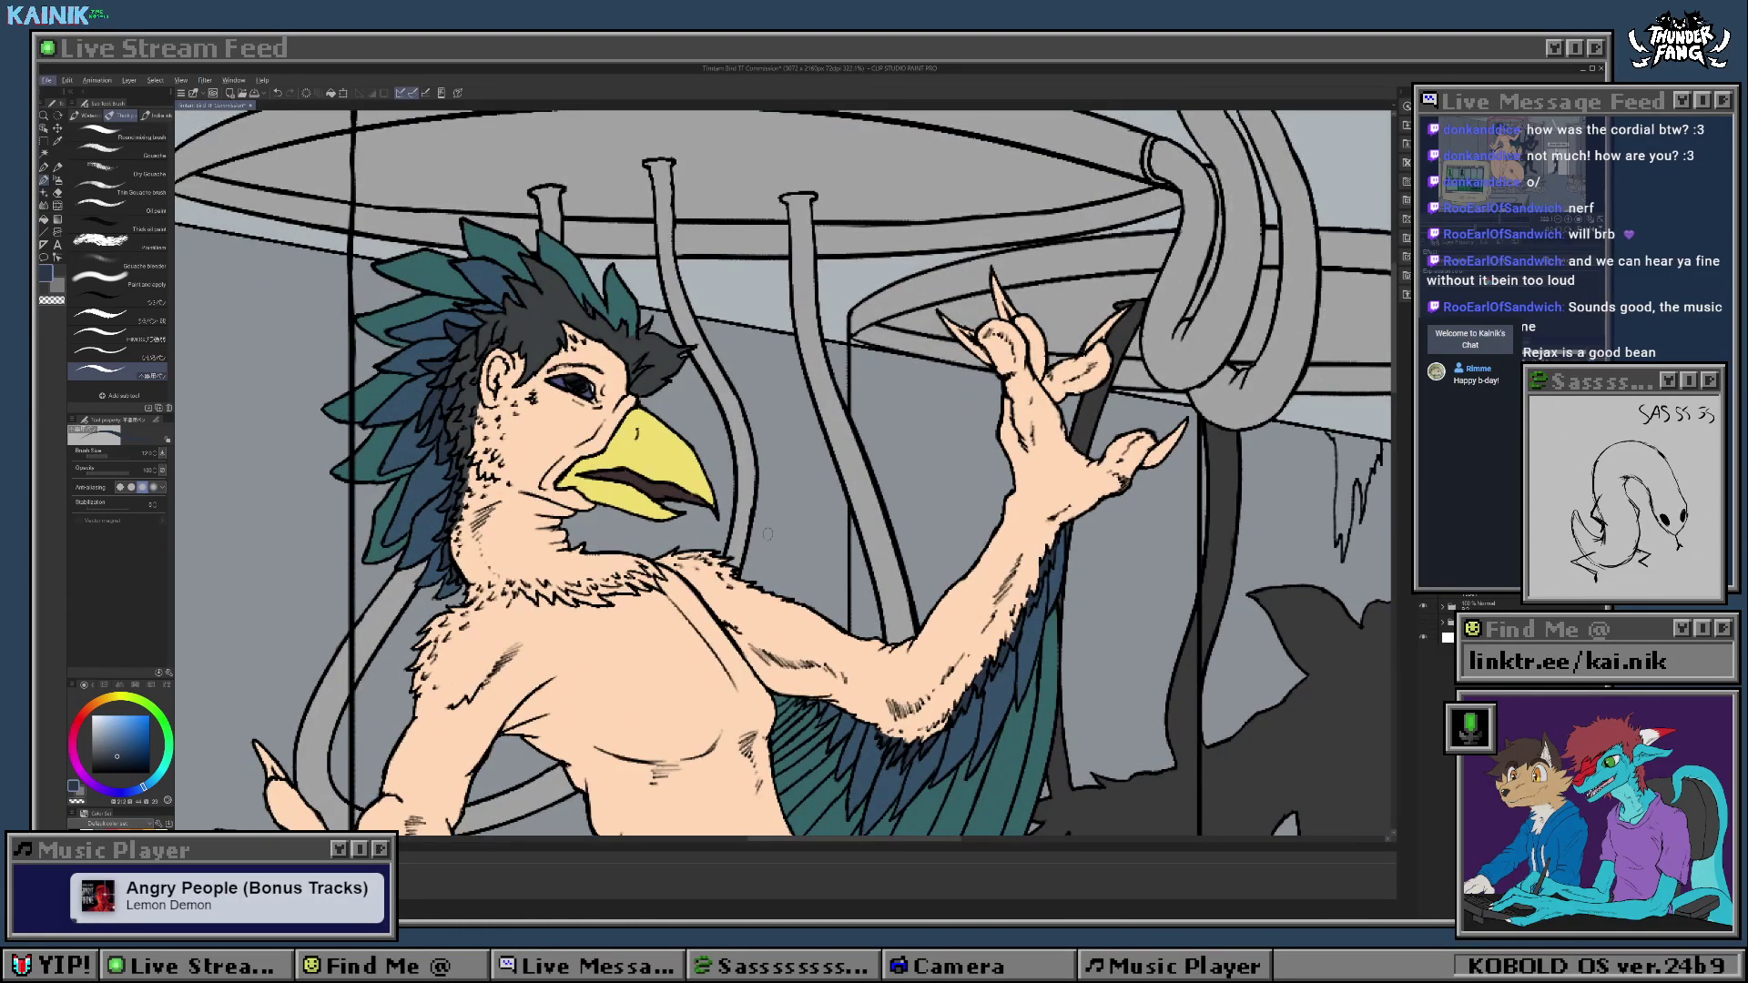
Step: Examine the bird character's arm, wing, torso and legs up close and within the full scene to judge the feather colouring
{"action": "scroll", "coordinate": [929, 637], "scroll_direction": "up", "scroll_amount": 3}
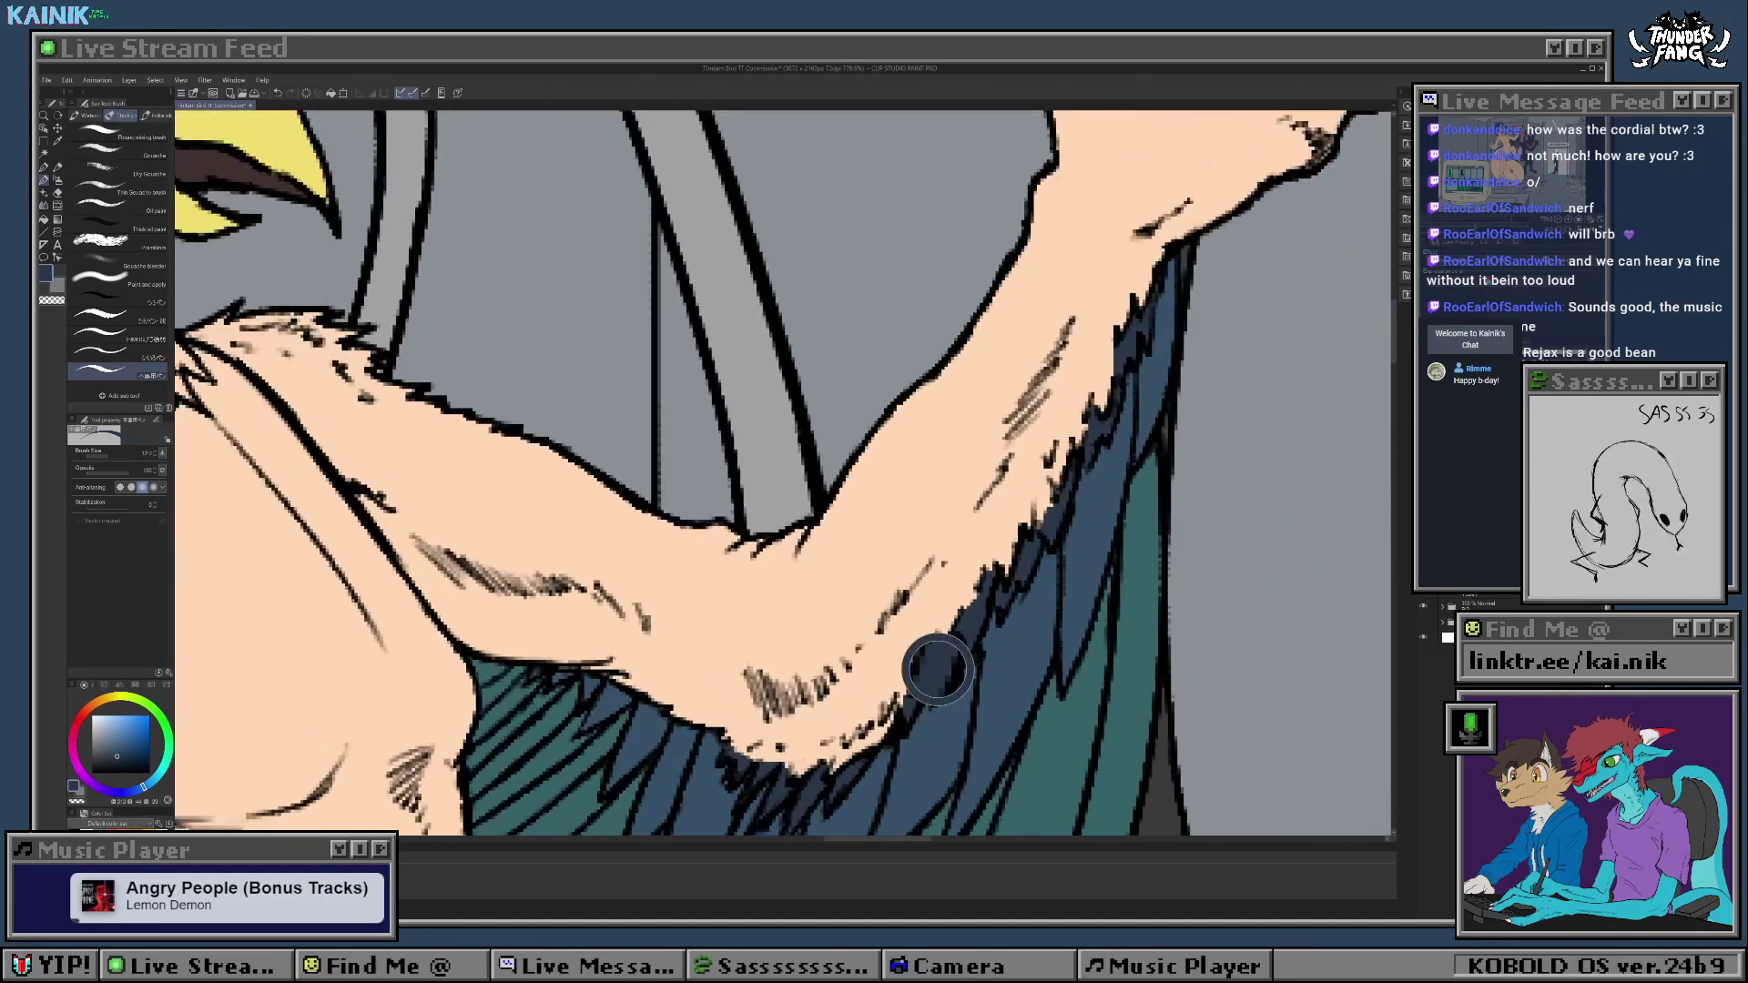
{"action": "scroll", "coordinate": [926, 606], "scroll_direction": "down", "scroll_amount": 1}
{"action": "scroll", "coordinate": [926, 606], "scroll_direction": "up", "scroll_amount": 3}
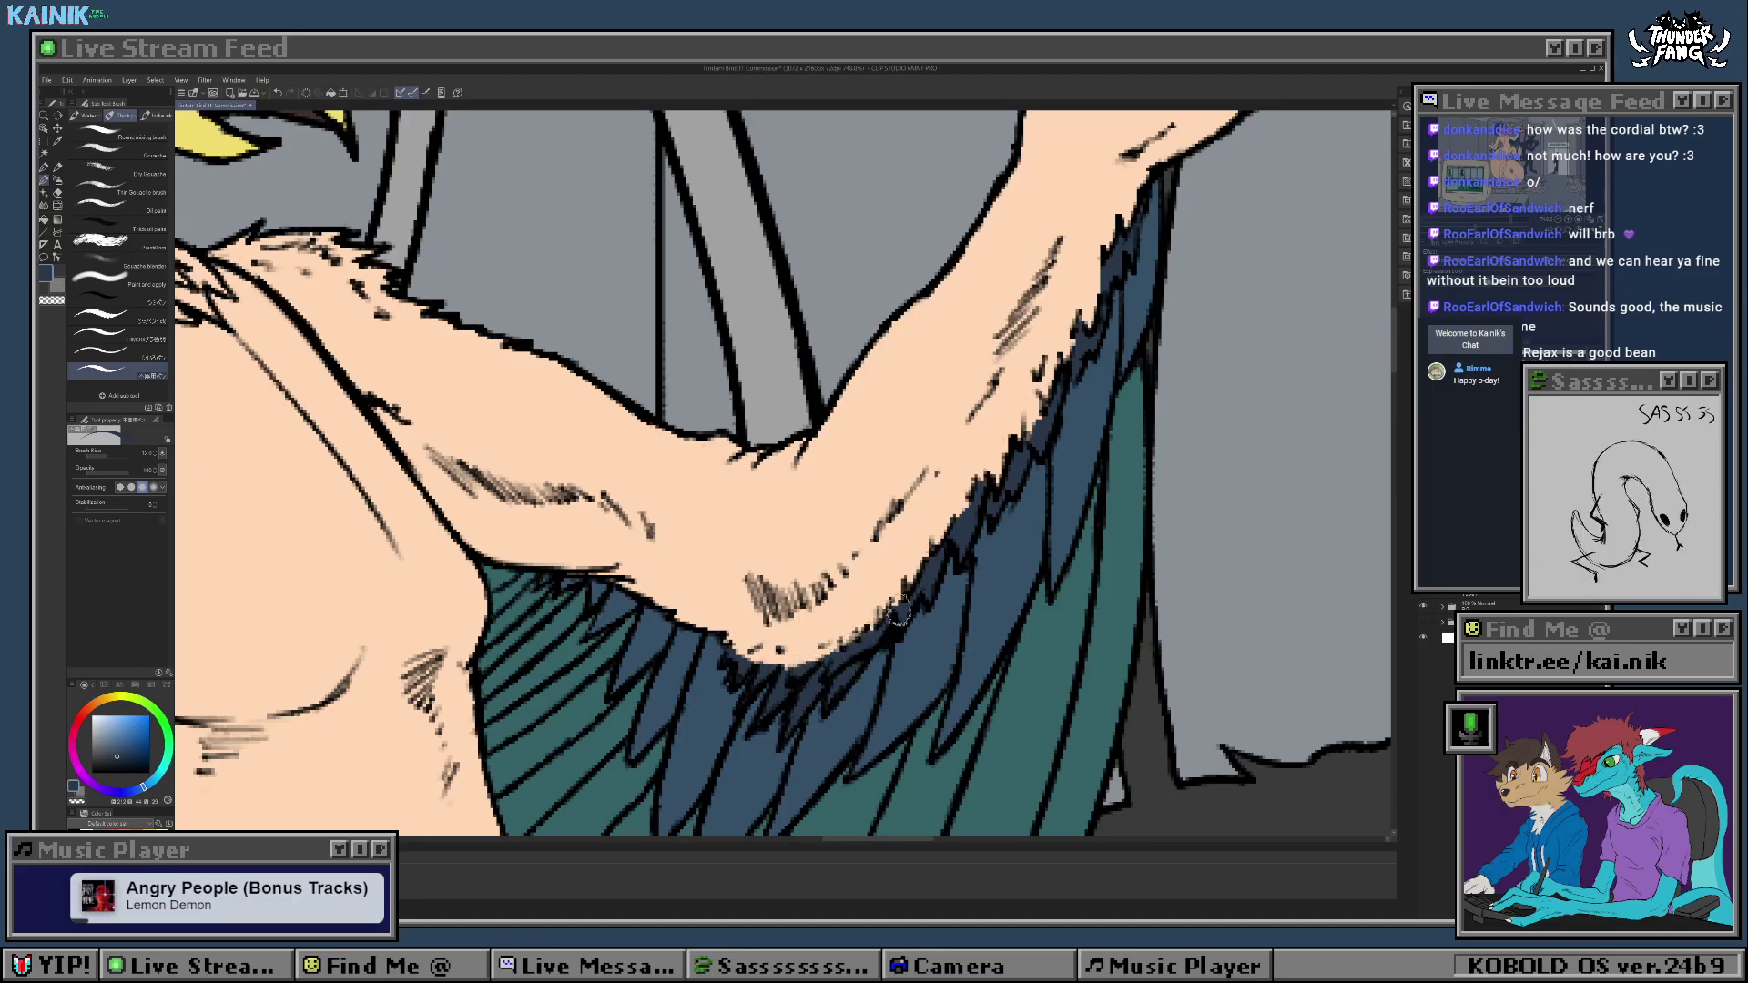
{"action": "scroll", "coordinate": [888, 621], "scroll_direction": "down", "scroll_amount": 8}
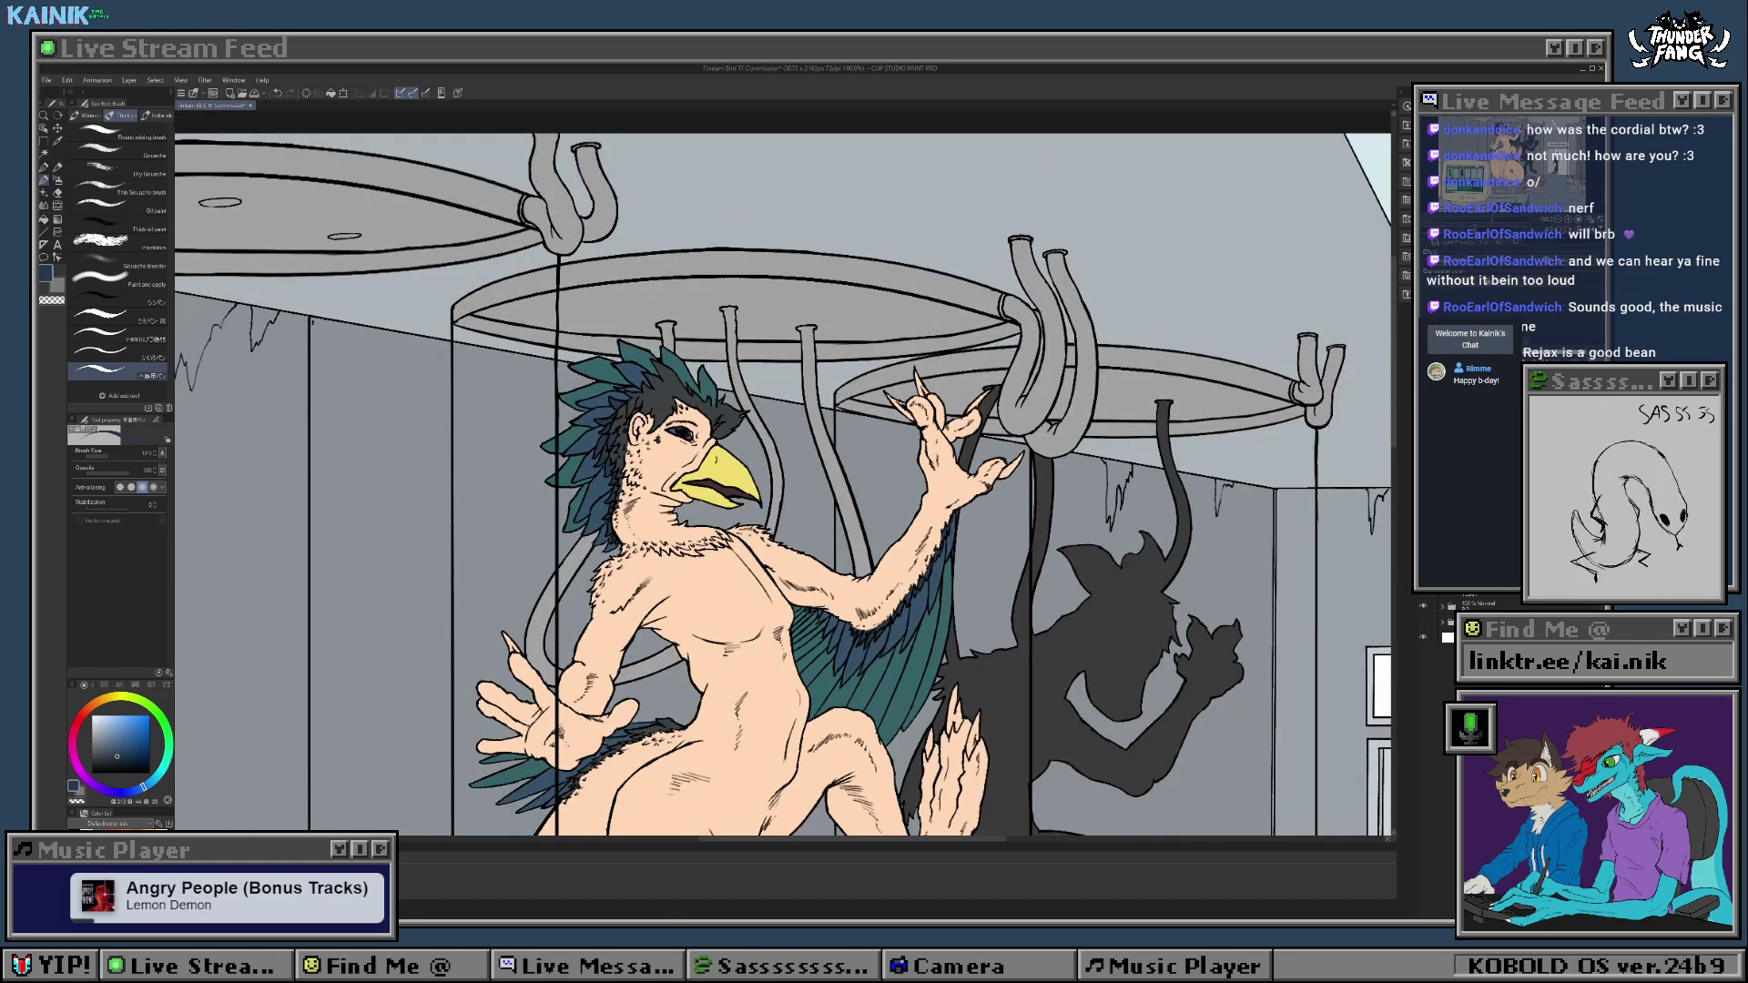
{"action": "scroll", "coordinate": [642, 770], "scroll_direction": "up", "scroll_amount": 3}
{"action": "scroll", "coordinate": [641, 770], "scroll_direction": "down", "scroll_amount": 4}
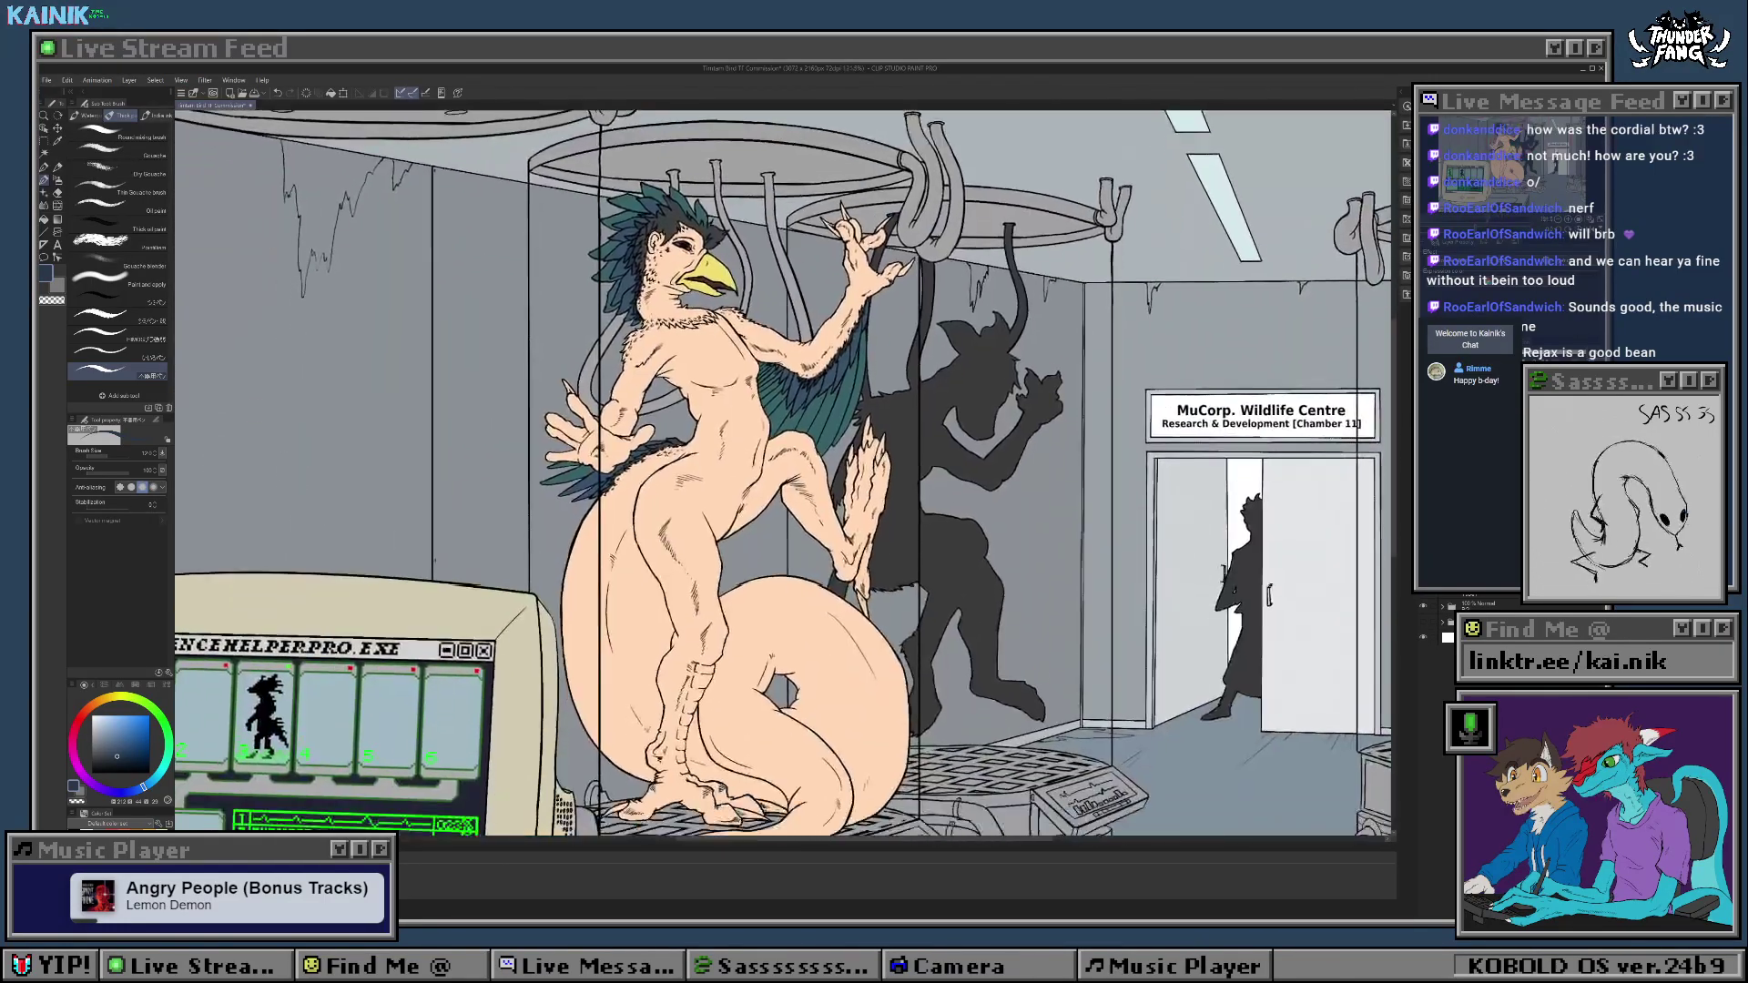
{"action": "left_click_drag", "start_coordinate": [783, 474], "coordinate": [773, 527]}
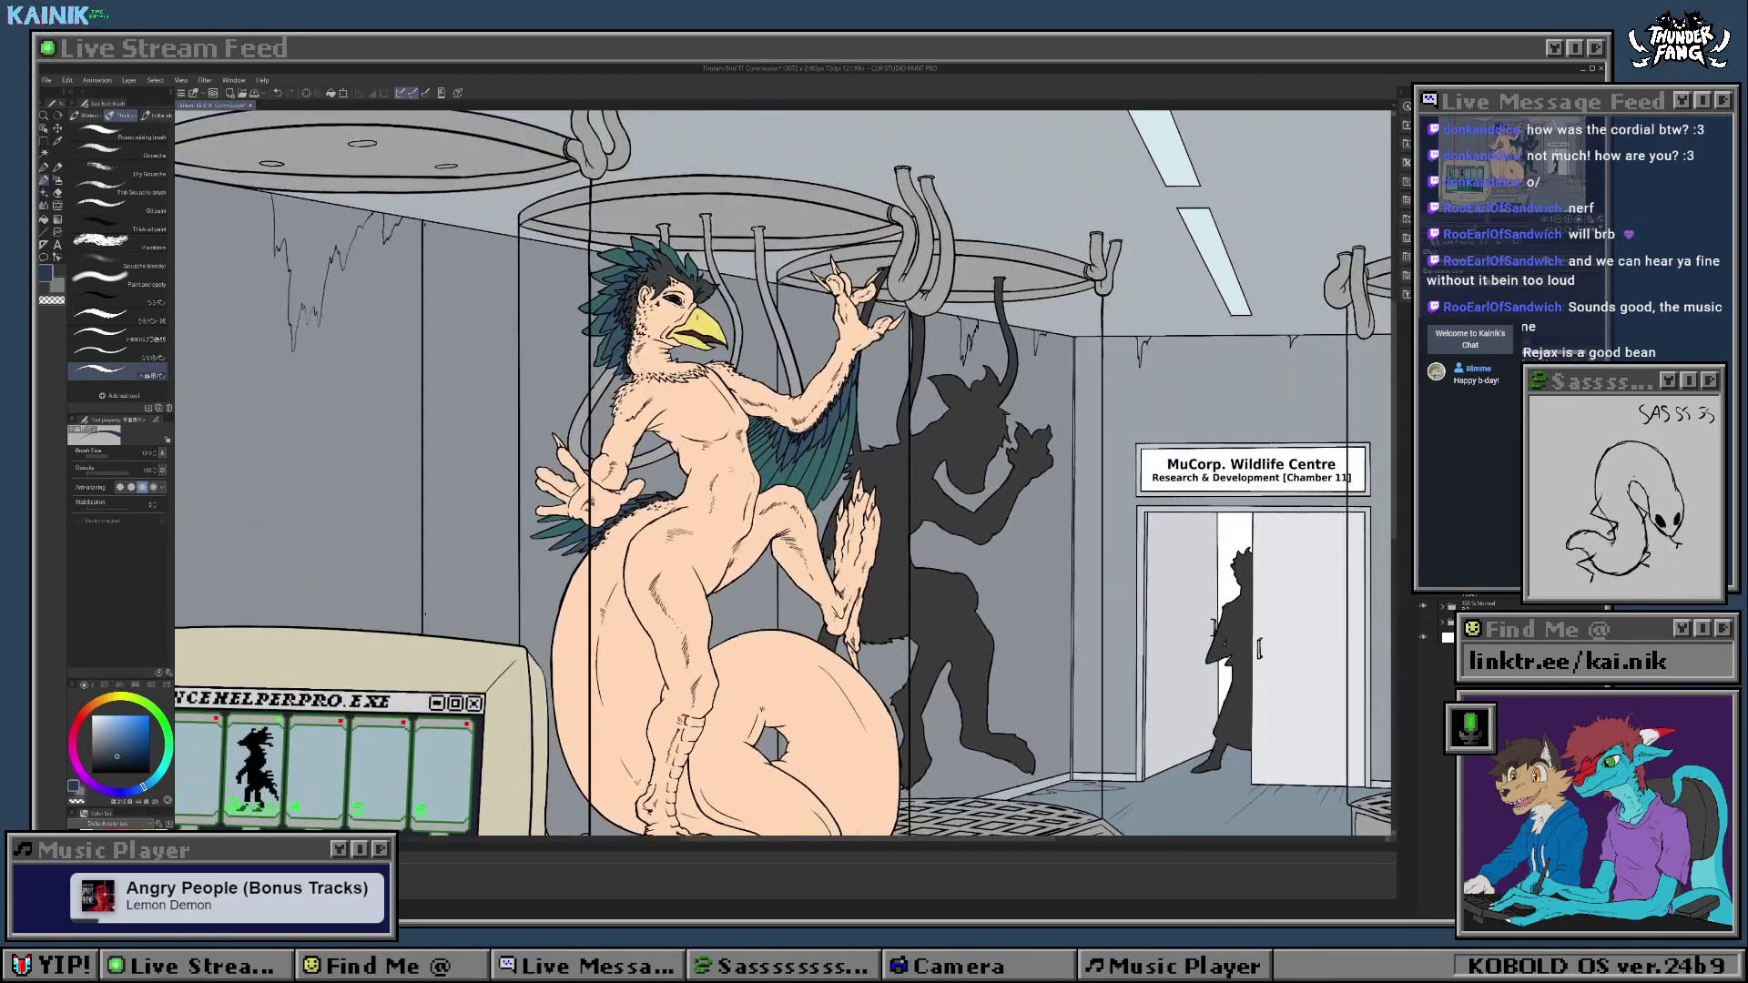
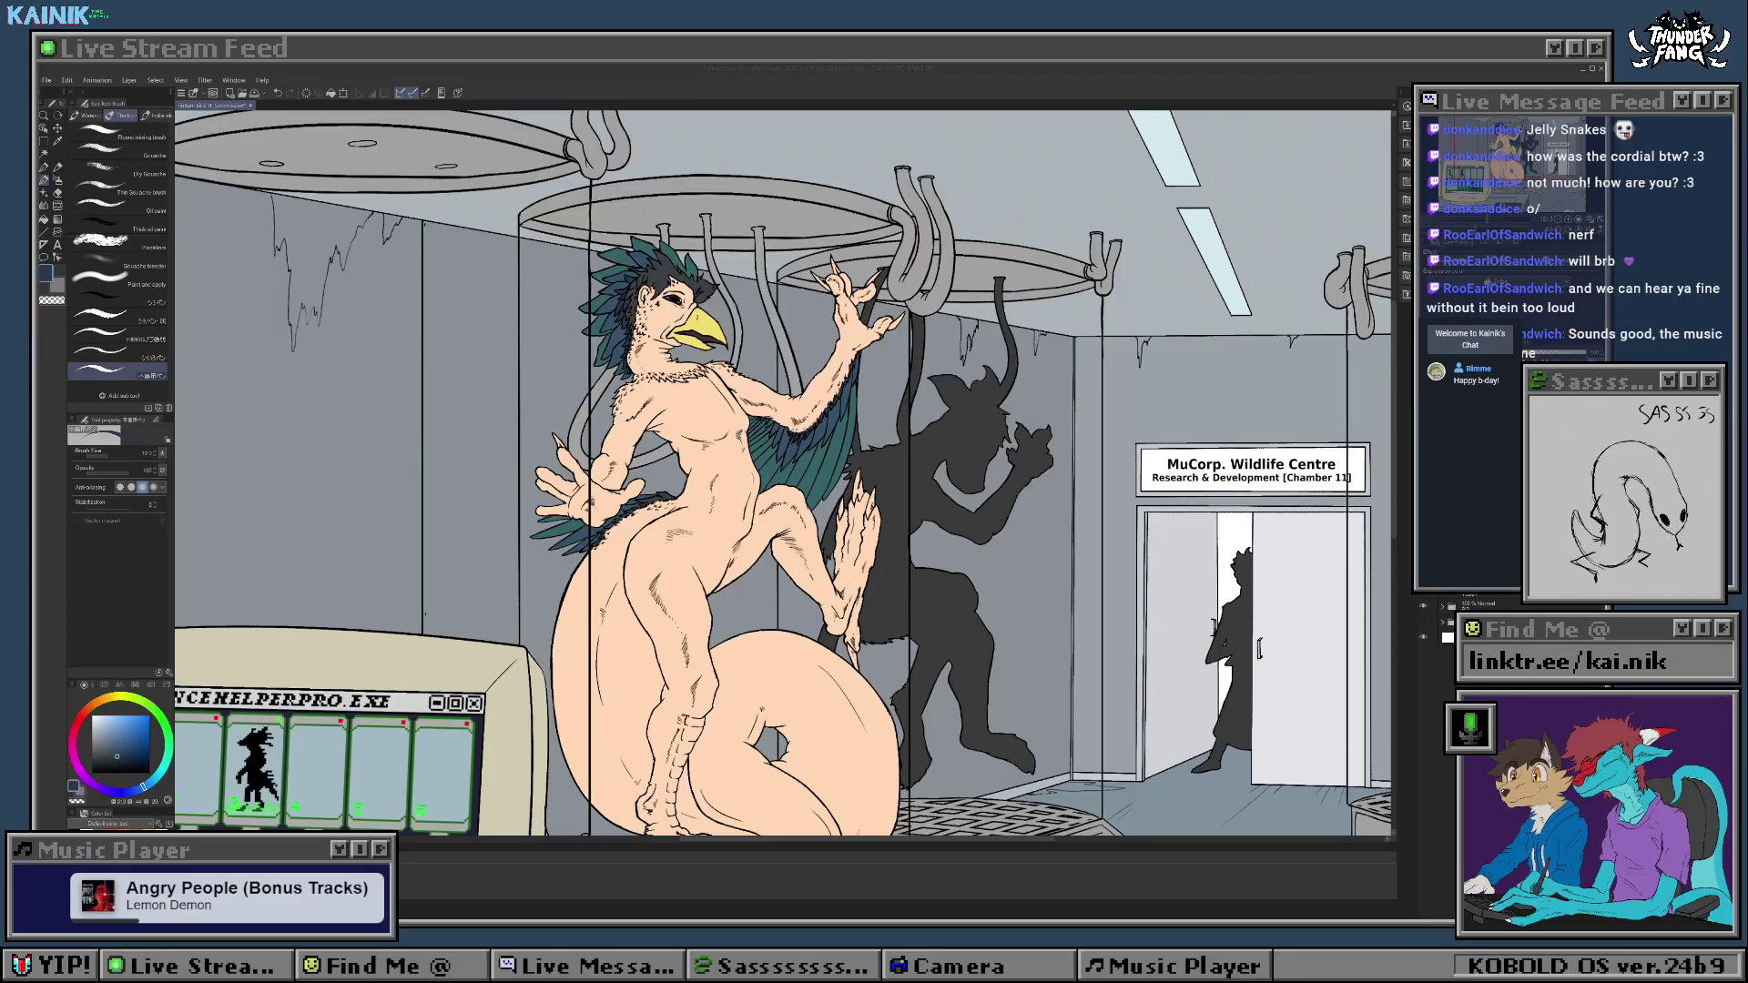
{"action": "scroll", "coordinate": [621, 368], "scroll_direction": "up", "scroll_amount": 5}
{"action": "mouse_move", "coordinate": [621, 368]}
{"action": "left_mouse_down"}
{"action": "mouse_move", "coordinate": [637, 300]}
{"action": "mouse_move", "coordinate": [631, 500]}
{"action": "mouse_move", "coordinate": [619, 433]}
{"action": "mouse_move", "coordinate": [648, 116]}
{"action": "left_mouse_up"}
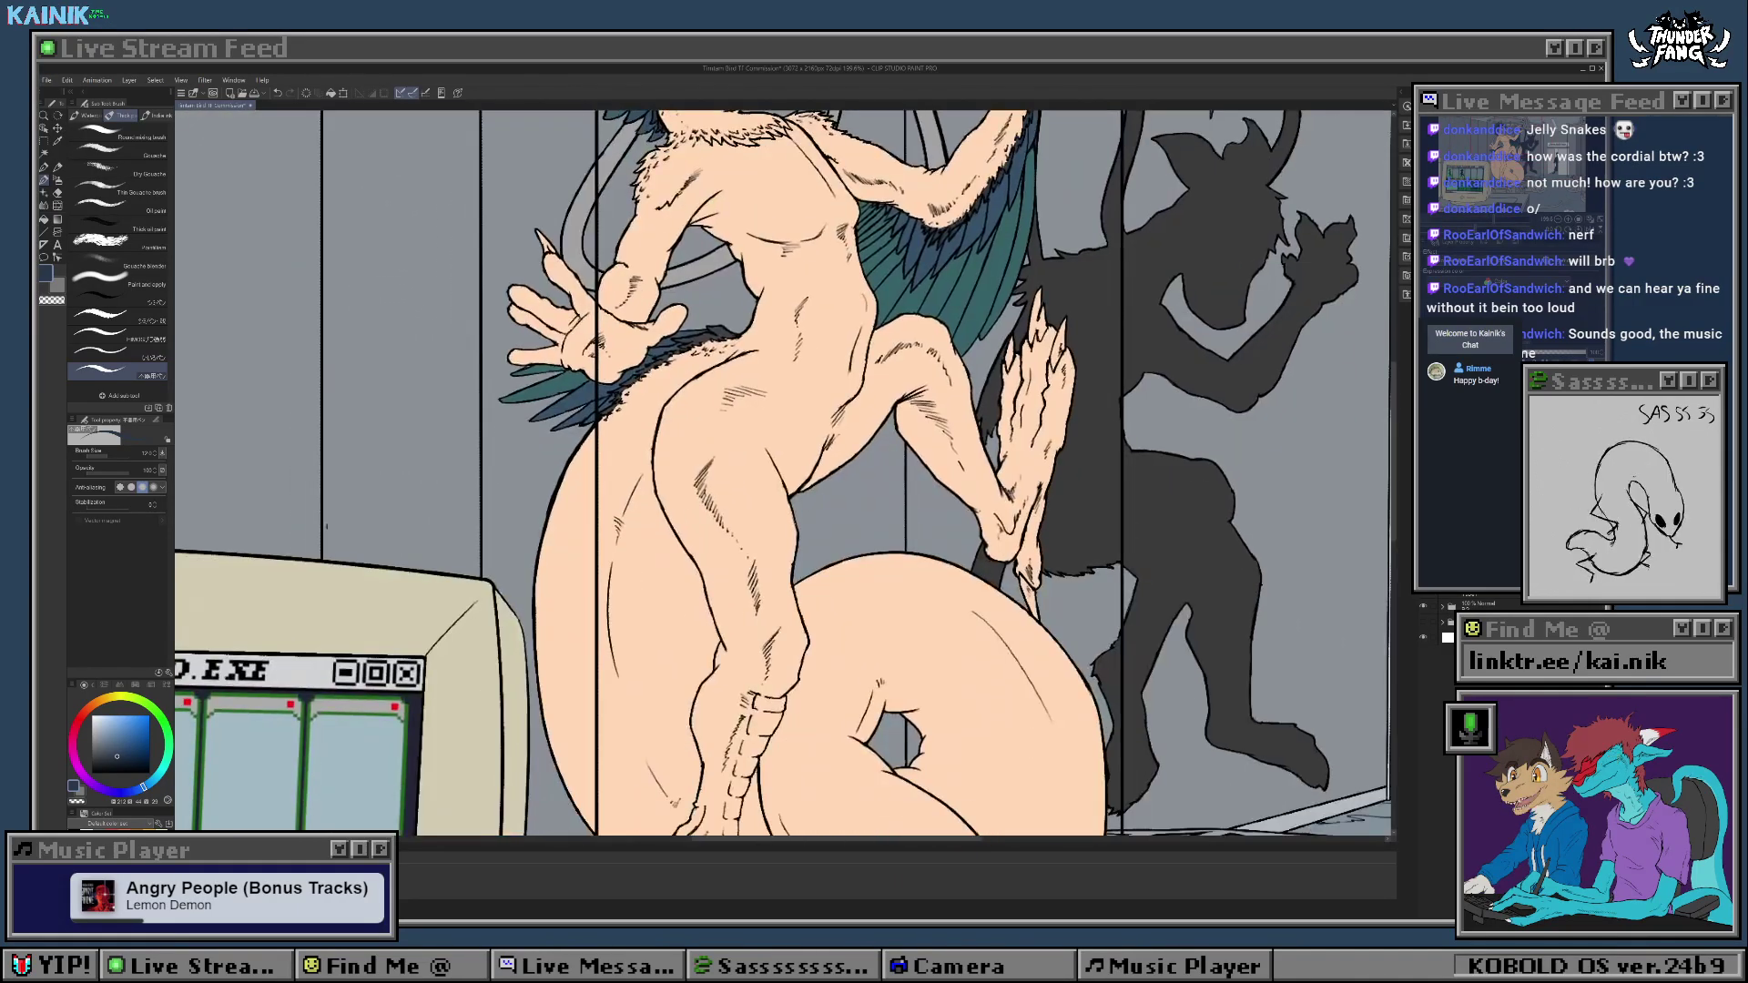
{"action": "mouse_move", "coordinate": [679, 638]}
{"action": "left_mouse_down"}
{"action": "mouse_move", "coordinate": [652, 496]}
{"action": "mouse_move", "coordinate": [612, 798]}
{"action": "left_mouse_up"}
{"action": "scroll", "coordinate": [652, 497], "scroll_direction": "down", "scroll_amount": 5}
{"action": "scroll", "coordinate": [652, 496], "scroll_direction": "up", "scroll_amount": 1}
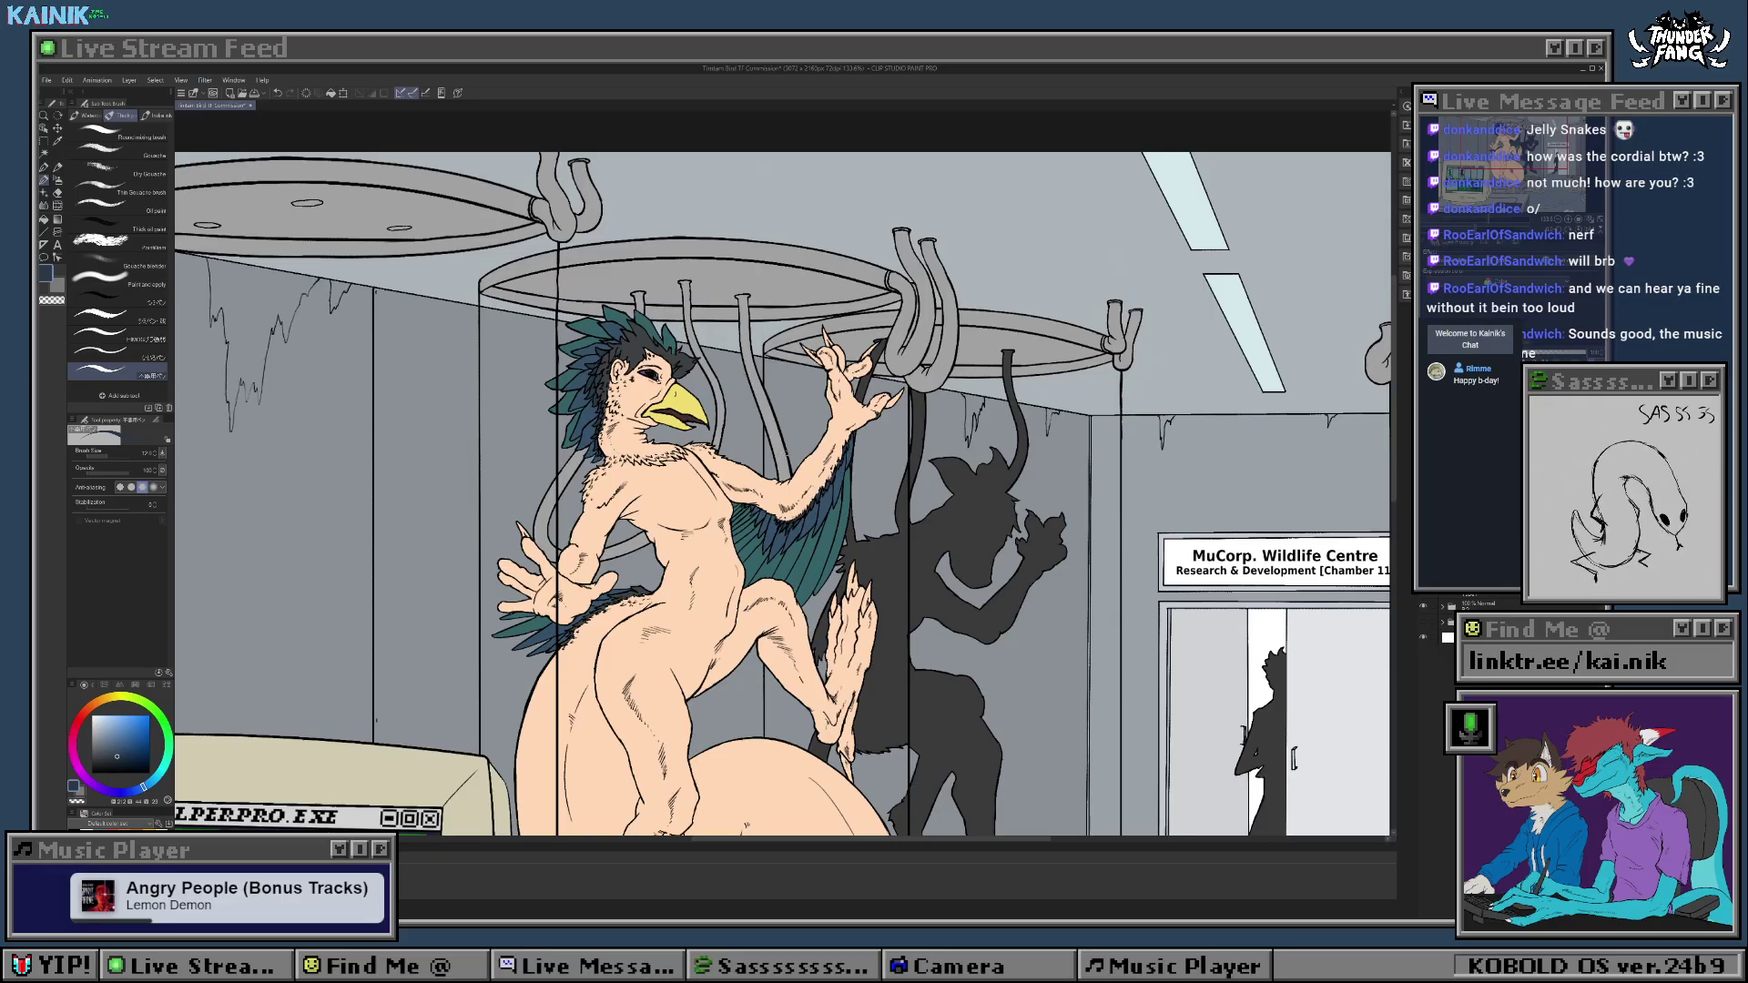
{"action": "key", "text": "ctrl+plus"}
{"action": "key", "text": "ctrl+plus"}
{"action": "key", "text": "ctrl+plus"}
{"action": "key", "text": "ctrl+plus"}
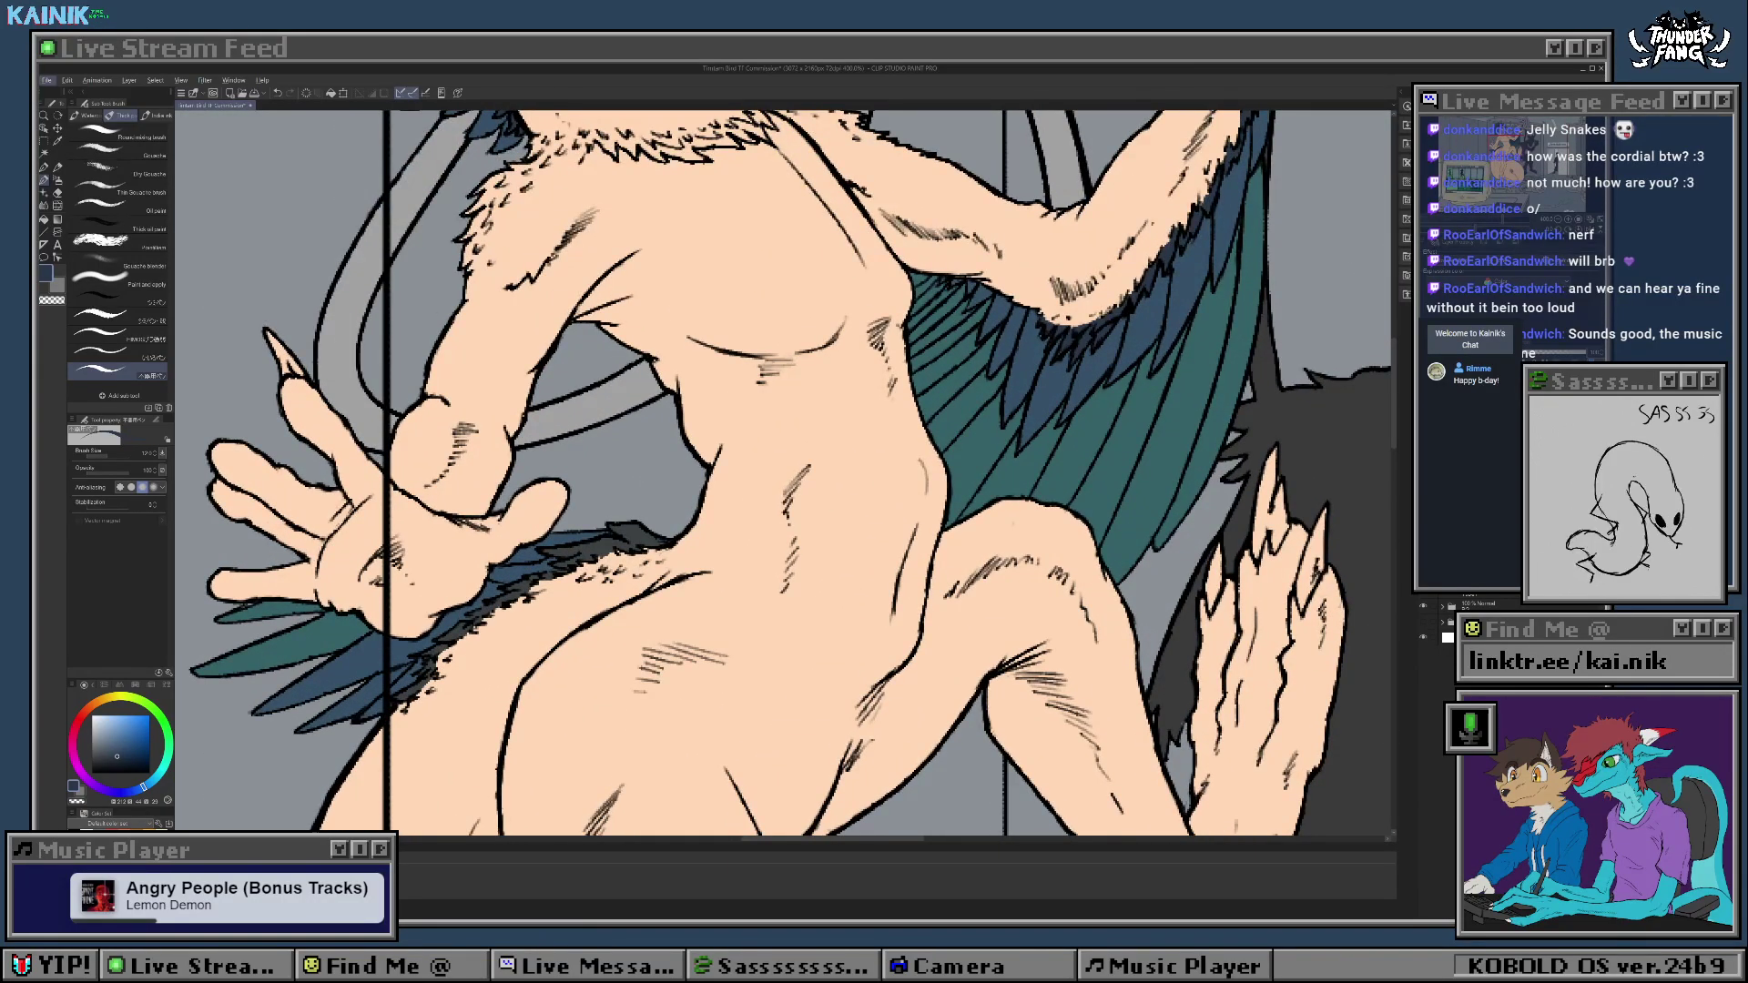
Step: Sample the teal of the head feathers and paint the lower front feather tips of the neck ruff with it
{"action": "left_click_drag", "start_coordinate": [583, 273], "coordinate": [574, 624]}
{"action": "scroll", "coordinate": [557, 291], "scroll_direction": "up", "scroll_amount": 3}
{"action": "left_click_drag", "start_coordinate": [546, 437], "coordinate": [543, 511]}
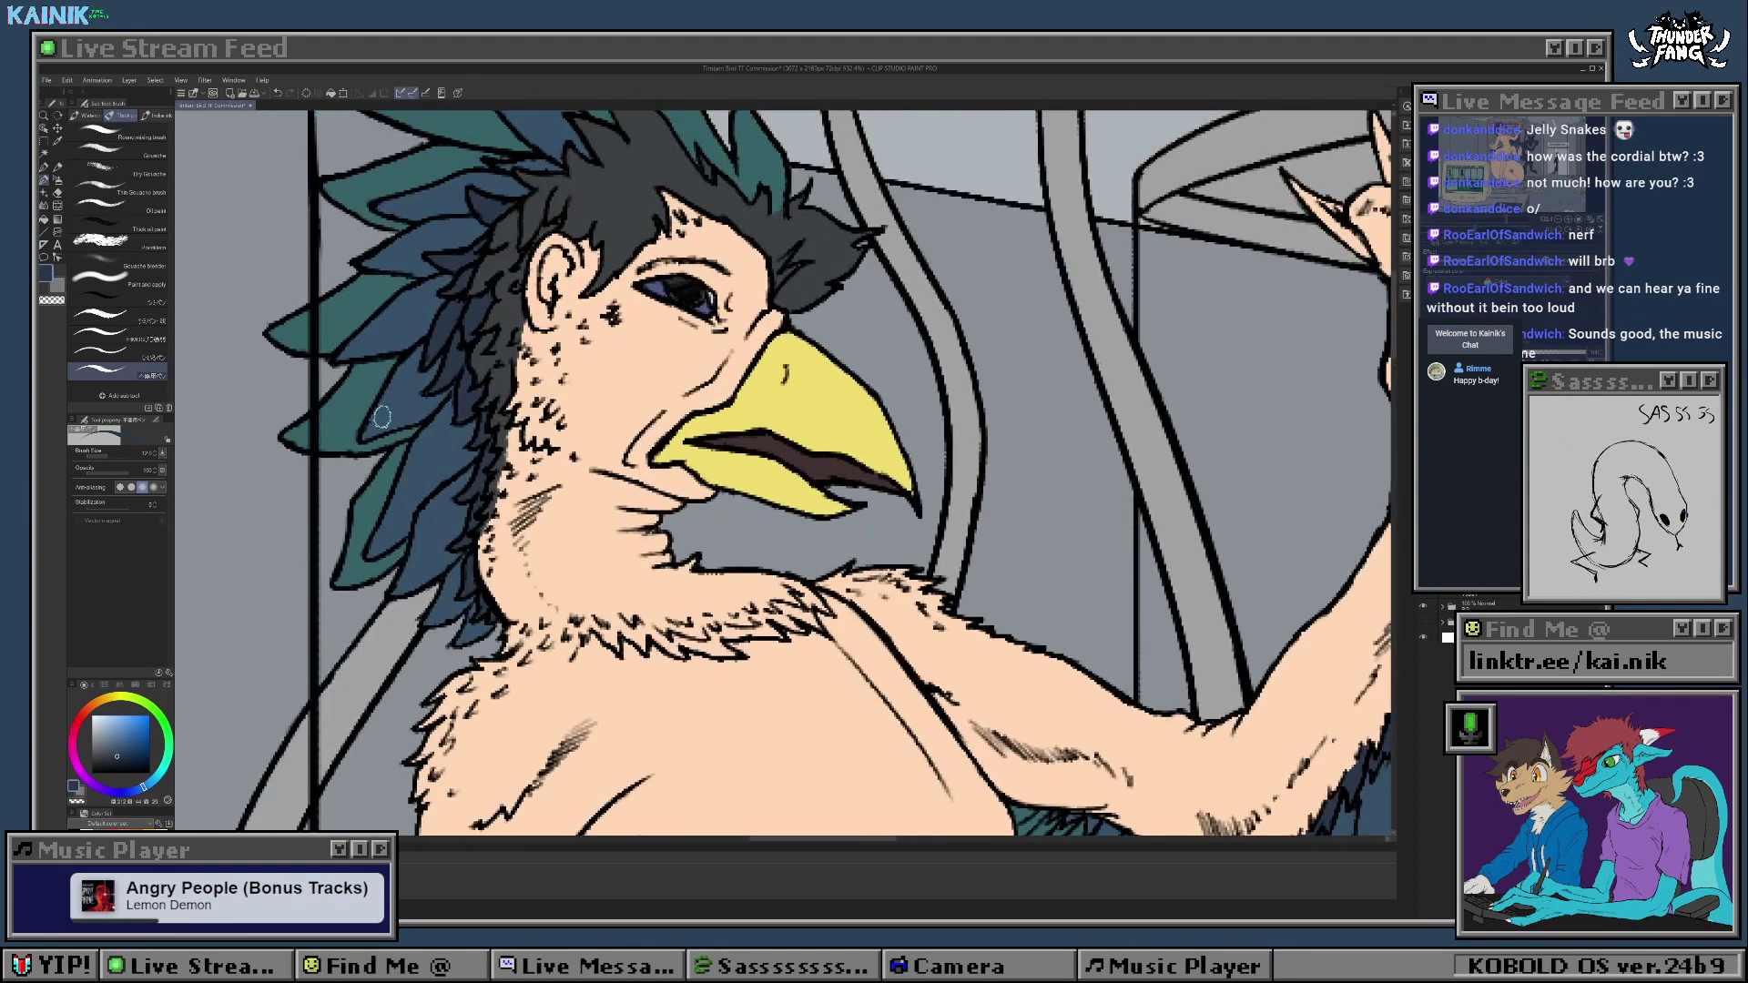
{"action": "left_click", "coordinate": [337, 425], "text": "alt"}
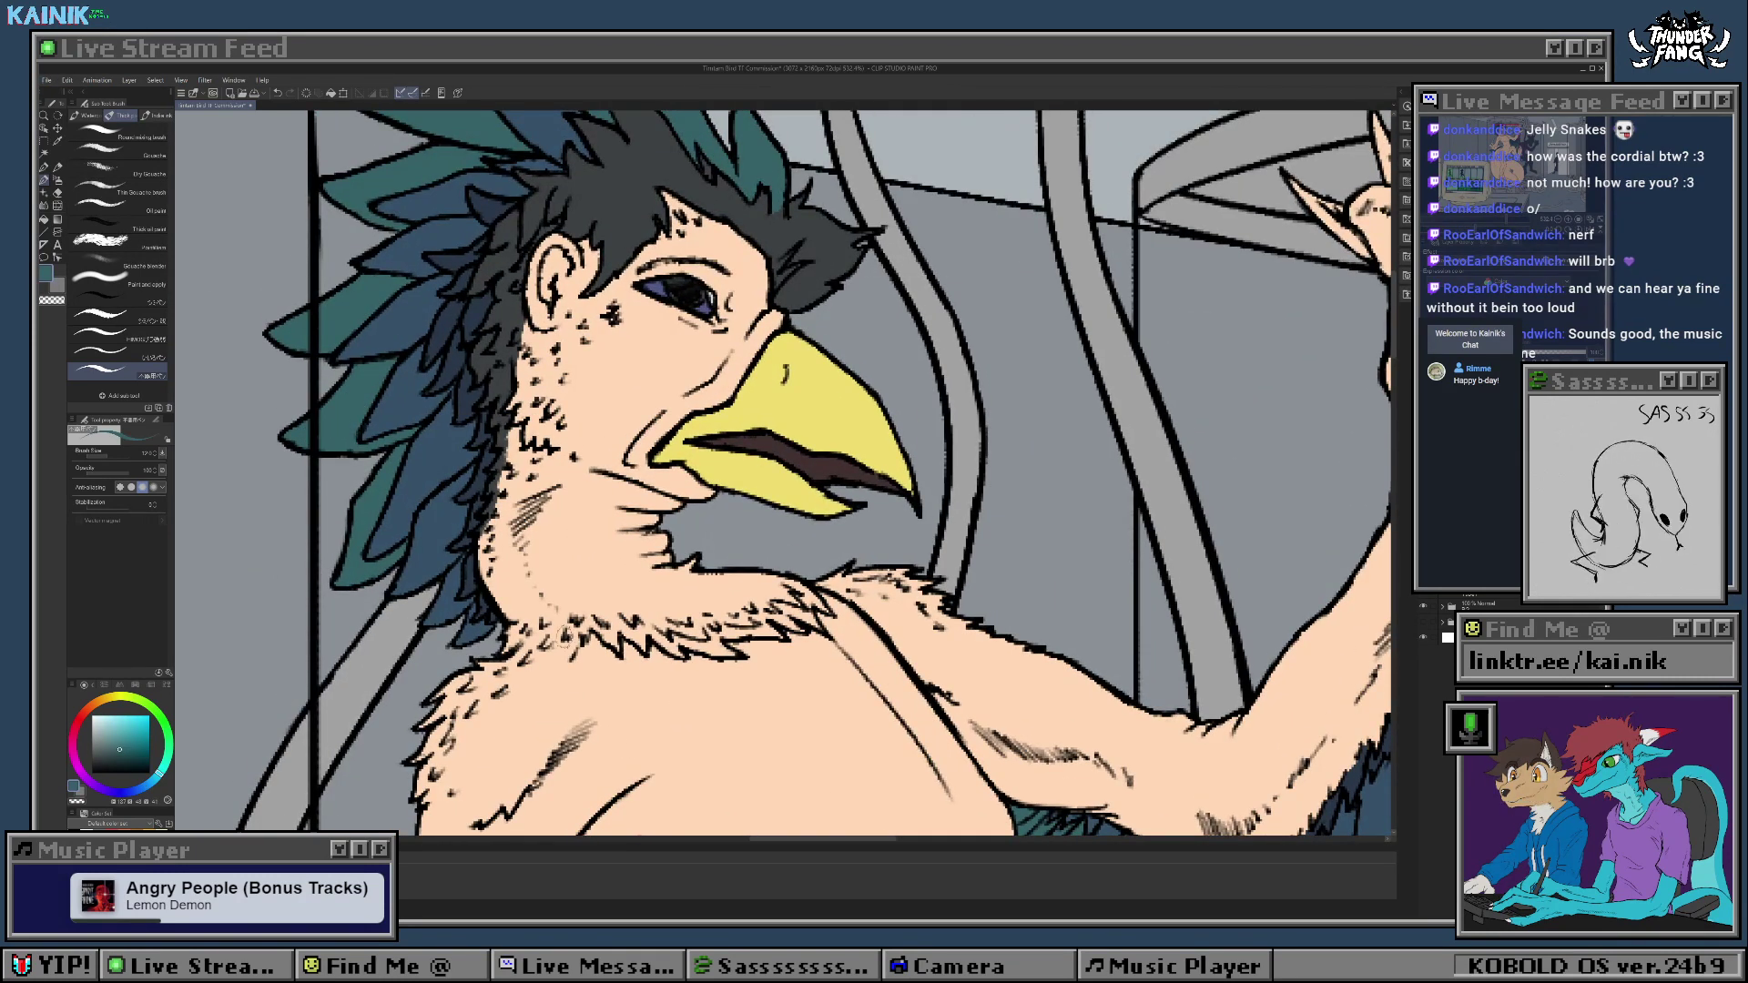
{"action": "mouse_move", "coordinate": [588, 637]}
{"action": "left_mouse_down"}
{"action": "mouse_move", "coordinate": [635, 639]}
{"action": "mouse_move", "coordinate": [636, 621]}
{"action": "mouse_move", "coordinate": [679, 654]}
{"action": "mouse_move", "coordinate": [635, 636]}
{"action": "left_mouse_up"}
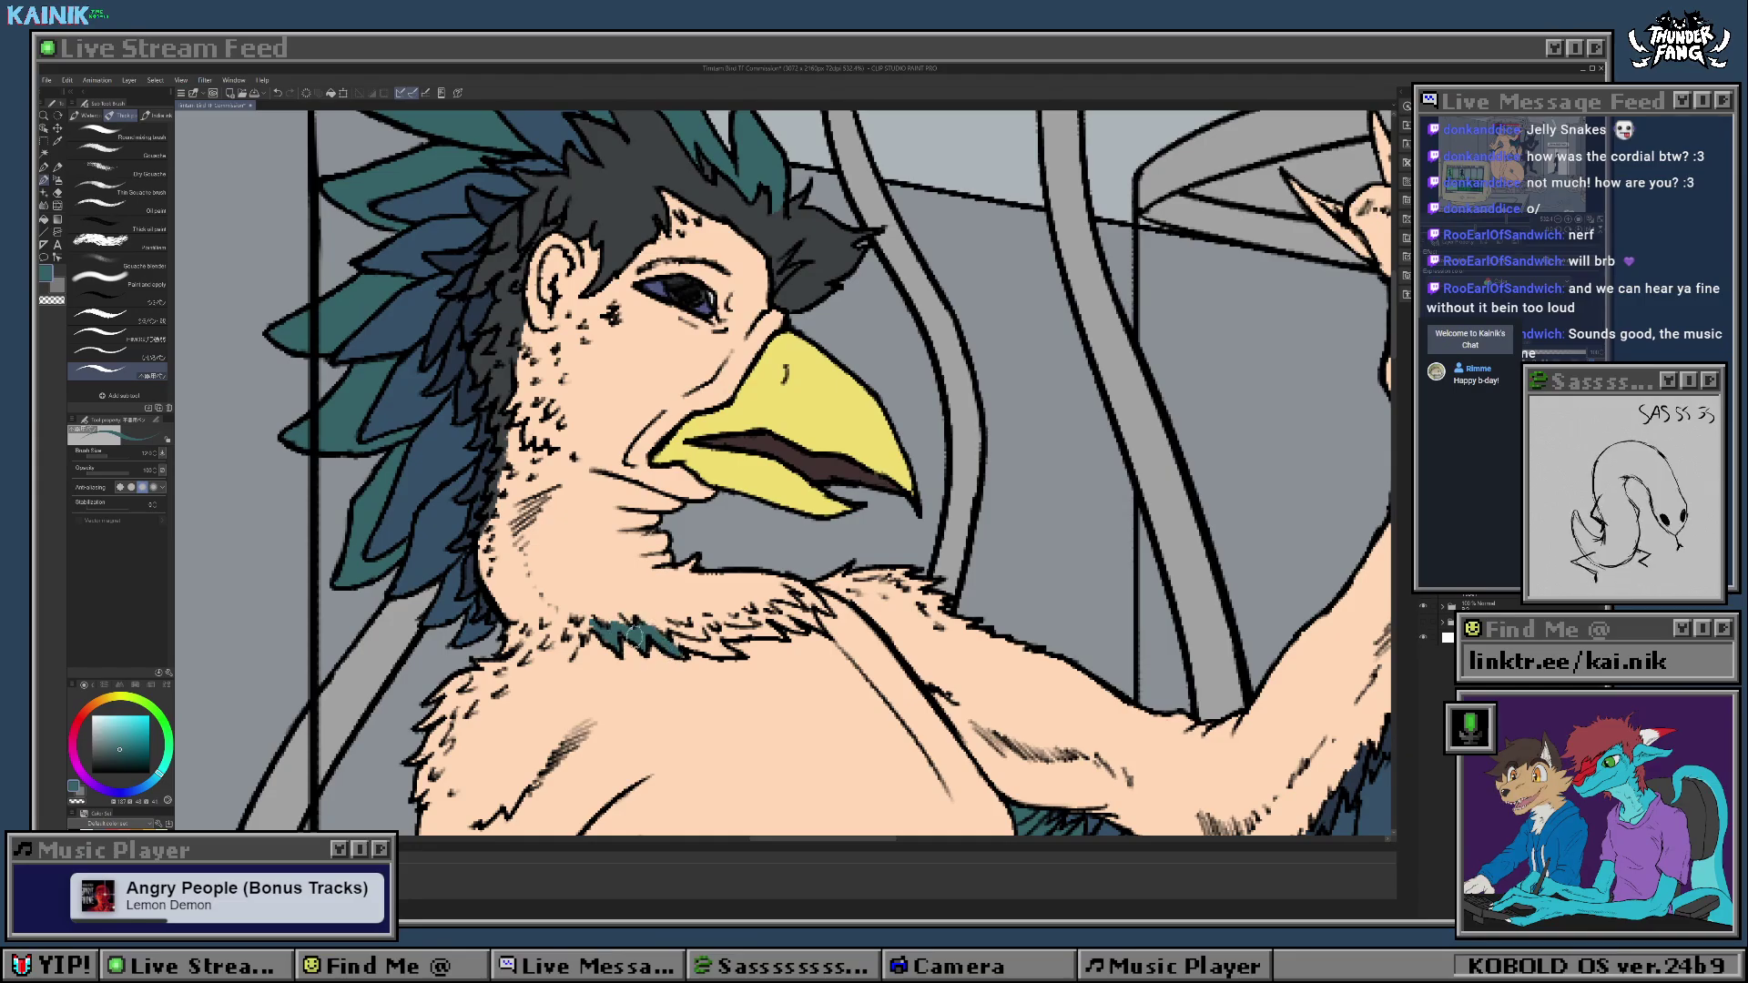
Step: Paint the feather fringe around the bird's near shoulder teal, following its outer and lower edges with jagged tips
{"action": "mouse_move", "coordinate": [590, 625]}
{"action": "left_mouse_down"}
{"action": "mouse_move", "coordinate": [474, 519]}
{"action": "mouse_move", "coordinate": [591, 488]}
{"action": "left_mouse_up"}
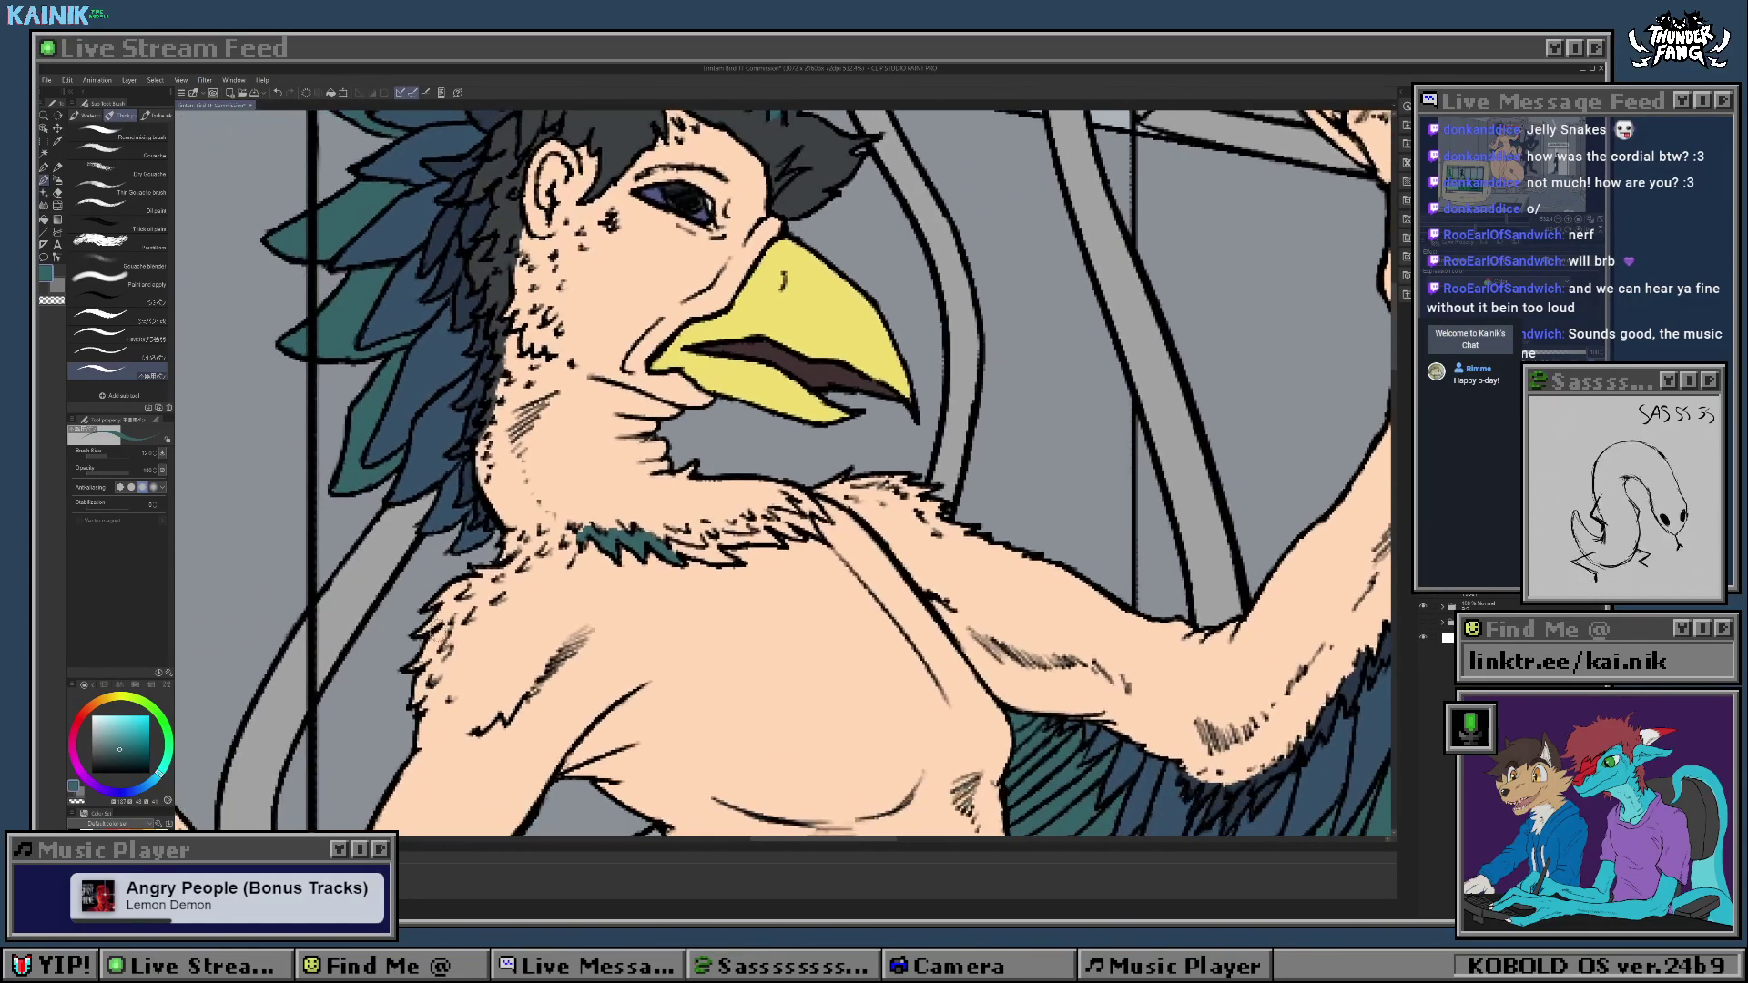
{"action": "mouse_move", "coordinate": [431, 647]}
{"action": "left_mouse_down"}
{"action": "mouse_move", "coordinate": [412, 670]}
{"action": "mouse_move", "coordinate": [439, 636]}
{"action": "mouse_move", "coordinate": [414, 701]}
{"action": "mouse_move", "coordinate": [431, 698]}
{"action": "left_mouse_up"}
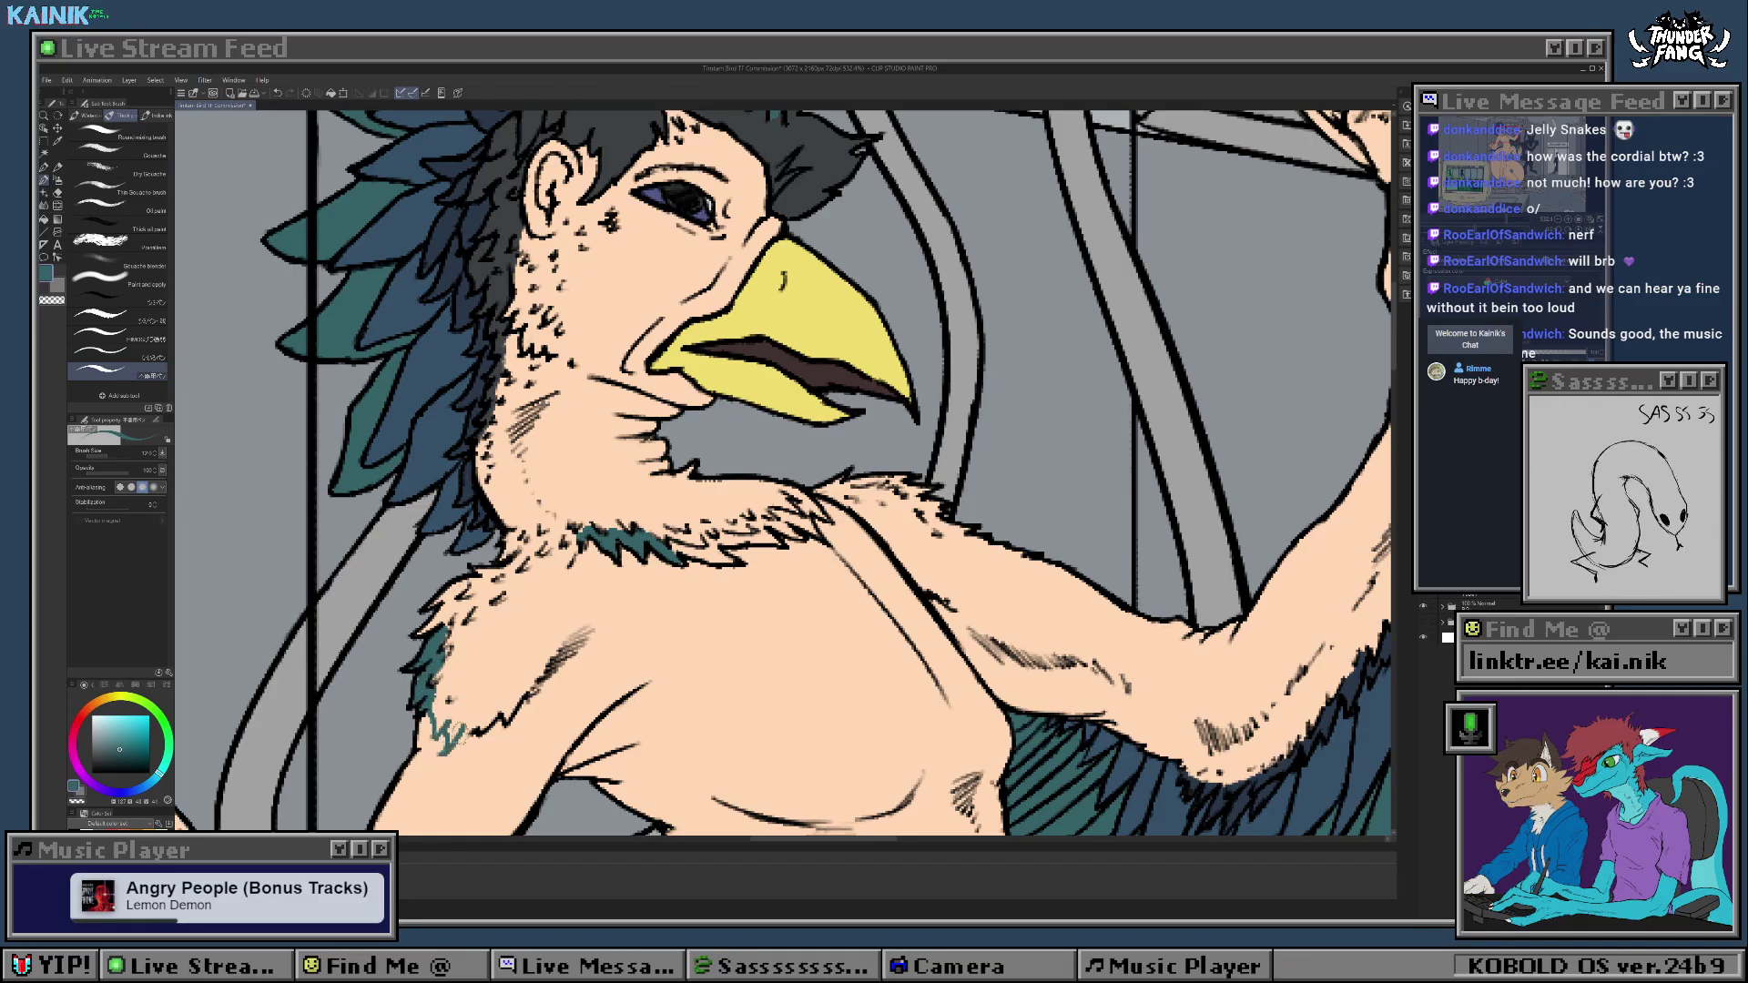
{"action": "mouse_move", "coordinate": [437, 694]}
{"action": "left_mouse_down"}
{"action": "mouse_move", "coordinate": [430, 733]}
{"action": "mouse_move", "coordinate": [434, 703]}
{"action": "mouse_move", "coordinate": [488, 715]}
{"action": "left_mouse_up"}
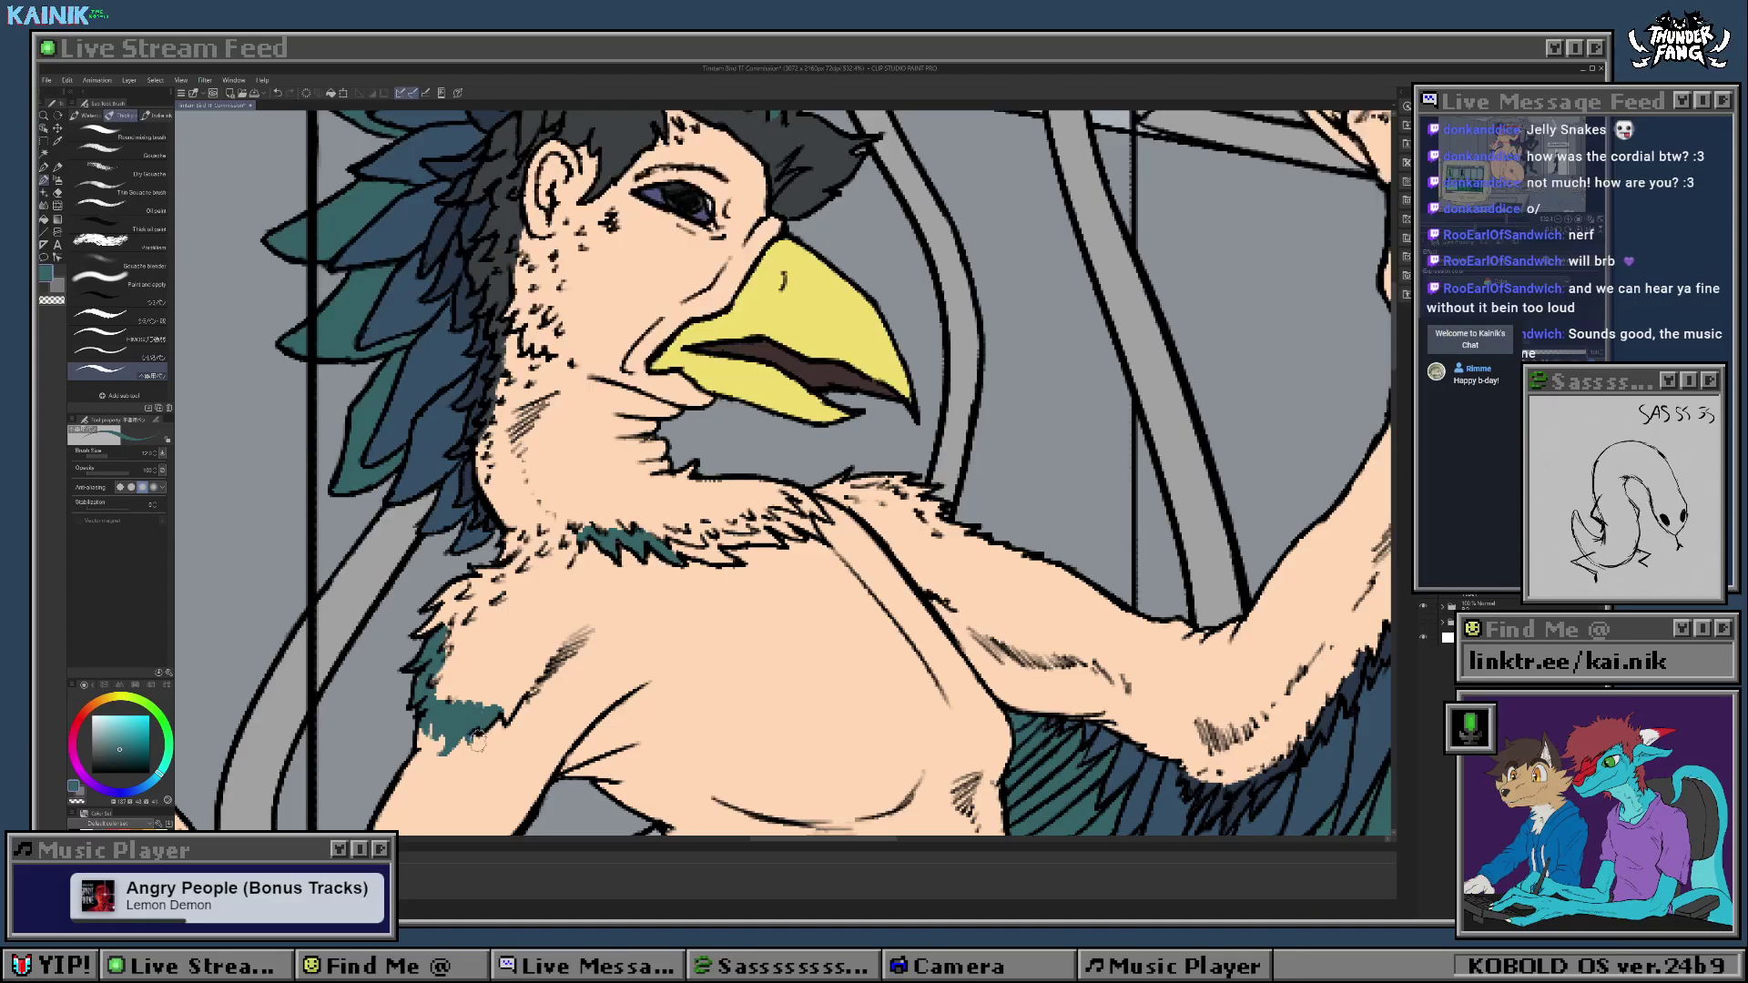
{"action": "key", "text": "e"}
{"action": "left_click_drag", "start_coordinate": [474, 728], "coordinate": [473, 771]}
{"action": "key", "text": "b"}
{"action": "left_click", "coordinate": [477, 748], "text": "alt"}
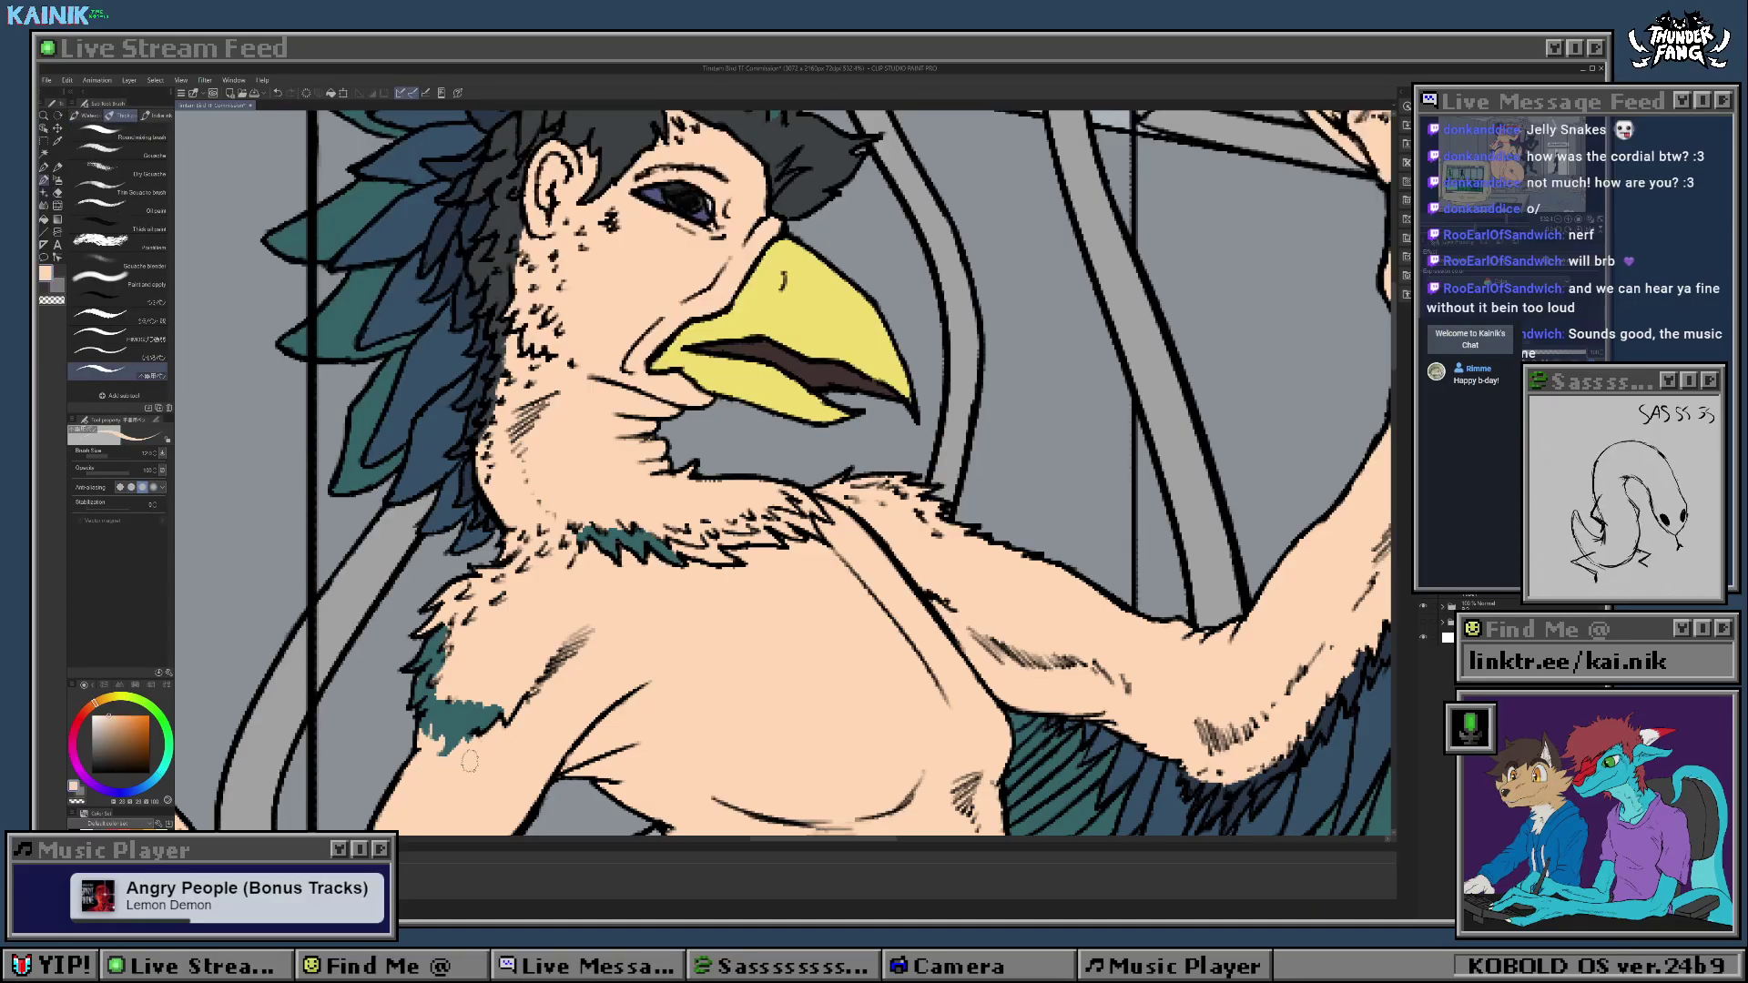
{"action": "left_click", "coordinate": [463, 720], "text": "alt"}
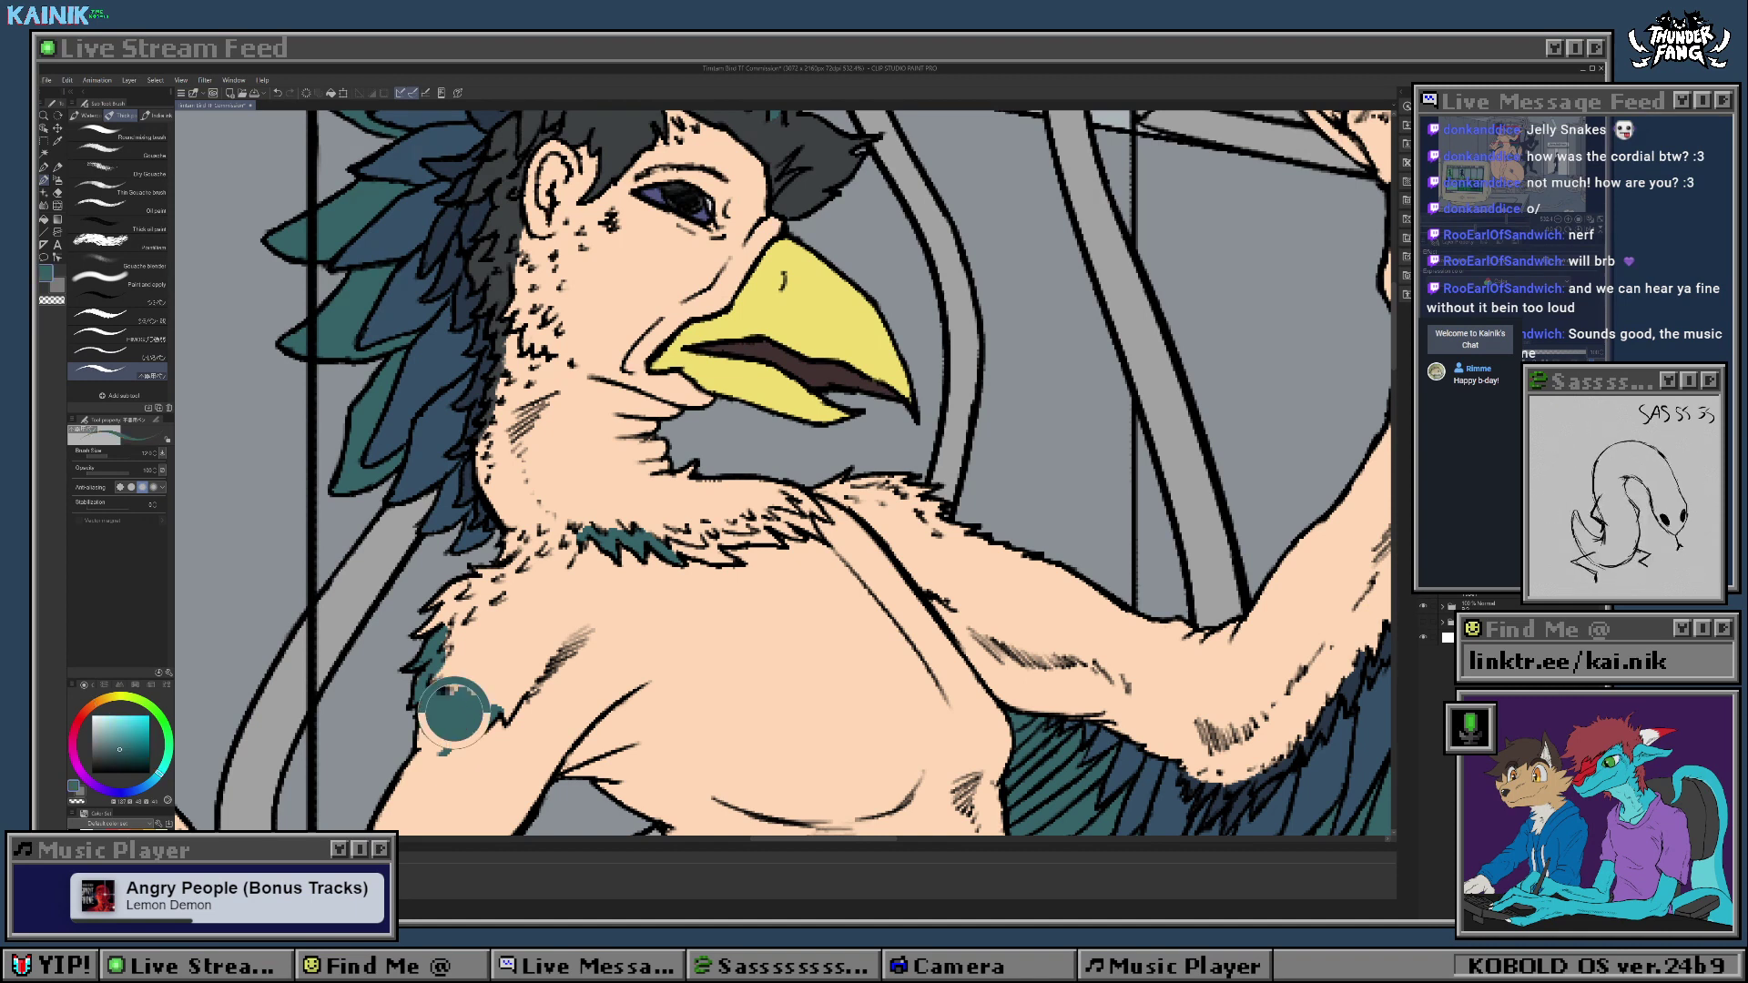
{"action": "mouse_move", "coordinate": [487, 723]}
{"action": "left_mouse_down"}
{"action": "mouse_move", "coordinate": [535, 682]}
{"action": "mouse_move", "coordinate": [469, 719]}
{"action": "mouse_move", "coordinate": [430, 715]}
{"action": "mouse_move", "coordinate": [442, 704]}
{"action": "mouse_move", "coordinate": [418, 690]}
{"action": "left_mouse_up"}
{"action": "mouse_move", "coordinate": [439, 617]}
{"action": "left_mouse_down"}
{"action": "mouse_move", "coordinate": [422, 636]}
{"action": "mouse_move", "coordinate": [447, 602]}
{"action": "left_mouse_up"}
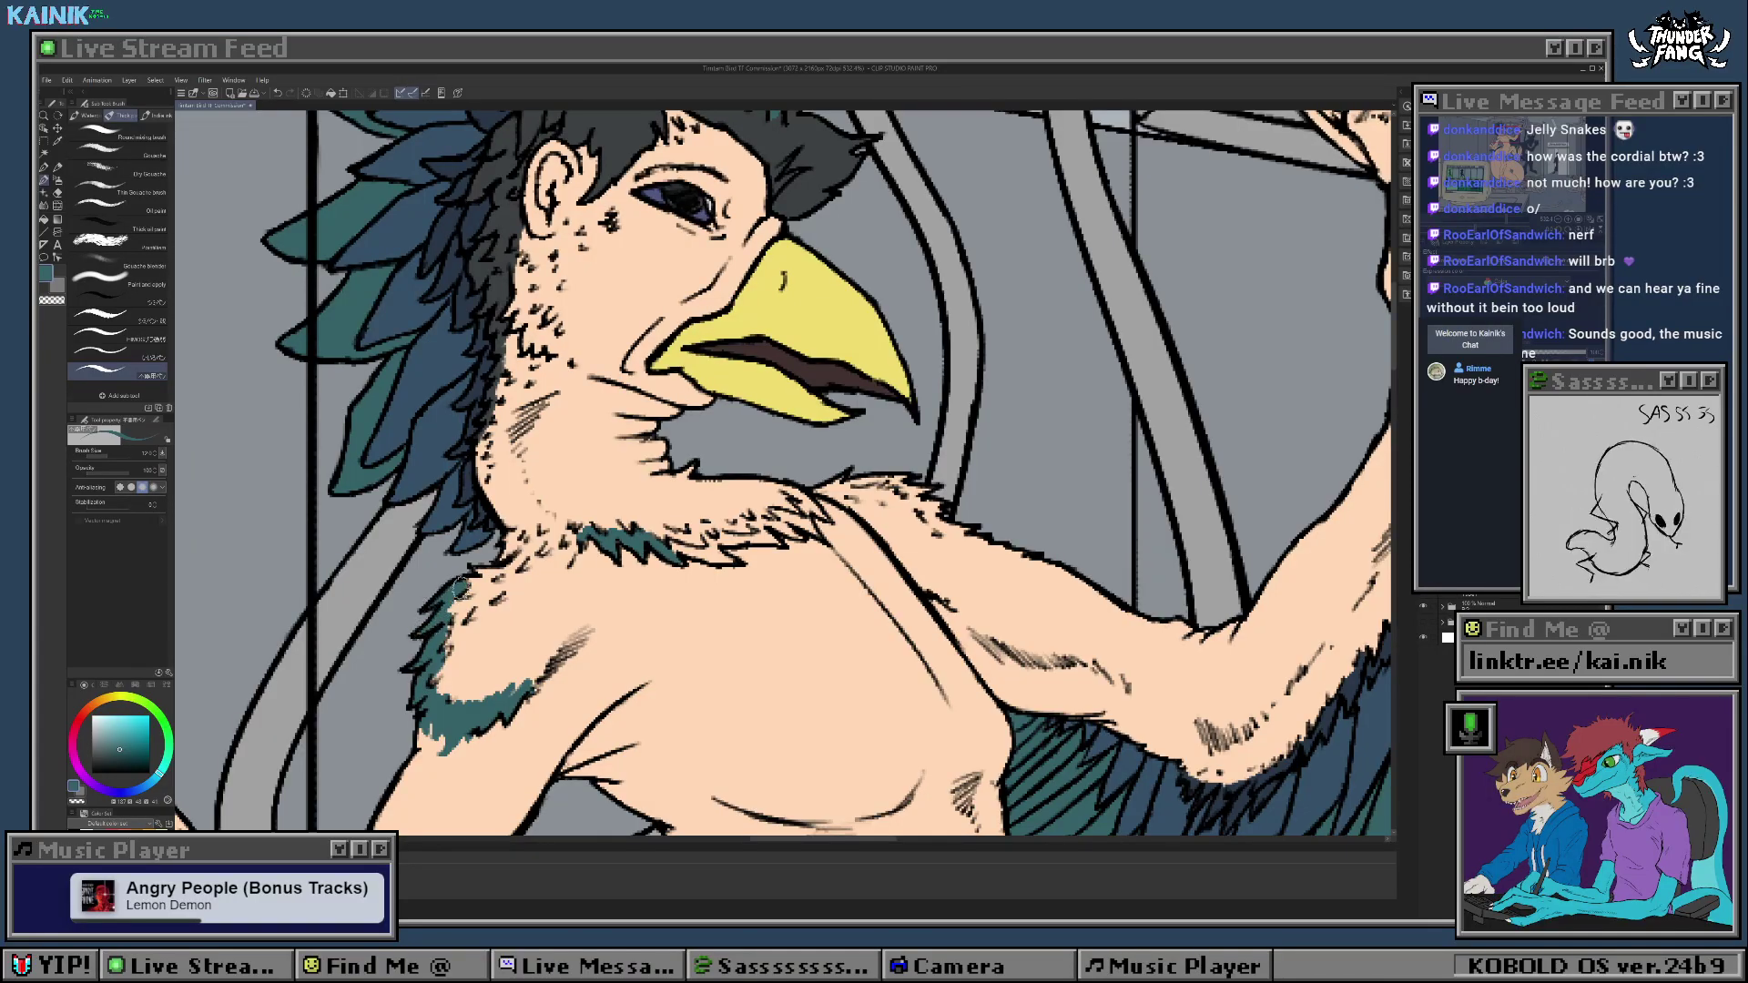
Step: Touch up the inner edge of the shoulder's teal fringe with sampled skin tone and extend the teal toward the chest
{"action": "key", "text": "e"}
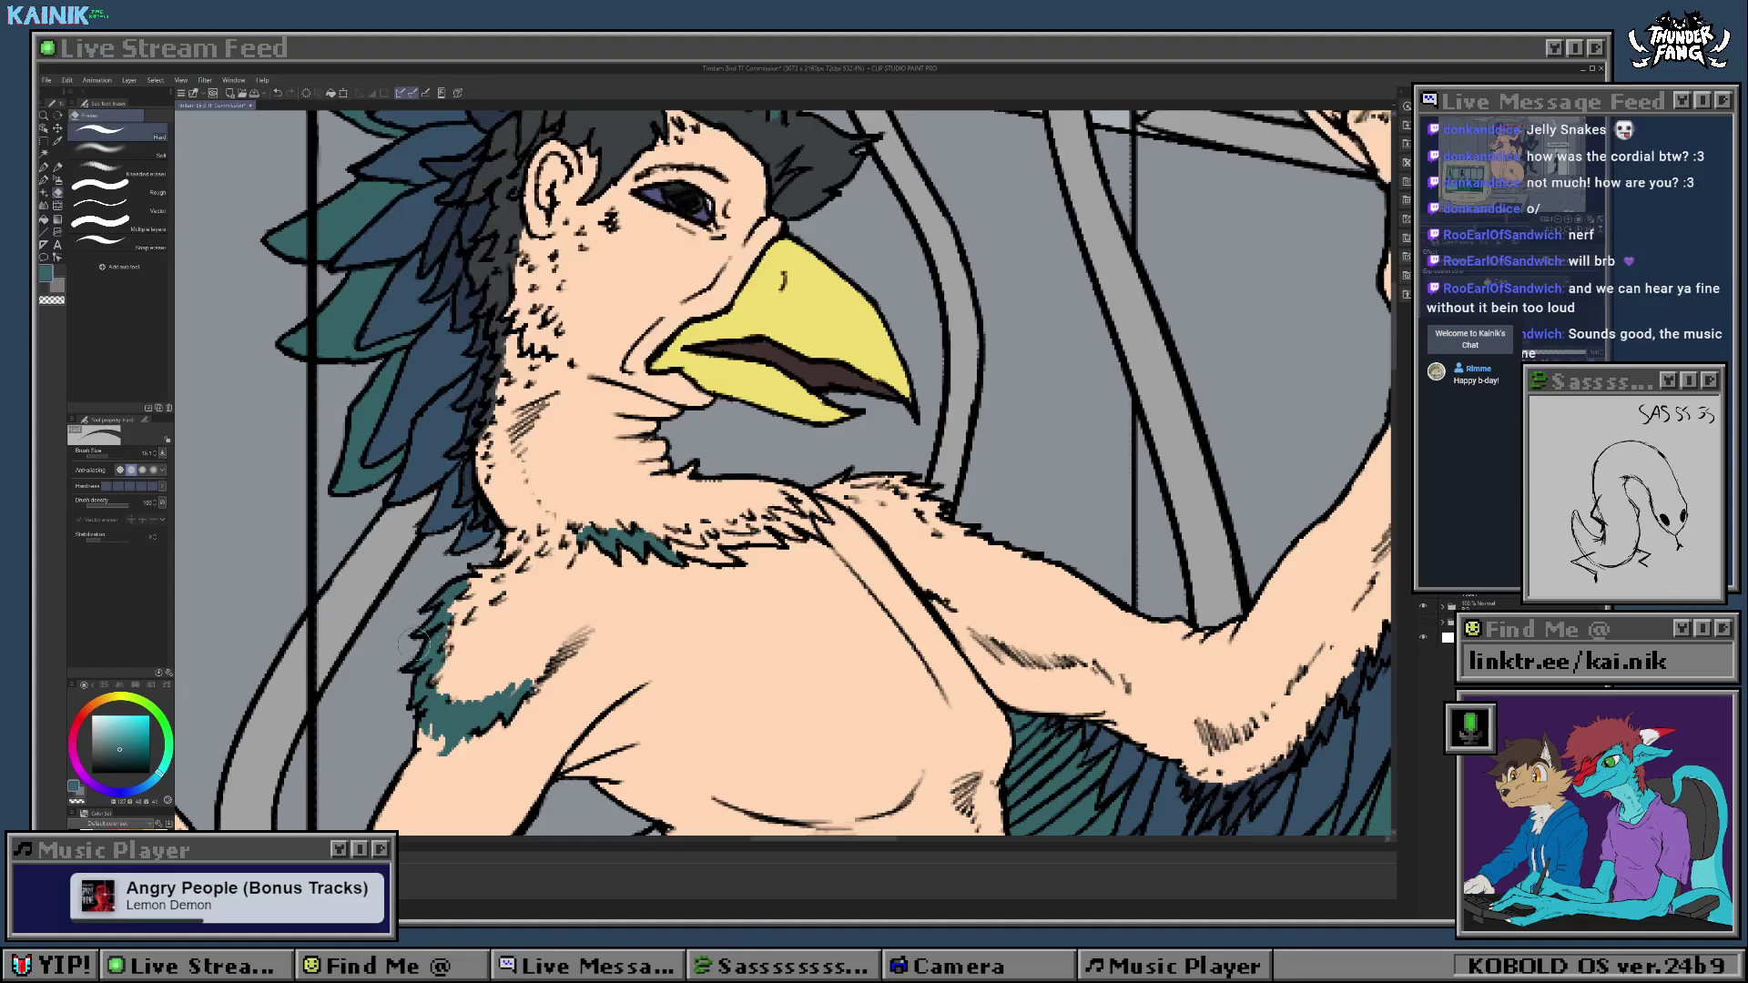
{"action": "key", "text": "b"}
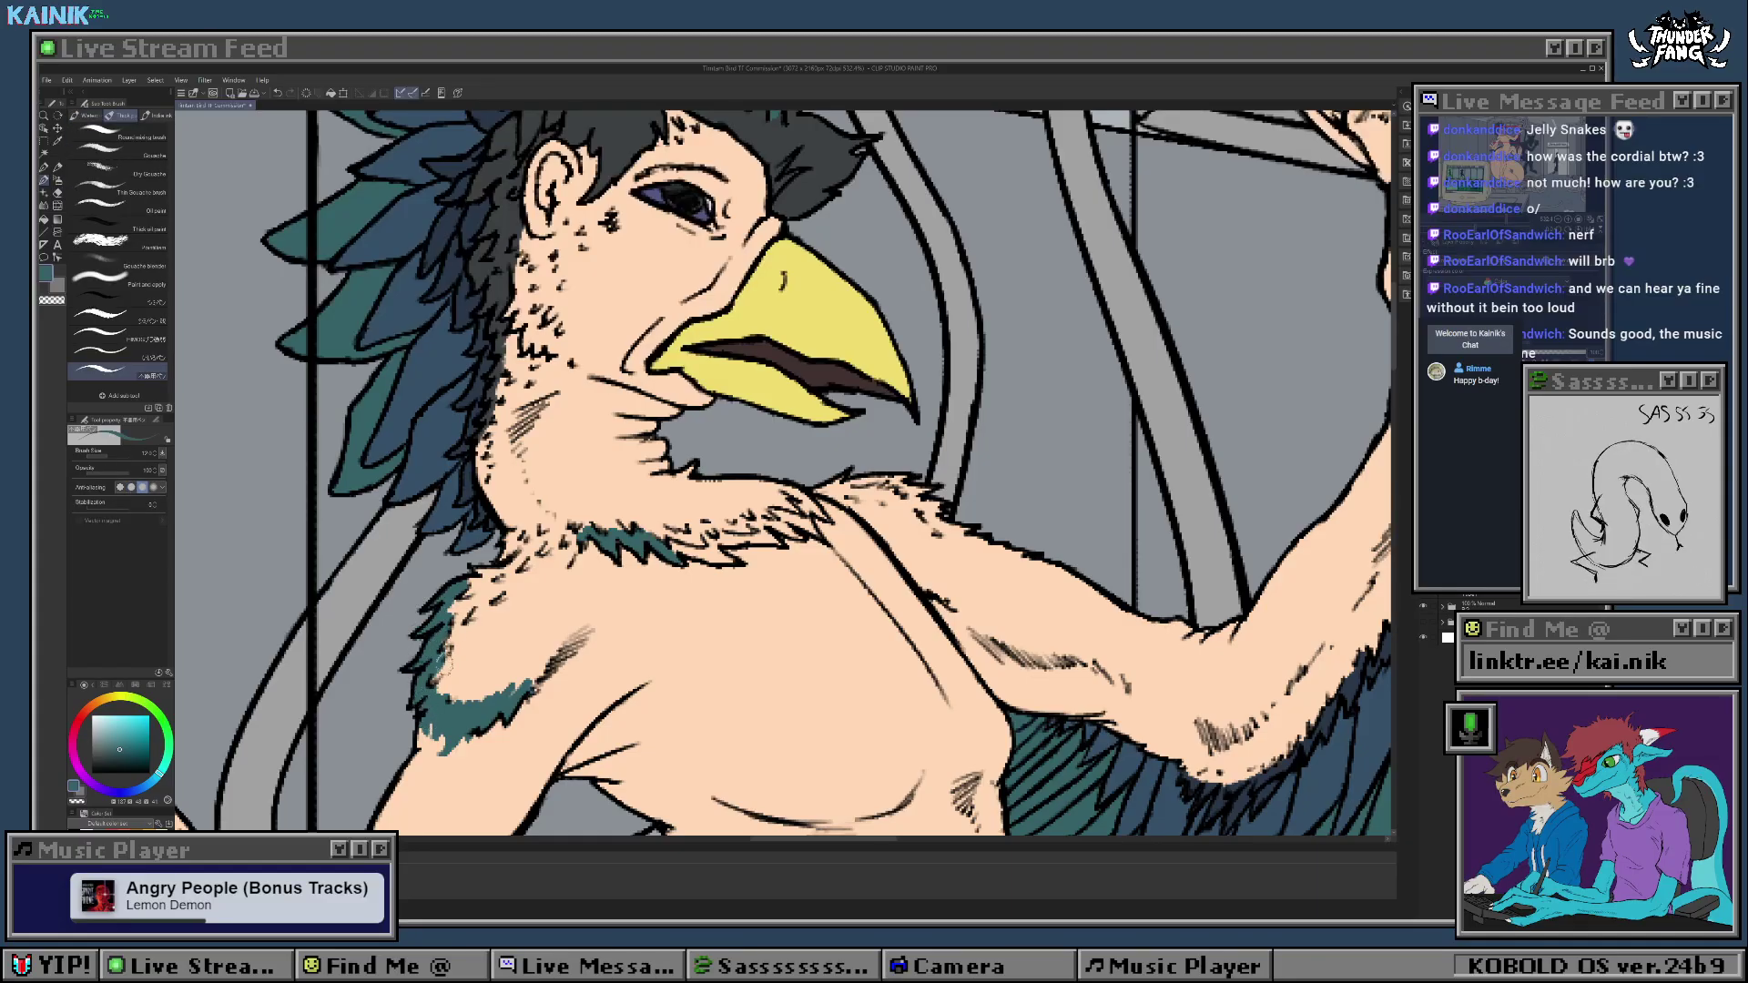
{"action": "left_click", "coordinate": [446, 664], "text": "alt"}
{"action": "left_click_drag", "start_coordinate": [437, 674], "coordinate": [446, 662]}
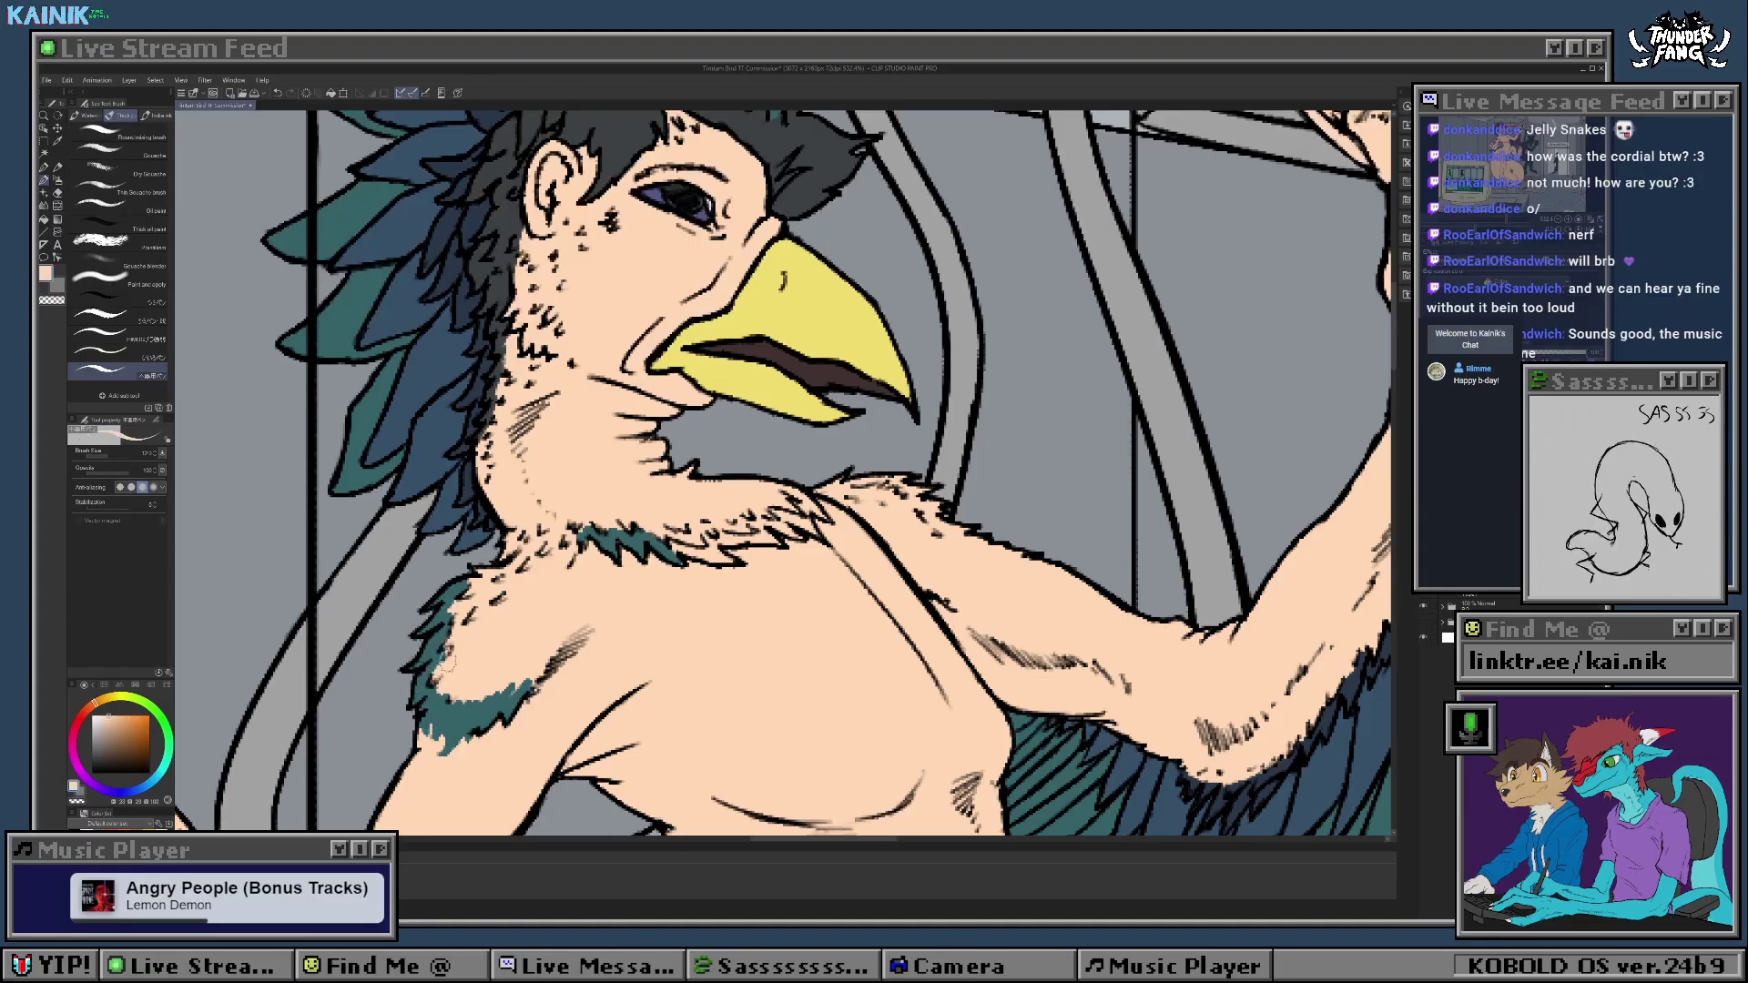
{"action": "left_click", "coordinate": [434, 645], "text": "alt"}
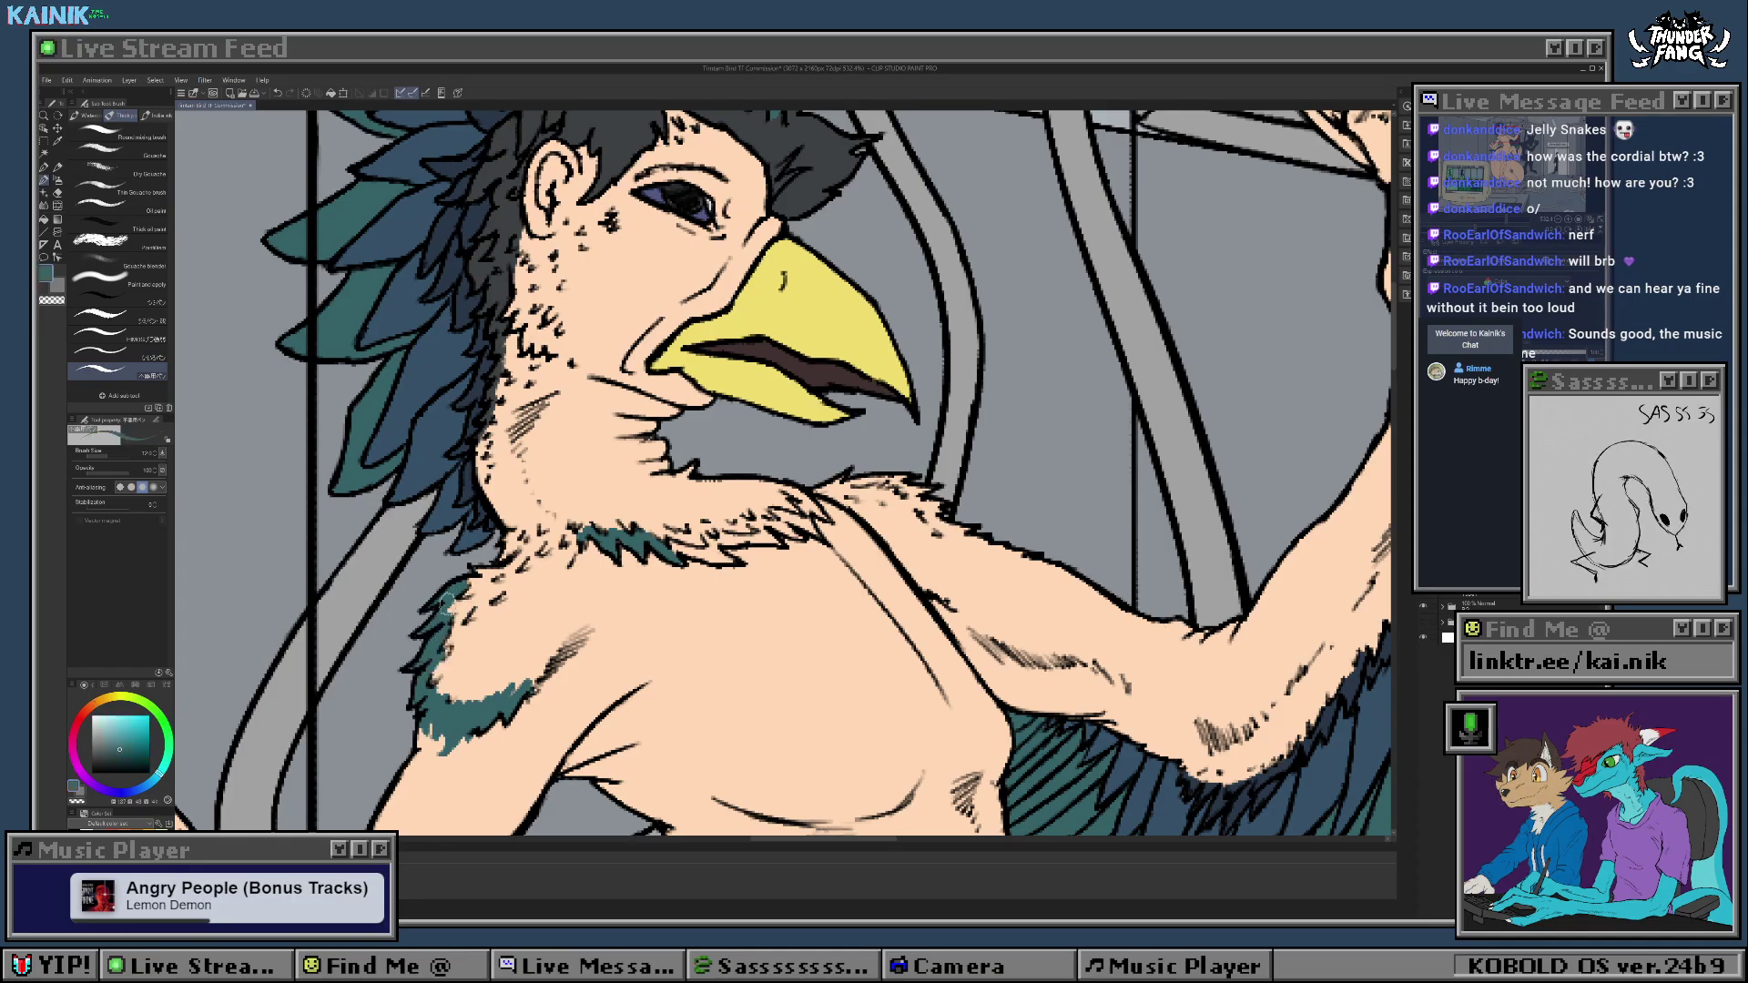
{"action": "left_click_drag", "start_coordinate": [499, 694], "coordinate": [526, 684]}
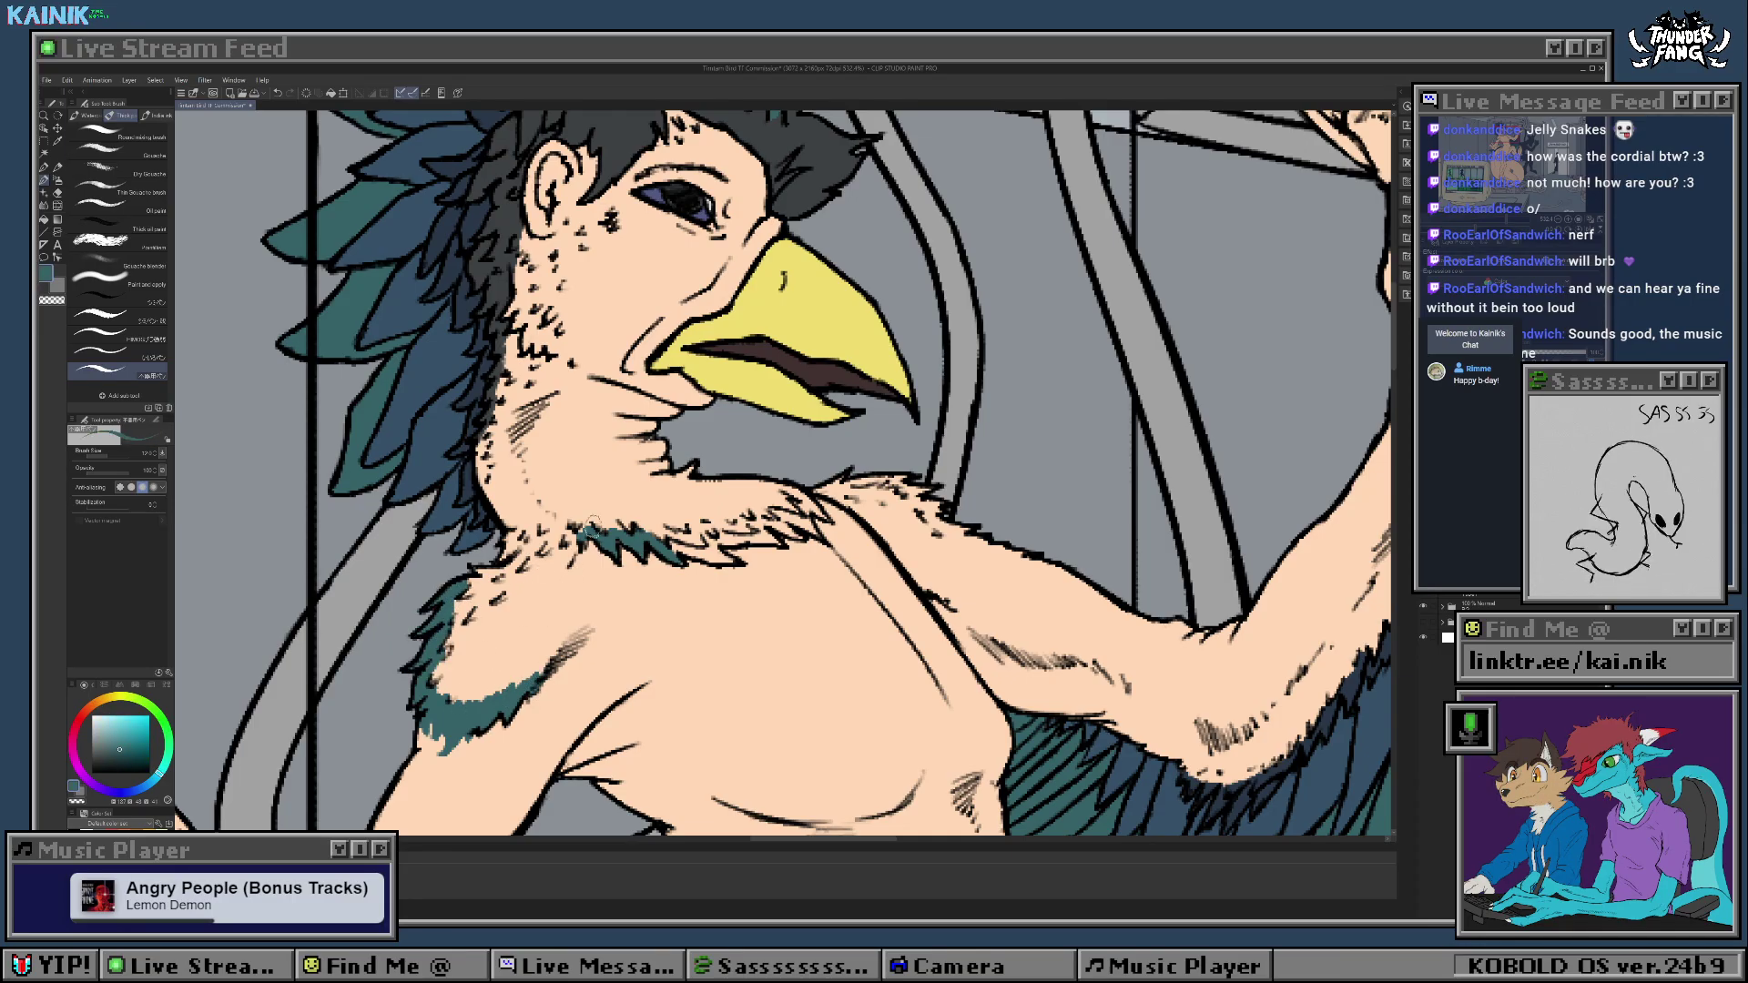
Step: Continue the teal along the neck ruff's lower feathers up to its far end beside the raised arm
{"action": "mouse_move", "coordinate": [671, 547]}
{"action": "left_mouse_down"}
{"action": "mouse_move", "coordinate": [735, 561]}
{"action": "mouse_move", "coordinate": [713, 556]}
{"action": "left_mouse_up"}
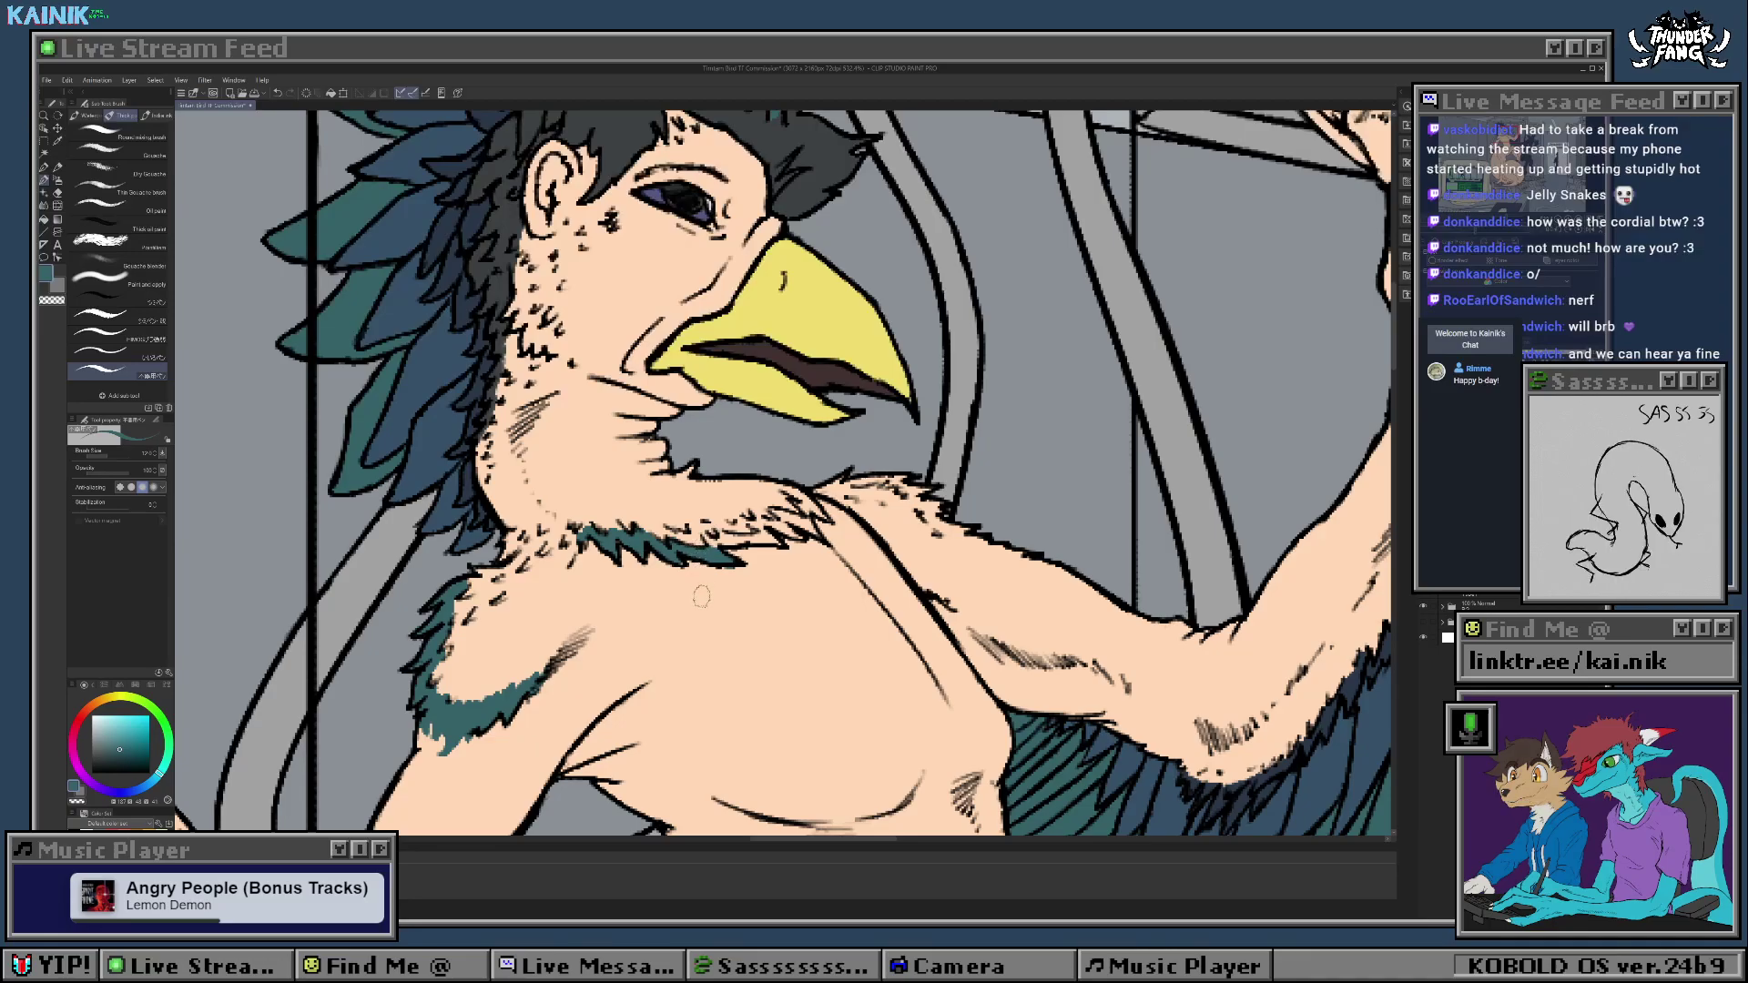
{"action": "left_click", "coordinate": [752, 587], "text": "alt"}
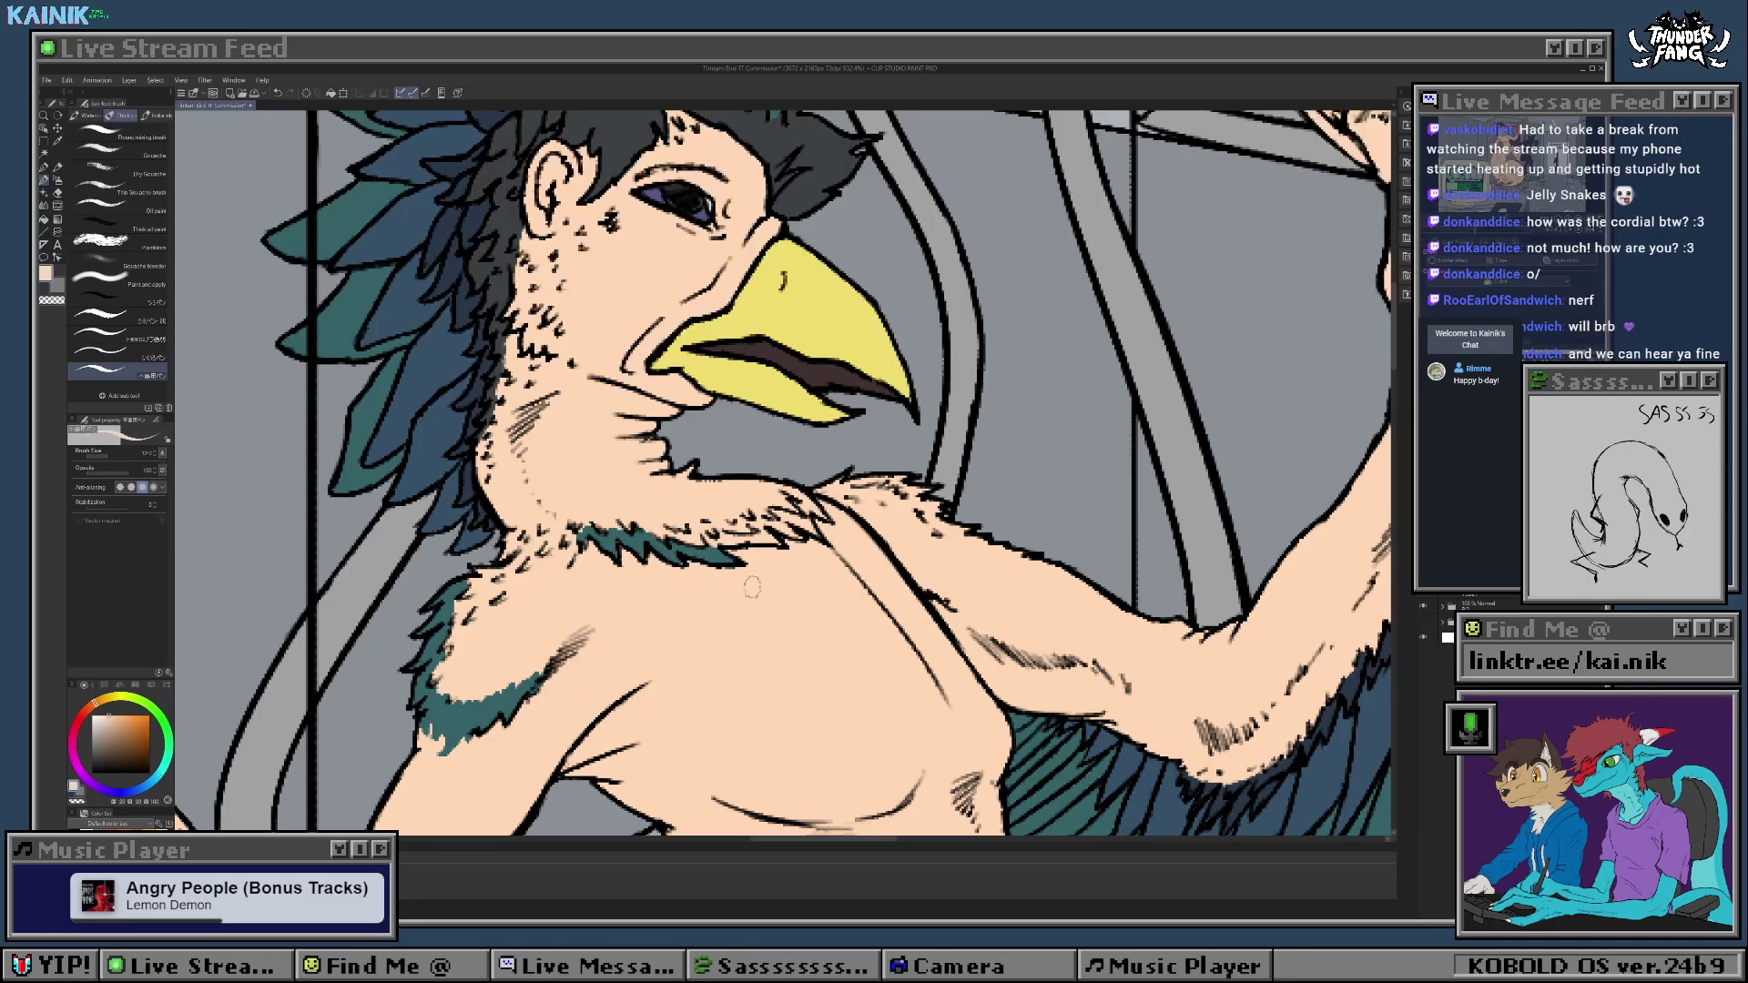
{"action": "left_click", "coordinate": [718, 552], "text": "alt"}
{"action": "left_click", "coordinate": [713, 544], "text": "alt"}
{"action": "left_click", "coordinate": [711, 556], "text": "alt"}
{"action": "mouse_move", "coordinate": [714, 541]}
{"action": "left_mouse_down"}
{"action": "mouse_move", "coordinate": [777, 543]}
{"action": "mouse_move", "coordinate": [762, 538]}
{"action": "mouse_move", "coordinate": [780, 524]}
{"action": "mouse_move", "coordinate": [798, 540]}
{"action": "mouse_move", "coordinate": [763, 534]}
{"action": "mouse_move", "coordinate": [798, 498]}
{"action": "left_mouse_up"}
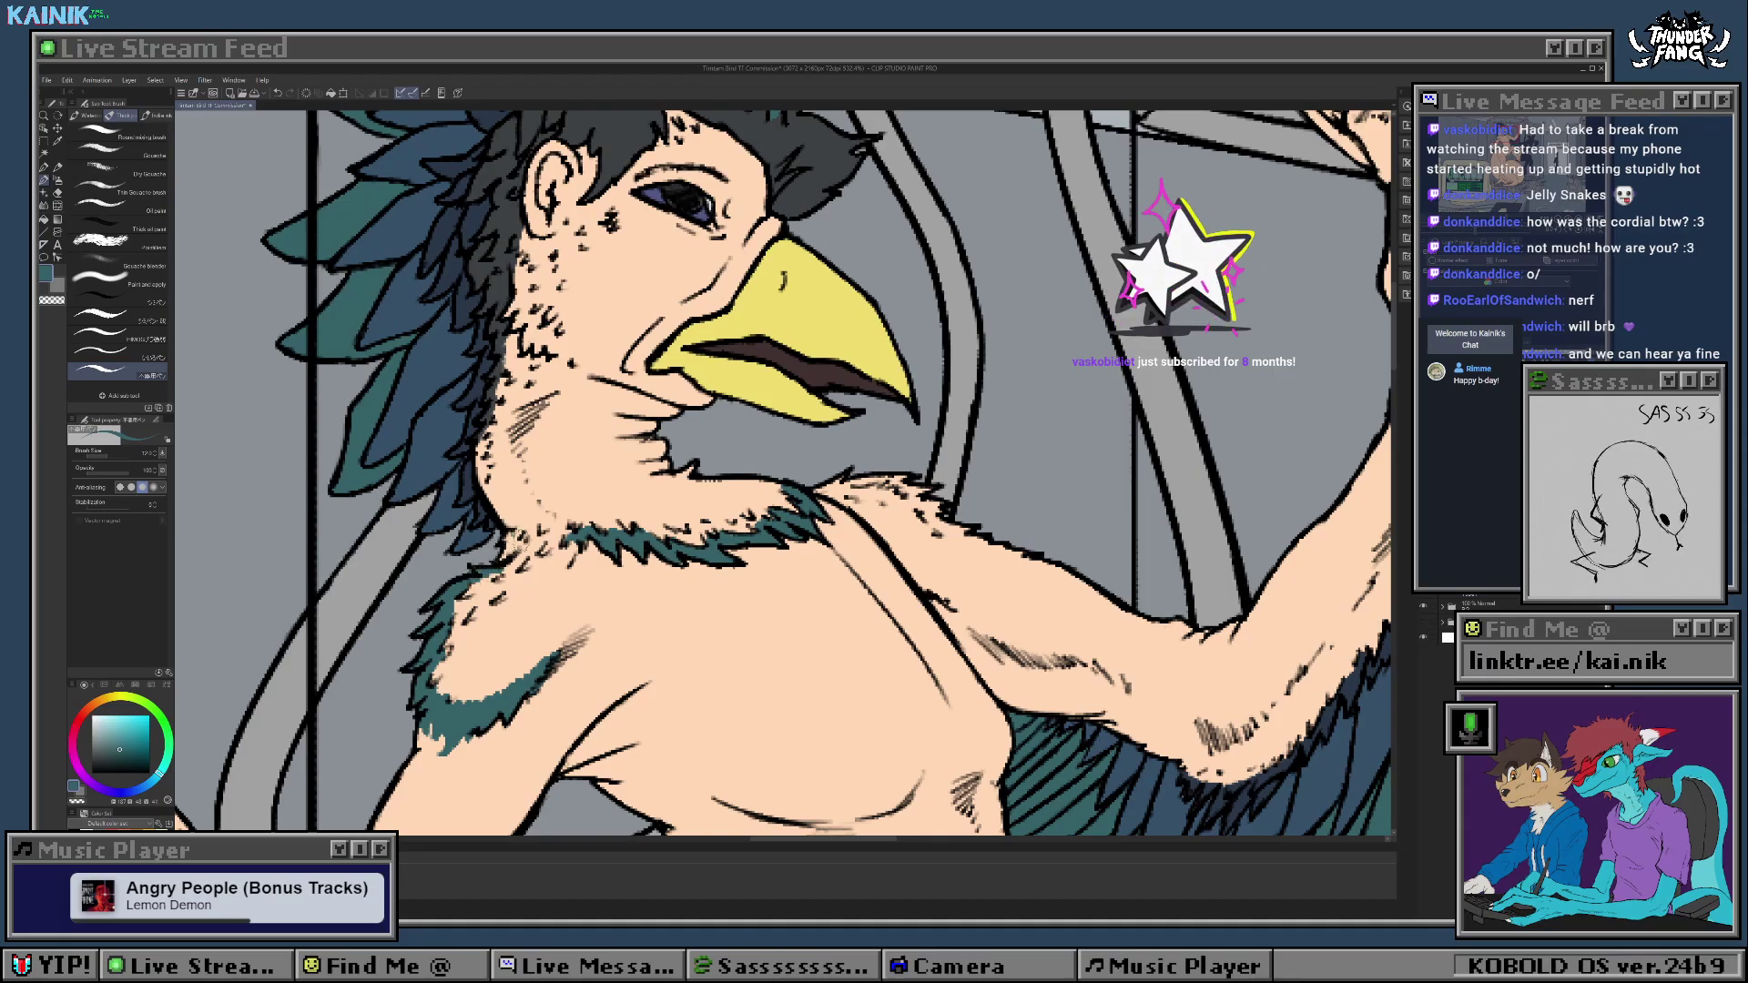
Step: Sample the blue of the head feathers and paint the inner feathers of the near shoulder and neck ruff with it
{"action": "left_click", "coordinate": [445, 516], "text": "alt"}
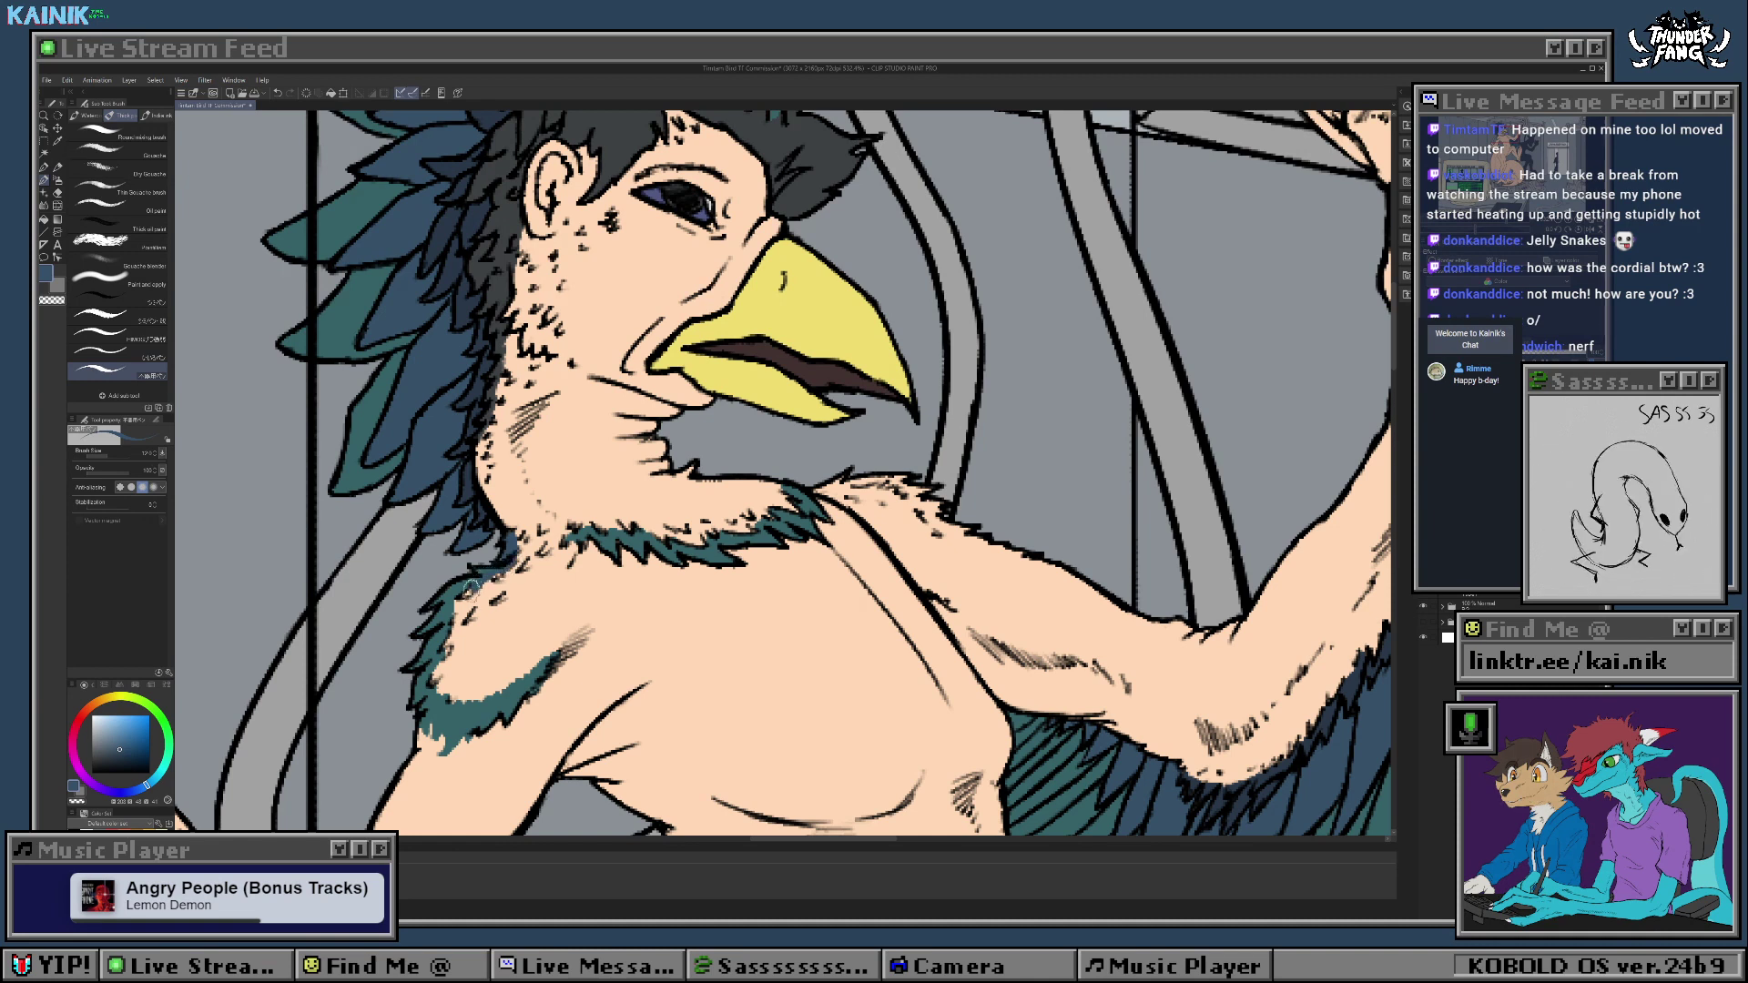
{"action": "mouse_move", "coordinate": [473, 592]}
{"action": "left_mouse_down"}
{"action": "mouse_move", "coordinate": [435, 677]}
{"action": "mouse_move", "coordinate": [450, 660]}
{"action": "mouse_move", "coordinate": [457, 707]}
{"action": "mouse_move", "coordinate": [466, 692]}
{"action": "mouse_move", "coordinate": [435, 696]}
{"action": "mouse_move", "coordinate": [473, 683]}
{"action": "mouse_move", "coordinate": [465, 703]}
{"action": "mouse_move", "coordinate": [548, 652]}
{"action": "mouse_move", "coordinate": [477, 689]}
{"action": "mouse_move", "coordinate": [482, 673]}
{"action": "mouse_move", "coordinate": [458, 673]}
{"action": "mouse_move", "coordinate": [471, 586]}
{"action": "mouse_move", "coordinate": [457, 616]}
{"action": "mouse_move", "coordinate": [512, 567]}
{"action": "left_mouse_up"}
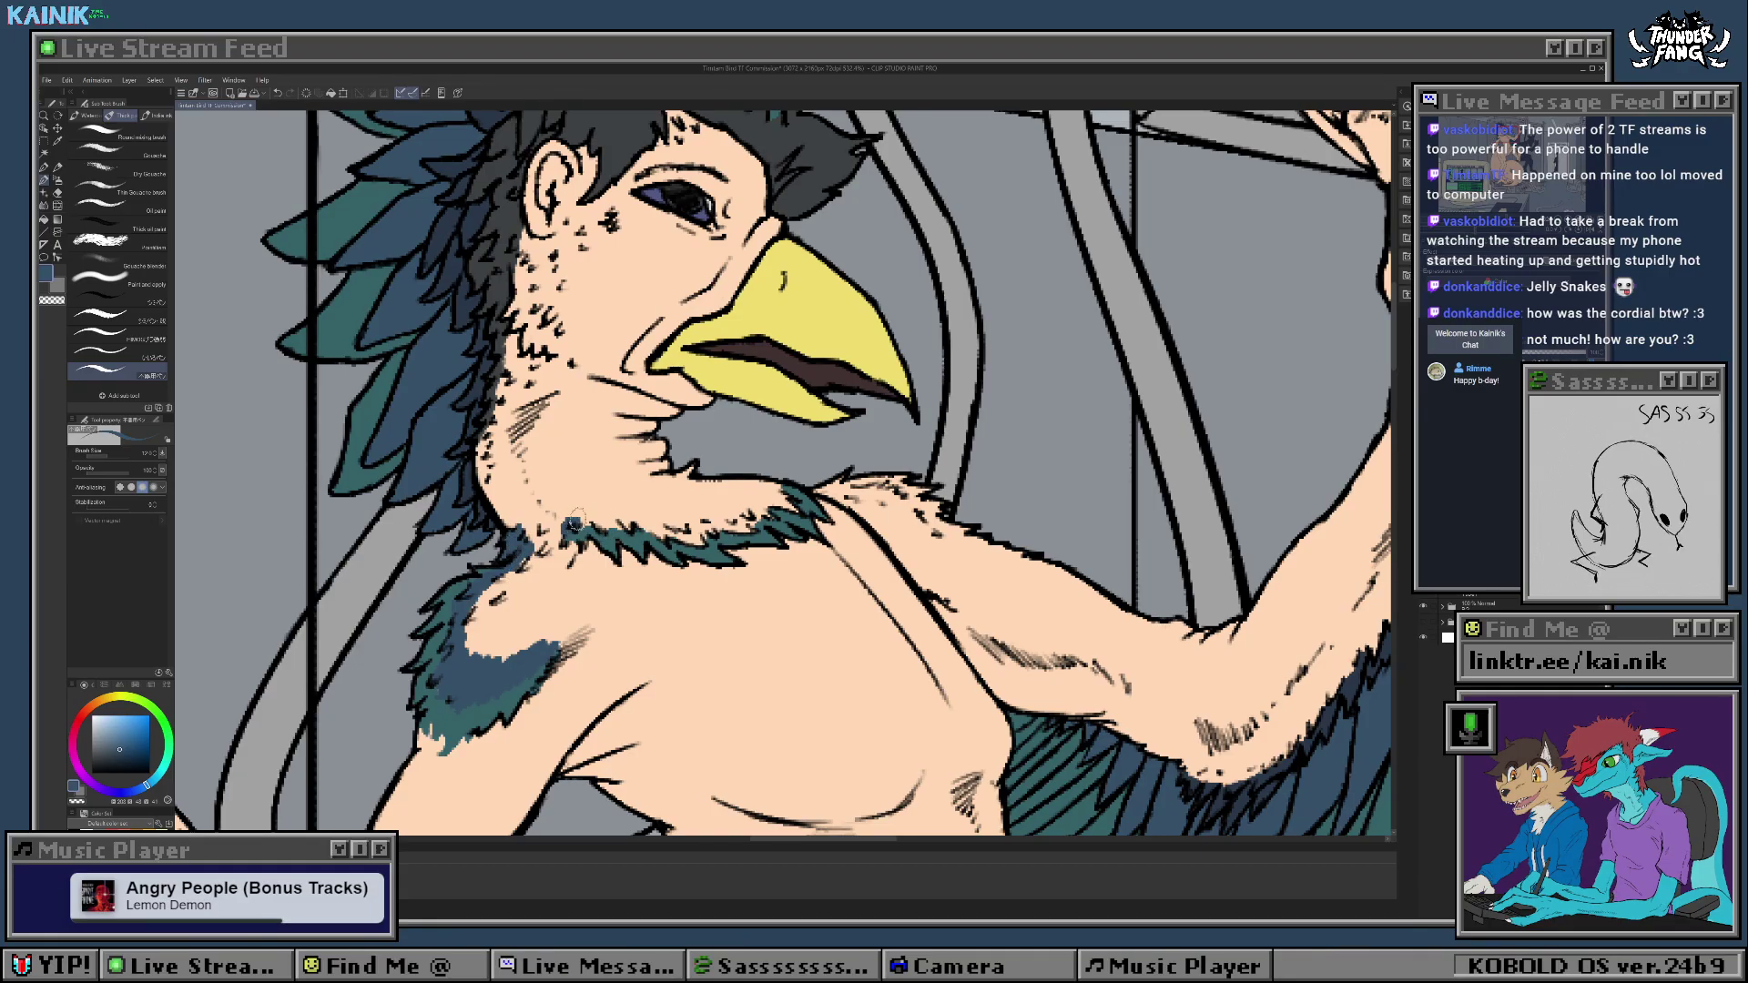
{"action": "mouse_move", "coordinate": [576, 520]}
{"action": "left_mouse_down"}
{"action": "mouse_move", "coordinate": [611, 484]}
{"action": "mouse_move", "coordinate": [626, 522]}
{"action": "mouse_move", "coordinate": [601, 526]}
{"action": "mouse_move", "coordinate": [585, 501]}
{"action": "mouse_move", "coordinate": [624, 520]}
{"action": "mouse_move", "coordinate": [571, 524]}
{"action": "mouse_move", "coordinate": [558, 494]}
{"action": "mouse_move", "coordinate": [565, 524]}
{"action": "mouse_move", "coordinate": [660, 513]}
{"action": "mouse_move", "coordinate": [634, 512]}
{"action": "mouse_move", "coordinate": [651, 530]}
{"action": "mouse_move", "coordinate": [642, 493]}
{"action": "mouse_move", "coordinate": [652, 526]}
{"action": "mouse_move", "coordinate": [709, 529]}
{"action": "mouse_move", "coordinate": [711, 547]}
{"action": "mouse_move", "coordinate": [642, 526]}
{"action": "left_mouse_up"}
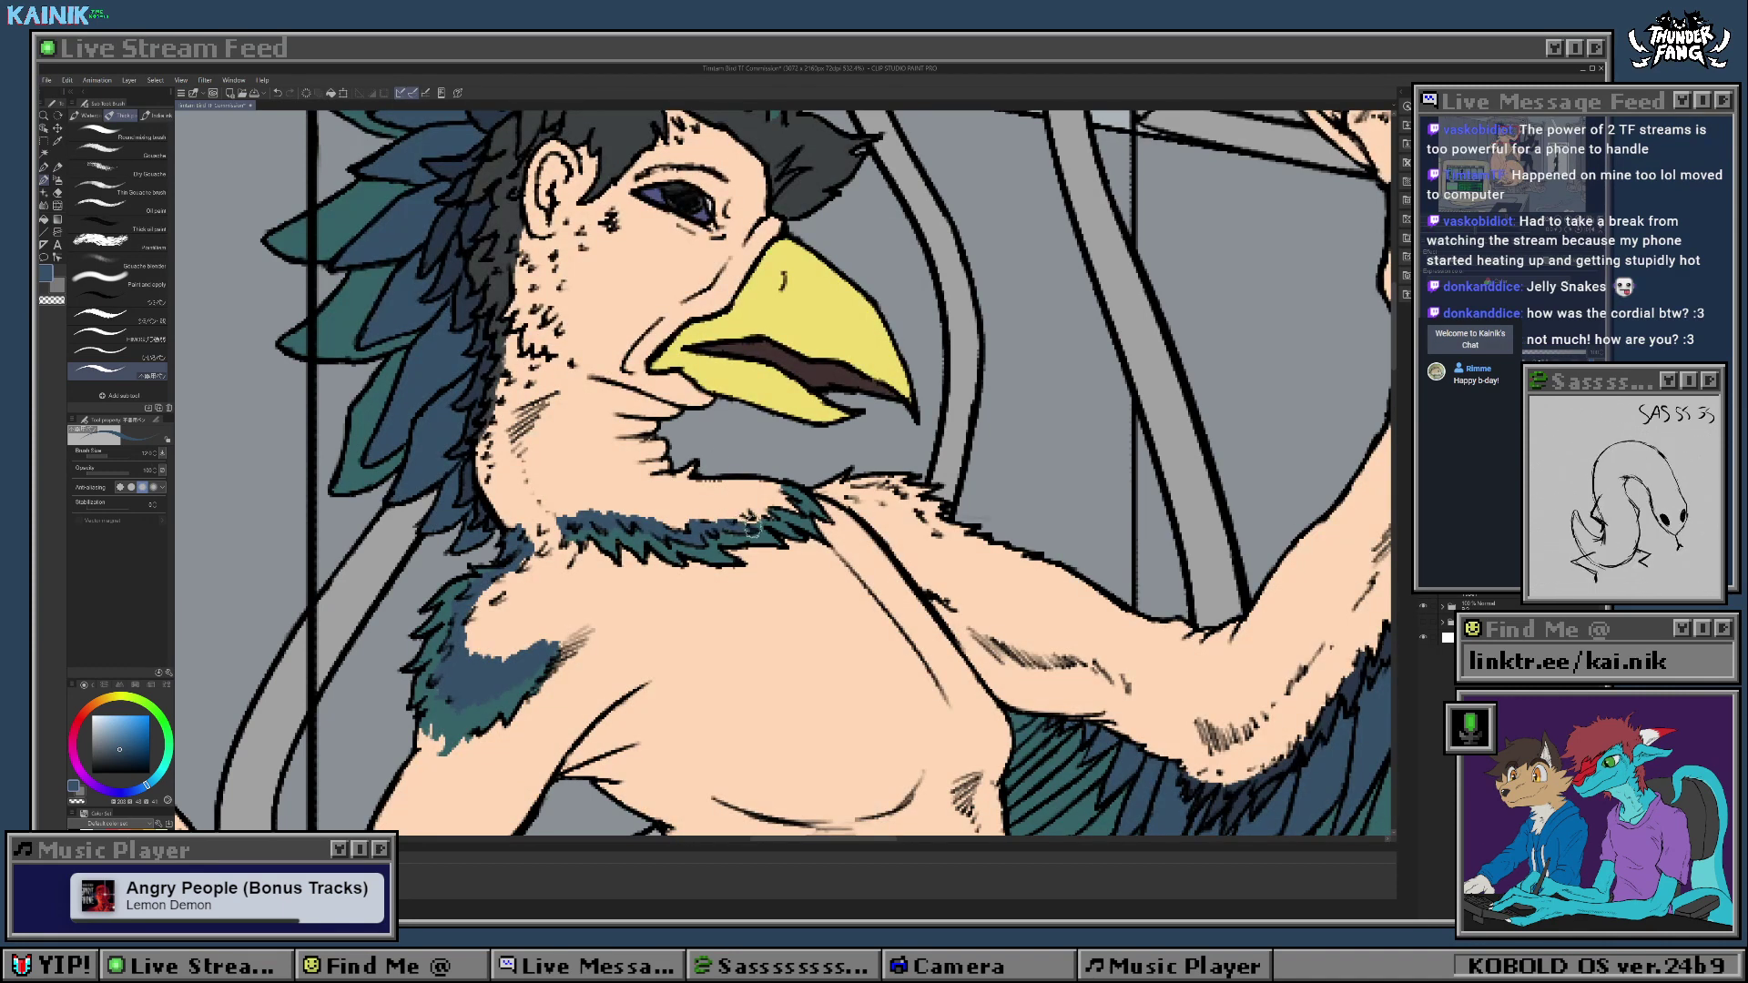
{"action": "mouse_move", "coordinate": [753, 529]}
{"action": "left_mouse_down"}
{"action": "mouse_move", "coordinate": [795, 507]}
{"action": "mouse_move", "coordinate": [777, 481]}
{"action": "mouse_move", "coordinate": [771, 505]}
{"action": "mouse_move", "coordinate": [831, 524]}
{"action": "mouse_move", "coordinate": [776, 504]}
{"action": "mouse_move", "coordinate": [717, 528]}
{"action": "left_mouse_up"}
{"action": "left_click_drag", "start_coordinate": [531, 545], "coordinate": [478, 590]}
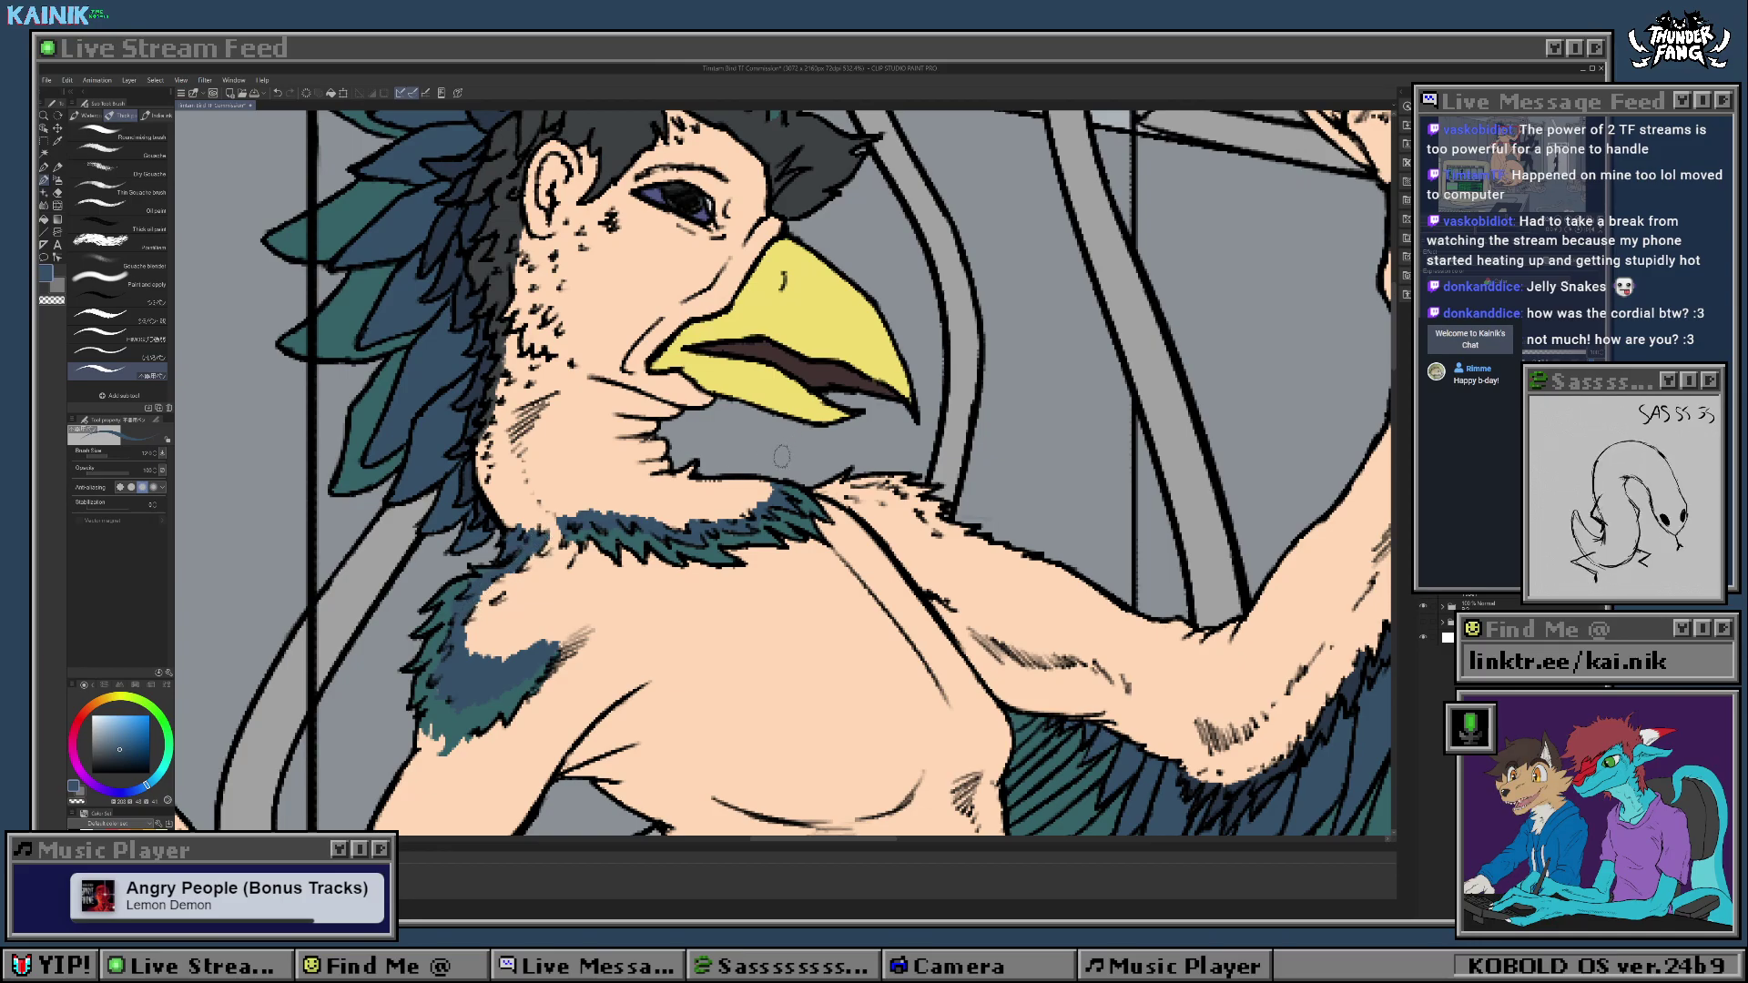
Step: Refine the transition between blue and teal feathers on the neck ruff and shoulder patch using colours sampled from them
{"action": "left_click", "coordinate": [808, 504], "text": "alt"}
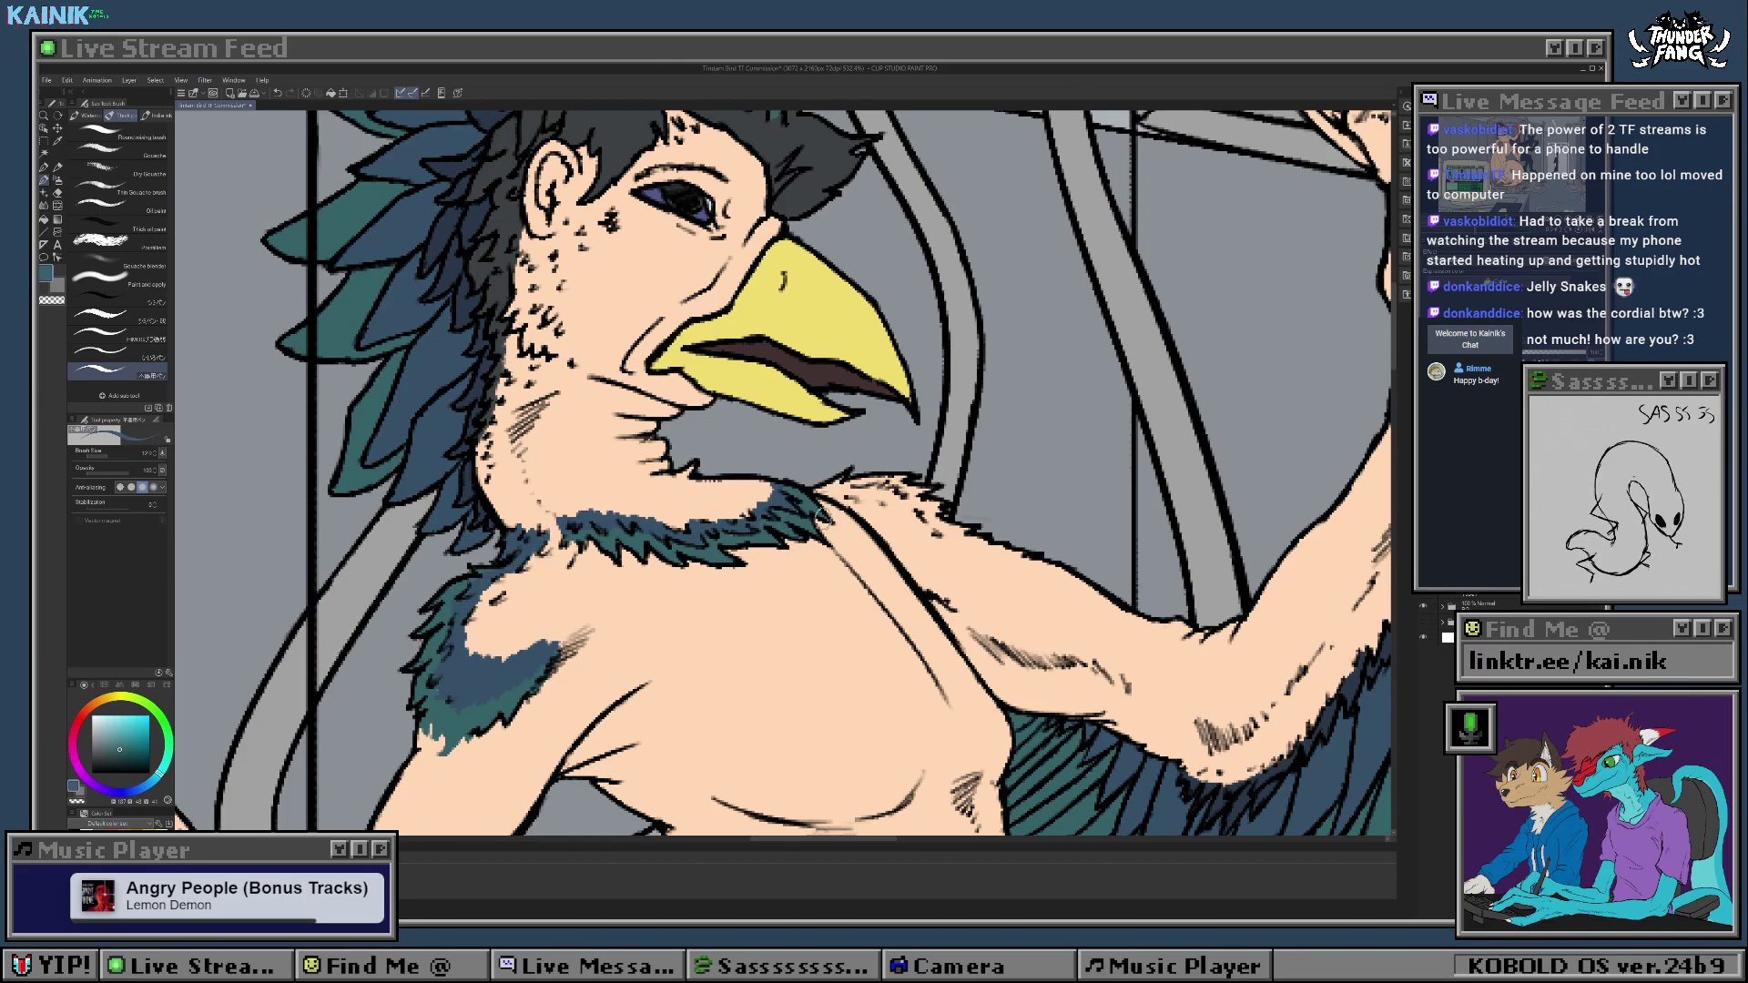
{"action": "left_click", "coordinate": [728, 539], "text": "alt"}
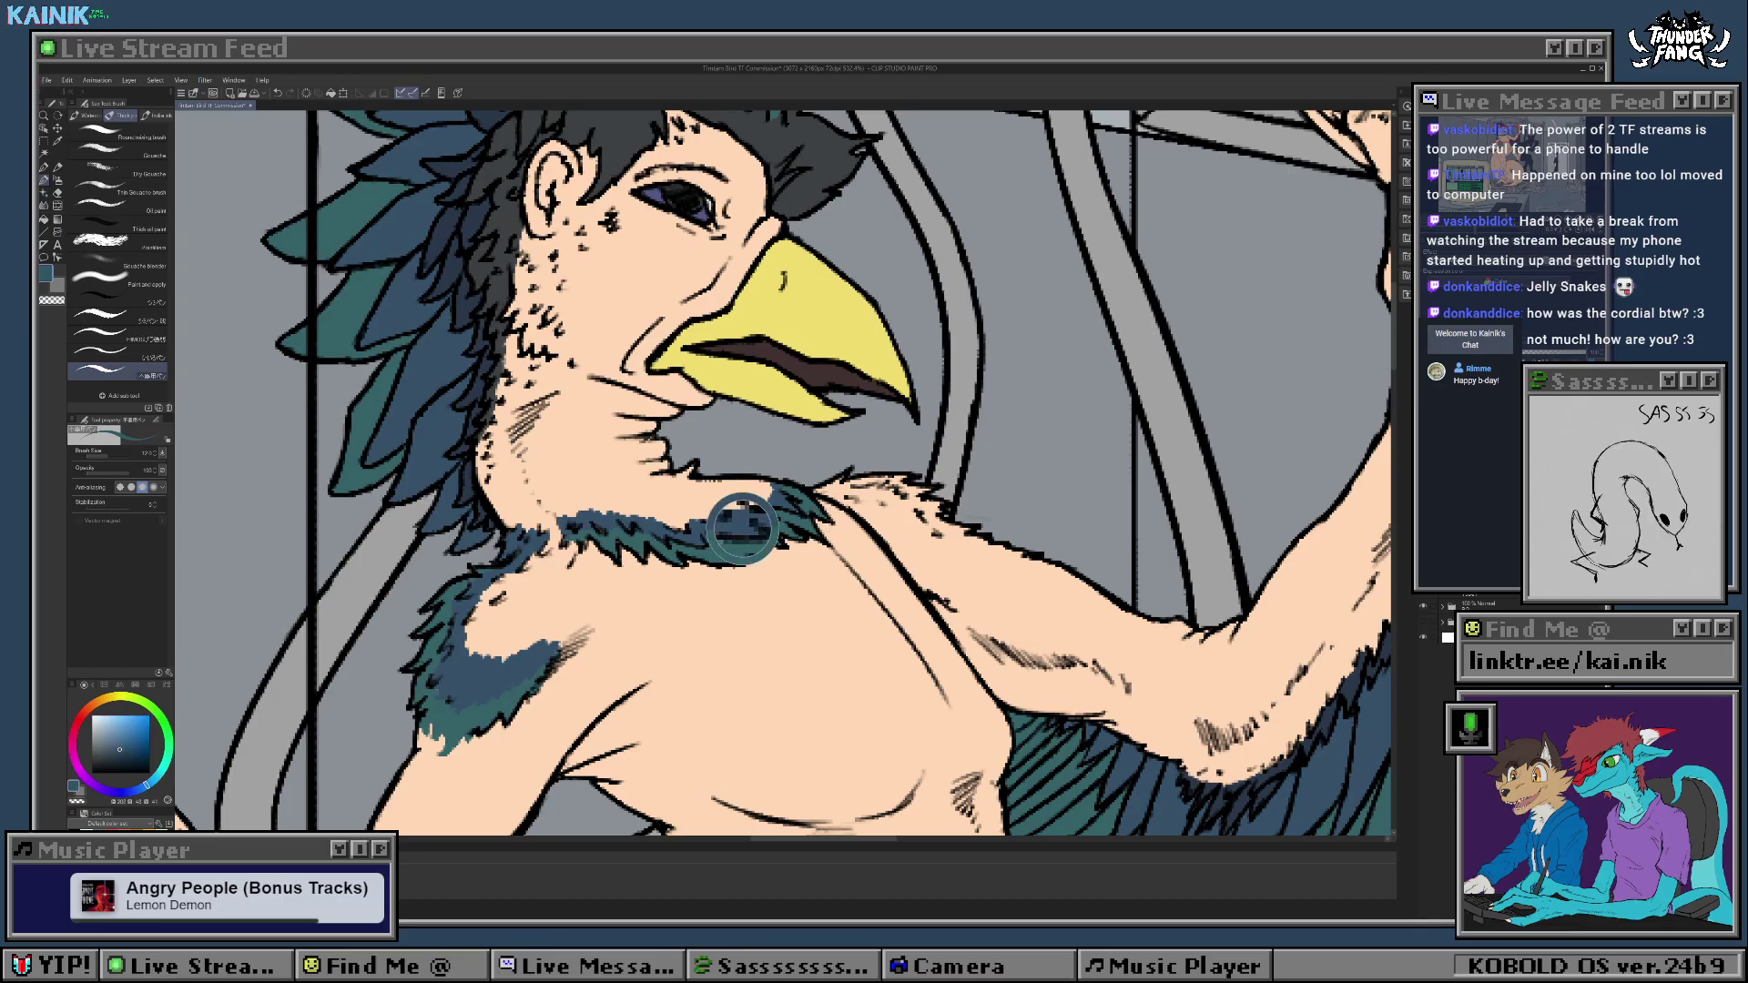
{"action": "left_click_drag", "start_coordinate": [660, 514], "coordinate": [633, 574]}
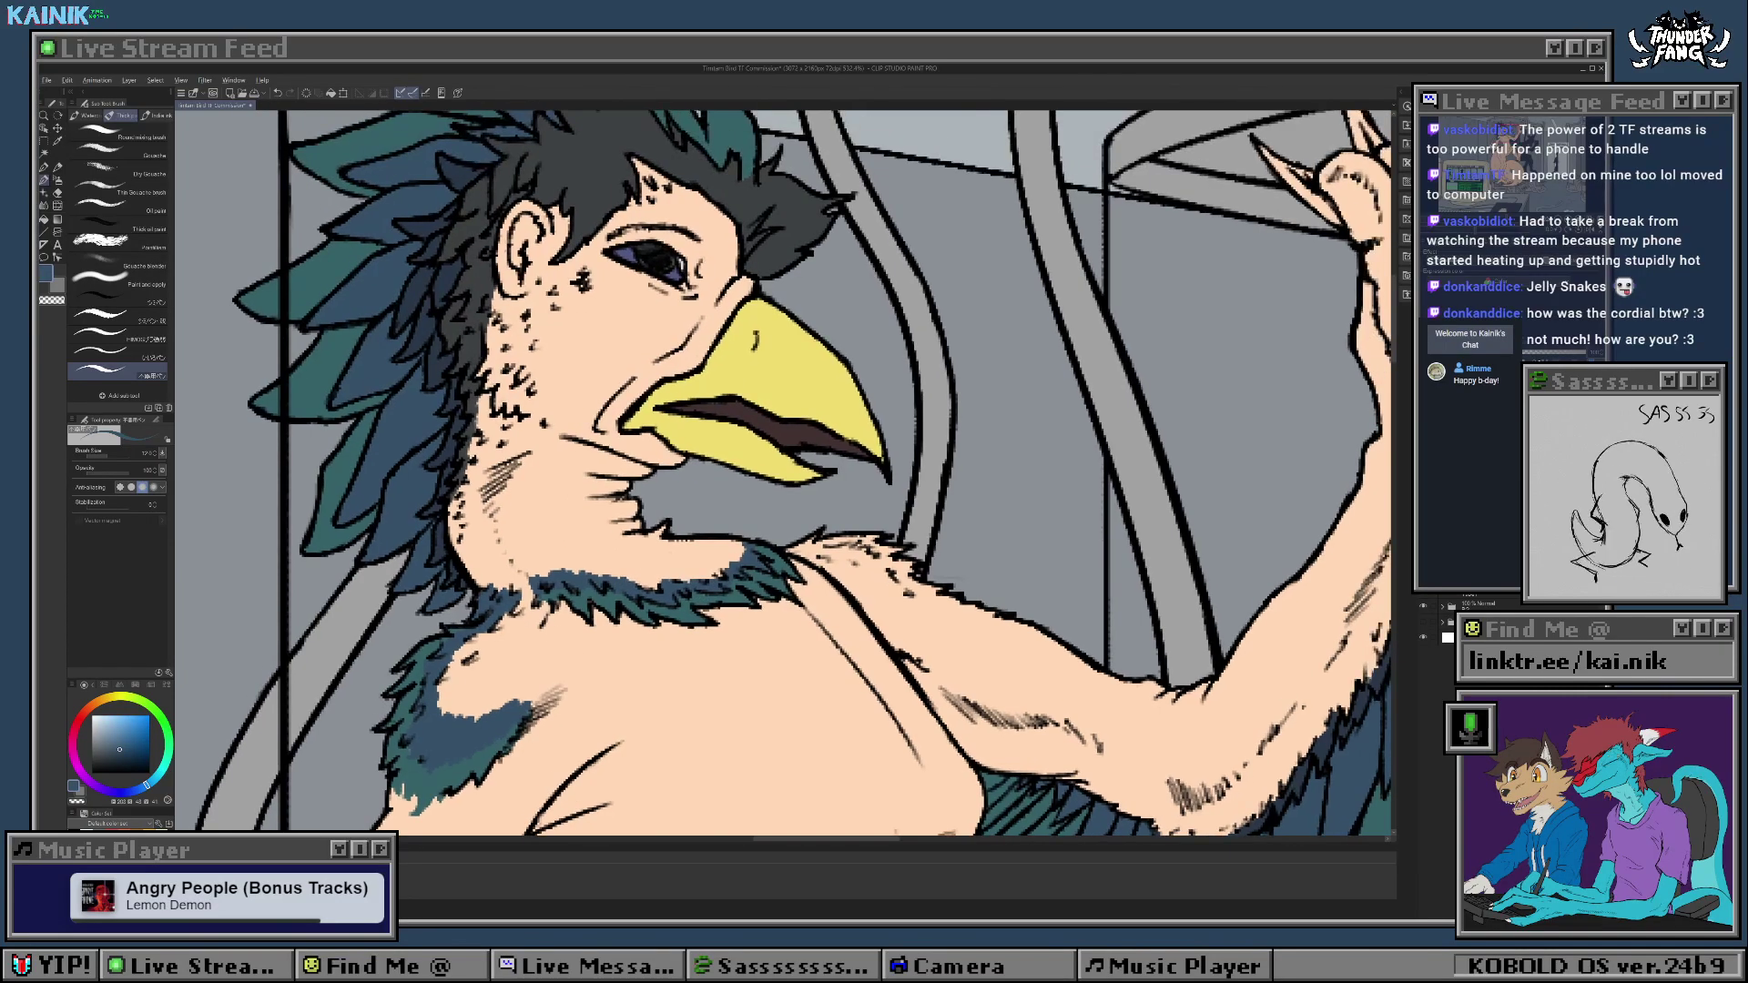
{"action": "left_click", "coordinate": [594, 599], "text": "alt"}
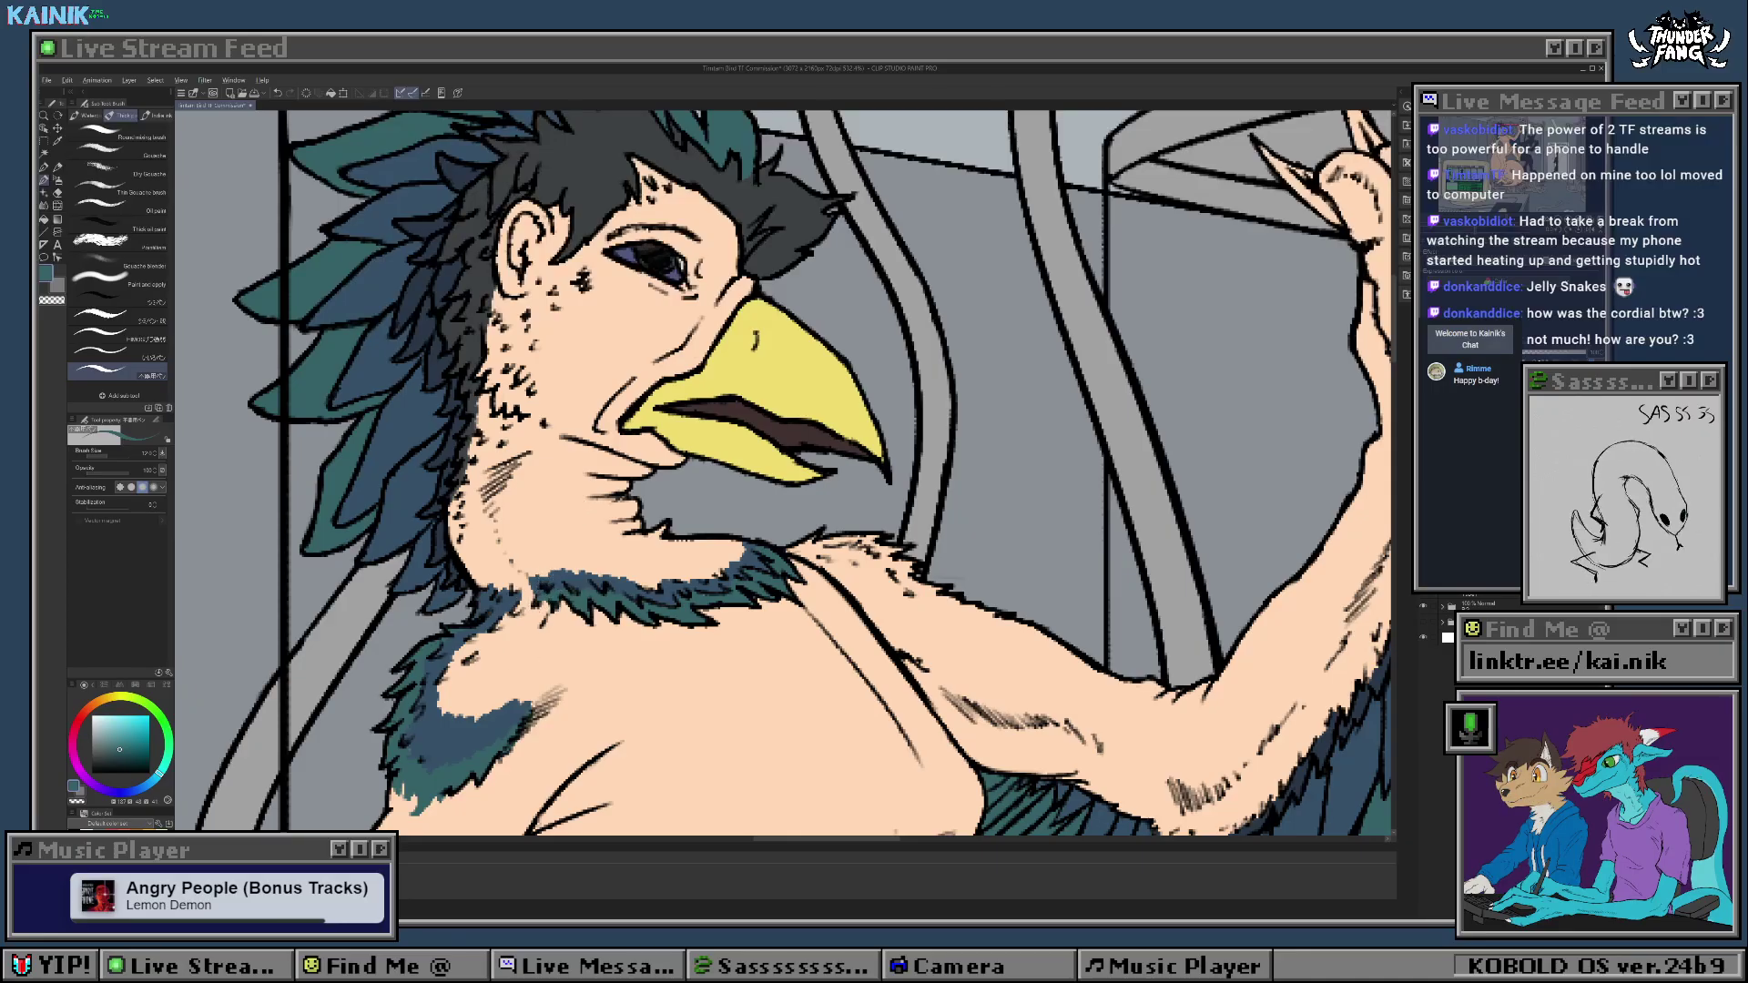
{"action": "left_click", "coordinate": [523, 694], "text": "alt"}
{"action": "left_click_drag", "start_coordinate": [522, 694], "coordinate": [510, 713]}
{"action": "left_click_drag", "start_coordinate": [570, 599], "coordinate": [580, 626]}
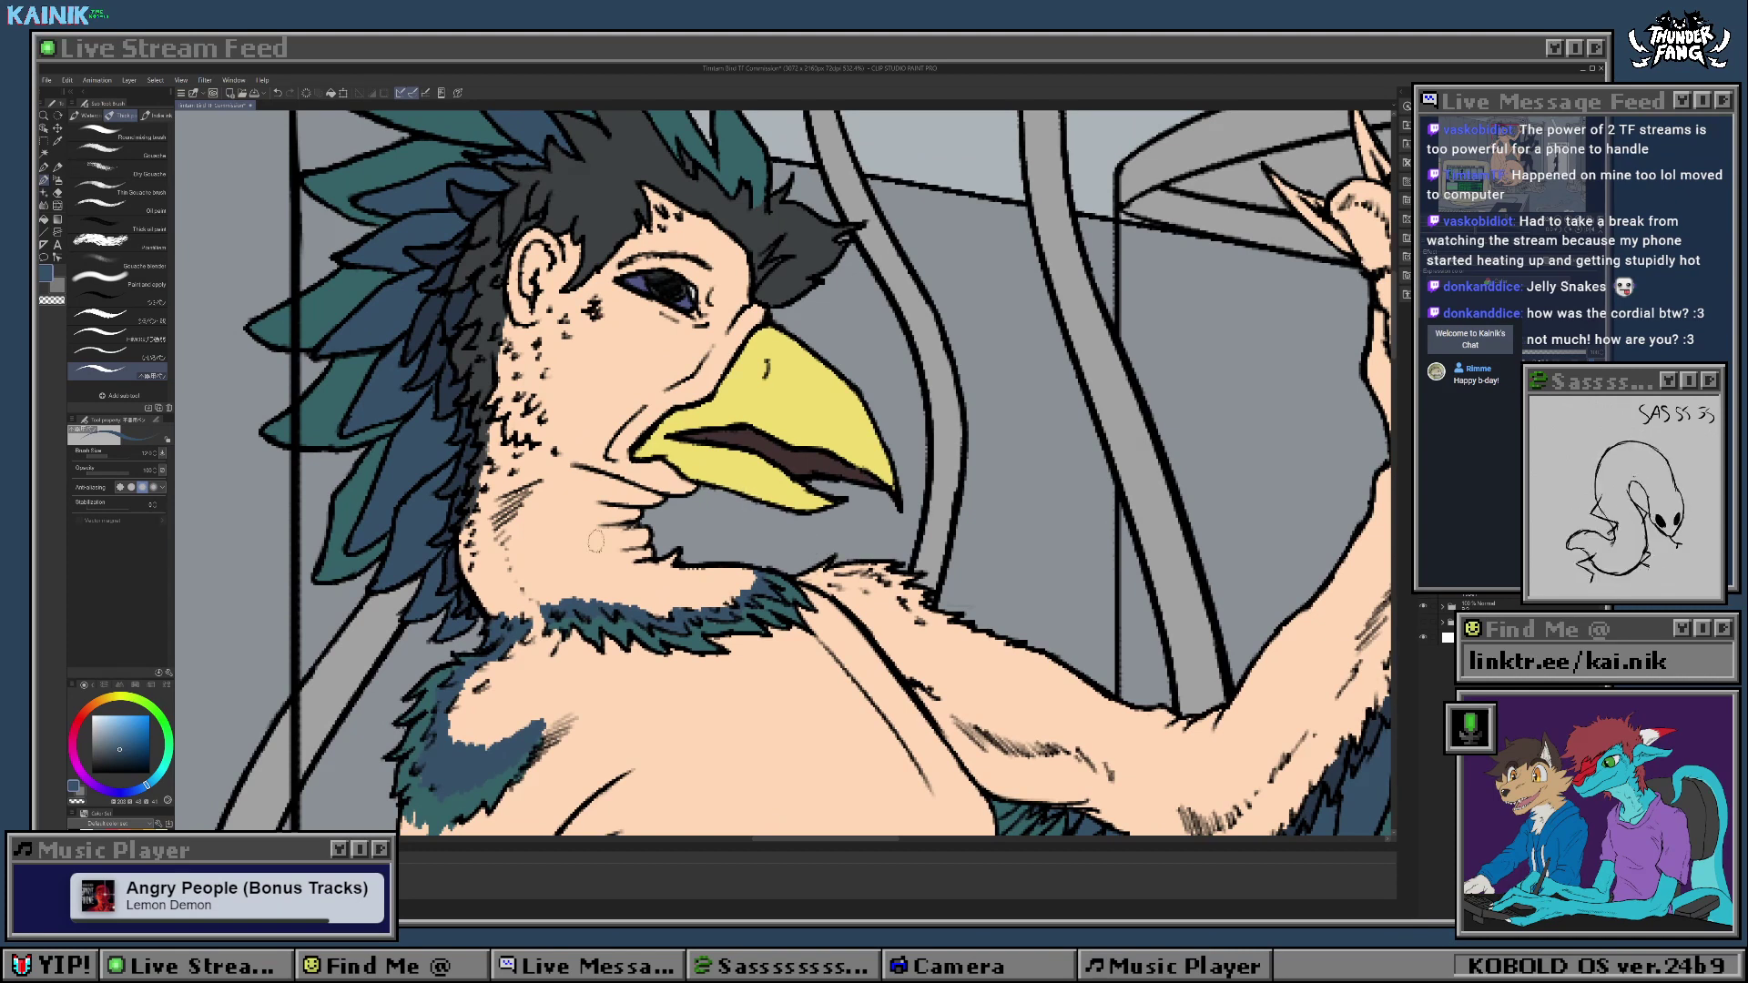
Step: Paint the inner area of the near shoulder patch with dark blue sampled from the head feathers and touch up its edges
{"action": "left_click", "coordinate": [442, 395], "text": "alt"}
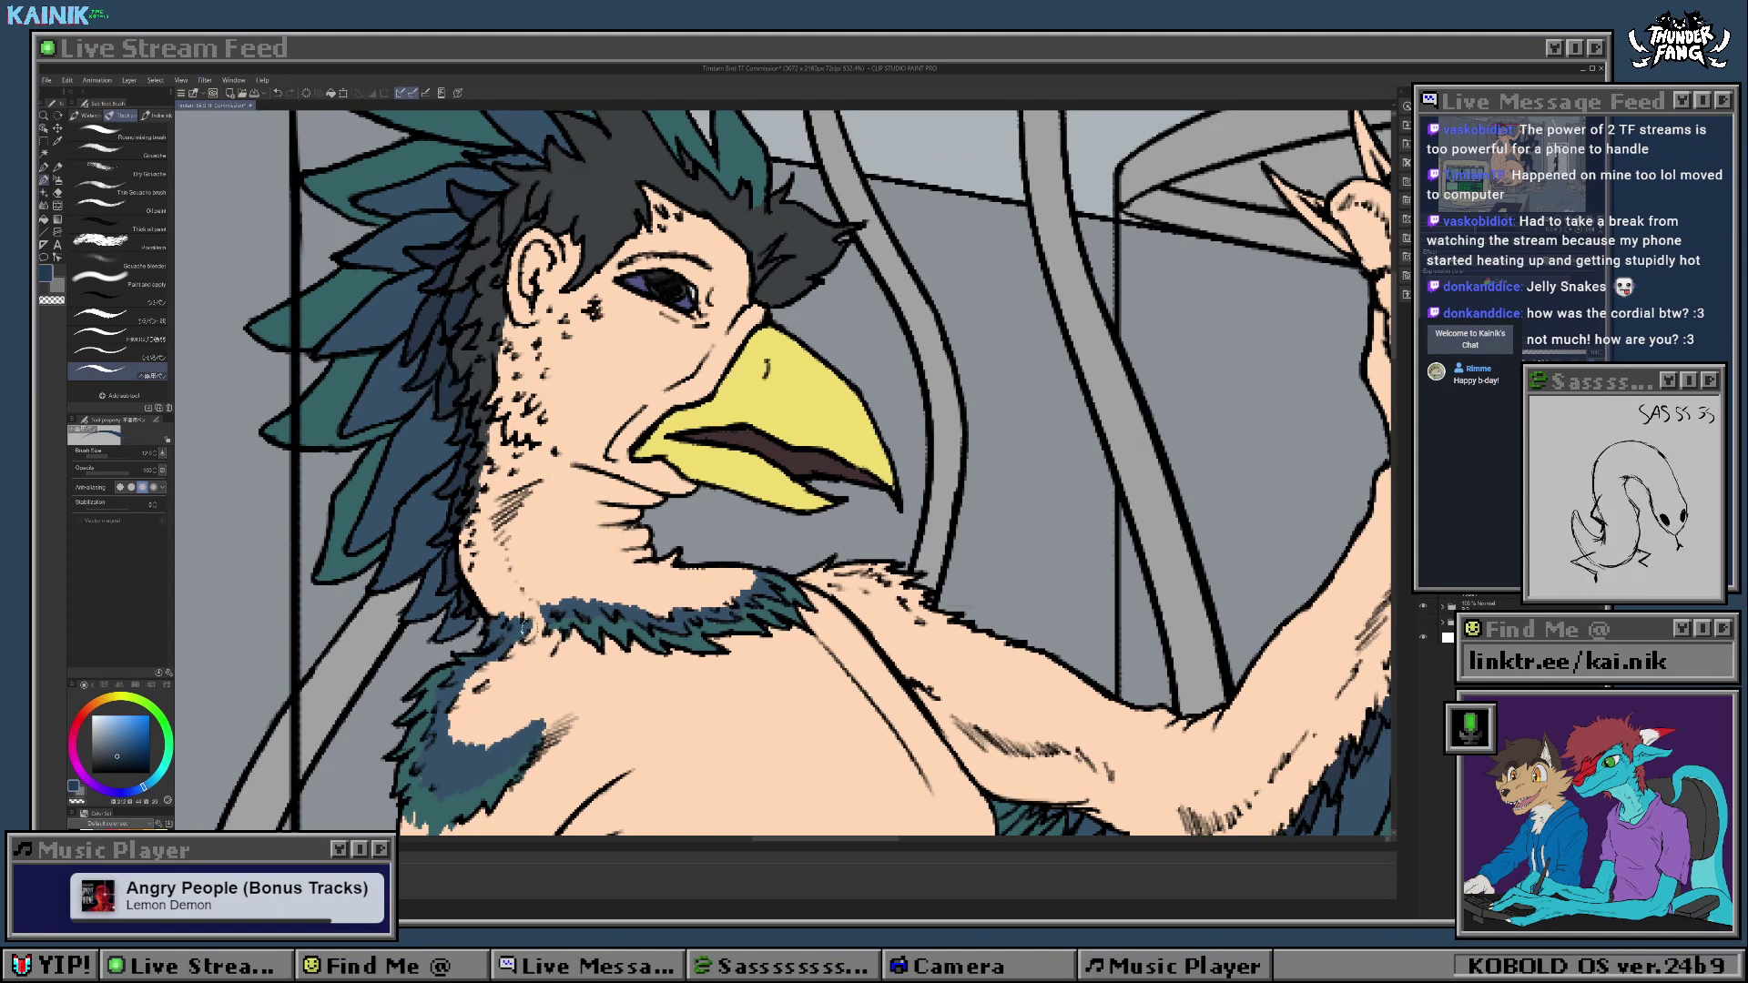
{"action": "left_click_drag", "start_coordinate": [525, 628], "coordinate": [520, 641]}
{"action": "mouse_move", "coordinate": [525, 702]}
{"action": "left_mouse_down"}
{"action": "mouse_move", "coordinate": [452, 728]}
{"action": "mouse_move", "coordinate": [495, 659]}
{"action": "mouse_move", "coordinate": [470, 688]}
{"action": "mouse_move", "coordinate": [482, 679]}
{"action": "mouse_move", "coordinate": [477, 721]}
{"action": "mouse_move", "coordinate": [544, 710]}
{"action": "mouse_move", "coordinate": [487, 752]}
{"action": "mouse_move", "coordinate": [482, 738]}
{"action": "mouse_move", "coordinate": [464, 758]}
{"action": "mouse_move", "coordinate": [495, 732]}
{"action": "mouse_move", "coordinate": [445, 734]}
{"action": "left_mouse_up"}
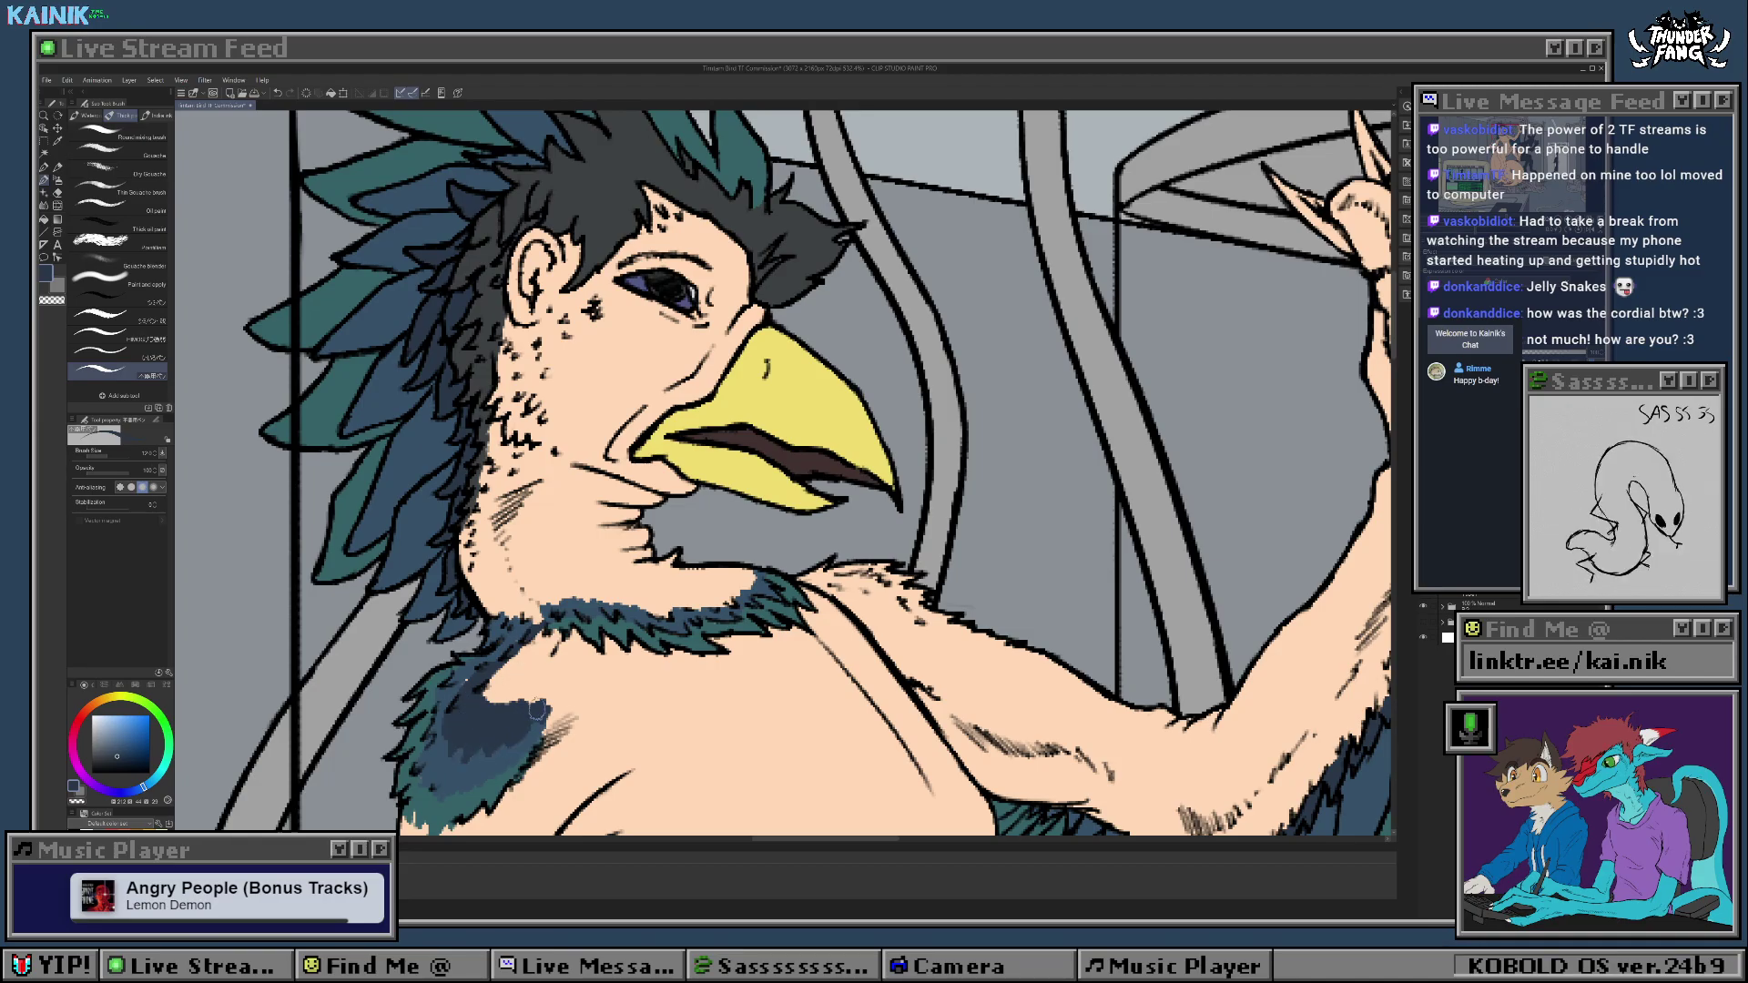
{"action": "left_click_drag", "start_coordinate": [477, 666], "coordinate": [472, 678]}
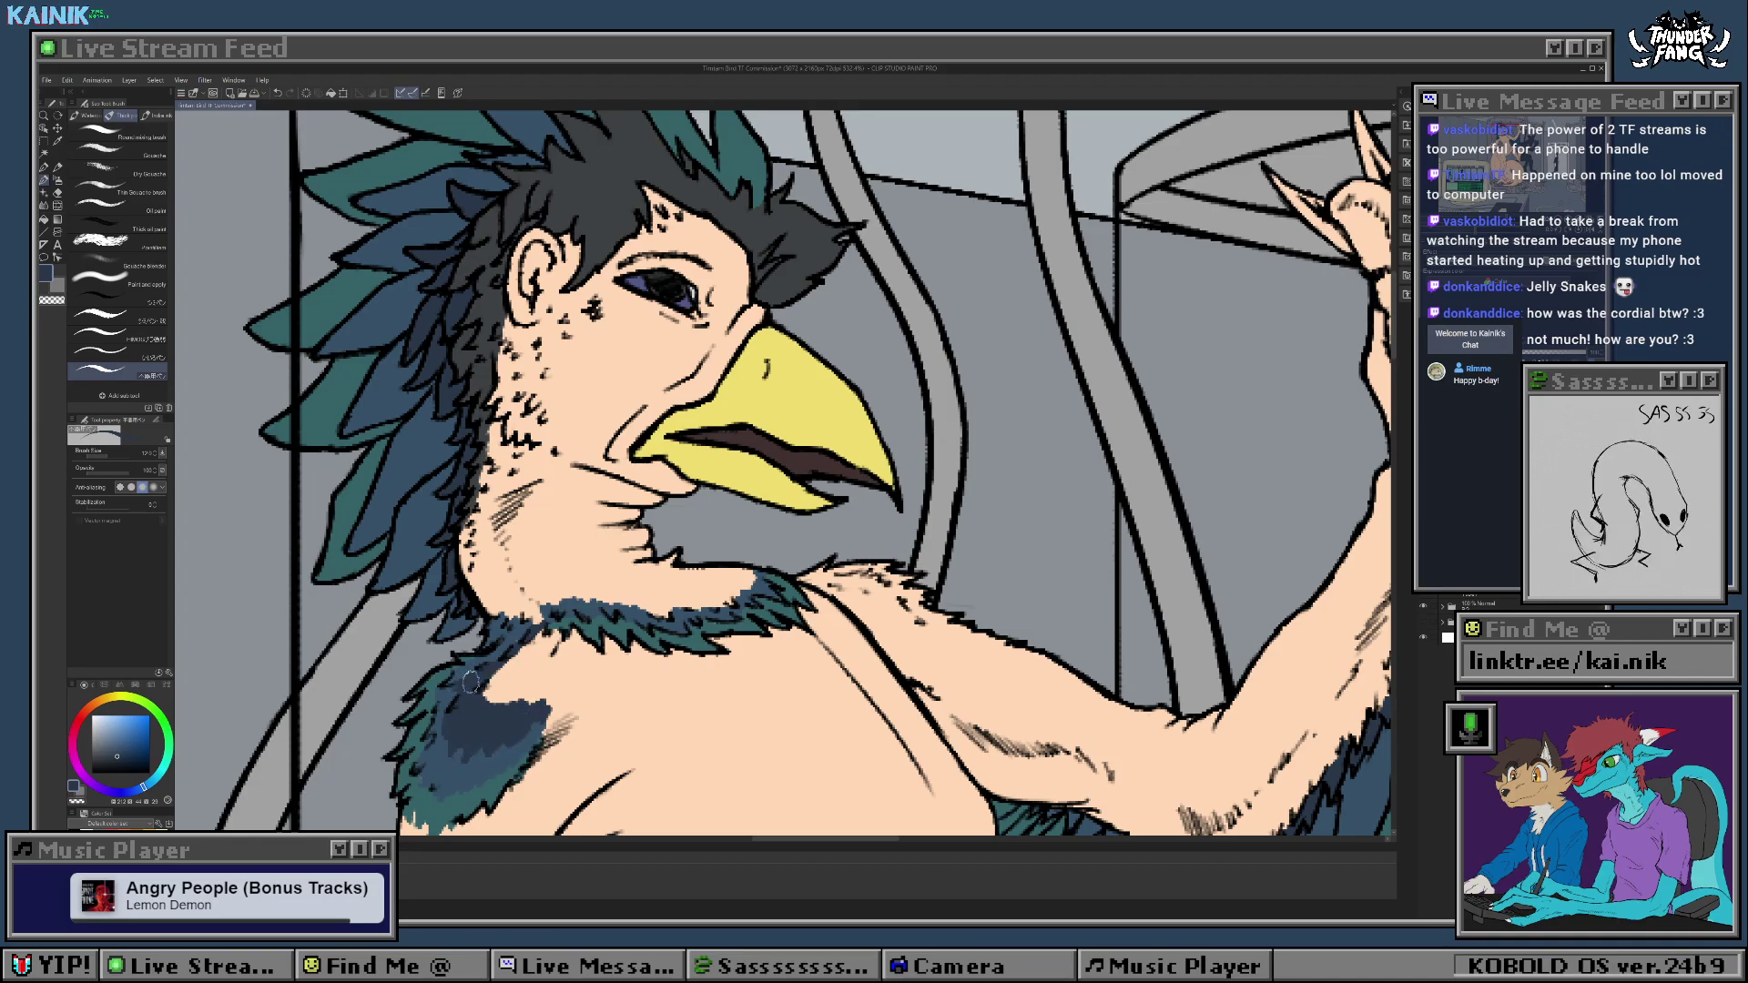
{"action": "left_click", "coordinate": [501, 630], "text": "alt"}
{"action": "left_click_drag", "start_coordinate": [503, 636], "coordinate": [492, 624]}
{"action": "left_click", "coordinate": [476, 723], "text": "alt"}
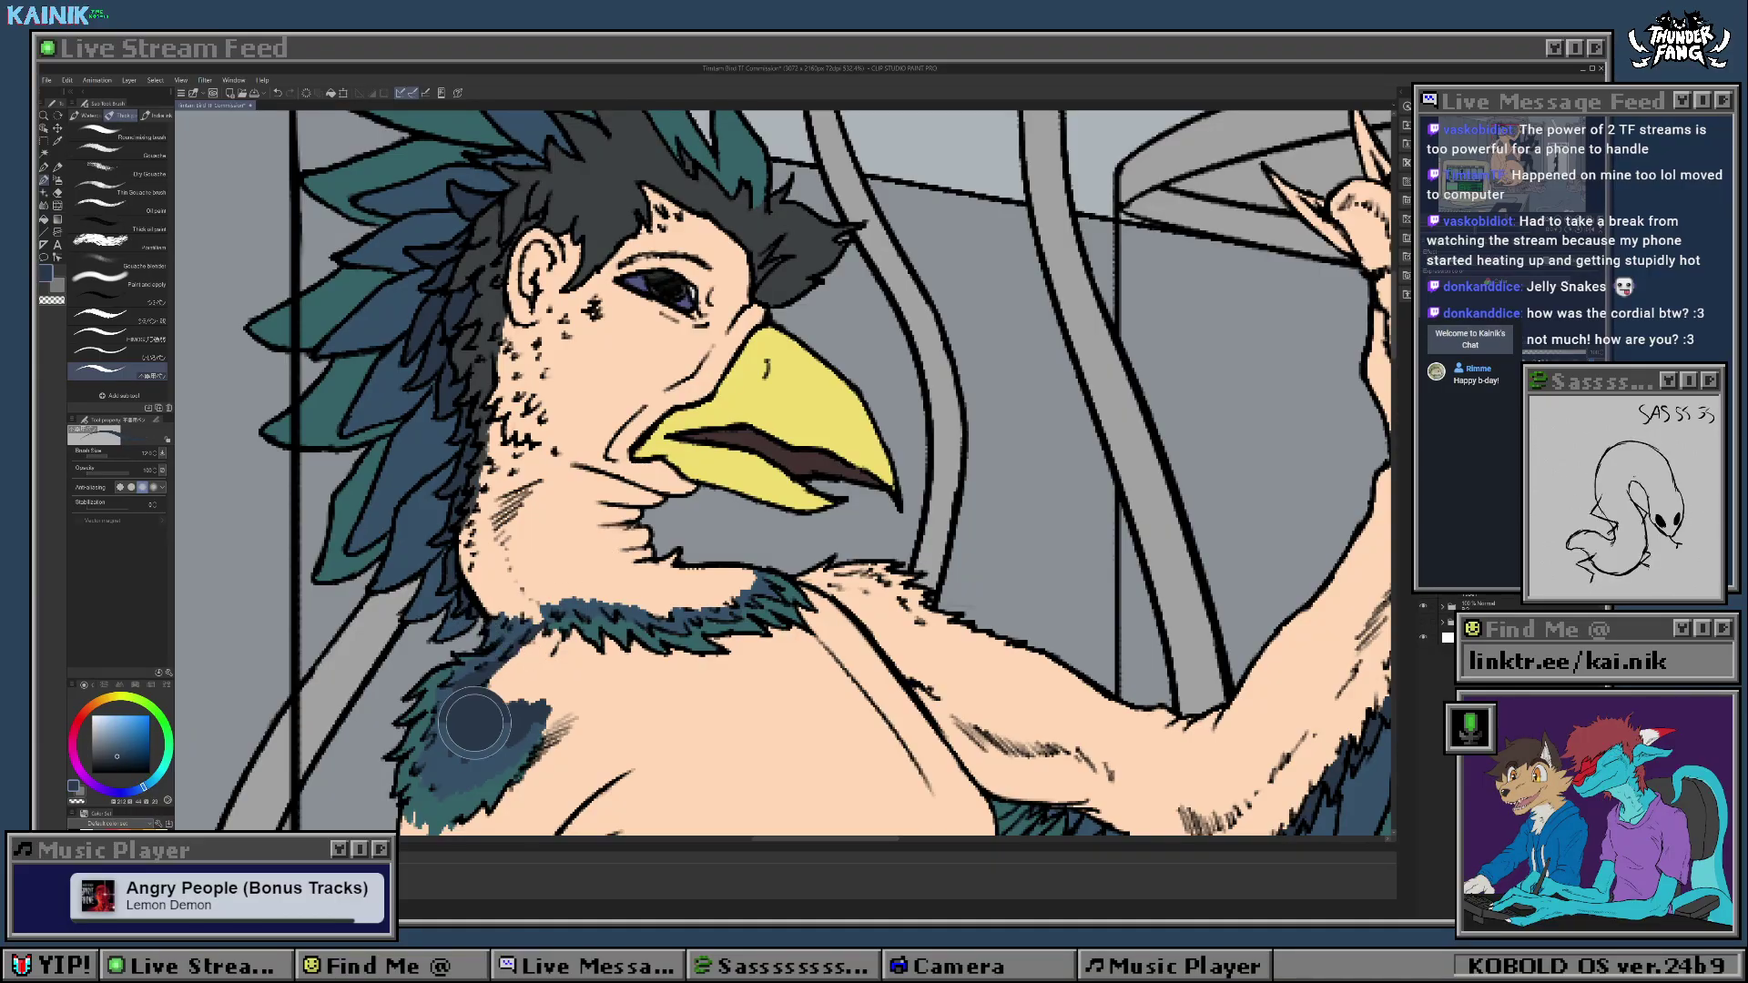
{"action": "mouse_move", "coordinate": [543, 708]}
{"action": "left_mouse_down"}
{"action": "mouse_move", "coordinate": [547, 728]}
{"action": "mouse_move", "coordinate": [551, 715]}
{"action": "left_mouse_up"}
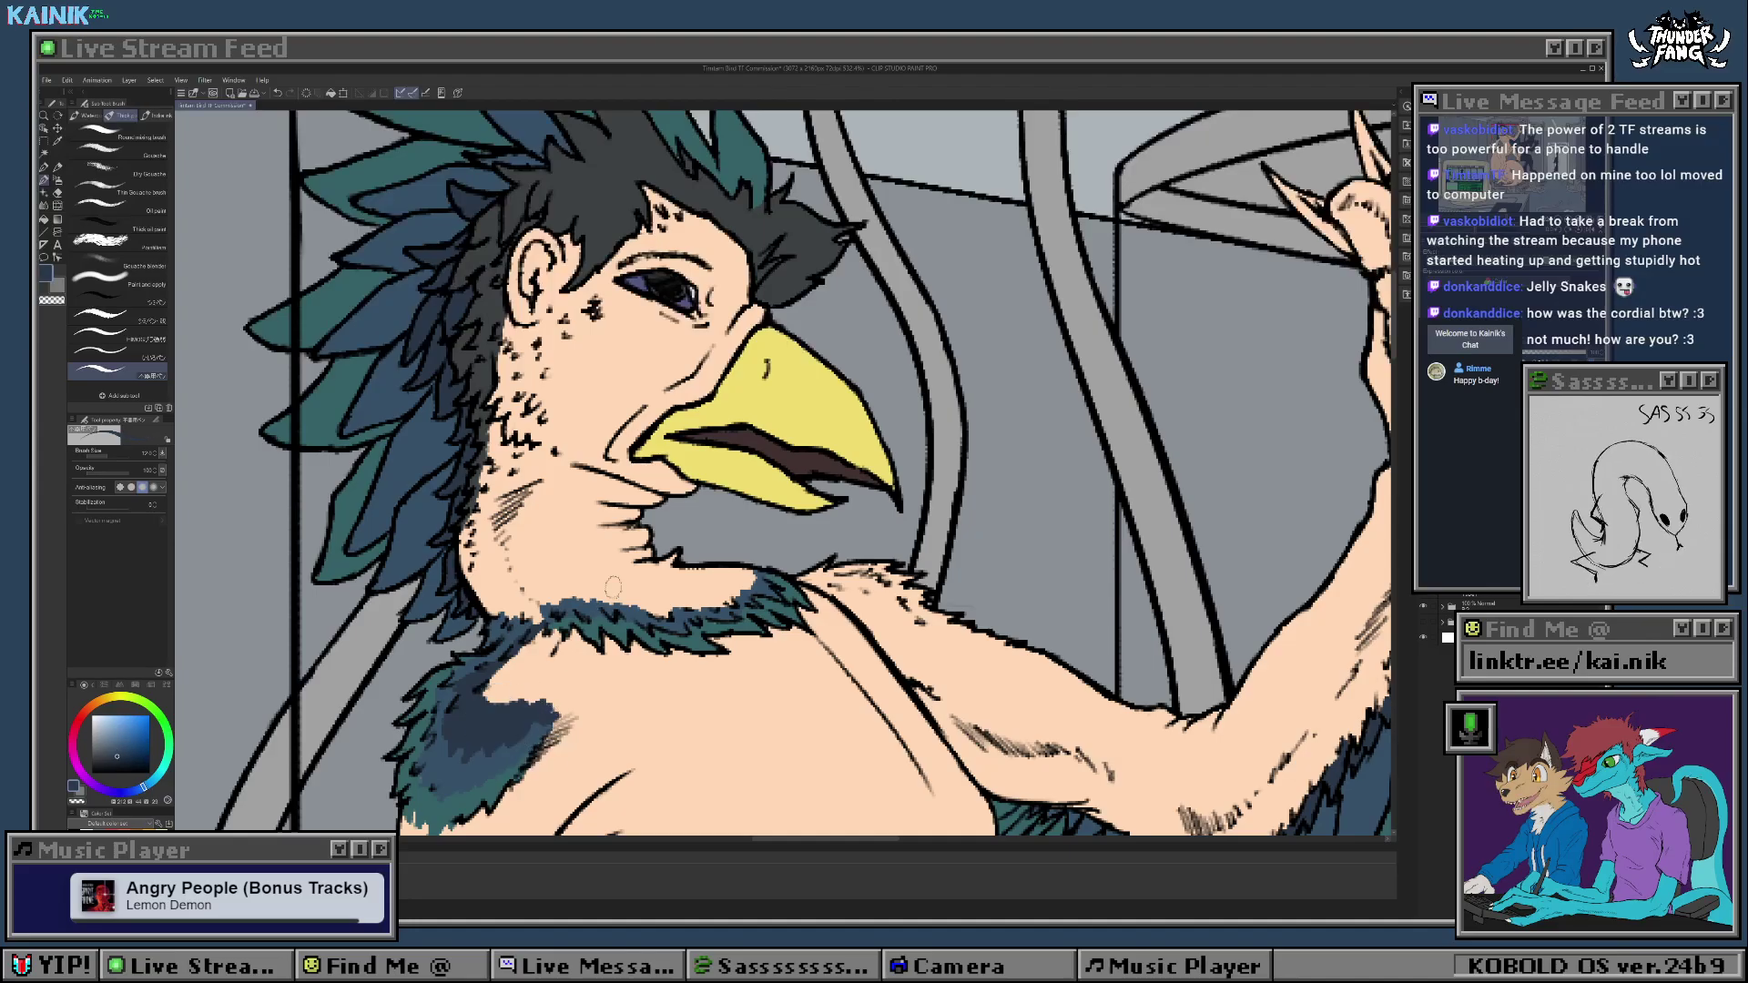
Step: Paint dark blue along the nape and the neck ruff's upper edge, and extend it down the shoulder patch's chest side
{"action": "left_click_drag", "start_coordinate": [537, 616], "coordinate": [488, 608]}
{"action": "mouse_move", "coordinate": [471, 521]}
{"action": "left_mouse_down"}
{"action": "mouse_move", "coordinate": [486, 606]}
{"action": "mouse_move", "coordinate": [475, 587]}
{"action": "mouse_move", "coordinate": [504, 603]}
{"action": "mouse_move", "coordinate": [461, 564]}
{"action": "mouse_move", "coordinate": [470, 499]}
{"action": "mouse_move", "coordinate": [542, 547]}
{"action": "mouse_move", "coordinate": [503, 577]}
{"action": "mouse_move", "coordinate": [472, 574]}
{"action": "mouse_move", "coordinate": [532, 619]}
{"action": "mouse_move", "coordinate": [506, 649]}
{"action": "mouse_move", "coordinate": [583, 589]}
{"action": "mouse_move", "coordinate": [535, 610]}
{"action": "mouse_move", "coordinate": [547, 601]}
{"action": "mouse_move", "coordinate": [611, 612]}
{"action": "mouse_move", "coordinate": [575, 608]}
{"action": "mouse_move", "coordinate": [619, 603]}
{"action": "left_mouse_up"}
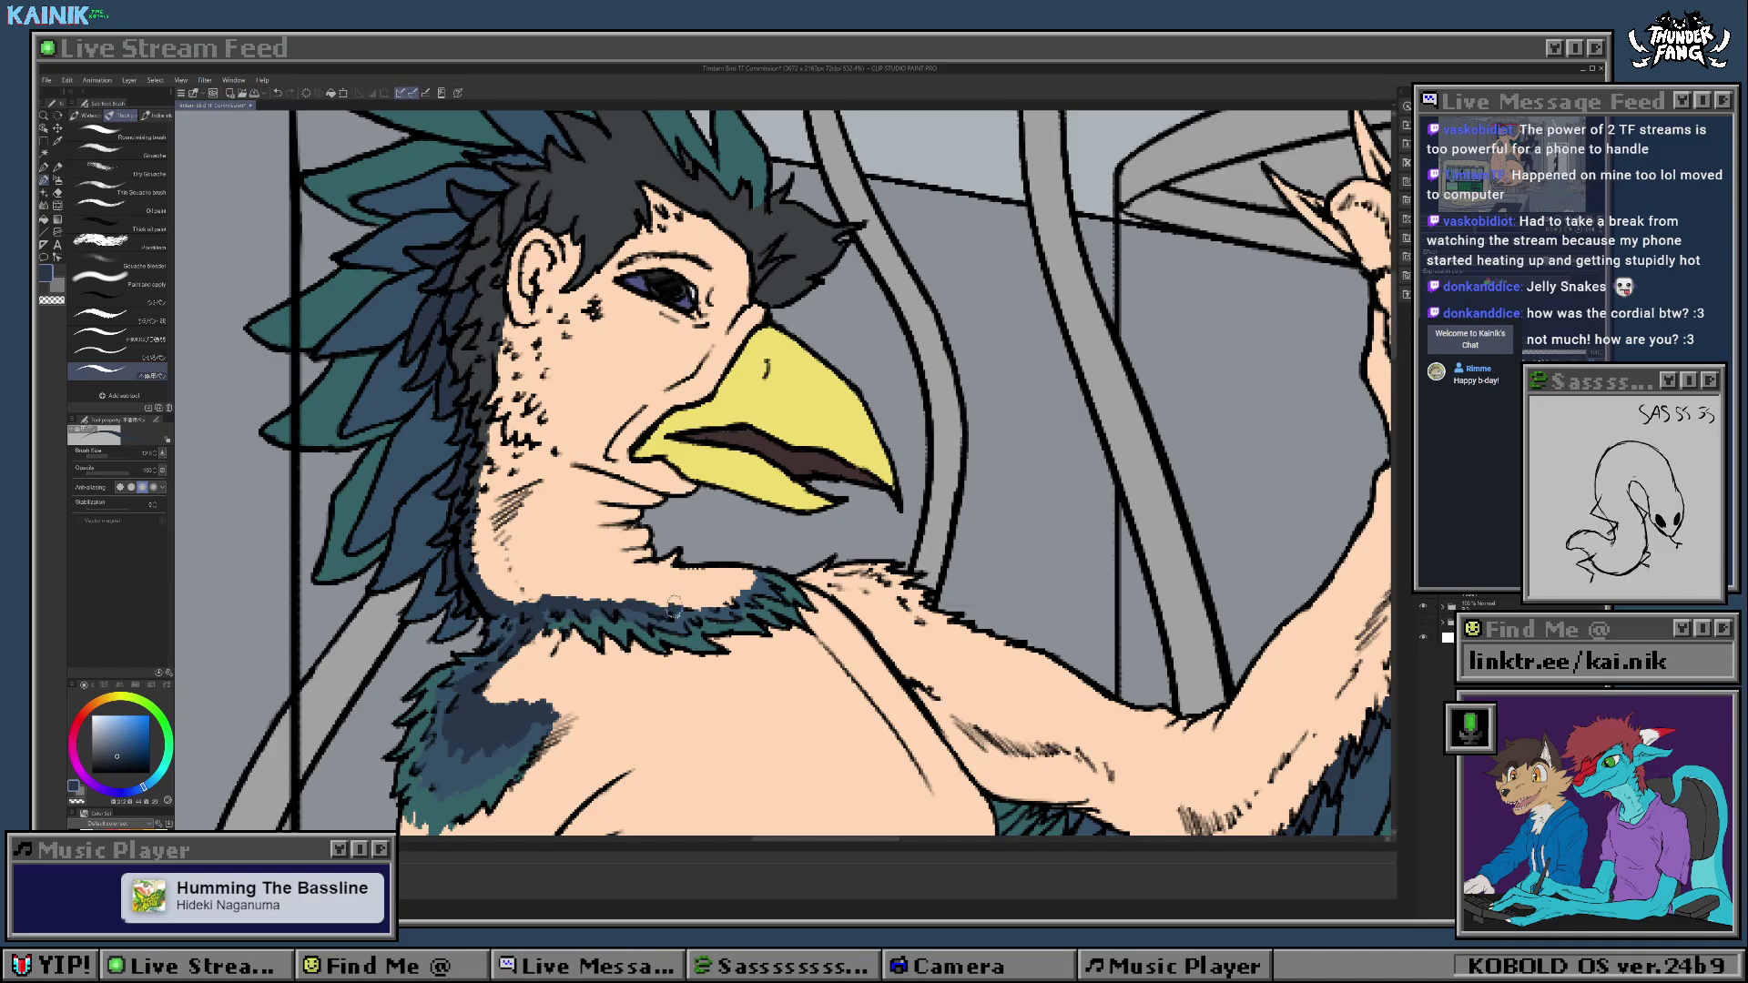
{"action": "mouse_move", "coordinate": [731, 573]}
{"action": "left_mouse_down"}
{"action": "mouse_move", "coordinate": [715, 596]}
{"action": "mouse_move", "coordinate": [731, 601]}
{"action": "mouse_move", "coordinate": [506, 601]}
{"action": "left_mouse_up"}
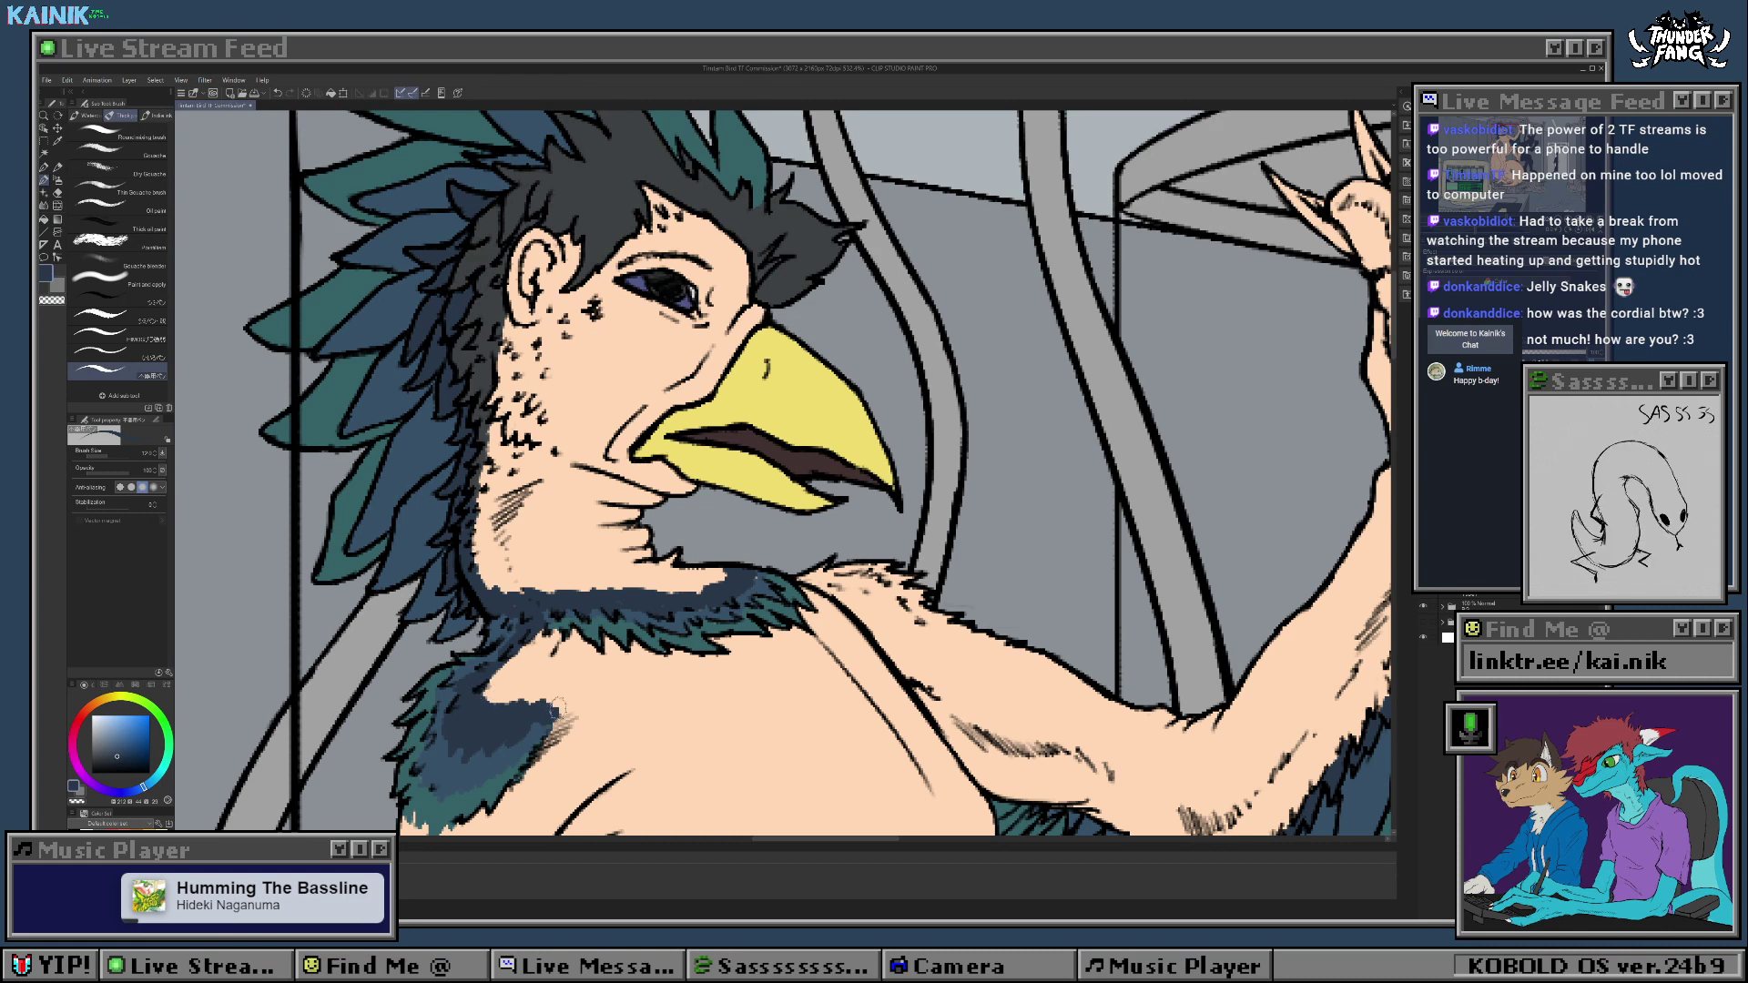
{"action": "mouse_move", "coordinate": [524, 648]}
{"action": "left_mouse_down"}
{"action": "mouse_move", "coordinate": [479, 698]}
{"action": "mouse_move", "coordinate": [530, 666]}
{"action": "mouse_move", "coordinate": [503, 706]}
{"action": "mouse_move", "coordinate": [566, 697]}
{"action": "mouse_move", "coordinate": [542, 713]}
{"action": "mouse_move", "coordinate": [546, 627]}
{"action": "mouse_move", "coordinate": [522, 658]}
{"action": "mouse_move", "coordinate": [554, 634]}
{"action": "mouse_move", "coordinate": [563, 695]}
{"action": "left_mouse_up"}
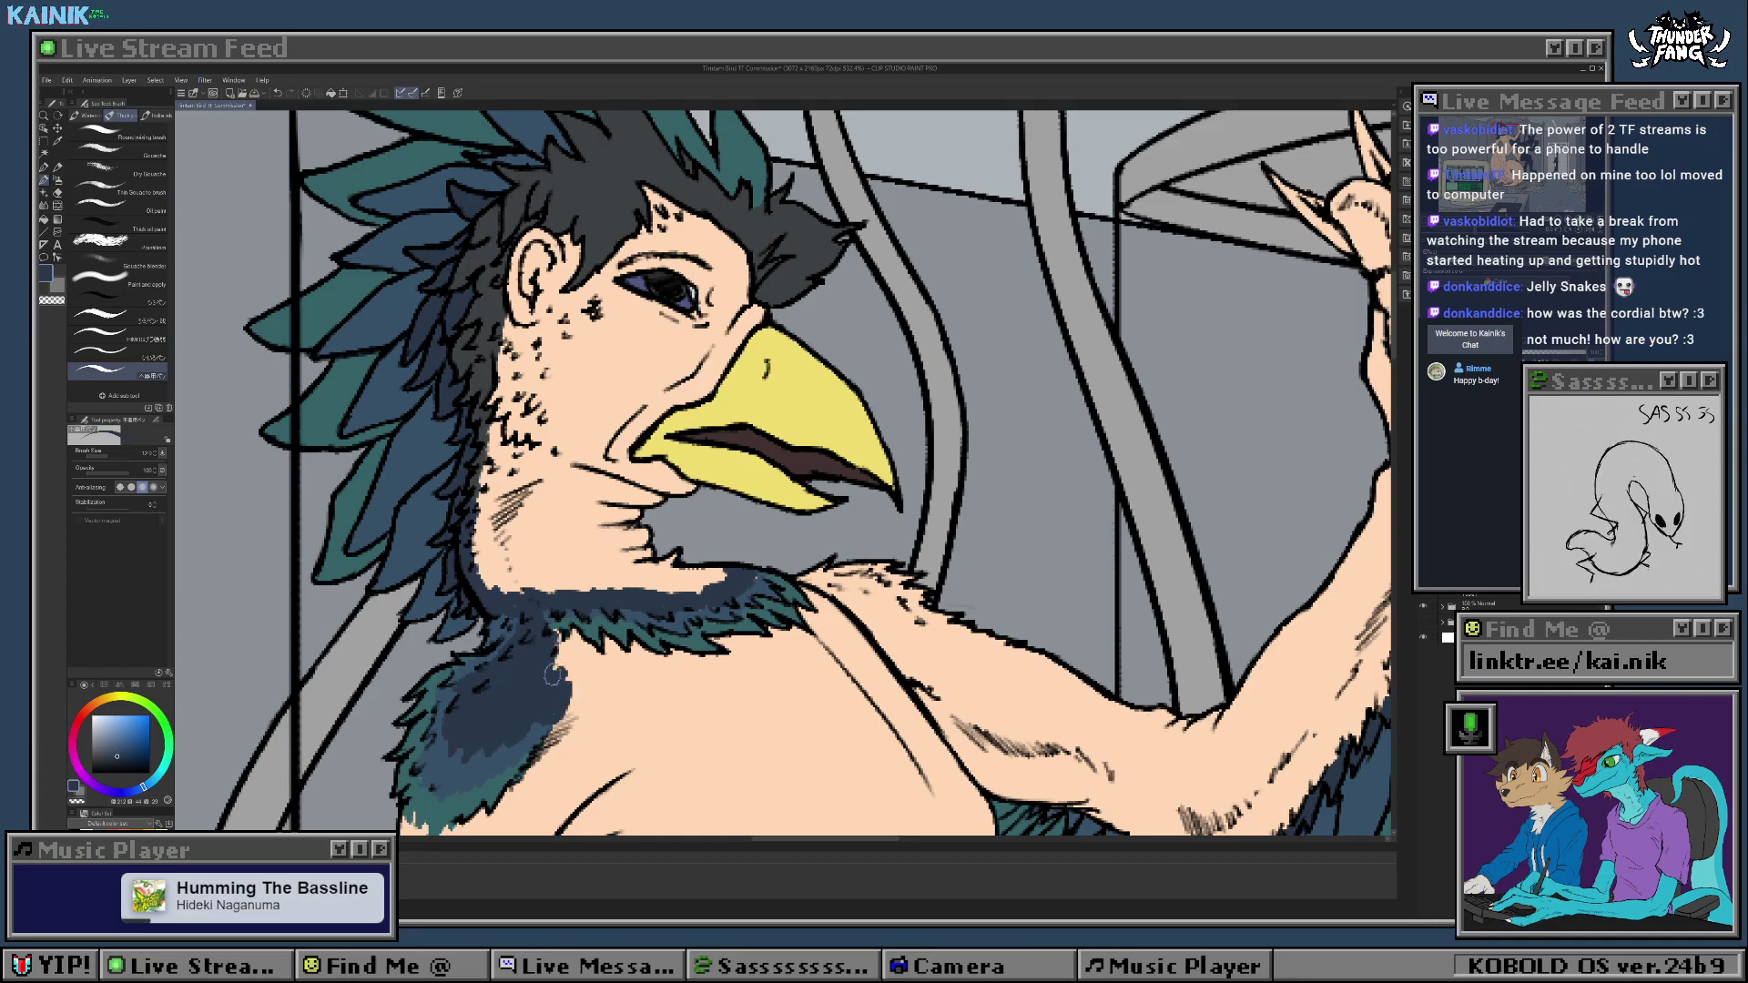
{"action": "left_click_drag", "start_coordinate": [555, 630], "coordinate": [561, 656]}
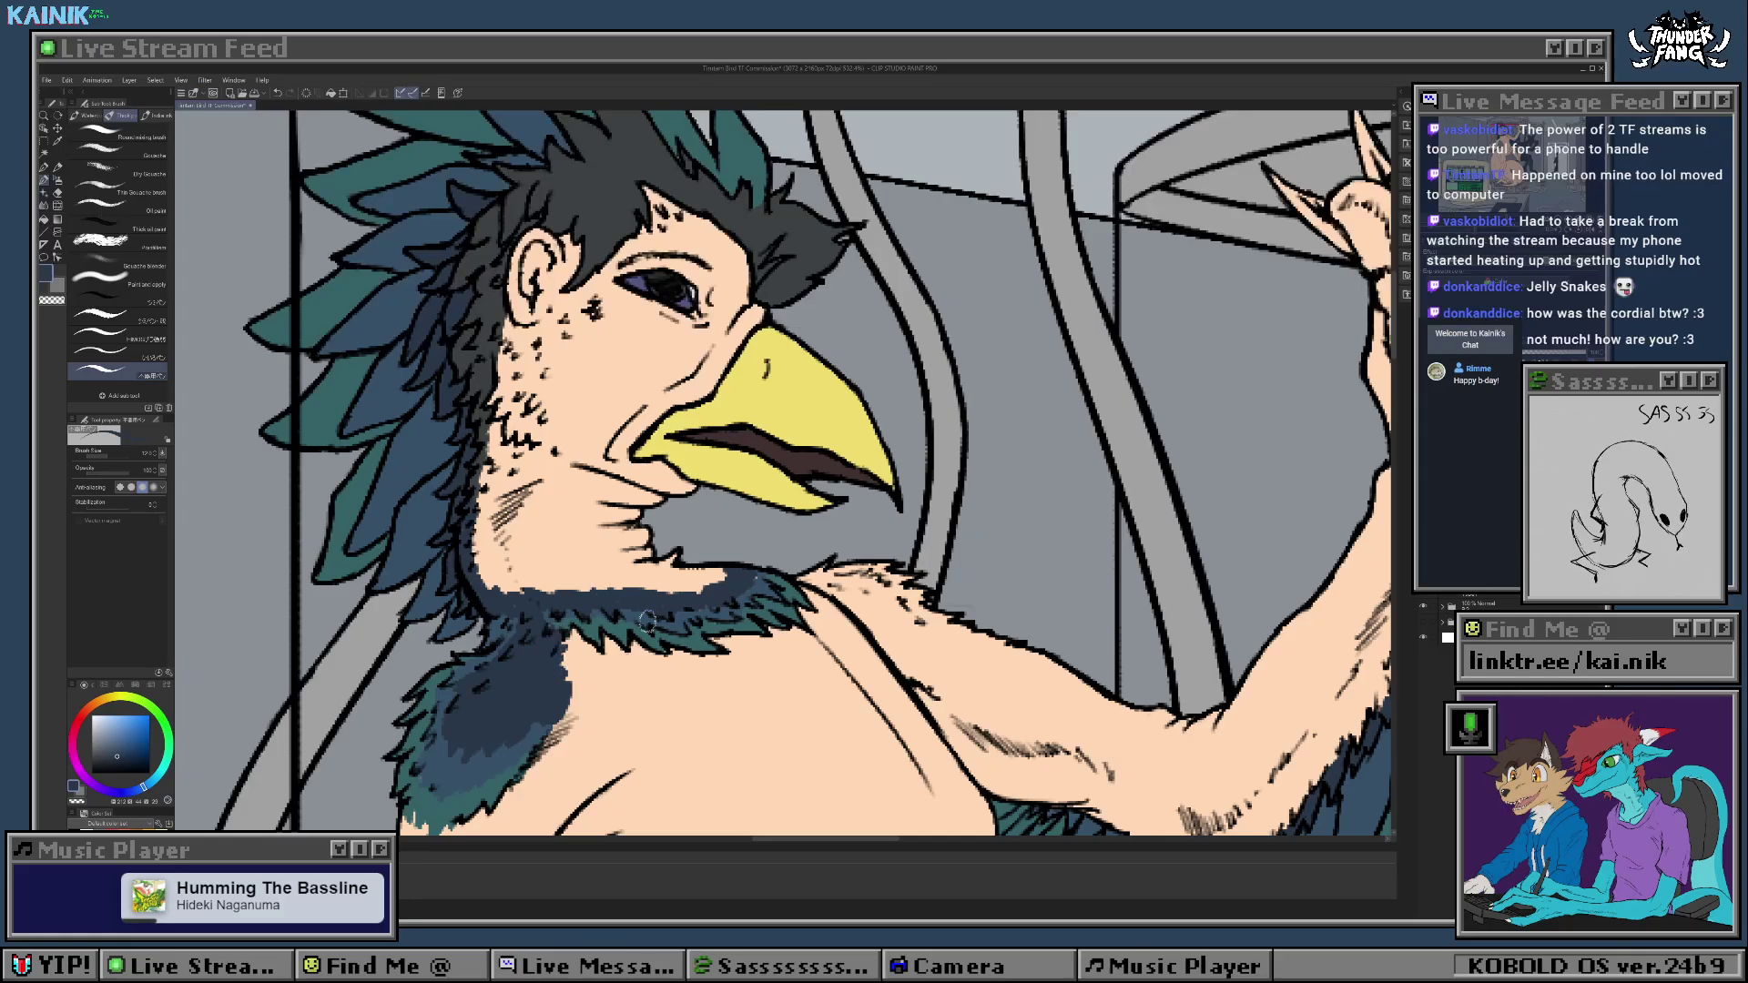
Step: Refine the transition between the shoulder patch's dark blue centre and its outer feathers using blue and teal sampled from them
{"action": "left_click", "coordinate": [545, 731], "text": "alt"}
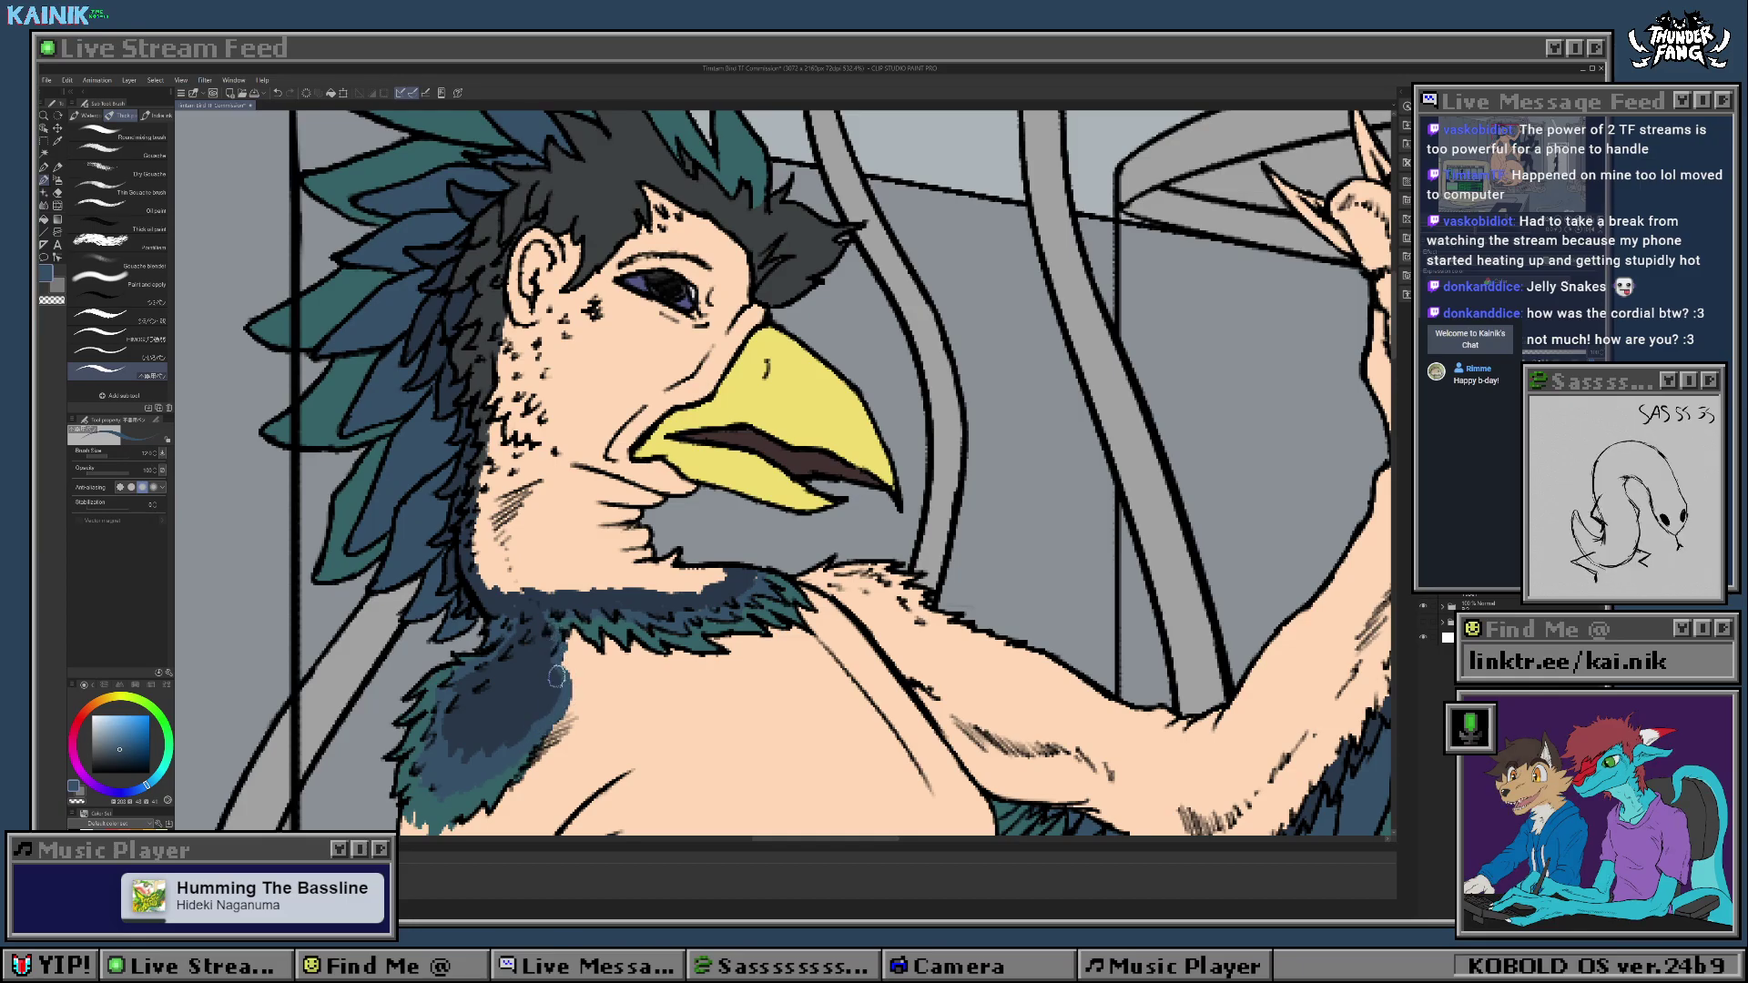
{"action": "left_click", "coordinate": [525, 709], "text": "alt"}
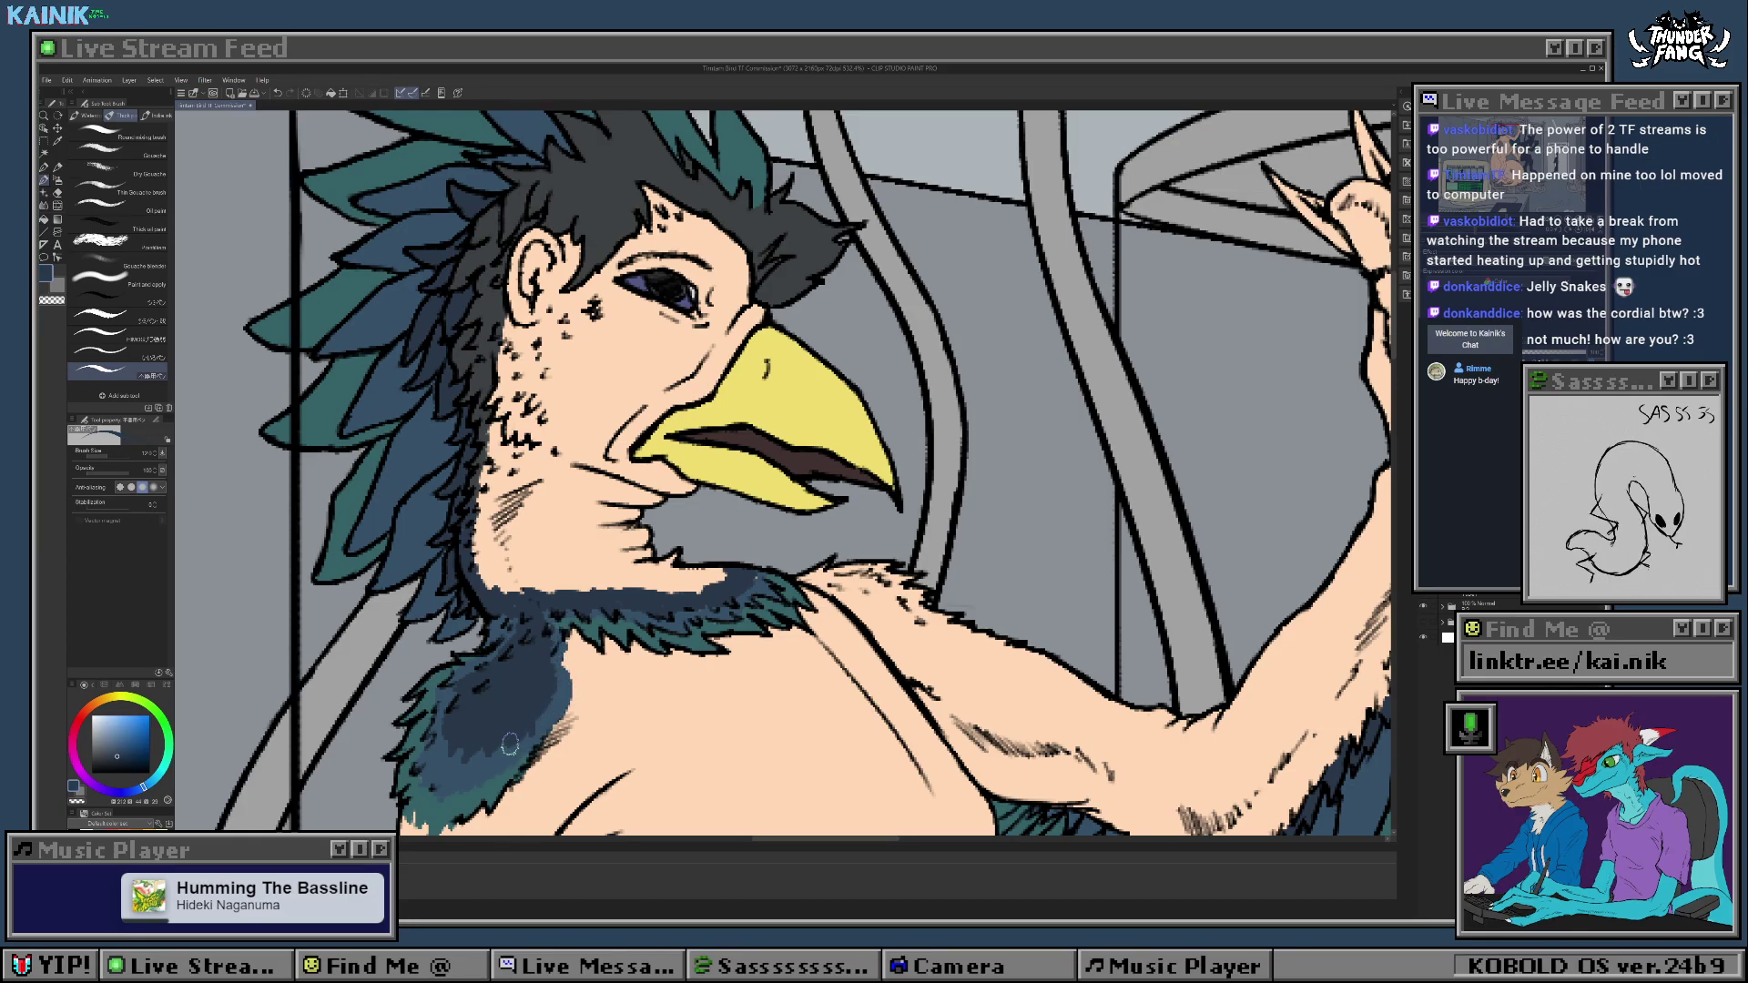
{"action": "left_click", "coordinate": [462, 778], "text": "alt"}
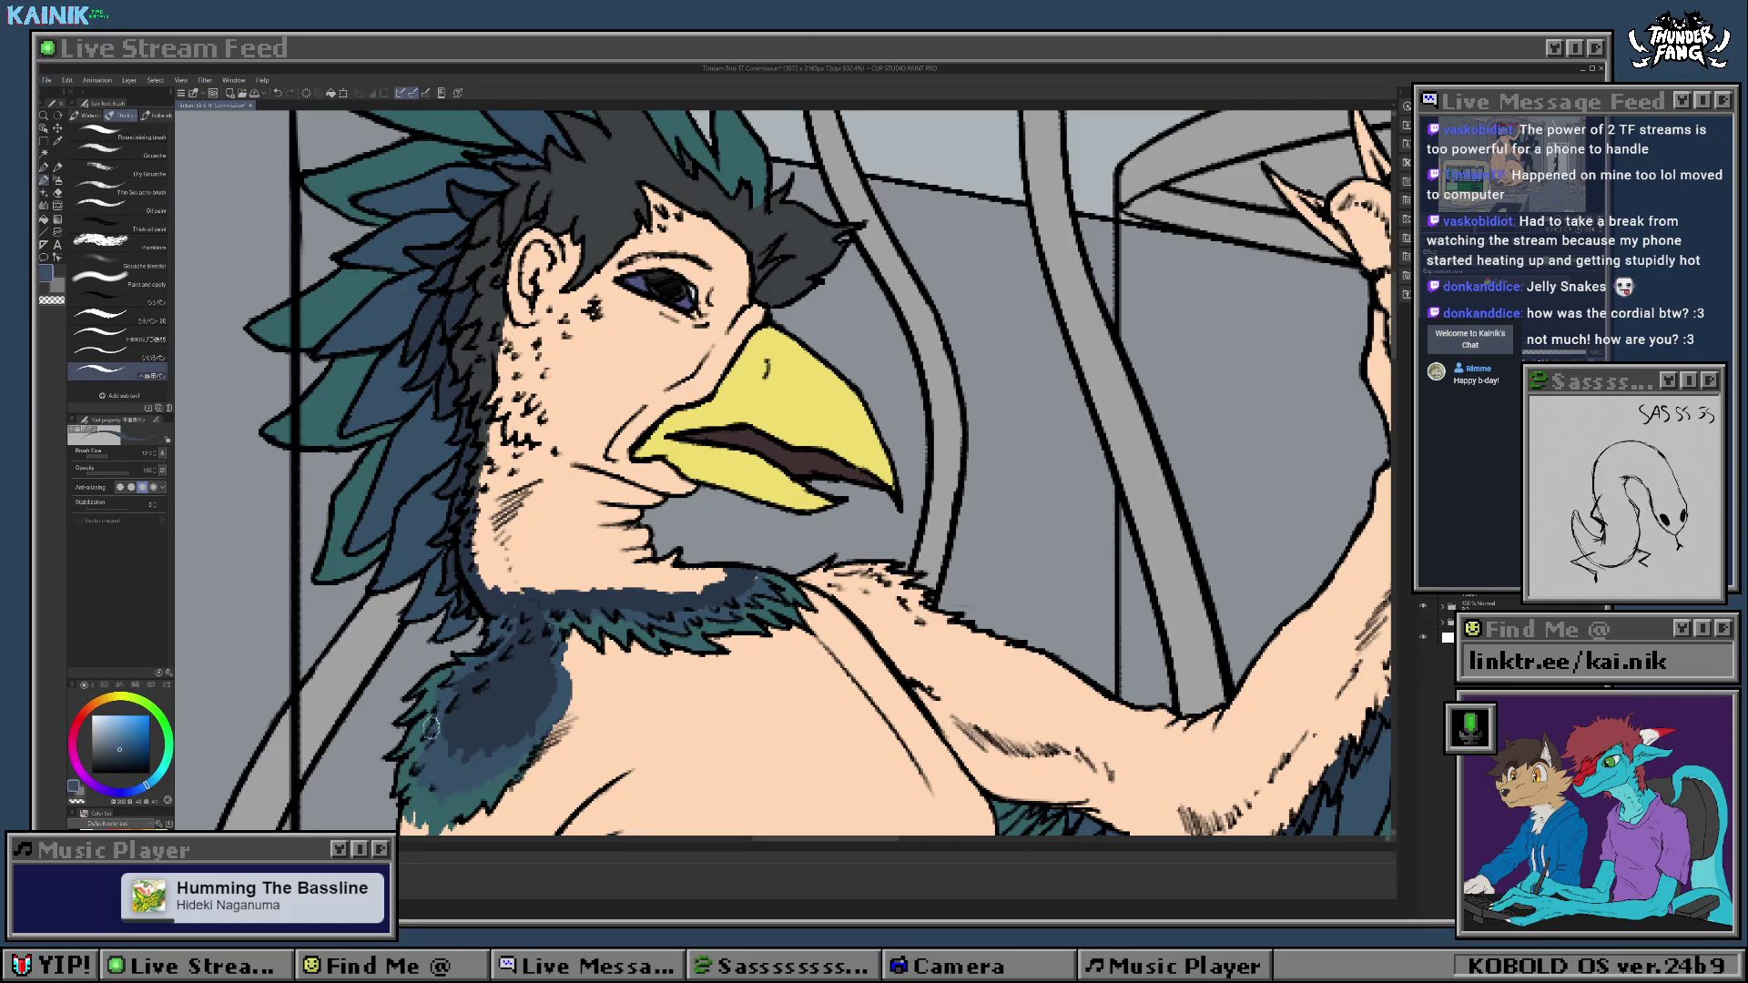
{"action": "left_click", "coordinate": [464, 667], "text": "alt"}
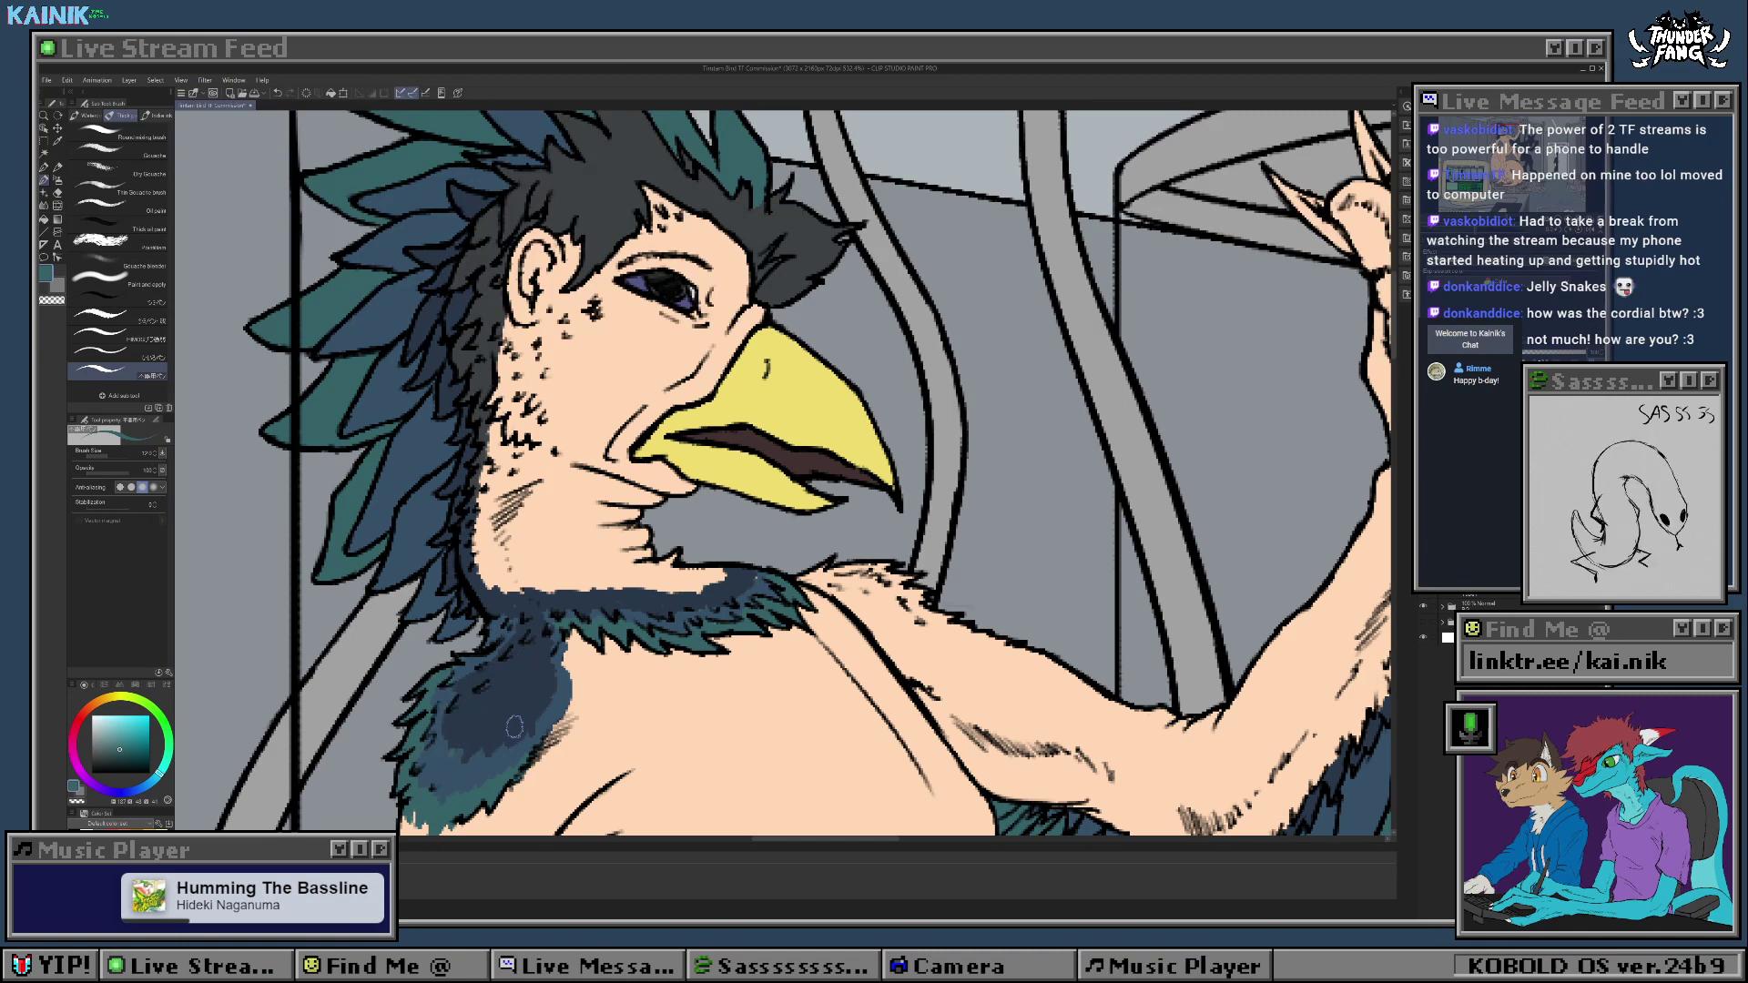
{"action": "left_click", "coordinate": [459, 734], "text": "alt"}
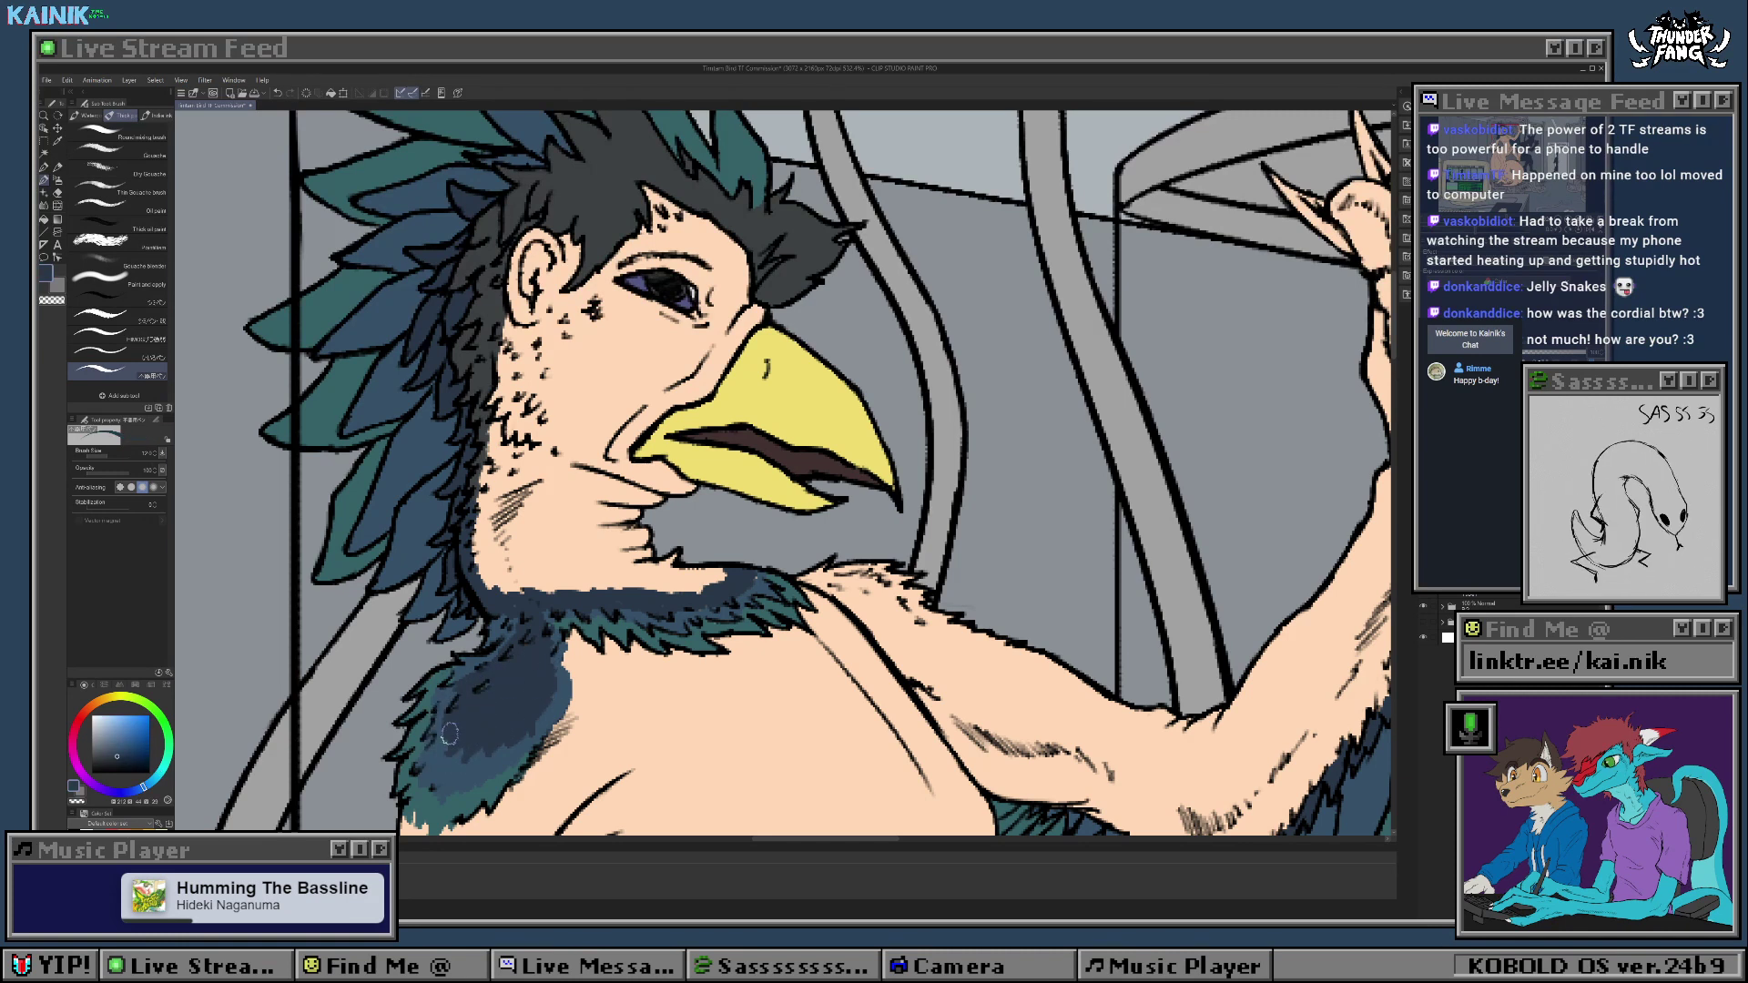
{"action": "left_click_drag", "start_coordinate": [449, 734], "coordinate": [452, 745]}
Step: Fill the neck ruff's upper band with sampled dark blue up to the base of the throat and back to the nape
{"action": "left_click", "coordinate": [657, 642], "text": "alt"}
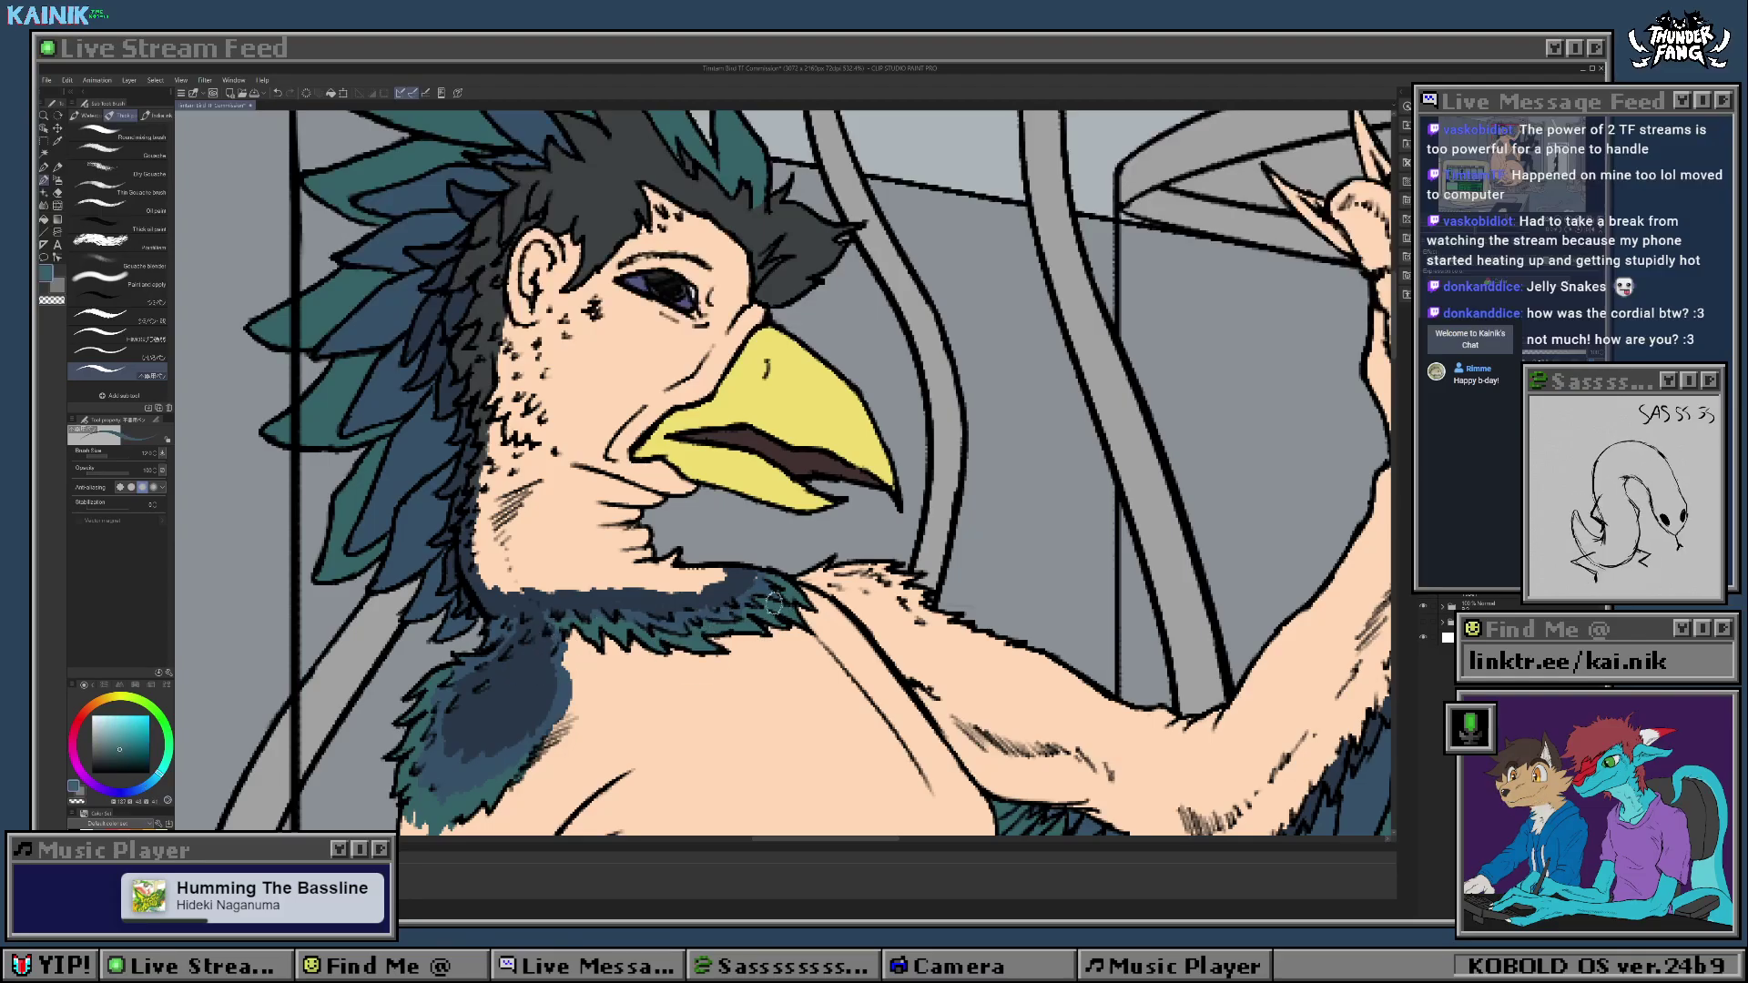
{"action": "left_click", "coordinate": [754, 576], "text": "alt"}
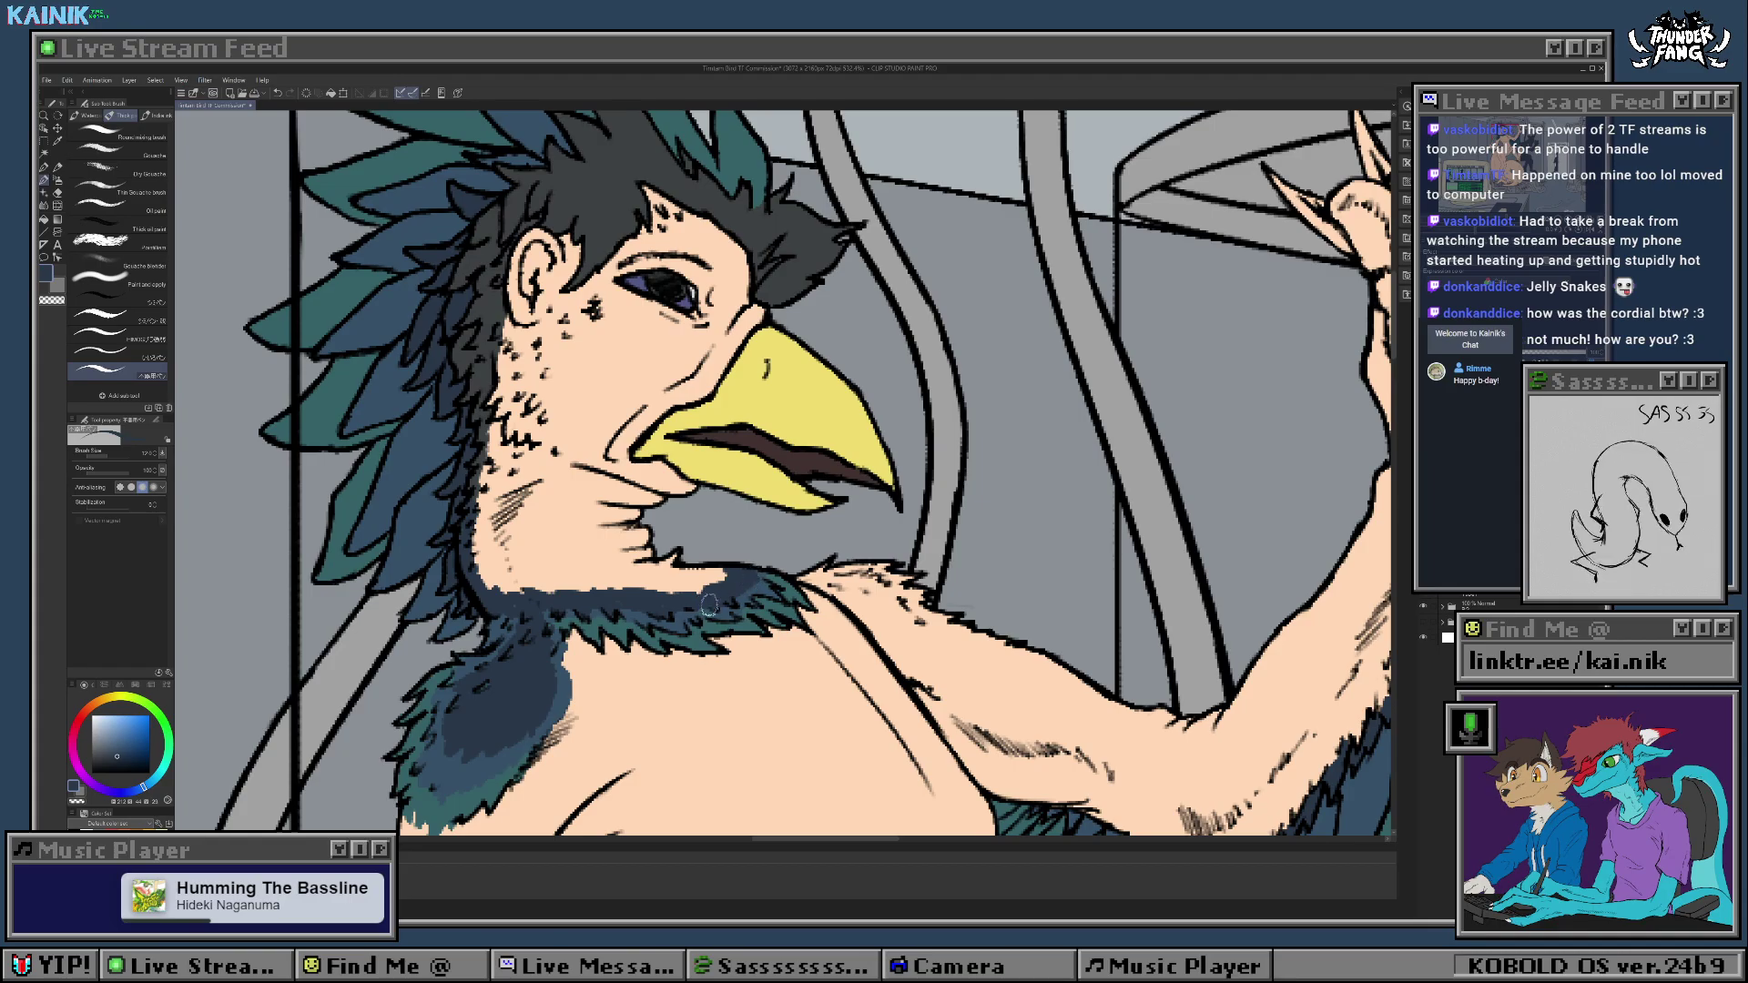
{"action": "mouse_move", "coordinate": [722, 597]}
{"action": "left_mouse_down"}
{"action": "mouse_move", "coordinate": [660, 585]}
{"action": "mouse_move", "coordinate": [704, 572]}
{"action": "mouse_move", "coordinate": [720, 576]}
{"action": "mouse_move", "coordinate": [584, 591]}
{"action": "left_mouse_up"}
{"action": "mouse_move", "coordinate": [675, 554]}
{"action": "left_mouse_down"}
{"action": "mouse_move", "coordinate": [633, 591]}
{"action": "mouse_move", "coordinate": [650, 584]}
{"action": "mouse_move", "coordinate": [562, 587]}
{"action": "mouse_move", "coordinate": [497, 544]}
{"action": "mouse_move", "coordinate": [493, 576]}
{"action": "mouse_move", "coordinate": [586, 552]}
{"action": "left_mouse_up"}
{"action": "left_click_drag", "start_coordinate": [482, 577], "coordinate": [494, 595]}
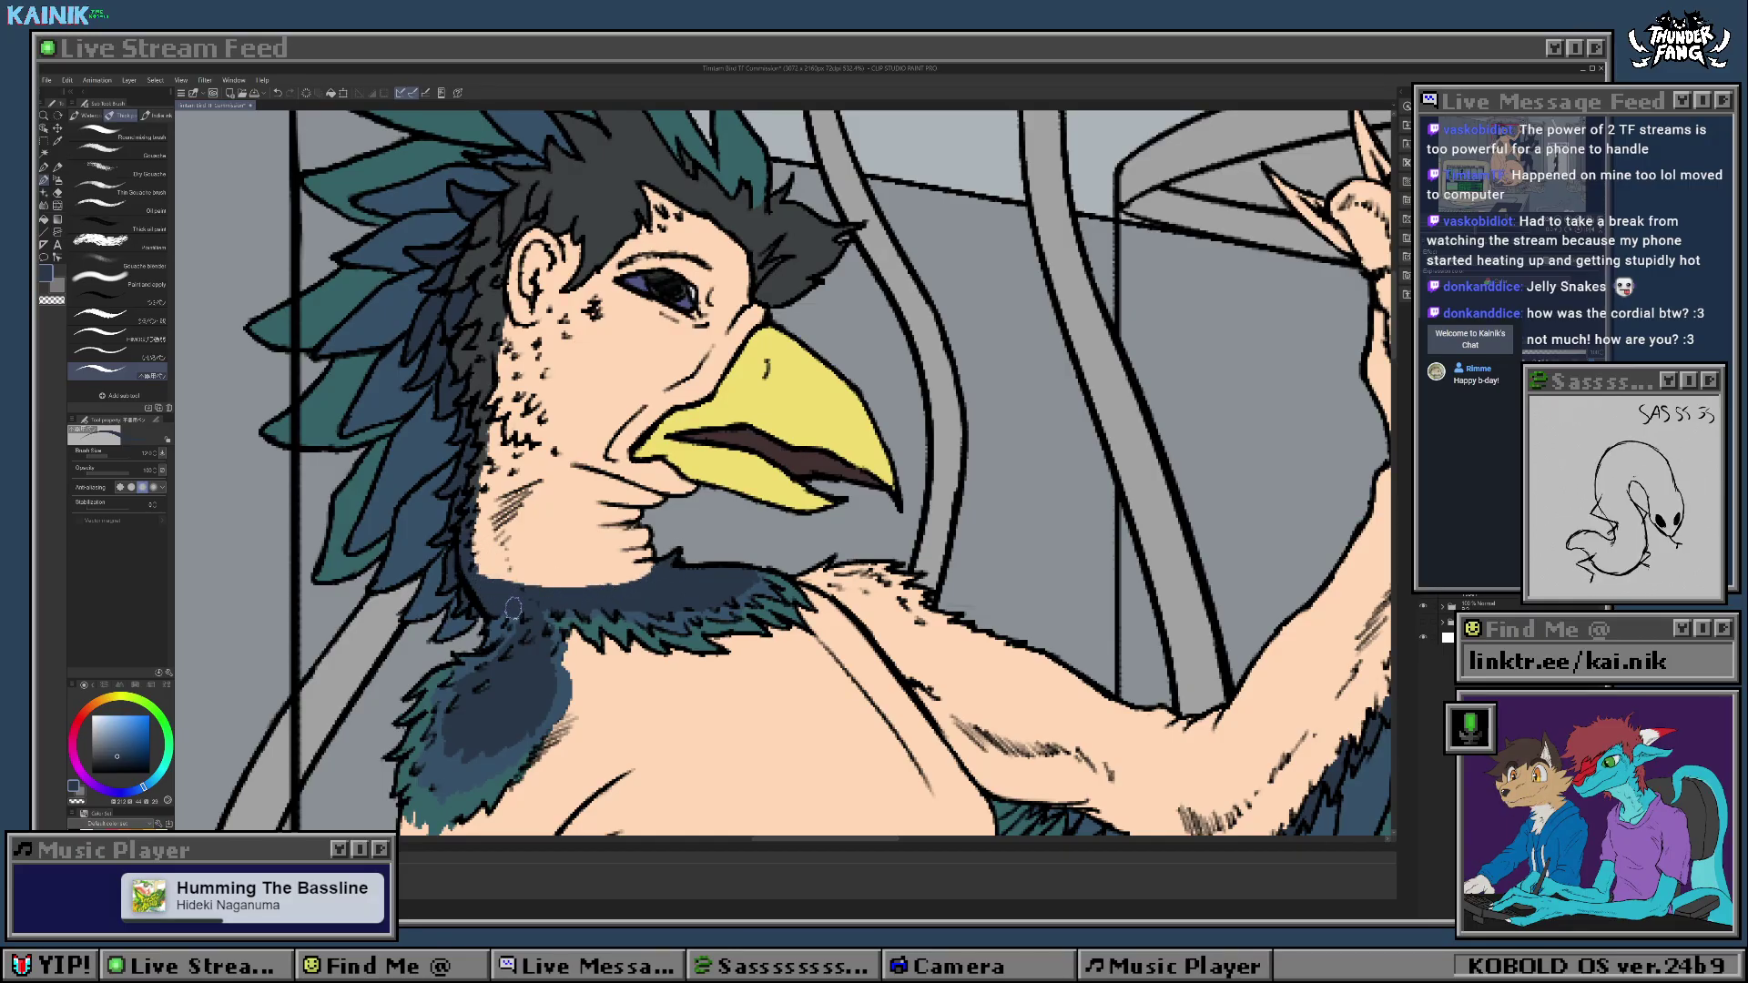
{"action": "left_click_drag", "start_coordinate": [526, 526], "coordinate": [558, 607]}
{"action": "left_click_drag", "start_coordinate": [582, 702], "coordinate": [592, 585]}
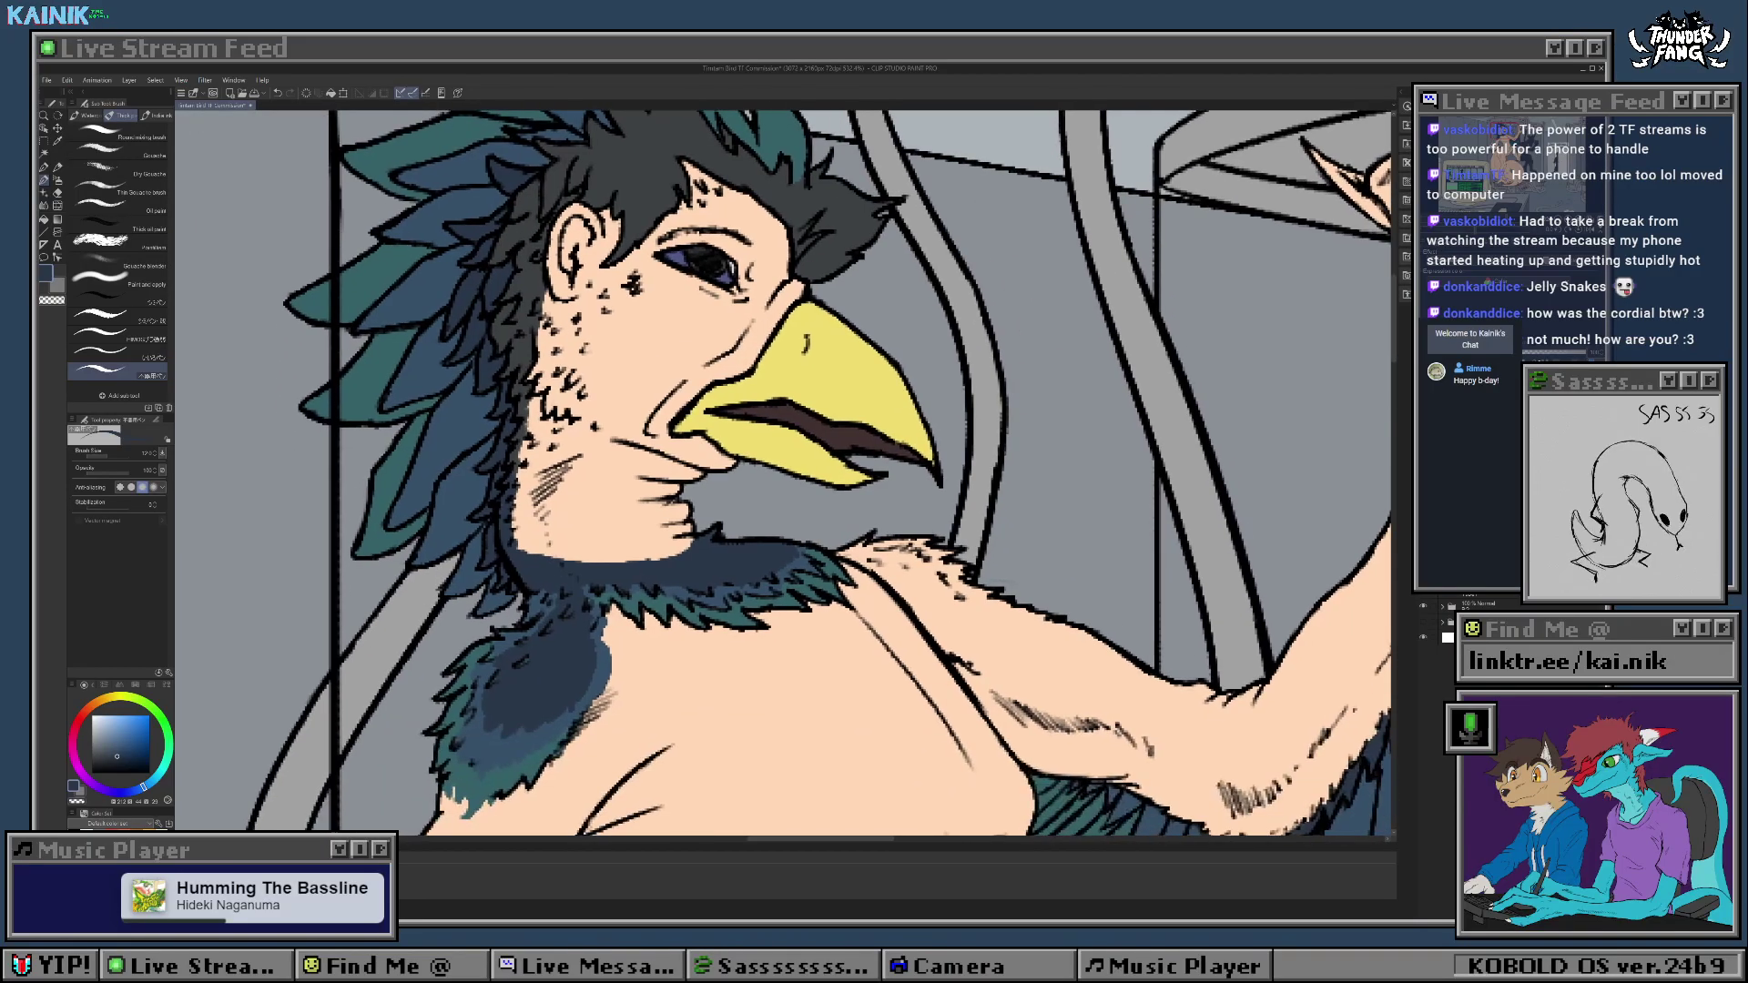
Step: Paint dark blue up the back and side of the neck to the jaw and on the small feathers at the forehead hairline
{"action": "scroll", "coordinate": [592, 586], "scroll_direction": "down", "scroll_amount": 11}
{"action": "scroll", "coordinate": [650, 632], "scroll_direction": "down", "scroll_amount": 2}
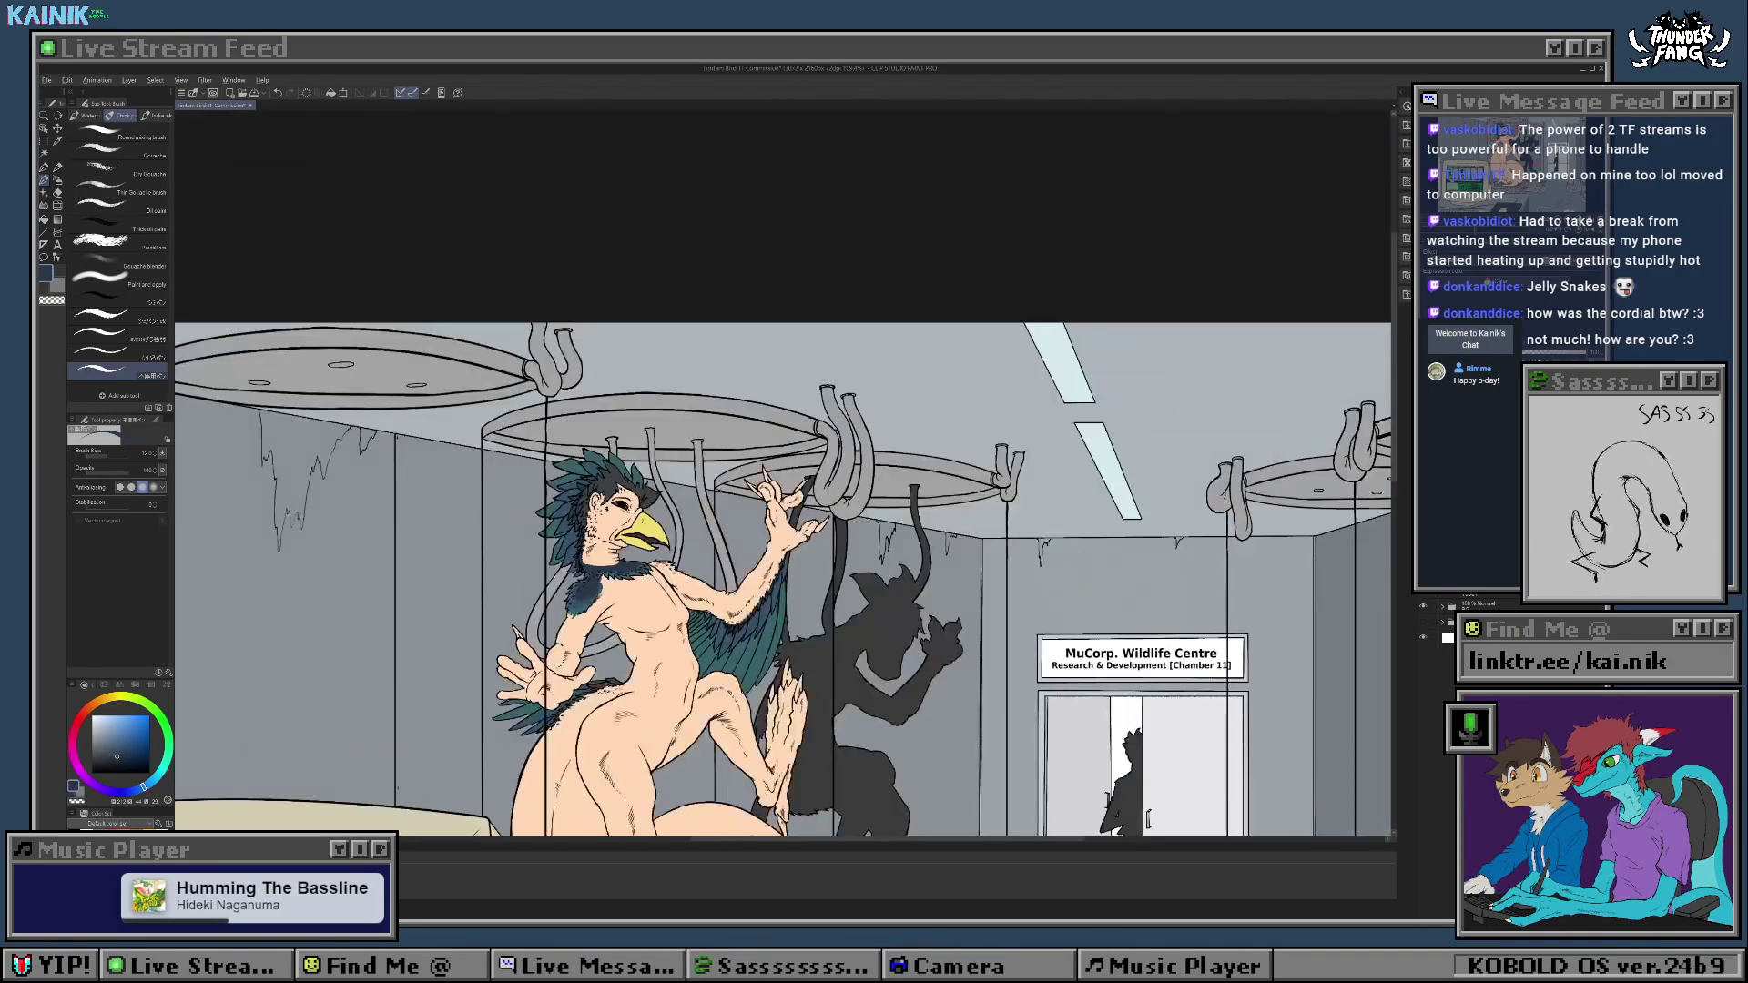
{"action": "scroll", "coordinate": [650, 632], "scroll_direction": "up", "scroll_amount": 6}
{"action": "scroll", "coordinate": [581, 546], "scroll_direction": "up", "scroll_amount": 1}
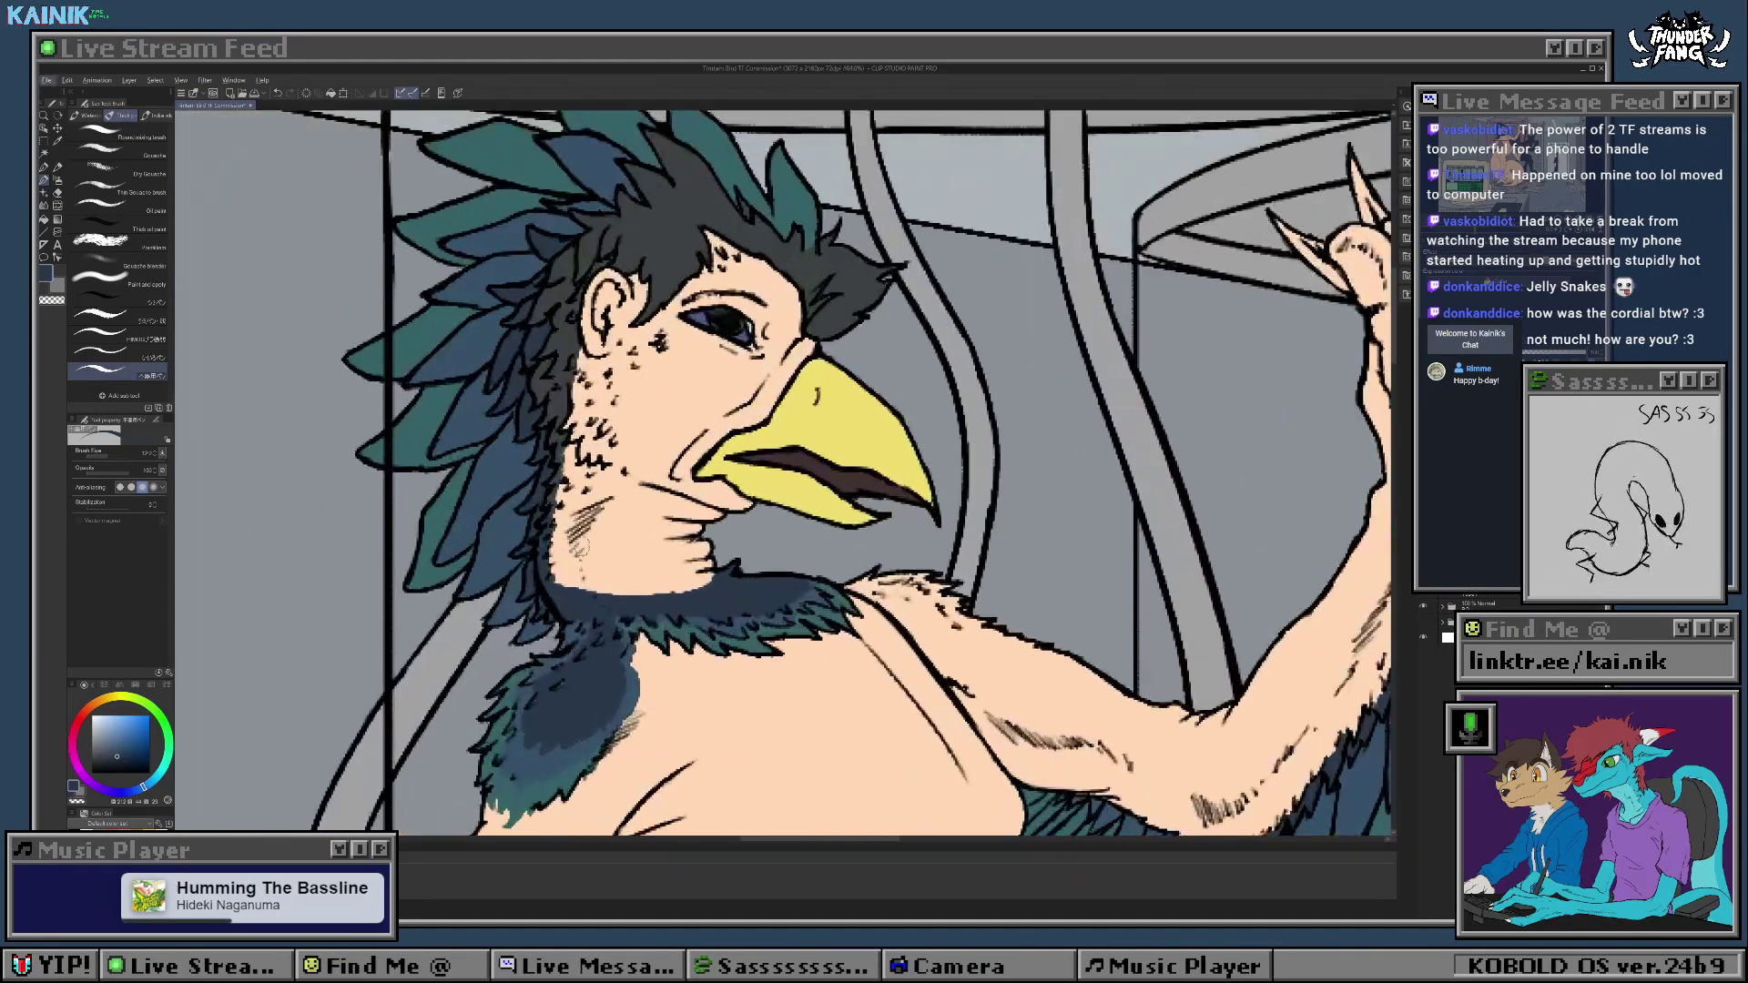
{"action": "left_click_drag", "start_coordinate": [566, 449], "coordinate": [578, 470]}
{"action": "left_click_drag", "start_coordinate": [554, 516], "coordinate": [564, 596]}
{"action": "left_click_drag", "start_coordinate": [562, 522], "coordinate": [595, 594]}
{"action": "left_click_drag", "start_coordinate": [562, 536], "coordinate": [637, 599]}
{"action": "left_click_drag", "start_coordinate": [680, 503], "coordinate": [698, 555]}
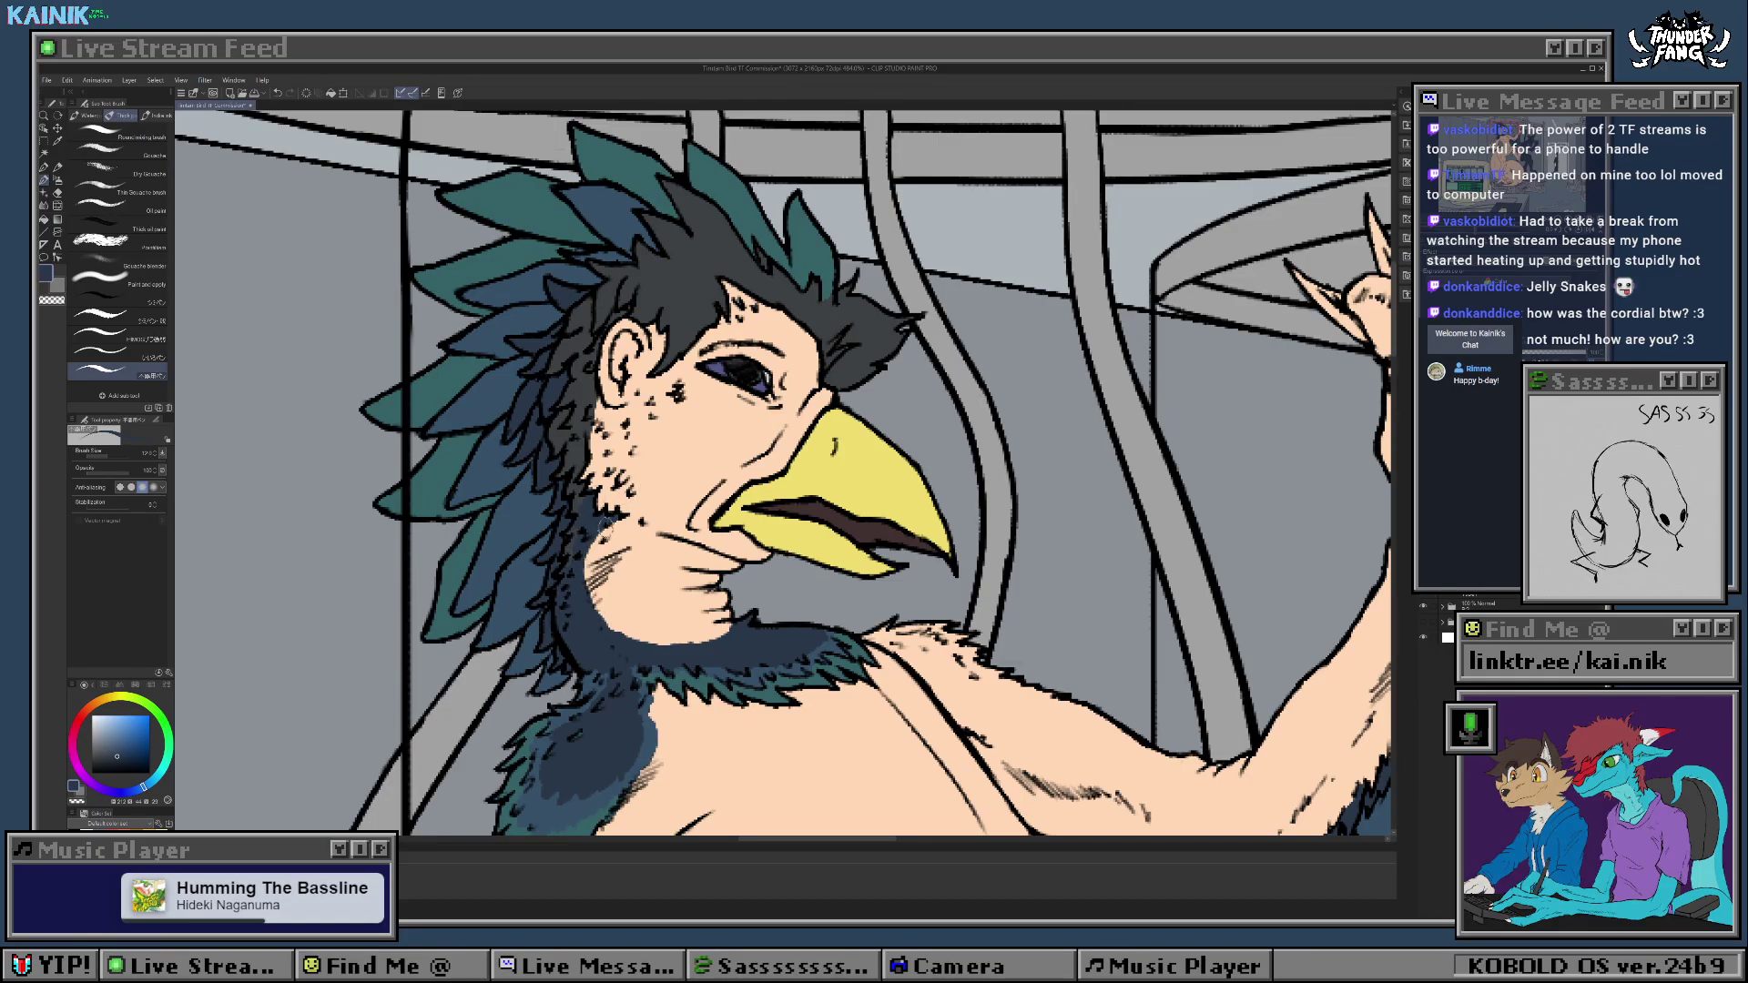
{"action": "left_click_drag", "start_coordinate": [644, 398], "coordinate": [635, 443]}
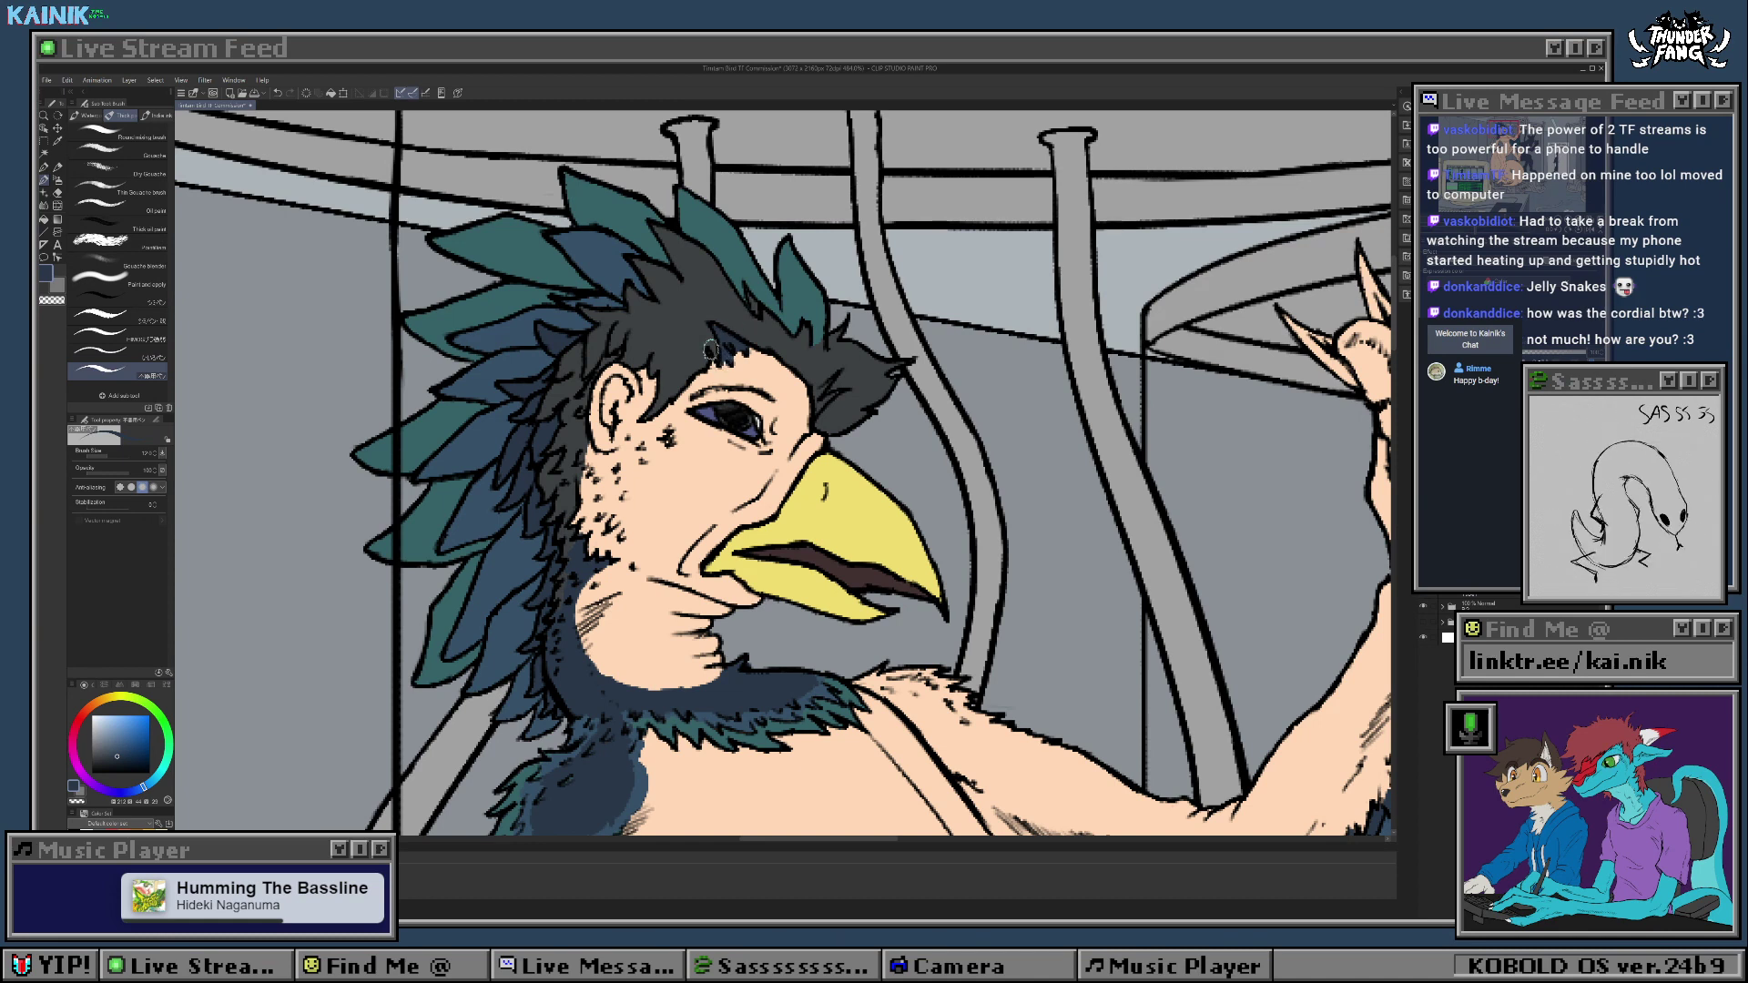
Step: Paint the cheek feathers below the ear with teal sampled from the crest, cleaning their edge with sampled skin tone
{"action": "left_click", "coordinate": [434, 428], "text": "alt"}
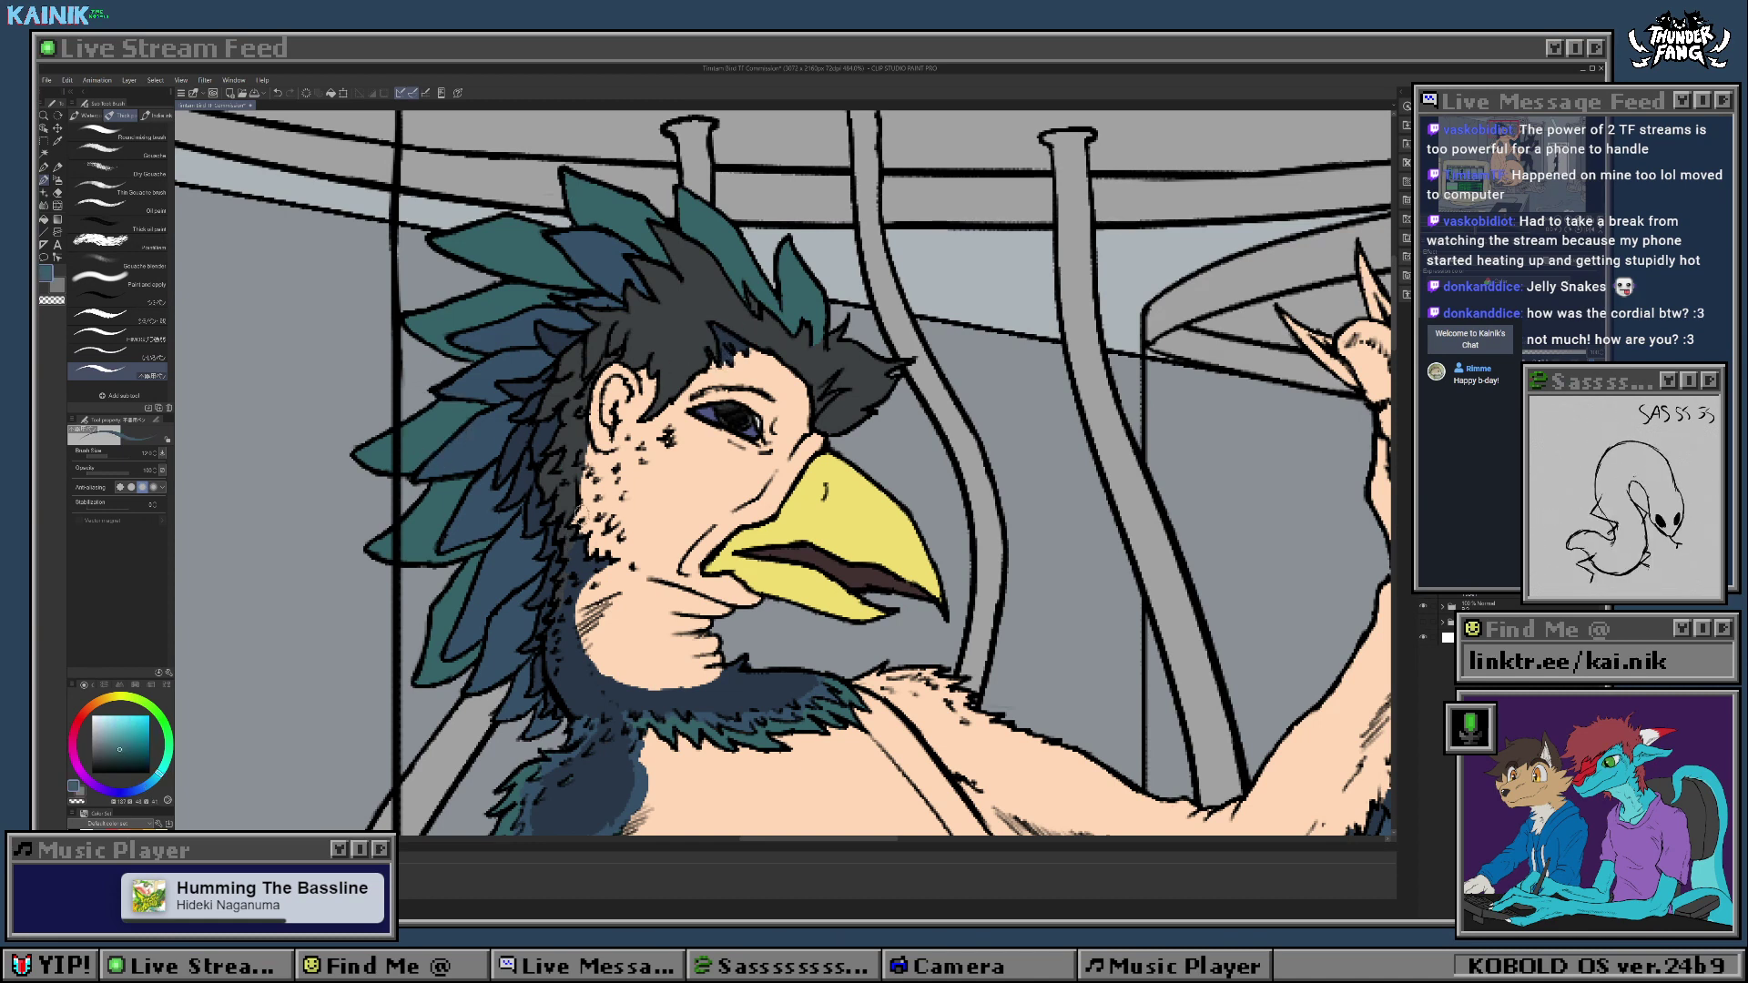
{"action": "mouse_move", "coordinate": [583, 513]}
{"action": "left_mouse_down"}
{"action": "mouse_move", "coordinate": [590, 552]}
{"action": "mouse_move", "coordinate": [589, 520]}
{"action": "mouse_move", "coordinate": [612, 555]}
{"action": "mouse_move", "coordinate": [607, 511]}
{"action": "mouse_move", "coordinate": [577, 500]}
{"action": "mouse_move", "coordinate": [585, 469]}
{"action": "mouse_move", "coordinate": [618, 540]}
{"action": "mouse_move", "coordinate": [599, 516]}
{"action": "mouse_move", "coordinate": [584, 571]}
{"action": "mouse_move", "coordinate": [626, 570]}
{"action": "mouse_move", "coordinate": [601, 599]}
{"action": "left_mouse_up"}
{"action": "left_click", "coordinate": [585, 572], "text": "alt"}
{"action": "key", "text": "e"}
{"action": "key", "text": "b"}
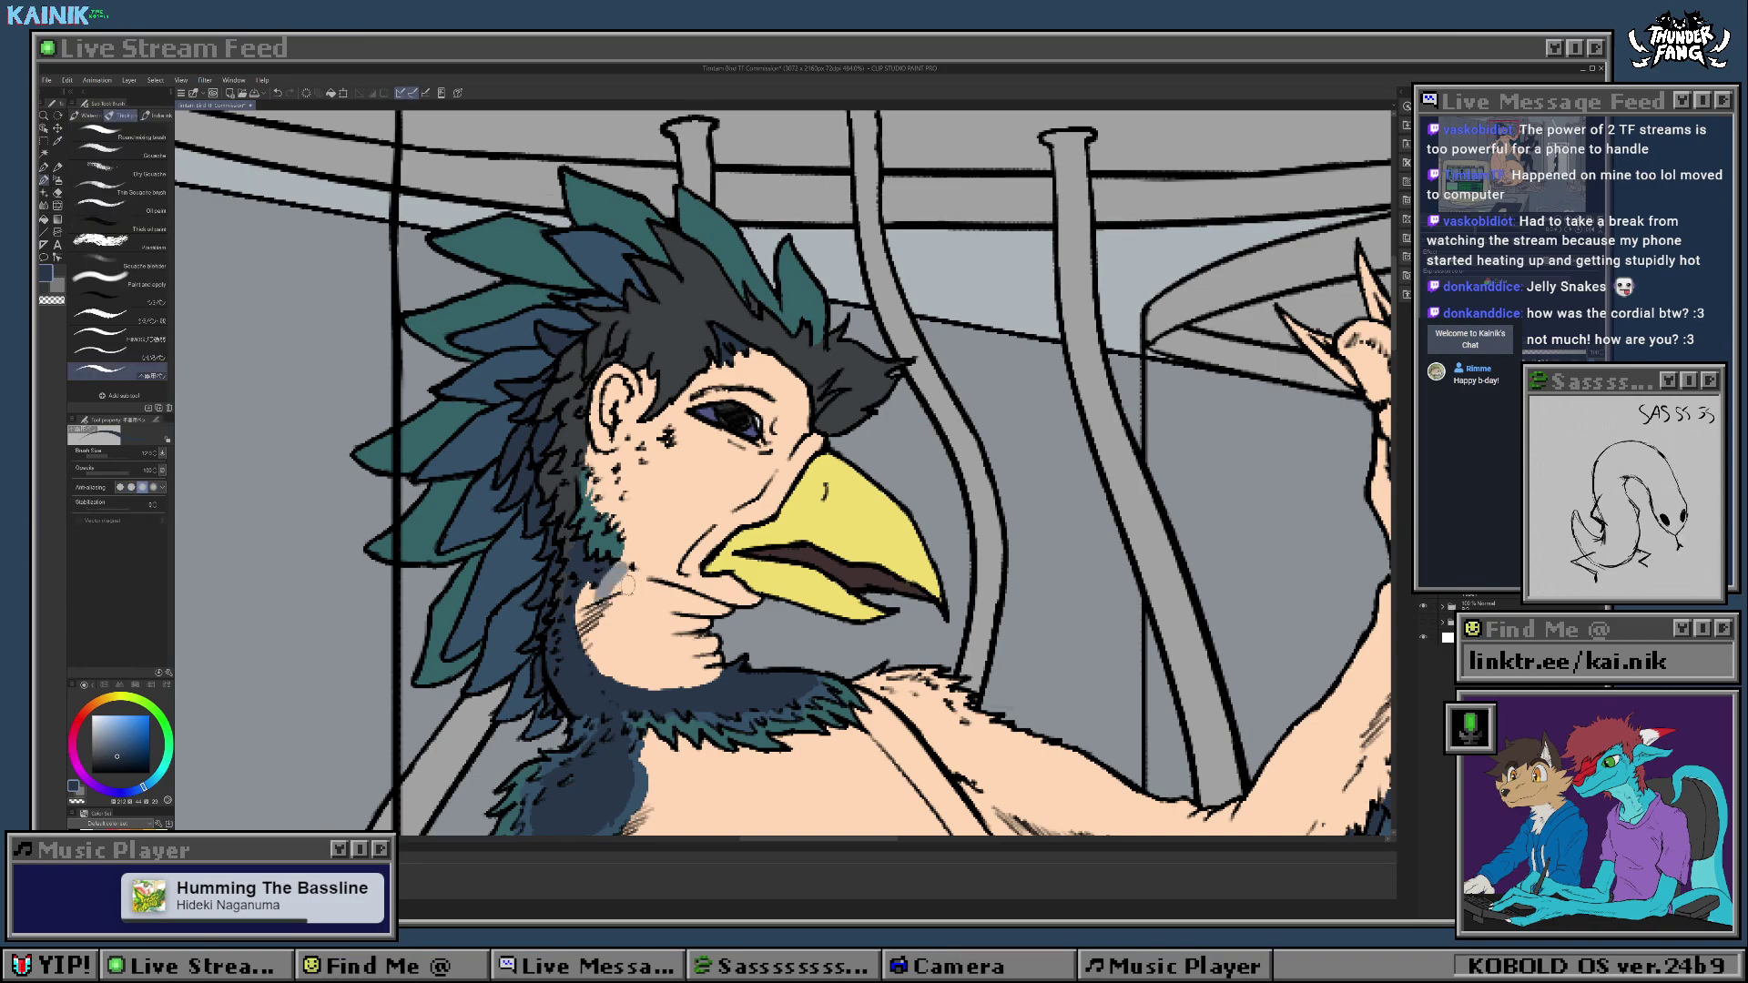
{"action": "left_click", "coordinate": [628, 585], "text": "alt"}
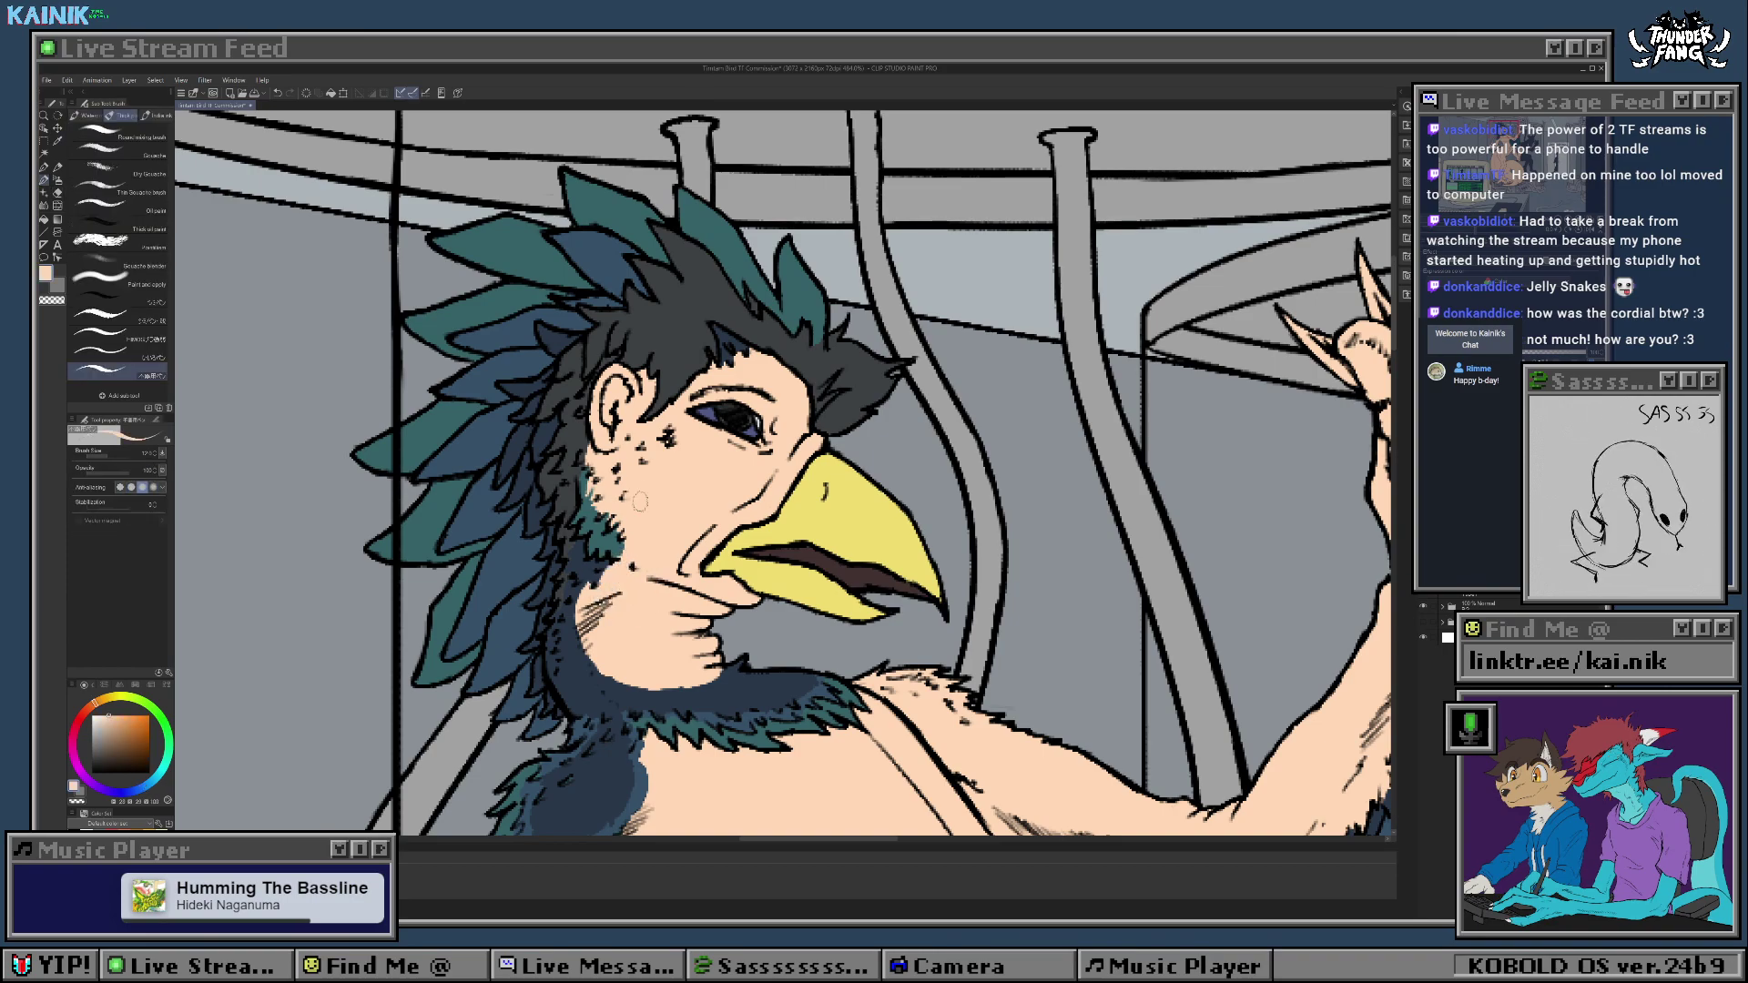
{"action": "left_click", "coordinate": [615, 547], "text": "alt"}
{"action": "left_click_drag", "start_coordinate": [614, 544], "coordinate": [624, 555]}
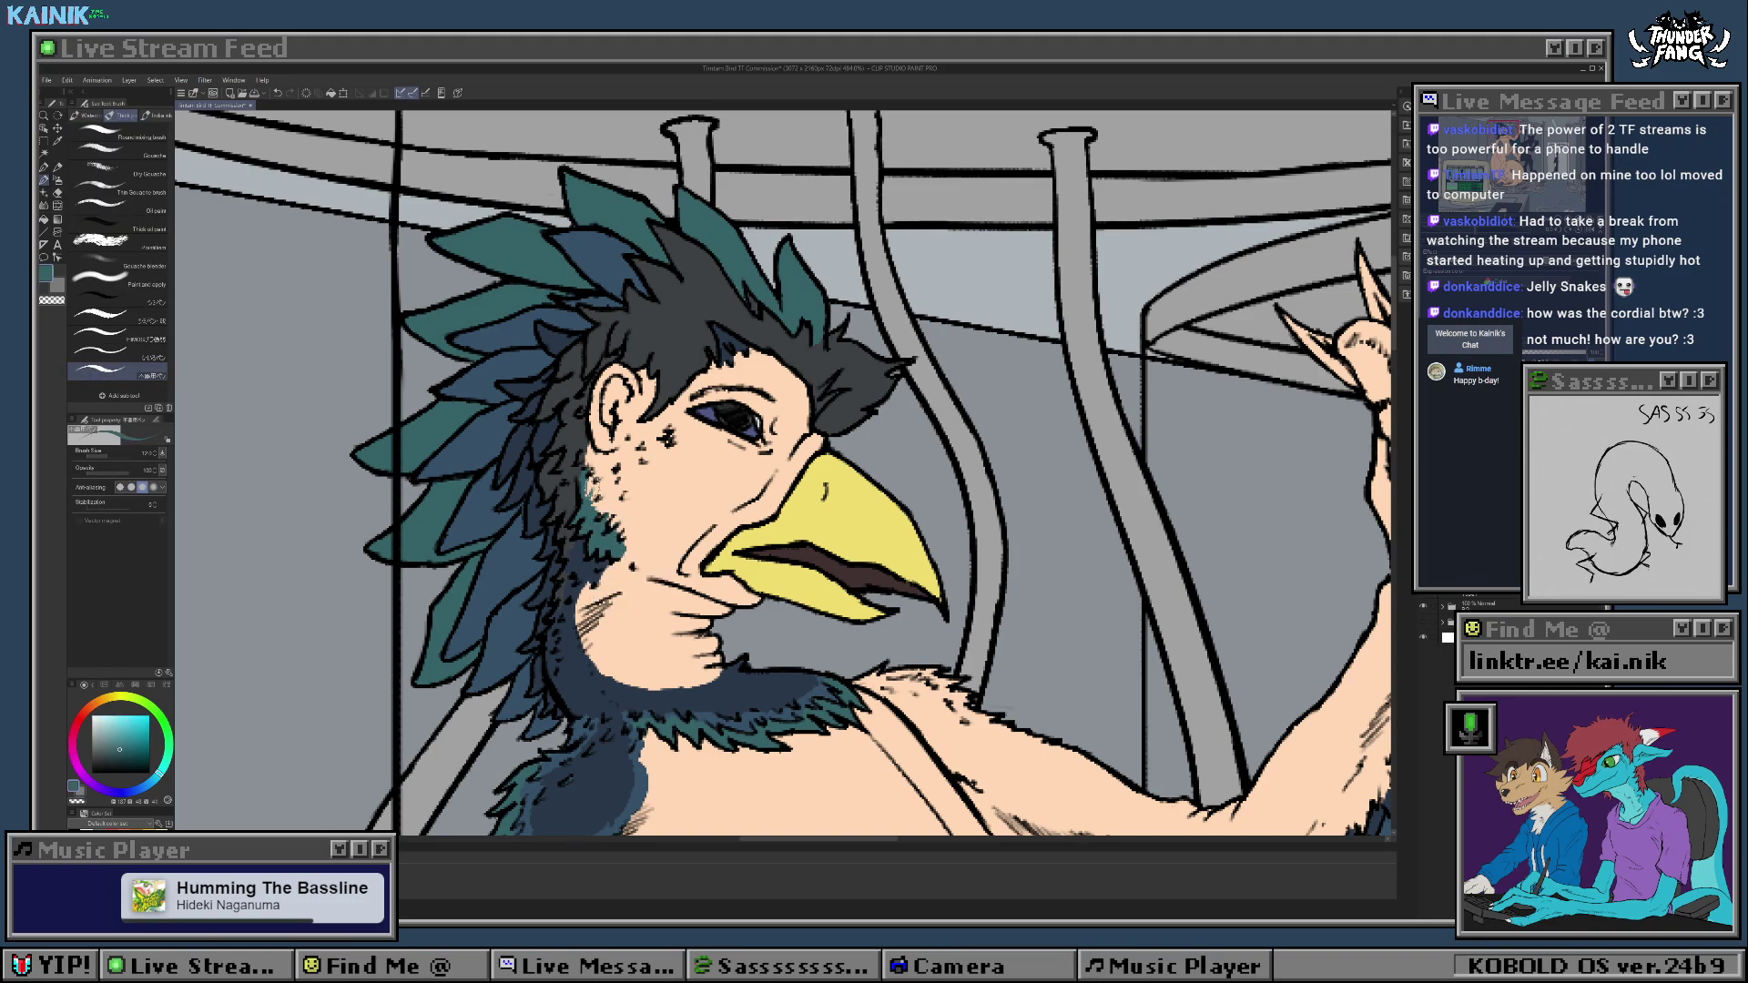
{"action": "left_click_drag", "start_coordinate": [590, 499], "coordinate": [593, 508]}
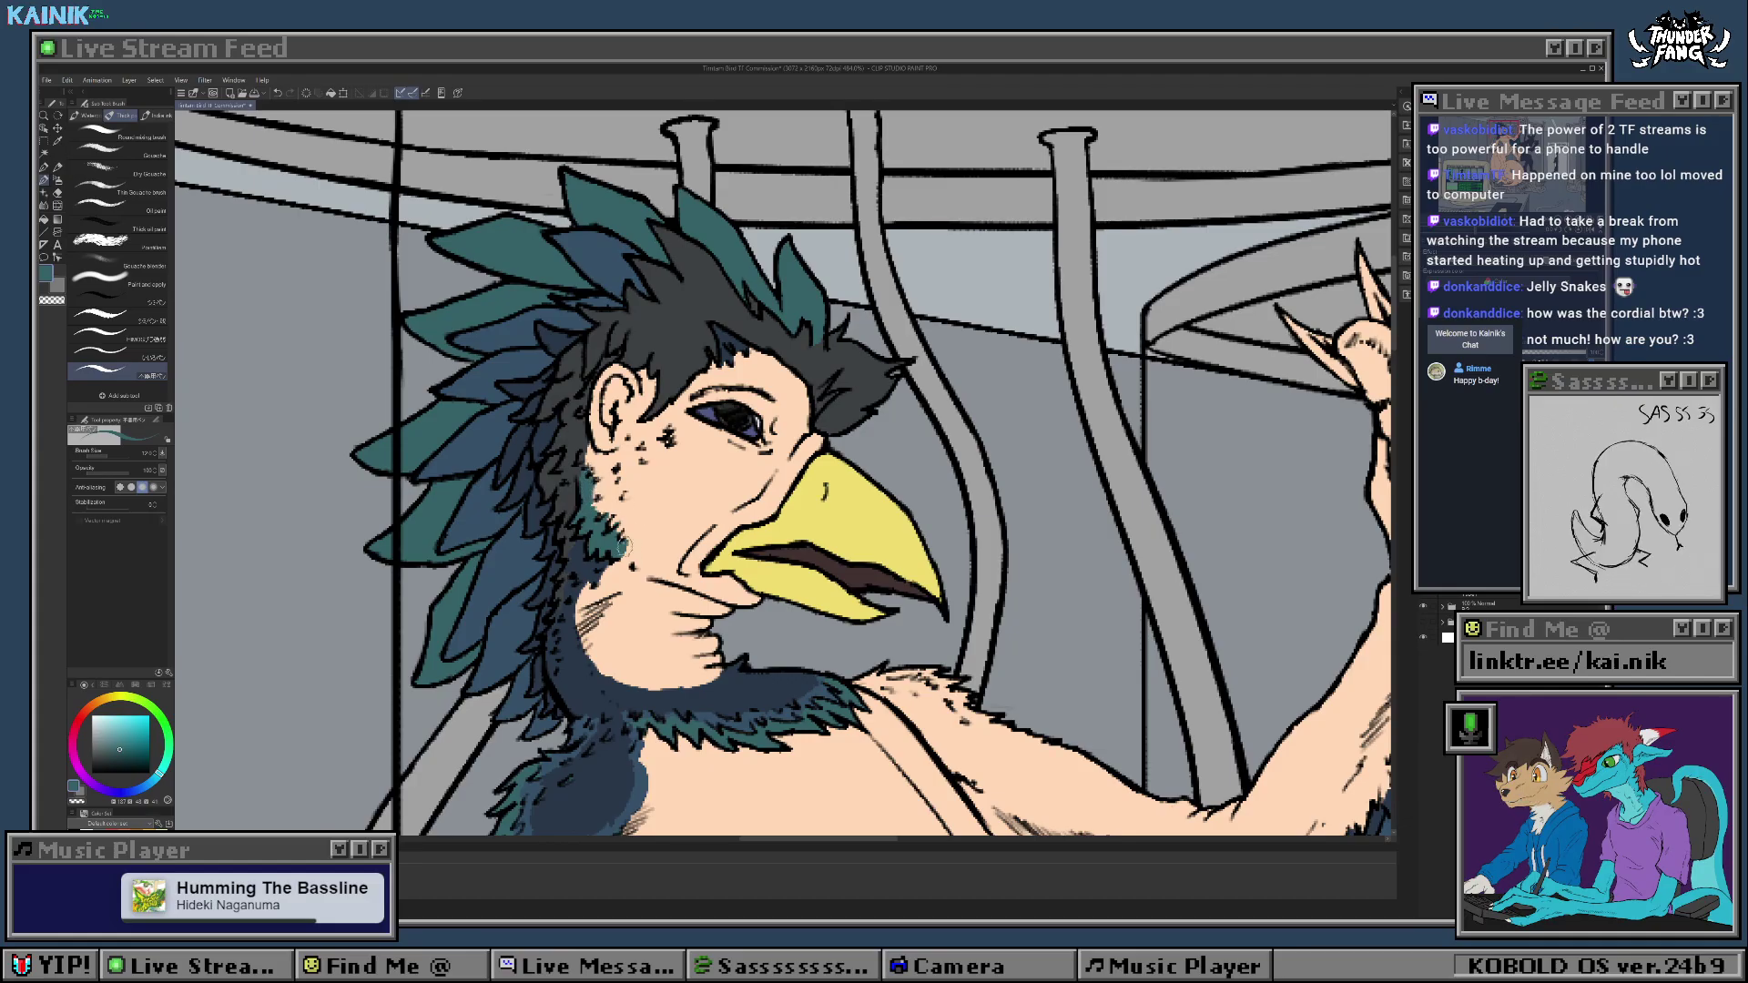
Step: Add blue sampled from the head feathers to the inner cheek feathers, continuing it up to just below the ear
{"action": "left_click", "coordinate": [631, 537], "text": "alt"}
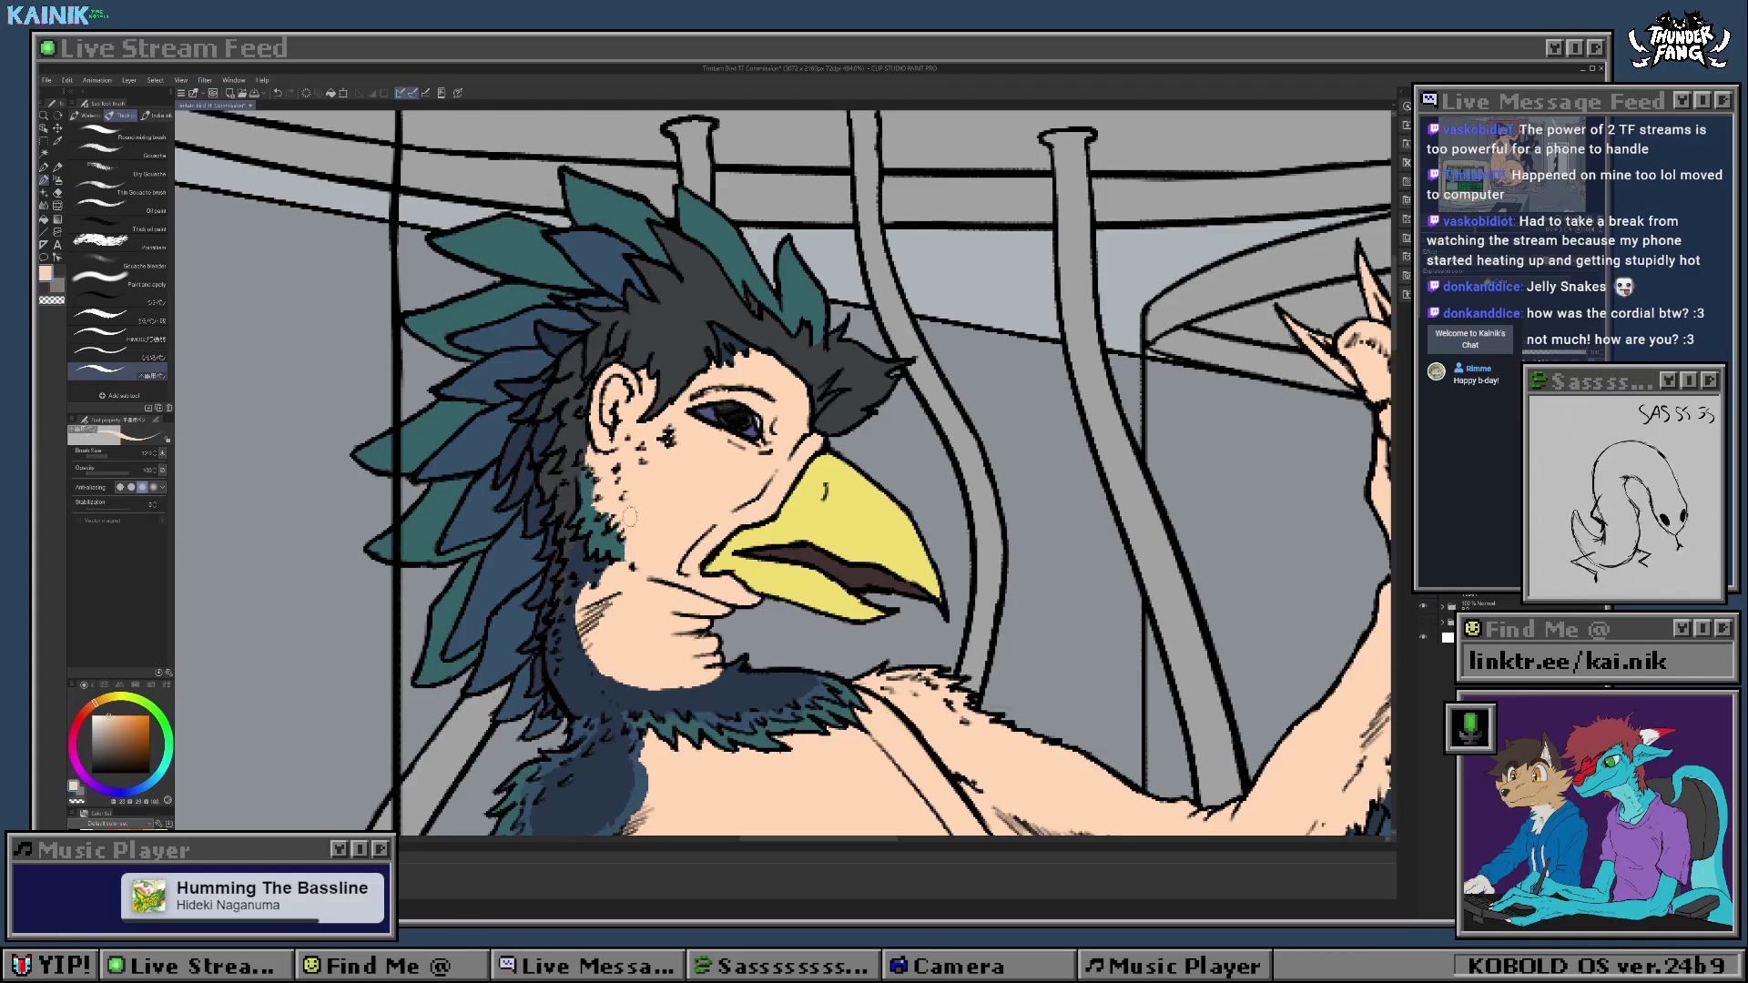
{"action": "left_click", "coordinate": [487, 582], "text": "alt"}
{"action": "mouse_move", "coordinate": [629, 536]}
{"action": "left_mouse_down"}
{"action": "mouse_move", "coordinate": [590, 504]}
{"action": "mouse_move", "coordinate": [588, 444]}
{"action": "mouse_move", "coordinate": [615, 512]}
{"action": "left_mouse_up"}
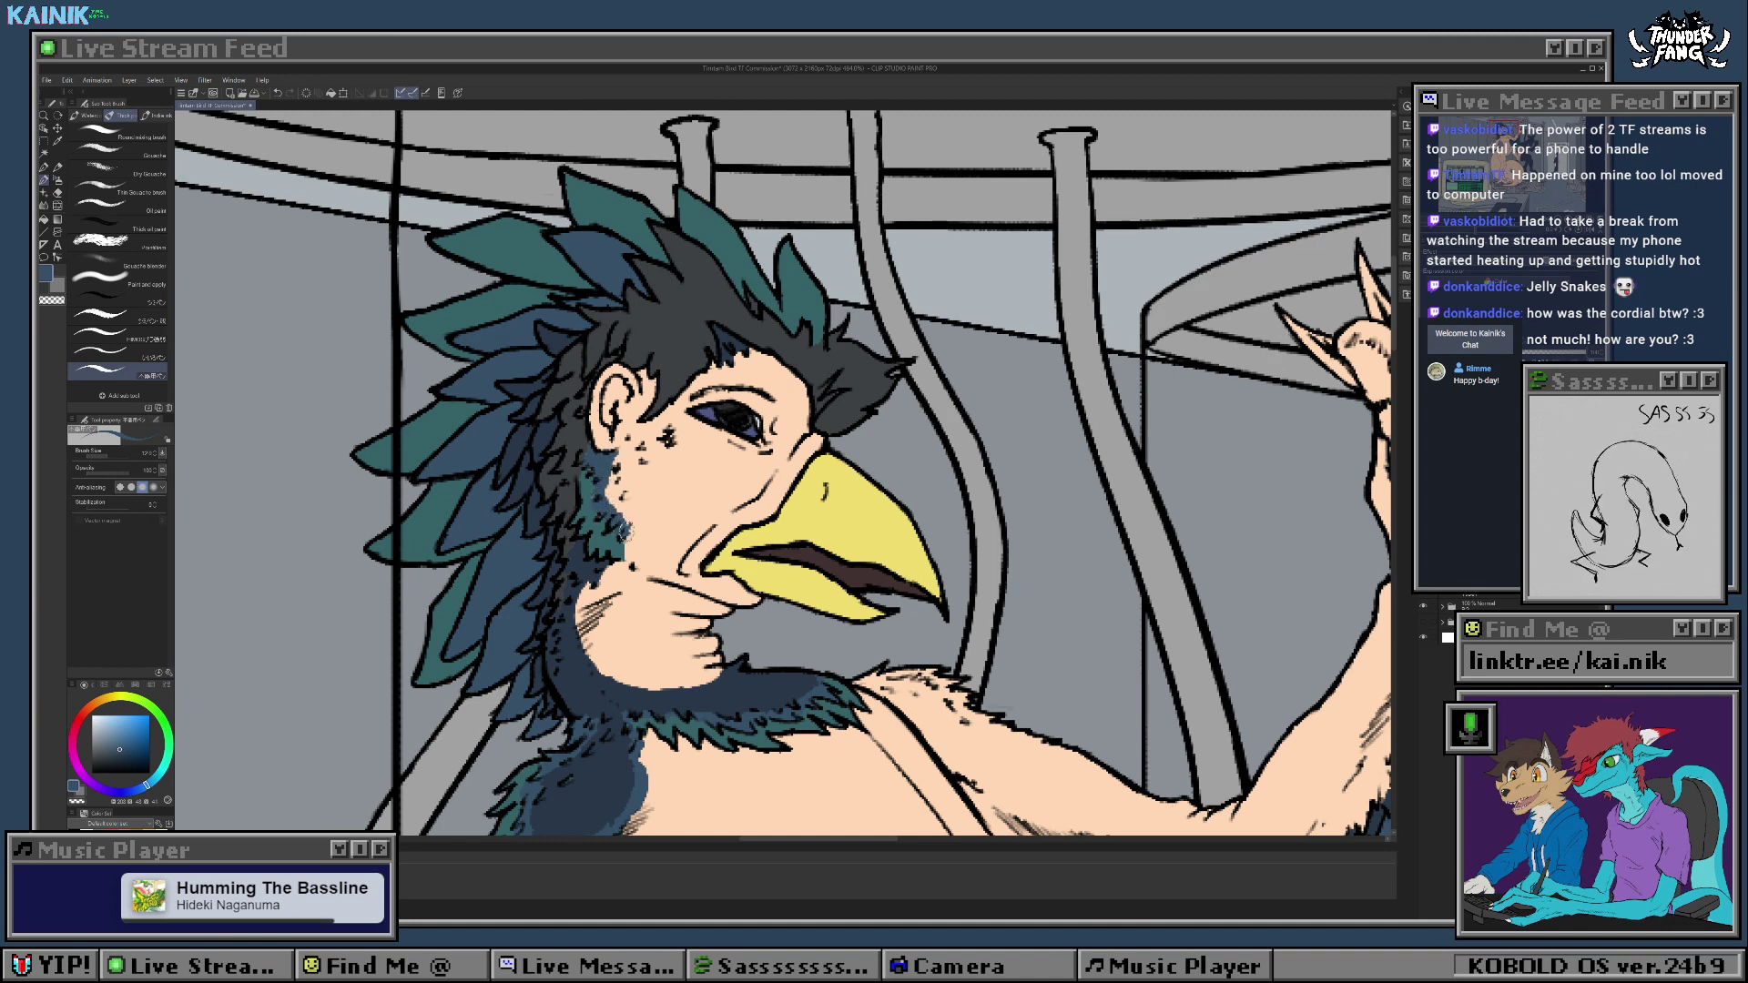
{"action": "left_click", "coordinate": [631, 533], "text": "alt"}
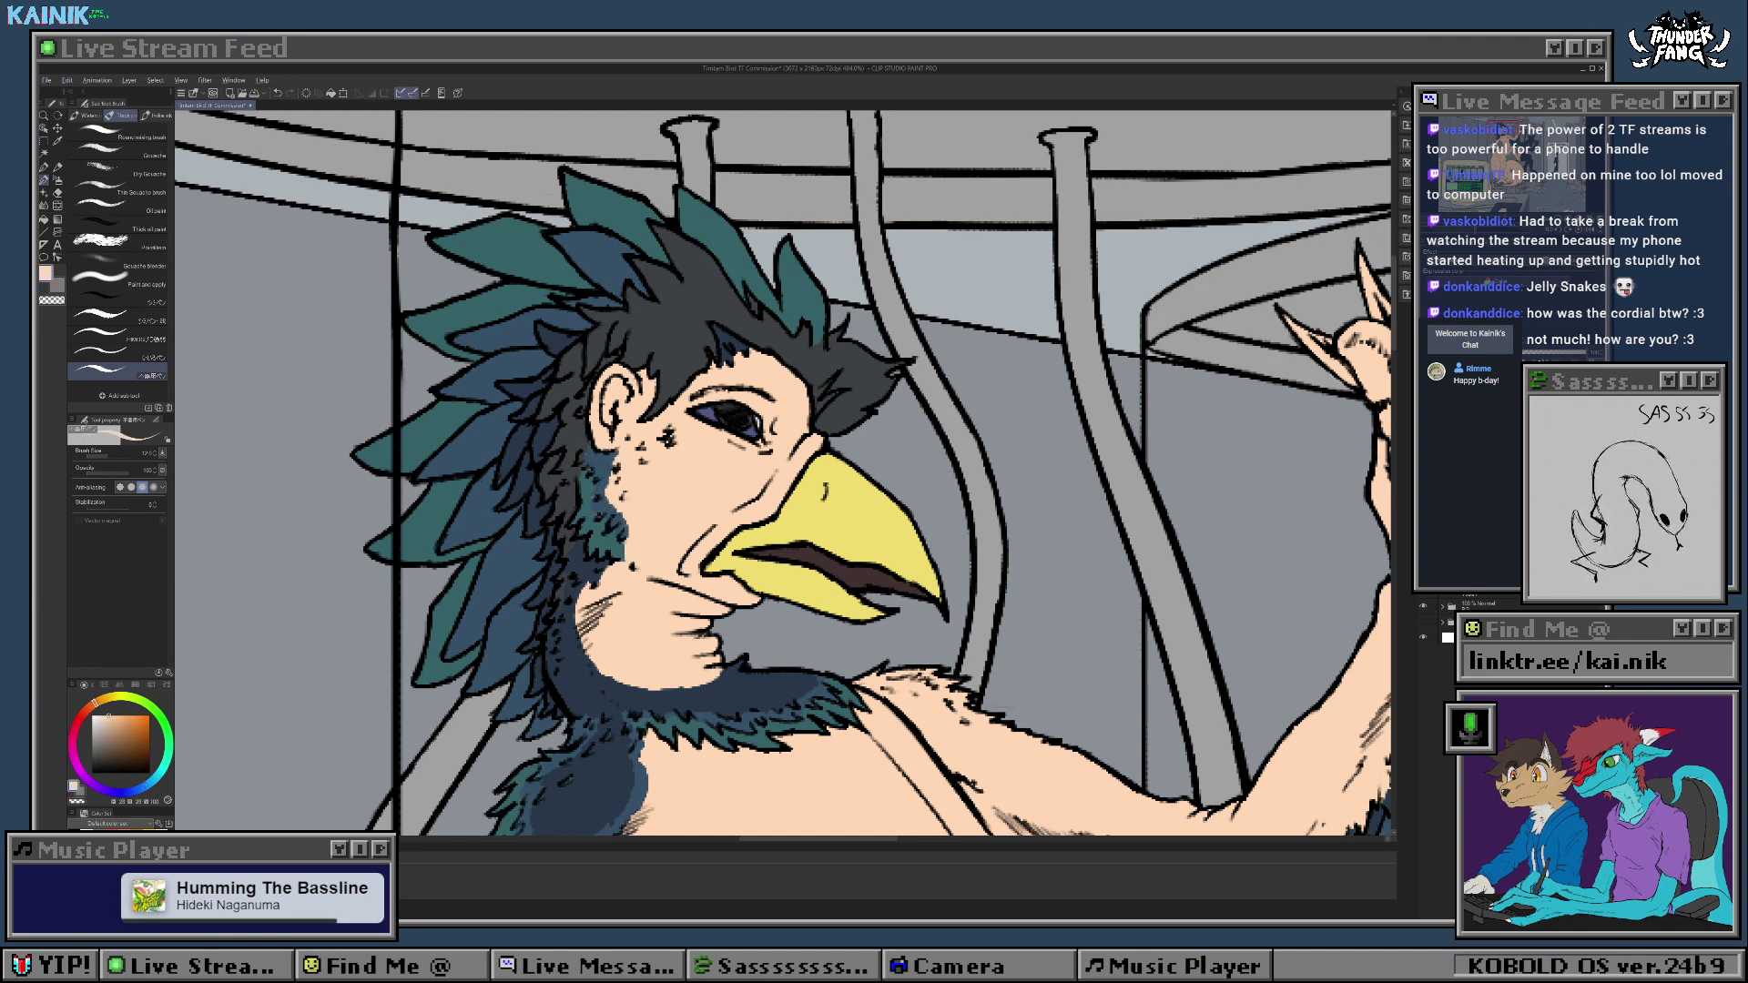
{"action": "left_click", "coordinate": [603, 515], "text": "alt"}
{"action": "left_click_drag", "start_coordinate": [601, 481], "coordinate": [586, 461]}
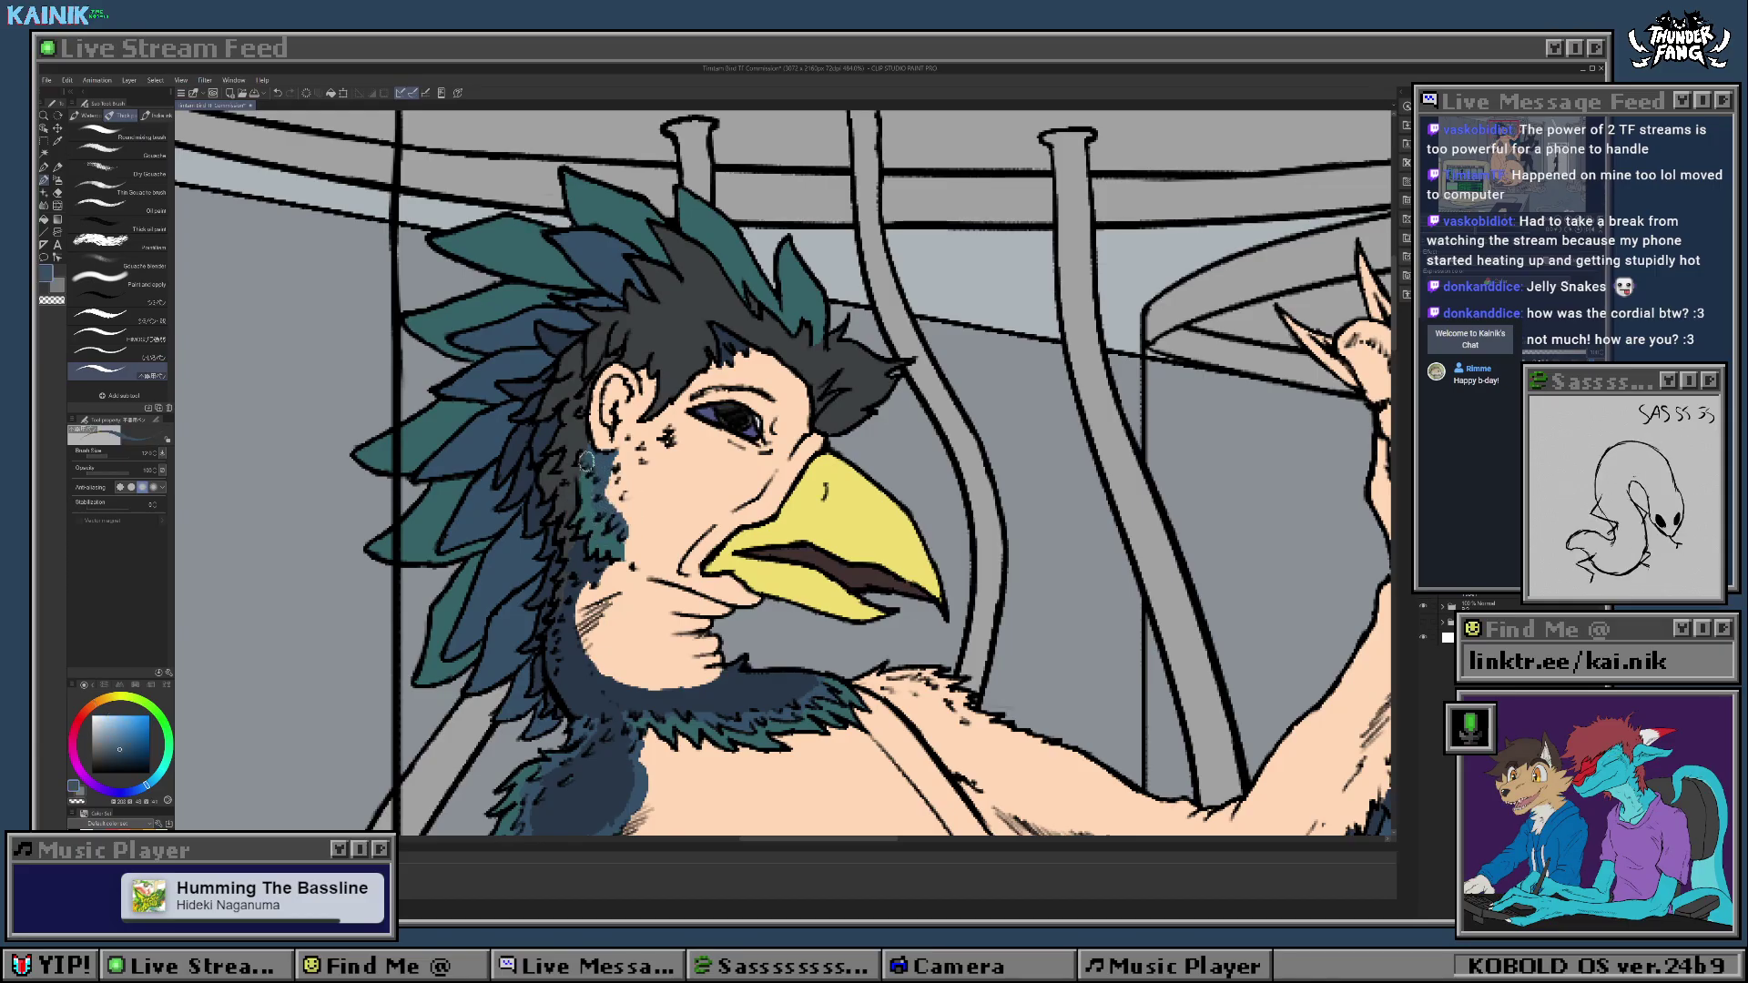
Step: Refine the cheek feathers with sampled teal, blue and skin tone, and paint dark blue on the cheek specks and hairline feathers
{"action": "left_click", "coordinate": [601, 492], "text": "alt"}
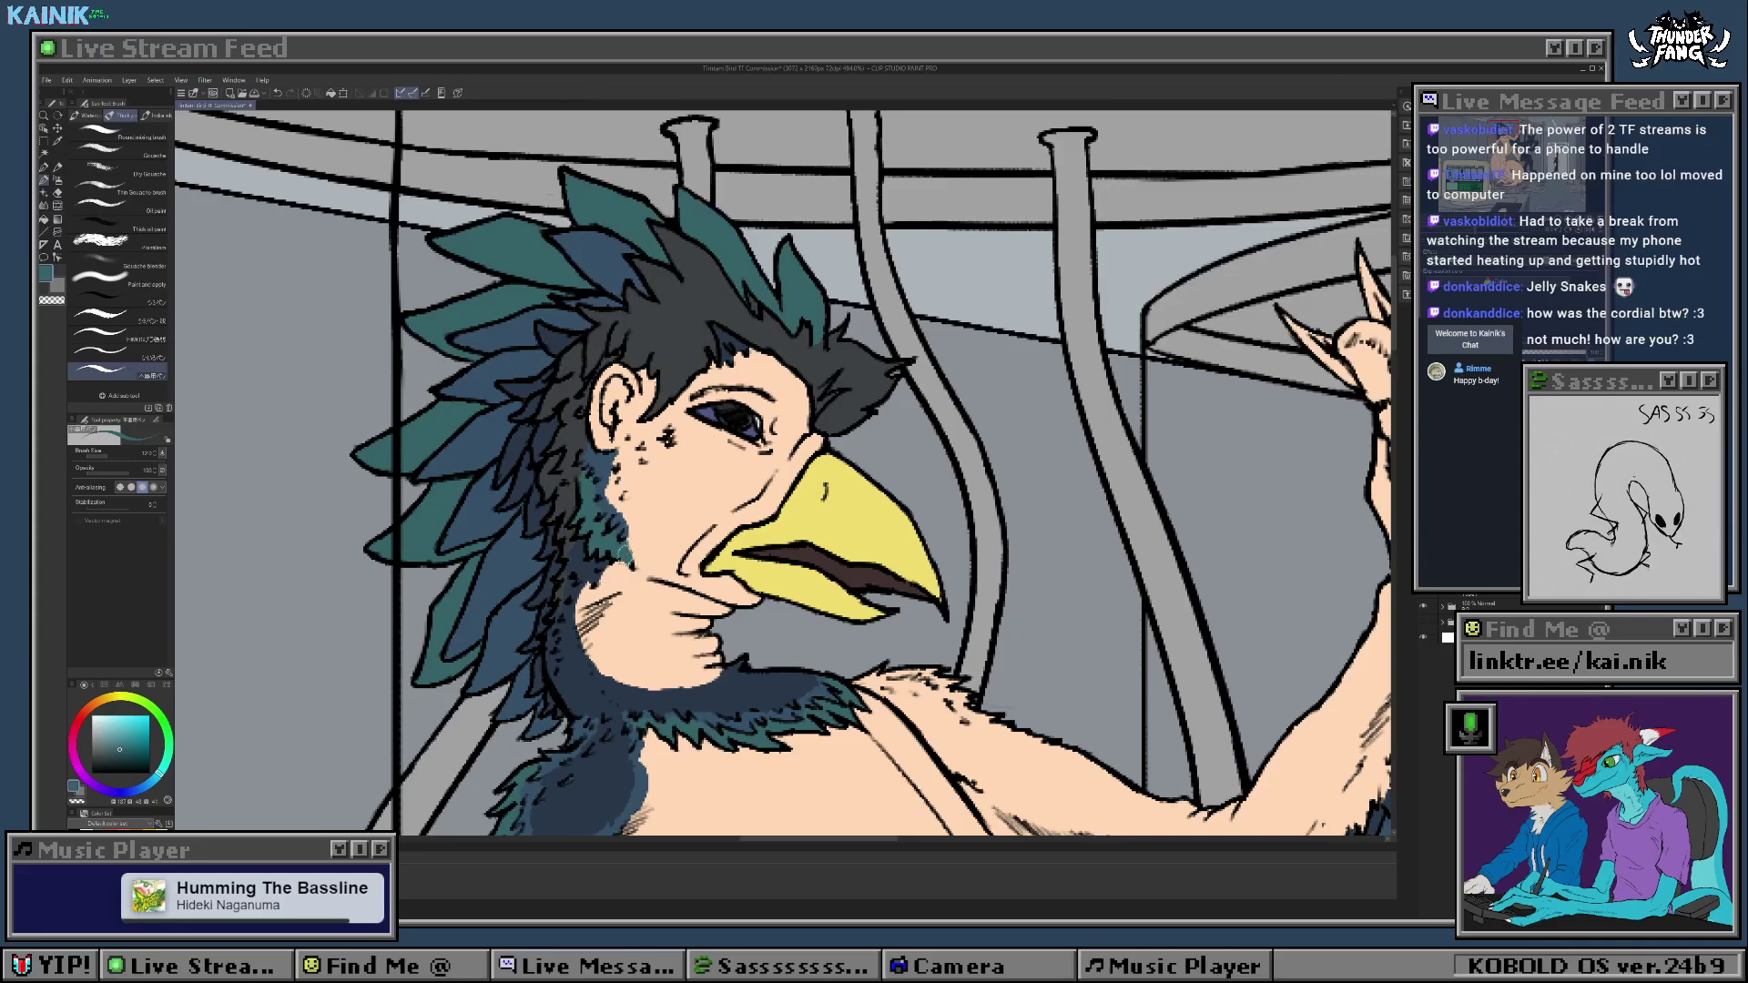
{"action": "scroll", "coordinate": [645, 554], "scroll_direction": "up", "scroll_amount": 2}
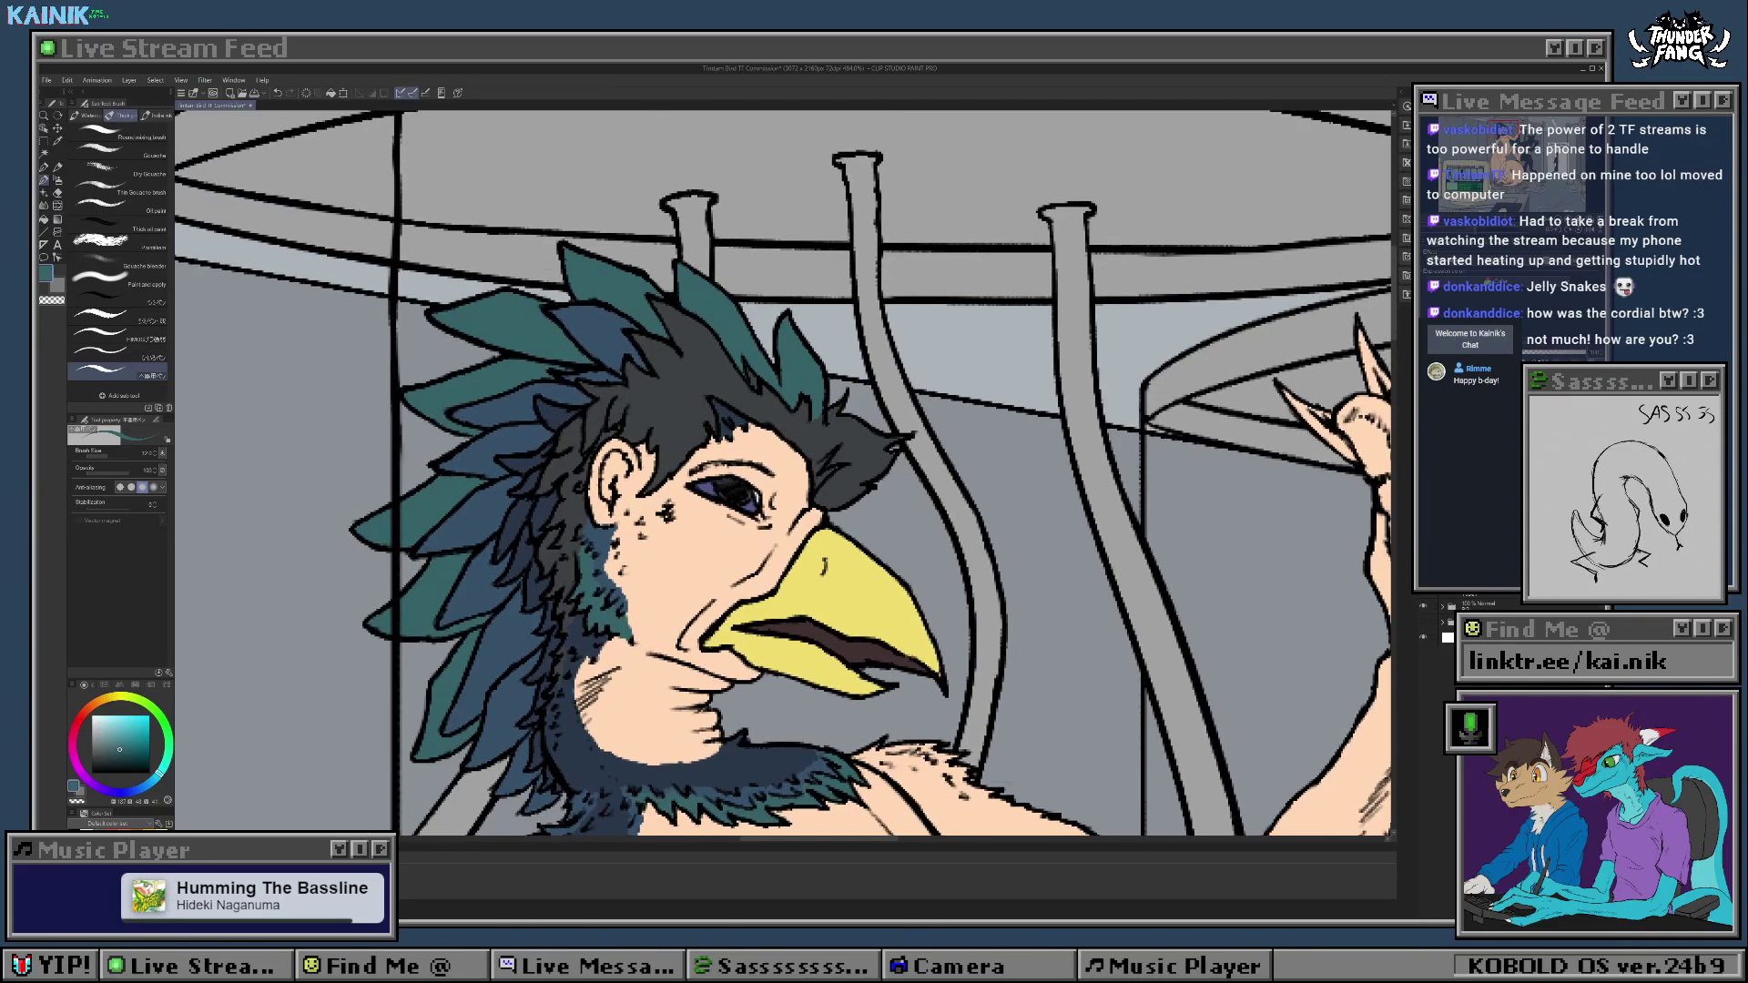
{"action": "left_click", "coordinate": [601, 556], "text": "alt"}
{"action": "left_click_drag", "start_coordinate": [605, 554], "coordinate": [615, 584]}
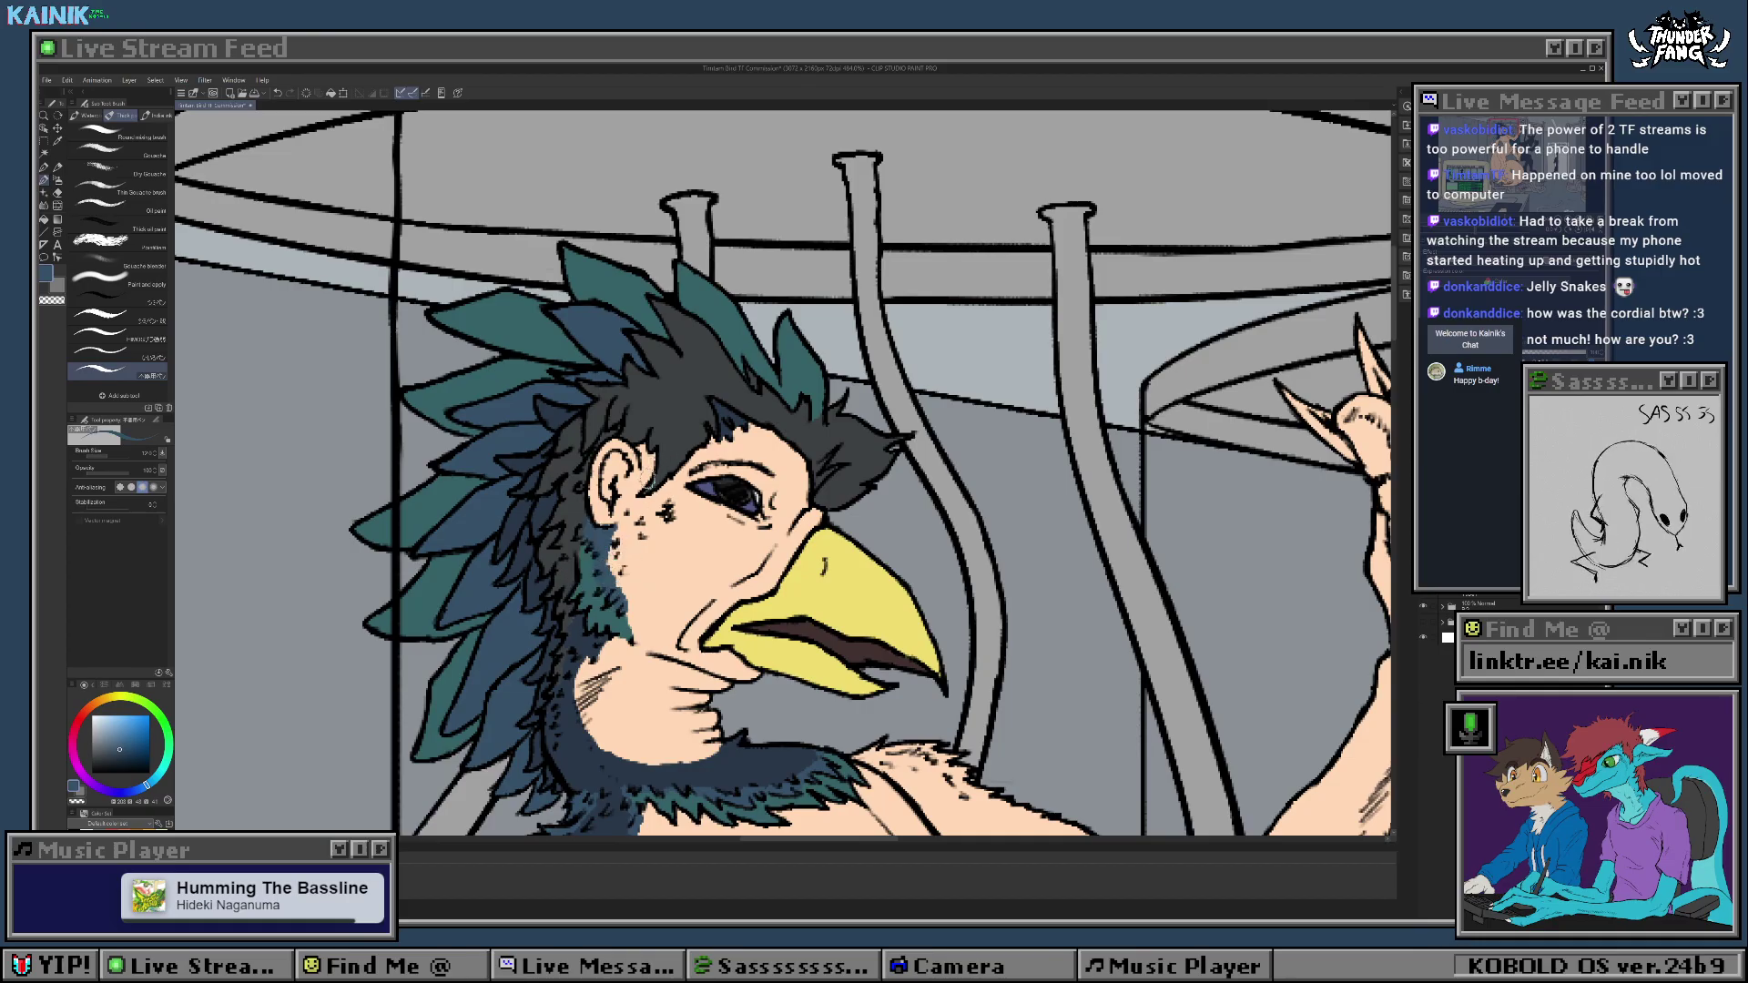
{"action": "left_click", "coordinate": [607, 516], "text": "alt"}
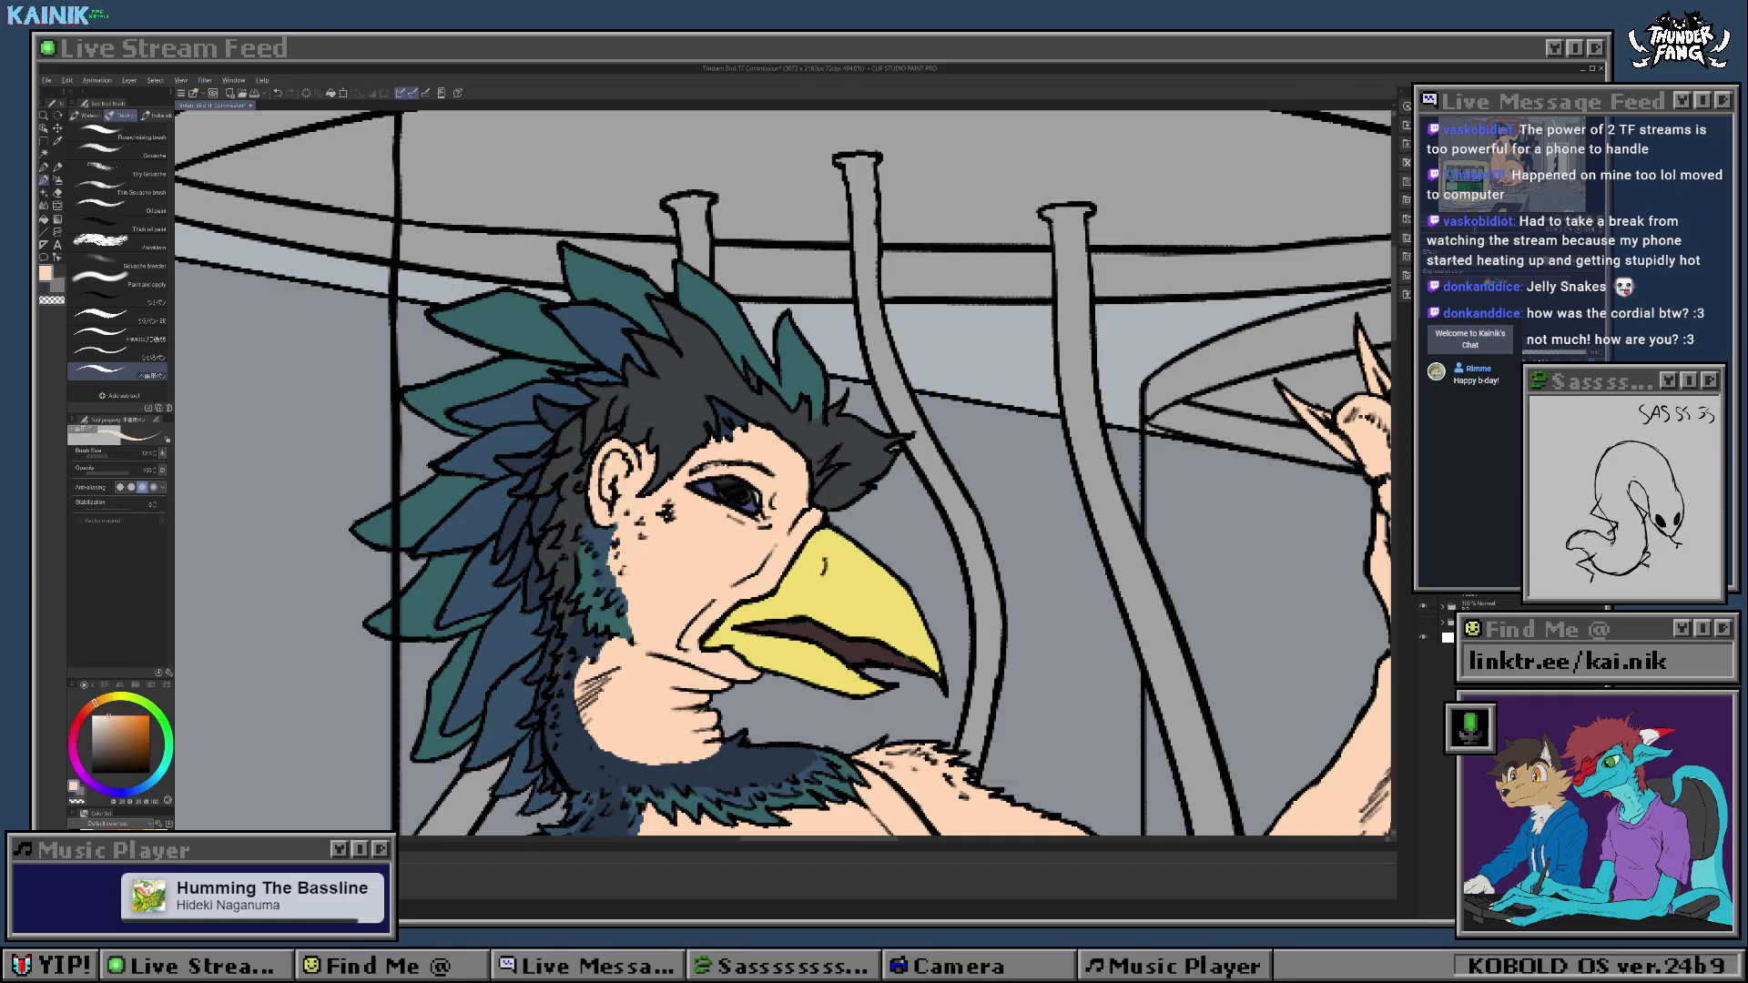
{"action": "left_click", "coordinate": [614, 555], "text": "alt"}
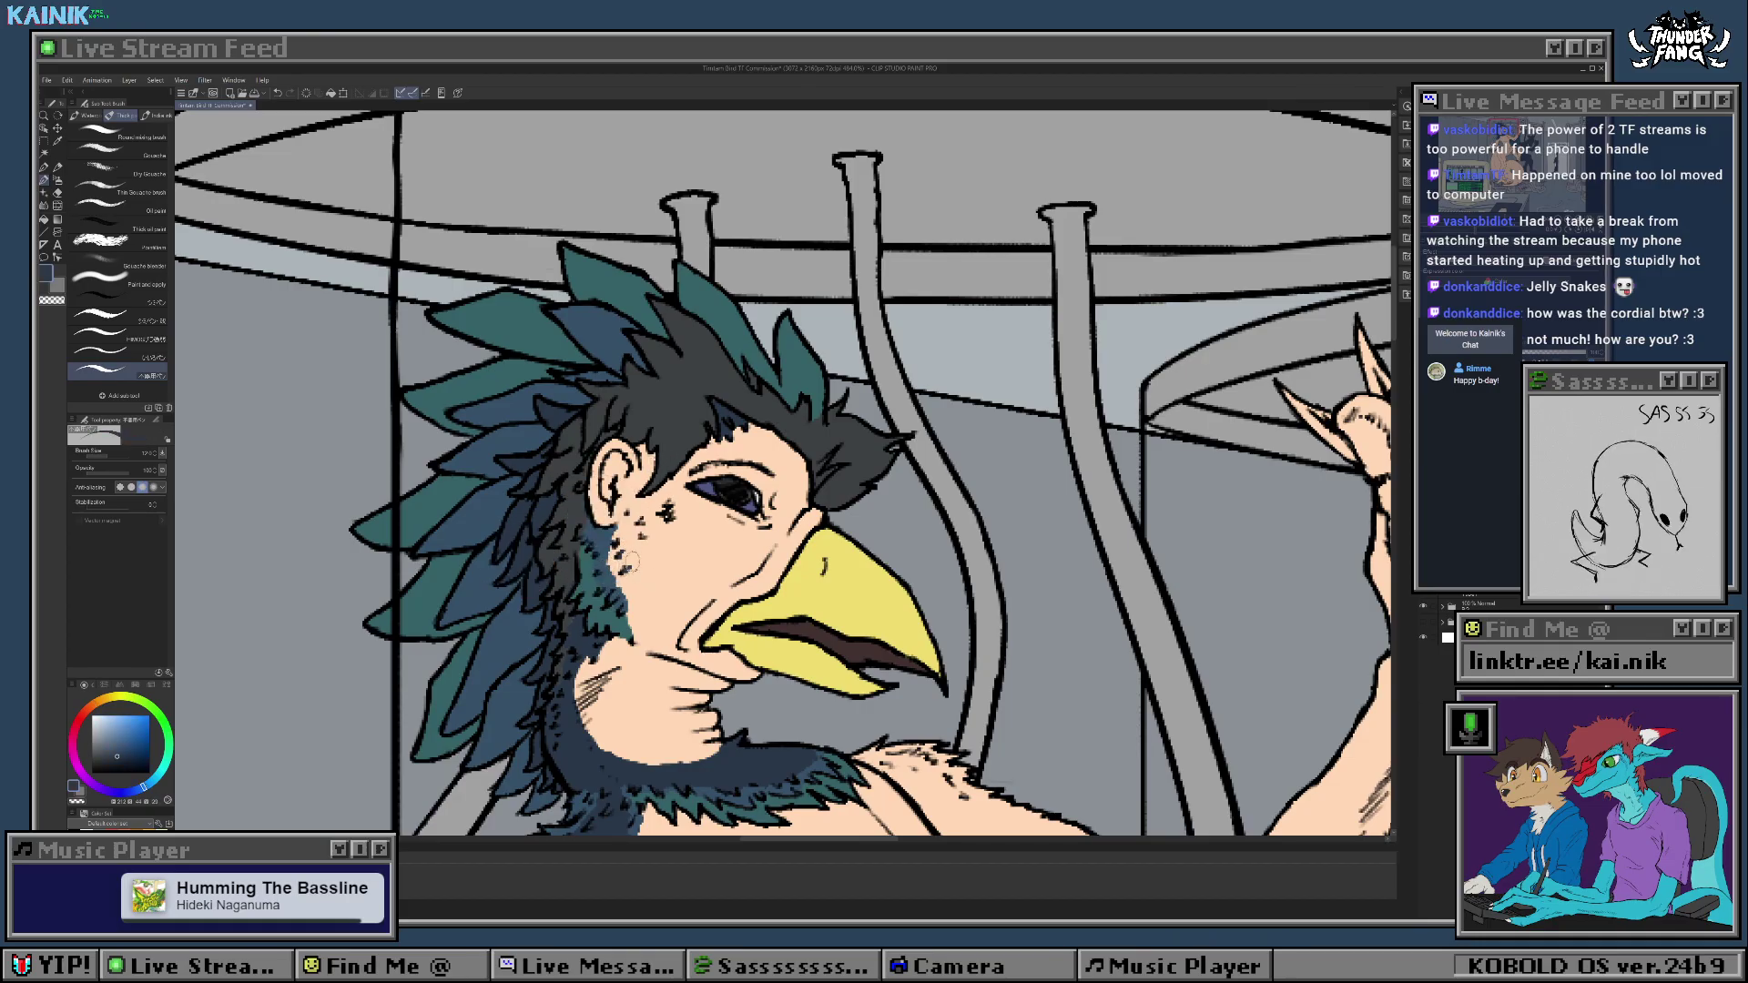
{"action": "left_click_drag", "start_coordinate": [640, 537], "coordinate": [644, 519]}
{"action": "mouse_move", "coordinate": [715, 403]}
{"action": "left_mouse_down"}
{"action": "mouse_move", "coordinate": [713, 382]}
{"action": "mouse_move", "coordinate": [717, 401]}
{"action": "left_mouse_up"}
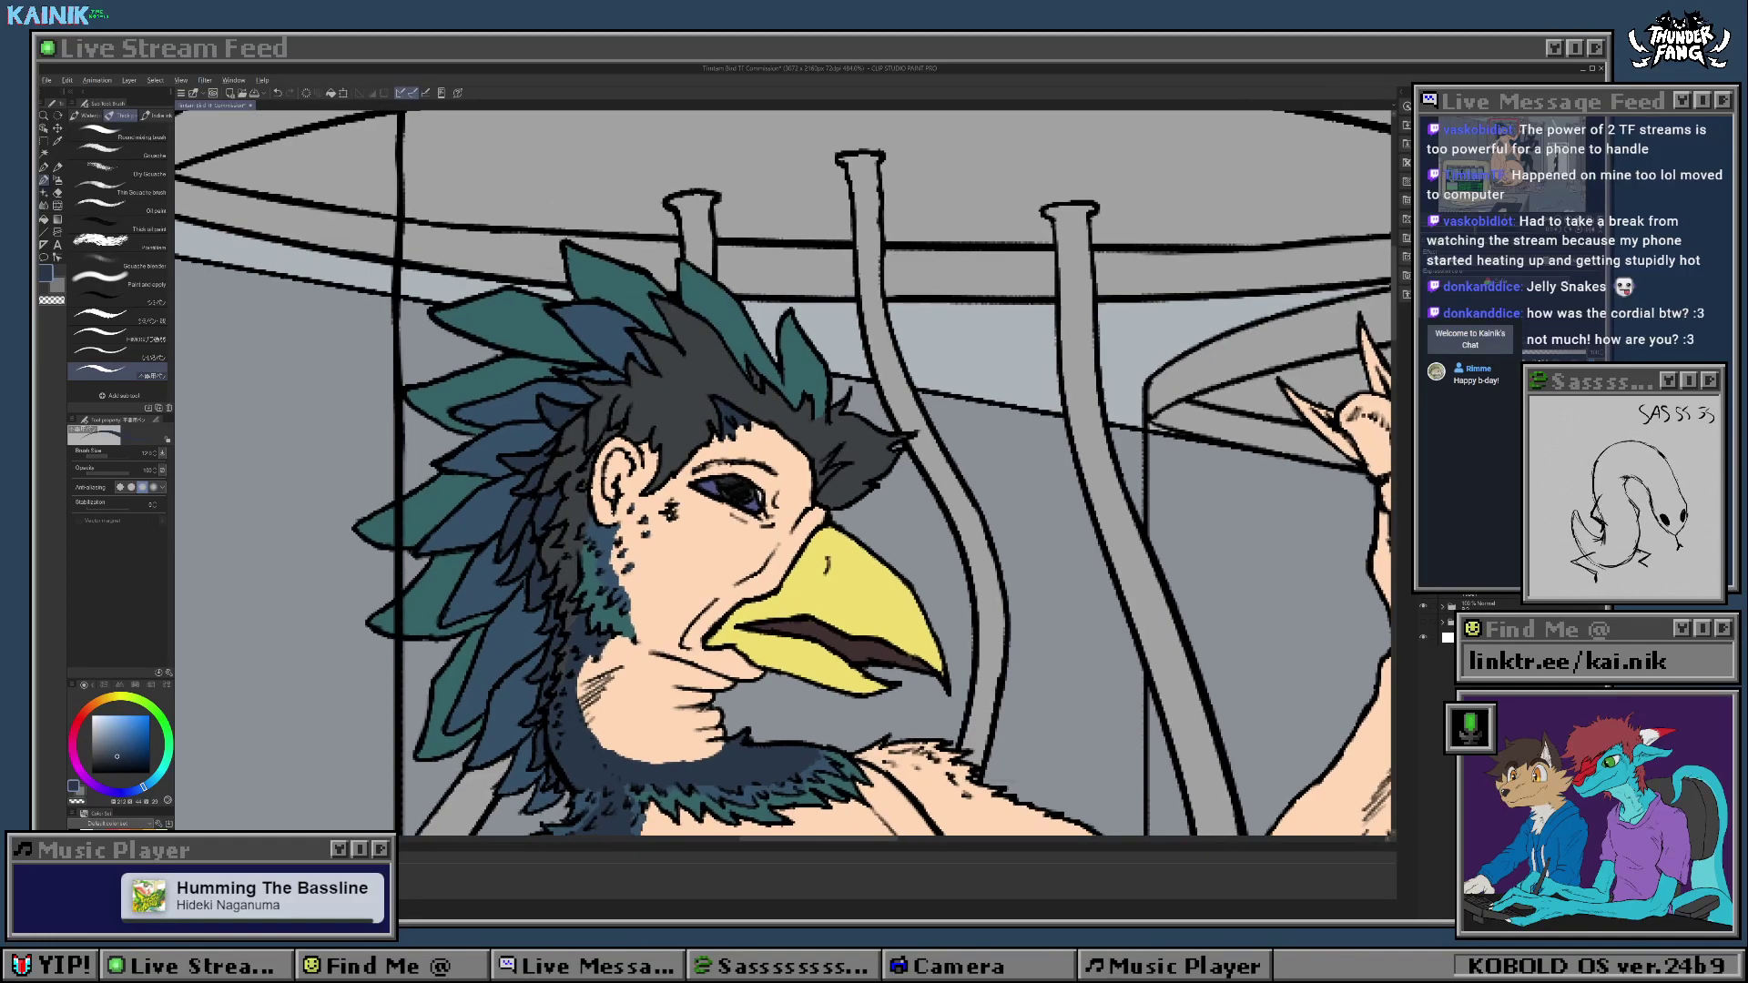
Step: Paint sampled teal onto the tip of the front hair tuft and sampled blue into the crown hair at the crest's base
{"action": "left_click", "coordinate": [601, 618], "text": "alt"}
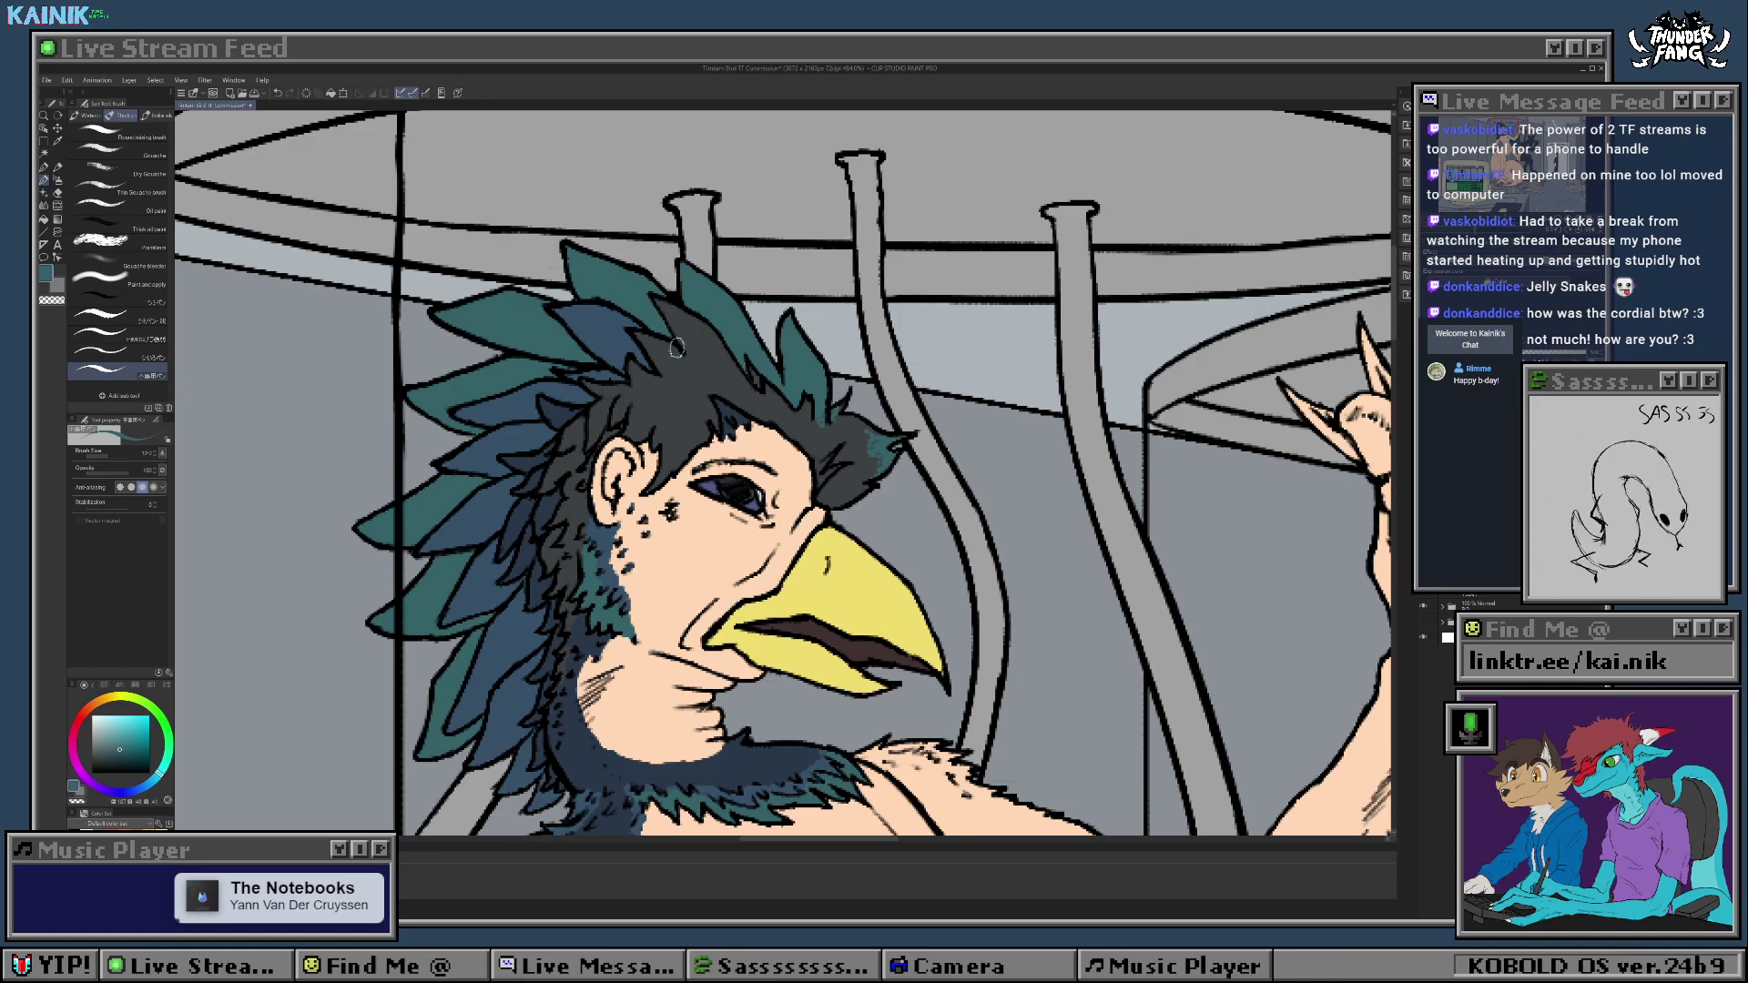
{"action": "left_click", "coordinate": [572, 390], "text": "alt"}
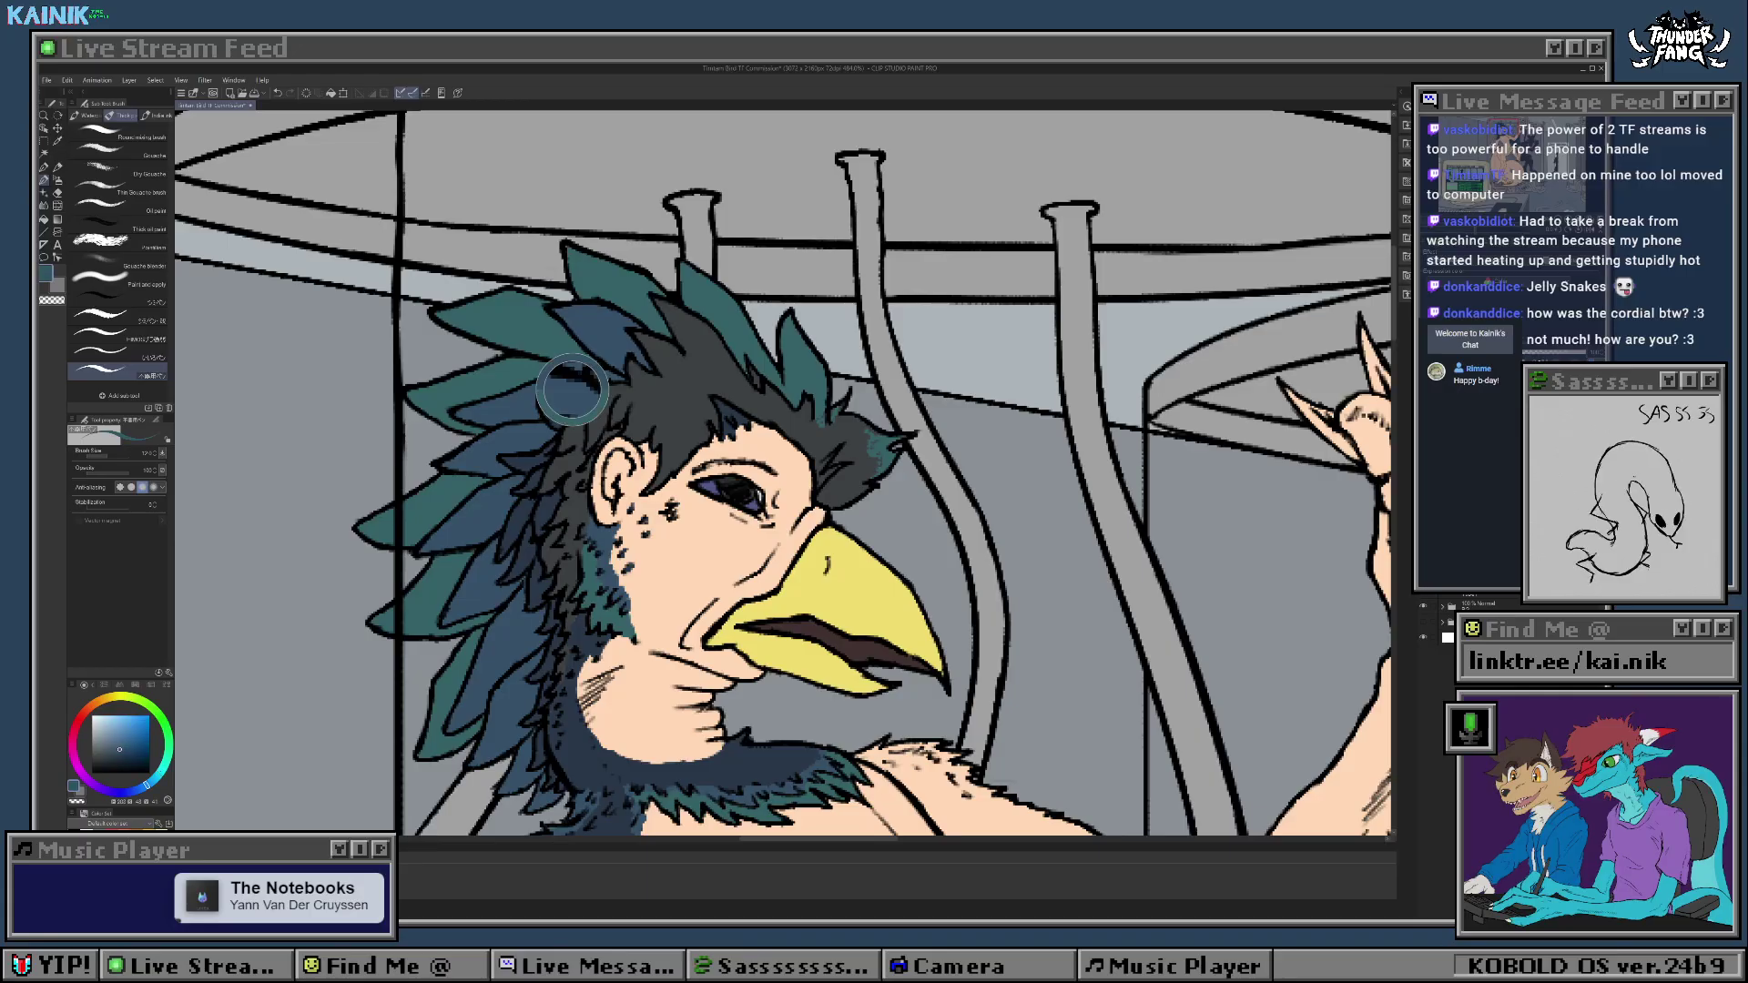
{"action": "key", "text": "r"}
{"action": "left_click_drag", "start_coordinate": [670, 305], "coordinate": [623, 456]}
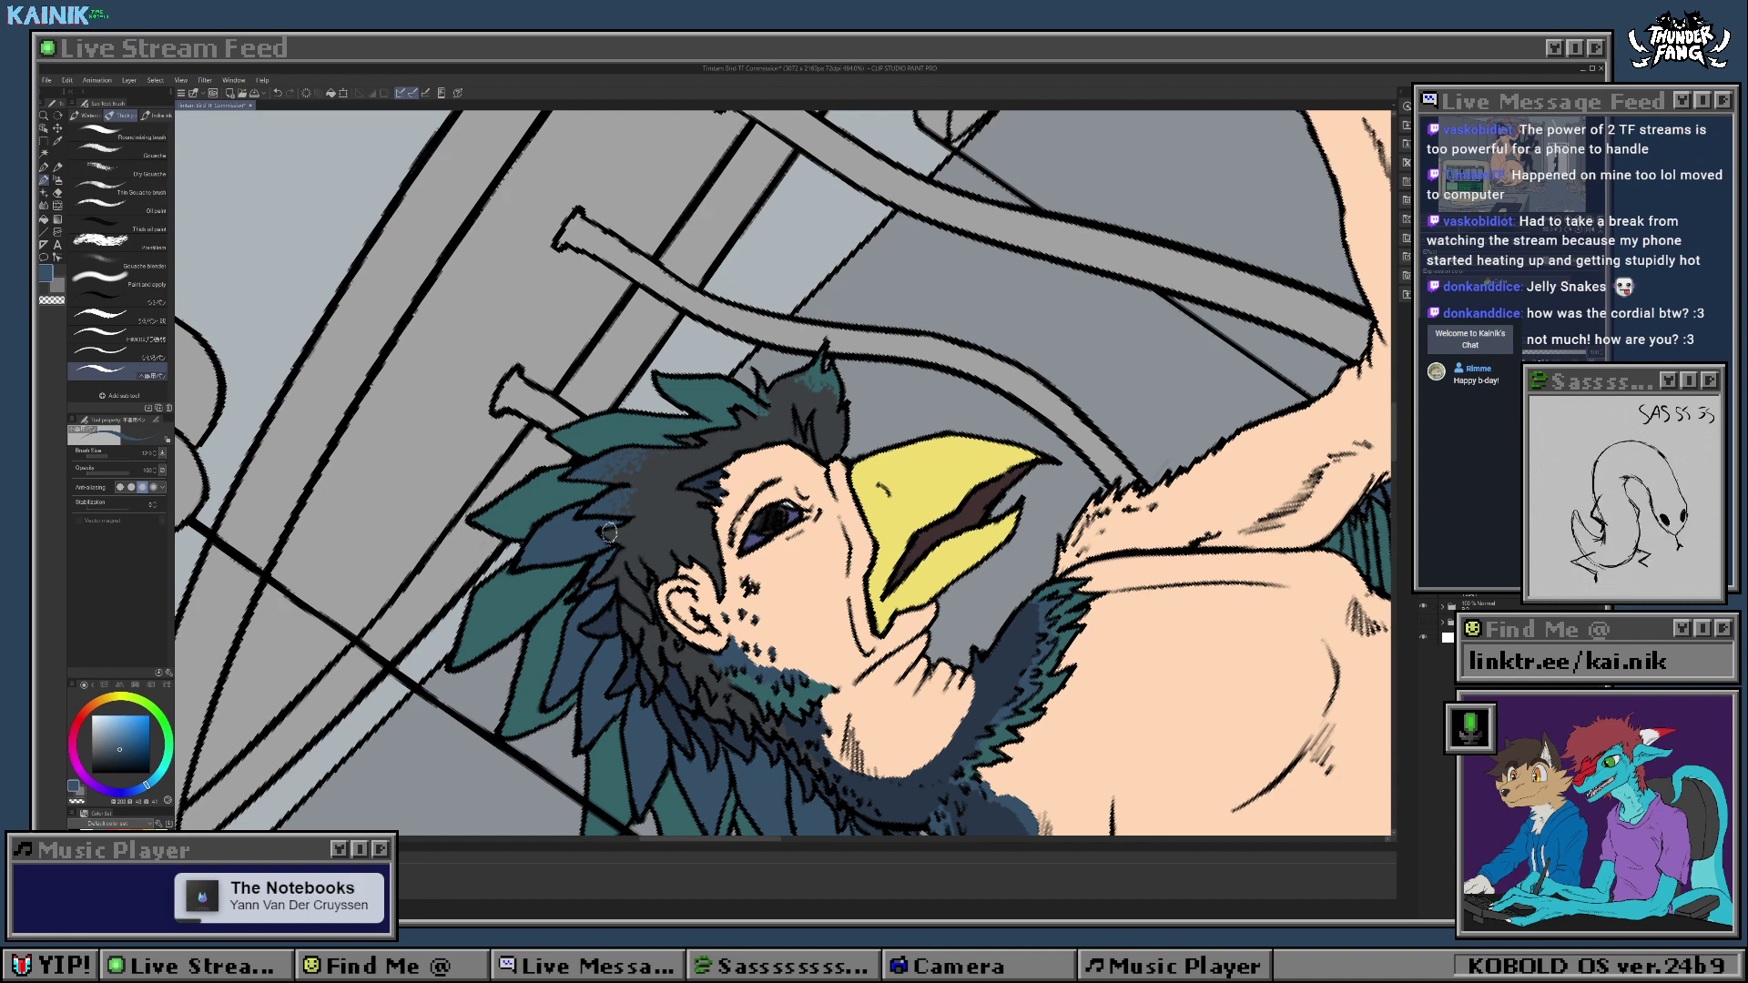
{"action": "key", "text": "r"}
{"action": "left_click_drag", "start_coordinate": [667, 504], "coordinate": [683, 408]}
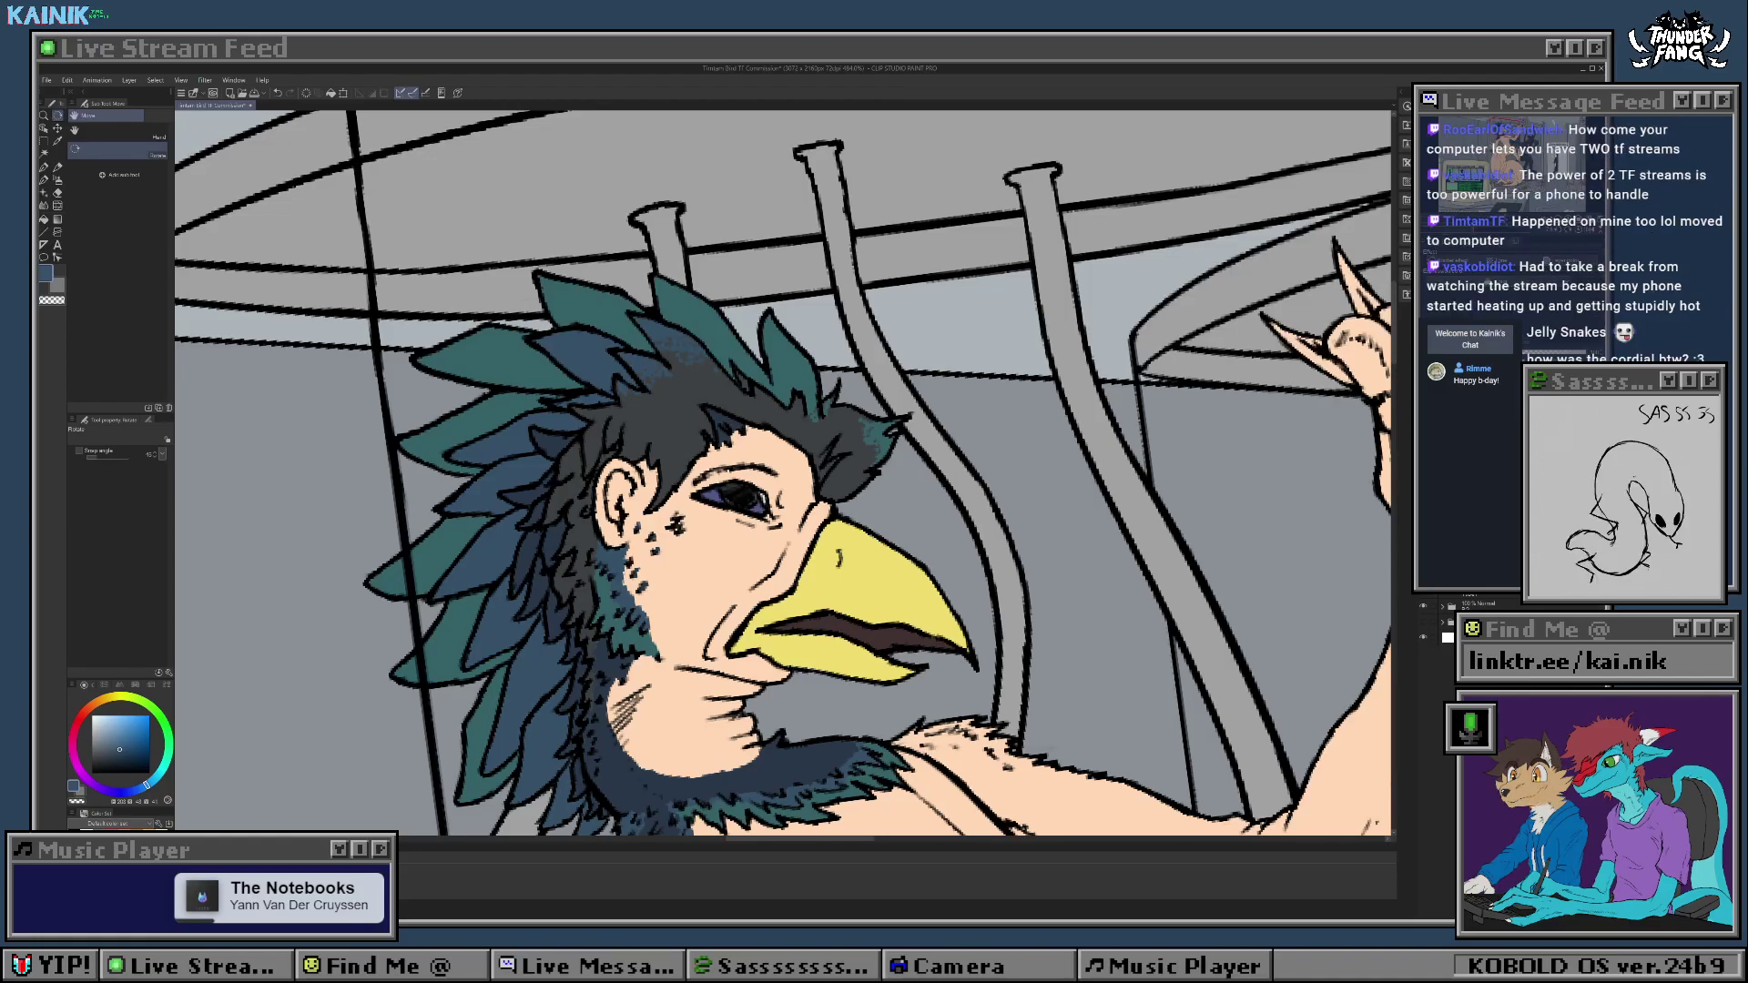
Step: Extend the blue over the hatched side of the neck below the cheek feathers, forming a ragged edge down towards the ruff
{"action": "scroll", "coordinate": [628, 391], "scroll_direction": "down", "scroll_amount": 5}
{"action": "scroll", "coordinate": [628, 391], "scroll_direction": "up", "scroll_amount": 1}
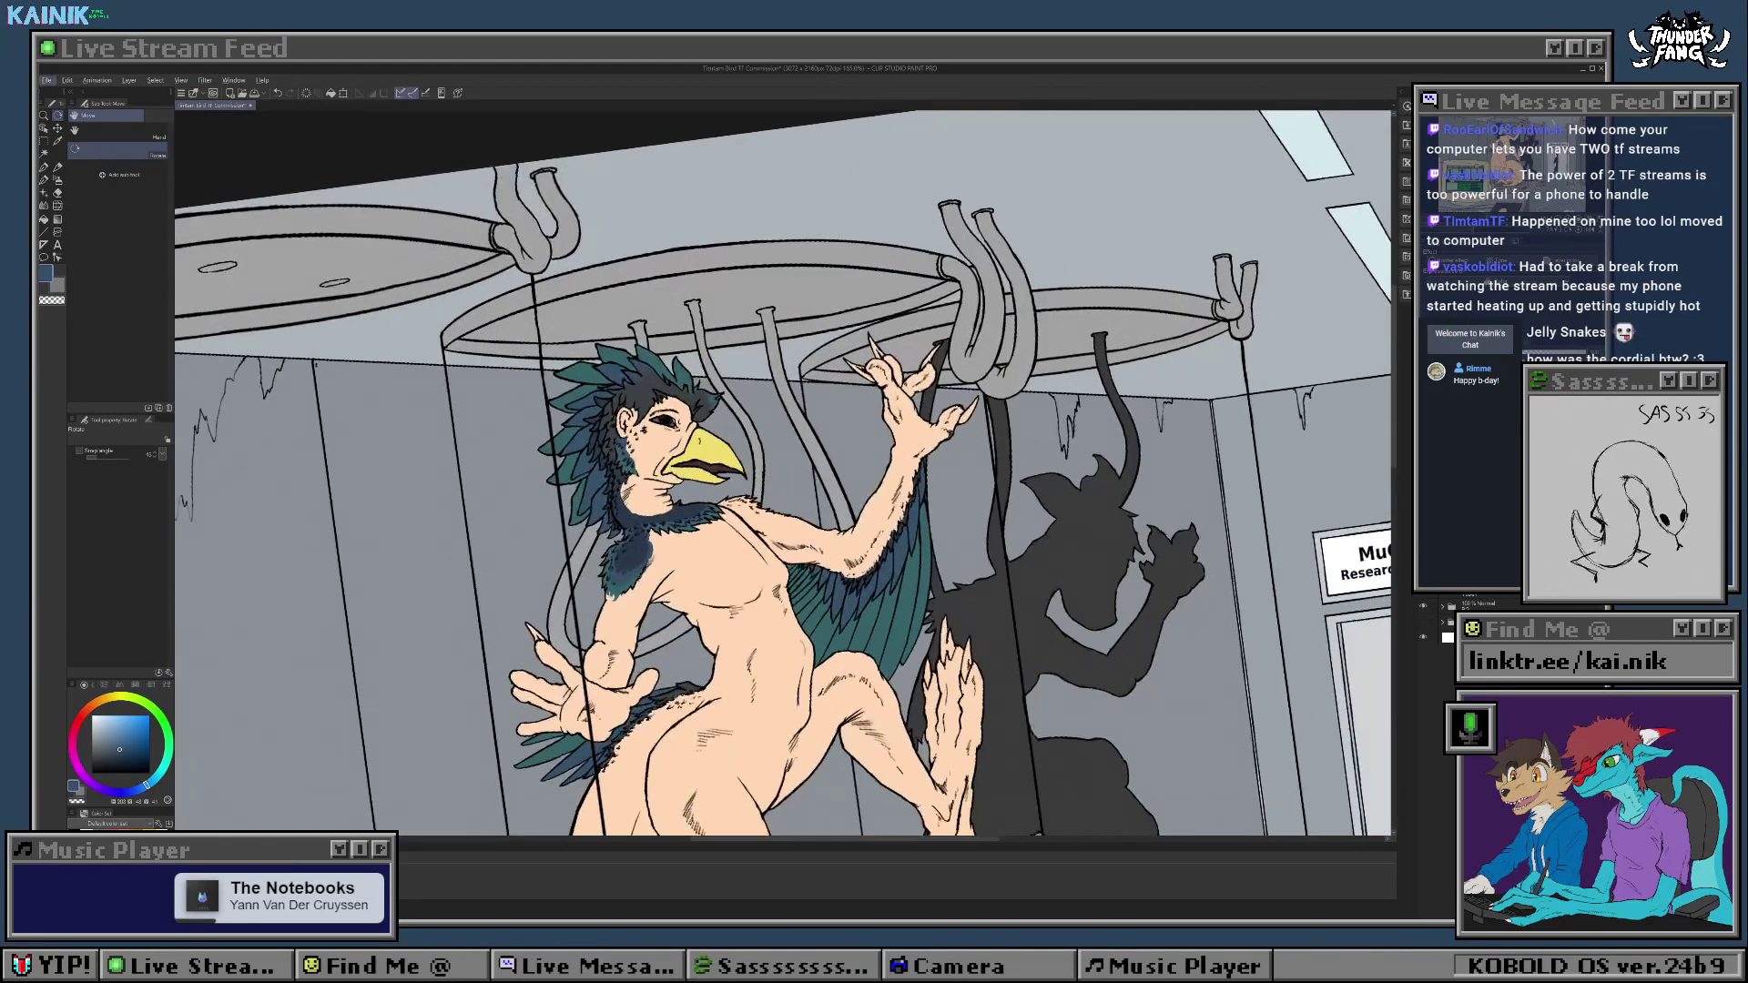
{"action": "left_click_drag", "start_coordinate": [728, 547], "coordinate": [814, 537]}
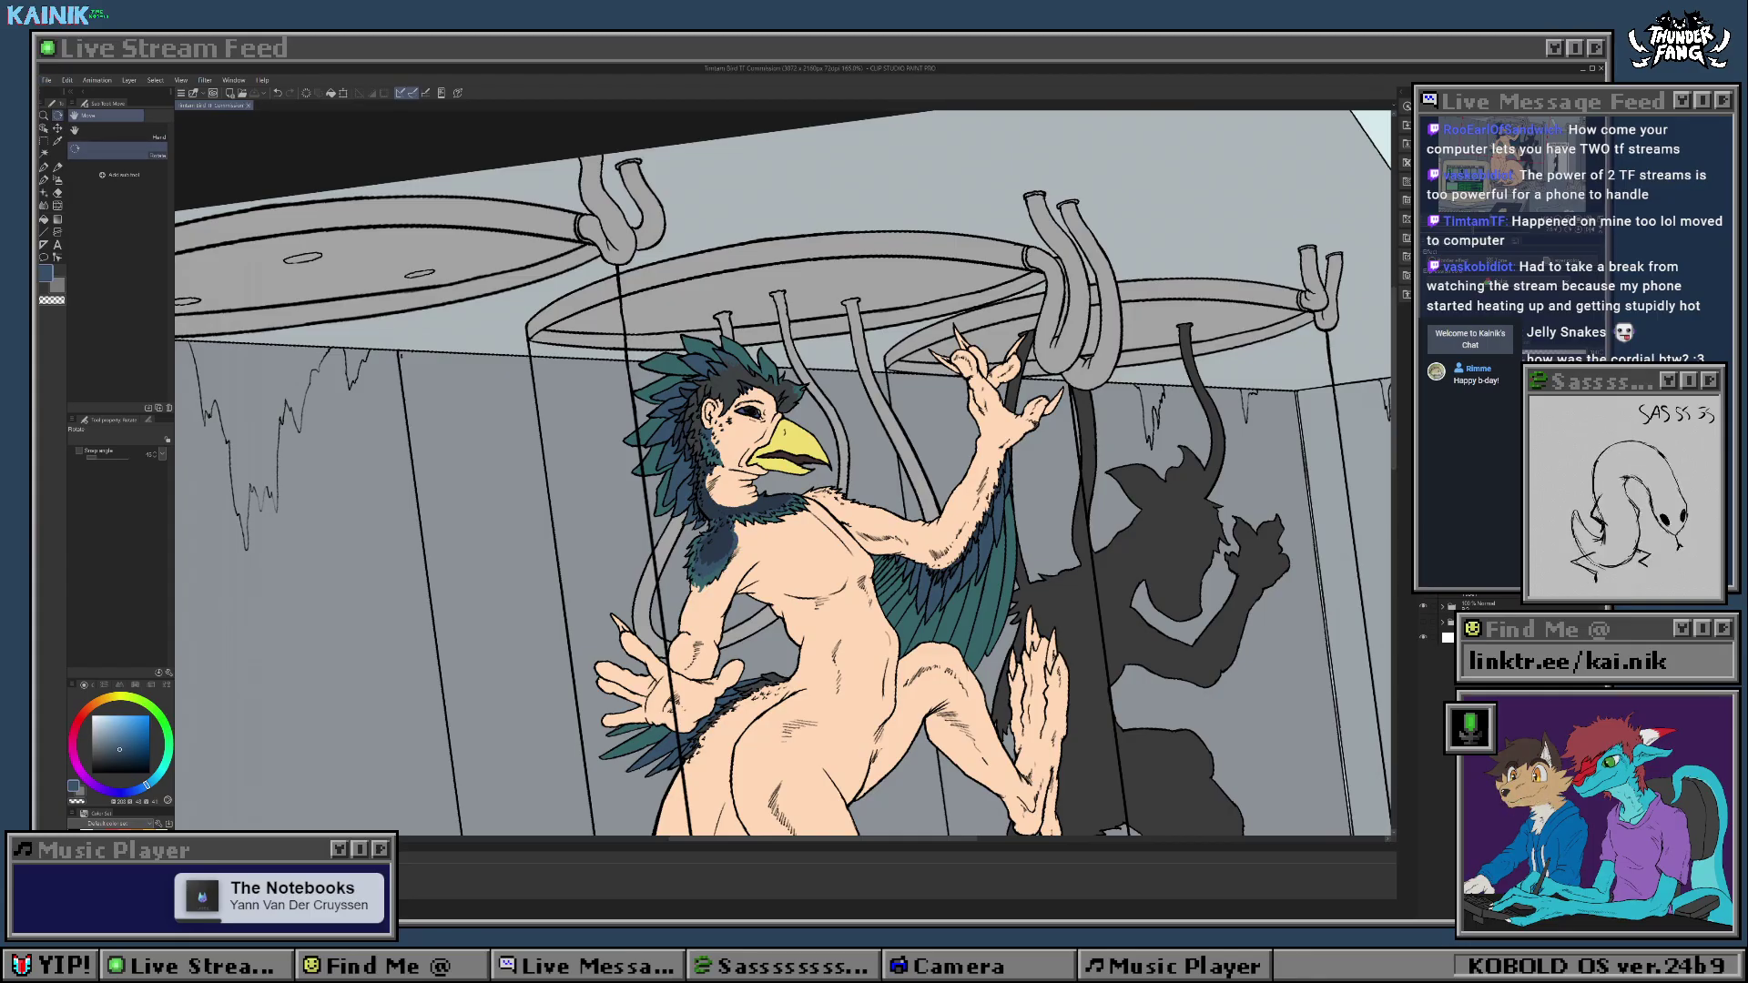
{"action": "mouse_move", "coordinate": [783, 546]}
{"action": "left_mouse_down"}
{"action": "mouse_move", "coordinate": [769, 326]}
{"action": "mouse_move", "coordinate": [776, 601]}
{"action": "mouse_move", "coordinate": [779, 541]}
{"action": "left_mouse_up"}
{"action": "scroll", "coordinate": [701, 474], "scroll_direction": "up", "scroll_amount": 6}
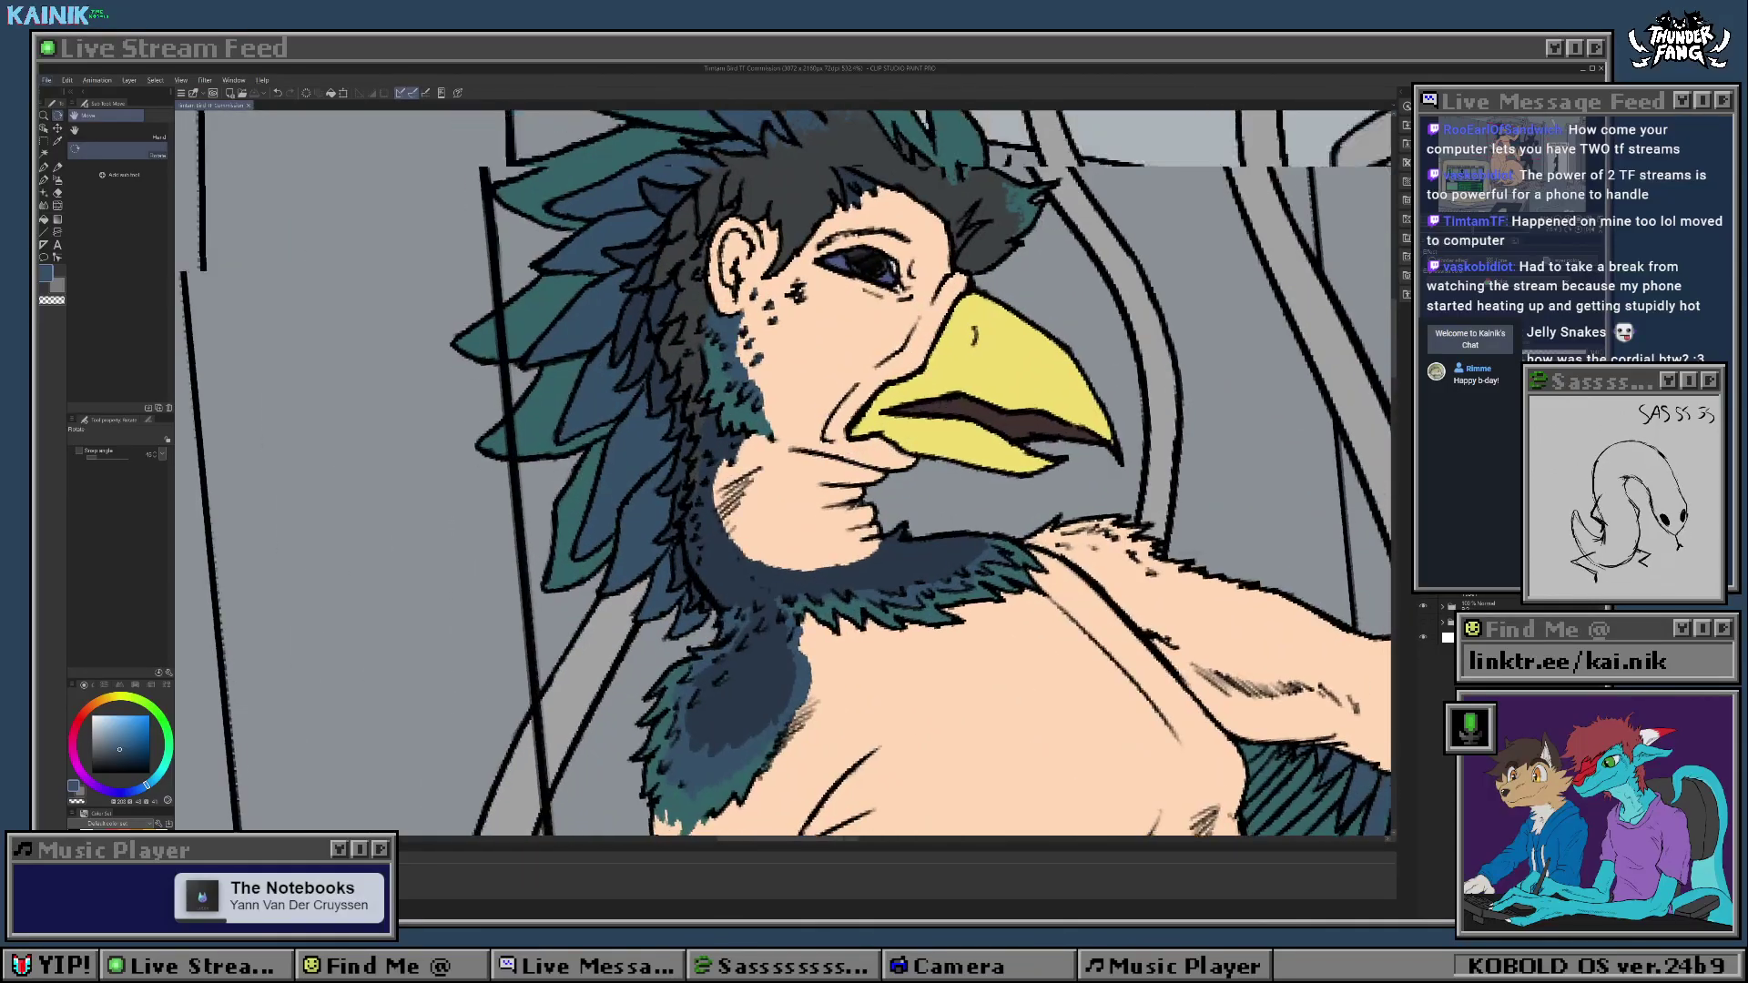
{"action": "left_click_drag", "start_coordinate": [856, 383], "coordinate": [881, 411]}
{"action": "mouse_move", "coordinate": [847, 474]}
{"action": "left_mouse_down"}
{"action": "mouse_move", "coordinate": [840, 565]}
{"action": "mouse_move", "coordinate": [852, 539]}
{"action": "left_mouse_up"}
{"action": "scroll", "coordinate": [847, 565], "scroll_direction": "up", "scroll_amount": 4}
{"action": "mouse_move", "coordinate": [734, 513]}
{"action": "left_mouse_down"}
{"action": "mouse_move", "coordinate": [687, 544]}
{"action": "mouse_move", "coordinate": [678, 597]}
{"action": "mouse_move", "coordinate": [711, 668]}
{"action": "mouse_move", "coordinate": [696, 644]}
{"action": "mouse_move", "coordinate": [756, 487]}
{"action": "mouse_move", "coordinate": [736, 517]}
{"action": "left_mouse_up"}
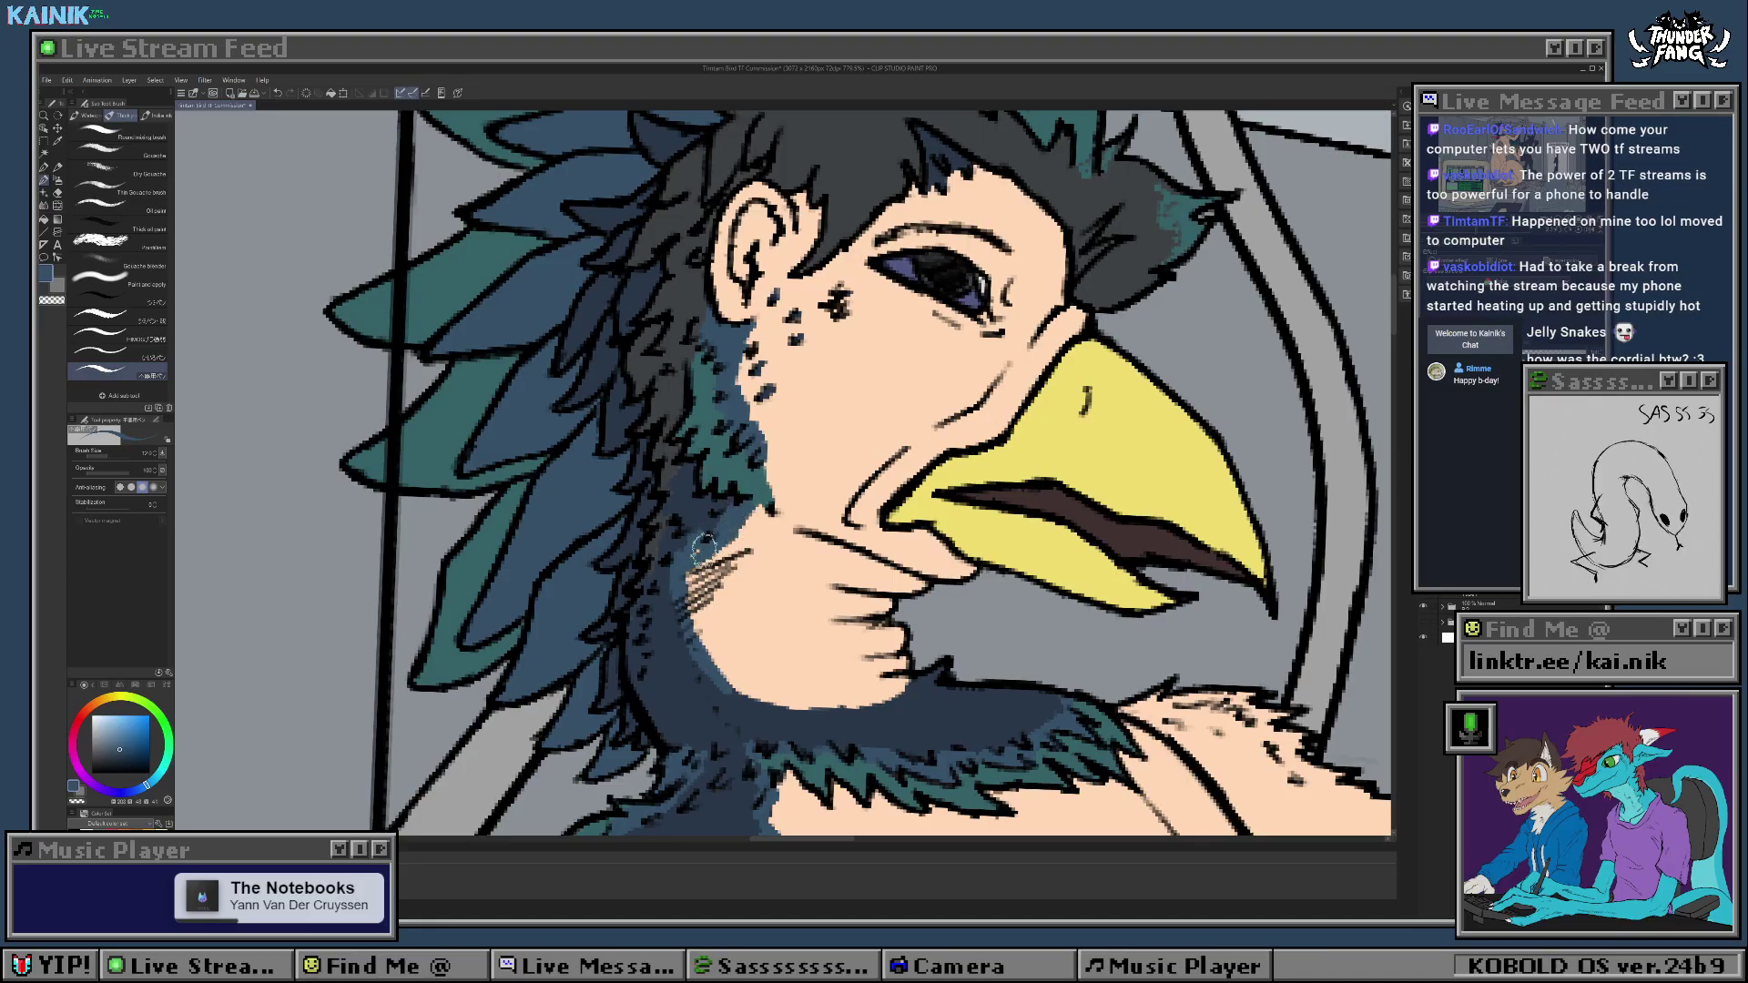
{"action": "mouse_move", "coordinate": [691, 560]}
{"action": "left_mouse_down"}
{"action": "mouse_move", "coordinate": [675, 637]}
{"action": "mouse_move", "coordinate": [692, 650]}
{"action": "left_mouse_up"}
{"action": "left_click_drag", "start_coordinate": [673, 572], "coordinate": [669, 601]}
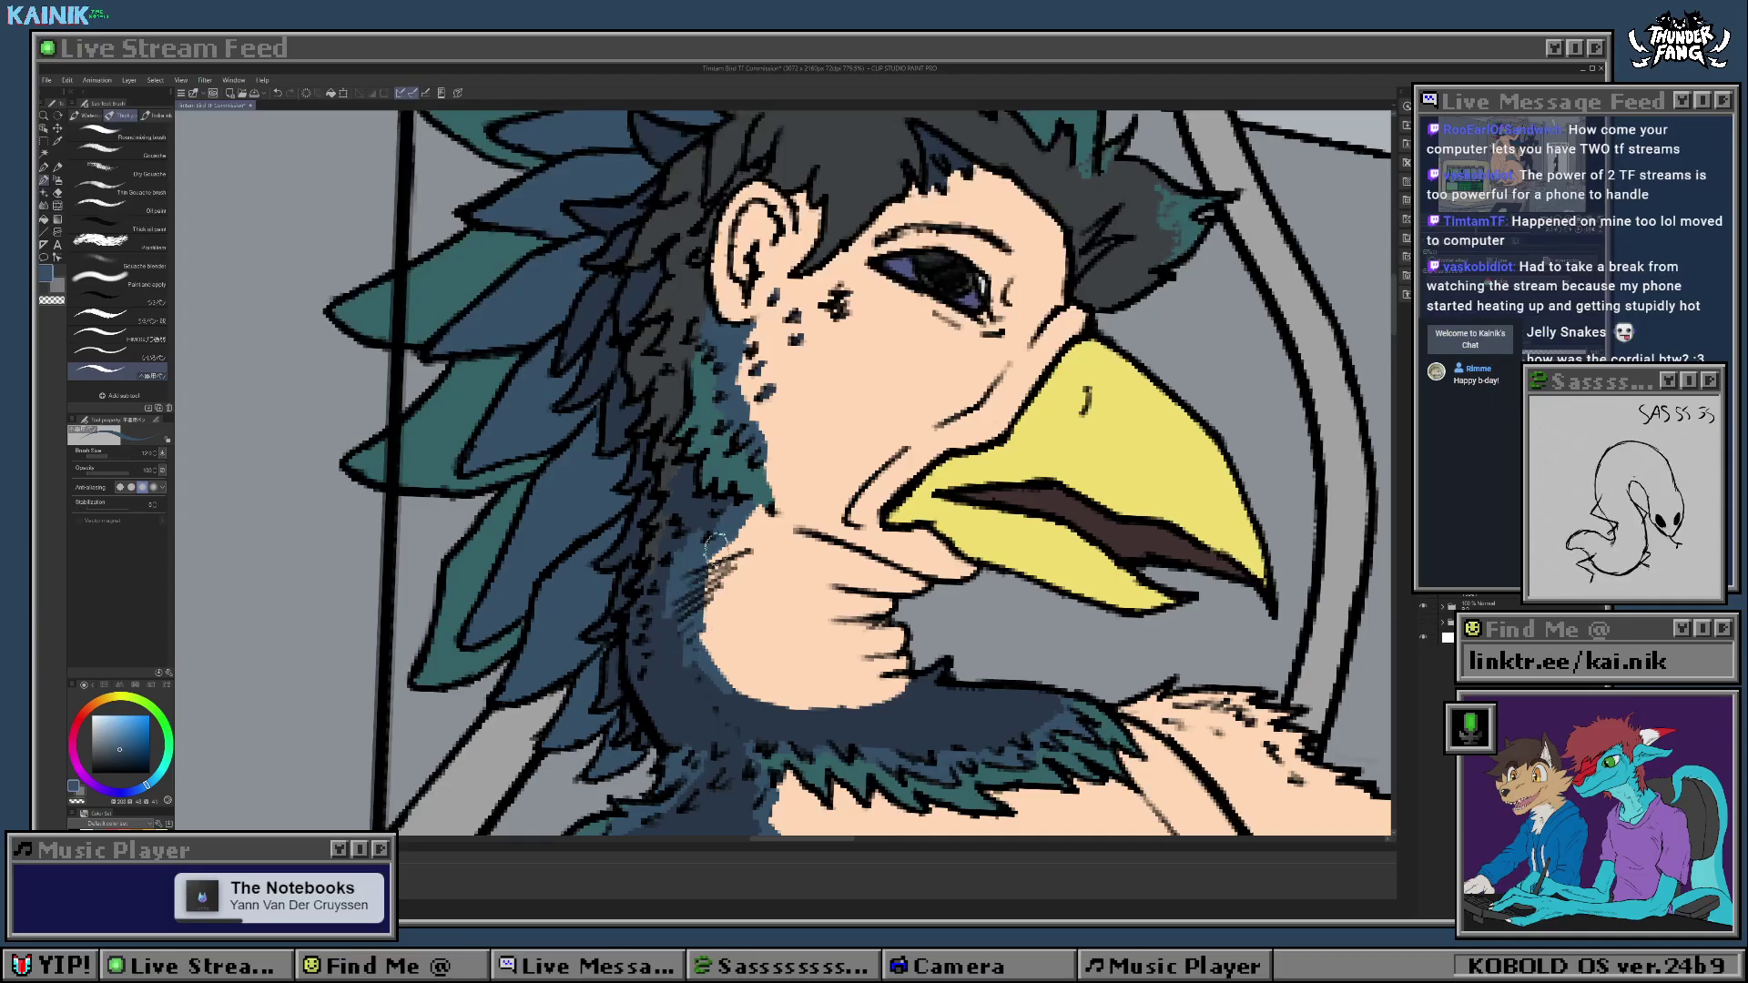
{"action": "mouse_move", "coordinate": [719, 679]}
{"action": "left_mouse_down"}
{"action": "mouse_move", "coordinate": [707, 596]}
{"action": "mouse_move", "coordinate": [698, 624]}
{"action": "mouse_move", "coordinate": [738, 533]}
{"action": "mouse_move", "coordinate": [700, 562]}
{"action": "mouse_move", "coordinate": [757, 513]}
{"action": "mouse_move", "coordinate": [715, 619]}
{"action": "mouse_move", "coordinate": [711, 580]}
{"action": "mouse_move", "coordinate": [745, 550]}
{"action": "mouse_move", "coordinate": [707, 608]}
{"action": "mouse_move", "coordinate": [720, 660]}
{"action": "mouse_move", "coordinate": [753, 519]}
{"action": "mouse_move", "coordinate": [711, 585]}
{"action": "mouse_move", "coordinate": [723, 601]}
{"action": "mouse_move", "coordinate": [760, 522]}
{"action": "mouse_move", "coordinate": [698, 666]}
{"action": "left_mouse_up"}
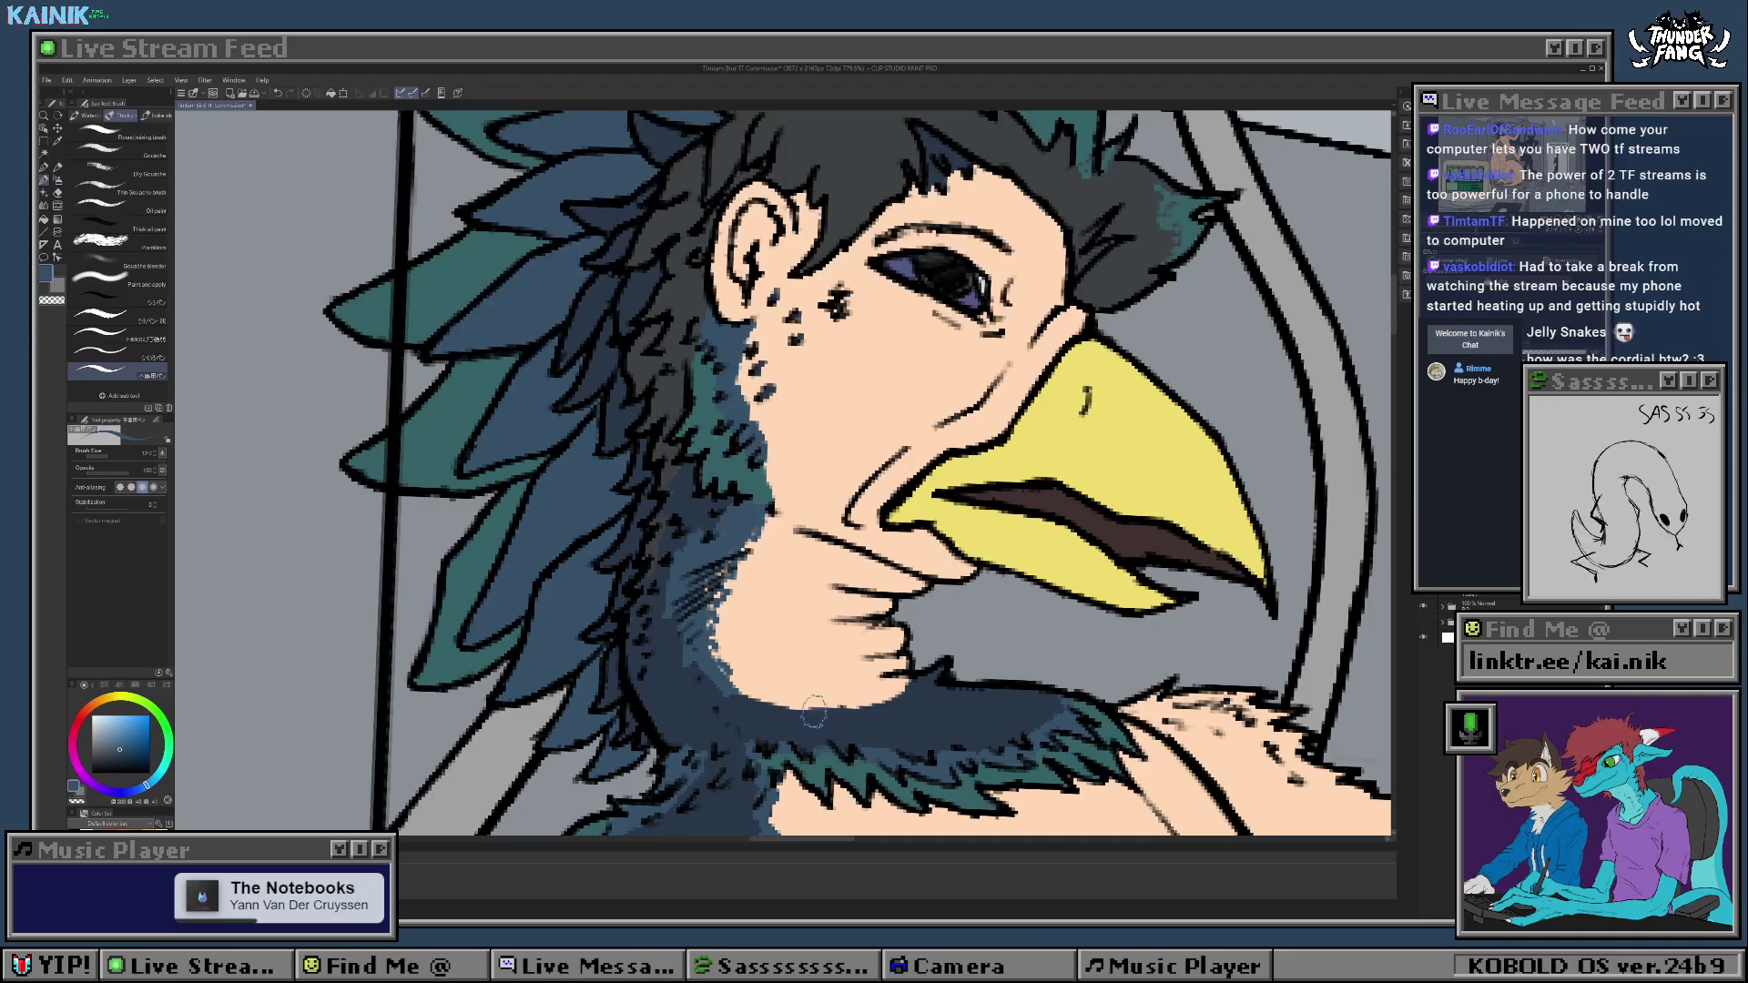
Step: Add sampled teal and dark blue to the small feathers behind and below the ear
{"action": "mouse_move", "coordinate": [833, 244]}
{"action": "left_mouse_down"}
{"action": "mouse_move", "coordinate": [792, 389]}
{"action": "mouse_move", "coordinate": [751, 453]}
{"action": "mouse_move", "coordinate": [730, 426]}
{"action": "mouse_move", "coordinate": [731, 524]}
{"action": "mouse_move", "coordinate": [747, 423]}
{"action": "left_mouse_up"}
{"action": "key", "text": "ctrl+z"}
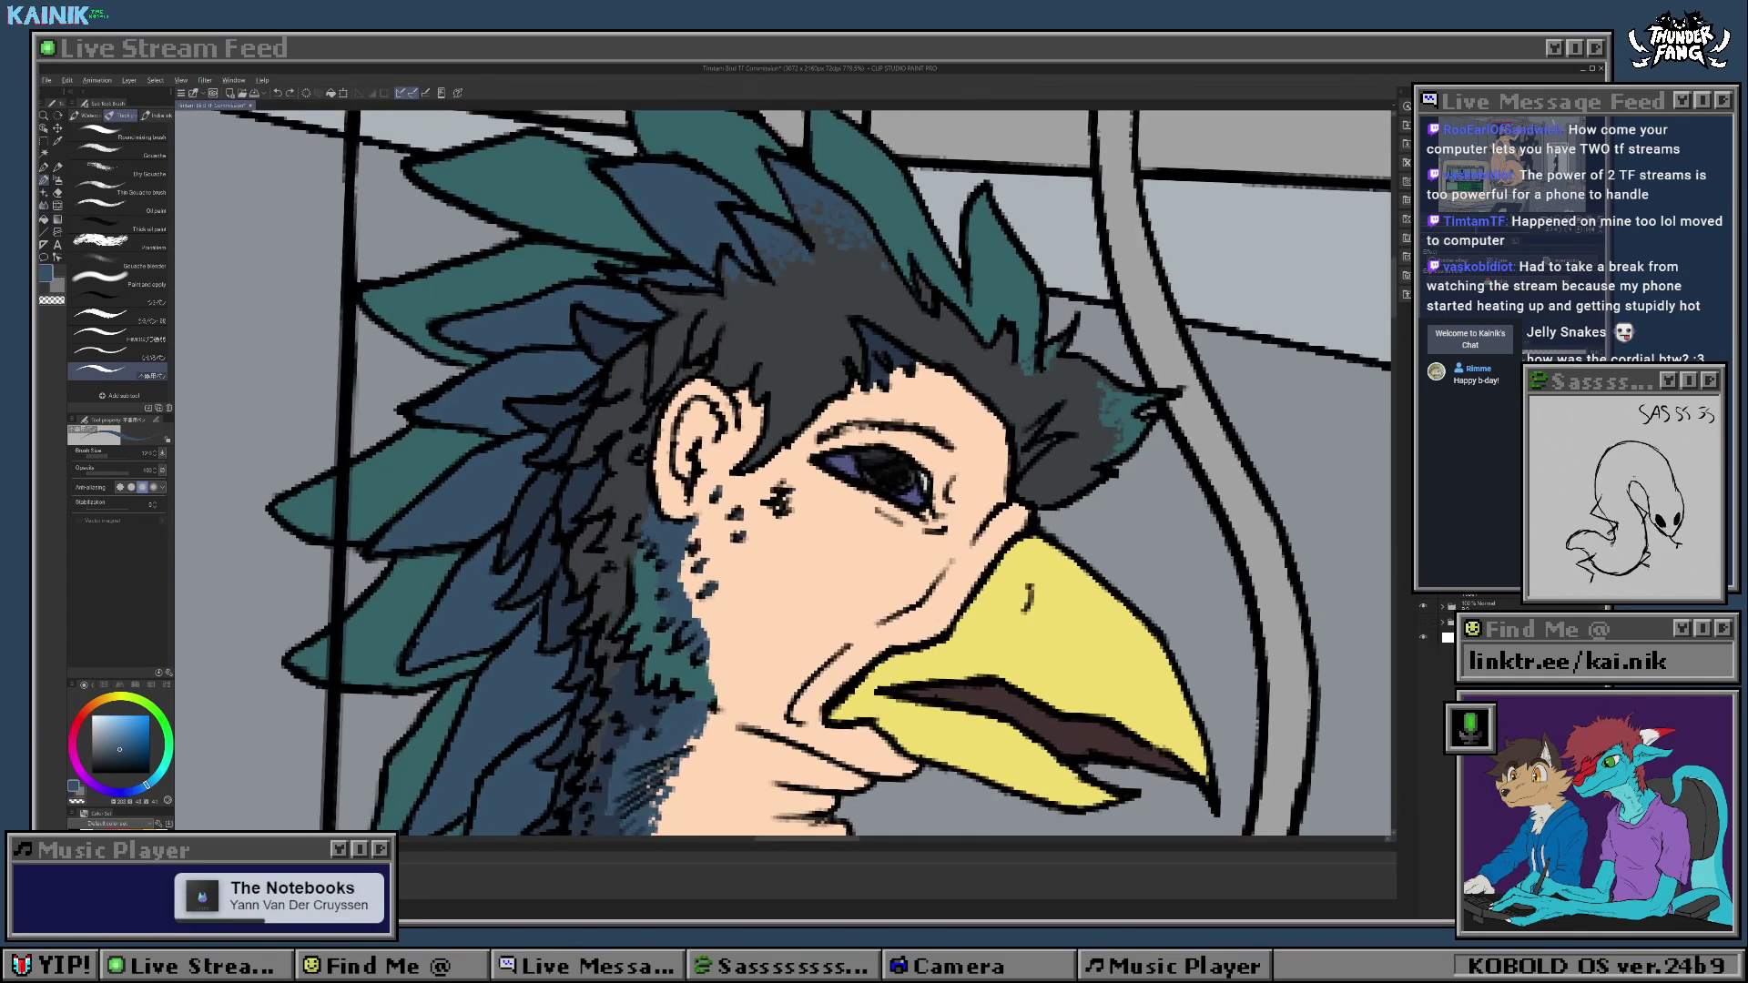
{"action": "left_click", "coordinate": [646, 608], "text": "alt"}
{"action": "left_click_drag", "start_coordinate": [586, 624], "coordinate": [593, 620]}
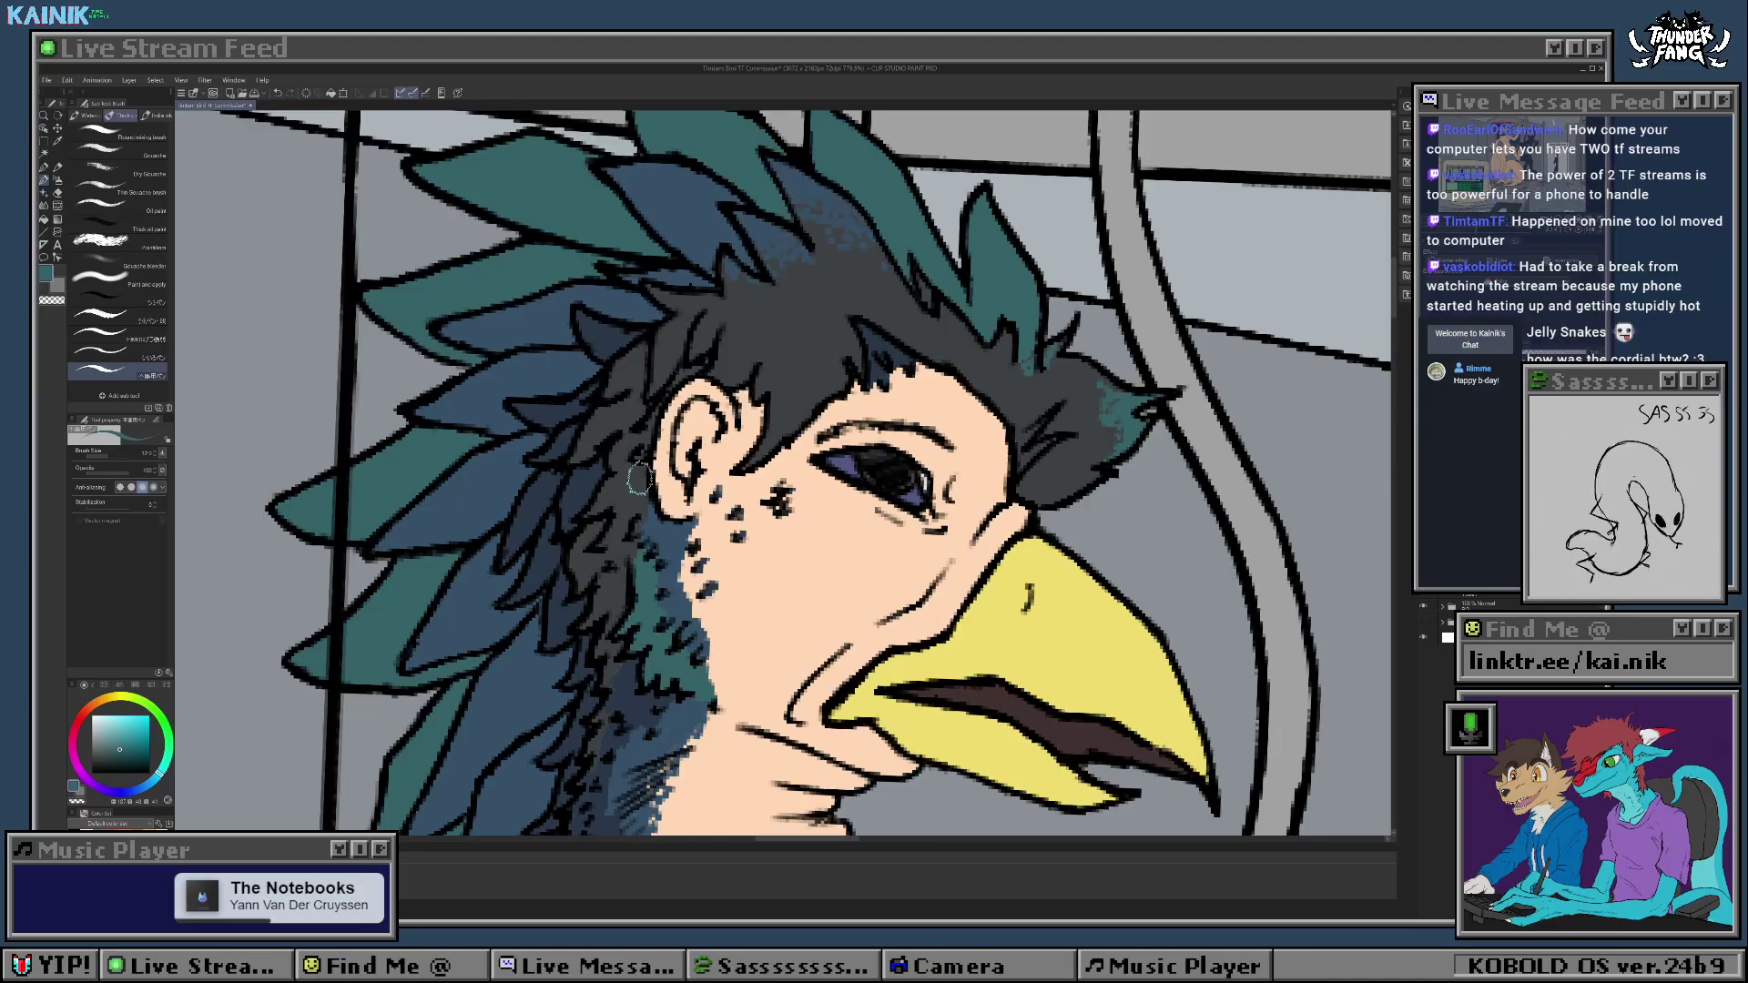
{"action": "scroll", "coordinate": [661, 450], "scroll_direction": "up", "scroll_amount": 1}
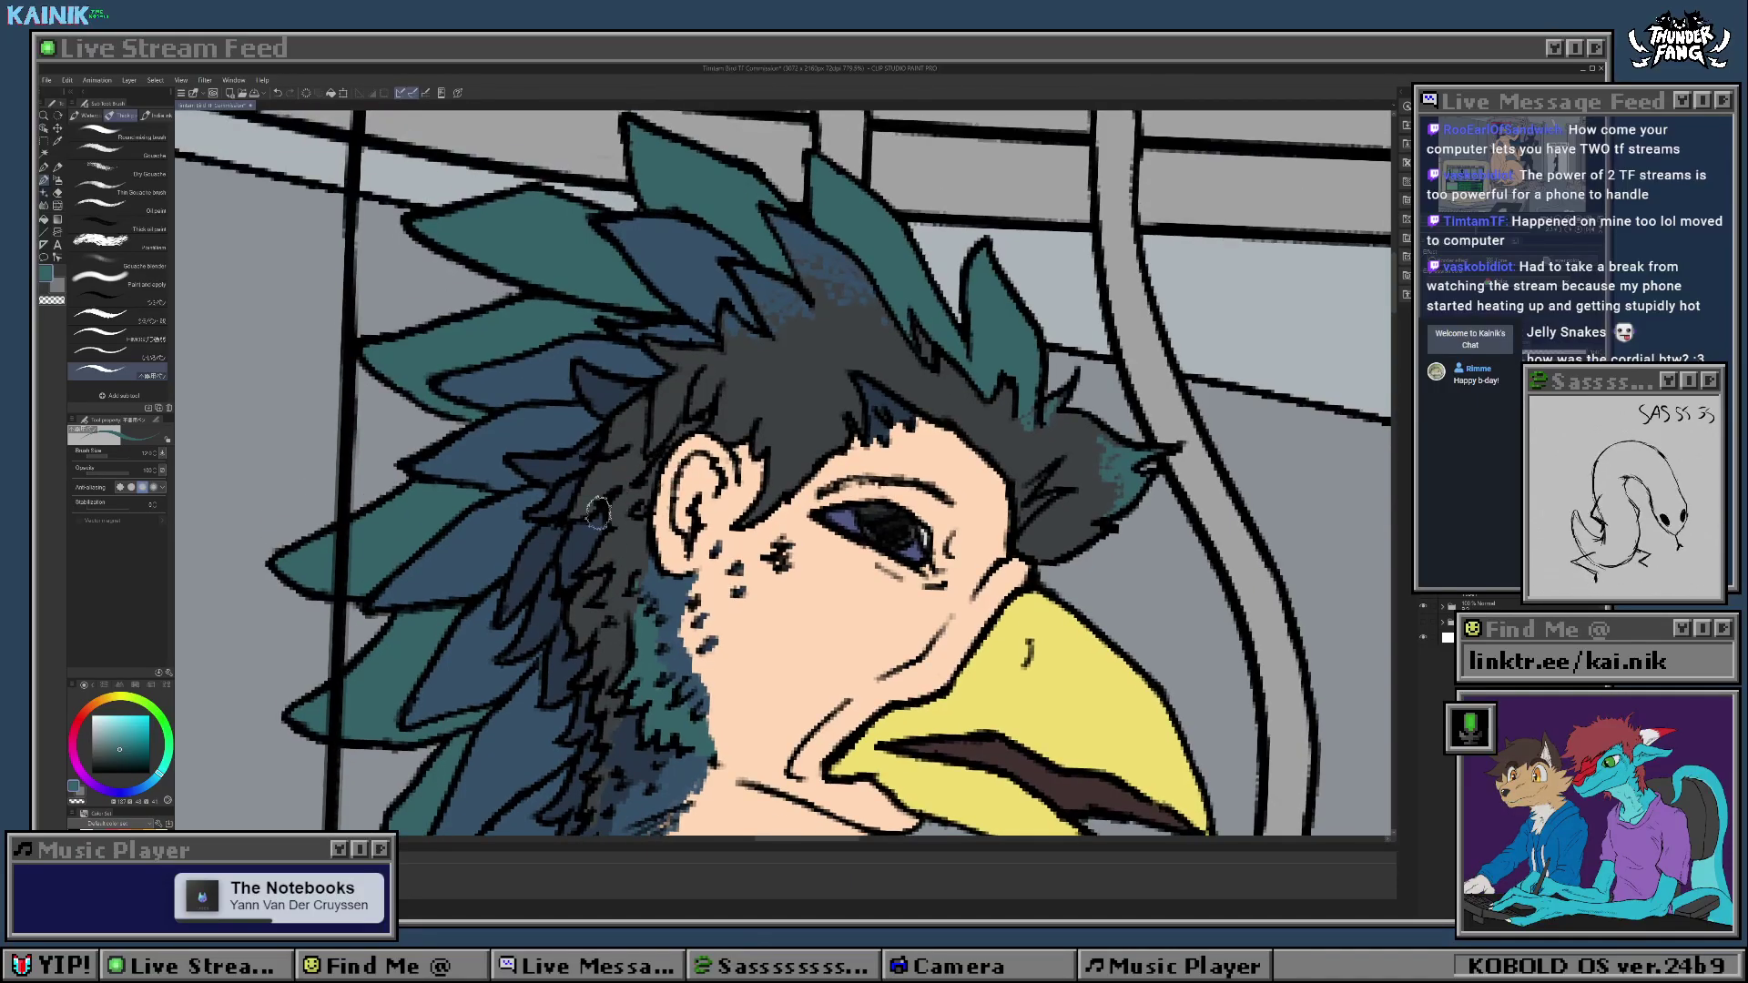
{"action": "left_click", "coordinate": [576, 546], "text": "alt"}
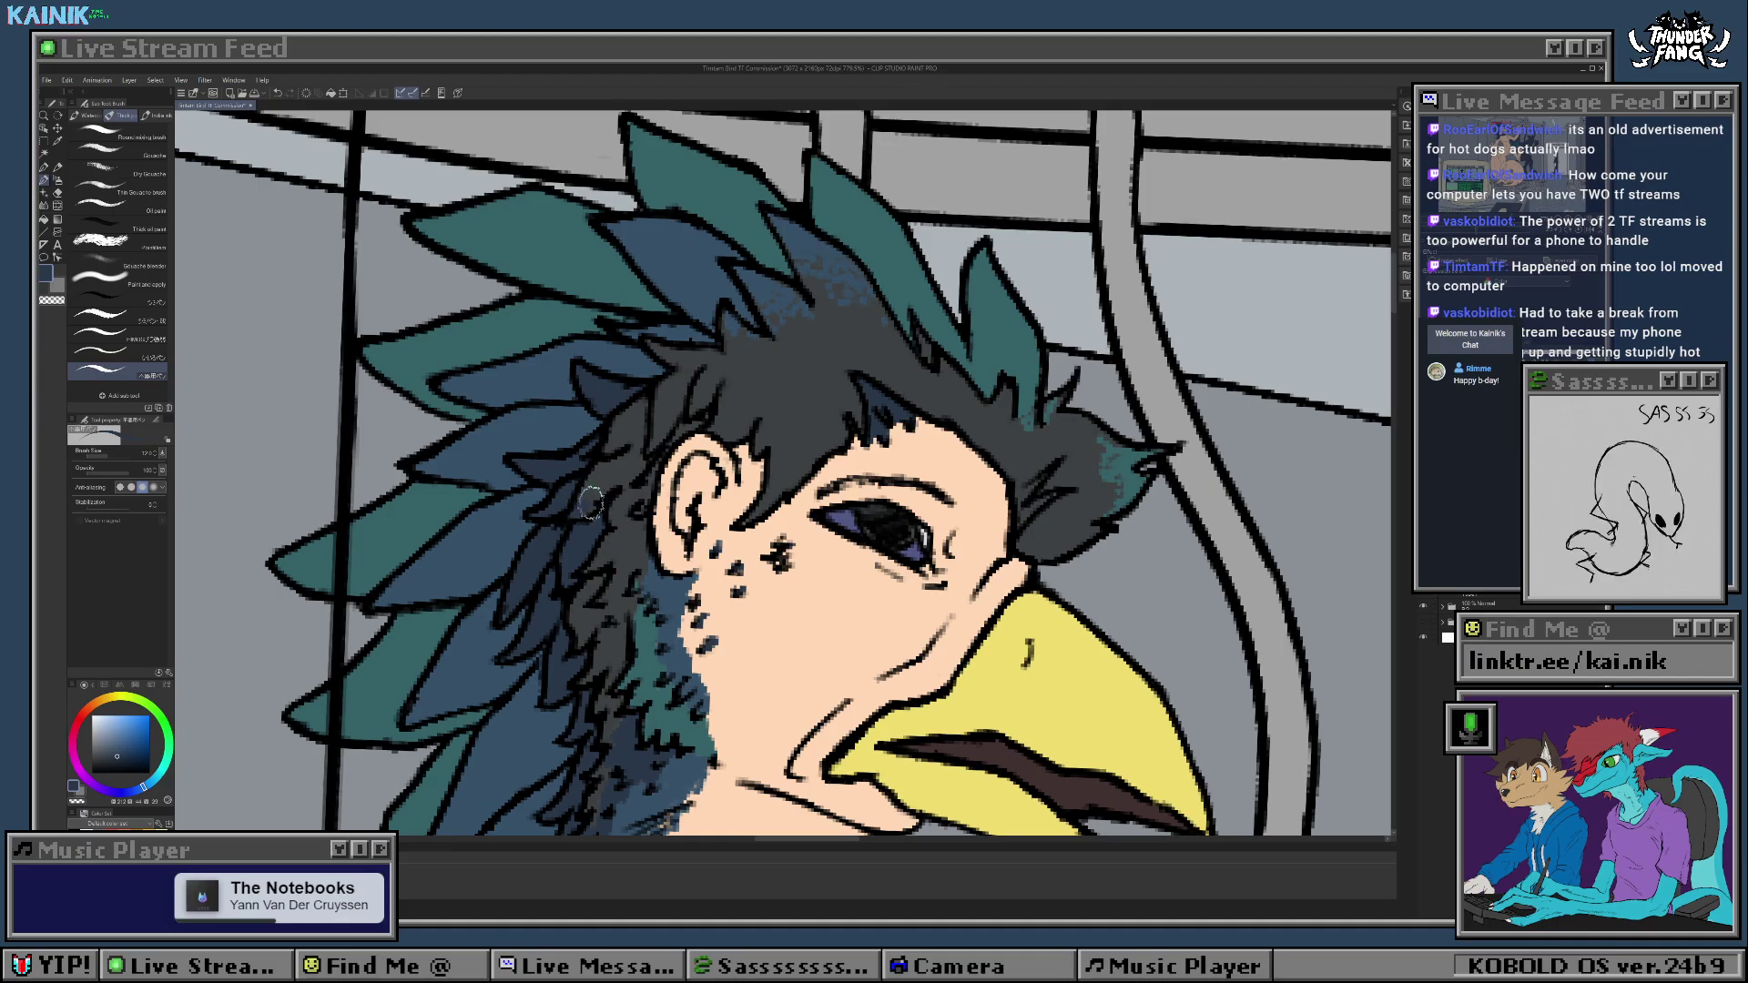
Step: Paint sampled blue at the bases of the crest feathers and dark blue on the hair feathers just above the ear
{"action": "scroll", "coordinate": [591, 501], "scroll_direction": "up", "scroll_amount": 2}
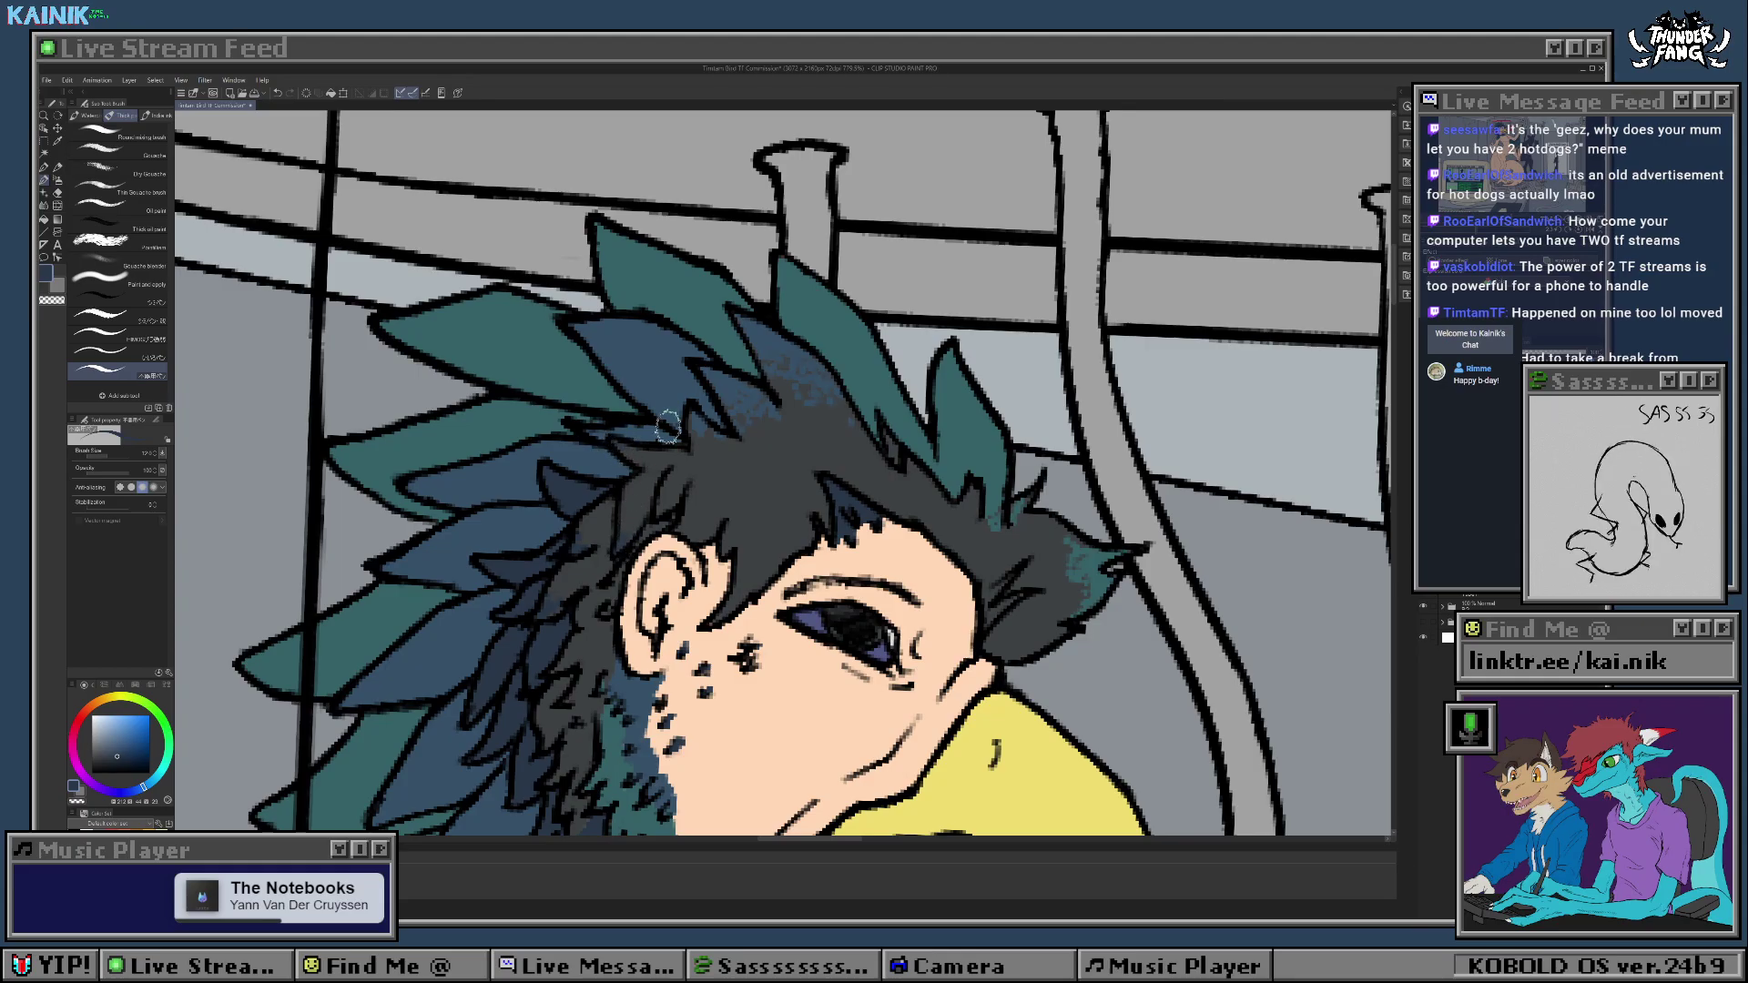
{"action": "left_click", "coordinate": [730, 382], "text": "alt"}
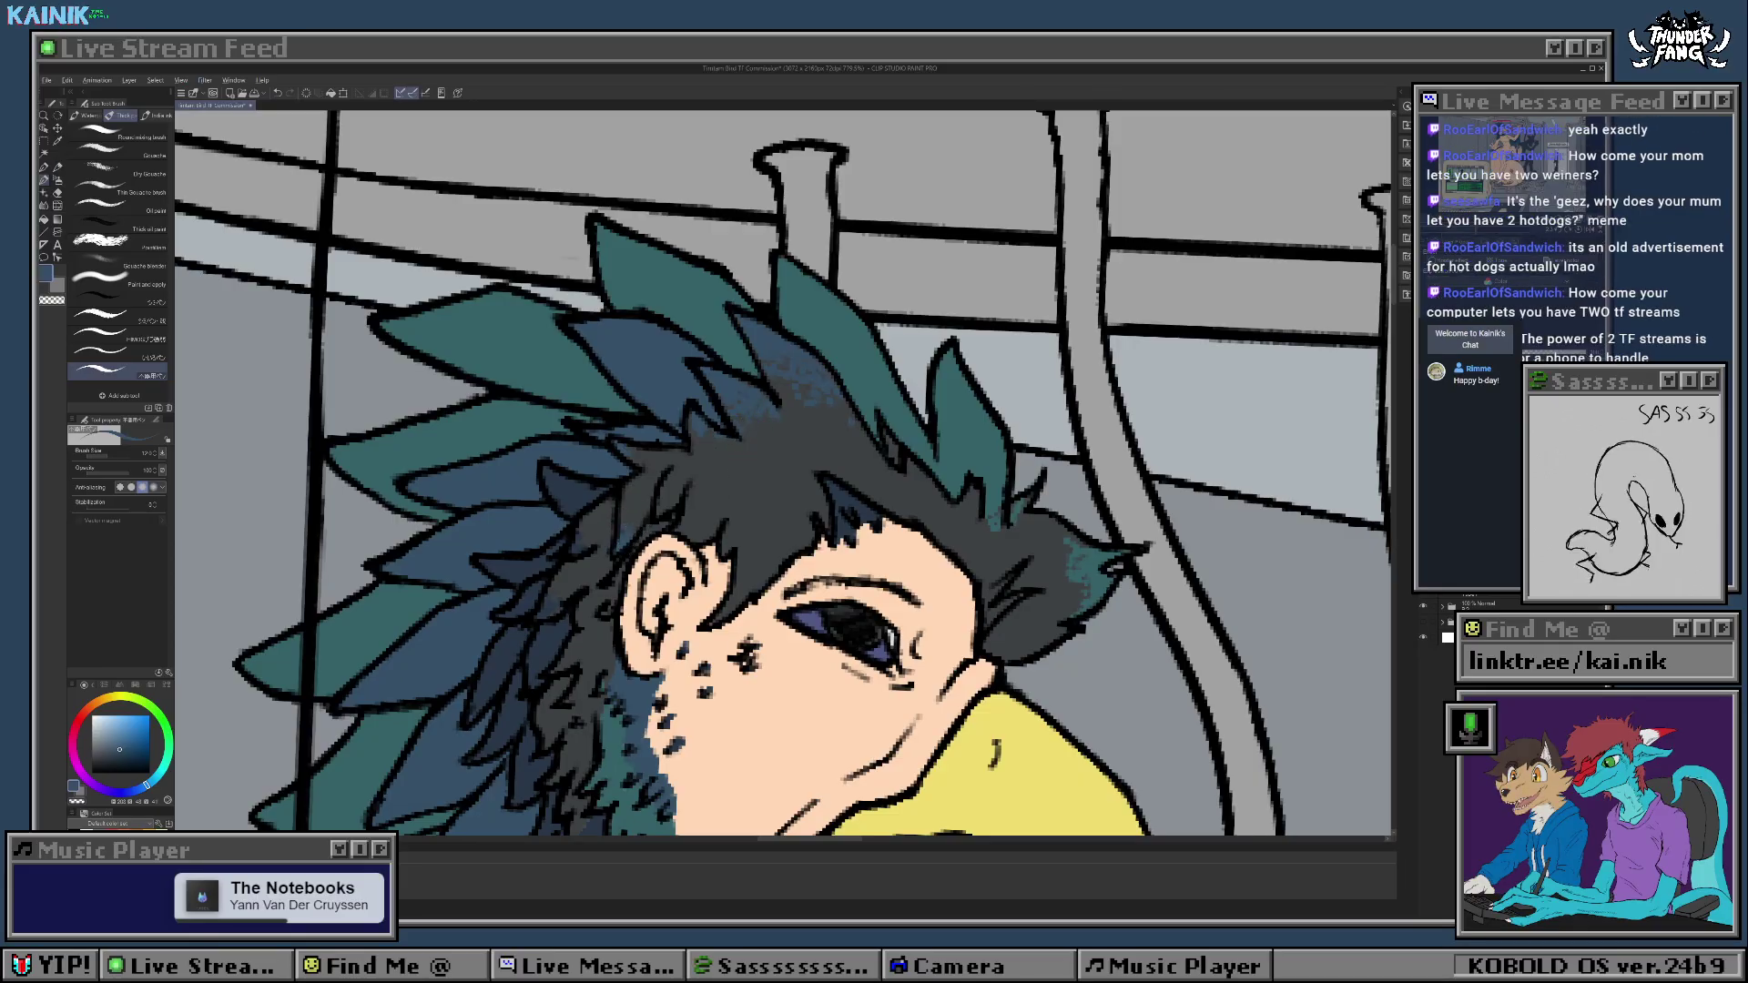
{"action": "left_click", "coordinate": [621, 540], "text": "alt"}
{"action": "left_click_drag", "start_coordinate": [620, 540], "coordinate": [629, 517]}
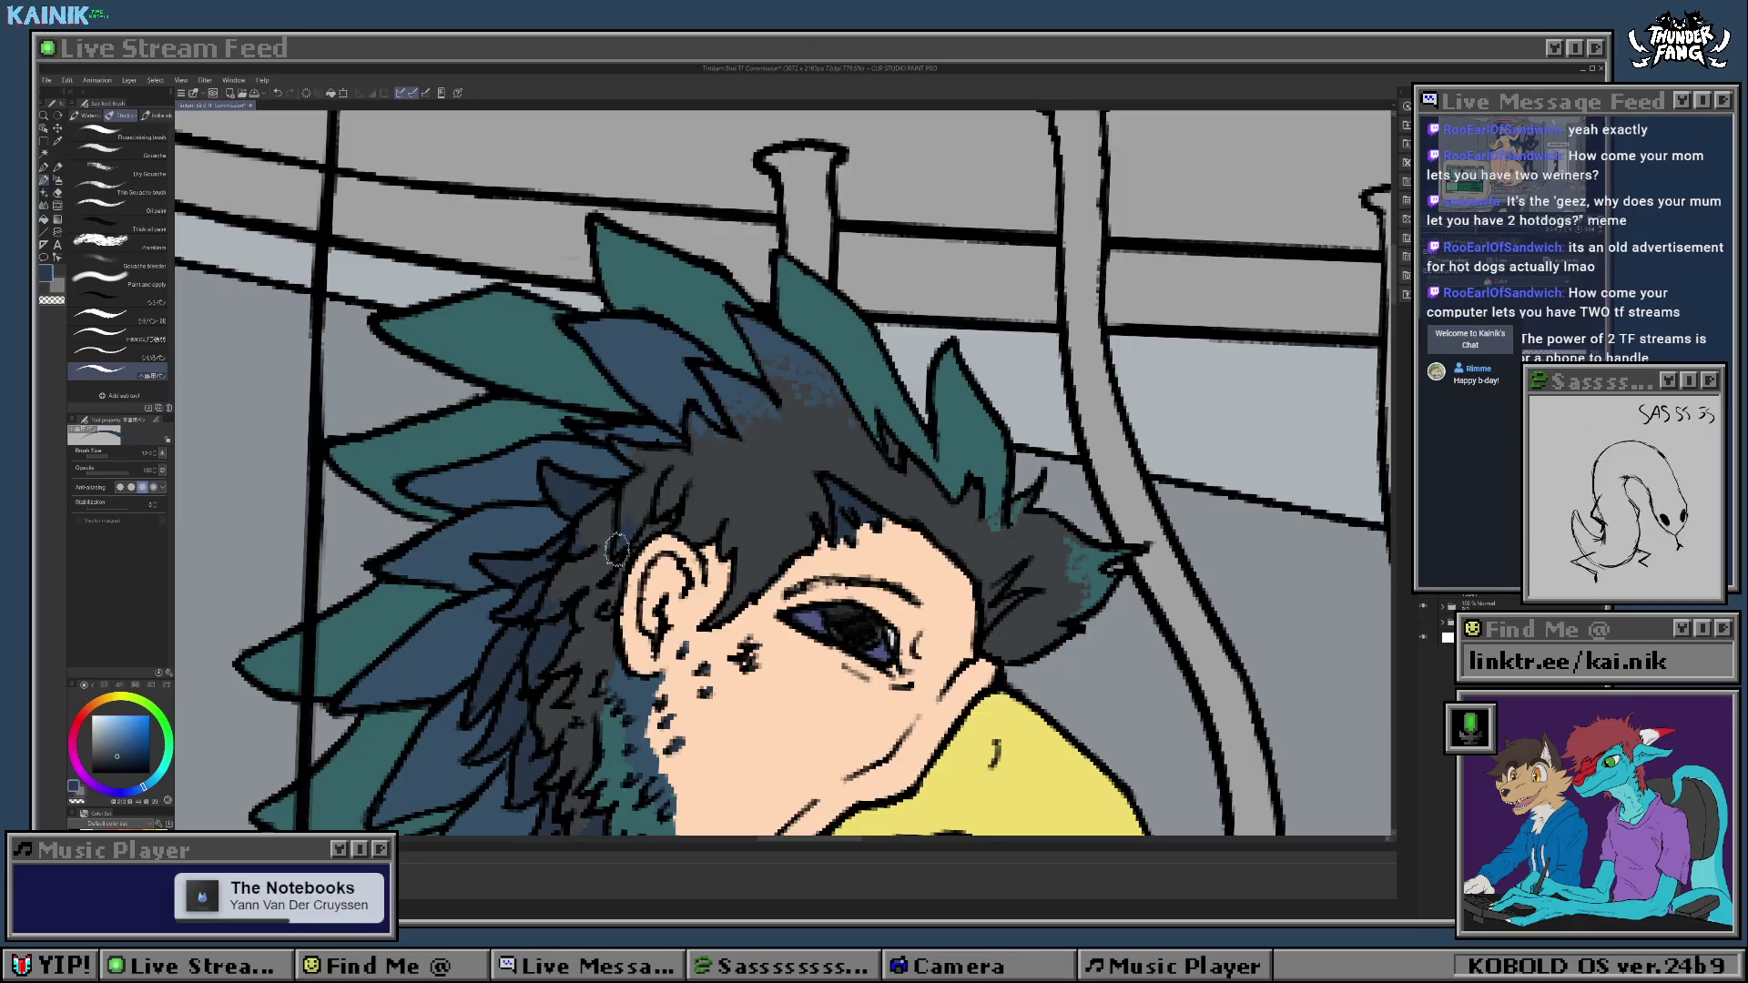
{"action": "mouse_move", "coordinate": [739, 618]}
{"action": "left_mouse_down"}
{"action": "mouse_move", "coordinate": [702, 554]}
{"action": "mouse_move", "coordinate": [681, 553]}
{"action": "mouse_move", "coordinate": [693, 539]}
{"action": "left_mouse_up"}
{"action": "left_click_drag", "start_coordinate": [848, 368], "coordinate": [753, 428]}
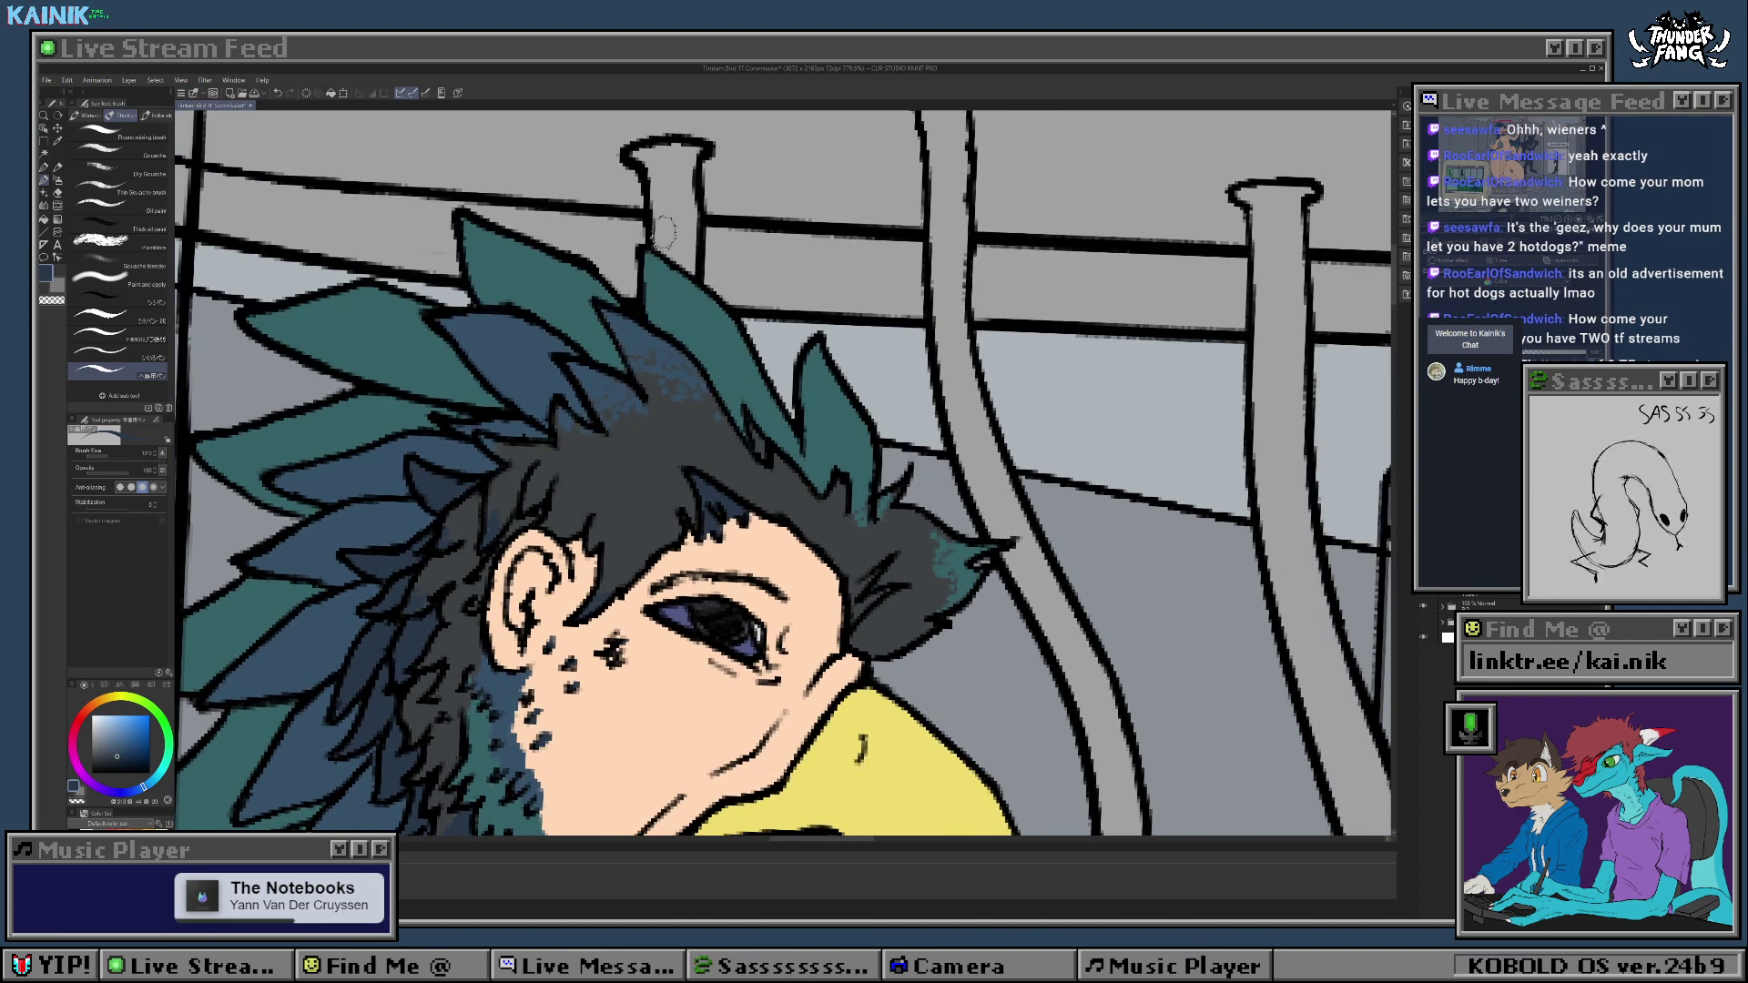
Step: Add teal sampled from the crest to the hair around the foremost crest feather and the front tuft
{"action": "left_click", "coordinate": [697, 313], "text": "alt"}
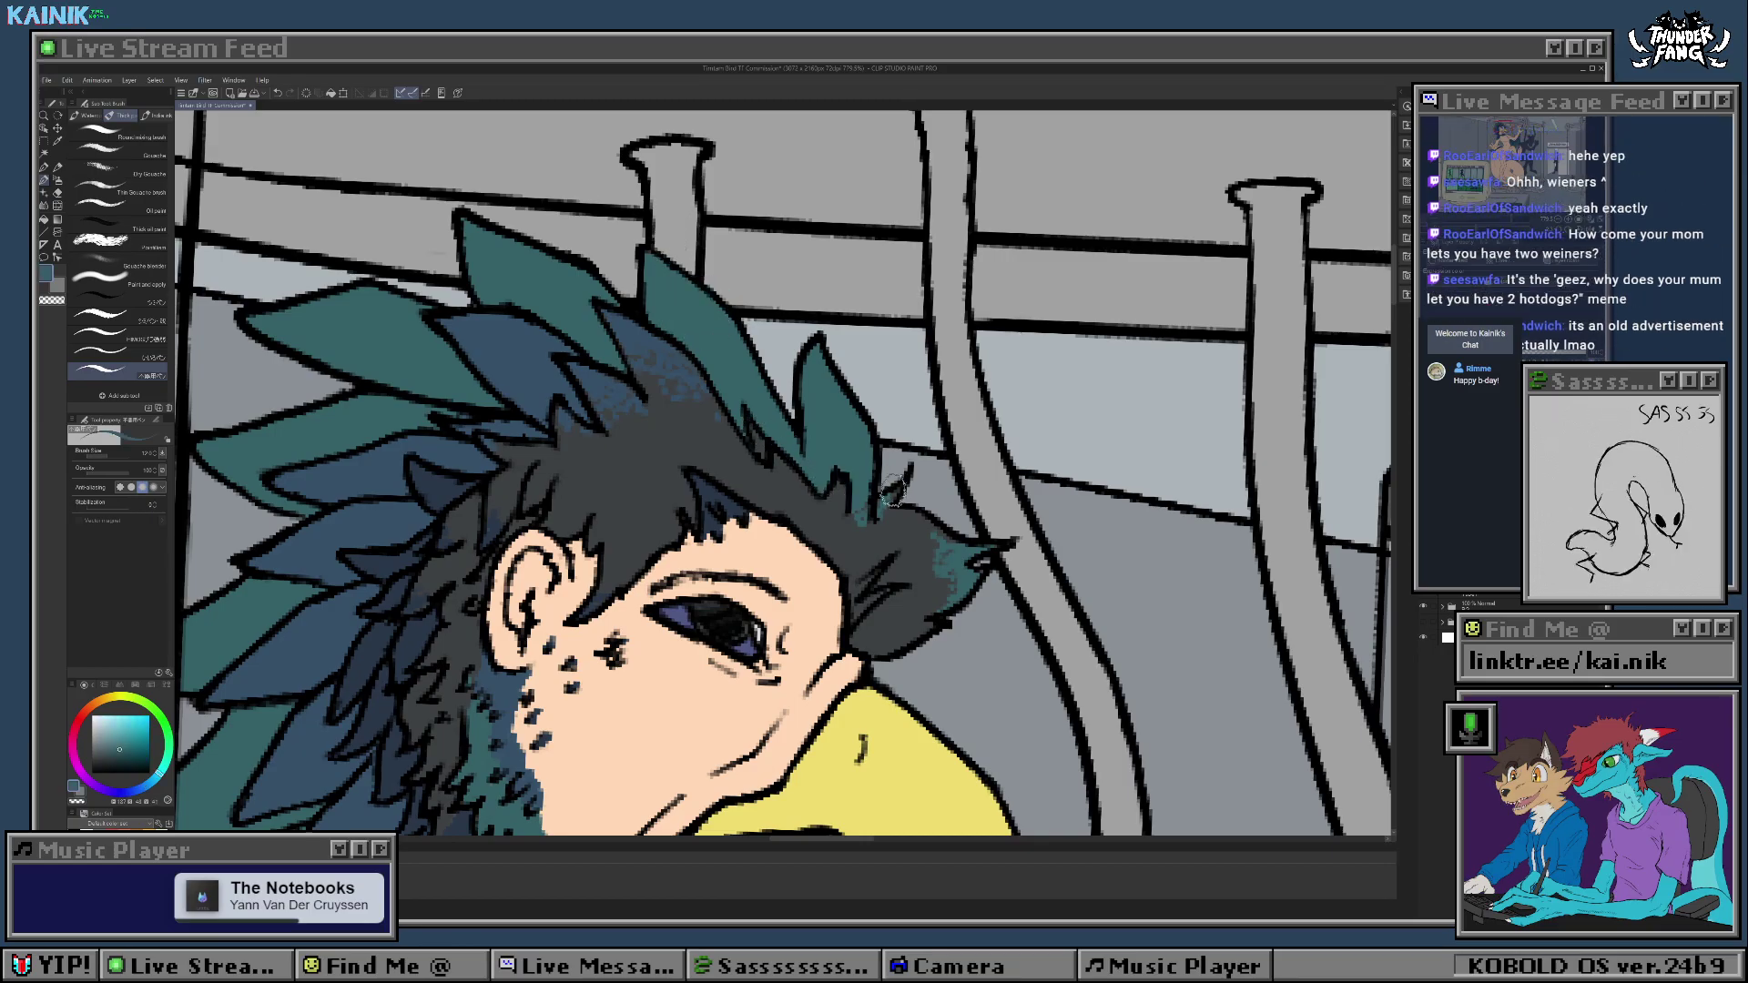
{"action": "left_click_drag", "start_coordinate": [892, 488], "coordinate": [956, 322]}
{"action": "mouse_move", "coordinate": [986, 472]}
{"action": "left_mouse_down"}
{"action": "mouse_move", "coordinate": [1021, 399]}
{"action": "mouse_move", "coordinate": [1006, 444]}
{"action": "left_mouse_up"}
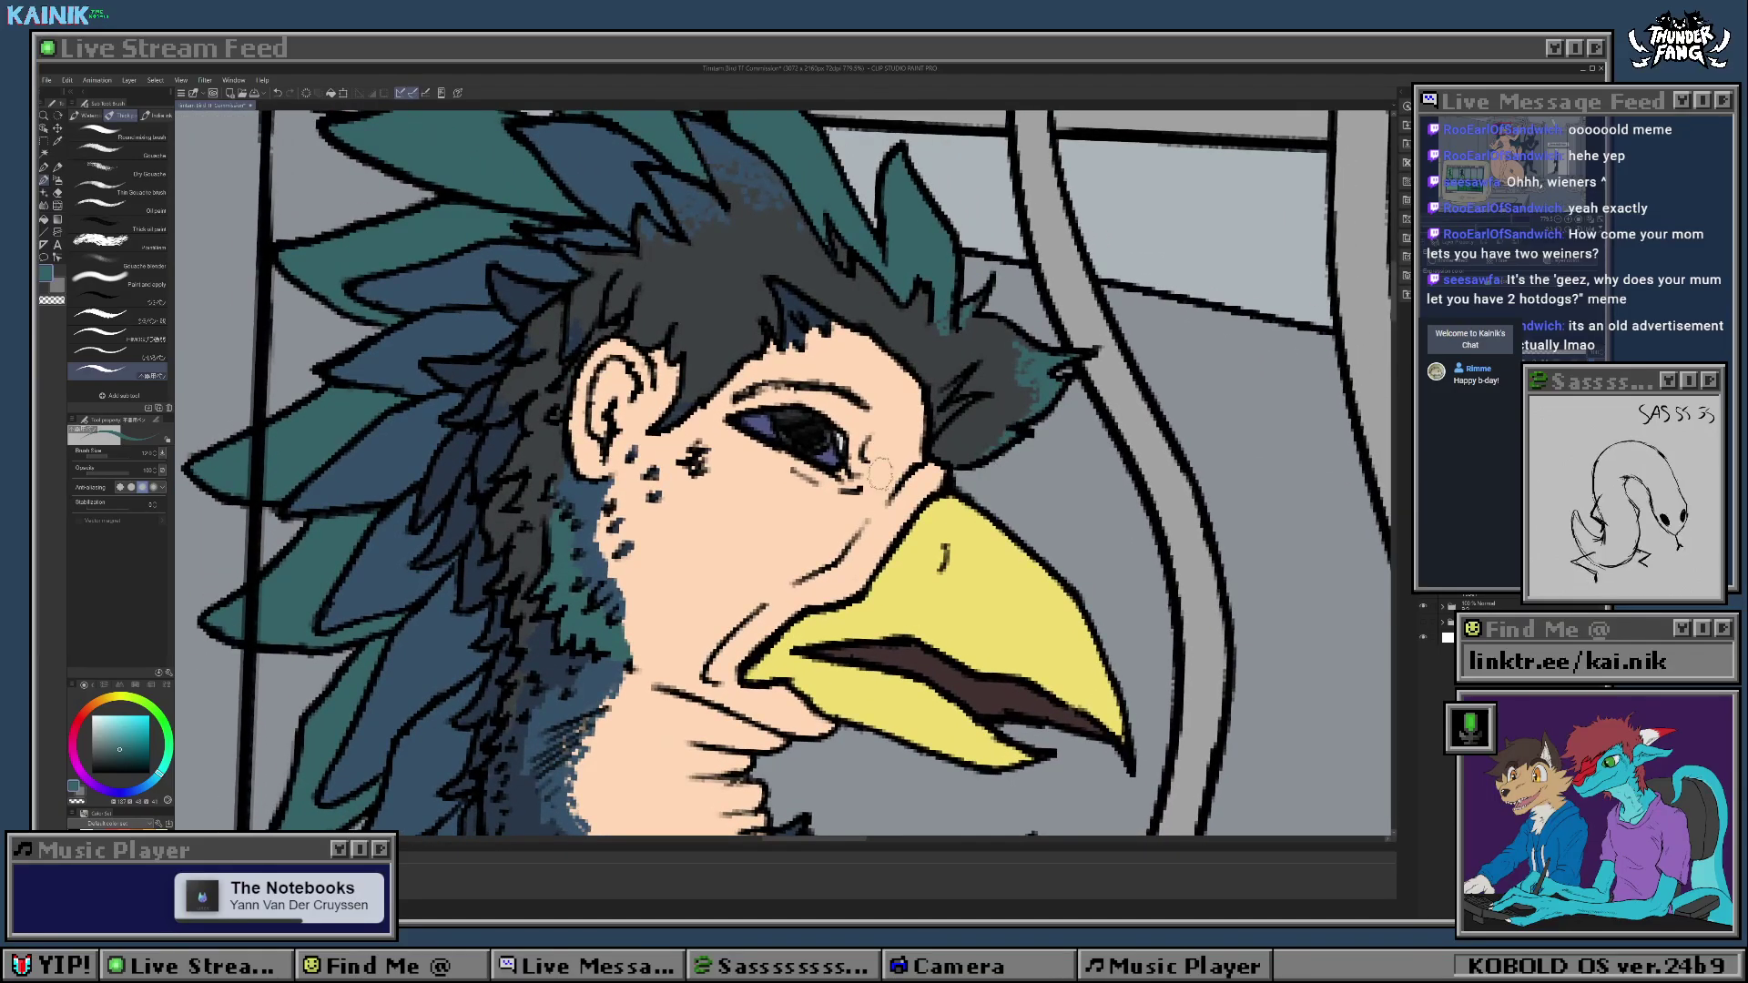
Step: Build up the blue edge between the neck feathers and the throat skin with sampled blue tones
{"action": "scroll", "coordinate": [696, 456], "scroll_direction": "down", "scroll_amount": 6}
{"action": "scroll", "coordinate": [637, 410], "scroll_direction": "down", "scroll_amount": 4}
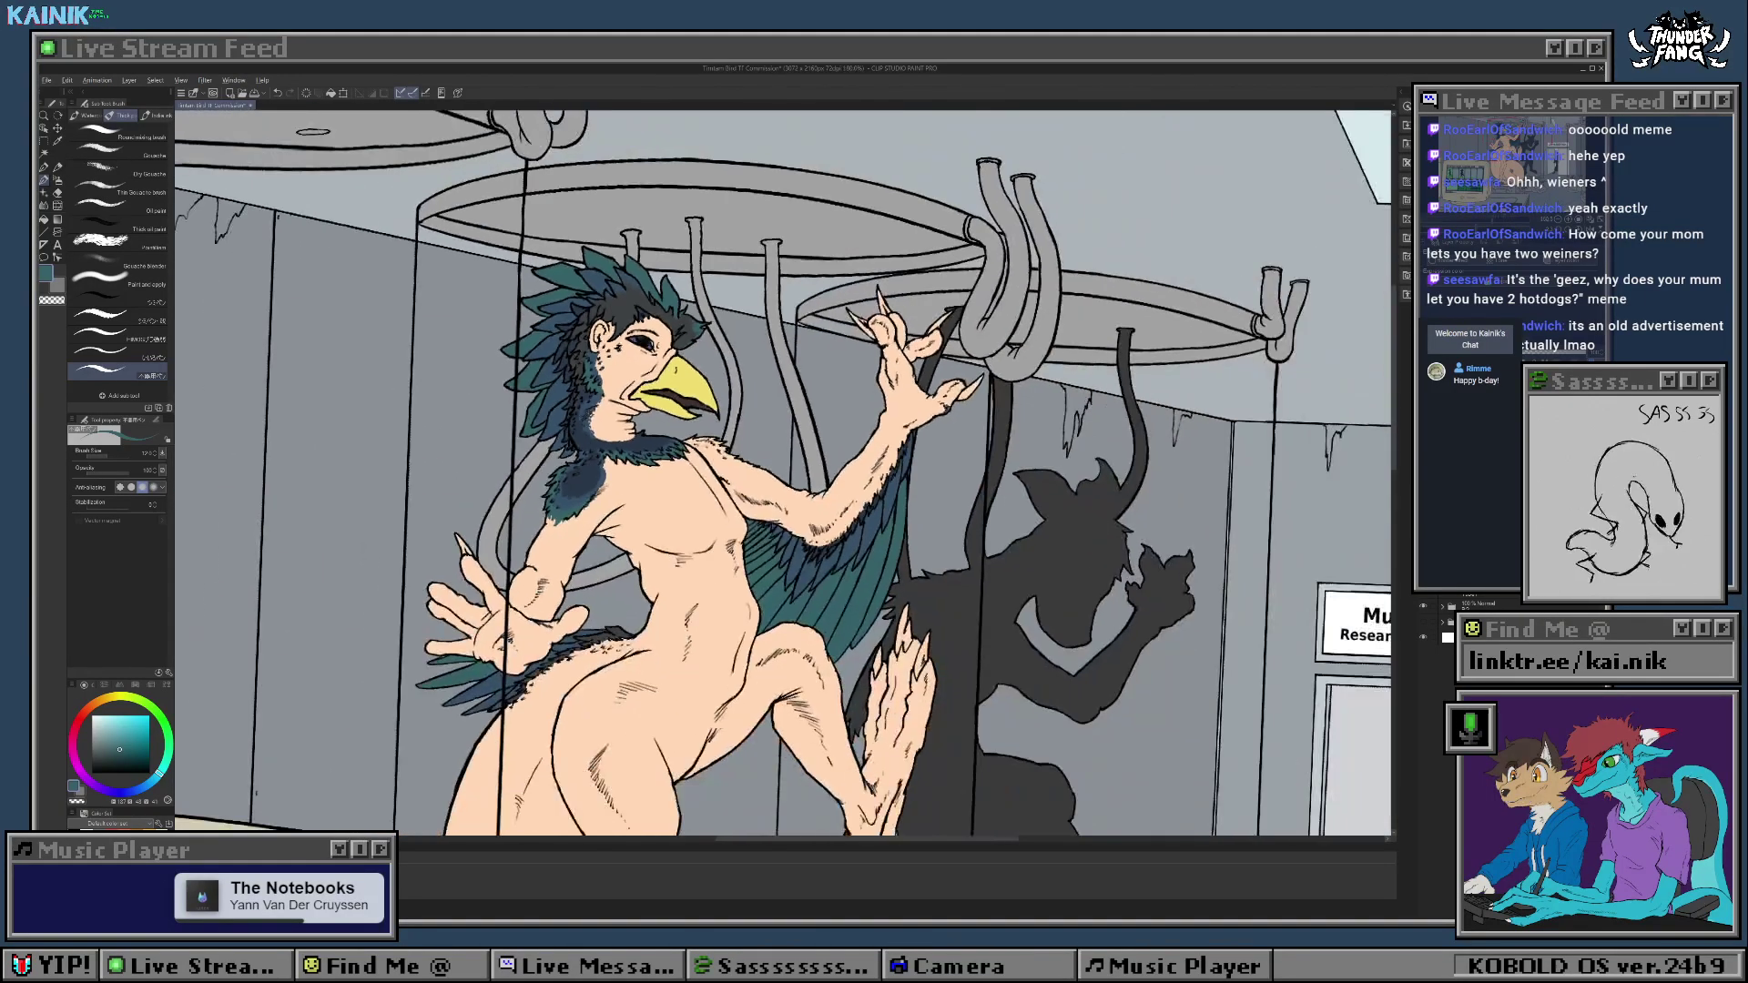
{"action": "scroll", "coordinate": [620, 428], "scroll_direction": "up", "scroll_amount": 6}
{"action": "scroll", "coordinate": [606, 378], "scroll_direction": "up", "scroll_amount": 2}
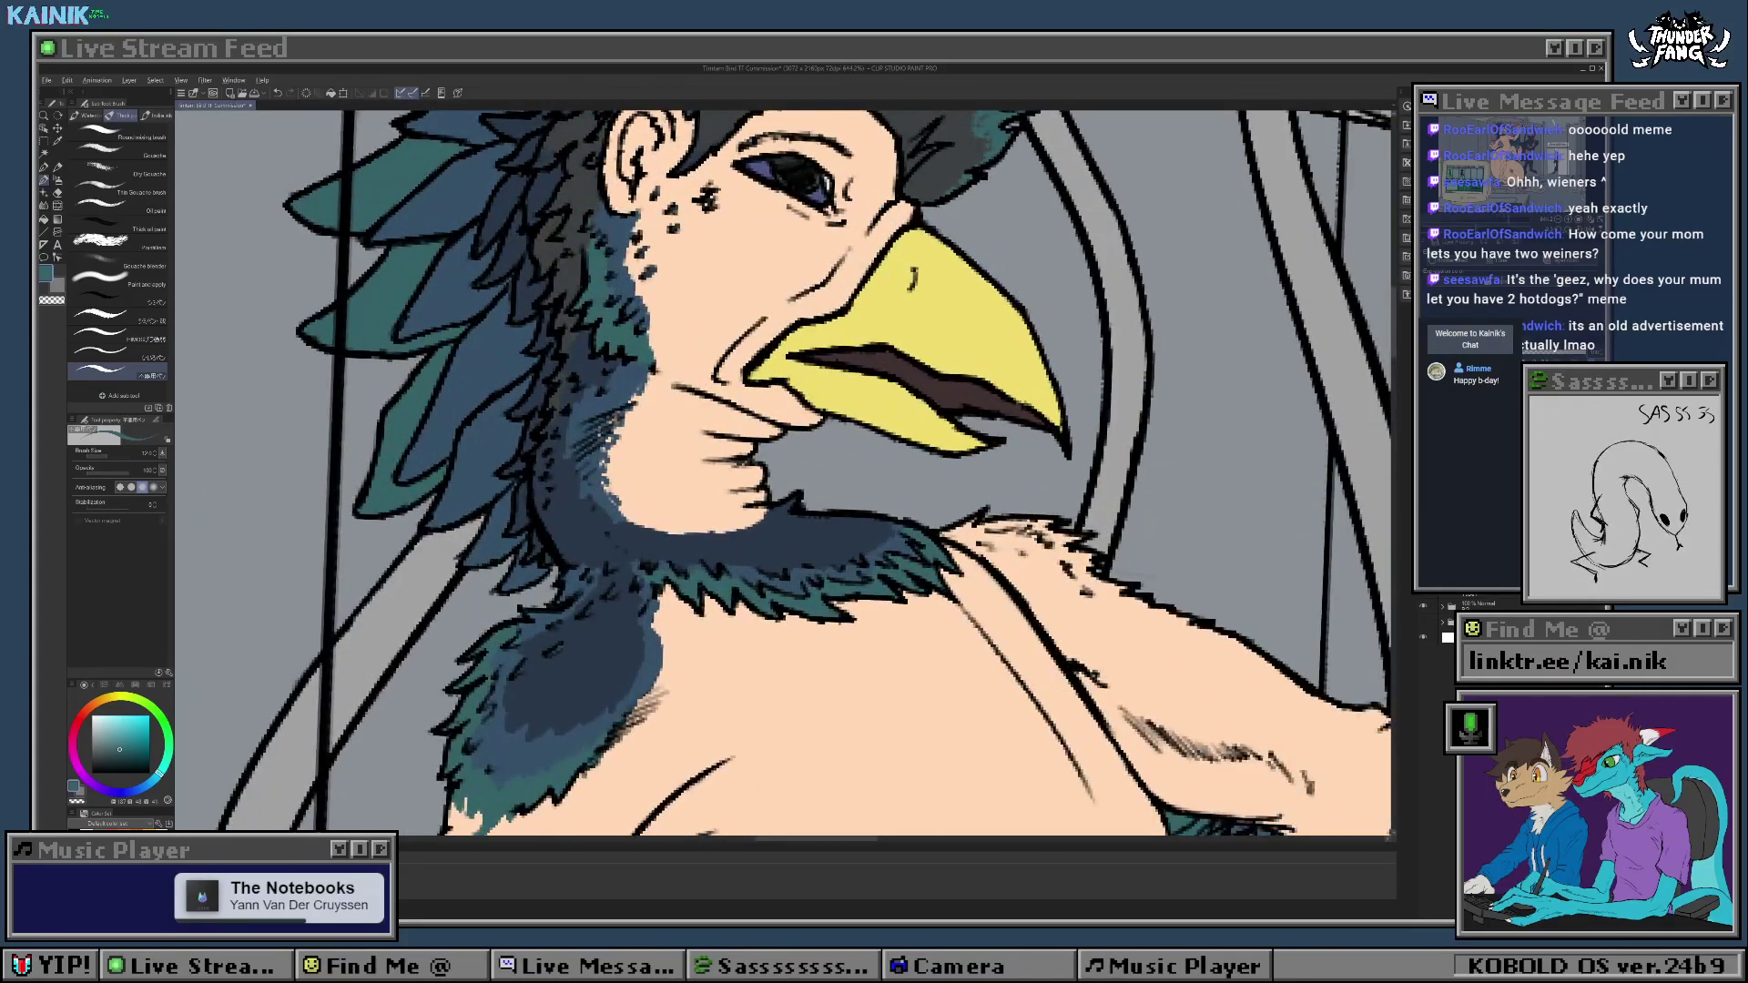
{"action": "left_click", "coordinate": [639, 378], "text": "alt"}
{"action": "mouse_move", "coordinate": [639, 383]}
{"action": "left_mouse_down"}
{"action": "mouse_move", "coordinate": [594, 443]}
{"action": "mouse_move", "coordinate": [582, 410]}
{"action": "mouse_move", "coordinate": [598, 405]}
{"action": "mouse_move", "coordinate": [598, 483]}
{"action": "mouse_move", "coordinate": [612, 419]}
{"action": "mouse_move", "coordinate": [658, 367]}
{"action": "mouse_move", "coordinate": [617, 436]}
{"action": "mouse_move", "coordinate": [656, 503]}
{"action": "left_mouse_up"}
{"action": "left_click", "coordinate": [689, 574], "text": "alt"}
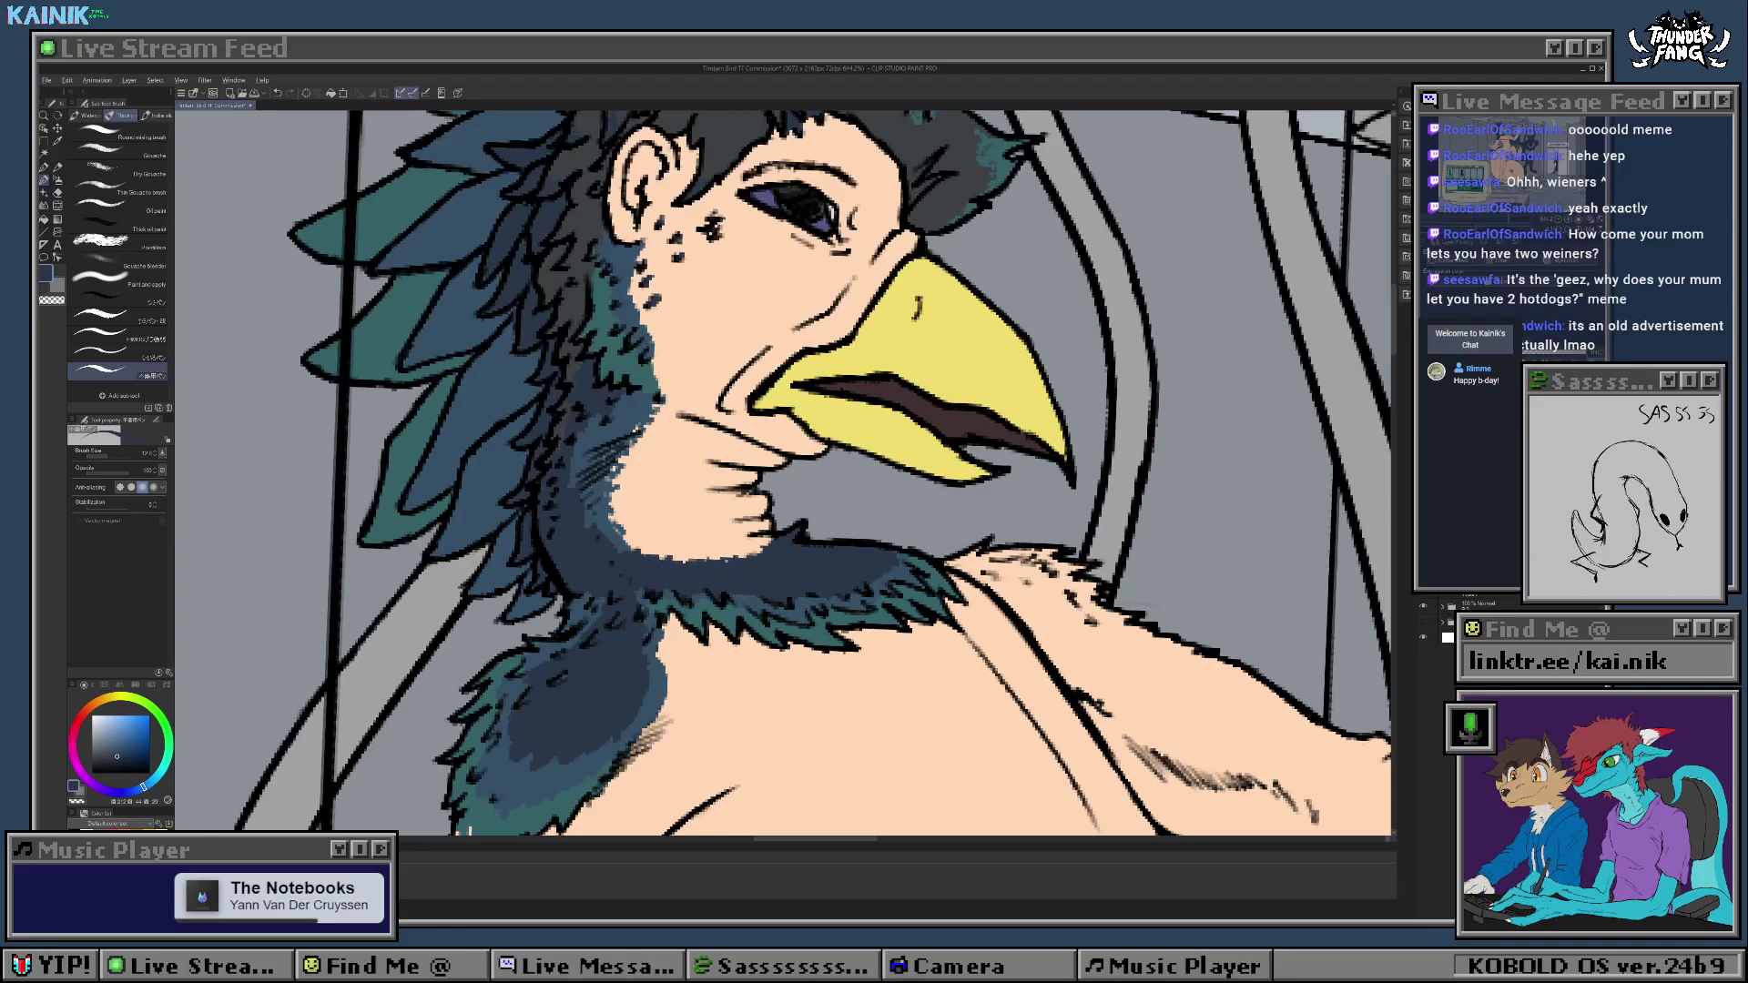
{"action": "left_click", "coordinate": [608, 521], "text": "alt"}
{"action": "left_click_drag", "start_coordinate": [604, 519], "coordinate": [619, 524]}
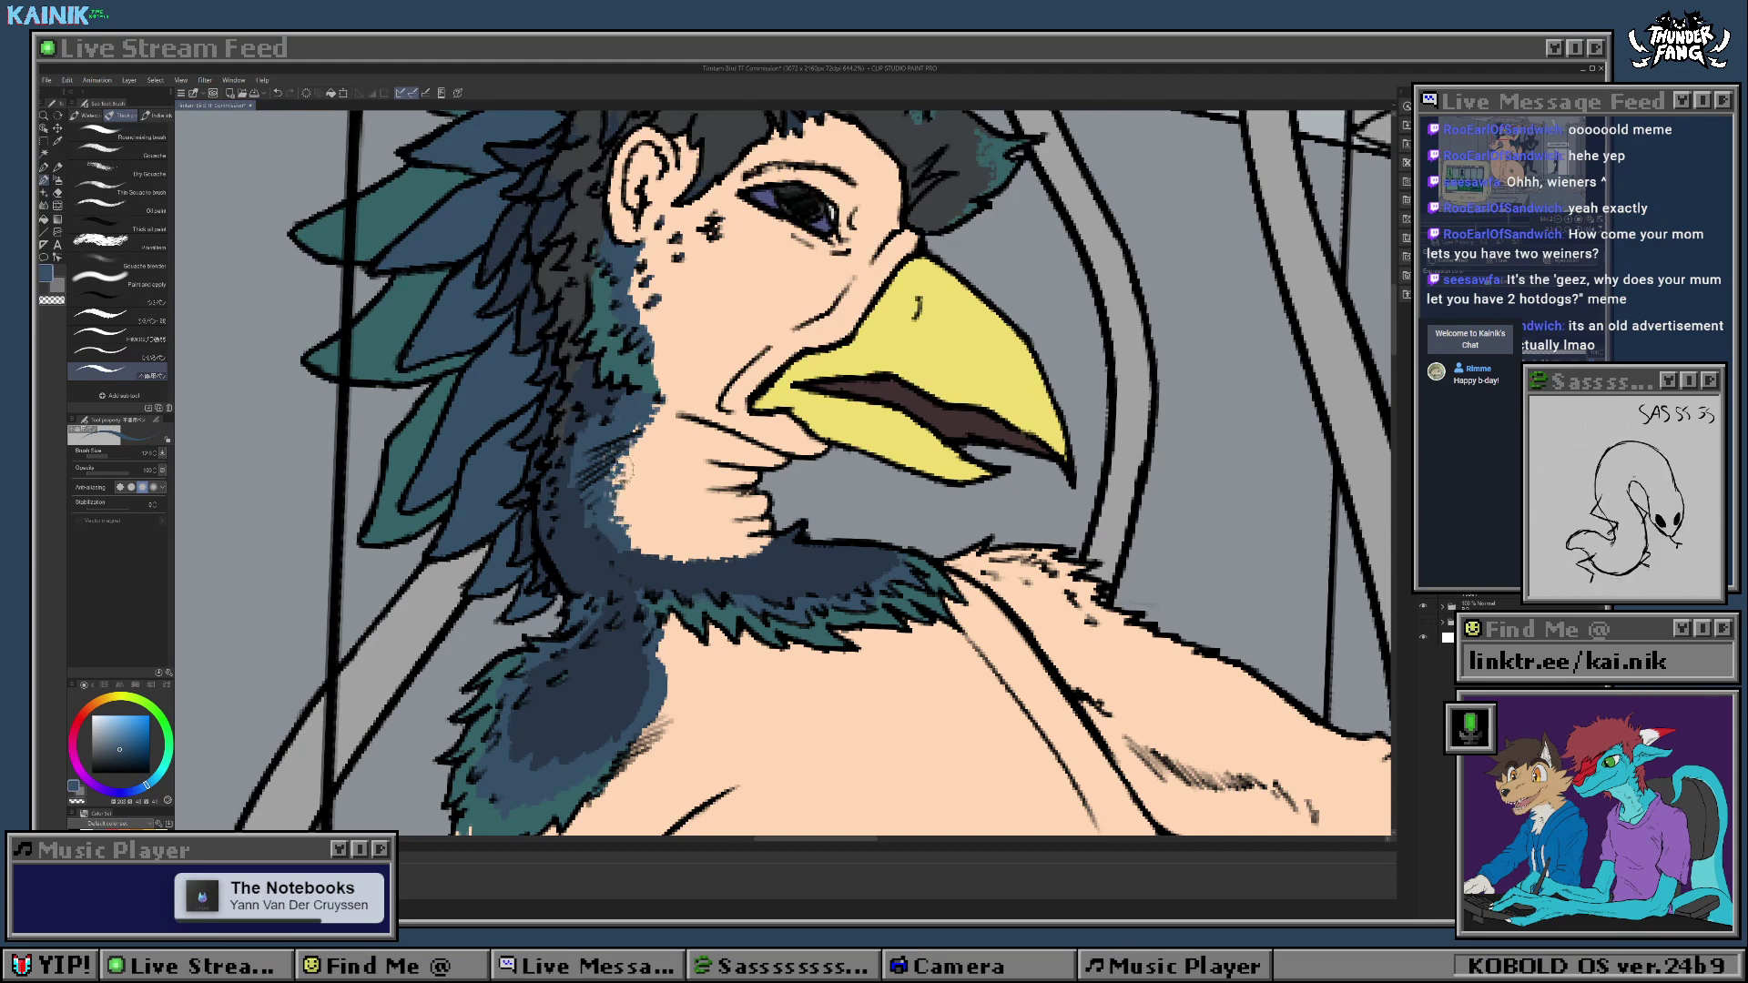
Step: Blend the feather edge at the base of the throat and side of the neck with sampled blue and dark blue
{"action": "left_click_drag", "start_coordinate": [691, 358], "coordinate": [675, 504]}
{"action": "left_click", "coordinate": [618, 694], "text": "alt"}
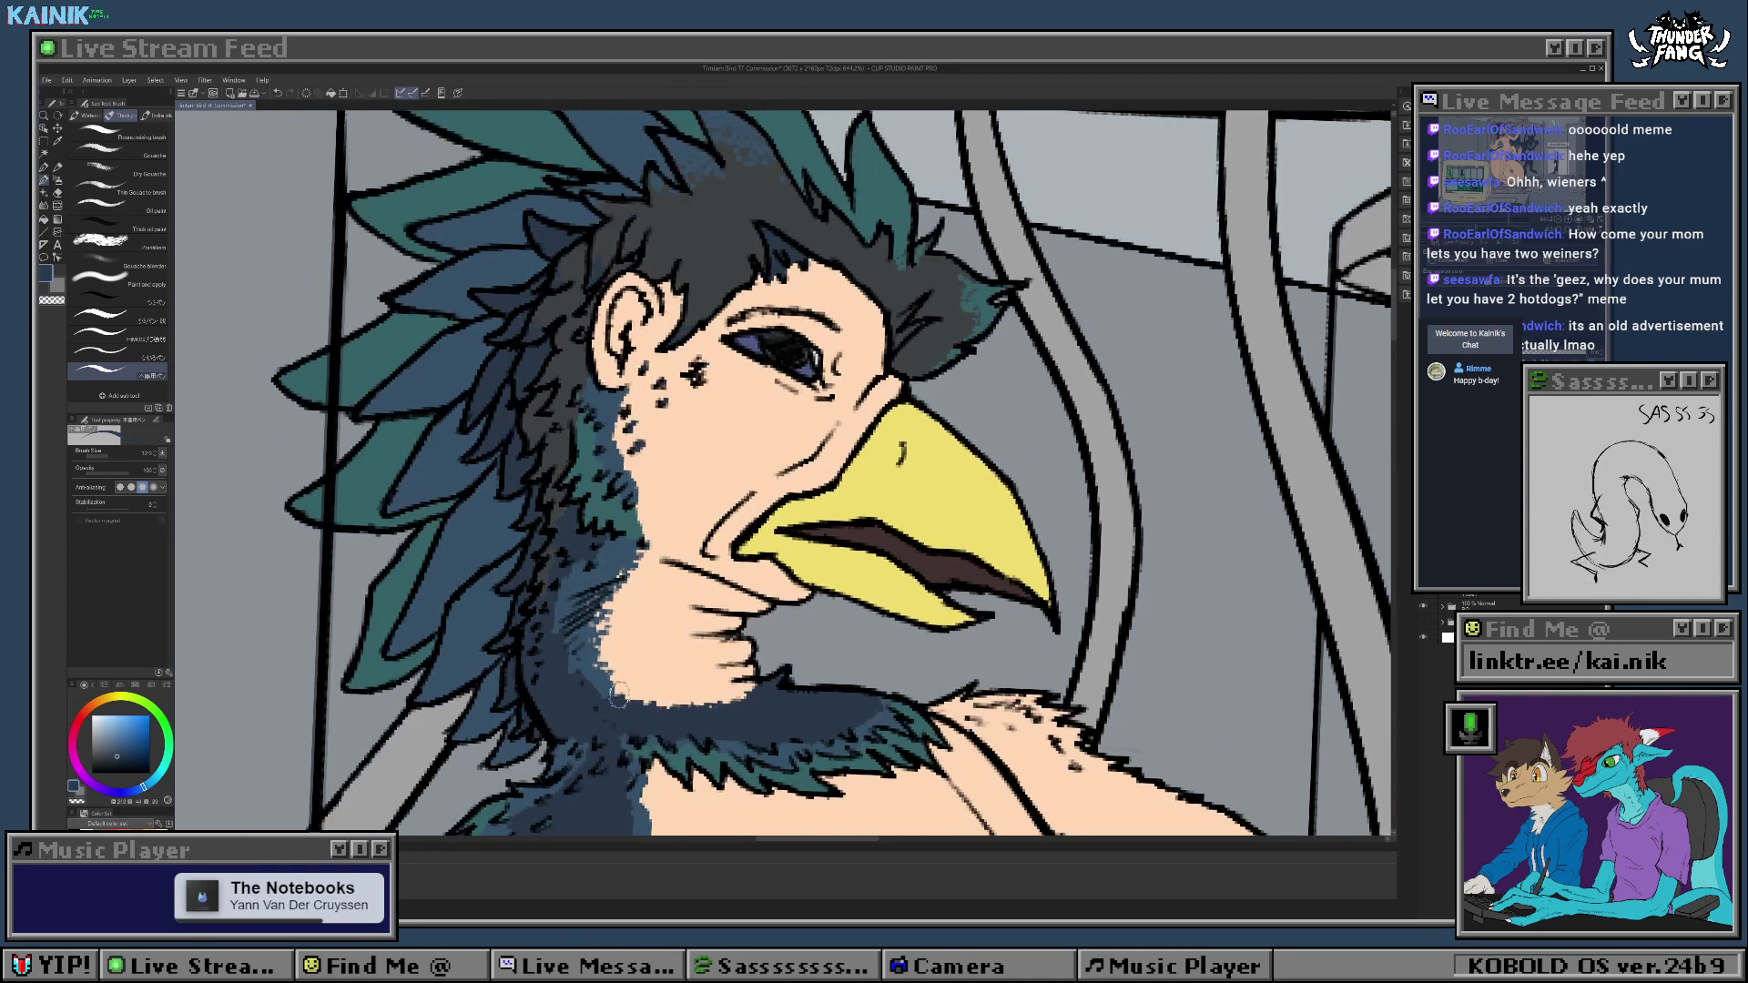
{"action": "left_click", "coordinate": [617, 695], "text": "alt"}
{"action": "left_click", "coordinate": [578, 553], "text": "alt"}
{"action": "scroll", "coordinate": [628, 574], "scroll_direction": "down", "scroll_amount": 12}
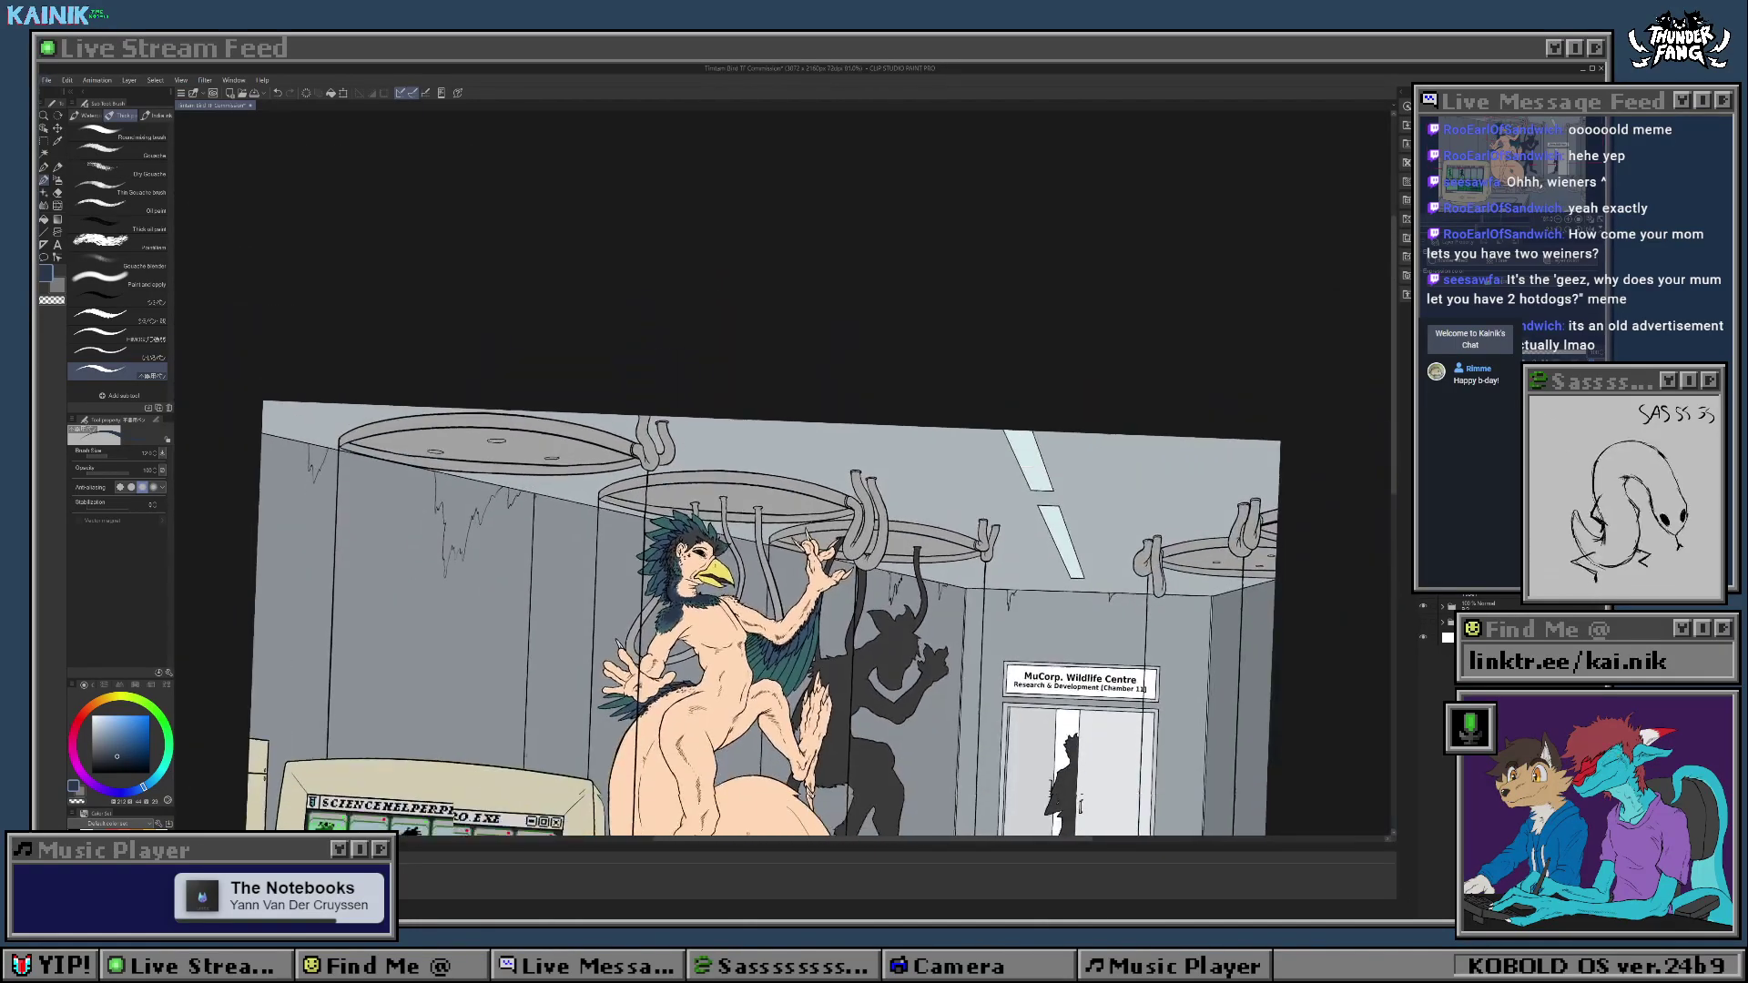
{"action": "left_click_drag", "start_coordinate": [628, 583], "coordinate": [646, 474]}
{"action": "scroll", "coordinate": [710, 455], "scroll_direction": "up", "scroll_amount": 5}
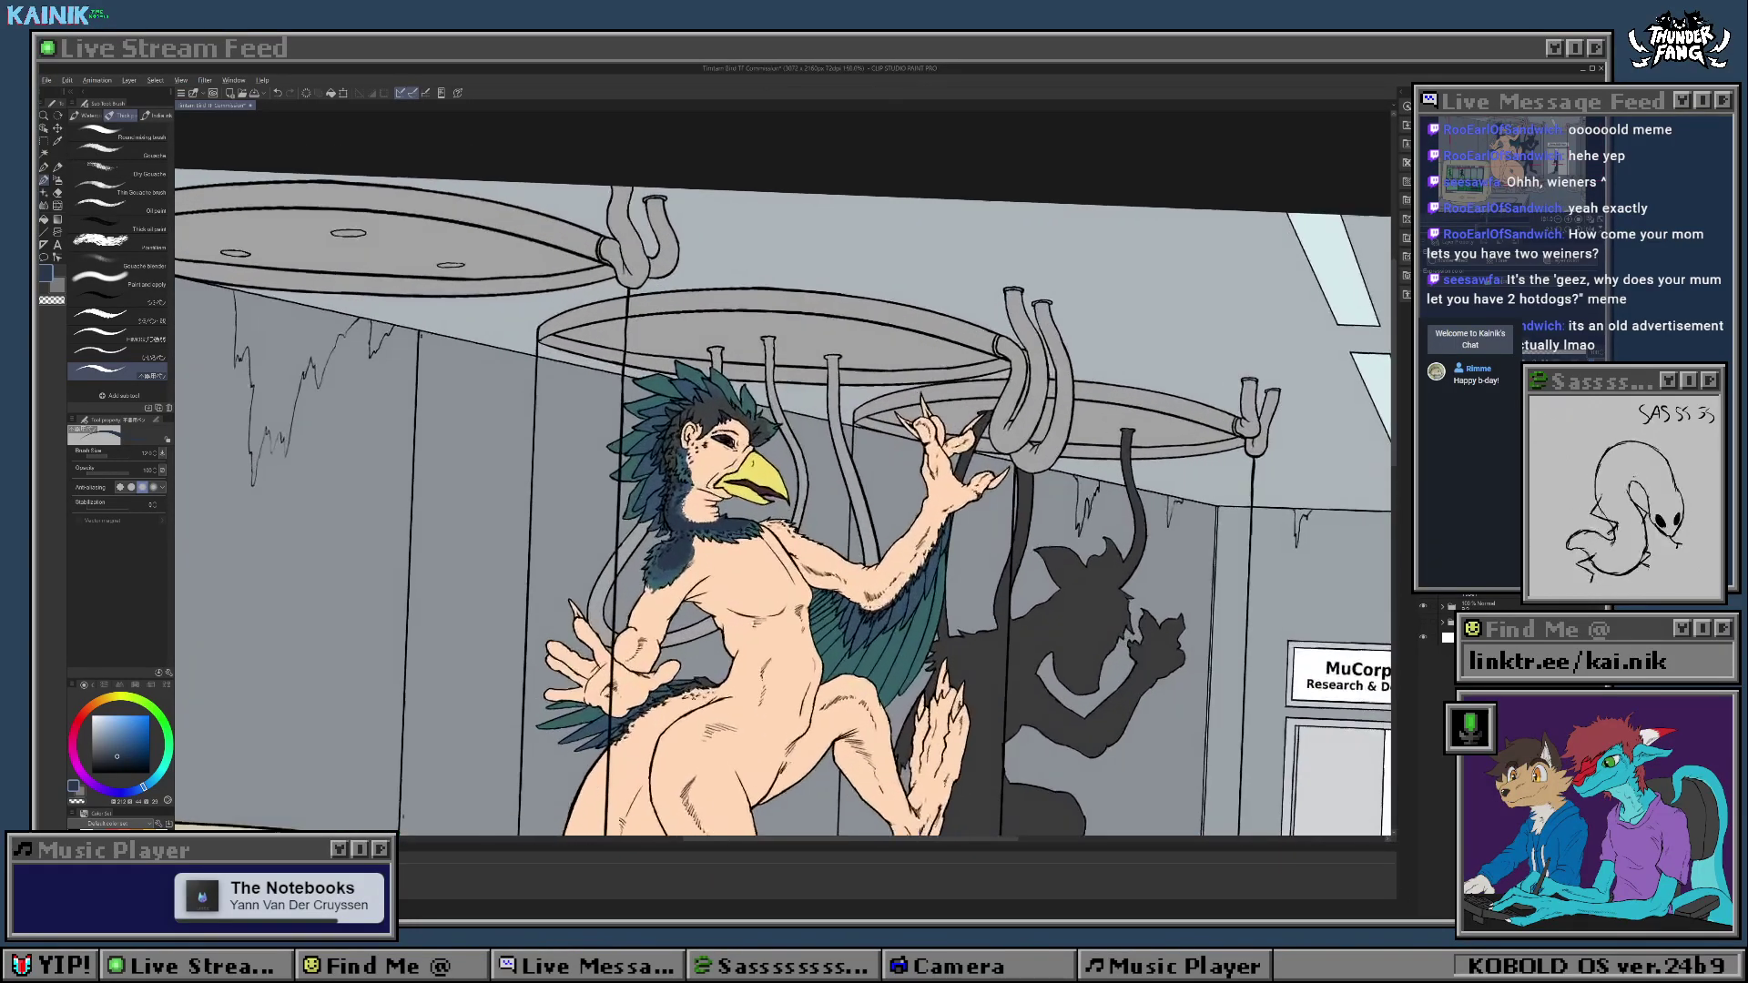
{"action": "scroll", "coordinate": [728, 437], "scroll_direction": "up", "scroll_amount": 4}
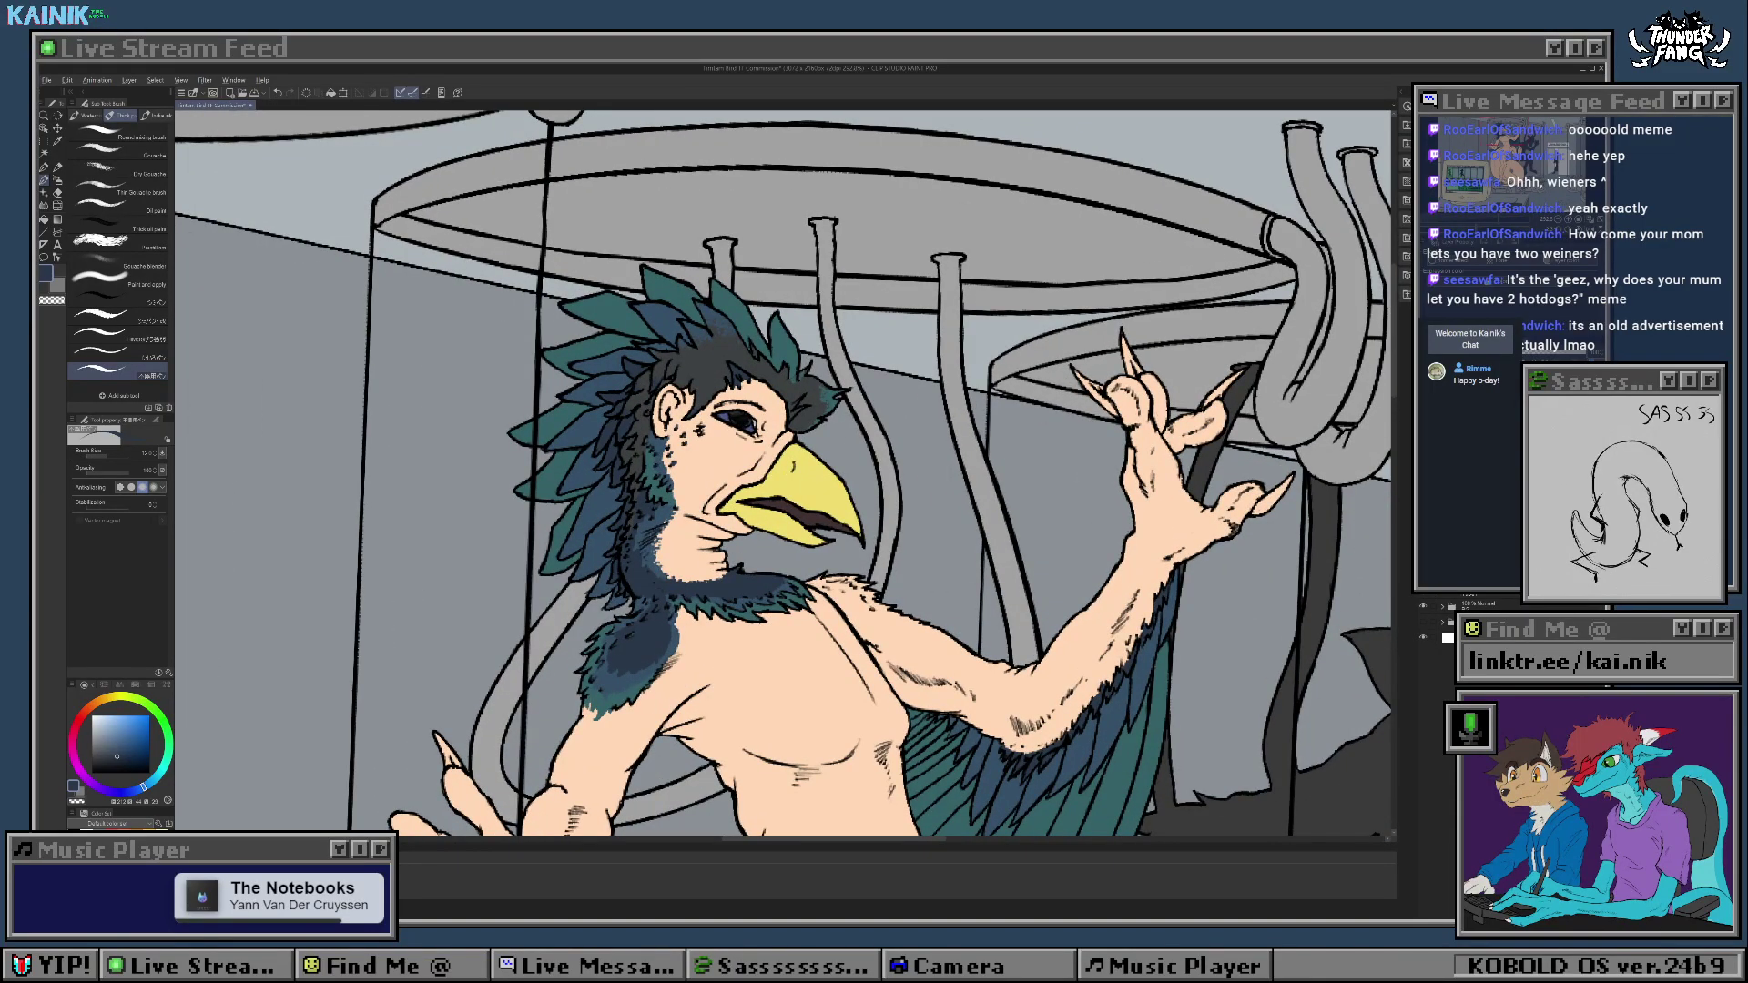
{"action": "scroll", "coordinate": [719, 424], "scroll_direction": "up", "scroll_amount": 3}
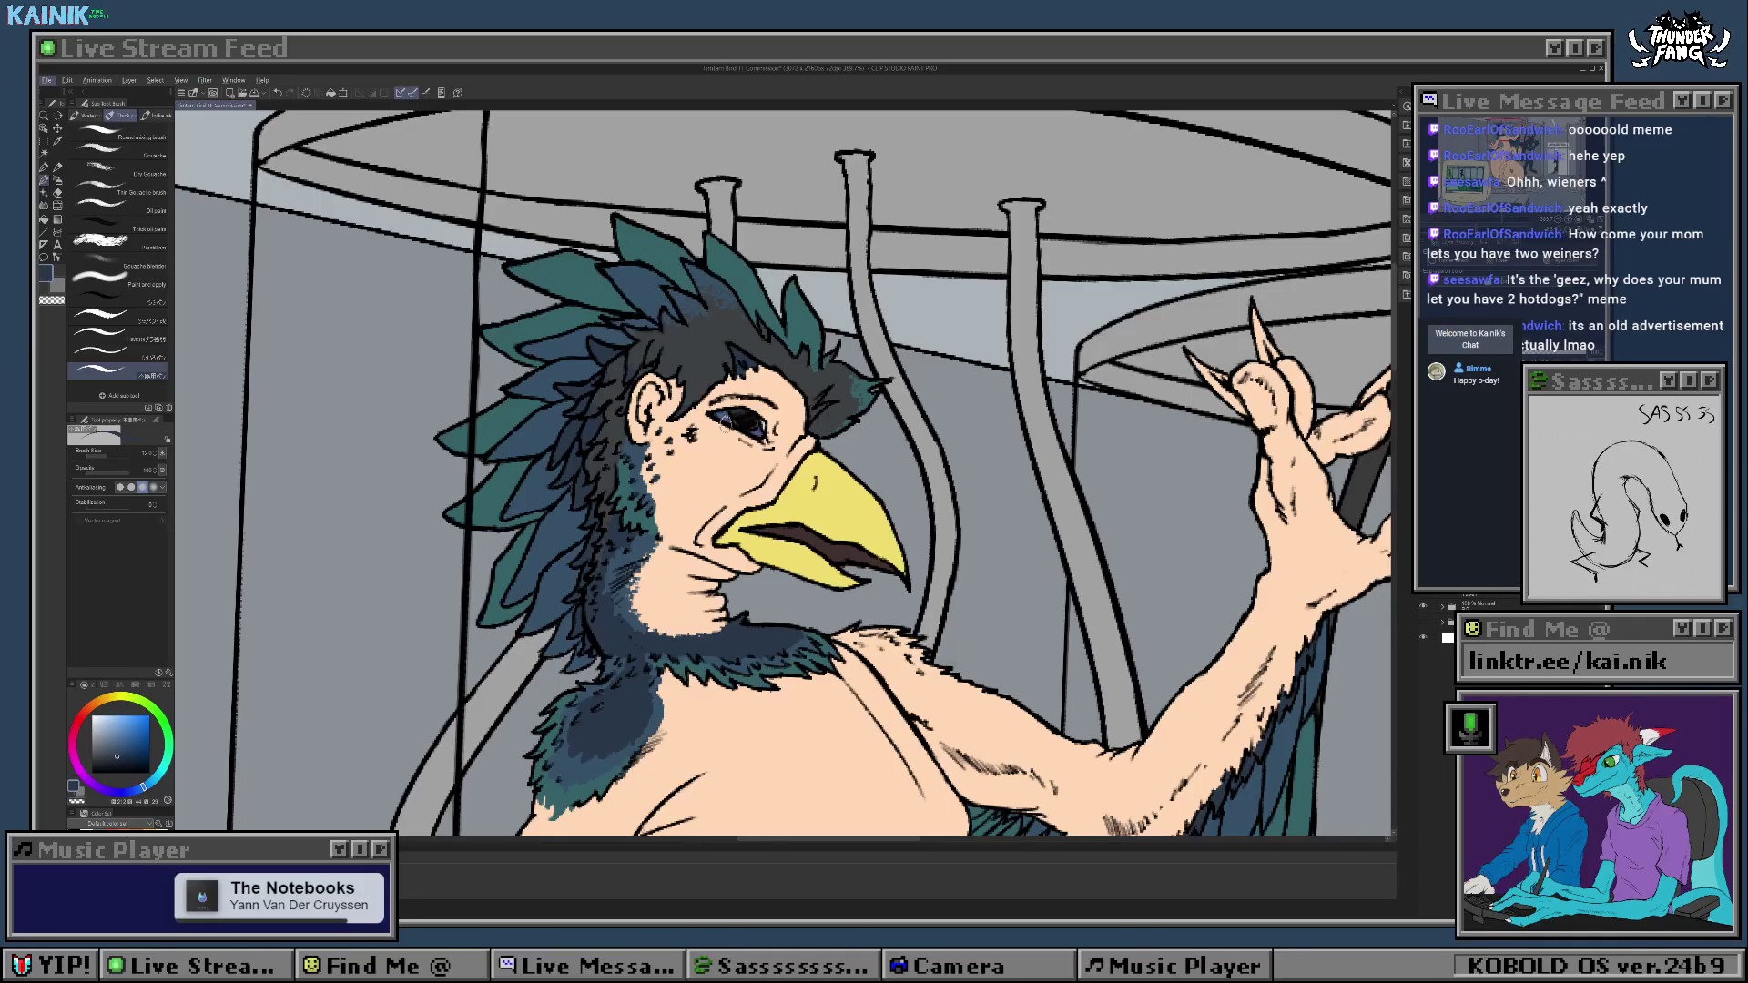
Step: Blend the feather edge between the side of the neck and the near shoulder with sampled blue and teal tones
{"action": "scroll", "coordinate": [726, 425], "scroll_direction": "down", "scroll_amount": 10}
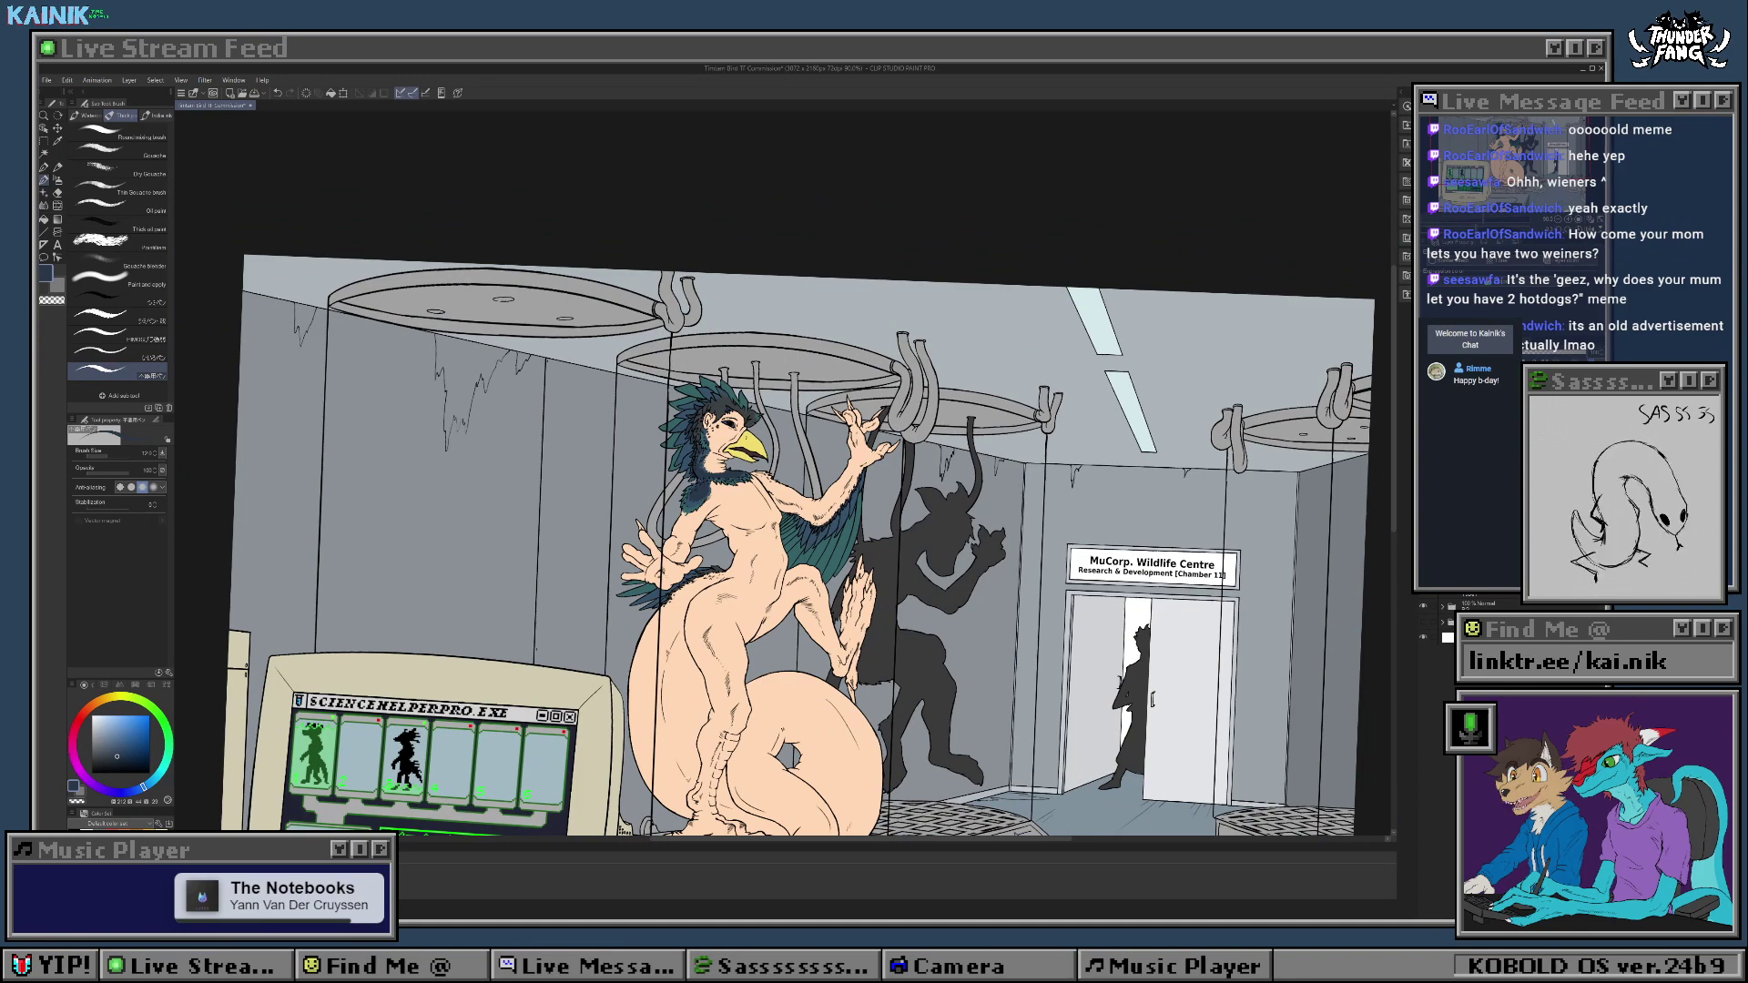
{"action": "scroll", "coordinate": [711, 456], "scroll_direction": "up", "scroll_amount": 10}
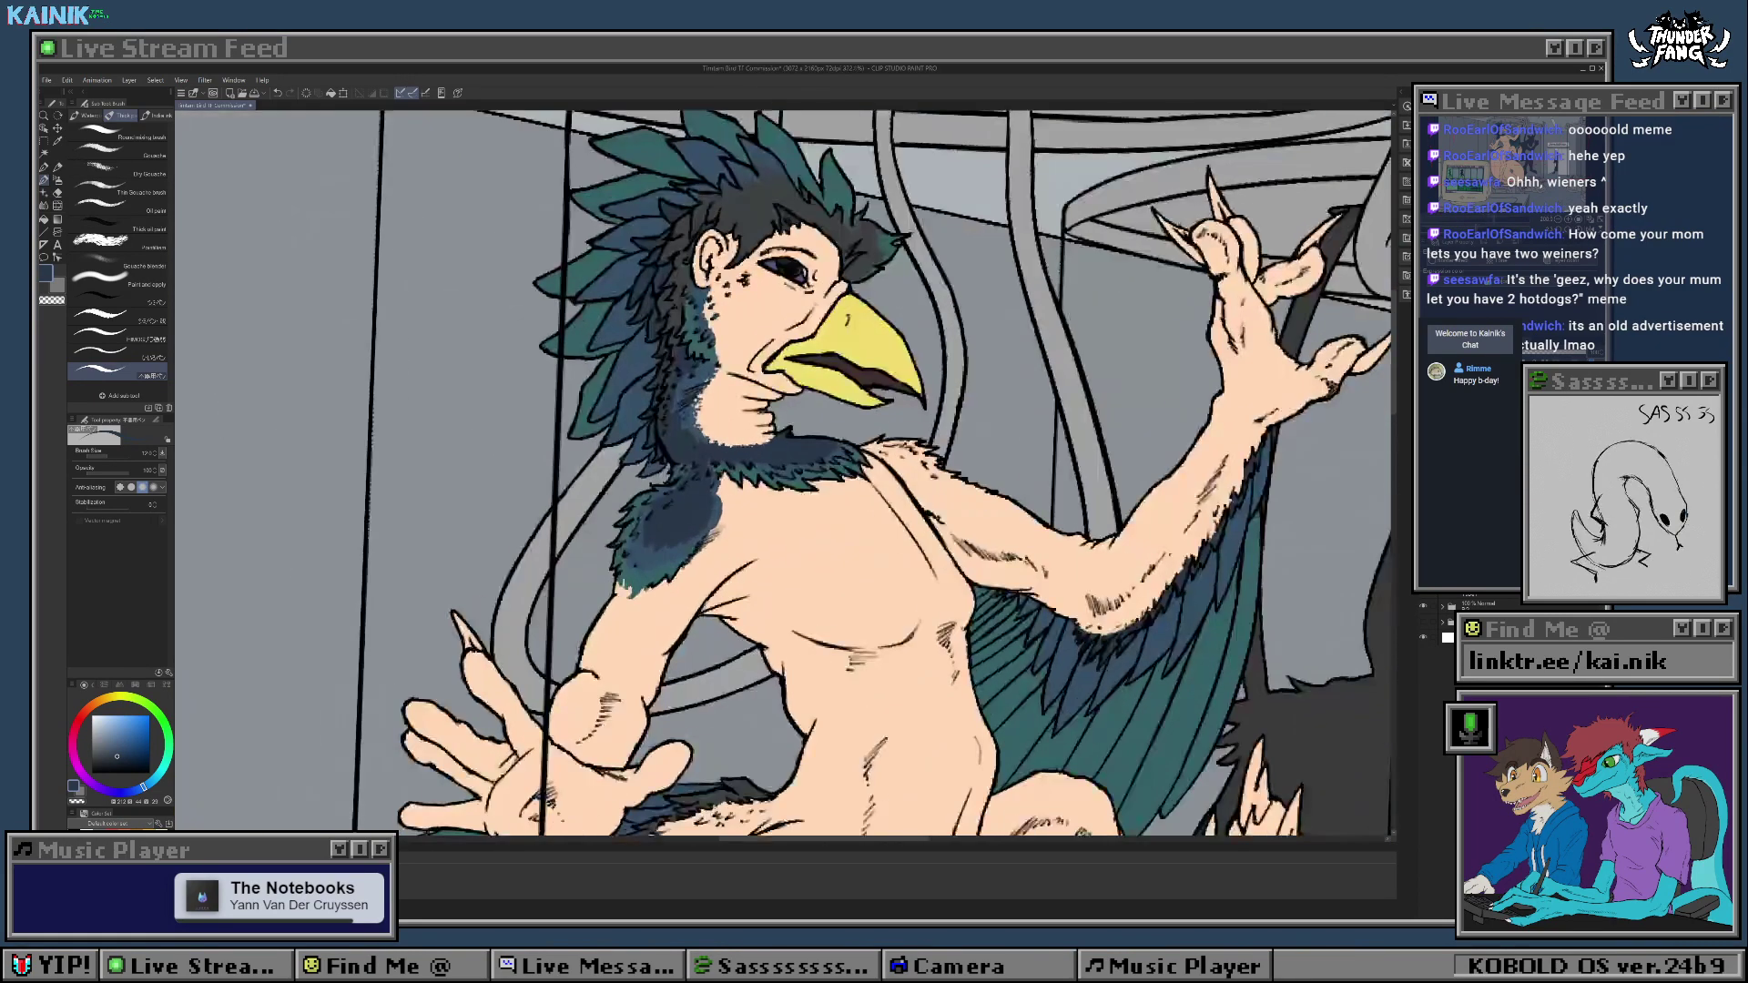
{"action": "scroll", "coordinate": [721, 515], "scroll_direction": "up", "scroll_amount": 5}
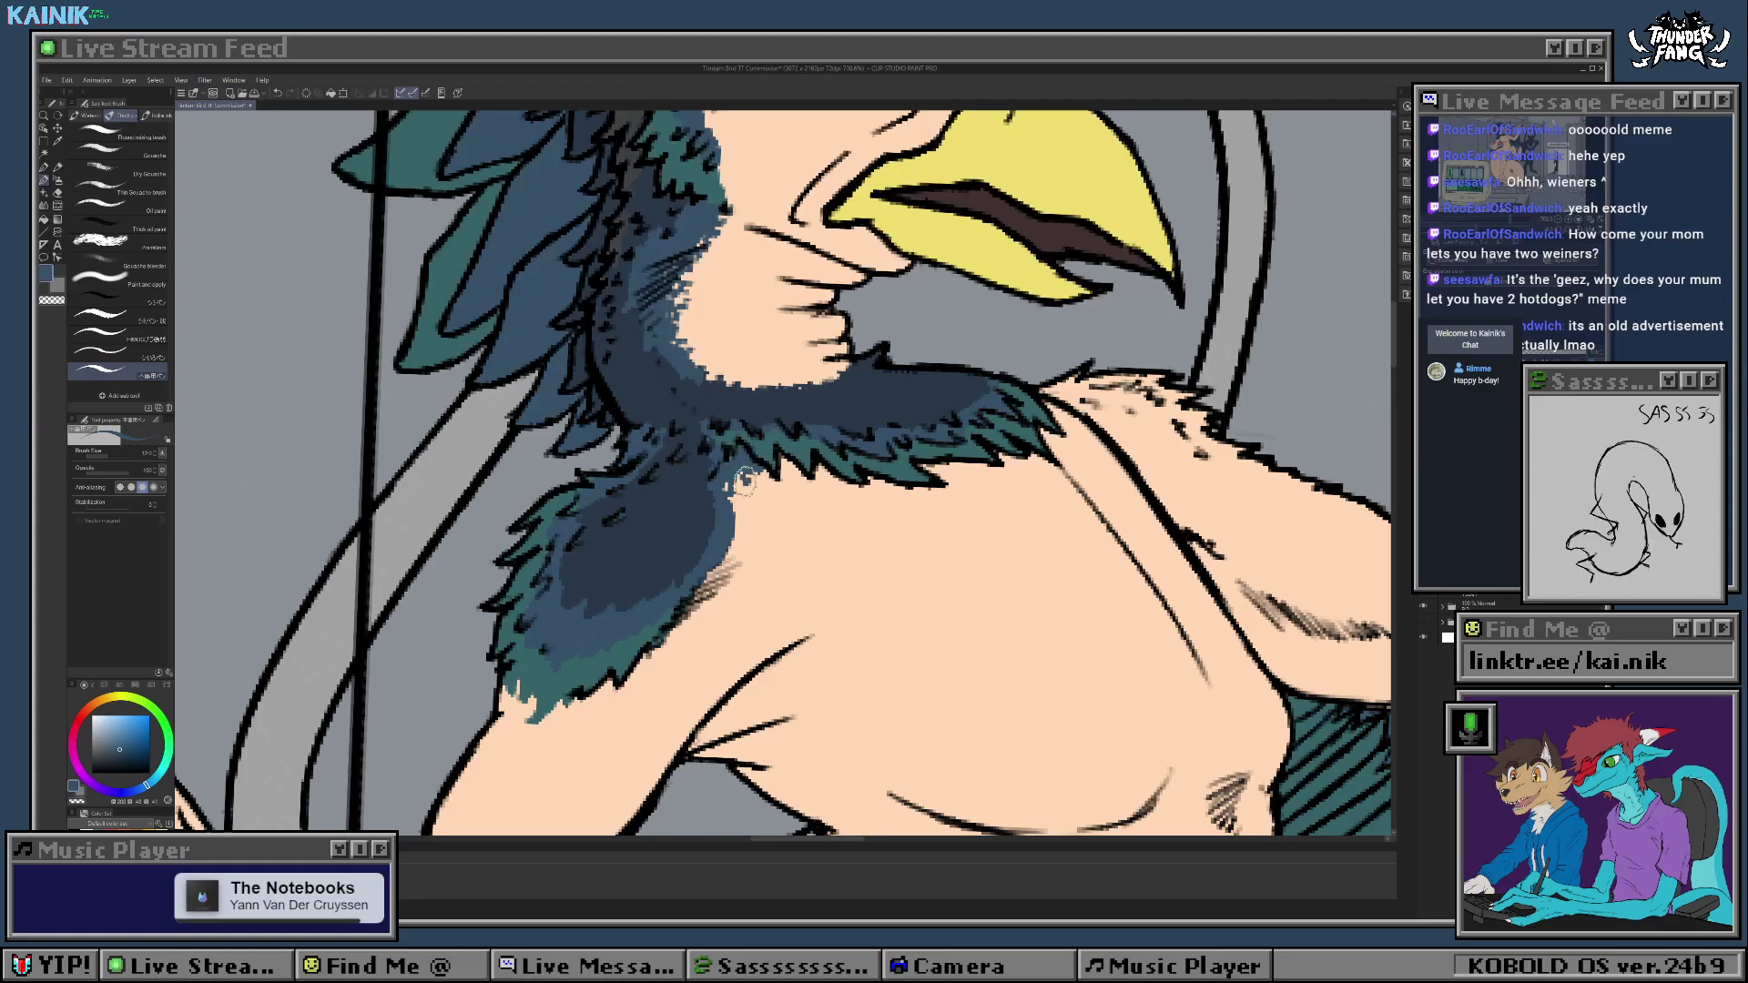
{"action": "left_click", "coordinate": [690, 498], "text": "alt"}
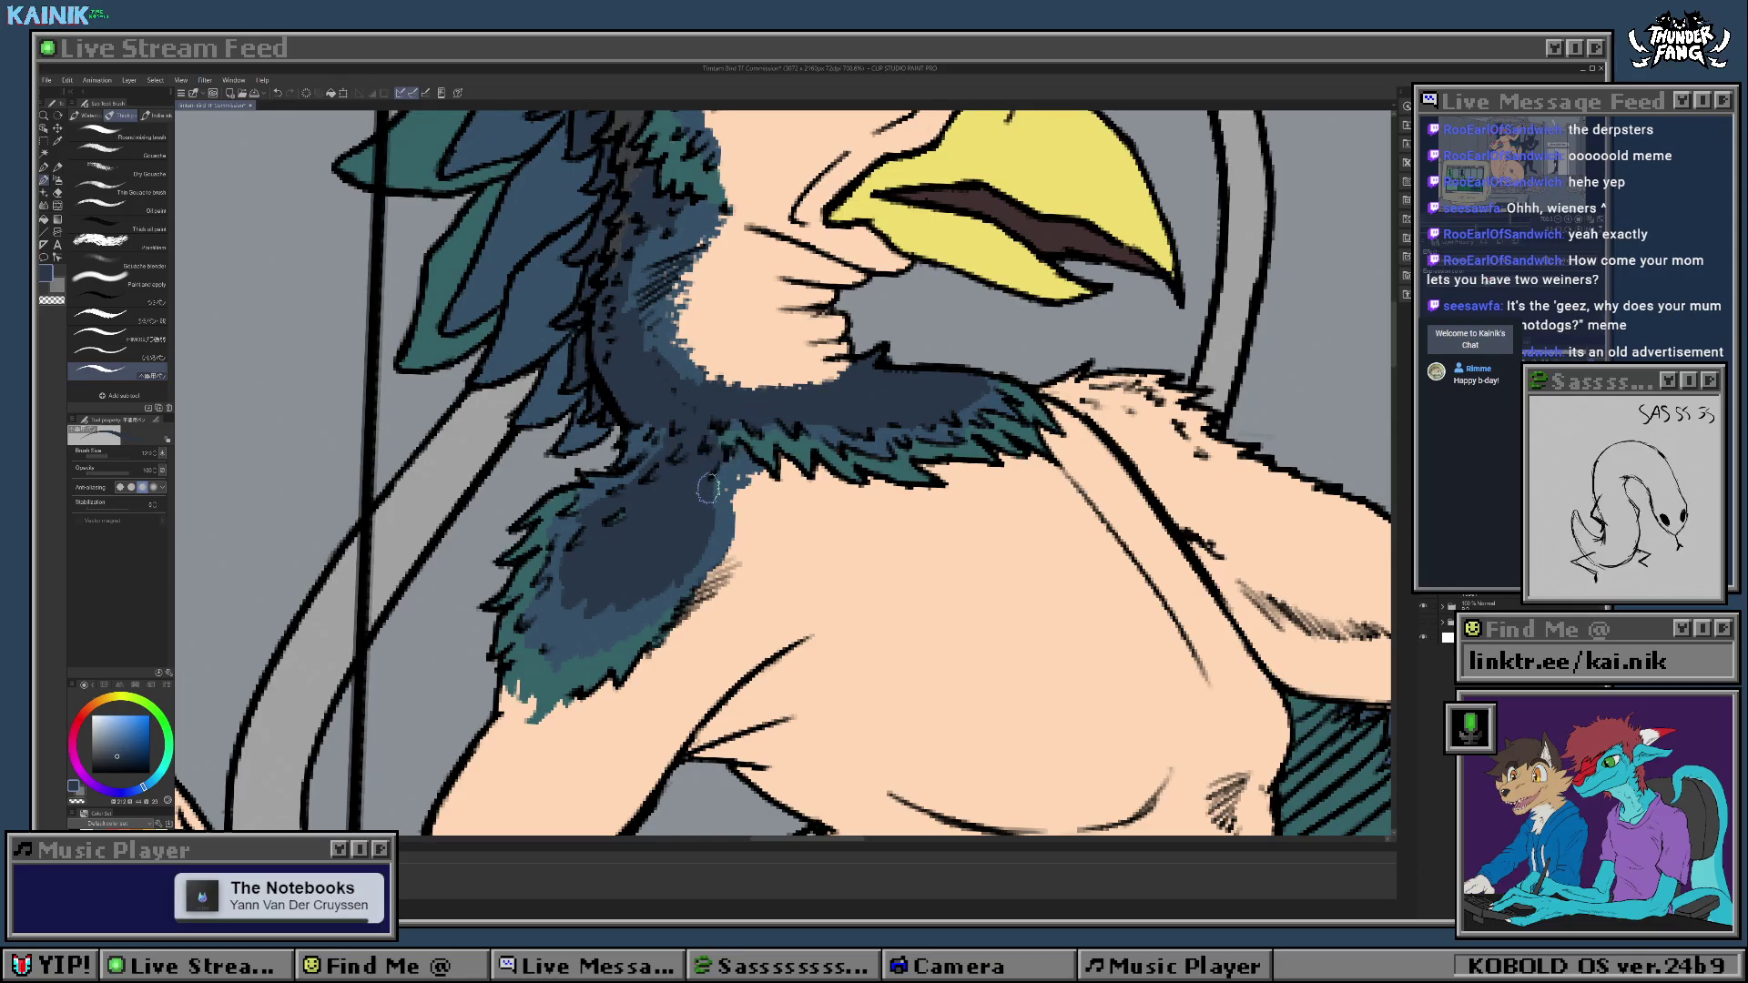
{"action": "left_click_drag", "start_coordinate": [723, 461], "coordinate": [674, 521]}
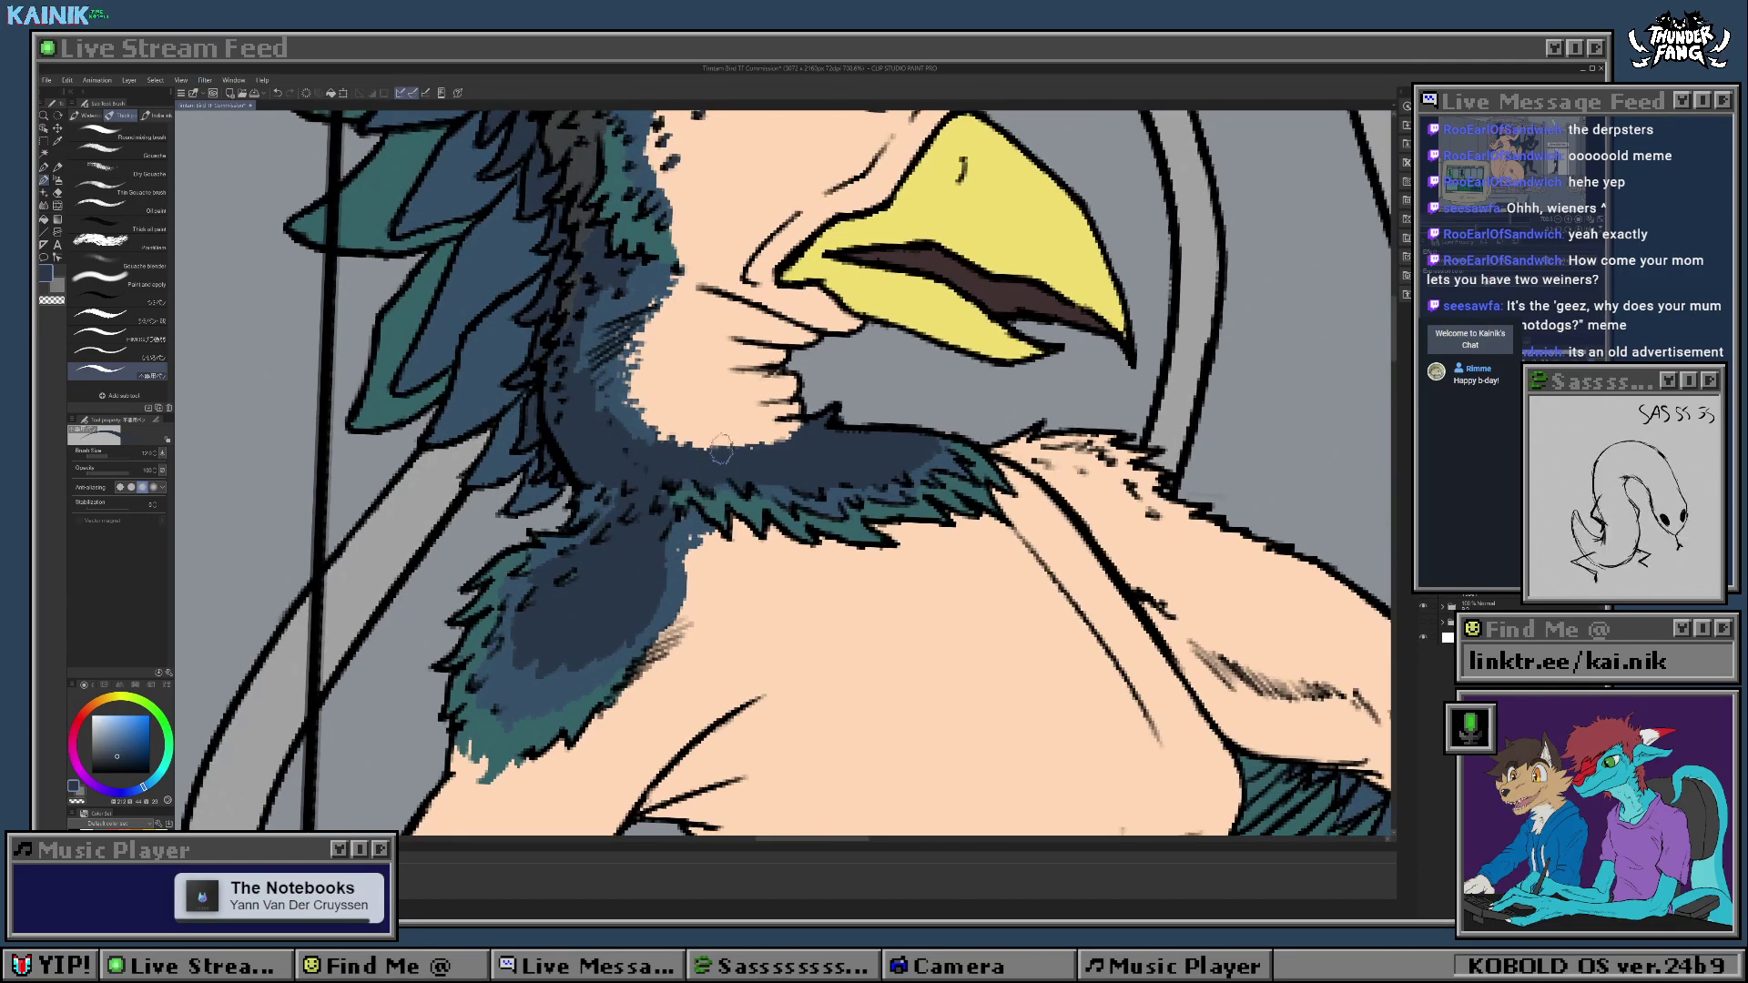
{"action": "left_click", "coordinate": [689, 522], "text": "alt"}
{"action": "mouse_move", "coordinate": [690, 538]}
{"action": "left_mouse_down"}
{"action": "mouse_move", "coordinate": [689, 561]}
{"action": "mouse_move", "coordinate": [715, 532]}
{"action": "left_mouse_up"}
{"action": "left_click_drag", "start_coordinate": [969, 277], "coordinate": [837, 282]}
{"action": "left_click_drag", "start_coordinate": [780, 528], "coordinate": [901, 524]}
{"action": "left_click", "coordinate": [587, 579], "text": "alt"}
{"action": "mouse_move", "coordinate": [588, 584]}
{"action": "left_mouse_down"}
{"action": "mouse_move", "coordinate": [575, 611]}
{"action": "mouse_move", "coordinate": [585, 598]}
{"action": "left_mouse_up"}
{"action": "scroll", "coordinate": [784, 472], "scroll_direction": "down", "scroll_amount": 6}
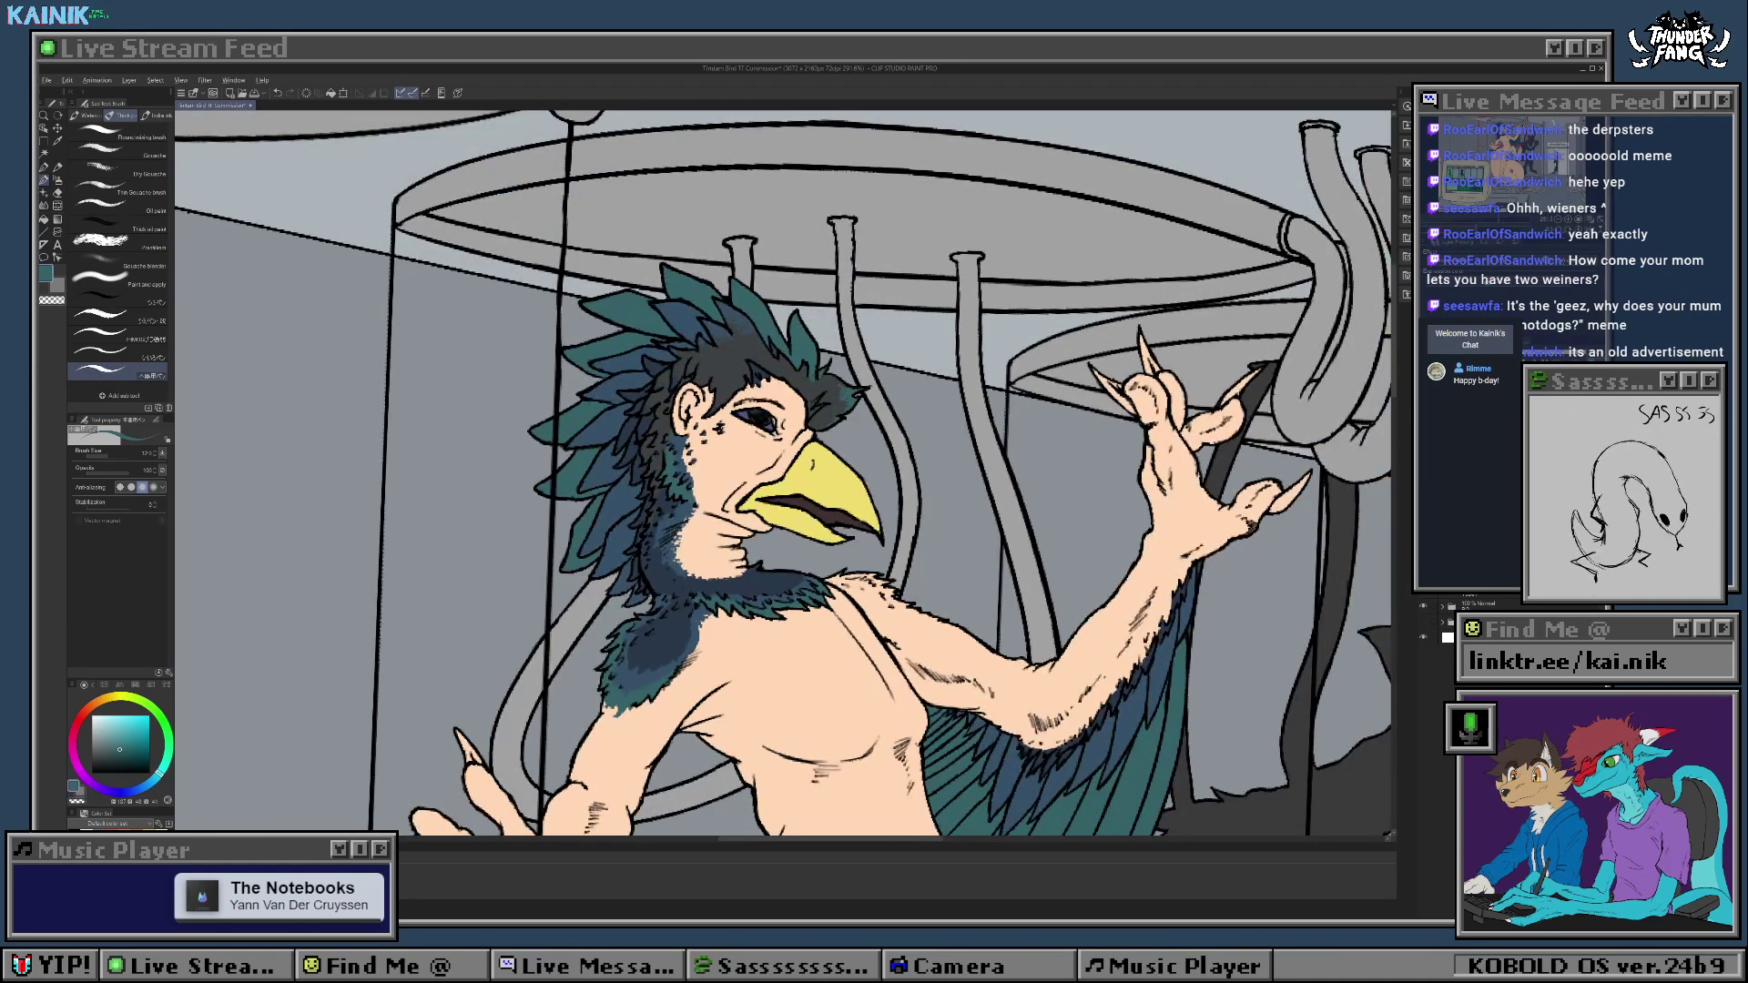
Step: Touch up the feather edge around the throat and below the ear with sampled blue tones
{"action": "scroll", "coordinate": [854, 552], "scroll_direction": "up", "scroll_amount": 2}
{"action": "scroll", "coordinate": [724, 510], "scroll_direction": "up", "scroll_amount": 5}
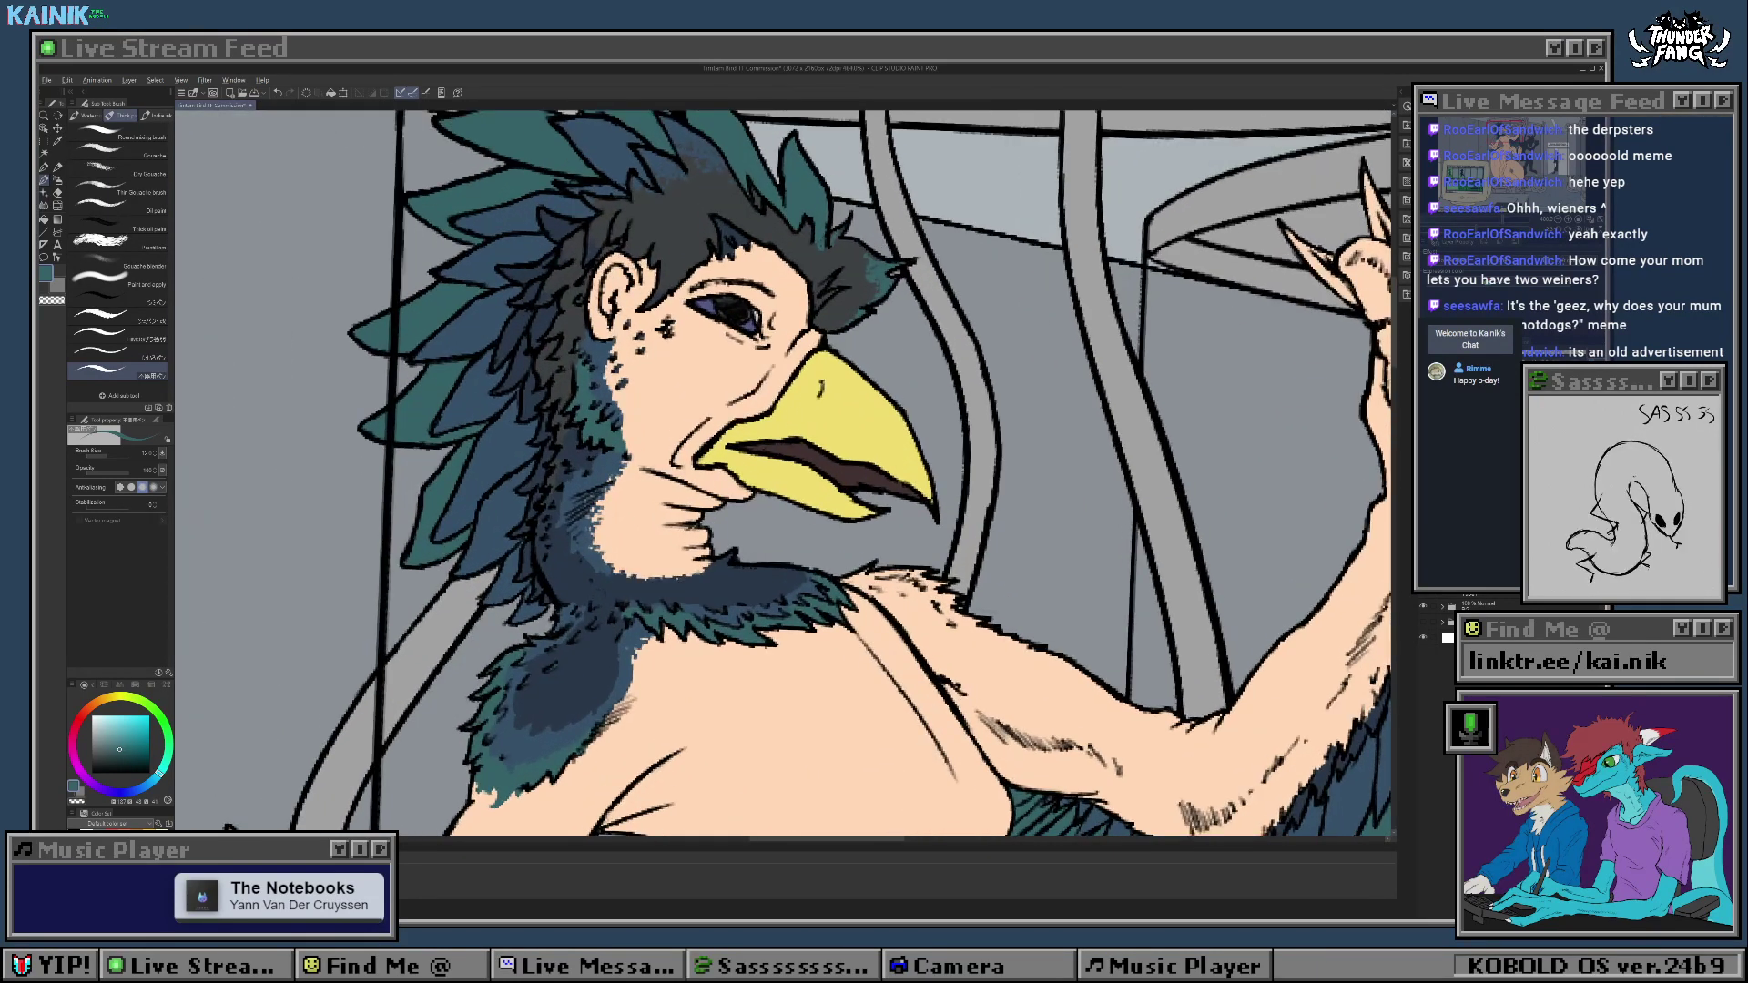
{"action": "left_click_drag", "start_coordinate": [728, 506], "coordinate": [674, 547]}
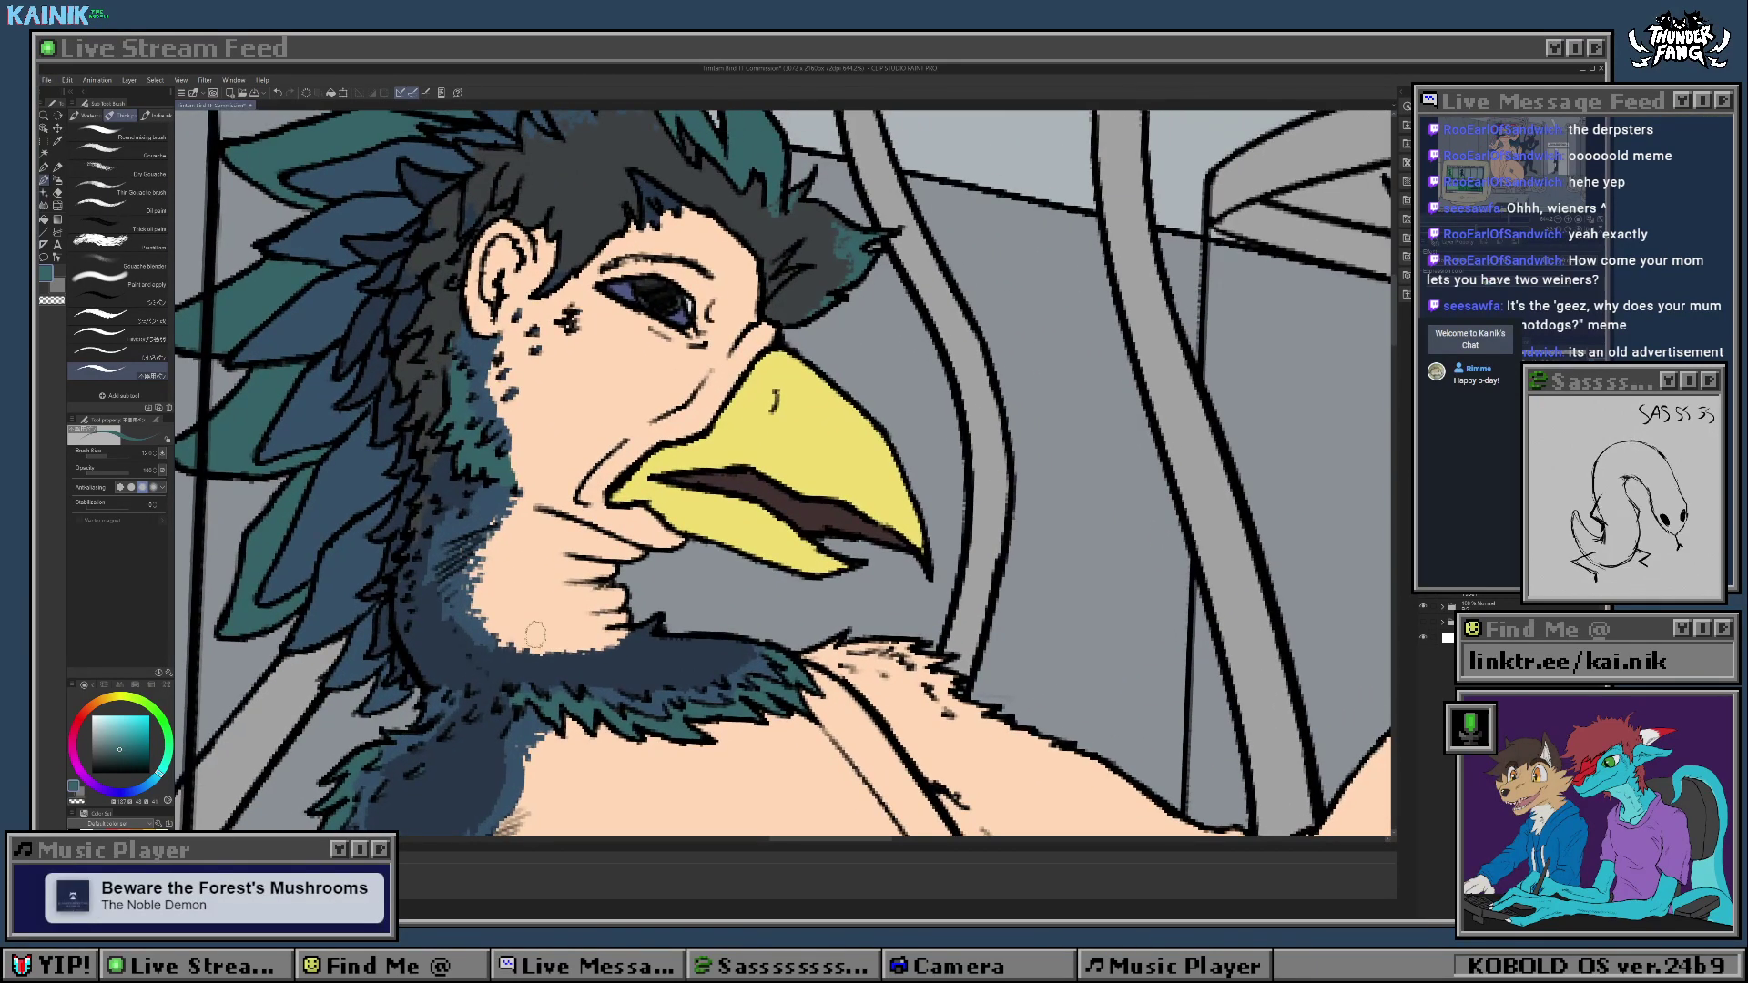
{"action": "mouse_move", "coordinate": [535, 634]}
{"action": "left_mouse_down"}
{"action": "mouse_move", "coordinate": [560, 640]}
{"action": "mouse_move", "coordinate": [511, 638]}
{"action": "left_mouse_up"}
{"action": "left_click", "coordinate": [471, 605], "text": "alt"}
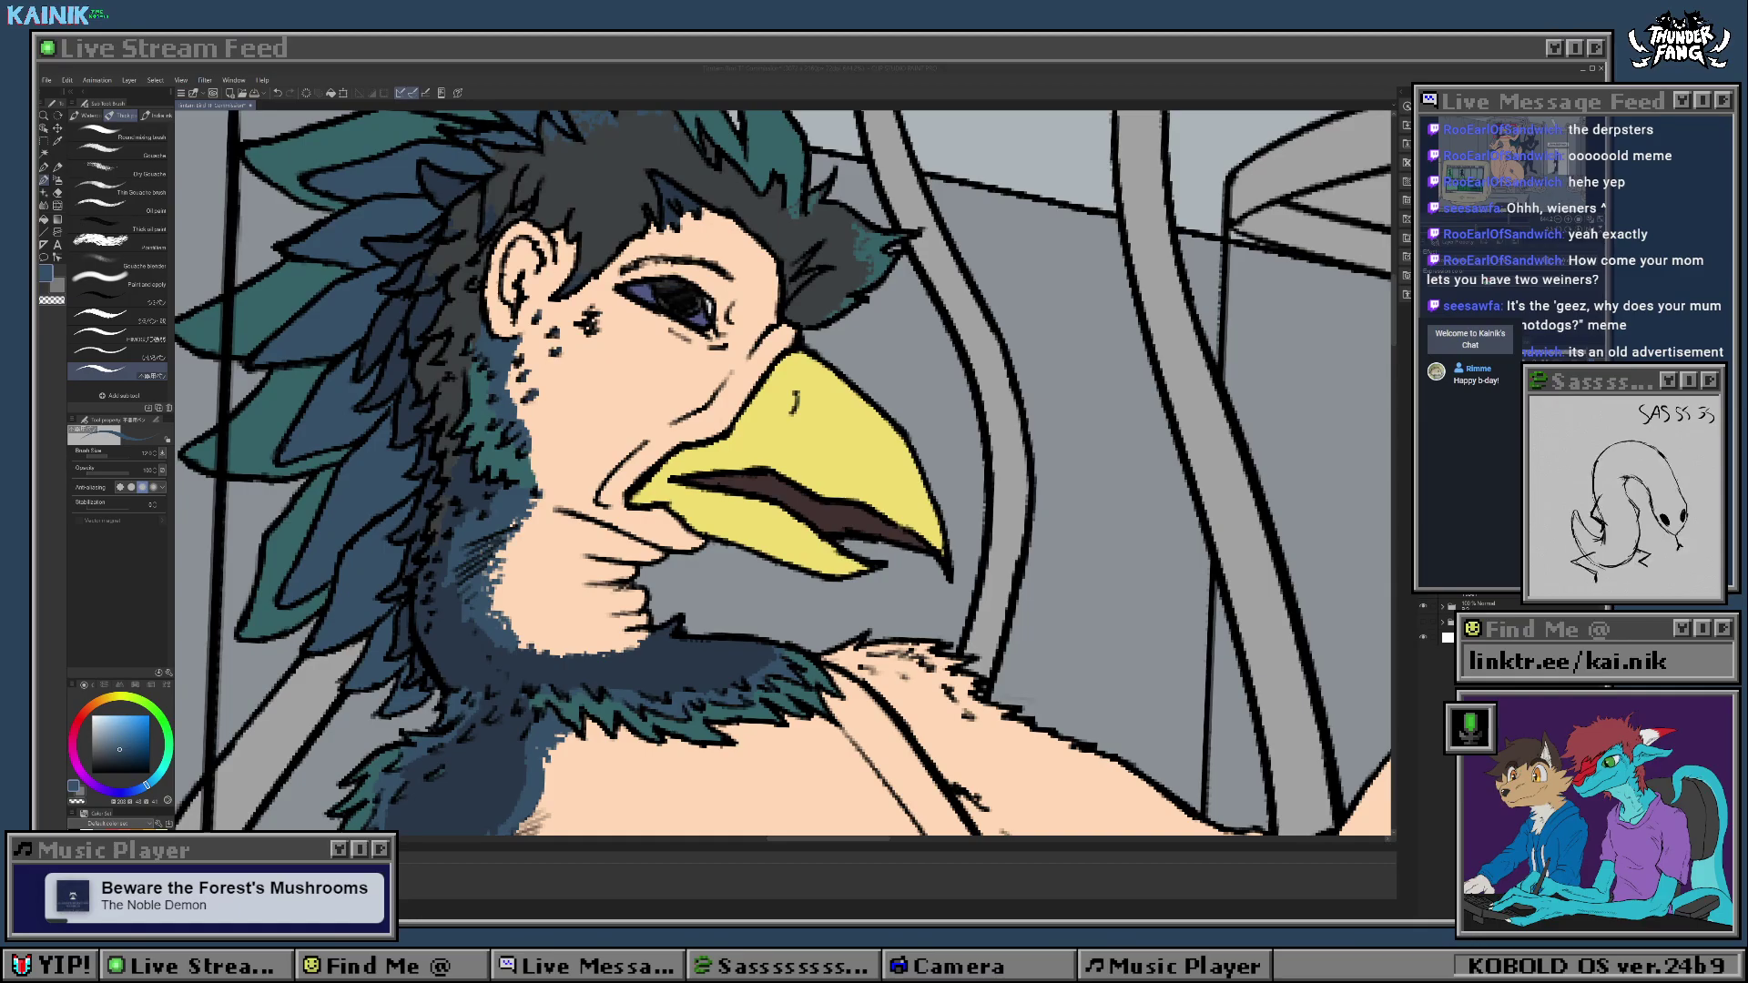
{"action": "left_click", "coordinate": [566, 518]}
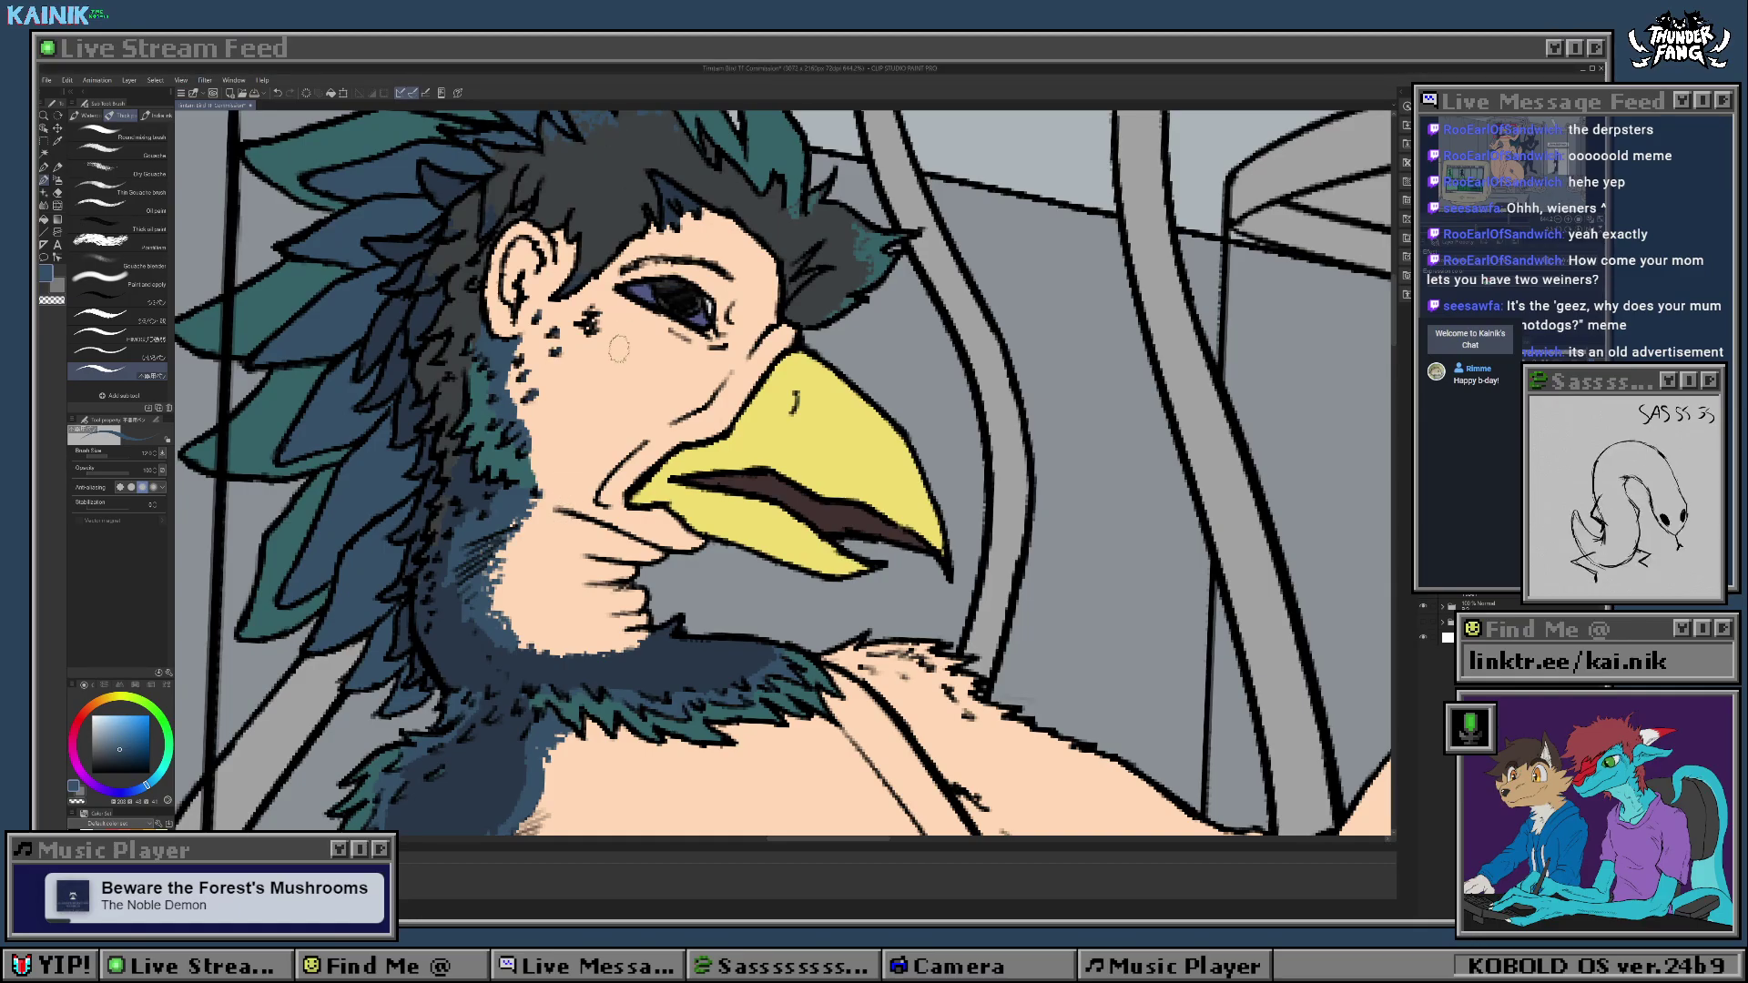
{"action": "left_click_drag", "start_coordinate": [619, 350], "coordinate": [676, 560]}
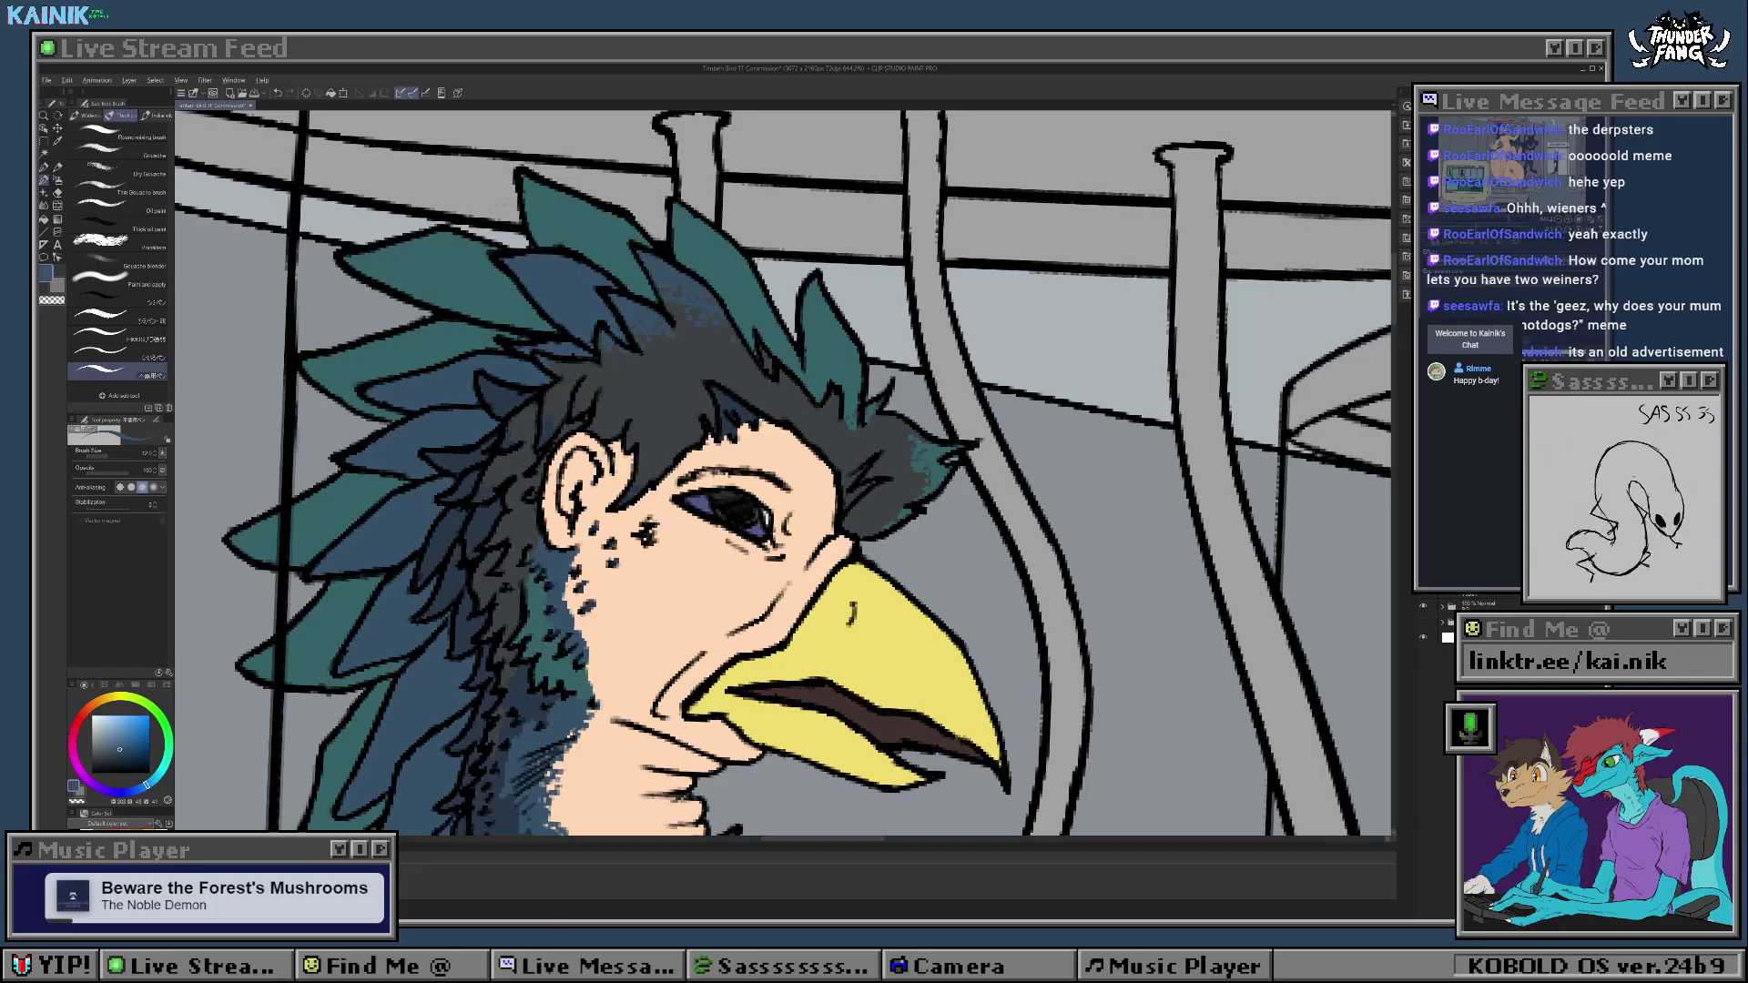
{"action": "left_click", "coordinate": [517, 683], "text": "alt"}
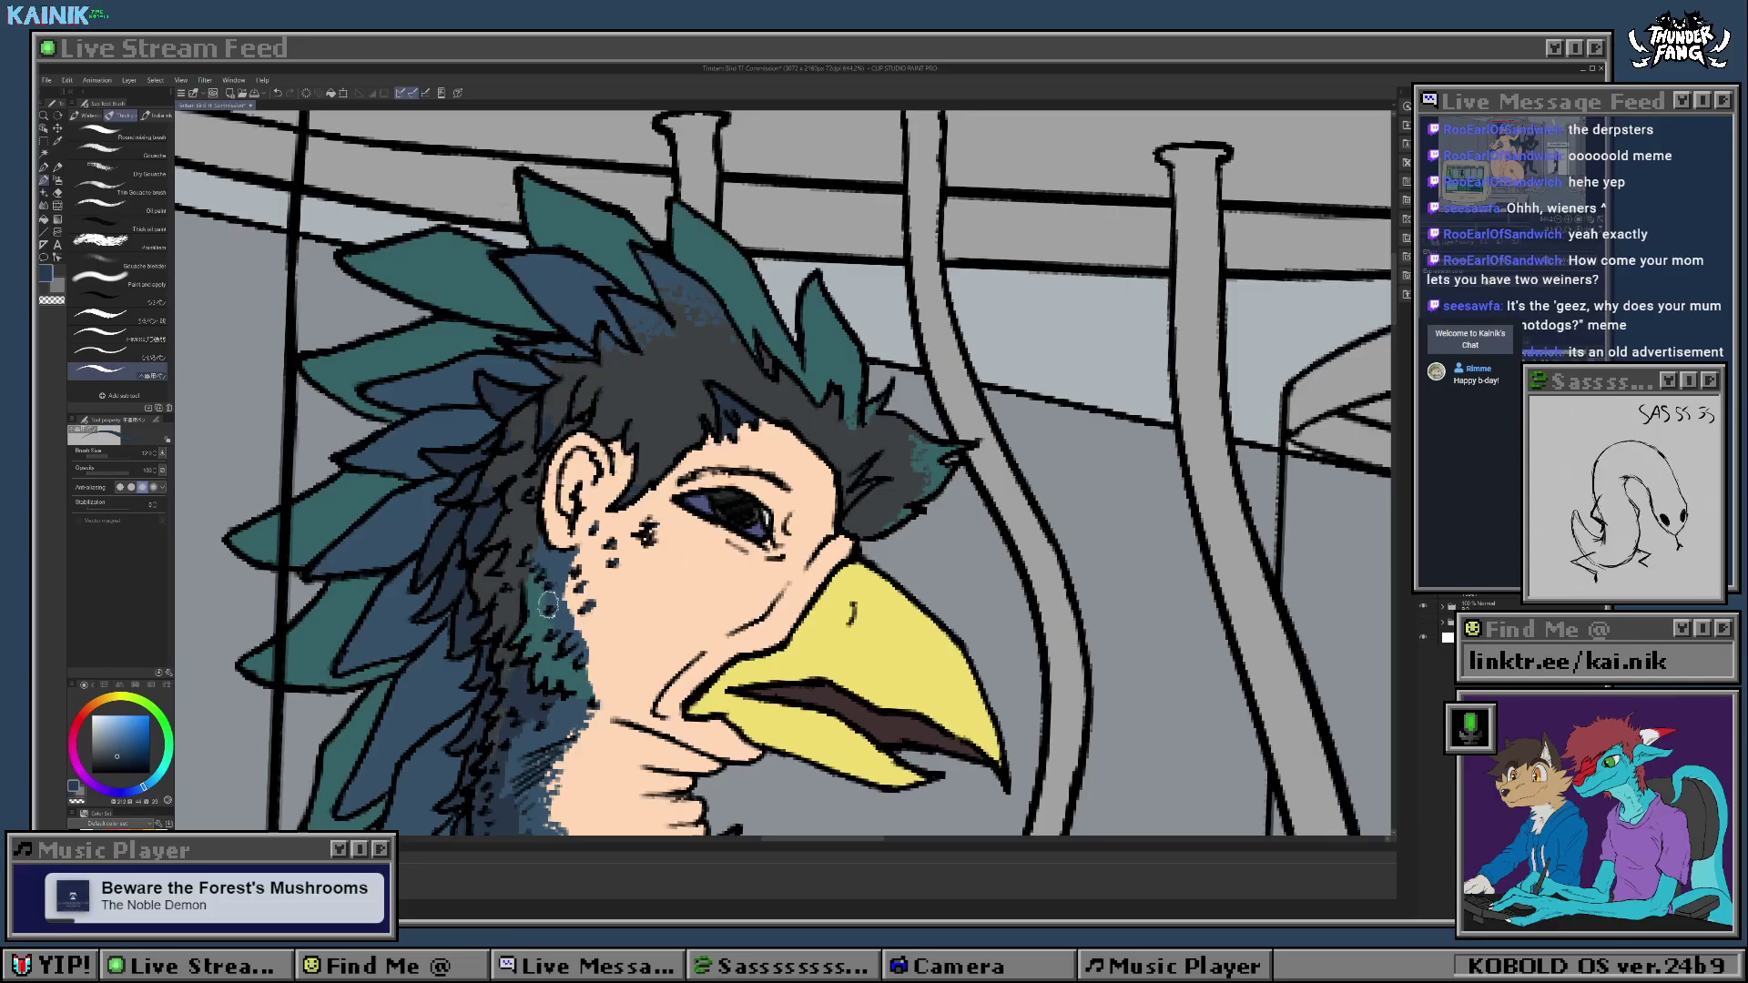
{"action": "left_click_drag", "start_coordinate": [553, 566], "coordinate": [594, 397]}
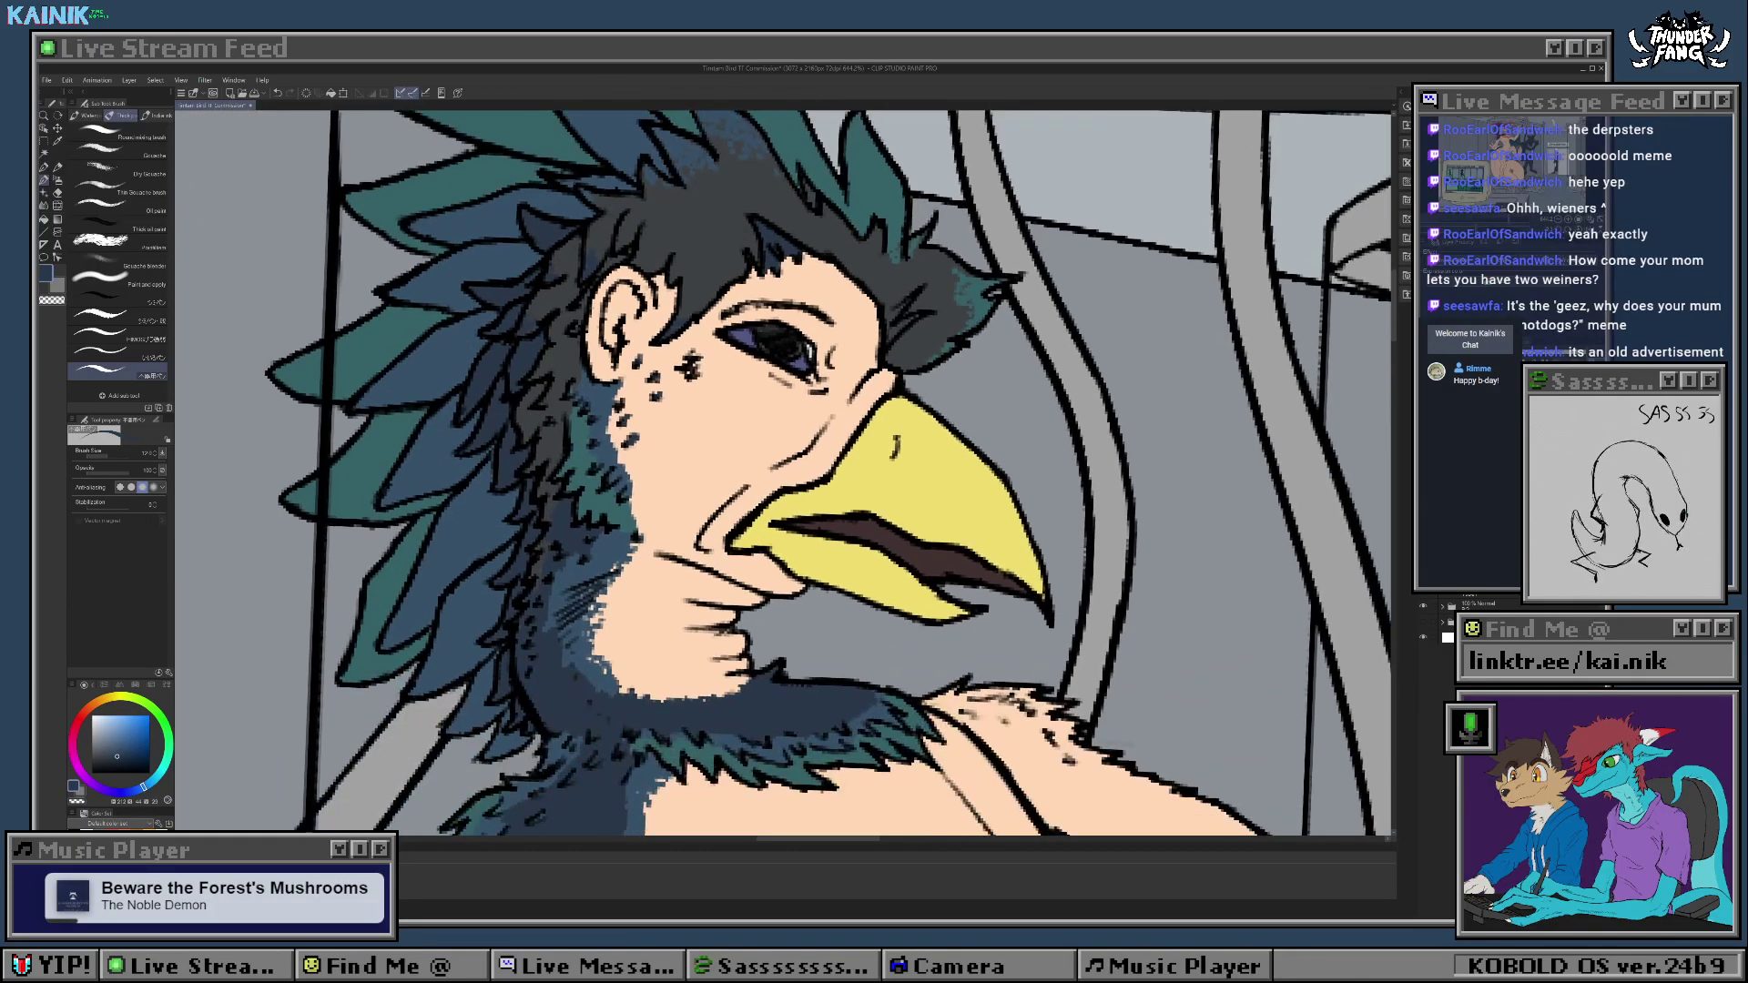
{"action": "left_click_drag", "start_coordinate": [592, 628], "coordinate": [649, 545]}
{"action": "left_click", "coordinate": [459, 569], "text": "alt"}
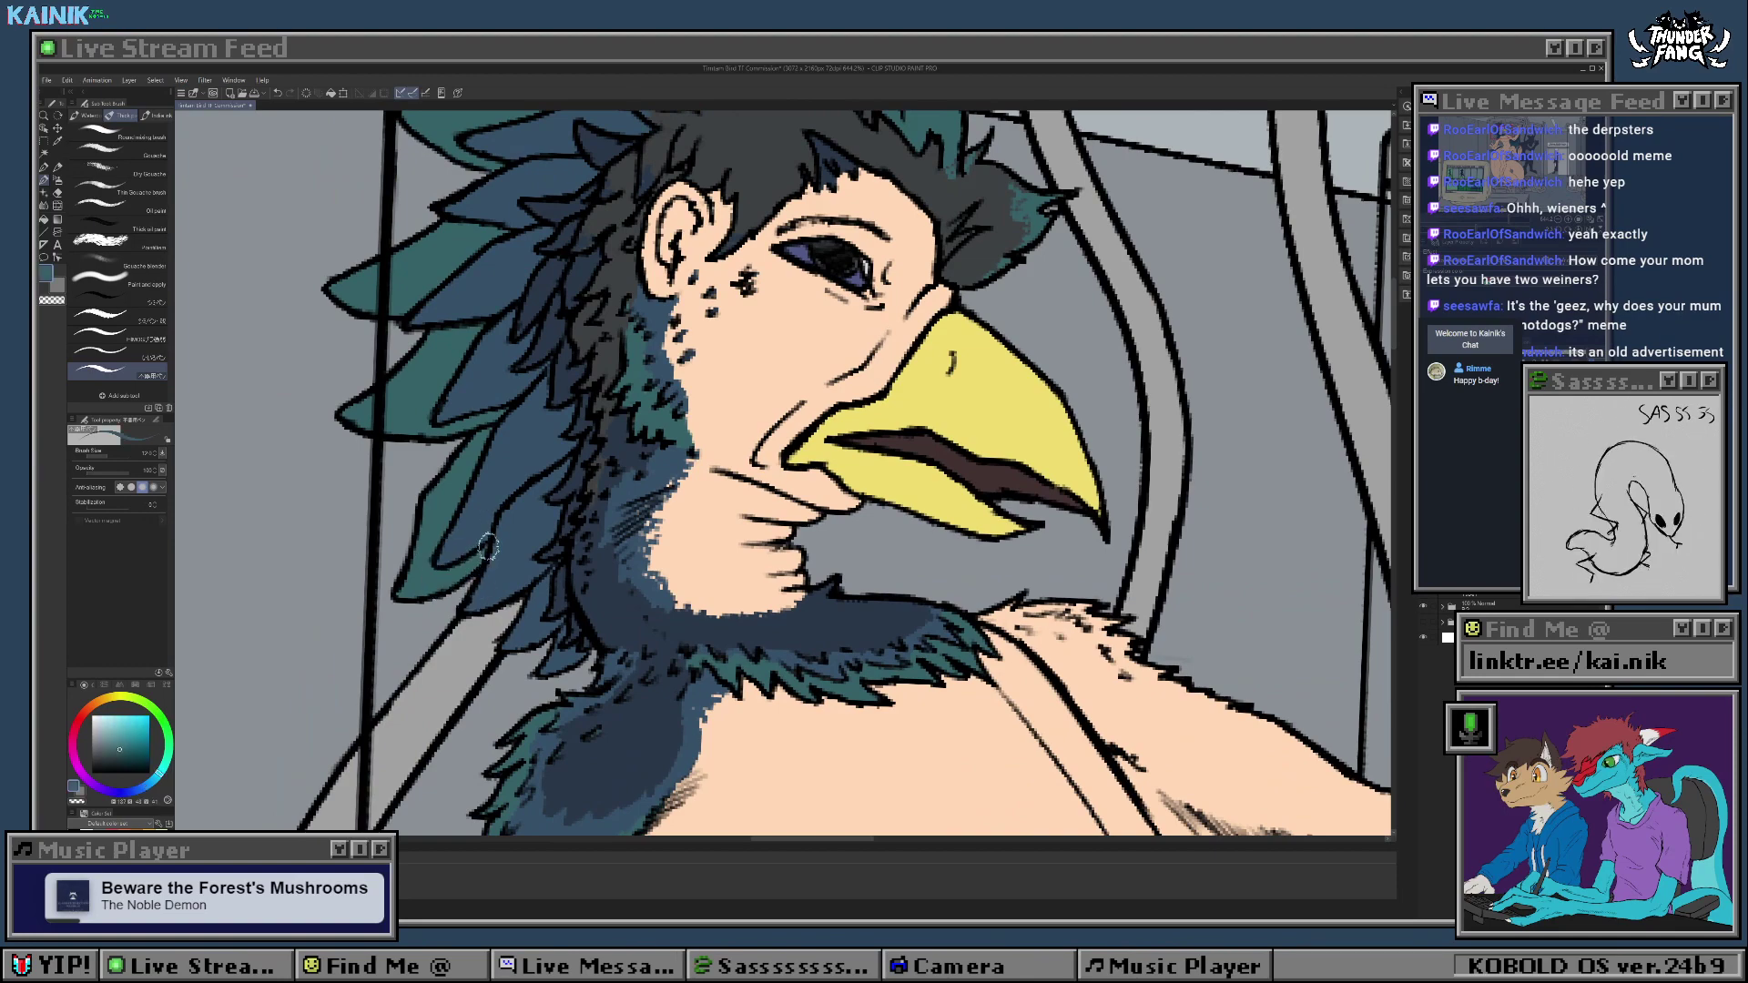
Step: Paint teal sampled from the crest along the feathered upper edge of the far shoulder
{"action": "scroll", "coordinate": [550, 558], "scroll_direction": "up", "scroll_amount": 5}
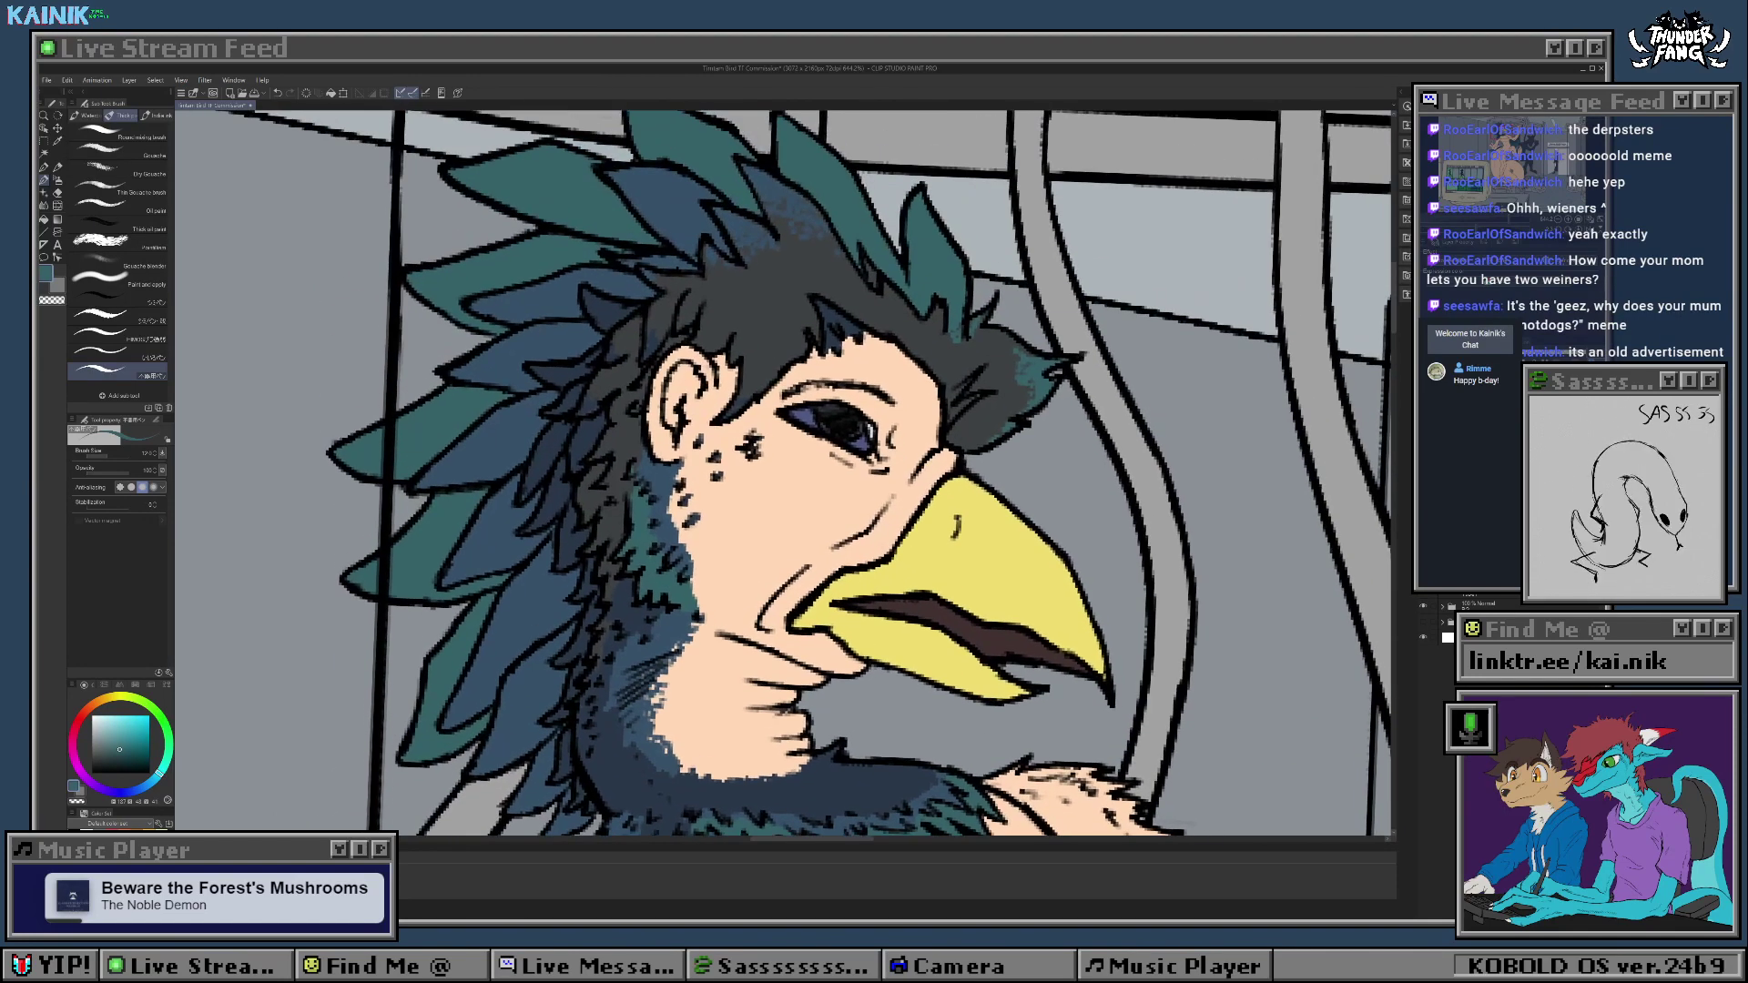
{"action": "left_click_drag", "start_coordinate": [820, 546], "coordinate": [524, 267]}
{"action": "mouse_move", "coordinate": [565, 693]}
{"action": "left_mouse_down"}
{"action": "mouse_move", "coordinate": [508, 466]}
{"action": "mouse_move", "coordinate": [689, 451]}
{"action": "mouse_move", "coordinate": [688, 437]}
{"action": "left_mouse_up"}
{"action": "left_click_drag", "start_coordinate": [370, 645], "coordinate": [364, 662]}
{"action": "mouse_move", "coordinate": [900, 369]}
{"action": "left_mouse_down"}
{"action": "mouse_move", "coordinate": [775, 449]}
{"action": "mouse_move", "coordinate": [691, 470]}
{"action": "mouse_move", "coordinate": [801, 465]}
{"action": "left_mouse_up"}
{"action": "mouse_move", "coordinate": [821, 478]}
{"action": "left_mouse_down"}
{"action": "mouse_move", "coordinate": [697, 379]}
{"action": "mouse_move", "coordinate": [700, 524]}
{"action": "mouse_move", "coordinate": [668, 515]}
{"action": "left_mouse_up"}
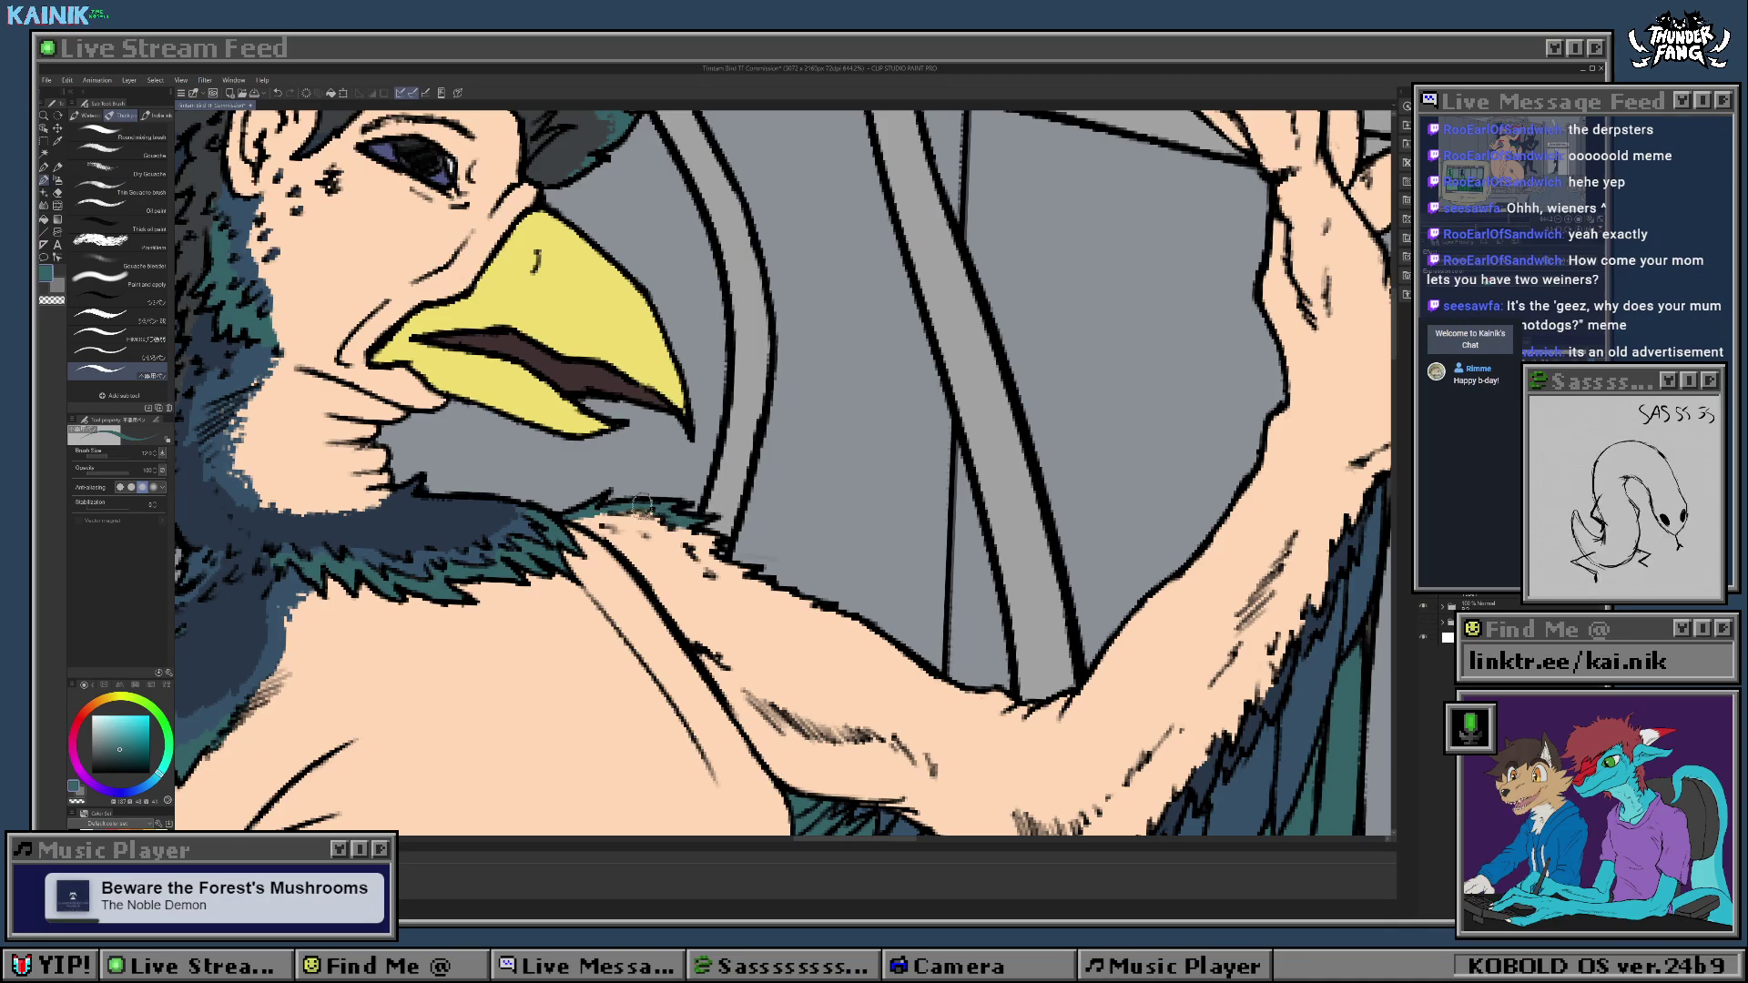
{"action": "mouse_move", "coordinate": [690, 530]}
{"action": "left_mouse_down"}
{"action": "mouse_move", "coordinate": [740, 565]}
{"action": "mouse_move", "coordinate": [829, 563]}
{"action": "left_mouse_up"}
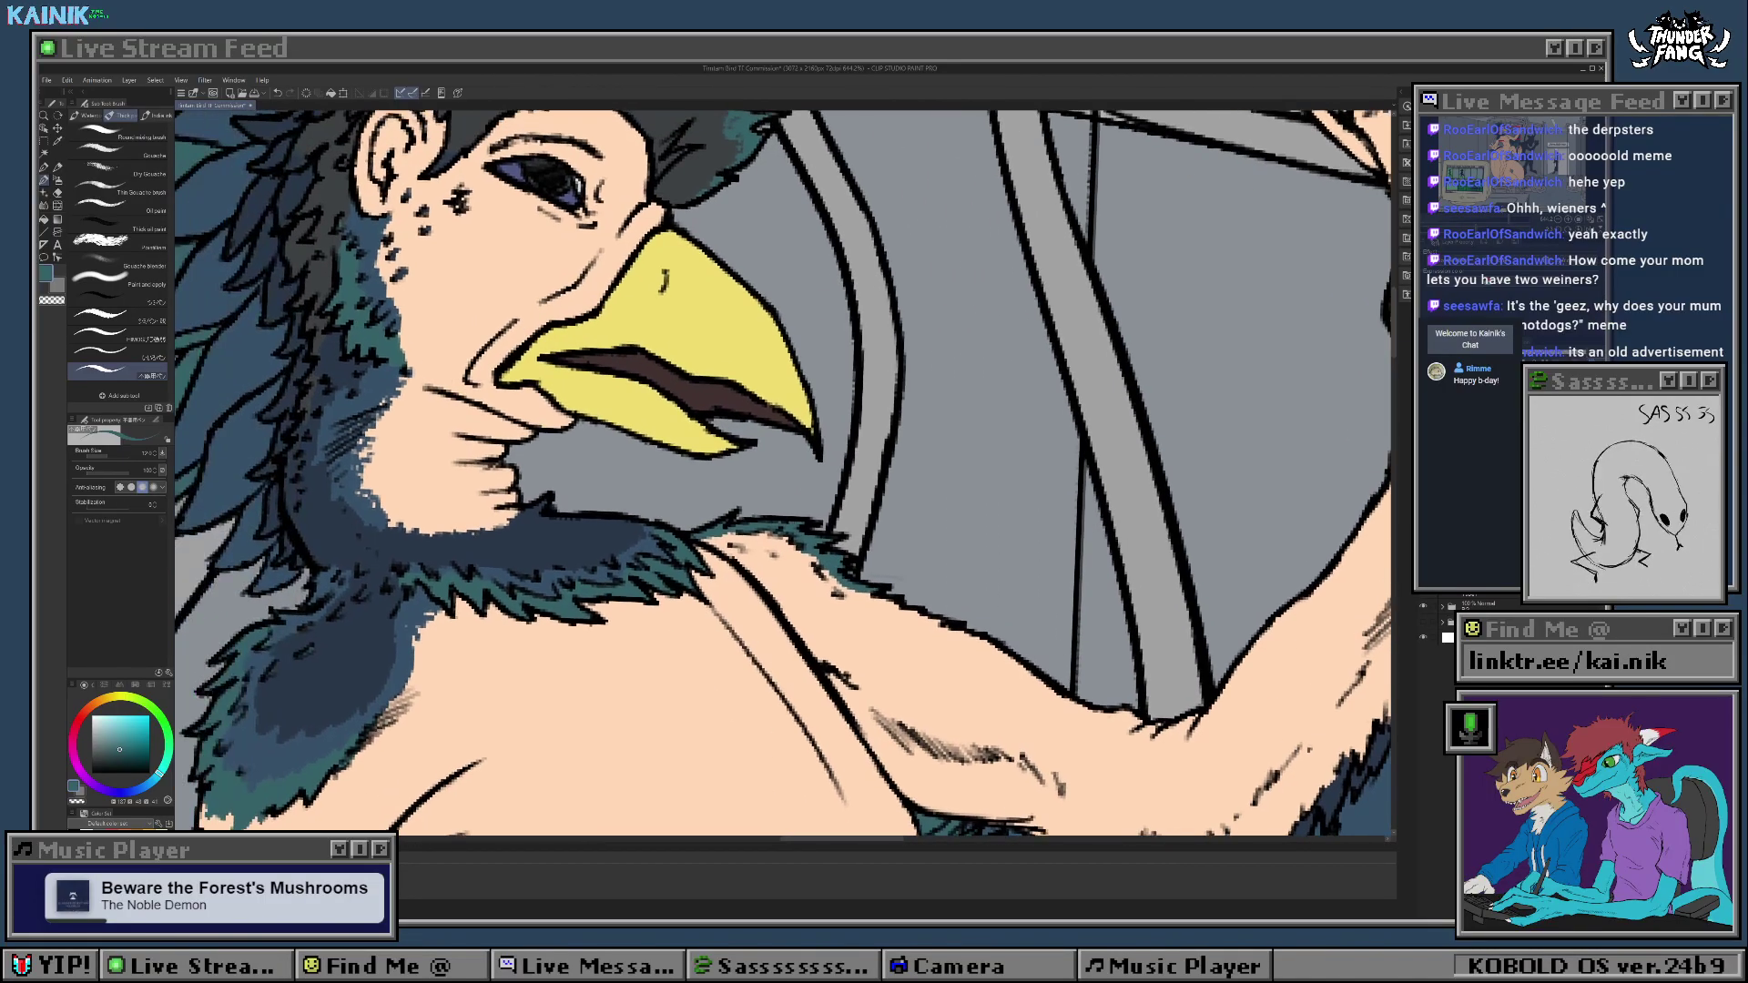
Step: Layer sampled blue and dark blue beneath the teal edge at the base of the far shoulder feathers
{"action": "left_click", "coordinate": [264, 756], "text": "alt"}
{"action": "left_click_drag", "start_coordinate": [563, 638], "coordinate": [701, 735]}
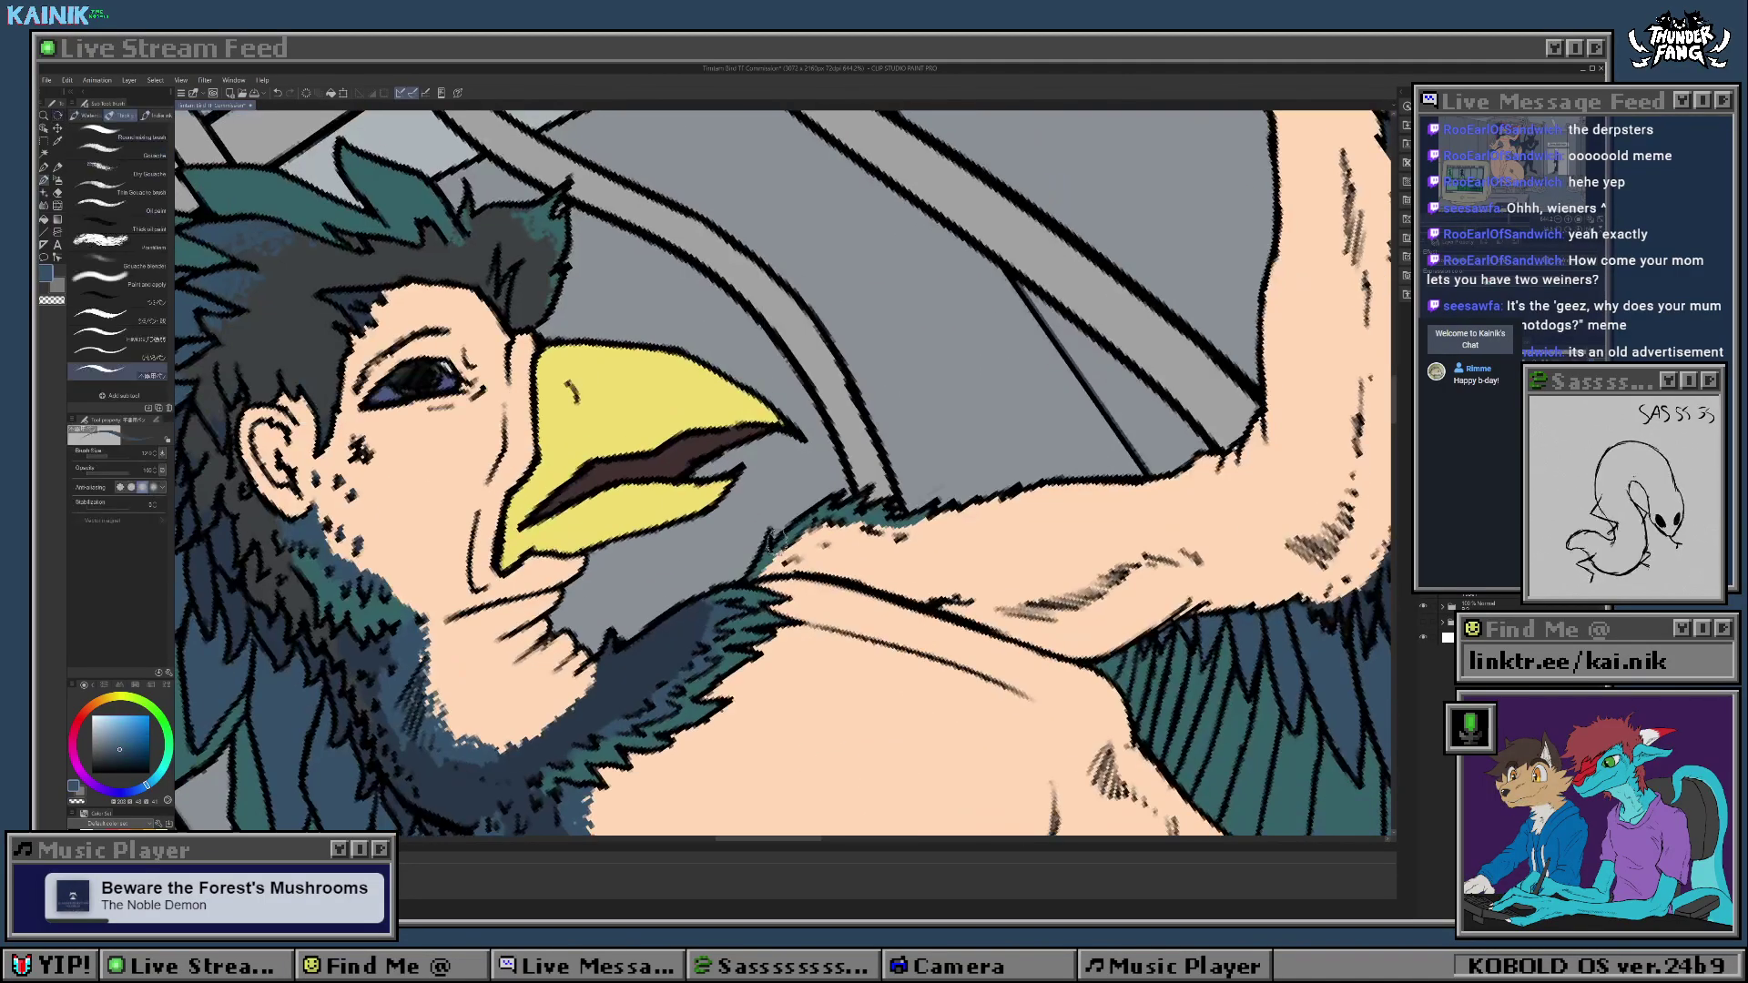
{"action": "mouse_move", "coordinate": [777, 546]}
{"action": "left_mouse_down"}
{"action": "mouse_move", "coordinate": [760, 579]}
{"action": "mouse_move", "coordinate": [805, 537]}
{"action": "mouse_move", "coordinate": [906, 521]}
{"action": "mouse_move", "coordinate": [891, 512]}
{"action": "left_mouse_up"}
{"action": "key", "text": "e"}
{"action": "key", "text": "b"}
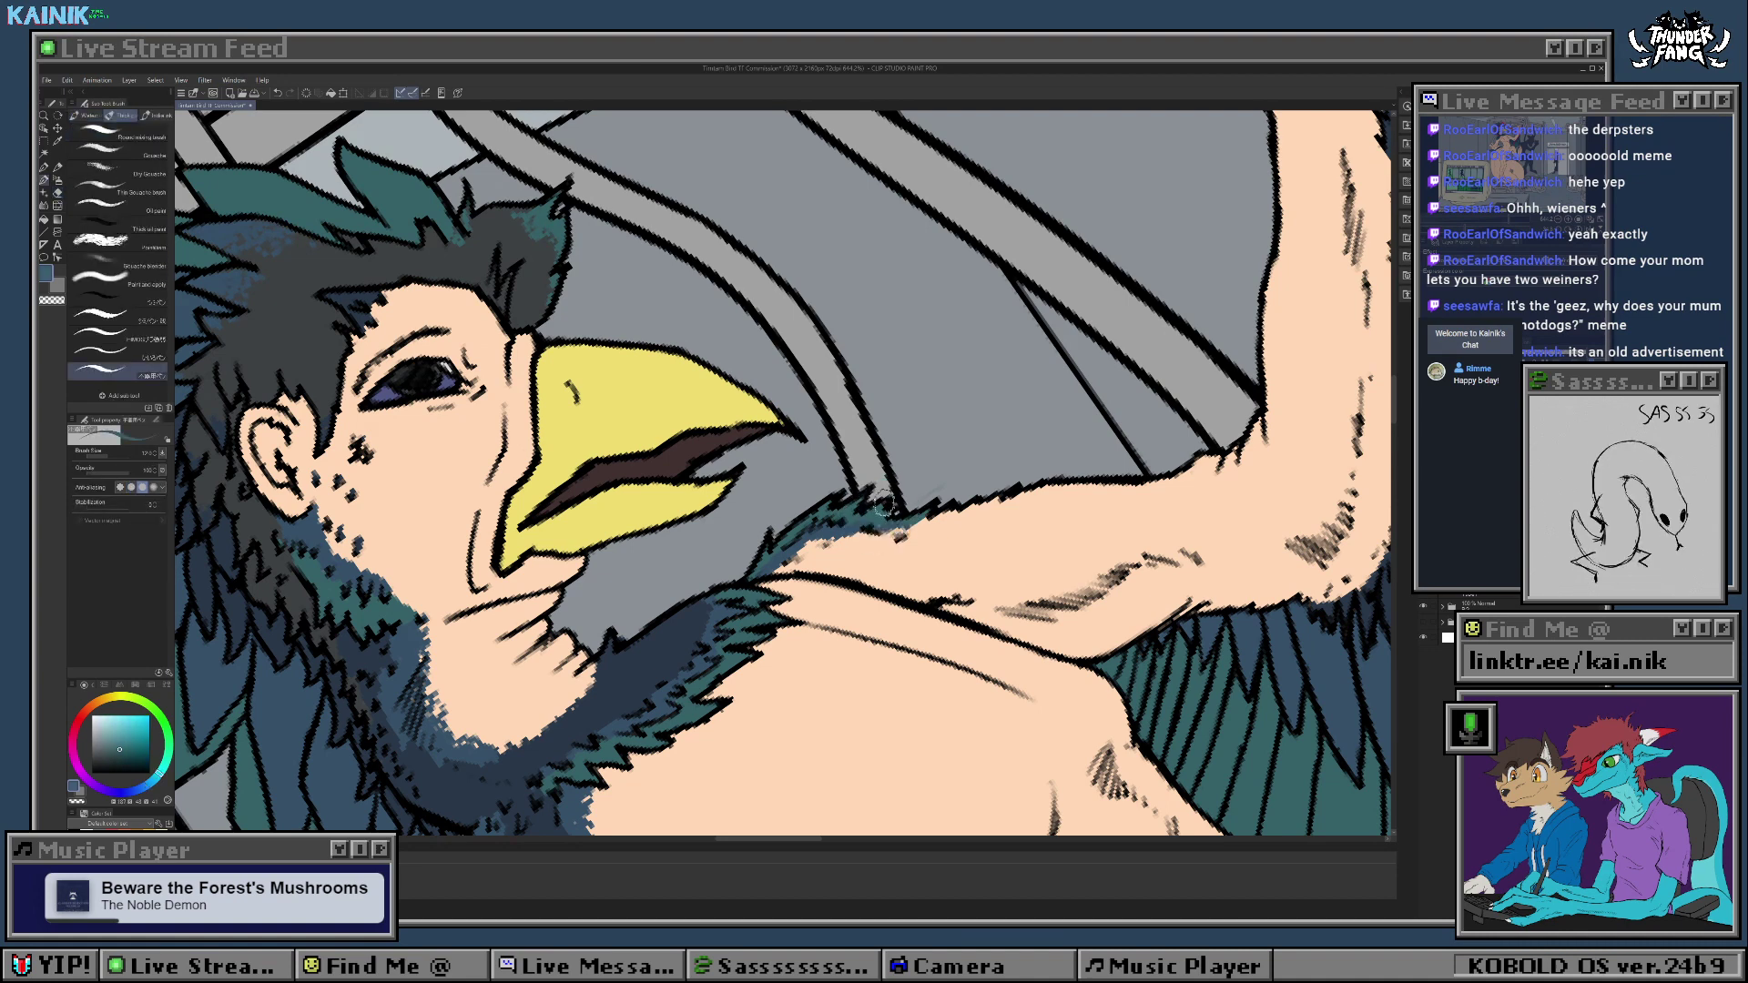
{"action": "left_click", "coordinate": [662, 712], "text": "alt"}
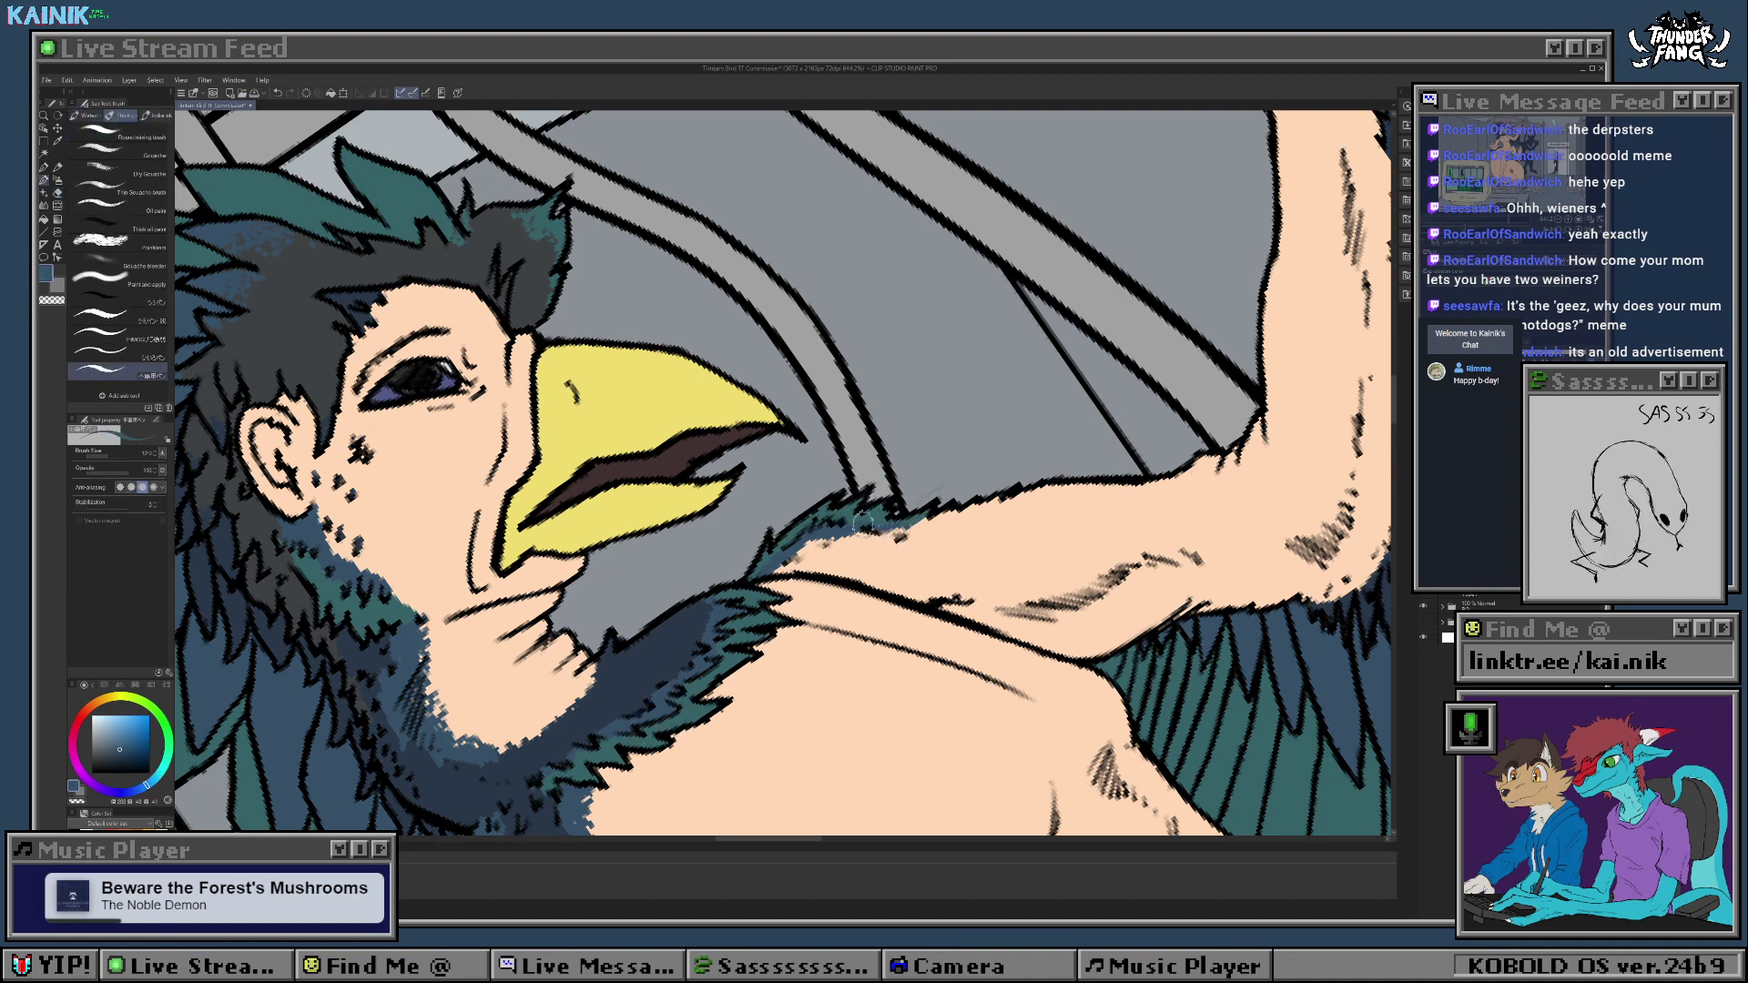
{"action": "left_click", "coordinate": [673, 619], "text": "alt"}
{"action": "mouse_move", "coordinate": [819, 548]}
{"action": "left_mouse_down"}
{"action": "mouse_move", "coordinate": [783, 568]}
{"action": "mouse_move", "coordinate": [798, 572]}
{"action": "left_mouse_up"}
{"action": "left_click_drag", "start_coordinate": [915, 533], "coordinate": [822, 546]}
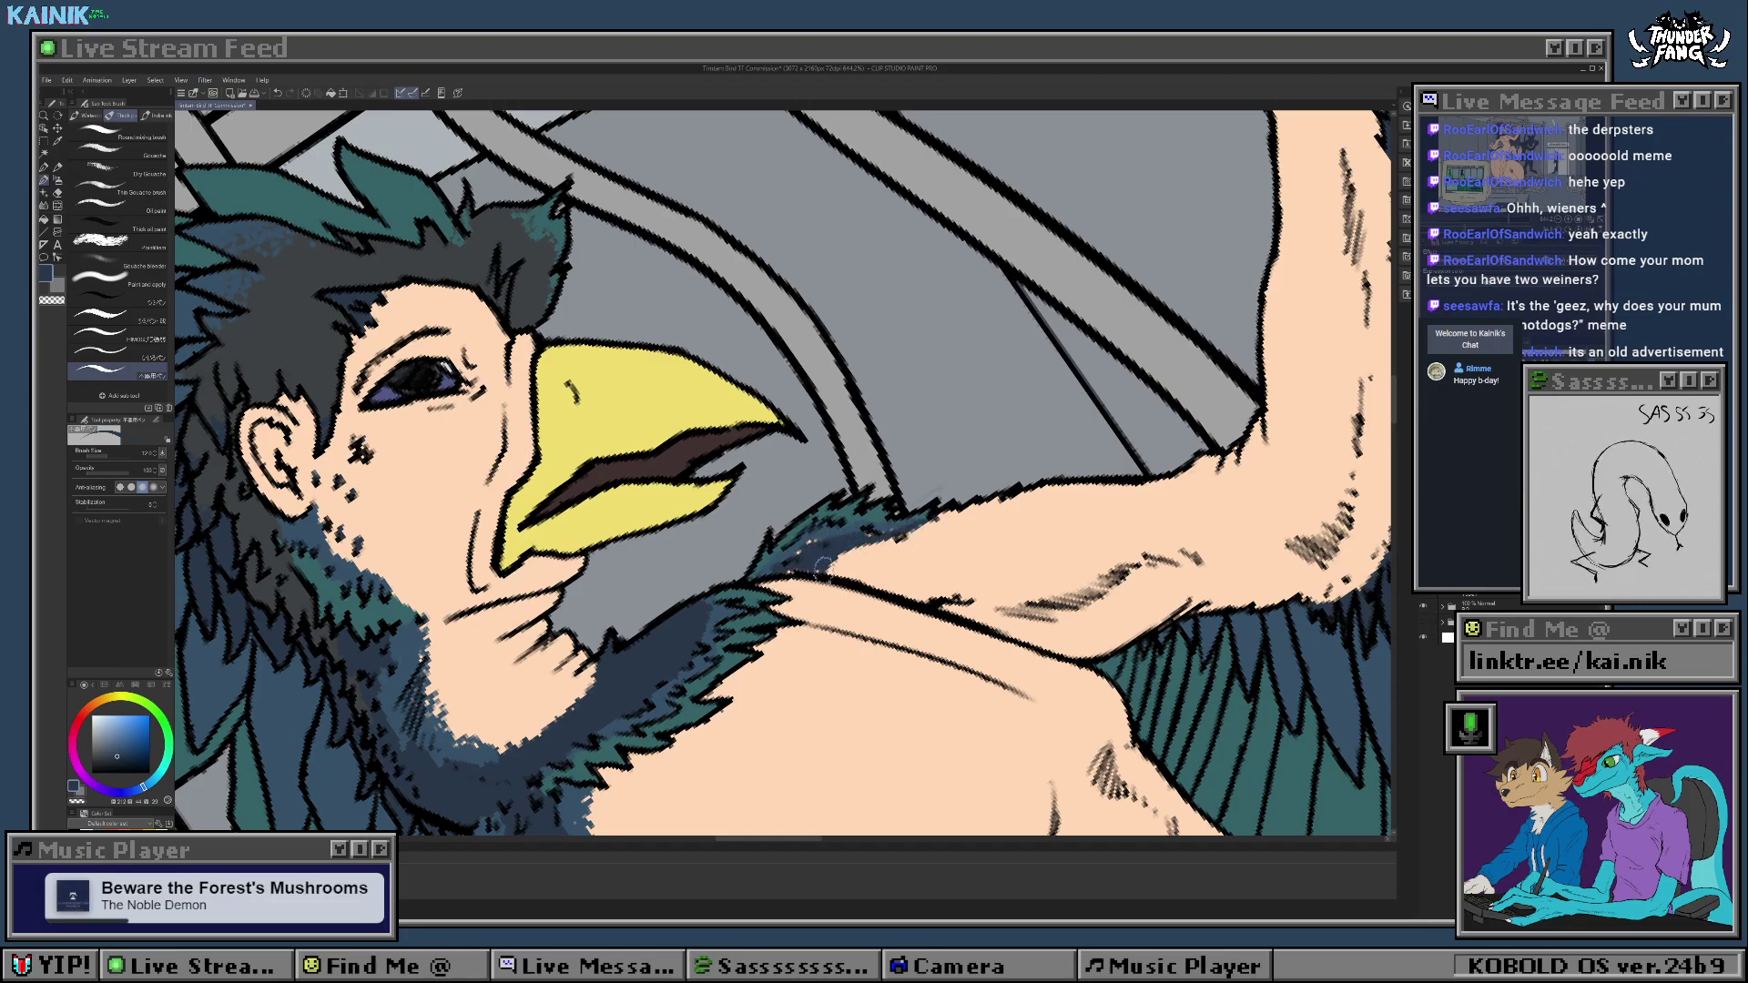
Step: Extend the sampled teal and blue feather tones along the upper edge of the raised arm and refine the shoulder blend
{"action": "left_click", "coordinate": [822, 513], "text": "alt"}
{"action": "left_click_drag", "start_coordinate": [942, 516], "coordinate": [1001, 499]}
{"action": "left_click", "coordinate": [803, 554], "text": "alt"}
{"action": "mouse_move", "coordinate": [796, 557]}
{"action": "left_mouse_down"}
{"action": "mouse_move", "coordinate": [811, 546]}
{"action": "mouse_move", "coordinate": [793, 563]}
{"action": "mouse_move", "coordinate": [822, 566]}
{"action": "mouse_move", "coordinate": [827, 544]}
{"action": "mouse_move", "coordinate": [781, 565]}
{"action": "mouse_move", "coordinate": [1004, 501]}
{"action": "left_mouse_up"}
{"action": "left_click", "coordinate": [719, 616], "text": "alt"}
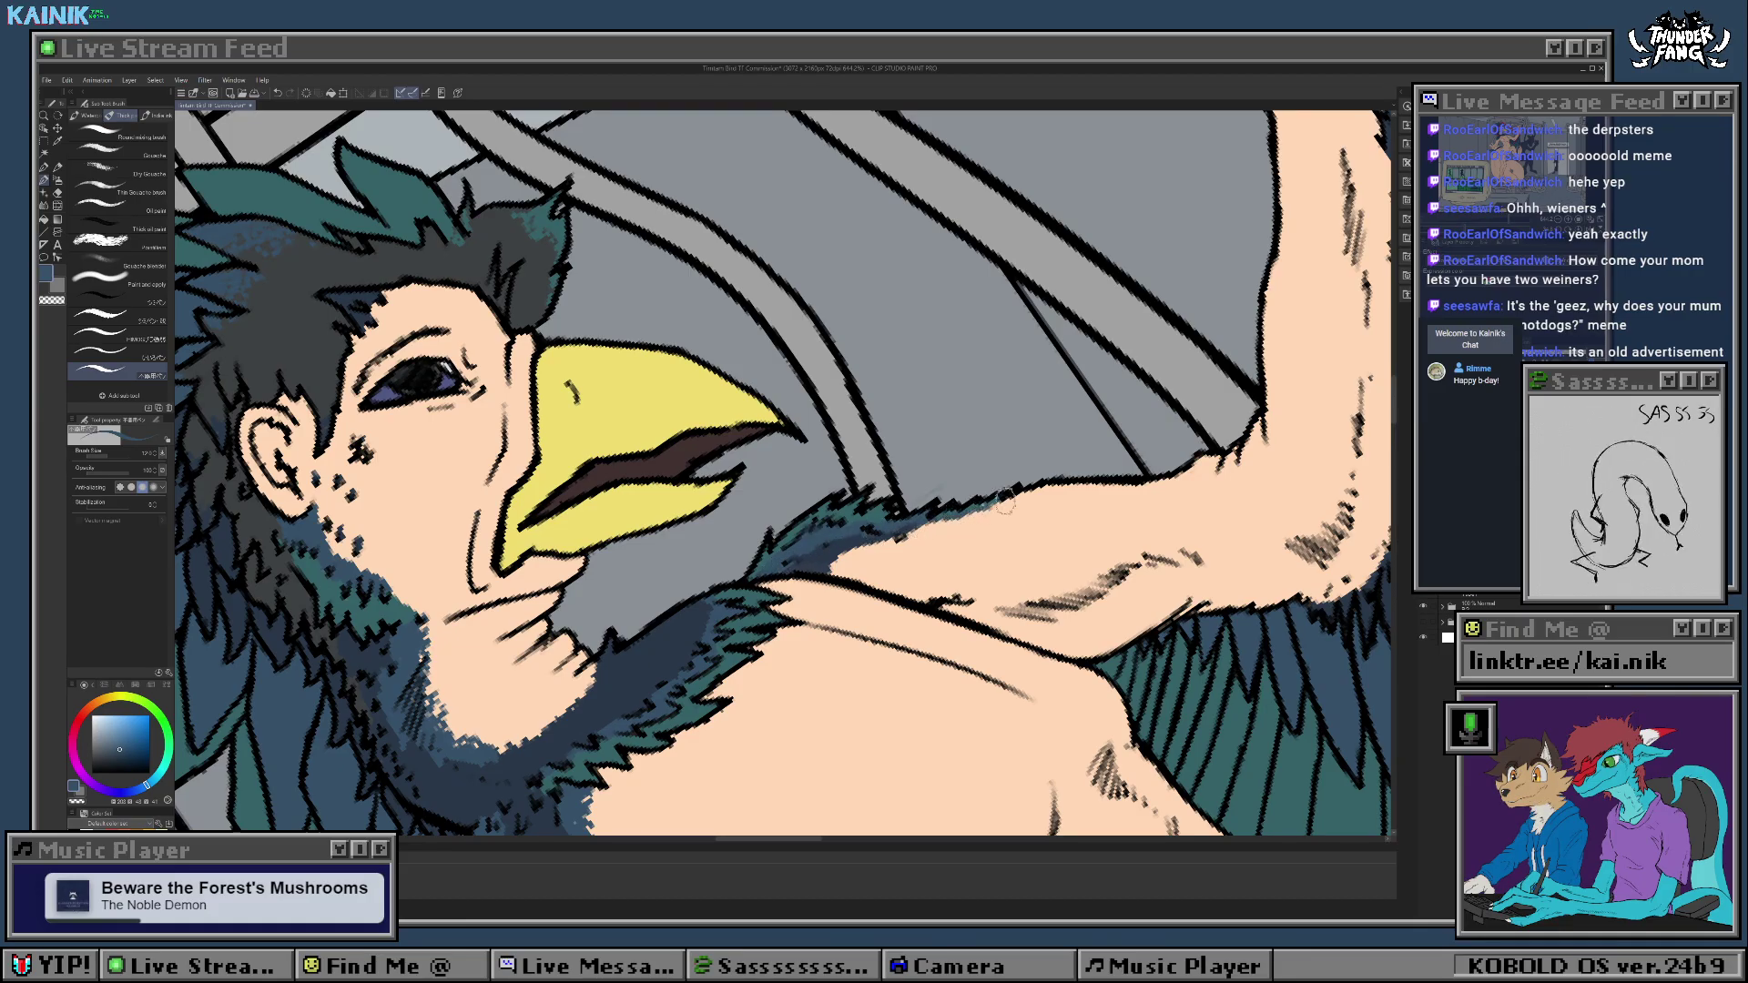
{"action": "left_click", "coordinate": [817, 566], "text": "alt"}
{"action": "left_click_drag", "start_coordinate": [843, 552], "coordinate": [838, 573]}
{"action": "left_click_drag", "start_coordinate": [959, 627], "coordinate": [856, 626]}
{"action": "mouse_move", "coordinate": [729, 574]}
{"action": "left_mouse_down"}
{"action": "mouse_move", "coordinate": [737, 555]}
{"action": "mouse_move", "coordinate": [726, 577]}
{"action": "mouse_move", "coordinate": [679, 500]}
{"action": "left_mouse_up"}
Step: Paint dark blue along the ragged feather edge of the raised arm from elbow to wrist, above the wing feathers
{"action": "key", "text": "r"}
{"action": "mouse_move", "coordinate": [911, 565]}
{"action": "left_mouse_down"}
{"action": "mouse_move", "coordinate": [880, 469]}
{"action": "mouse_move", "coordinate": [683, 514]}
{"action": "mouse_move", "coordinate": [594, 409]}
{"action": "left_mouse_up"}
{"action": "key", "text": "b"}
{"action": "left_click_drag", "start_coordinate": [880, 639], "coordinate": [933, 556]}
{"action": "mouse_move", "coordinate": [859, 647]}
{"action": "left_mouse_down"}
{"action": "mouse_move", "coordinate": [771, 700]}
{"action": "mouse_move", "coordinate": [736, 696]}
{"action": "left_mouse_up"}
{"action": "mouse_move", "coordinate": [1002, 436]}
{"action": "left_mouse_down"}
{"action": "mouse_move", "coordinate": [908, 518]}
{"action": "mouse_move", "coordinate": [904, 585]}
{"action": "mouse_move", "coordinate": [902, 571]}
{"action": "left_mouse_up"}
{"action": "mouse_move", "coordinate": [950, 482]}
{"action": "left_mouse_down"}
{"action": "mouse_move", "coordinate": [950, 498]}
{"action": "mouse_move", "coordinate": [1000, 401]}
{"action": "mouse_move", "coordinate": [990, 414]}
{"action": "left_mouse_up"}
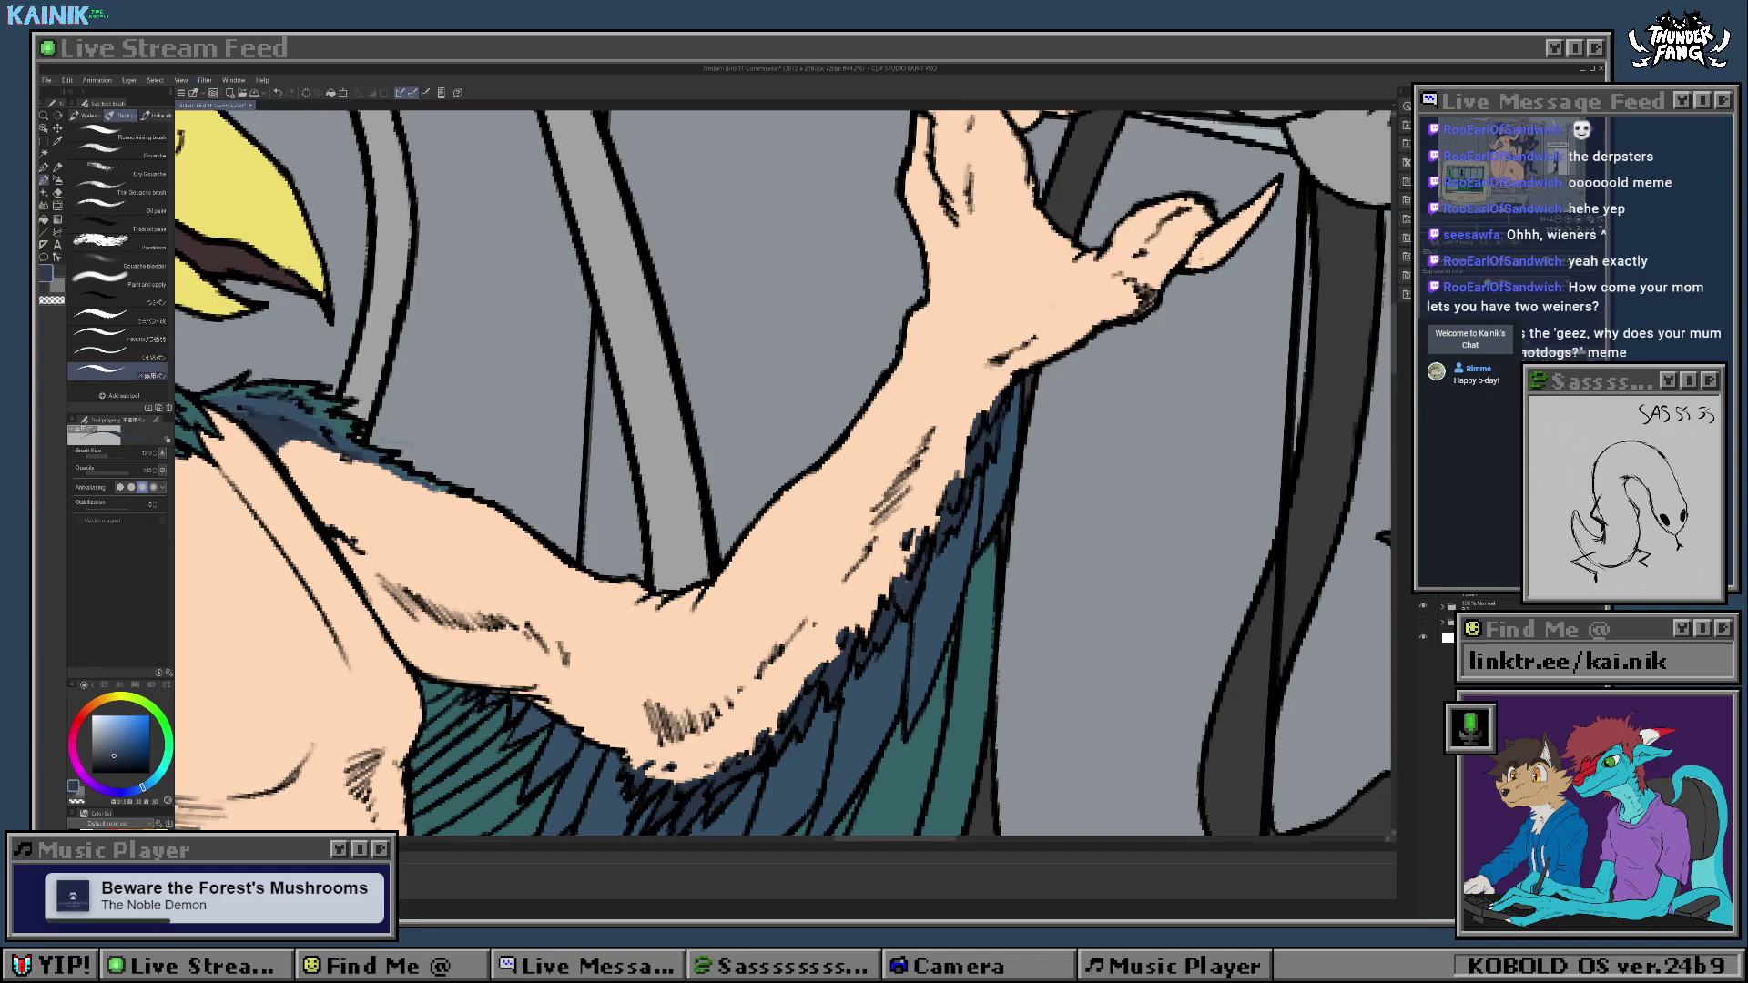
{"action": "mouse_move", "coordinate": [841, 638]}
{"action": "left_mouse_down"}
{"action": "mouse_move", "coordinate": [894, 518]}
{"action": "mouse_move", "coordinate": [847, 579]}
{"action": "left_mouse_up"}
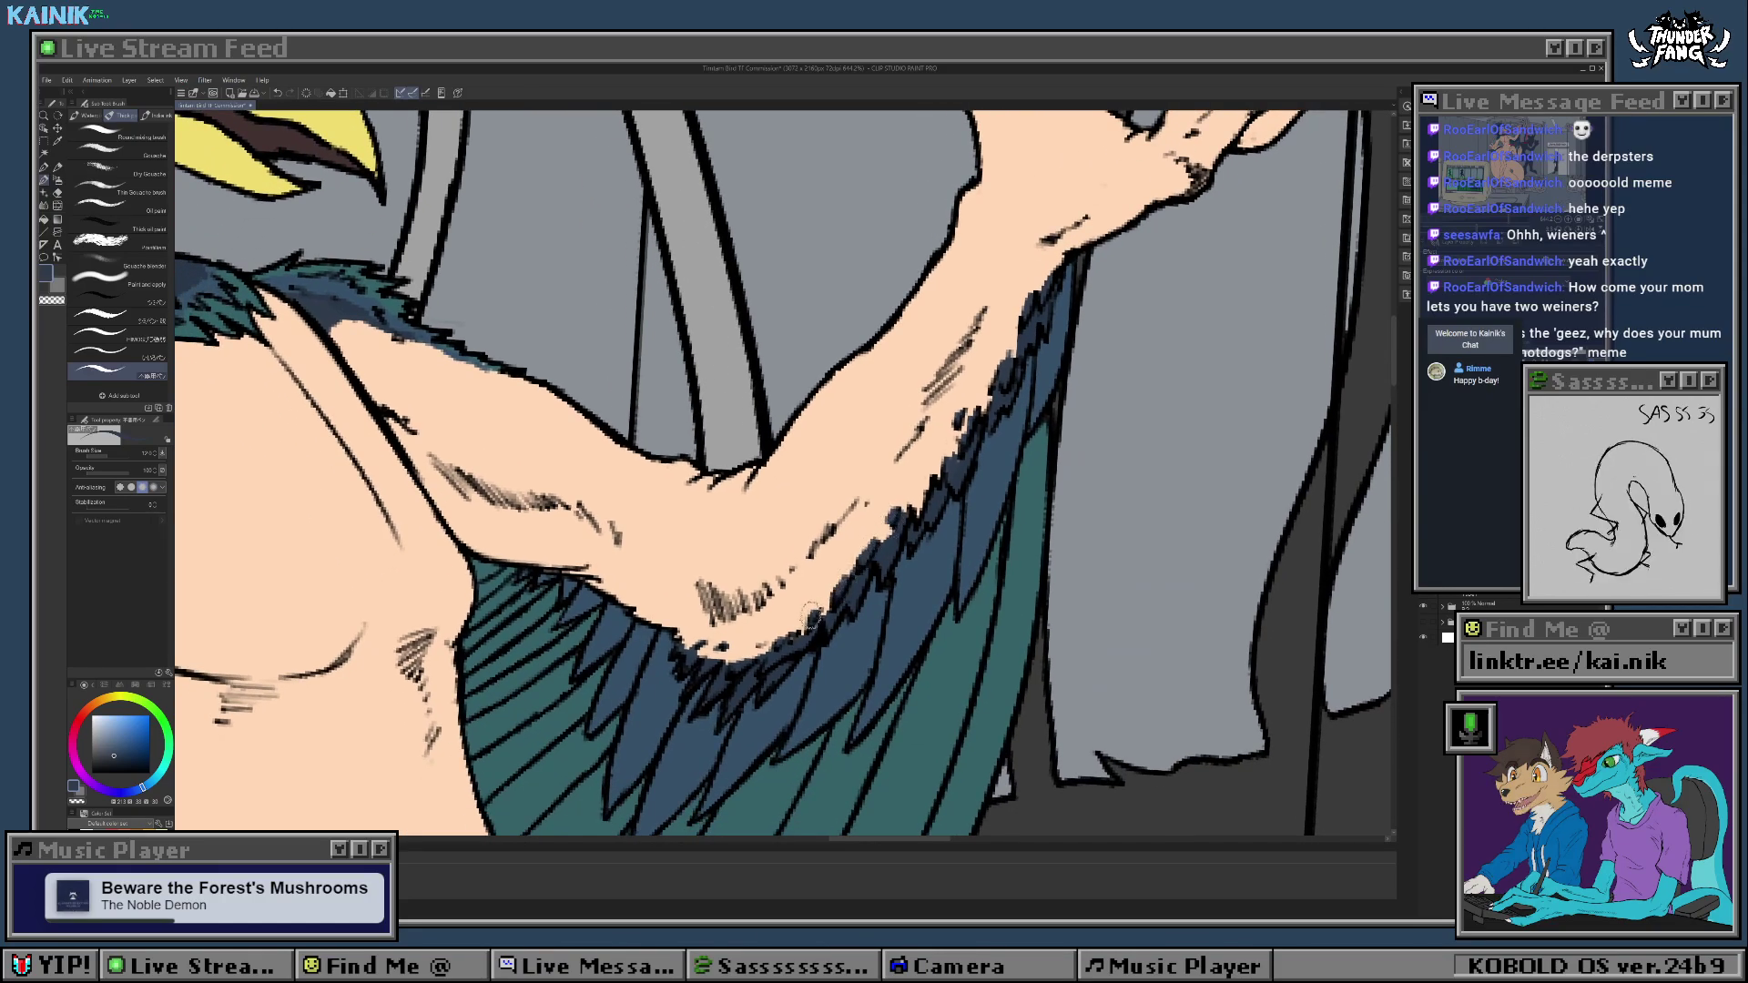
{"action": "mouse_move", "coordinate": [779, 648]}
{"action": "left_mouse_down"}
{"action": "mouse_move", "coordinate": [798, 639]}
{"action": "mouse_move", "coordinate": [745, 728]}
{"action": "mouse_move", "coordinate": [875, 749]}
{"action": "left_mouse_up"}
{"action": "left_click_drag", "start_coordinate": [956, 382], "coordinate": [657, 675]}
{"action": "scroll", "coordinate": [783, 474], "scroll_direction": "down", "scroll_amount": 8}
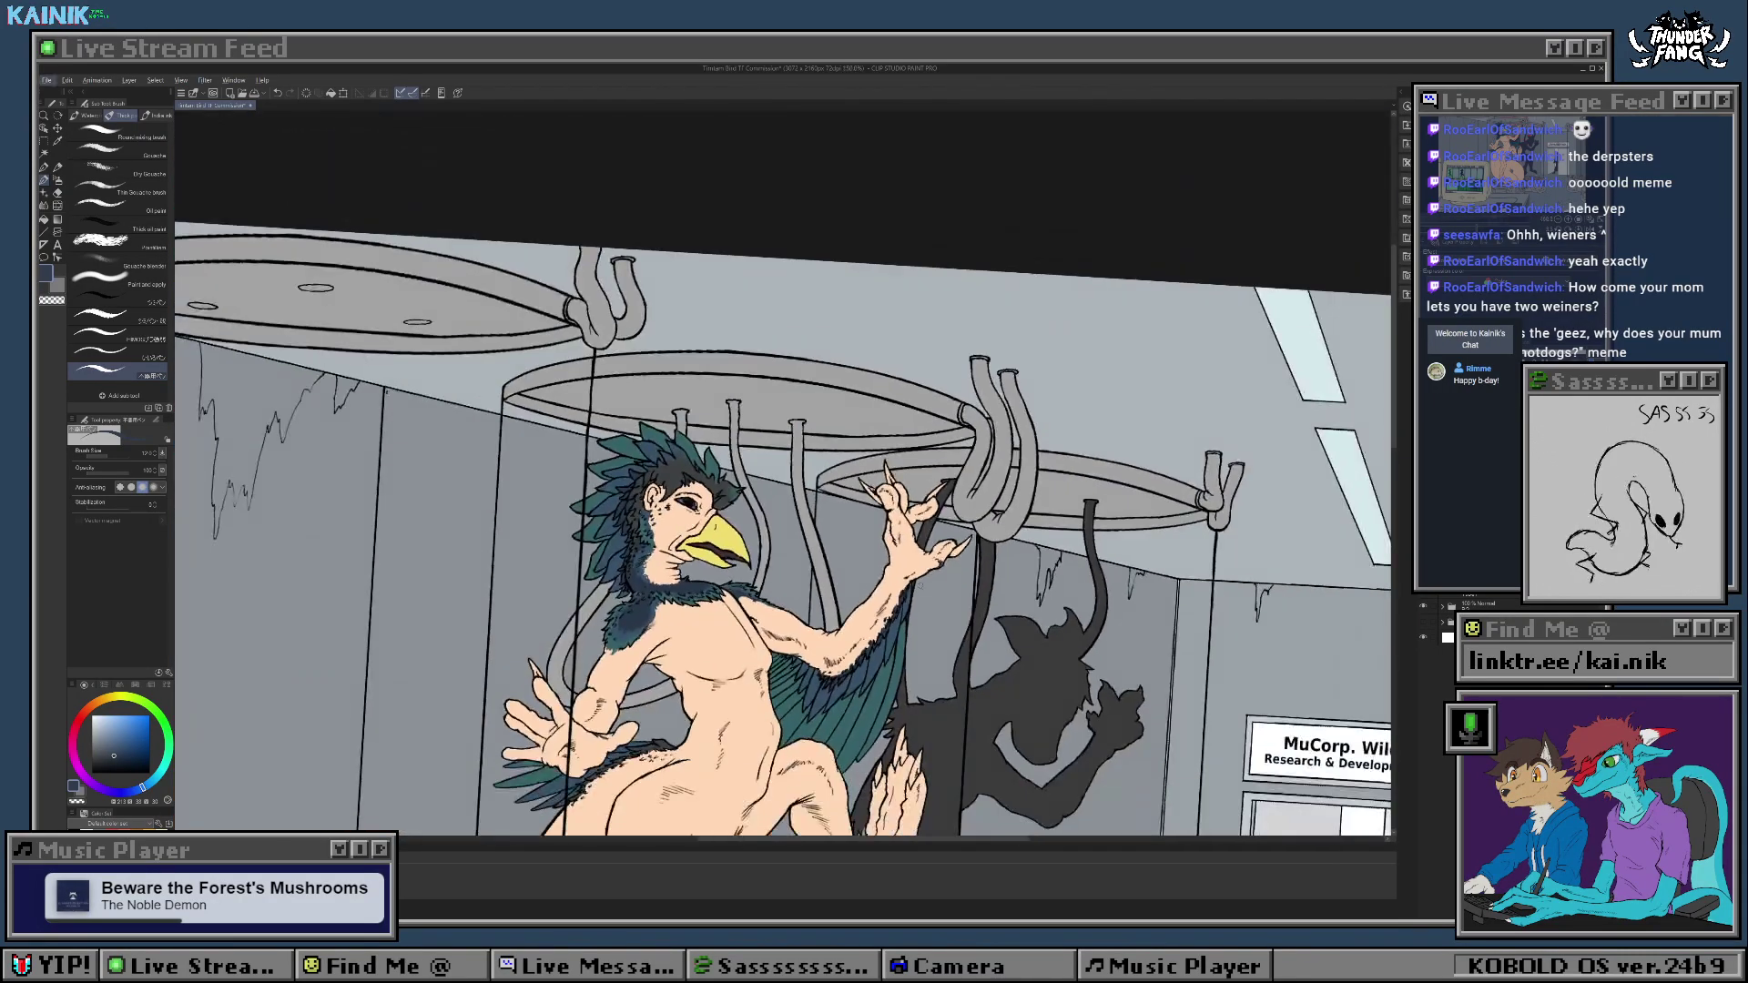
Step: Fill the small charcoal feathers behind the lowered hand at the hip with dark blue sampled from the shoulder
{"action": "scroll", "coordinate": [711, 647], "scroll_direction": "up", "scroll_amount": 3}
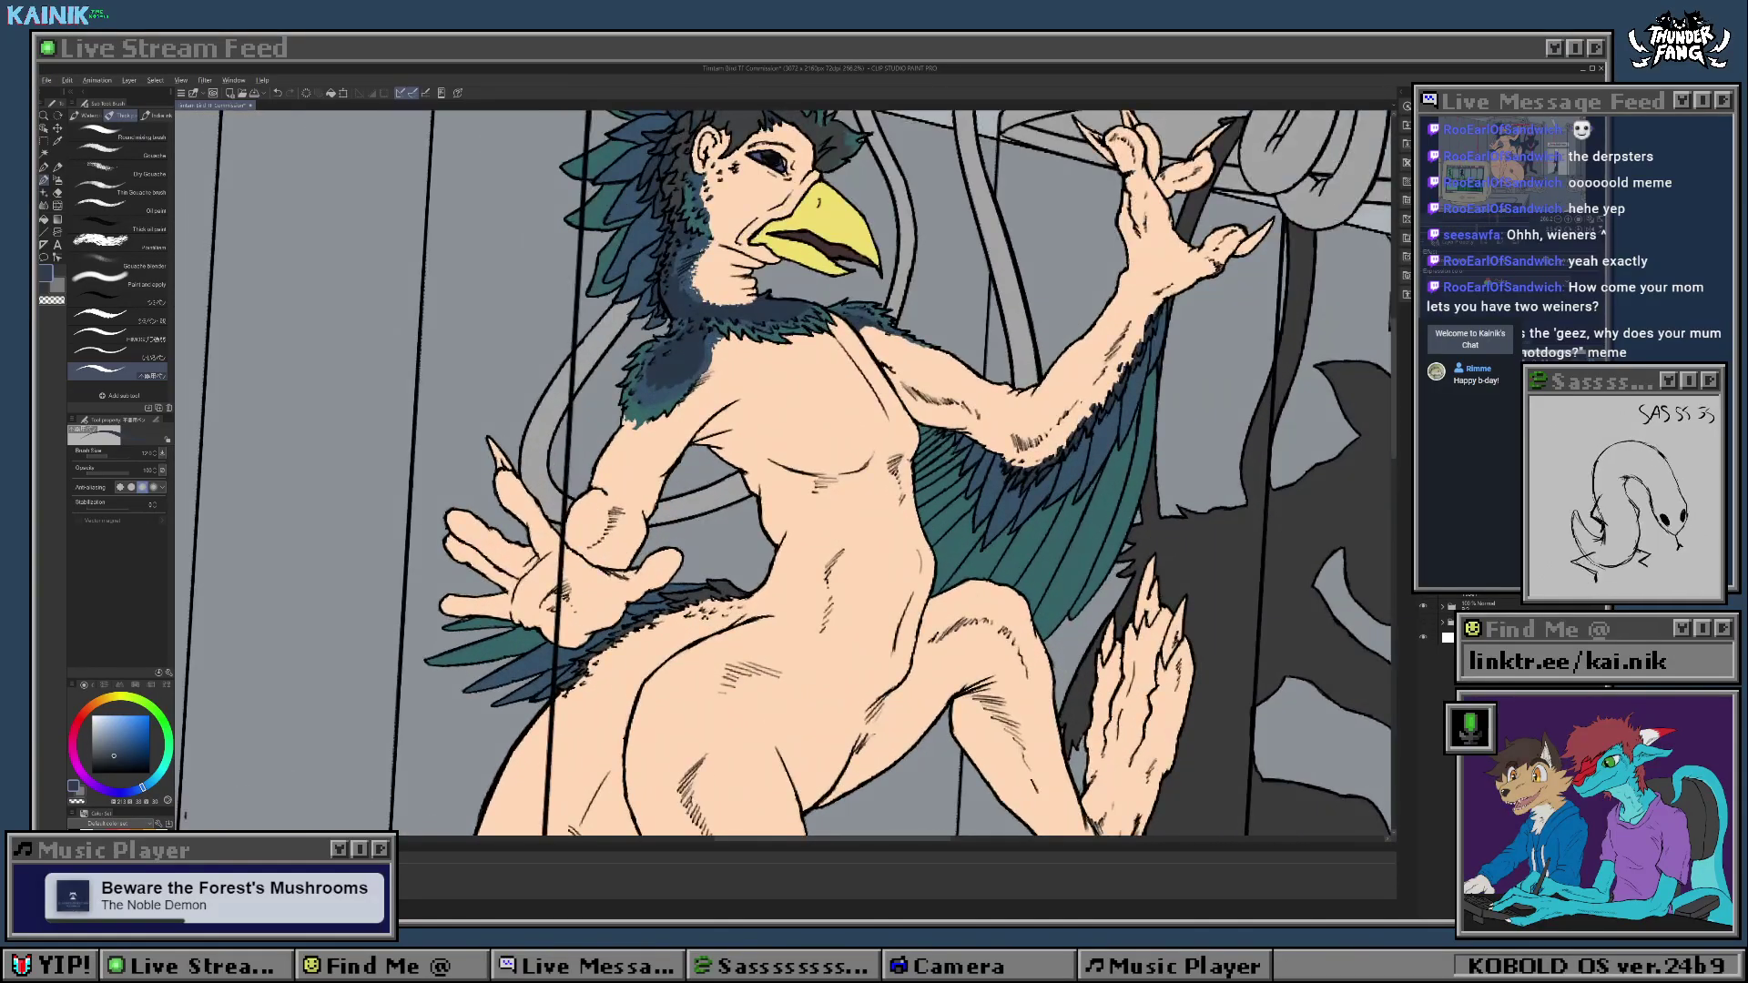
{"action": "scroll", "coordinate": [728, 592], "scroll_direction": "up", "scroll_amount": 4}
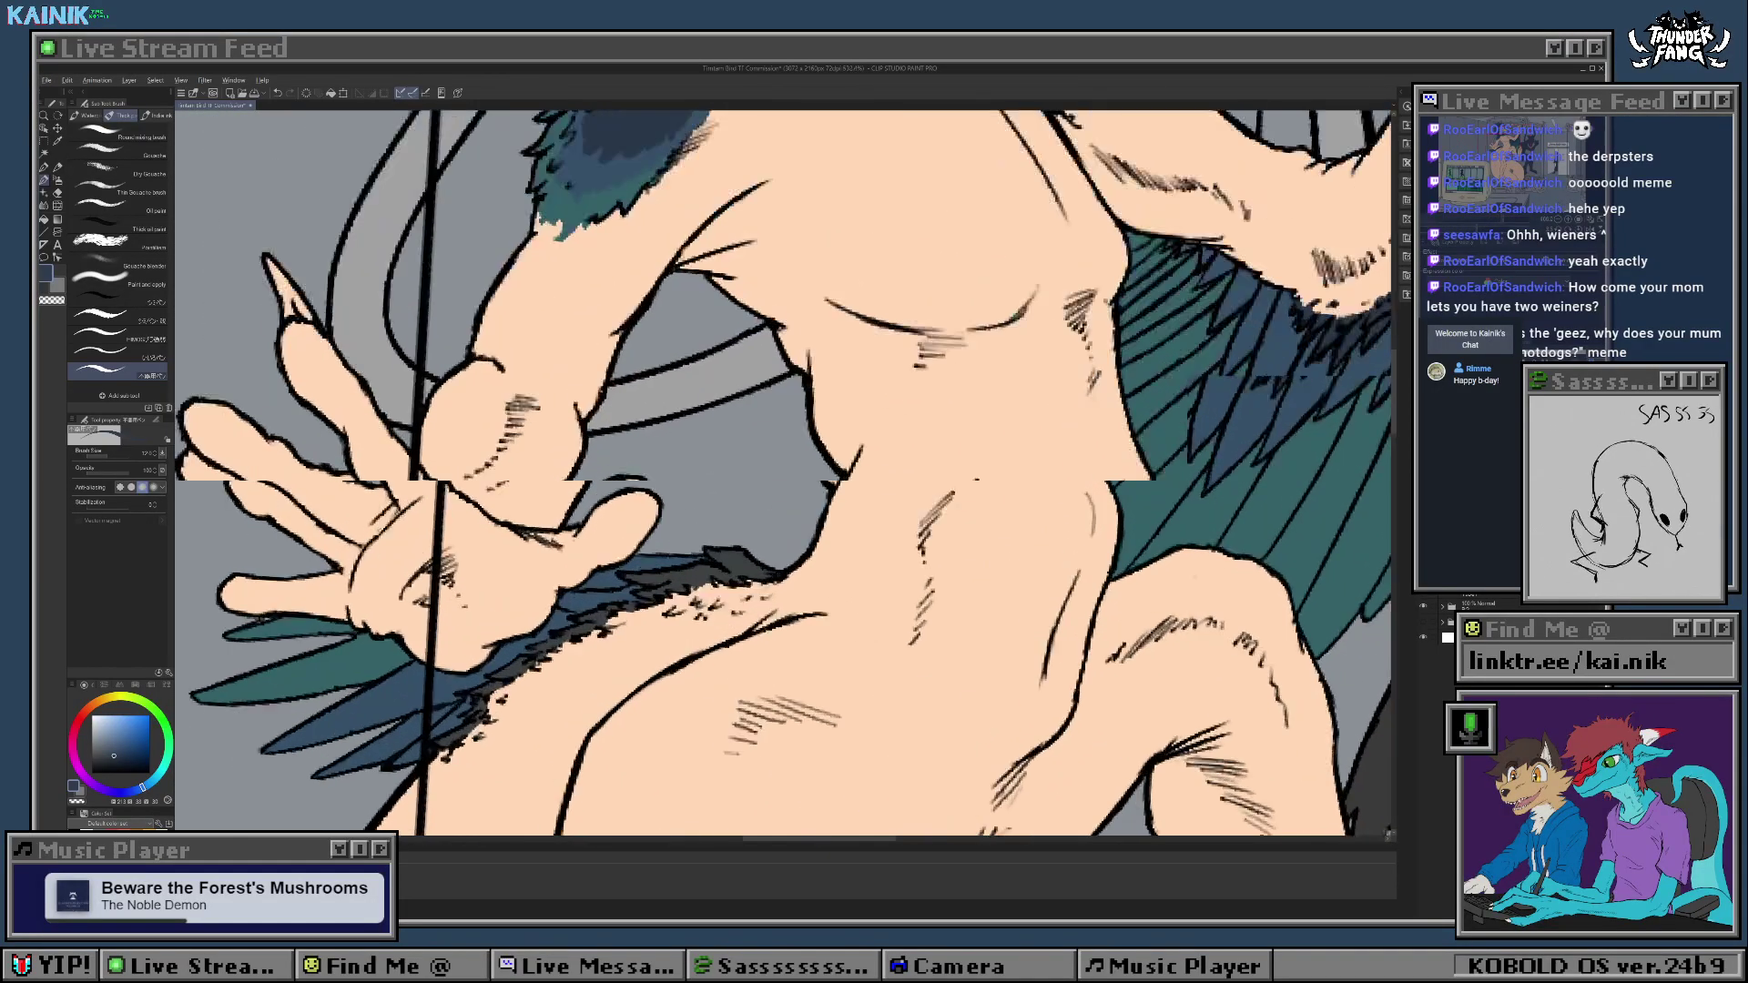
{"action": "left_click", "coordinate": [684, 564], "text": "alt"}
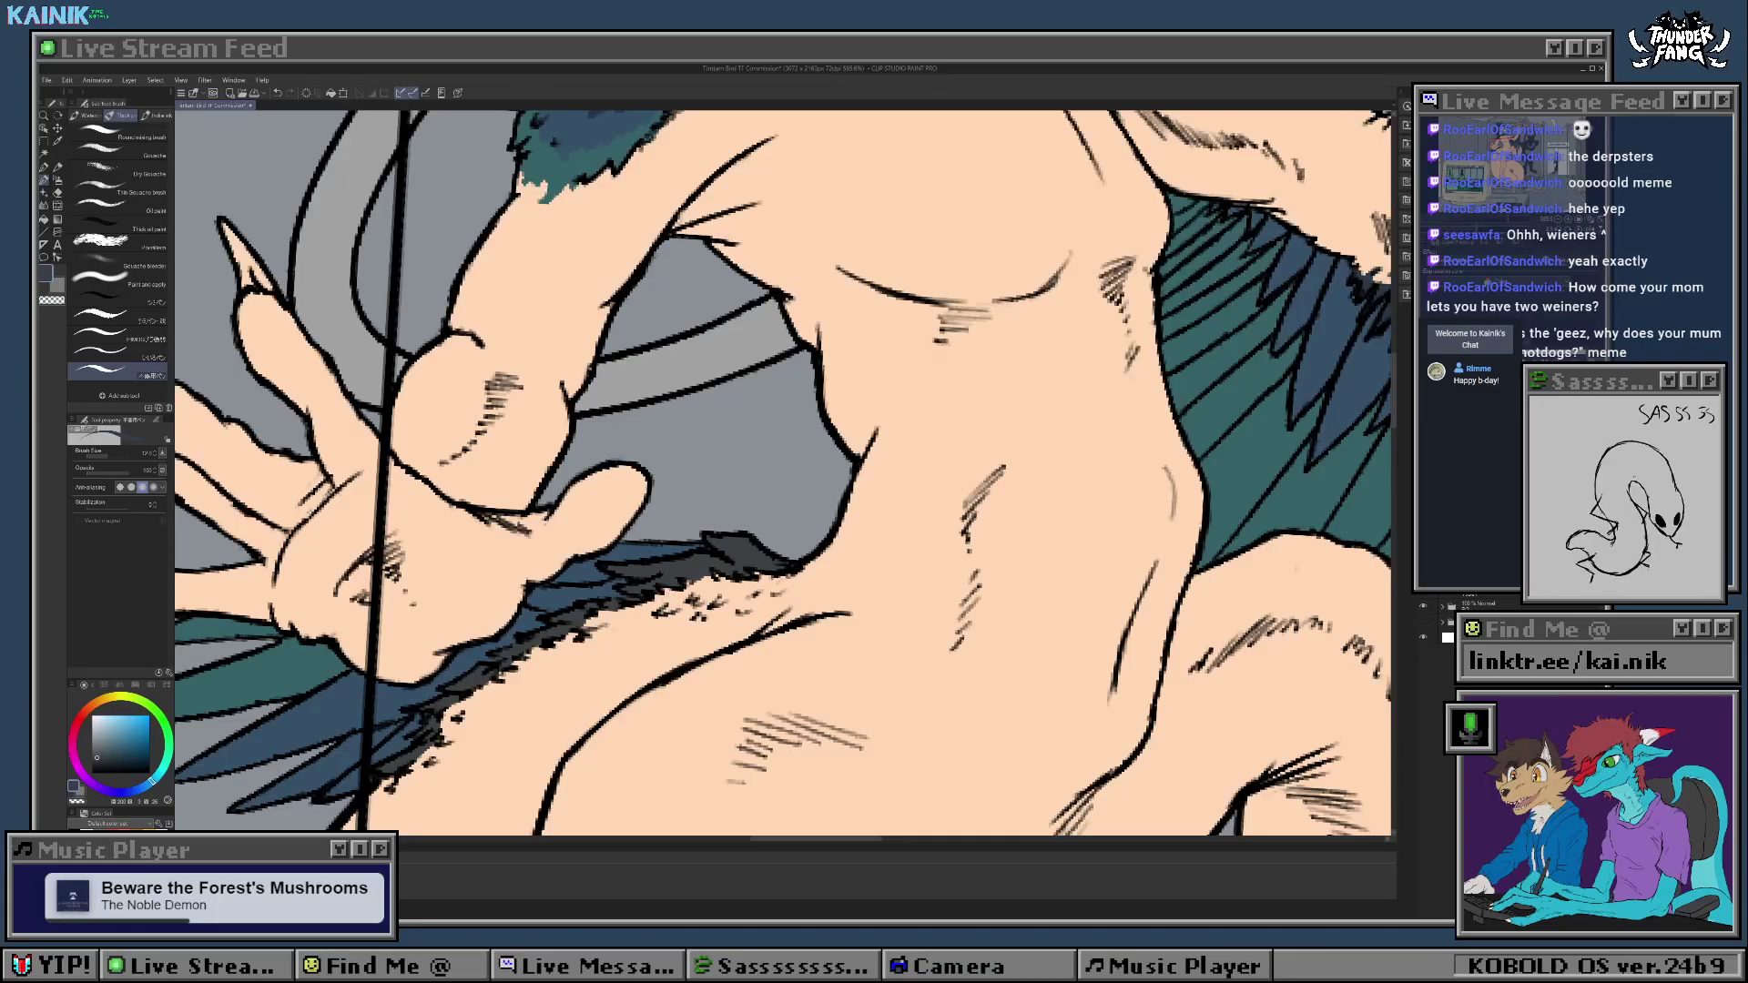
{"action": "scroll", "coordinate": [726, 482], "scroll_direction": "down", "scroll_amount": 4}
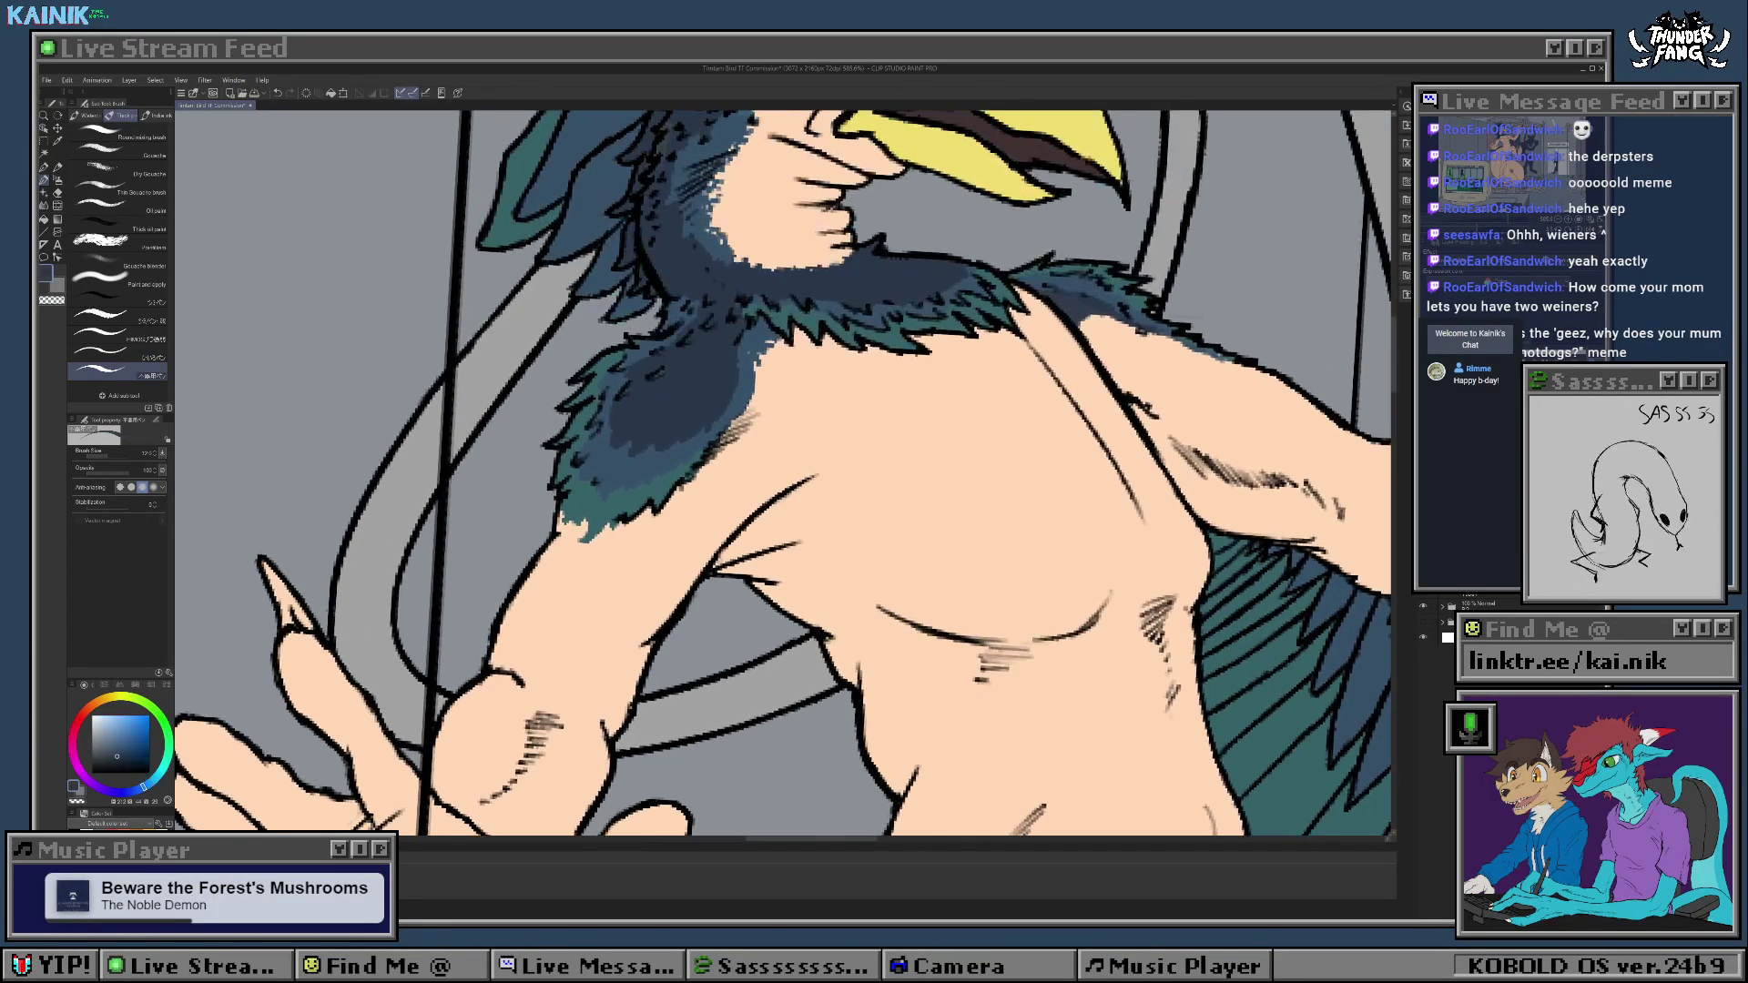
{"action": "scroll", "coordinate": [725, 482], "scroll_direction": "up", "scroll_amount": 4}
{"action": "key", "text": "g"}
{"action": "key", "text": "g"}
{"action": "left_click", "coordinate": [510, 705]}
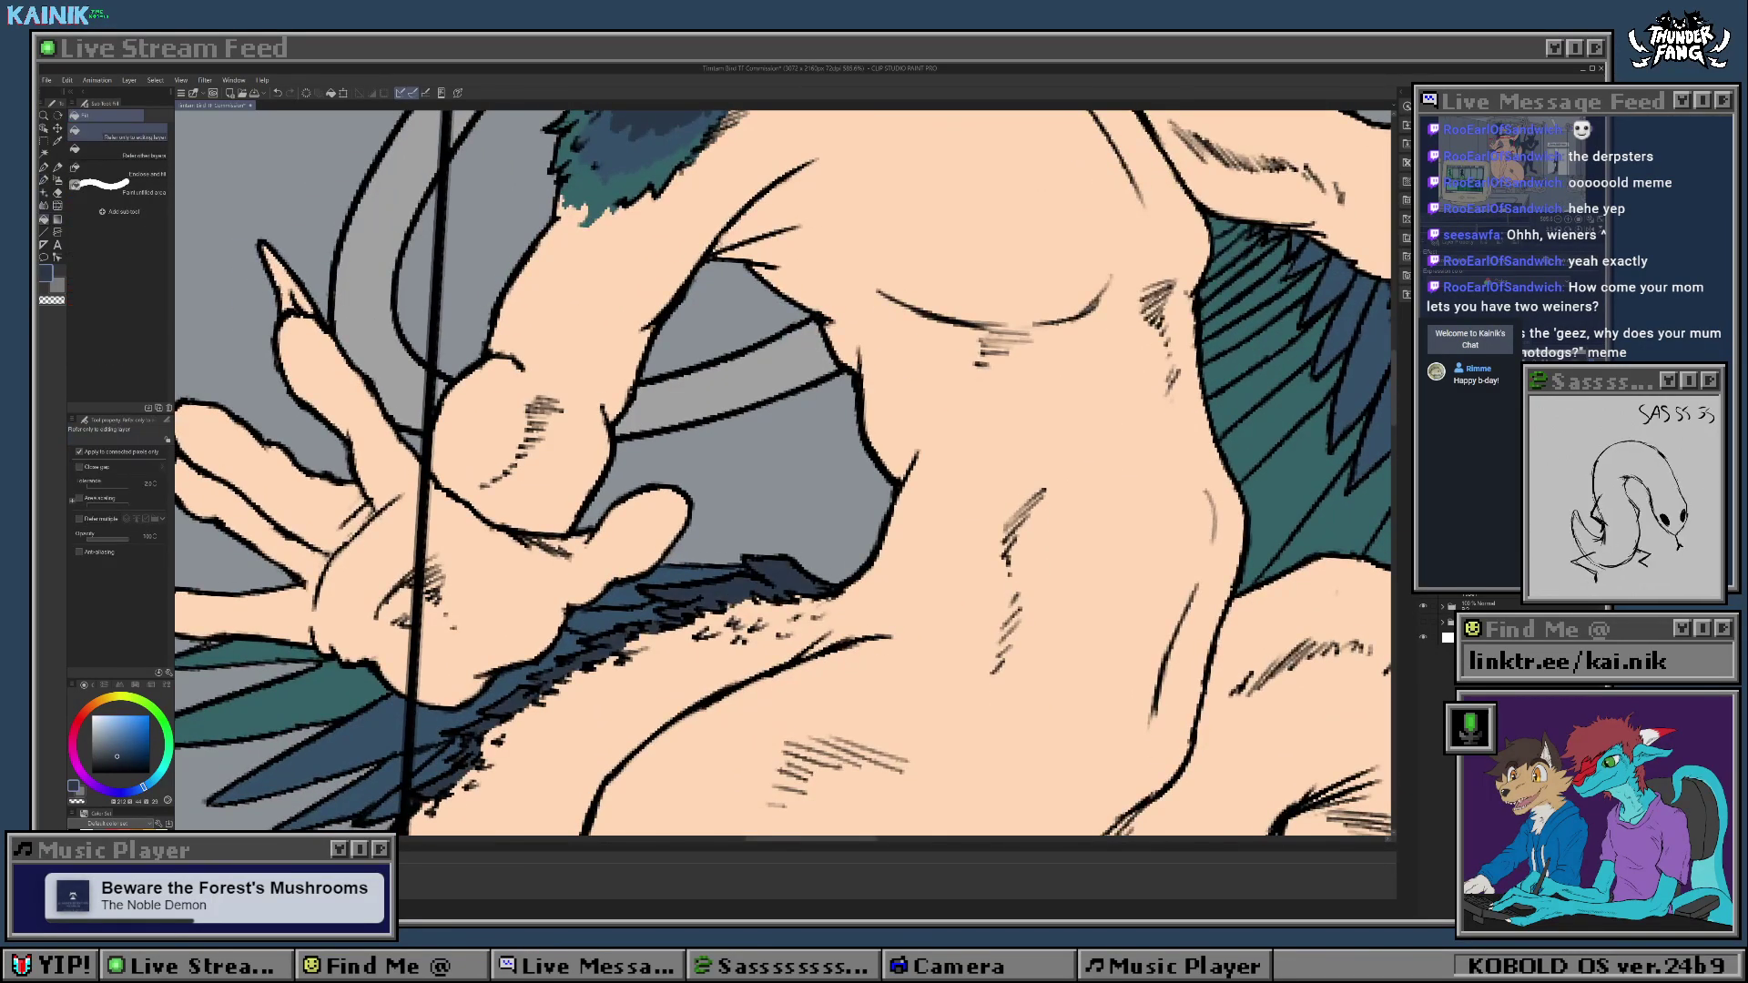
{"action": "left_click_drag", "start_coordinate": [510, 706], "coordinate": [534, 657]}
Step: Paint dark blue over the ragged feather edge and tufts along the hip behind the lowered hand
{"action": "key", "text": "b"}
{"action": "mouse_move", "coordinate": [616, 620]}
{"action": "left_mouse_down"}
{"action": "mouse_move", "coordinate": [656, 607]}
{"action": "mouse_move", "coordinate": [664, 581]}
{"action": "mouse_move", "coordinate": [640, 596]}
{"action": "mouse_move", "coordinate": [708, 589]}
{"action": "left_mouse_up"}
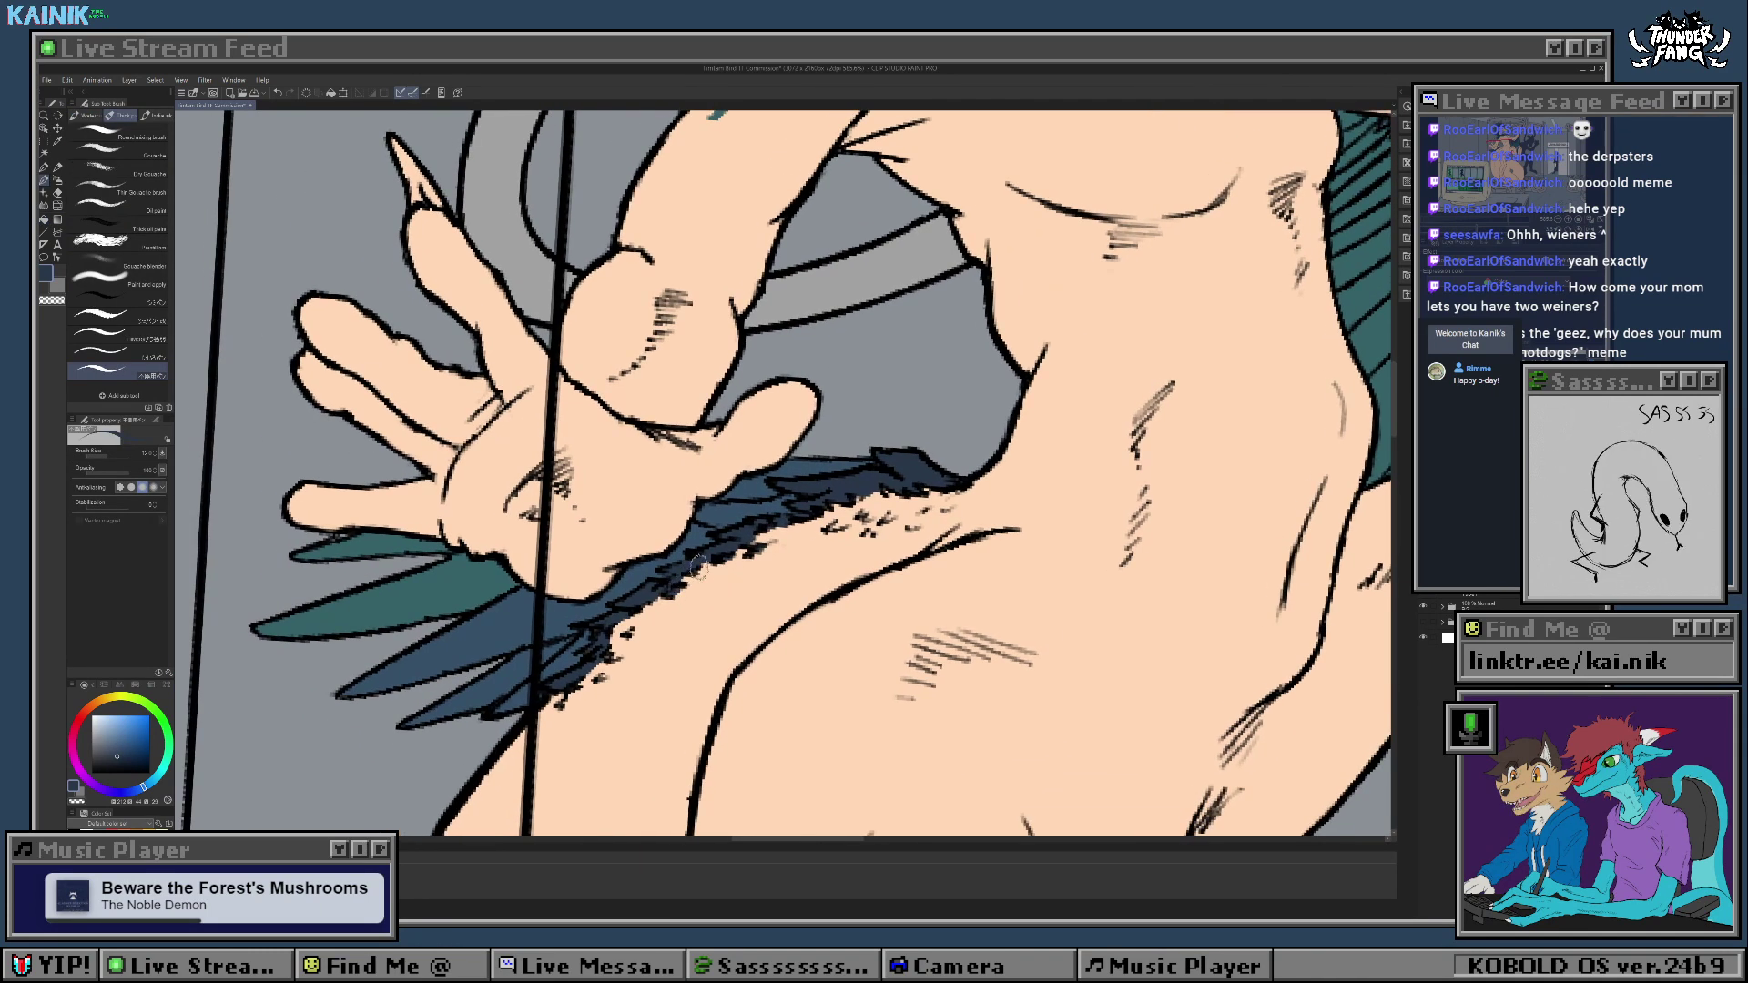
{"action": "mouse_move", "coordinate": [612, 628]}
{"action": "left_mouse_down"}
{"action": "mouse_move", "coordinate": [645, 600]}
{"action": "mouse_move", "coordinate": [651, 634]}
{"action": "mouse_move", "coordinate": [601, 618]}
{"action": "mouse_move", "coordinate": [620, 595]}
{"action": "mouse_move", "coordinate": [622, 617]}
{"action": "mouse_move", "coordinate": [585, 648]}
{"action": "mouse_move", "coordinate": [635, 641]}
{"action": "mouse_move", "coordinate": [584, 664]}
{"action": "mouse_move", "coordinate": [681, 587]}
{"action": "mouse_move", "coordinate": [622, 631]}
{"action": "left_mouse_up"}
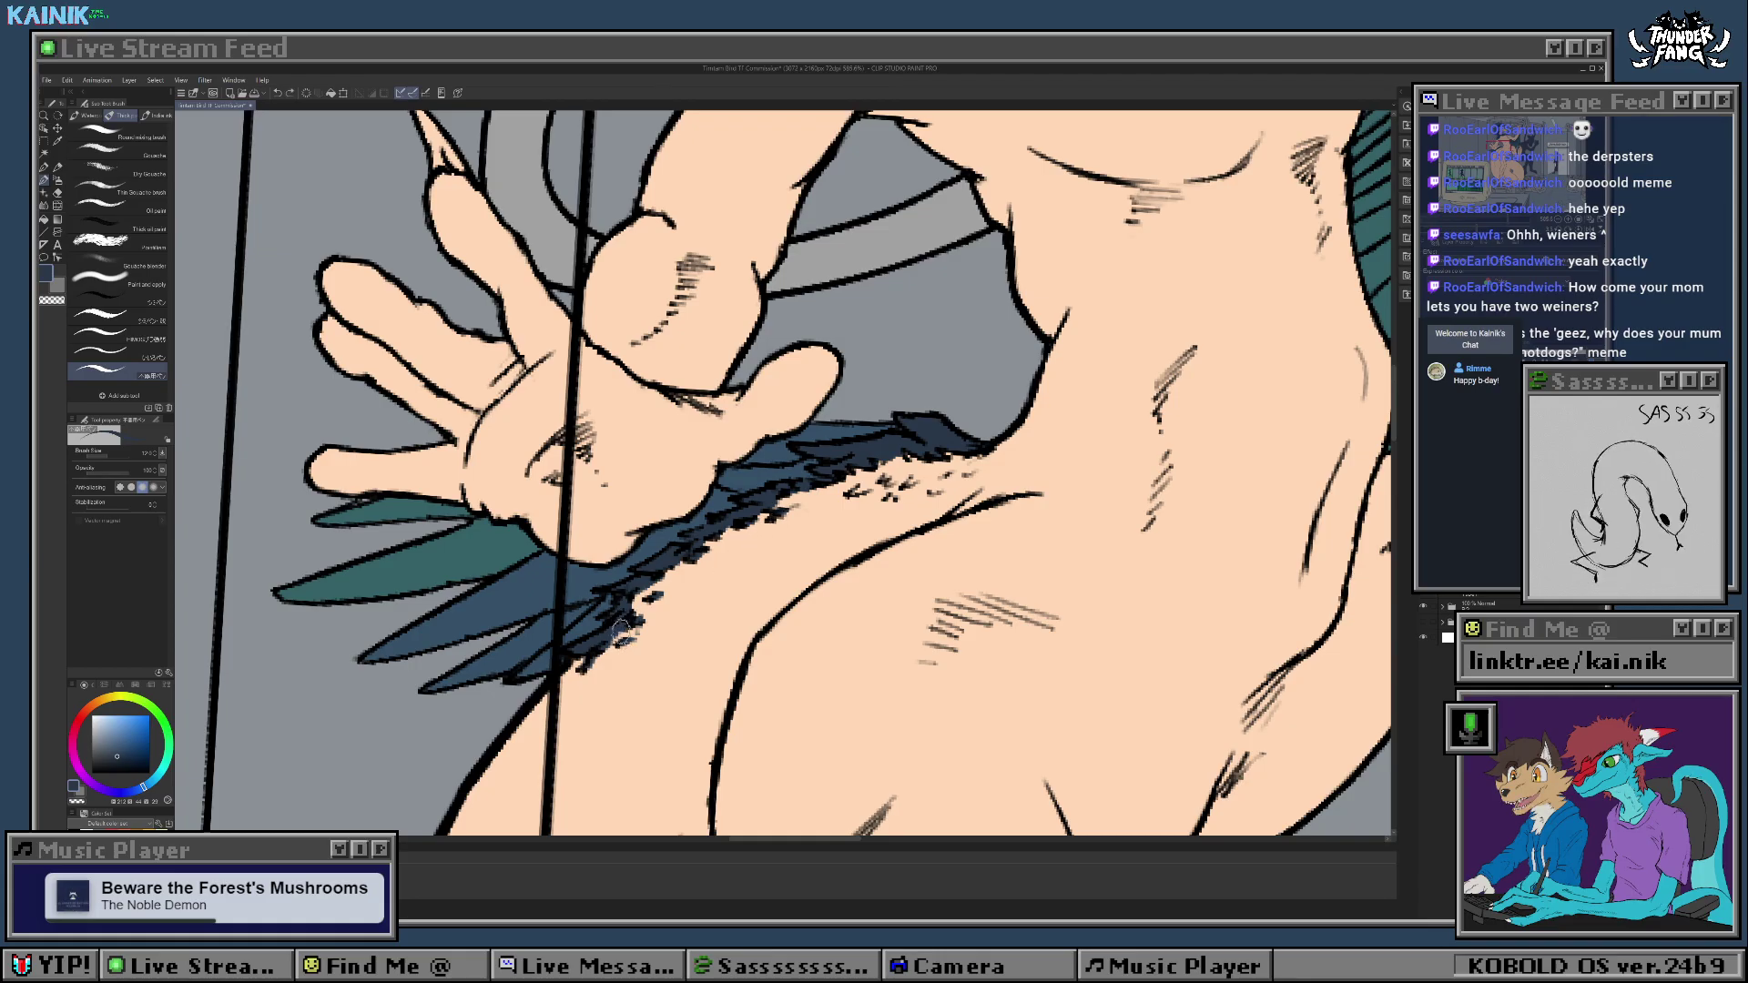
{"action": "left_click_drag", "start_coordinate": [676, 564], "coordinate": [680, 560]}
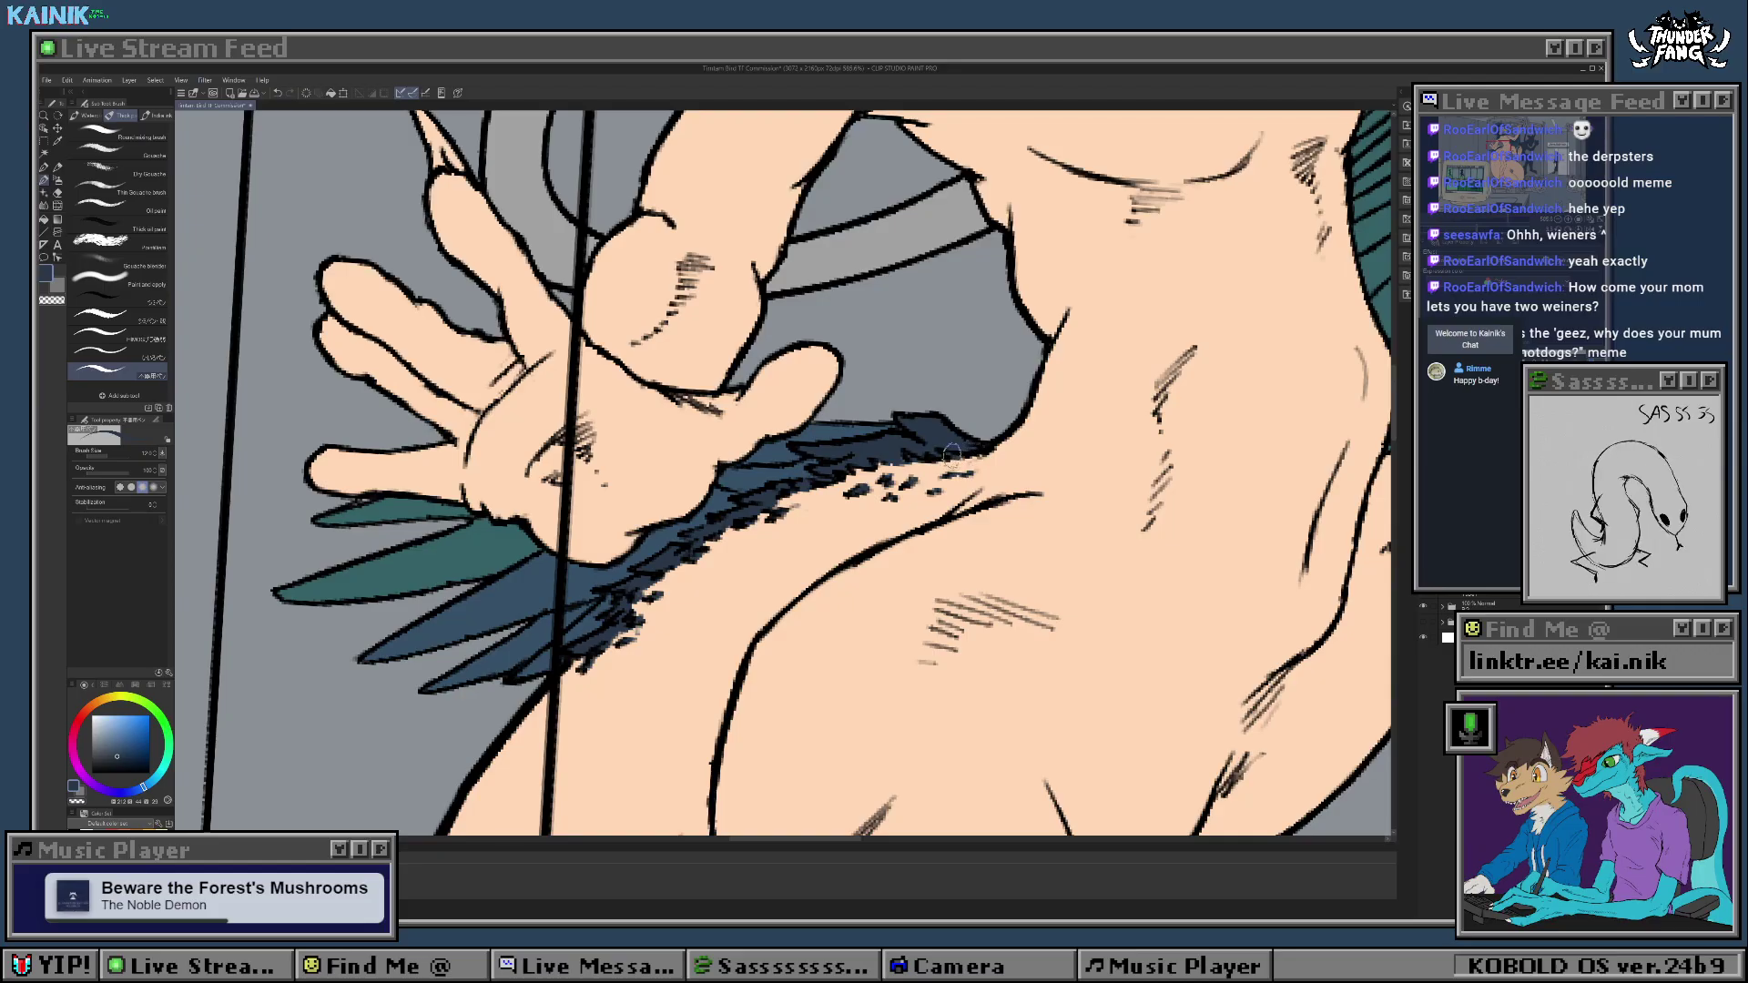
{"action": "mouse_move", "coordinate": [925, 466]}
{"action": "left_mouse_down"}
{"action": "mouse_move", "coordinate": [830, 544]}
{"action": "mouse_move", "coordinate": [883, 538]}
{"action": "mouse_move", "coordinate": [801, 558]}
{"action": "mouse_move", "coordinate": [872, 546]}
{"action": "mouse_move", "coordinate": [729, 578]}
{"action": "mouse_move", "coordinate": [770, 565]}
{"action": "mouse_move", "coordinate": [538, 671]}
{"action": "mouse_move", "coordinate": [586, 669]}
{"action": "mouse_move", "coordinate": [525, 736]}
{"action": "left_mouse_up"}
{"action": "scroll", "coordinate": [609, 675], "scroll_direction": "down", "scroll_amount": 6}
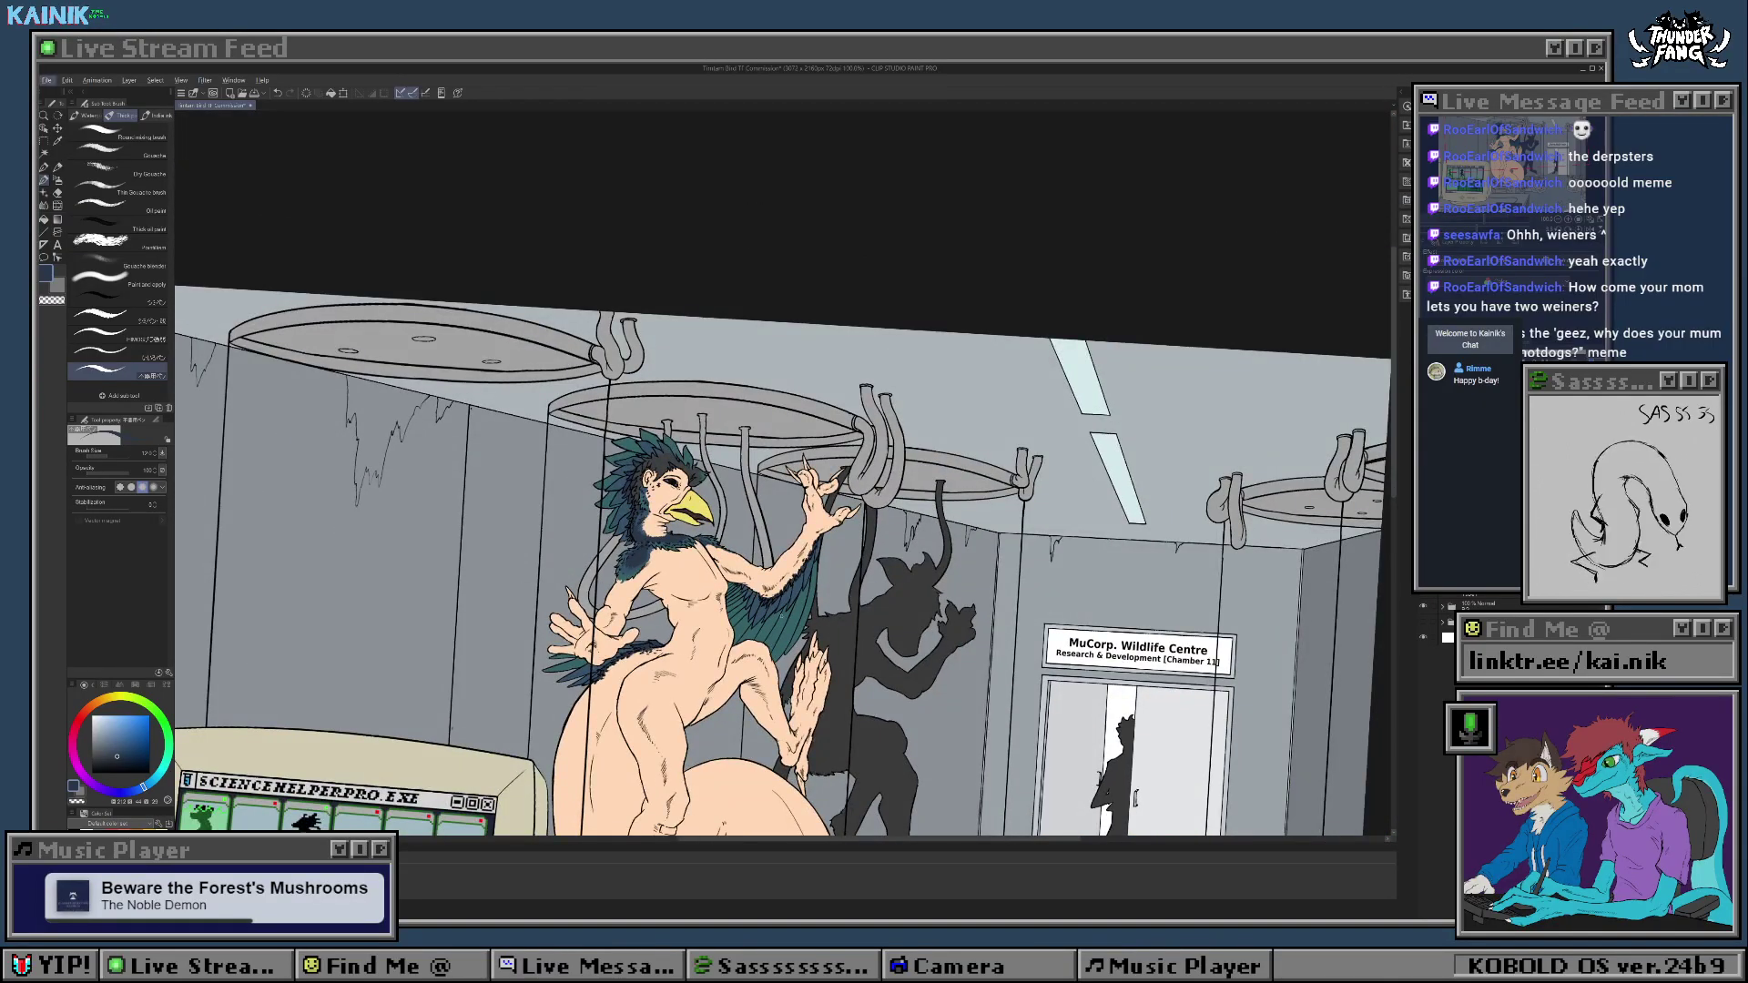
{"action": "left_click_drag", "start_coordinate": [781, 617], "coordinate": [841, 540]}
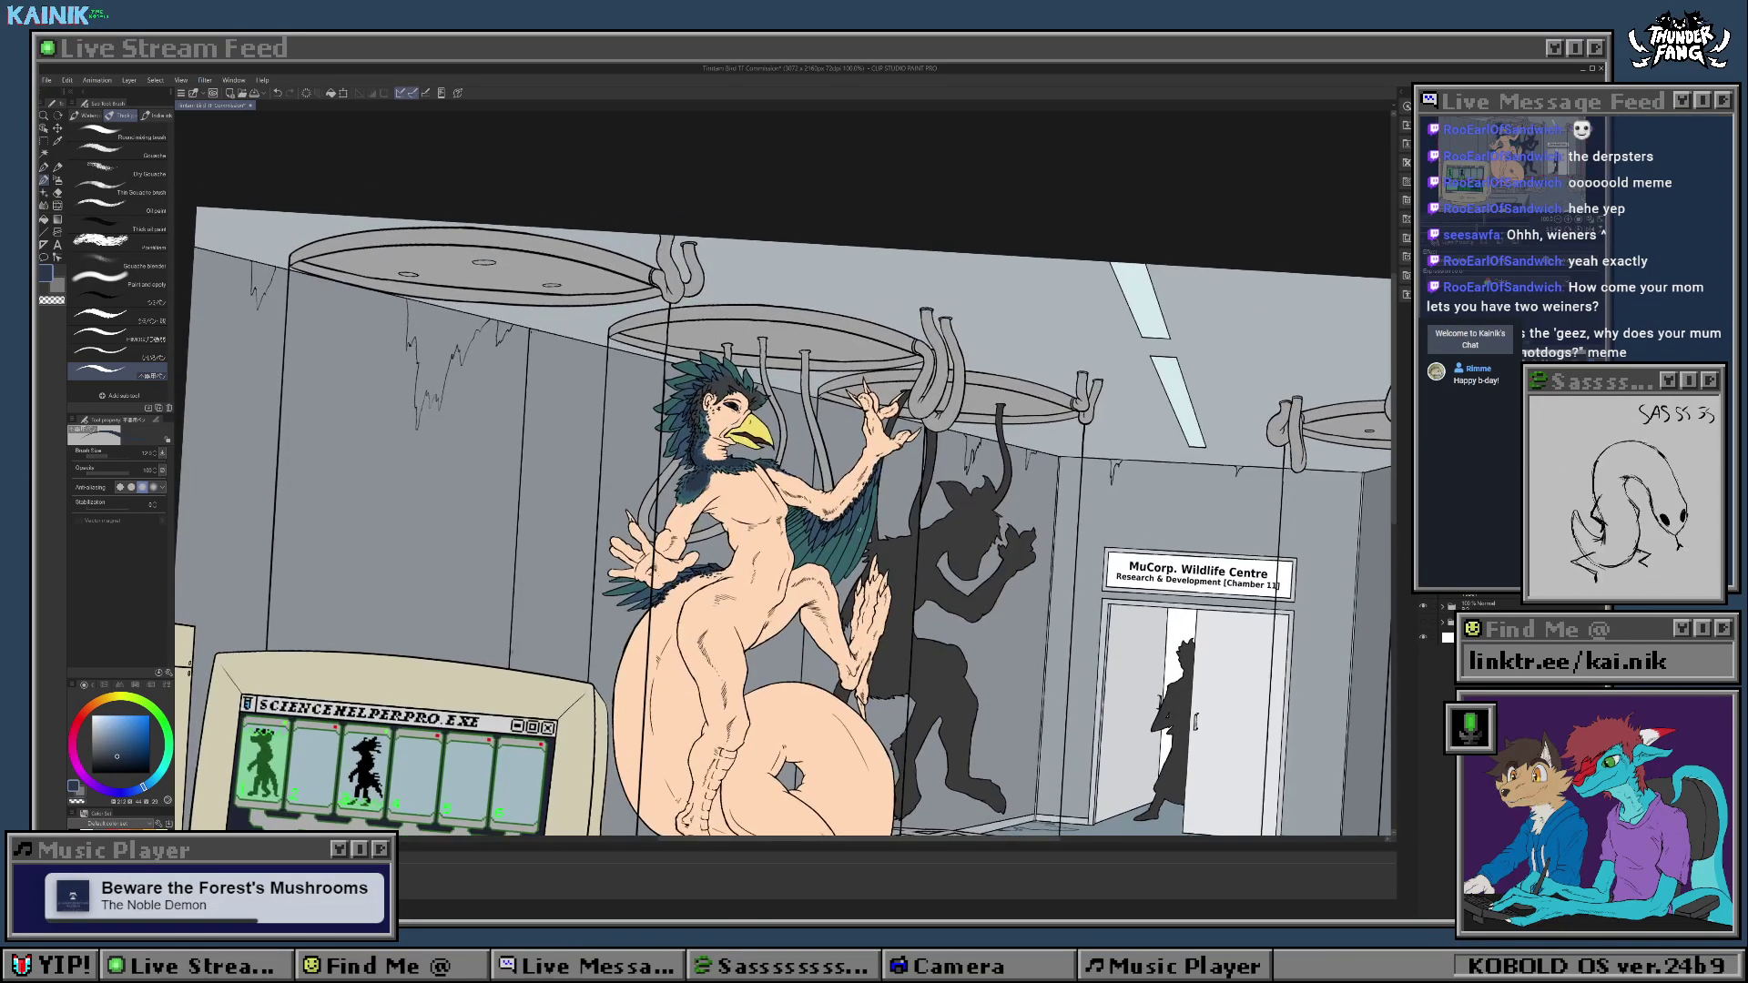
Step: Straighten the tilted canvas view and inspect the bird's coloured head, shoulder and wing feathers up close
{"action": "scroll", "coordinate": [849, 525], "scroll_direction": "up", "scroll_amount": 1}
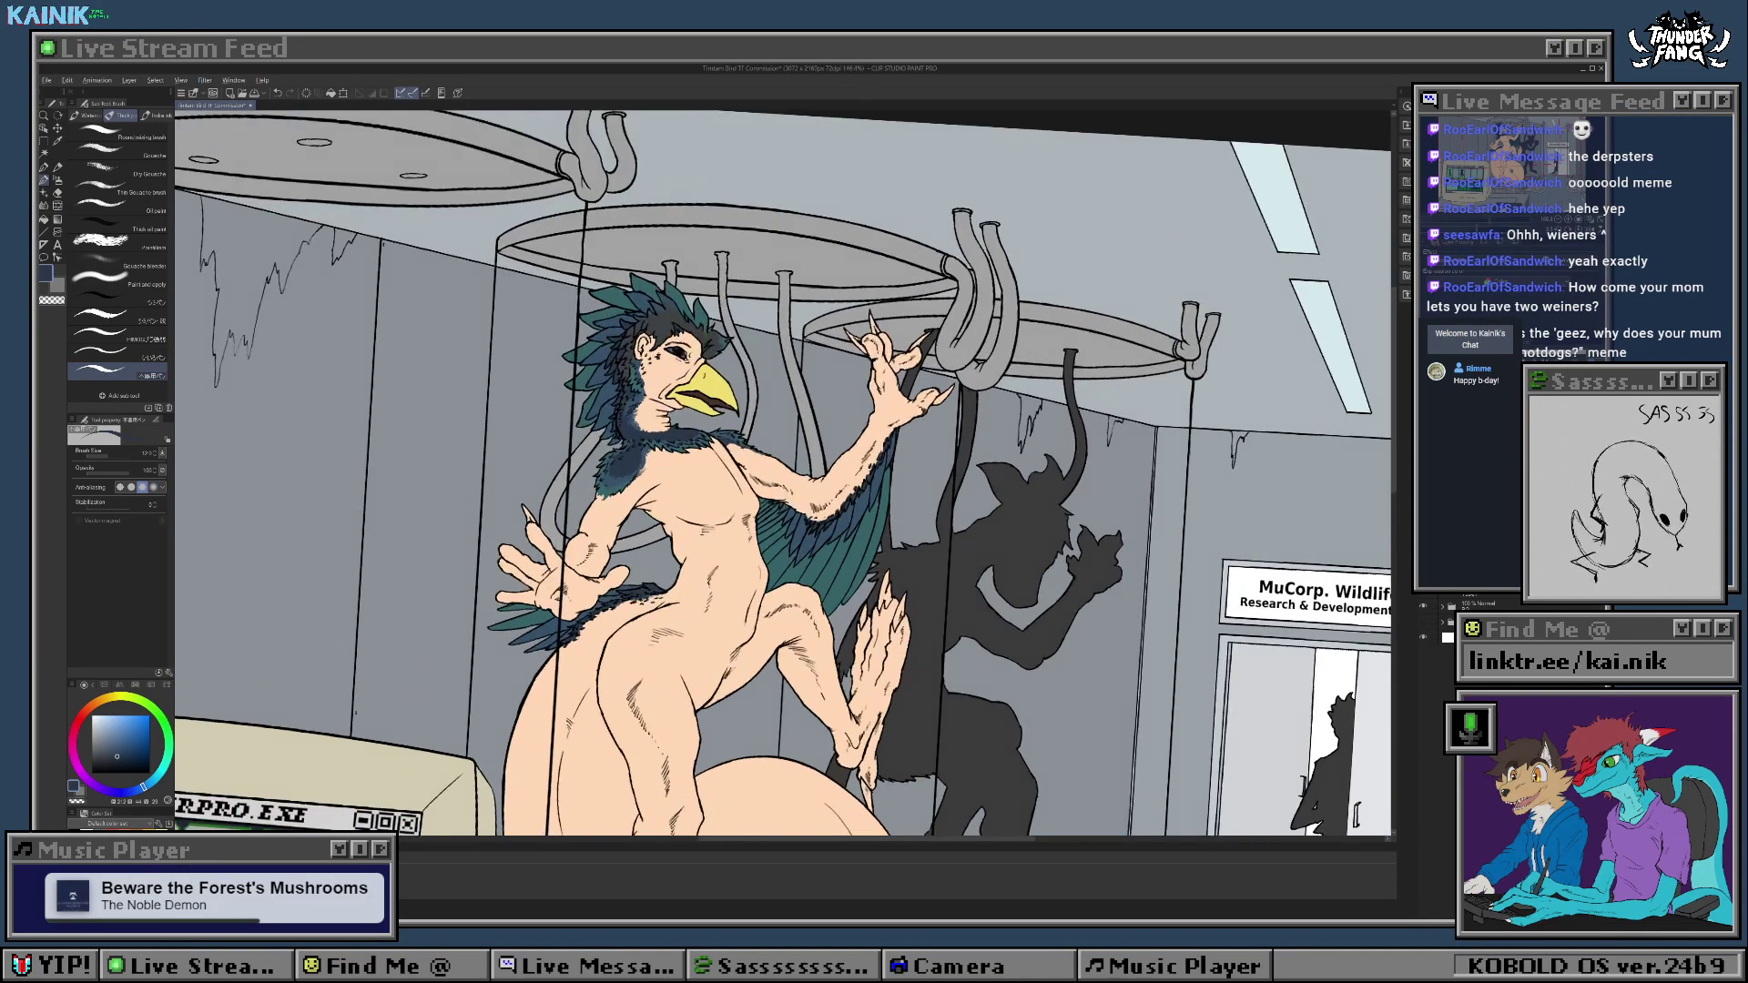
{"action": "scroll", "coordinate": [849, 525], "scroll_direction": "down", "scroll_amount": 2}
{"action": "left_click_drag", "start_coordinate": [720, 572], "coordinate": [1026, 541]}
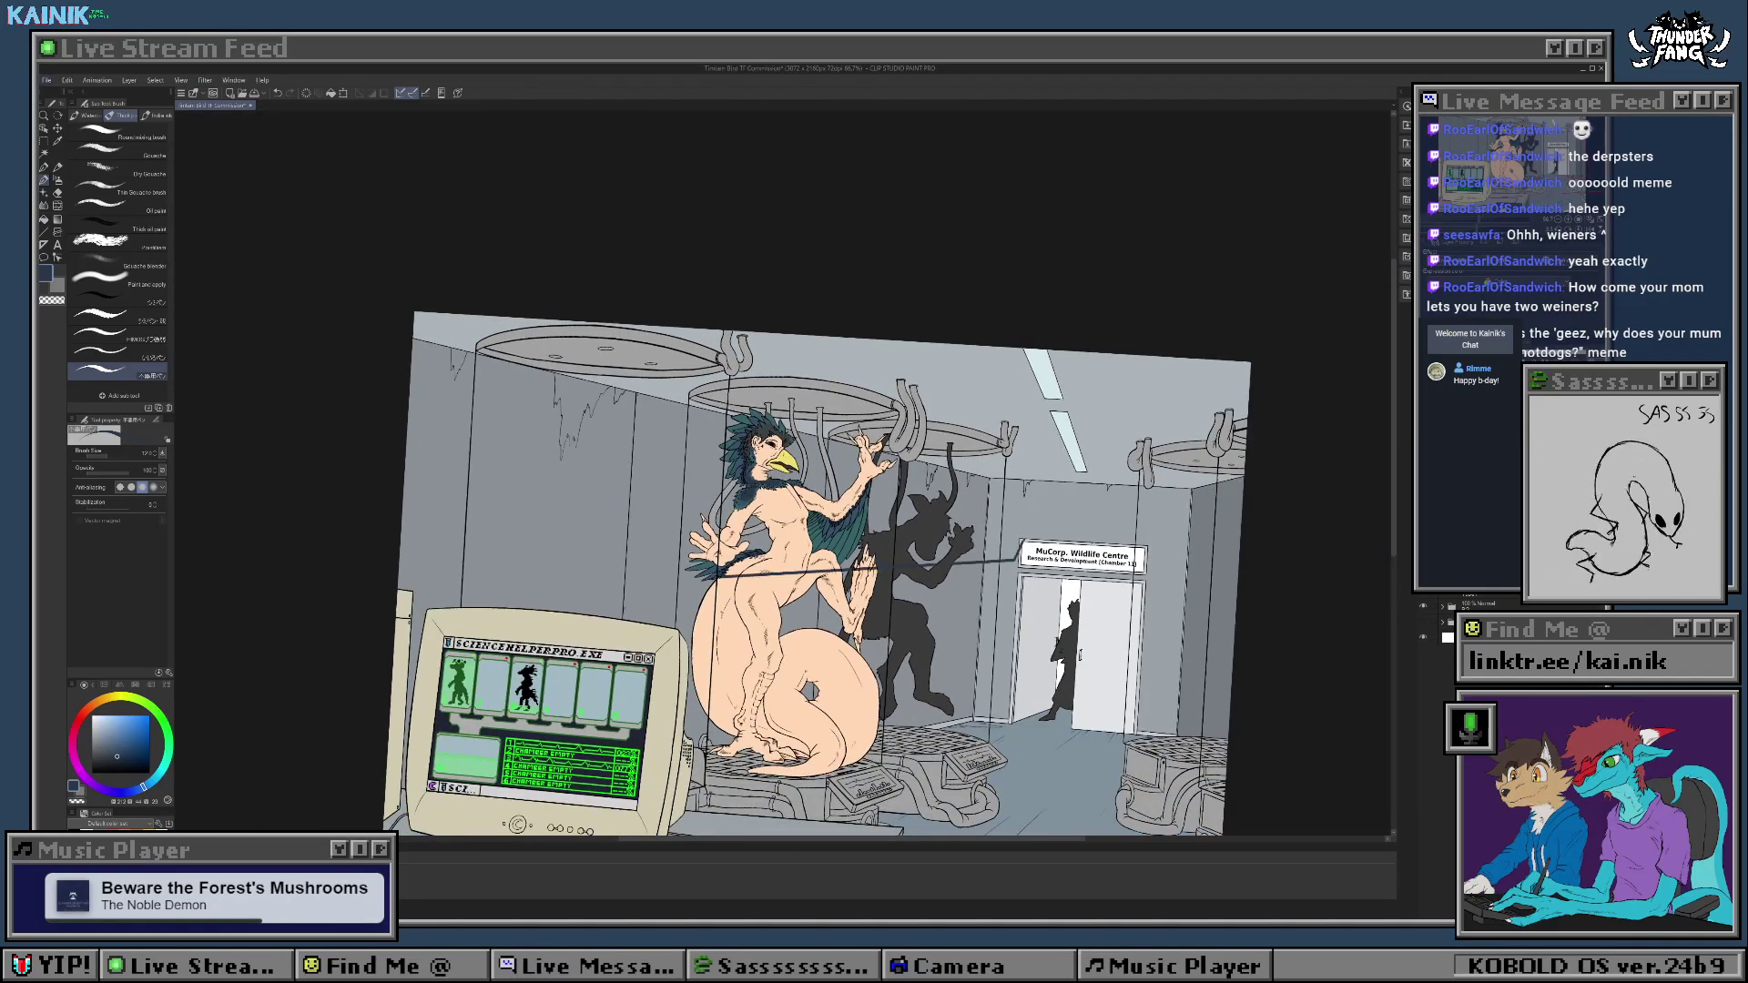
{"action": "key", "text": "ctrl+z"}
{"action": "key", "text": "r"}
{"action": "left_click_drag", "start_coordinate": [815, 556], "coordinate": [810, 635]}
{"action": "scroll", "coordinate": [812, 603], "scroll_direction": "up", "scroll_amount": 8}
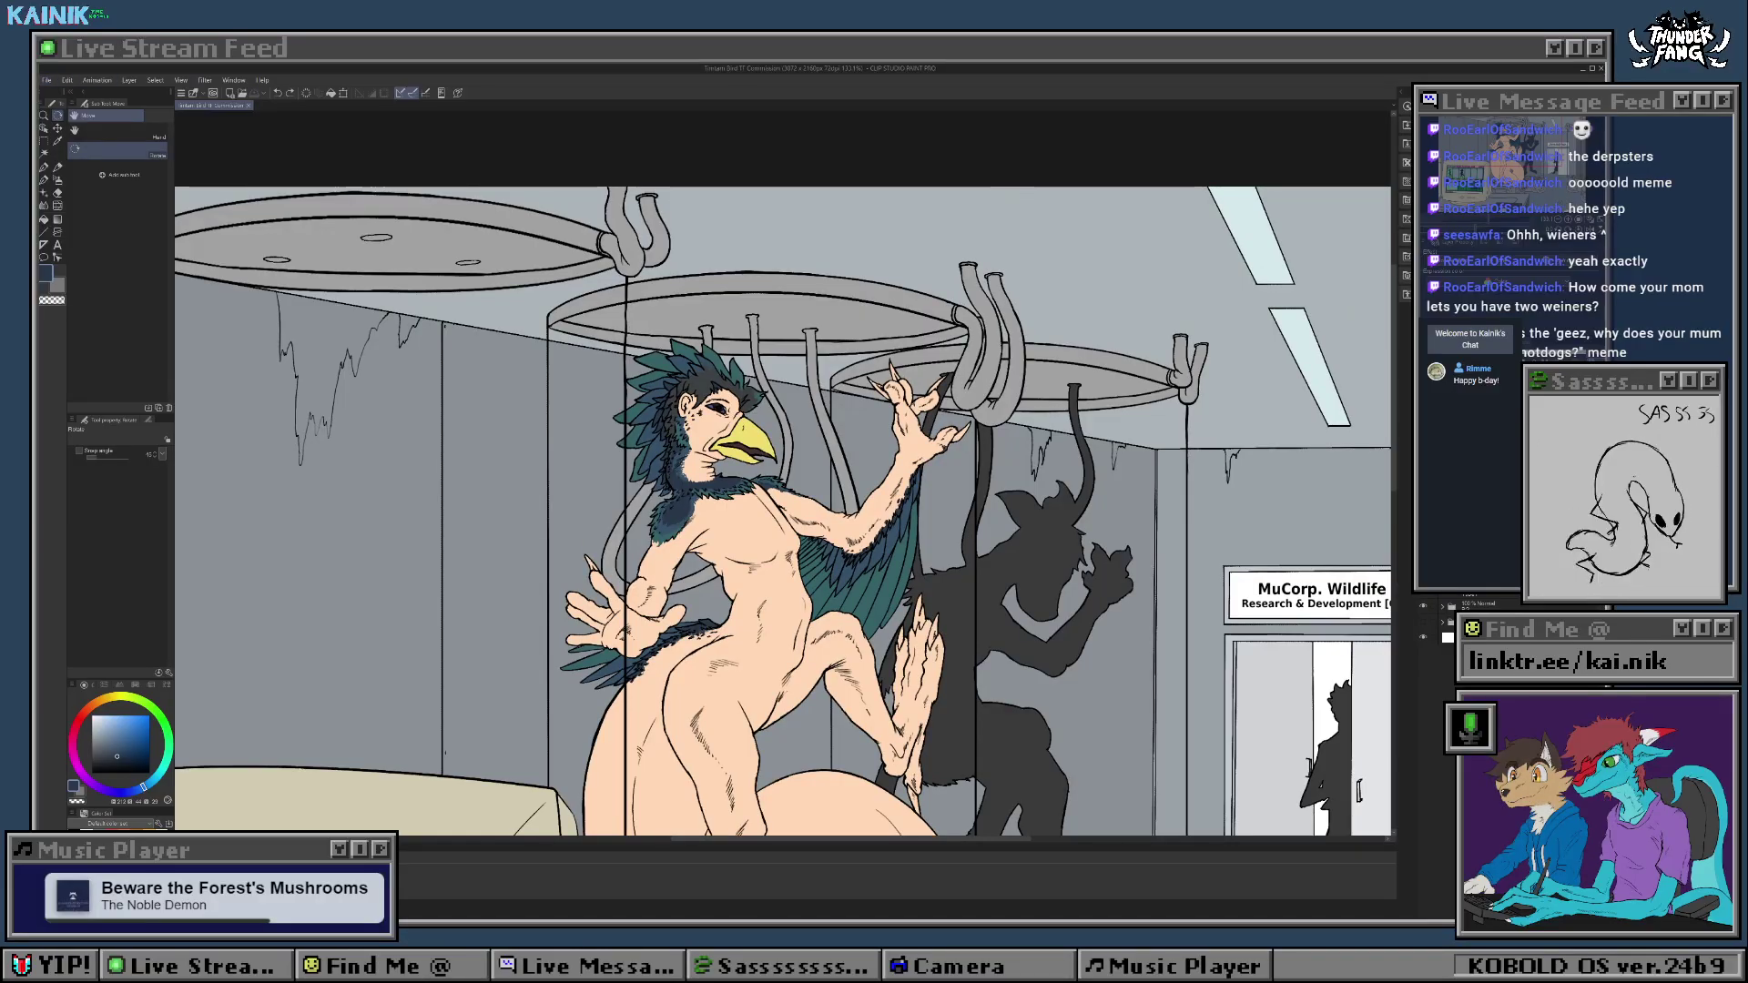
{"action": "scroll", "coordinate": [683, 474], "scroll_direction": "up", "scroll_amount": 3}
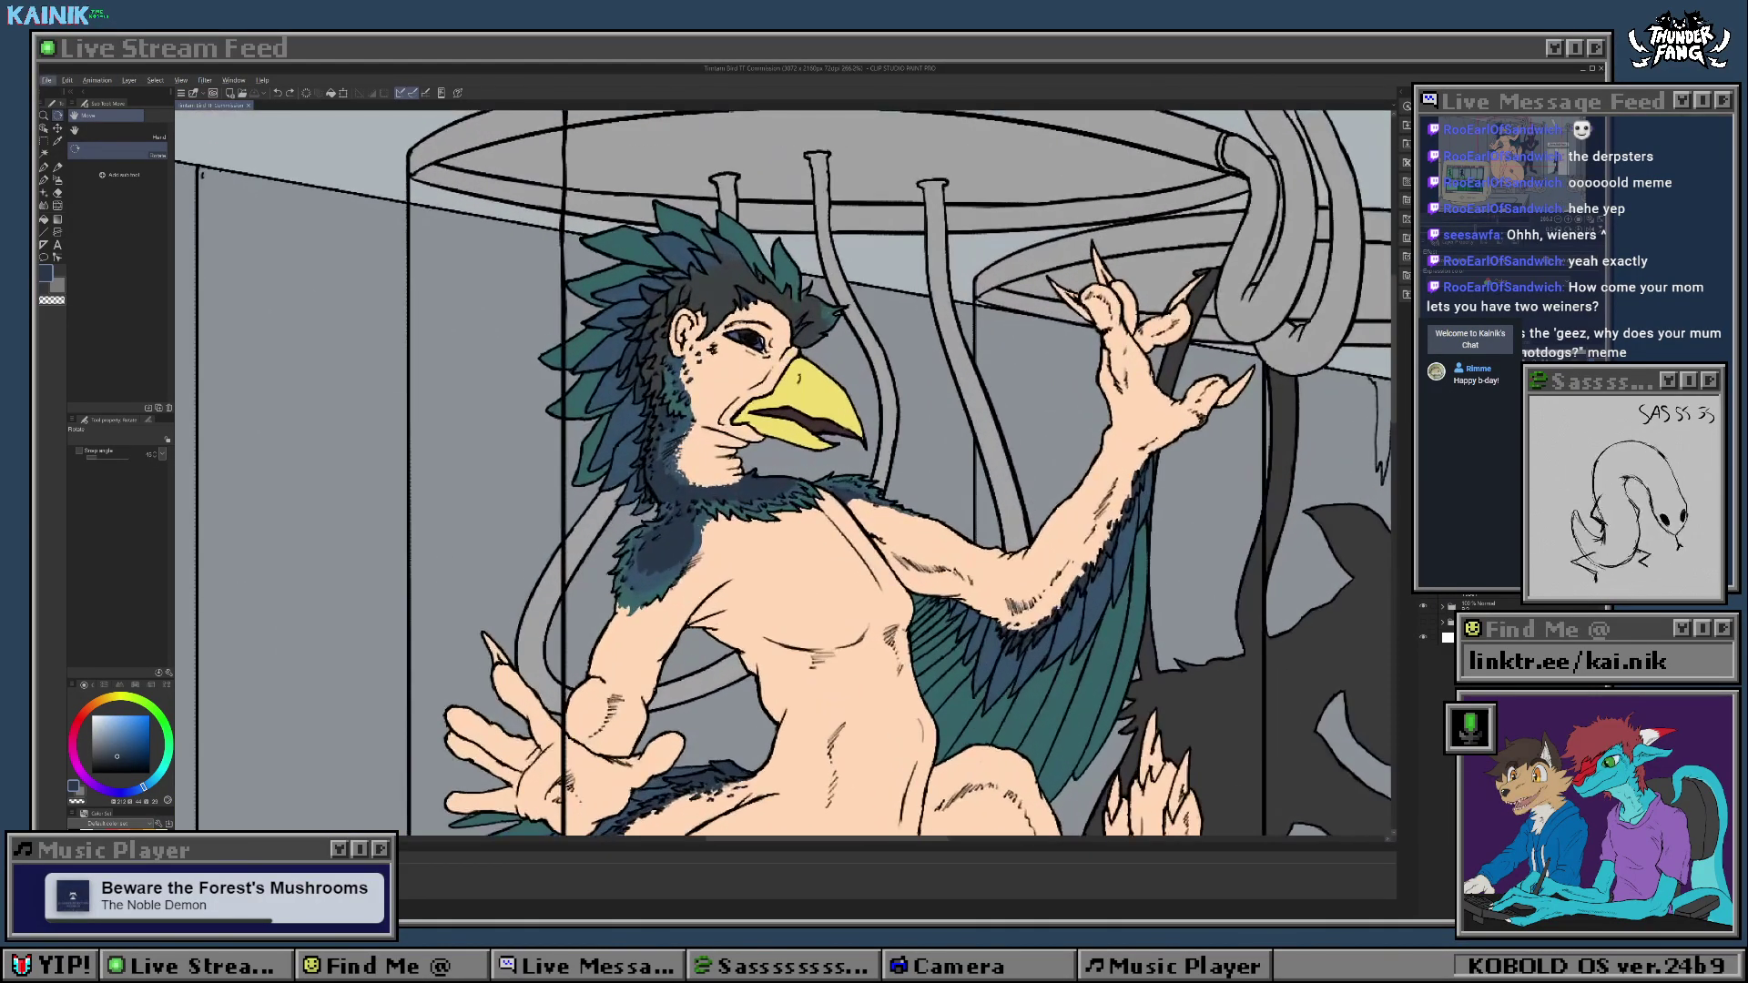
{"action": "scroll", "coordinate": [783, 473], "scroll_direction": "up", "scroll_amount": 2}
{"action": "scroll", "coordinate": [628, 537], "scroll_direction": "up", "scroll_amount": 2}
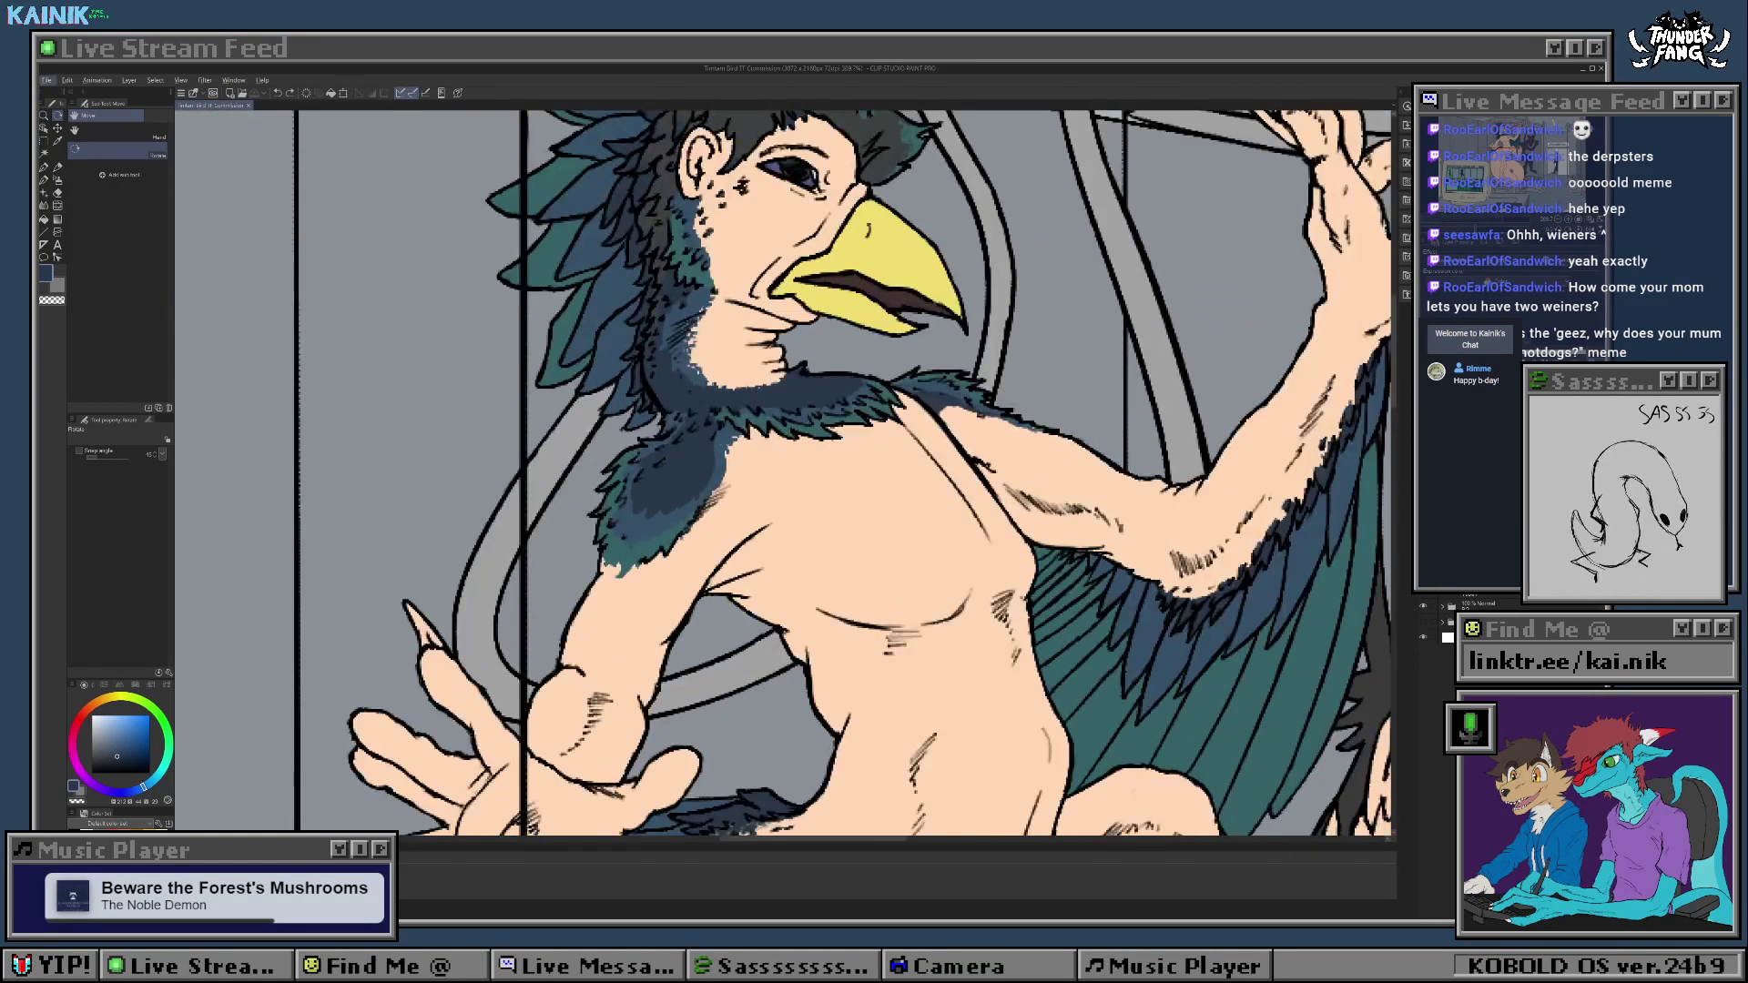
Step: Choose a medium purple and paint small accent marks near the tips of the upper crest feathers
{"action": "left_click", "coordinate": [93, 784]}
{"action": "left_click", "coordinate": [125, 727]}
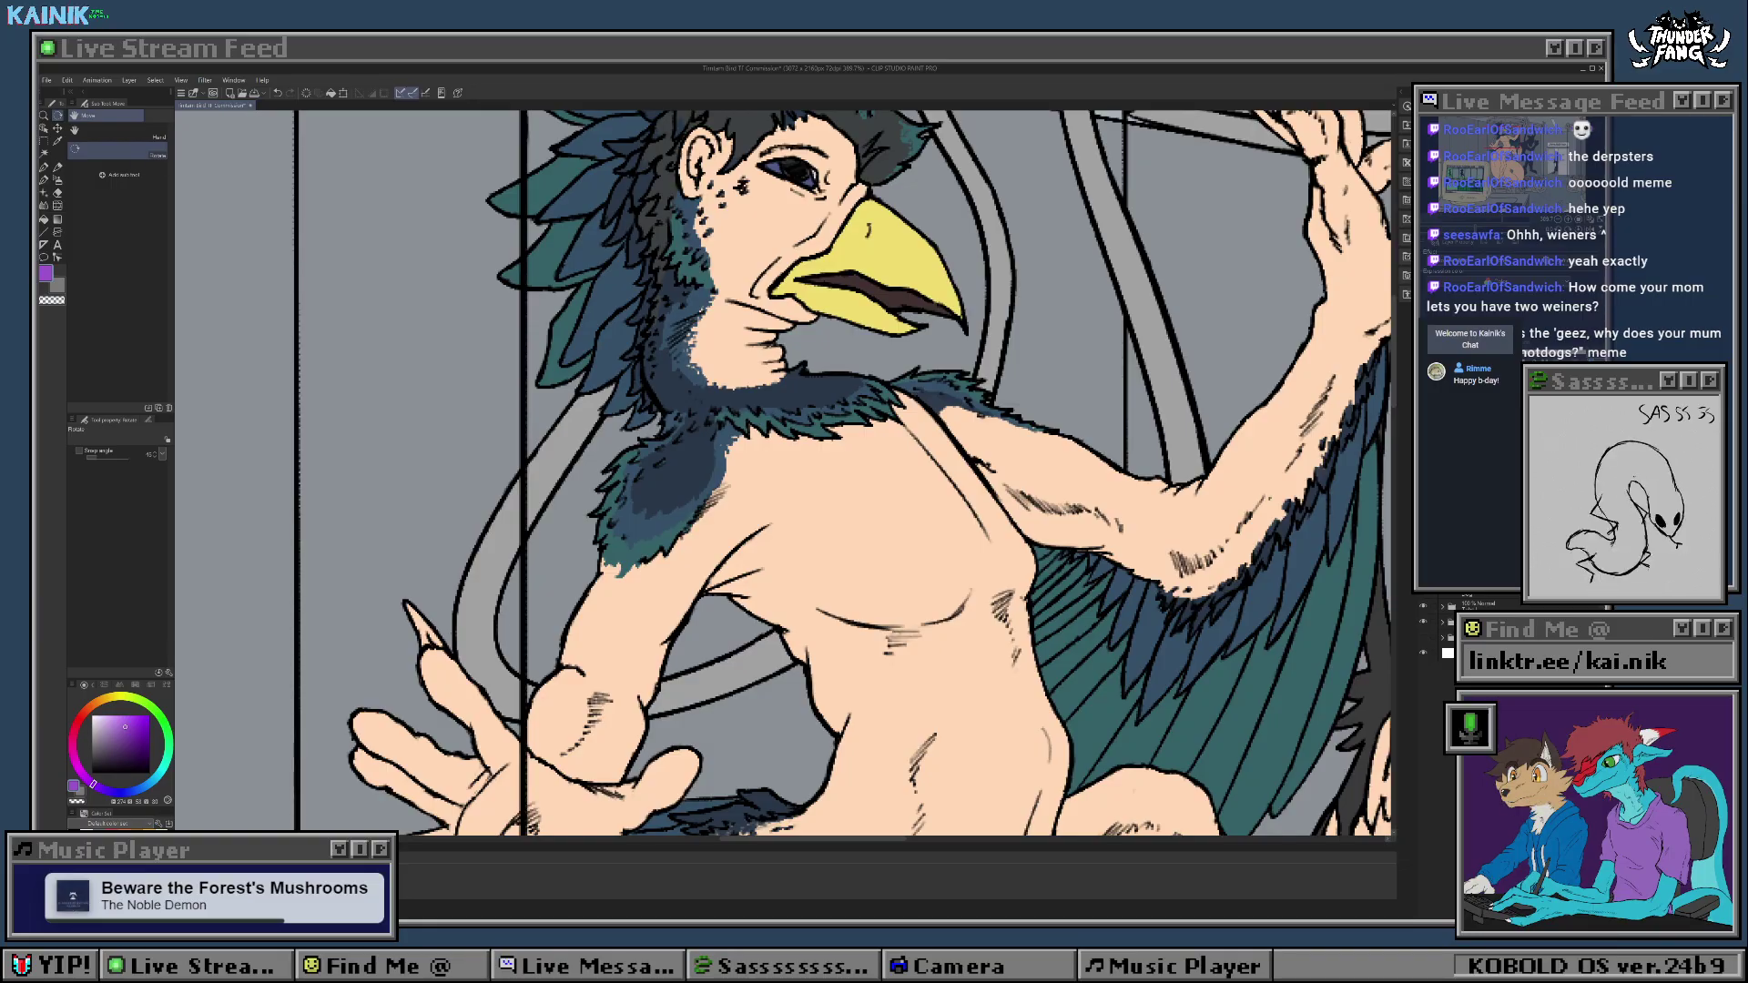
{"action": "left_click_drag", "start_coordinate": [774, 337], "coordinate": [793, 647]}
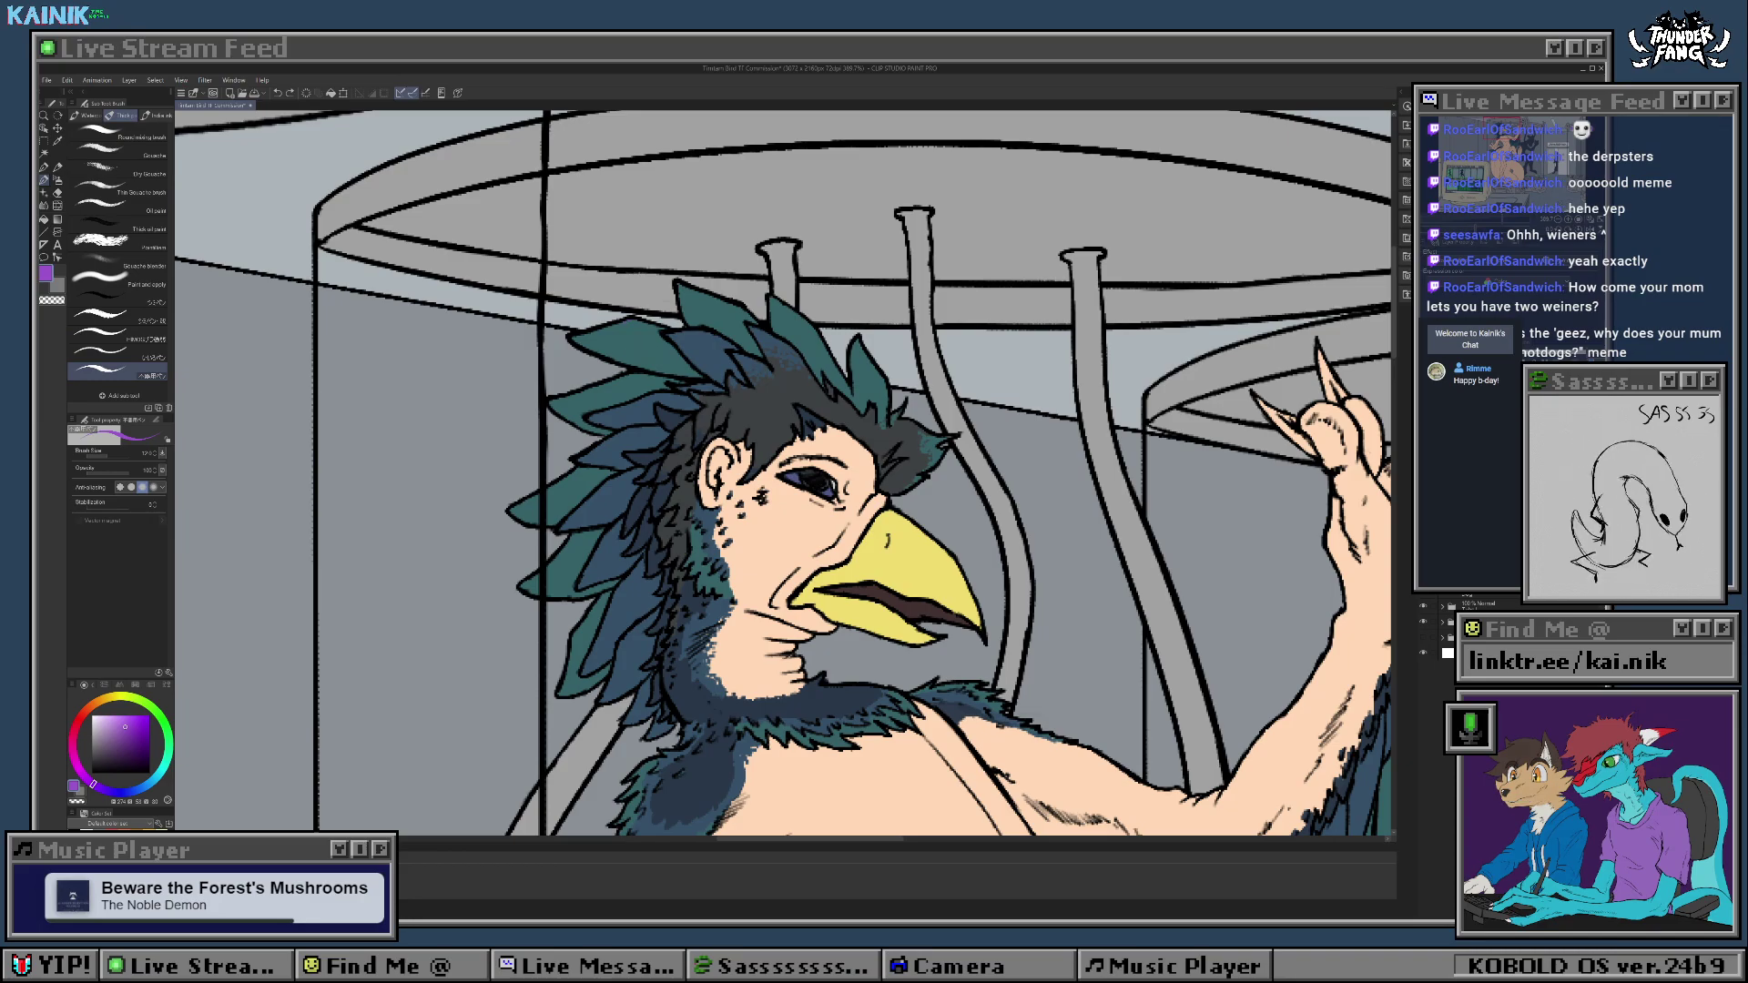
{"action": "mouse_move", "coordinate": [632, 319]}
{"action": "left_mouse_down"}
{"action": "mouse_move", "coordinate": [597, 379]}
{"action": "mouse_move", "coordinate": [610, 401]}
{"action": "left_mouse_up"}
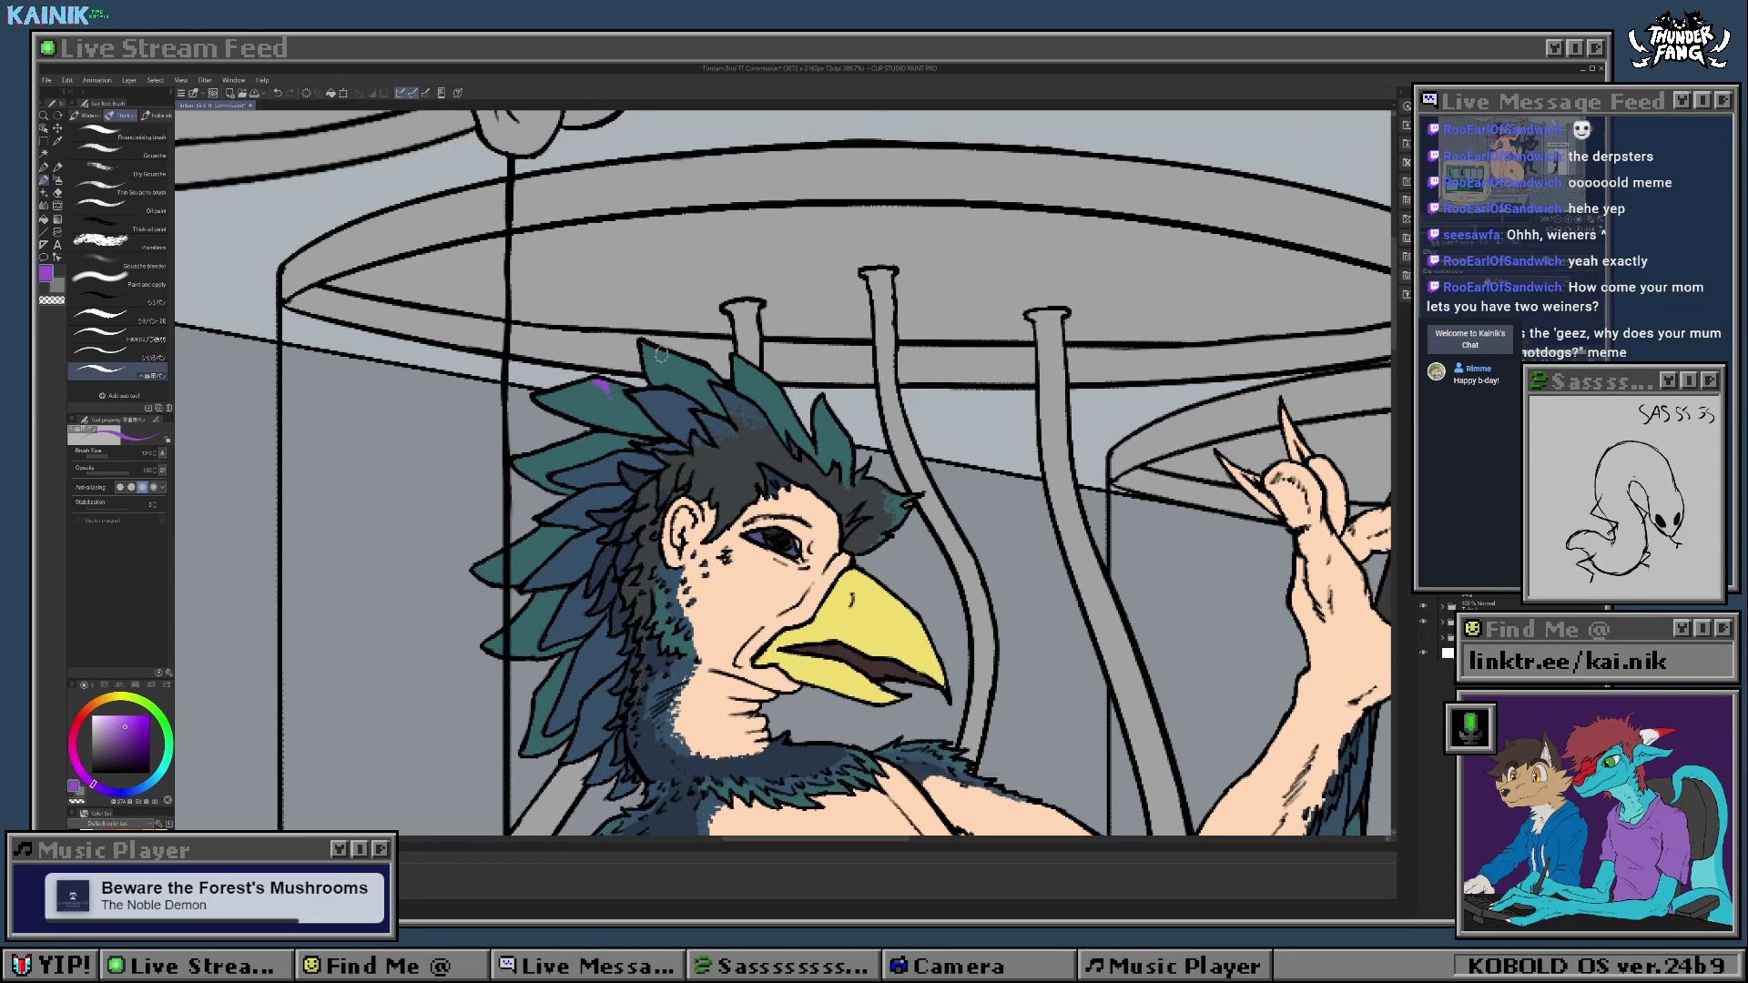
{"action": "left_click_drag", "start_coordinate": [700, 364], "coordinate": [702, 381]}
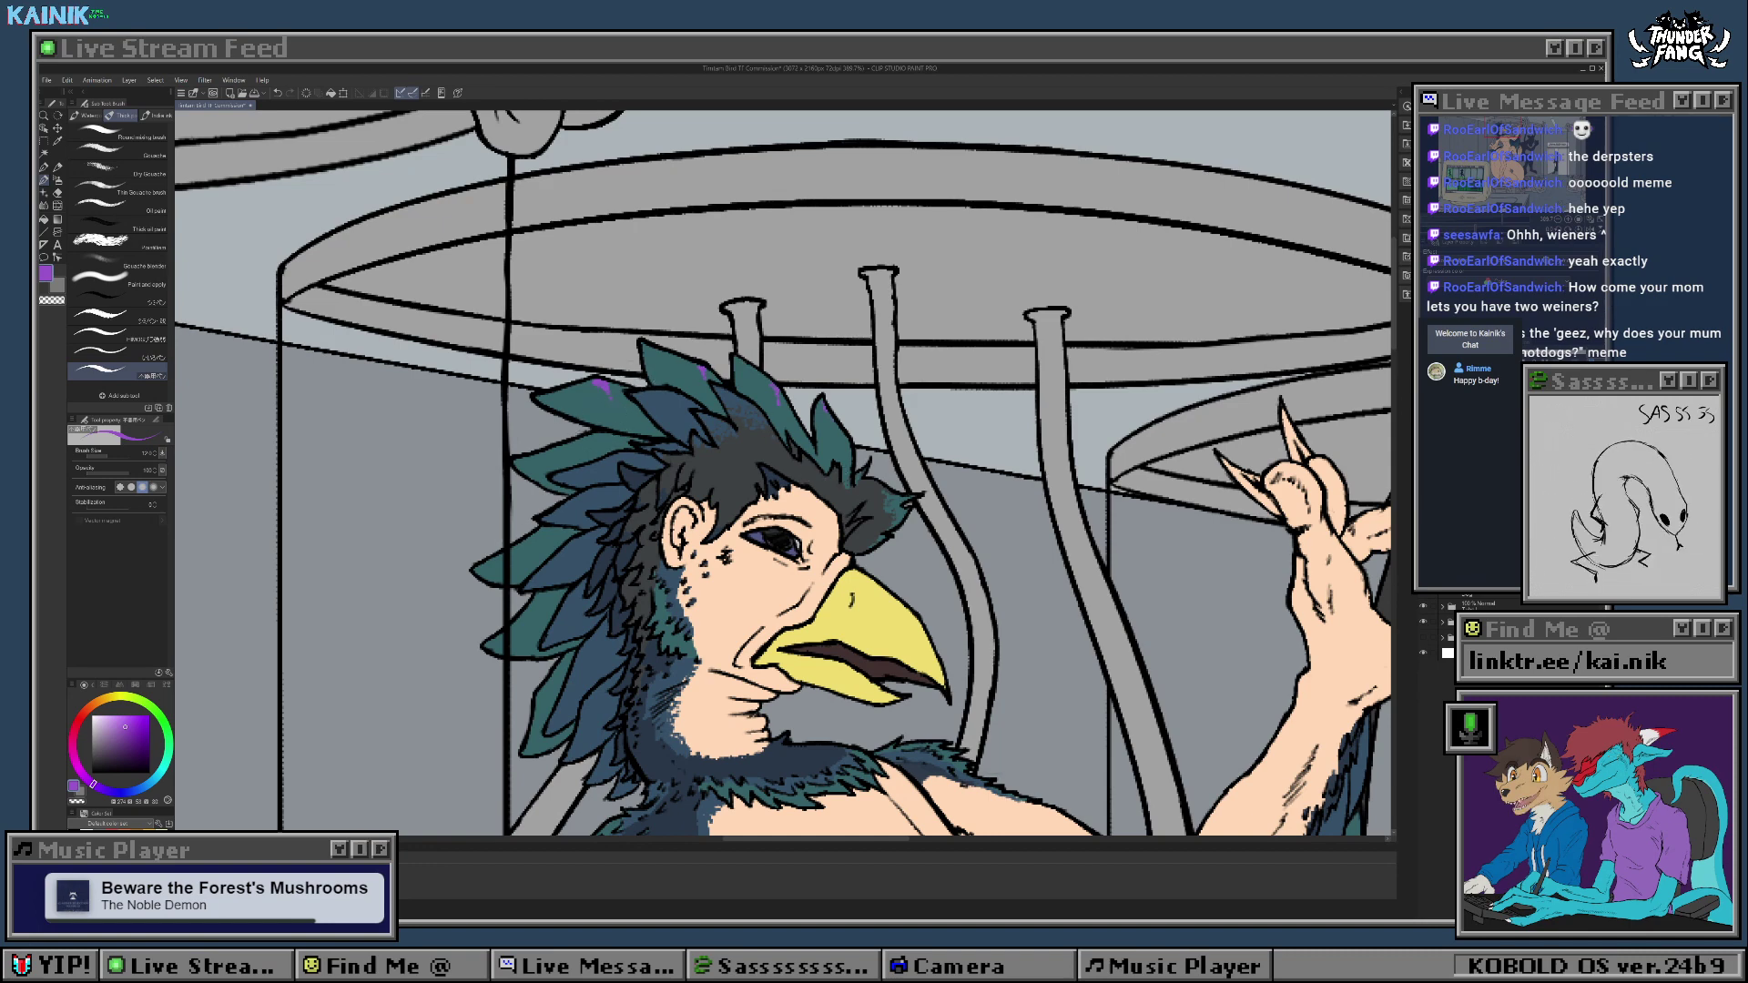
Step: Paint more purple flecks and patches on the teal crest feathers down the back of the head
{"action": "mouse_move", "coordinate": [806, 480]}
{"action": "left_mouse_down"}
{"action": "mouse_move", "coordinate": [700, 321]}
{"action": "mouse_move", "coordinate": [700, 305]}
{"action": "mouse_move", "coordinate": [791, 281]}
{"action": "left_mouse_up"}
{"action": "left_click_drag", "start_coordinate": [628, 254], "coordinate": [646, 339]}
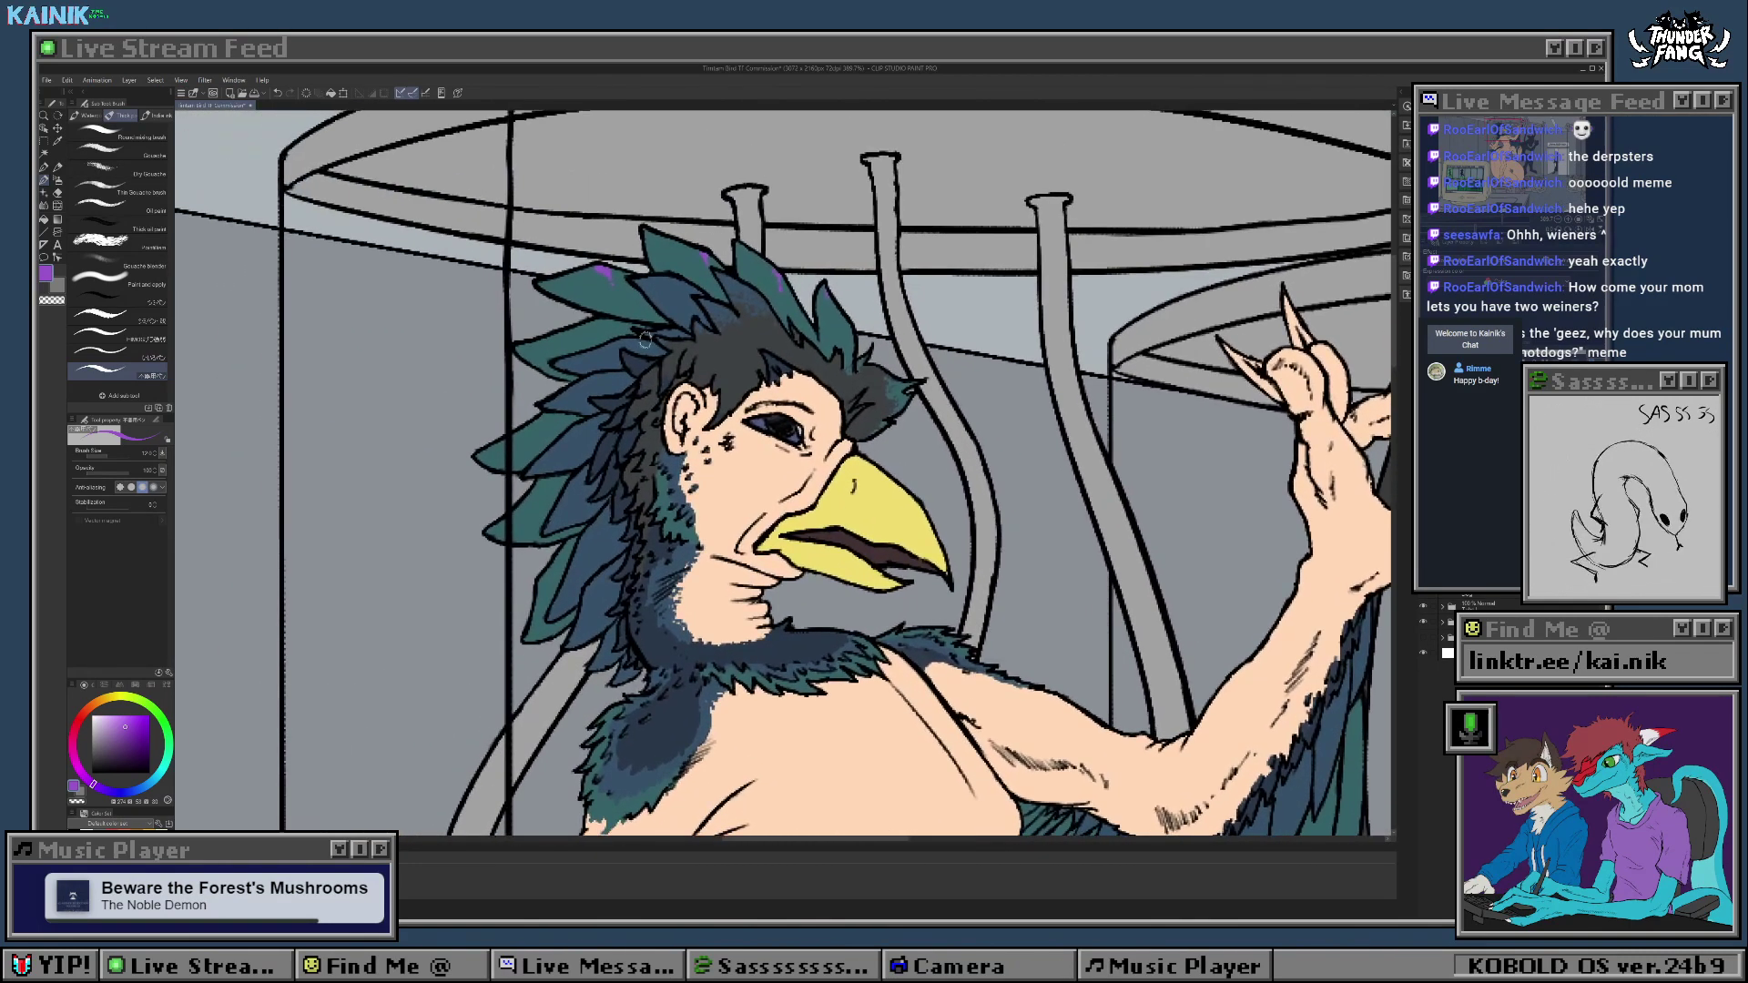
{"action": "left_click_drag", "start_coordinate": [616, 281], "coordinate": [626, 309]}
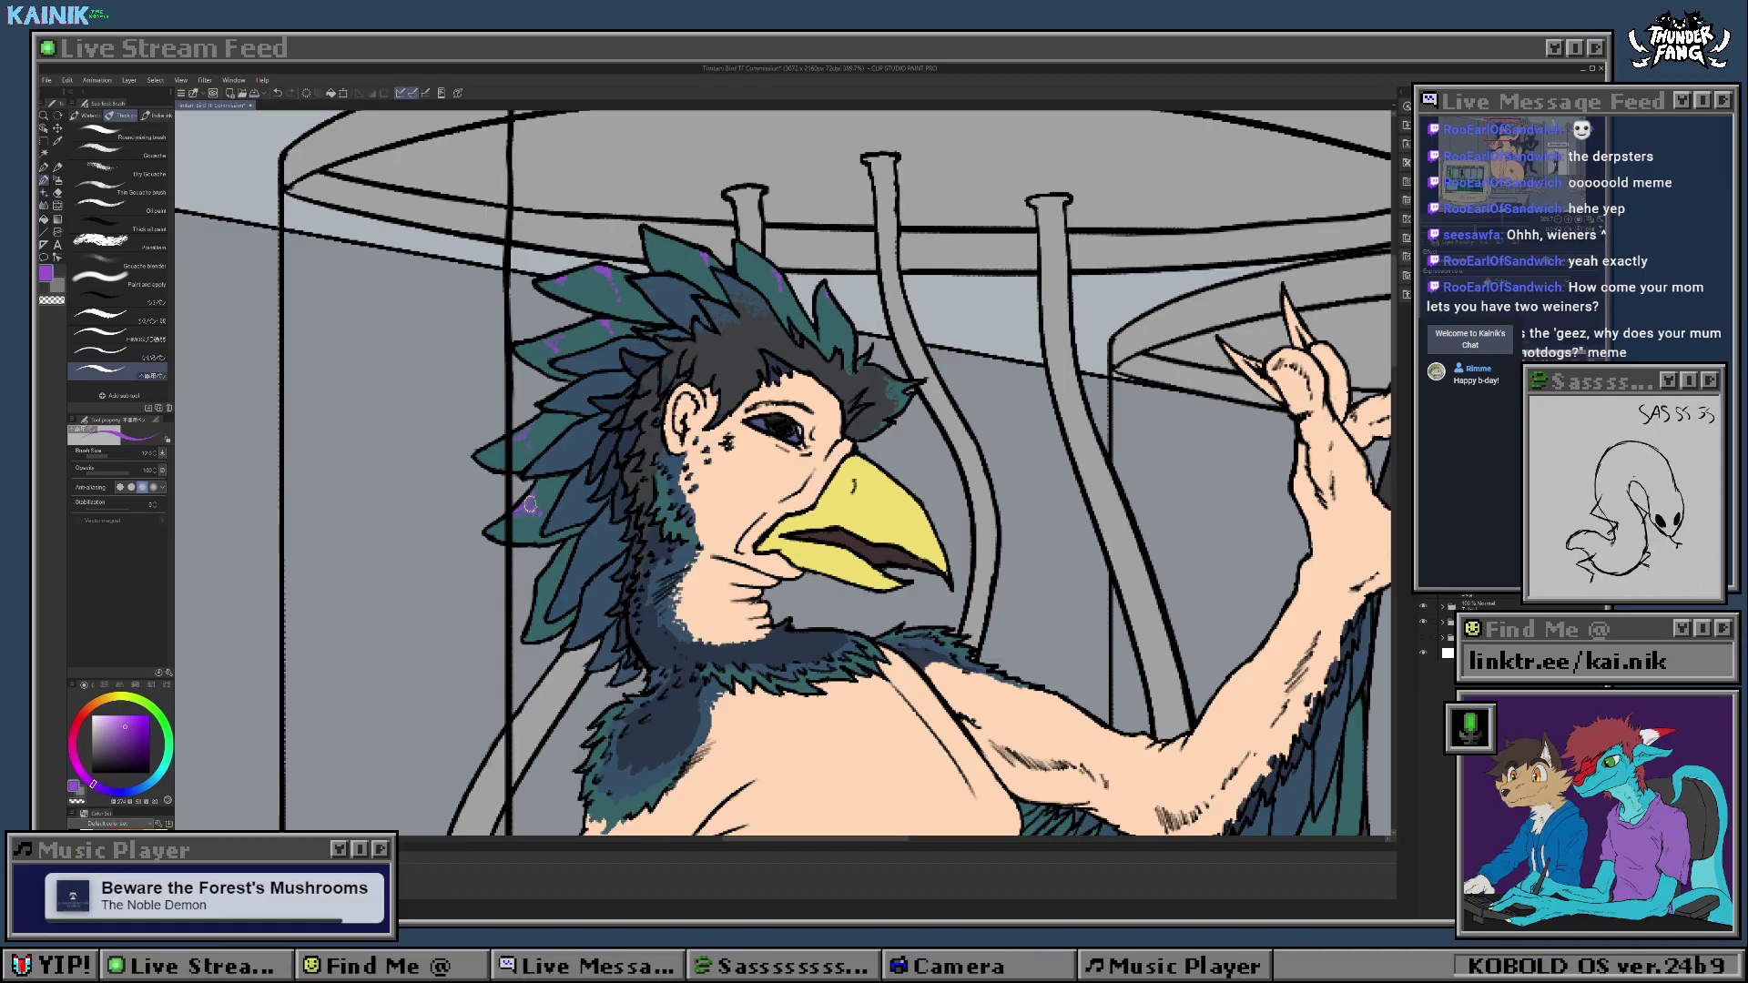
{"action": "key", "text": "e"}
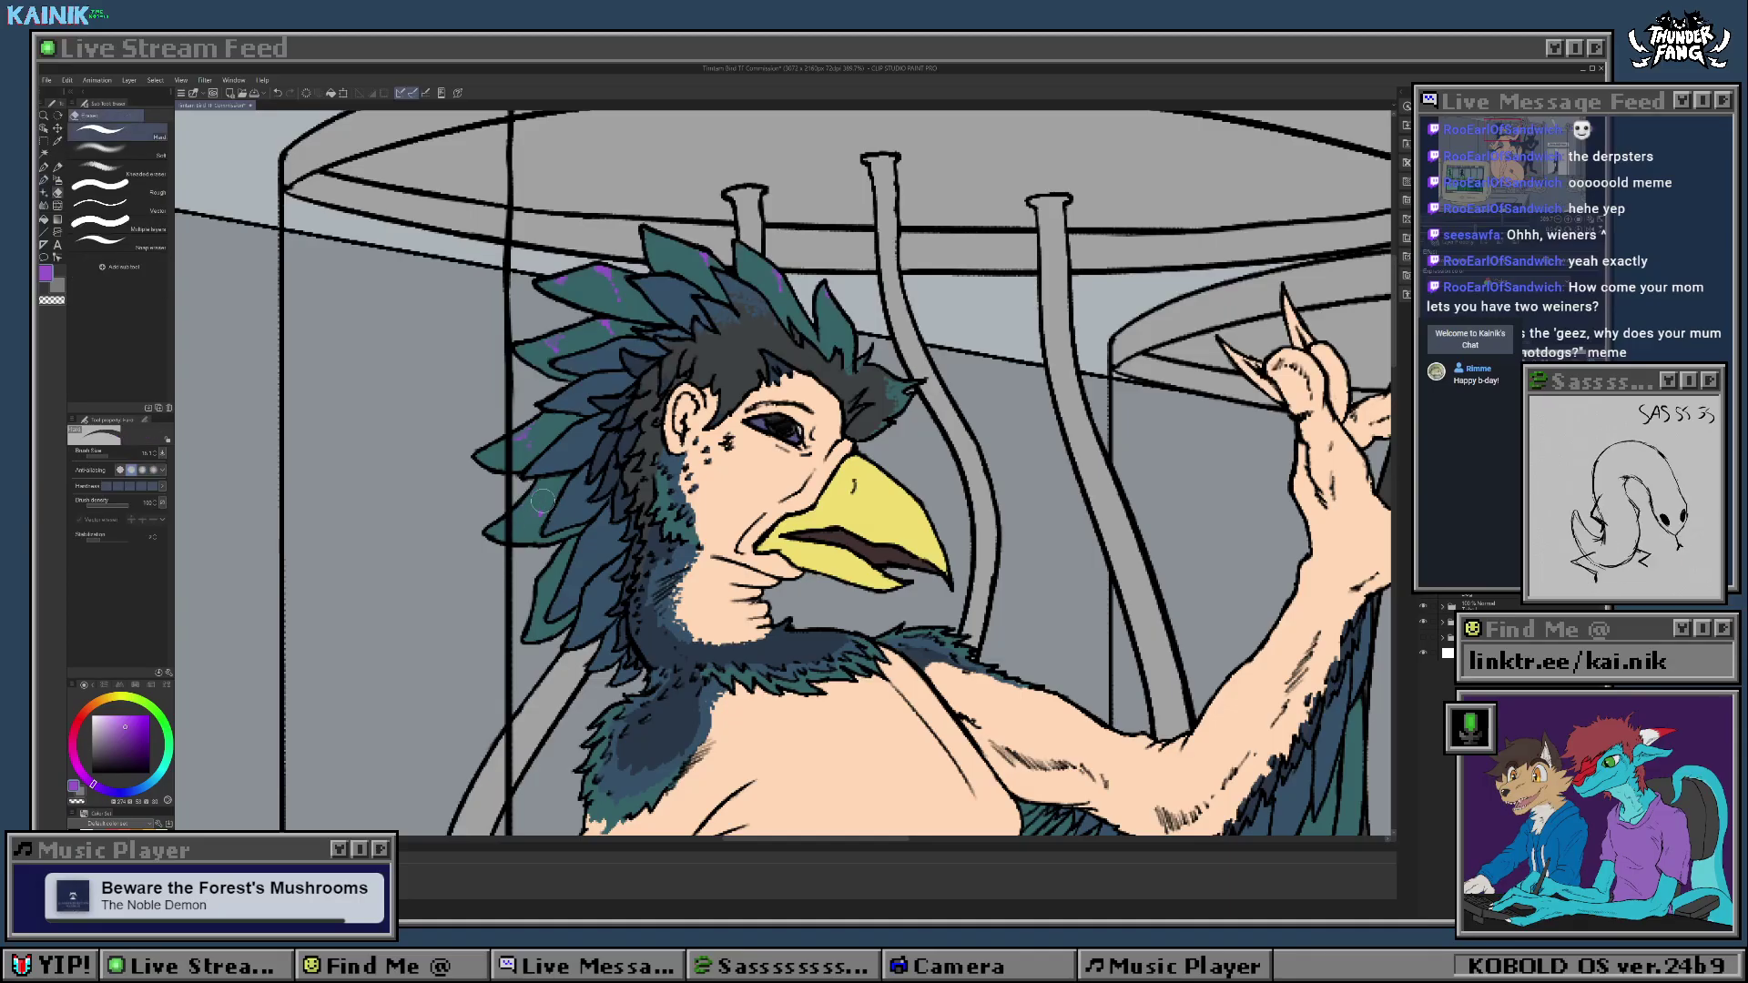
{"action": "key", "text": "b"}
{"action": "left_click_drag", "start_coordinate": [536, 505], "coordinate": [522, 507]}
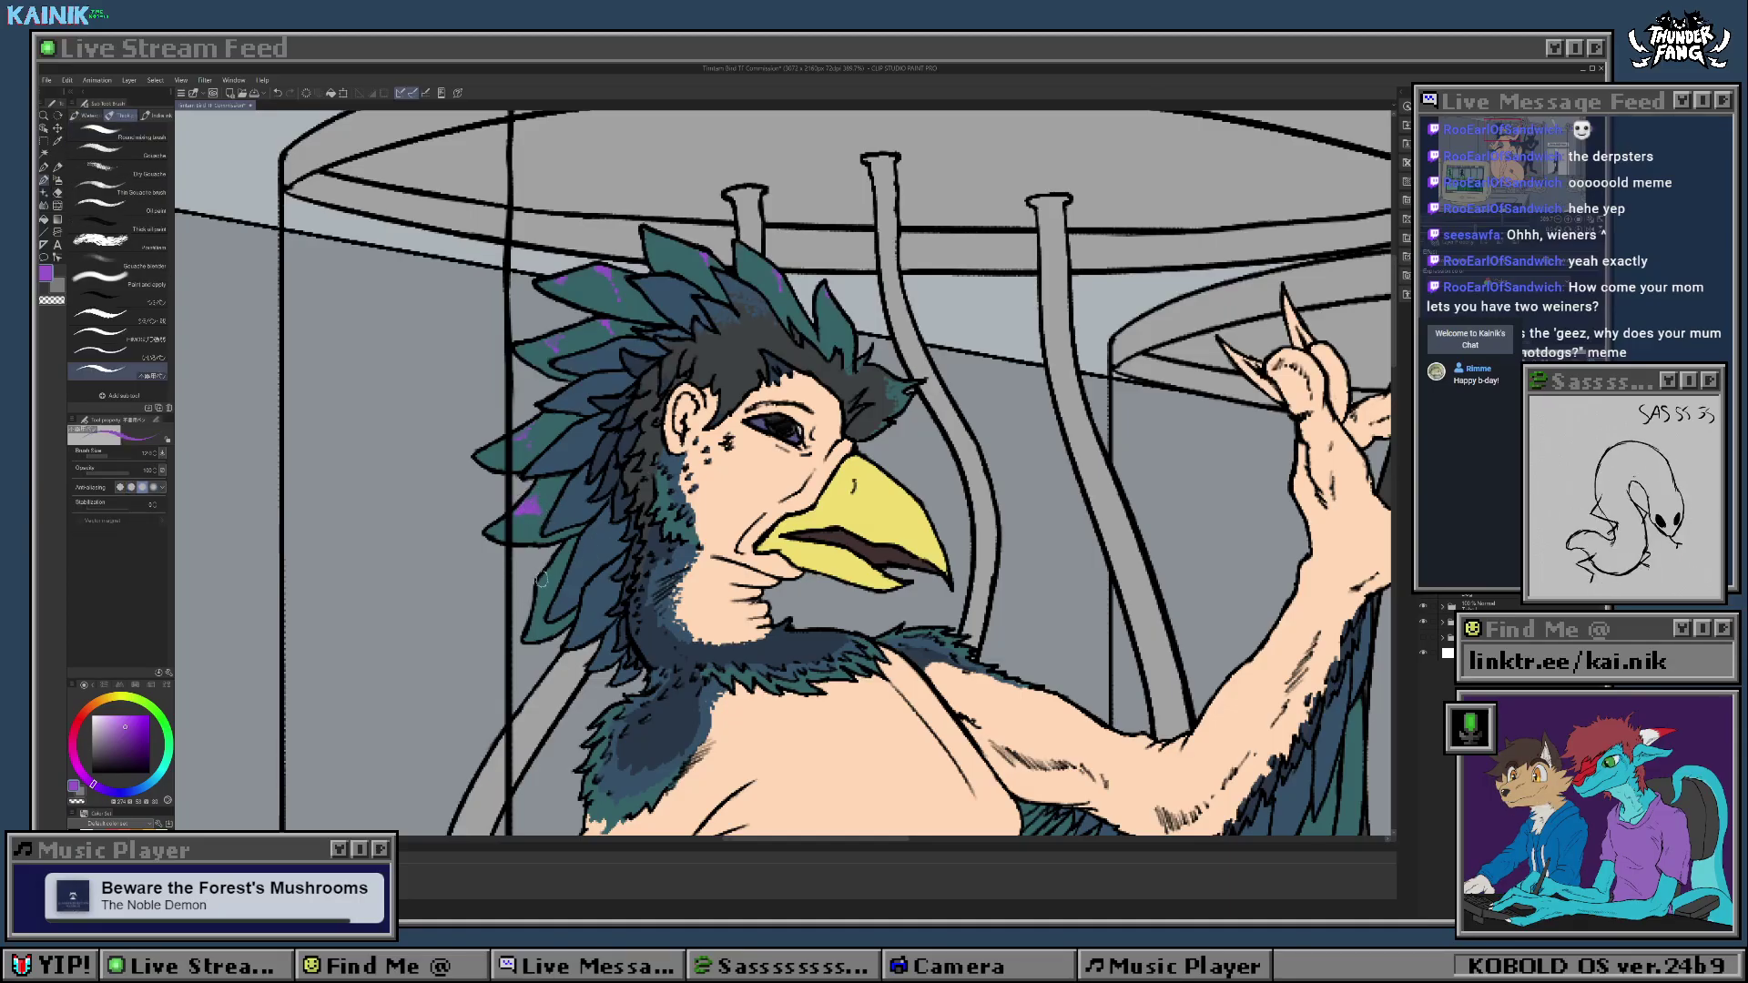
{"action": "scroll", "coordinate": [528, 525], "scroll_direction": "up", "scroll_amount": 3}
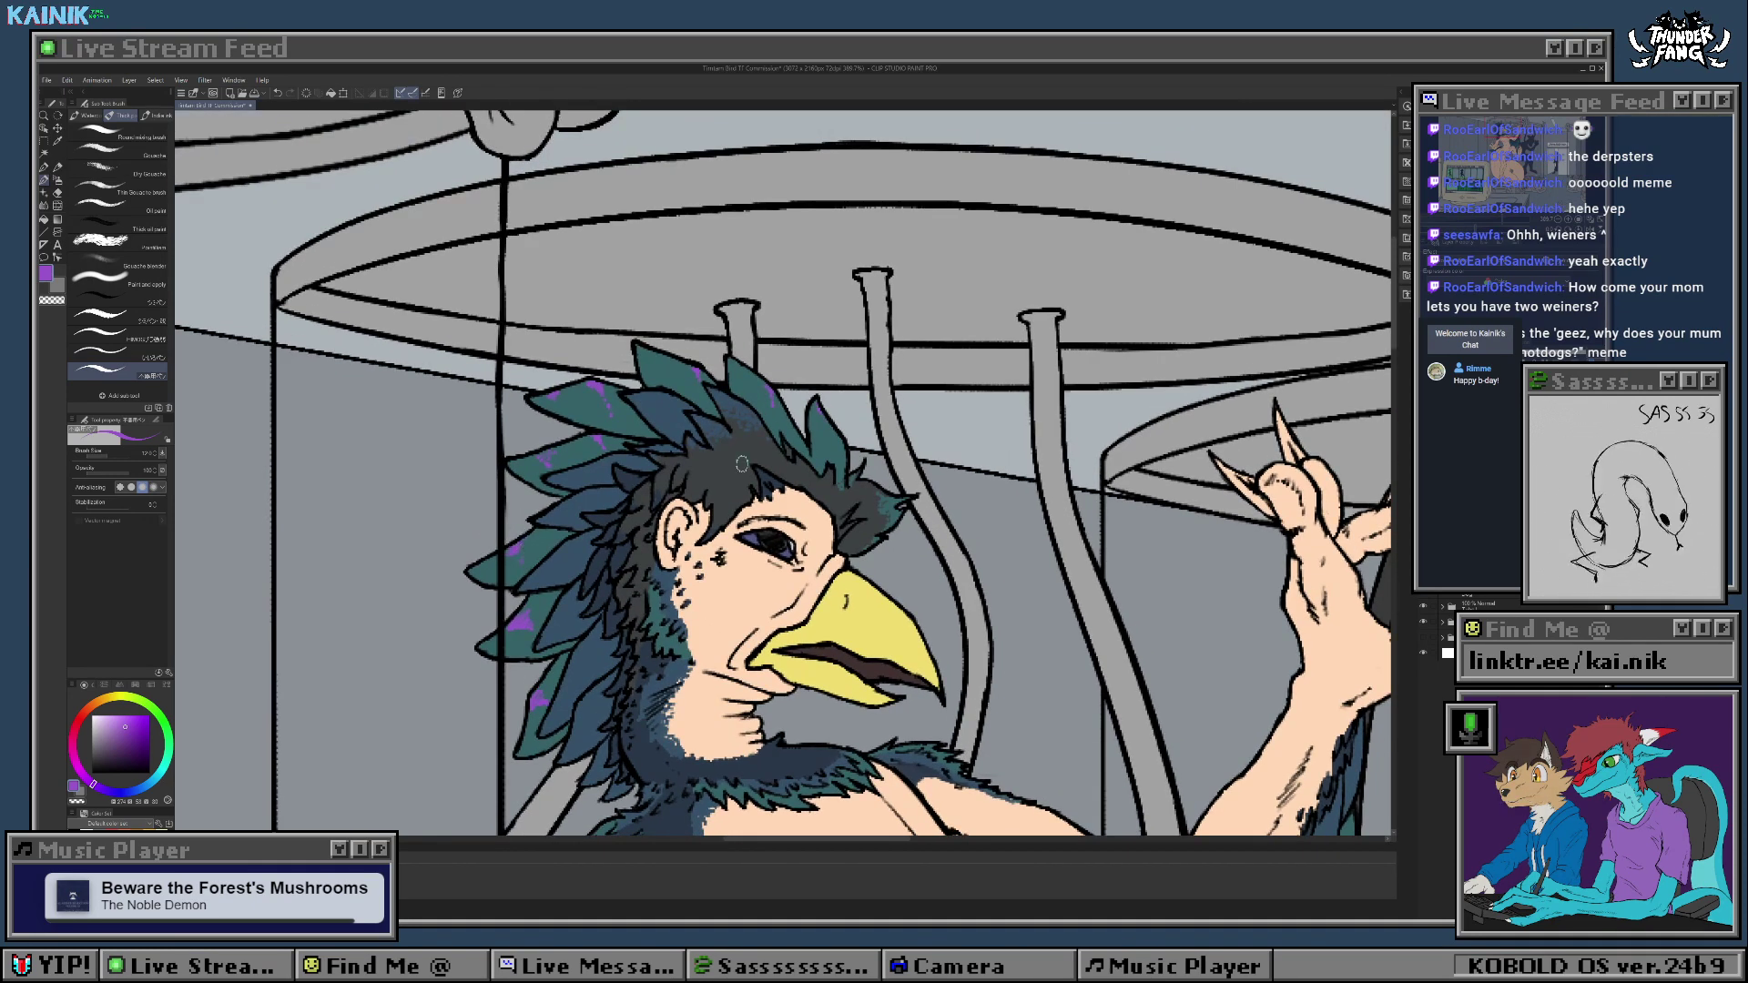
Step: Trim the purple marks on the top crest feathers with the eraser and add further purple flecks along the crest
{"action": "scroll", "coordinate": [767, 427], "scroll_direction": "down", "scroll_amount": 10}
{"action": "scroll", "coordinate": [711, 462], "scroll_direction": "up", "scroll_amount": 6}
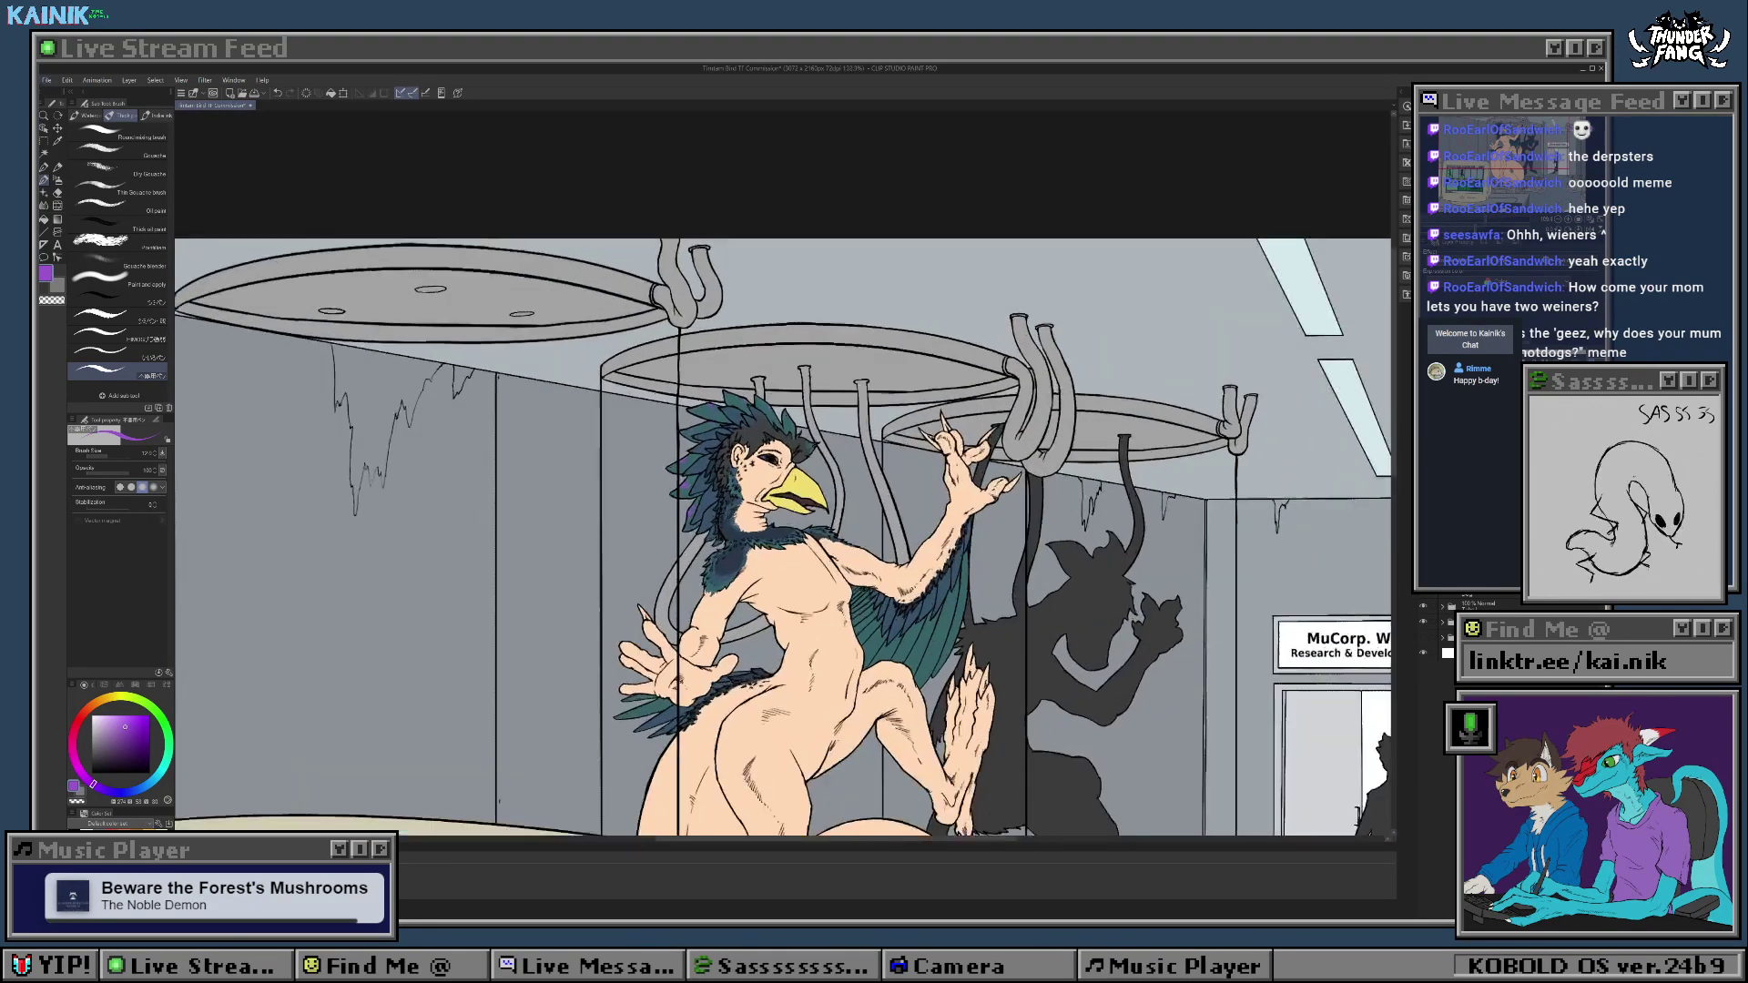
{"action": "key", "text": "e"}
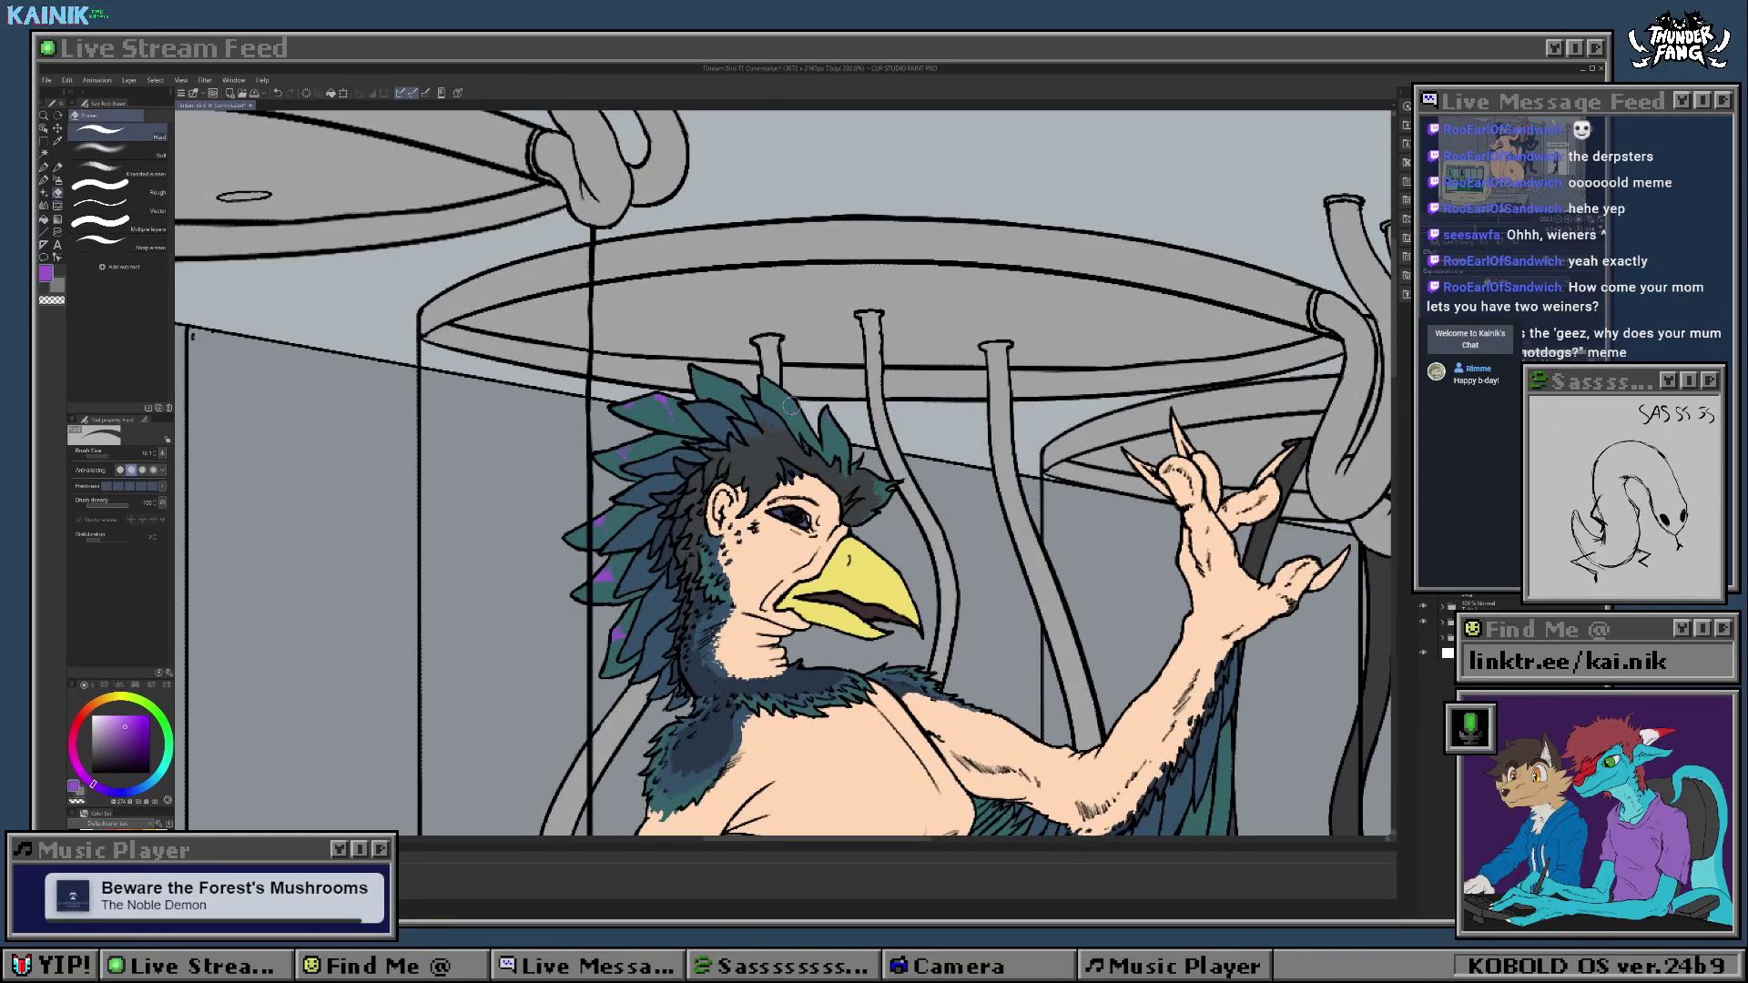
{"action": "key", "text": "b"}
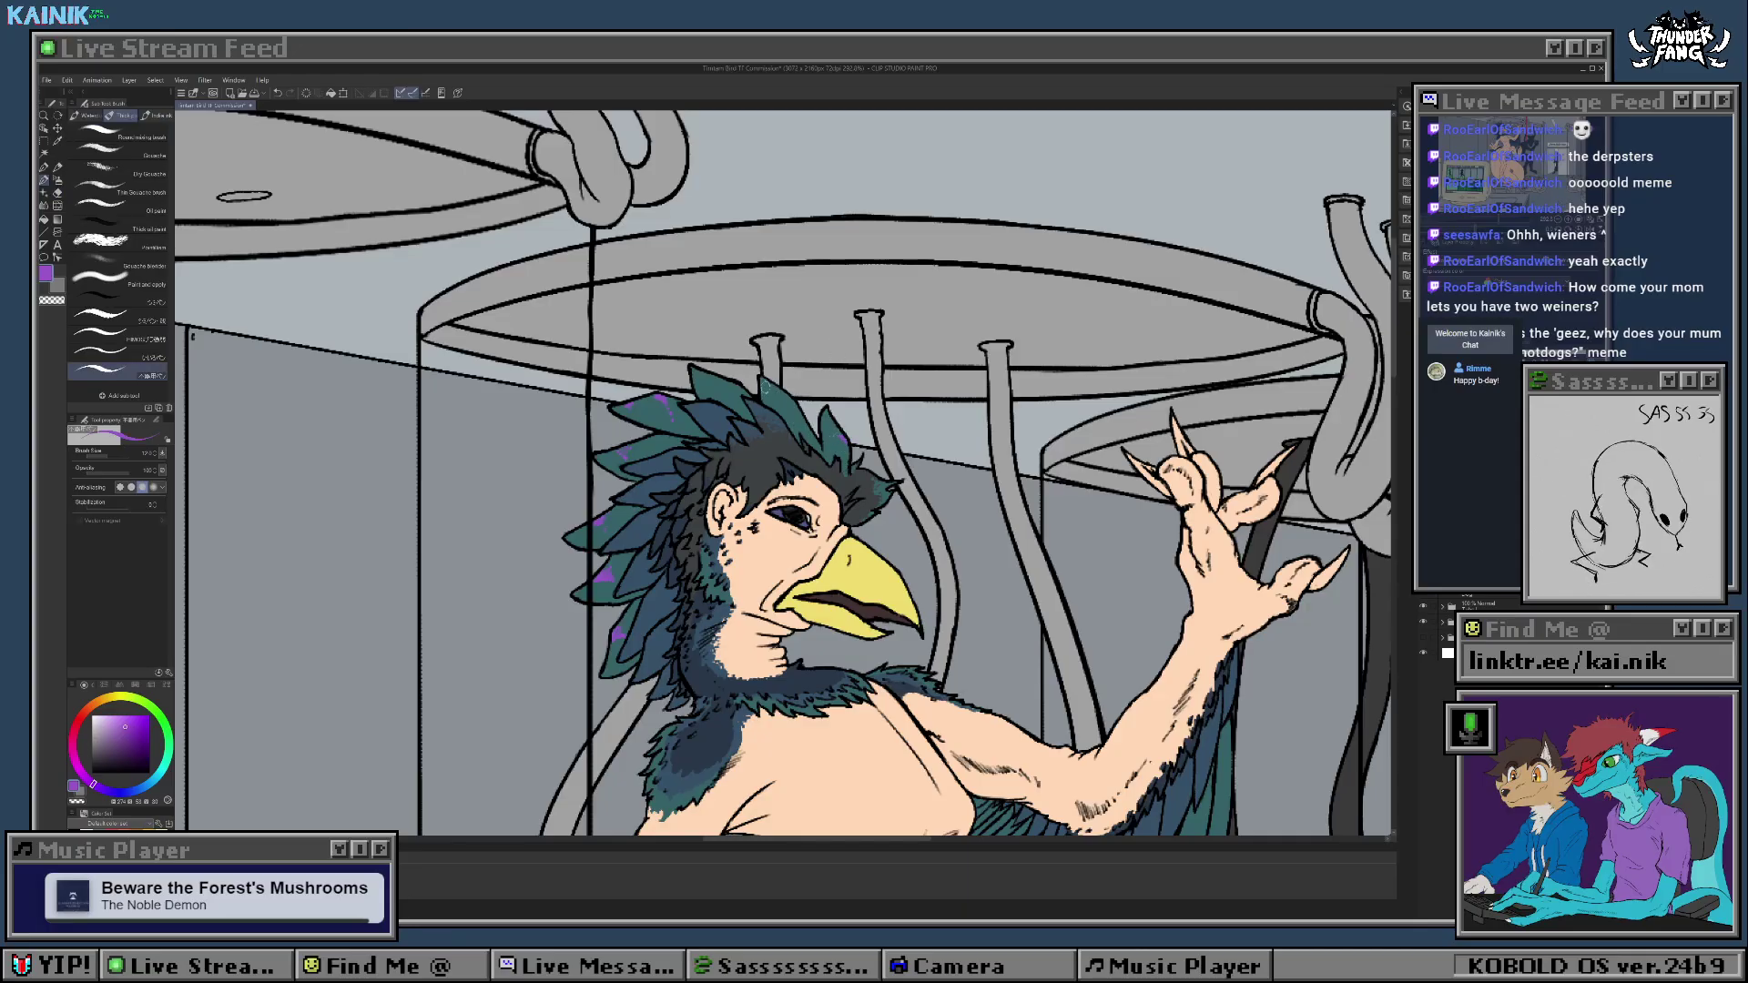
{"action": "key", "text": "e"}
{"action": "mouse_move", "coordinate": [662, 398]}
{"action": "left_mouse_down"}
{"action": "mouse_move", "coordinate": [670, 419]}
{"action": "mouse_move", "coordinate": [624, 409]}
{"action": "left_mouse_up"}
{"action": "key", "text": "b"}
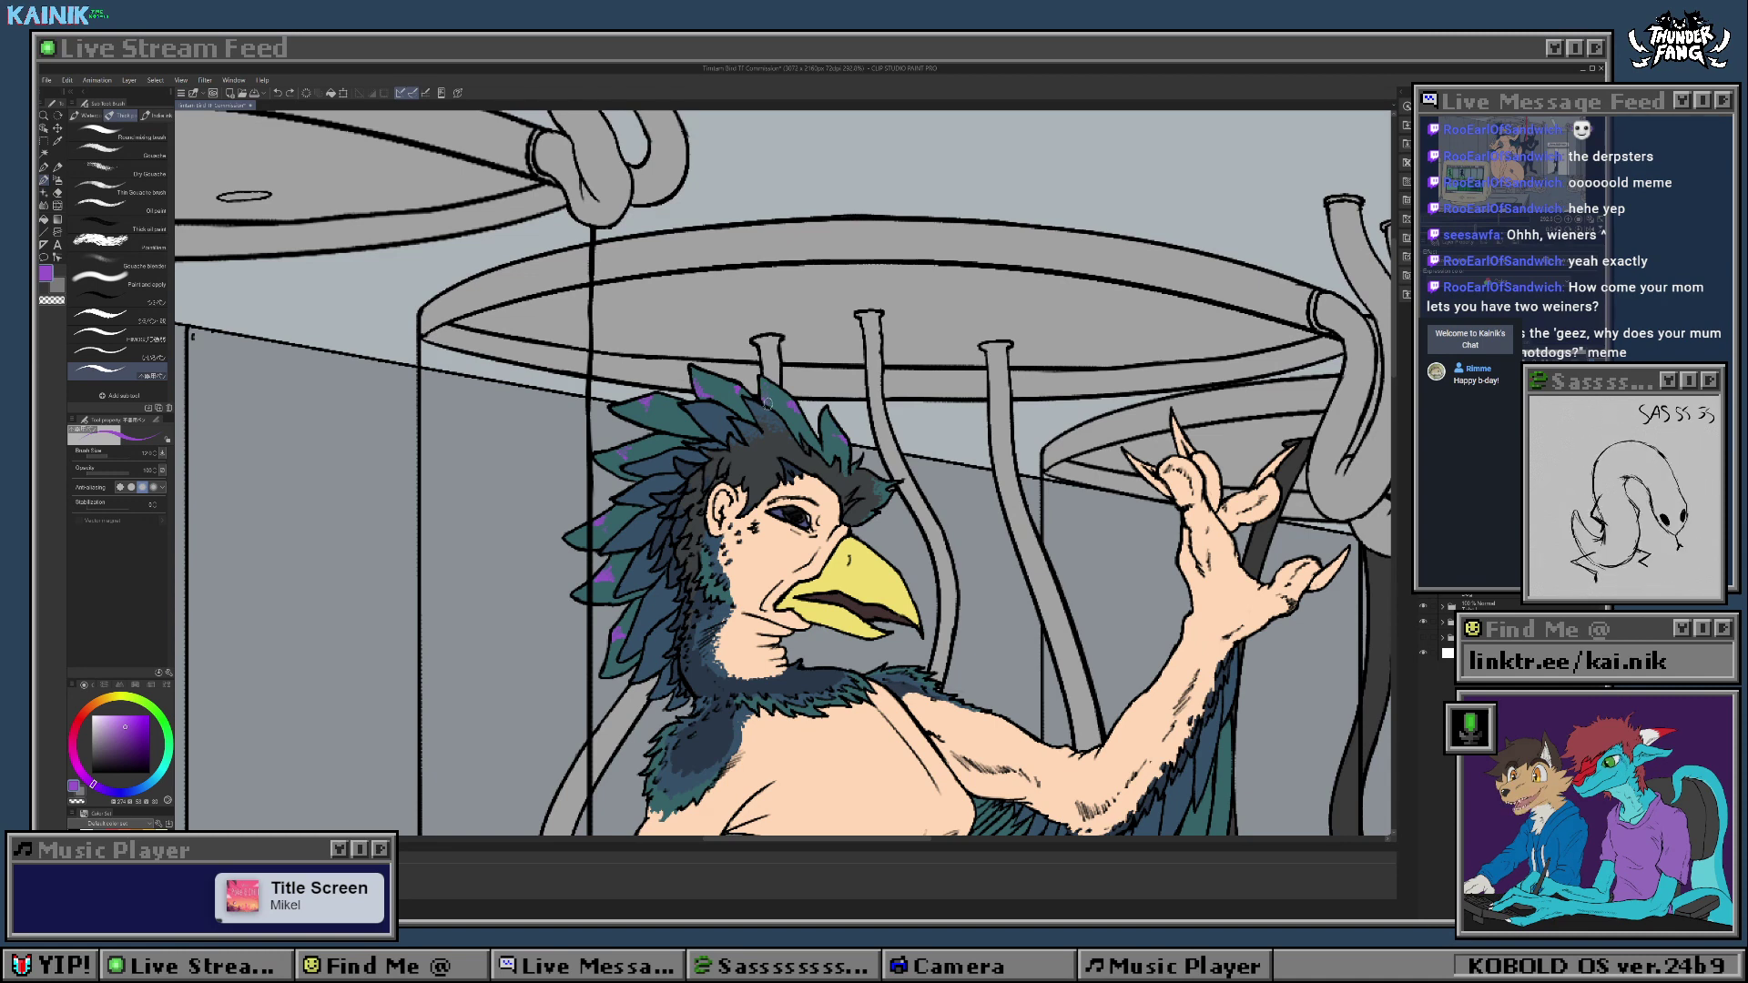
{"action": "left_click_drag", "start_coordinate": [911, 401], "coordinate": [929, 334]}
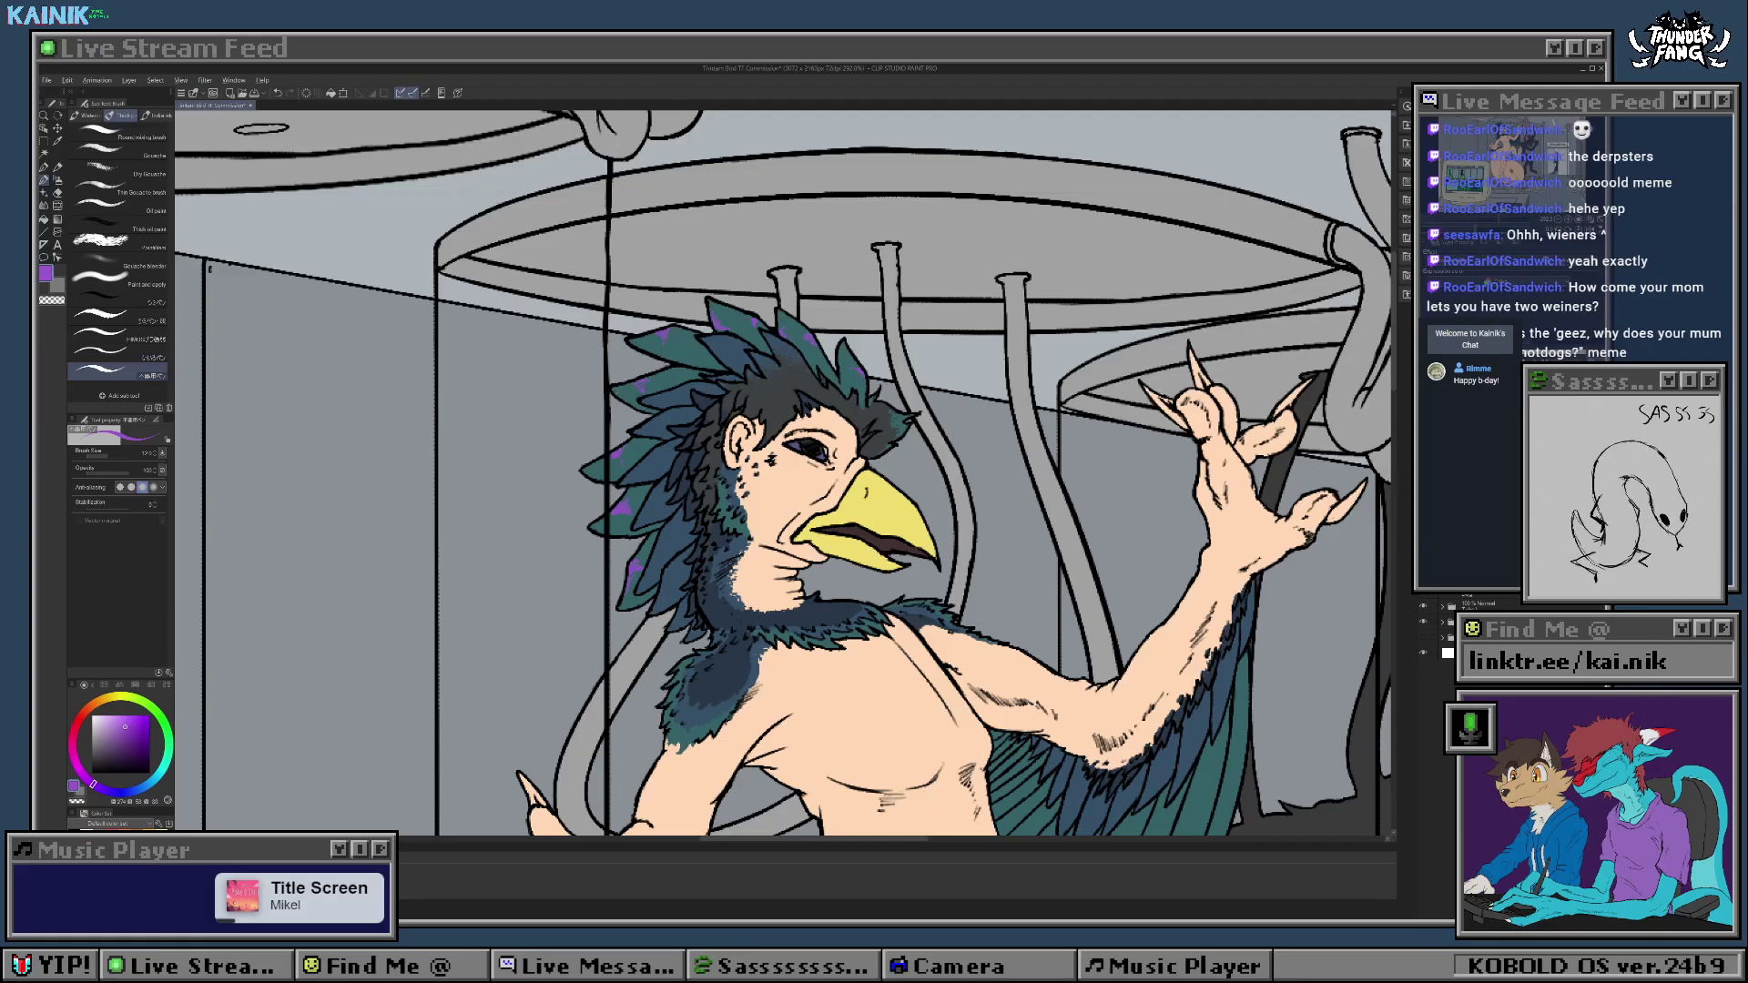
Step: Paint broken purple bands across the long teal wing feathers below the raised arm
{"action": "scroll", "coordinate": [645, 390], "scroll_direction": "down", "scroll_amount": 8}
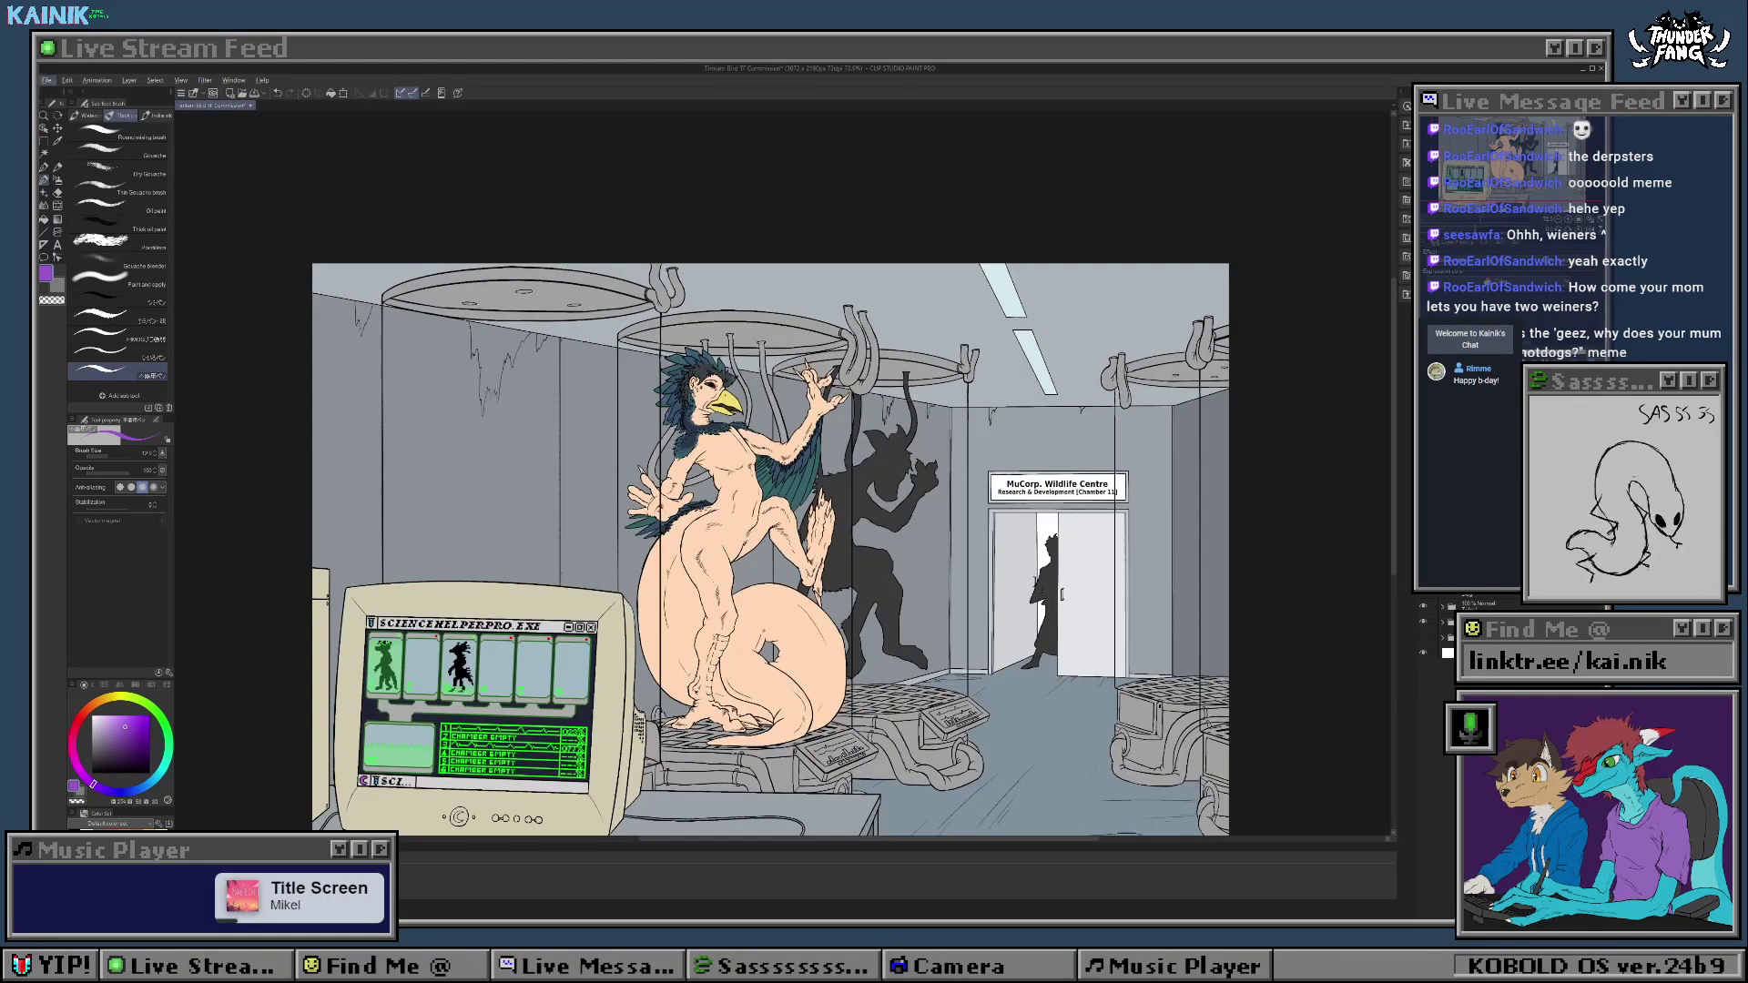
{"action": "scroll", "coordinate": [815, 469], "scroll_direction": "up", "scroll_amount": 8}
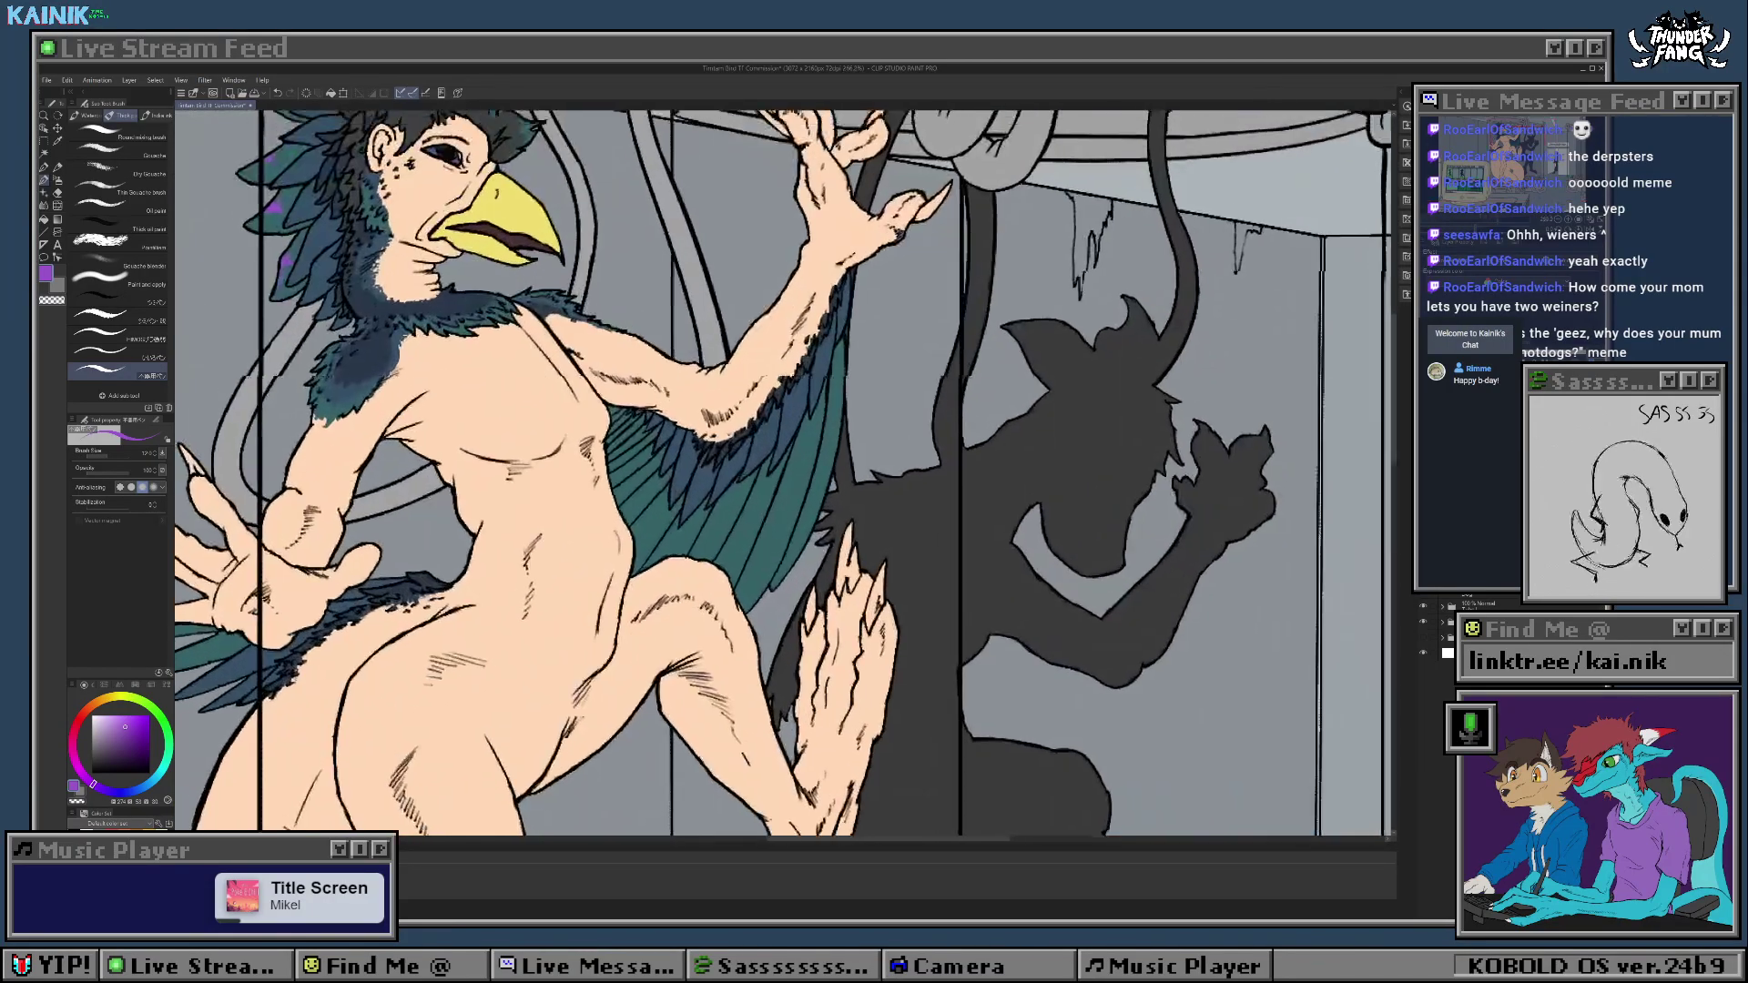
{"action": "left_click_drag", "start_coordinate": [849, 465], "coordinate": [864, 504]}
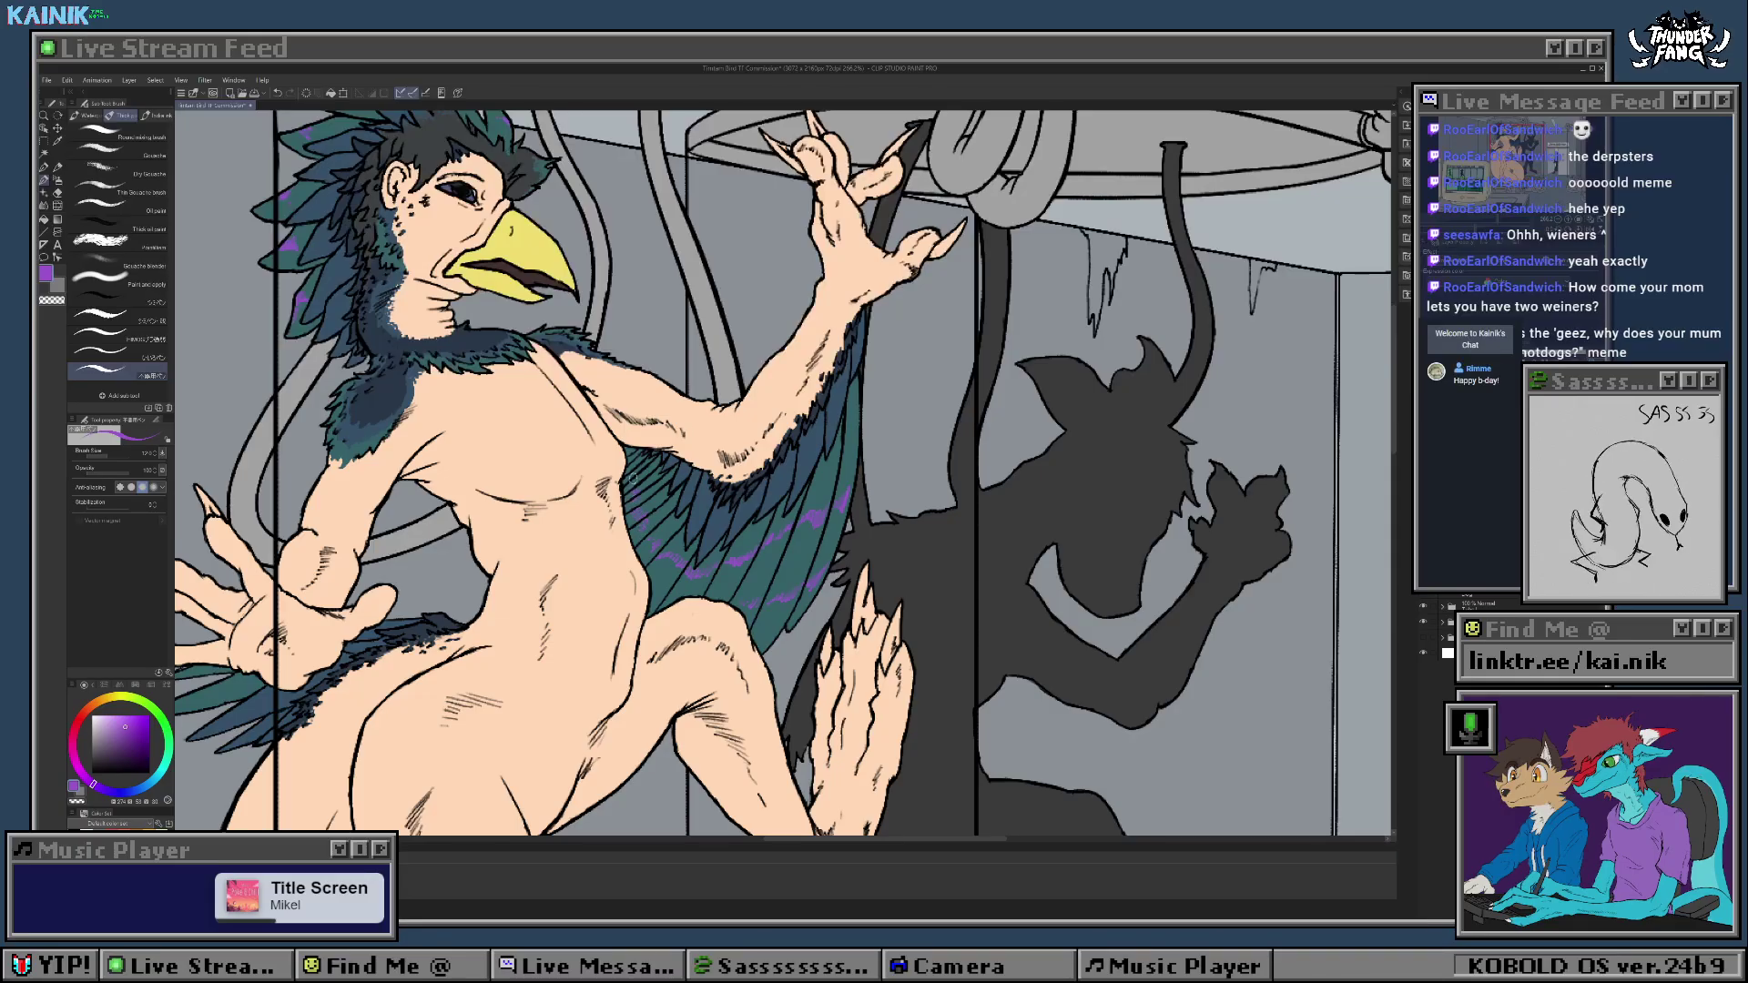
{"action": "left_click_drag", "start_coordinate": [674, 601], "coordinate": [691, 643]}
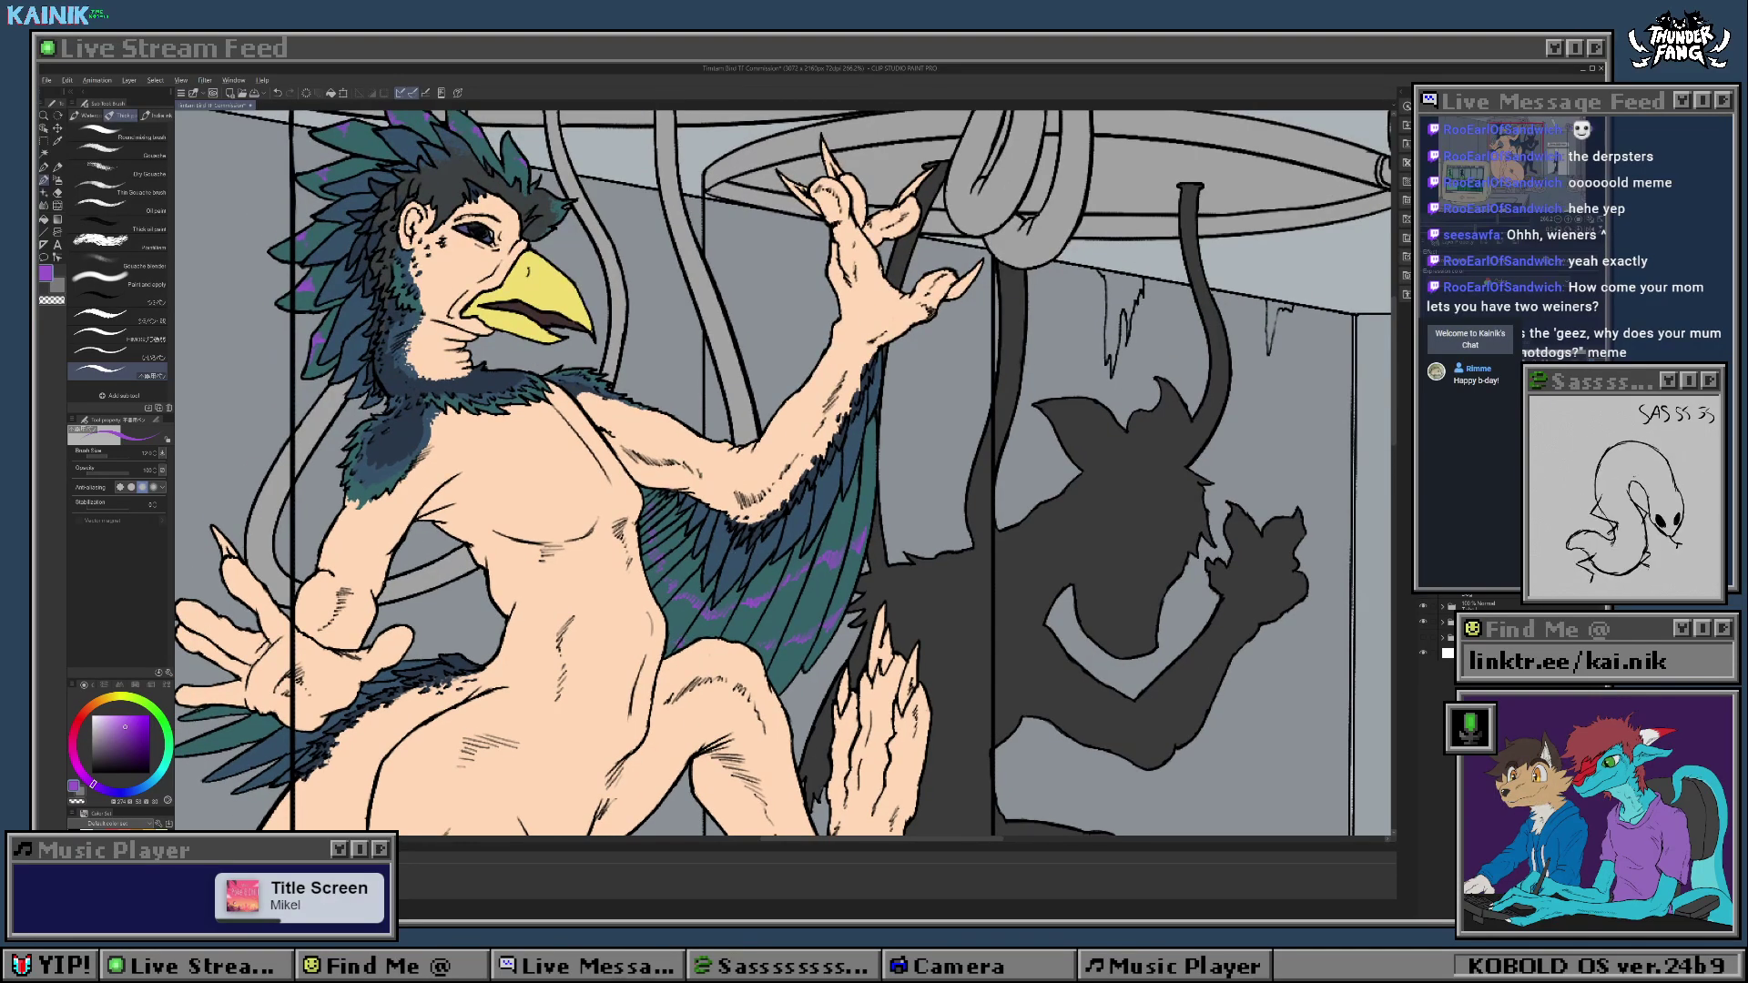
{"action": "scroll", "coordinate": [833, 579], "scroll_direction": "down", "scroll_amount": 5}
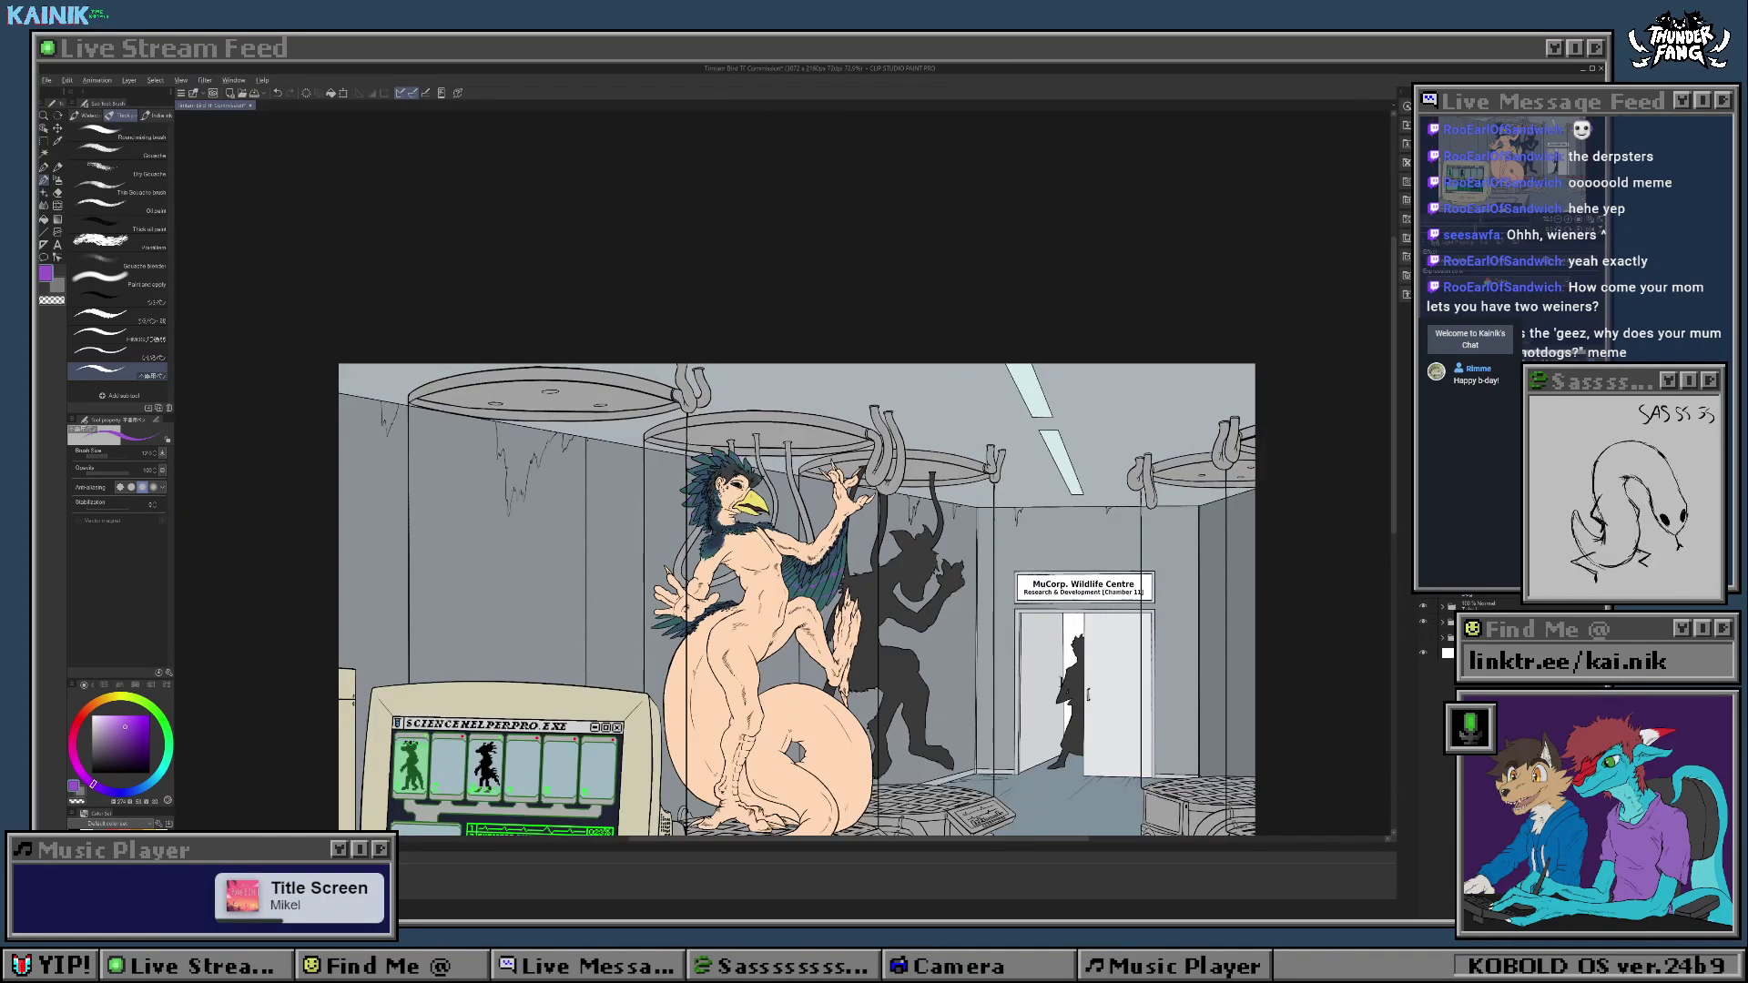
{"action": "scroll", "coordinate": [836, 579], "scroll_direction": "up", "scroll_amount": 4}
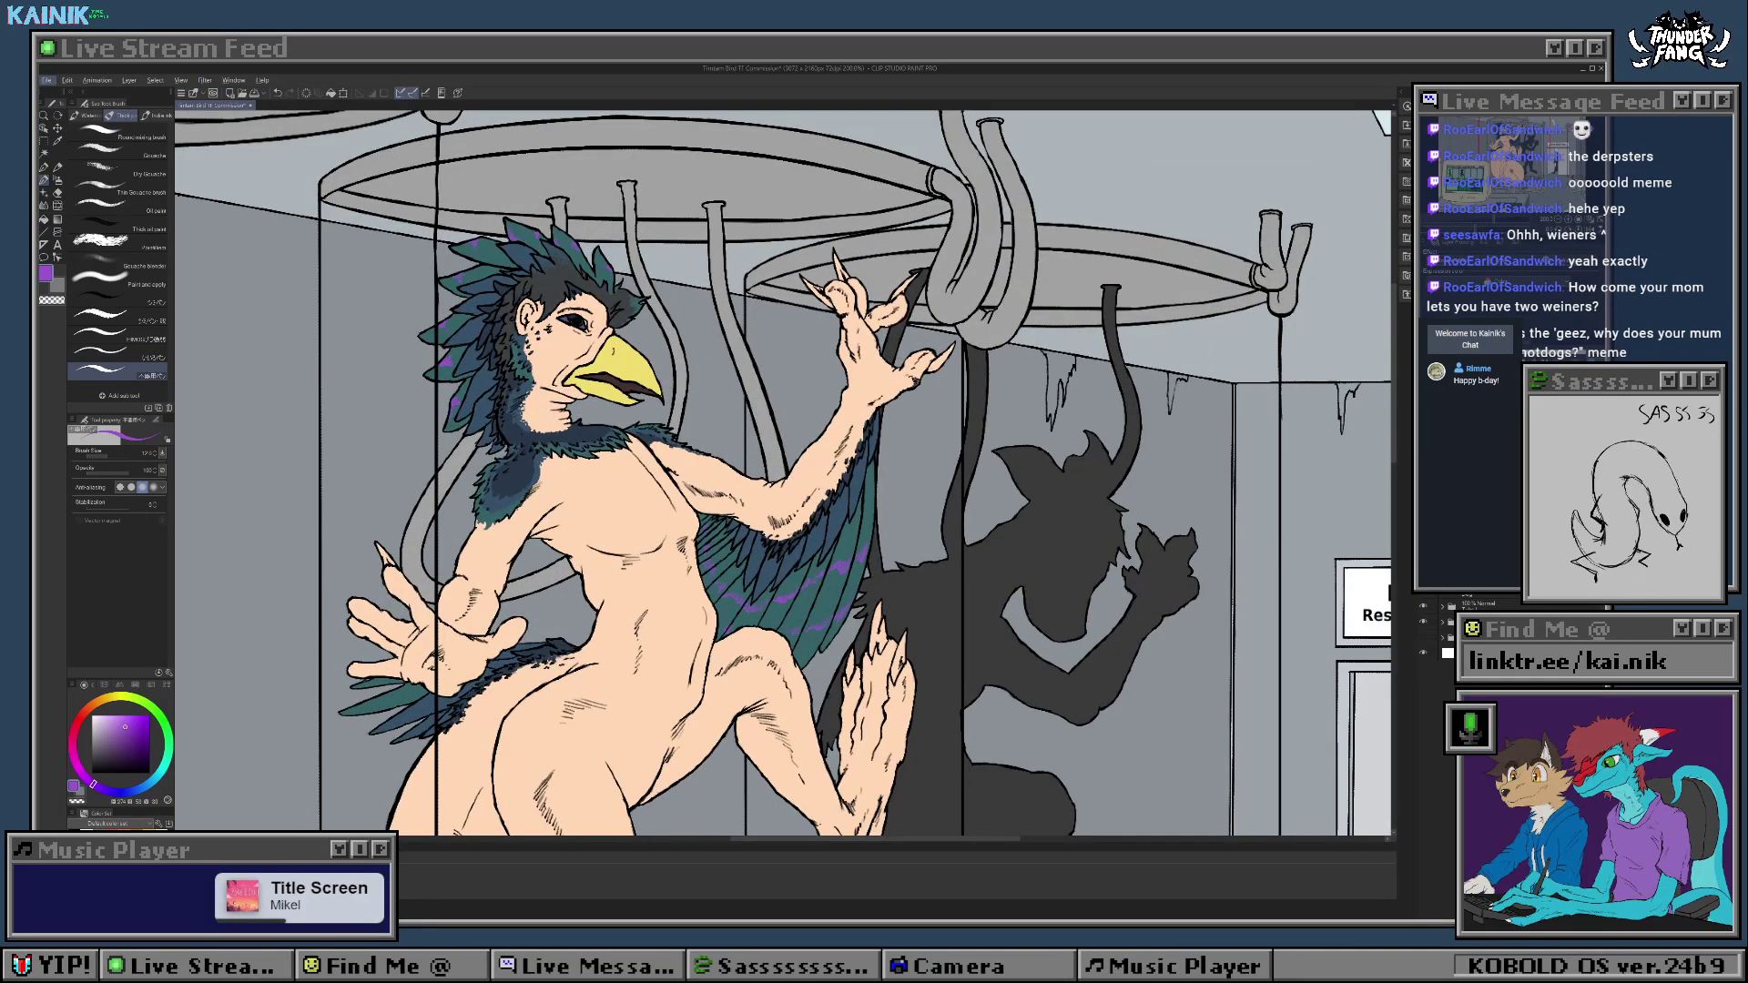
Step: Choose a bright green accent colour and test a small dab on the outer wing feathers
{"action": "left_click", "coordinate": [163, 721]}
{"action": "left_click", "coordinate": [119, 739]}
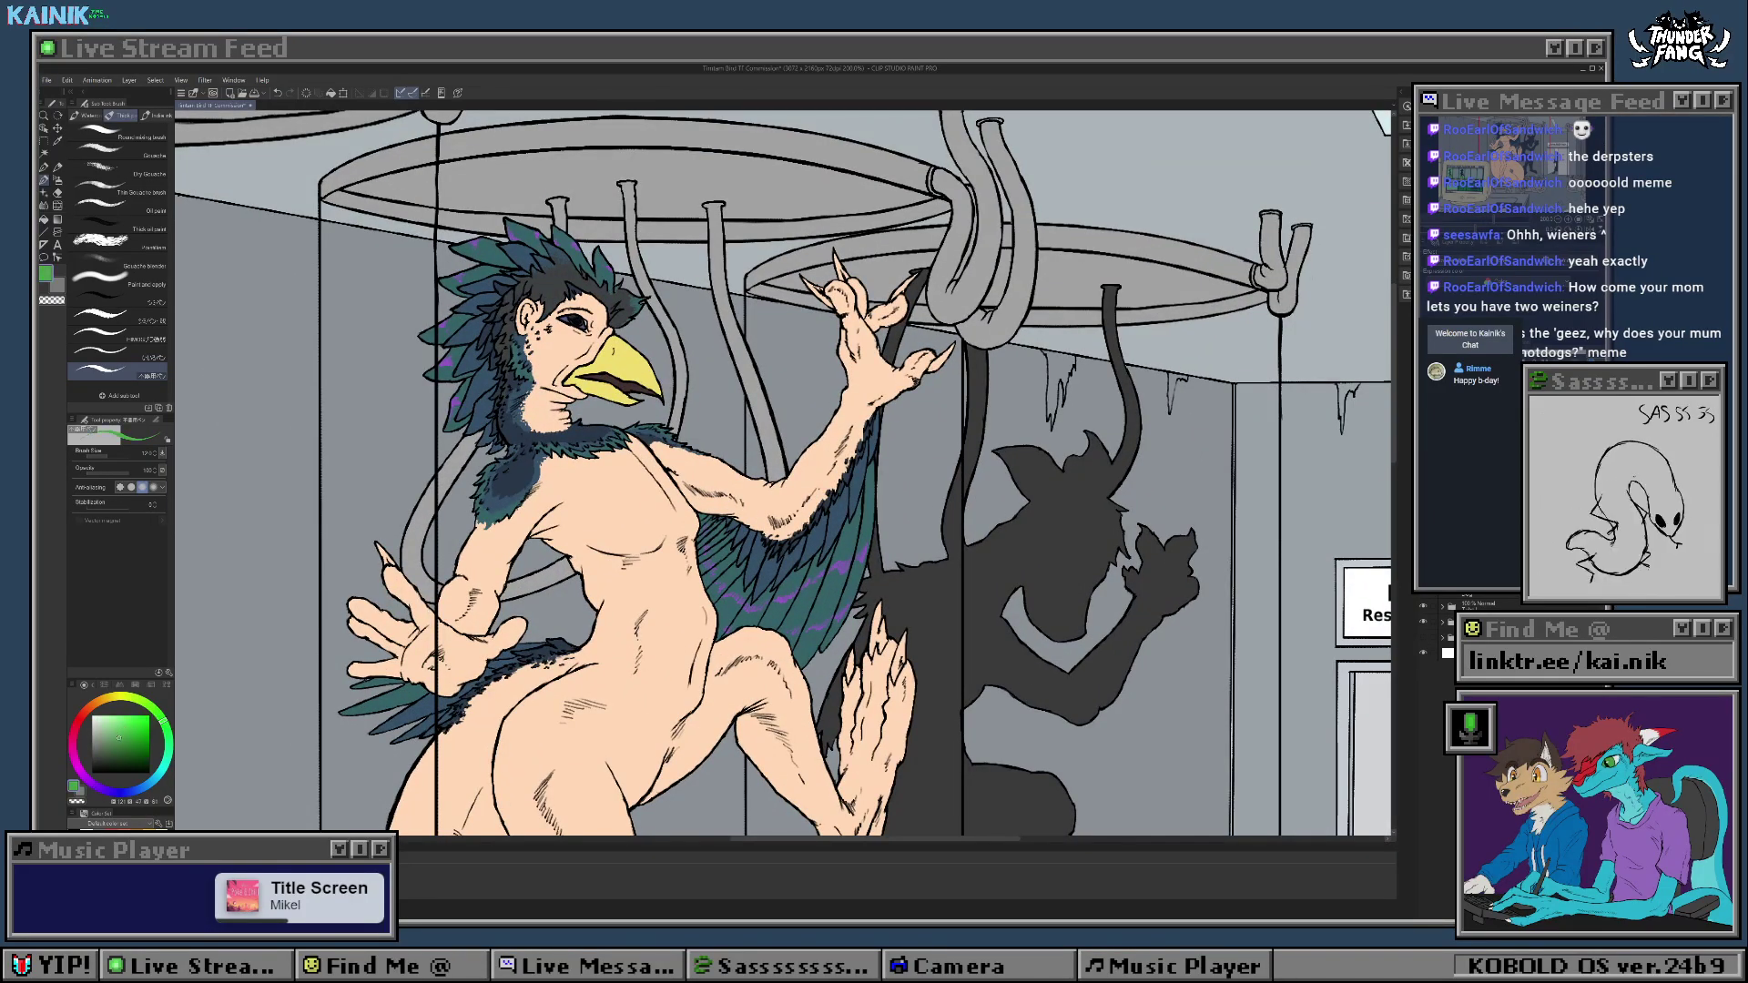
{"action": "left_click_drag", "start_coordinate": [795, 693], "coordinate": [795, 690]}
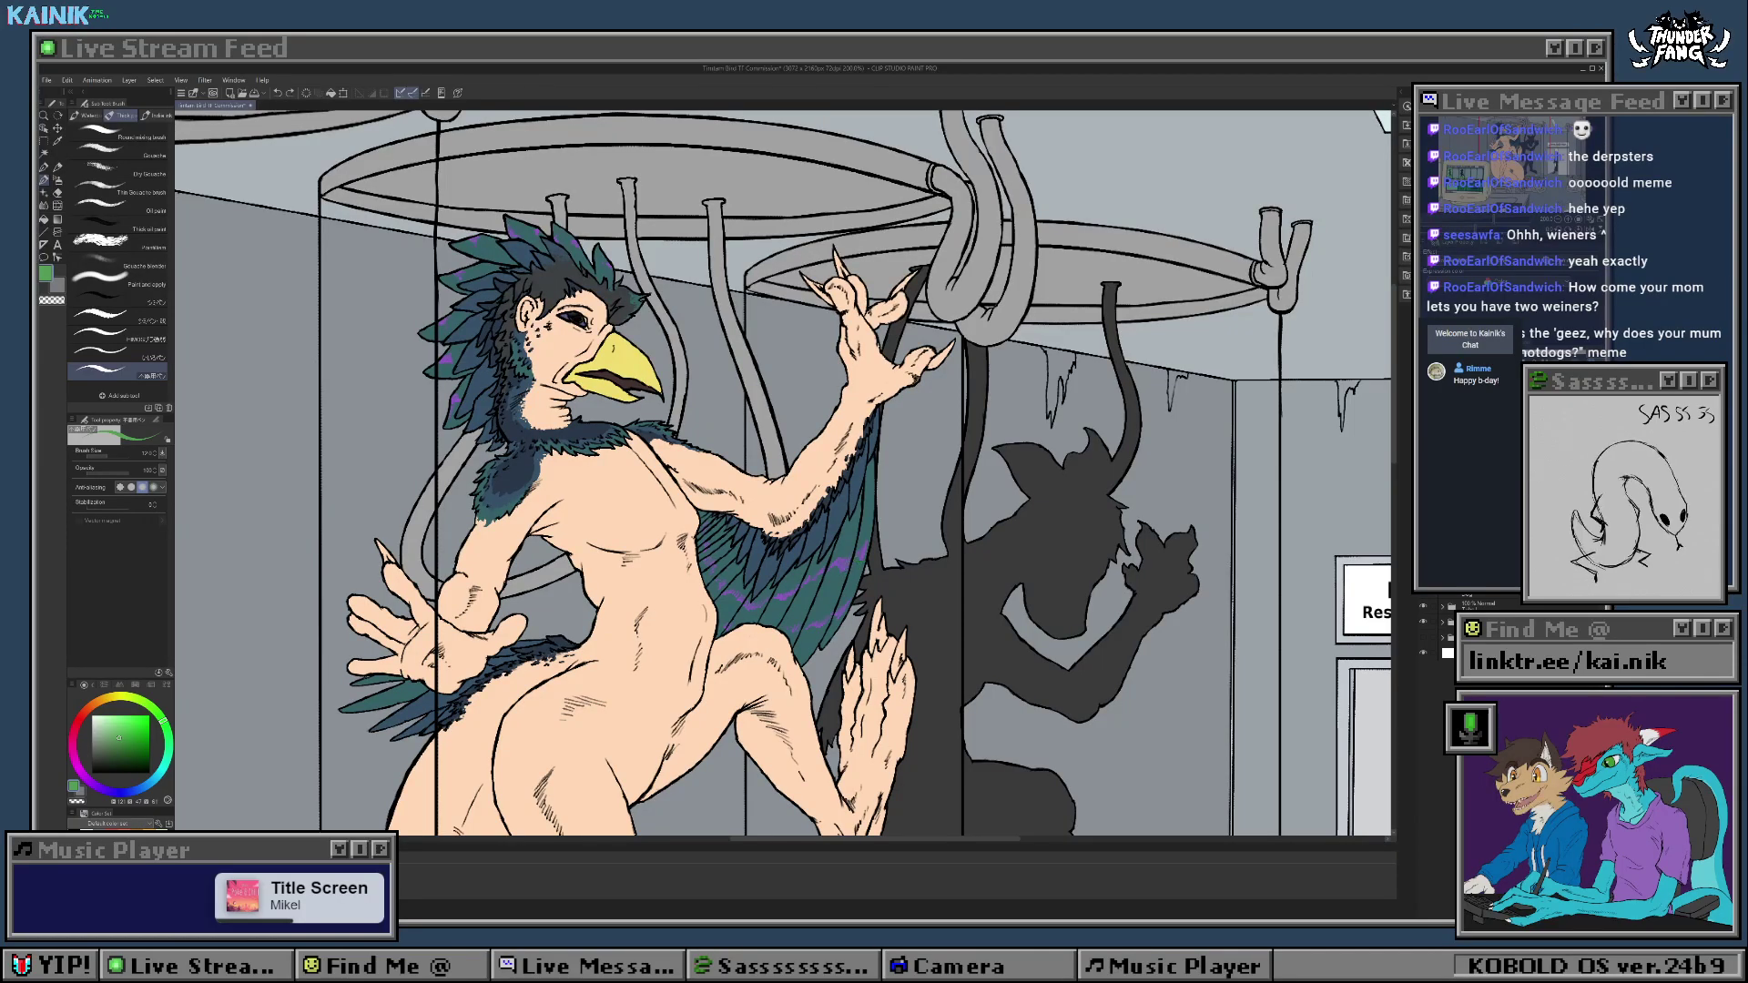
{"action": "left_click", "coordinate": [119, 724]}
{"action": "left_click", "coordinate": [124, 737]}
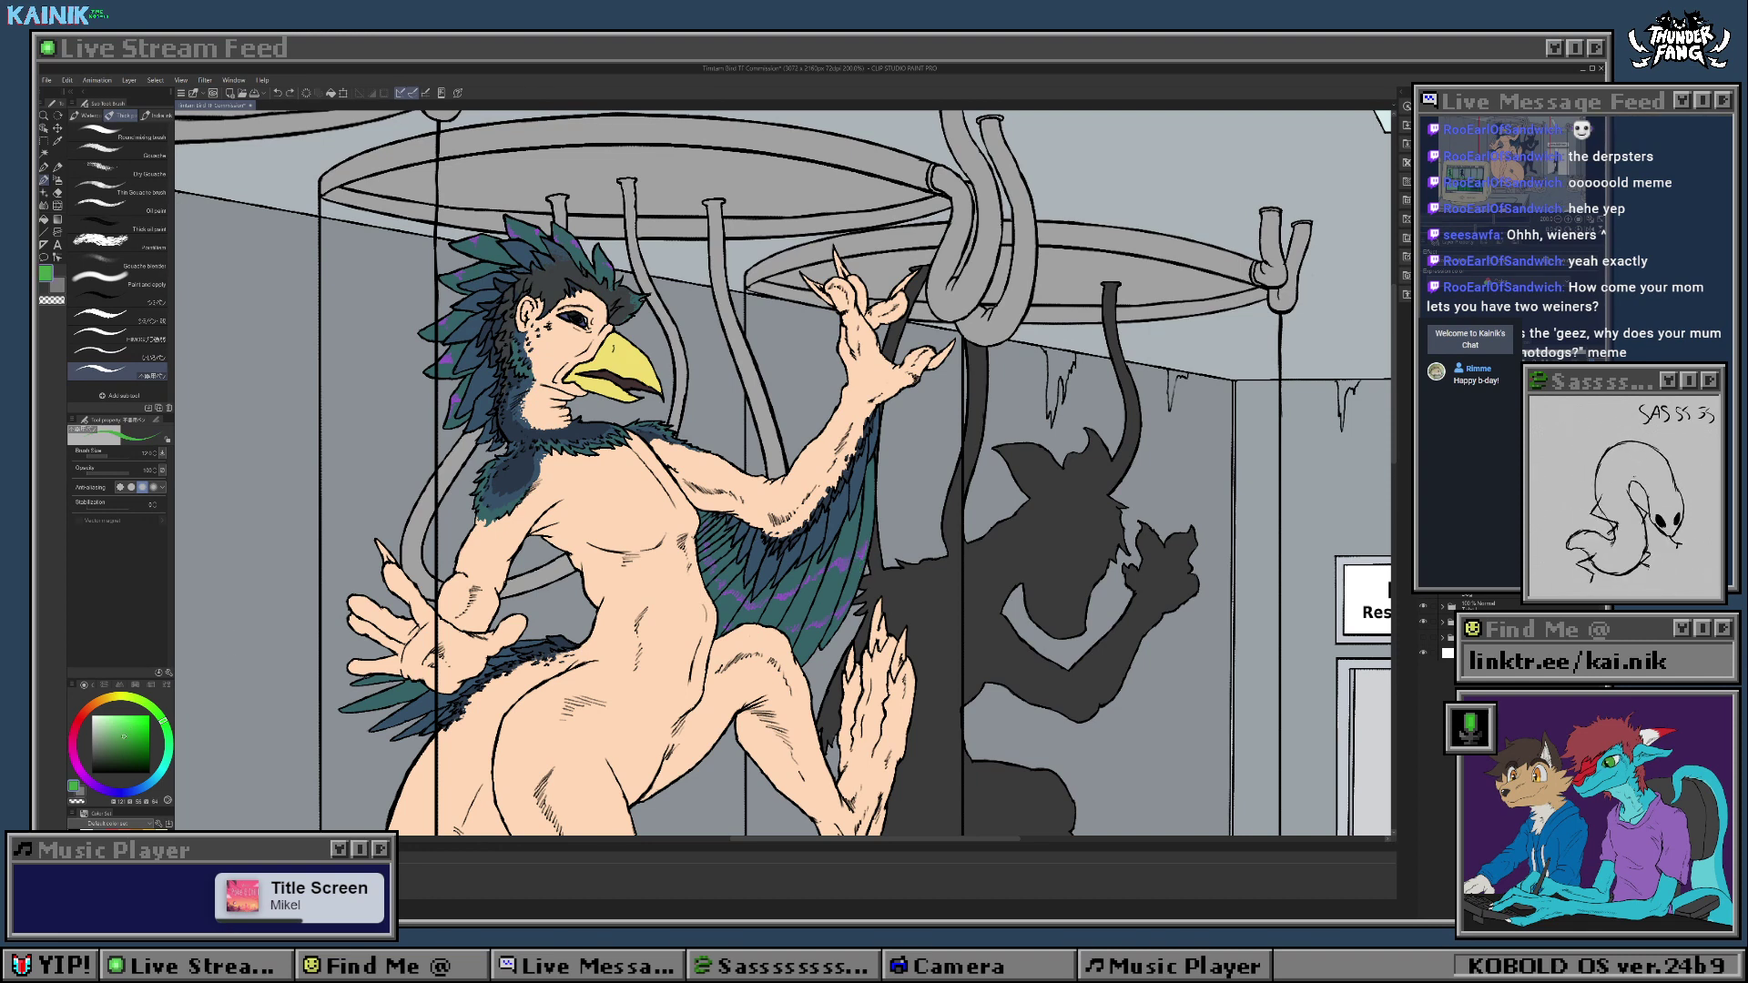
{"action": "left_click", "coordinate": [824, 571], "text": "alt"}
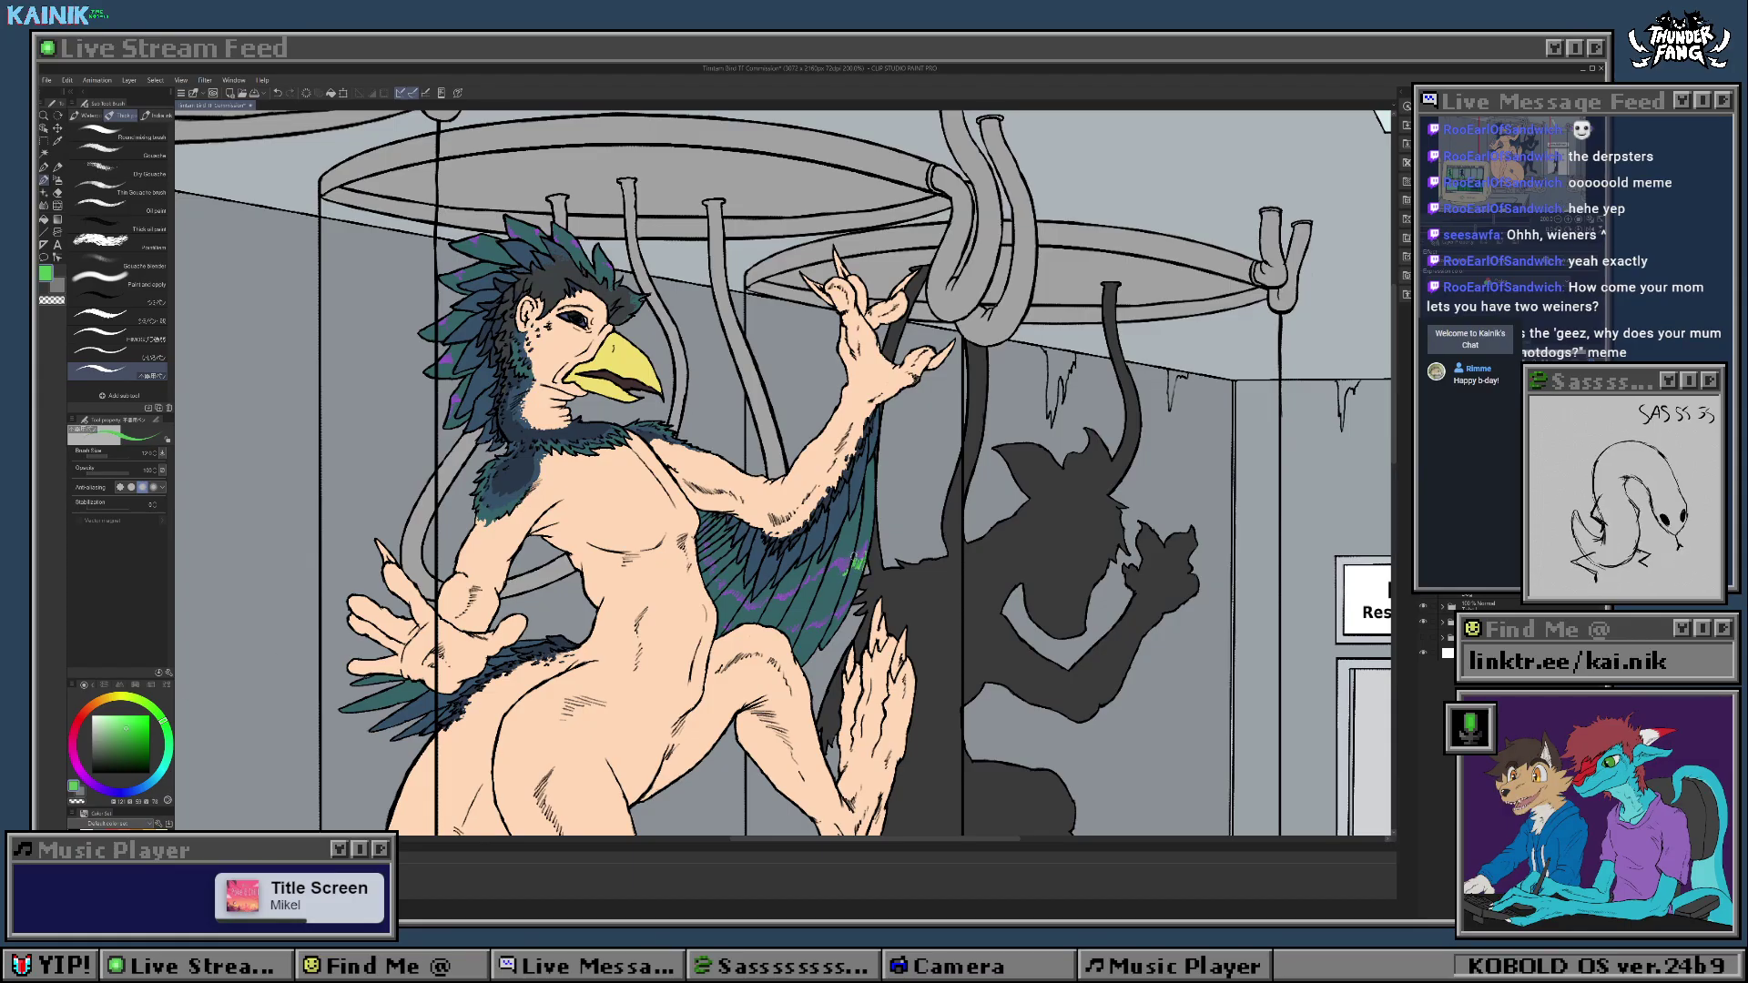
Step: Paint bright green flecks between the purple marks on the crest feathers behind the head
{"action": "left_click_drag", "start_coordinate": [455, 217], "coordinate": [528, 334]}
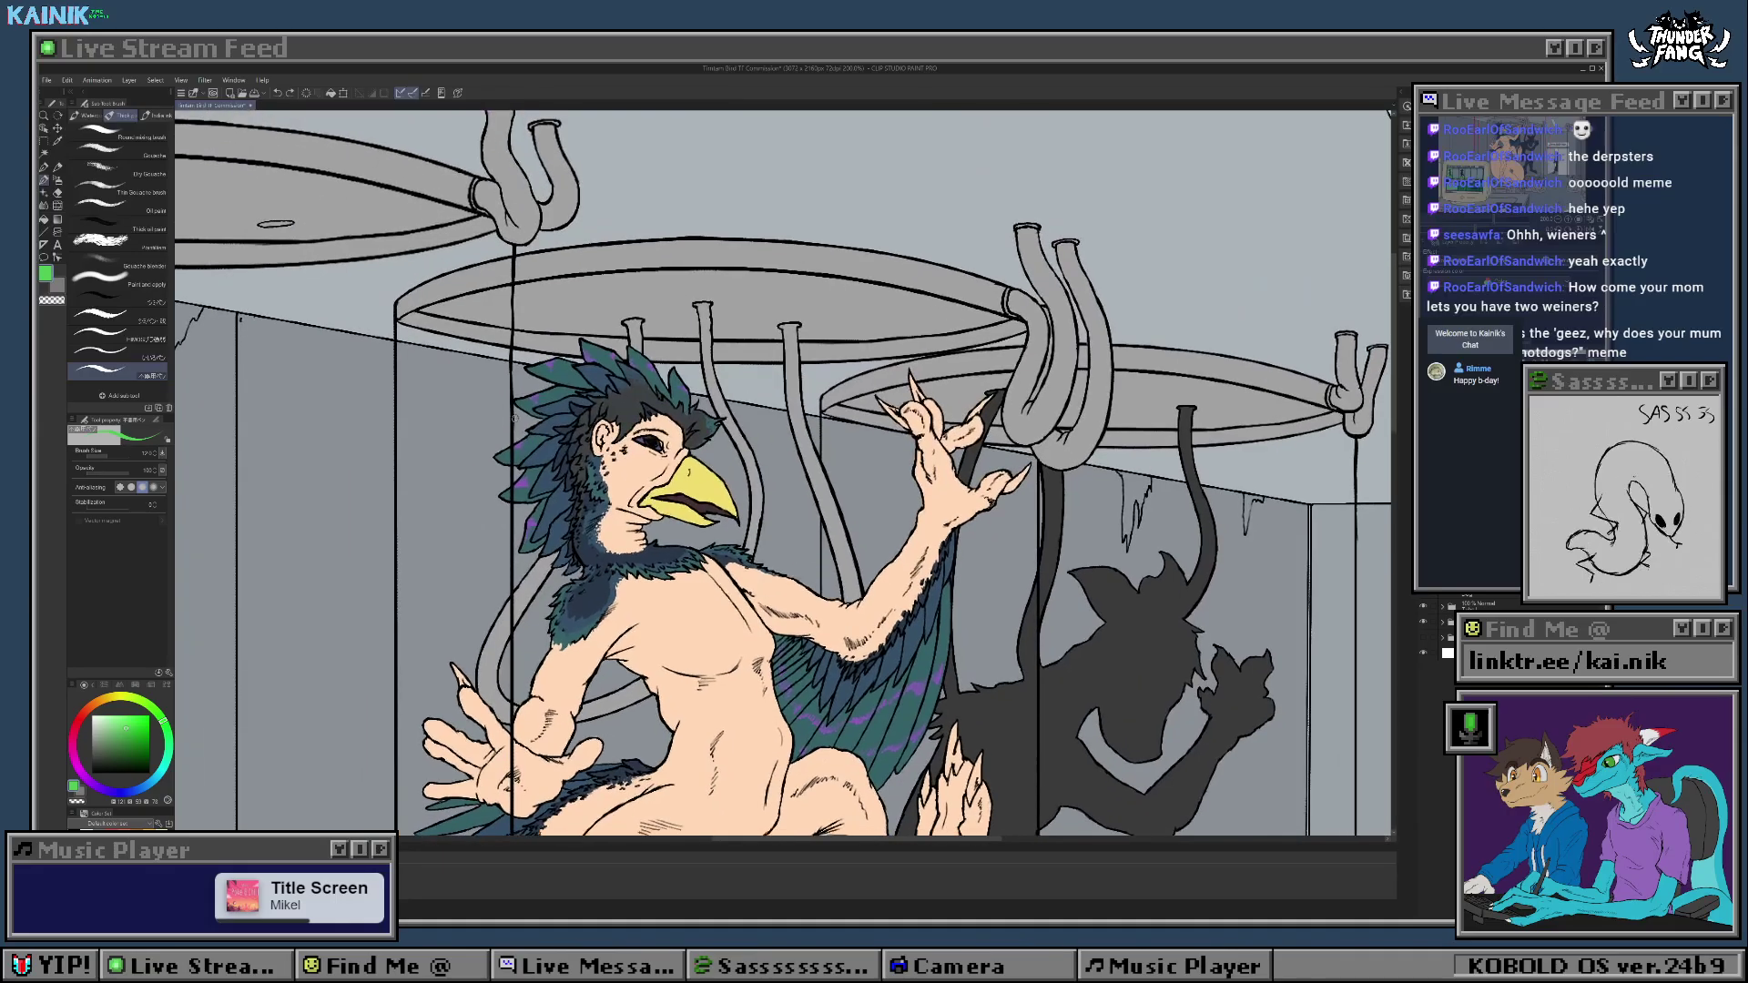
{"action": "scroll", "coordinate": [530, 335], "scroll_direction": "up", "scroll_amount": 5}
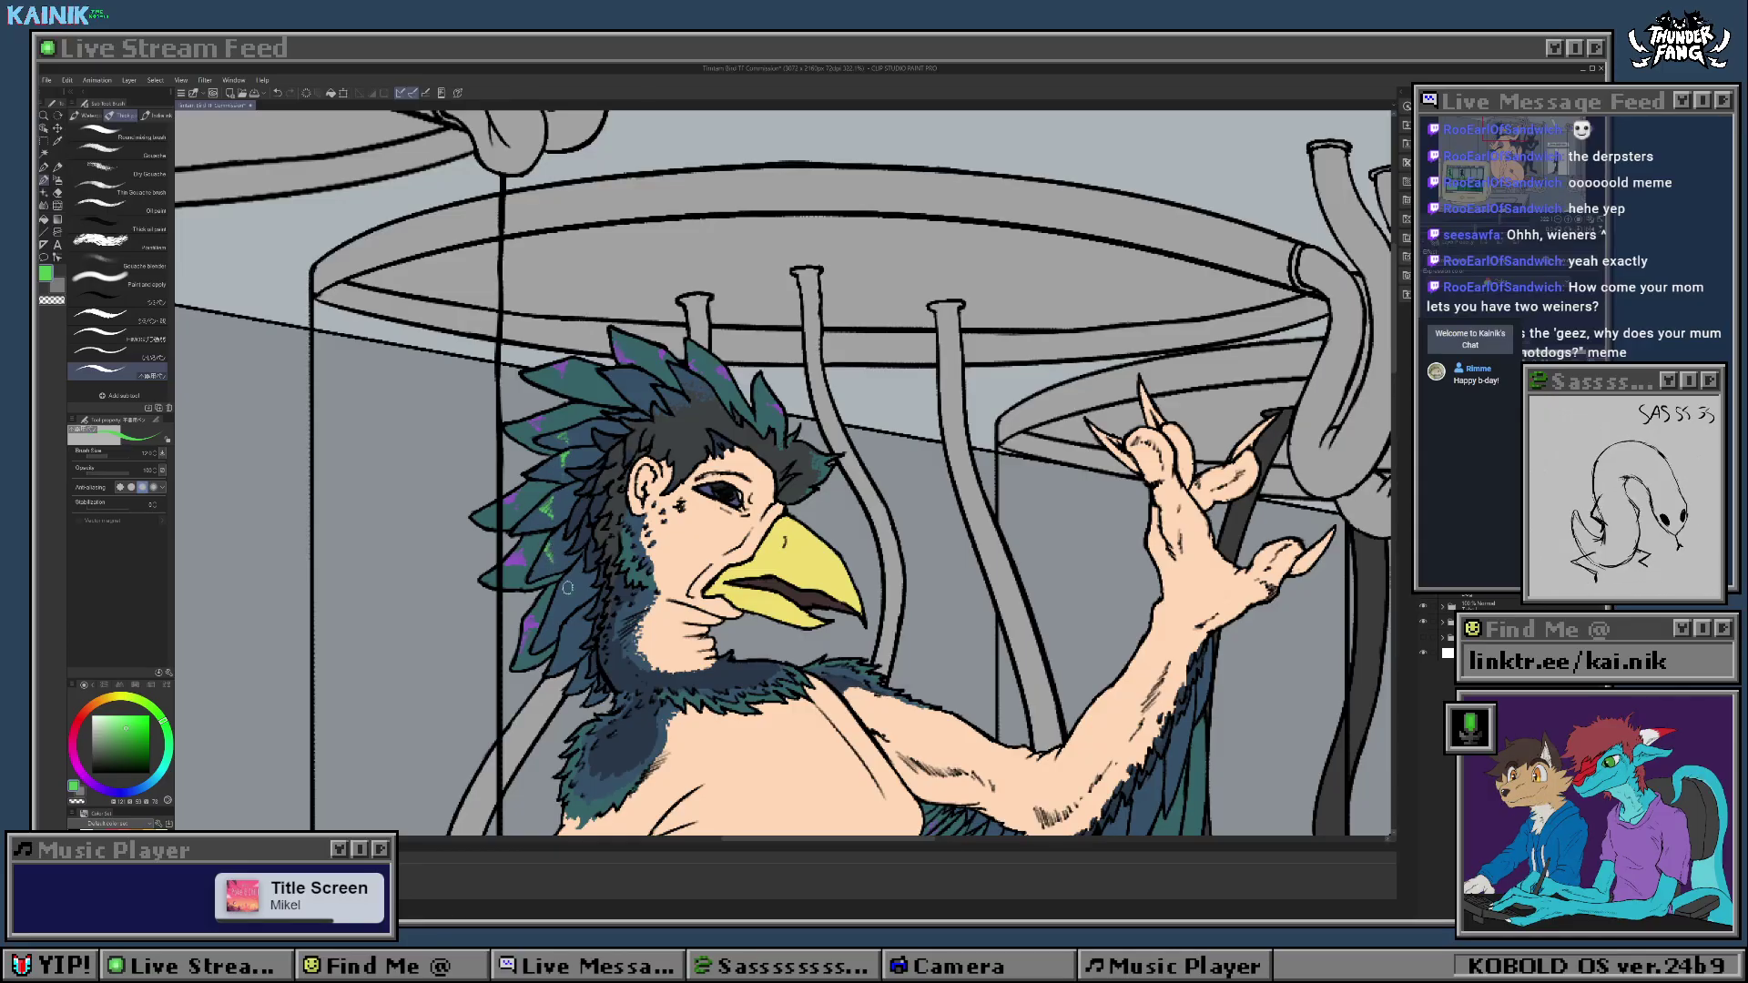
{"action": "left_click_drag", "start_coordinate": [561, 594], "coordinate": [557, 618]}
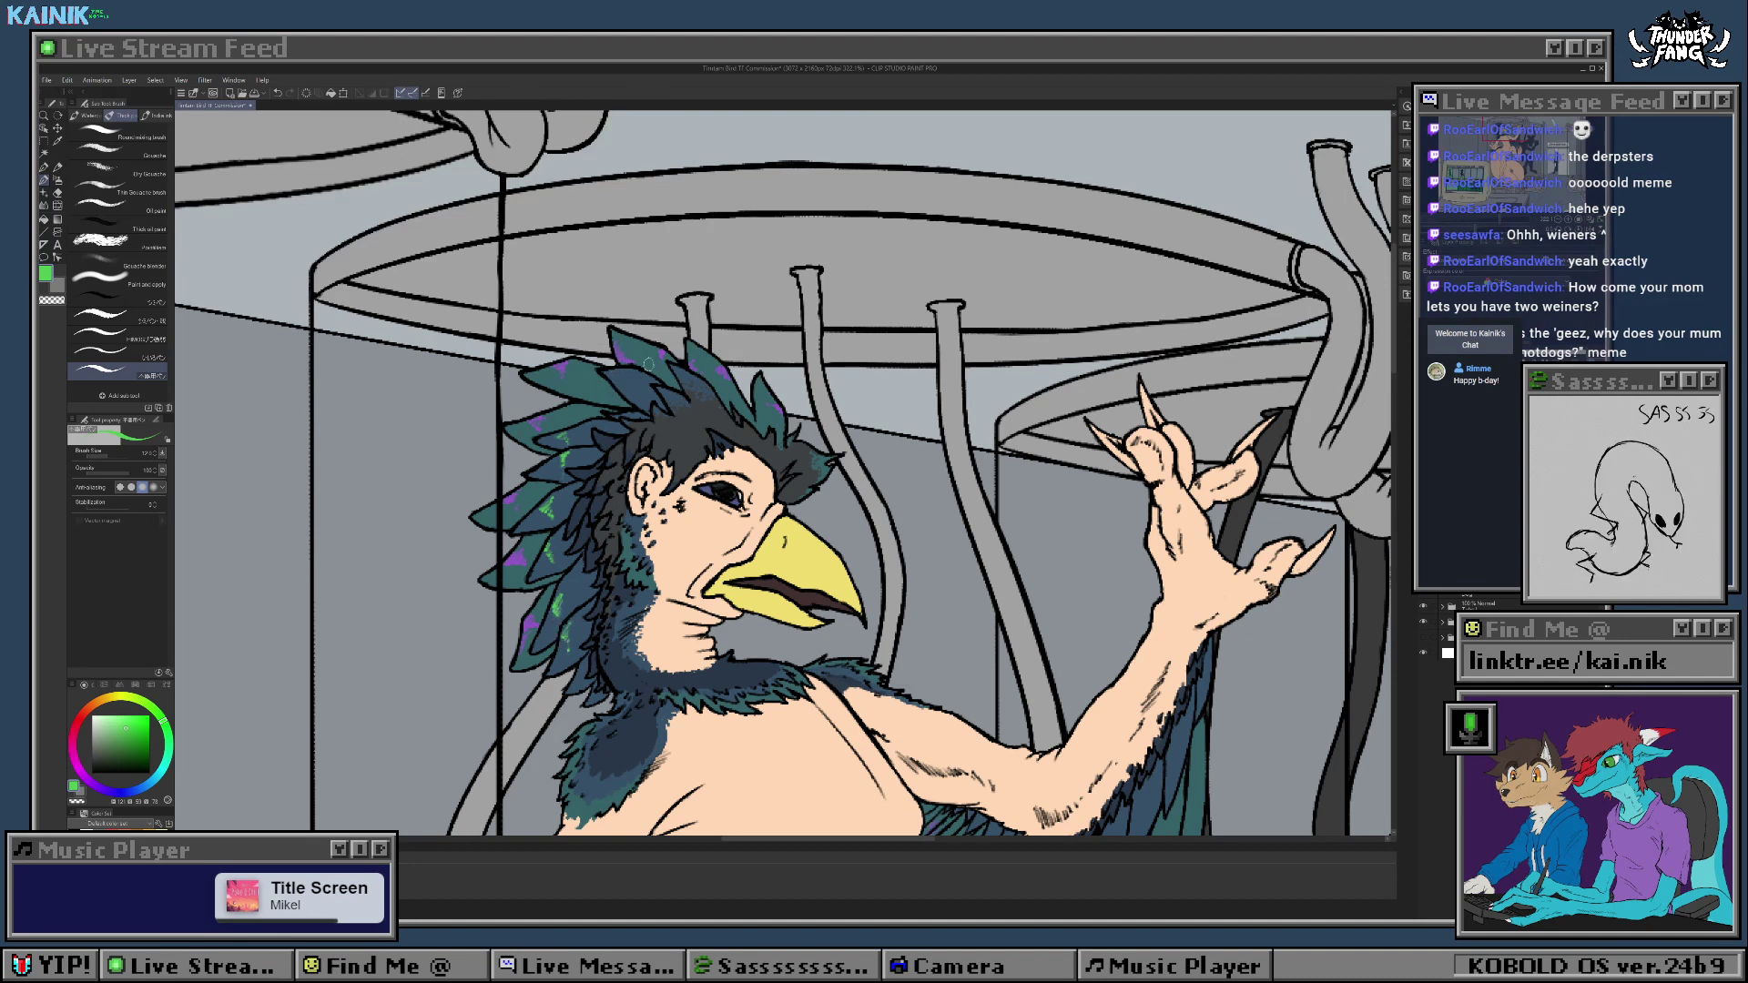
Step: Paint bright green flecks on the lower crest feathers and along the wing feathers below the raised arm
{"action": "left_click_drag", "start_coordinate": [675, 577], "coordinate": [621, 421]}
{"action": "left_click_drag", "start_coordinate": [524, 625], "coordinate": [529, 624]}
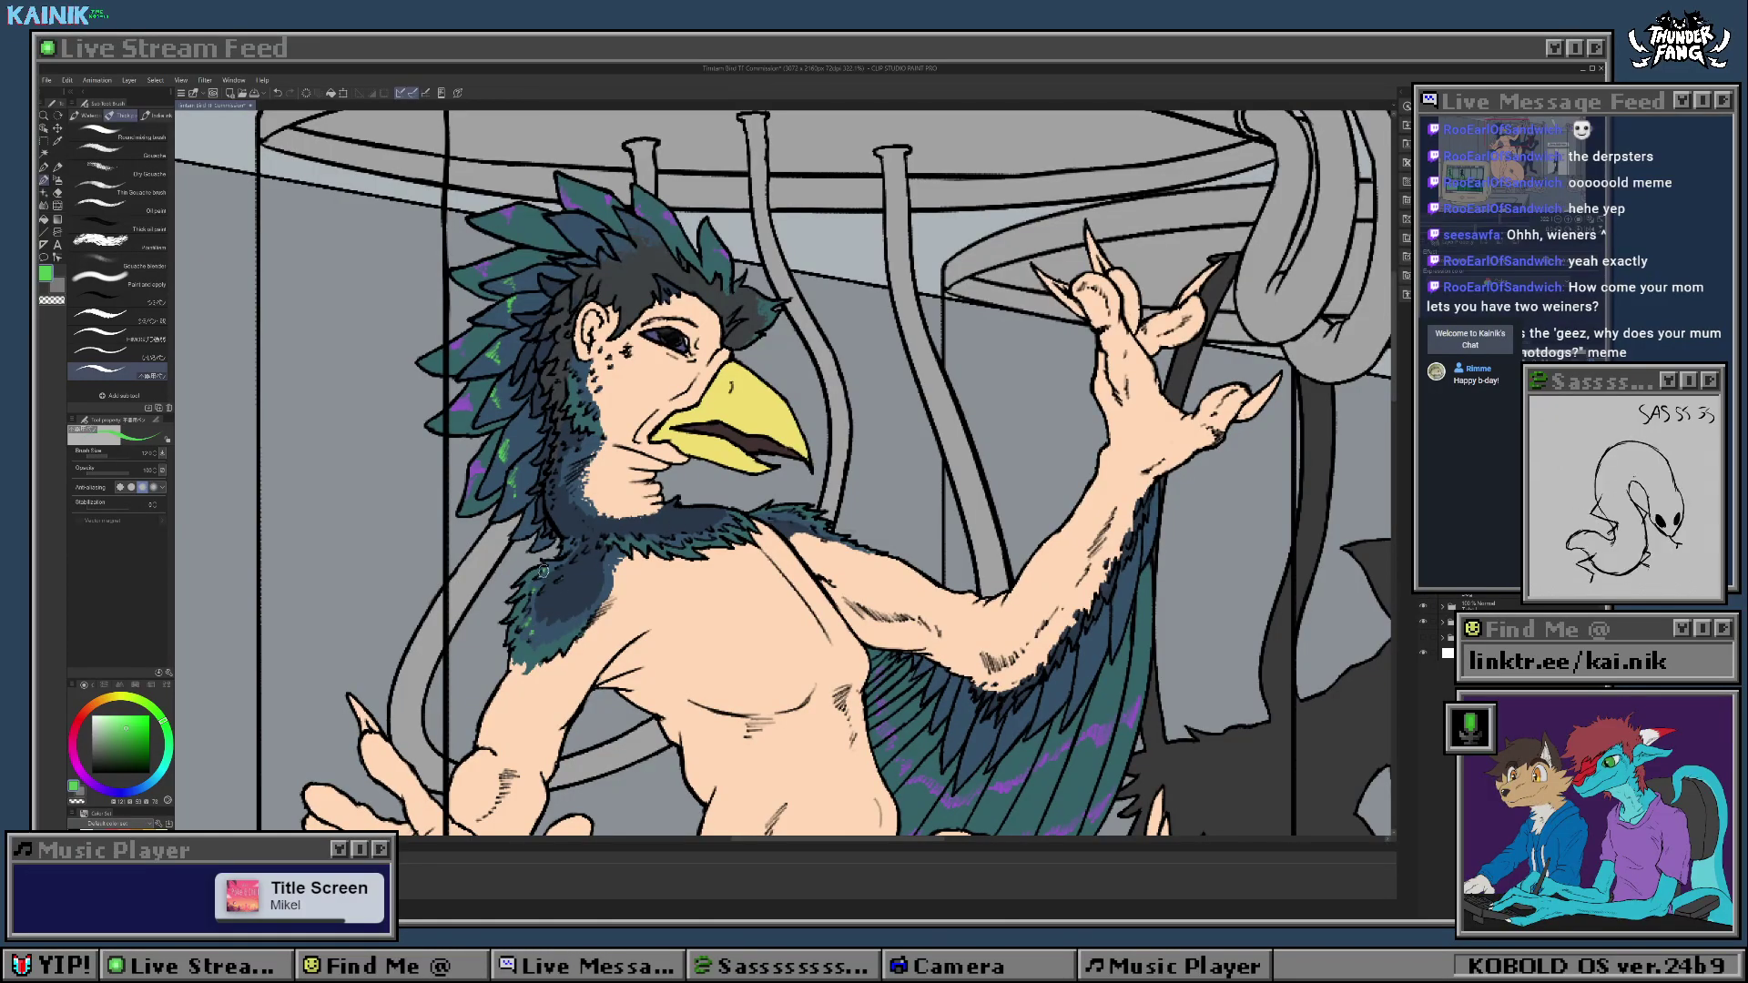
{"action": "left_click_drag", "start_coordinate": [719, 530], "coordinate": [647, 450]}
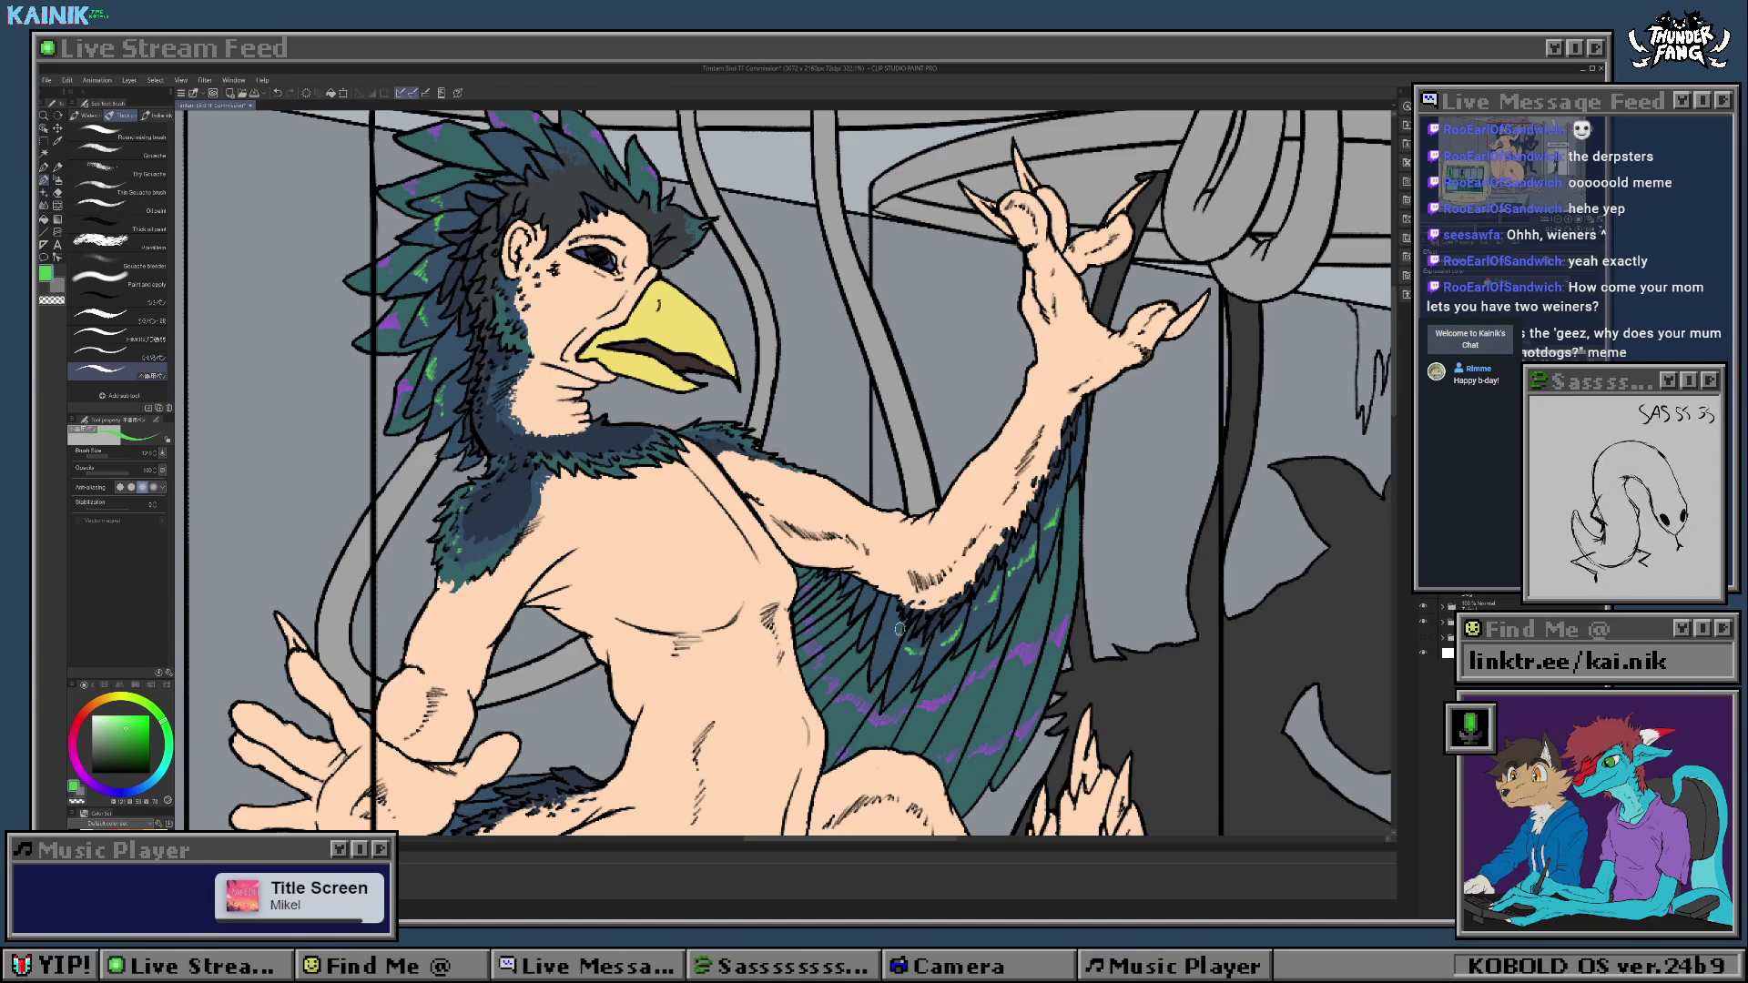
{"action": "left_click_drag", "start_coordinate": [1070, 439], "coordinate": [851, 464]}
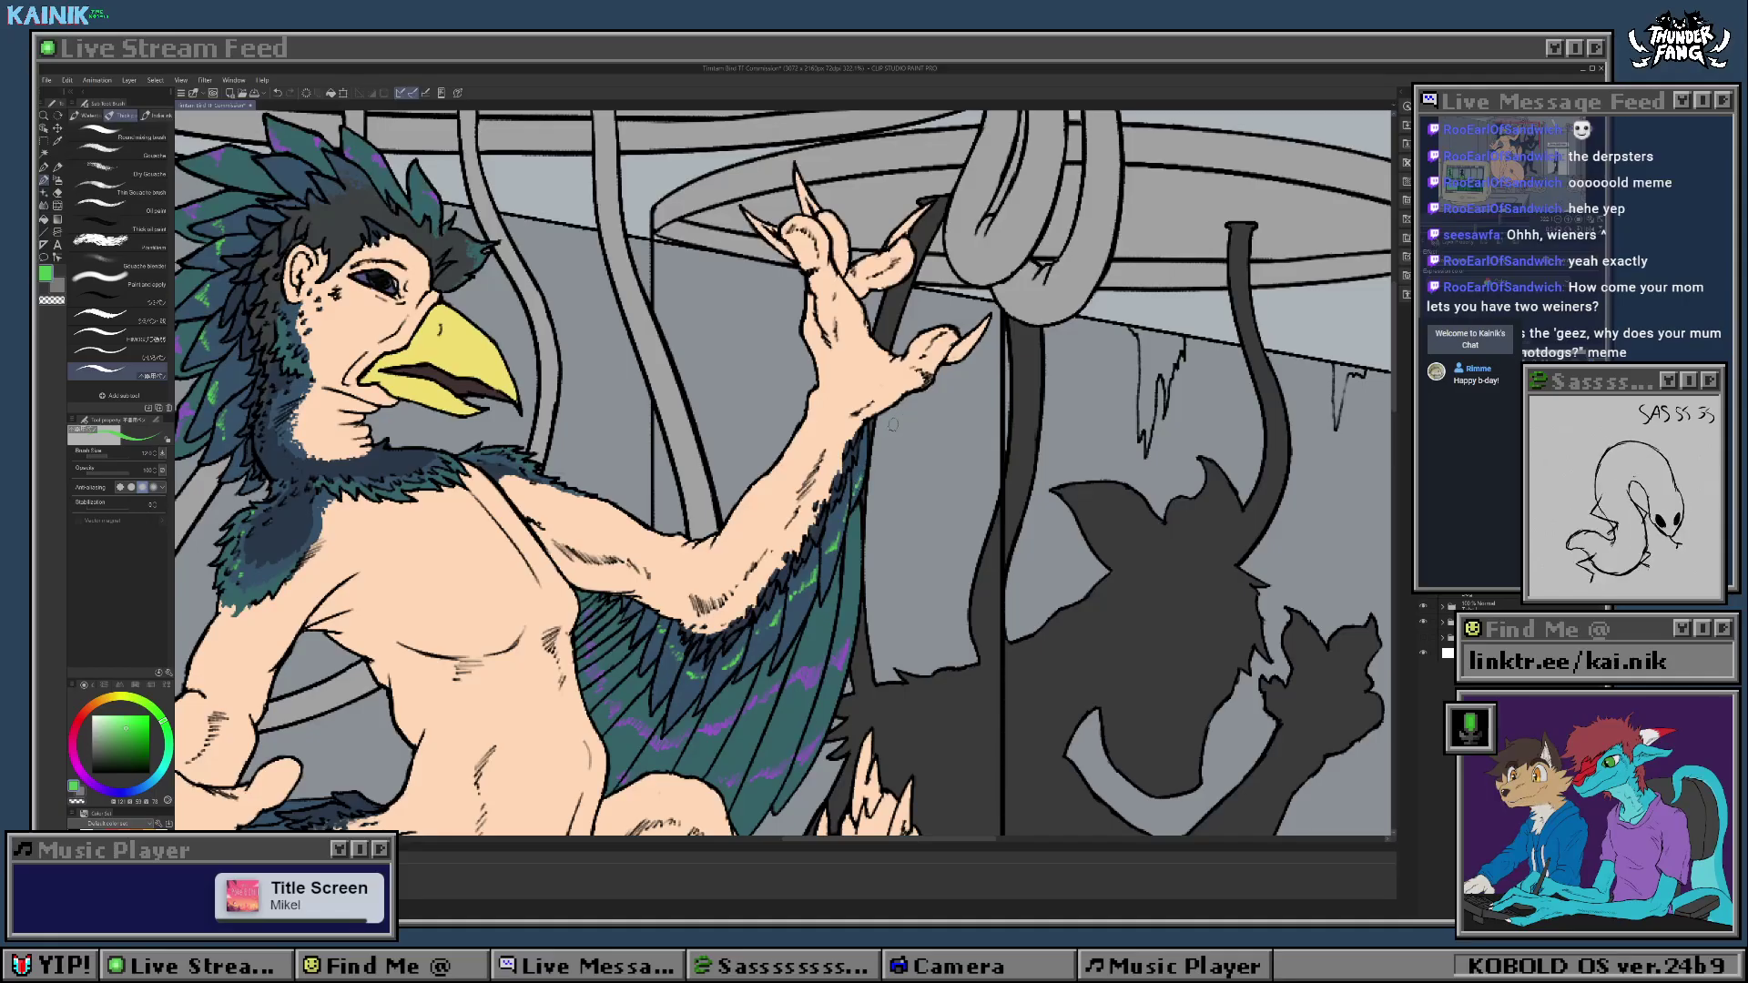
{"action": "scroll", "coordinate": [856, 485], "scroll_direction": "down", "scroll_amount": 5}
{"action": "scroll", "coordinate": [836, 563], "scroll_direction": "up", "scroll_amount": 4}
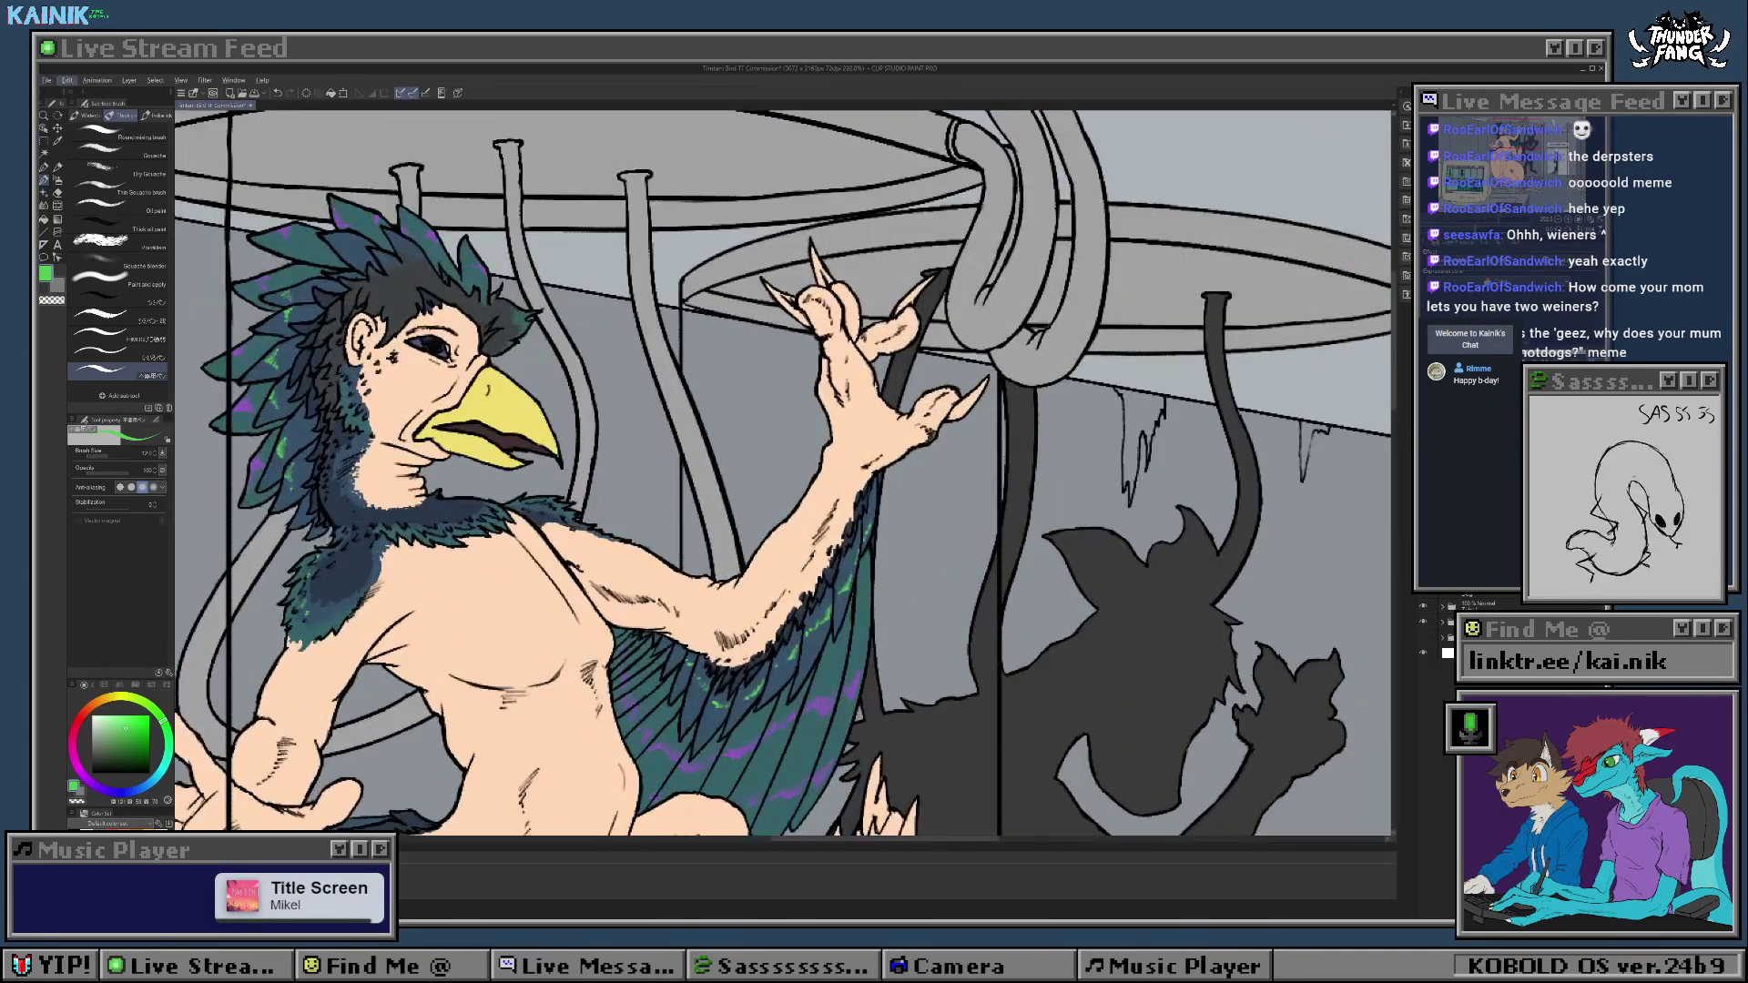
{"action": "mouse_move", "coordinate": [833, 598]}
{"action": "left_mouse_down"}
{"action": "mouse_move", "coordinate": [817, 626]}
{"action": "mouse_move", "coordinate": [837, 582]}
{"action": "left_mouse_up"}
{"action": "key", "text": "e"}
{"action": "key", "text": "b"}
Step: Add more small bright green flecks among the top crest feathers and the feathers along the neck
{"action": "scroll", "coordinate": [820, 644], "scroll_direction": "down", "scroll_amount": 8}
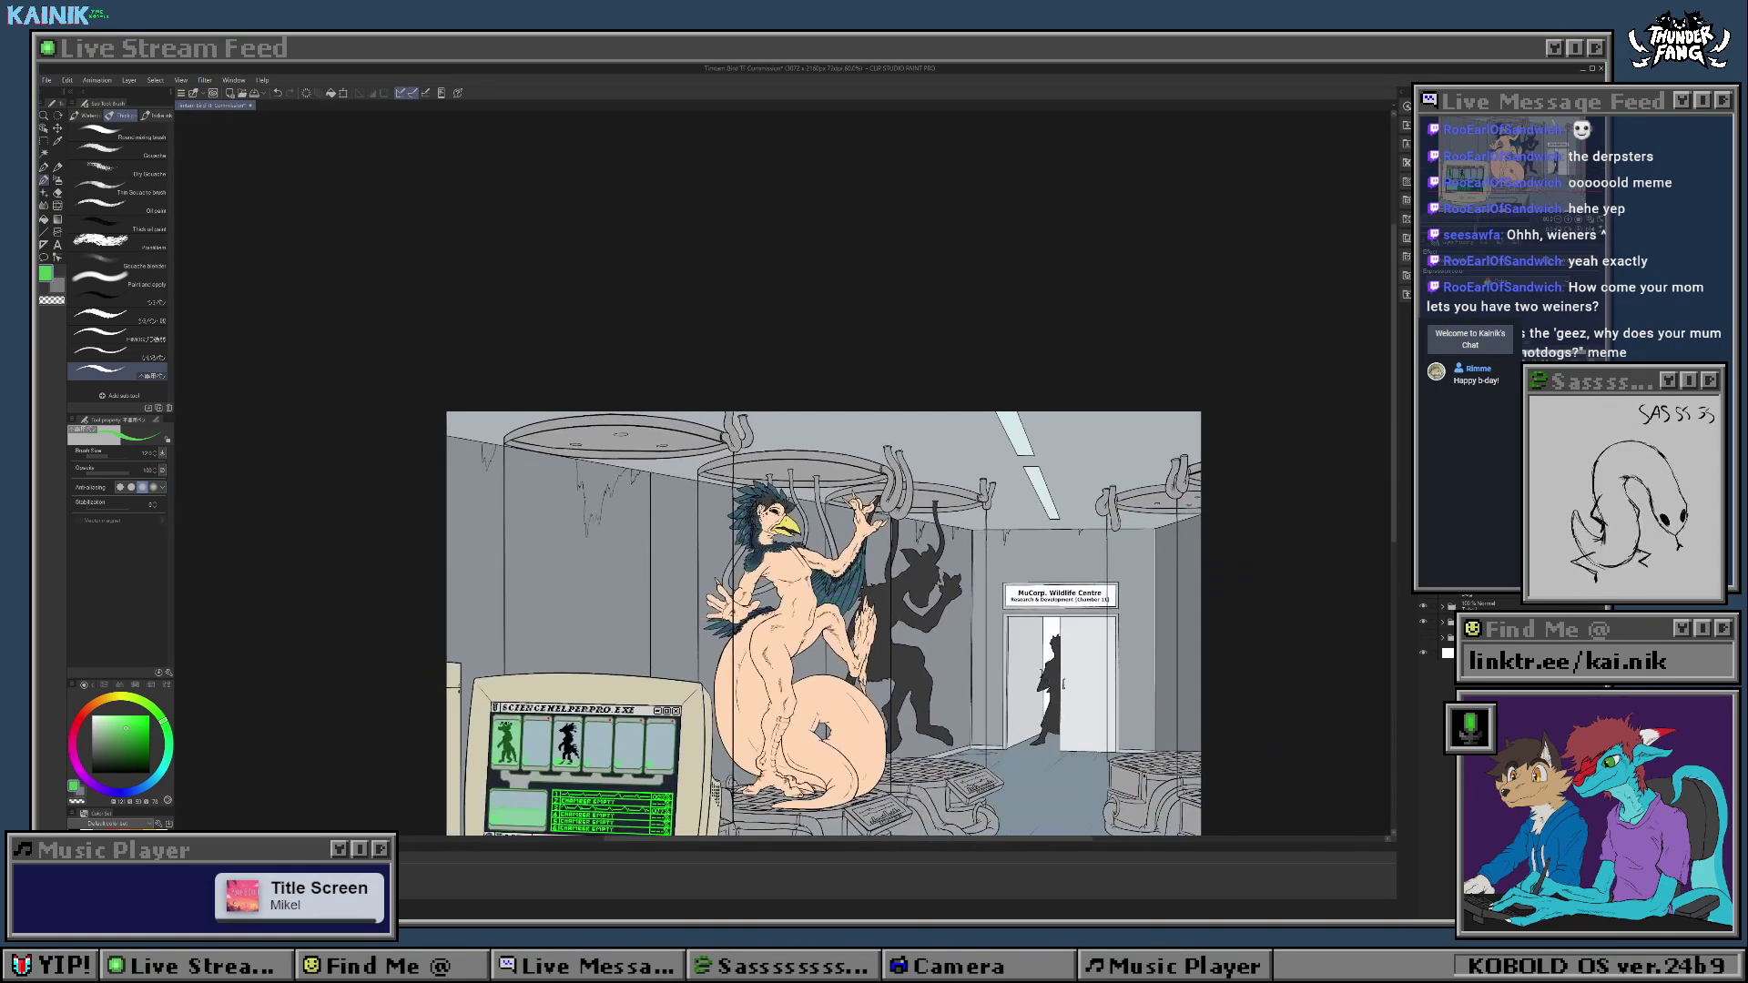
{"action": "scroll", "coordinate": [759, 493], "scroll_direction": "up", "scroll_amount": 8}
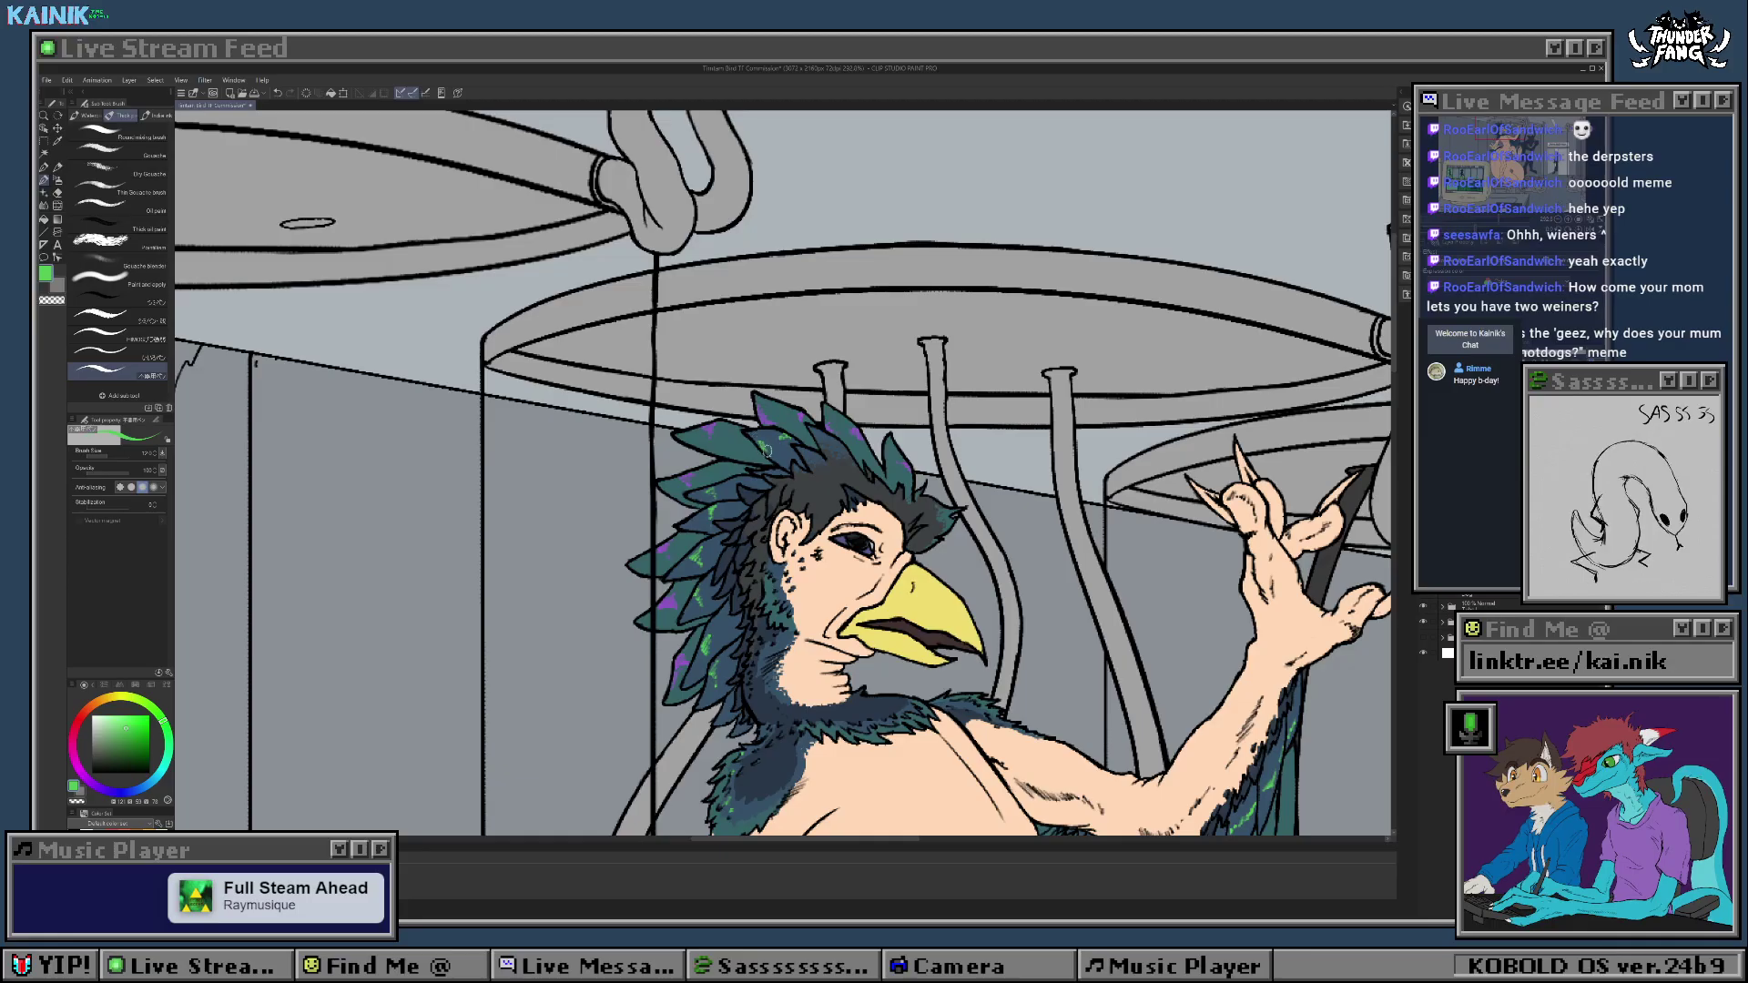
{"action": "left_click_drag", "start_coordinate": [865, 564], "coordinate": [836, 452]}
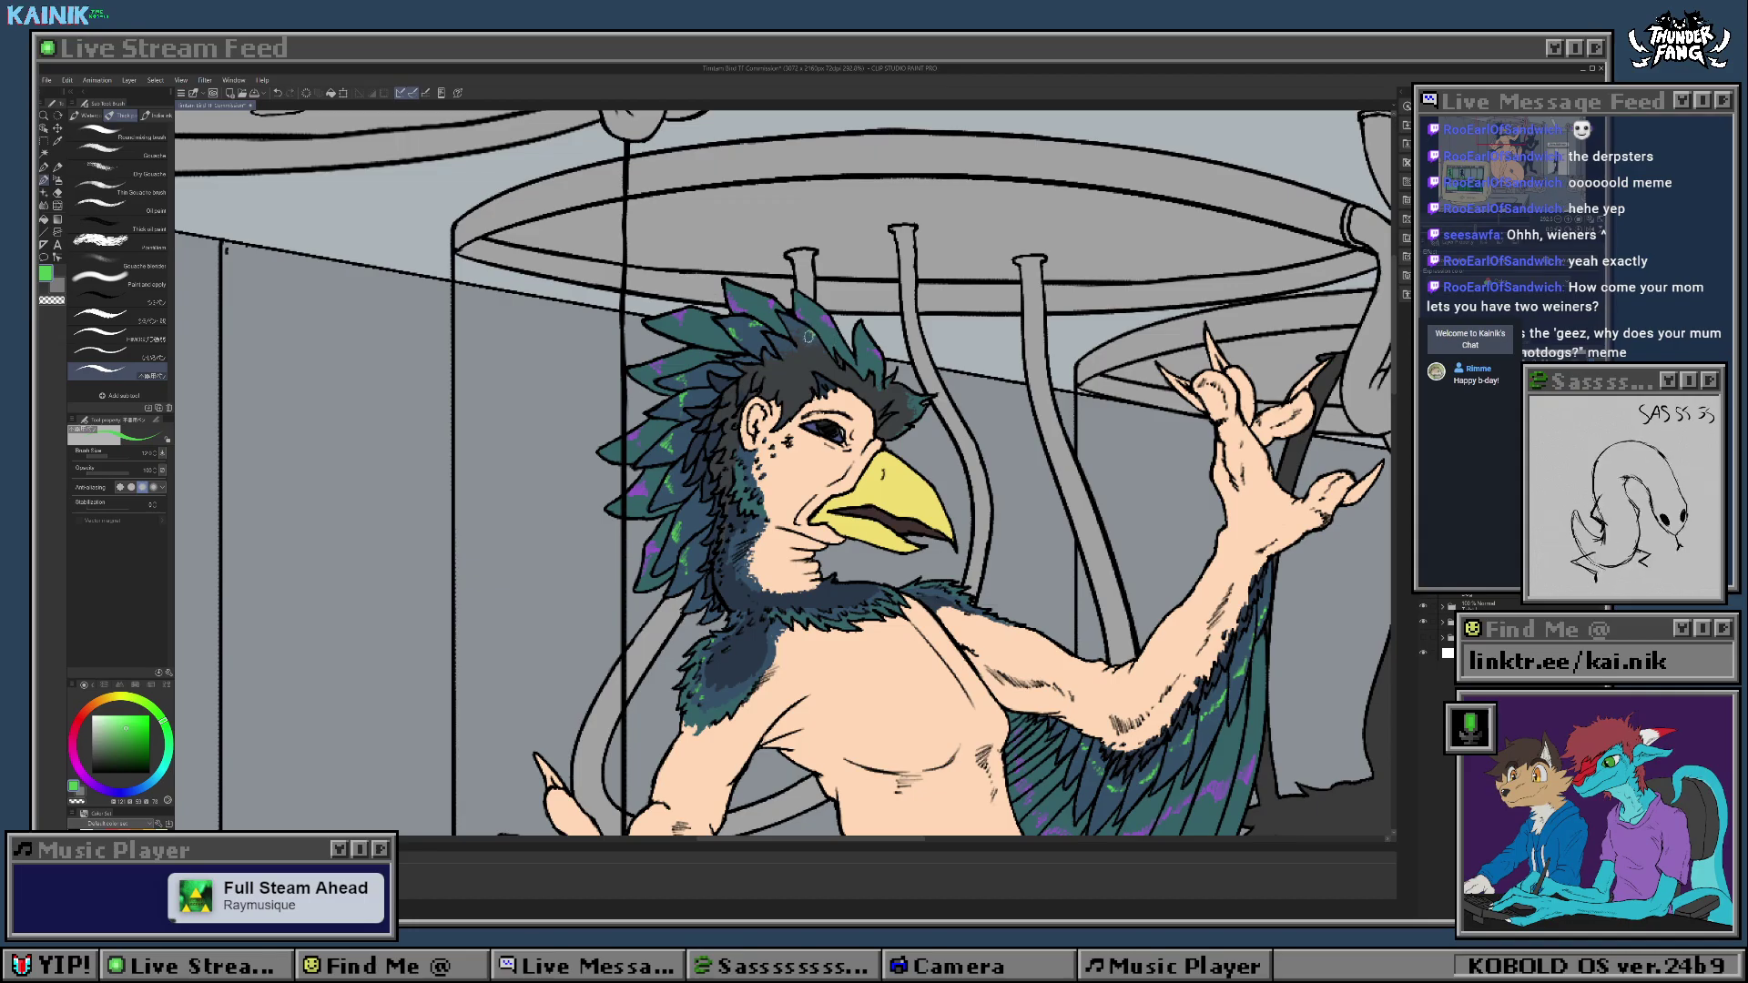
{"action": "left_click_drag", "start_coordinate": [804, 332], "coordinate": [822, 248]}
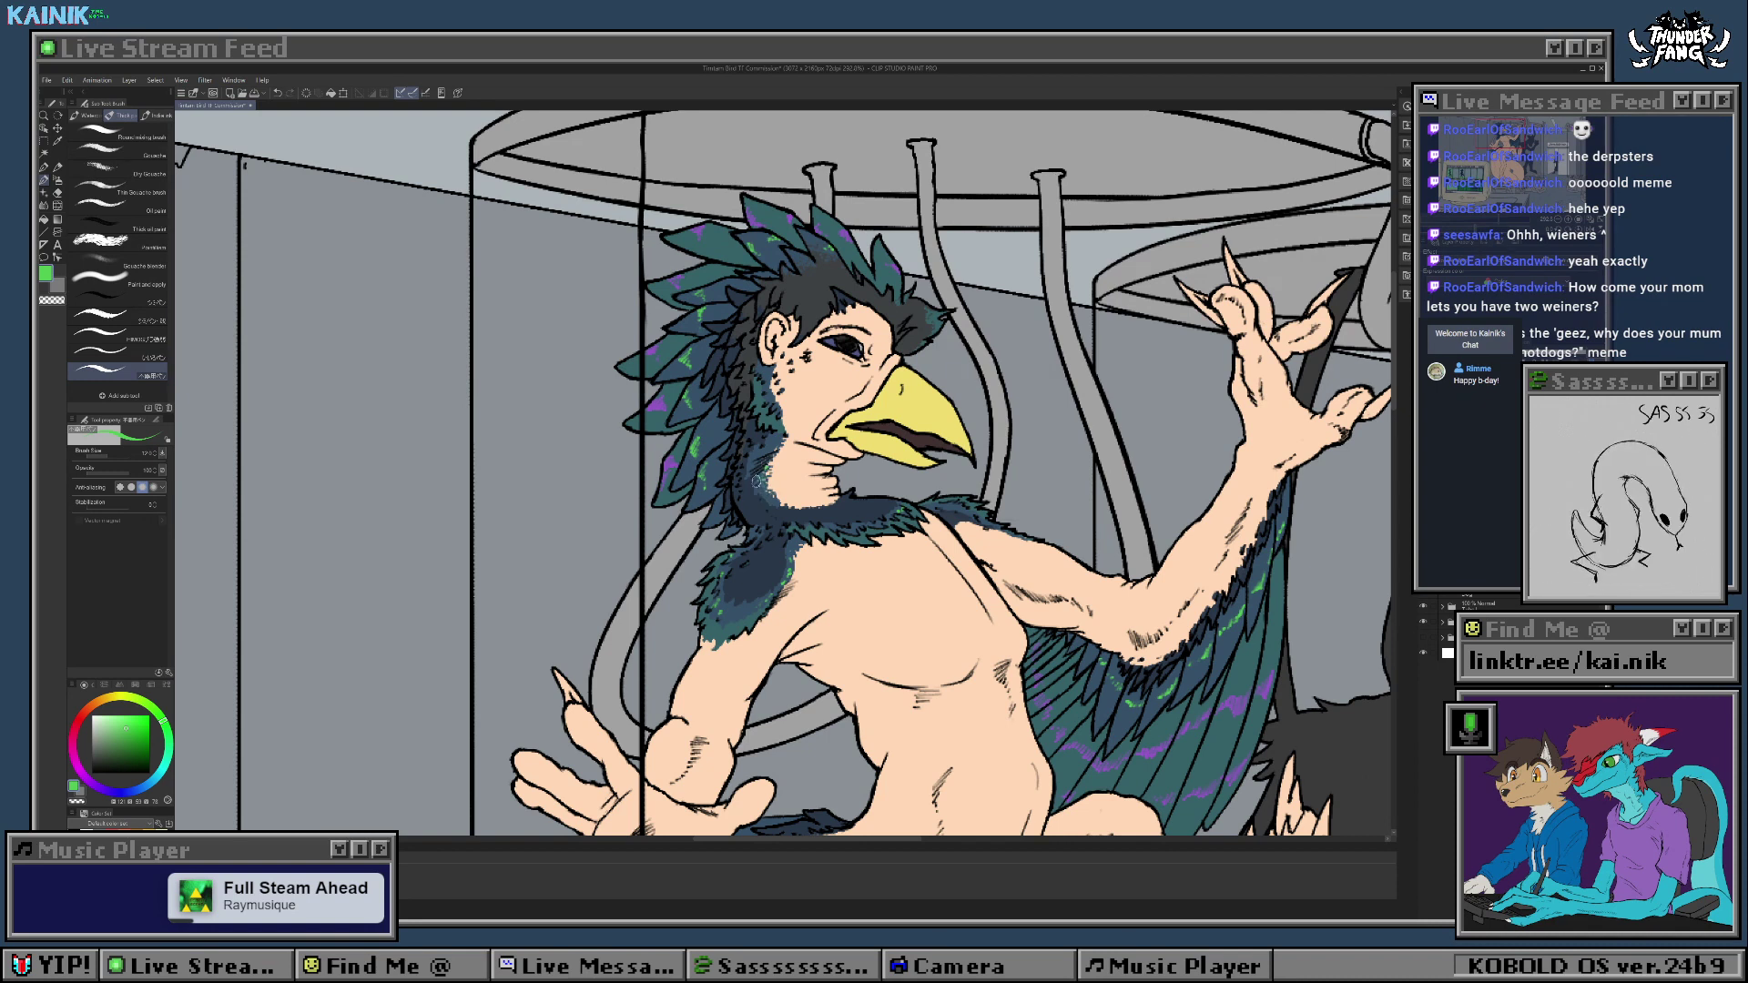
{"action": "left_click_drag", "start_coordinate": [834, 390], "coordinate": [808, 459]}
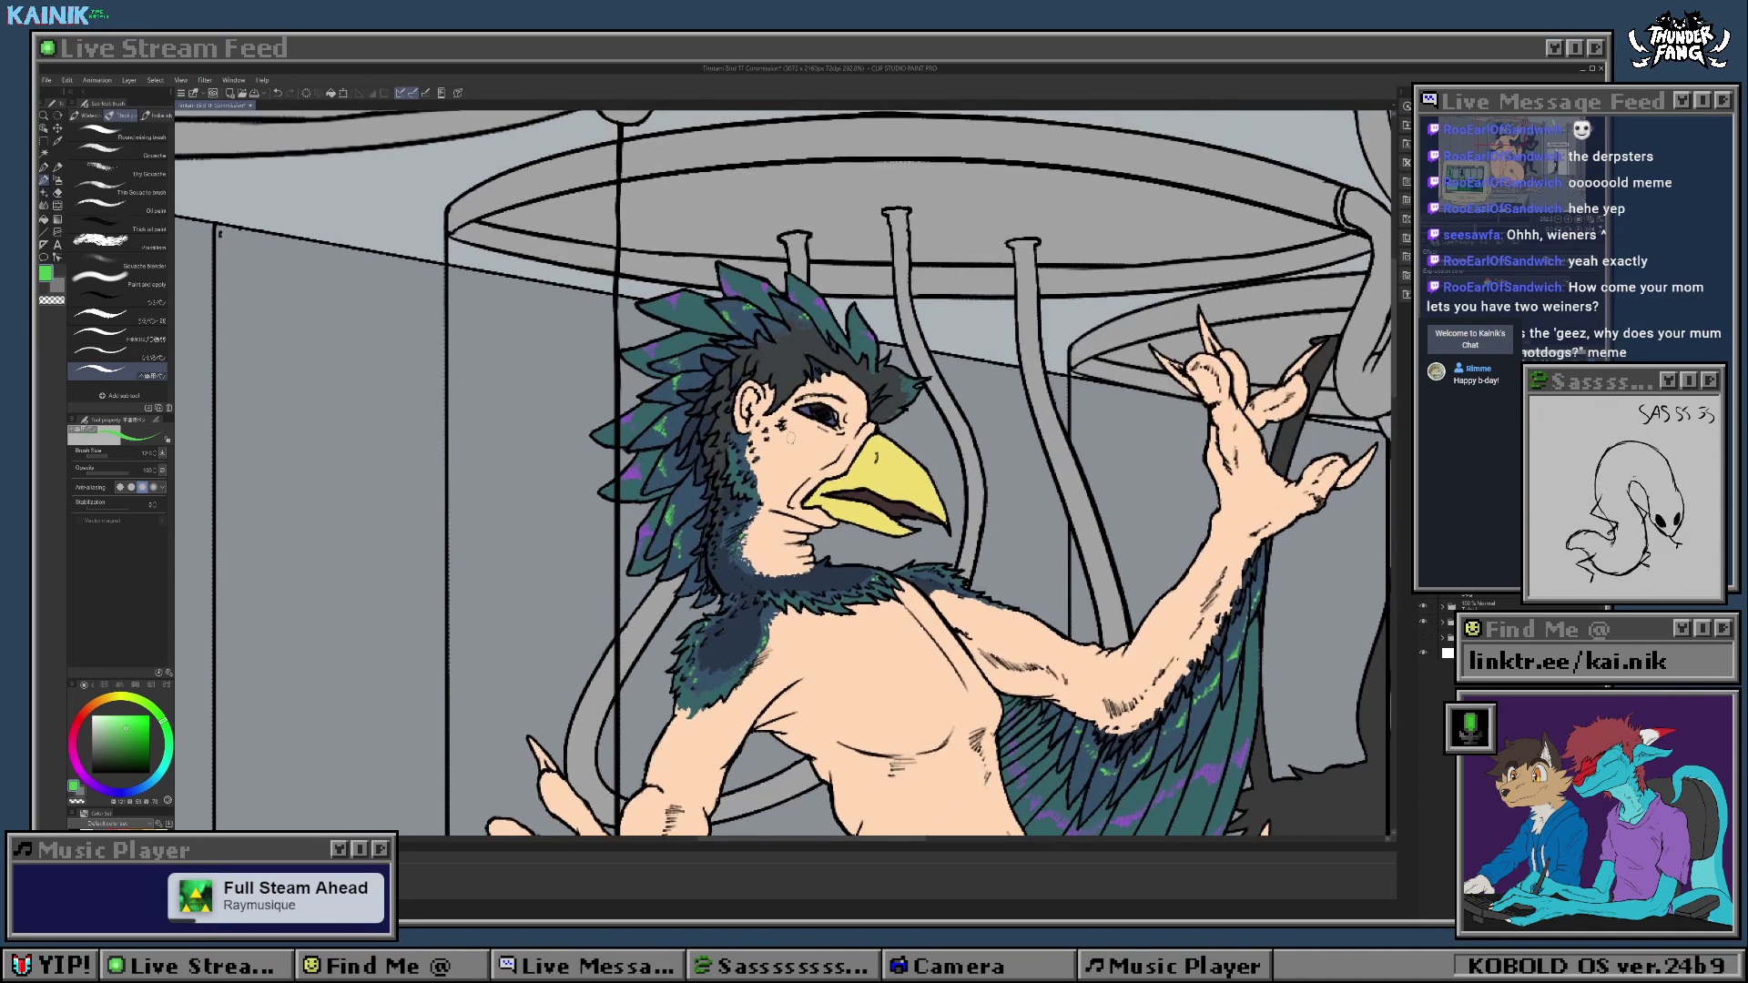
Step: Sample the purple and bright green accents from the crest and paint flecks of both on the tail feathers behind the hip
{"action": "left_click", "coordinate": [631, 477], "text": "alt"}
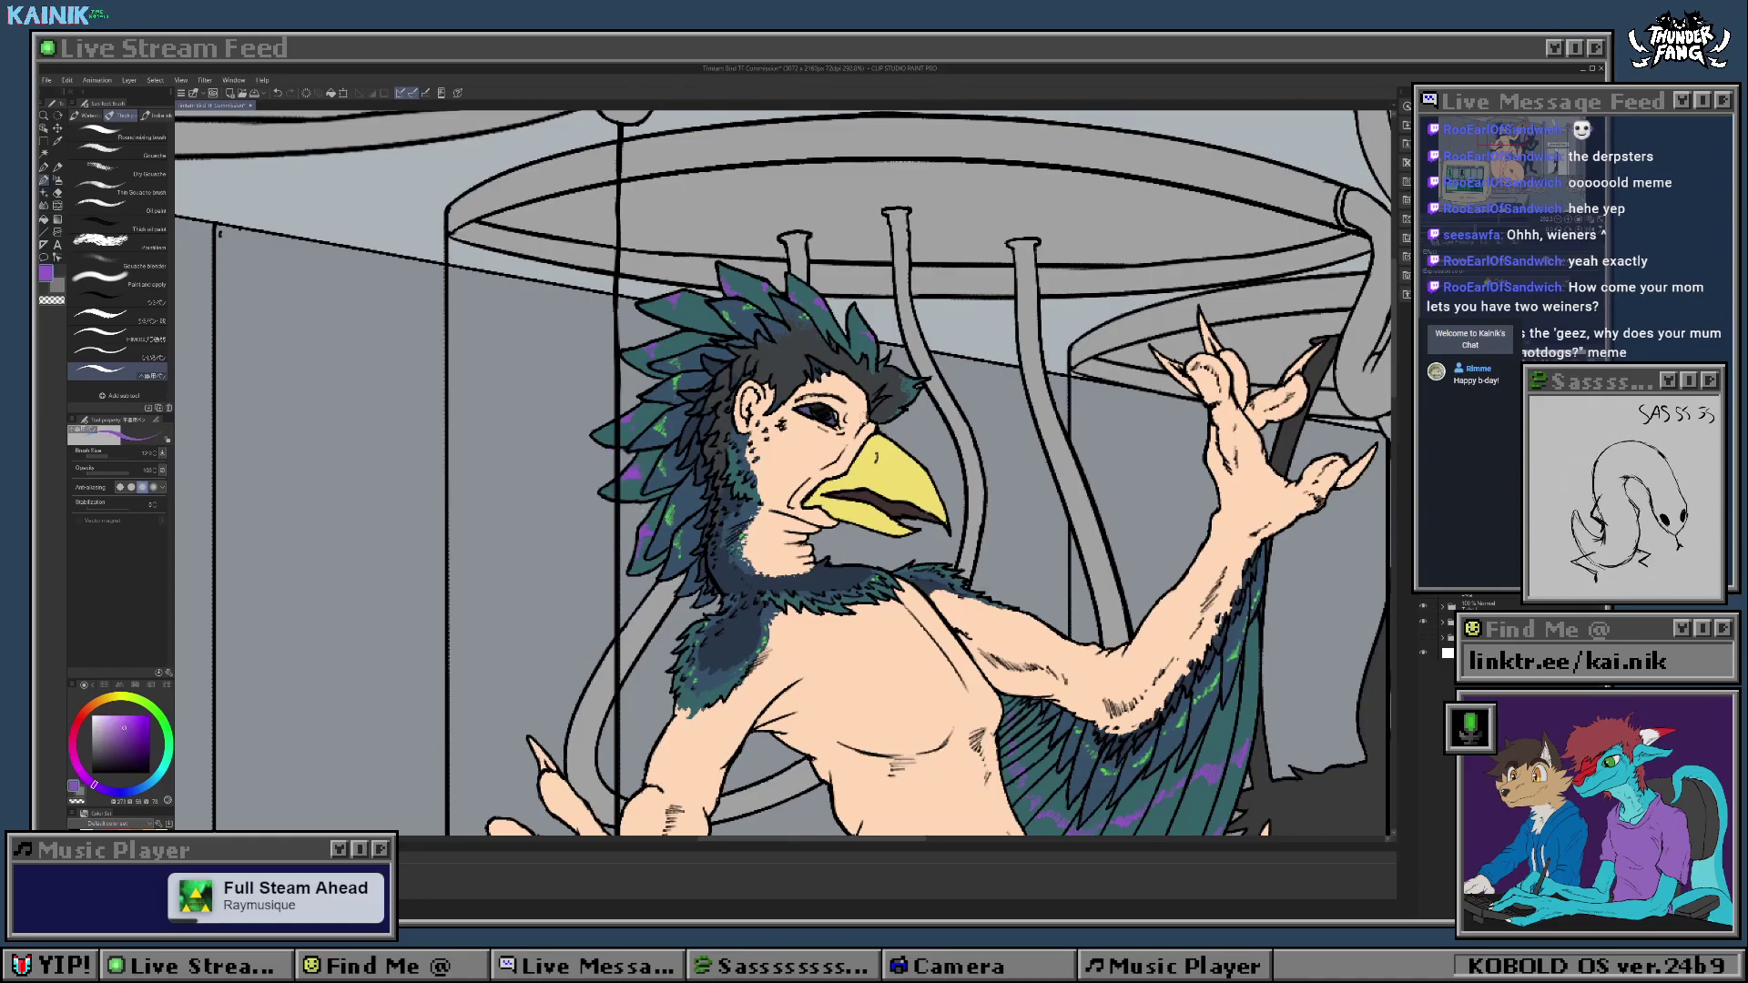
{"action": "left_click_drag", "start_coordinate": [820, 583], "coordinate": [792, 256]}
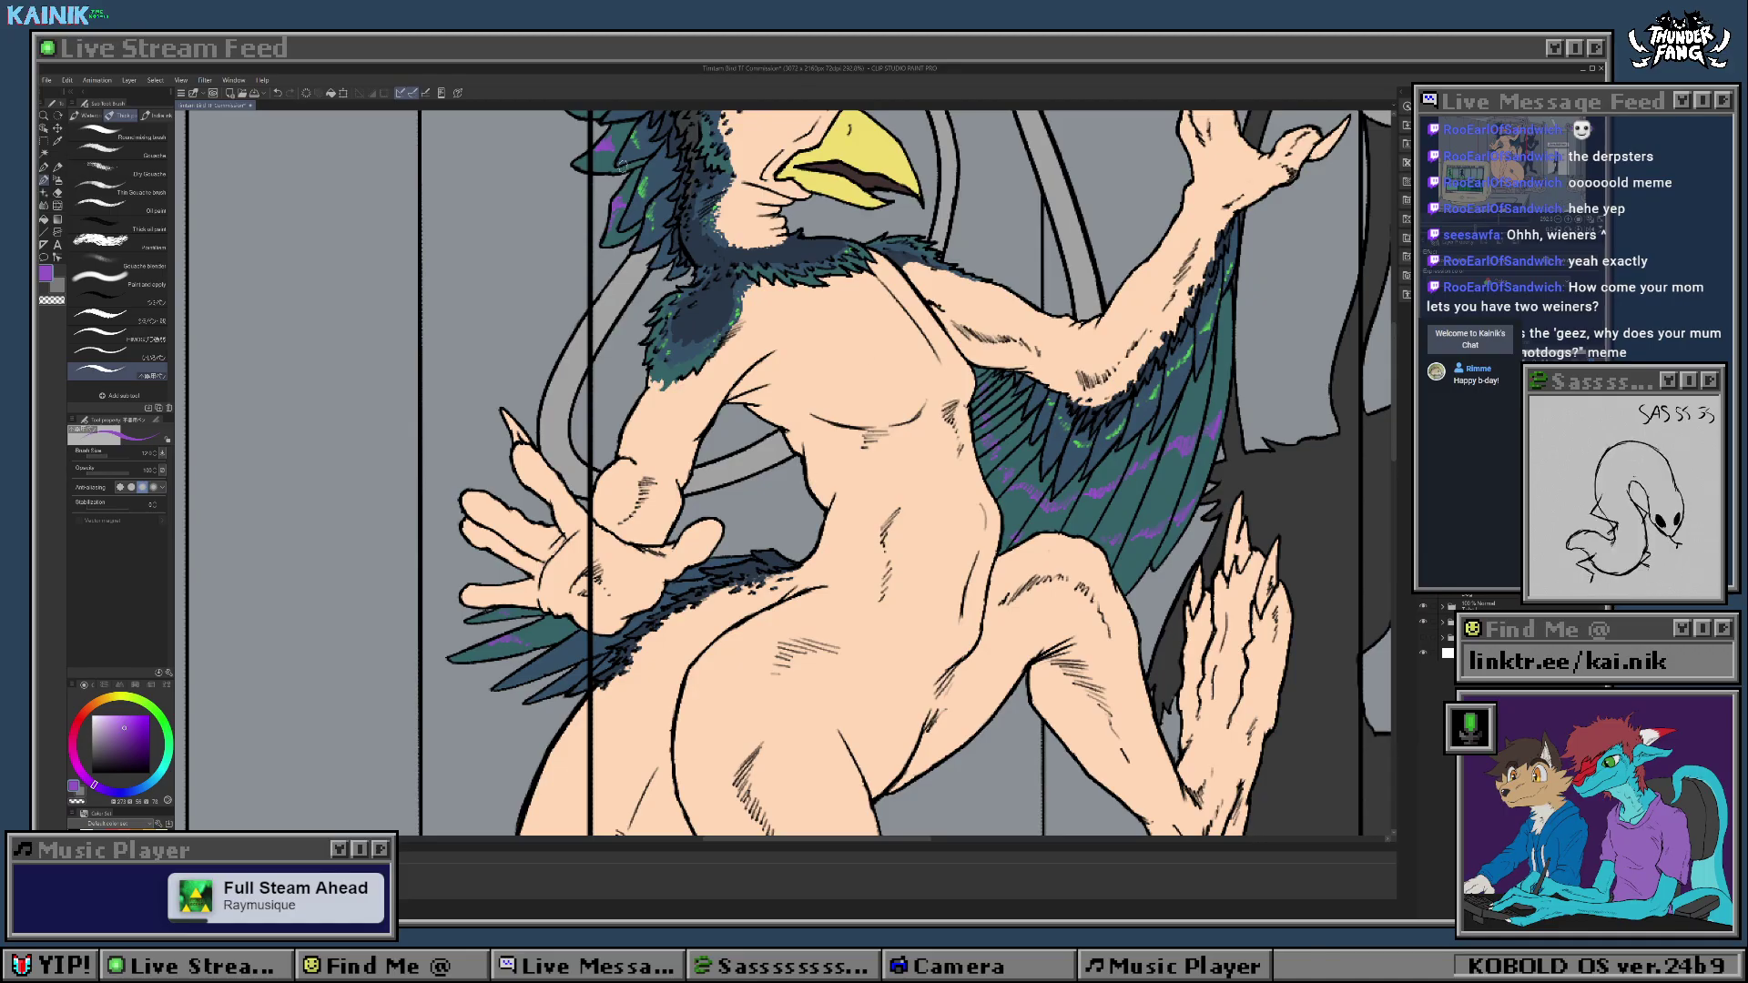
{"action": "left_click", "coordinate": [637, 194], "text": "alt"}
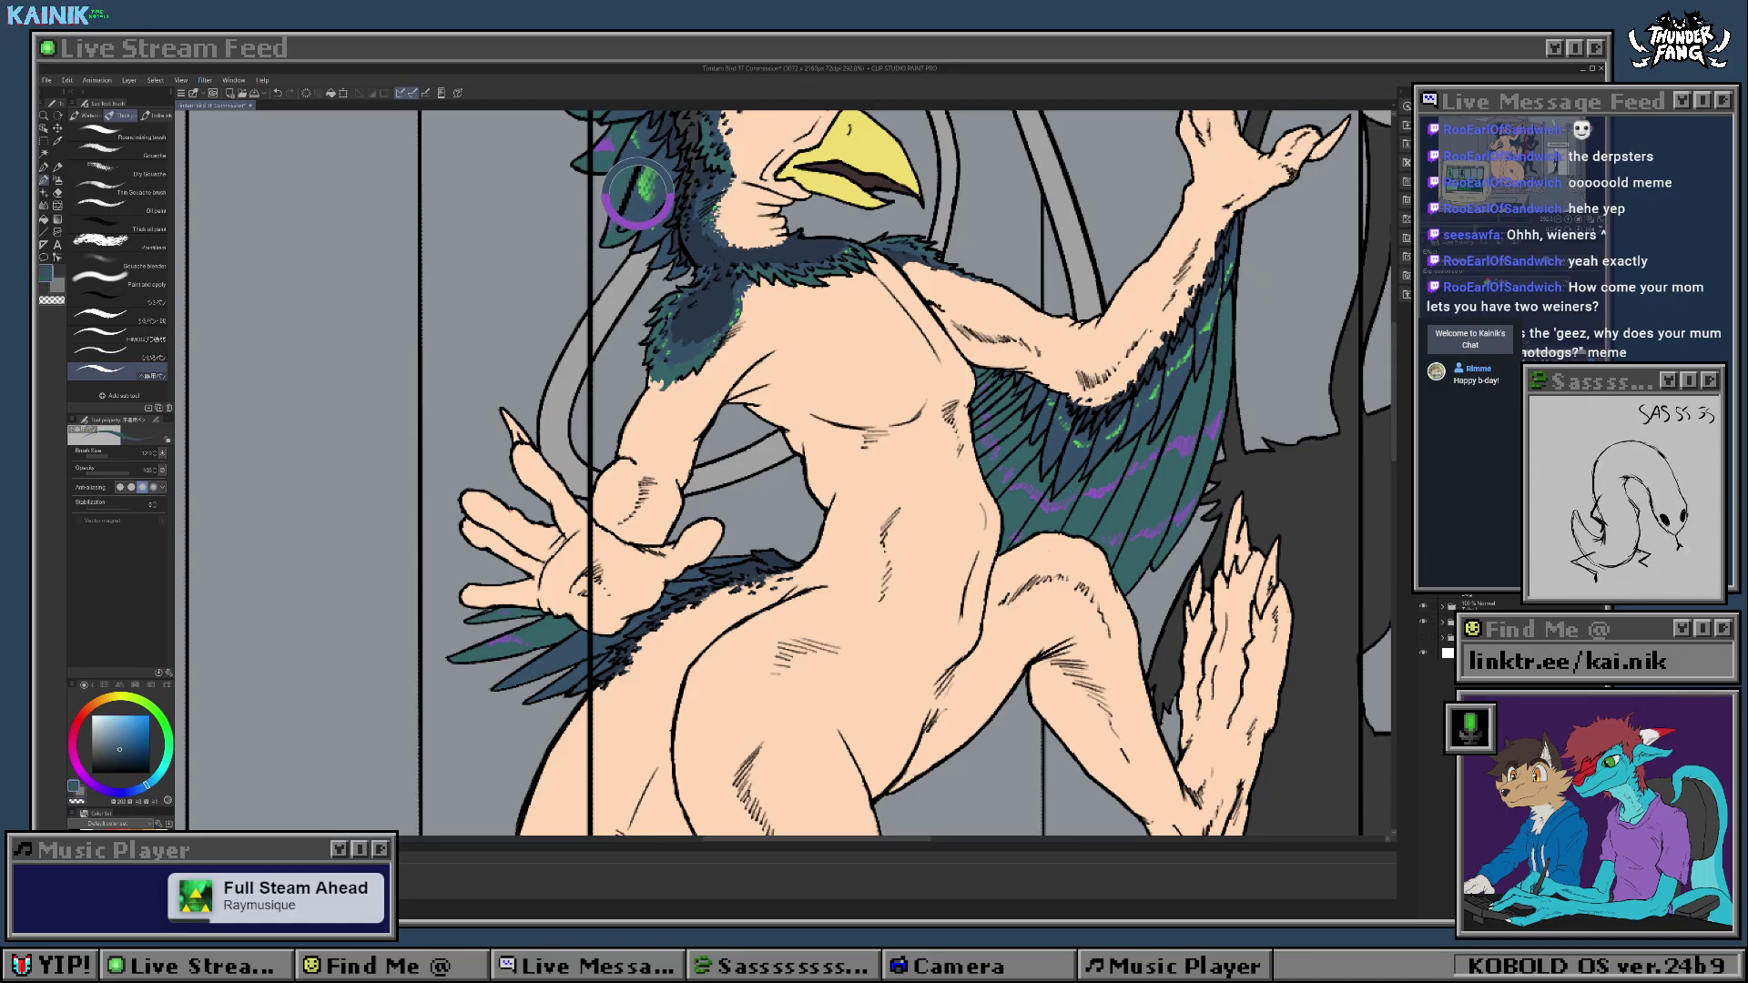
{"action": "left_click", "coordinate": [643, 185], "text": "alt"}
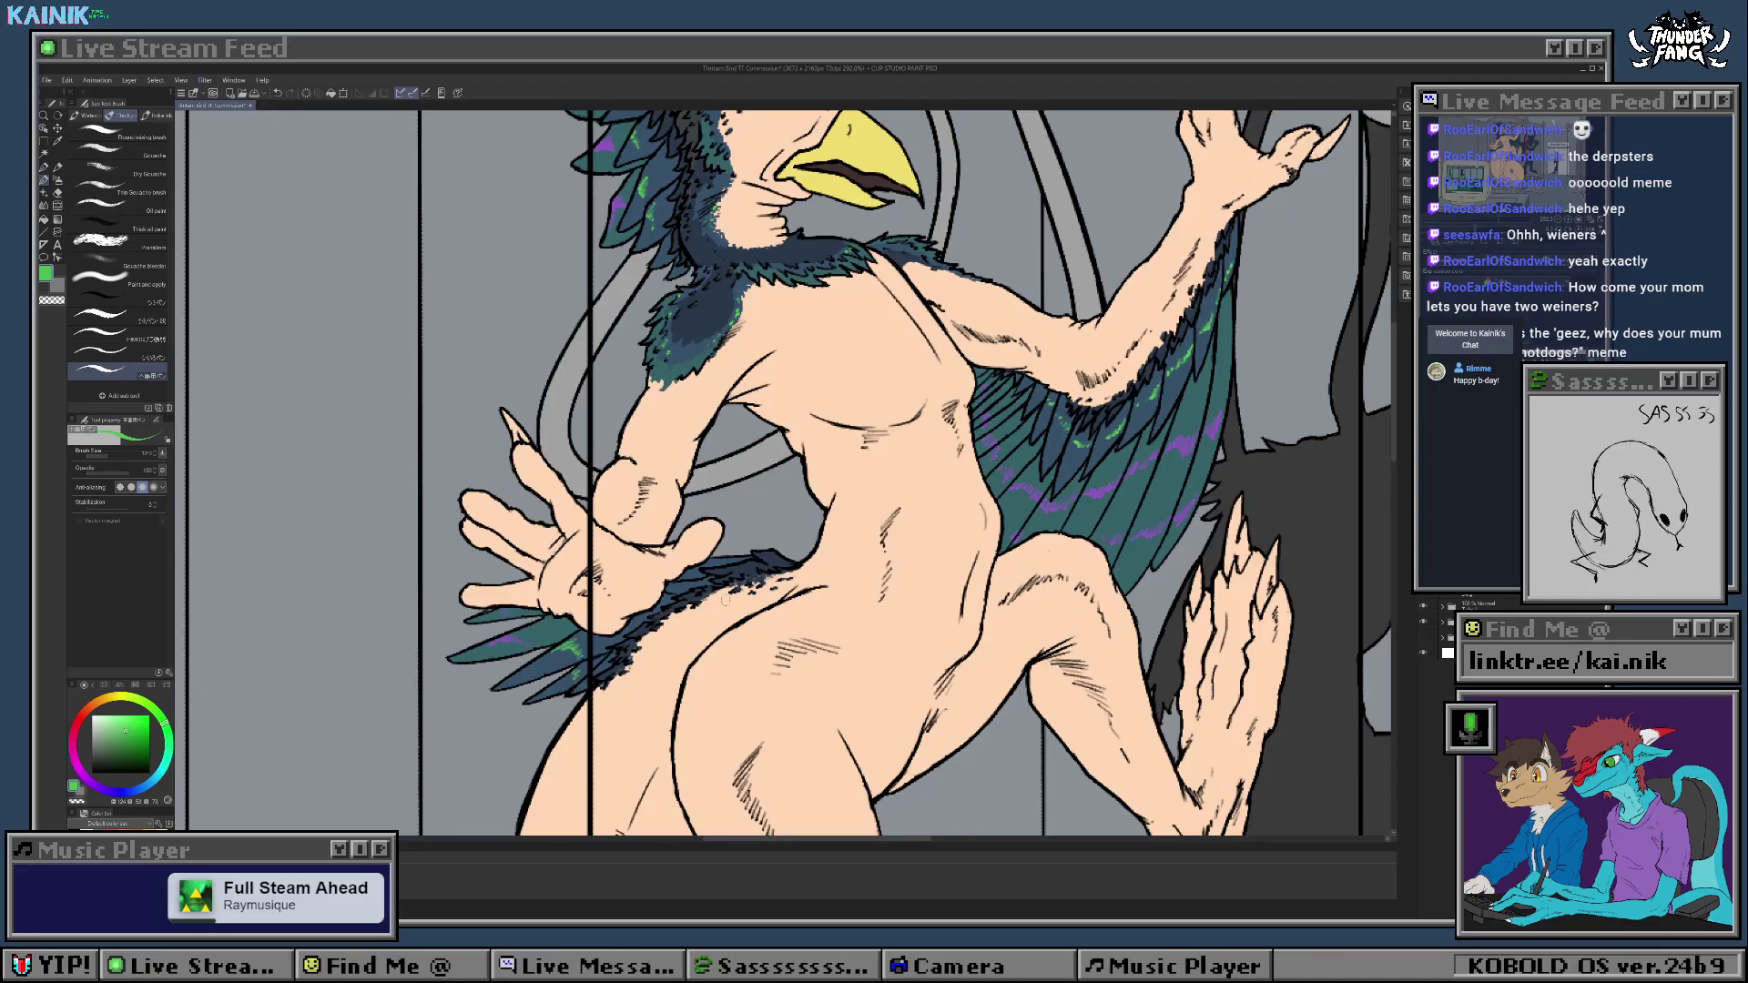
{"action": "left_click_drag", "start_coordinate": [726, 601], "coordinate": [634, 755]}
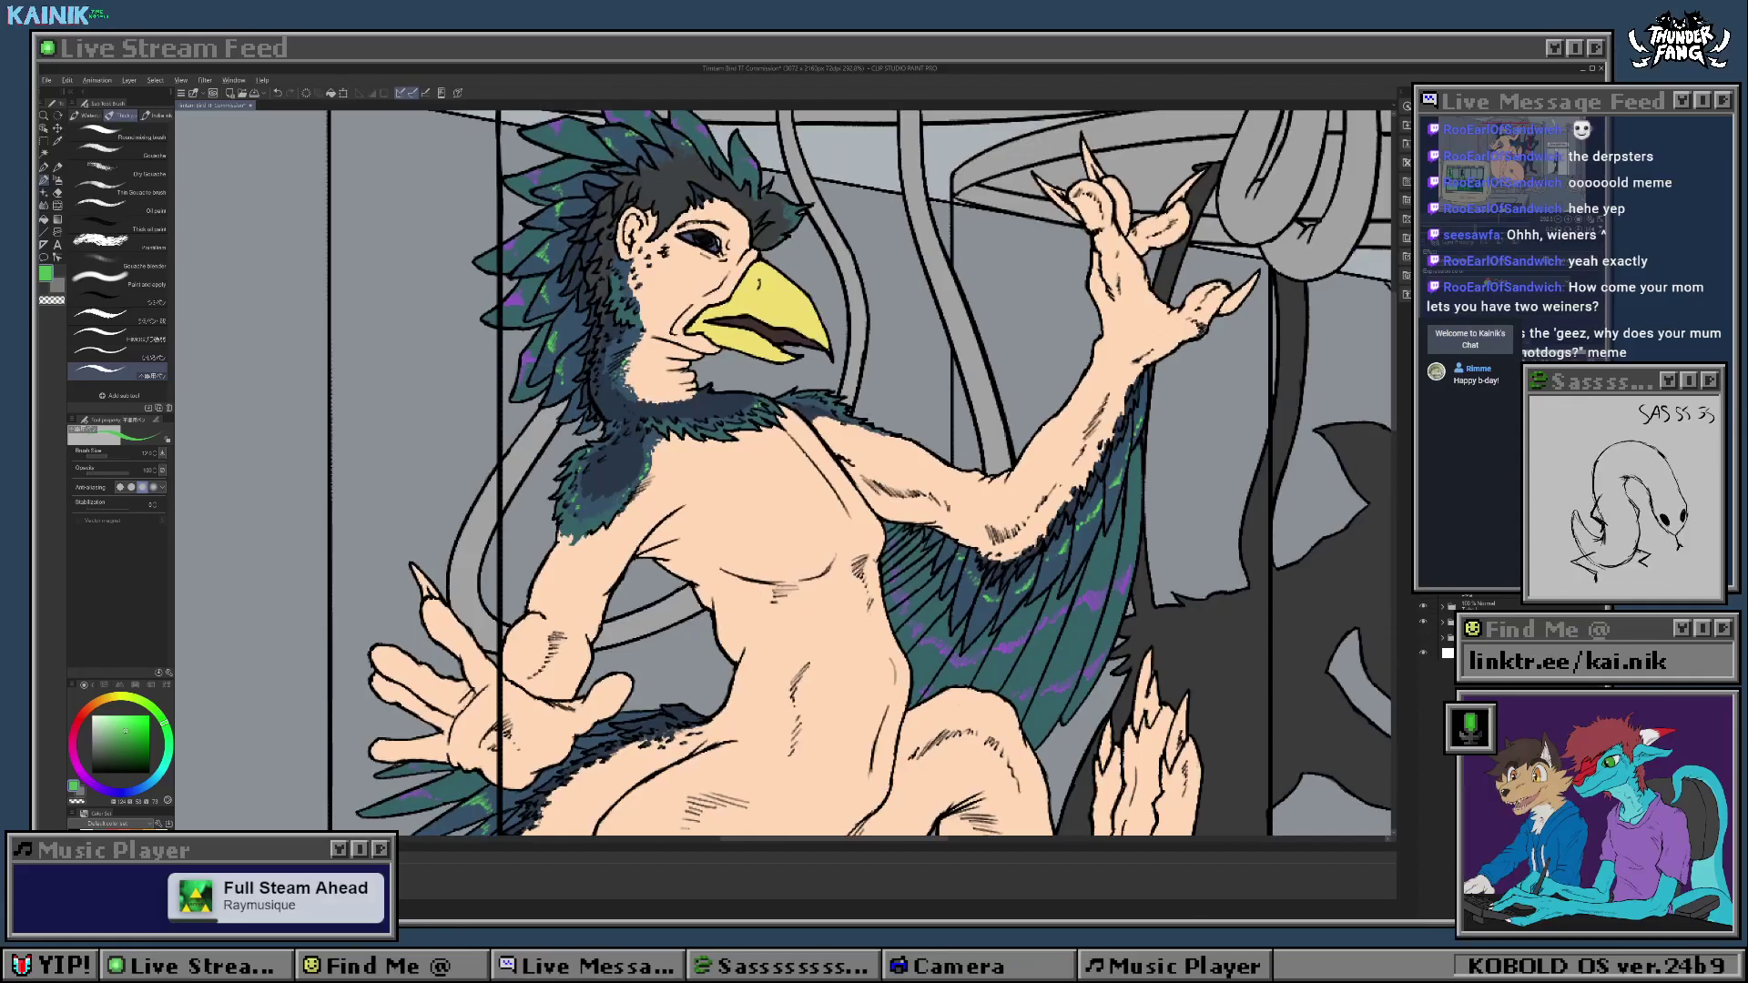
Step: Group the current layer into a folder and auto-select the bird character's bare skin area
{"action": "scroll", "coordinate": [785, 506], "scroll_direction": "down", "scroll_amount": 7}
{"action": "scroll", "coordinate": [947, 517], "scroll_direction": "up", "scroll_amount": 1}
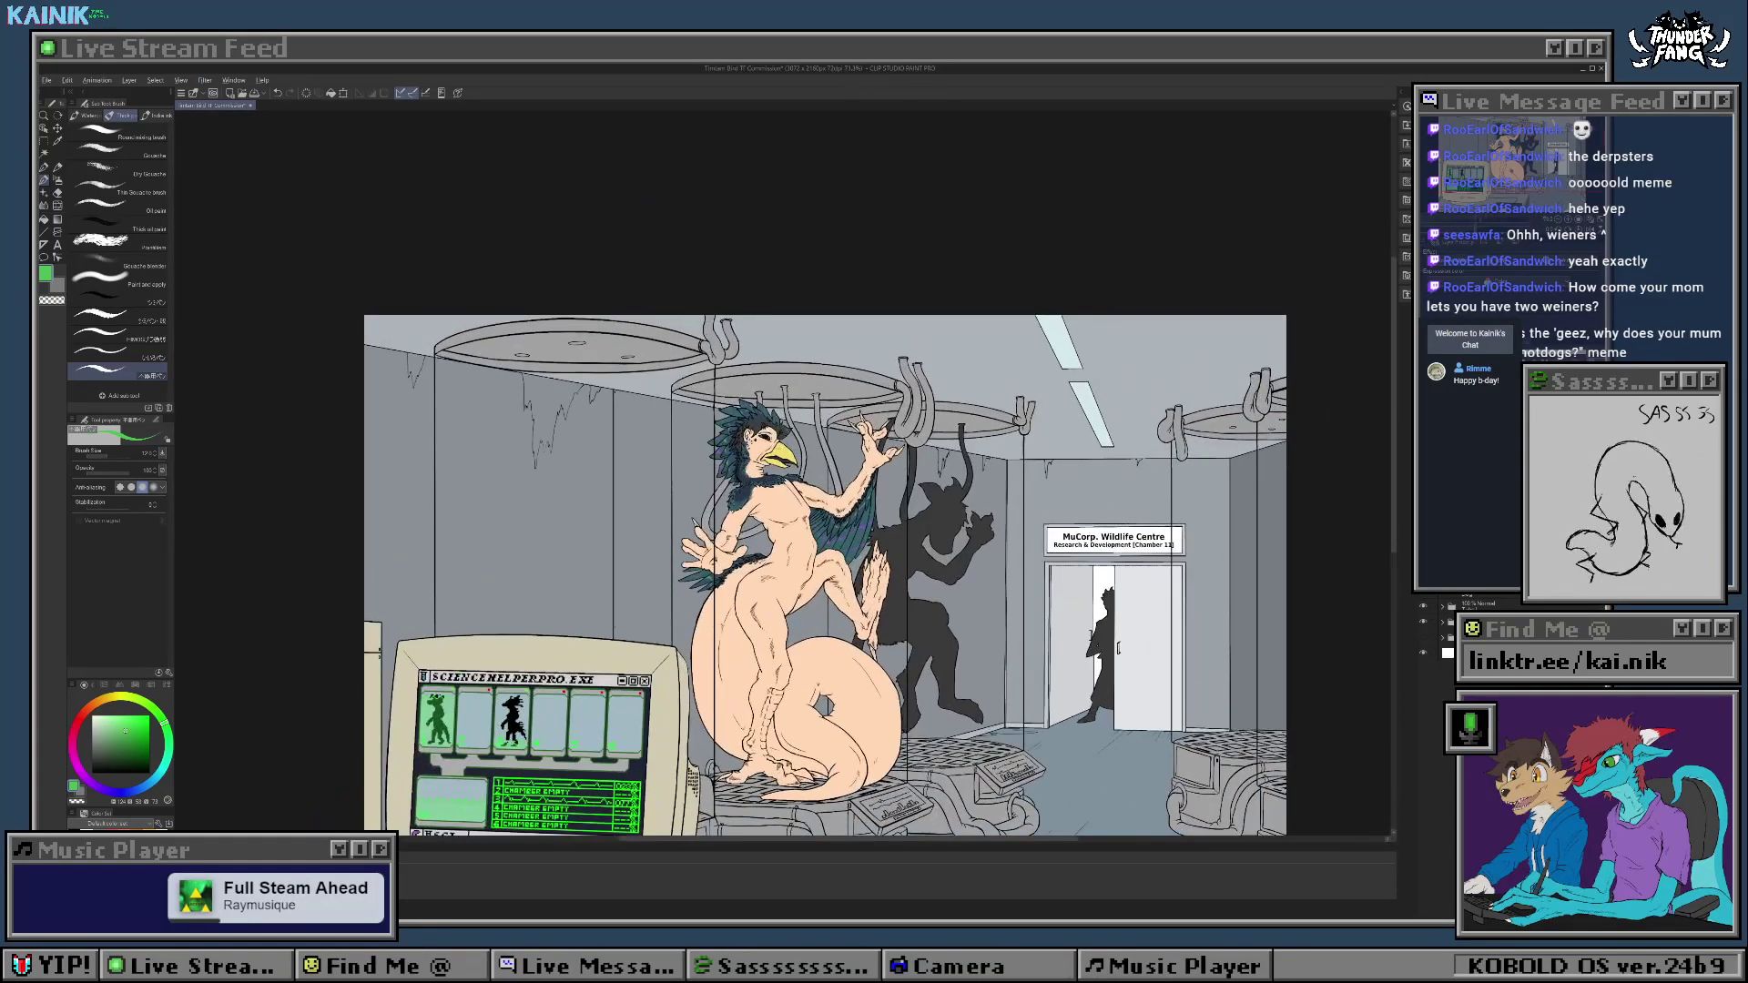
{"action": "scroll", "coordinate": [778, 456], "scroll_direction": "up", "scroll_amount": 1}
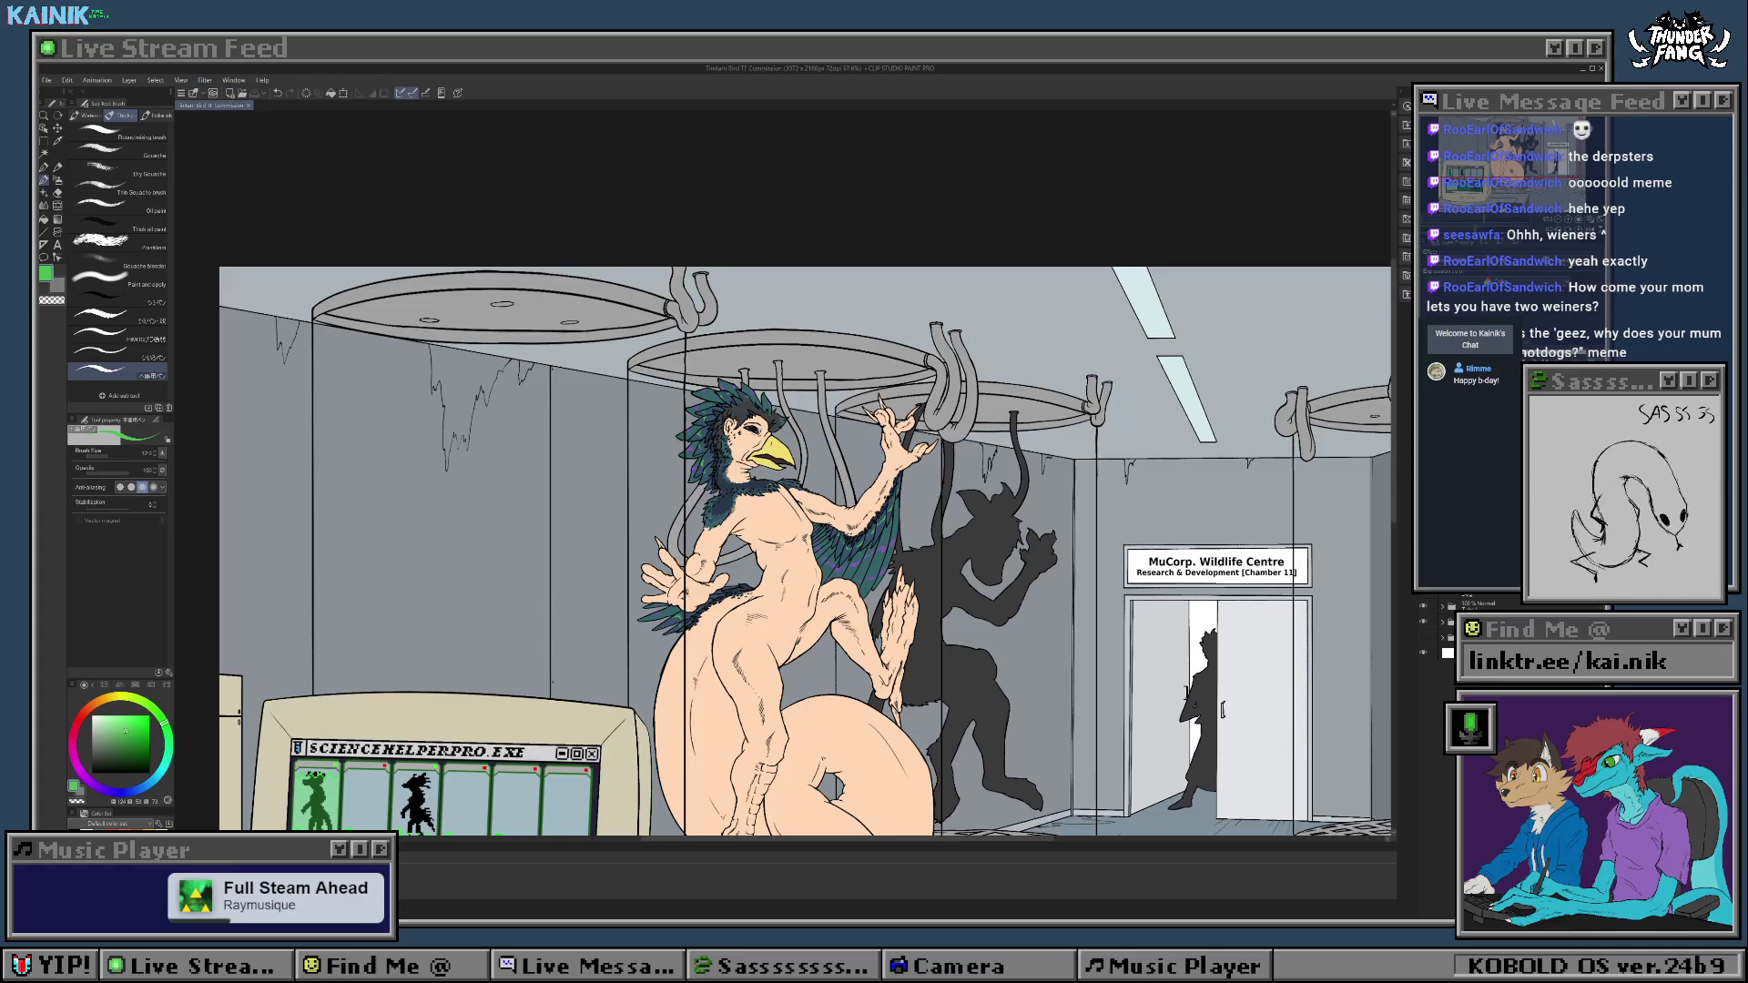
{"action": "key", "text": "ctrl+g"}
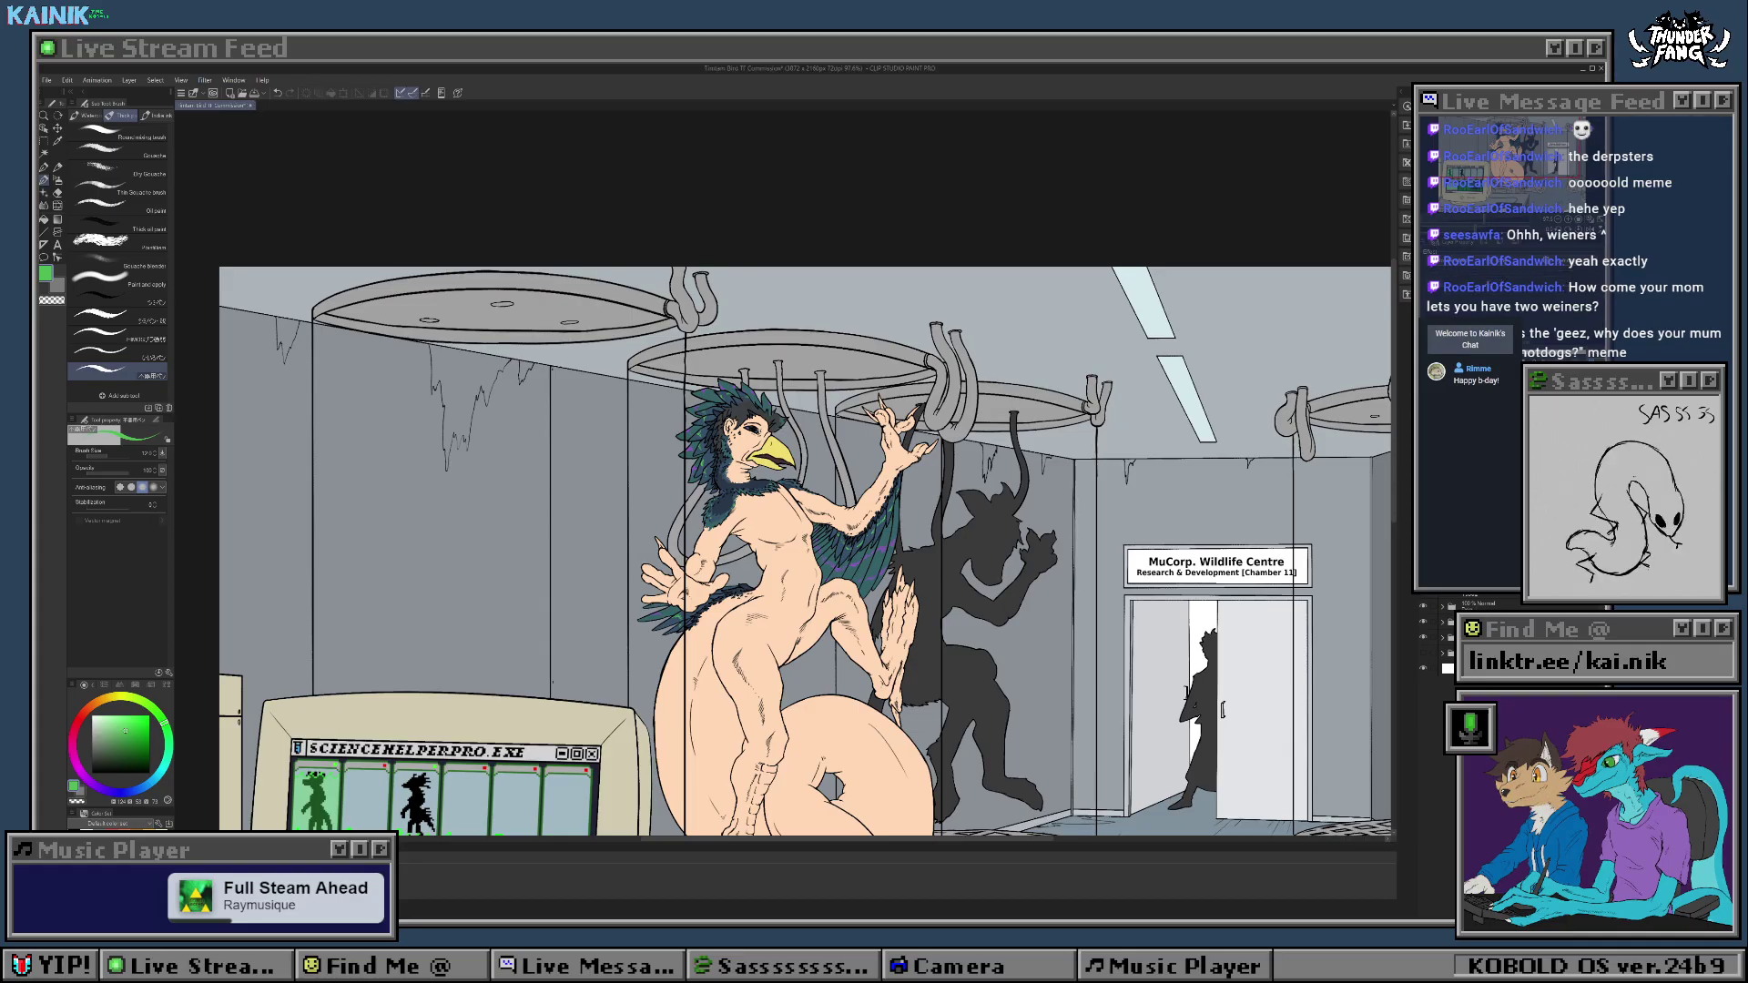
{"action": "key", "text": "ctrl+z"}
{"action": "key", "text": "ctrl+g"}
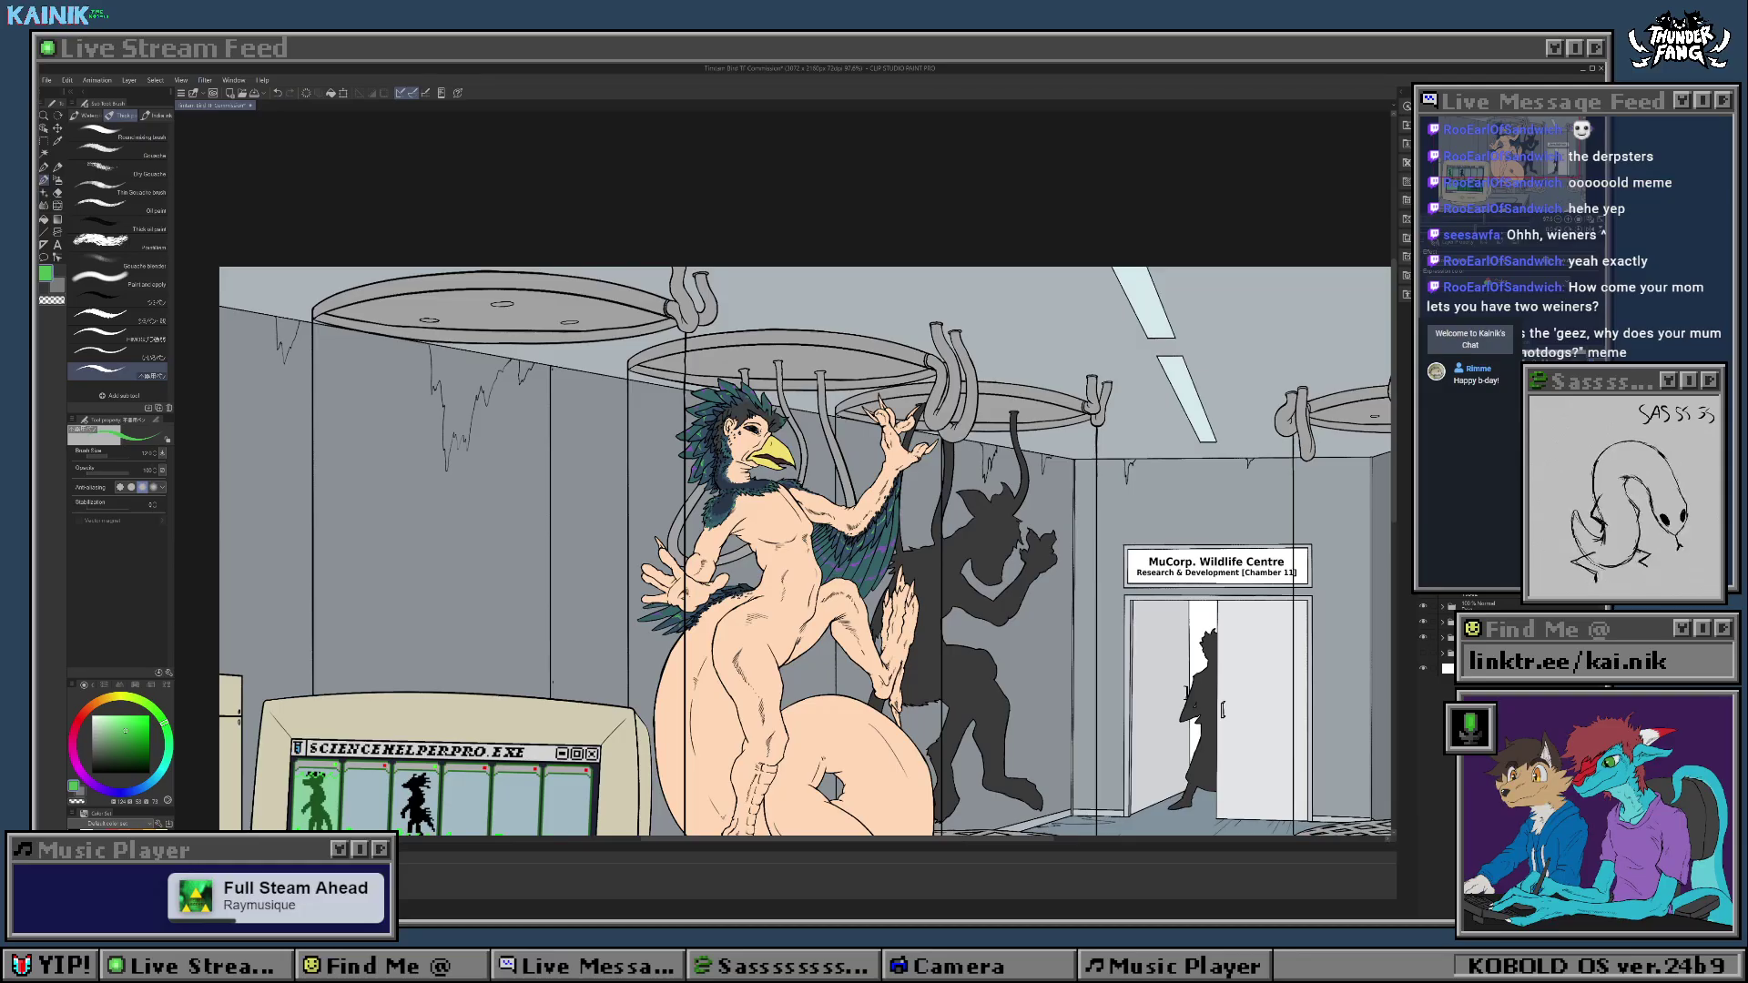
{"action": "left_click_drag", "start_coordinate": [801, 564], "coordinate": [785, 439]}
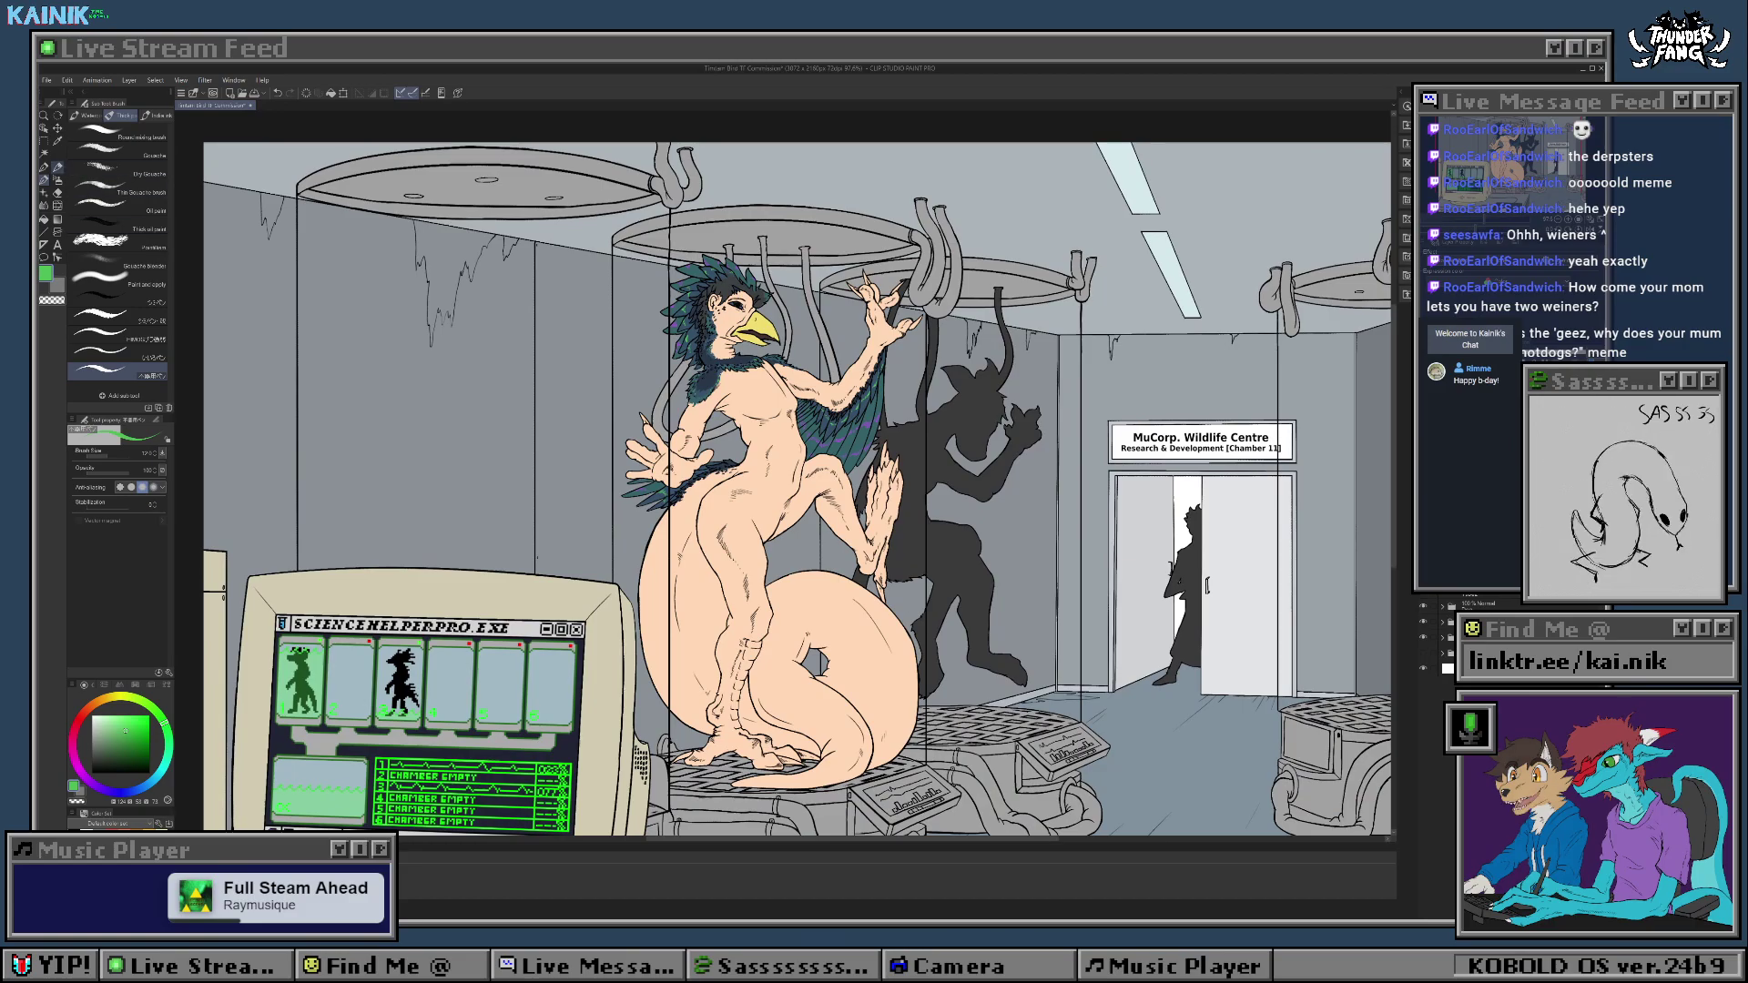
{"action": "key", "text": "w"}
{"action": "left_click", "coordinate": [774, 491]}
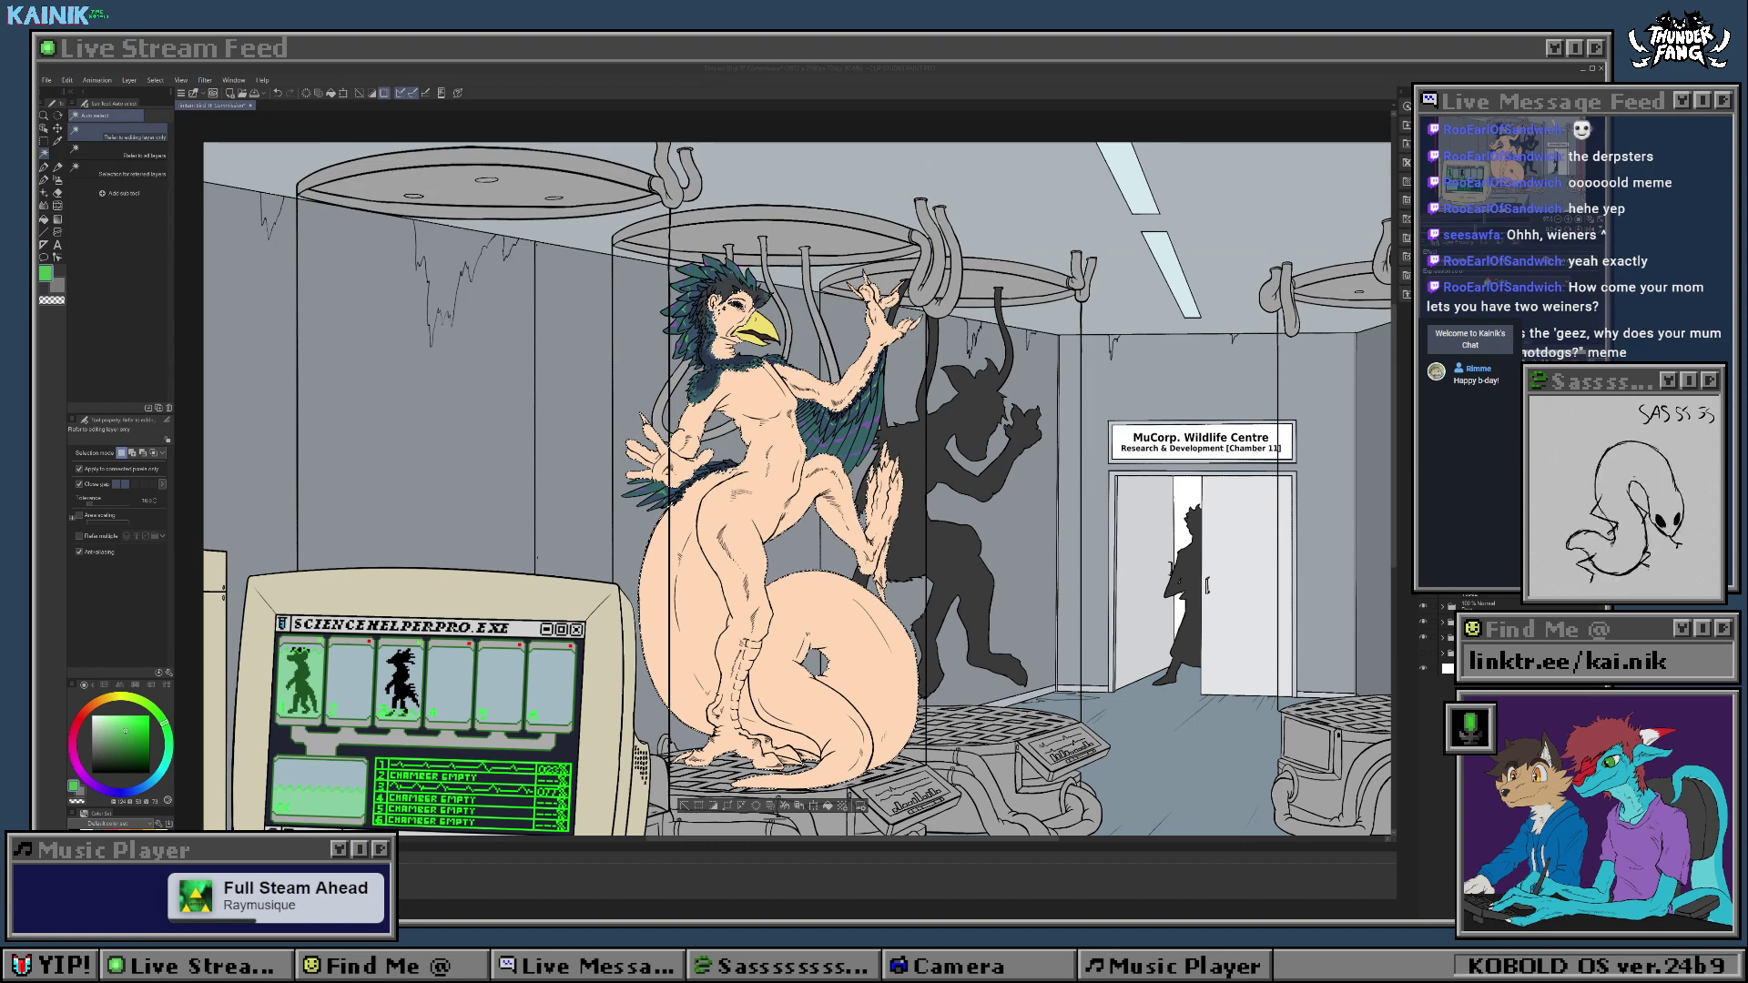
Step: Choose a muted dark green and block it in over the hip, flank and outer side of the thick tail
{"action": "left_click", "coordinate": [120, 745]}
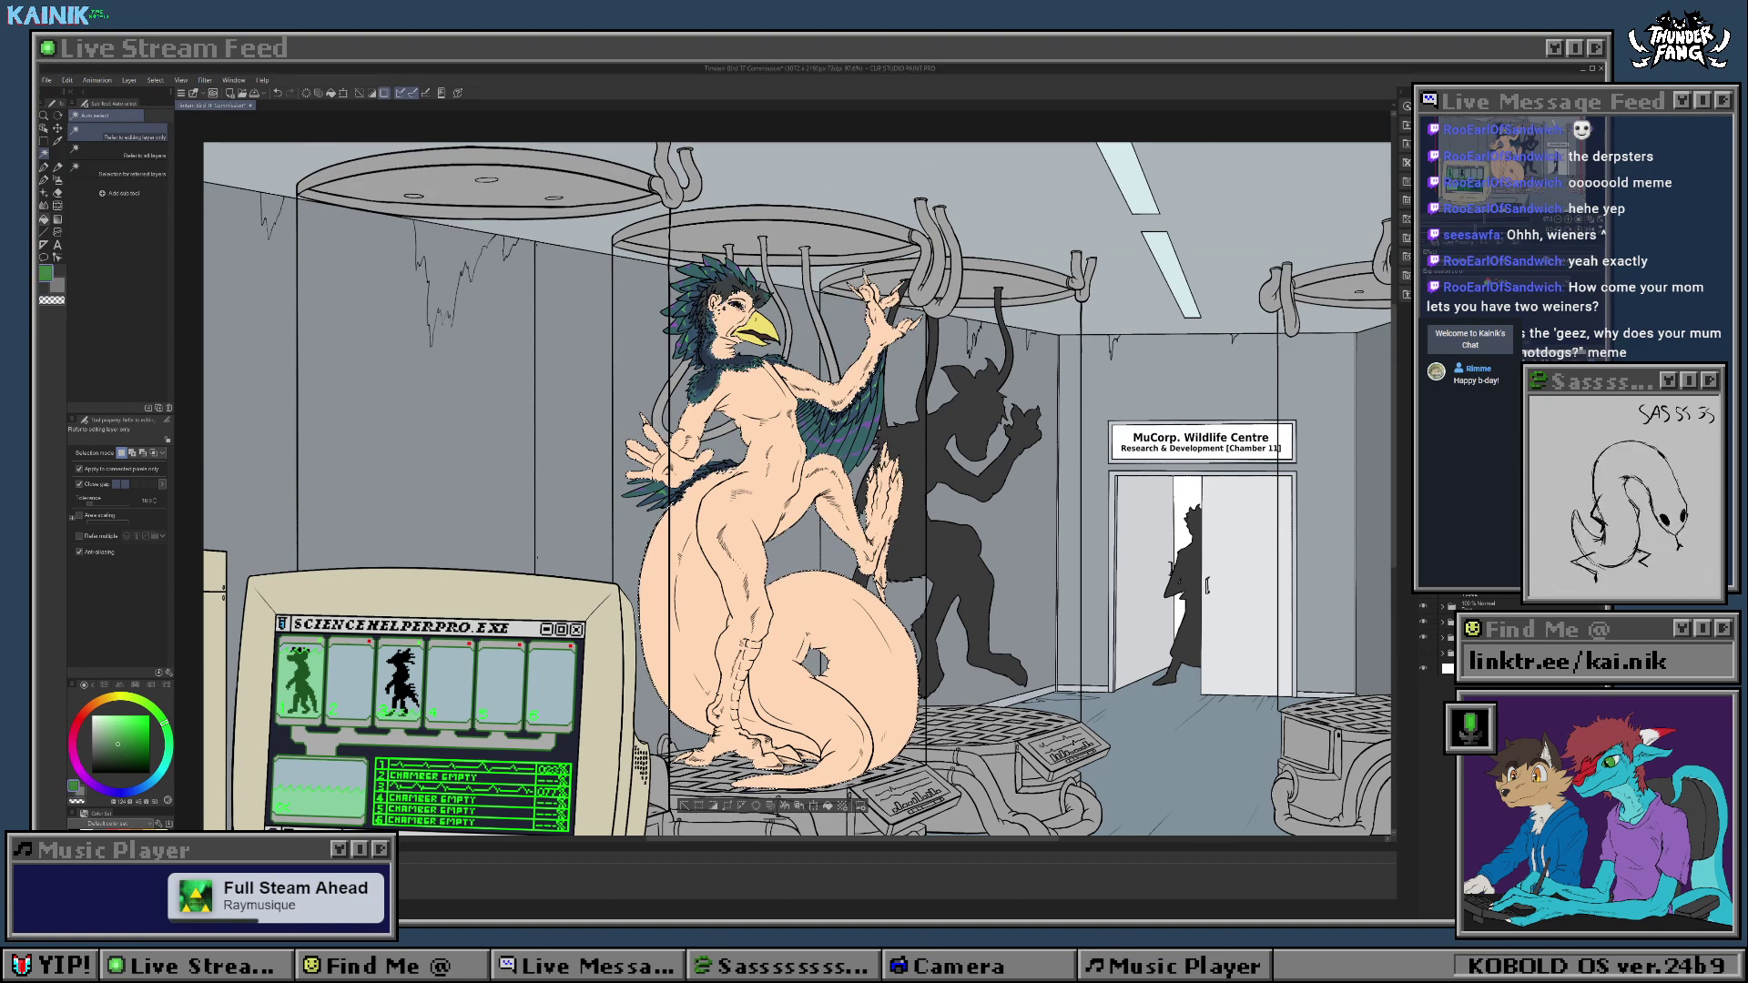
{"action": "left_click", "coordinate": [44, 179]}
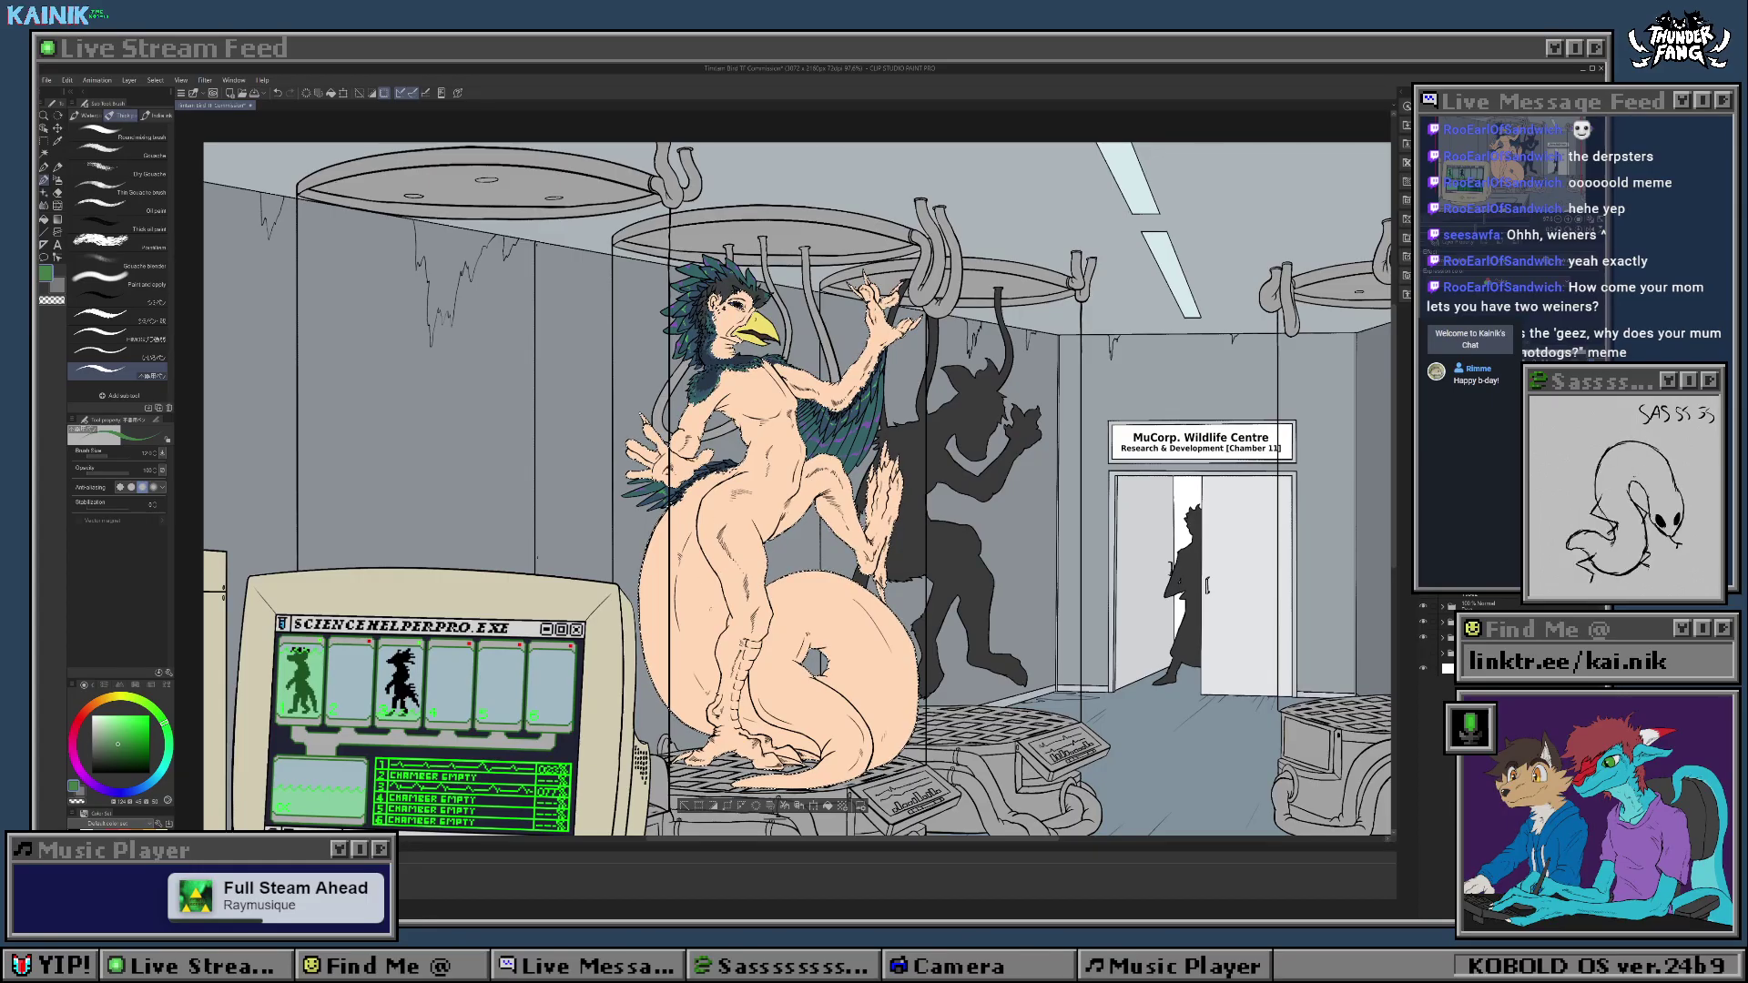
{"action": "left_click", "coordinate": [729, 511]}
{"action": "mouse_move", "coordinate": [725, 550]}
{"action": "left_mouse_down"}
{"action": "mouse_move", "coordinate": [747, 550]}
{"action": "mouse_move", "coordinate": [731, 537]}
{"action": "left_mouse_up"}
{"action": "key", "text": "ctrl+z"}
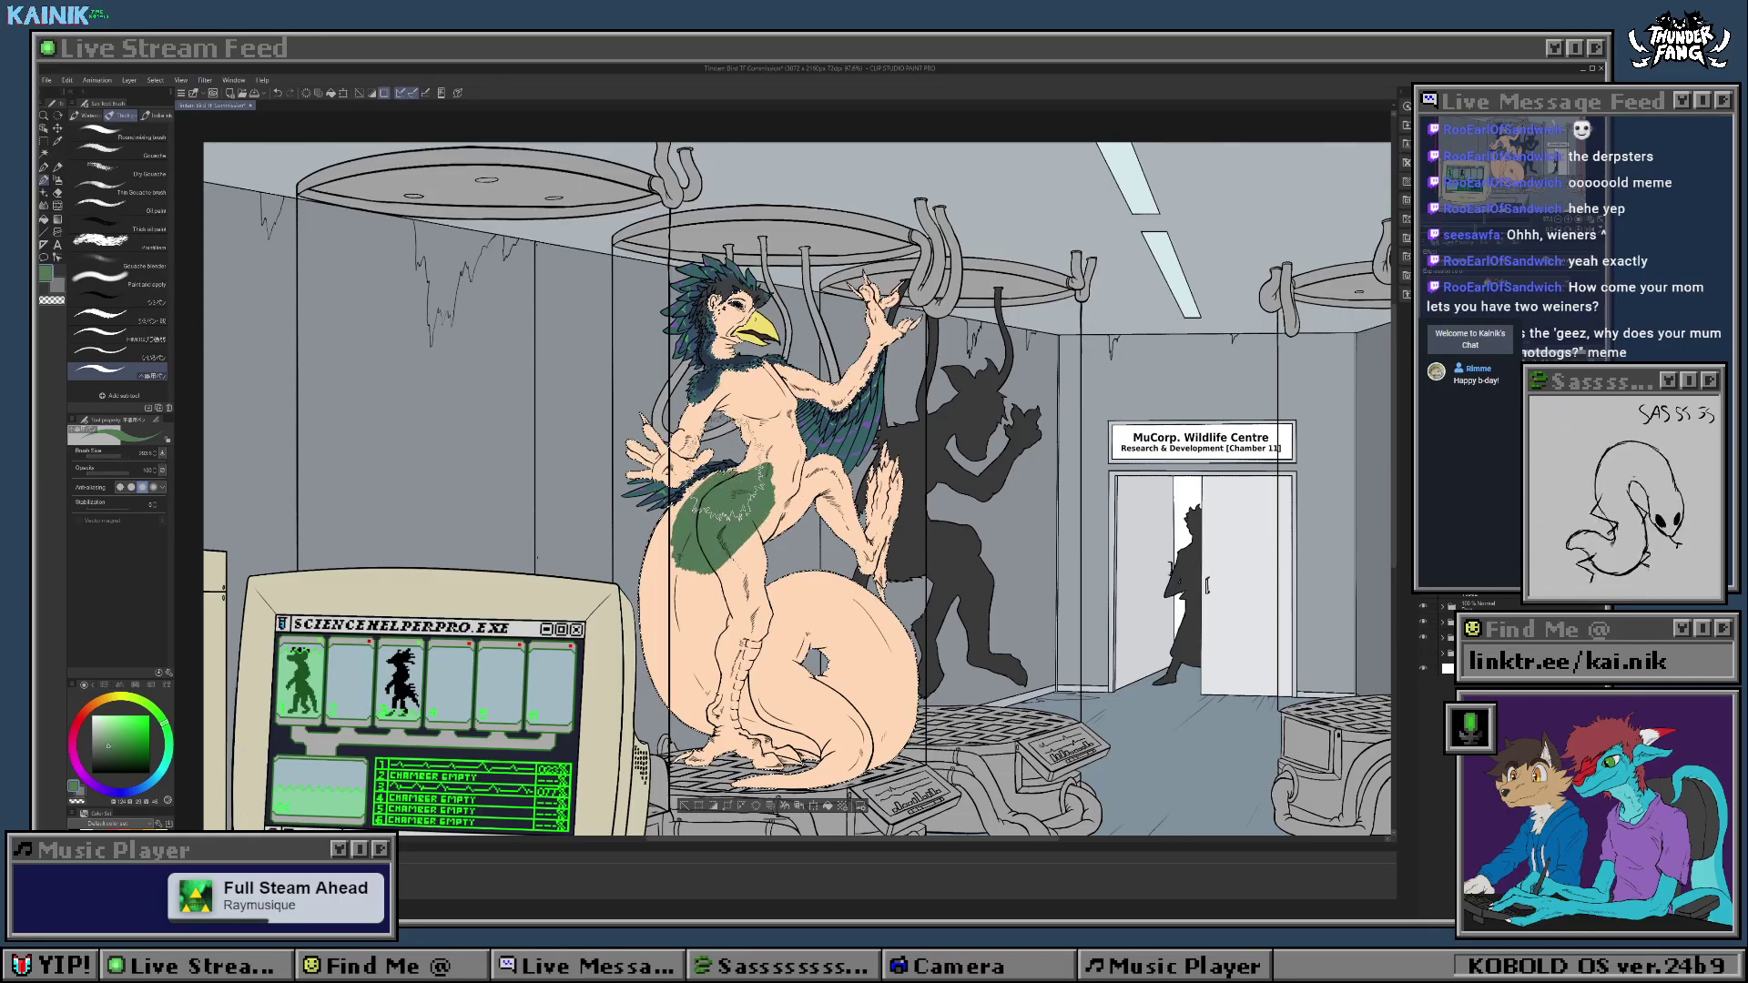
{"action": "mouse_move", "coordinate": [726, 468]}
{"action": "left_mouse_down"}
{"action": "mouse_move", "coordinate": [717, 513]}
{"action": "mouse_move", "coordinate": [735, 495]}
{"action": "mouse_move", "coordinate": [680, 550]}
{"action": "mouse_move", "coordinate": [644, 559]}
{"action": "mouse_move", "coordinate": [639, 541]}
{"action": "mouse_move", "coordinate": [630, 586]}
{"action": "mouse_move", "coordinate": [653, 659]}
{"action": "mouse_move", "coordinate": [662, 641]}
{"action": "mouse_move", "coordinate": [696, 671]}
{"action": "left_mouse_up"}
{"action": "mouse_move", "coordinate": [747, 457]}
{"action": "left_mouse_down"}
{"action": "mouse_move", "coordinate": [726, 423]}
{"action": "mouse_move", "coordinate": [756, 467]}
{"action": "left_mouse_up"}
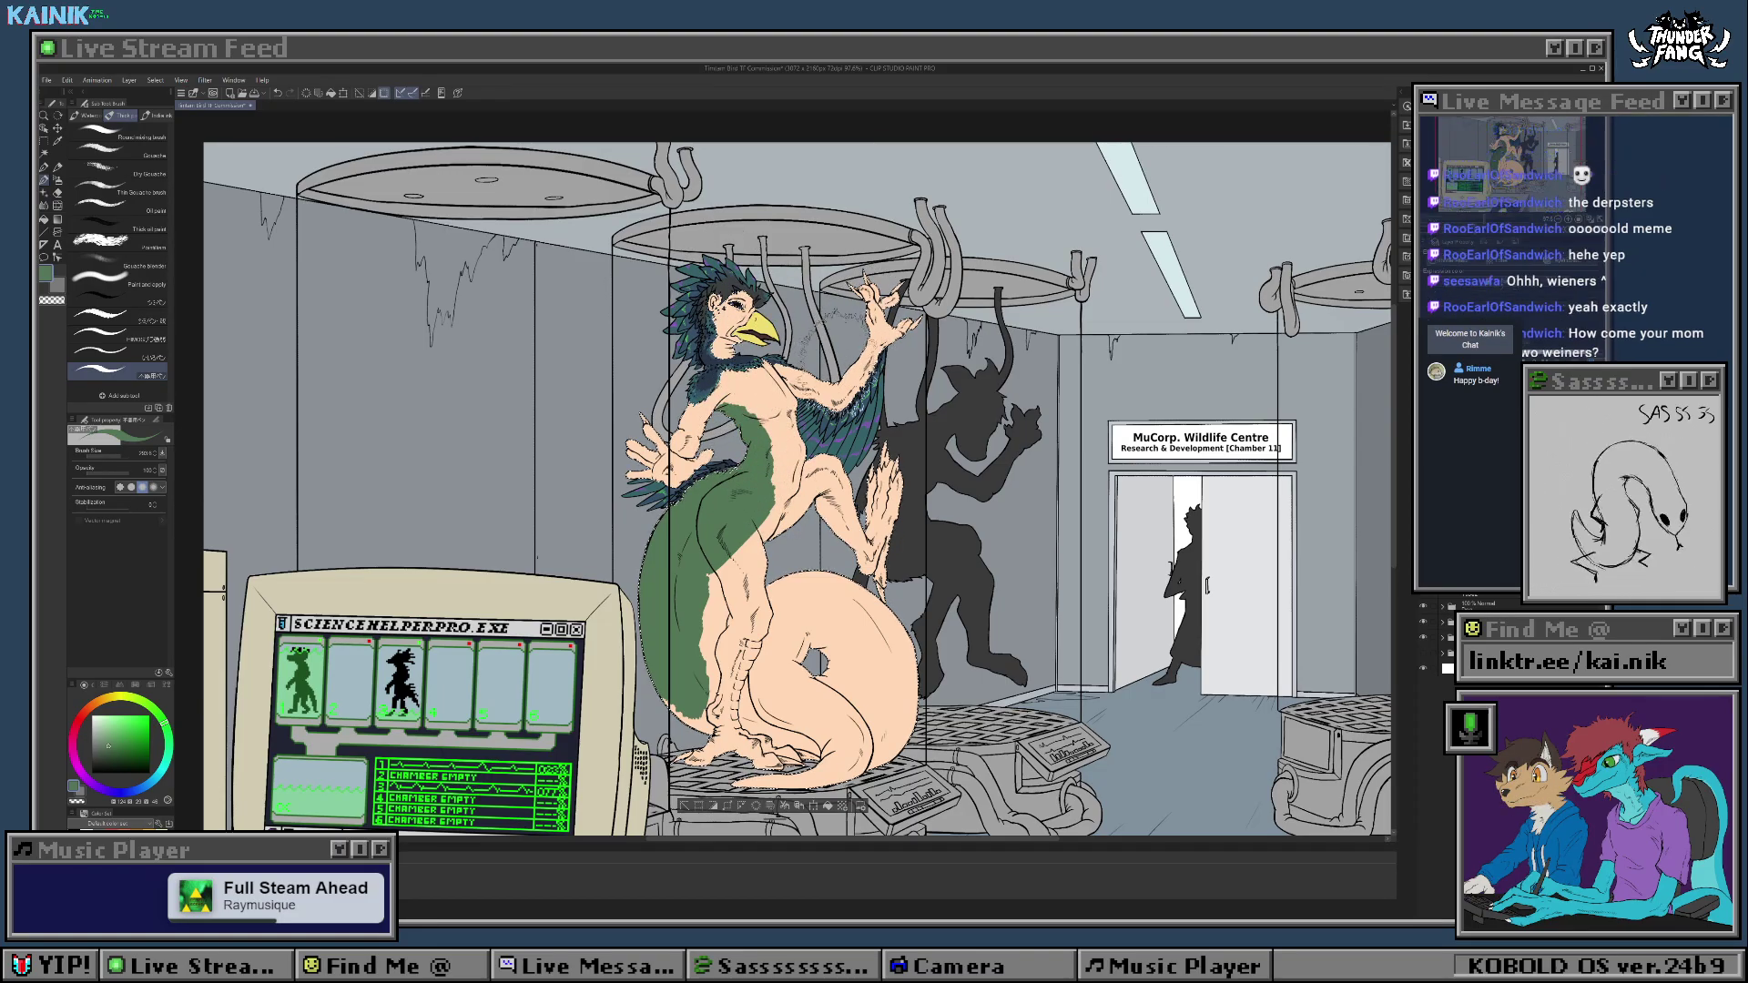
Step: Paint the dark green over the raised arm, shoulder, face edge and the coiled part of the tail
{"action": "mouse_move", "coordinate": [842, 385]}
{"action": "left_mouse_down"}
{"action": "mouse_move", "coordinate": [882, 303]}
{"action": "mouse_move", "coordinate": [857, 301]}
{"action": "mouse_move", "coordinate": [833, 437]}
{"action": "mouse_move", "coordinate": [783, 318]}
{"action": "mouse_move", "coordinate": [824, 428]}
{"action": "left_mouse_up"}
{"action": "mouse_move", "coordinate": [725, 408]}
{"action": "left_mouse_down"}
{"action": "mouse_move", "coordinate": [699, 397]}
{"action": "mouse_move", "coordinate": [712, 372]}
{"action": "mouse_move", "coordinate": [774, 401]}
{"action": "mouse_move", "coordinate": [742, 441]}
{"action": "mouse_move", "coordinate": [751, 301]}
{"action": "mouse_move", "coordinate": [729, 401]}
{"action": "mouse_move", "coordinate": [712, 318]}
{"action": "mouse_move", "coordinate": [752, 296]}
{"action": "mouse_move", "coordinate": [717, 319]}
{"action": "left_mouse_up"}
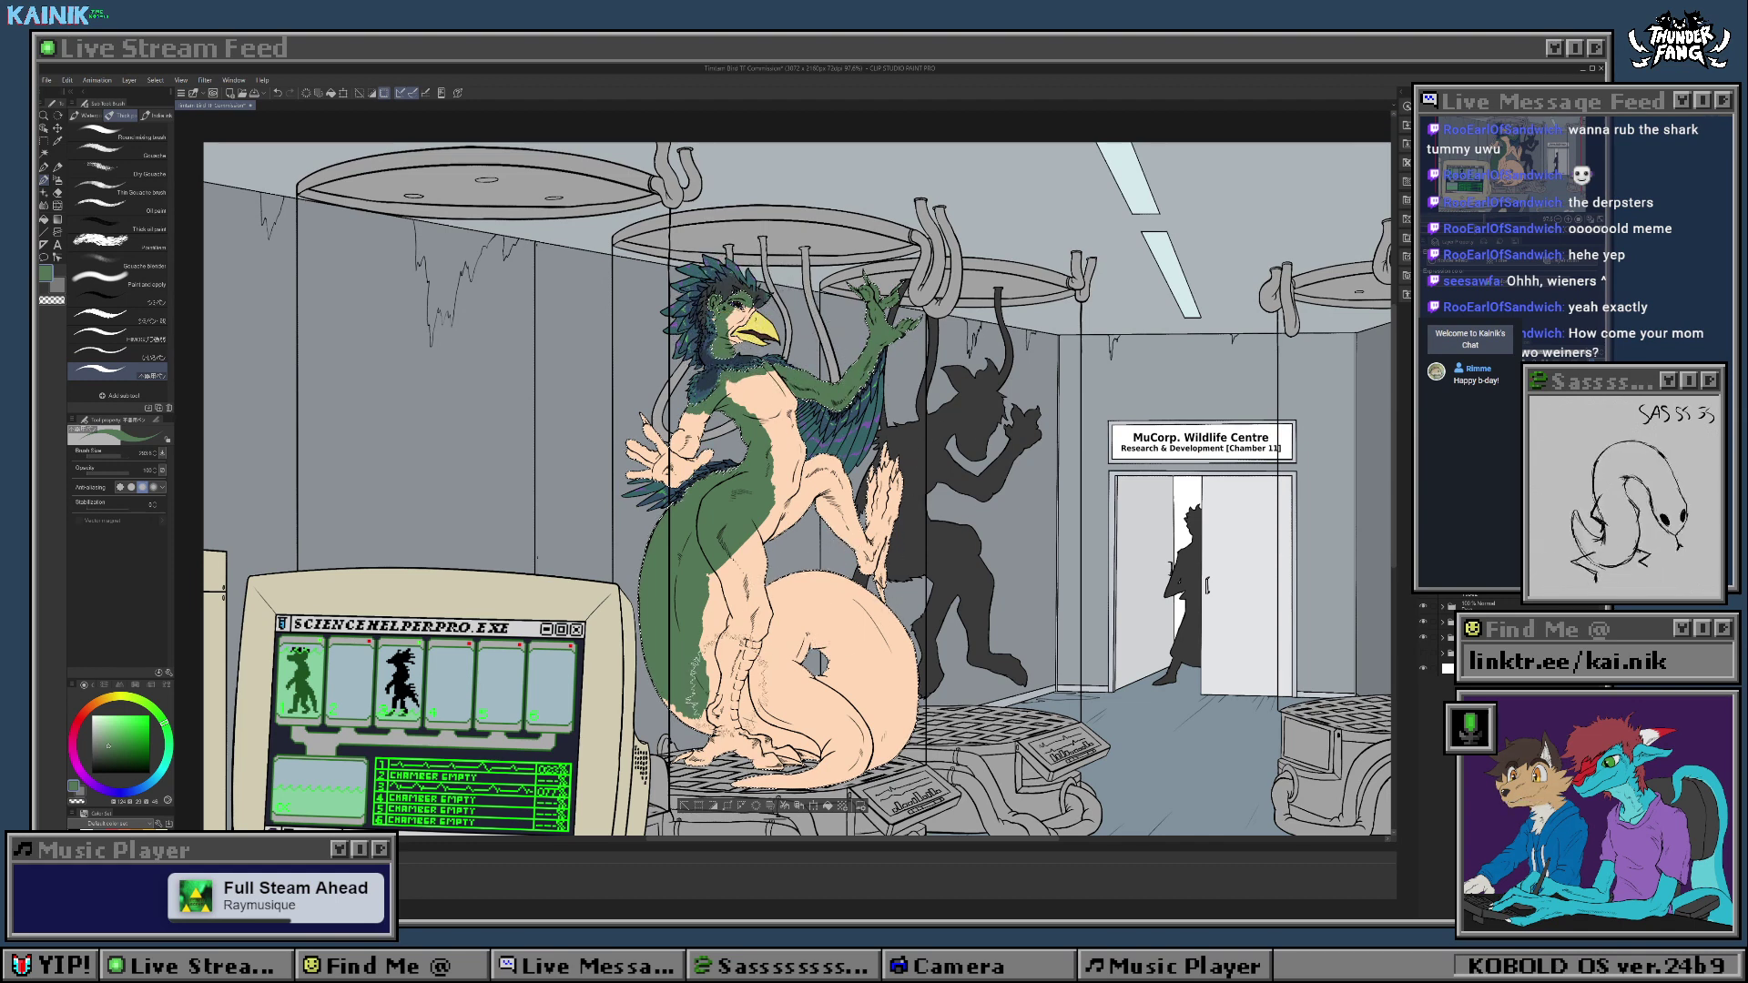
{"action": "mouse_move", "coordinate": [728, 804]}
{"action": "left_mouse_down"}
{"action": "mouse_move", "coordinate": [824, 761]}
{"action": "mouse_move", "coordinate": [854, 730]}
{"action": "mouse_move", "coordinate": [796, 688]}
{"action": "mouse_move", "coordinate": [770, 643]}
{"action": "mouse_move", "coordinate": [783, 615]}
{"action": "mouse_move", "coordinate": [842, 605]}
{"action": "mouse_move", "coordinate": [860, 620]}
{"action": "mouse_move", "coordinate": [815, 668]}
{"action": "mouse_move", "coordinate": [863, 715]}
{"action": "left_mouse_up"}
Step: Erase a patch of green from the outer edge of the tail coil and touch up the green edges with the brush
{"action": "key", "text": "e"}
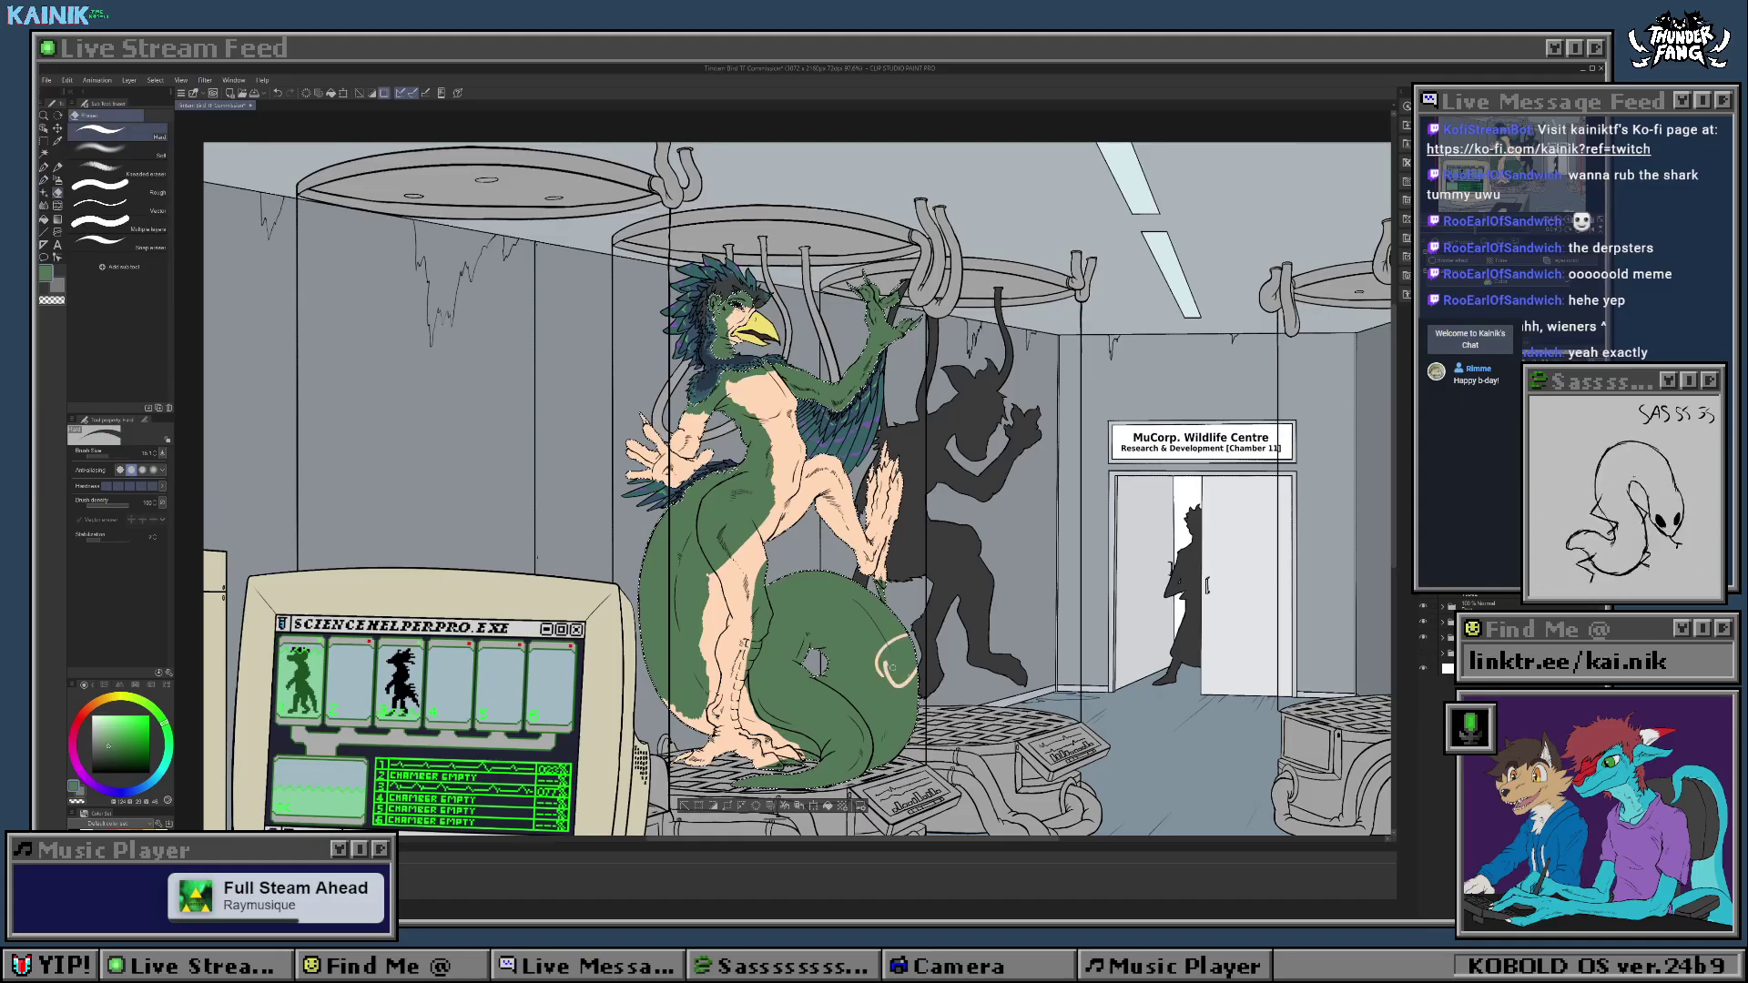
{"action": "mouse_move", "coordinate": [888, 657]}
{"action": "left_mouse_down"}
{"action": "mouse_move", "coordinate": [935, 661]}
{"action": "mouse_move", "coordinate": [911, 675]}
{"action": "mouse_move", "coordinate": [897, 643]}
{"action": "mouse_move", "coordinate": [888, 692]}
{"action": "left_mouse_up"}
{"action": "key", "text": "b"}
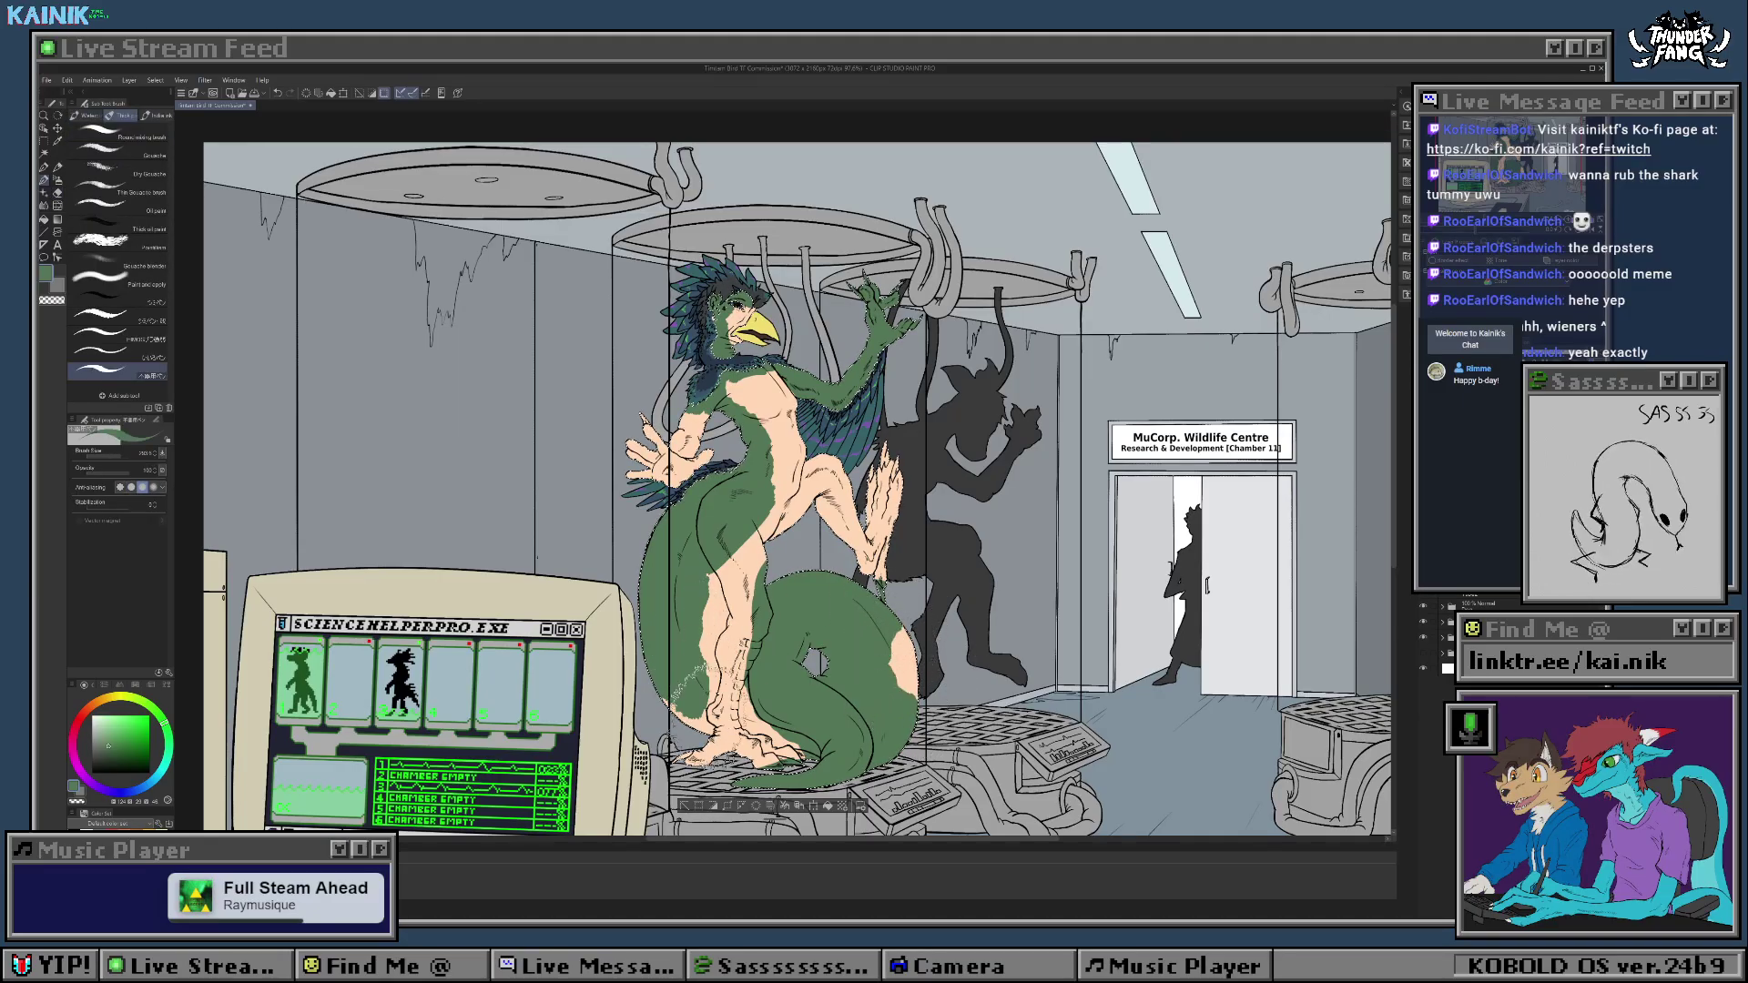
{"action": "mouse_move", "coordinate": [715, 637]}
{"action": "left_mouse_down"}
{"action": "mouse_move", "coordinate": [712, 607]}
{"action": "mouse_move", "coordinate": [729, 636]}
{"action": "left_mouse_up"}
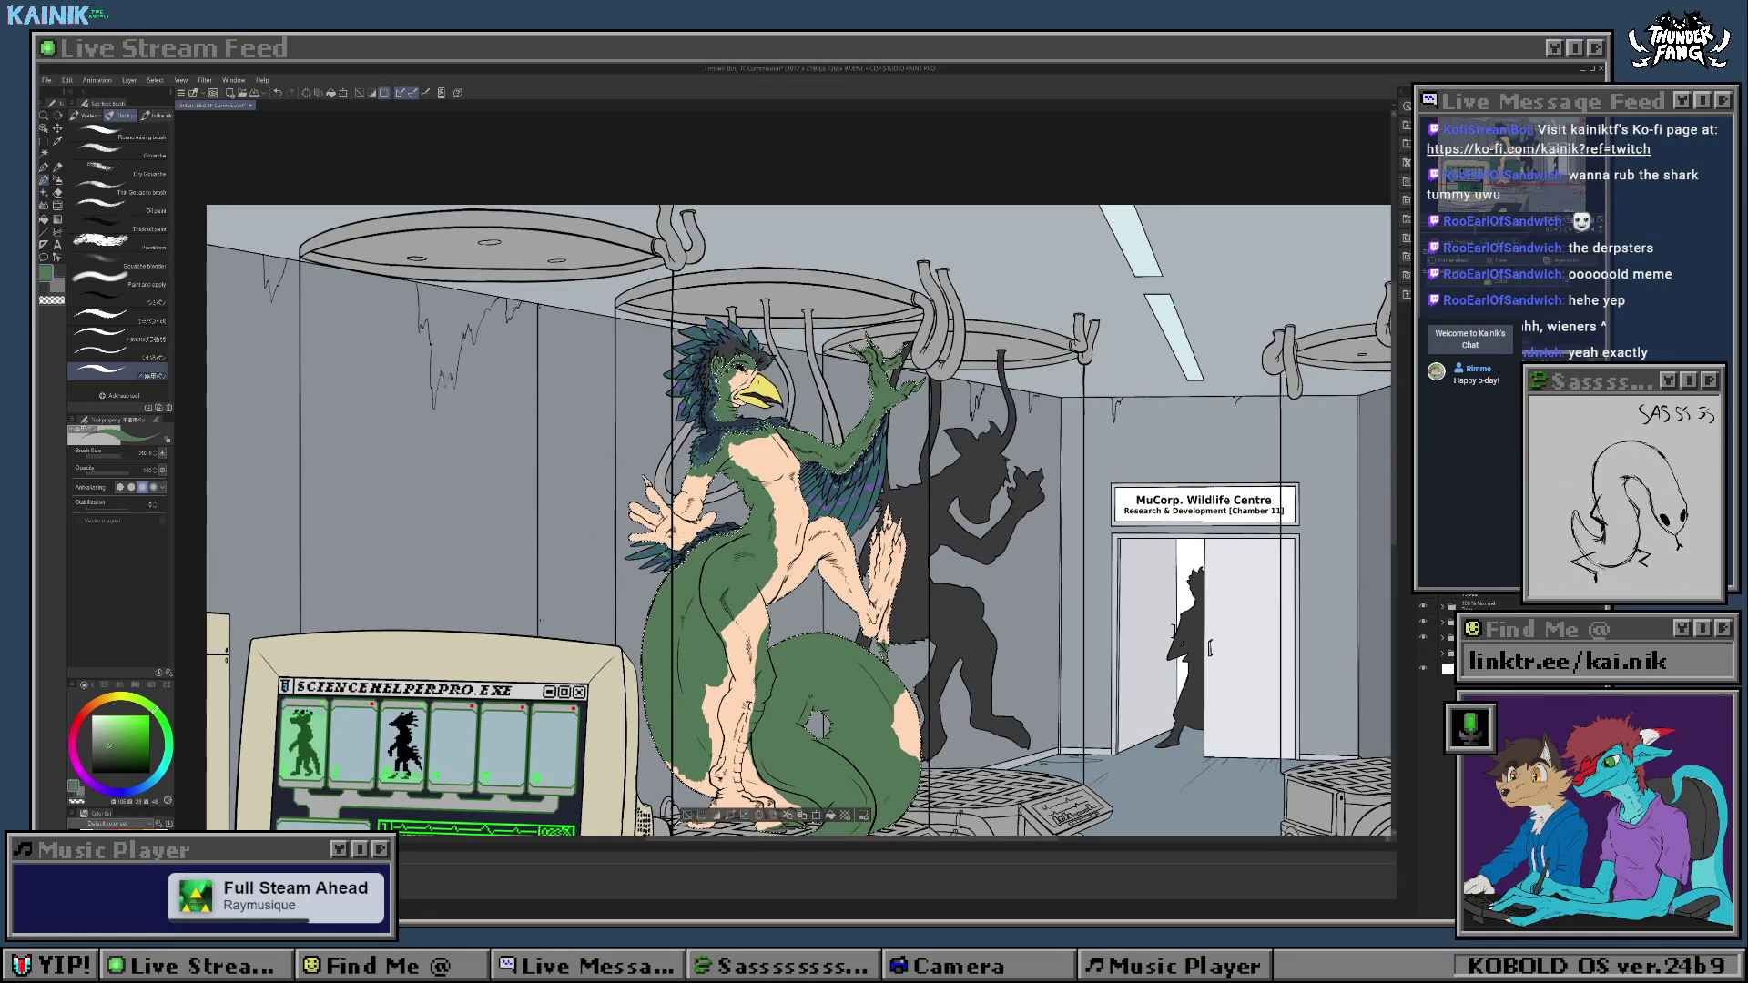
Step: Try several lighter and darker green tones as small patches on the belly
{"action": "left_click_drag", "start_coordinate": [111, 740], "coordinate": [116, 729]}
{"action": "left_click_drag", "start_coordinate": [786, 506], "coordinate": [788, 528]}
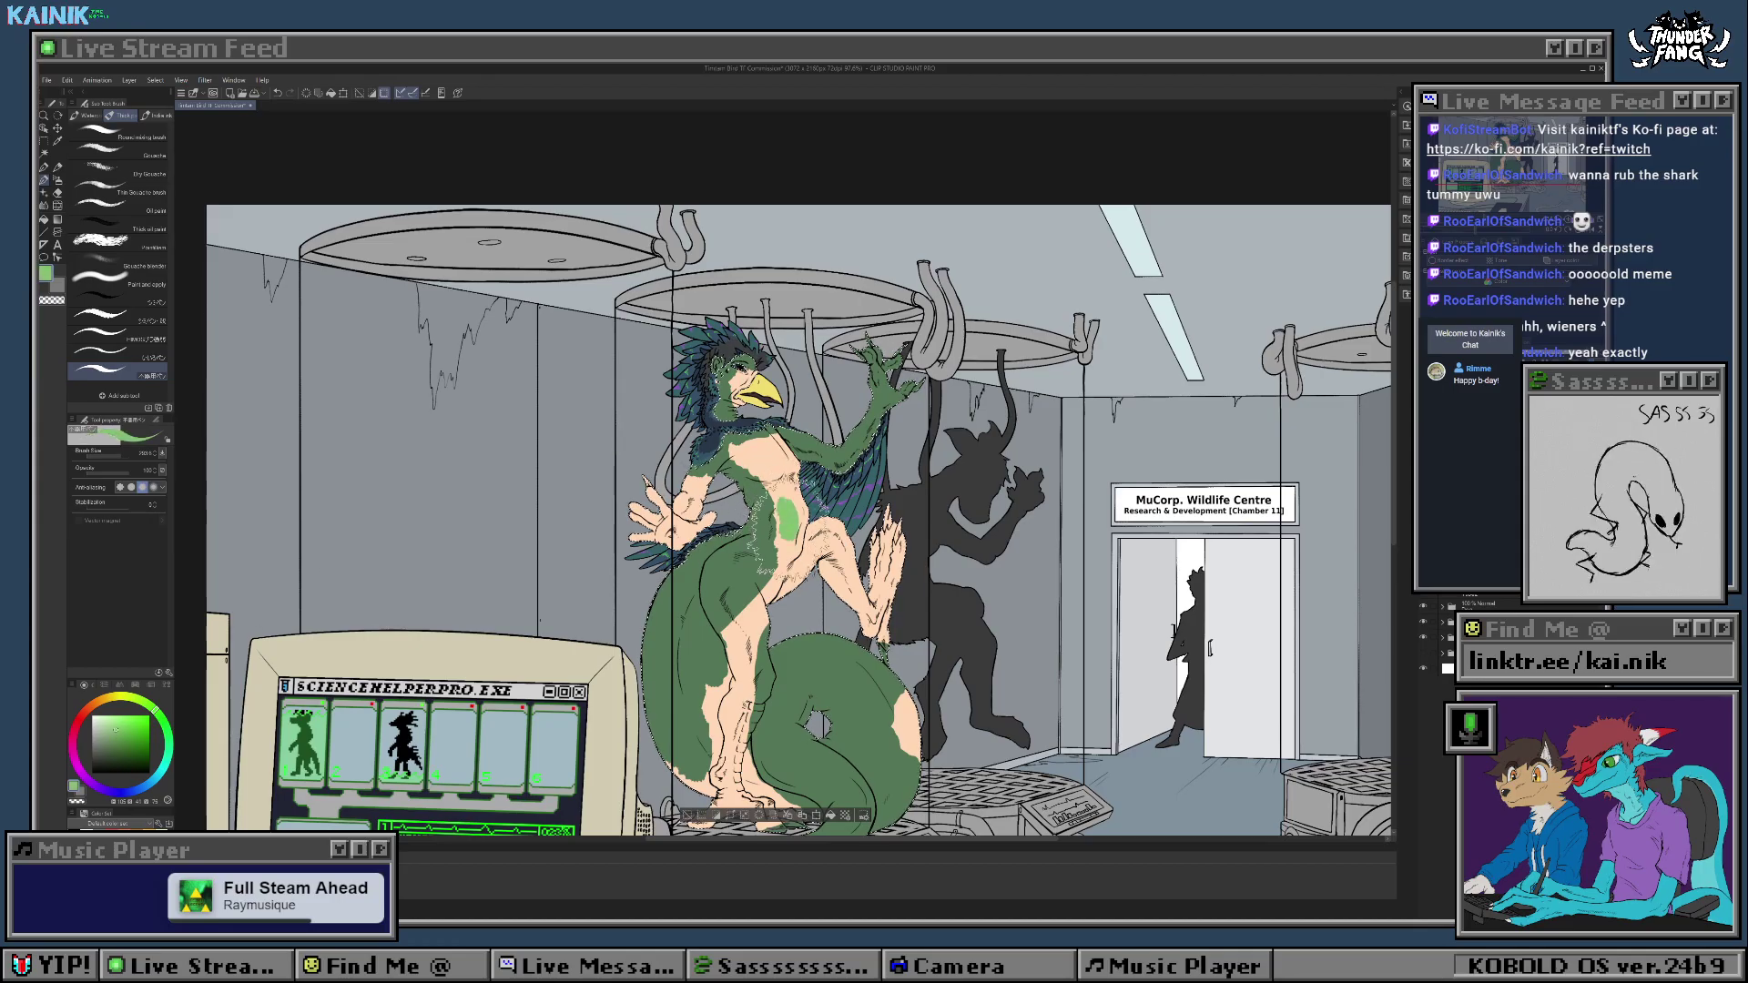
{"action": "key", "text": "ctrl+z"}
{"action": "left_click", "coordinate": [110, 746]}
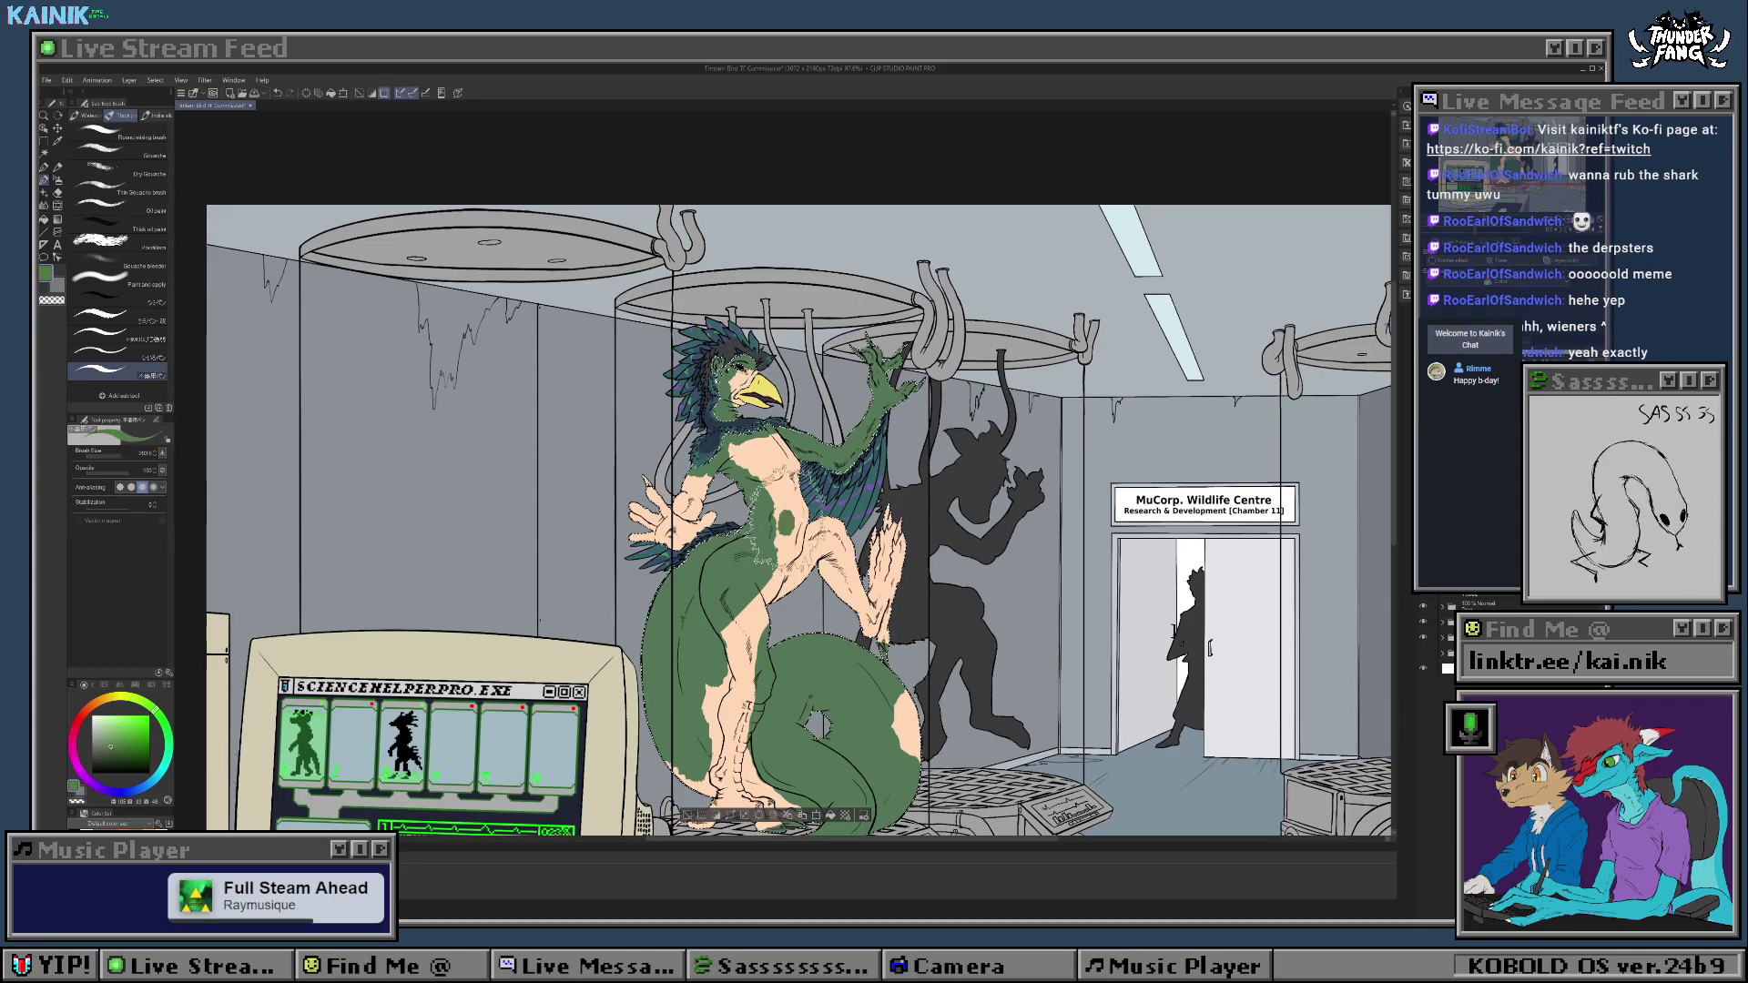
{"action": "left_click", "coordinate": [110, 734]}
{"action": "left_click_drag", "start_coordinate": [786, 519], "coordinate": [788, 542]}
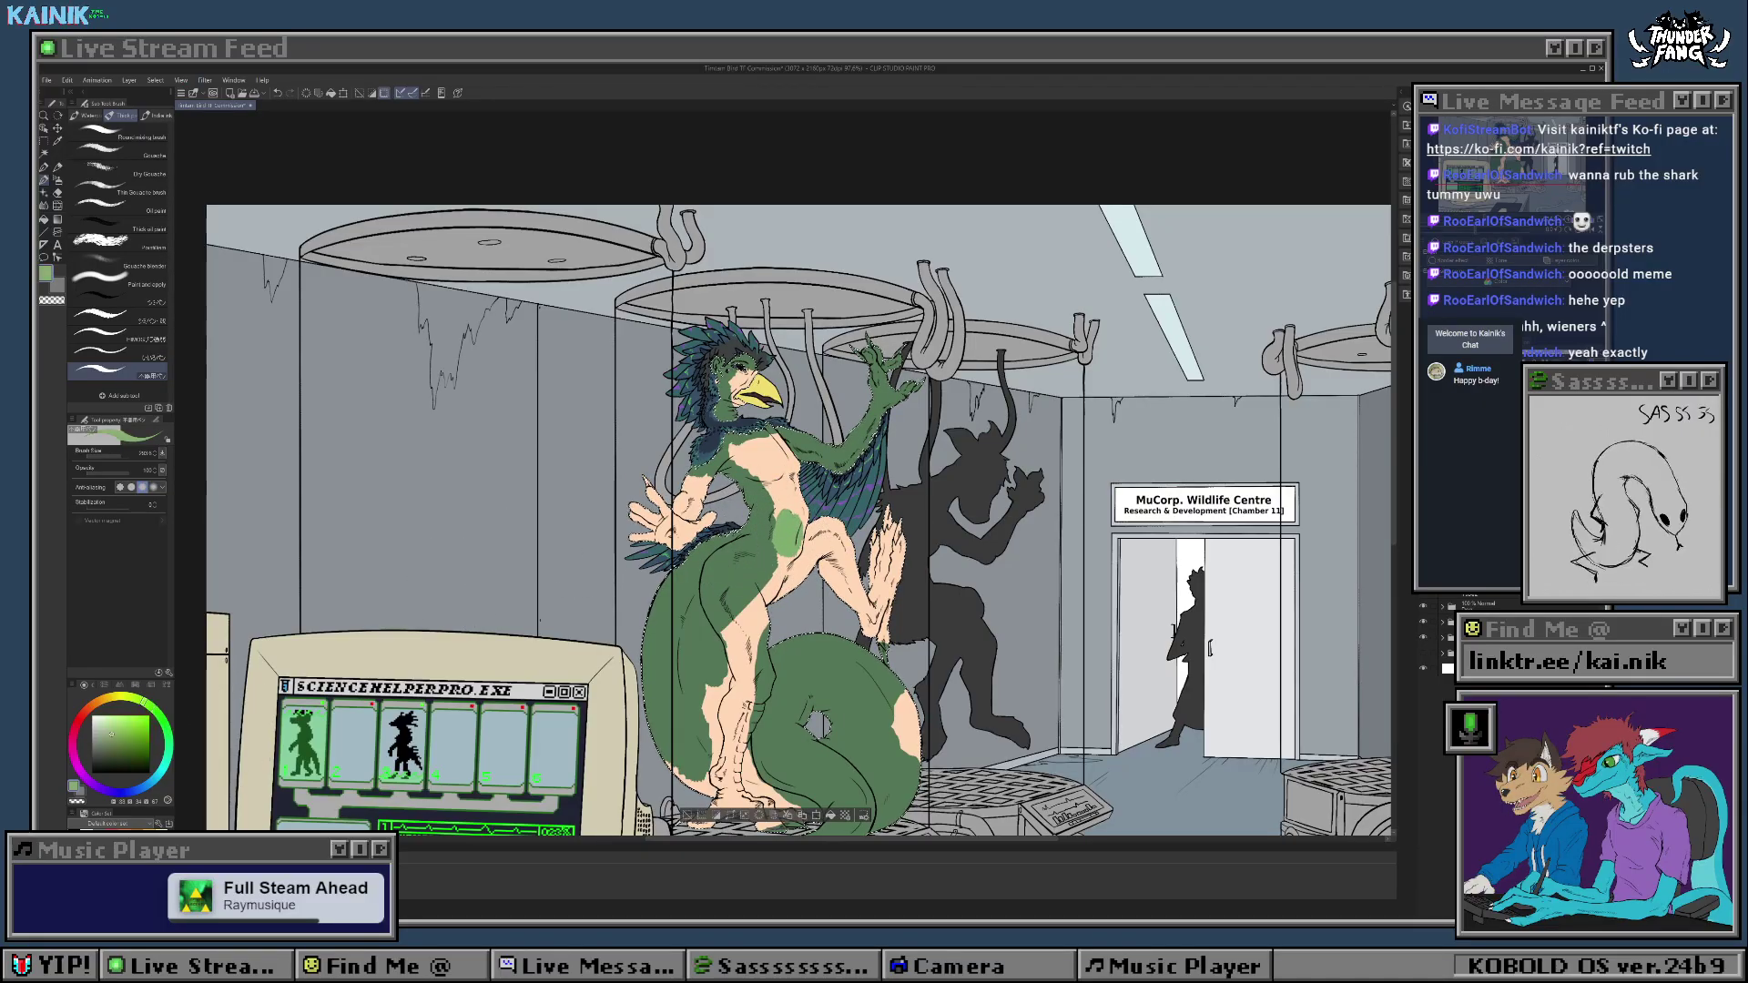
Step: Shift the colour to a light yellowish green and fill the belly and chest with it
{"action": "left_click", "coordinate": [152, 707]}
{"action": "left_click", "coordinate": [119, 733]}
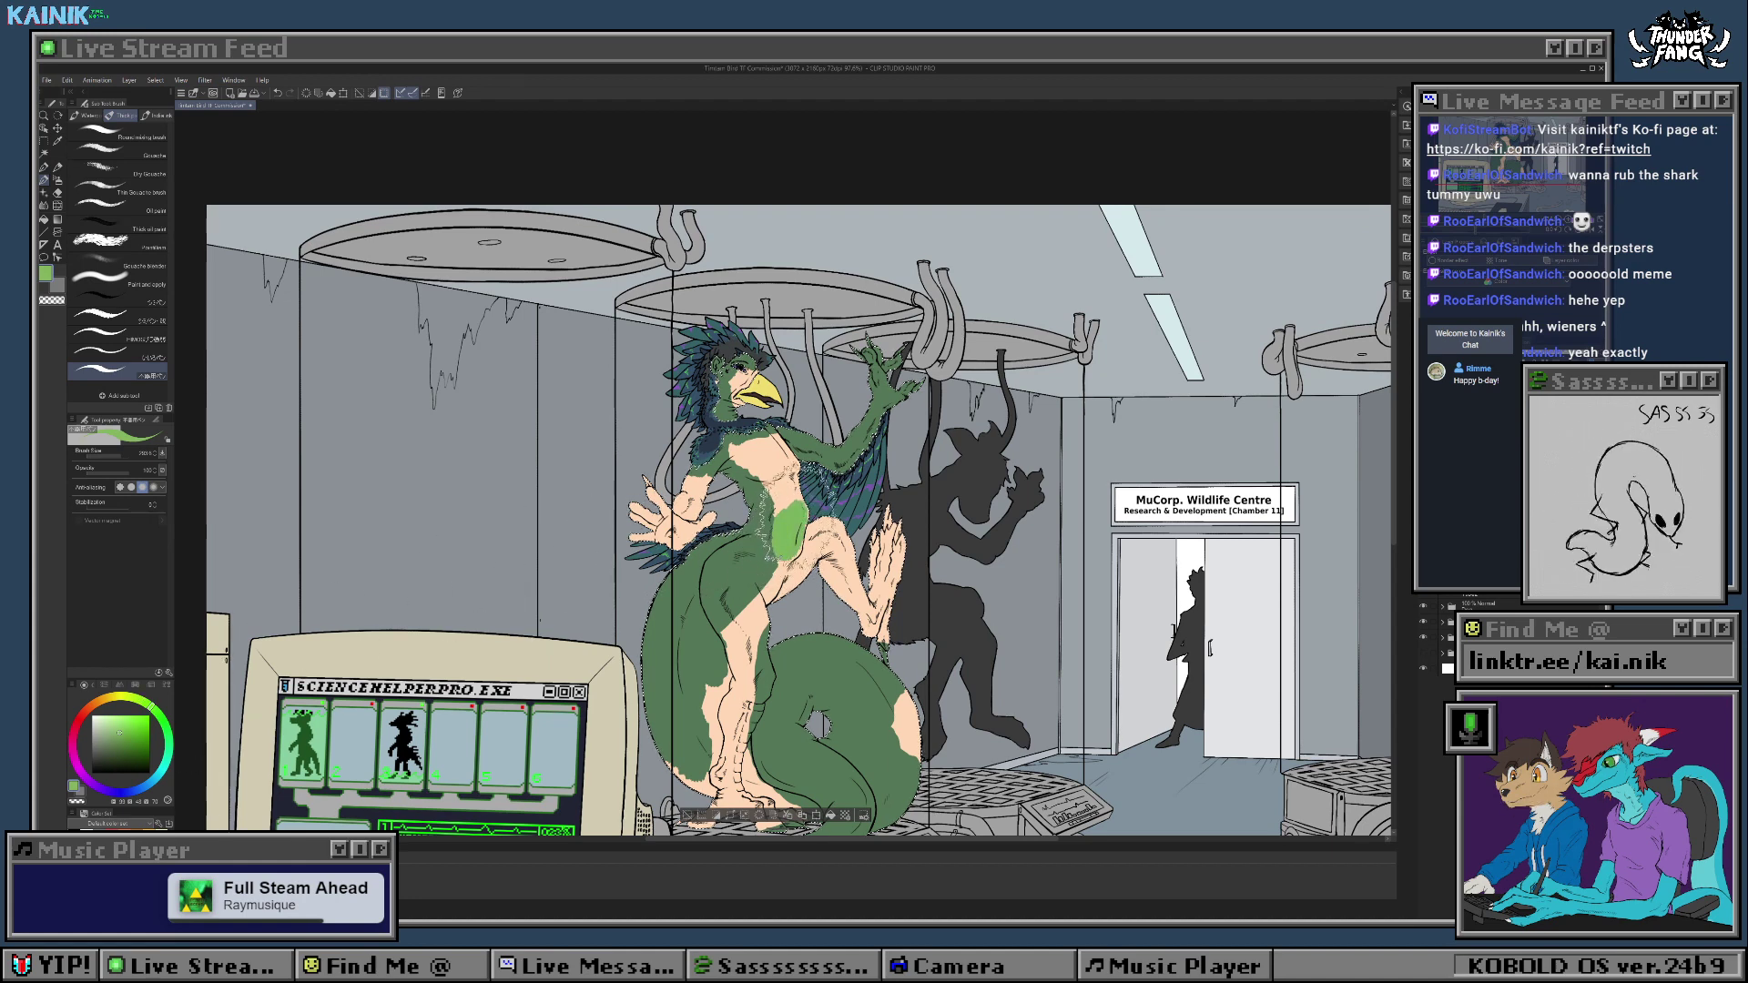
{"action": "left_click_drag", "start_coordinate": [774, 484], "coordinate": [754, 454]}
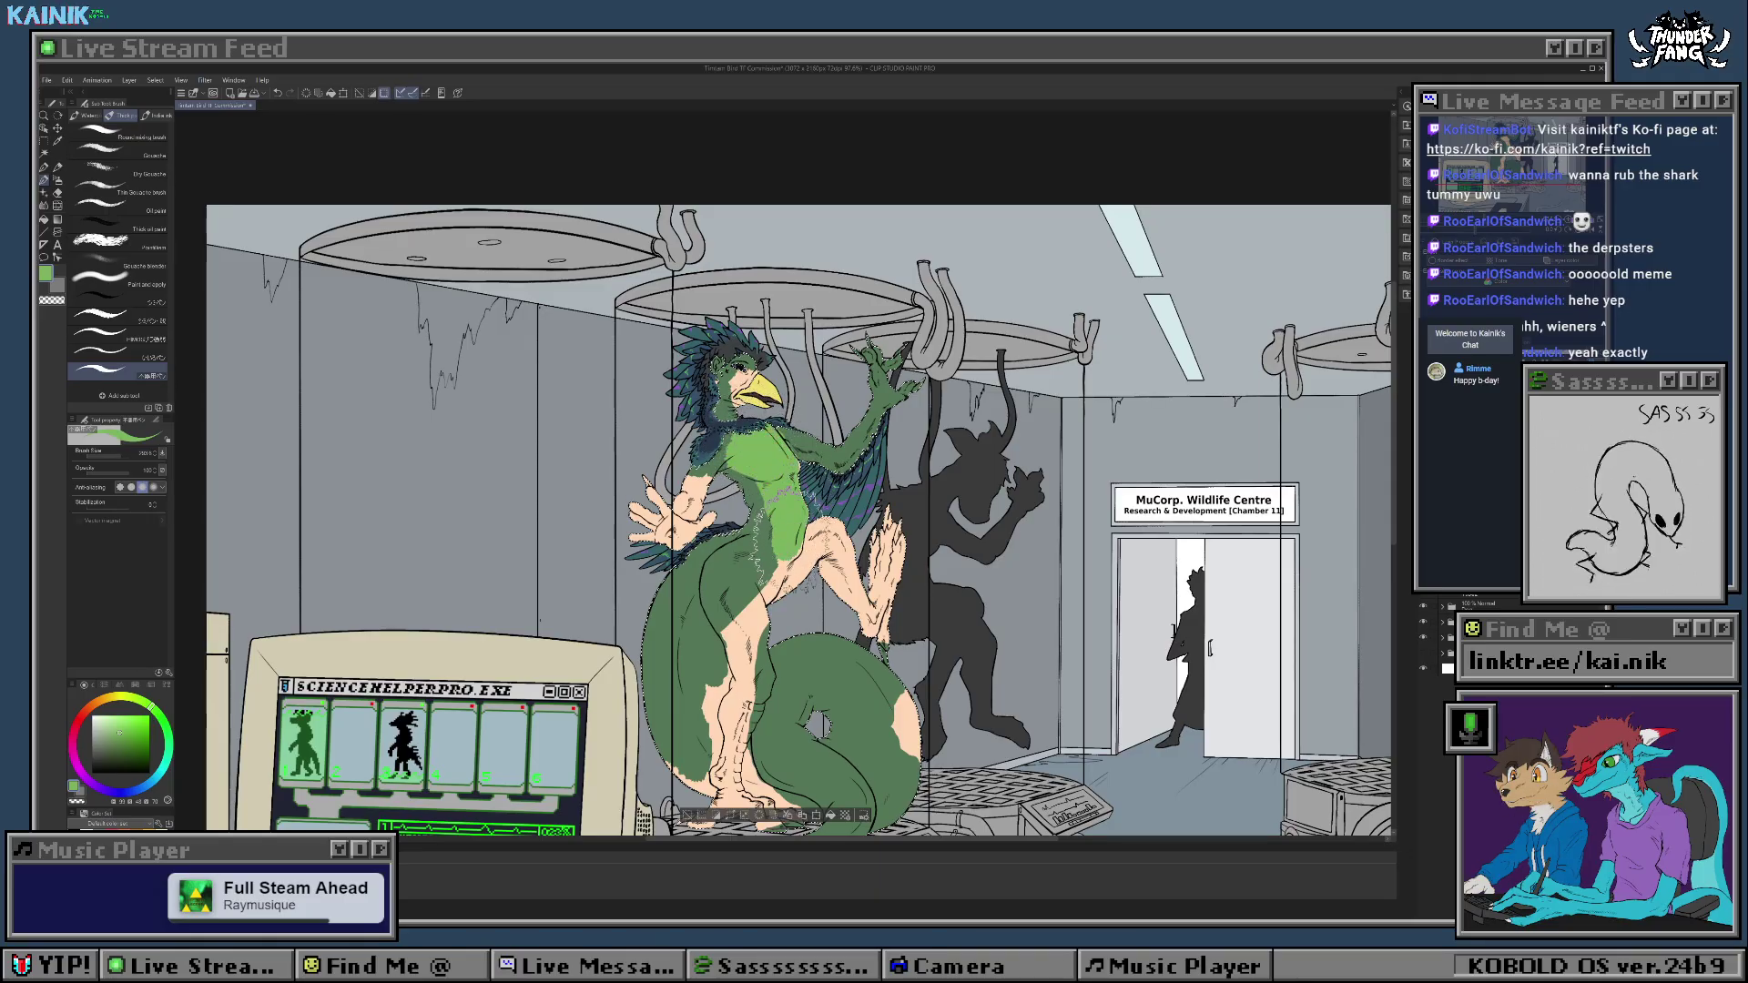
Step: Refine the boundary between the light green belly and the dark green hip using the two greens sampled from the body
{"action": "left_click", "coordinate": [758, 558], "text": "alt"}
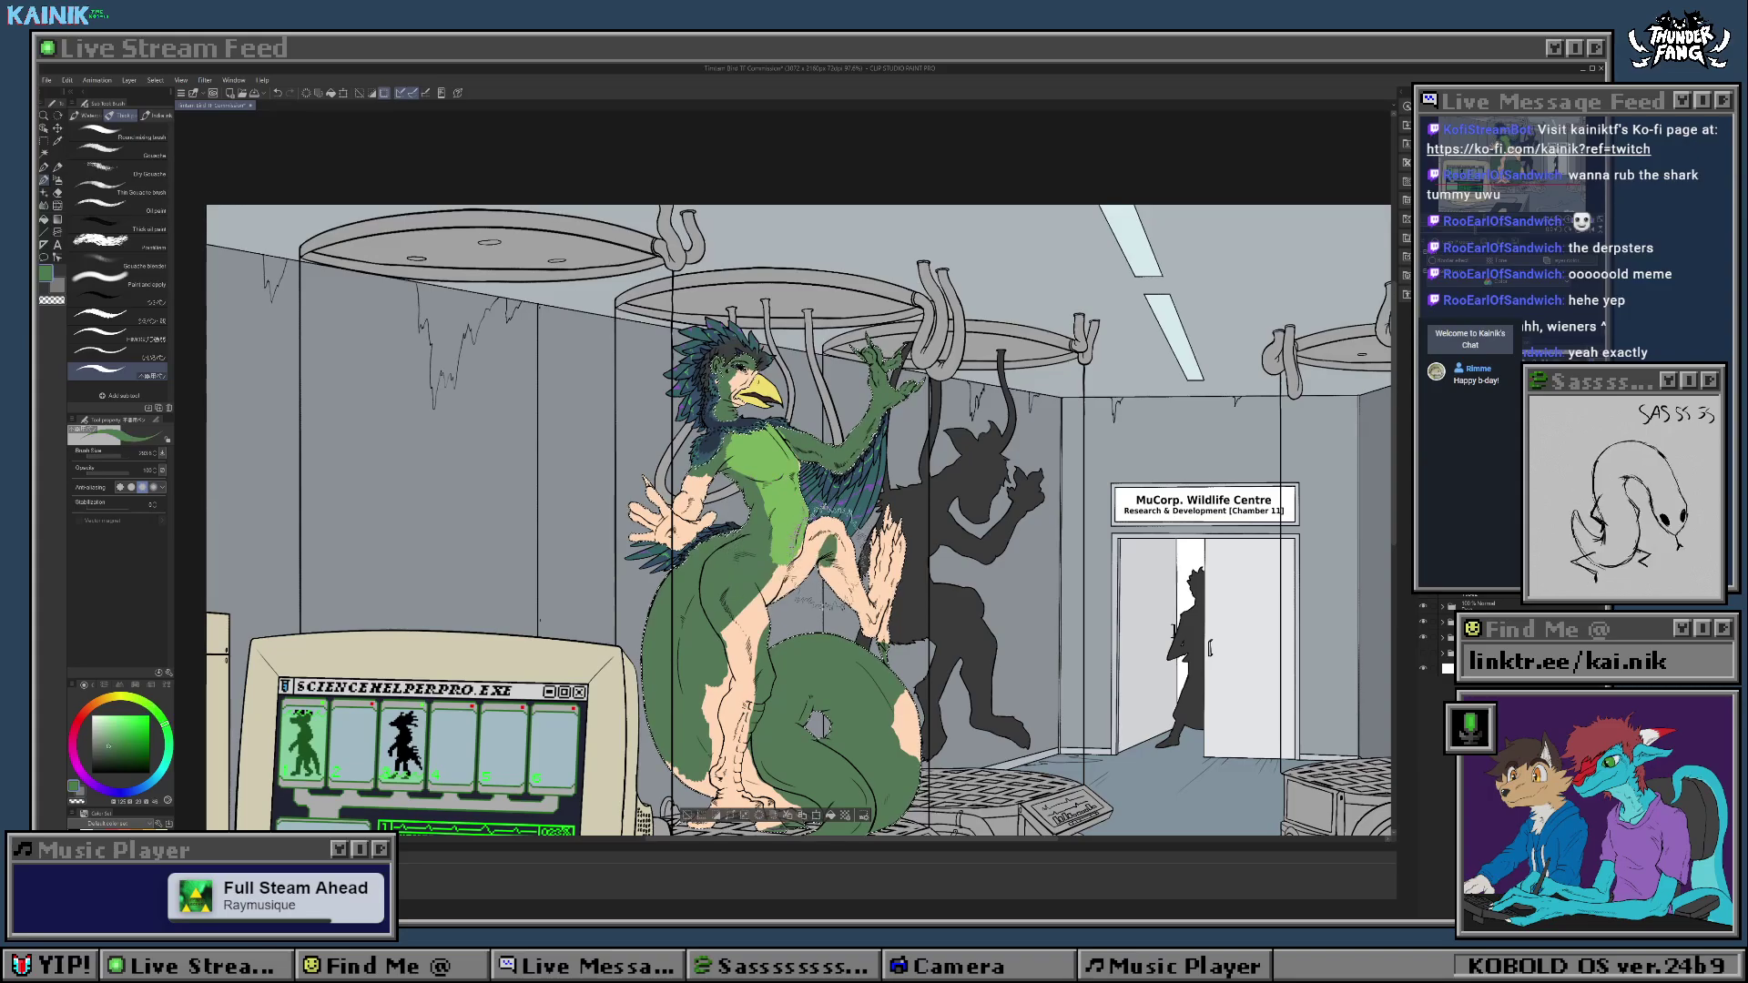
{"action": "left_click_drag", "start_coordinate": [829, 539], "coordinate": [770, 592]}
{"action": "key", "text": "ctrl+z"}
{"action": "left_click", "coordinate": [789, 539], "text": "alt"}
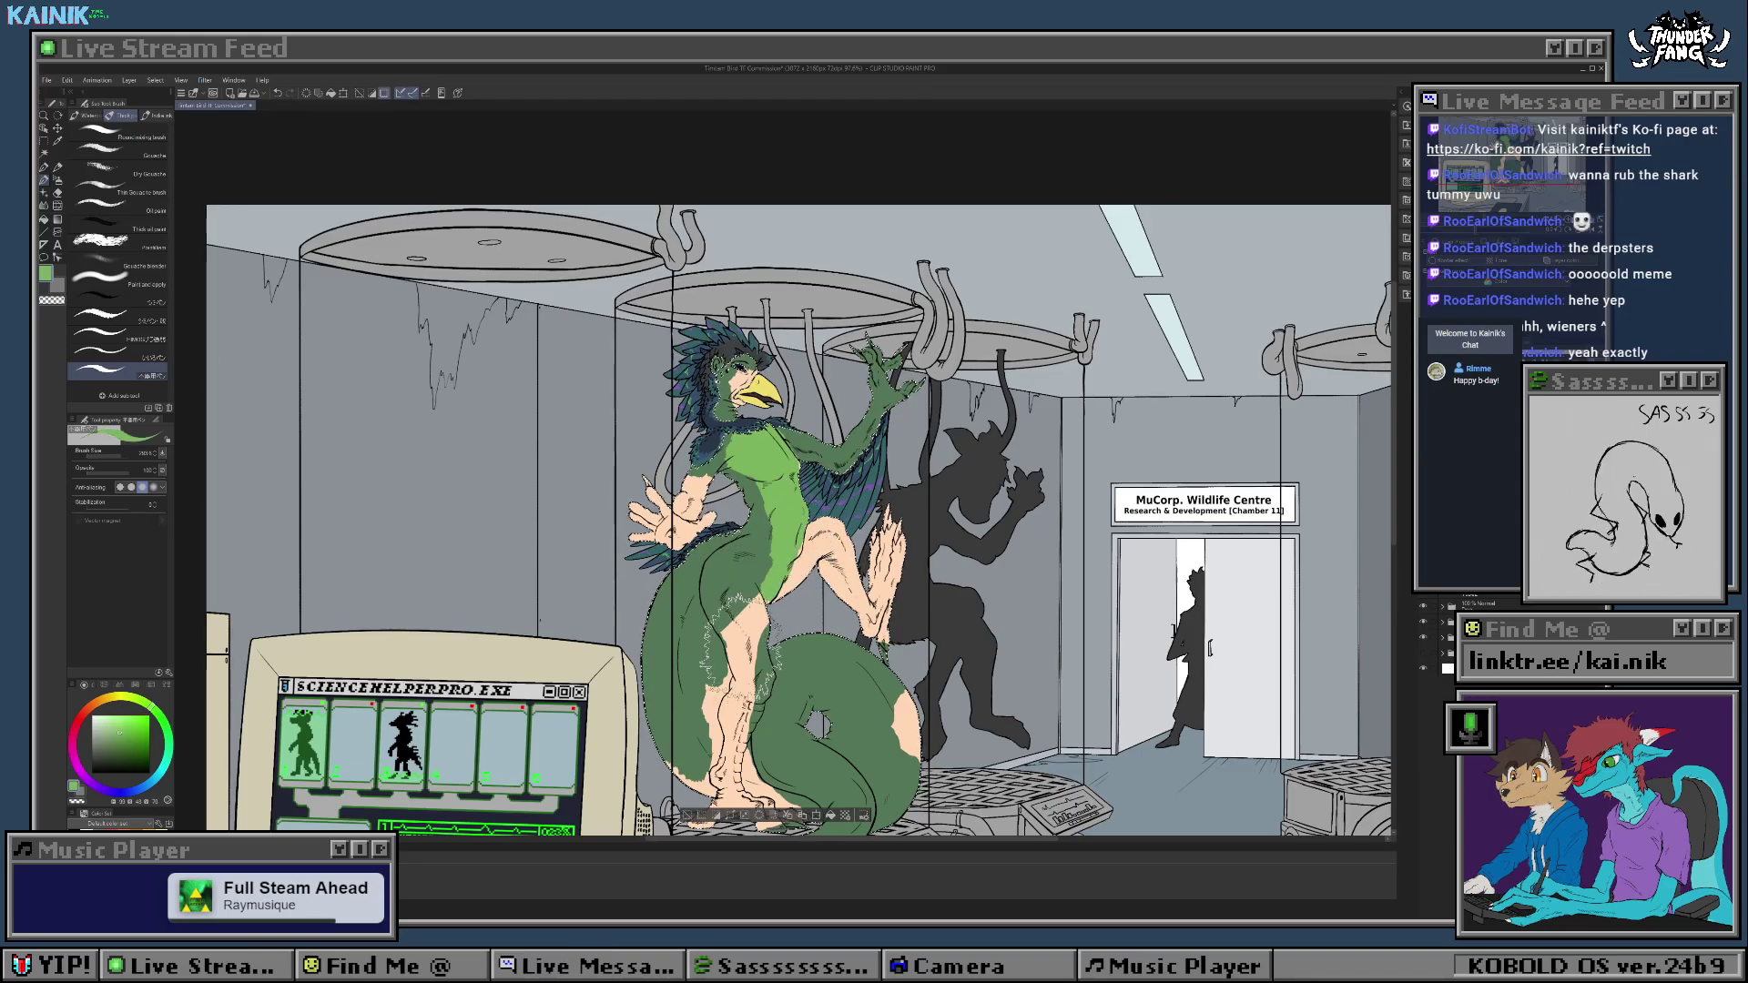
{"action": "left_click_drag", "start_coordinate": [890, 707], "coordinate": [930, 625]}
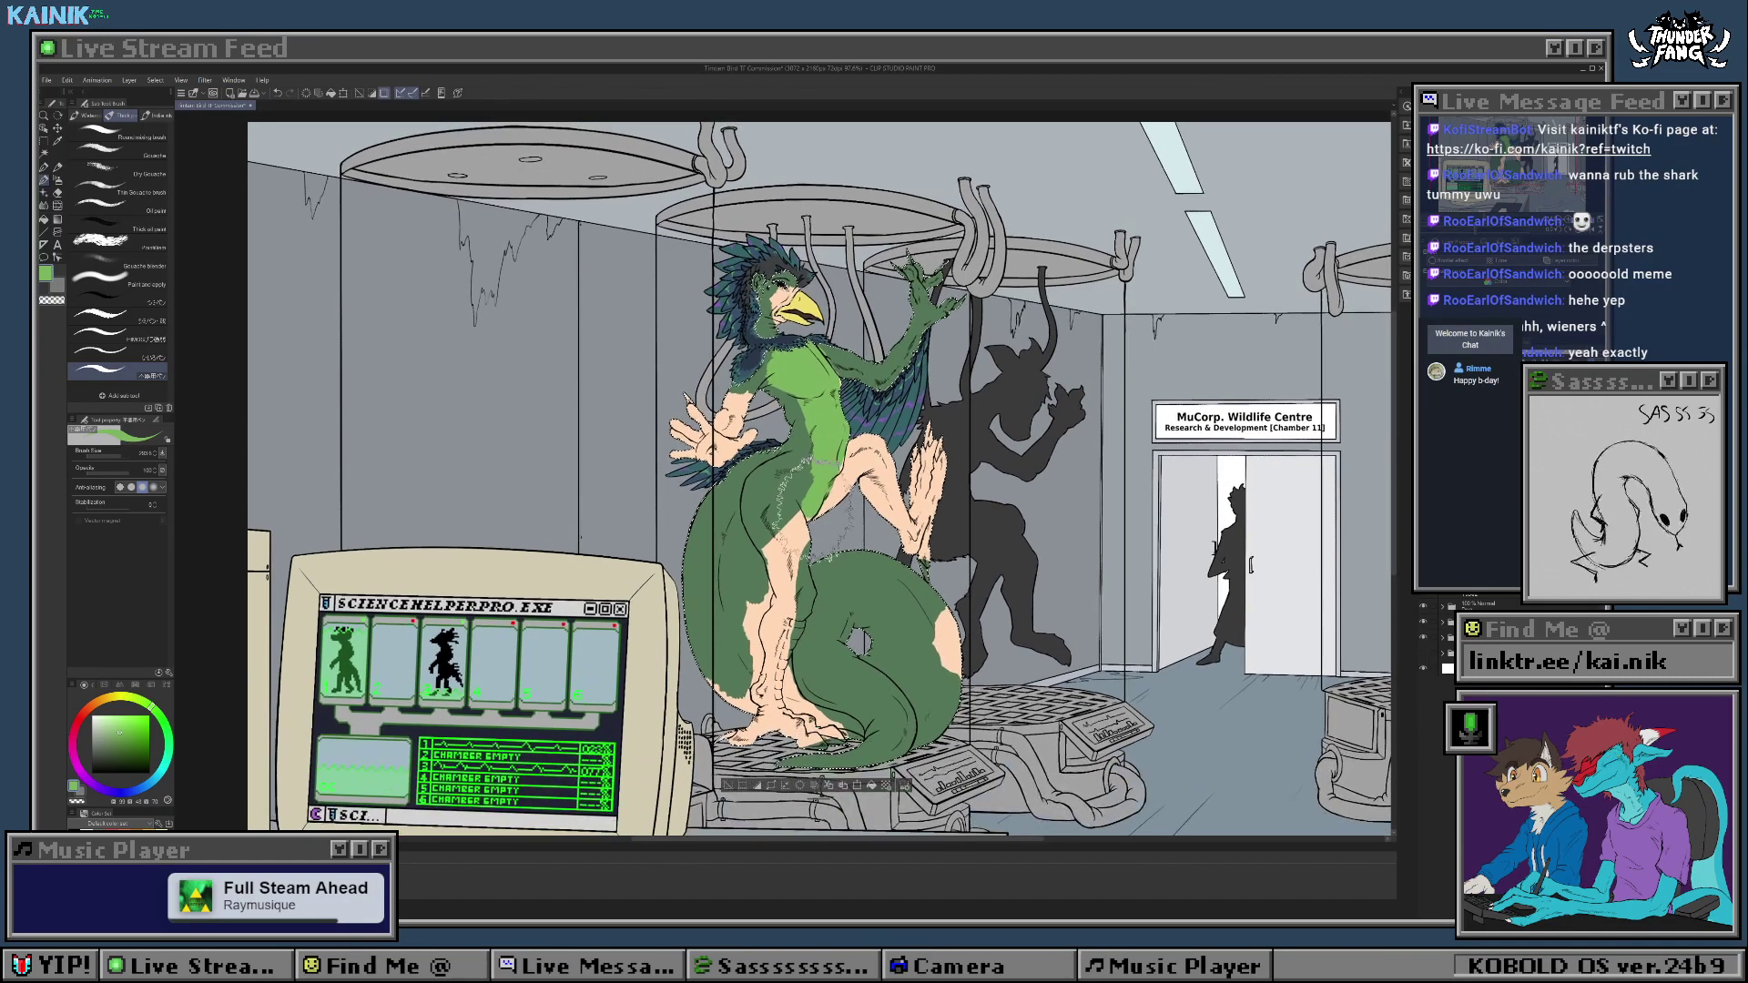
Step: Paint the standing leg's thigh with the sampled dark green and touch up the torso in light green
{"action": "left_click", "coordinate": [772, 505], "text": "alt"}
{"action": "left_click_drag", "start_coordinate": [776, 512], "coordinate": [785, 544]}
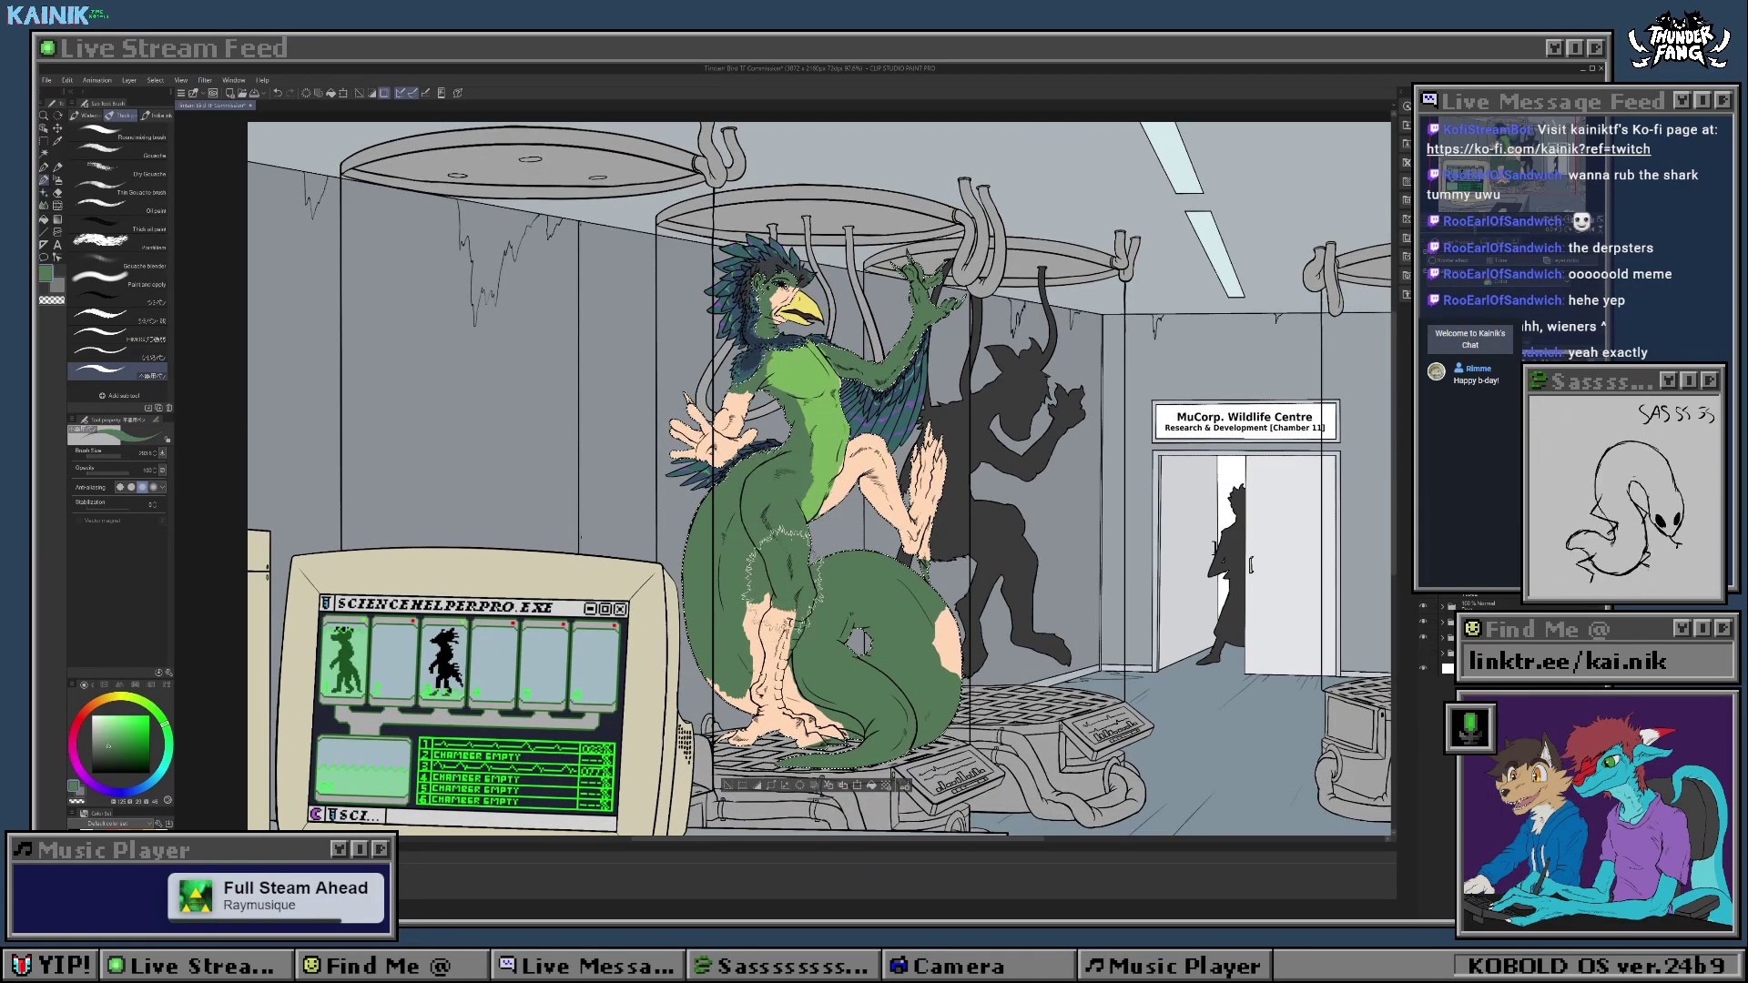
{"action": "left_click", "coordinate": [826, 448], "text": "alt"}
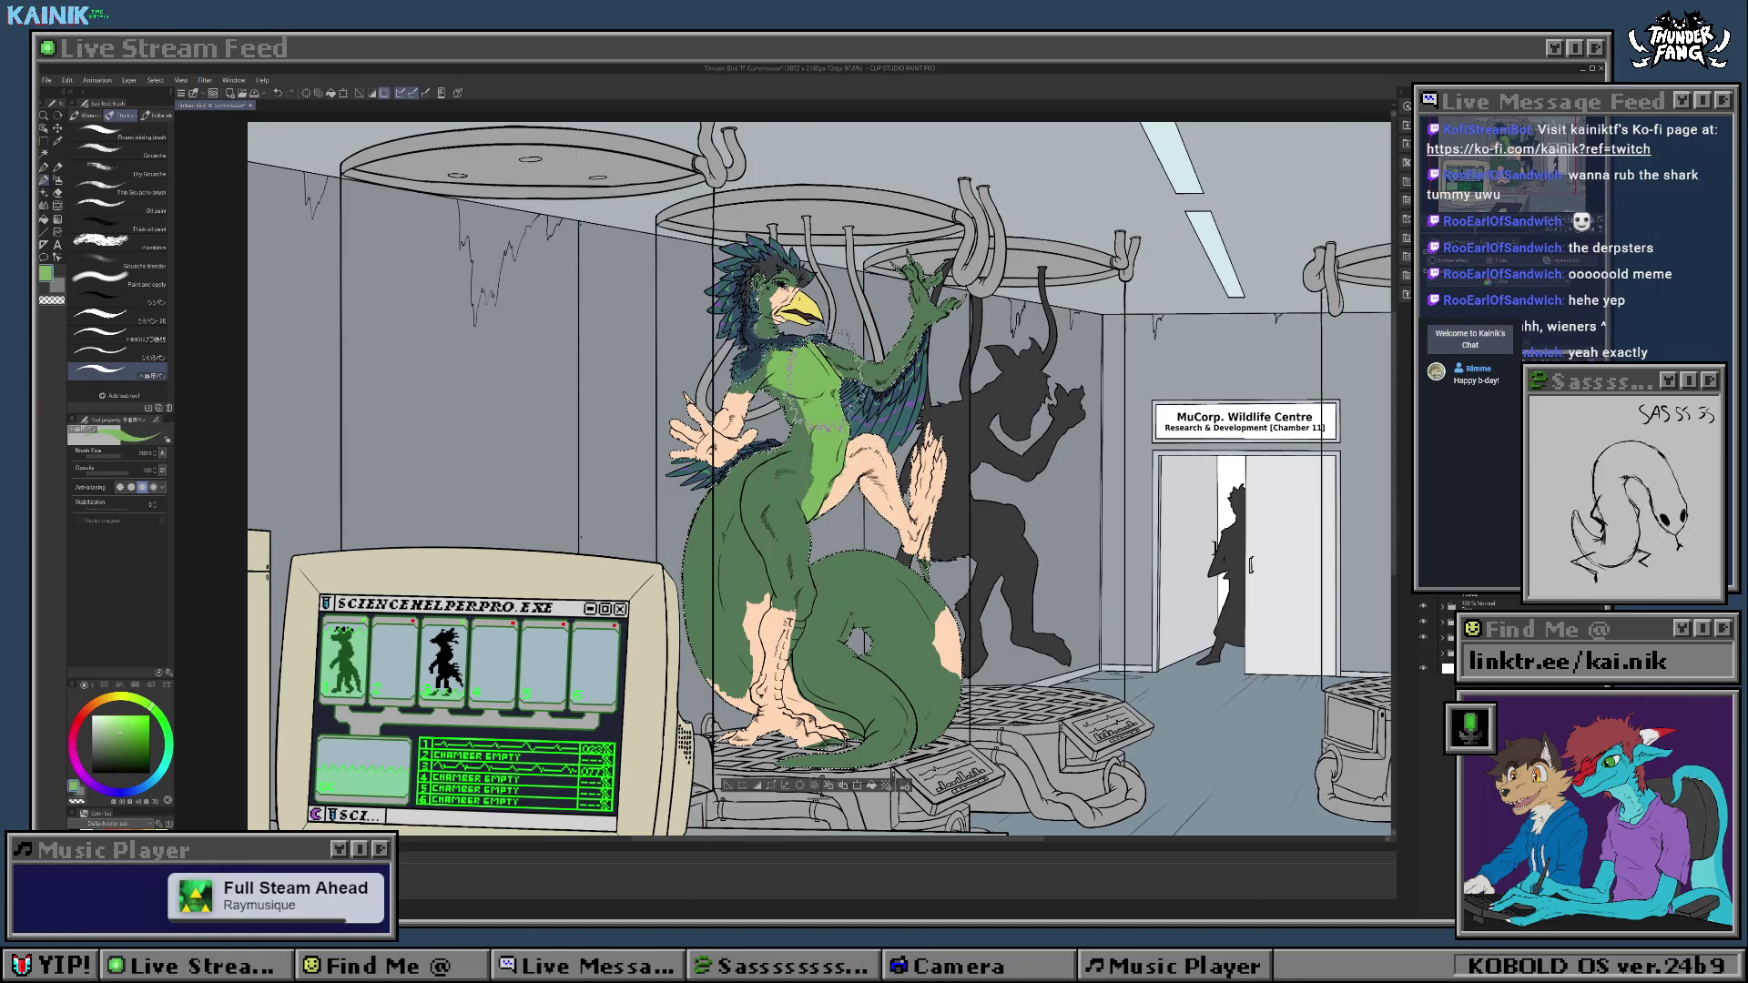
{"action": "left_click_drag", "start_coordinate": [826, 381], "coordinate": [831, 424]}
Step: Fill the standing leg's lower part and foot with the sampled dark green and tidy the painted edges
{"action": "left_click", "coordinate": [756, 425], "text": "alt"}
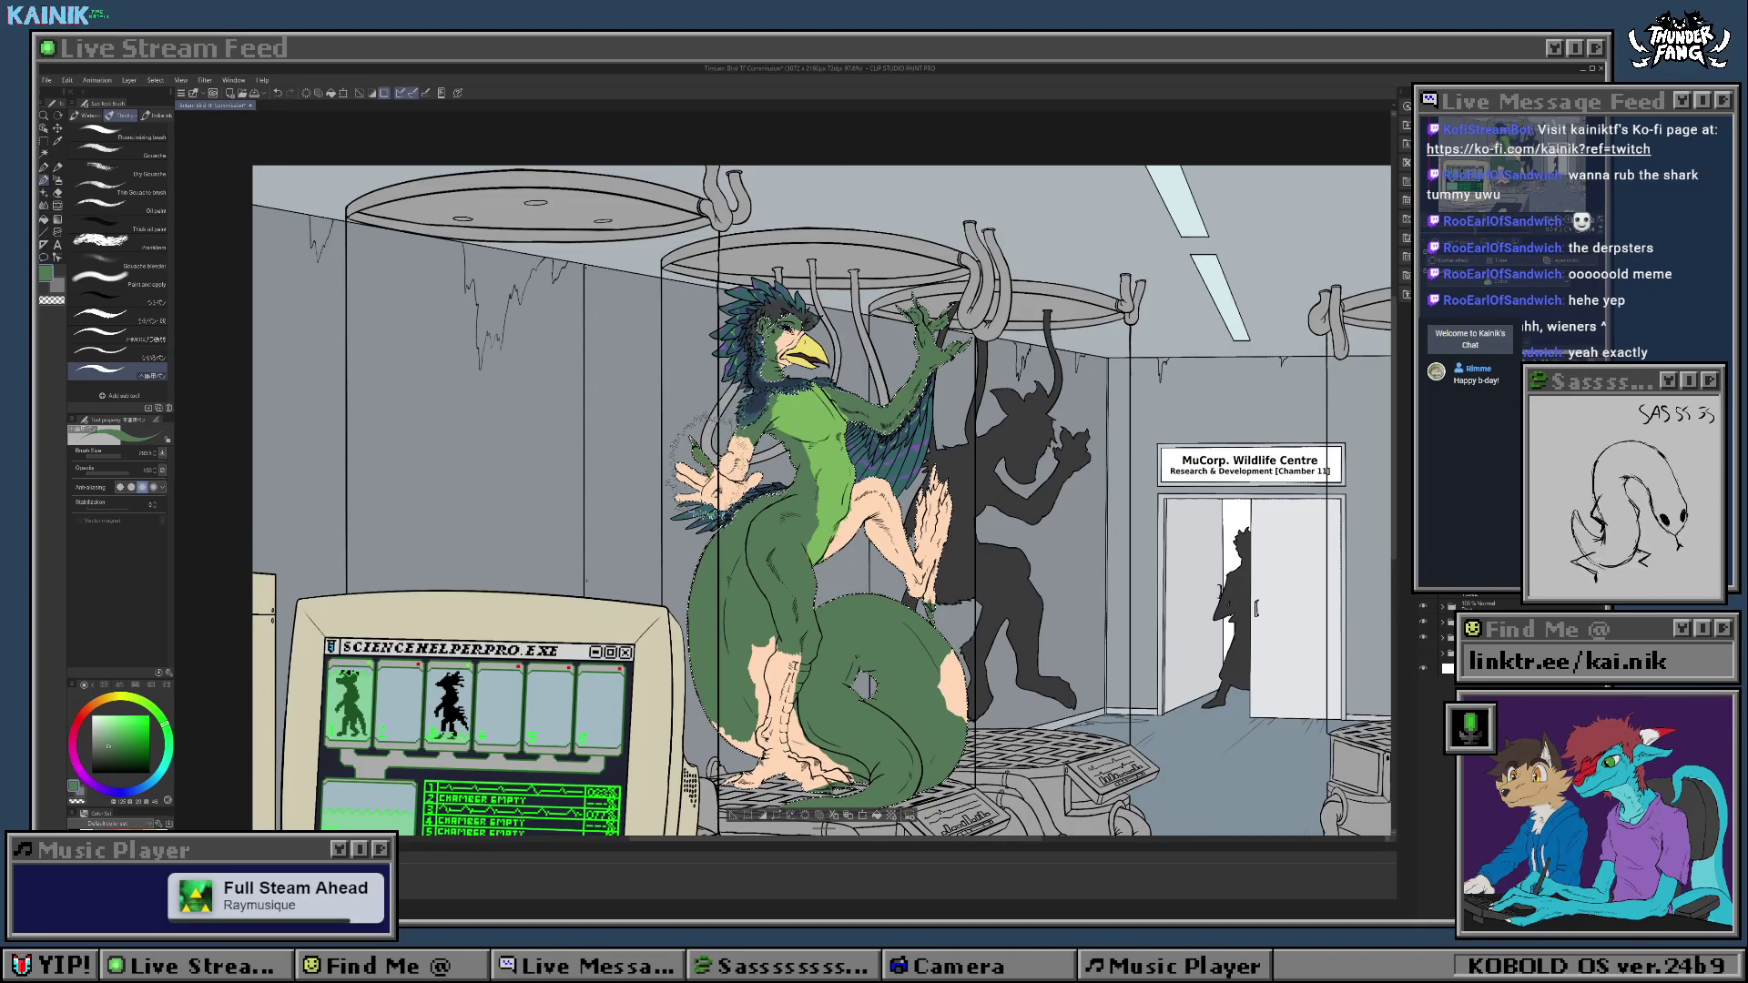
{"action": "left_click_drag", "start_coordinate": [756, 492], "coordinate": [736, 412]}
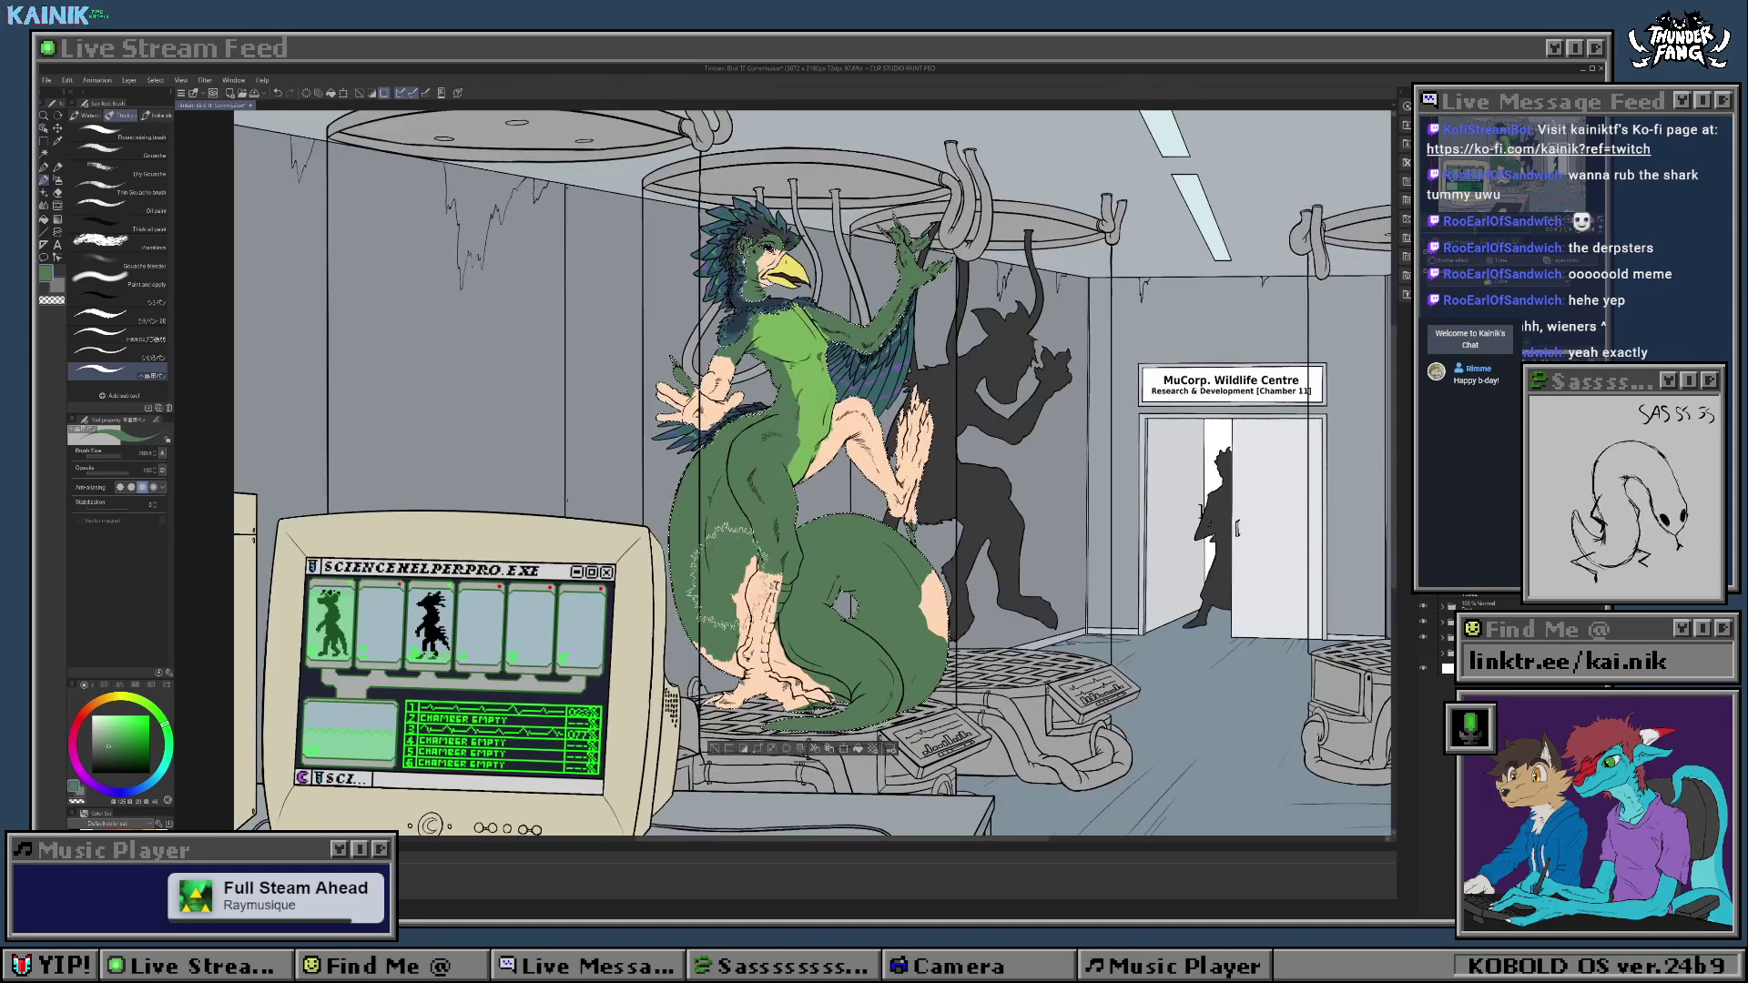
{"action": "mouse_move", "coordinate": [700, 624]}
{"action": "left_mouse_down"}
{"action": "mouse_move", "coordinate": [830, 677]}
{"action": "mouse_move", "coordinate": [753, 593]}
{"action": "mouse_move", "coordinate": [771, 590]}
{"action": "mouse_move", "coordinate": [753, 594]}
{"action": "mouse_move", "coordinate": [799, 707]}
{"action": "left_mouse_up"}
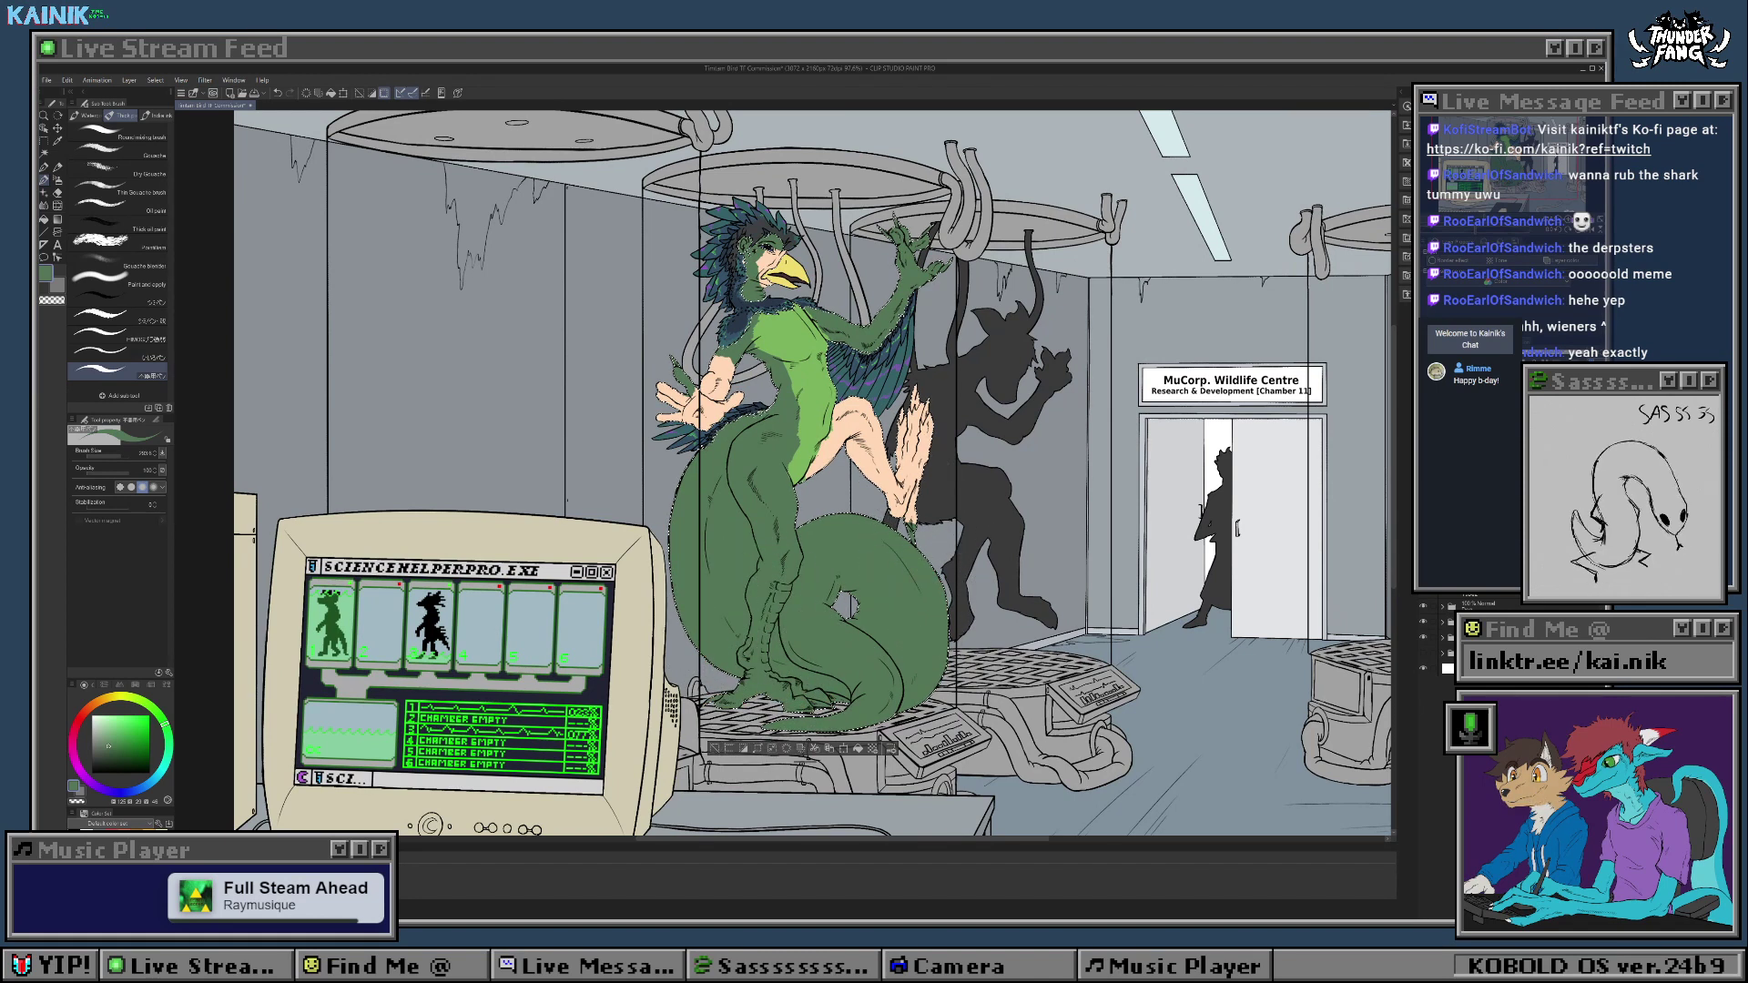
{"action": "left_click_drag", "start_coordinate": [910, 471], "coordinate": [899, 527]}
{"action": "key", "text": "e"}
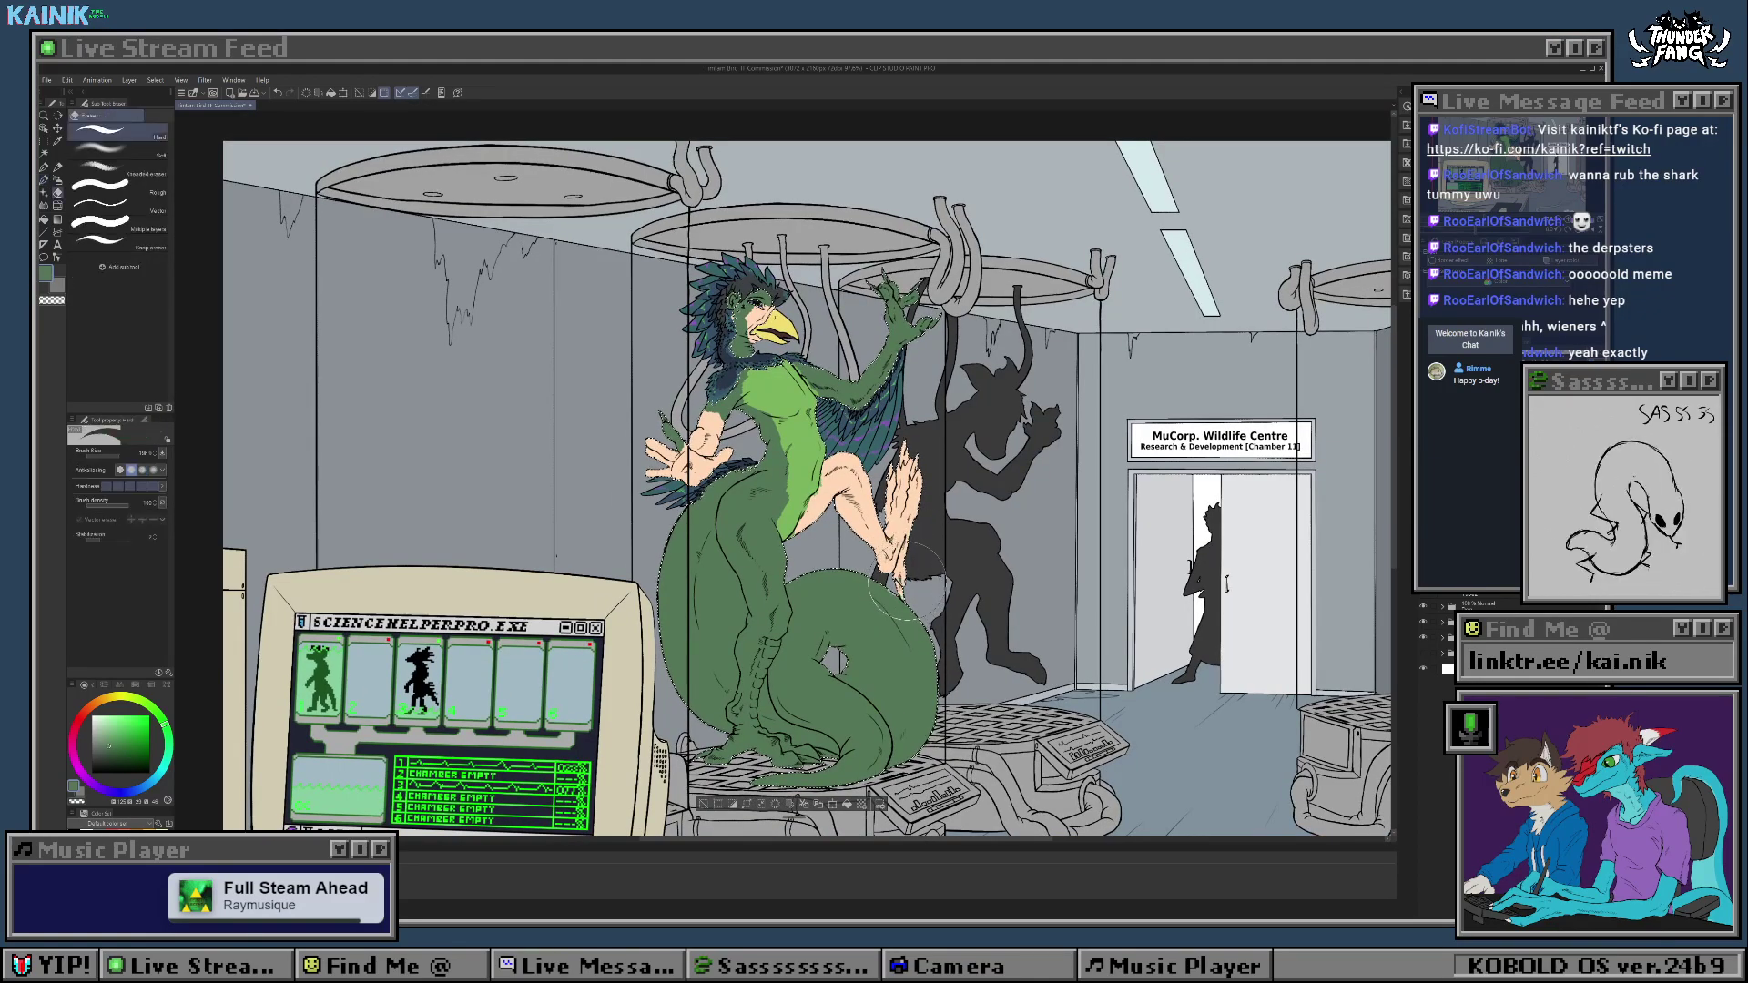
{"action": "key", "text": "b"}
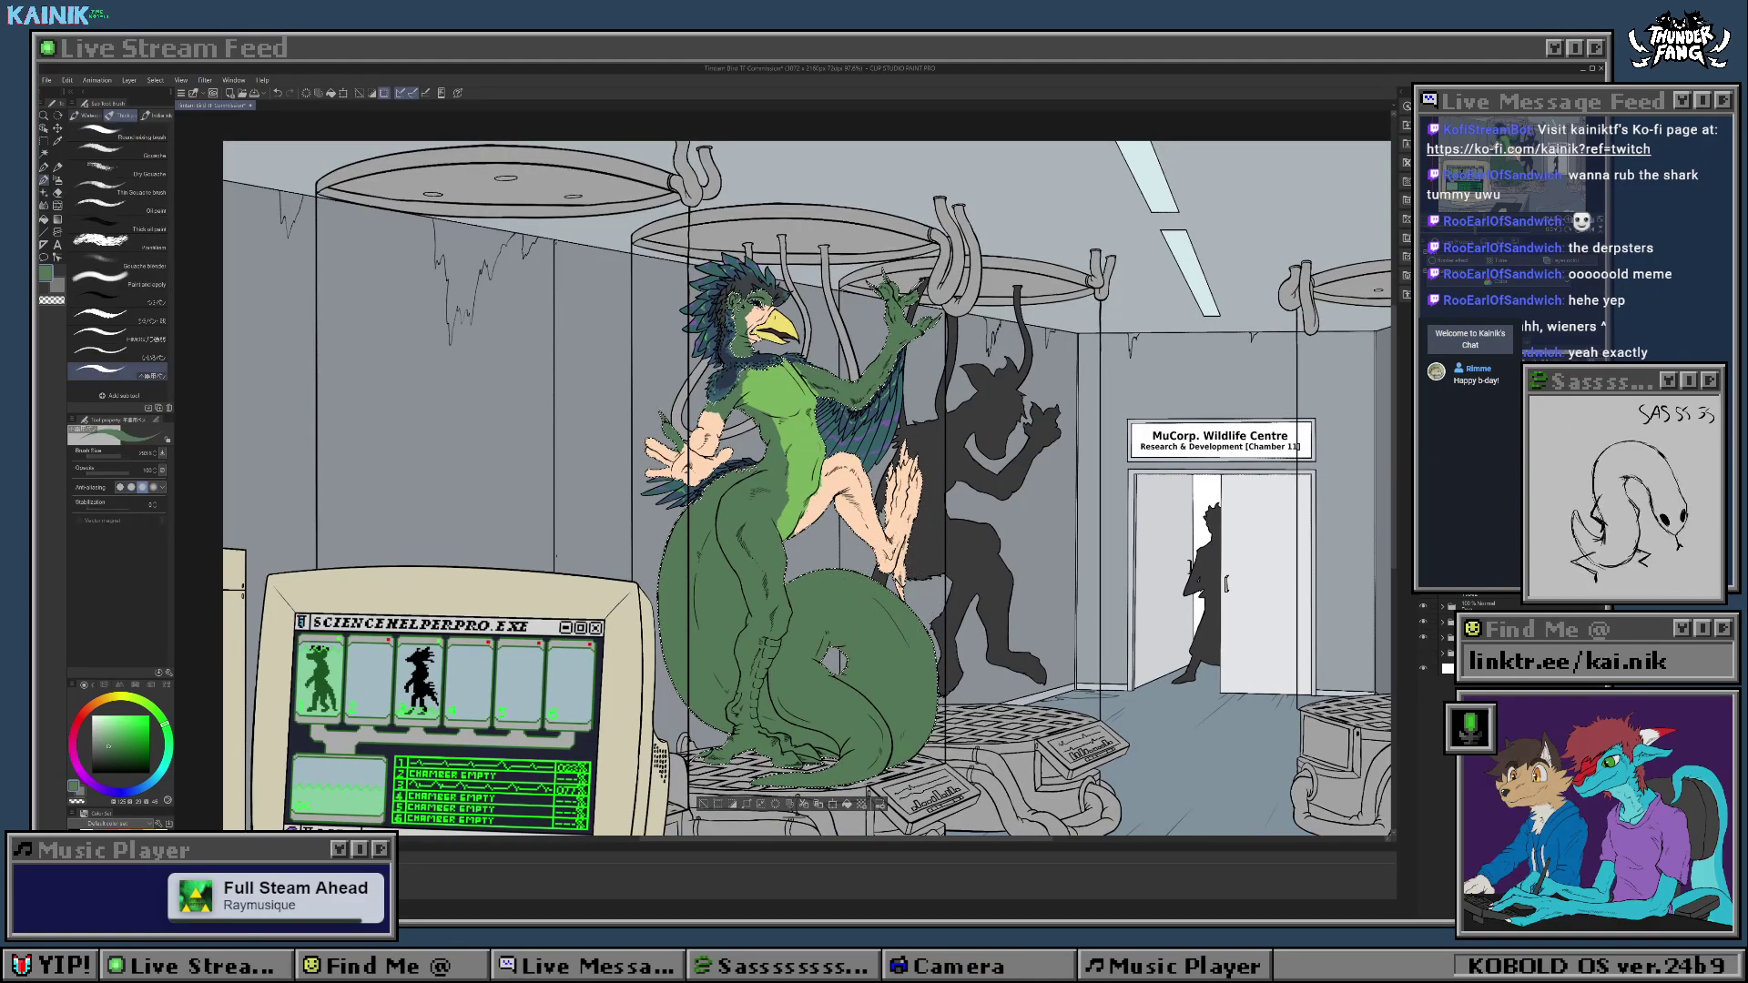
{"action": "left_click_drag", "start_coordinate": [1226, 584], "coordinate": [1250, 562]}
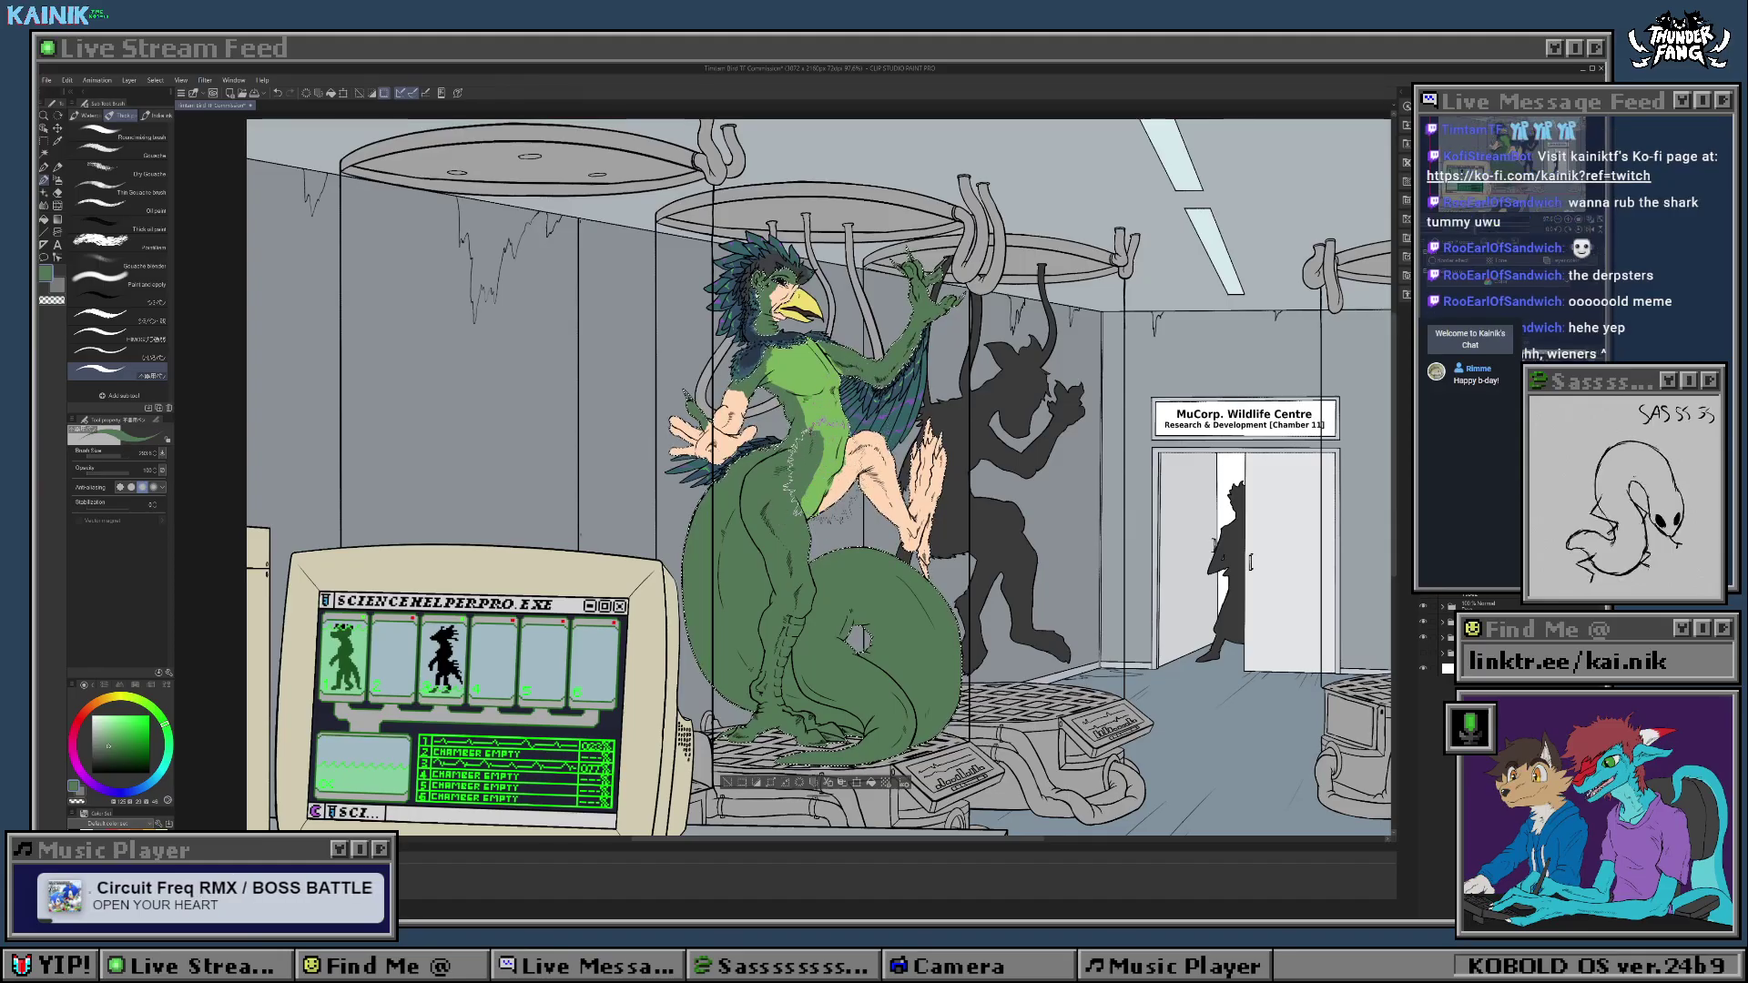
{"action": "left_click_drag", "start_coordinate": [819, 474], "coordinate": [808, 521]}
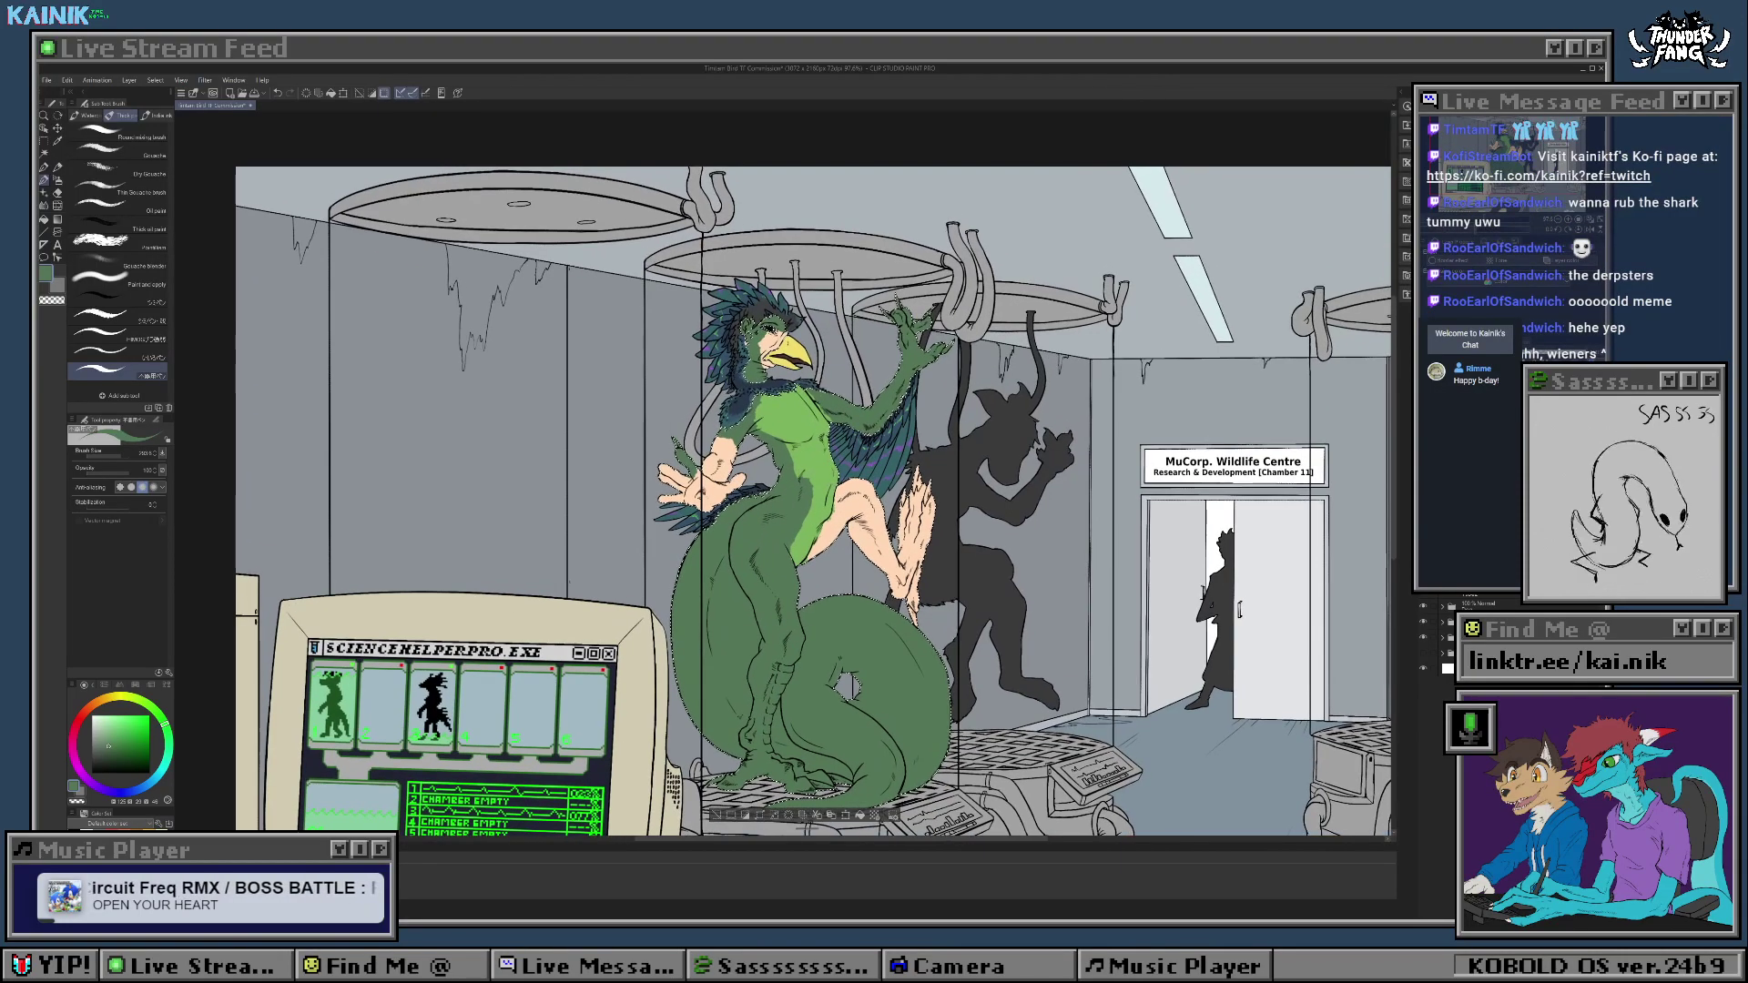
Step: Paint the sampled light green along the tail's underside behind the standing leg, and undo the trial strokes across the tail coil
{"action": "left_click", "coordinate": [824, 510], "text": "alt"}
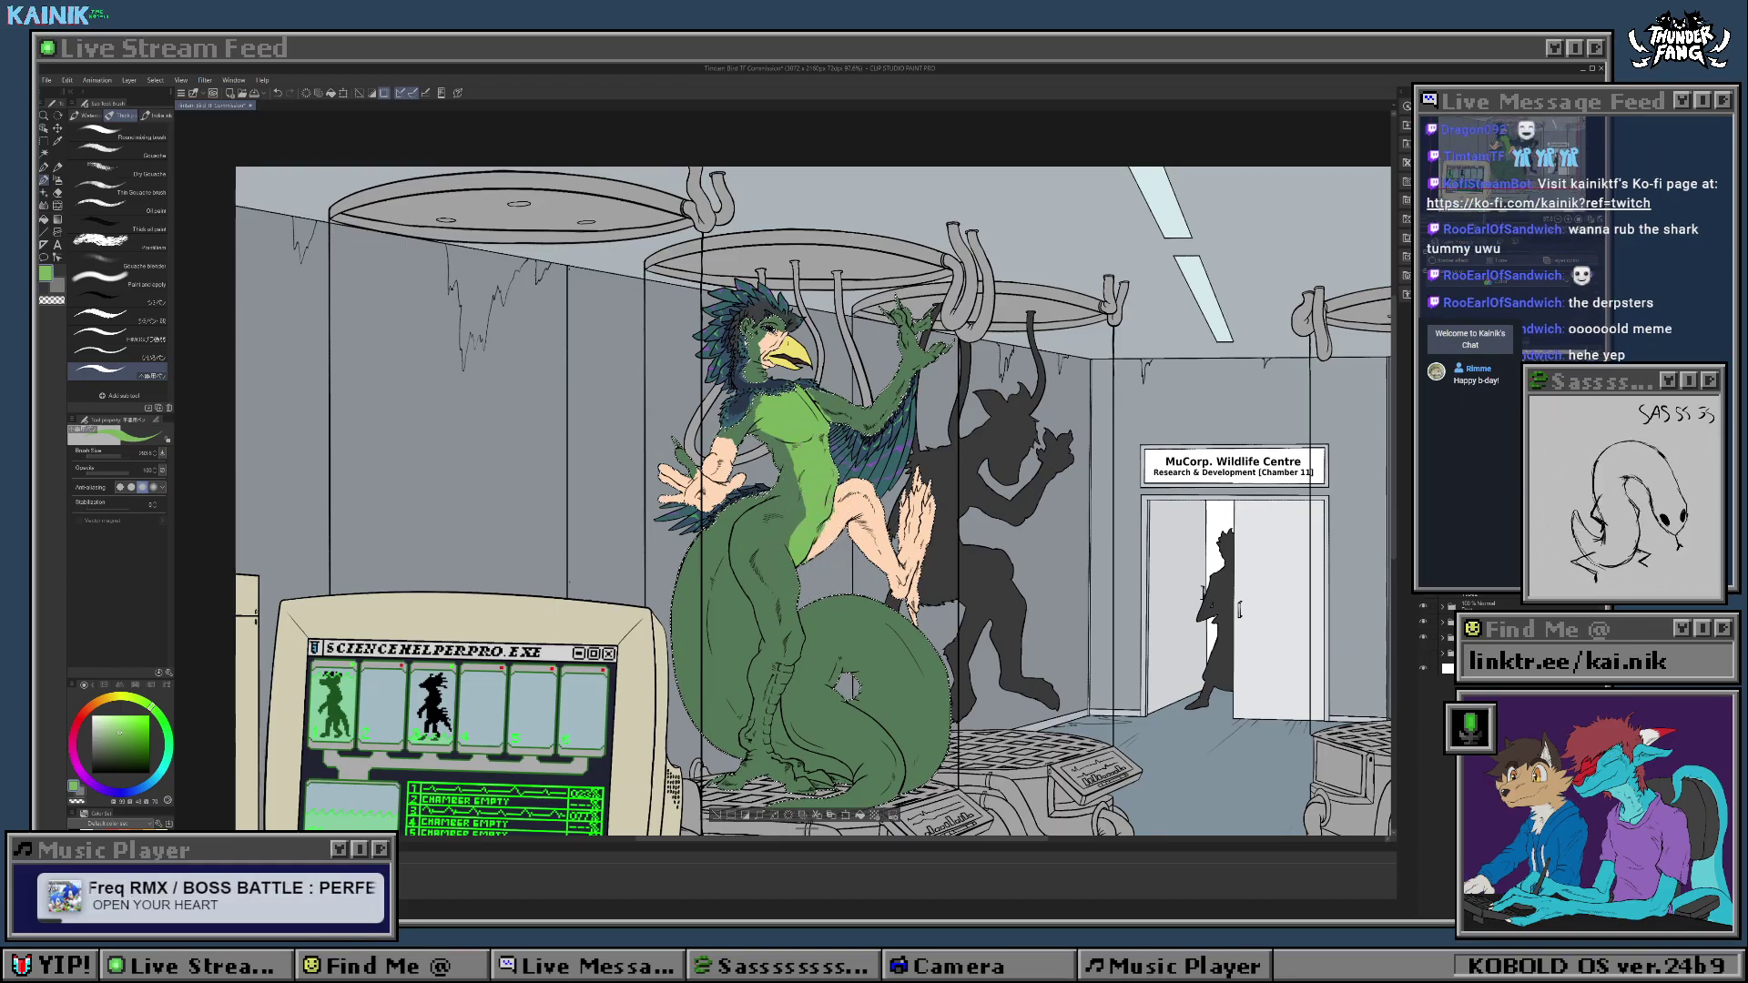
{"action": "left_click_drag", "start_coordinate": [809, 548], "coordinate": [822, 478]}
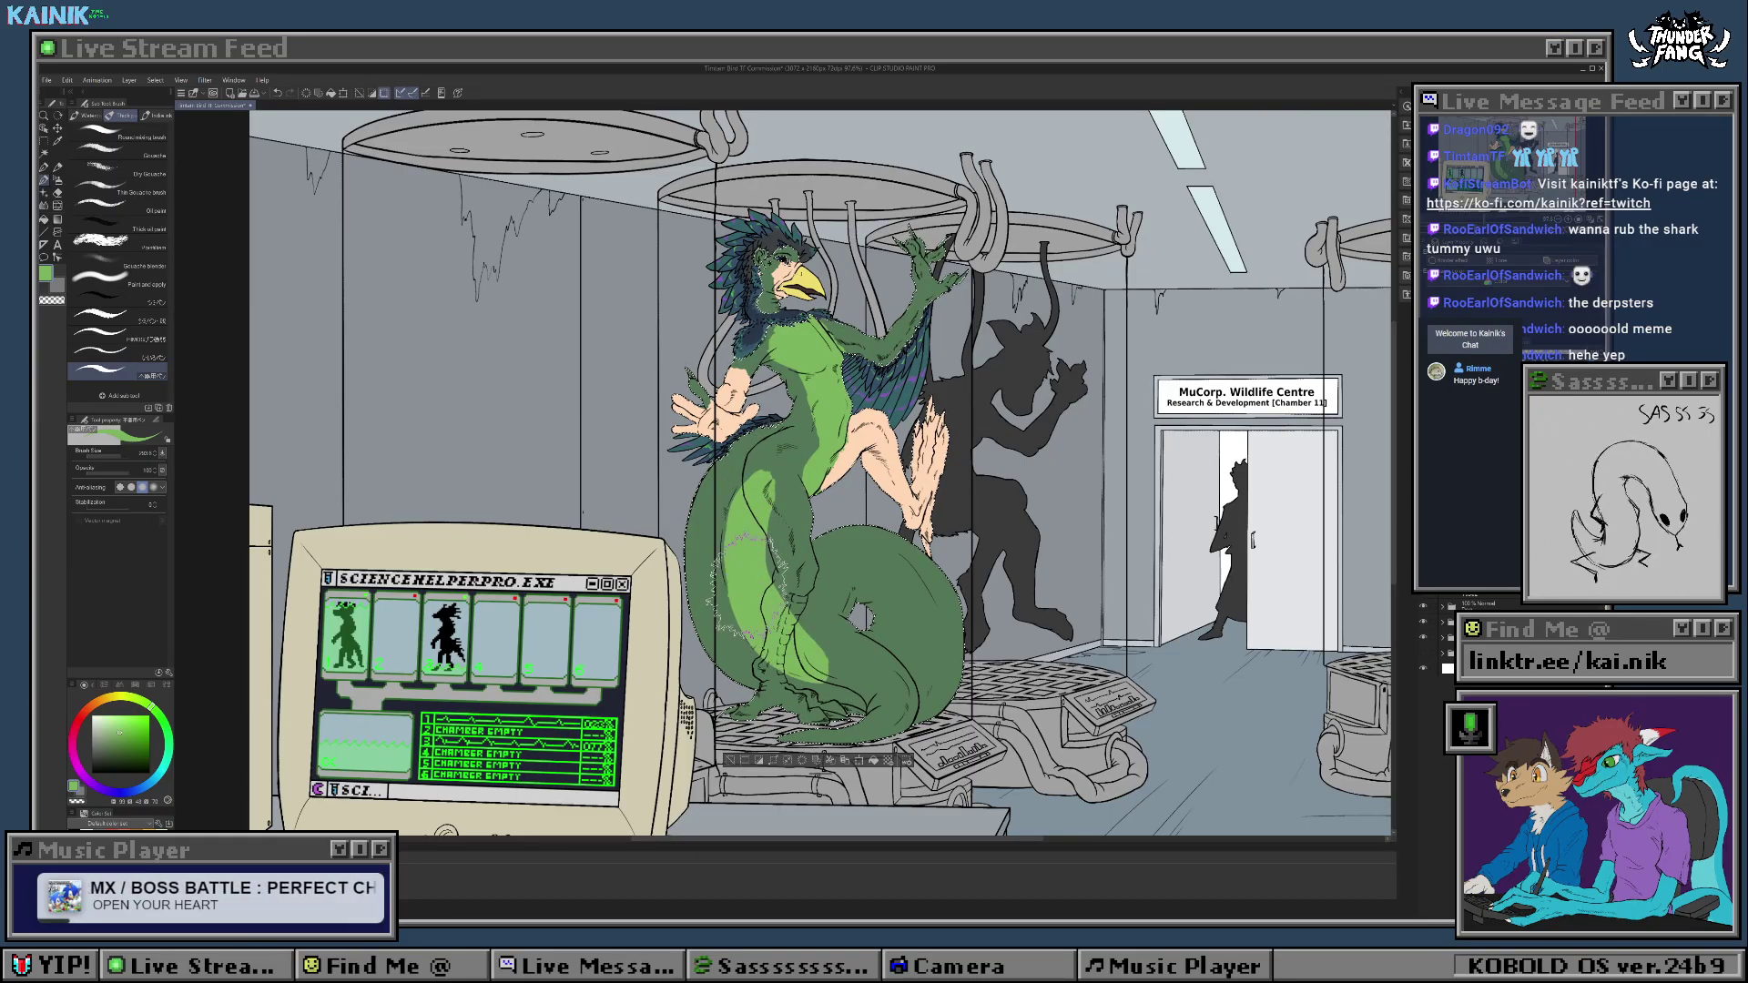
{"action": "key", "text": "ctrl+z"}
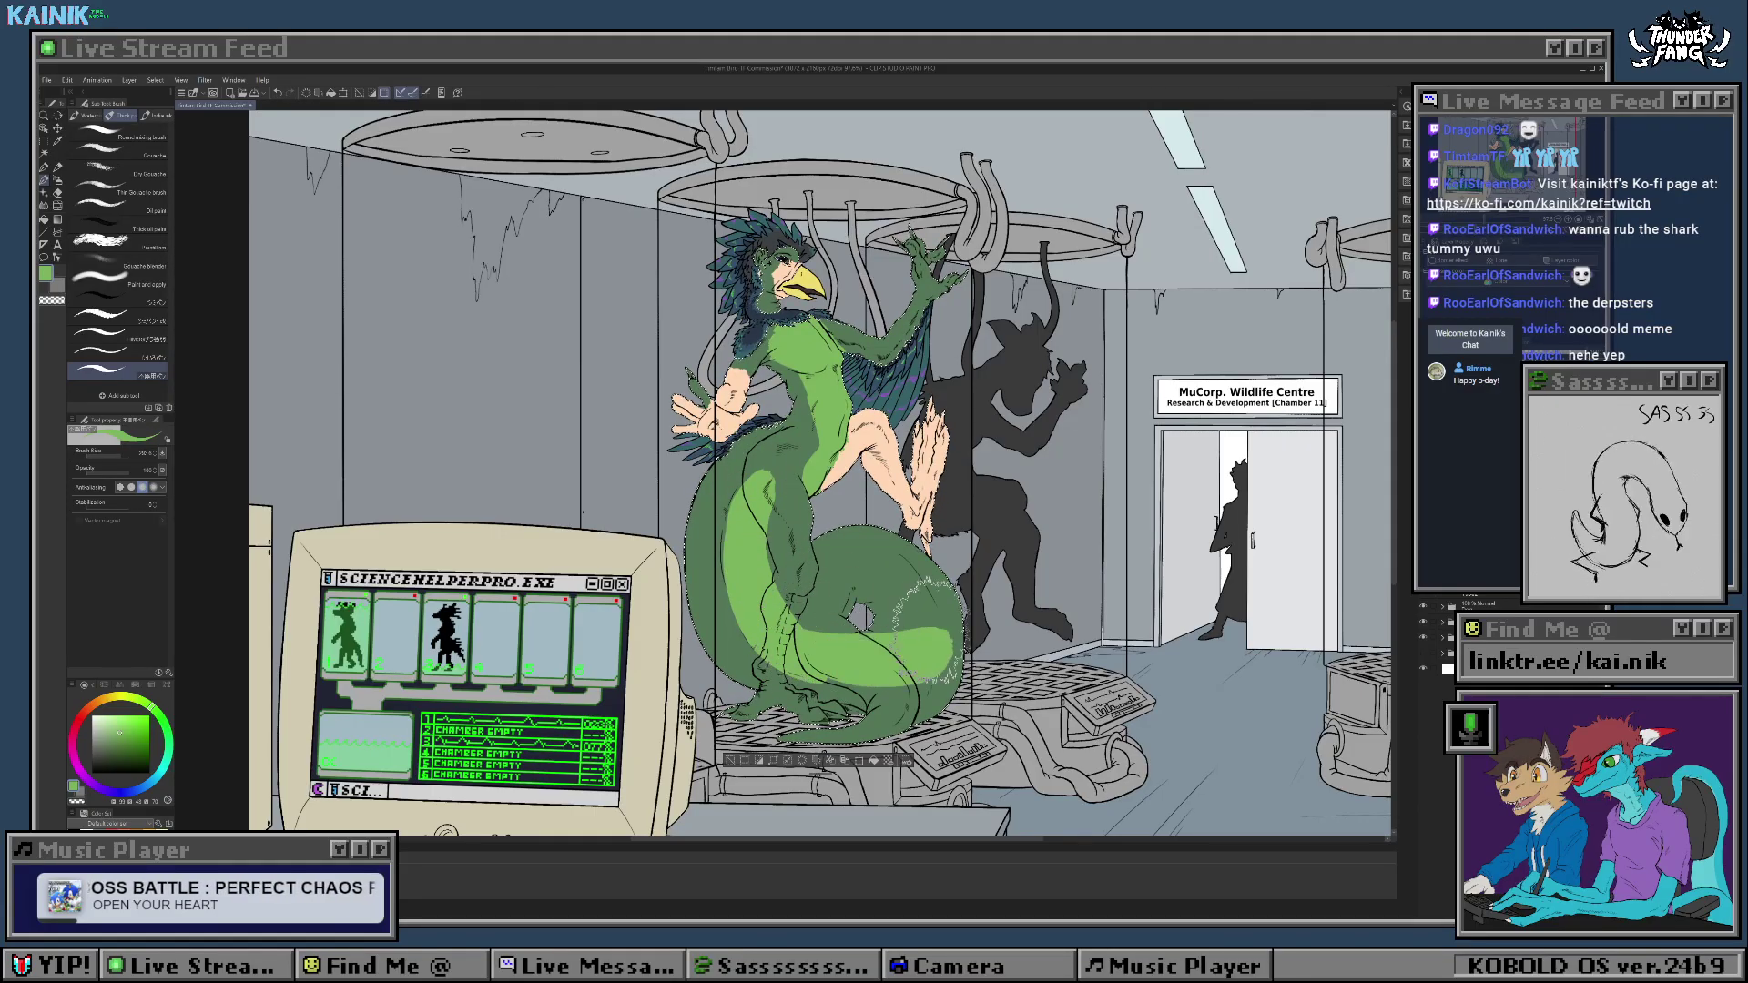
{"action": "key", "text": "ctrl+z"}
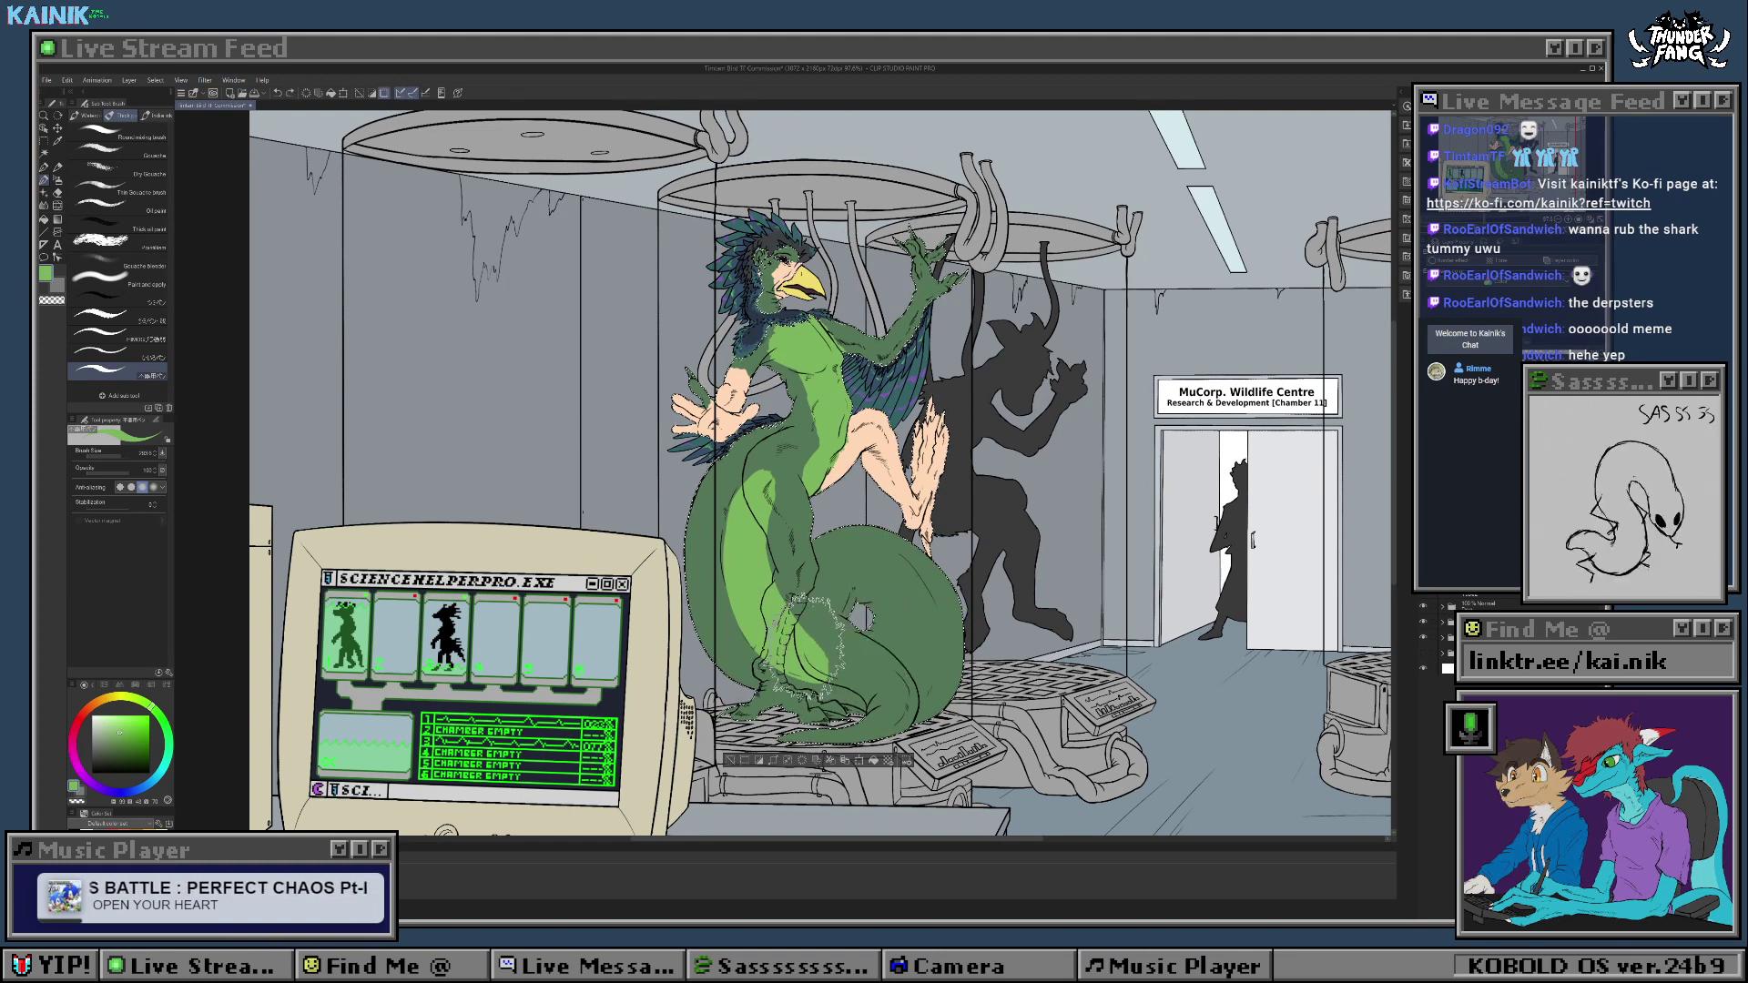
{"action": "key", "text": "ctrl+y"}
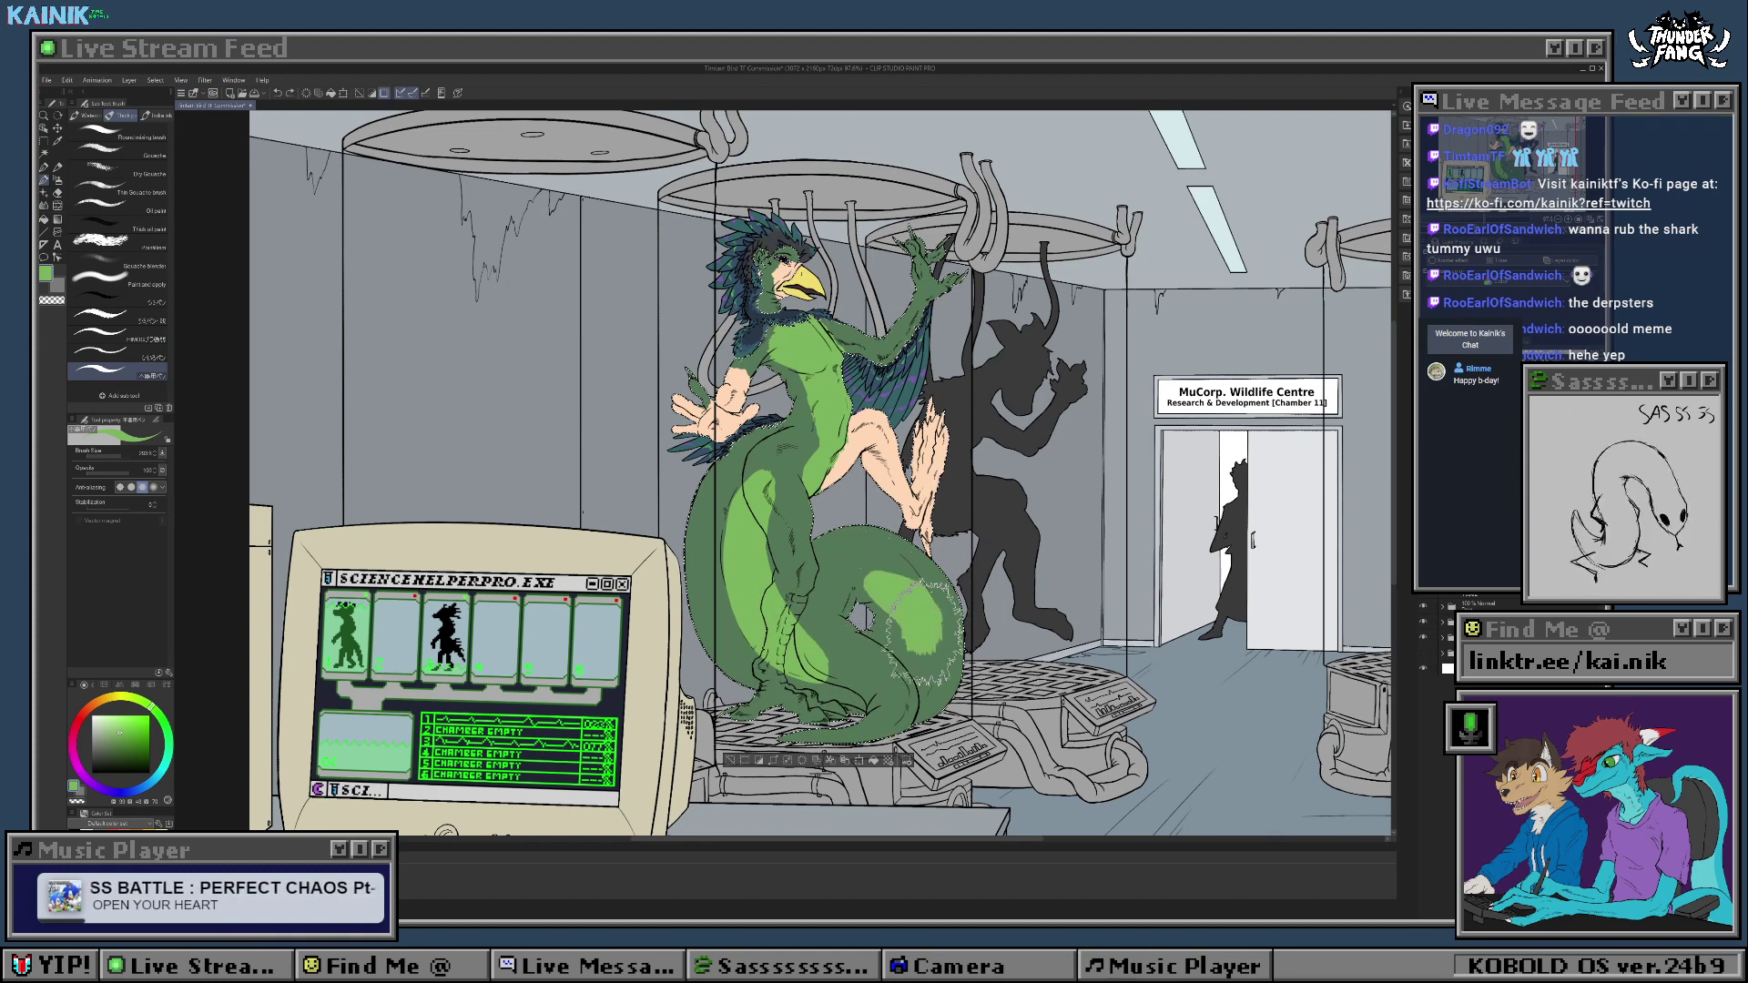
{"action": "key", "text": "ctrl+z"}
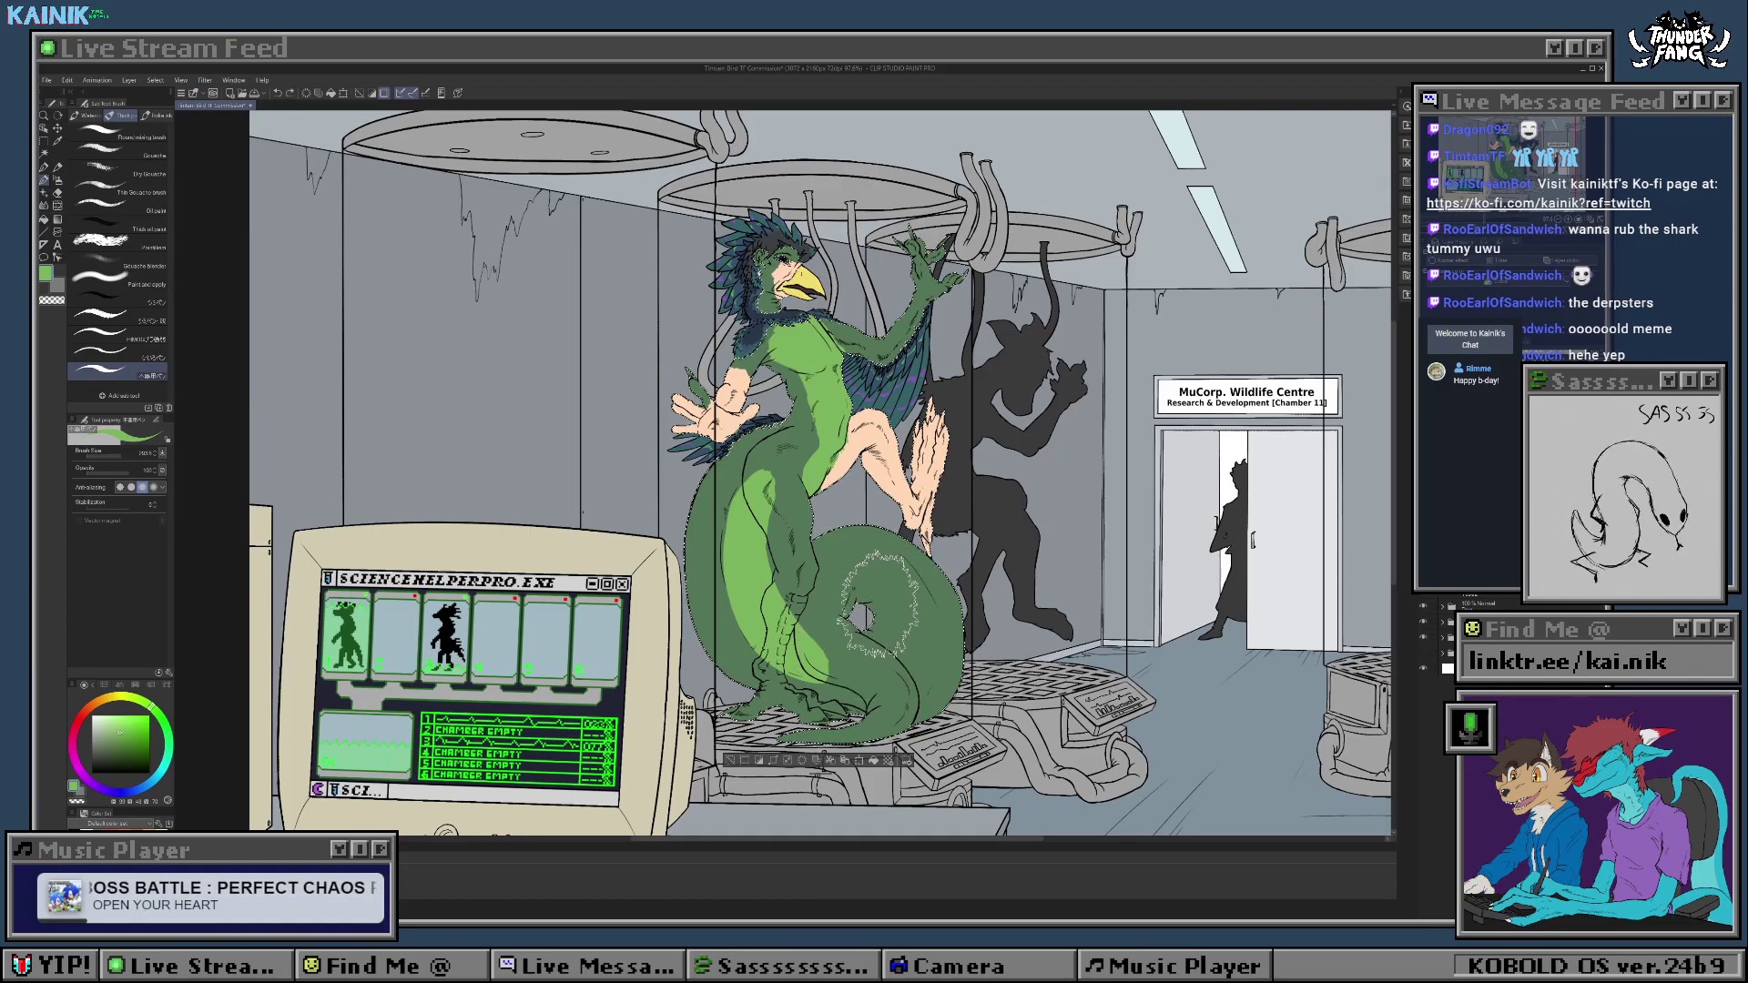
Step: Reduce the brush size and refine the edge between the dark green thigh and the tail's light green underside
{"action": "scroll", "coordinate": [863, 618], "scroll_direction": "up", "scroll_amount": 2}
{"action": "key", "text": "["}
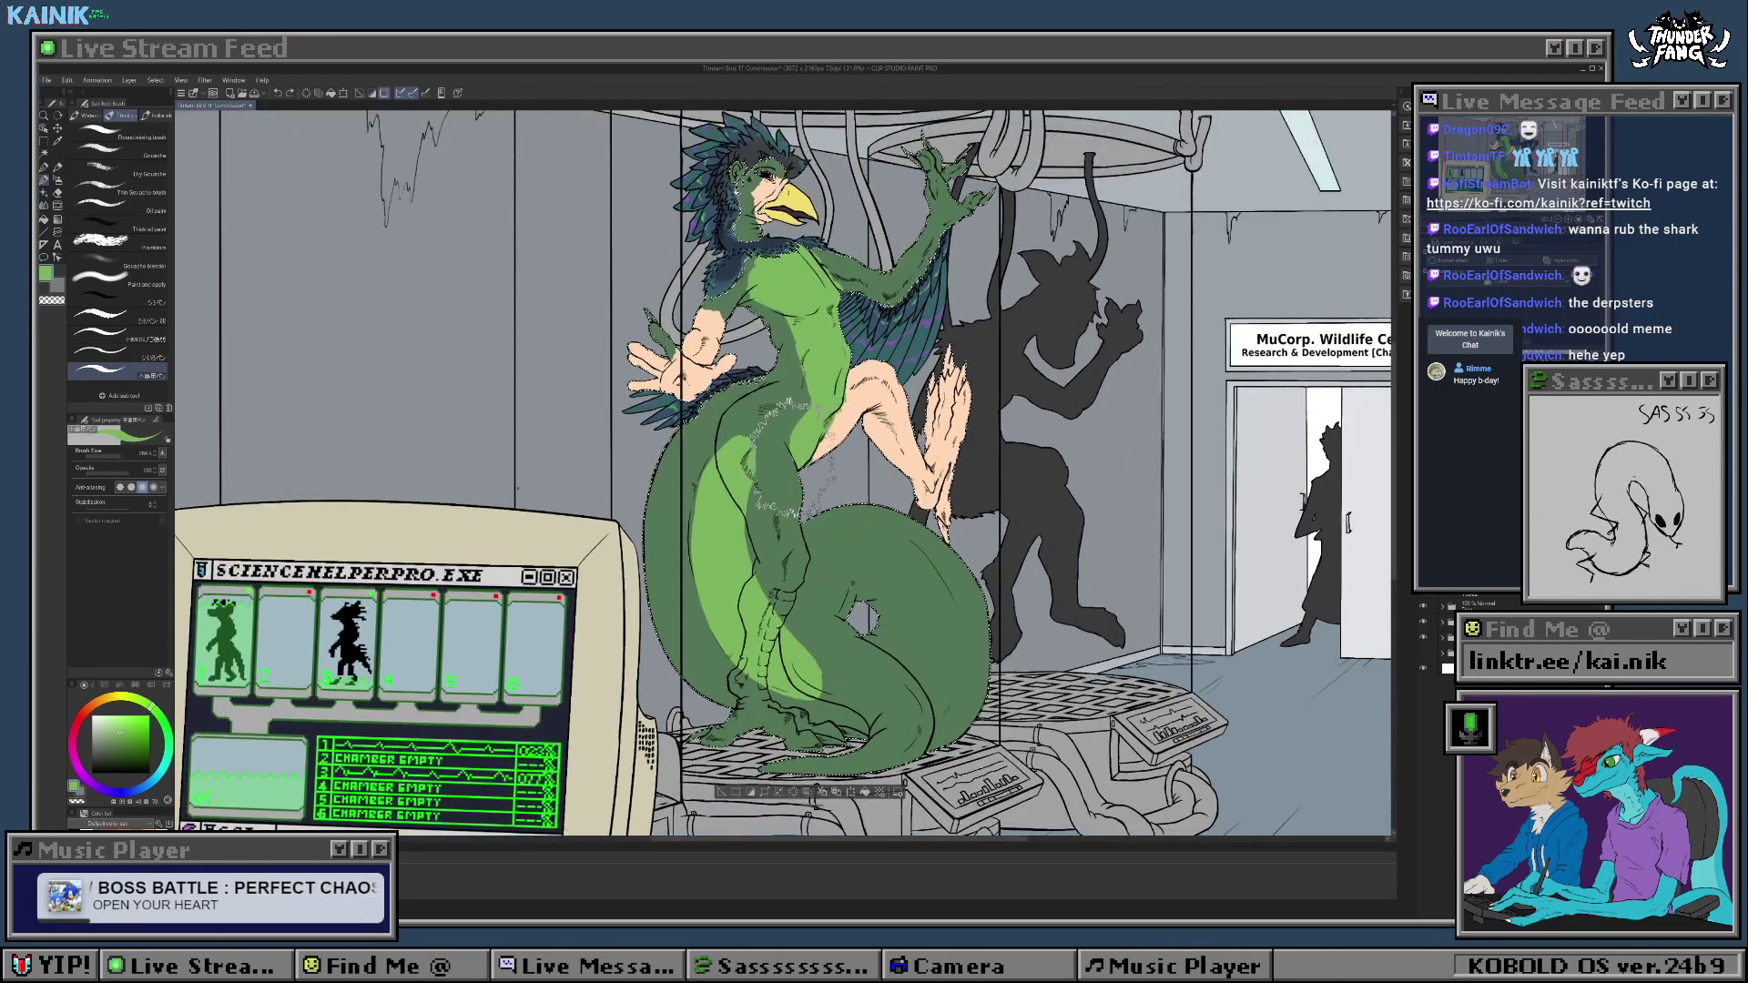
{"action": "key", "text": "["}
{"action": "key", "text": "["}
{"action": "key", "text": "["}
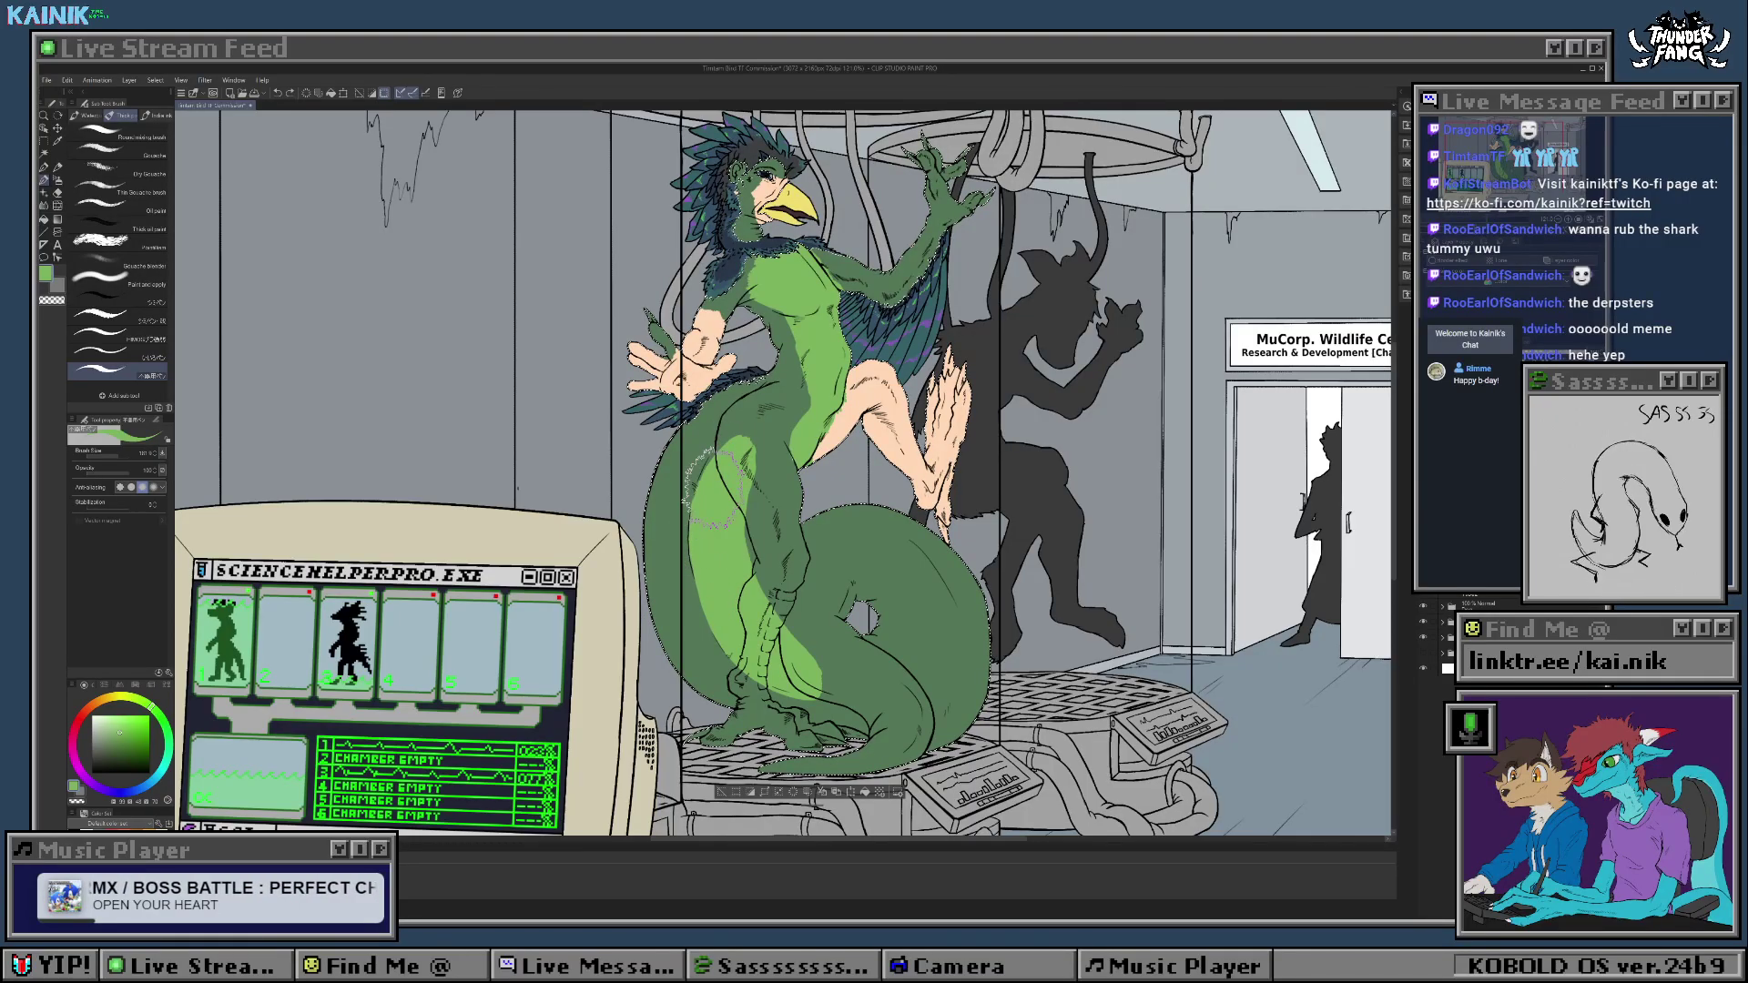
{"action": "left_click", "coordinate": [758, 415], "text": "alt"}
{"action": "mouse_move", "coordinate": [755, 411]}
{"action": "left_mouse_down"}
{"action": "mouse_move", "coordinate": [734, 457]}
{"action": "mouse_move", "coordinate": [755, 491]}
{"action": "mouse_move", "coordinate": [768, 467]}
{"action": "left_mouse_up"}
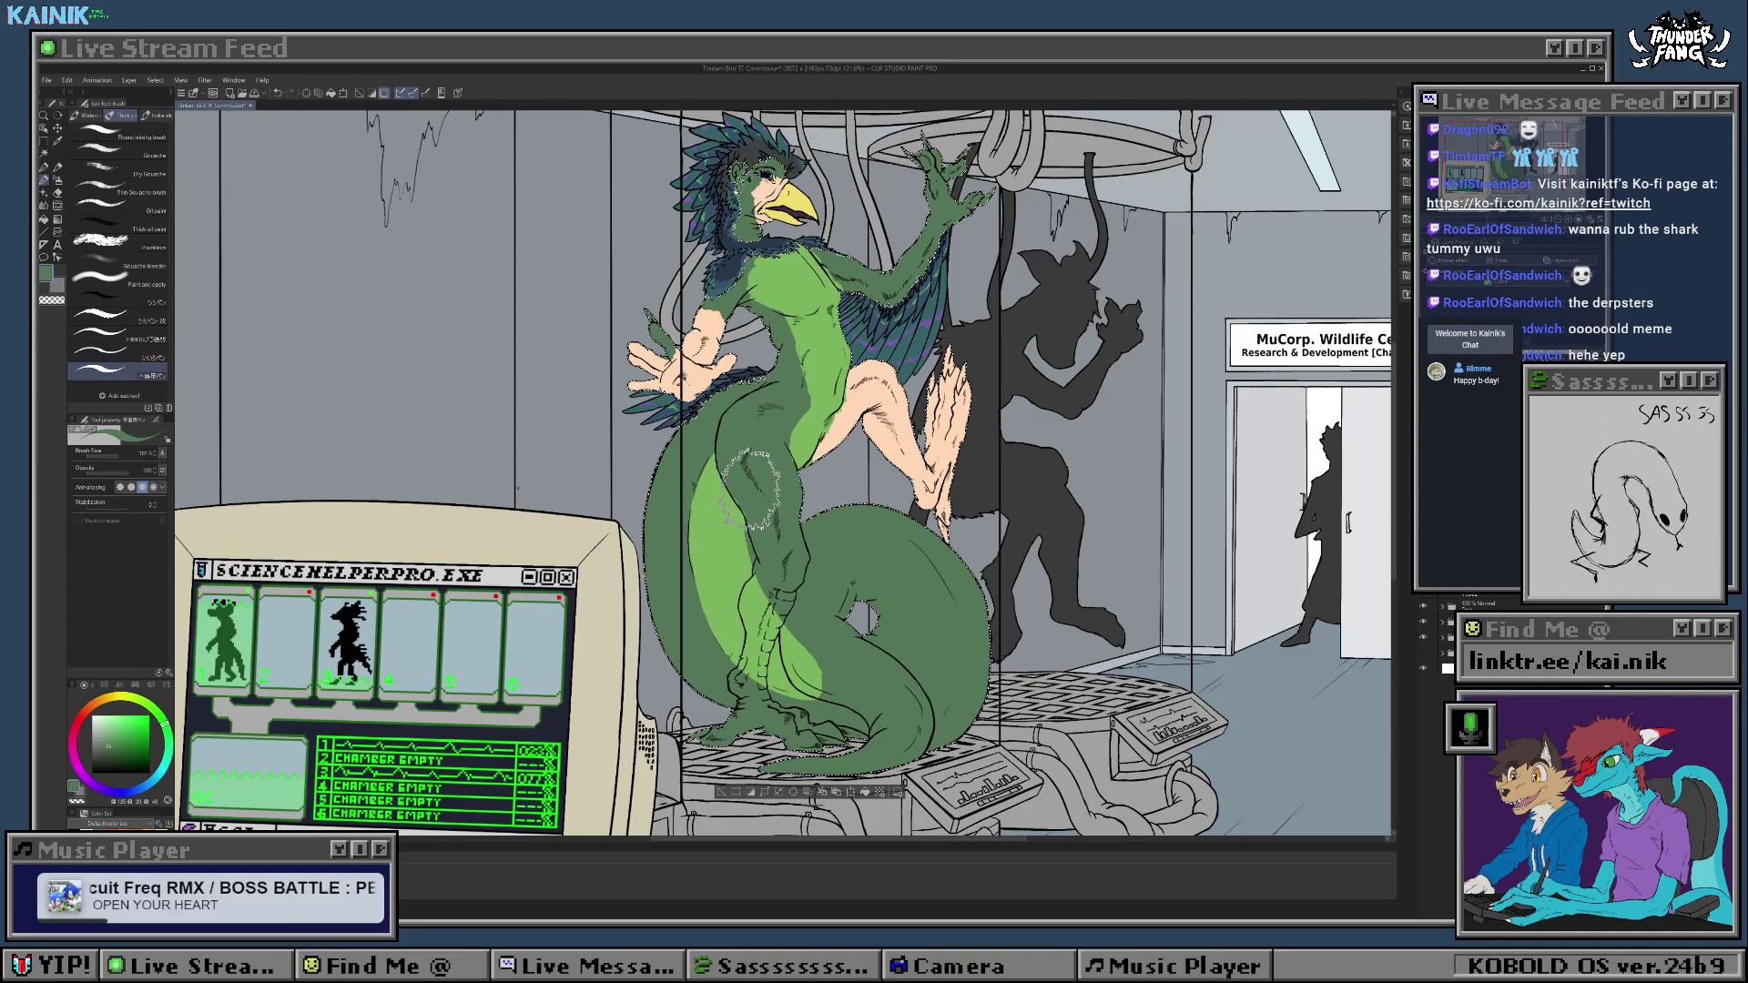
{"action": "left_click", "coordinate": [728, 531], "text": "alt"}
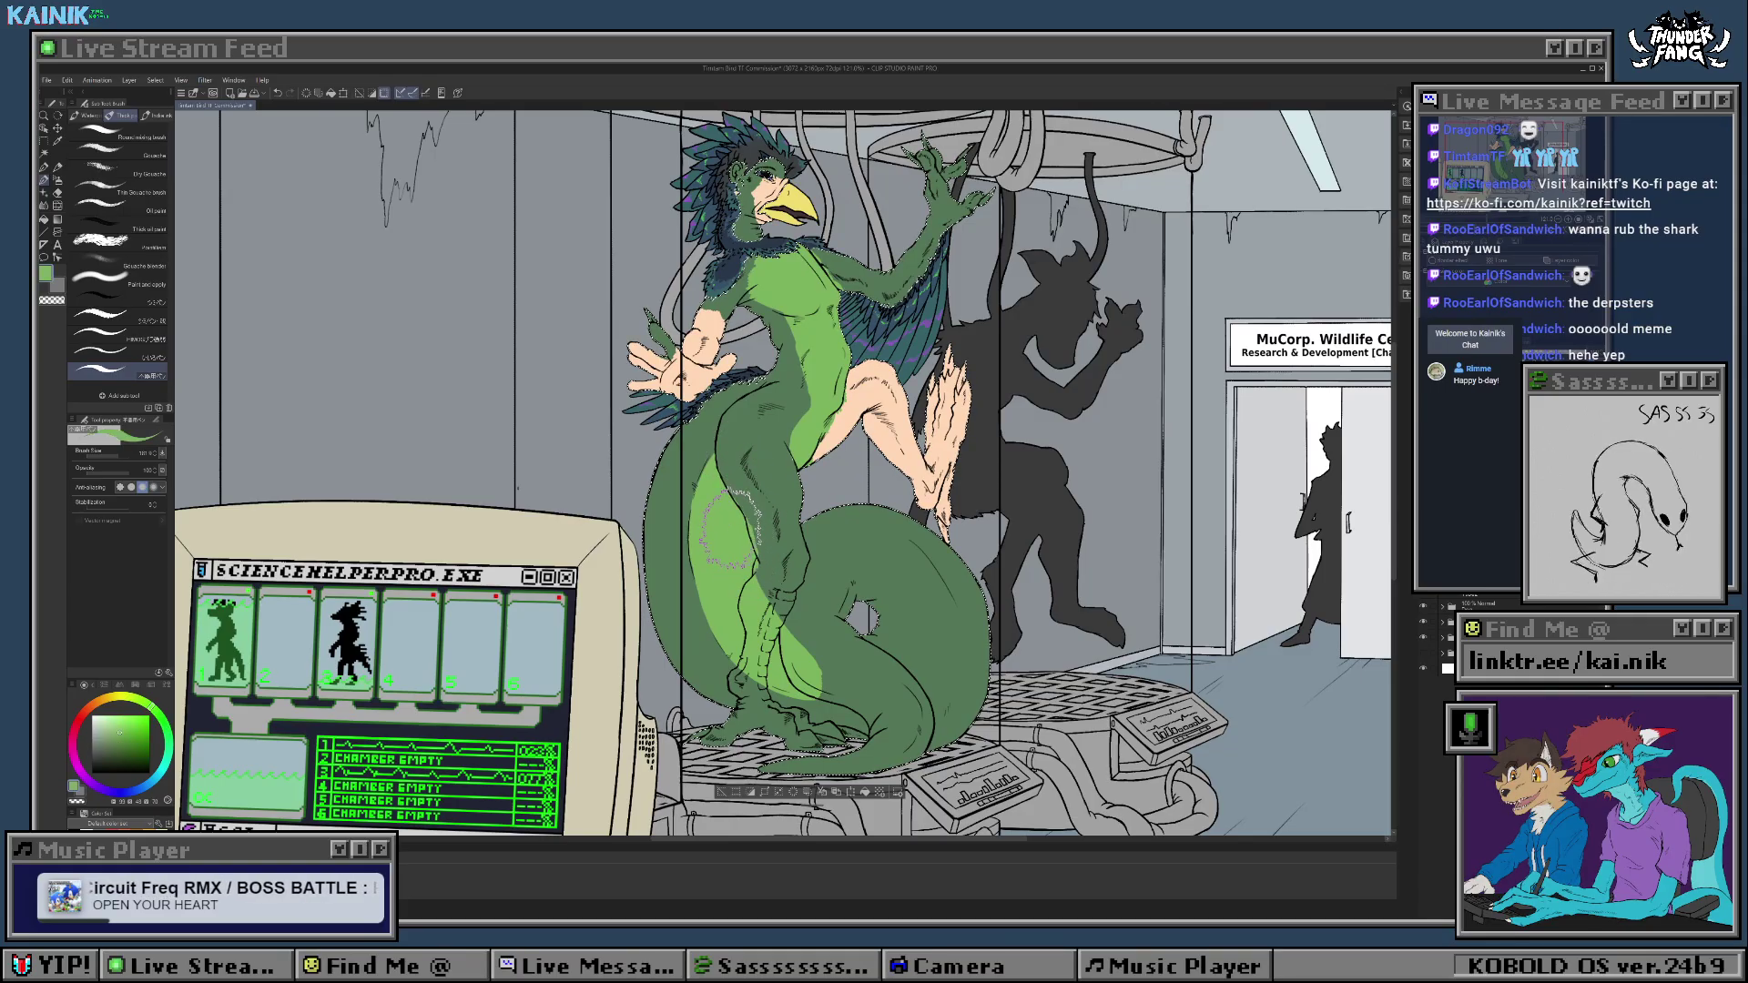
{"action": "left_click_drag", "start_coordinate": [779, 460], "coordinate": [770, 546]}
{"action": "left_click", "coordinate": [770, 546], "text": "alt"}
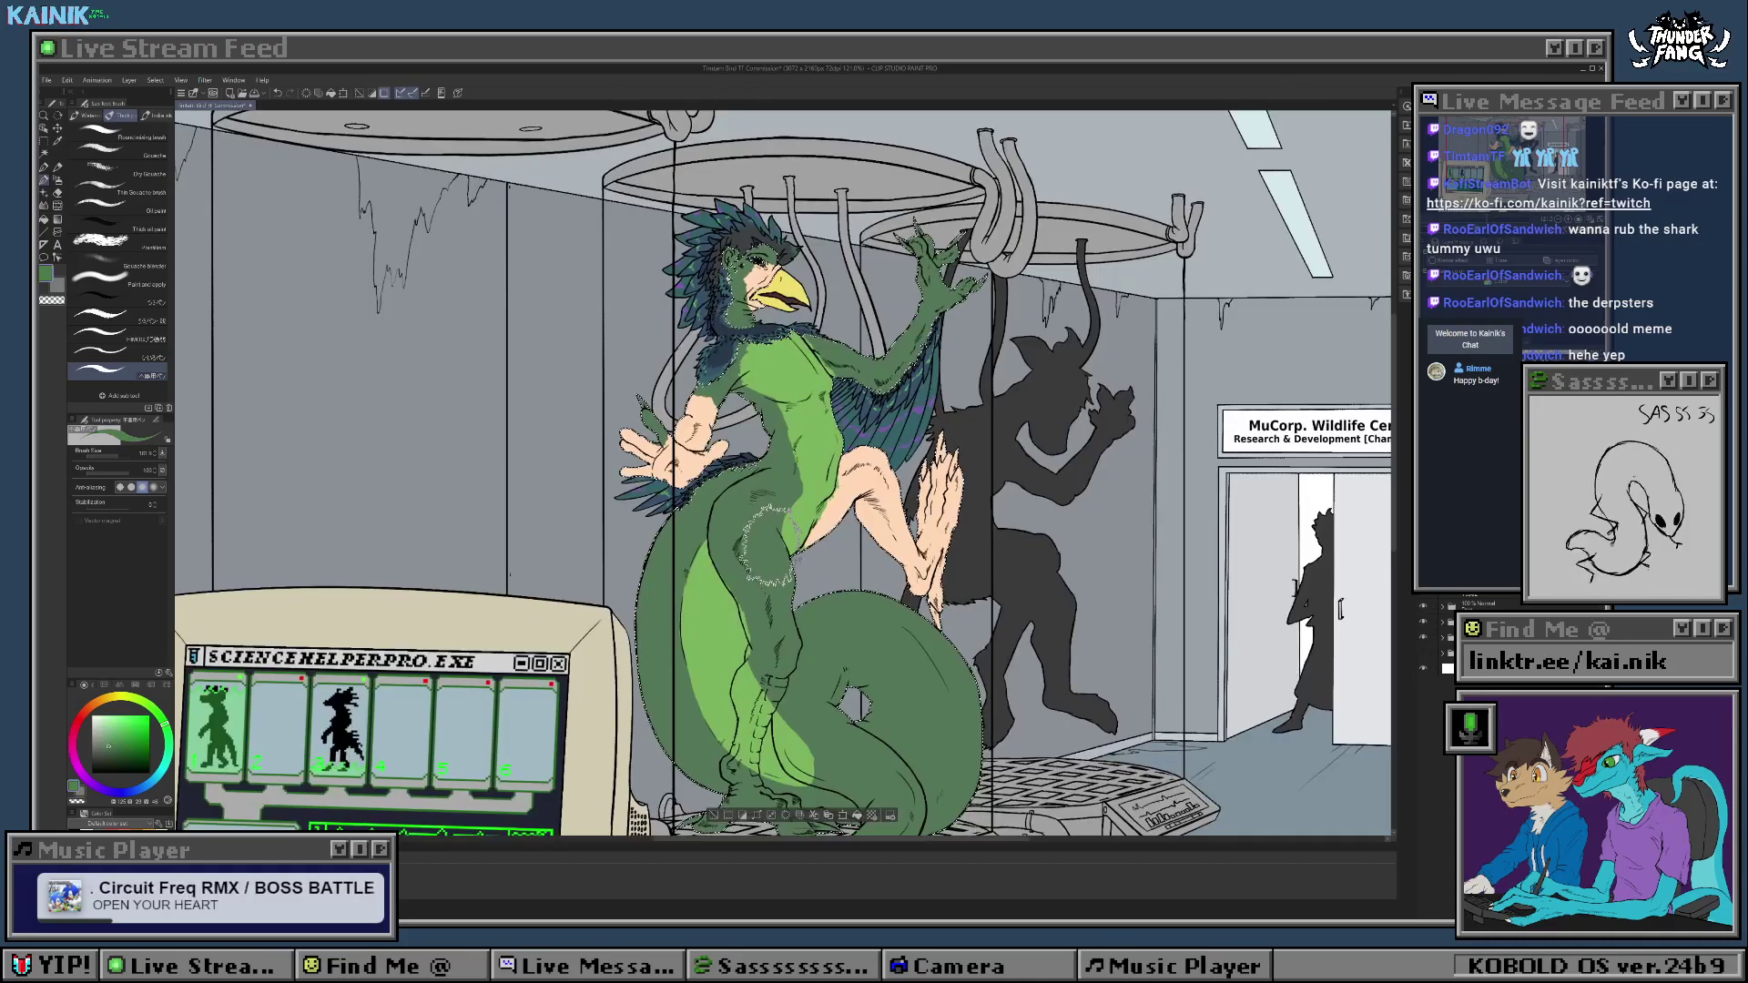
Step: Touch up the lower belly in light green and the thigh edge in dark green, and start the light green inside the tail coil
{"action": "left_click", "coordinate": [820, 496], "text": "alt"}
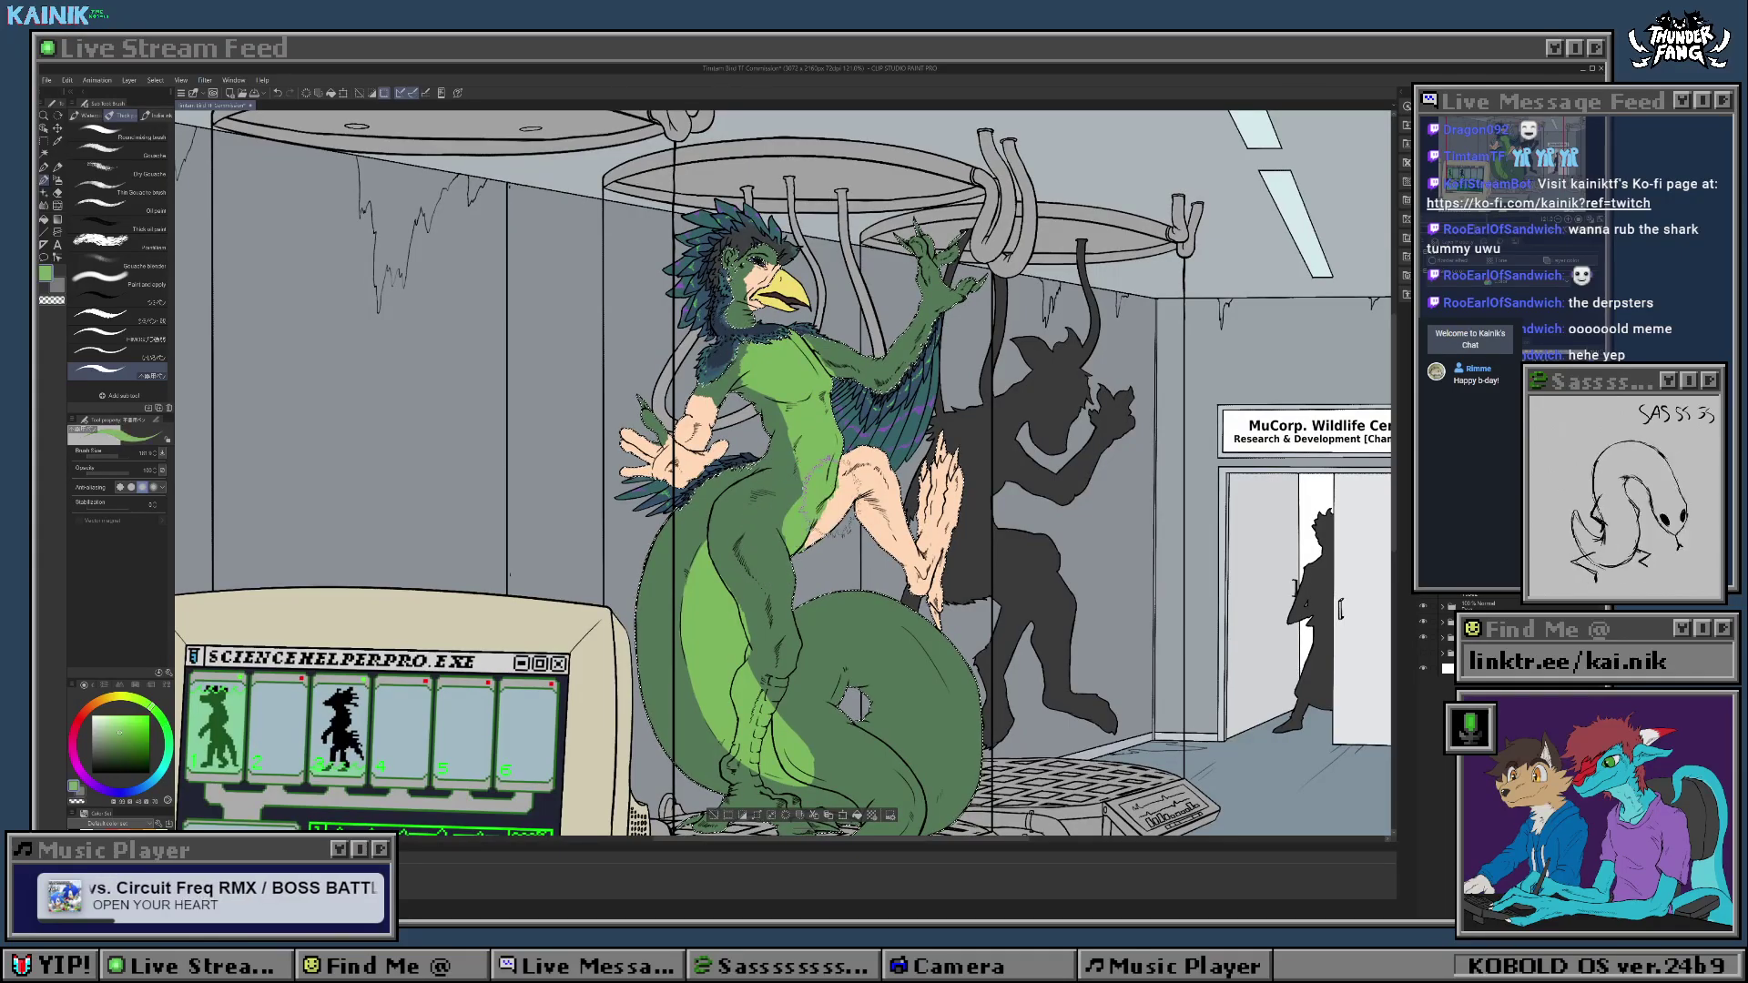
{"action": "left_click_drag", "start_coordinate": [868, 424], "coordinate": [892, 369]}
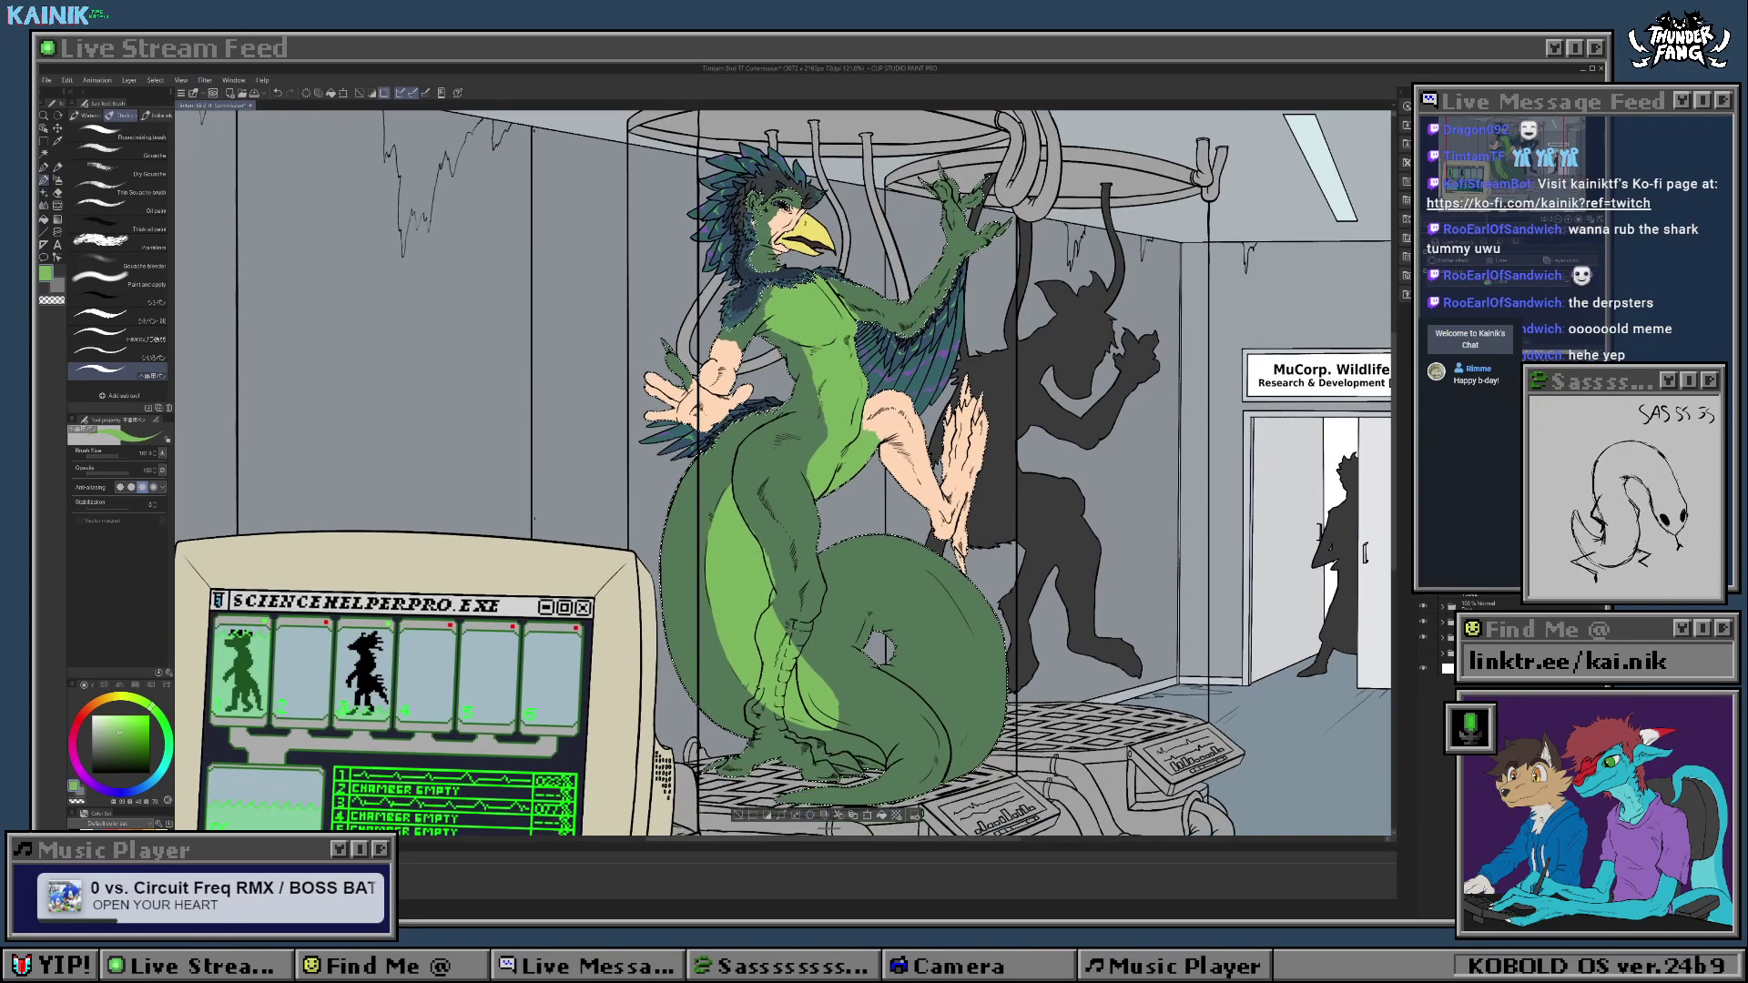
{"action": "left_click", "coordinate": [776, 567], "text": "alt"}
{"action": "left_click_drag", "start_coordinate": [777, 566], "coordinate": [759, 565]}
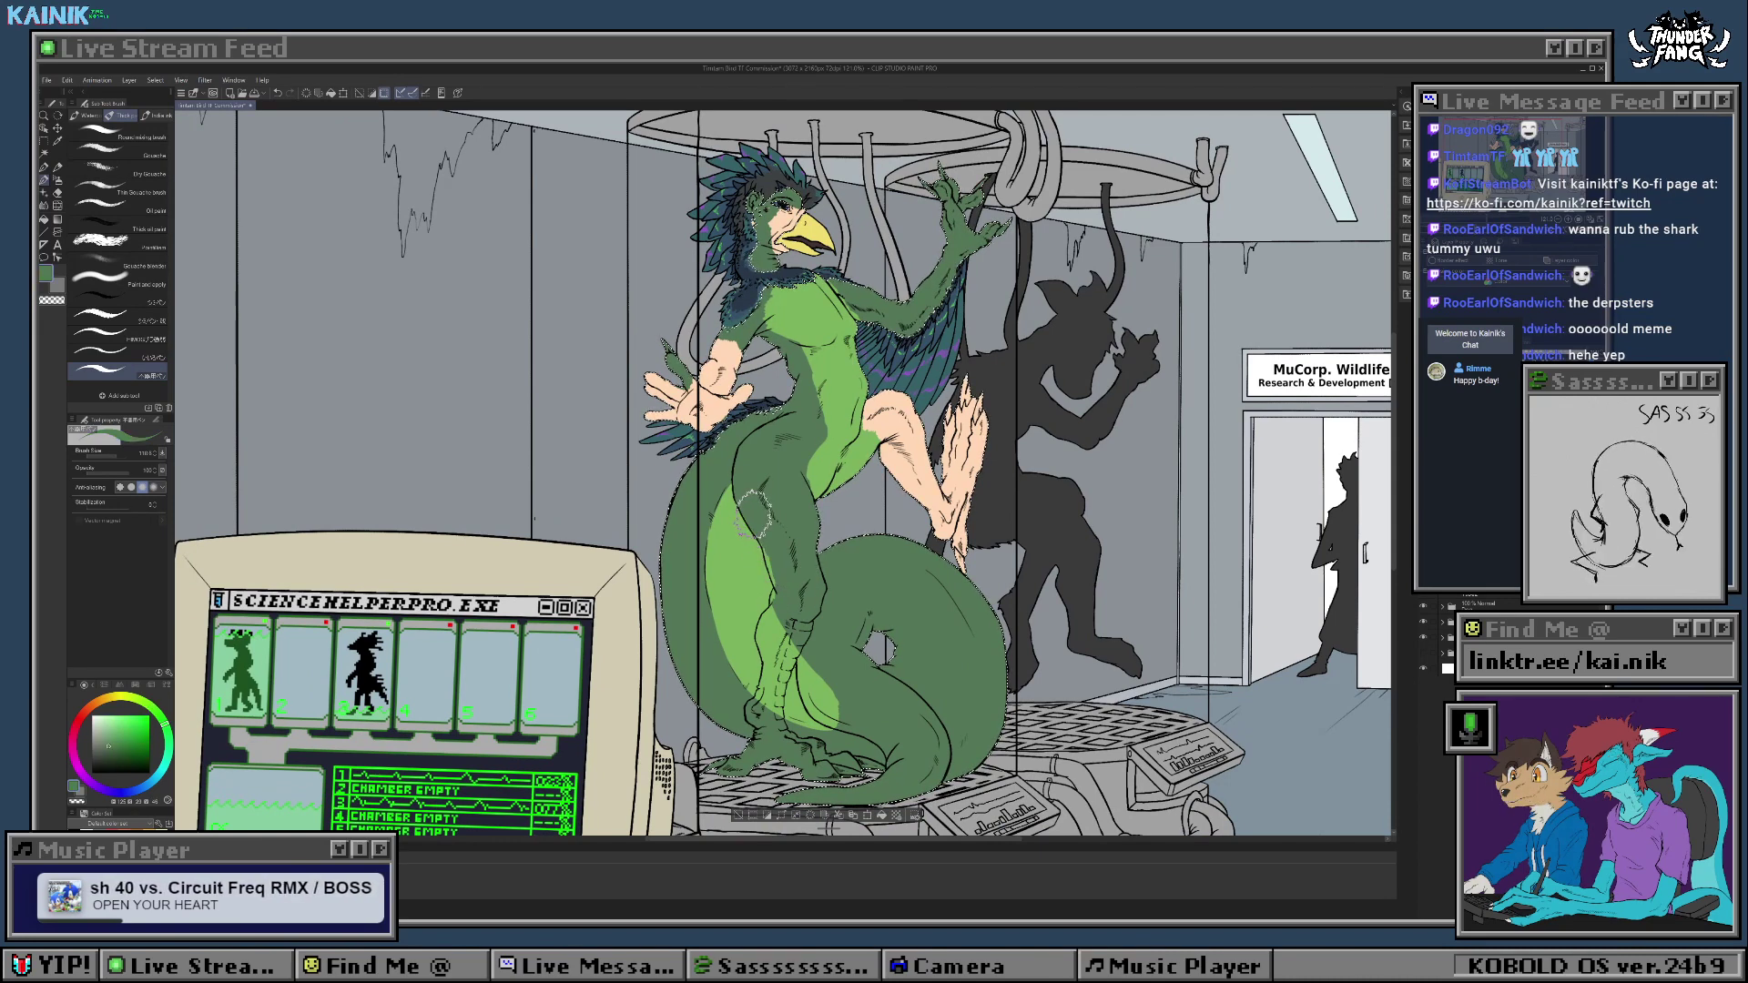
{"action": "left_click_drag", "start_coordinate": [965, 701], "coordinate": [900, 649]}
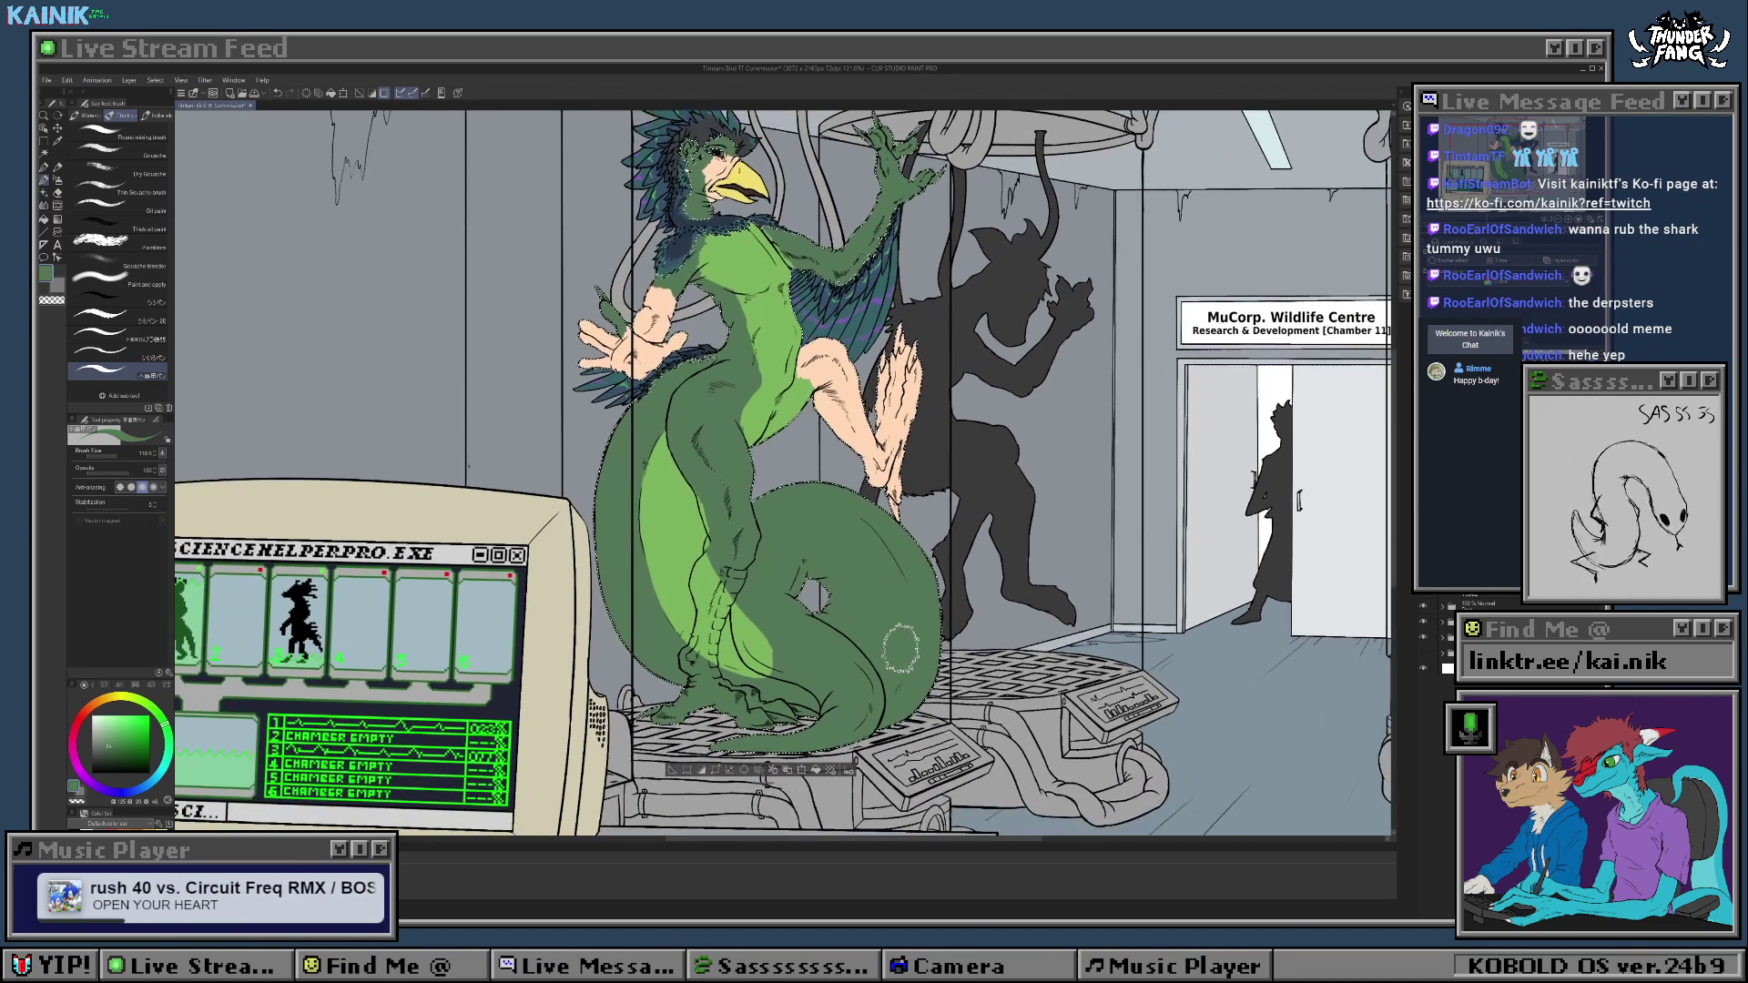
{"action": "left_click", "coordinate": [812, 597], "text": "alt"}
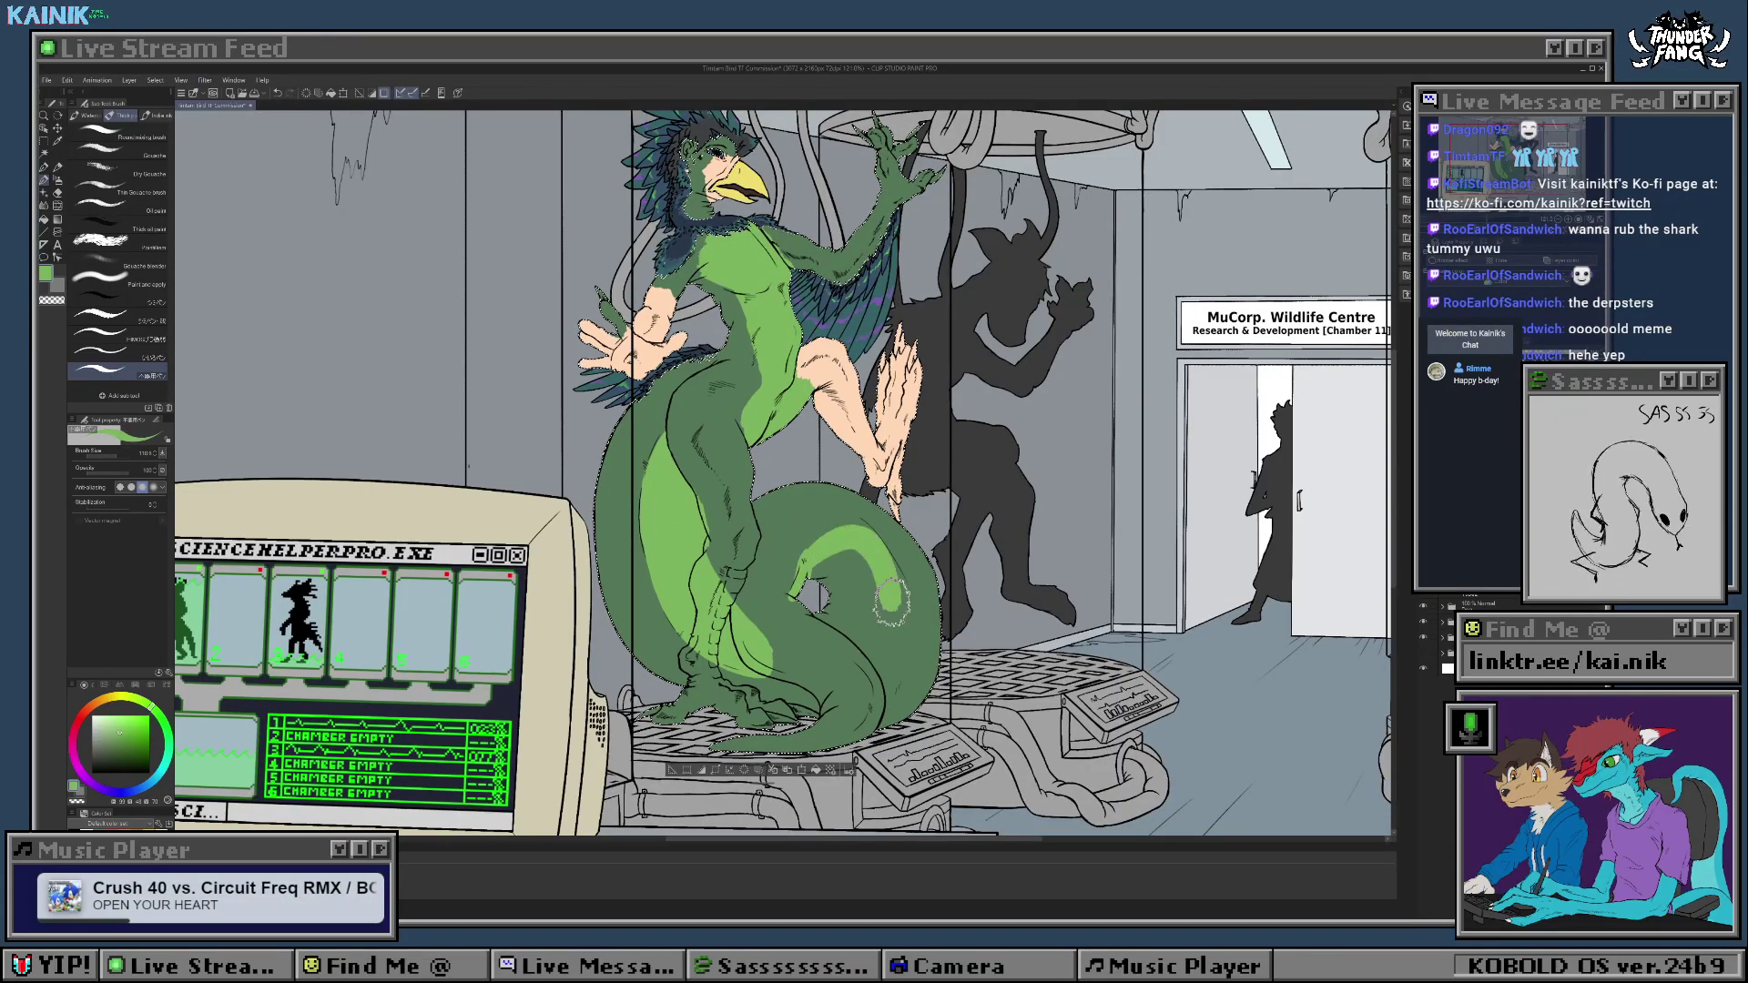
Step: Try several light green strokes along the curve of the tail coil, undoing each one
{"action": "left_click_drag", "start_coordinate": [892, 602], "coordinate": [891, 633]}
{"action": "key", "text": "ctrl+z"}
{"action": "mouse_move", "coordinate": [833, 519]}
{"action": "left_mouse_down"}
{"action": "mouse_move", "coordinate": [905, 640]}
{"action": "mouse_move", "coordinate": [872, 672]}
{"action": "mouse_move", "coordinate": [904, 669]}
{"action": "mouse_move", "coordinate": [896, 685]}
{"action": "left_mouse_up"}
{"action": "key", "text": "ctrl+z"}
{"action": "key", "text": "ctrl+z"}
{"action": "left_click_drag", "start_coordinate": [836, 519], "coordinate": [885, 678]}
{"action": "key", "text": "ctrl+z"}
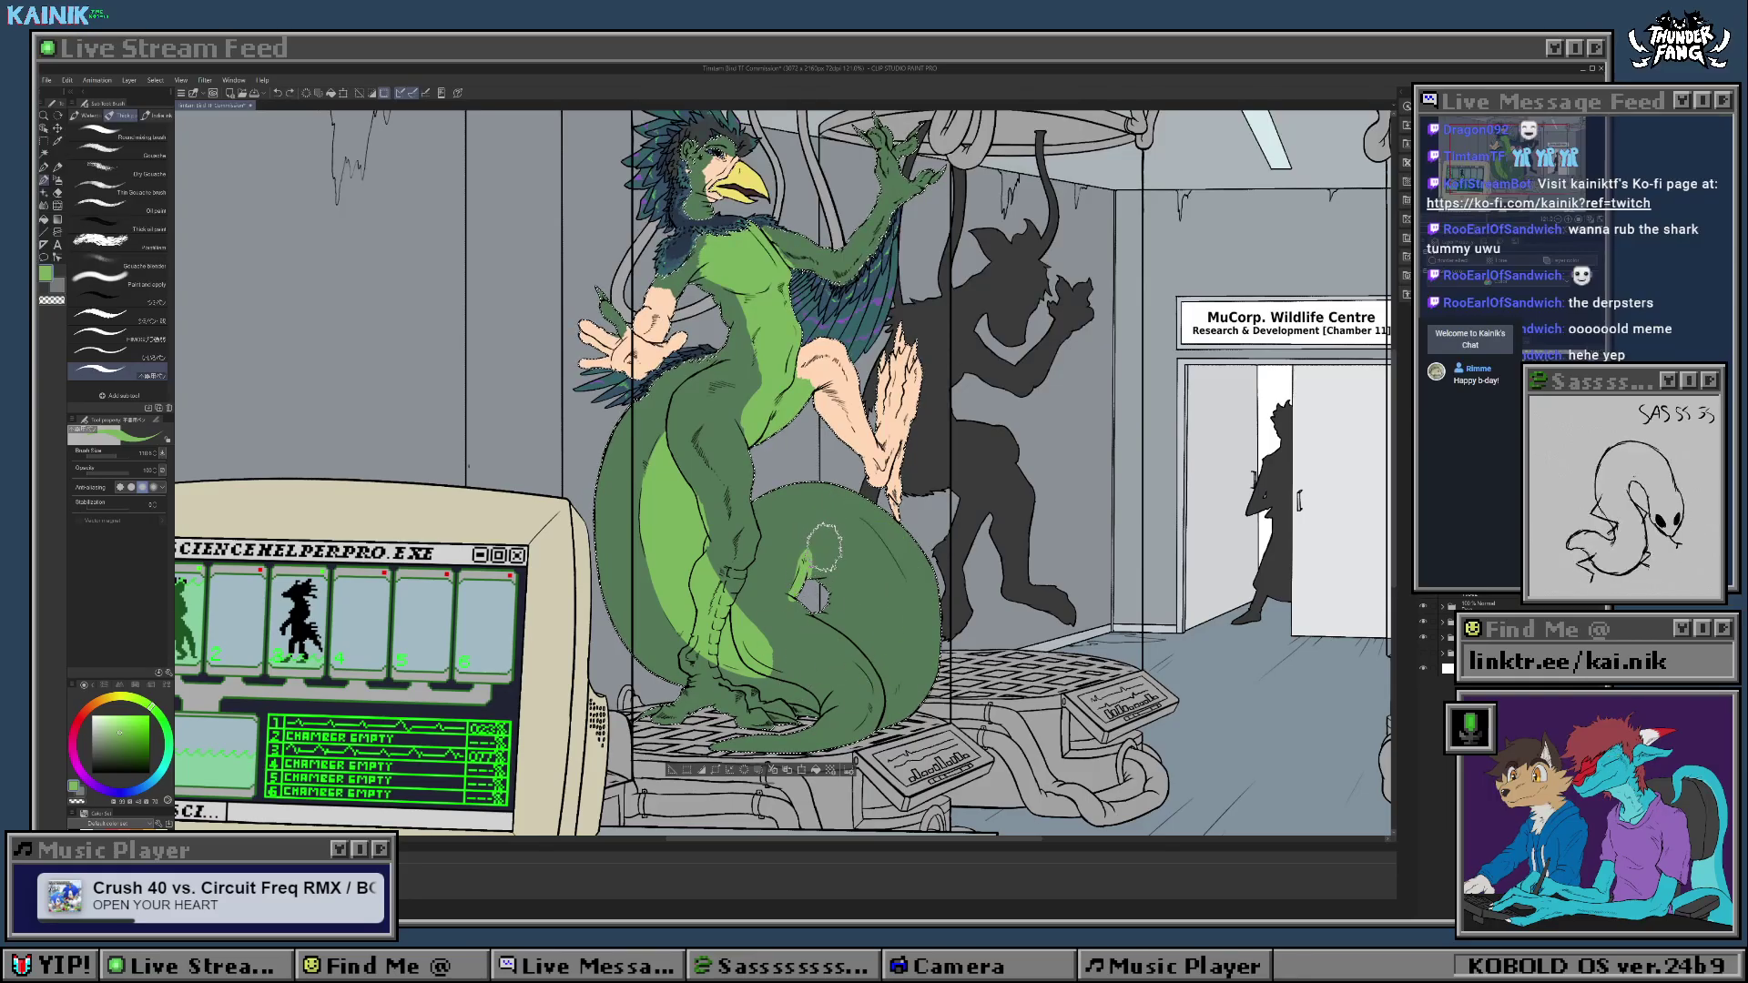
{"action": "left_click_drag", "start_coordinate": [839, 518], "coordinate": [877, 697]}
{"action": "key", "text": "ctrl+z"}
Step: Paint a light green band around the tail coil from its inner opening down to the lower end, sampling the greens as needed
{"action": "left_click_drag", "start_coordinate": [841, 518], "coordinate": [852, 701]}
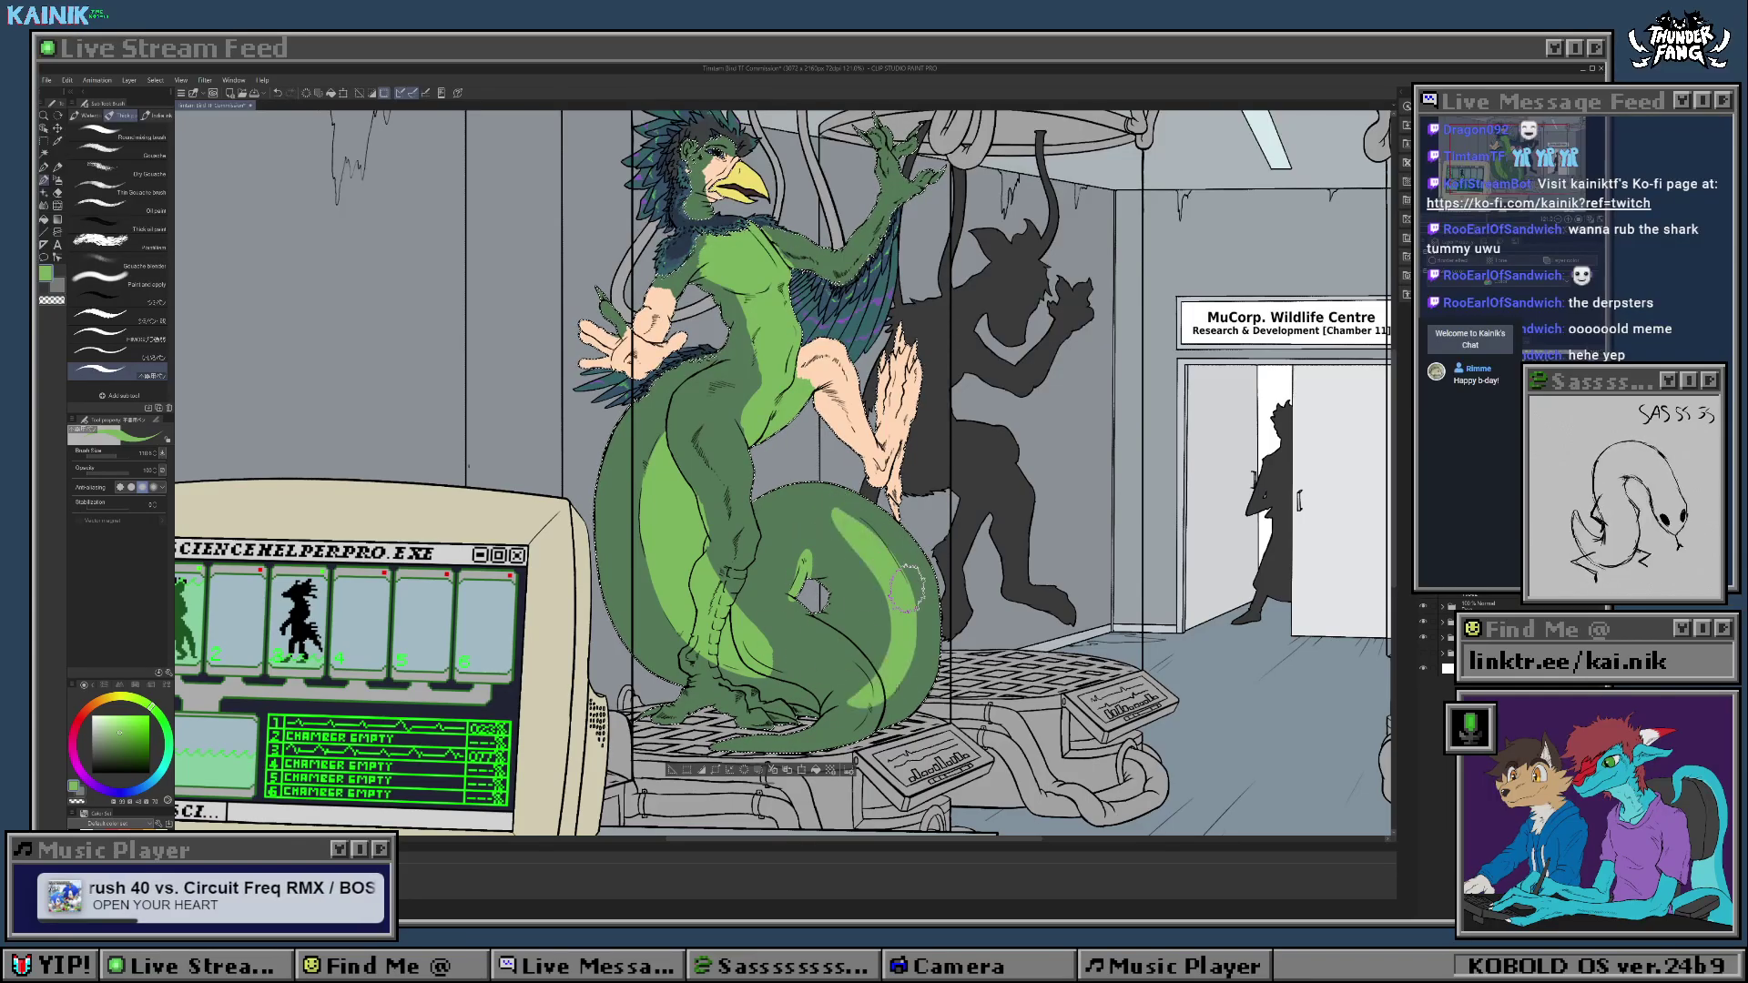
{"action": "left_click_drag", "start_coordinate": [861, 533], "coordinate": [805, 601]}
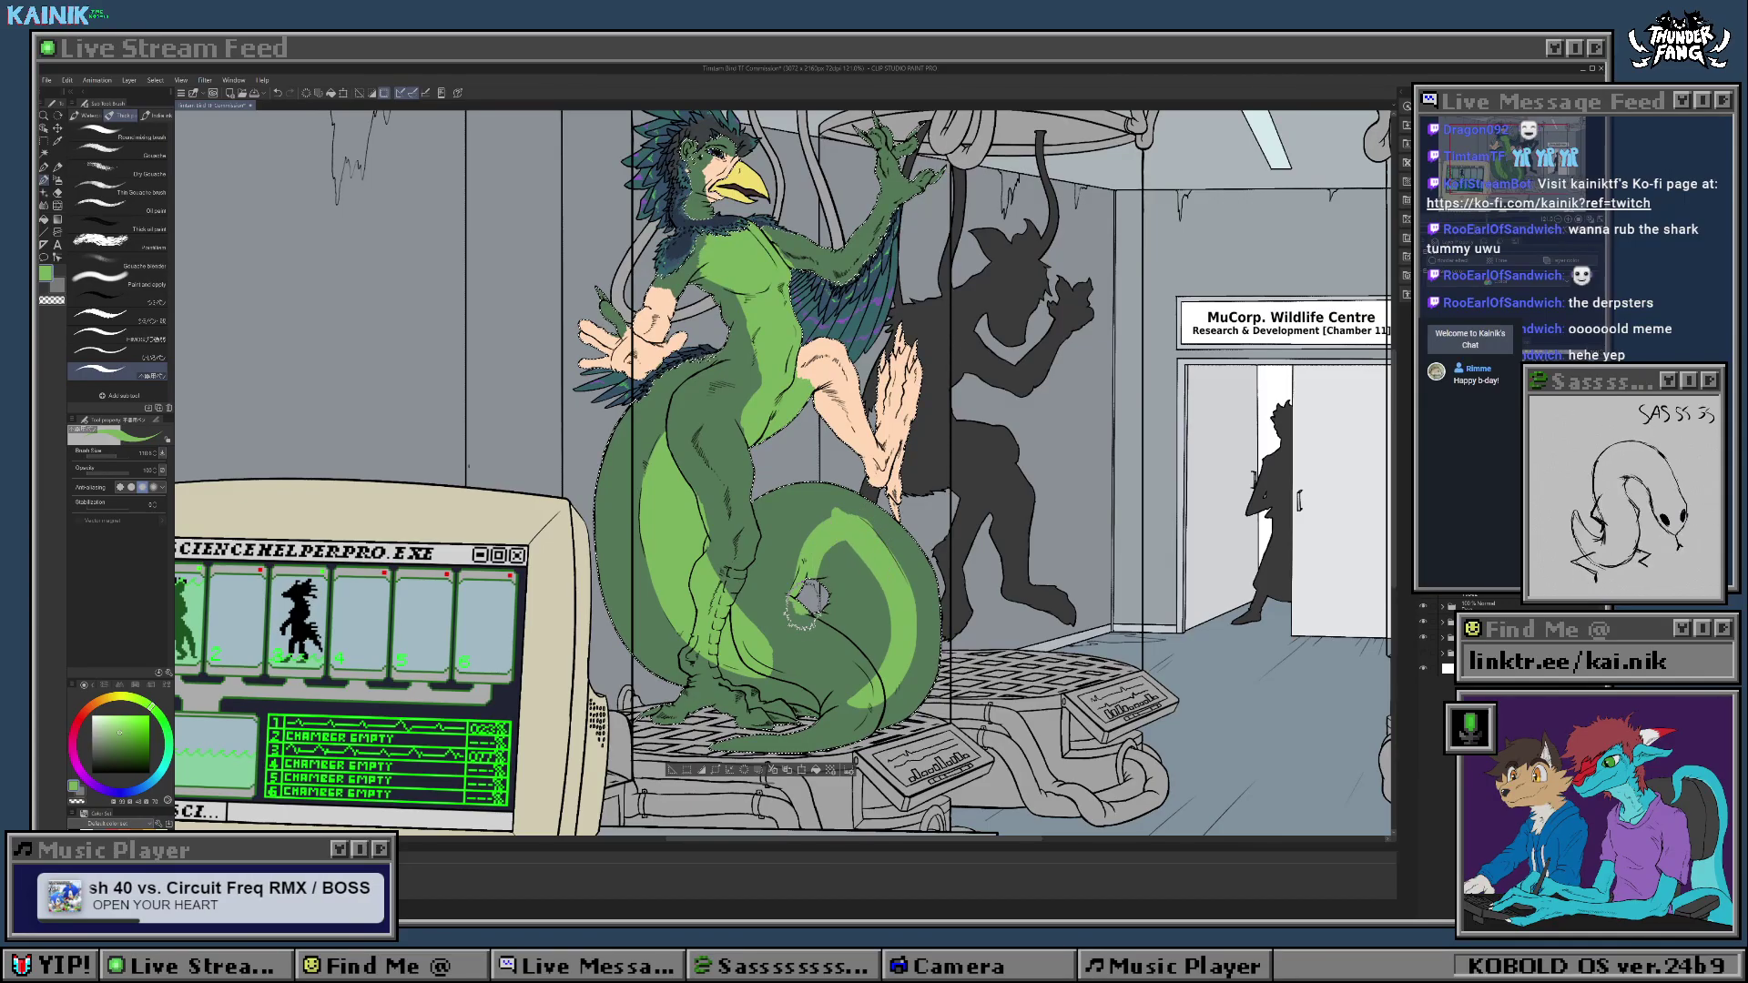
{"action": "left_click", "coordinate": [773, 583], "text": "alt"}
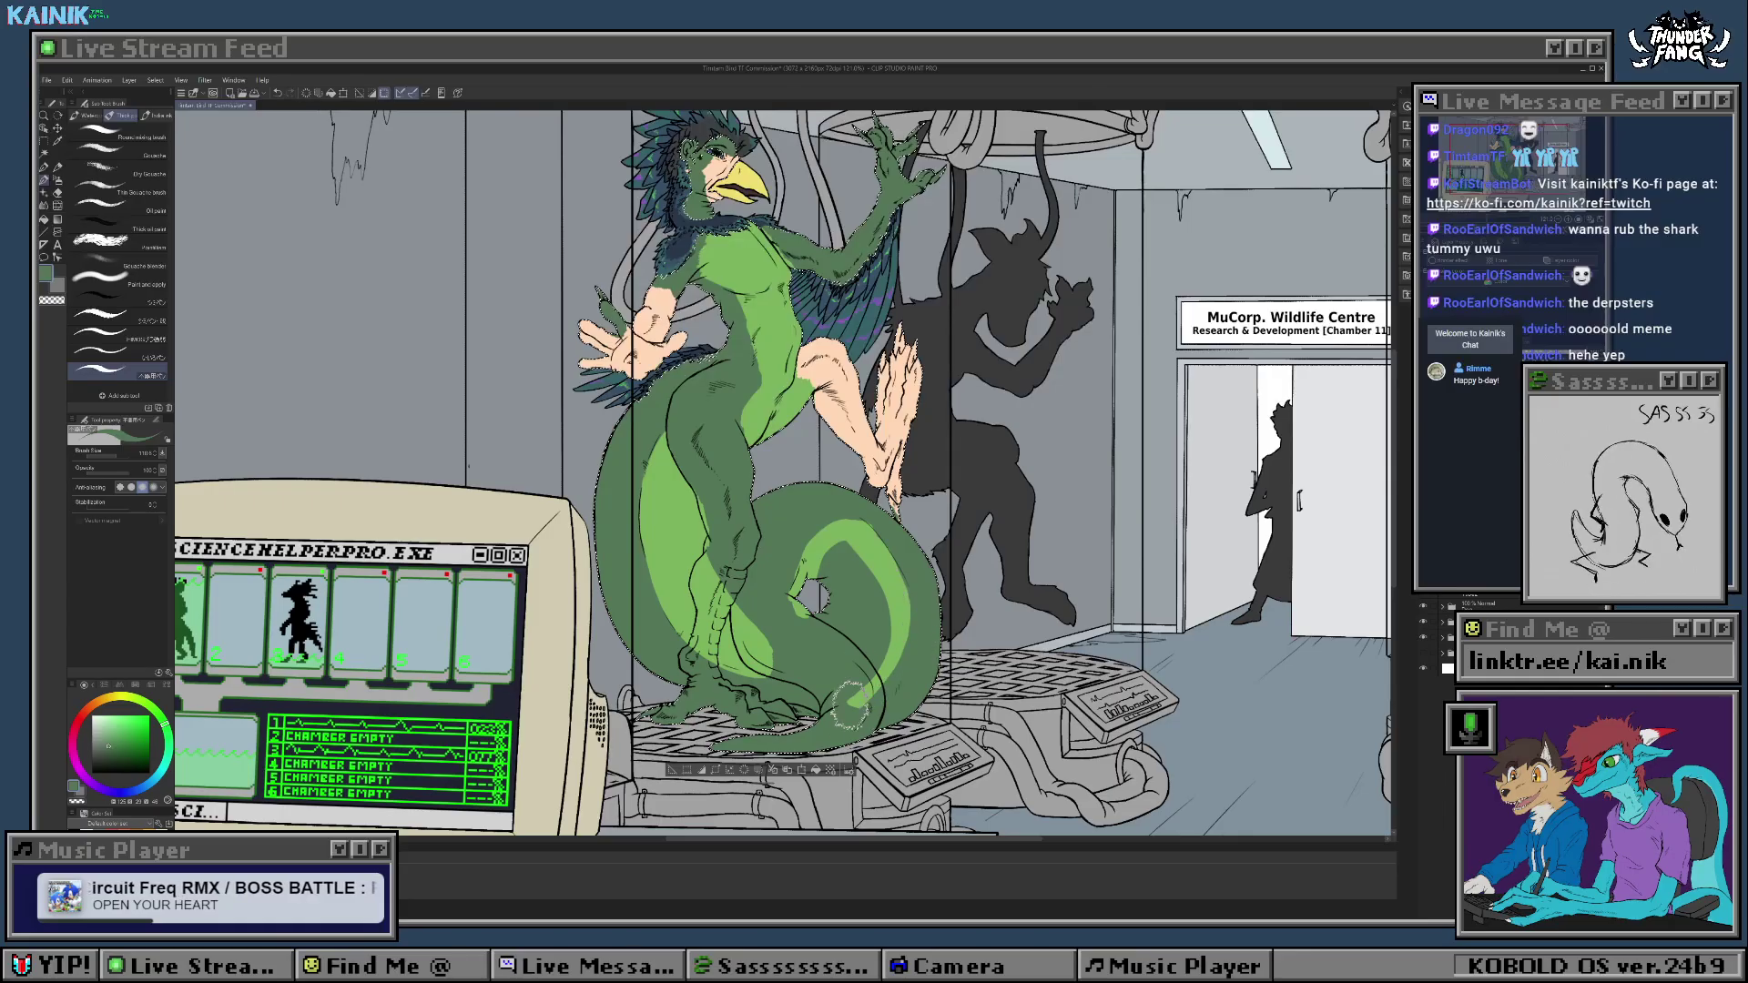
{"action": "left_click", "coordinate": [876, 624], "text": "alt"}
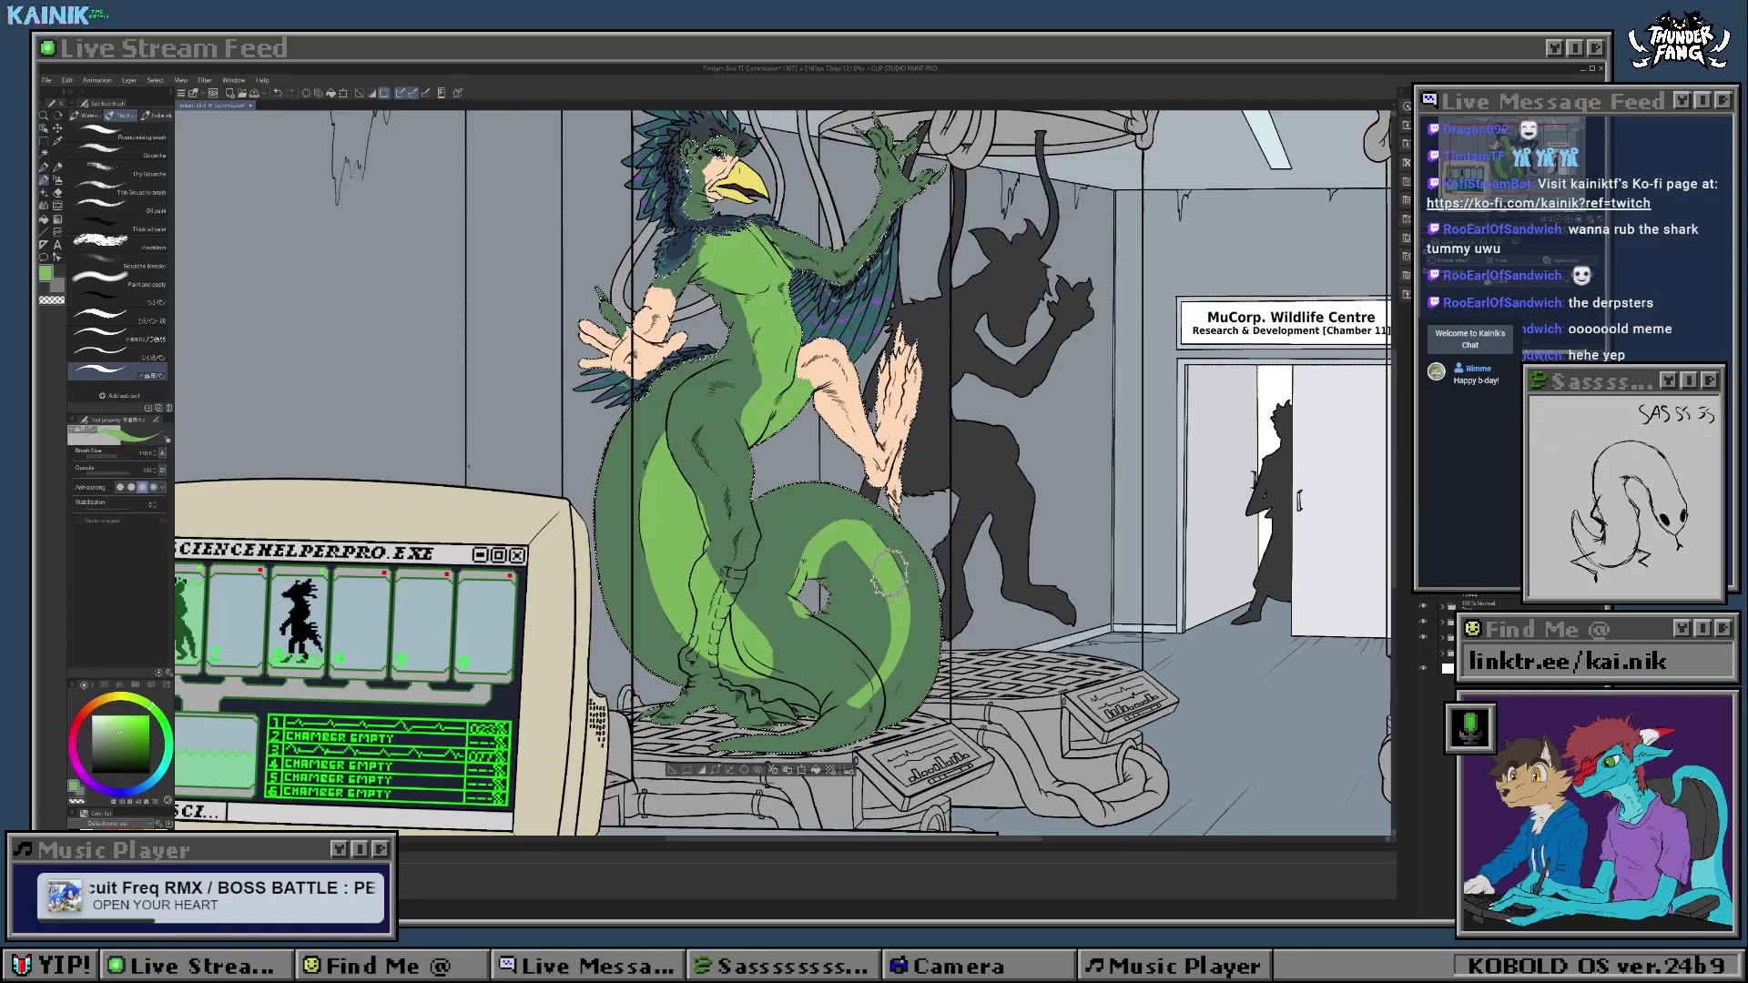
{"action": "left_click_drag", "start_coordinate": [906, 615], "coordinate": [834, 697]}
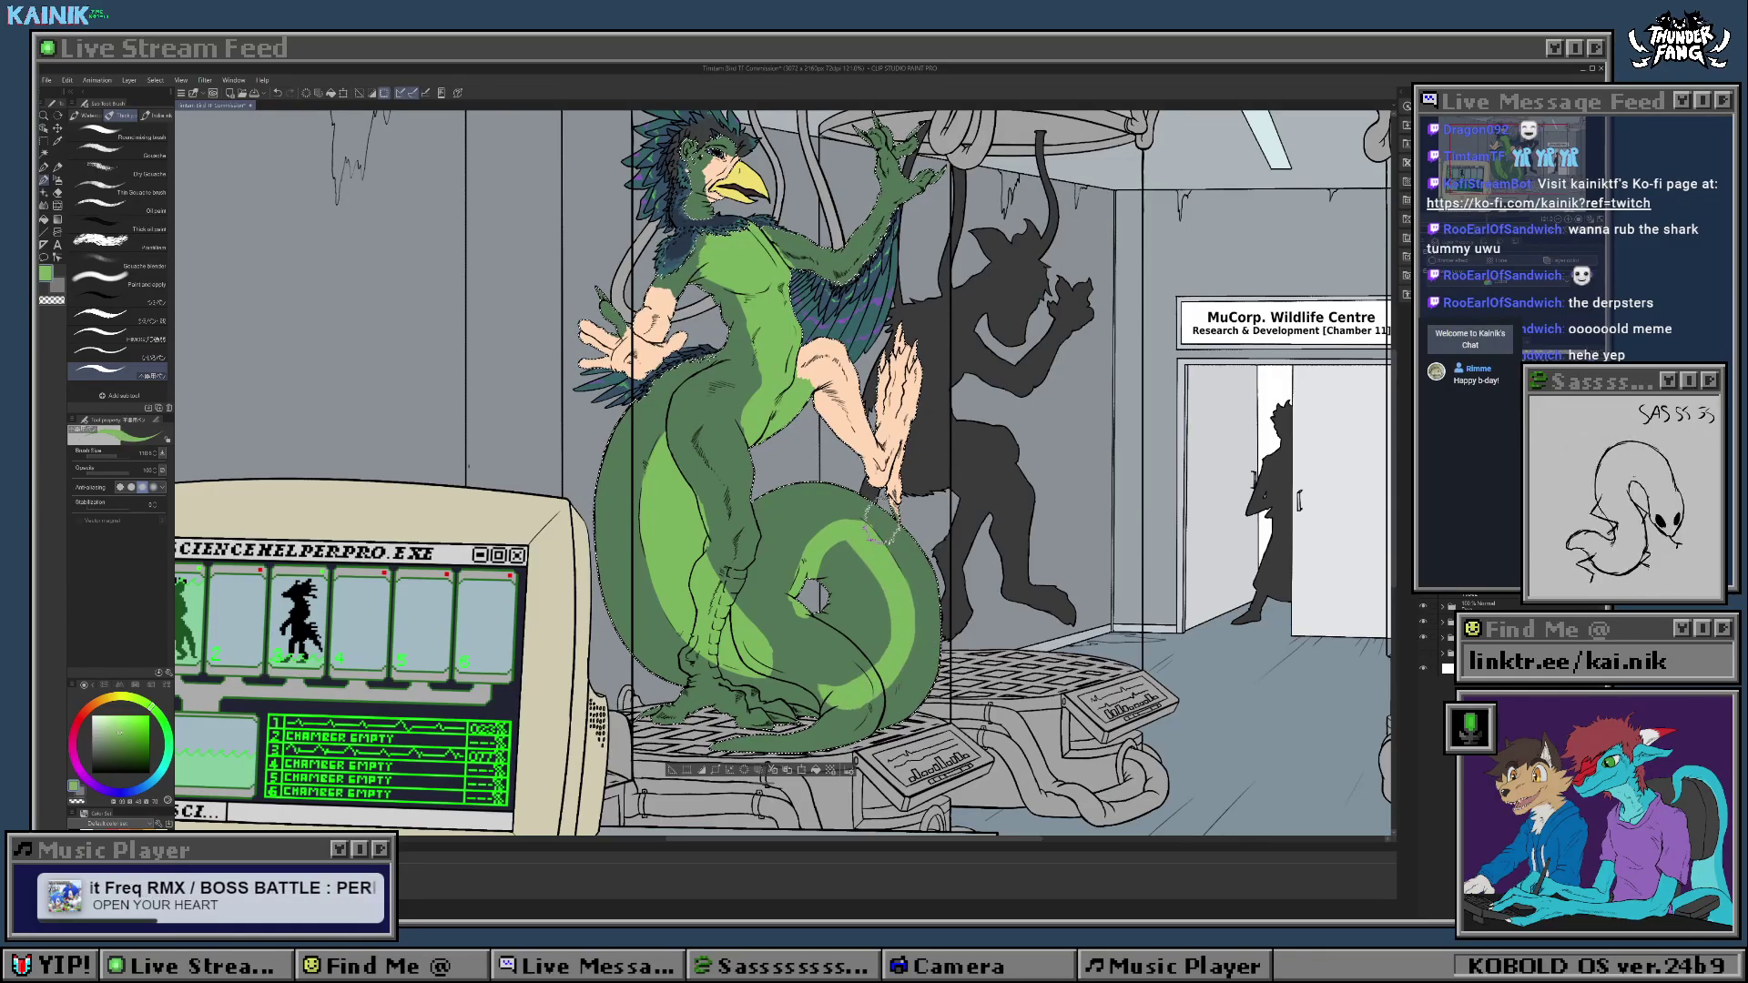
Step: Trim the band's upper edge with sampled dark green and widen the light green across the inner side of the tail coil
{"action": "left_click", "coordinate": [882, 522], "text": "alt"}
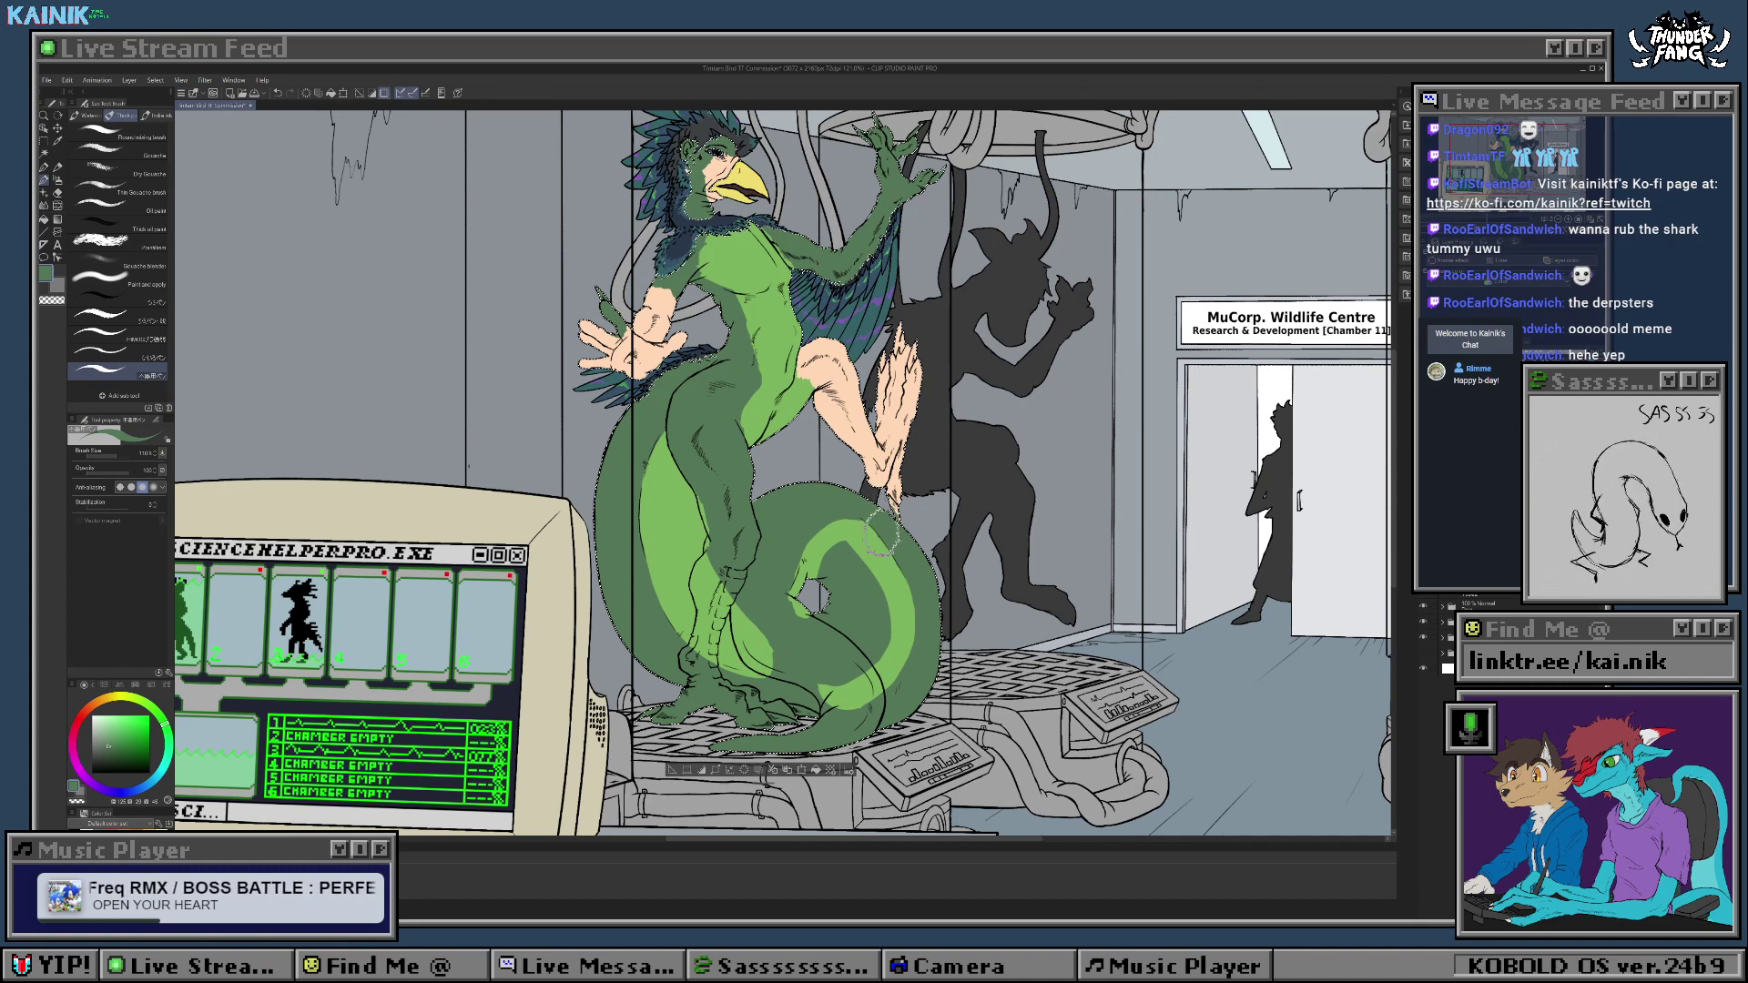
{"action": "left_click", "coordinate": [870, 546], "text": "alt"}
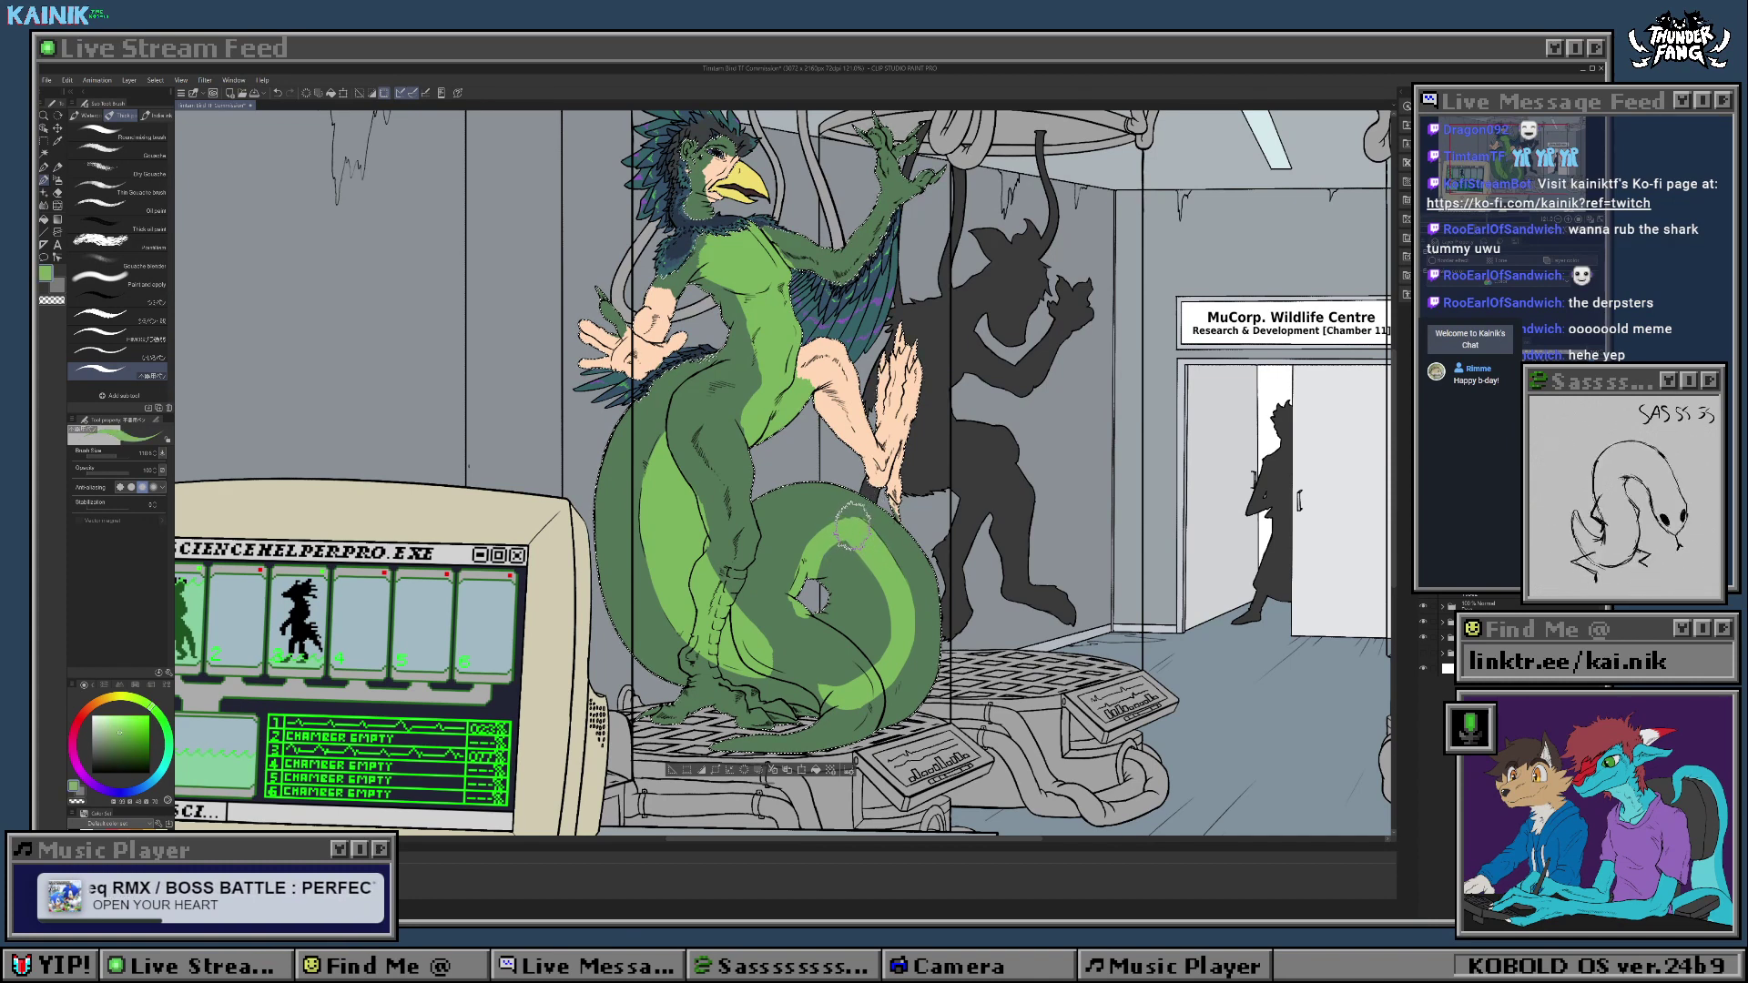
{"action": "left_click", "coordinate": [877, 519], "text": "alt"}
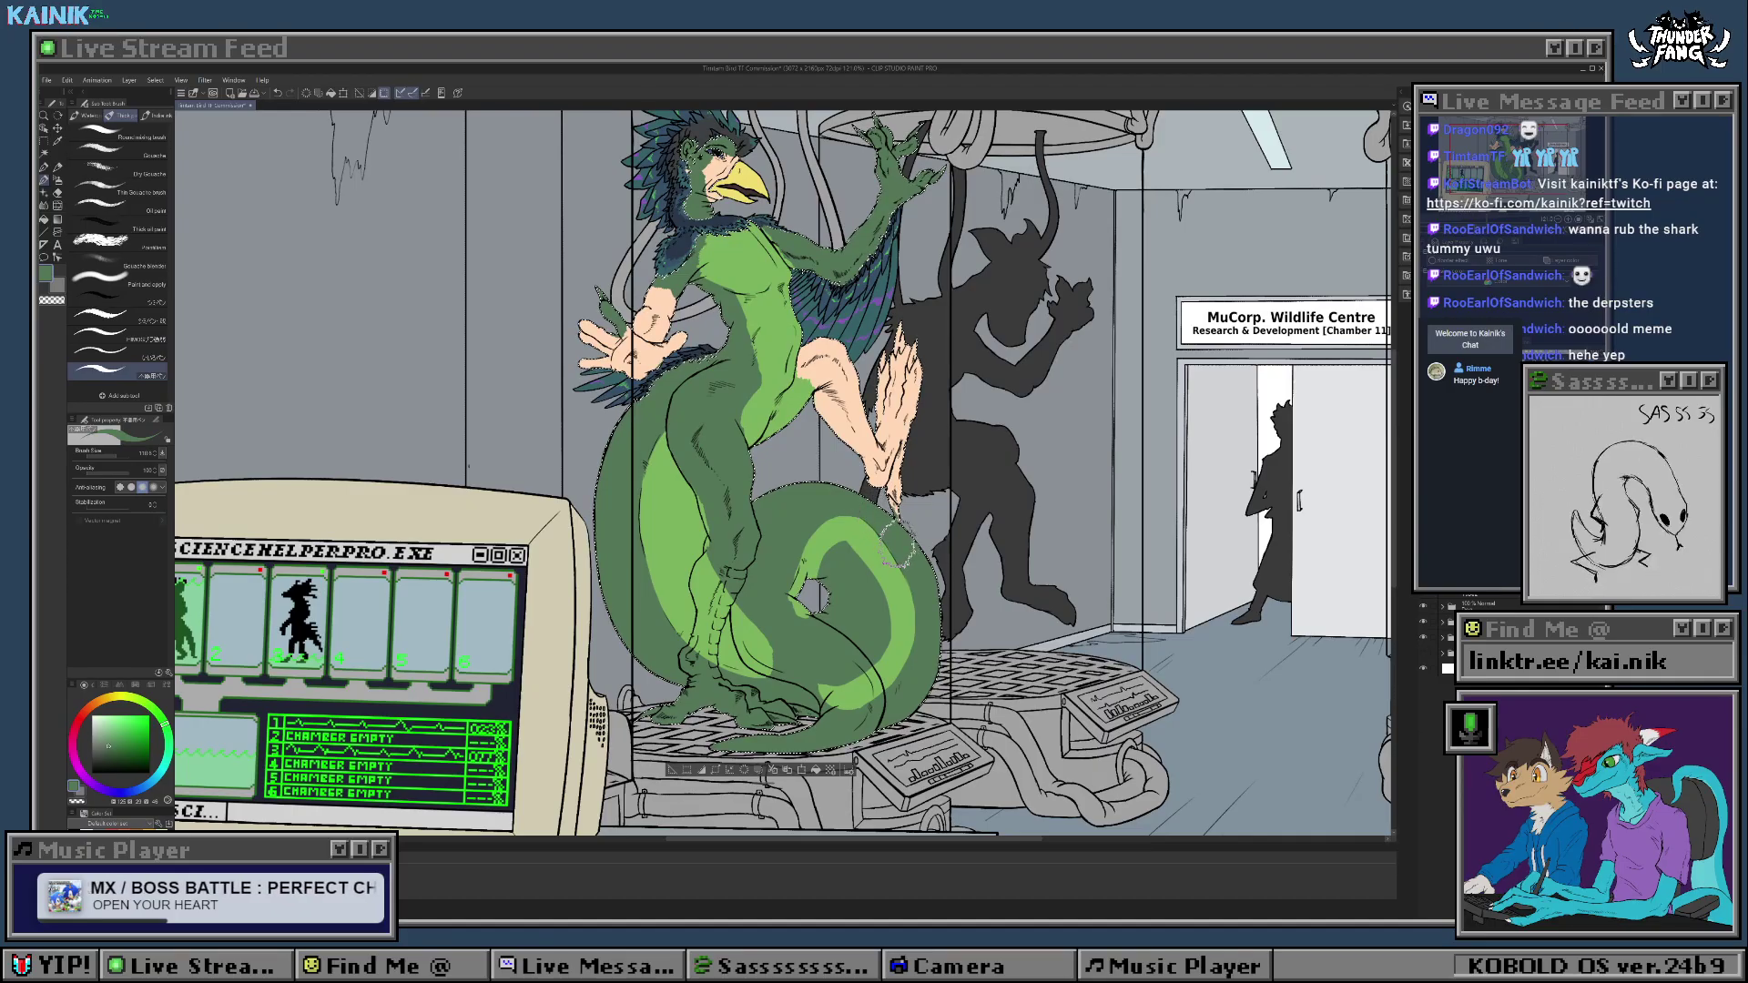
{"action": "left_click", "coordinate": [854, 531], "text": "alt"}
{"action": "mouse_move", "coordinate": [856, 534]}
{"action": "left_mouse_down"}
{"action": "mouse_move", "coordinate": [849, 601]}
{"action": "mouse_move", "coordinate": [884, 635]}
{"action": "mouse_move", "coordinate": [794, 637]}
{"action": "mouse_move", "coordinate": [789, 610]}
{"action": "mouse_move", "coordinate": [860, 679]}
{"action": "mouse_move", "coordinate": [818, 689]}
{"action": "mouse_move", "coordinate": [874, 694]}
{"action": "mouse_move", "coordinate": [860, 669]}
{"action": "mouse_move", "coordinate": [875, 696]}
{"action": "mouse_move", "coordinate": [803, 612]}
{"action": "mouse_move", "coordinate": [836, 628]}
{"action": "left_mouse_up"}
{"action": "left_click", "coordinate": [825, 645], "text": "alt"}
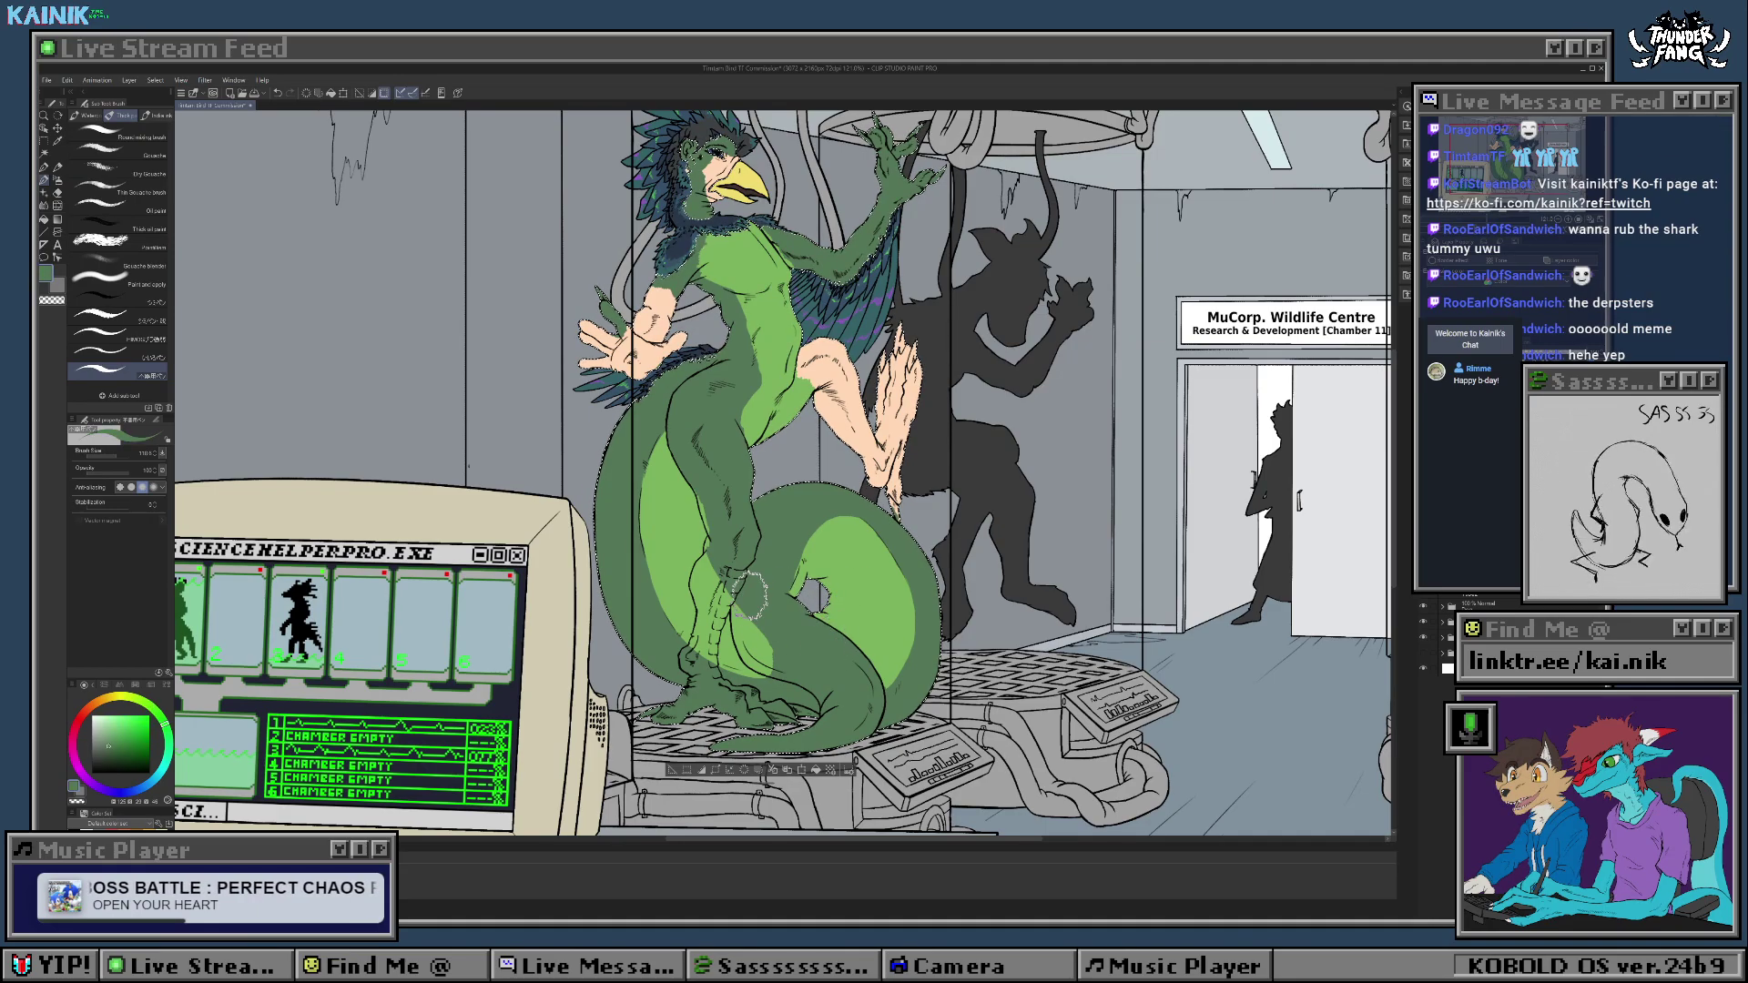
Step: Refine the dark and light green edges on the tail beside the standing leg and at the coil's lower end
{"action": "left_click_drag", "start_coordinate": [742, 608], "coordinate": [768, 657]}
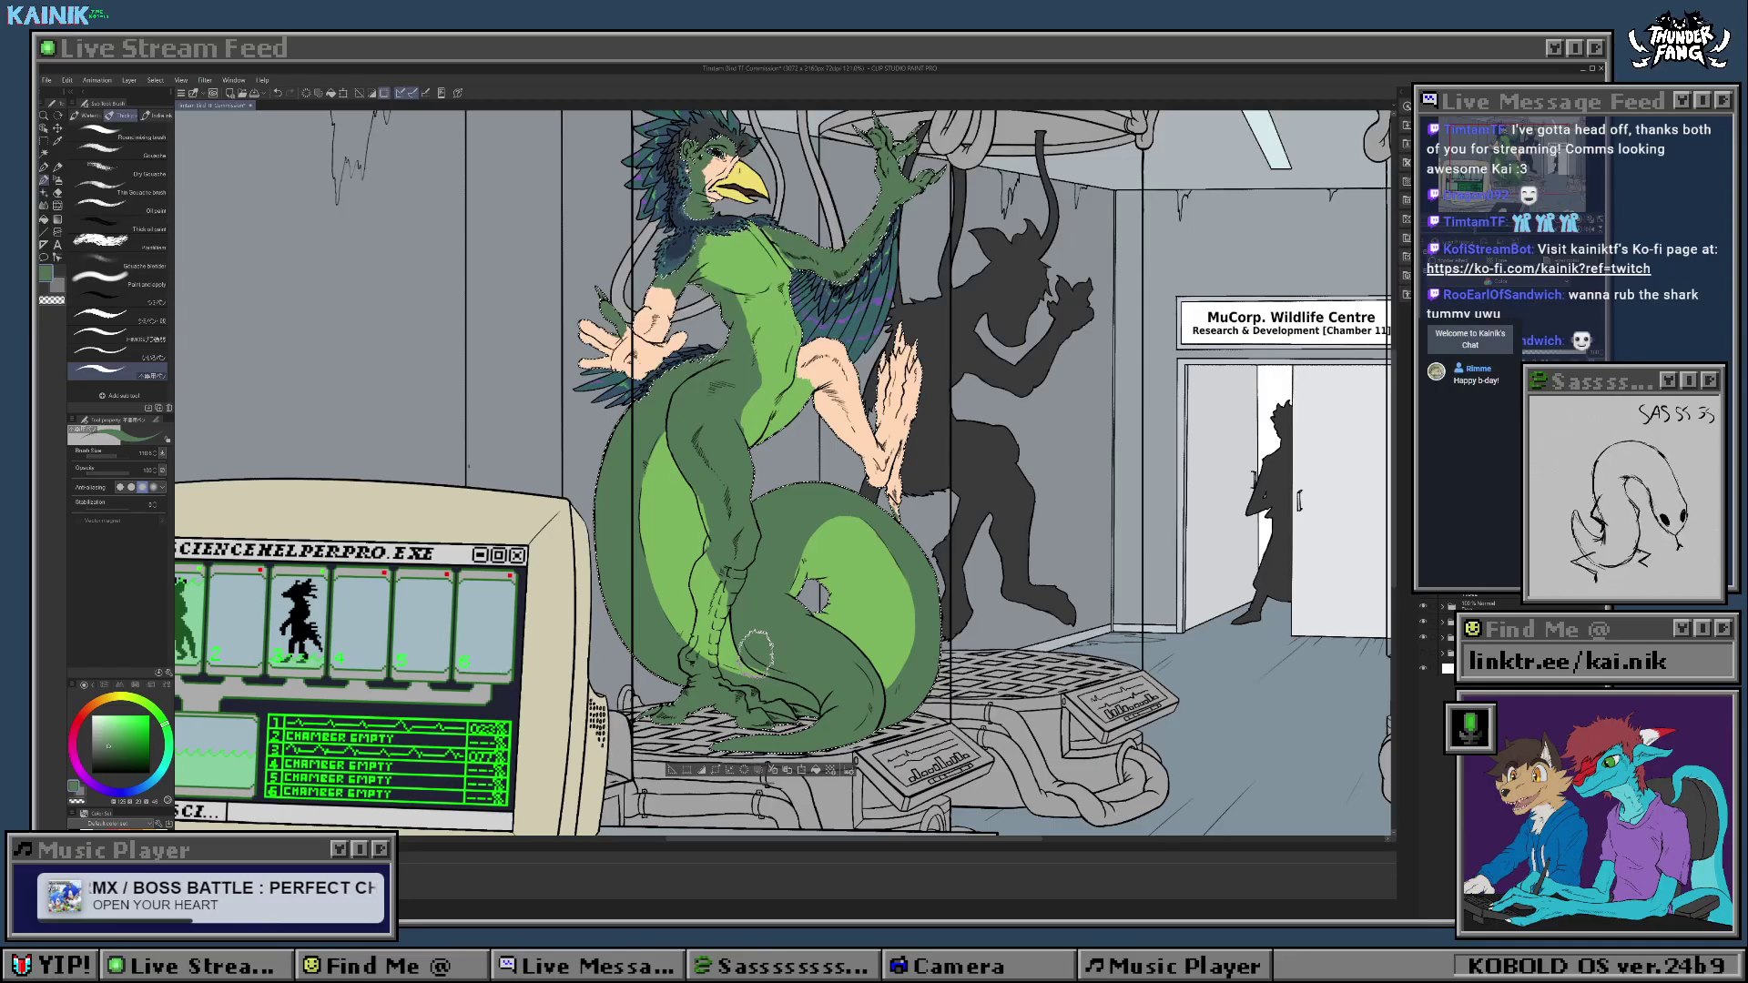
{"action": "left_click", "coordinate": [902, 652], "text": "alt"}
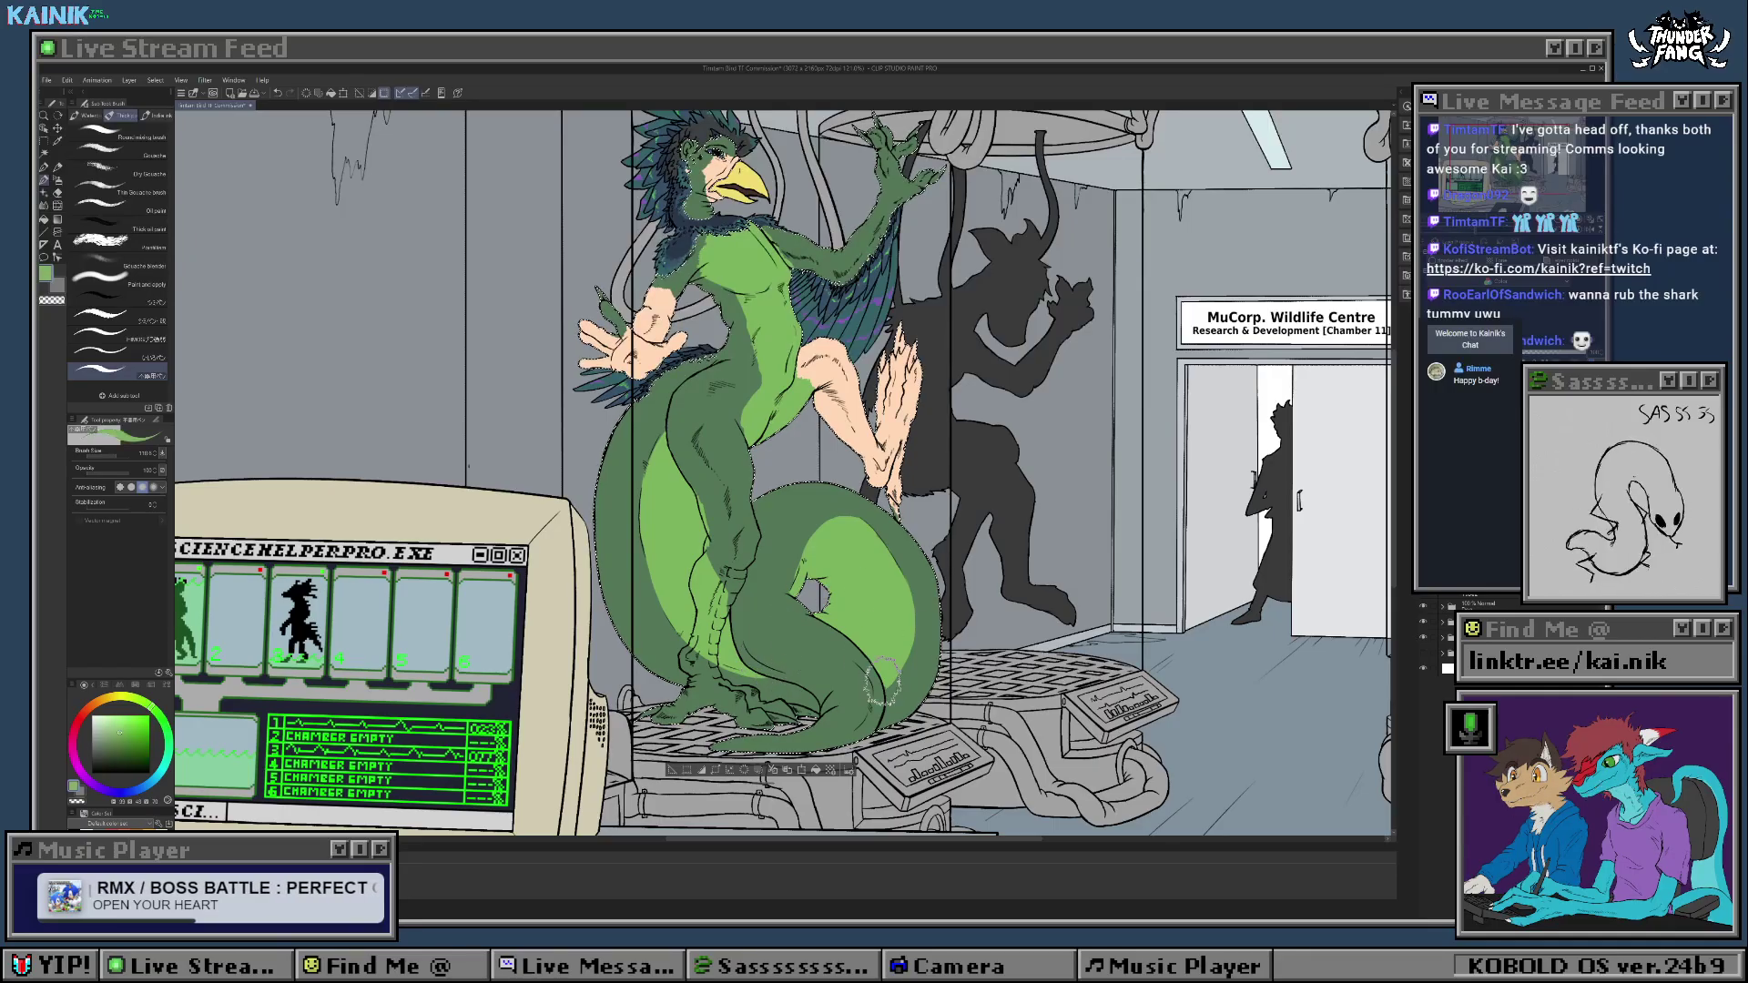
{"action": "left_click_drag", "start_coordinate": [880, 680], "coordinate": [878, 691]}
{"action": "left_click", "coordinate": [858, 679], "text": "alt"}
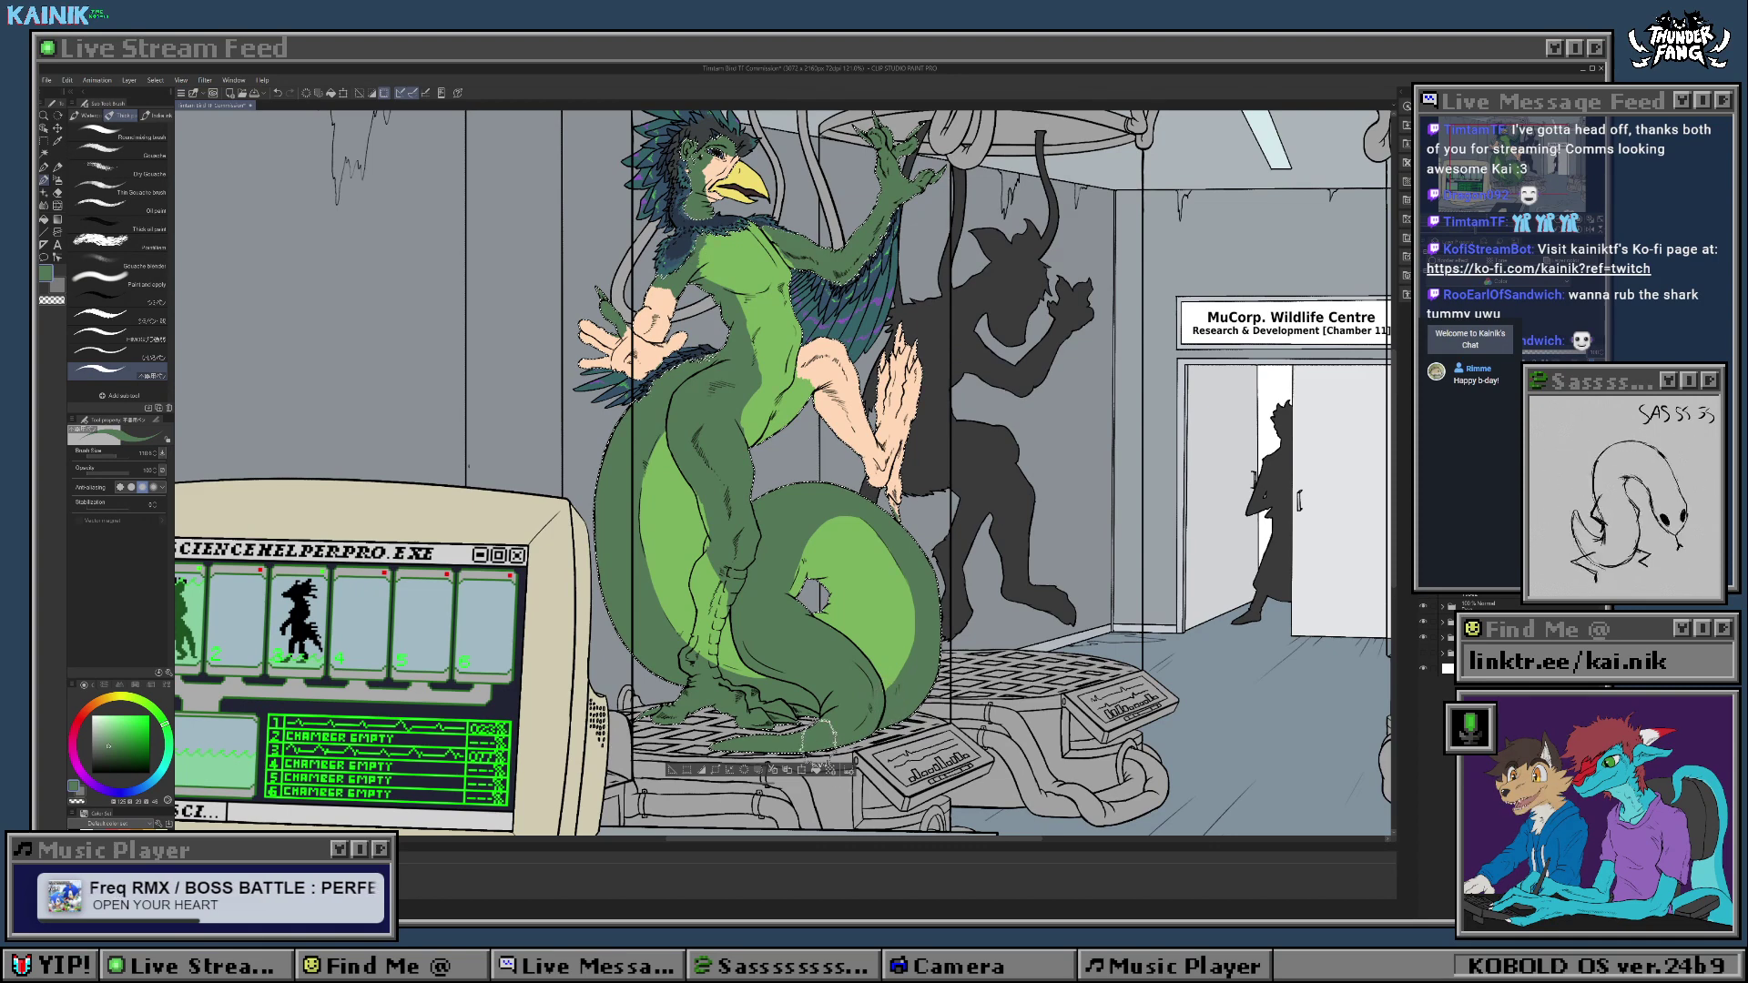
{"action": "left_click_drag", "start_coordinate": [790, 607], "coordinate": [795, 647]}
{"action": "left_click", "coordinate": [728, 693], "text": "alt"}
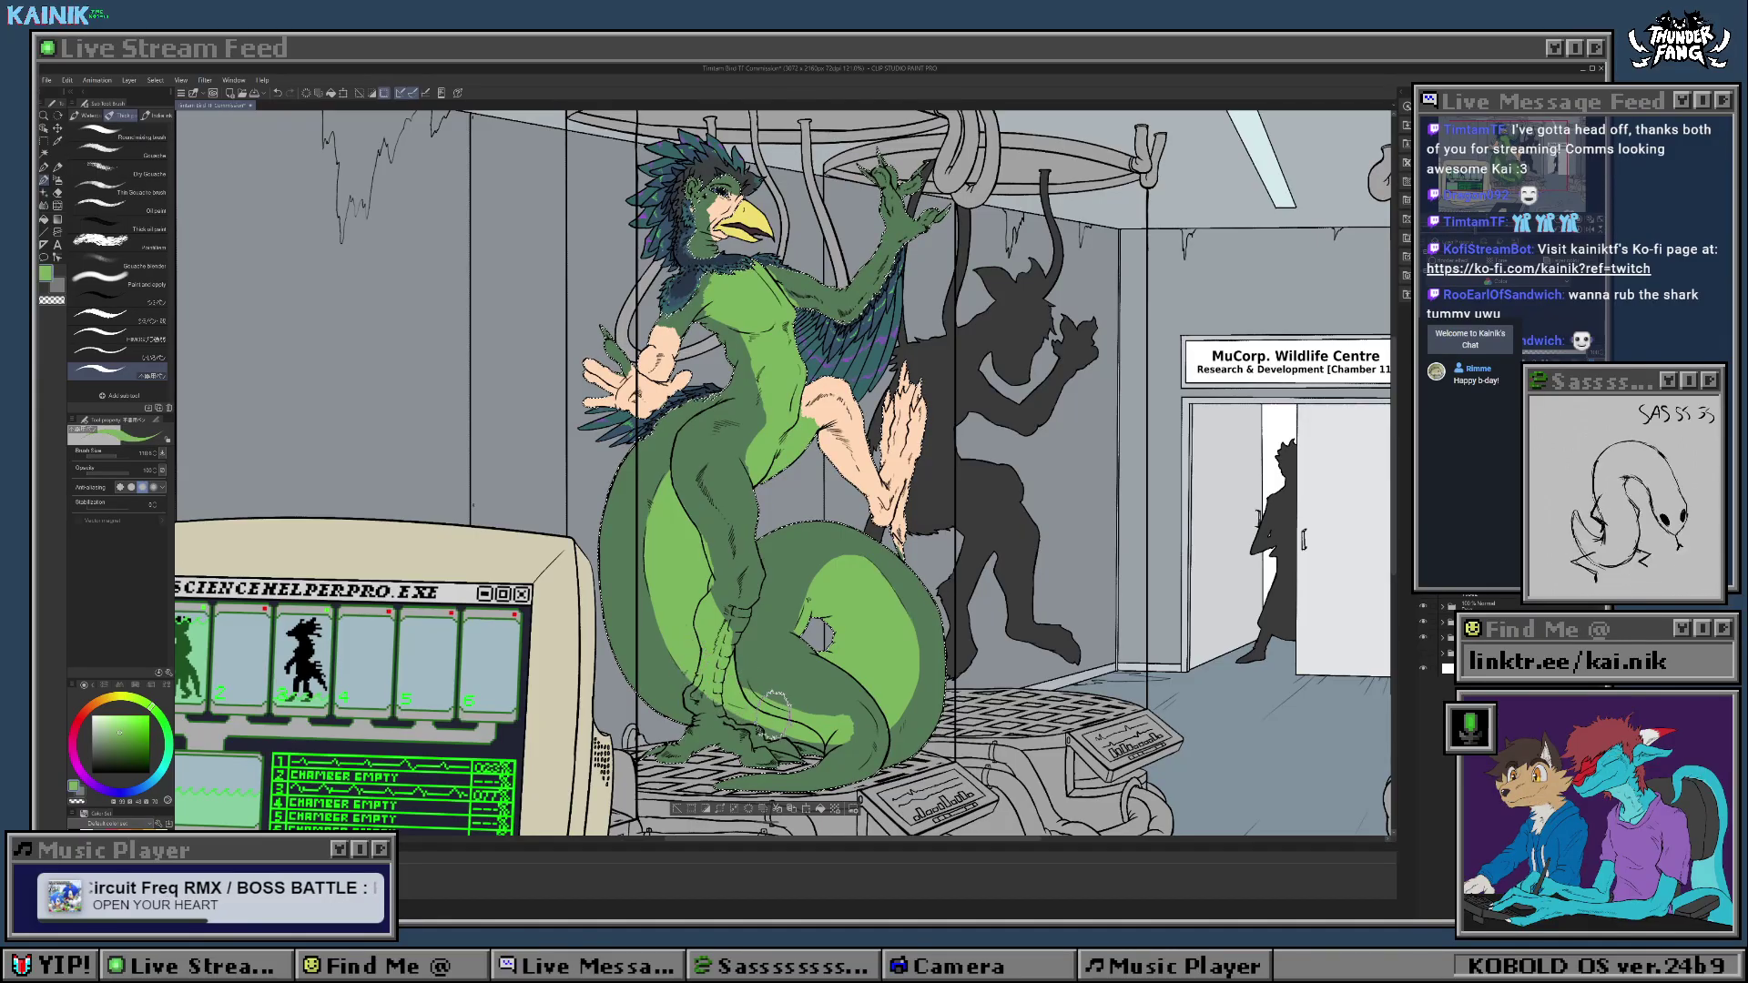
Step: Sample the dark green and paint the standing leg's shin and ankle down to the foot
{"action": "left_click", "coordinate": [765, 670], "text": "alt"}
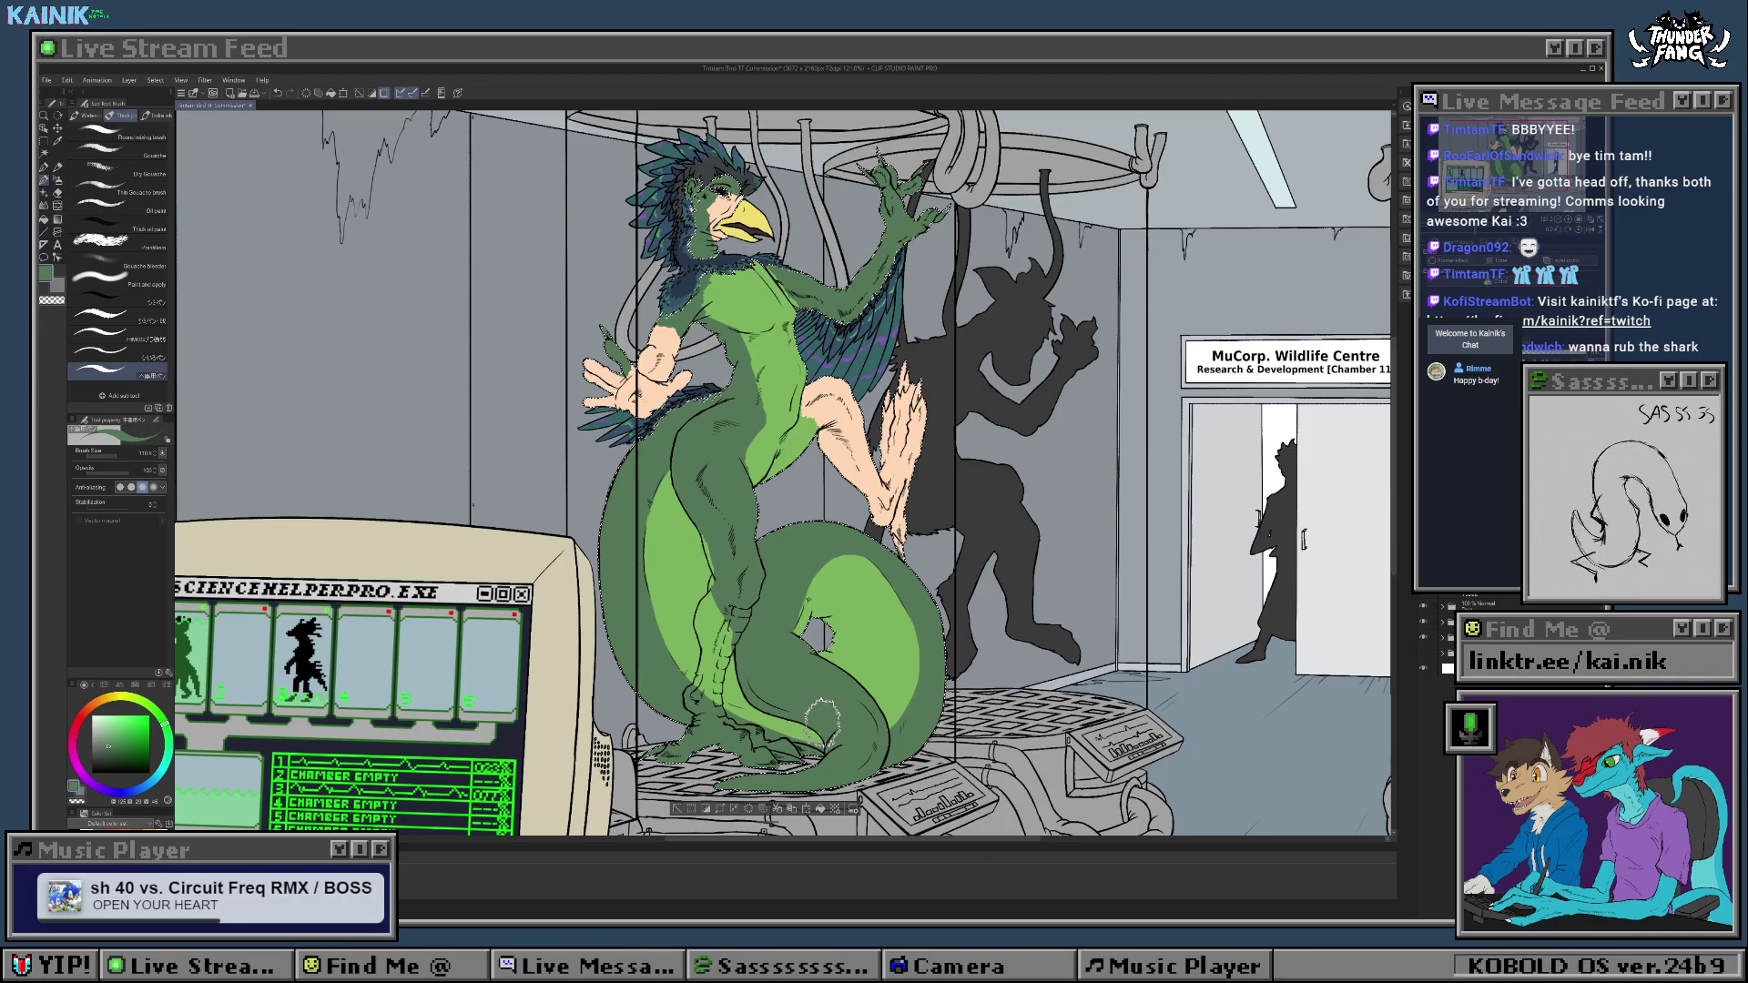
{"action": "scroll", "coordinate": [820, 710], "scroll_direction": "down", "scroll_amount": 1}
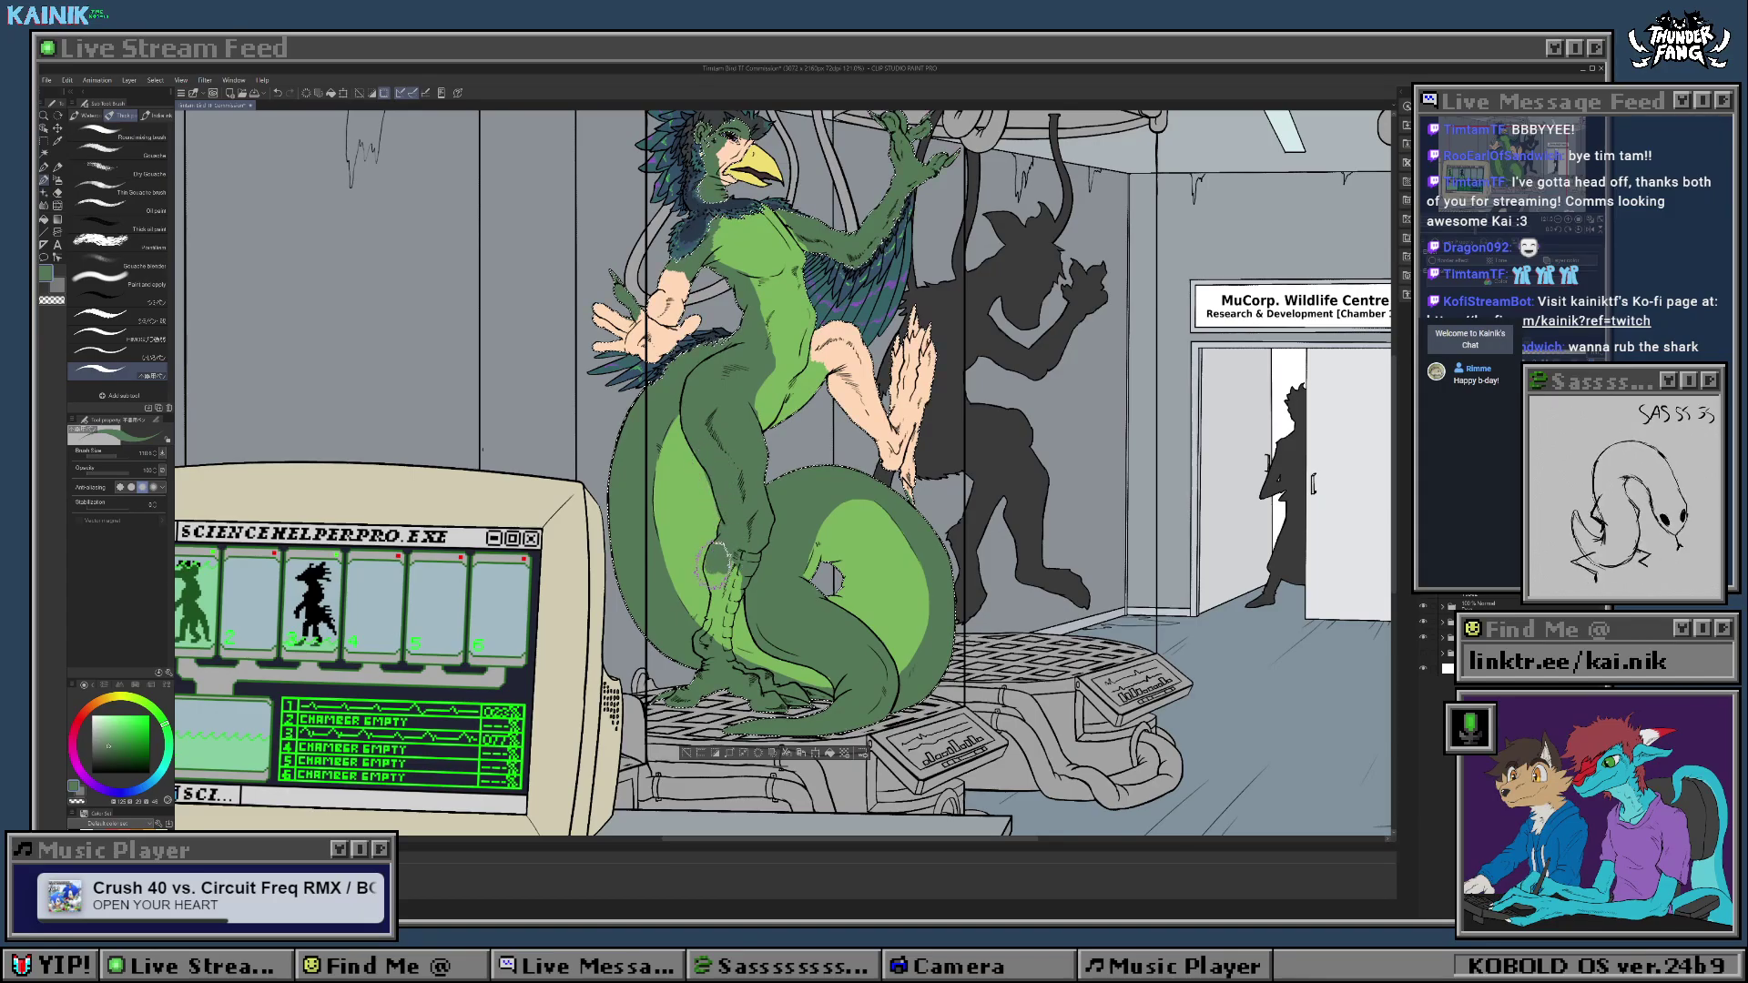
{"action": "left_click_drag", "start_coordinate": [715, 566], "coordinate": [726, 635]}
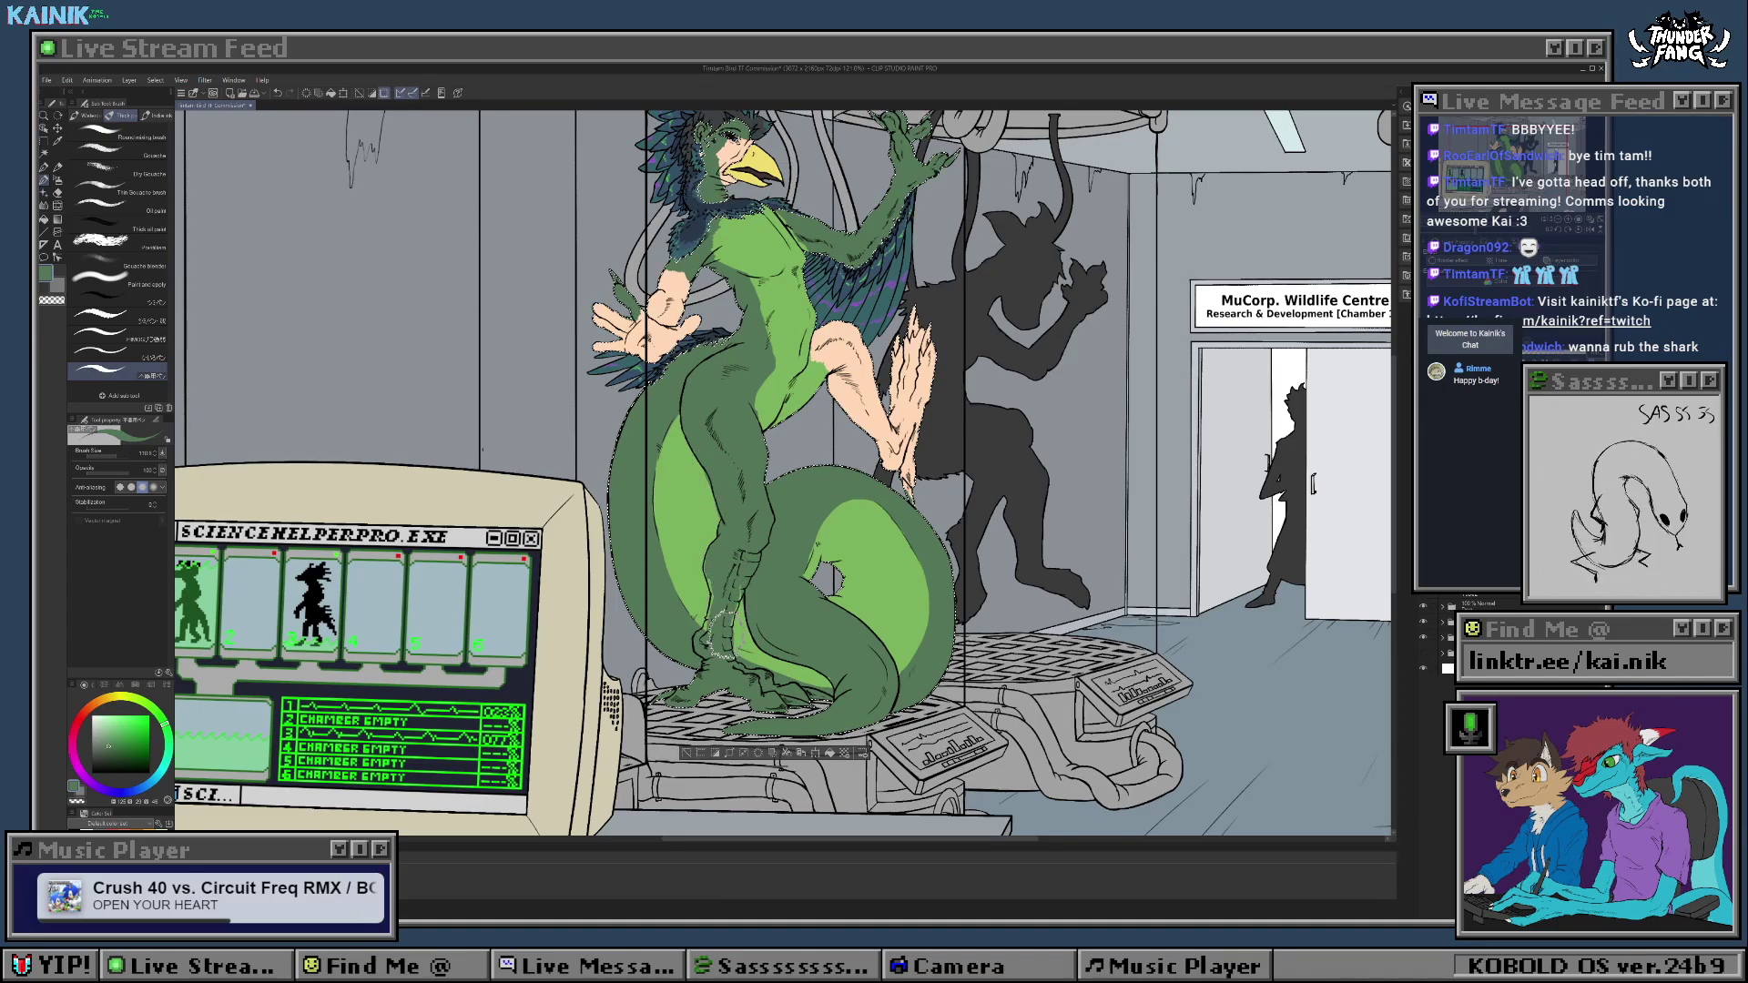
{"action": "left_click_drag", "start_coordinate": [729, 454], "coordinate": [701, 683]}
{"action": "scroll", "coordinate": [806, 360], "scroll_direction": "down", "scroll_amount": 3}
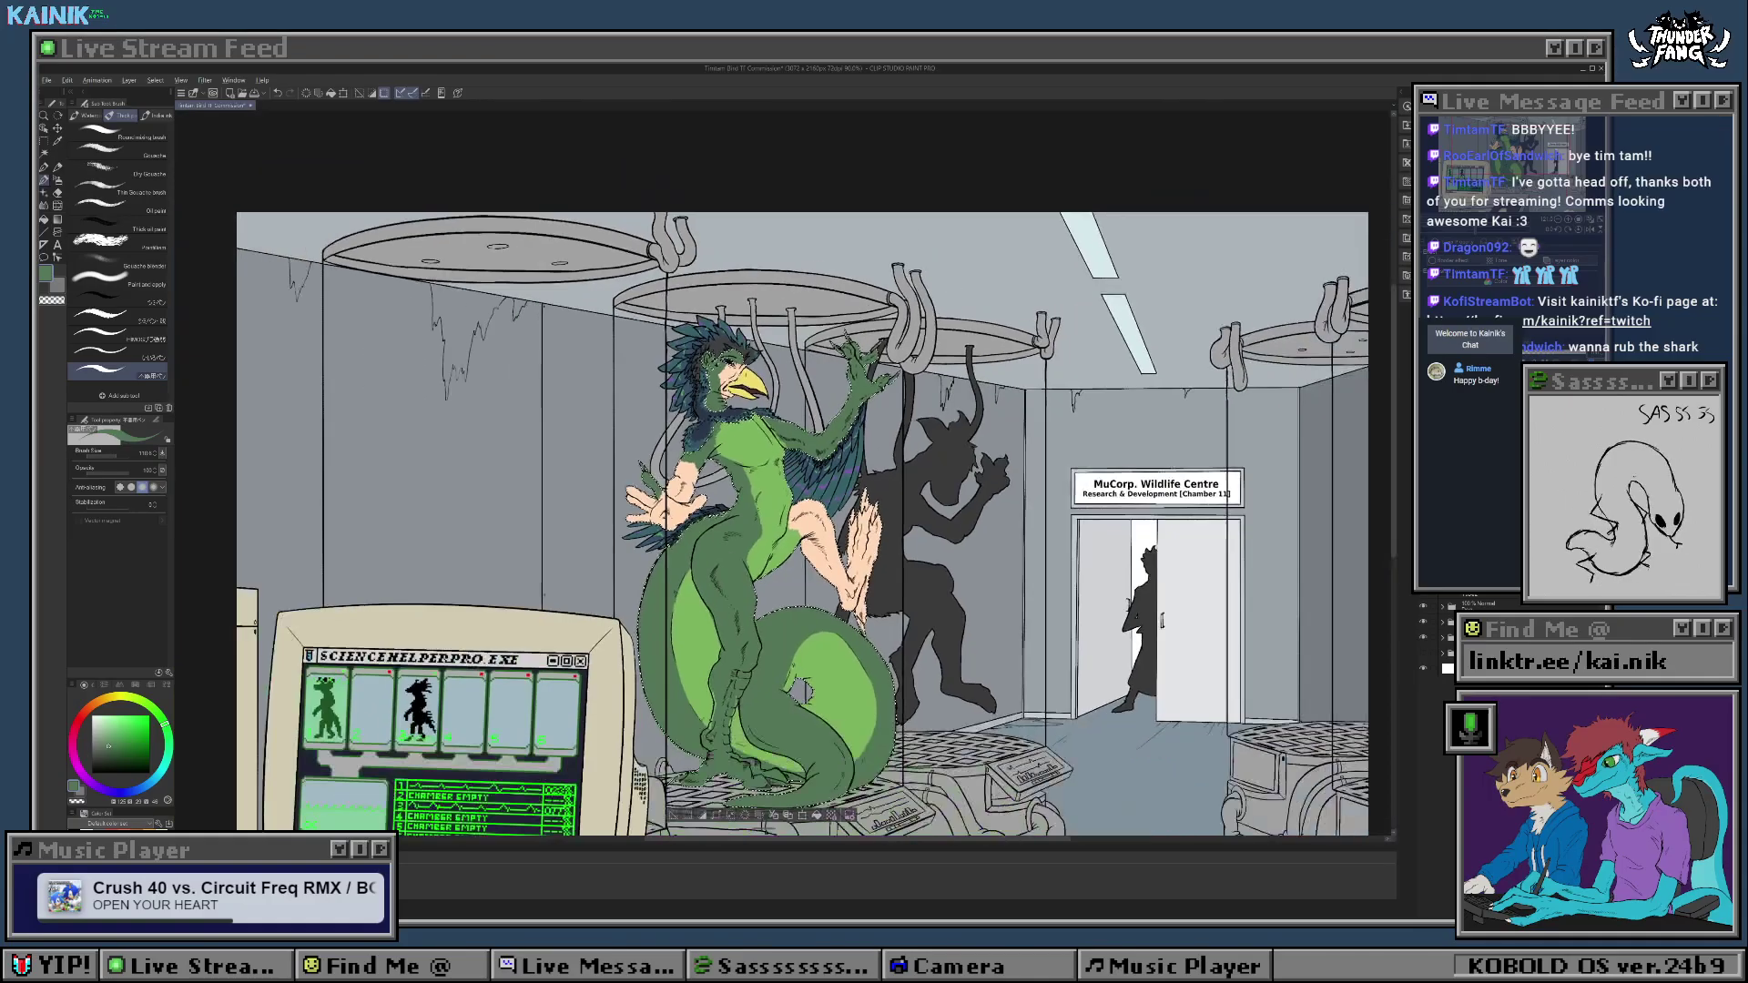
{"action": "scroll", "coordinate": [721, 619], "scroll_direction": "up", "scroll_amount": 3}
{"action": "left_click_drag", "start_coordinate": [722, 623], "coordinate": [718, 536]}
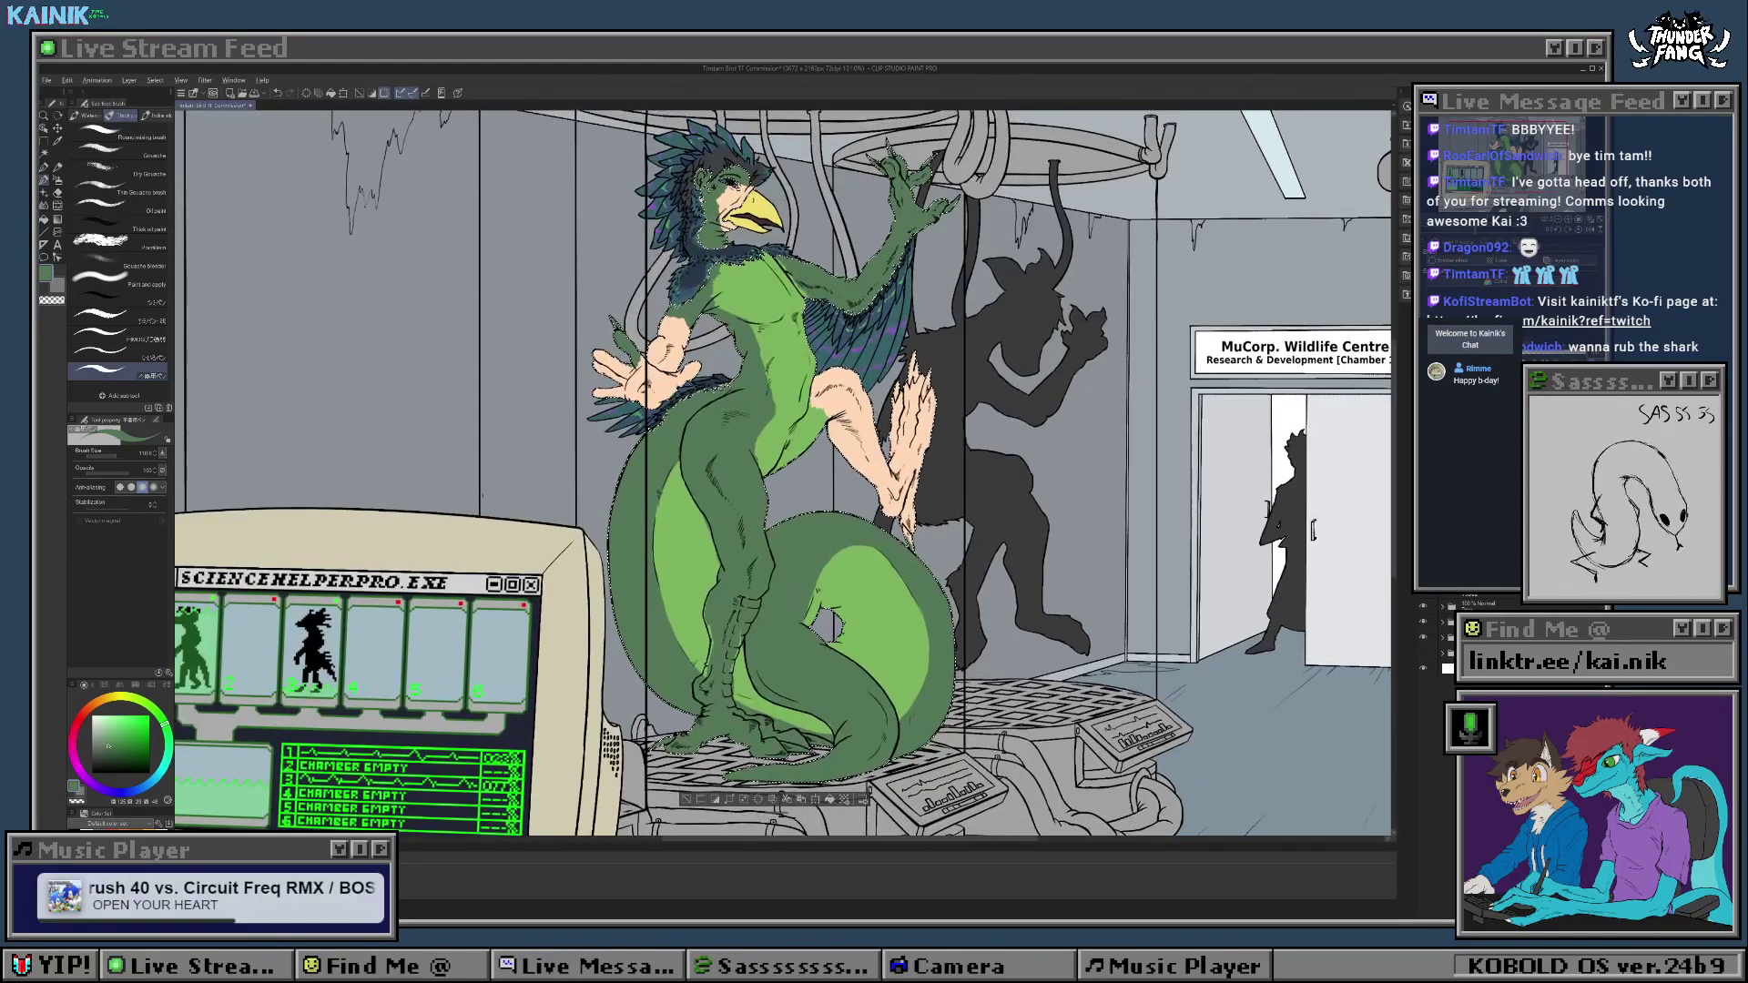
Step: Touch up the light green behind the standing foot and the dark green edge by the coil's inner opening
{"action": "left_click", "coordinate": [887, 643], "text": "alt"}
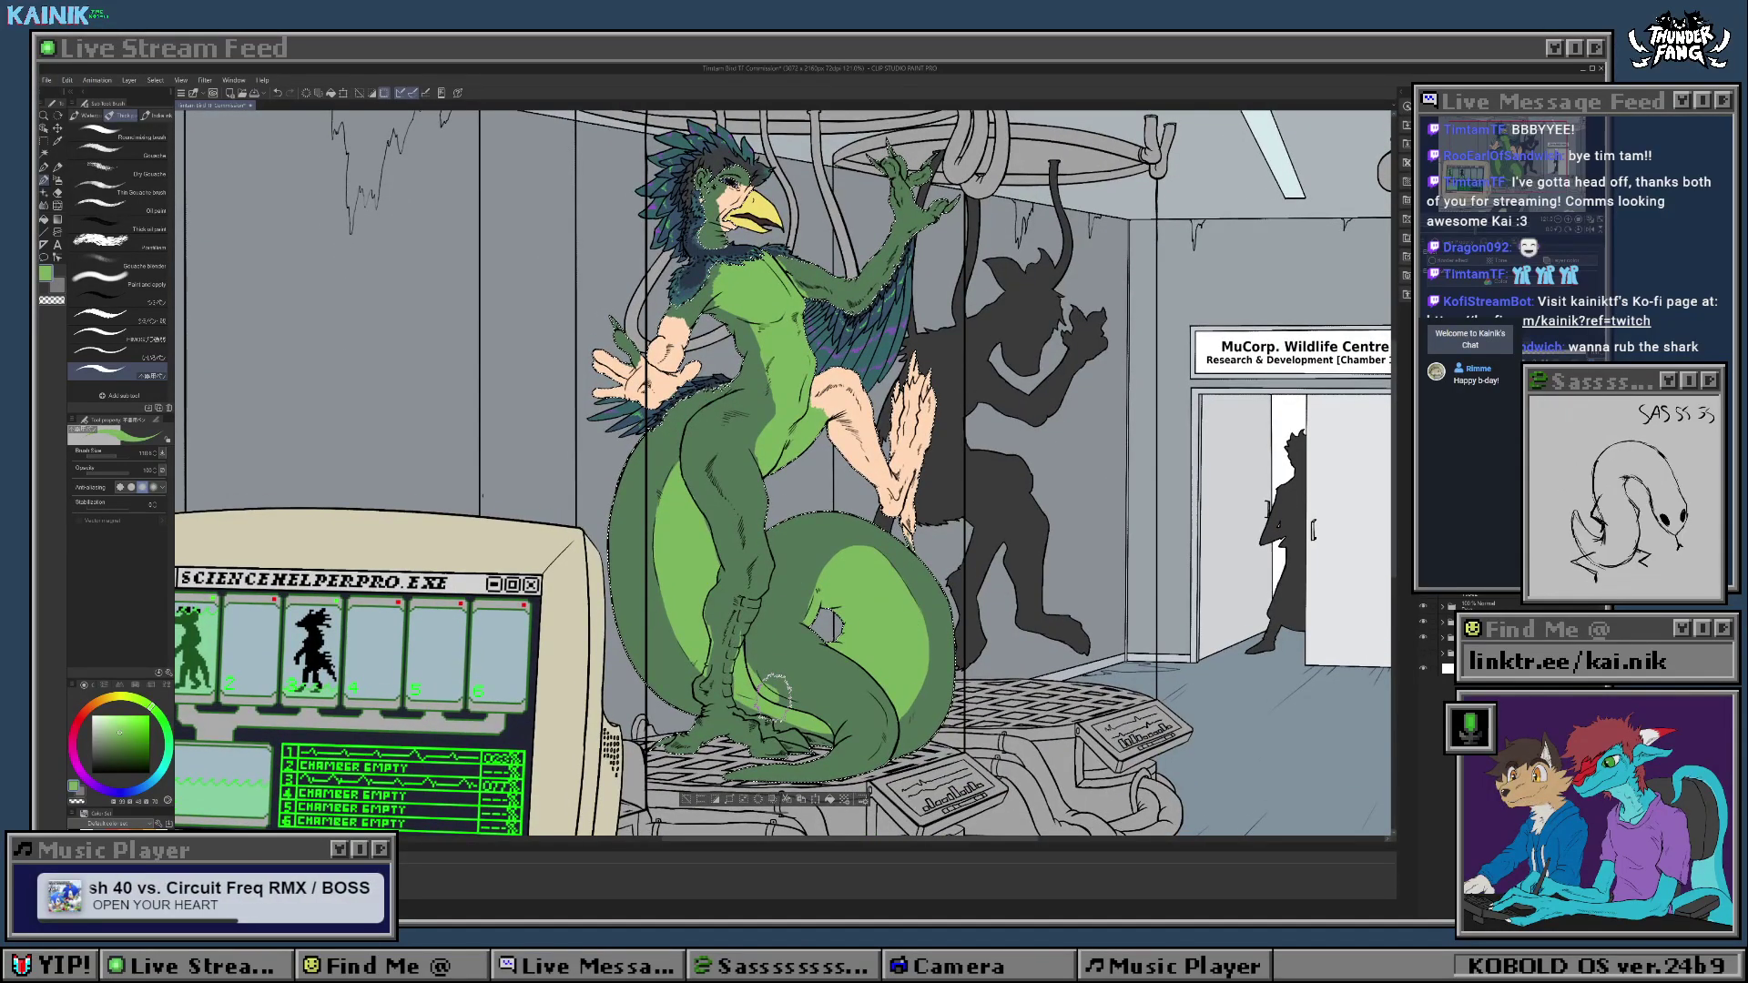
{"action": "left_click", "coordinate": [756, 648], "text": "alt"}
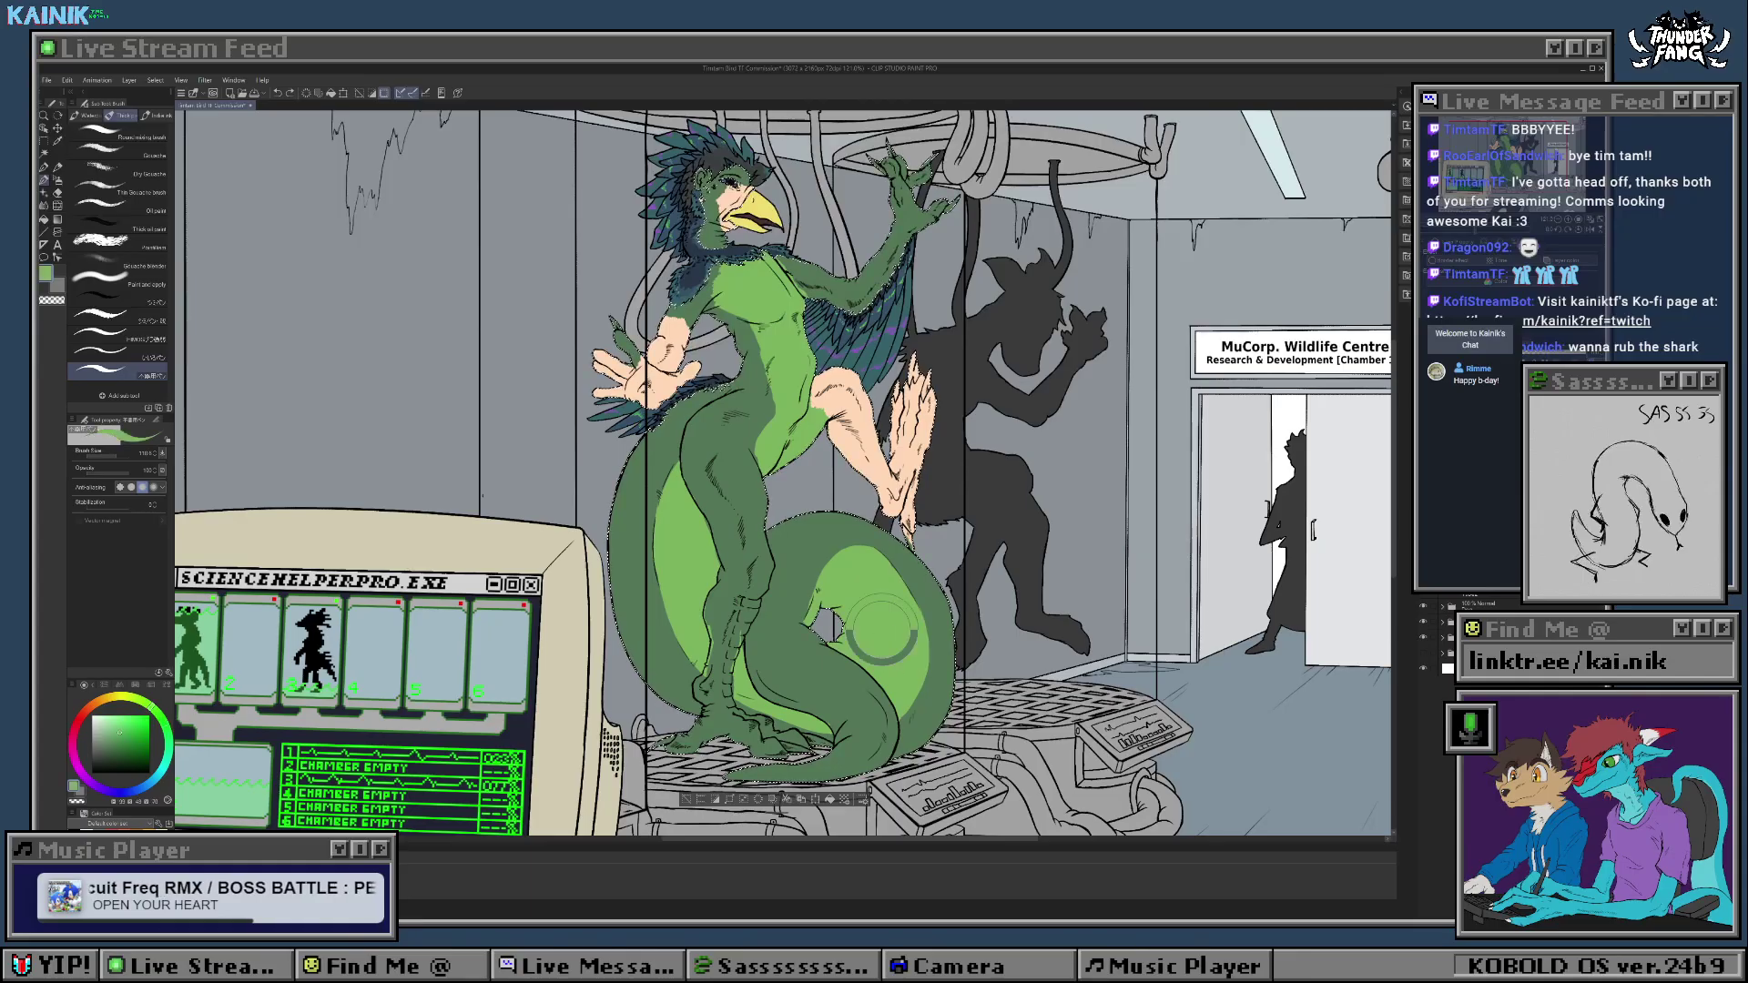
{"action": "left_click_drag", "start_coordinate": [810, 600], "coordinate": [803, 620]}
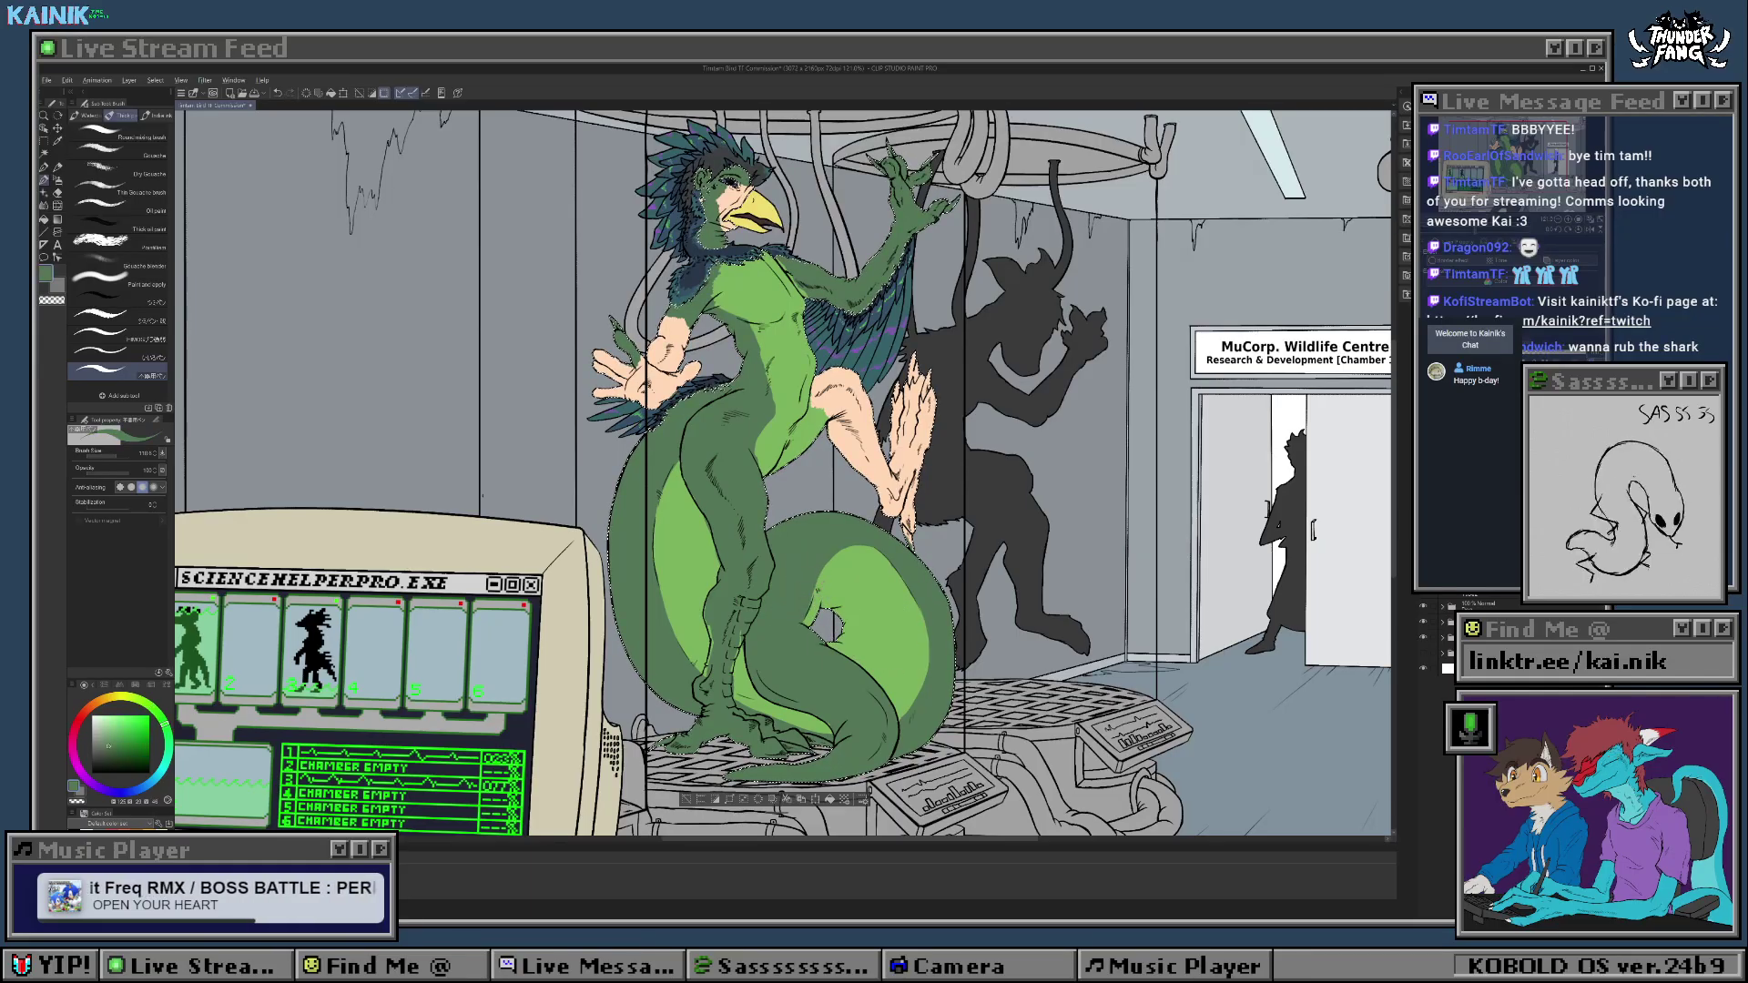
{"action": "left_click", "coordinate": [888, 656], "text": "alt"}
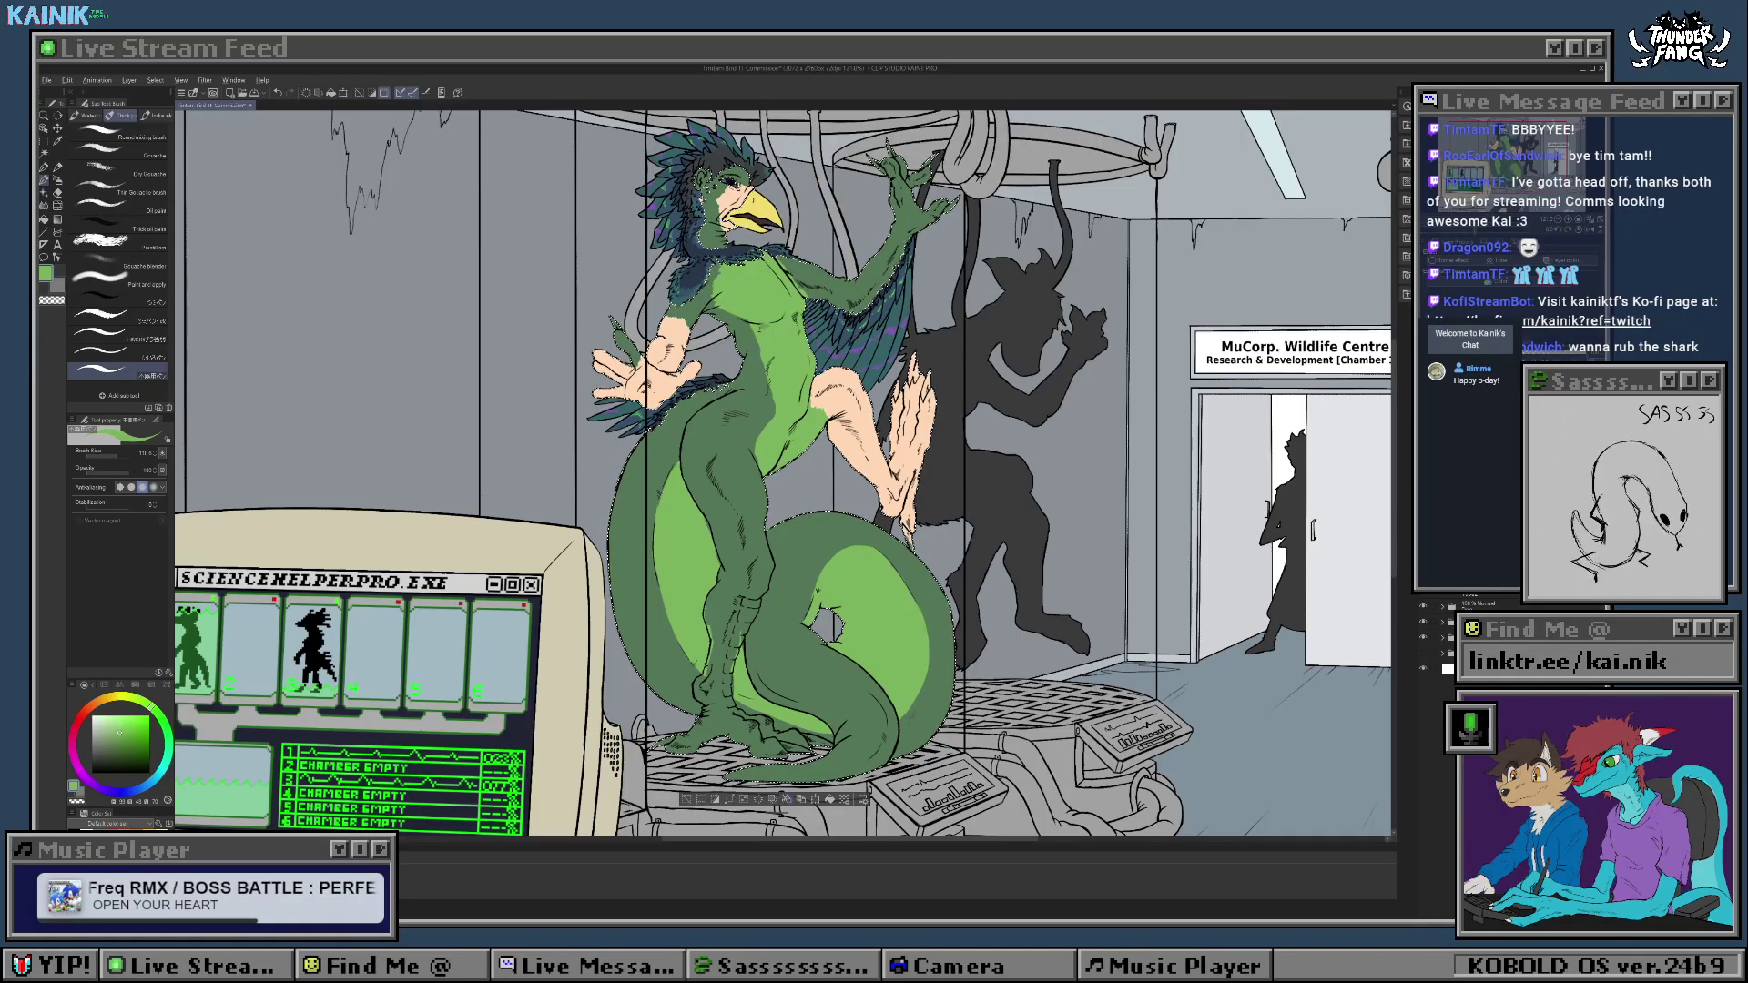
Step: Examine the colouring of the bird's head, chest and coiled tail up close and against the whole laboratory scene
{"action": "scroll", "coordinate": [856, 674], "scroll_direction": "down", "scroll_amount": 8}
{"action": "scroll", "coordinate": [786, 527], "scroll_direction": "up", "scroll_amount": 6}
{"action": "left_click_drag", "start_coordinate": [786, 527], "coordinate": [729, 408]}
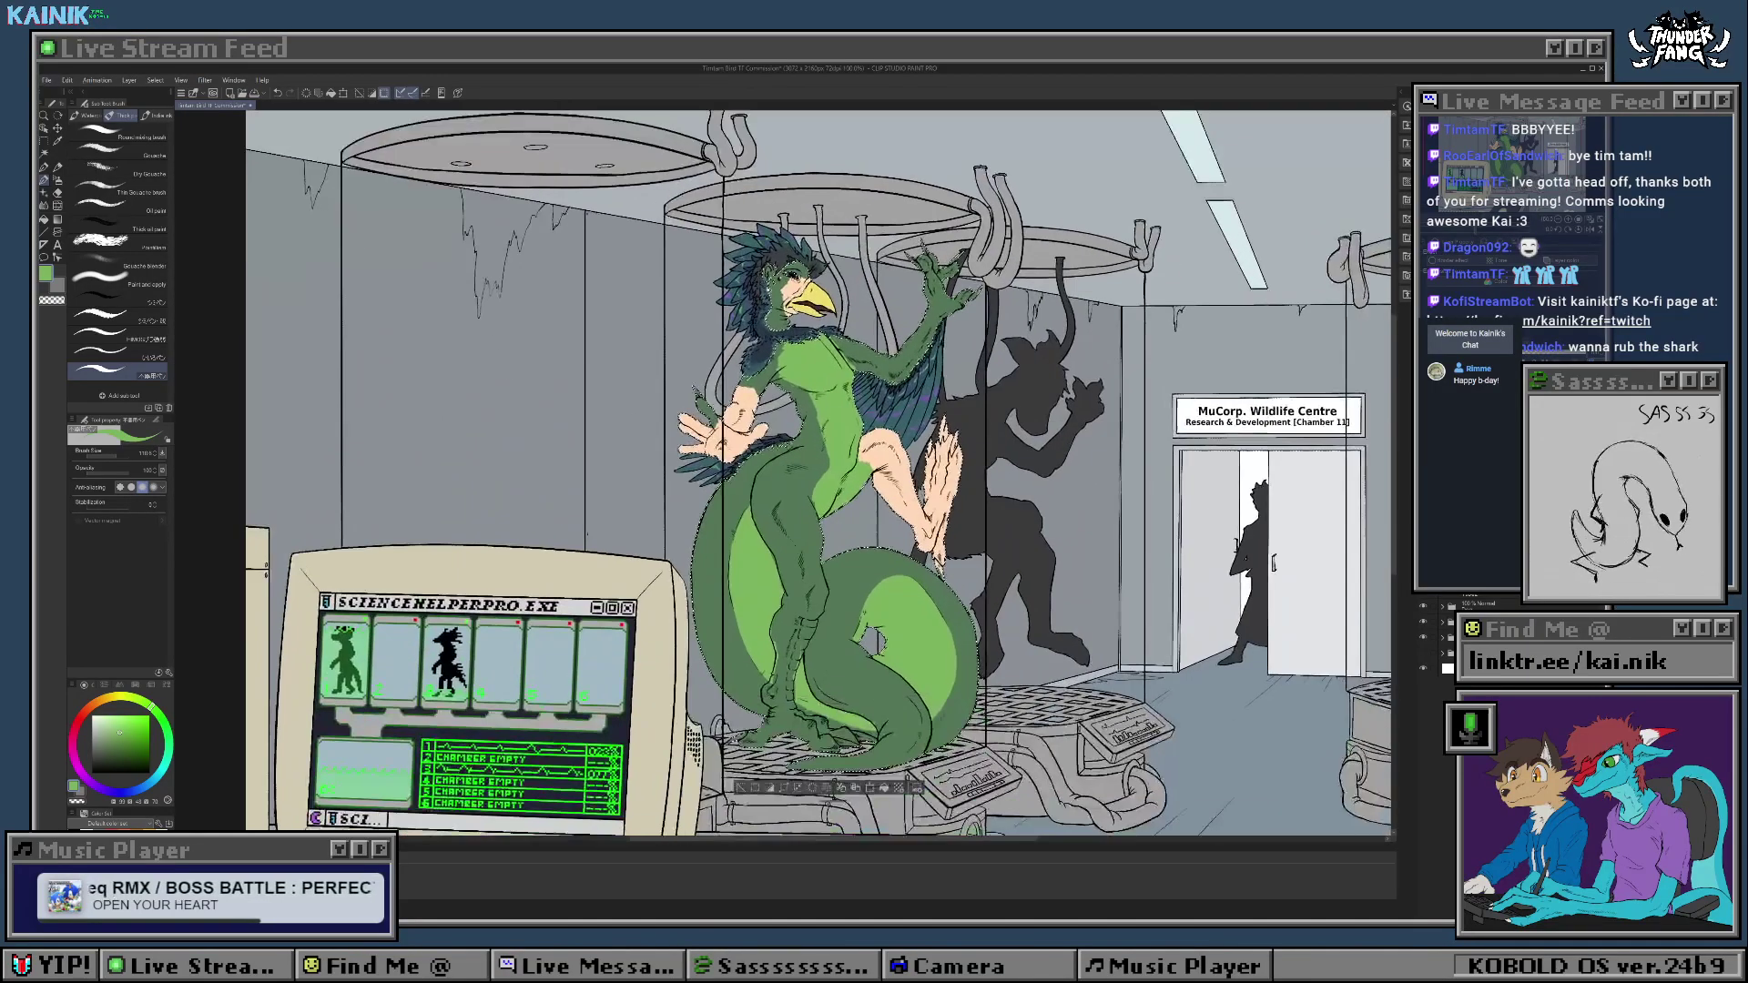
{"action": "scroll", "coordinate": [792, 392], "scroll_direction": "up", "scroll_amount": 3}
{"action": "scroll", "coordinate": [745, 729], "scroll_direction": "down", "scroll_amount": 2}
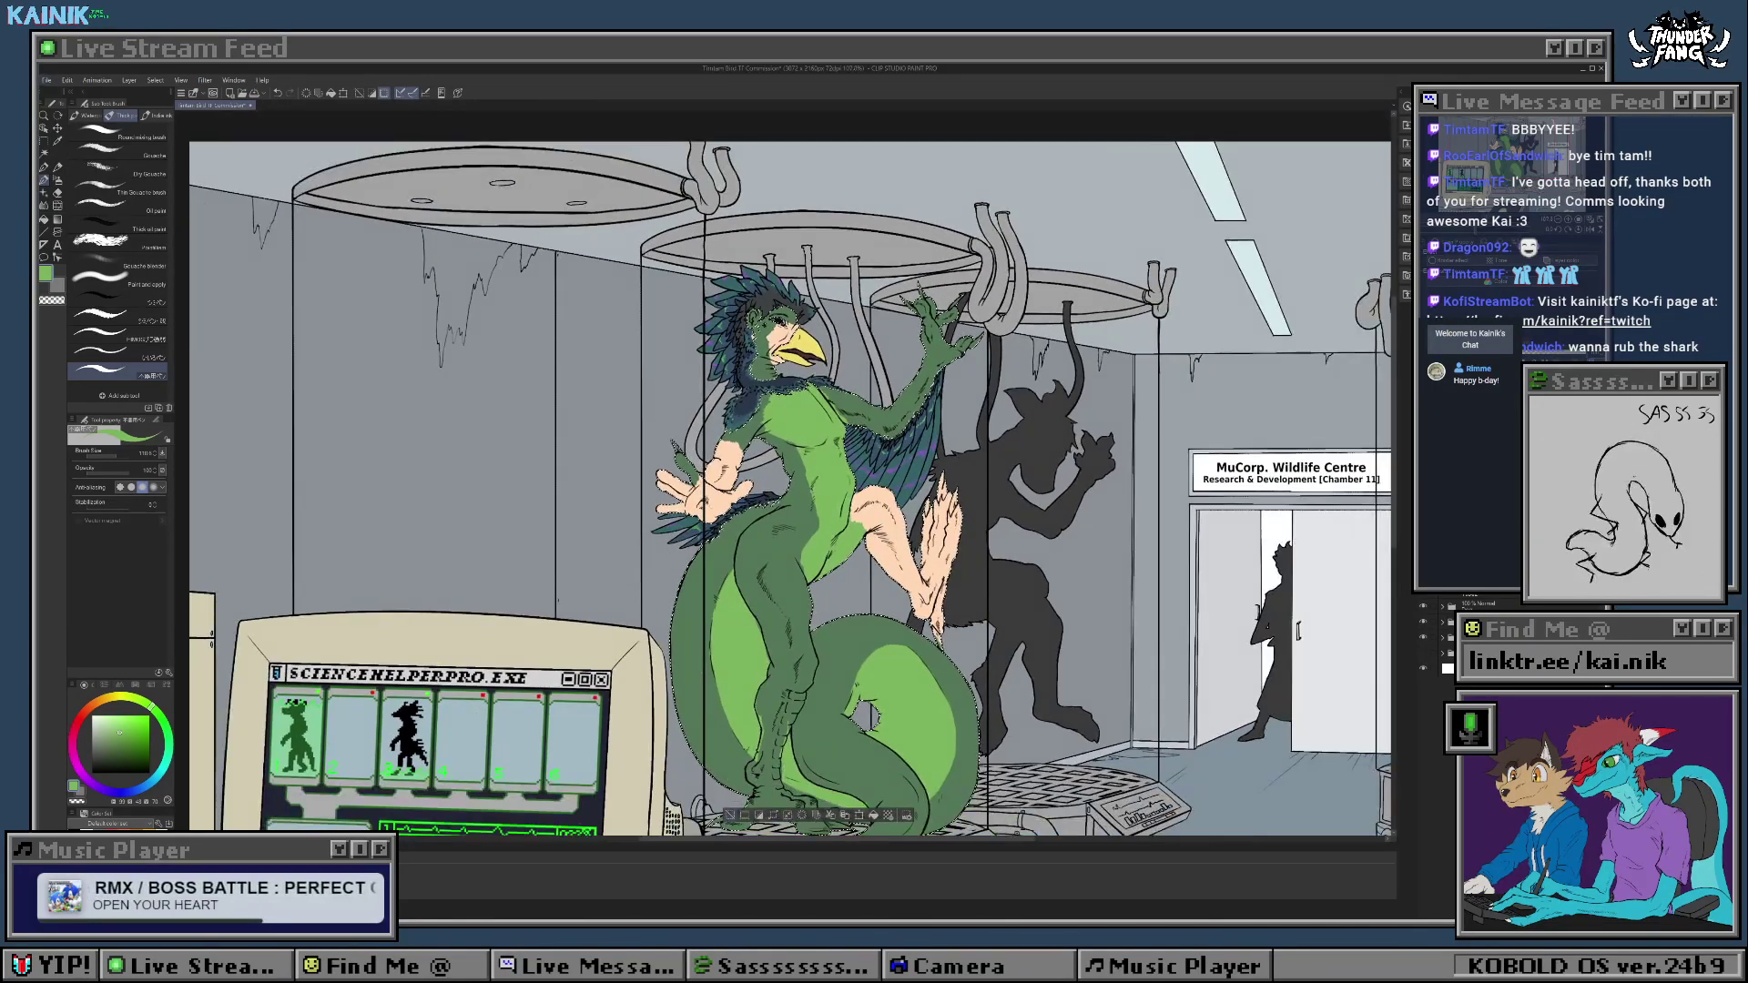
{"action": "scroll", "coordinate": [697, 295], "scroll_direction": "up", "scroll_amount": 5}
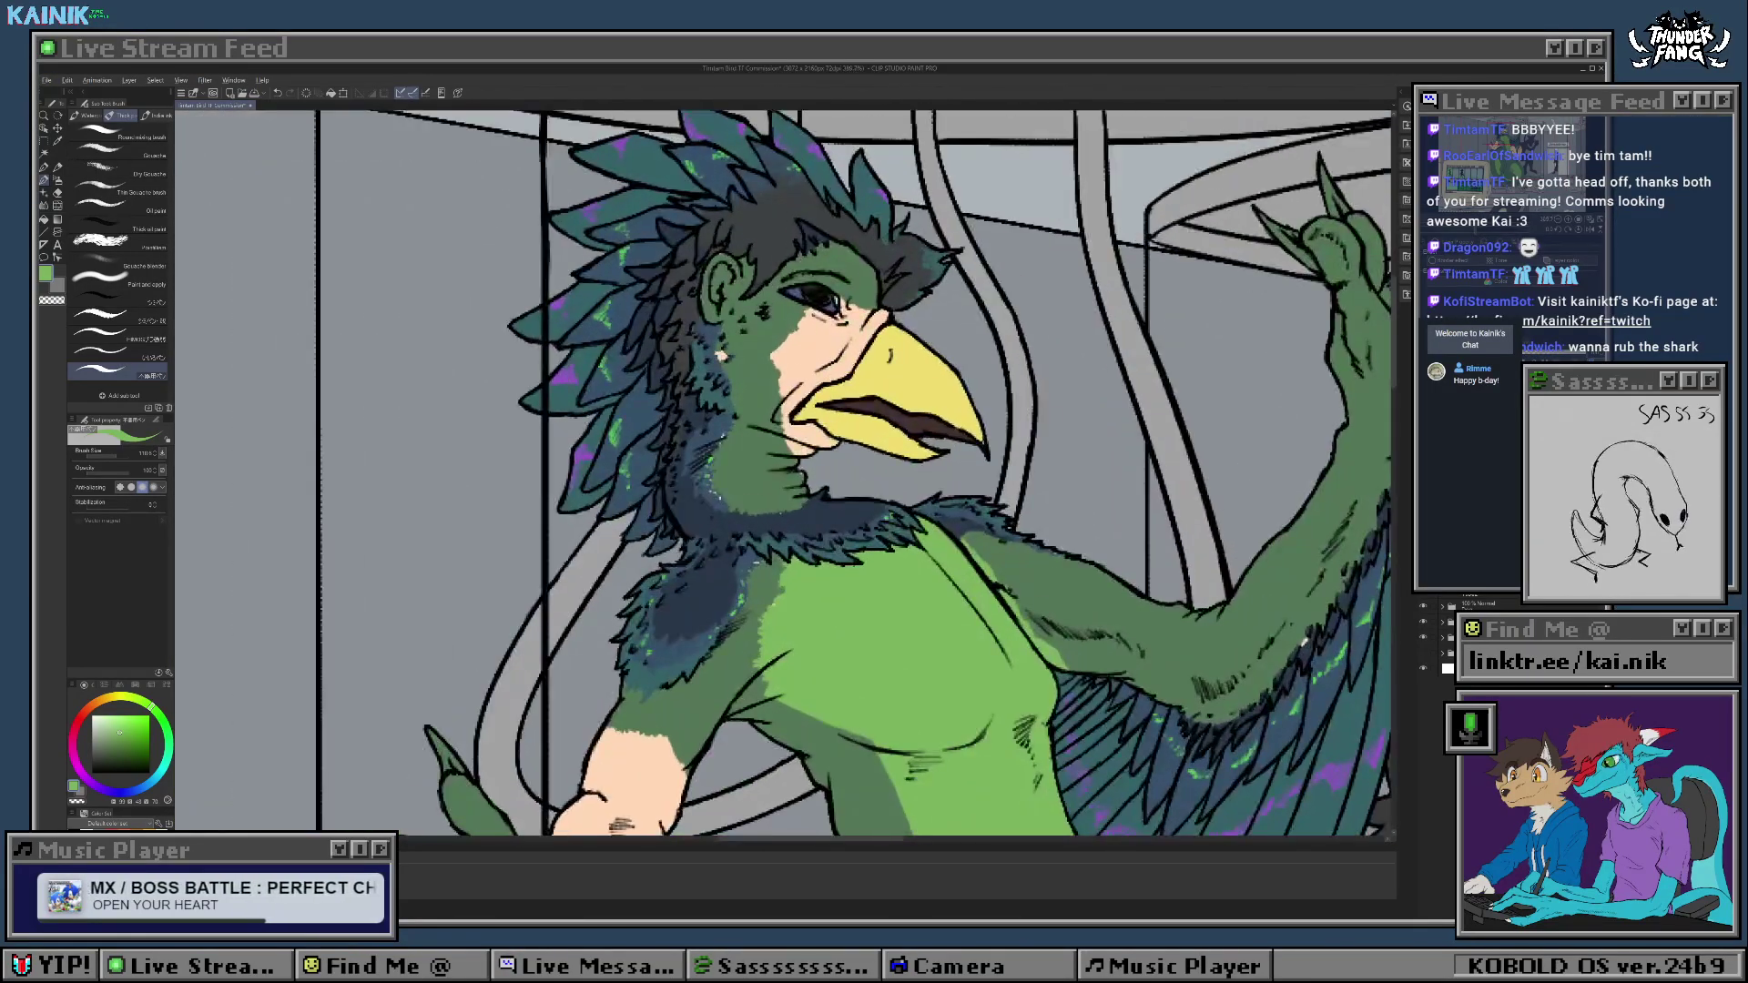
{"action": "scroll", "coordinate": [1304, 594], "scroll_direction": "down", "scroll_amount": 5}
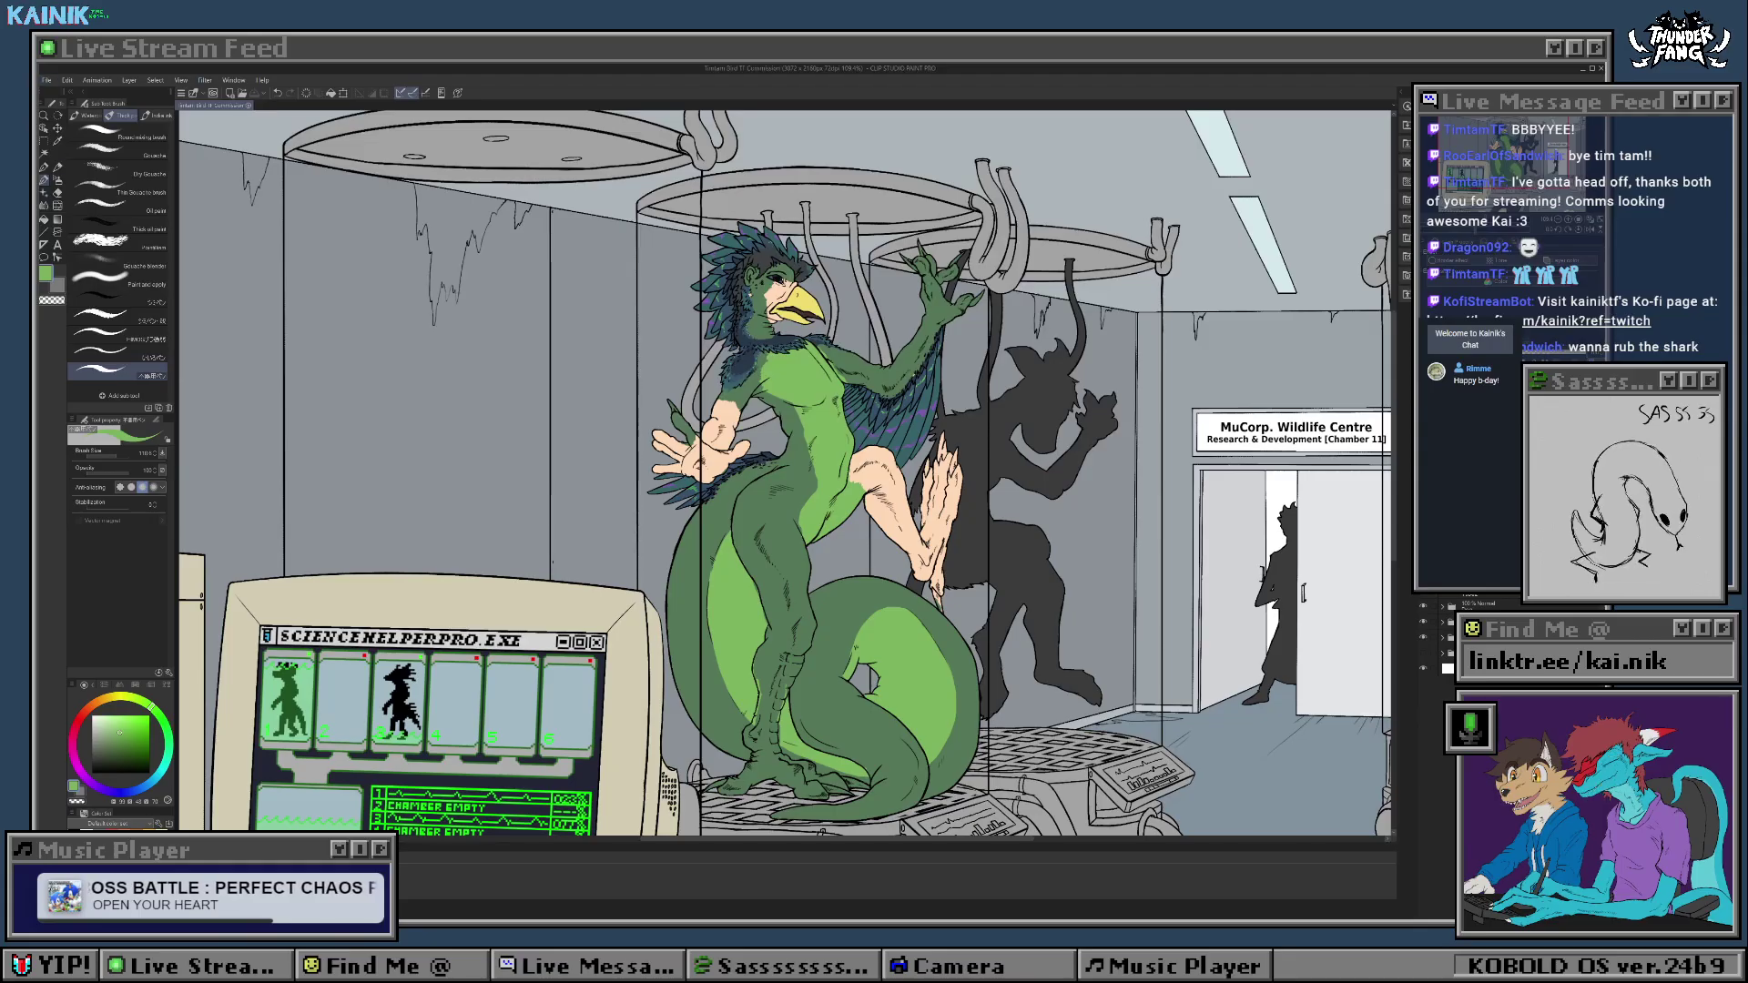
{"action": "scroll", "coordinate": [788, 474], "scroll_direction": "down", "scroll_amount": 2}
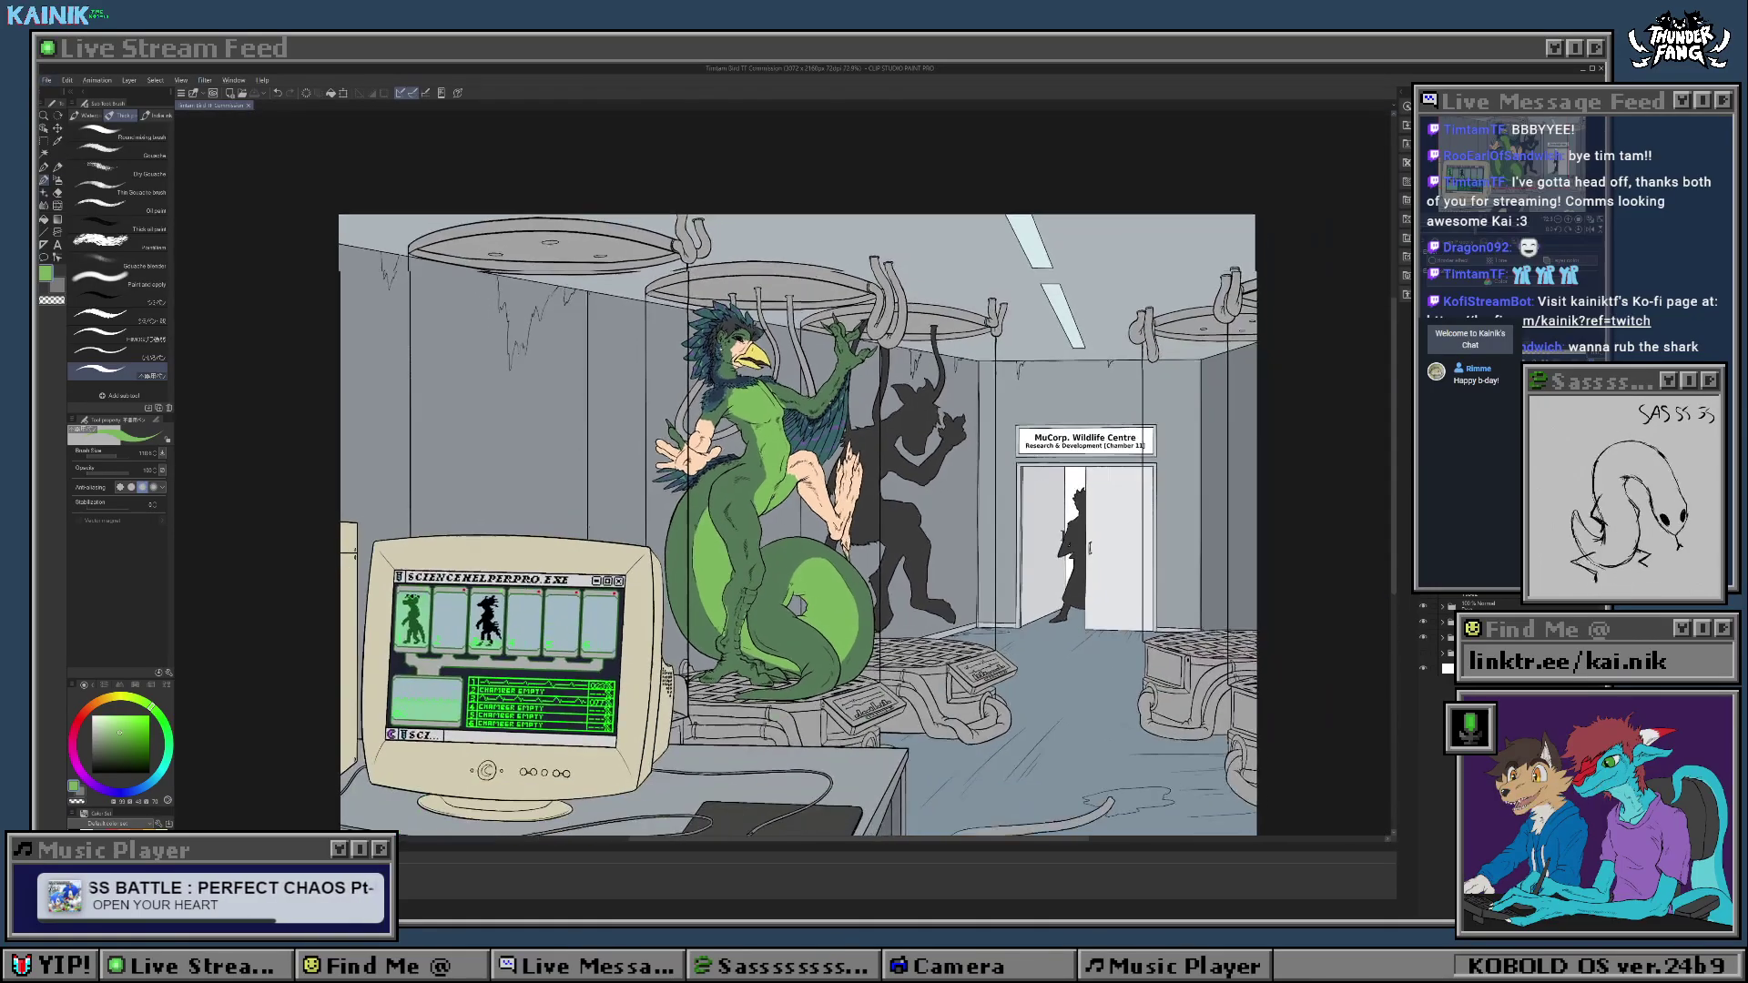
{"action": "left_click_drag", "start_coordinate": [1287, 585], "coordinate": [1268, 525]}
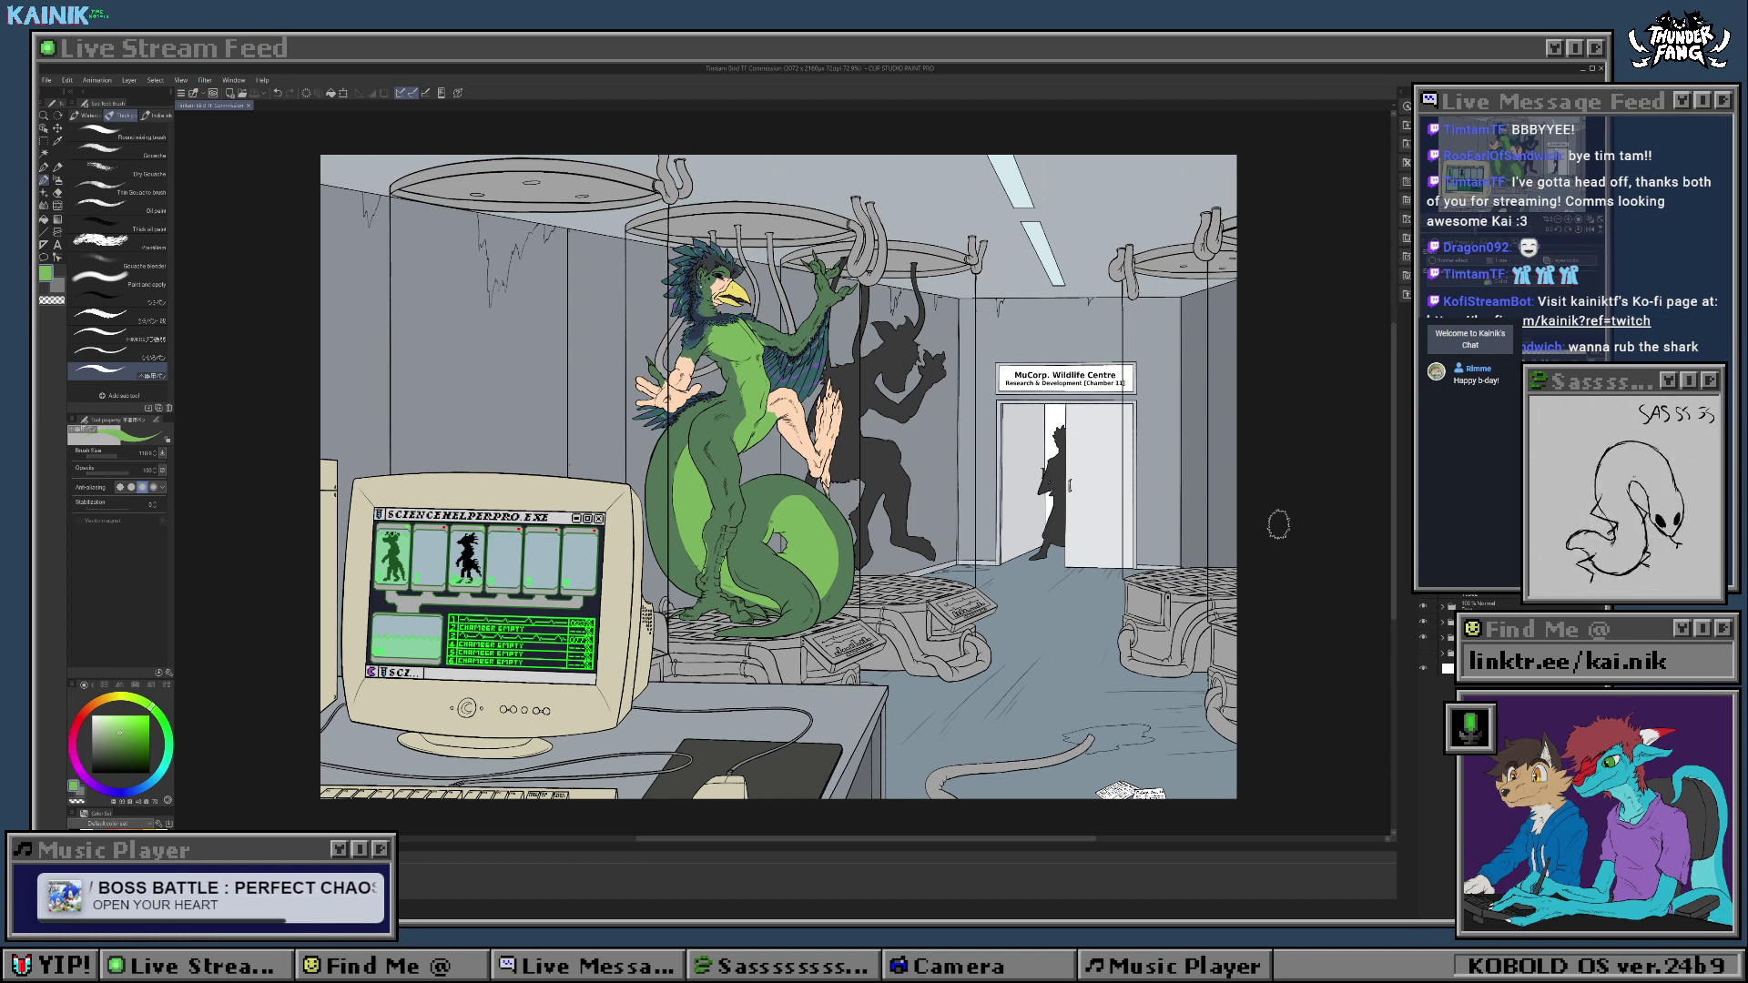
{"action": "scroll", "coordinate": [1279, 524], "scroll_direction": "up", "scroll_amount": 1}
{"action": "left_click_drag", "start_coordinate": [1256, 515], "coordinate": [1279, 511]}
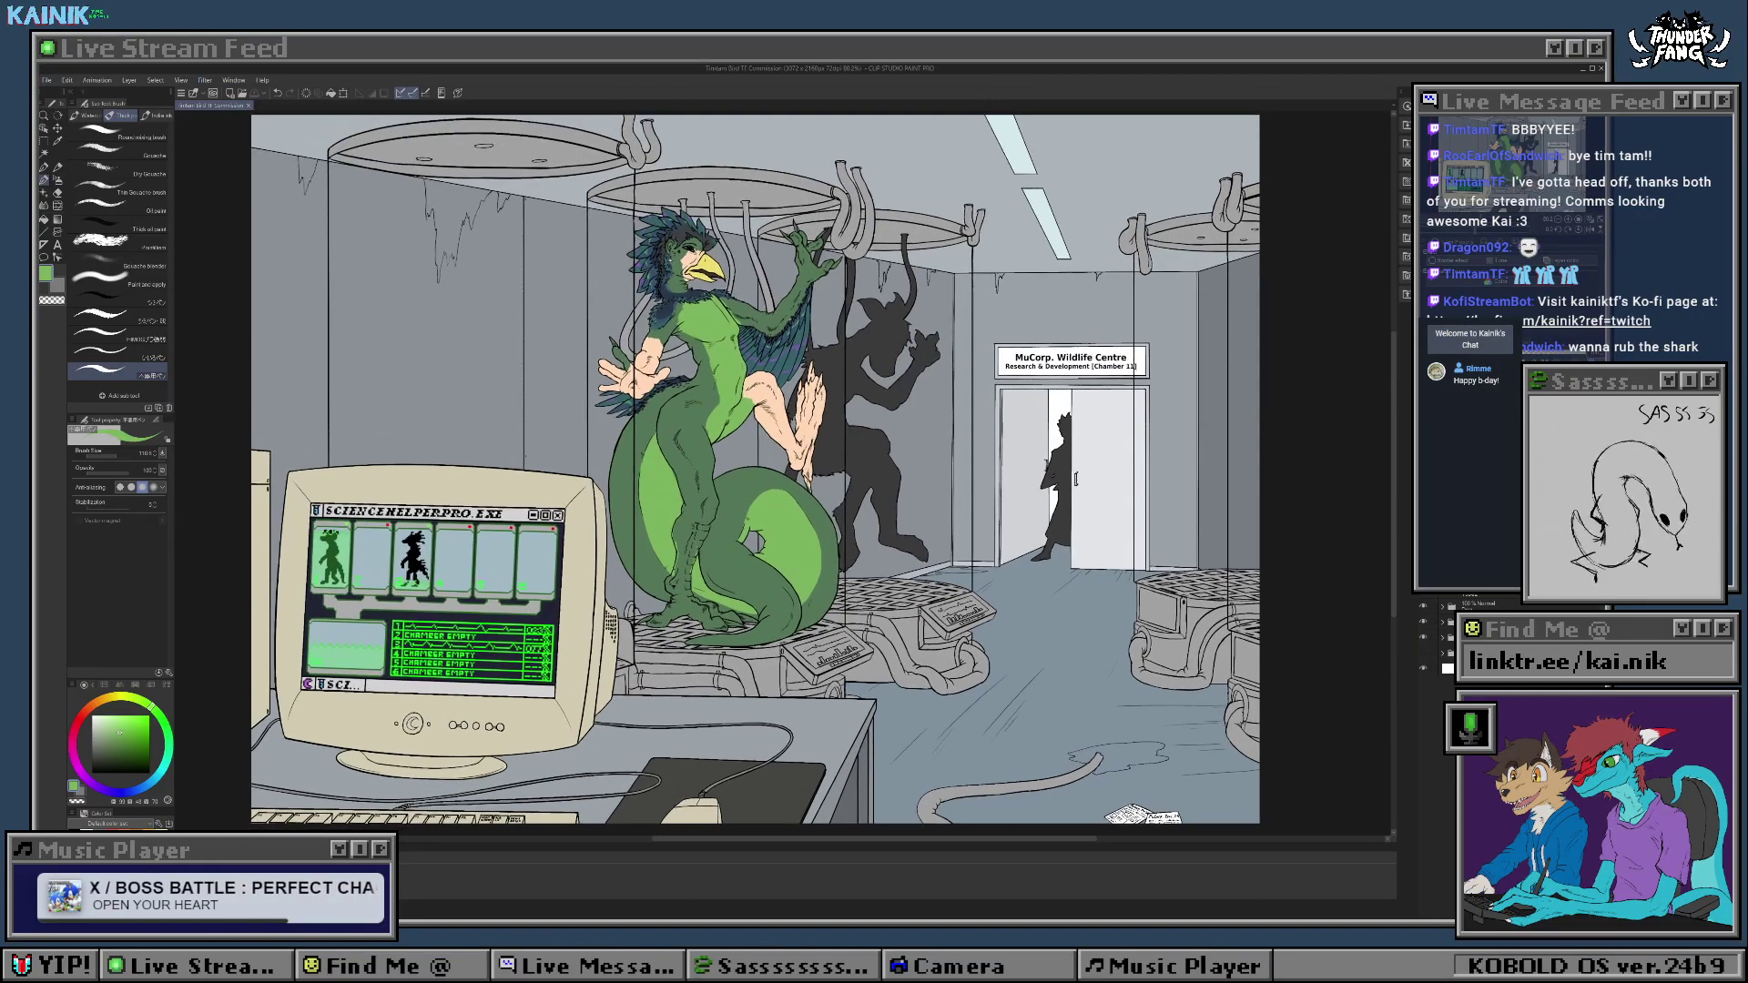